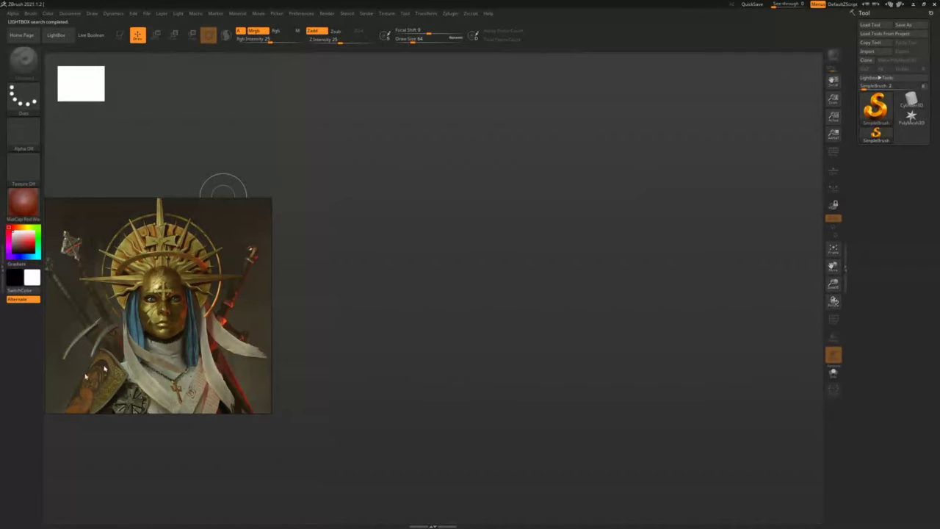
- Move the floating reference image up over the canvas and check the system's speaker volume
left_click_drag(203, 245, 222, 205)
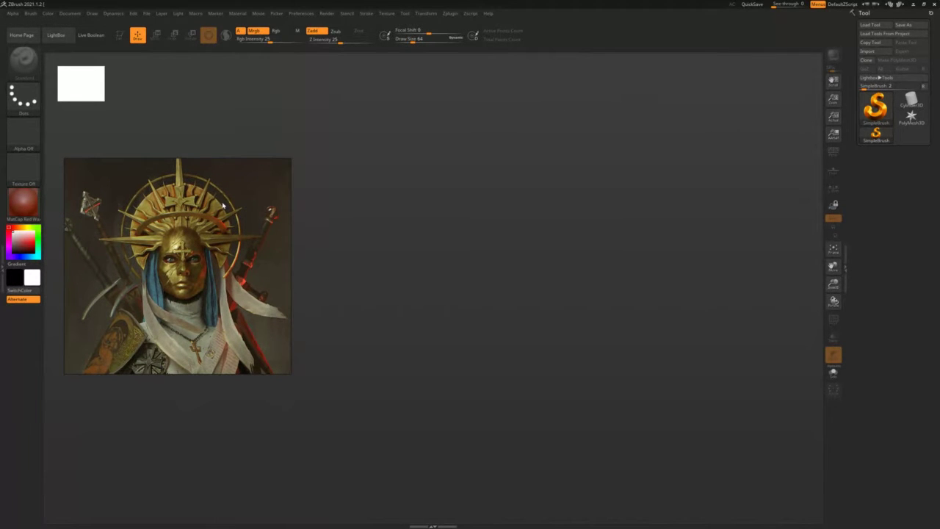
key("super")
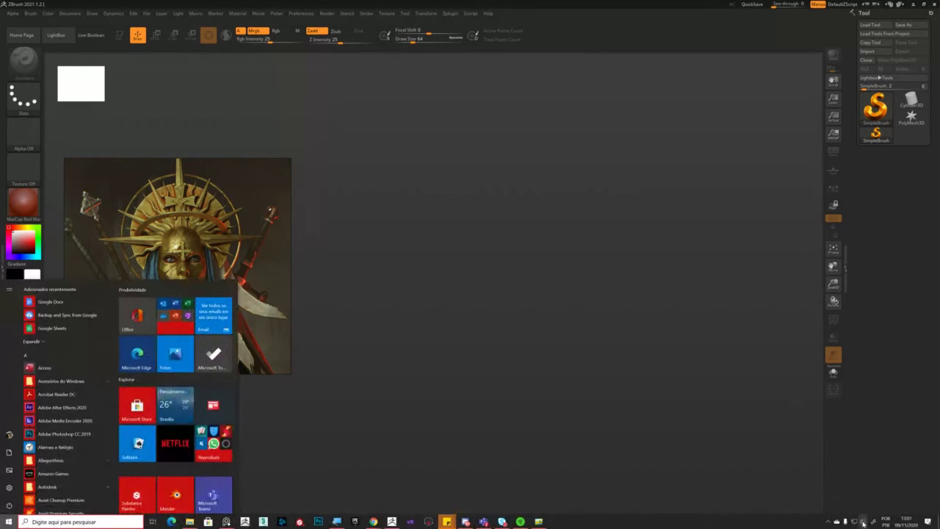
left_click(862, 521)
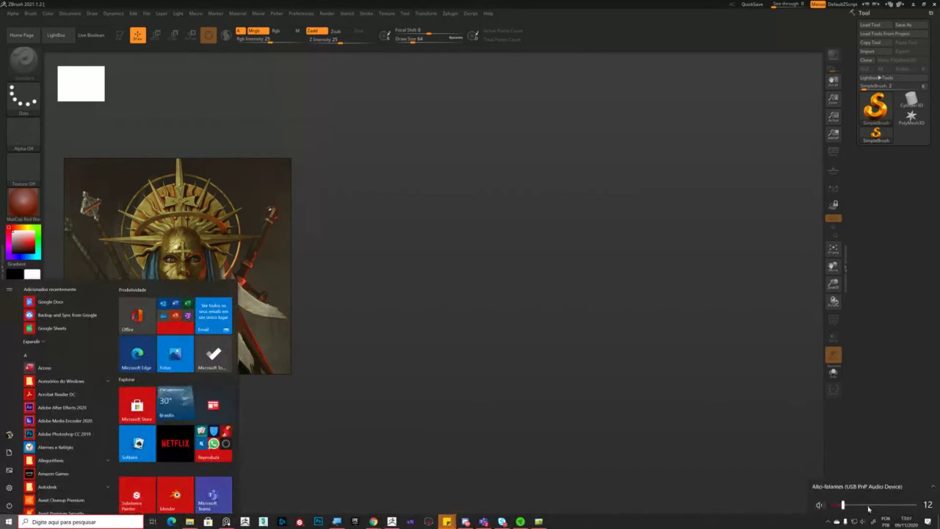
left_click(500, 257)
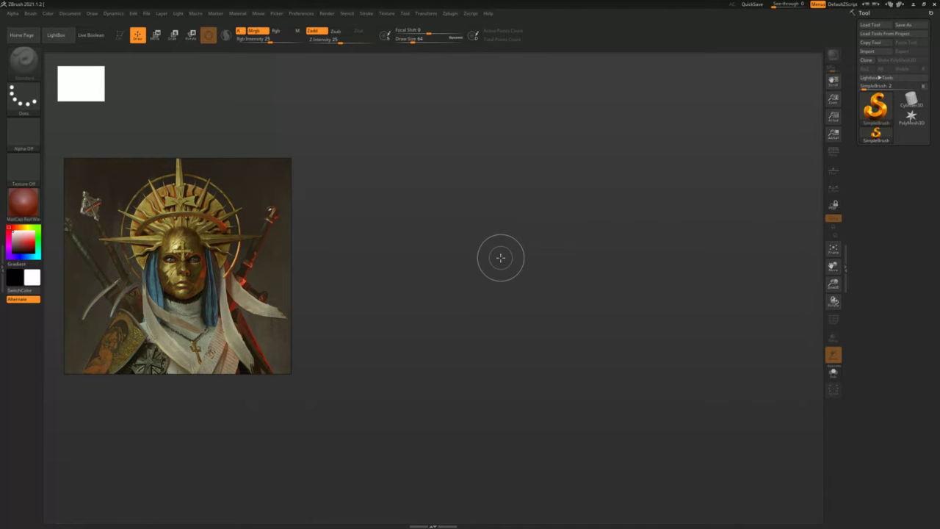
- Switch to Chrome and bring up the open ArtStation page with the Concept Art channel
key("alt+Tab")
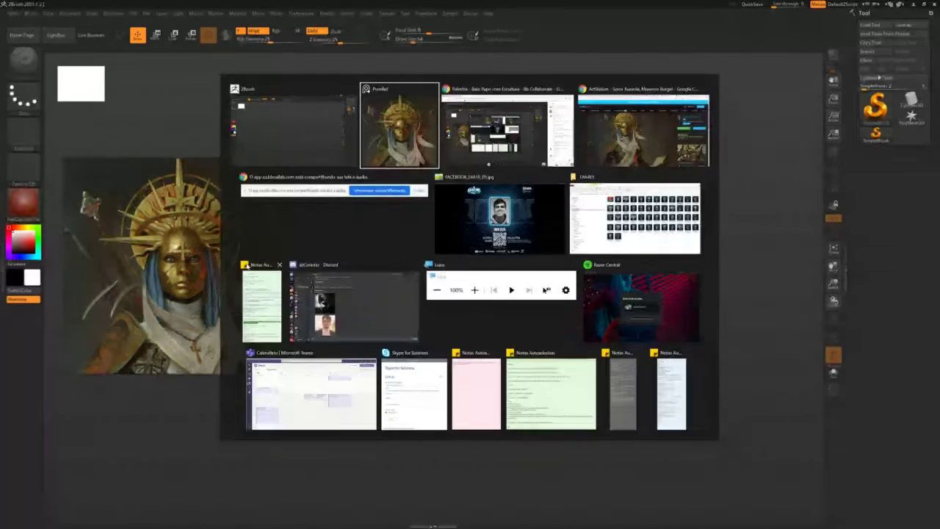
key("alt+Tab")
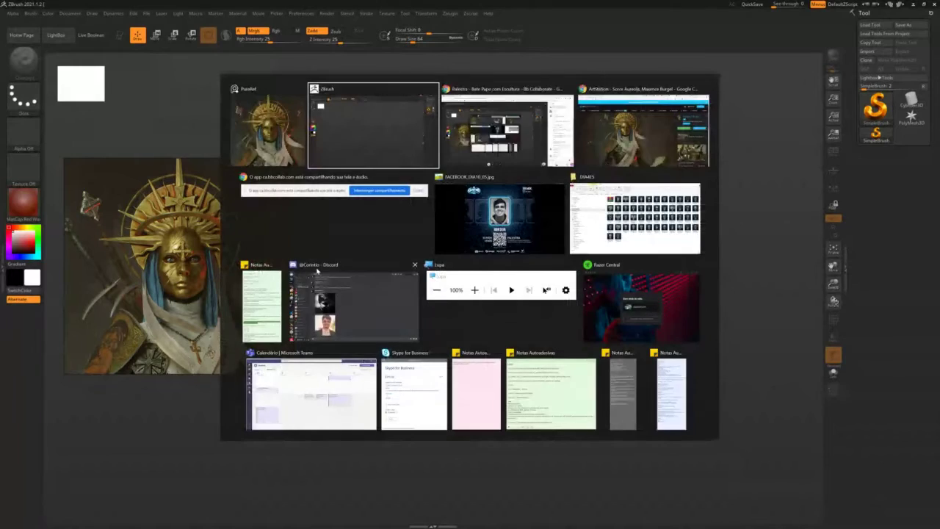
key("alt+Tab")
key("alt+Tab")
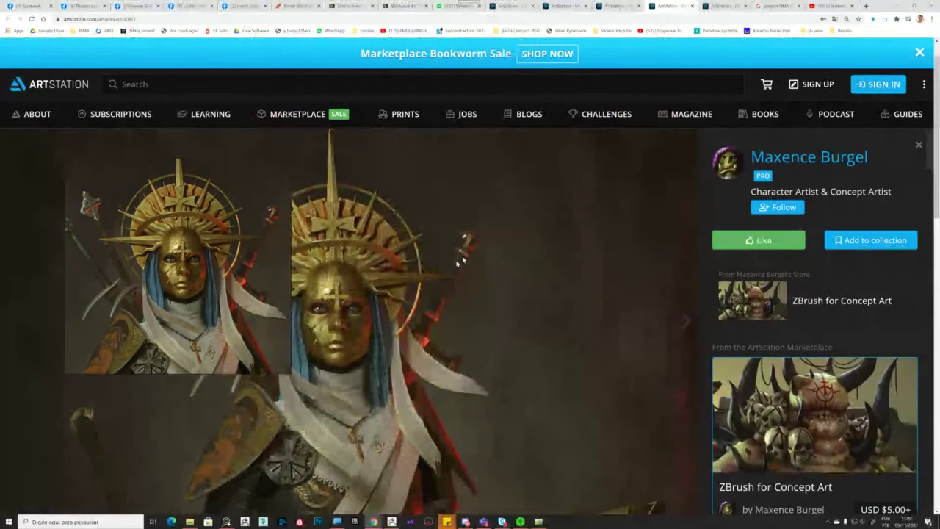
left_click(512, 7)
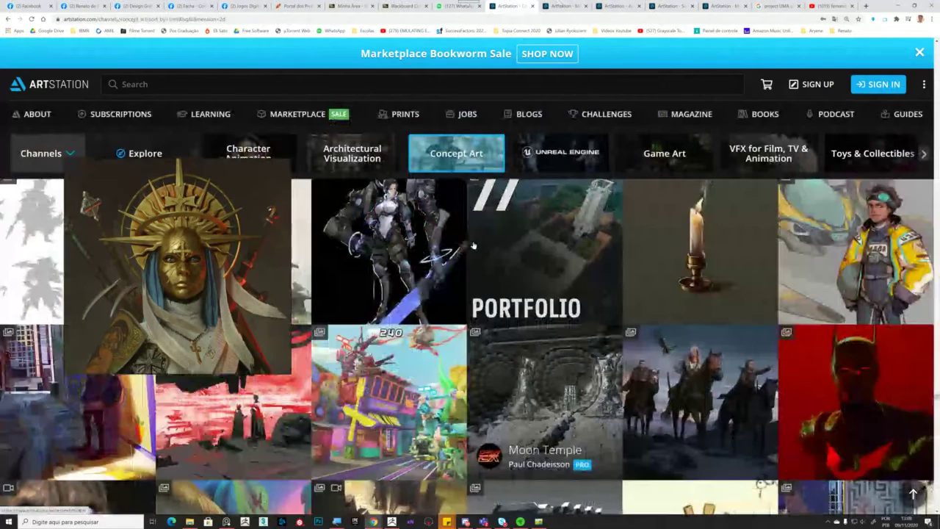
- Look through the artworks in the ArtStation Concept Art gallery
scroll(473, 245, "up", 8)
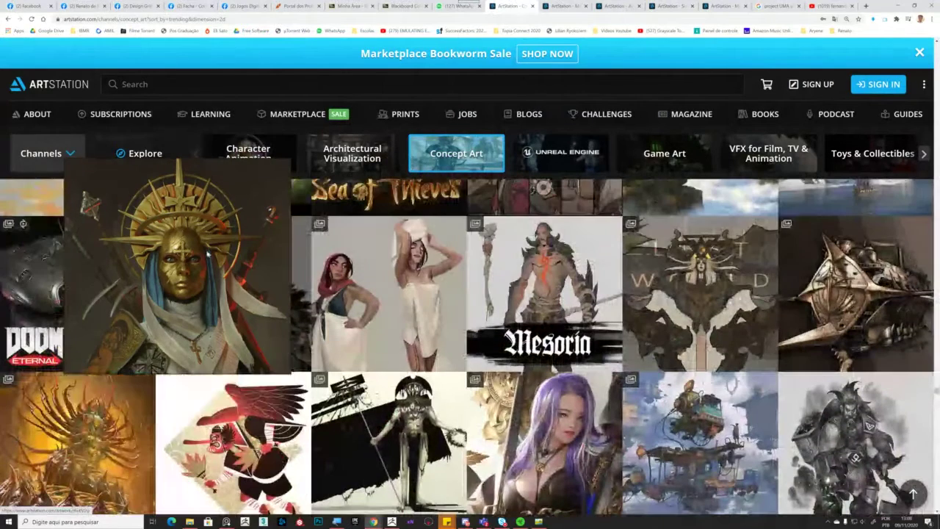
scroll(483, 307, "up", 1)
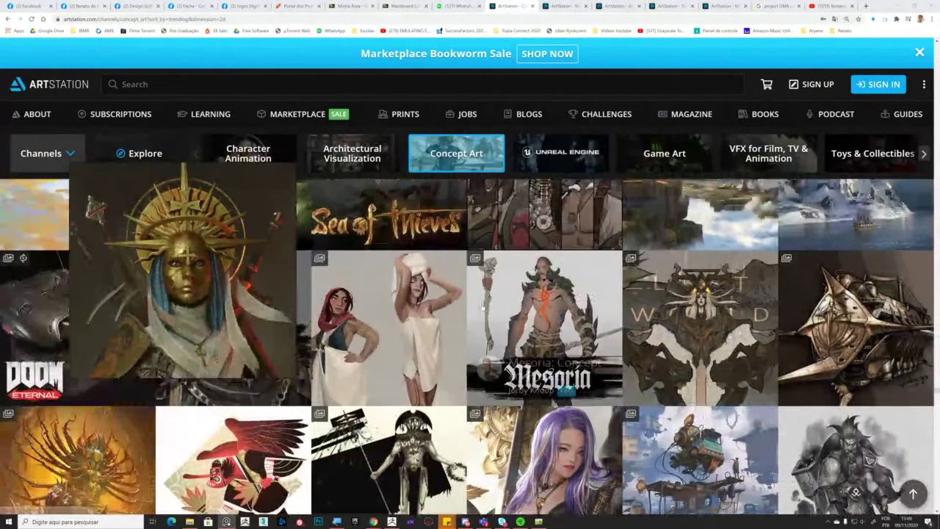
scroll(482, 308, "up", 2)
scroll(481, 308, "up", 5)
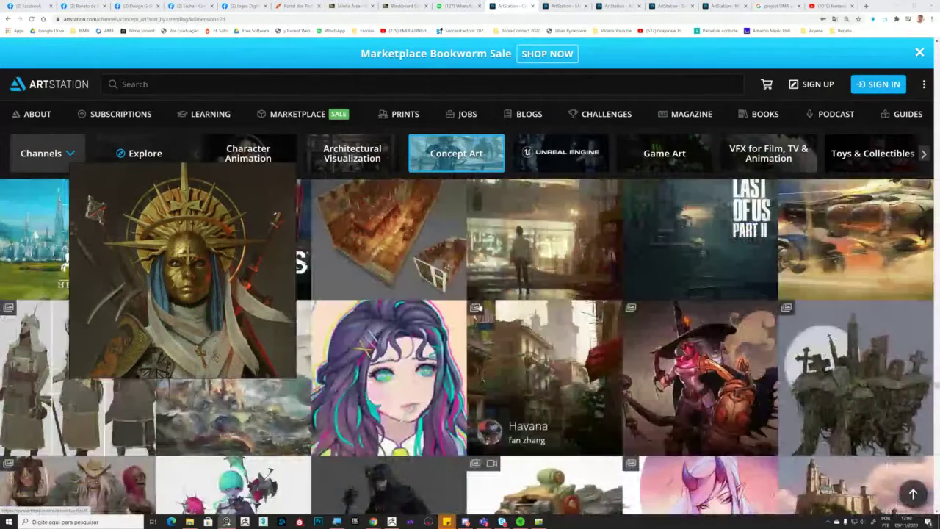
scroll(455, 304, "up", 5)
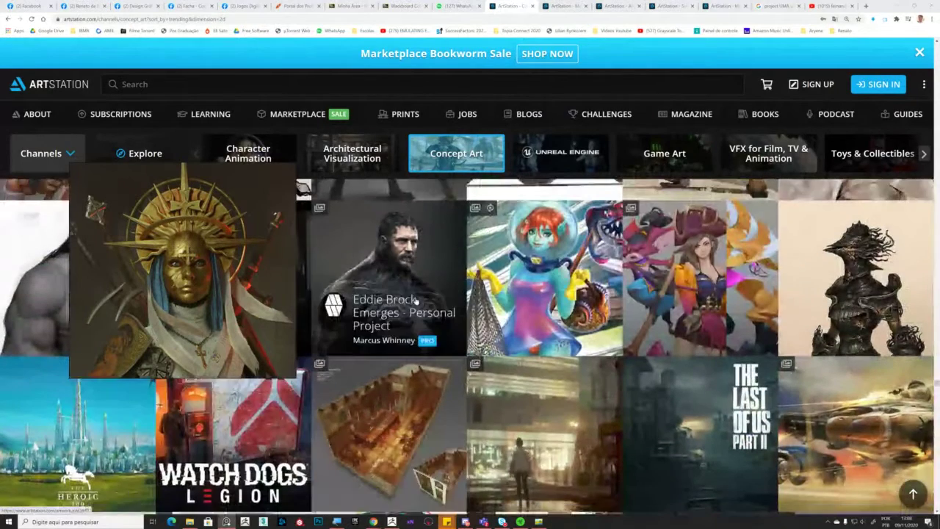
scroll(417, 302, "down", 1)
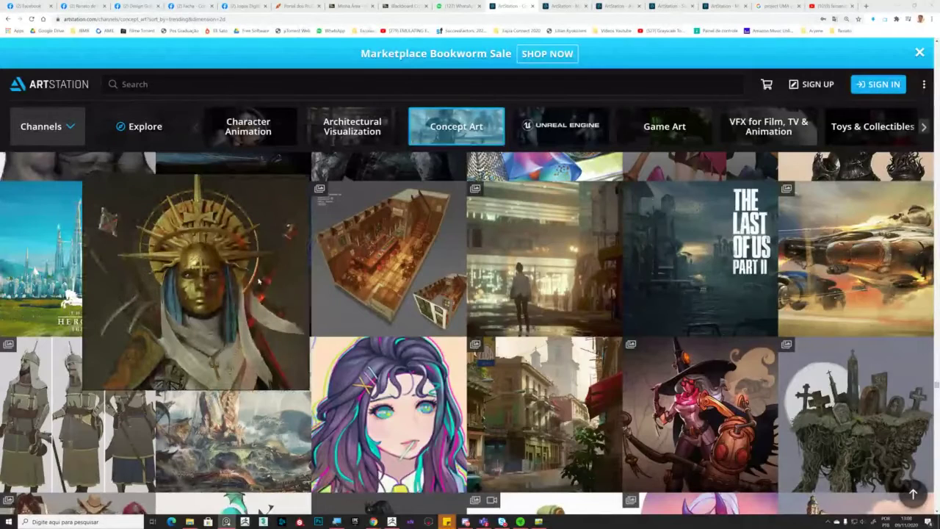
scroll(412, 363, "down", 1)
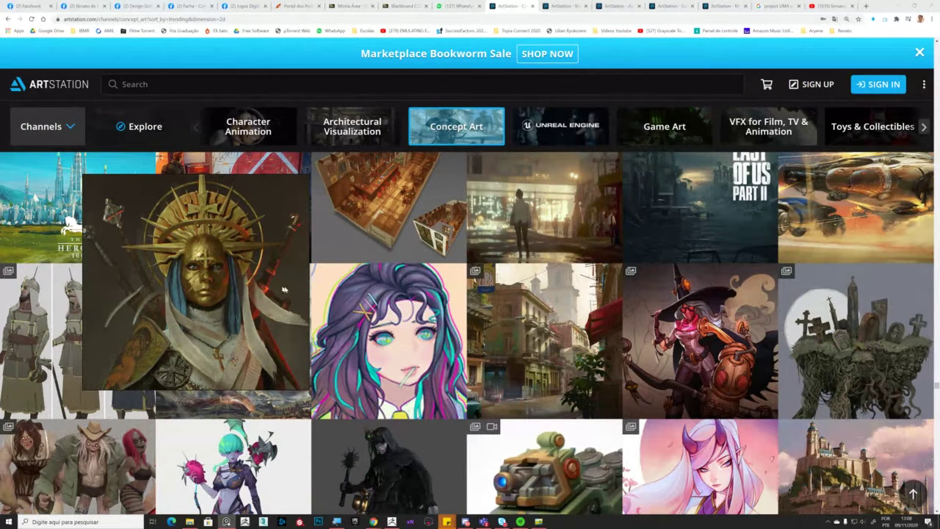
- Widen the floating reference window and zoom its image out to show more of the gold-masked figure
left_click_drag(310, 283, 355, 282)
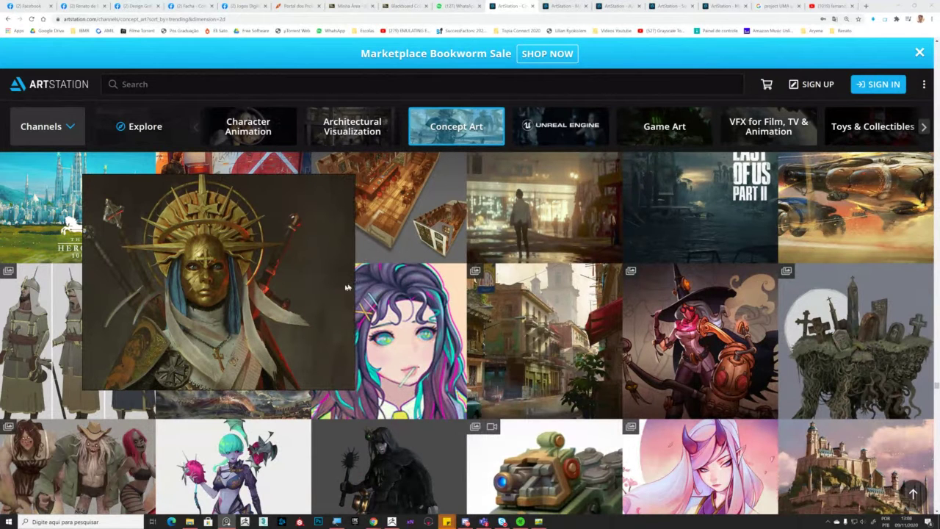
scroll(338, 316, "down", 2)
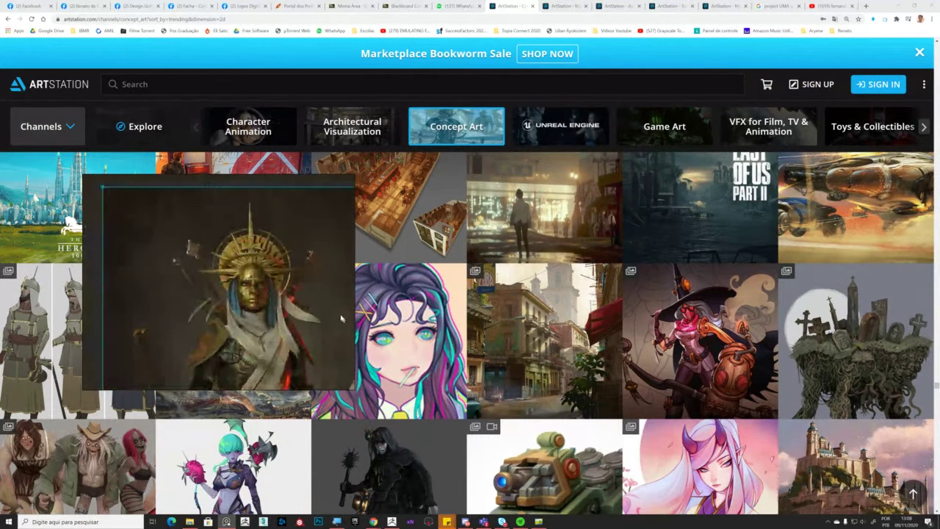
right_click_drag(315, 280, 292, 275)
left_click_drag(251, 287, 217, 285)
- Find the Violet Dragon artwork in the Concept Art gallery and open it in its own page
scroll(374, 338, "down", 1)
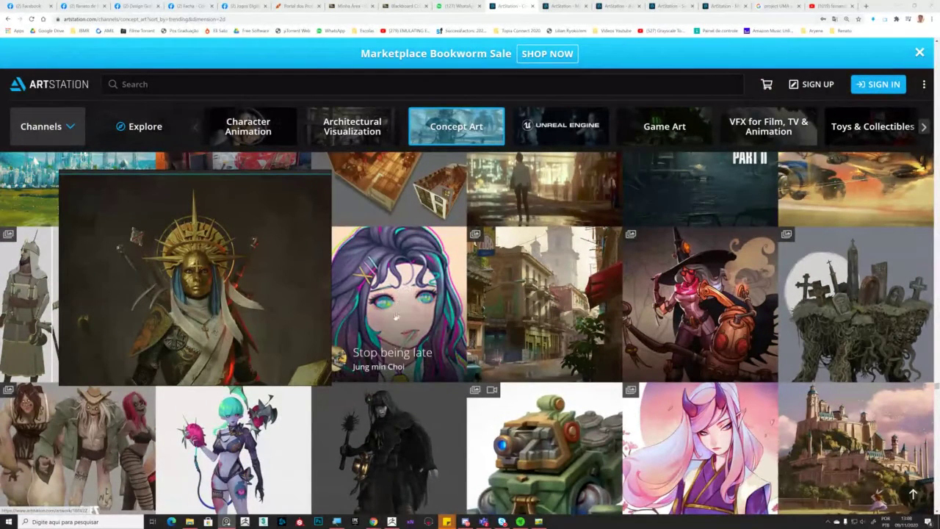
scroll(402, 297, "down", 1)
scroll(614, 356, "up", 1)
scroll(647, 338, "down", 4)
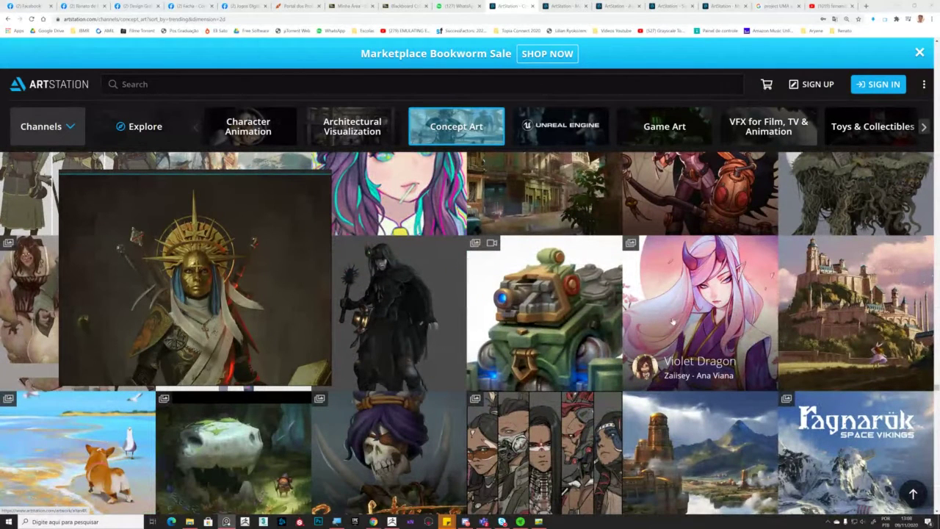
scroll(515, 342, "up", 1)
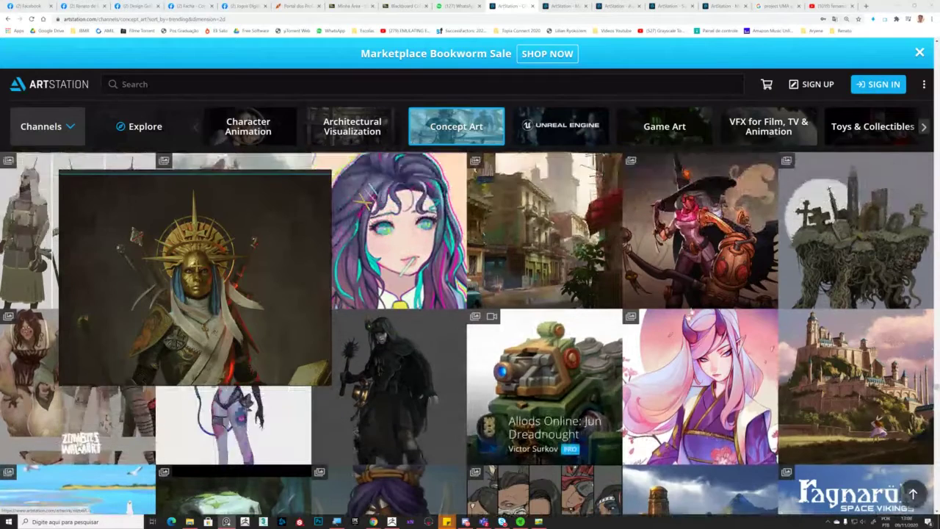
scroll(706, 338, "down", 1)
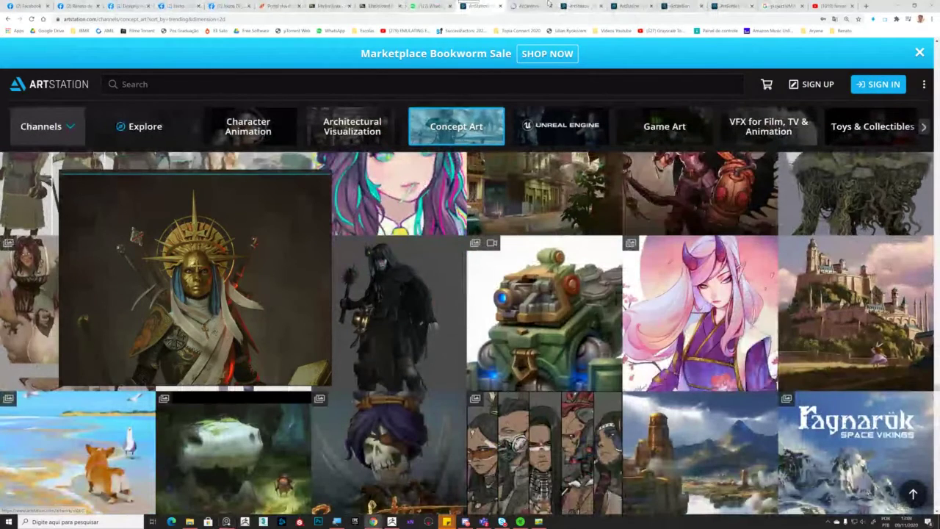
left_click(706, 338)
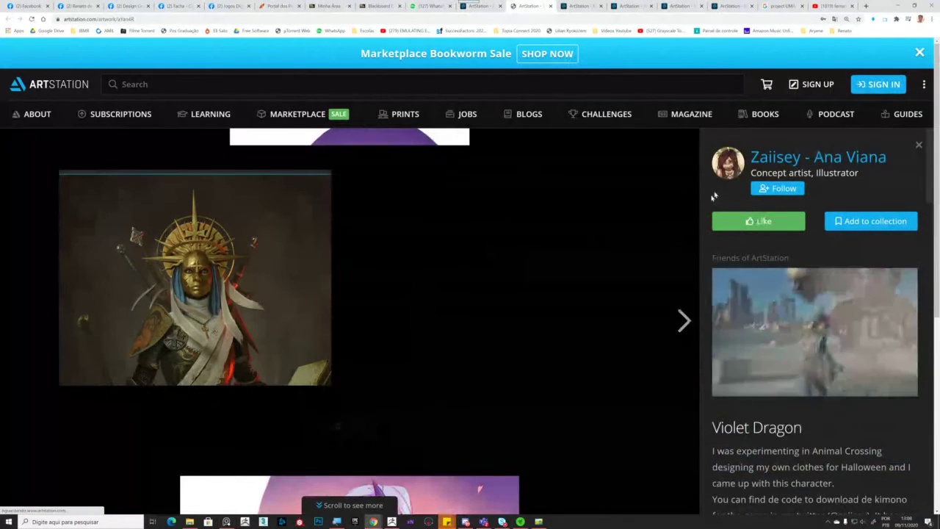
- Examine the Violet Dragon artwork along with its artist credit and description, shifting the reference window aside
left_click_drag(749, 156, 889, 156)
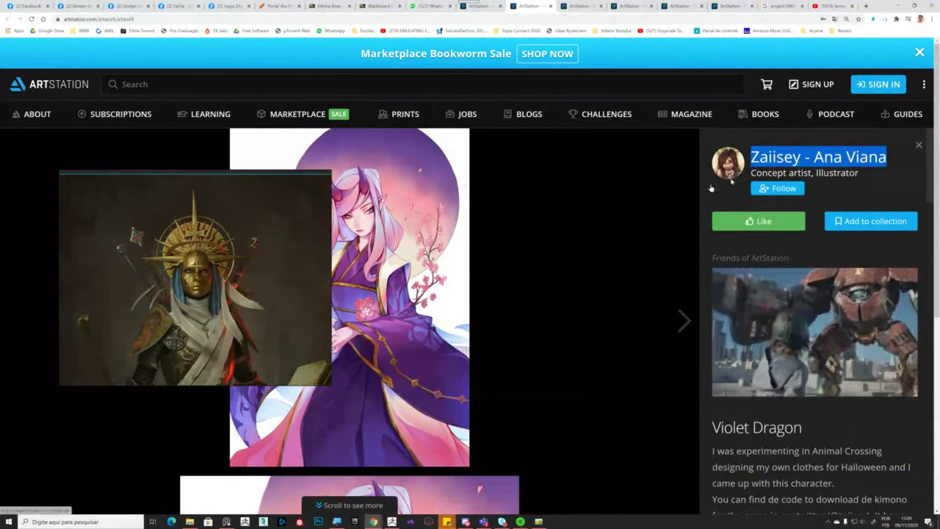
left_click_drag(294, 238, 252, 241)
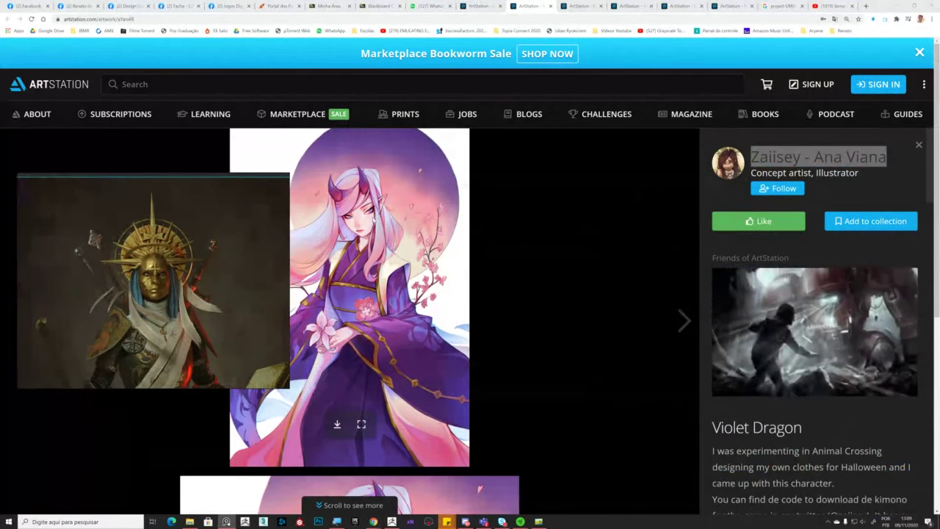
scroll(731, 386, "down", 3)
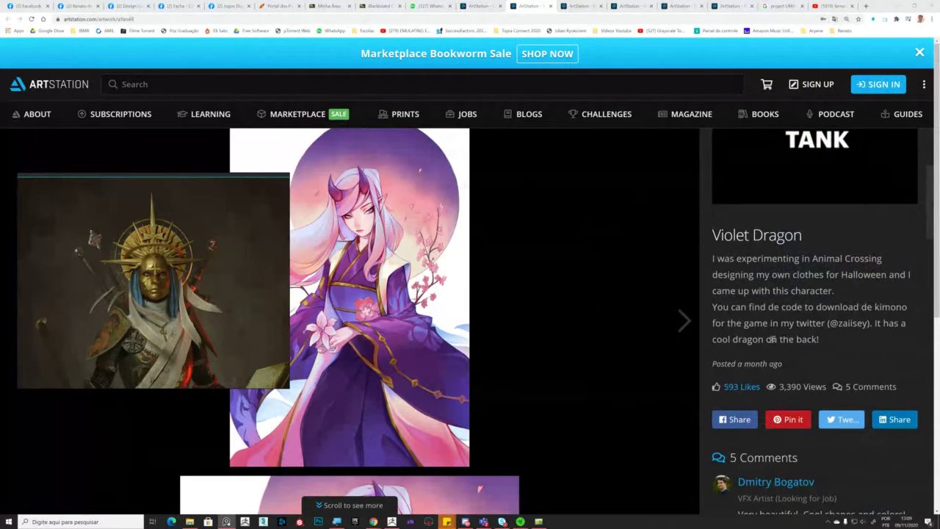
left_click_drag(771, 339, 820, 340)
scroll(727, 213, "up", 3)
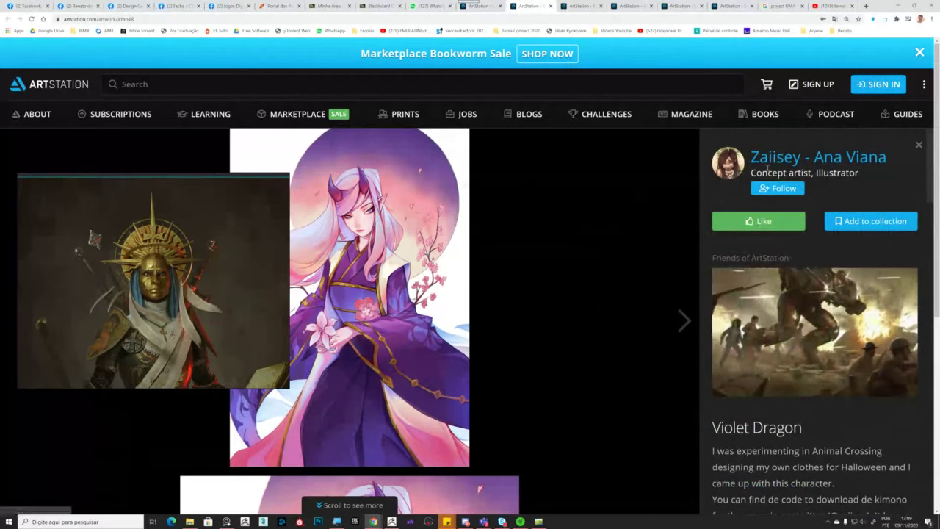
left_click_drag(753, 159, 766, 182)
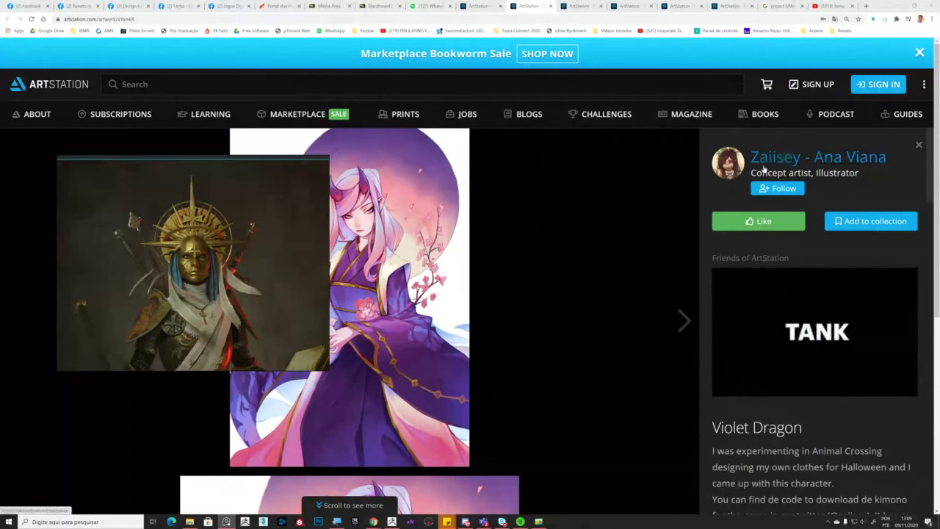
mouse_move(764, 166)
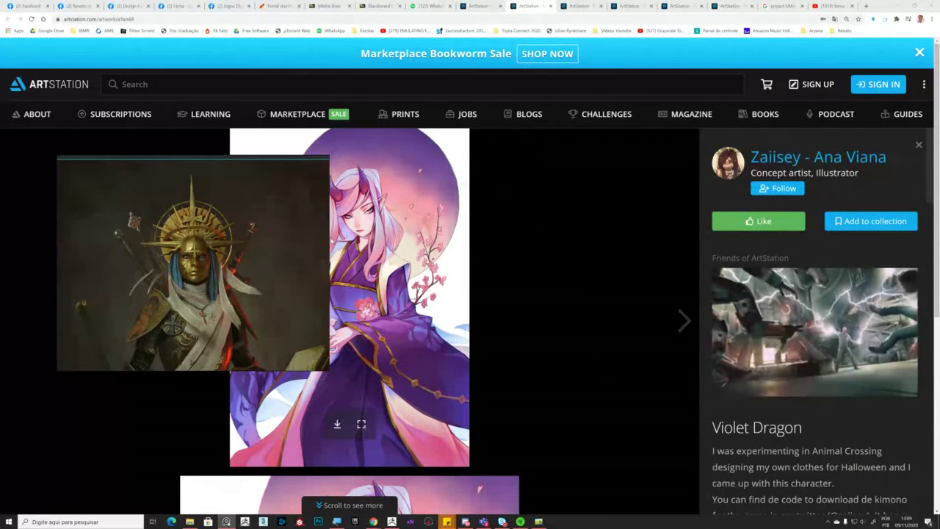
- Make the reference window narrower and taller so it frames the gold-masked figure down to the armoured waist
left_click_drag(329, 240, 290, 241)
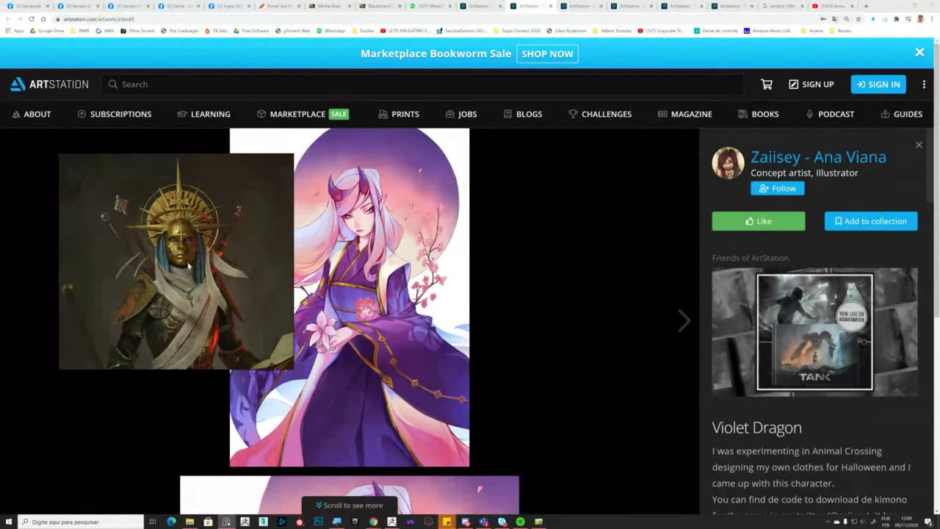
left_click_drag(177, 368, 173, 434)
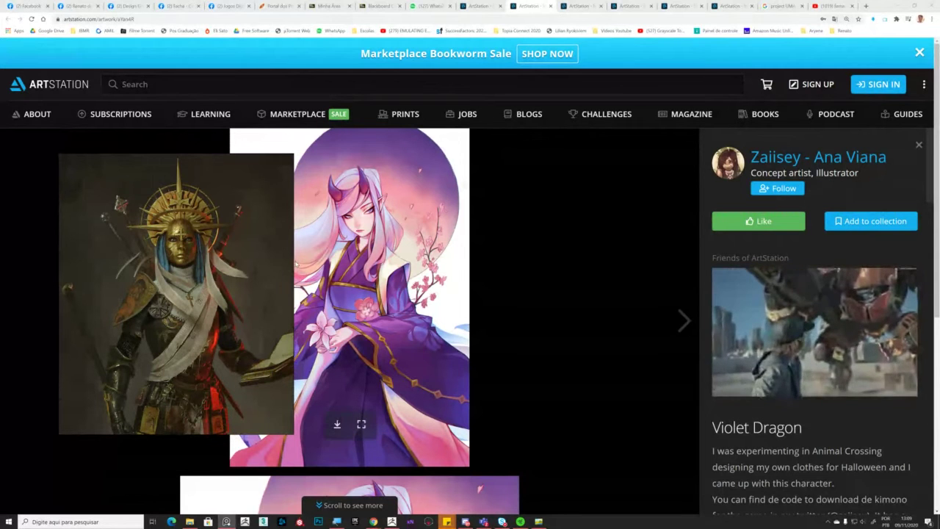
left_click_drag(294, 263, 275, 261)
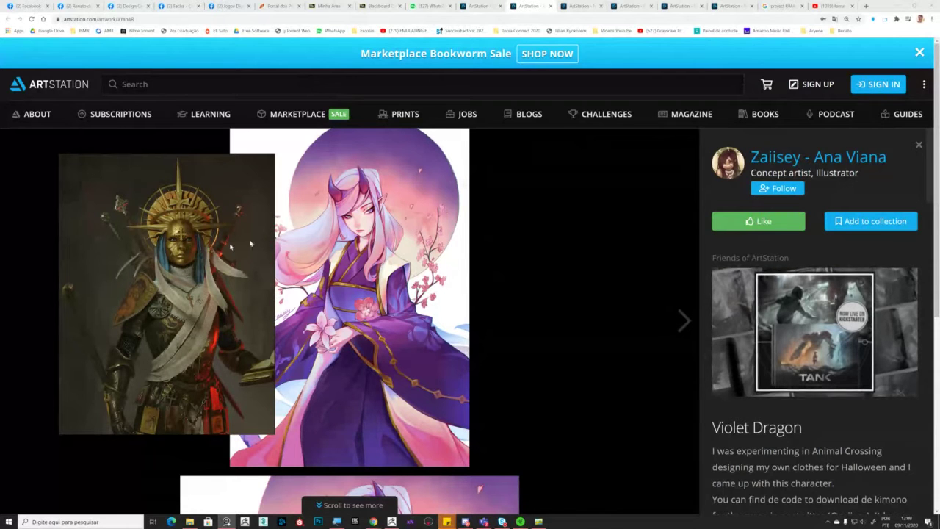
- Read the opening lines of the Violet Dragon description, highlighting them briefly
scroll(788, 424, "down", 4)
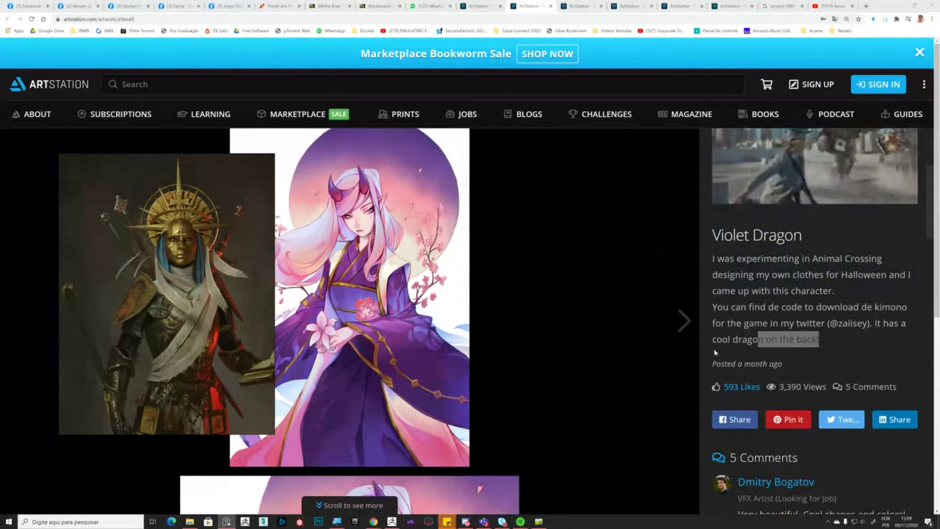
left_click_drag(726, 258, 785, 274)
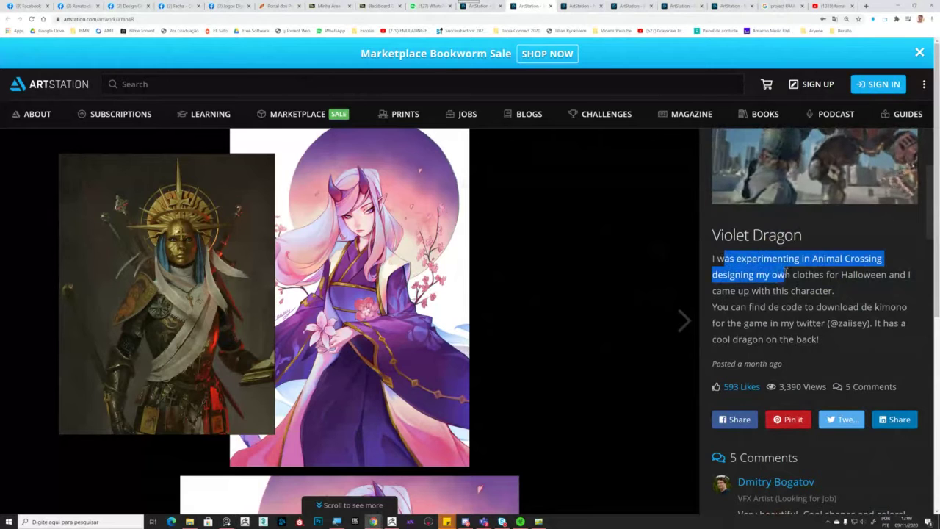
left_click(779, 316)
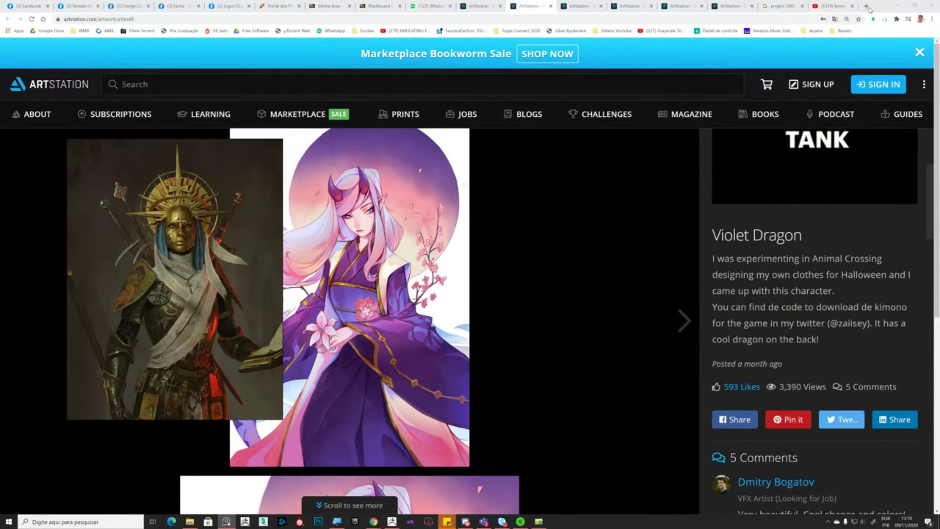
- Search Google for "pedro conti" in a new browser tab and show the image results
left_click(867, 5)
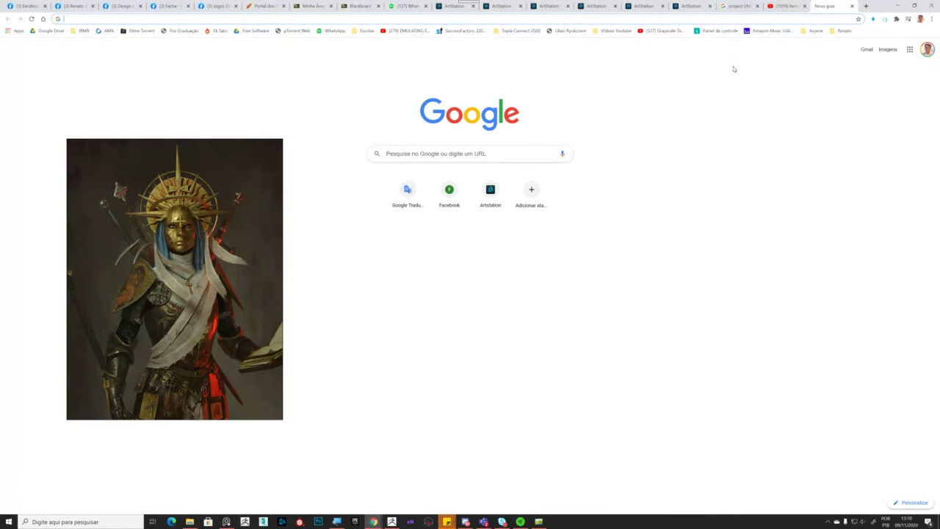
type("pedr")
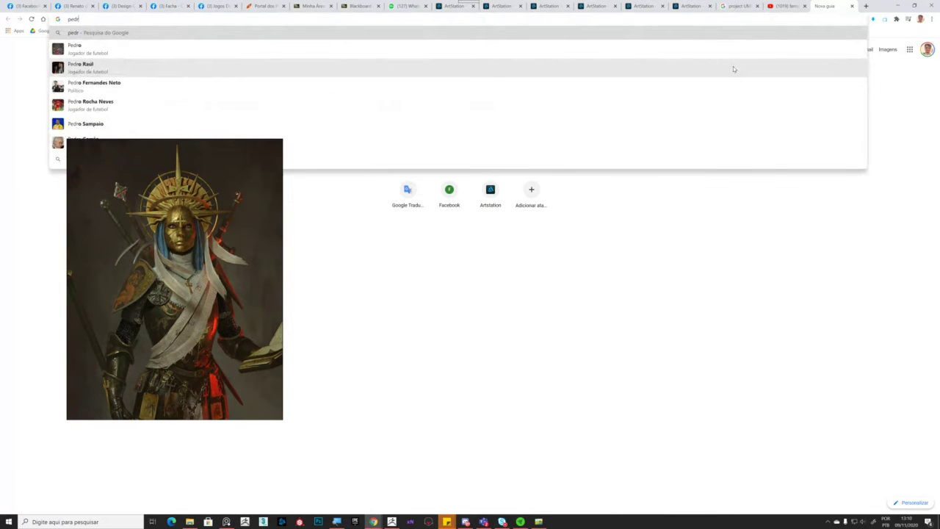
type("o conti")
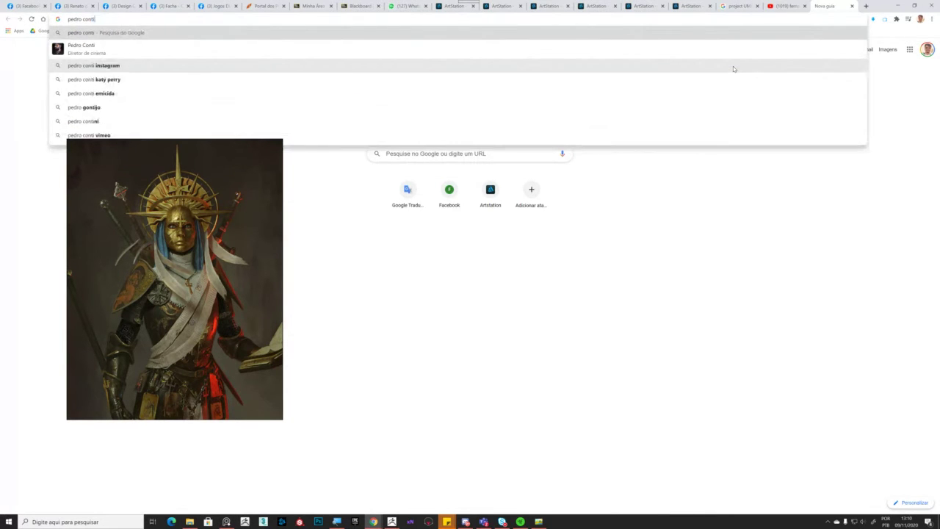
key("Return")
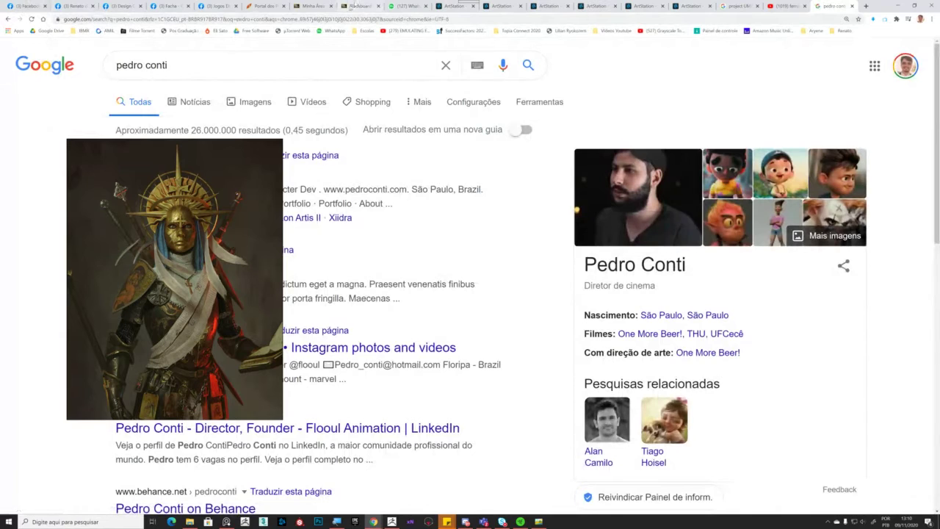
left_click(250, 101)
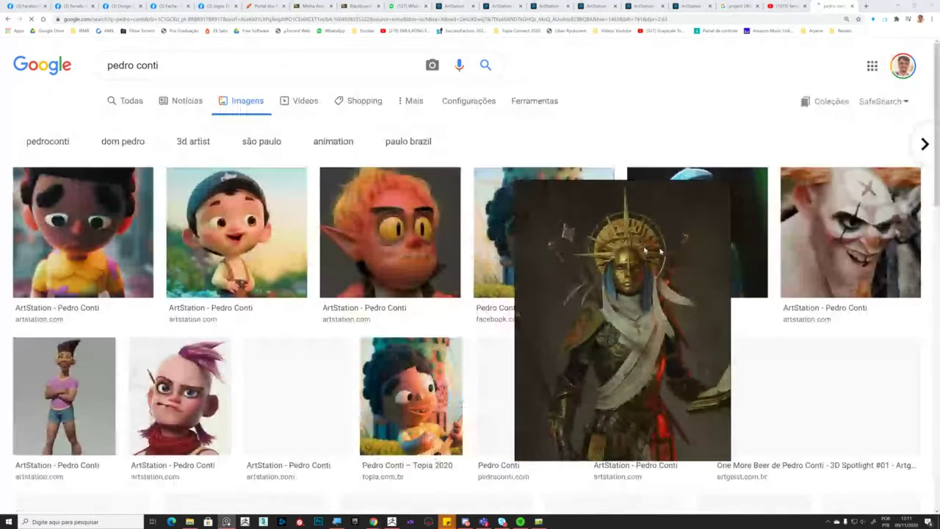
- Examine the stylized 3D characters in the Pedro Conti image results, going down the page and back to the start
scroll(594, 245, "down", 2)
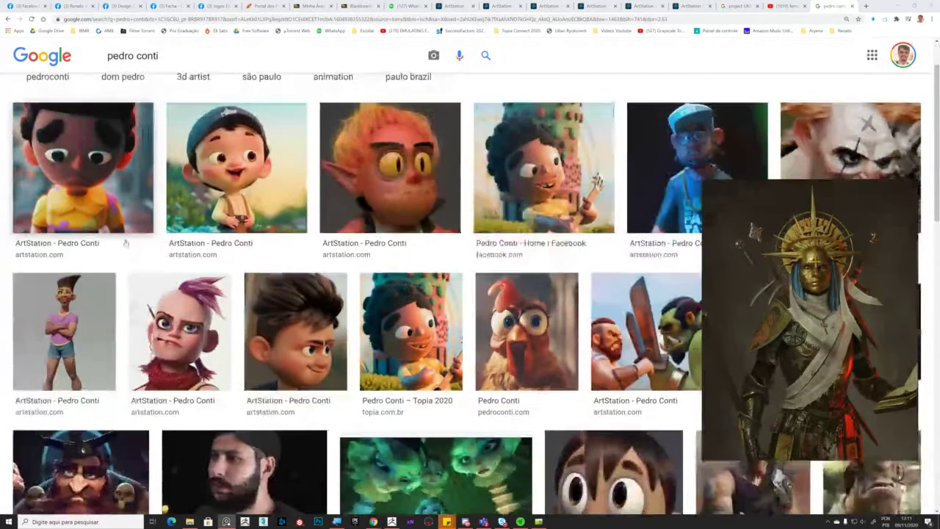
scroll(260, 266, "down", 3)
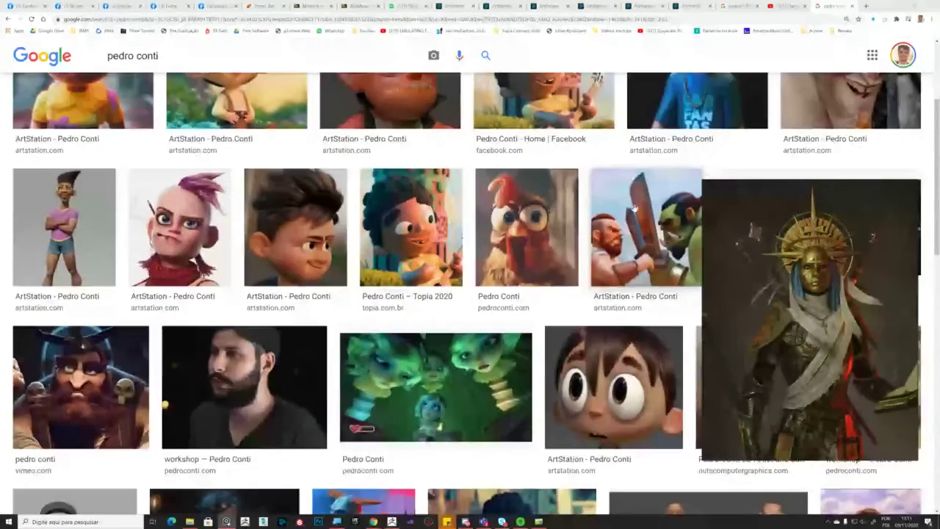
scroll(261, 266, "down", 2)
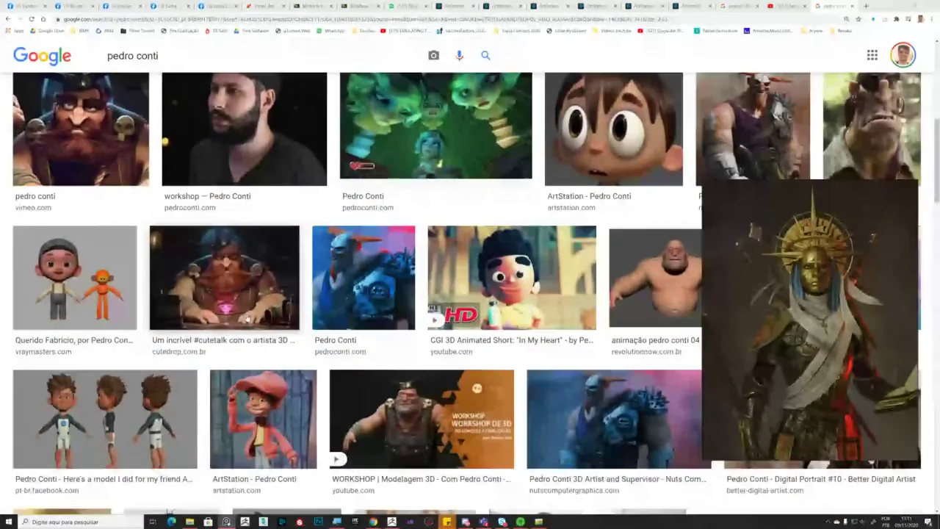
scroll(248, 318, "down", 2)
scroll(247, 318, "down", 2)
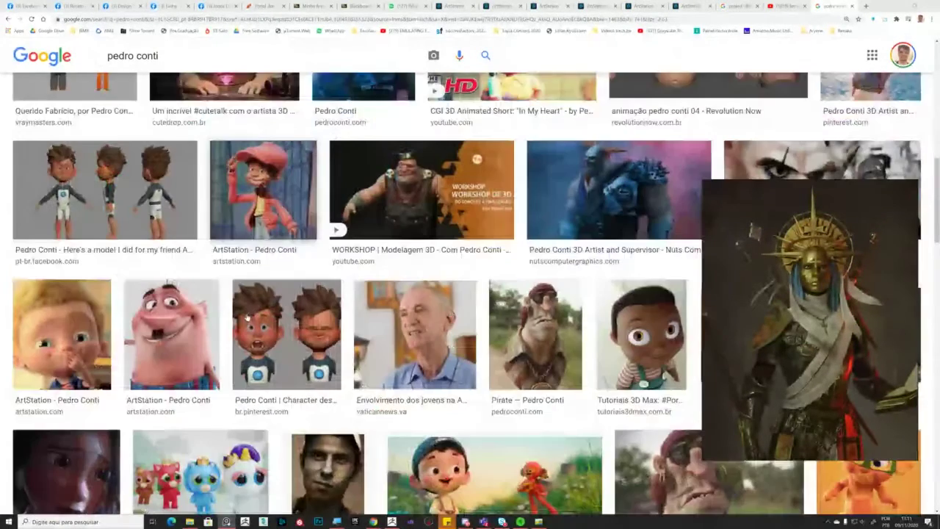
scroll(248, 318, "down", 4)
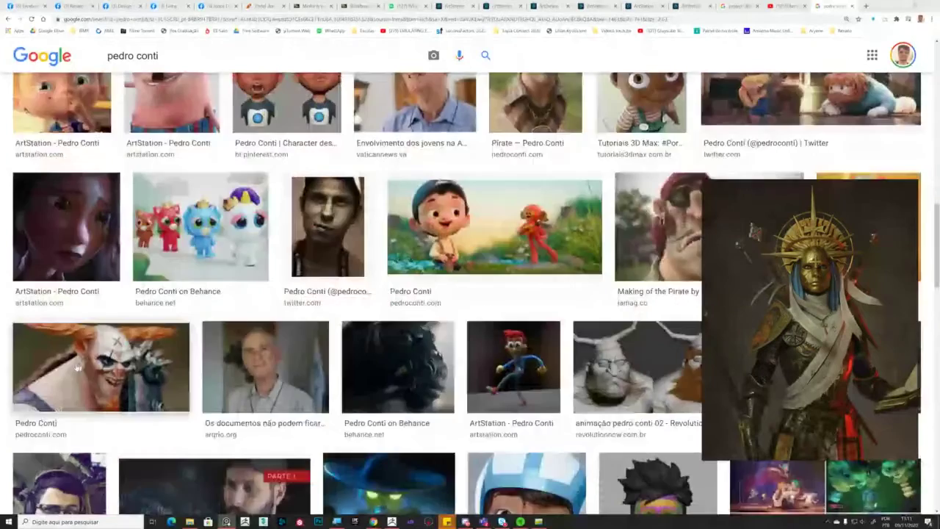
scroll(78, 367, "up", 8)
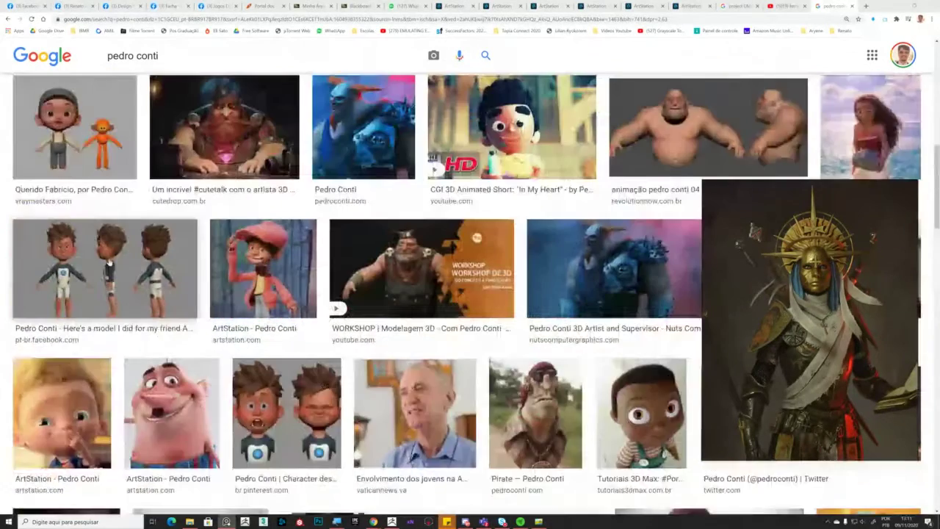
scroll(117, 276, "up", 7)
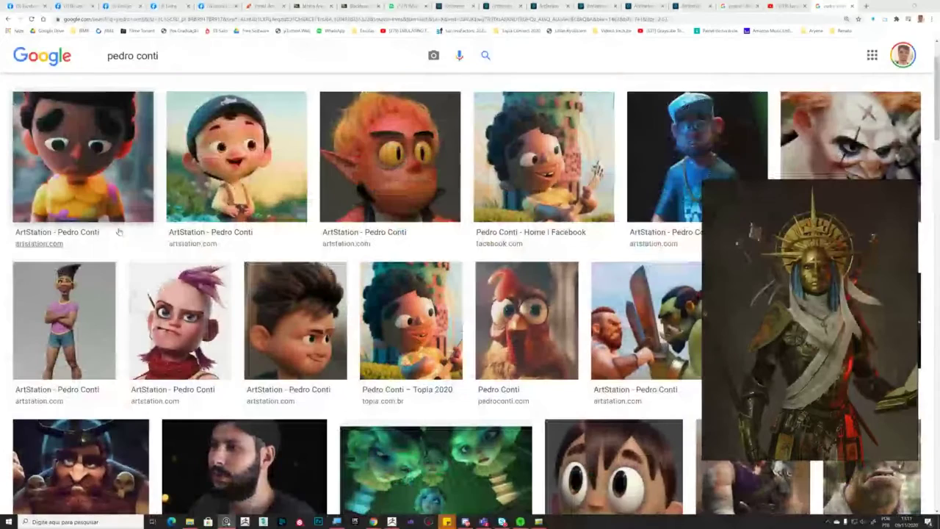
scroll(118, 232, "up", 2)
- Replace the image search with "victor hugo 3d" and skim the character renders in its results
double_click(140, 66)
left_click_drag(119, 65, 80, 68)
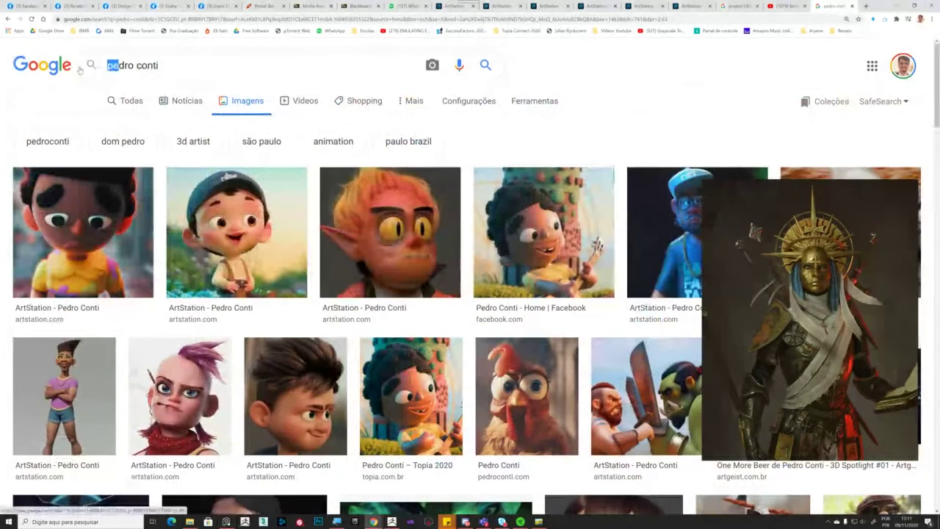
key("BackSpace")
key("Delete")
key("Delete")
key("Delete")
key("Delete")
key("Delete")
key("Delete")
key("Delete")
key("Delete")
key("Delete")
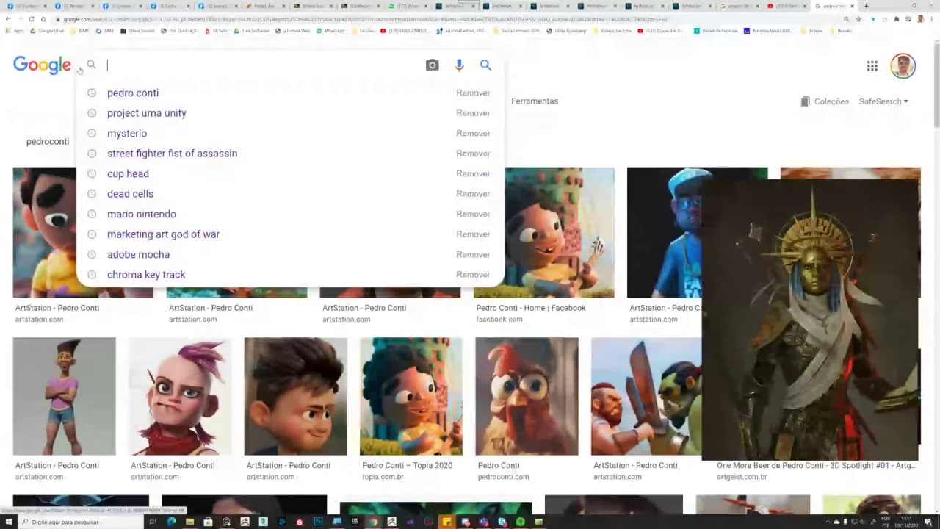
type("victor hugo 3d")
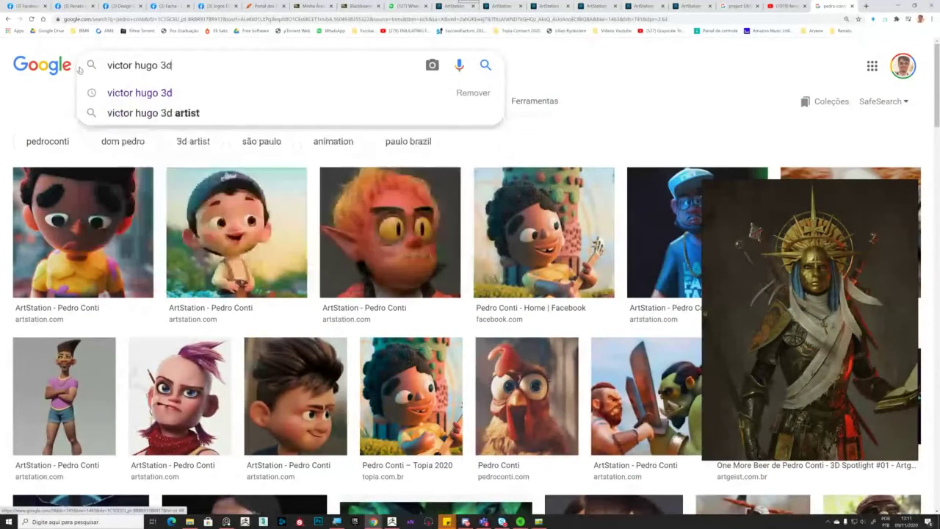
key("Return")
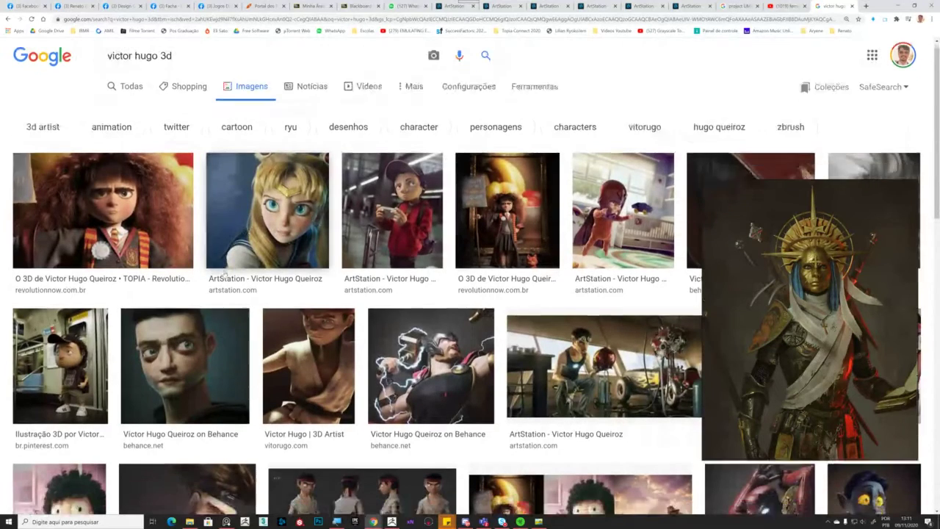
scroll(168, 310, "down", 2)
scroll(168, 310, "down", 4)
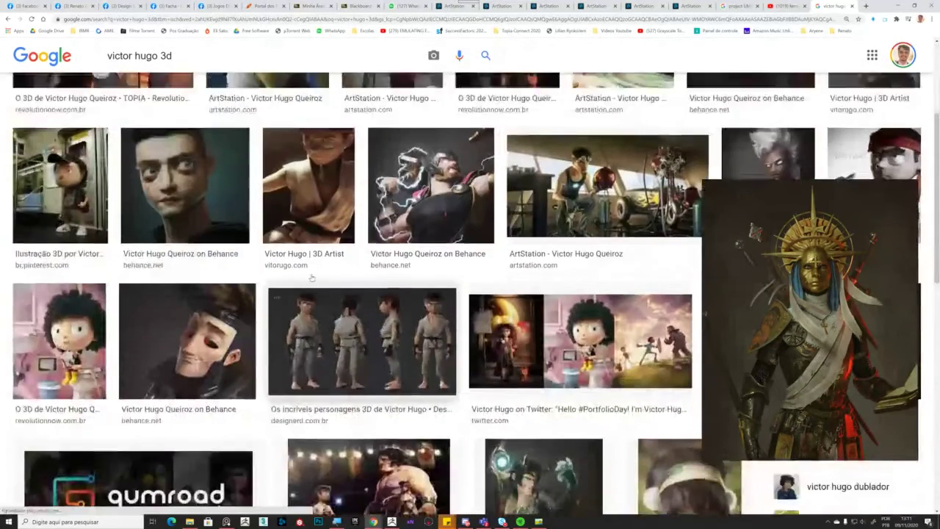
scroll(312, 278, "up", 2)
scroll(311, 277, "up", 3)
left_click(196, 66)
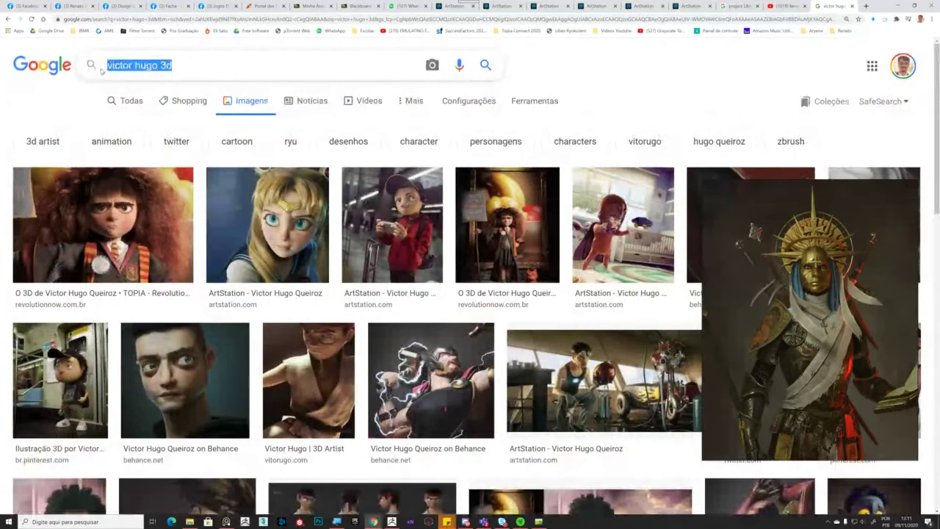
left_click(196, 65)
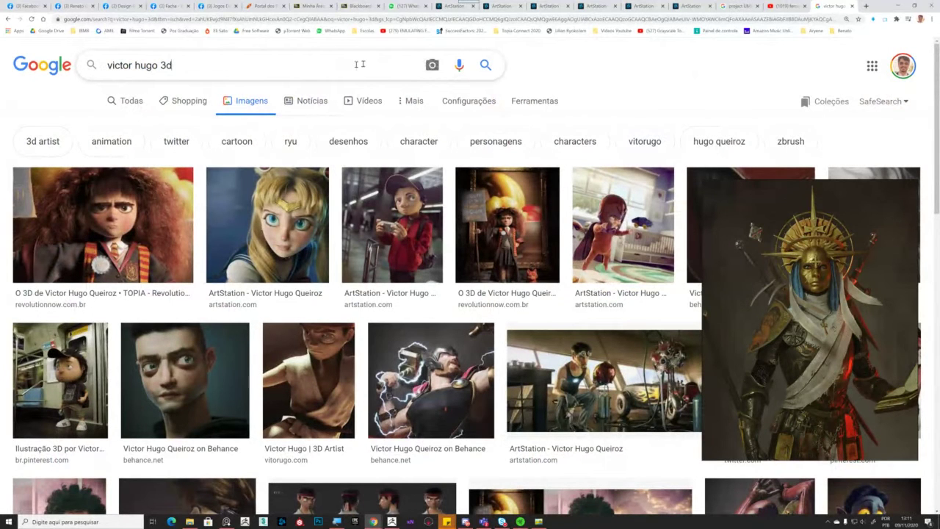
left_click_drag(172, 66, 18, 64)
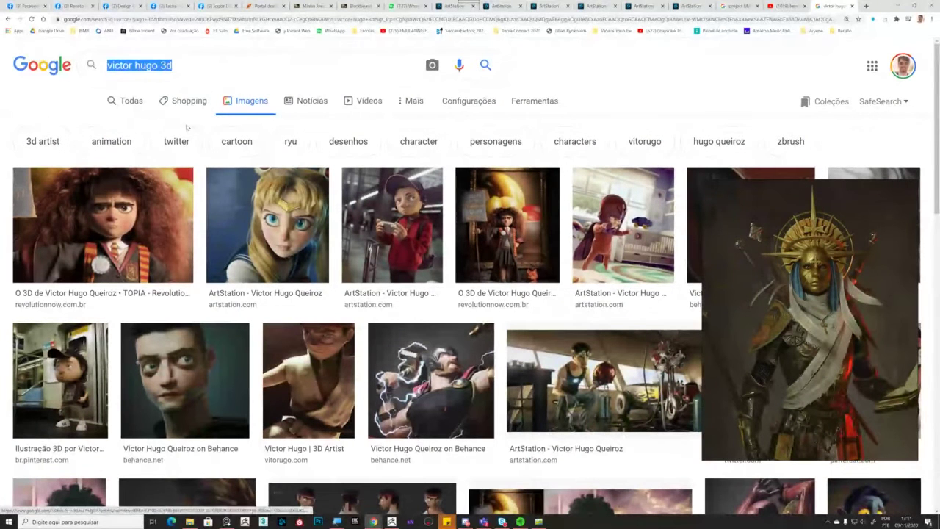
left_click(198, 67)
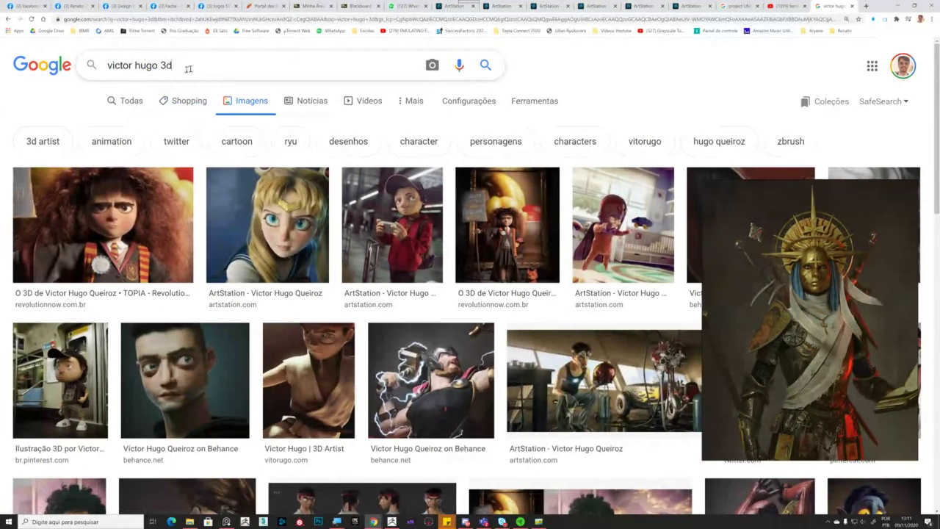
left_click_drag(188, 68, 103, 74)
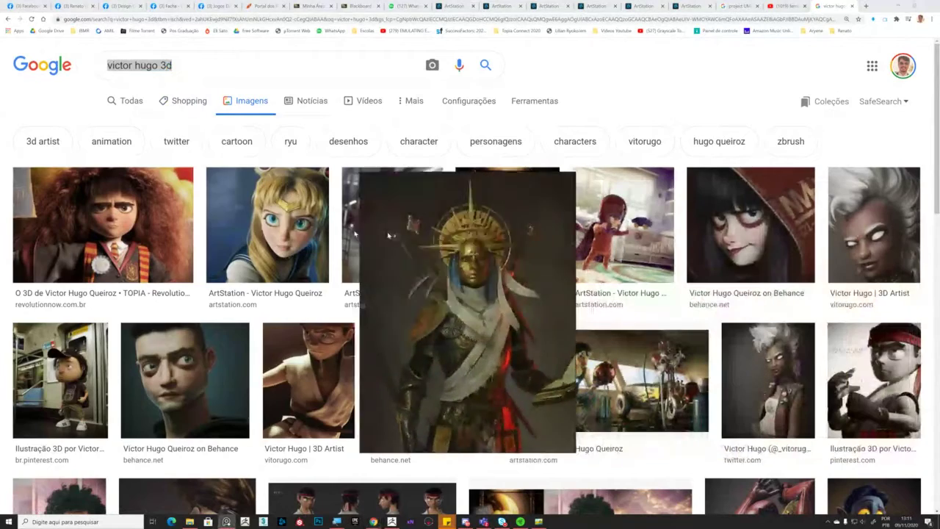
- Shift the reference window over the first image results, and search ArtStation for "frank tseng" from the Concept Art gallery page
left_click_drag(389, 235, 42, 271)
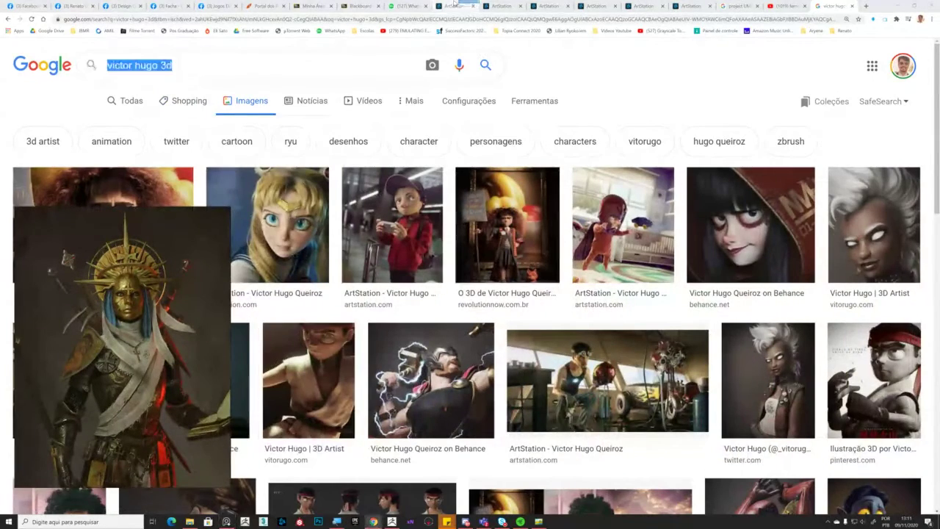
left_click(455, 5)
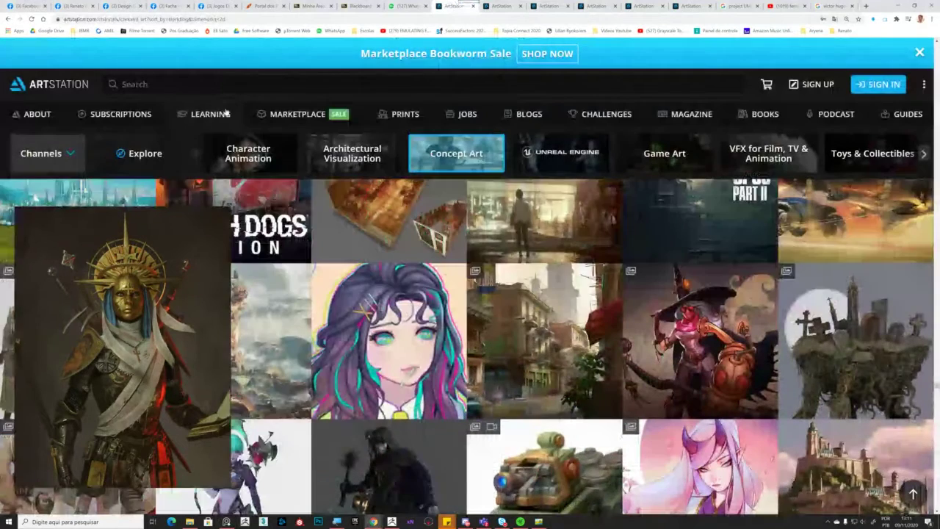
left_click(123, 84)
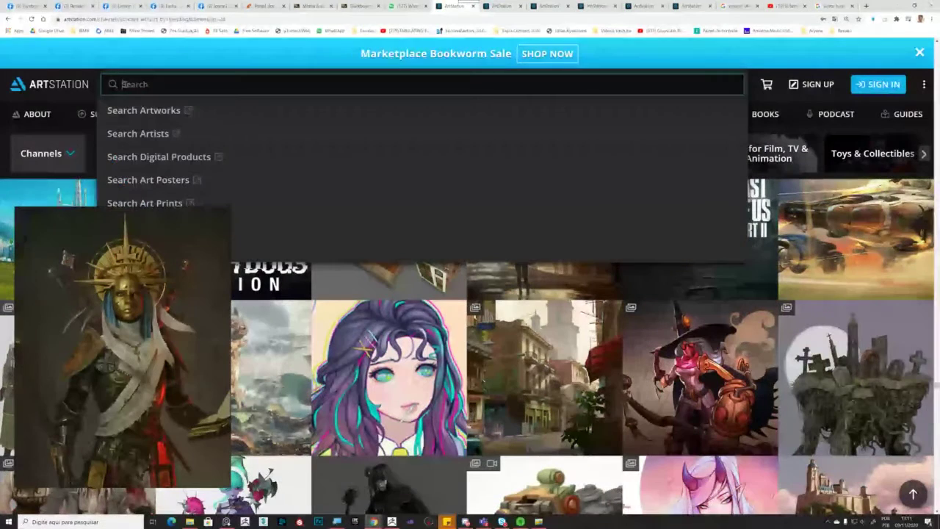
type("frank ts")
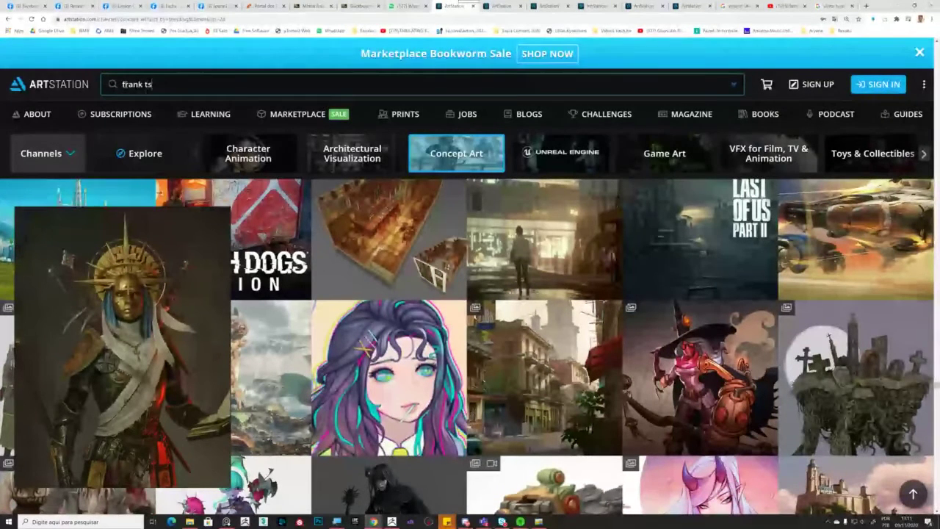
type("eng")
key("Return")
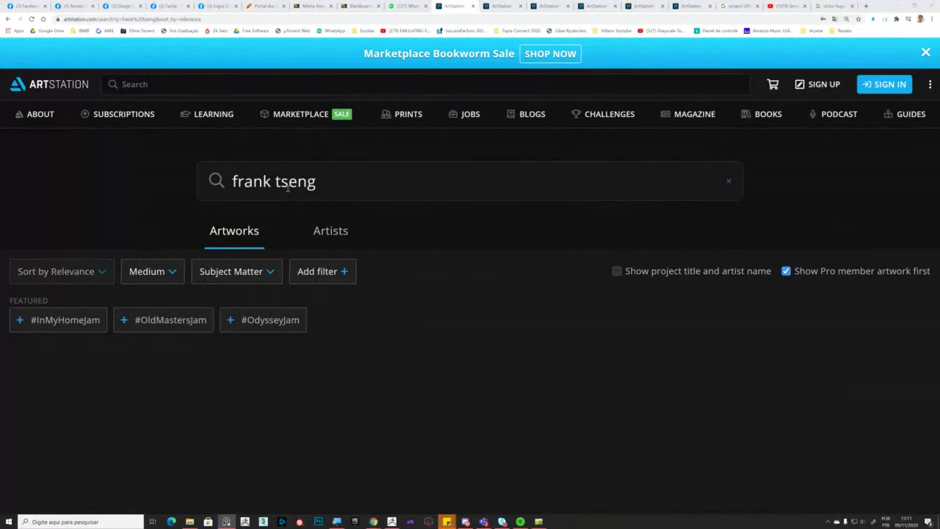
- Look through the ArtStation results, view the Hair Sculpting by Frank Tzeng artwork and return to the results
left_click_drag(288, 188, 282, 187)
scroll(269, 324, "down", 1)
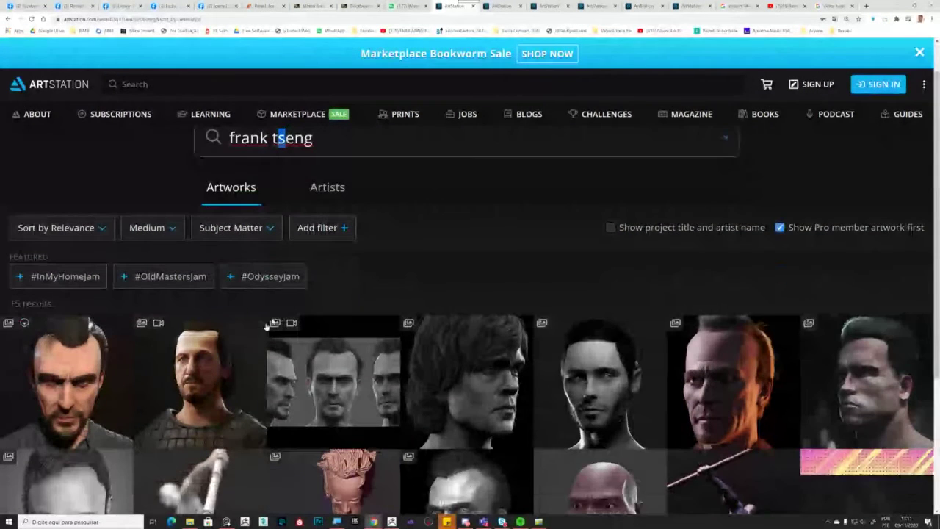
scroll(266, 326, "down", 3)
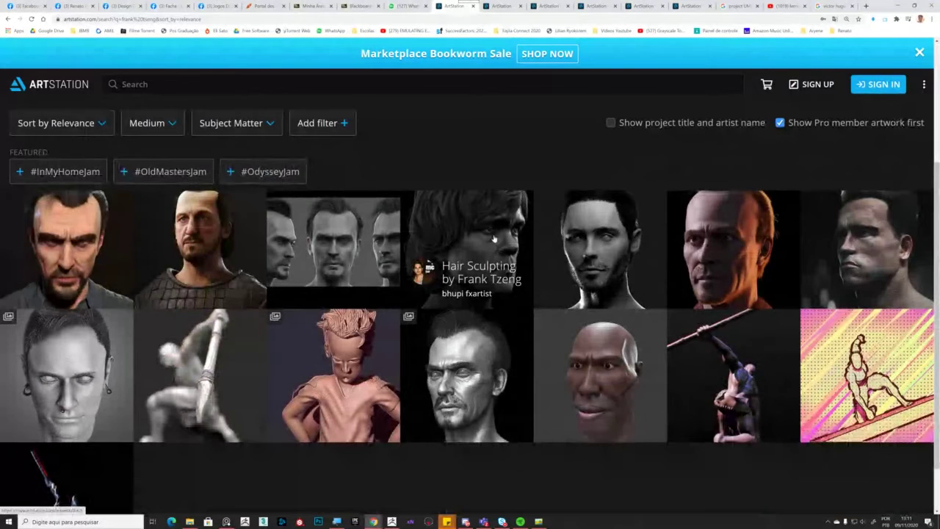
left_click(476, 225)
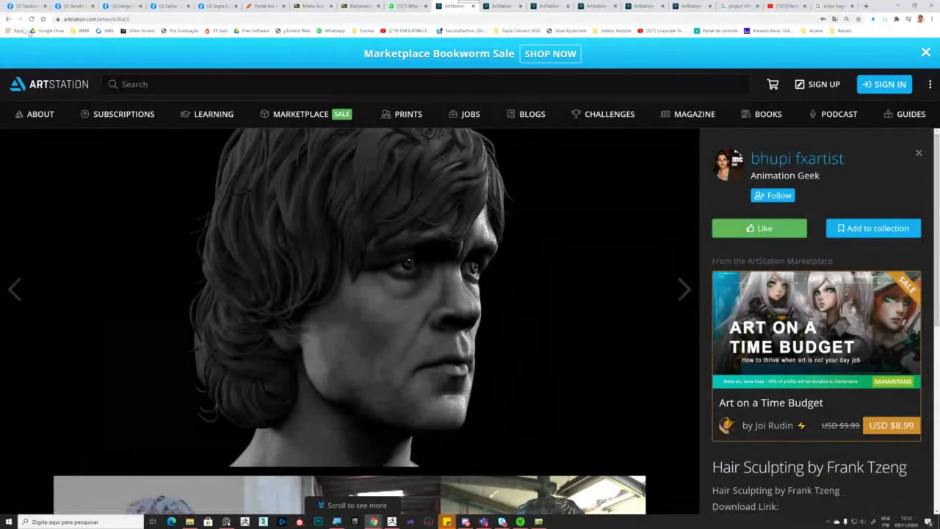
left_click(8, 18)
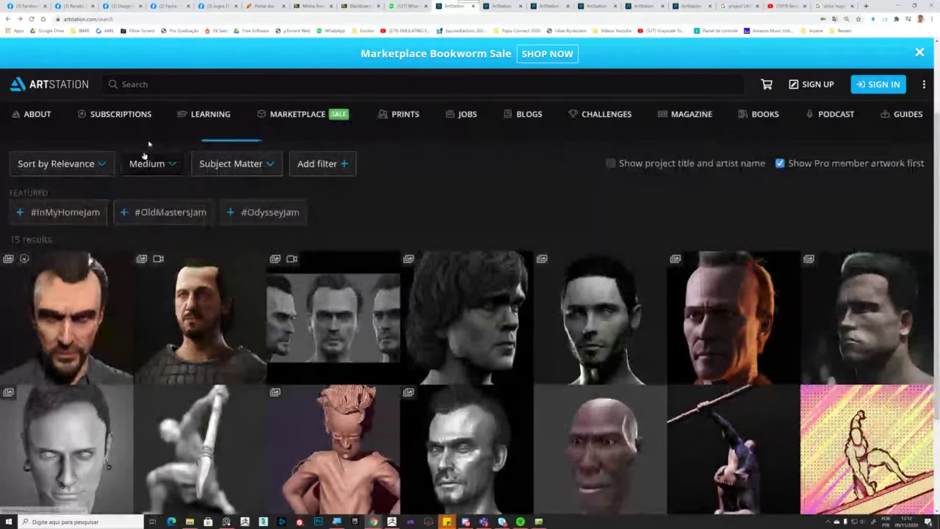
- Search ArtStation for "frank tzeng" and open the Realistic Cammy fan art artwork from the results
scroll(148, 143, "up", 1)
left_click(144, 84)
type("frank t")
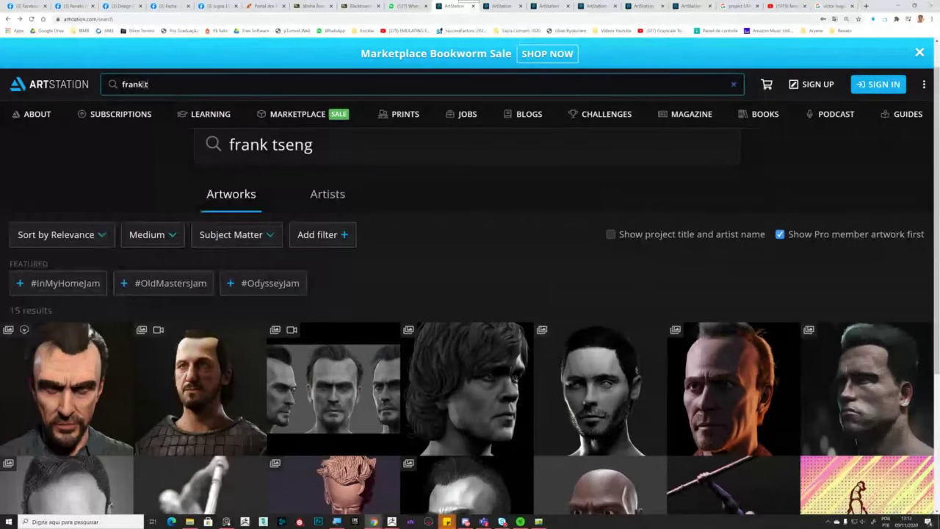
type("zeng")
key("Return")
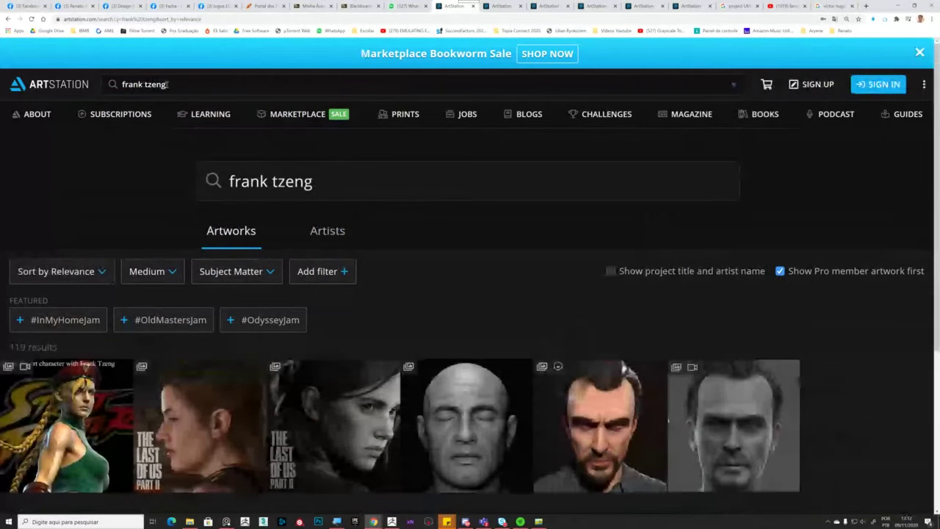
scroll(208, 265, "down", 2)
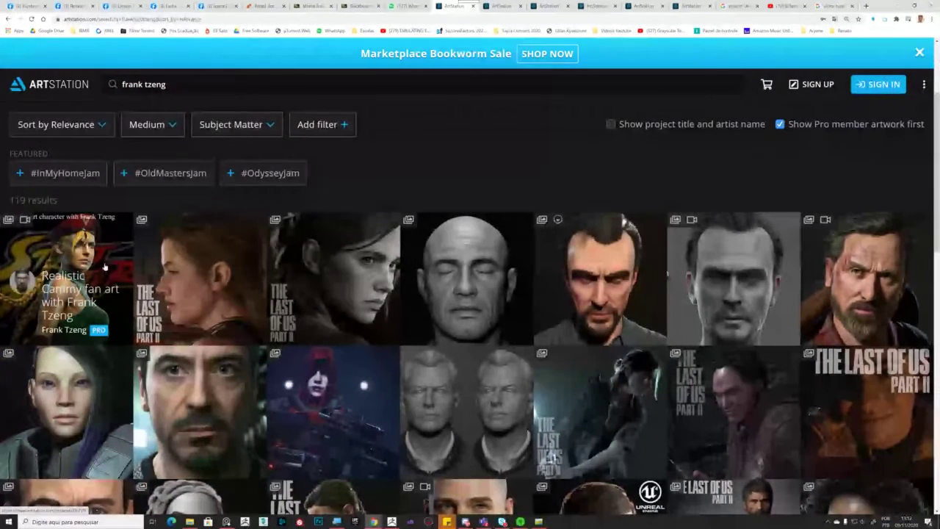
left_click(66, 367)
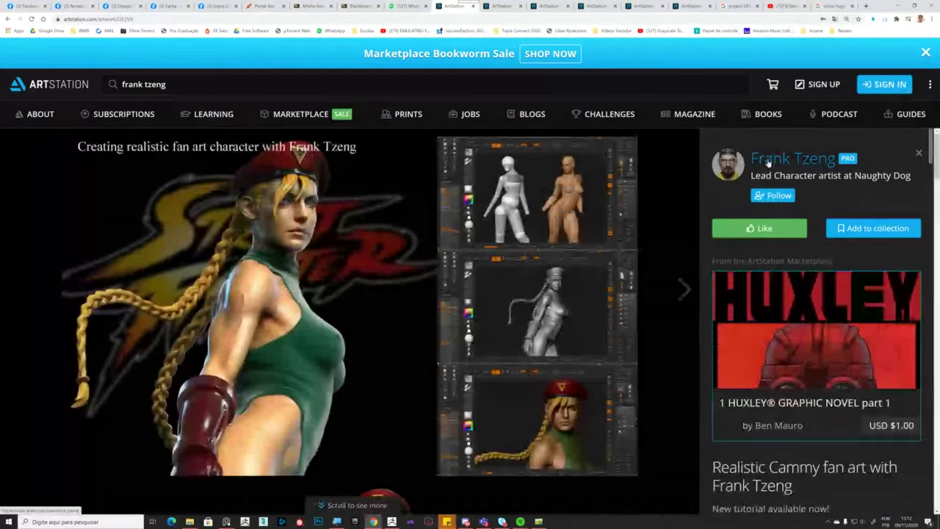
- Open the portfolio of the Cammy artwork's artist and look through the whole gallery of character renders
left_click(768, 162)
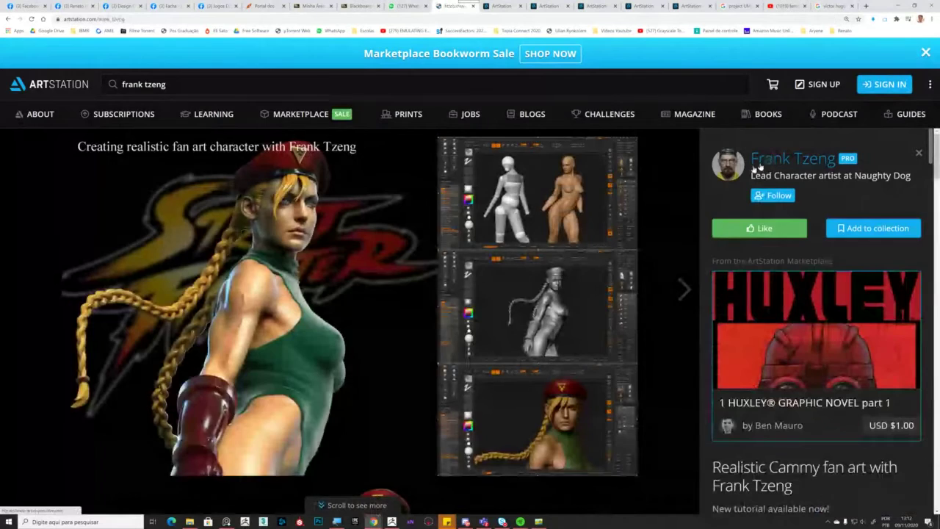
scroll(615, 221, "down", 5)
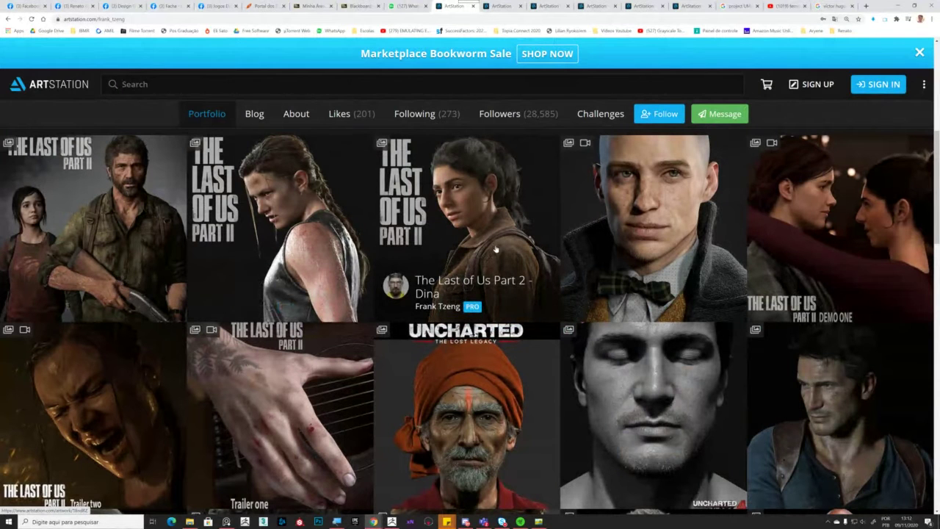
scroll(497, 249, "down", 1)
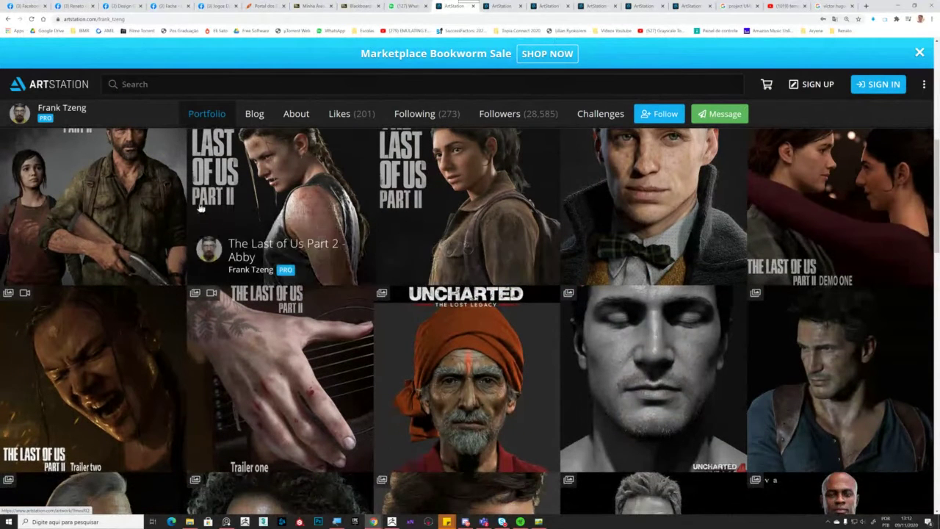
scroll(142, 214, "up", 1)
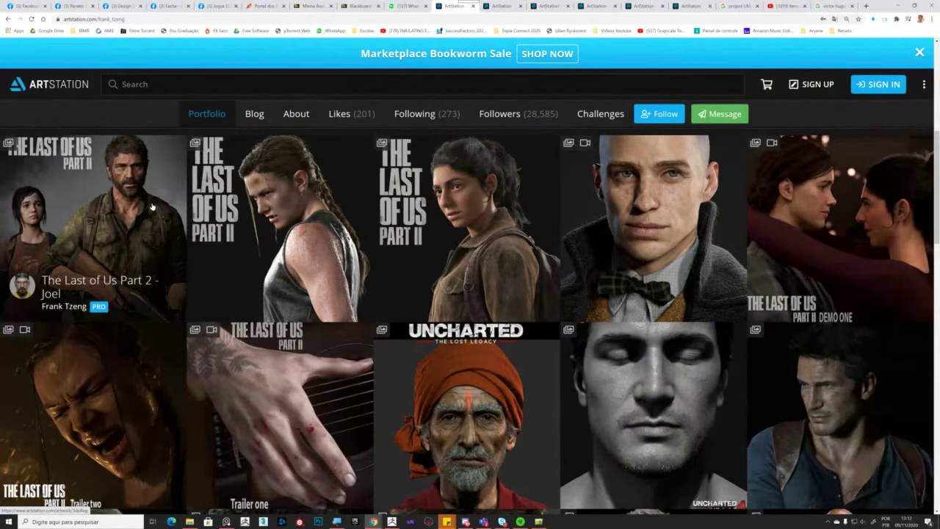
scroll(661, 243, "down", 2)
scroll(808, 262, "down", 2)
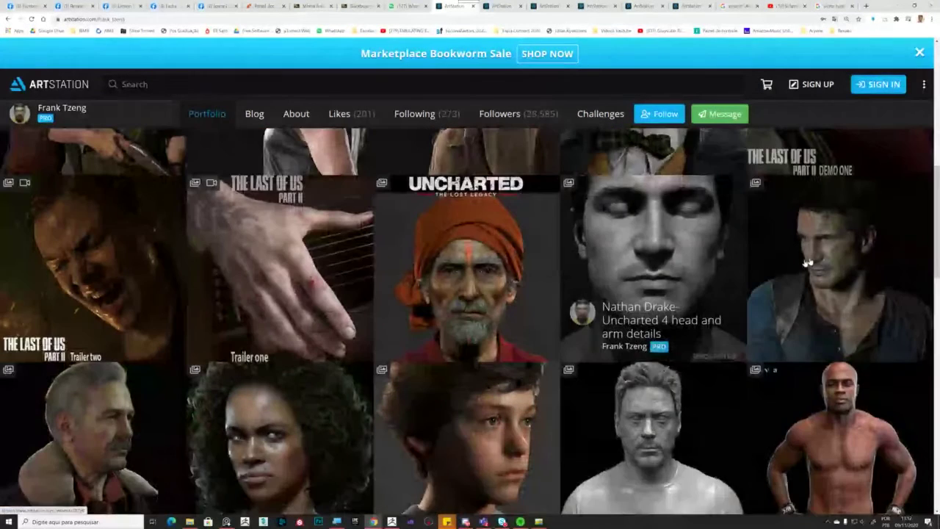
scroll(533, 315, "down", 6)
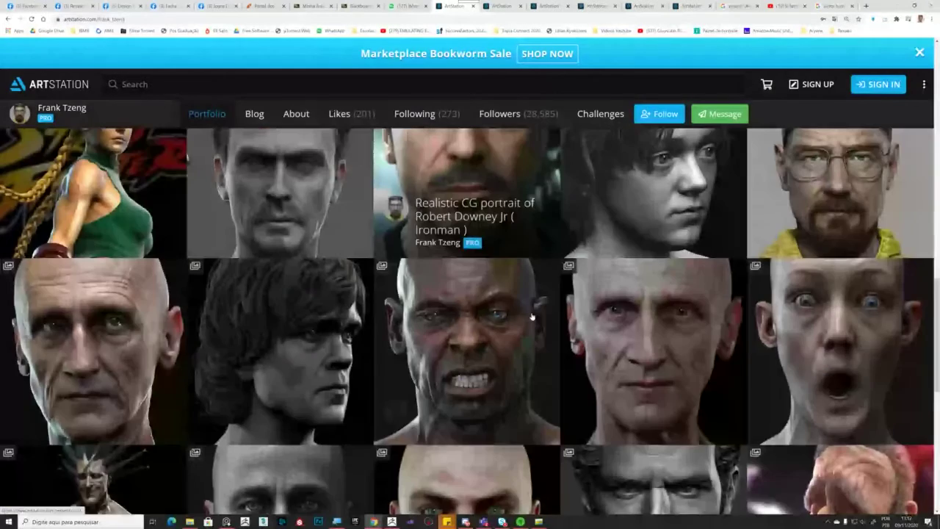
scroll(532, 315, "down", 5)
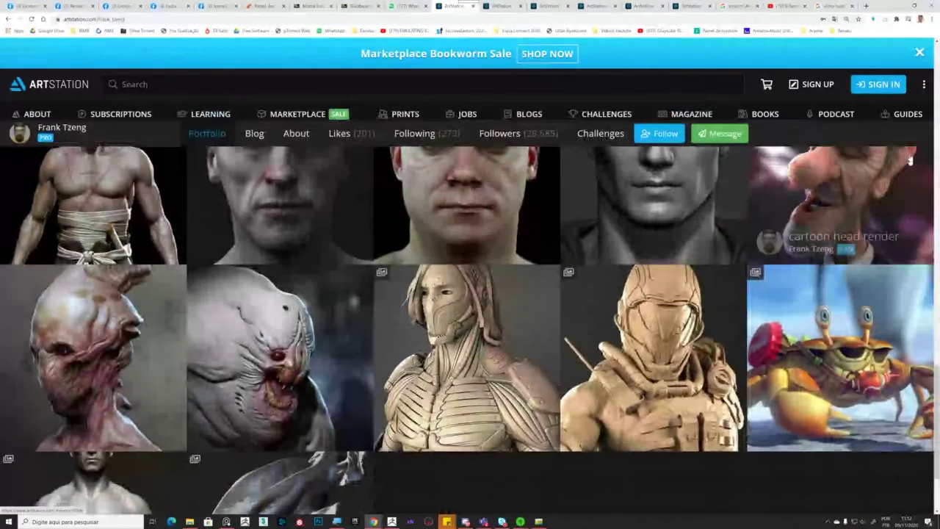
scroll(217, 353, "up", 1)
scroll(217, 353, "up", 7)
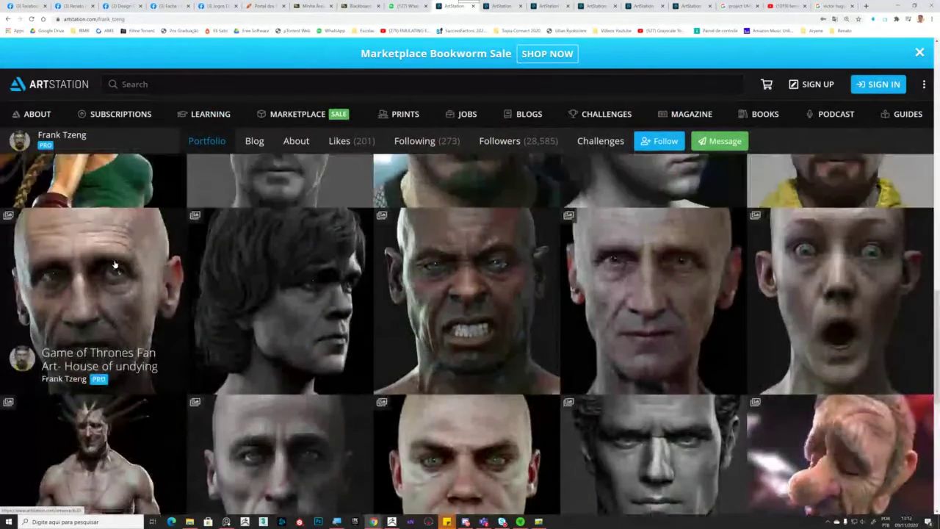
scroll(215, 310, "up", 6)
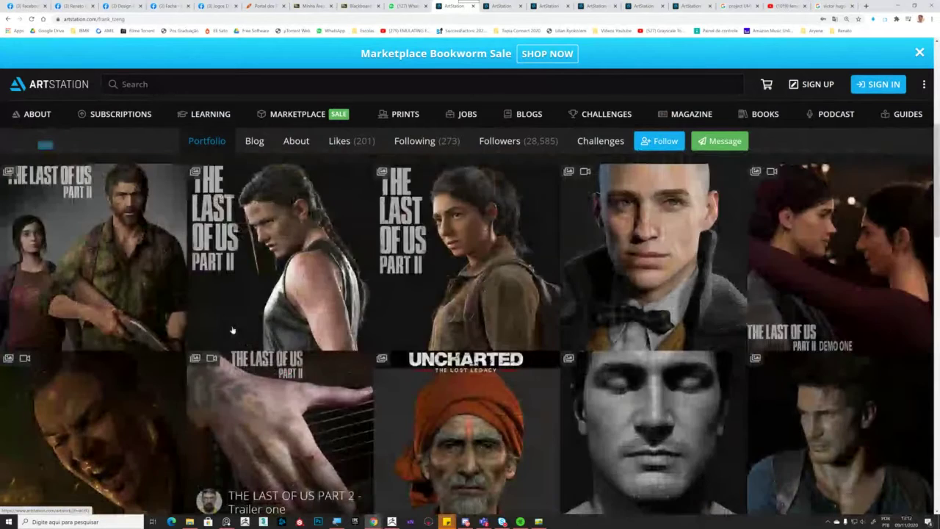
scroll(233, 331, "up", 2)
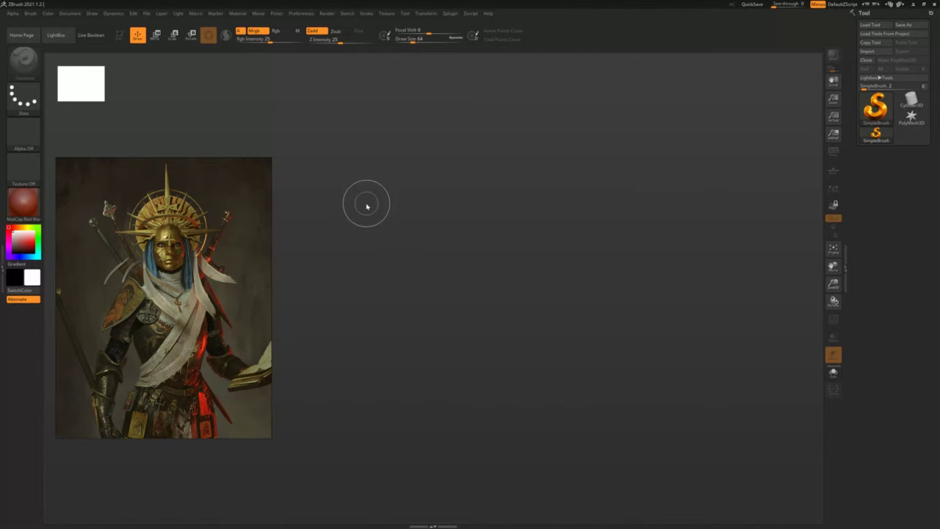
- Switch to the Blackboard Collaborate session, maximize its window and bring up the content sharing options
left_click_drag(0, 243, 536, 220)
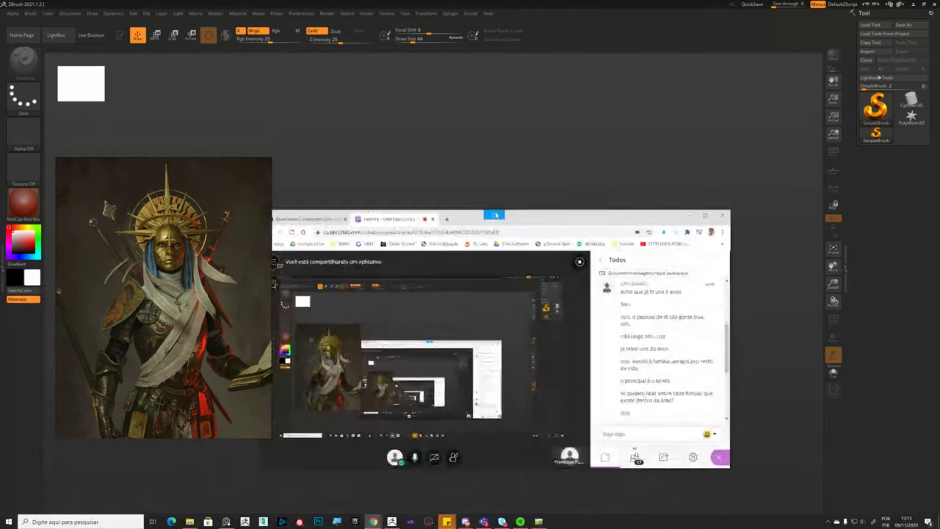
double_click(536, 220)
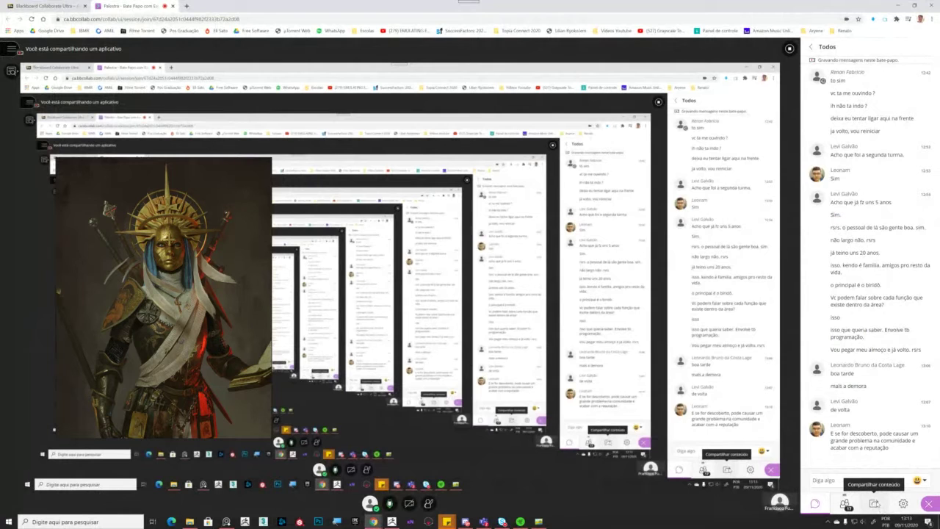
left_click(874, 504)
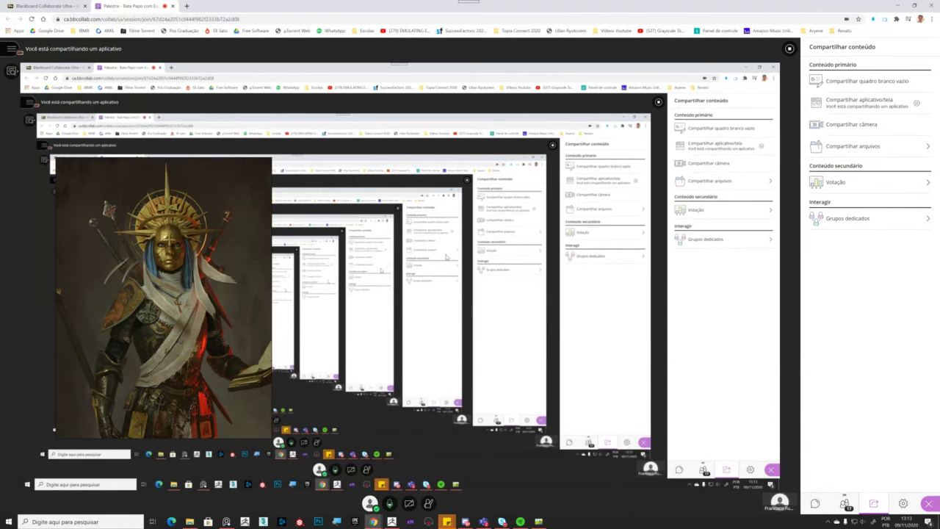
mouse_move(148, 9)
left_mouse_down()
mouse_move(127, 136)
mouse_move(1, 254)
left_mouse_up()
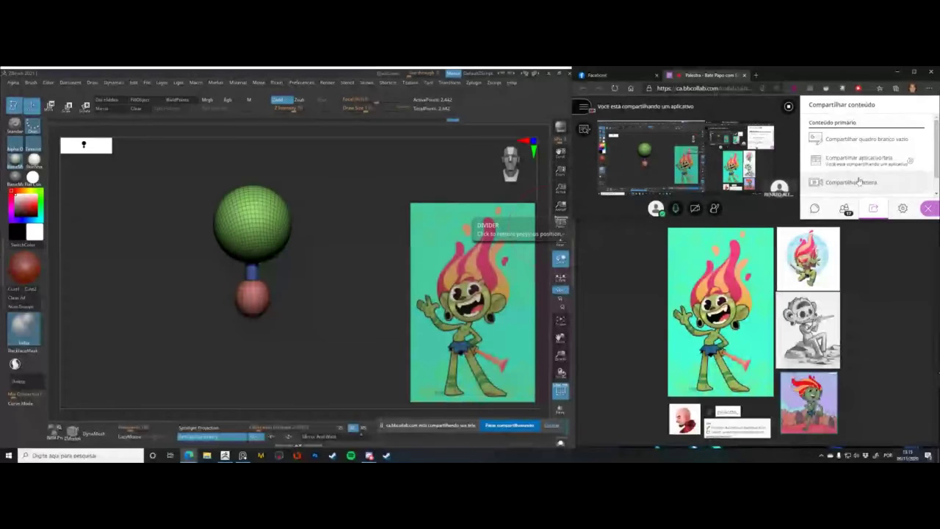
- Bring the session chat back, and taper the bottom of the red torso ball in ZBrush with the Move brush
left_click(815, 209)
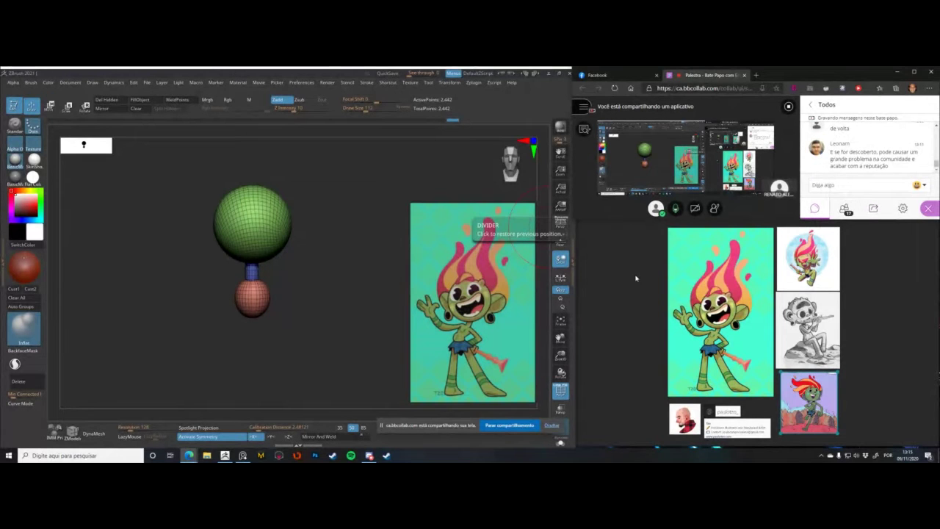
left_click(320, 328)
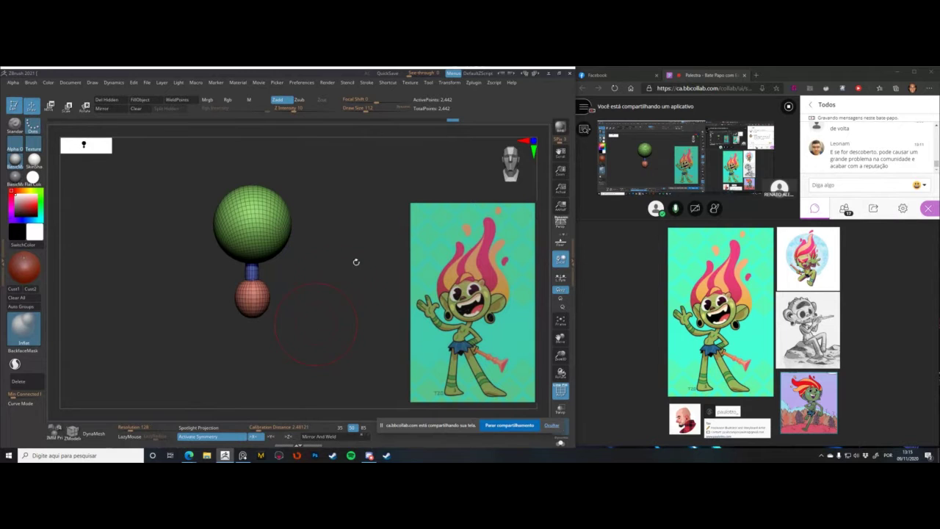
key("b")
key("m")
key("v")
key("space")
left_click_drag(233, 303, 230, 303)
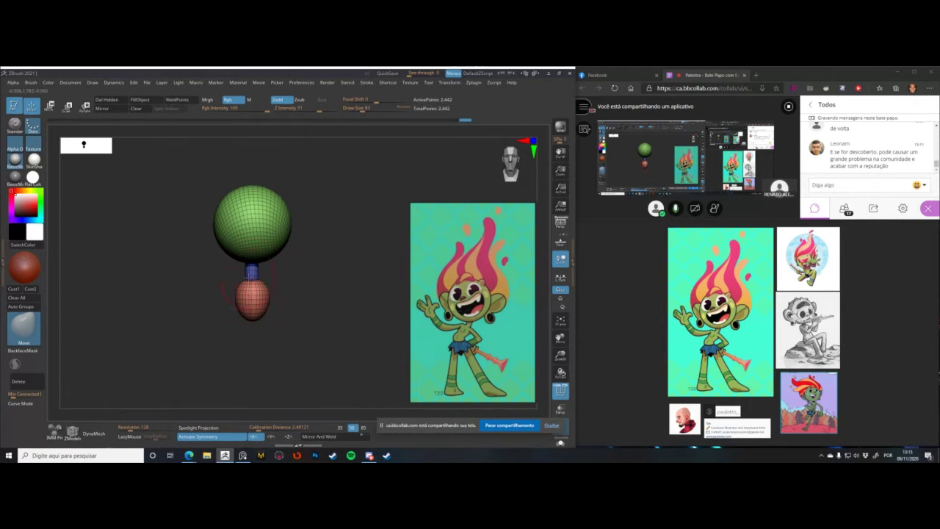
mouse_move(216, 280)
left_mouse_down()
mouse_move(264, 285)
mouse_move(246, 301)
left_mouse_up()
- Vary the Move brush's draw size around the green head and red torso, finishing at 108
key("space")
key("space")
left_click_drag(221, 290, 226, 290)
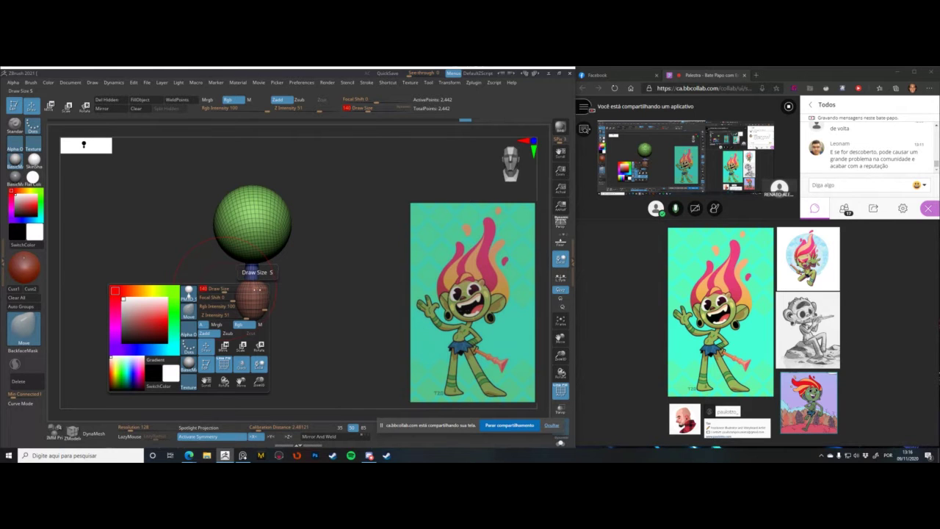
left_click_drag(257, 290, 223, 289)
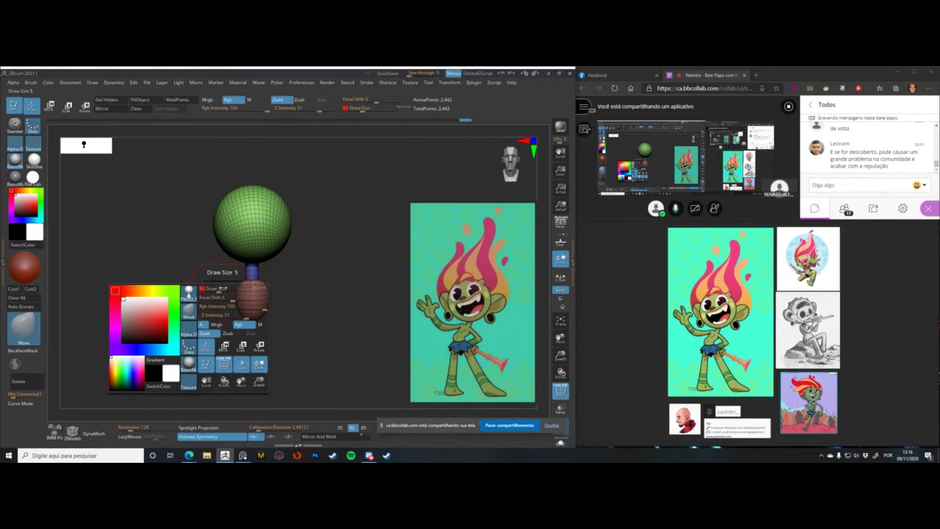
key("space")
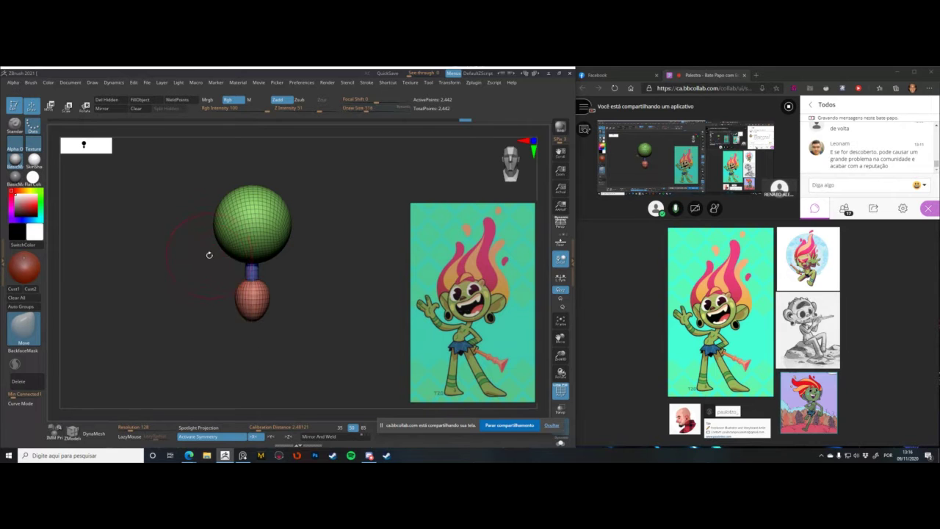
key("space")
mouse_move(218, 289)
left_mouse_down("alt")
mouse_move(227, 302)
mouse_move(219, 304)
mouse_move(224, 296)
left_mouse_up("alt")
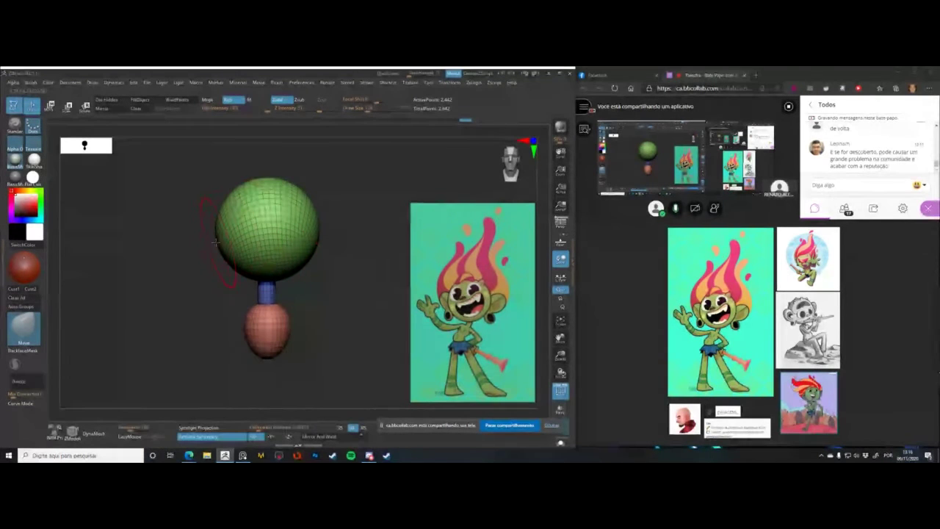
key("space")
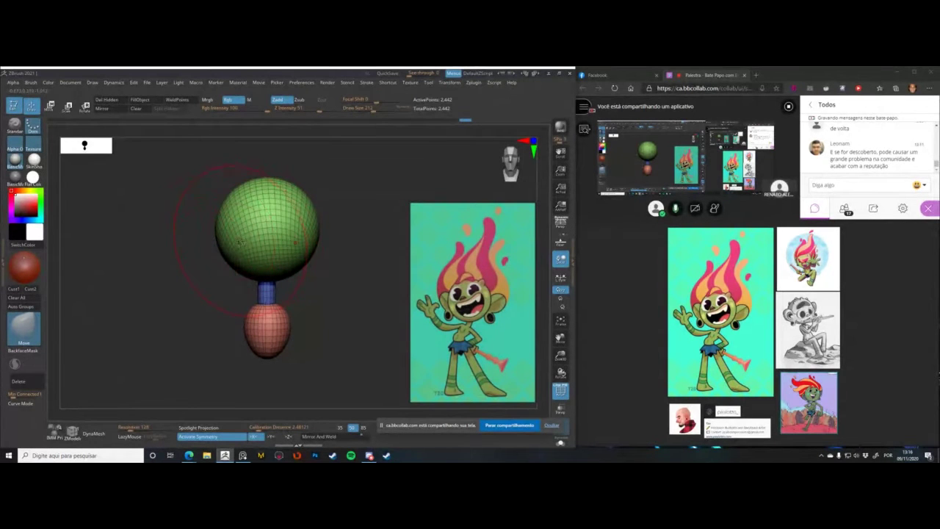
left_click_drag(185, 234, 183, 221, "alt")
key("space")
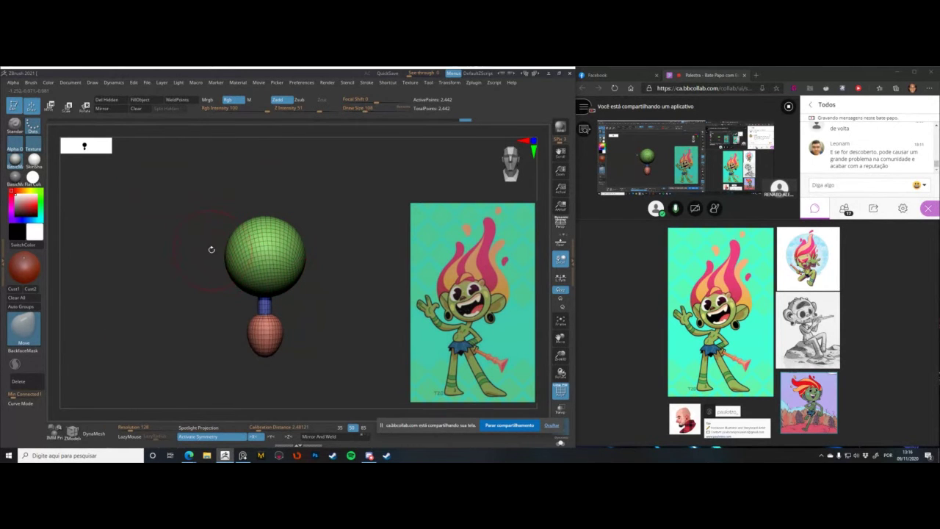
- Switch to the Inflate brush and check the head and torso blockout from an angle and from the front
mouse_move(210, 248)
left_mouse_down()
mouse_move(228, 256)
mouse_move(174, 245)
mouse_move(229, 259)
left_mouse_up()
key("b")
key("i")
key("n")
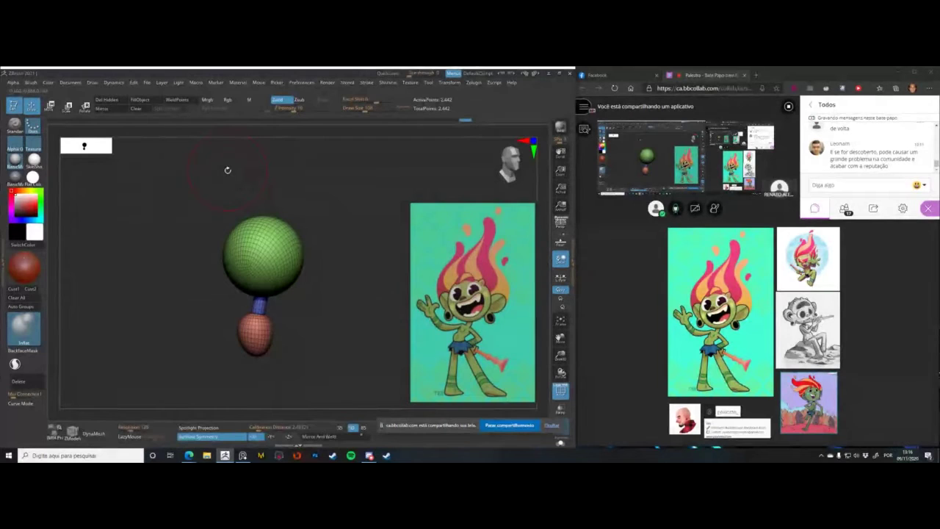
left_click_drag(194, 250, 196, 257, "shift")
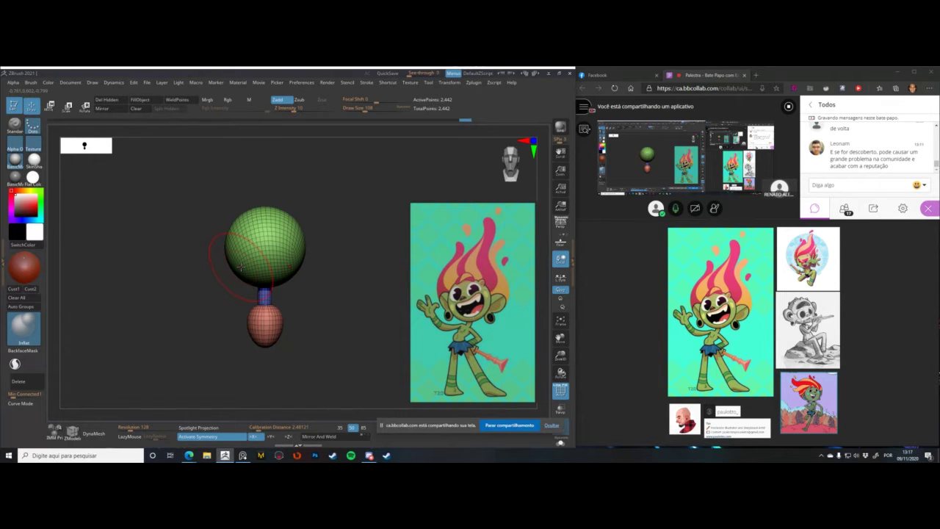
- Return to the Move brush at draw size 77 and mask the head and neck, leaving only the red torso editable
left_click_drag(208, 291, 210, 228, "alt")
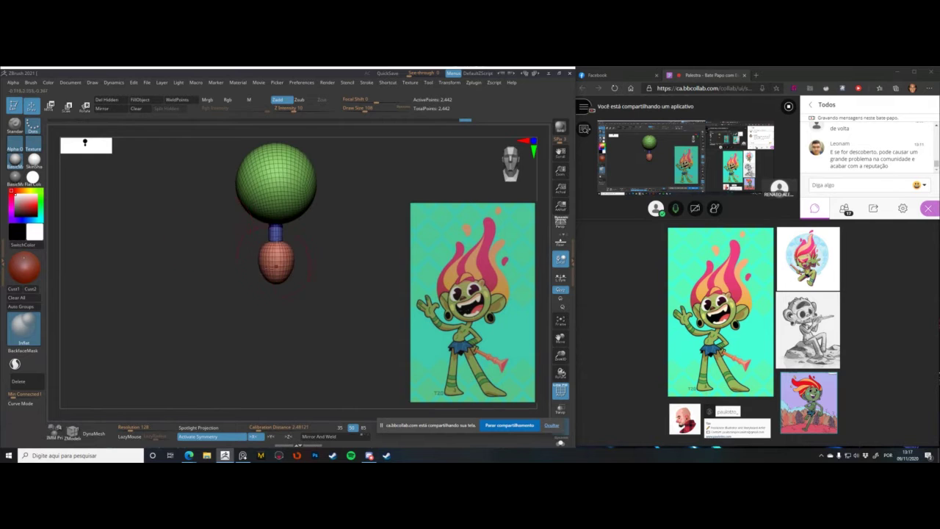
left_click_drag(231, 289, 228, 283, "alt")
key("space")
key("b")
key("m")
key("v")
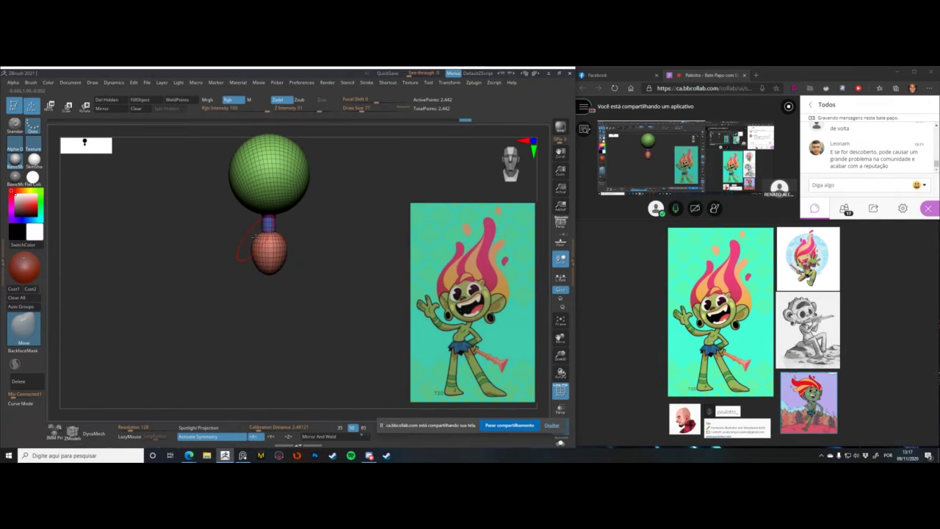
key("w")
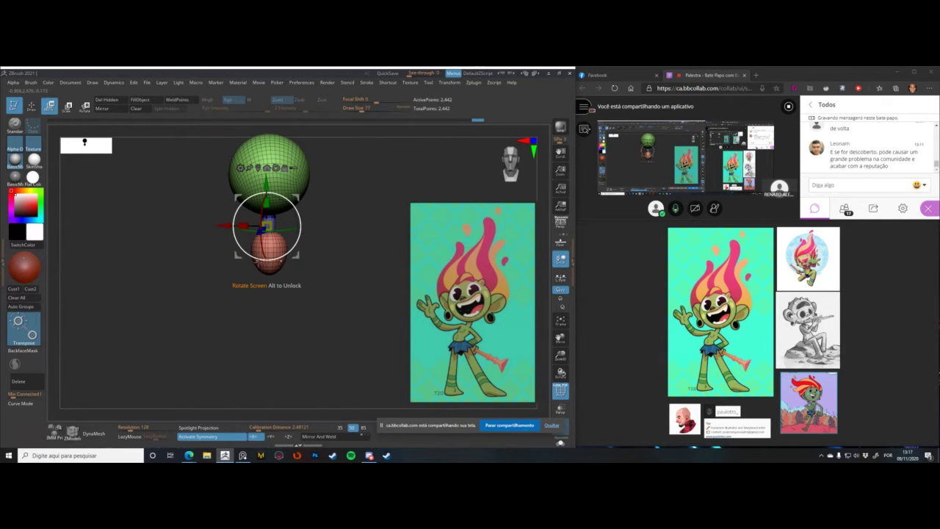
left_click(255, 257, "ctrl")
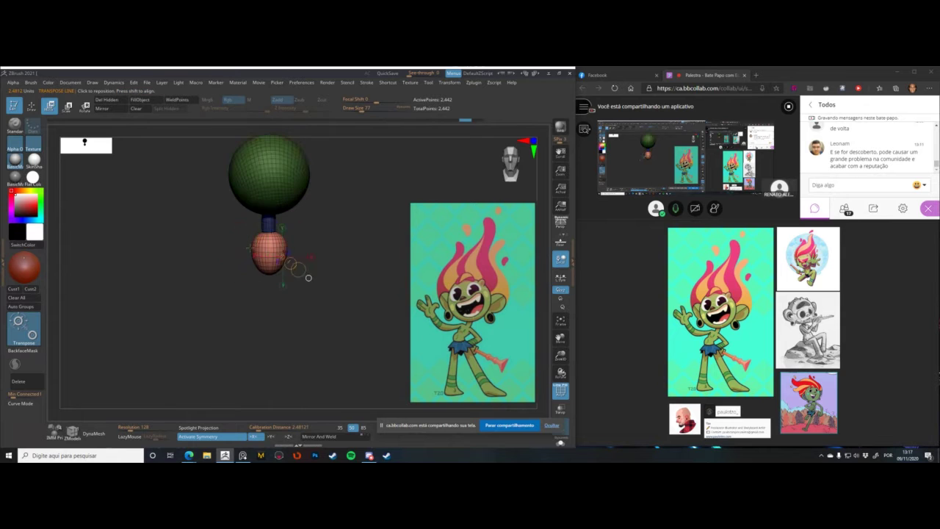
mouse_move(234, 281)
left_mouse_down()
mouse_move(287, 283)
mouse_move(291, 263)
mouse_move(292, 275)
left_mouse_up()
key("q")
key("ctrl+z")
- Reshape the lower part of the unmasked torso with the Move brush, adjusting the draw size between strokes
key("space")
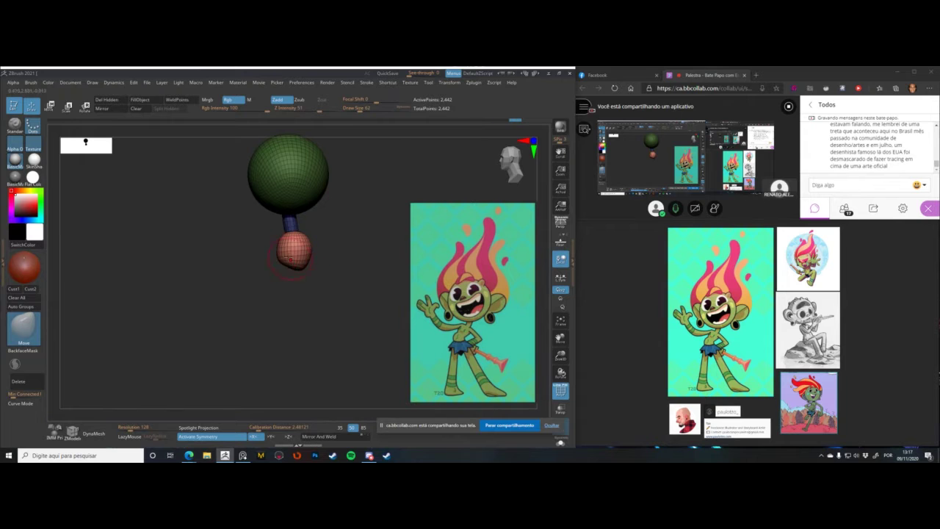
key("space")
mouse_move(254, 275)
left_mouse_down()
mouse_move(223, 276)
mouse_move(253, 273)
left_mouse_up()
key("space")
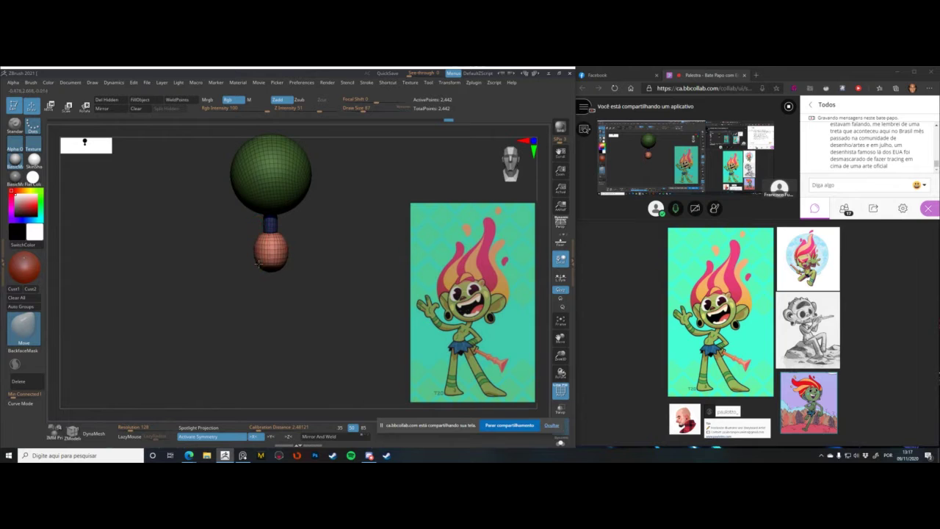
key("space")
mouse_move(268, 260)
left_mouse_down()
mouse_move(257, 272)
mouse_move(231, 267)
mouse_move(241, 279)
mouse_move(283, 272)
left_mouse_up()
key("space")
- Refine the torso's underside from an angled view, alternating between Move and Smooth strokes
key("shift")
key("space")
left_click_drag(232, 294, 253, 288)
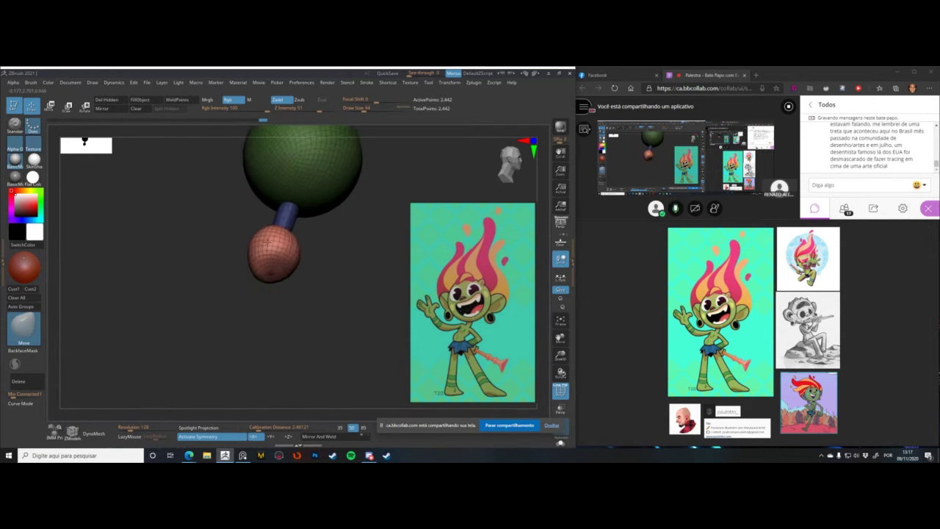
right_click_drag(267, 243, 266, 263)
key("shift")
left_click_drag(251, 232, 264, 269)
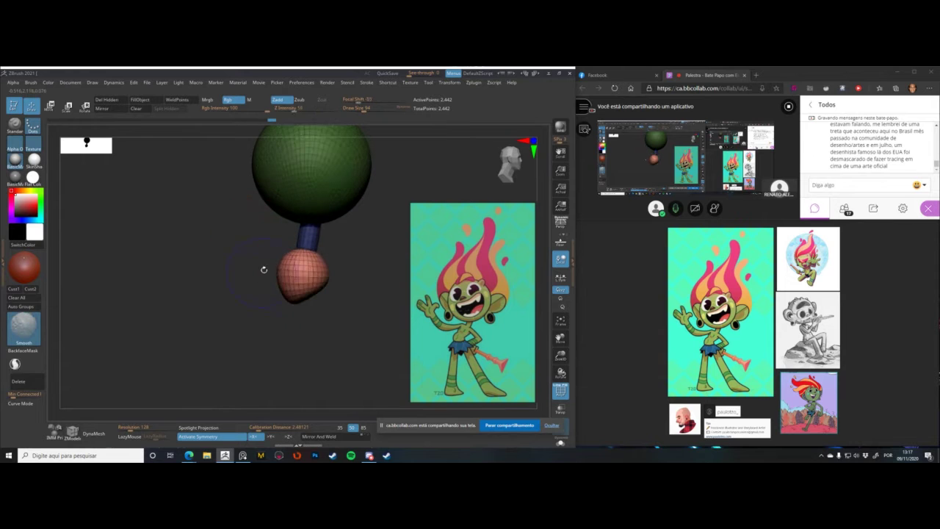
- Refine the torso's lower shape with the Move brush, adjusting the draw size between strokes and finishing at 87
key("space")
left_click_drag(280, 289, 293, 266)
key("space")
mouse_move(293, 260)
left_mouse_down()
mouse_move(287, 248)
mouse_move(219, 257)
mouse_move(264, 251)
left_mouse_up()
key("space")
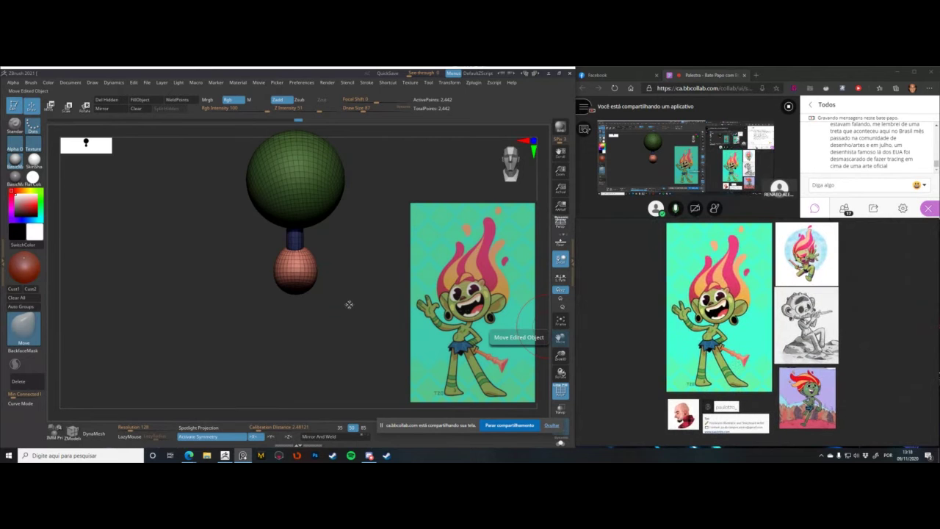
- Adjust the Move brush's draw size for the torso and clear the mask from the head and neck
key("space")
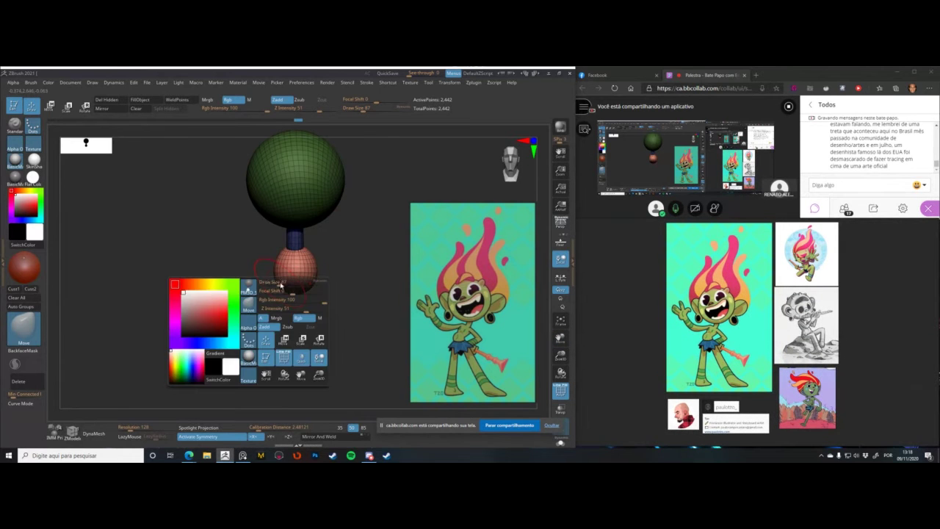
key("space")
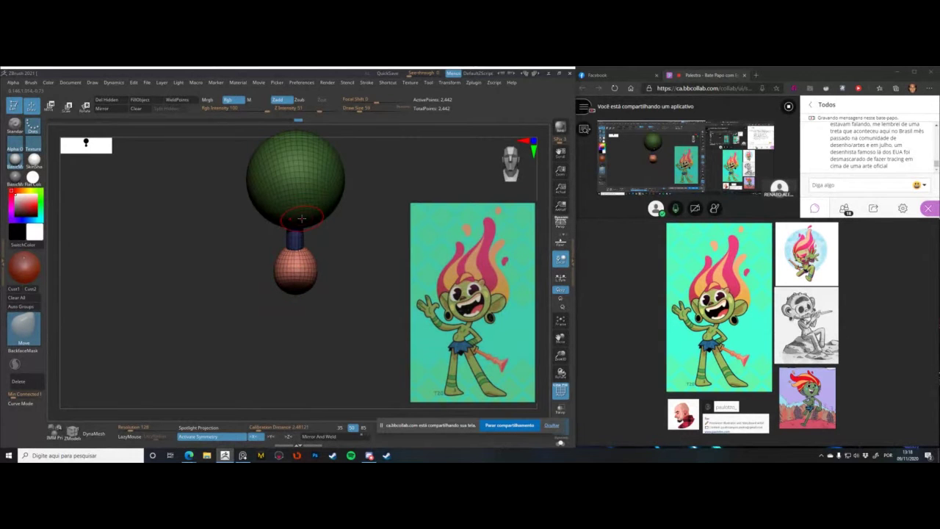
key("space")
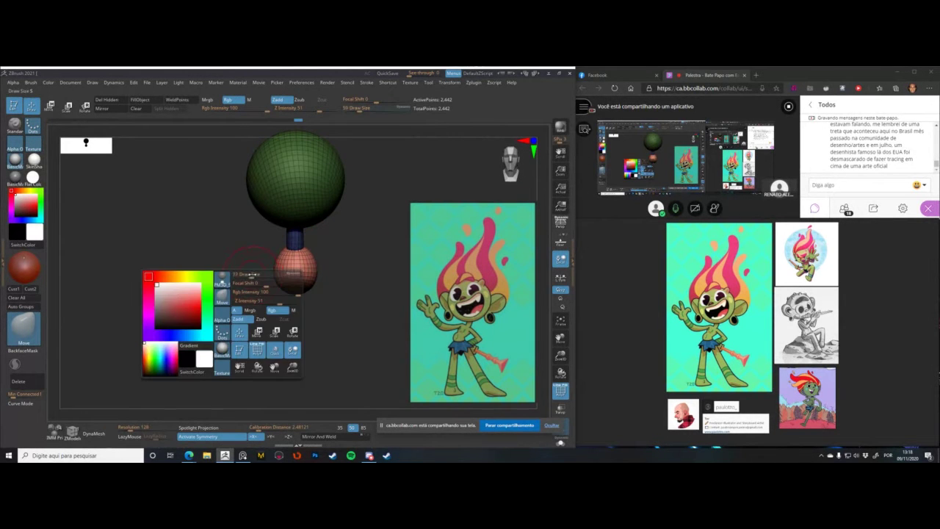
key("space")
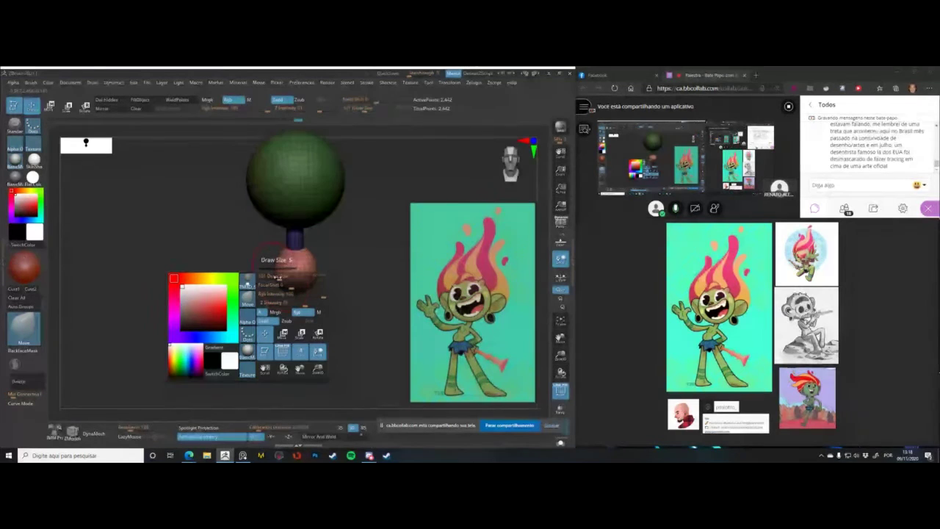
left_click_drag(220, 239, 215, 284, "alt")
key("shift+f")
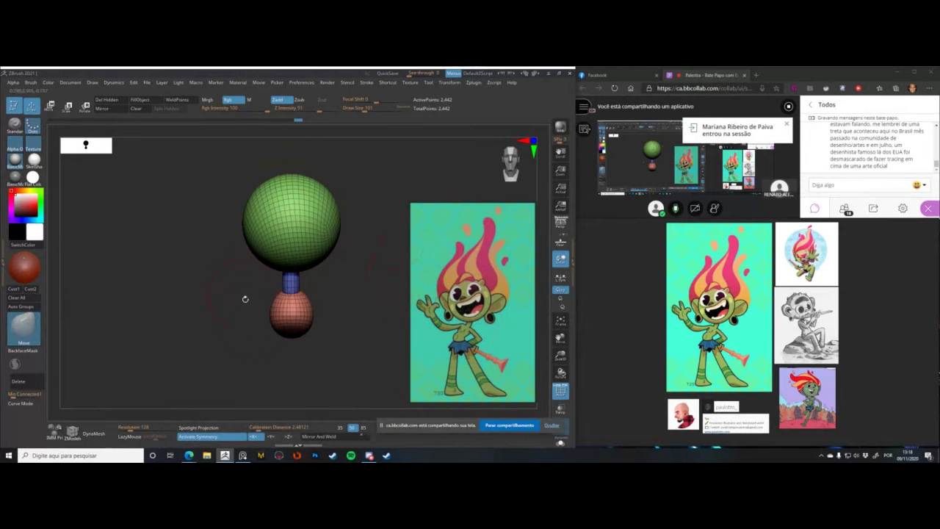
- Insert a cylinder from the IMM Primitives brush as mirrored upper arms on the torso and rotate them with a transpose line
left_click_drag(226, 298, 261, 236, "alt")
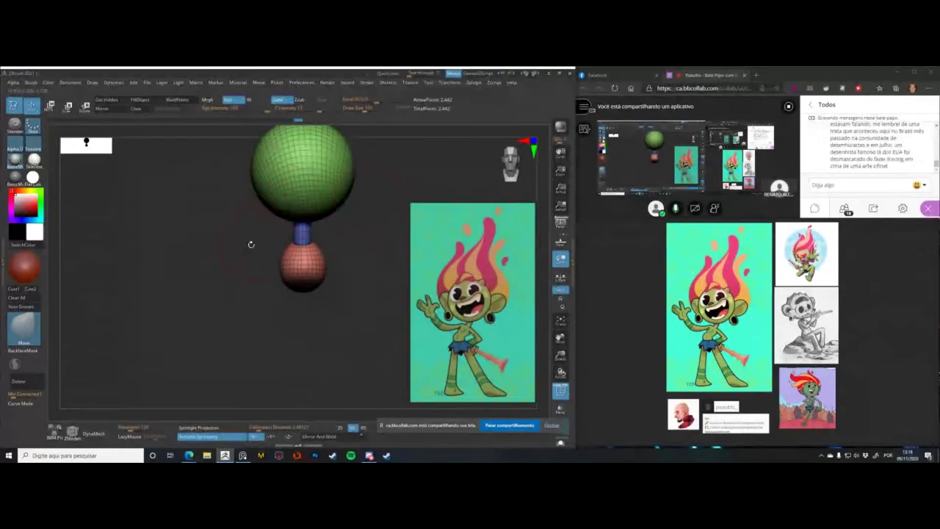
mouse_move(252, 246)
left_mouse_down()
mouse_move(280, 249)
mouse_move(305, 285)
mouse_move(259, 258)
left_mouse_up()
mouse_move(263, 296)
left_mouse_down("alt")
mouse_move(252, 296)
mouse_move(247, 263)
mouse_move(270, 275)
left_mouse_up("alt")
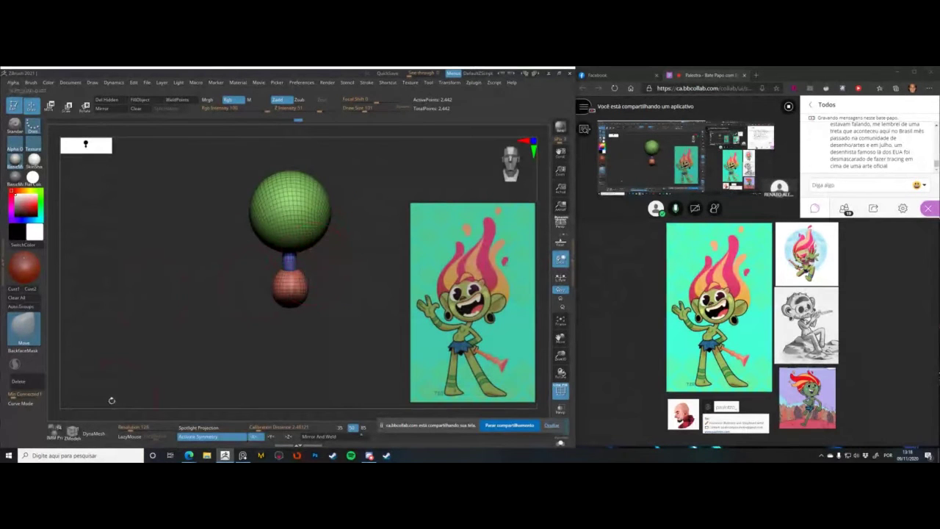
left_click(53, 434)
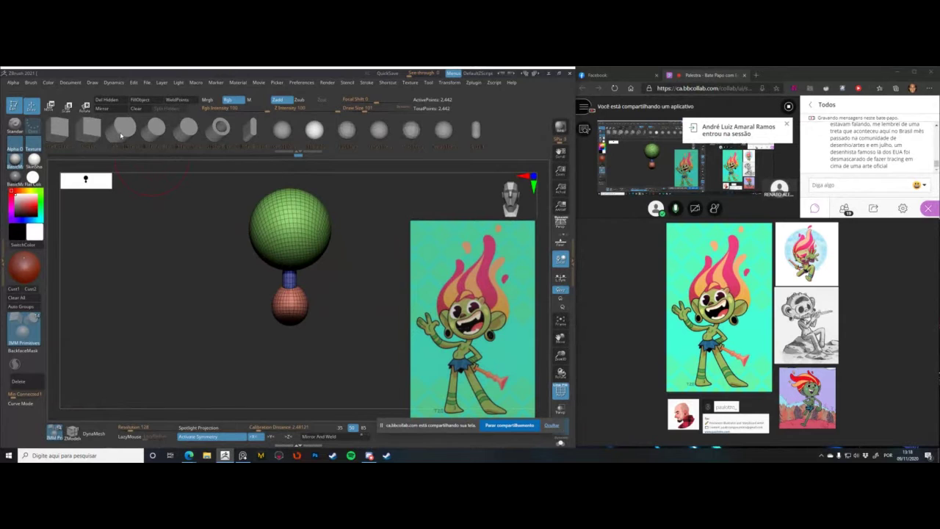
left_click(158, 130)
left_click_drag(274, 298, 263, 292)
key("w")
key("r")
left_click_drag(202, 267, 206, 349)
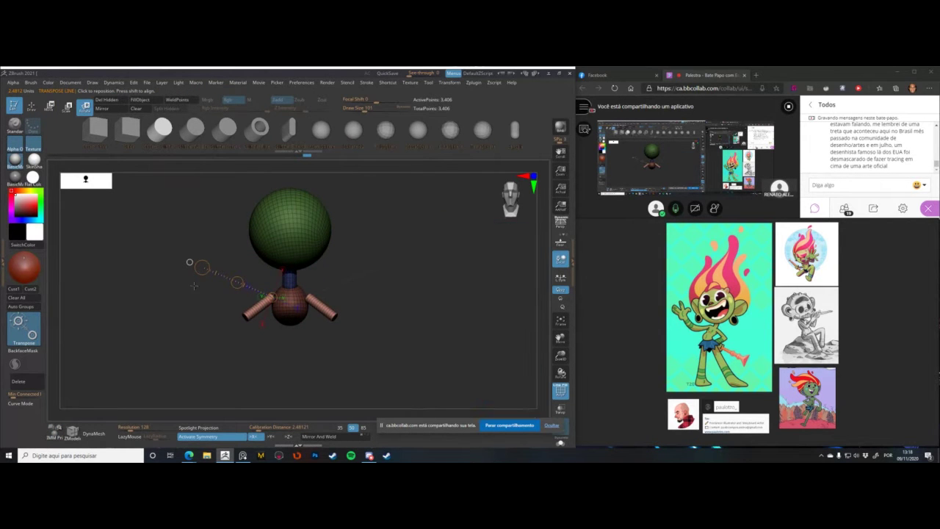
- Reduce the opacity of the flame-haired reference image in Spotlight
left_click_drag(190, 293, 222, 269, "alt")
key("z")
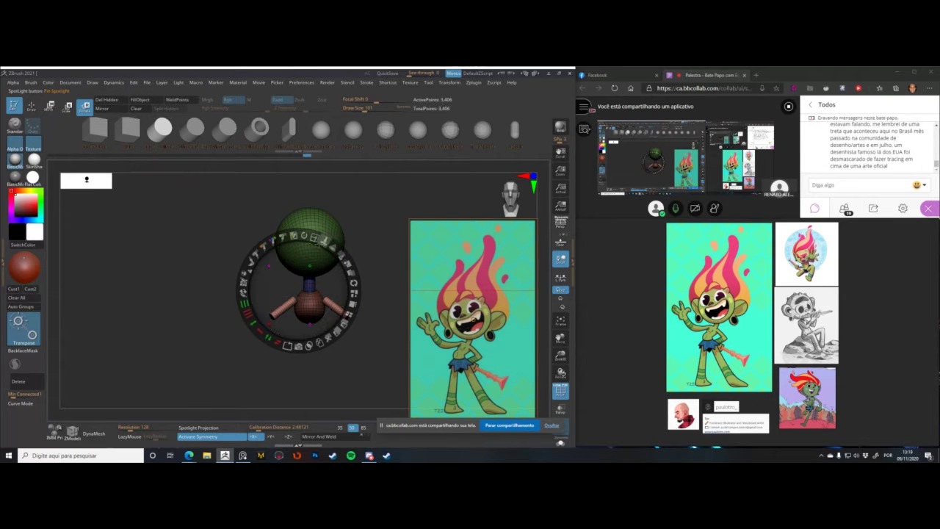
mouse_move(342, 256)
left_mouse_down()
mouse_move(329, 244)
mouse_move(350, 271)
left_mouse_up()
key("z")
left_click_drag(216, 257, 213, 224, "alt")
- Return to draw mode, compare the blockout with the reference, and undo the inserted arm cylinders
key("q")
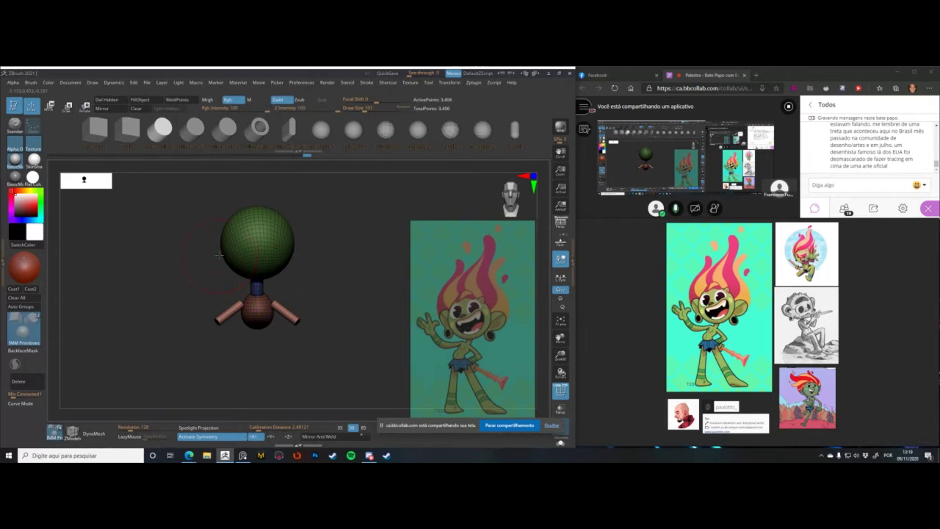
key("space")
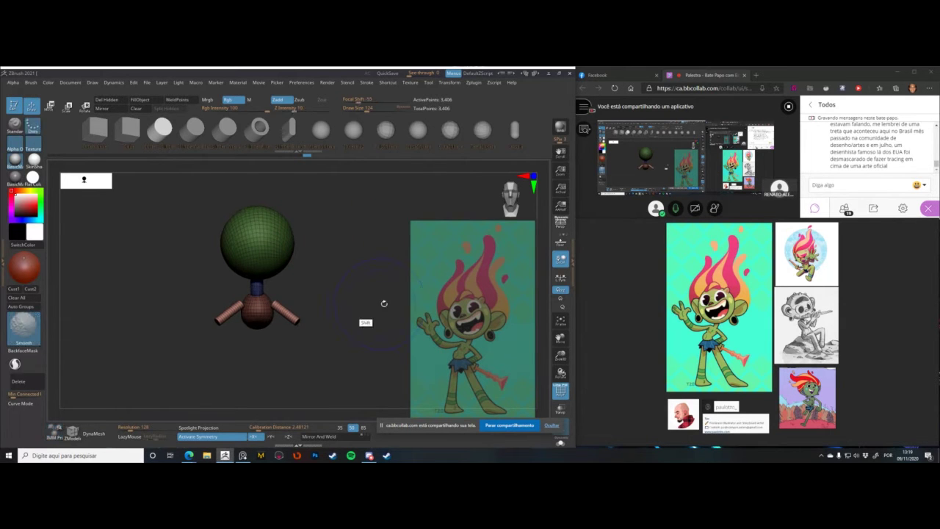
left_click_drag(328, 306, 430, 347, "alt")
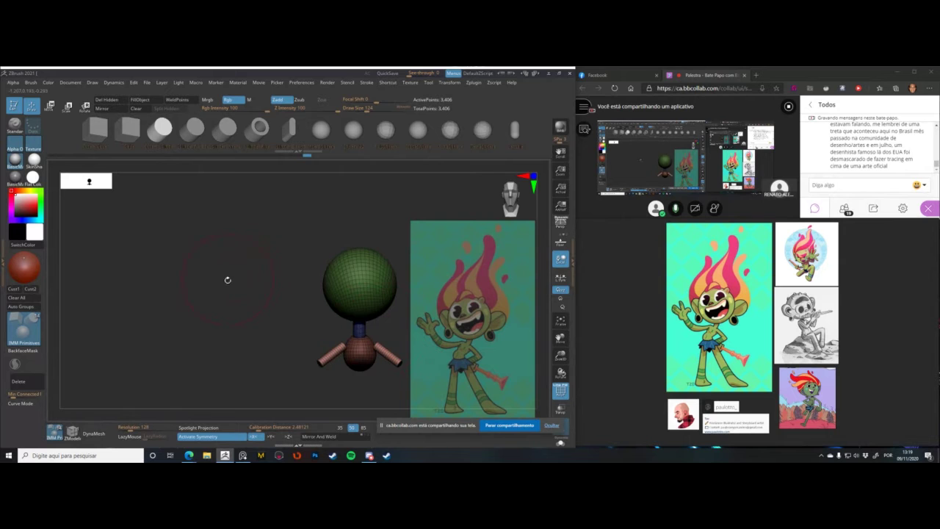
mouse_move(227, 279)
left_mouse_down("alt")
mouse_move(342, 311)
mouse_move(332, 320)
mouse_move(330, 295)
mouse_move(169, 241)
mouse_move(194, 267)
mouse_move(153, 266)
left_mouse_up("alt")
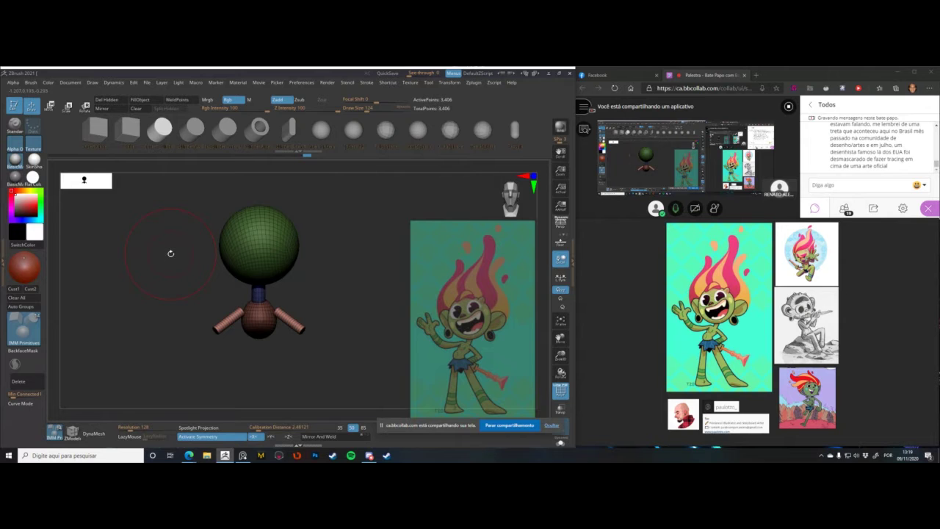
key("ctrl+z")
key("ctrl+z")
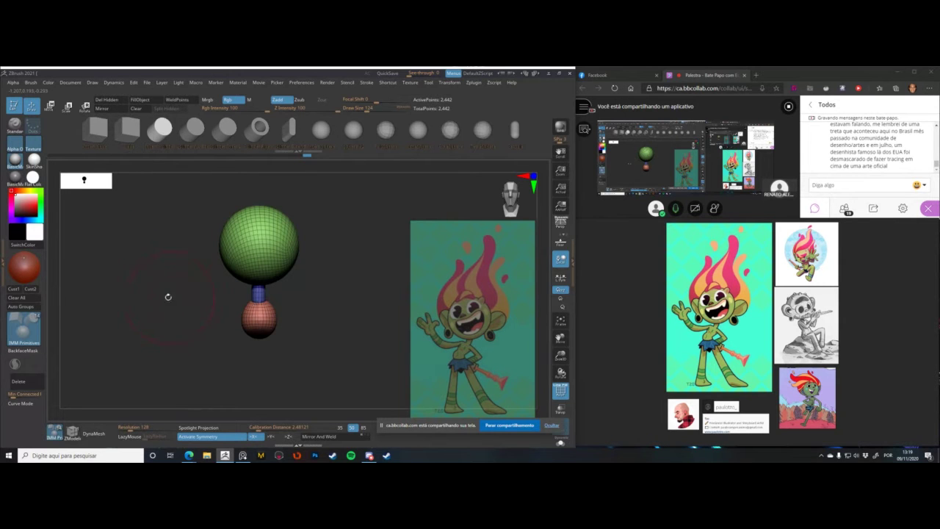
- Hide the screen-sharing notice, and switch the Spotlight reference image off and back on
mouse_move(168, 296)
left_mouse_down("alt")
mouse_move(160, 307)
mouse_move(257, 282)
left_mouse_up("alt")
left_click(550, 426)
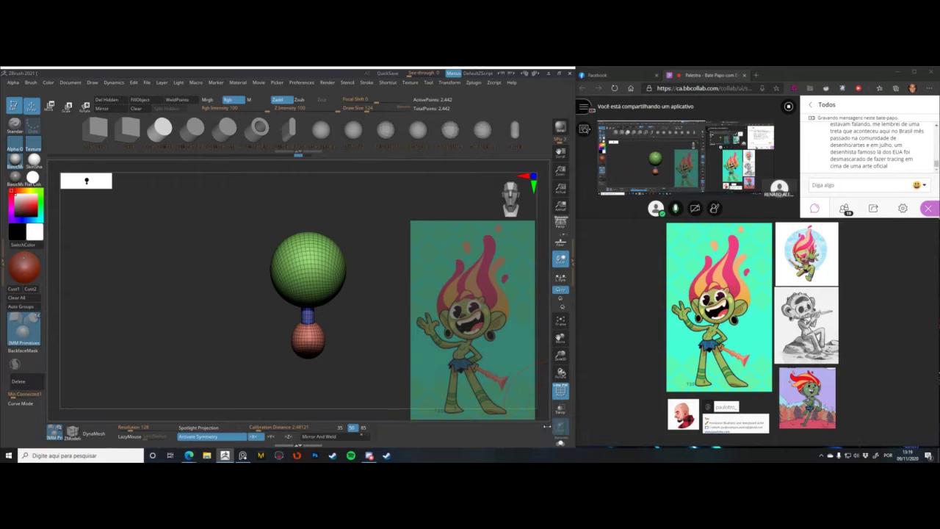
key("ctrl+z")
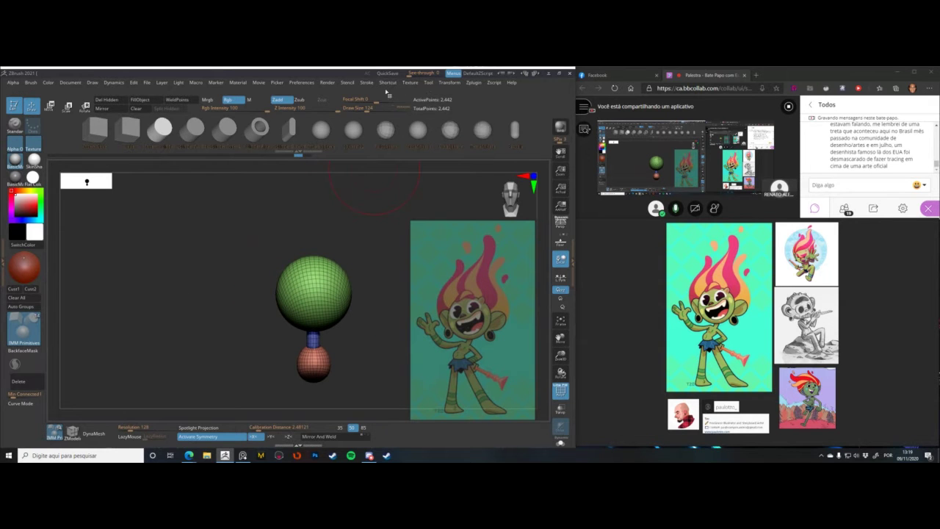
left_click(407, 86)
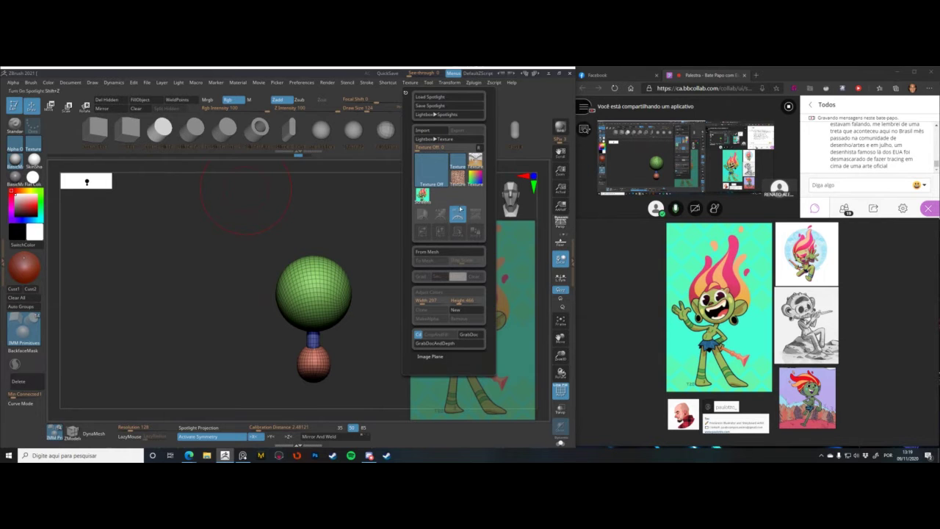
key("shift+z")
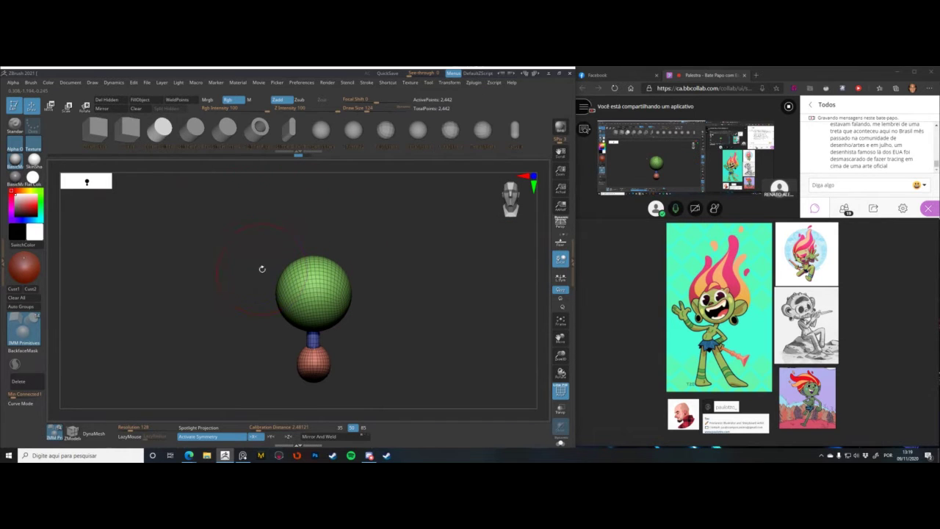
key("shift+z")
- Enlarge the Spotlight reference image, place it beside the model, and raise its opacity
key("z")
left_click_drag(293, 255, 259, 237)
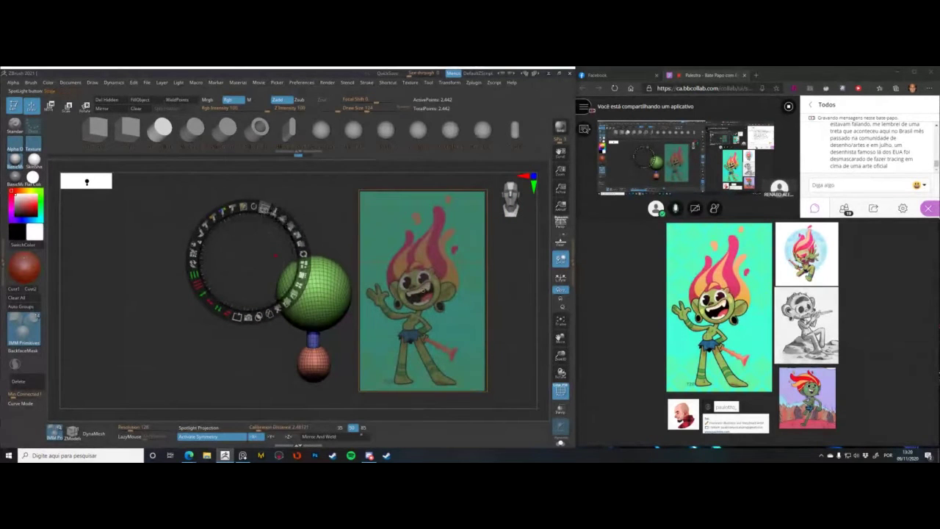
left_click_drag(252, 249, 274, 252)
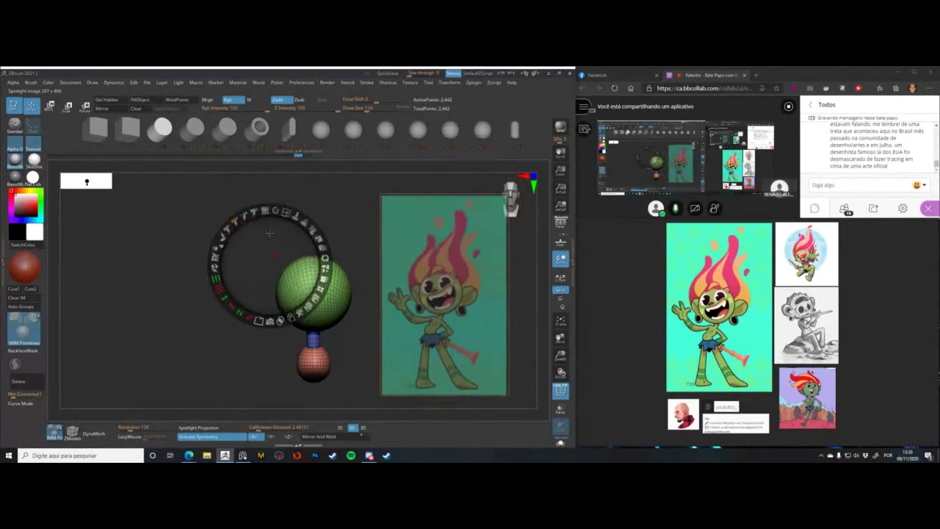
left_click_drag(286, 213, 300, 247)
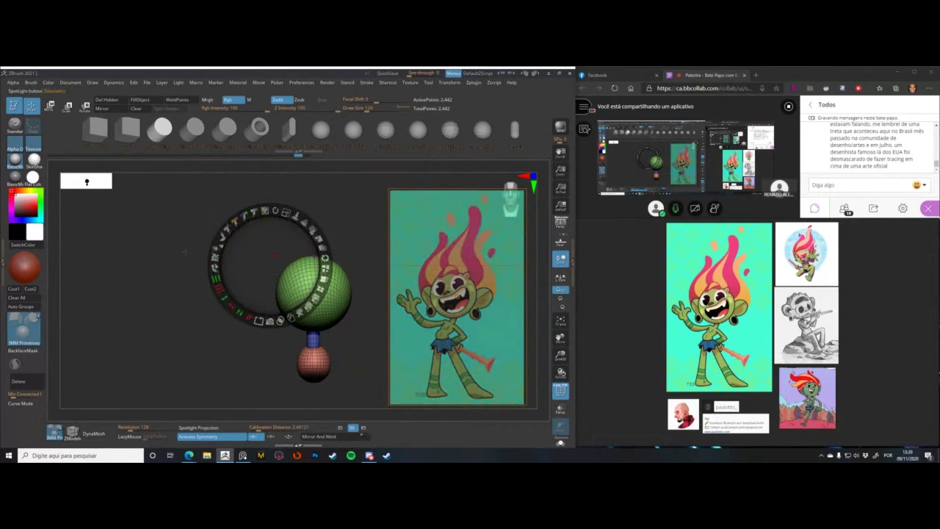
mouse_move(185, 250)
left_mouse_down()
mouse_move(82, 247)
mouse_move(200, 254)
mouse_move(179, 249)
left_mouse_up()
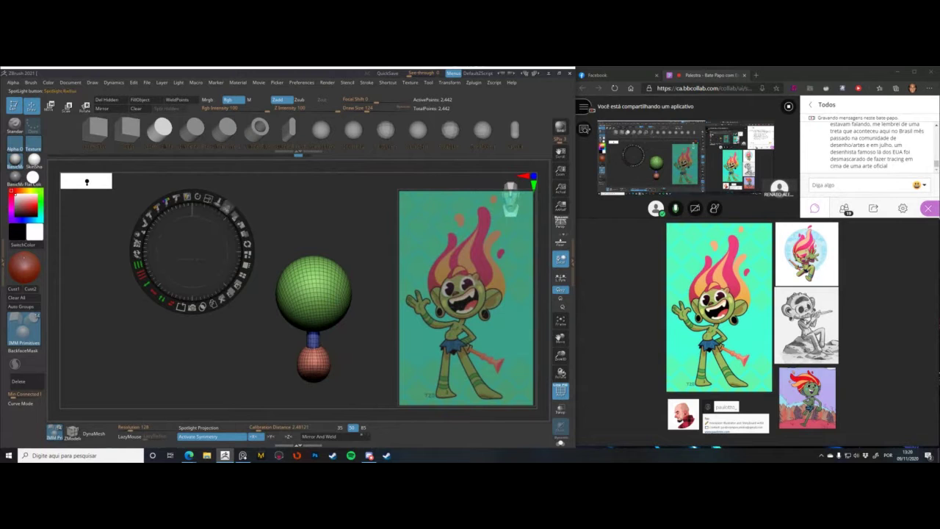
mouse_move(235, 218)
left_mouse_down()
mouse_move(253, 266)
mouse_move(213, 253)
mouse_move(217, 288)
mouse_move(202, 286)
left_mouse_up()
key("z")
- Switch back to the Move brush and set its draw size to 41 for working around the torso
key("b")
key("m")
key("v")
key("space")
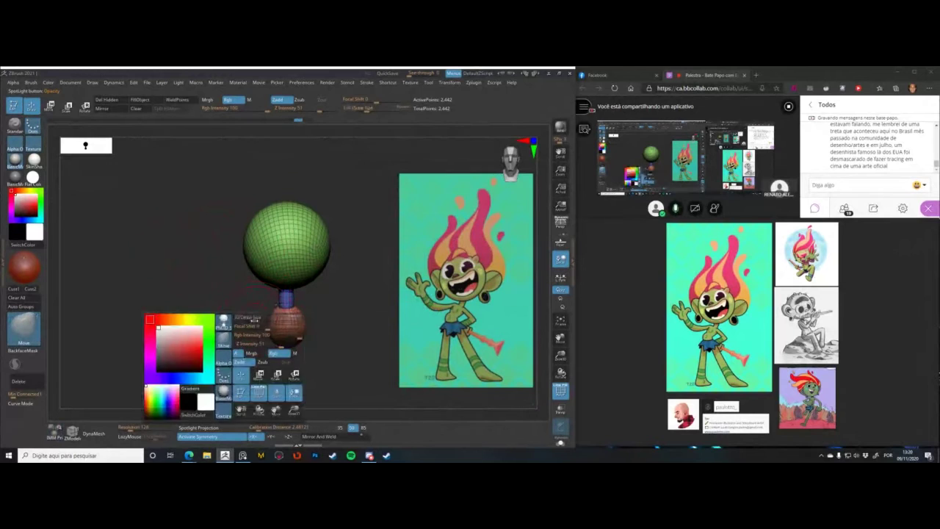
left_click_drag(264, 319, 256, 318)
key("space")
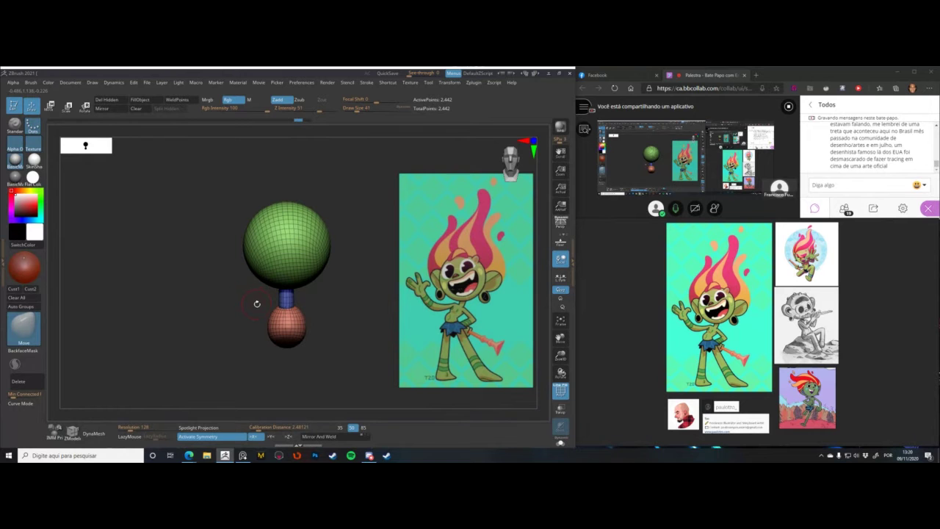
- Fade the Spotlight reference image and line up the scaled-down blockout over the drawn character to compare proportions
key("shift+z")
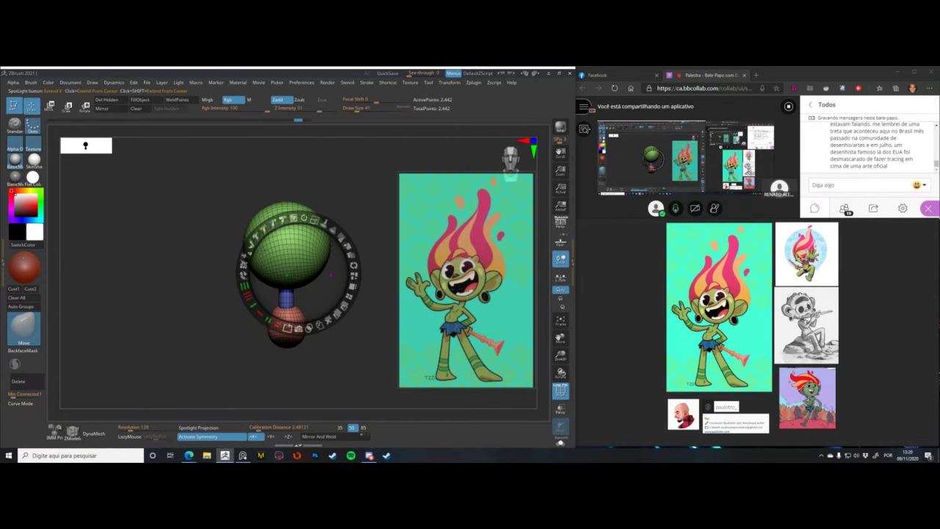
left_click_drag(341, 237, 307, 218)
key("z")
left_click_drag(200, 242, 305, 238, "alt")
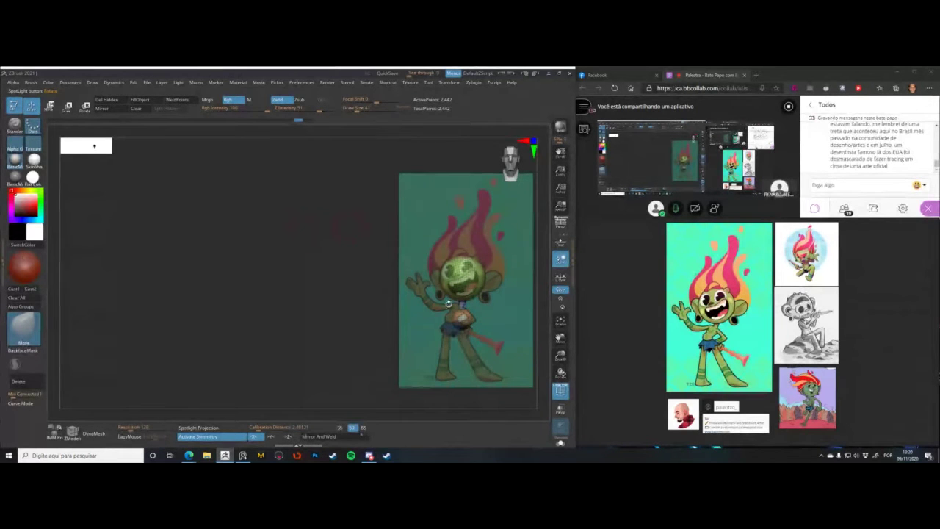
key("space")
key("w")
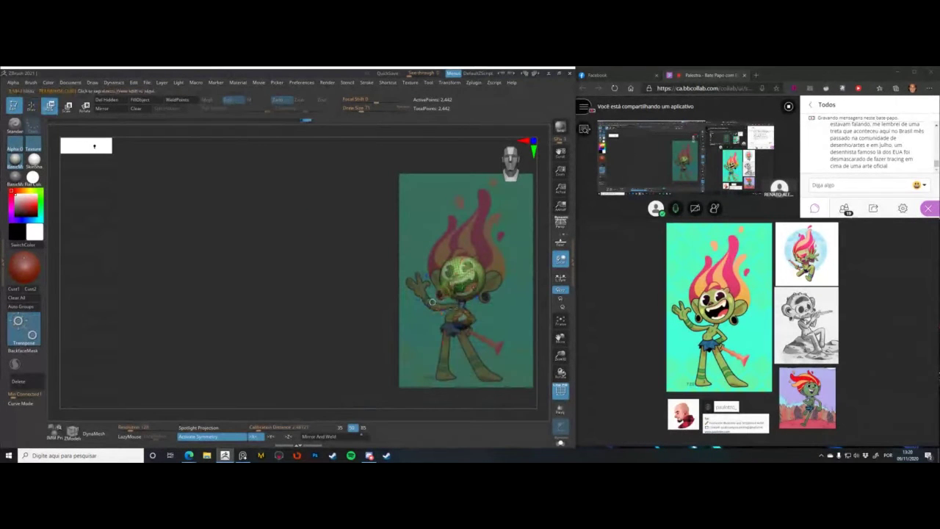
- Try masking the head to isolate the torso, and lay a vertical transpose line downward from the torso's side
key("q")
left_click(302, 287, "ctrl")
key("w")
mouse_move(443, 291)
left_mouse_down("alt")
mouse_move(291, 278)
mouse_move(297, 366)
left_mouse_up("alt")
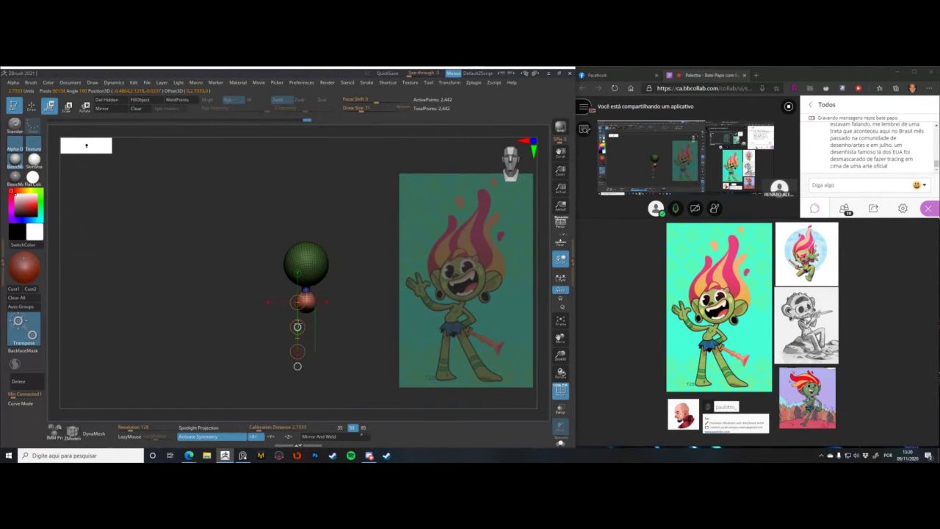
key("q")
left_click_drag(233, 283, 169, 321, "alt")
key("w")
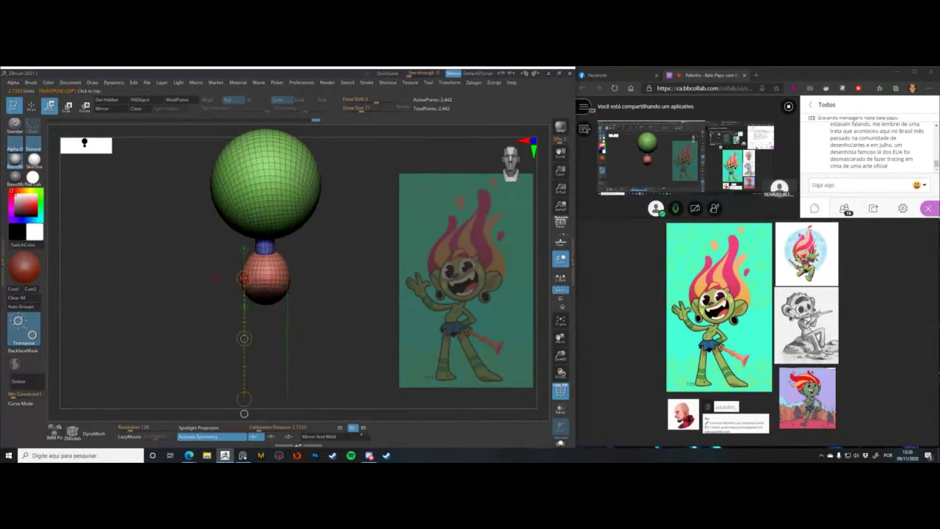
- Recheck the head and torso from the front in draw mode, and undo the last two changes
key("q")
left_click_drag(207, 271, 275, 316, "alt")
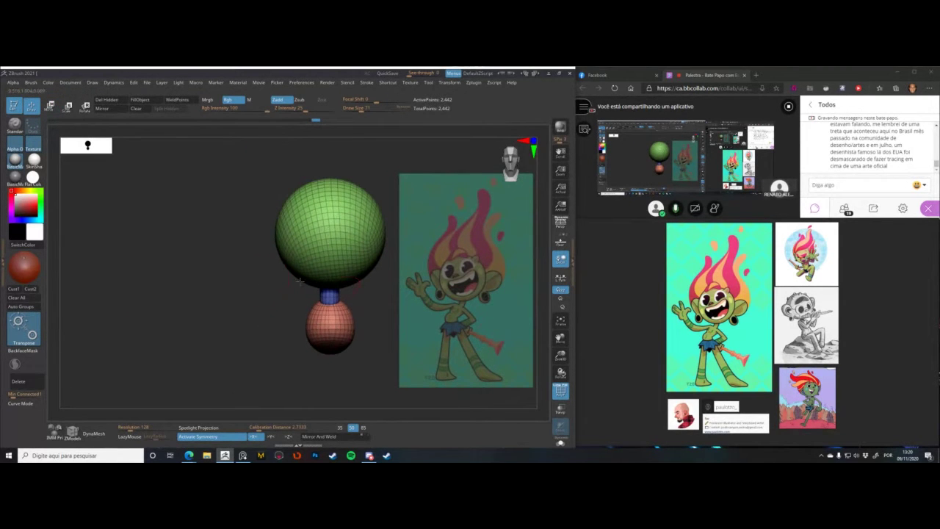
left_click_drag(207, 293, 230, 246)
key("w")
key("ctrl+z")
key("ctrl+z")
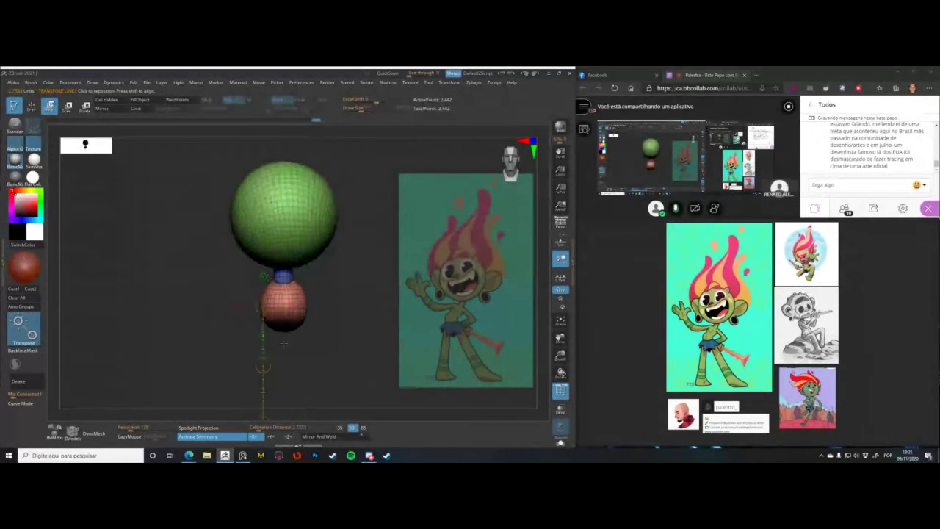
- Switch from the transpose line to the IMM Primitives brush in draw mode and set its draw size to 87
left_click(66, 438)
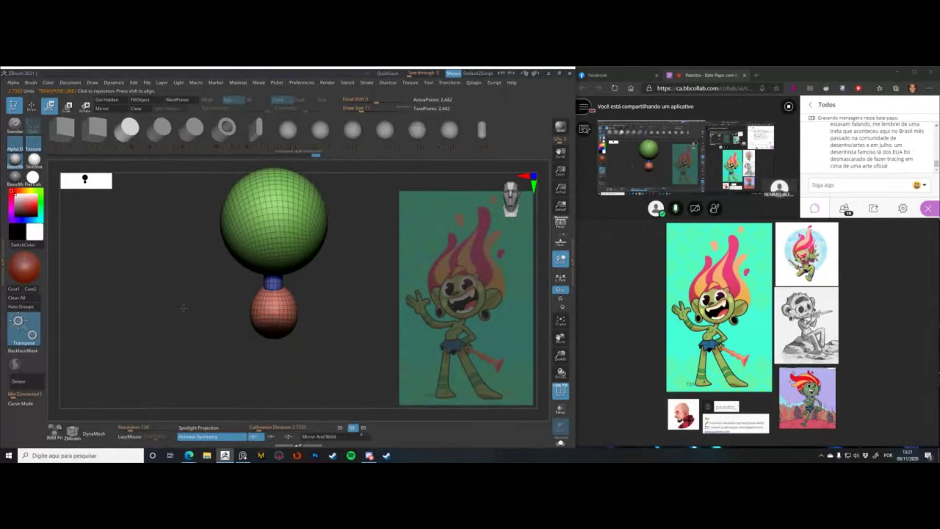
left_click_drag(183, 309, 226, 255, "alt")
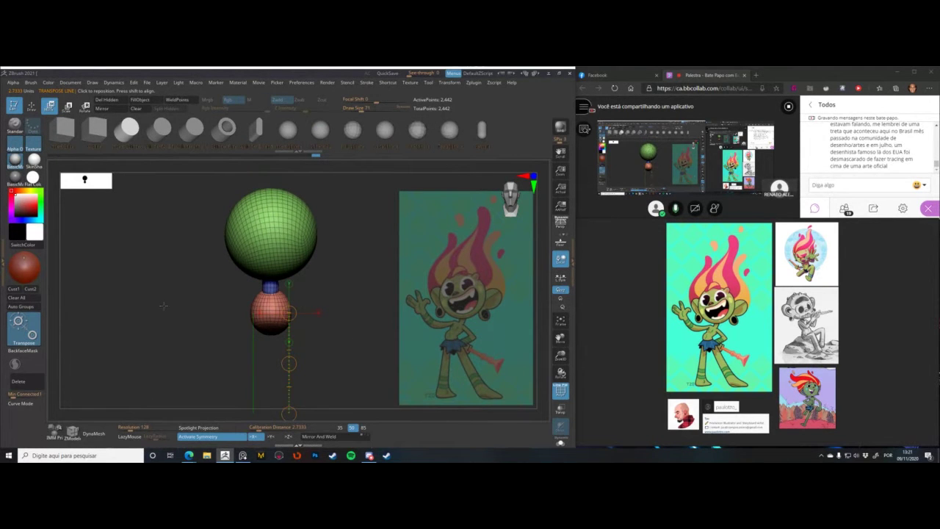
key("ctrl+z")
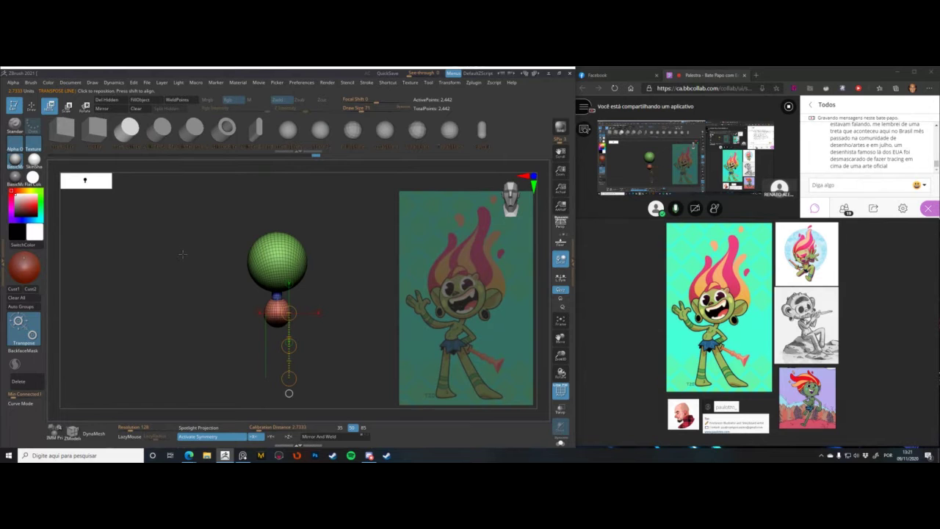
left_click_drag(193, 302, 206, 332, "alt")
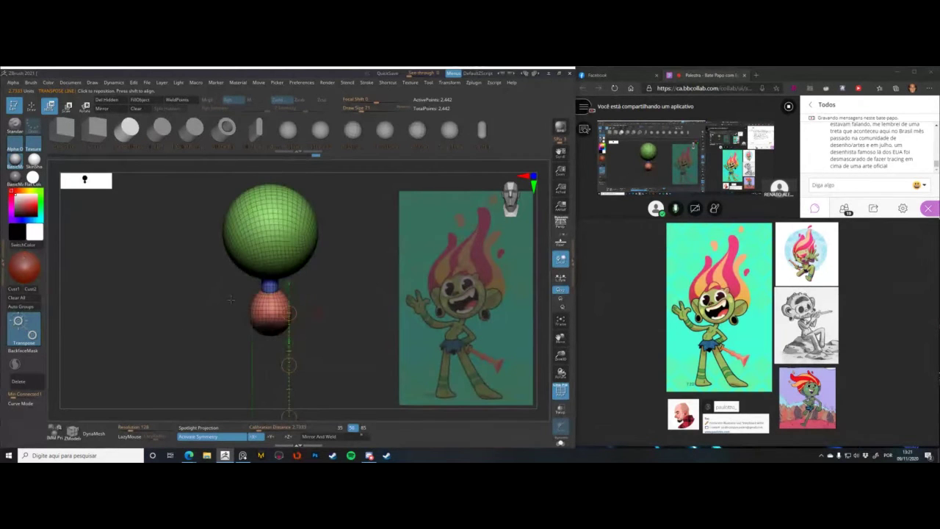
key("q")
key("space")
left_click(271, 307)
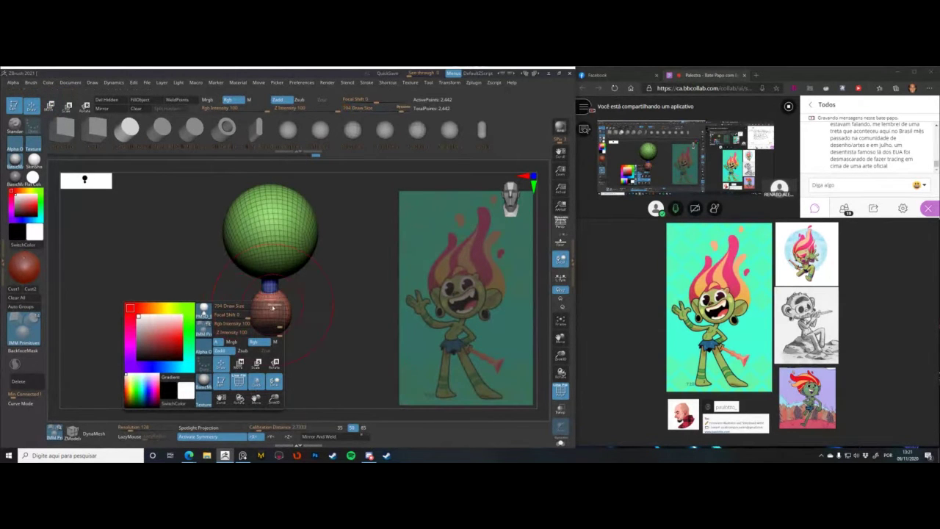
mouse_move(245, 310)
left_mouse_down()
mouse_move(217, 301)
mouse_move(231, 310)
mouse_move(230, 301)
left_mouse_up()
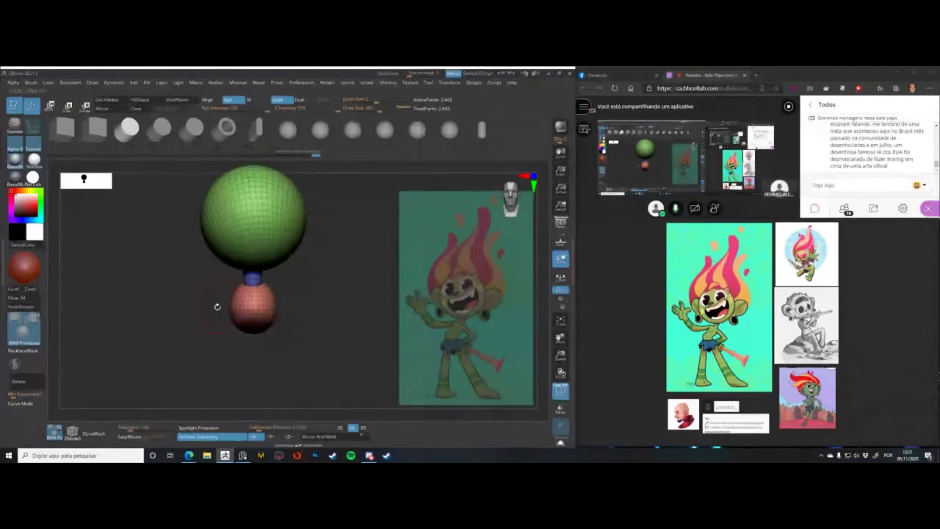
left_click_drag(208, 294, 212, 335, "alt")
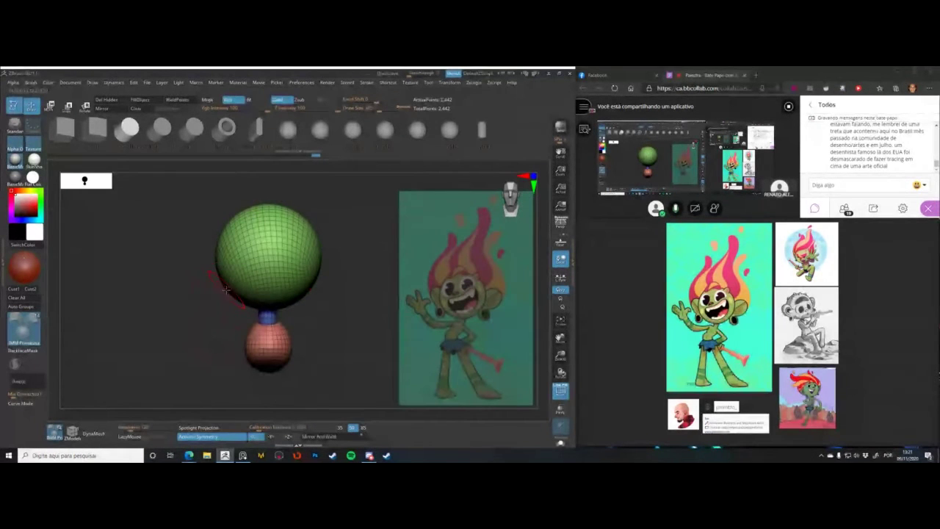
mouse_move(192, 310)
left_mouse_down("alt")
mouse_move(189, 294)
mouse_move(143, 271)
left_mouse_up("alt")
key("space")
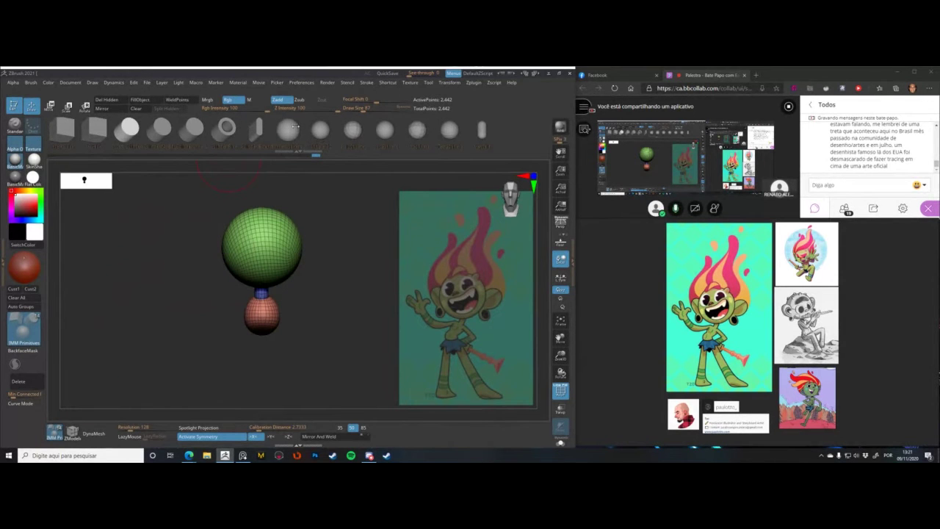
- Insert a sphere primitive on the underside of the torso to form the pelvis
left_click(319, 134)
left_click_drag(180, 321, 180, 193)
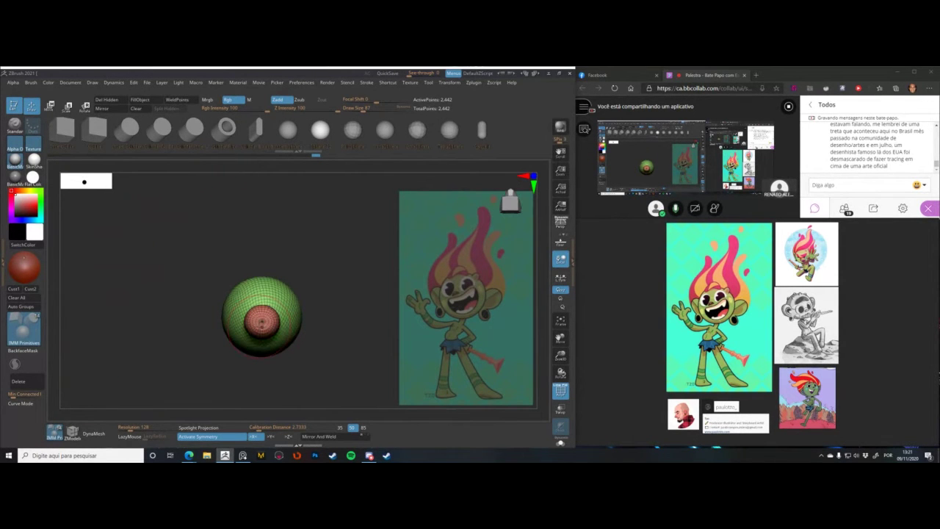
left_click_drag(261, 318, 273, 335)
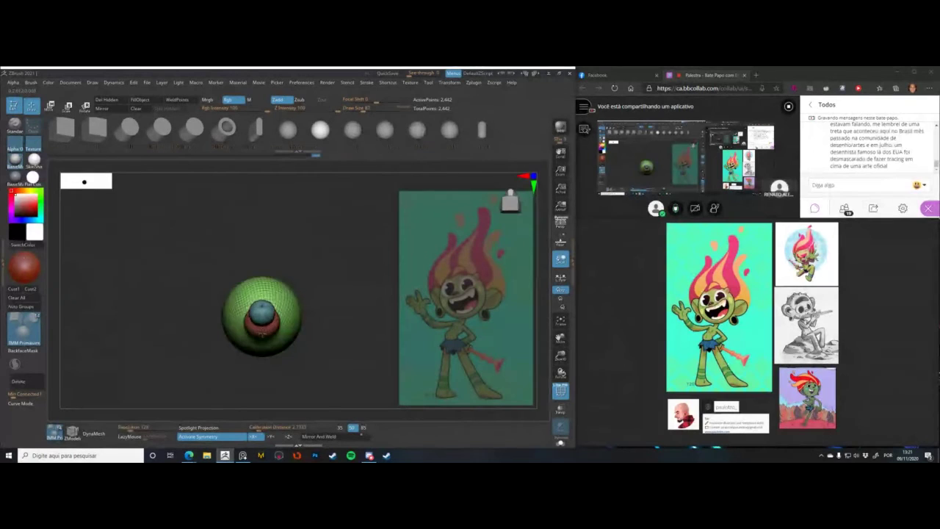
- Reposition the pelvis sphere against the torso and enlarge it with the transpose move and scale lines
mouse_move(180, 203)
left_mouse_down()
mouse_move(181, 317)
mouse_move(191, 319)
mouse_move(176, 263)
left_mouse_up()
key("w")
key("e")
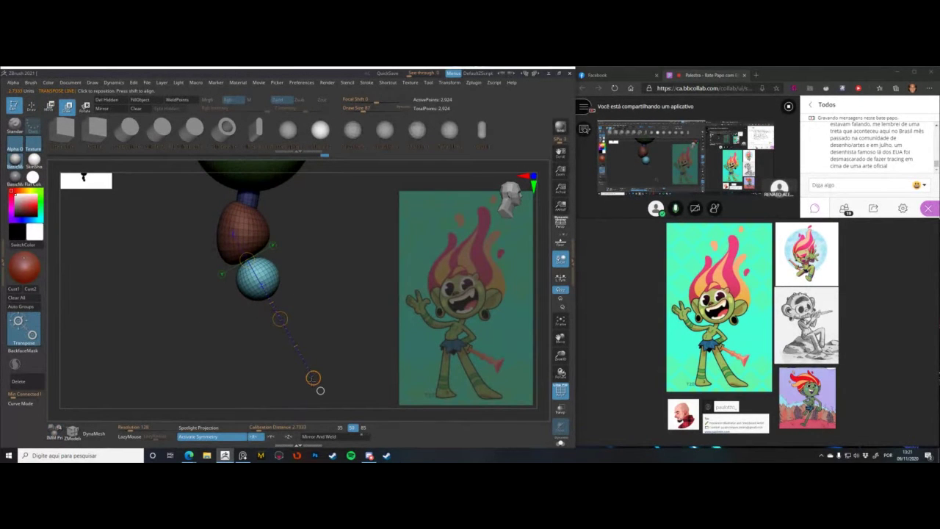
left_click_drag(313, 379, 318, 388)
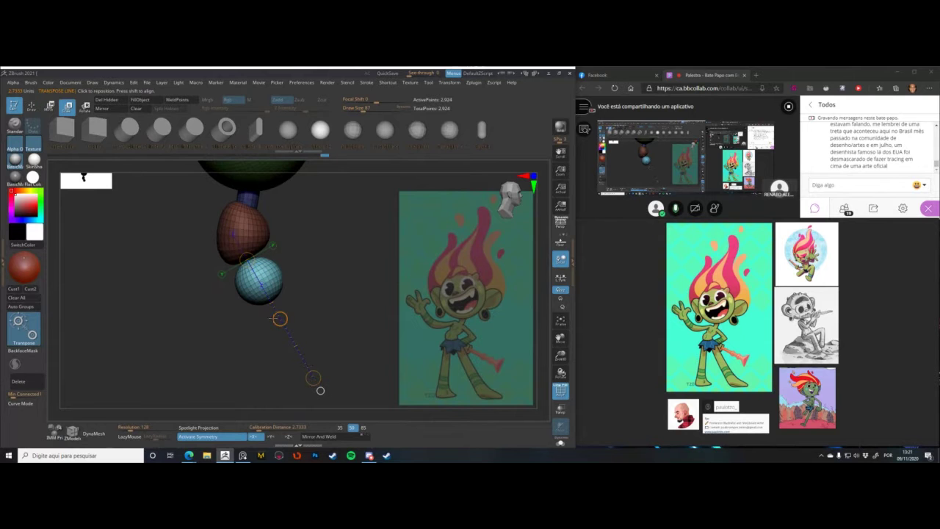
left_click_drag(280, 318, 270, 309)
key("w")
key("e")
mouse_move(313, 379)
left_mouse_down()
mouse_move(322, 395)
mouse_move(317, 387)
left_mouse_up()
mouse_move(150, 284)
left_mouse_down()
mouse_move(182, 281)
mouse_move(191, 293)
mouse_move(233, 273)
mouse_move(237, 260)
left_mouse_up()
- Switch to the Move brush and set its draw size to 154 for fitting the pelvis to the torso in side view
key("q")
key("space")
key("w")
key("q")
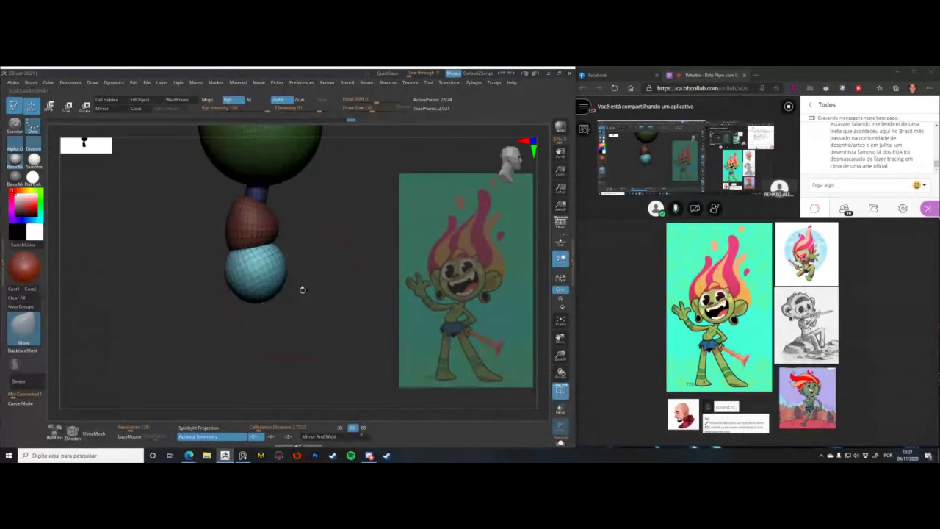
left_click_drag(300, 289, 279, 271, "shift")
key("space")
key("space")
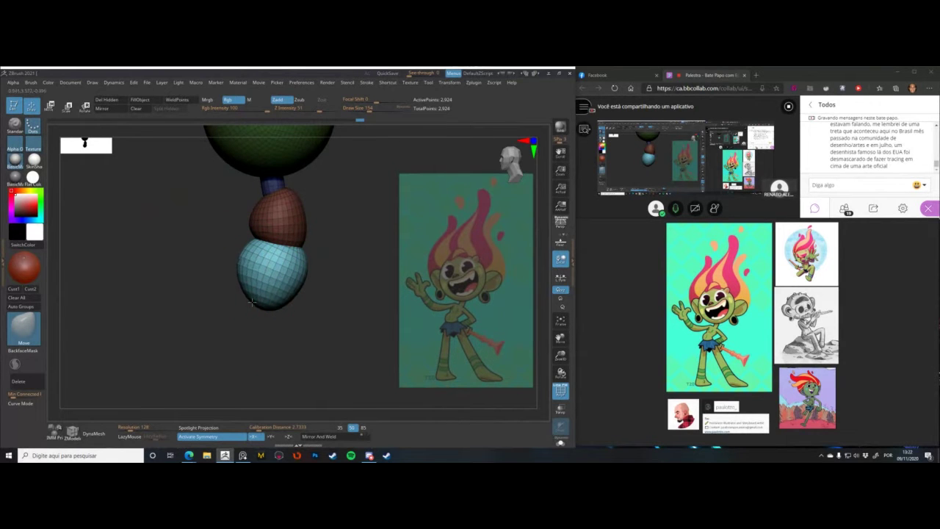
- Reshape the lower and outer contours of the pelvis with the Move brush, and clear the mask on the head and torso
left_click_drag(281, 303, 291, 309)
key("bracketright")
left_click_drag(307, 271, 302, 274)
mouse_move(207, 276)
left_mouse_down("alt")
mouse_move(176, 199)
mouse_move(220, 305)
left_mouse_up("alt")
key("space")
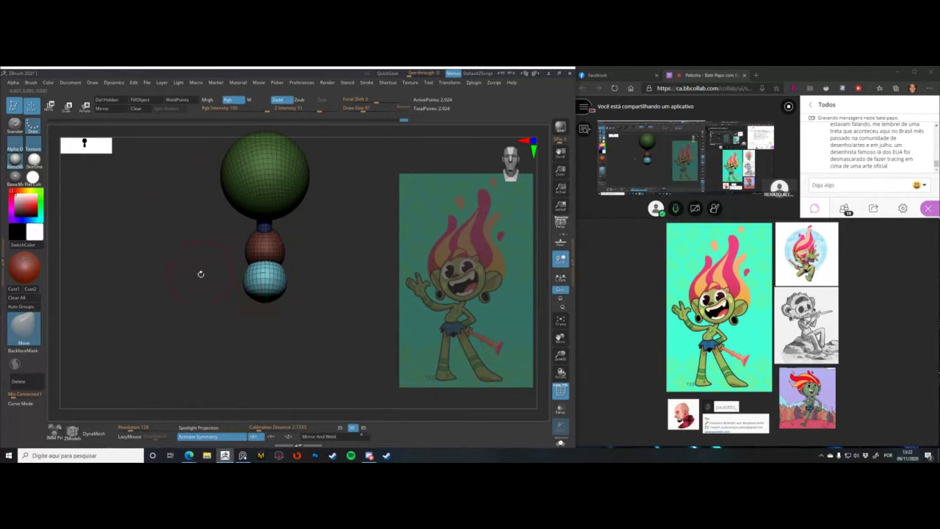
right_click_drag(201, 274, 247, 273, "ctrl")
right_click_drag(207, 304, 215, 249, "alt")
left_click_drag(207, 289, 163, 331, "ctrl")
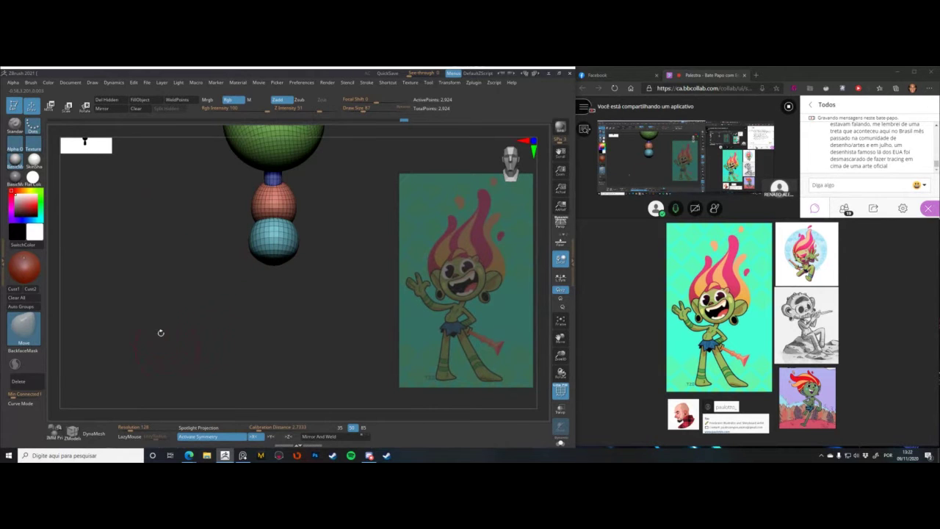
- Try inserting a capsule primitive beneath the pelvis as a starting leg
left_click(53, 432)
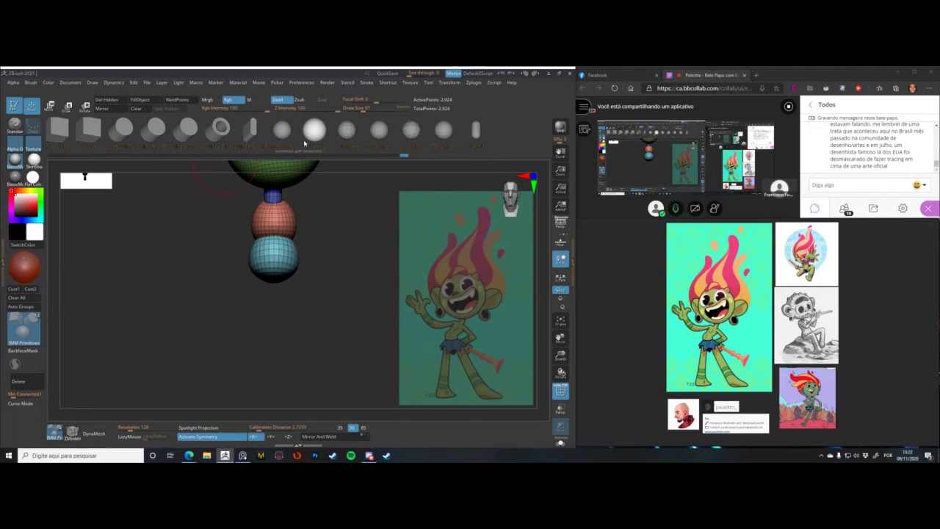
left_click(240, 135)
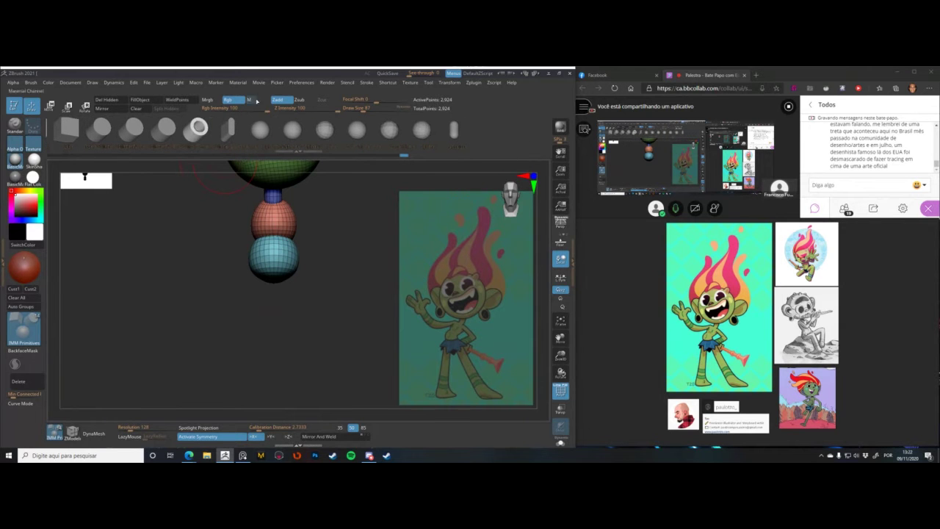
left_click(454, 133)
left_click_drag(189, 292, 198, 253, "alt")
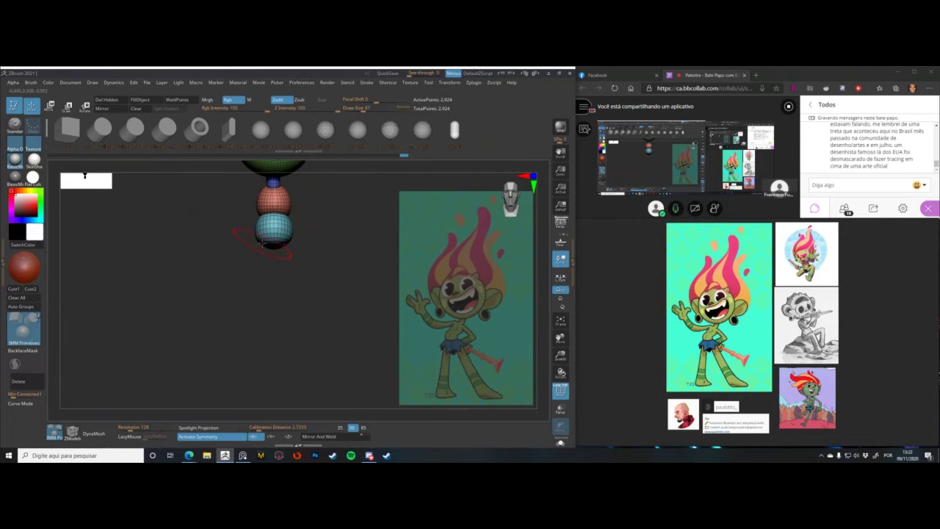
left_click_drag(261, 251, 251, 263)
left_click_drag(210, 235, 281, 216)
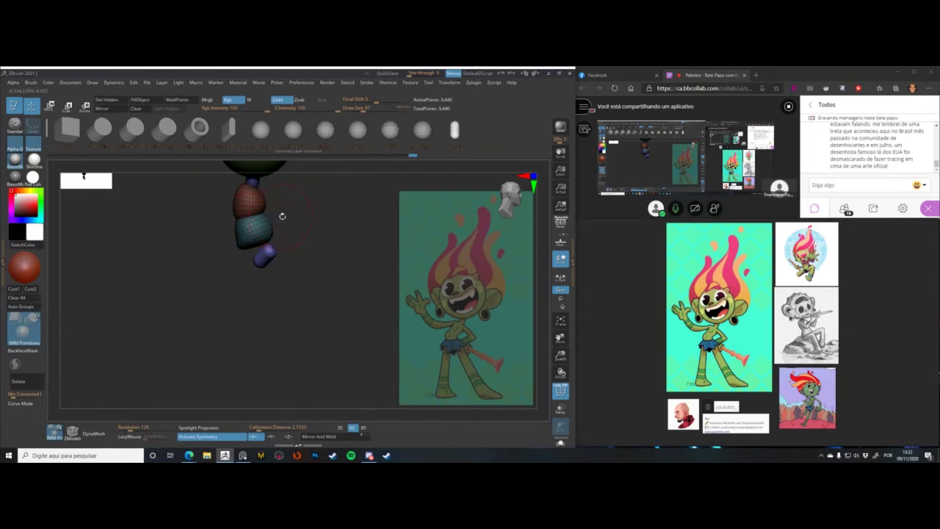
- Try rotating the capsule leg with the transpose line, and undo the rotation and the capsule's insertion
key("w")
key("r")
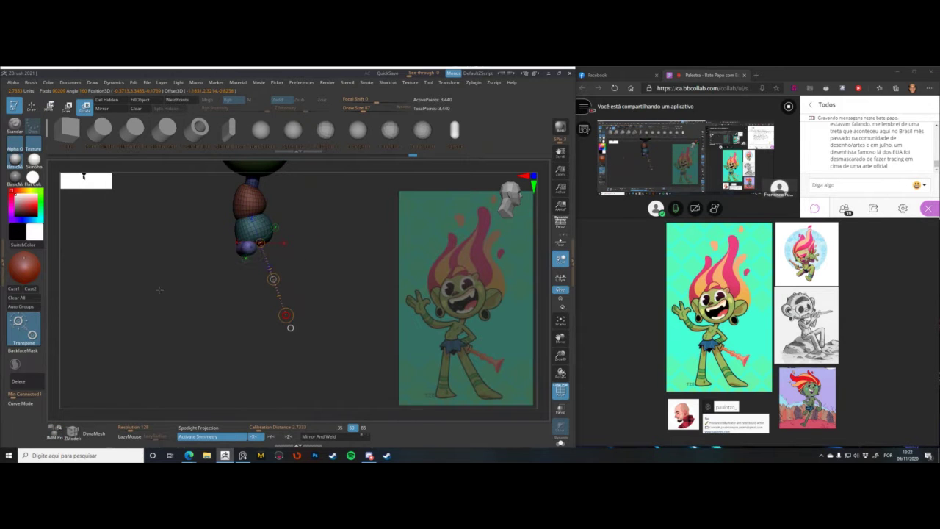
left_click_drag(159, 290, 273, 323)
key("ctrl+z")
key("ctrl+z")
key("w")
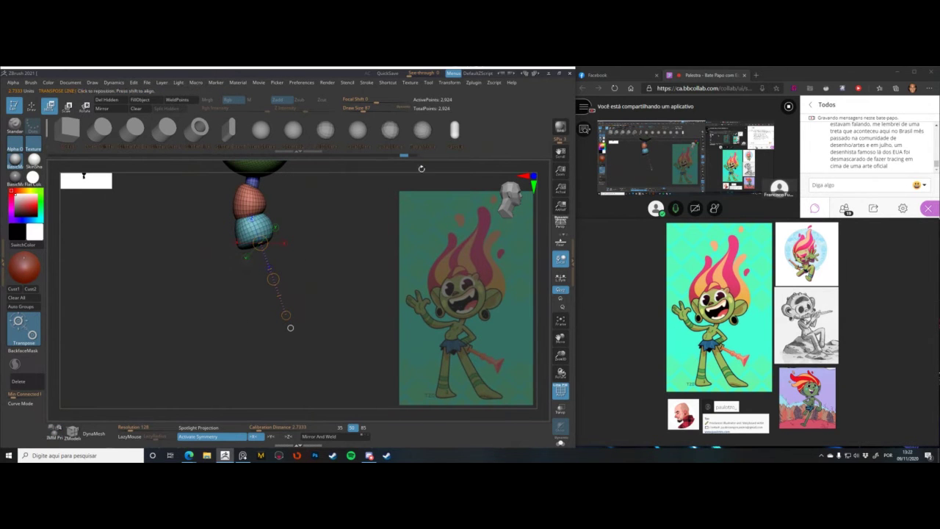
left_click(455, 131)
key("ctrl+z")
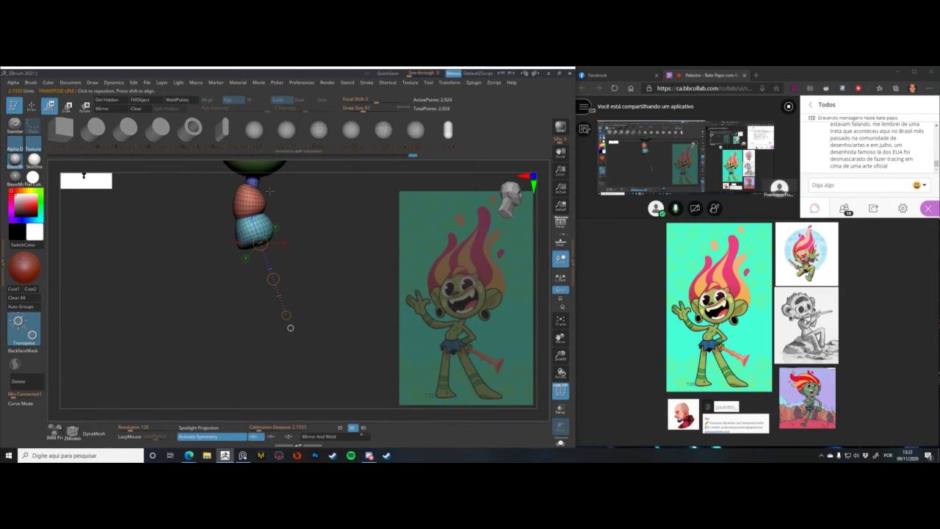
- Return to the Move brush and refine the fit of the torso and pelvis from the side and front
key("q")
mouse_move(193, 252)
left_mouse_down("shift")
mouse_move(164, 246)
mouse_move(173, 232)
mouse_move(188, 267)
mouse_move(228, 257)
mouse_move(218, 268)
left_mouse_up("shift")
key("b")
key("m")
key("v")
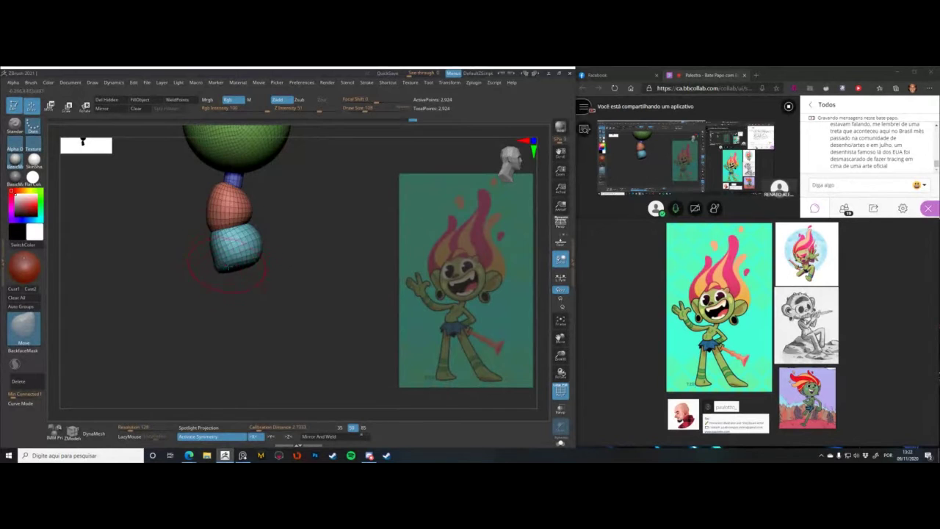
key("shift")
left_click_drag(273, 281, 288, 273, "shift")
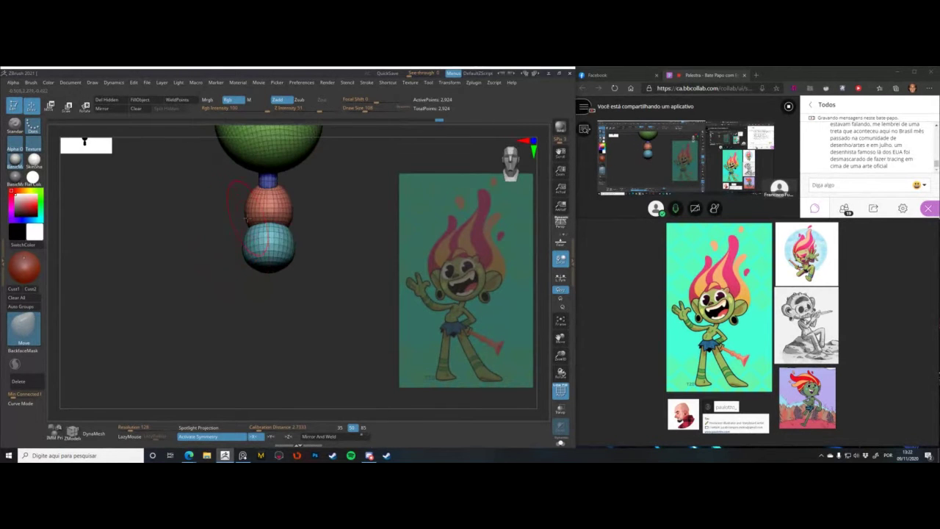
left_click_drag(188, 238, 207, 303, "alt")
key("w")
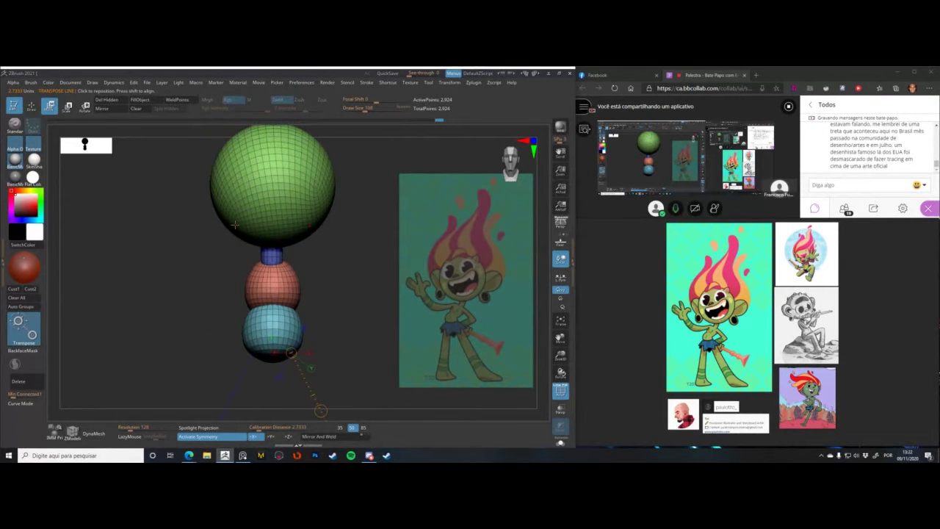
key("q")
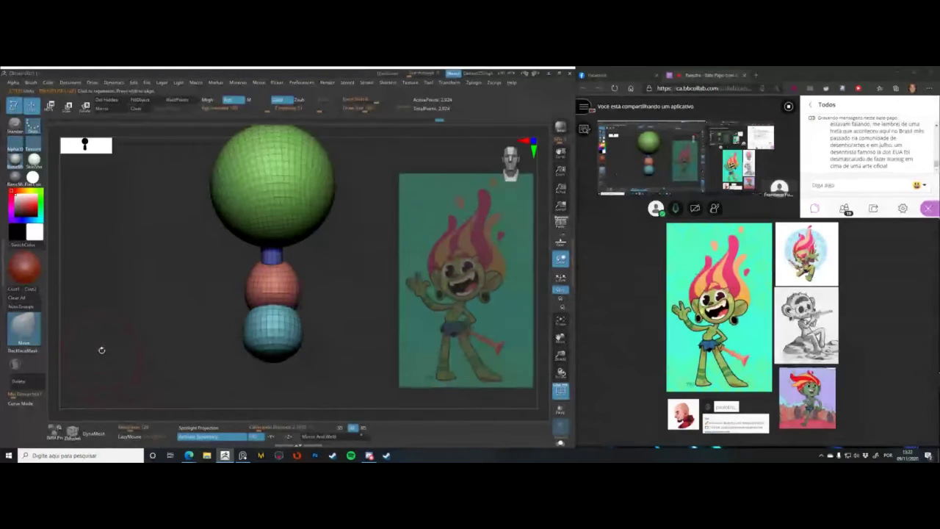
- Insert a mirrored pair of cylinder primitives under the pelvis as legs and place them against its lower sides
left_click(57, 430)
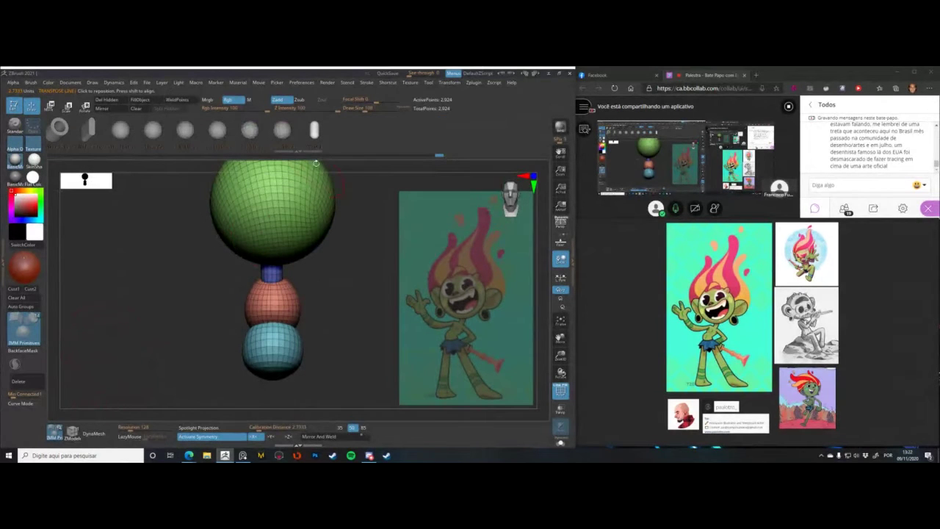
key("f")
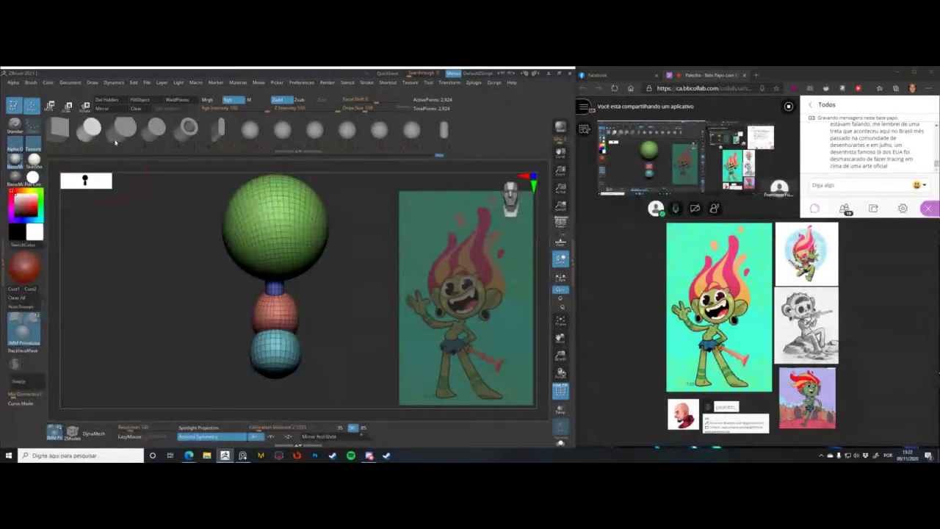
left_click(119, 134)
left_click_drag(180, 294, 179, 176, "alt")
mouse_move(255, 282)
left_mouse_down()
mouse_move(237, 278)
mouse_move(254, 288)
left_mouse_up()
key("ctrl+z")
left_click_drag(197, 218, 294, 252, "shift")
key("w")
left_click_drag(304, 322, 282, 327, "shift")
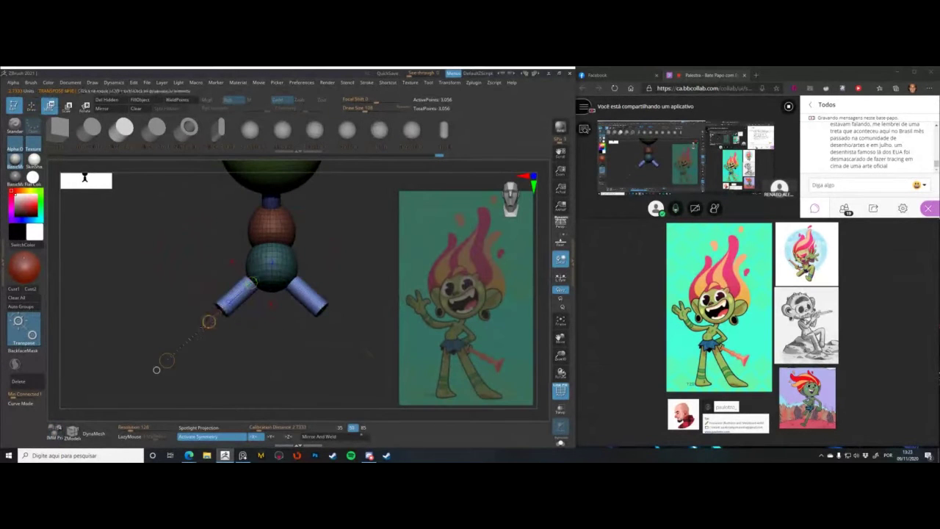
- Rotate the mirrored leg cylinders to hang nearly vertical and move them into place beneath the pelvis
key("r")
left_click_drag(167, 361, 239, 351)
key("w")
left_click_drag(206, 278, 205, 276)
- Adjust the side of the pelvis above the legs with the Move brush, and undo the last stroke
key("q")
key("space")
left_click_drag(236, 241, 243, 239)
mouse_move(249, 223)
left_mouse_down()
mouse_move(228, 229)
mouse_move(250, 212)
left_mouse_up()
key("ctrl+z")
key("w")
key("q")
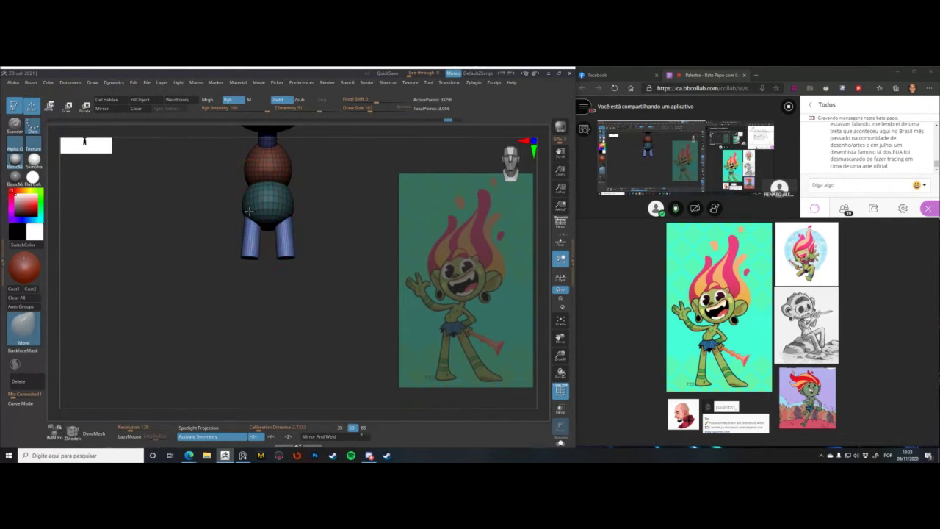
- Stretch the leg cylinders downward into long slim legs with the Move brush and adjust their alignment under the pelvis
key("space")
left_click_drag(249, 258, 243, 337)
left_click_drag(206, 291, 160, 244)
left_click_drag(157, 280, 213, 231)
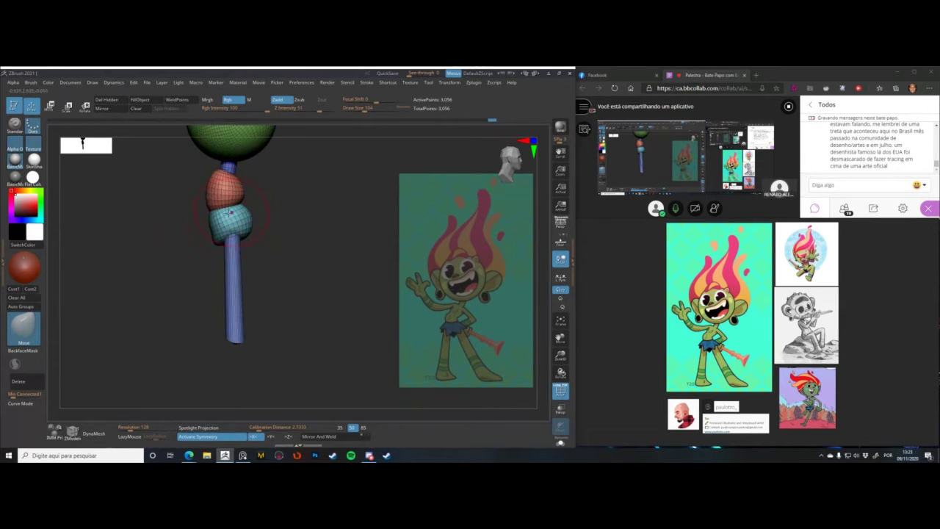
key("space")
left_click_drag(192, 276, 145, 280)
left_click_drag(145, 280, 177, 231, "alt")
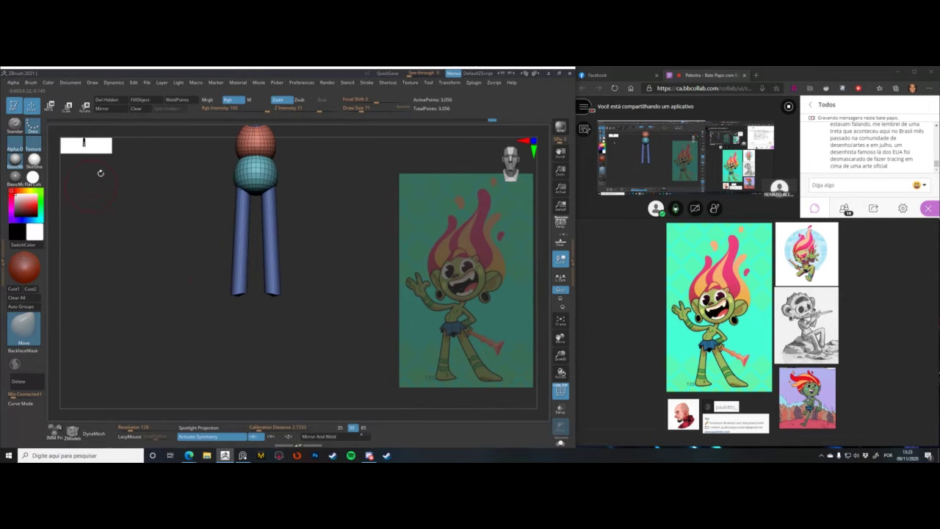
- Insert mirrored sphere primitives at the lower ends of the legs and stretch them forward into elongated feet
left_click(56, 434)
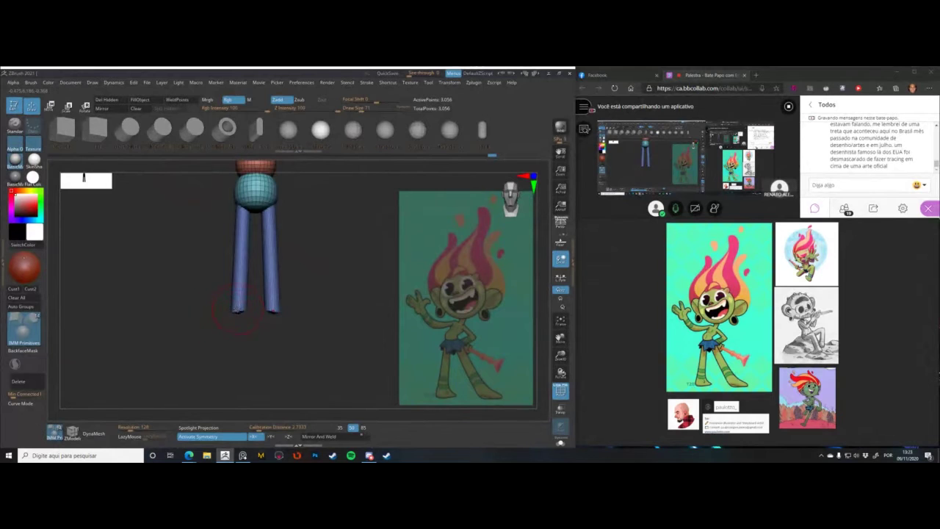
left_click_drag(237, 314, 237, 321)
mouse_move(182, 281)
left_mouse_down()
mouse_move(273, 289)
mouse_move(219, 294)
mouse_move(266, 296)
left_mouse_up()
key("w")
key("q")
- Rotate the mirrored feet about their vertical axis beneath the legs, and undo the following move
key("b")
key("m")
key("v")
key("space")
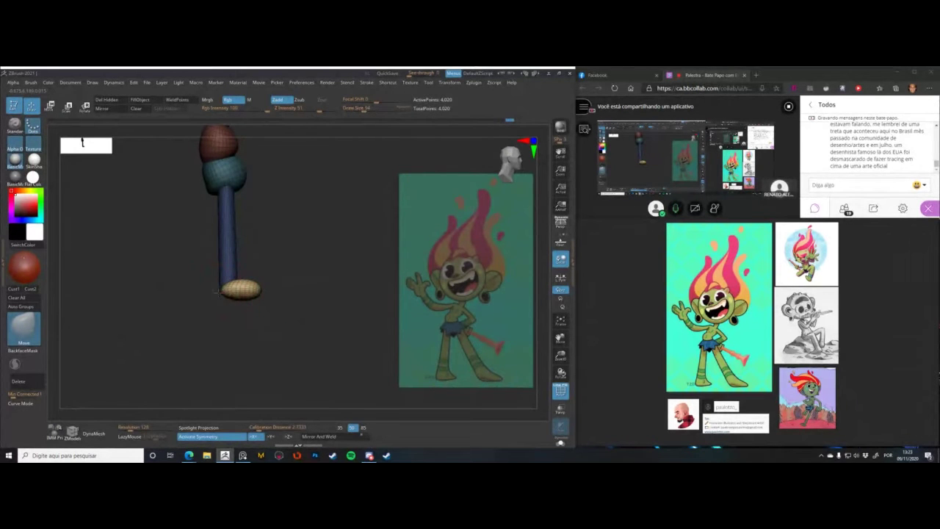
mouse_move(176, 249)
left_mouse_down()
mouse_move(181, 264)
mouse_move(202, 270)
mouse_move(224, 355)
left_mouse_up()
key("w")
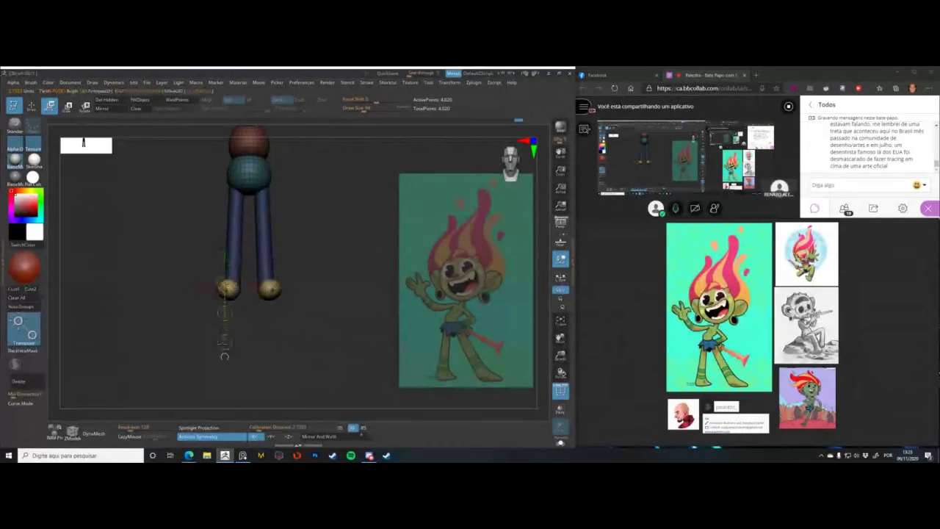
key("y")
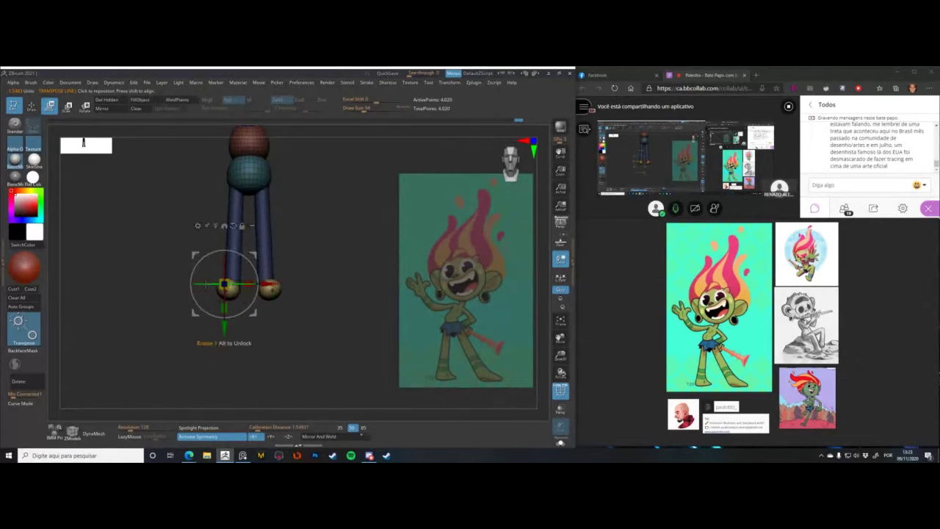
left_click_drag(207, 284, 125, 243)
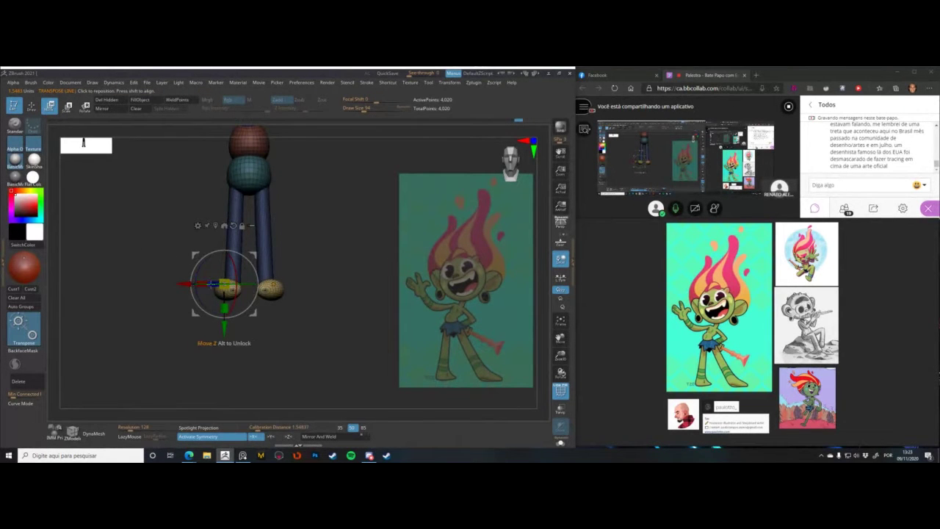
left_click_drag(212, 284, 243, 269)
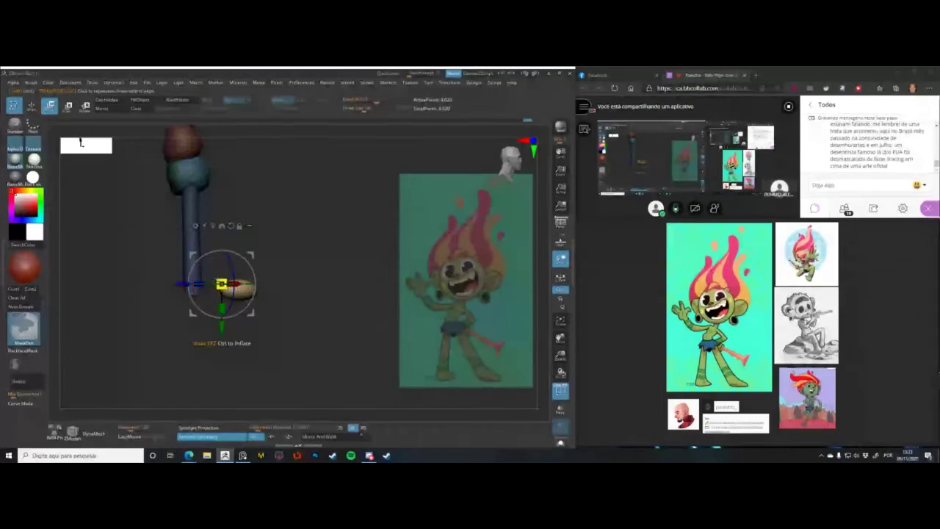
key("ctrl+z")
- Reshape the heels and tops of the feet from the side and front with a resized Move brush
mouse_move(173, 321)
left_mouse_down()
mouse_move(123, 317)
mouse_move(149, 322)
left_mouse_up()
left_click_drag(159, 257, 178, 291, "alt")
key("q")
key("space")
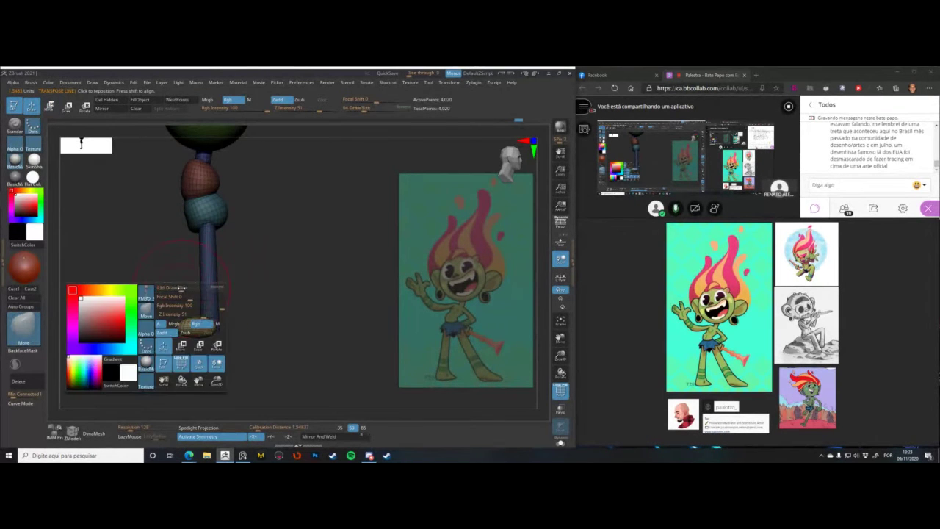
left_click_drag(279, 289, 304, 307, "alt")
key("space")
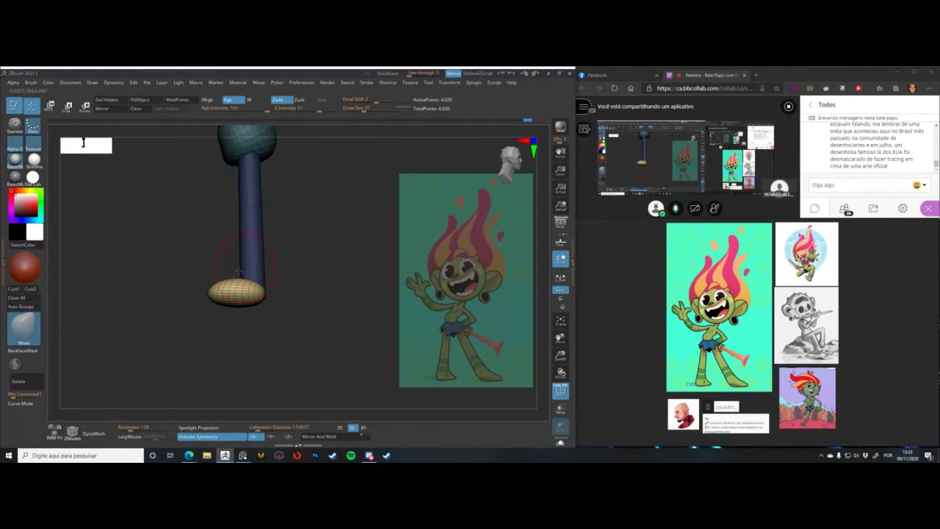
left_click_drag(208, 293, 210, 292)
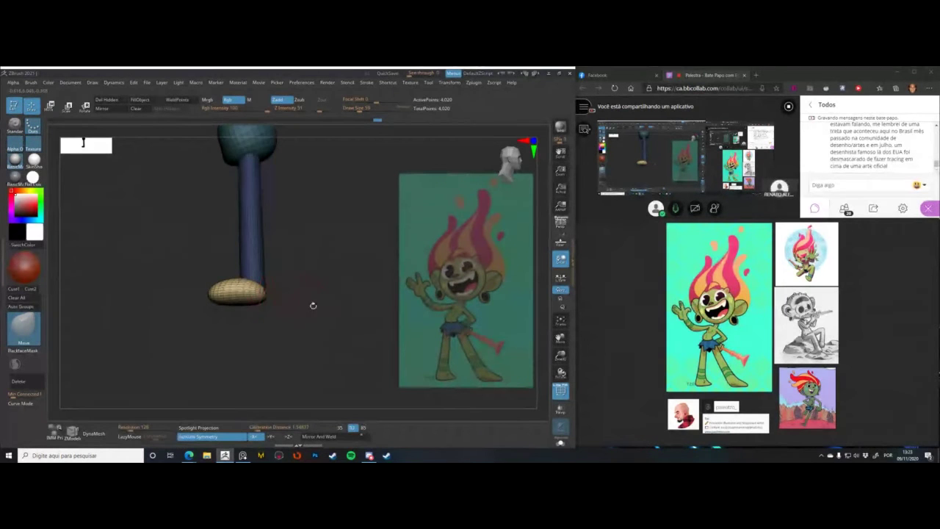
left_click_drag(313, 305, 246, 281, "shift")
key("space")
left_click(288, 297)
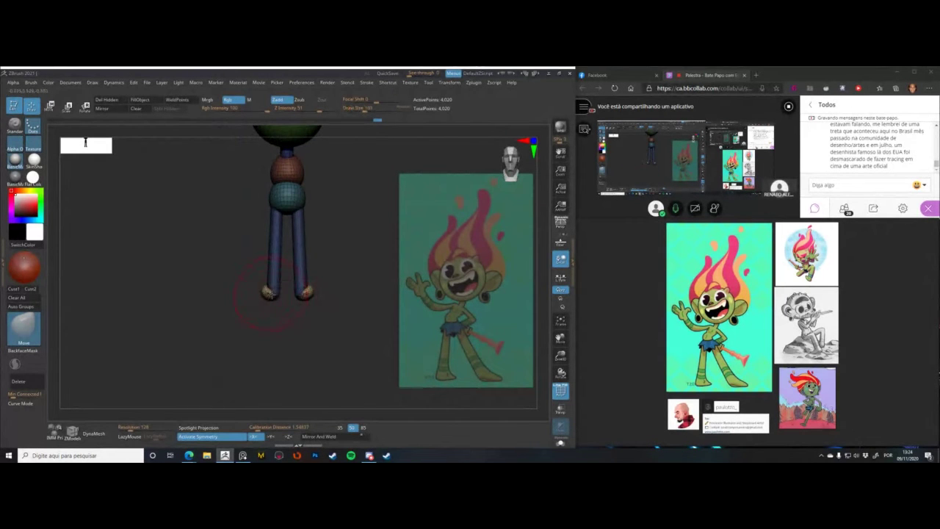
- Turn the toes outward while viewing the feet from below, and refine the feet at the ankles with the Move brush
left_click_drag(251, 276, 244, 224, "shift")
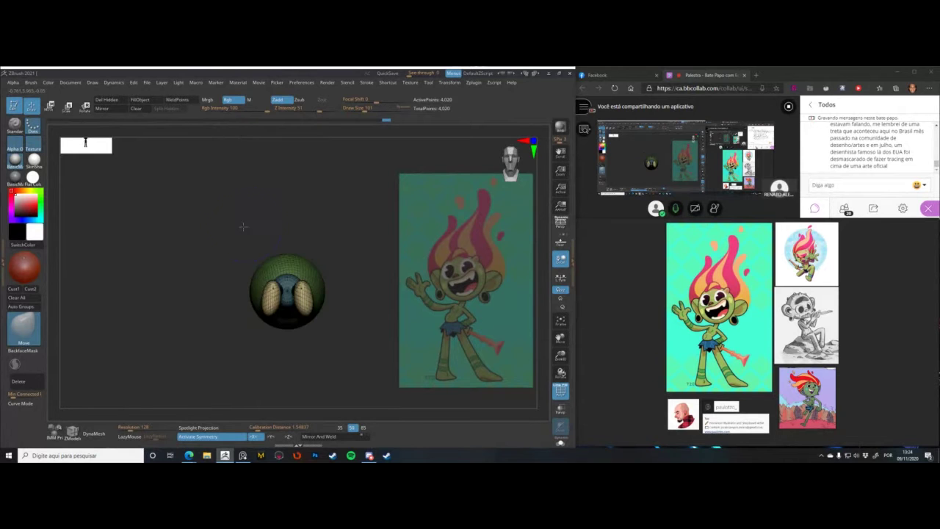
key("w")
mouse_move(248, 288)
left_mouse_down()
mouse_move(240, 282)
mouse_move(247, 287)
left_mouse_up()
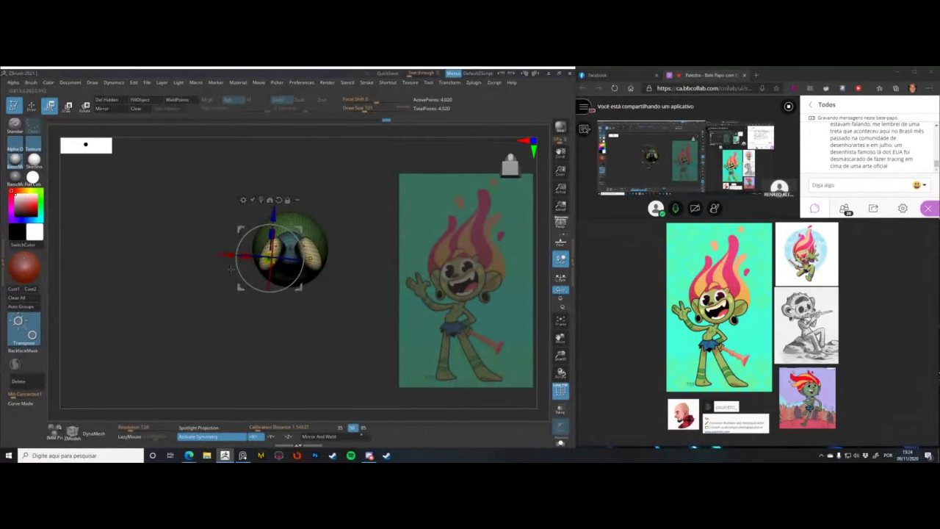
left_click_drag(199, 213, 181, 295, "shift")
key("q")
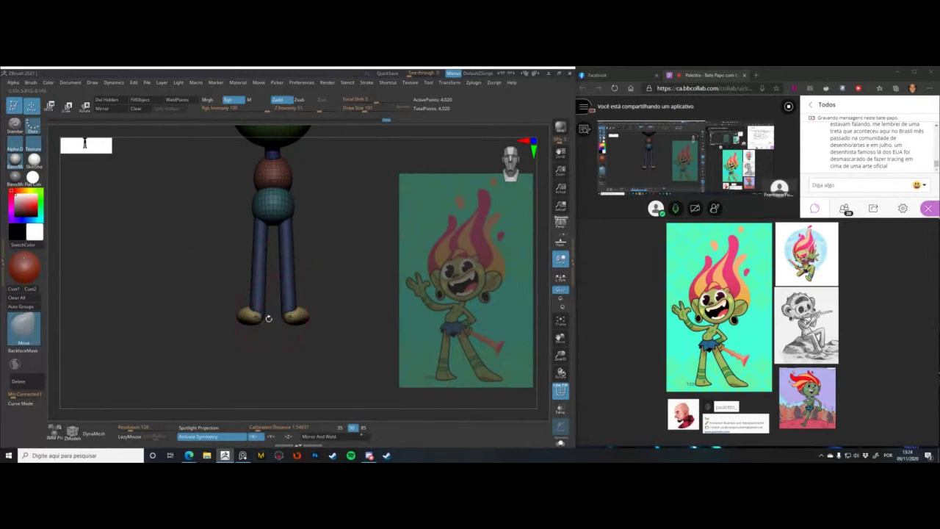
left_click_drag(263, 319, 264, 316)
left_click_drag(209, 258, 197, 282, "alt")
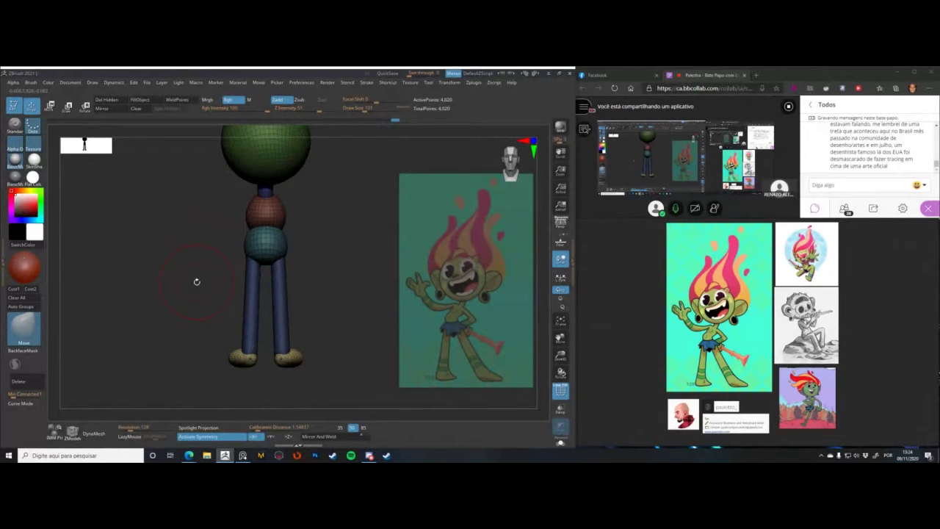
key("w")
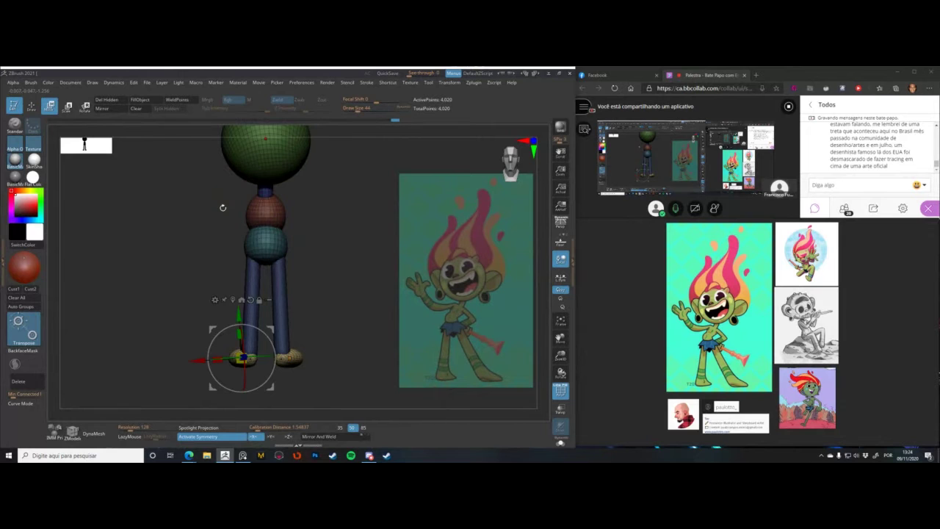
left_click_drag(160, 235, 161, 284)
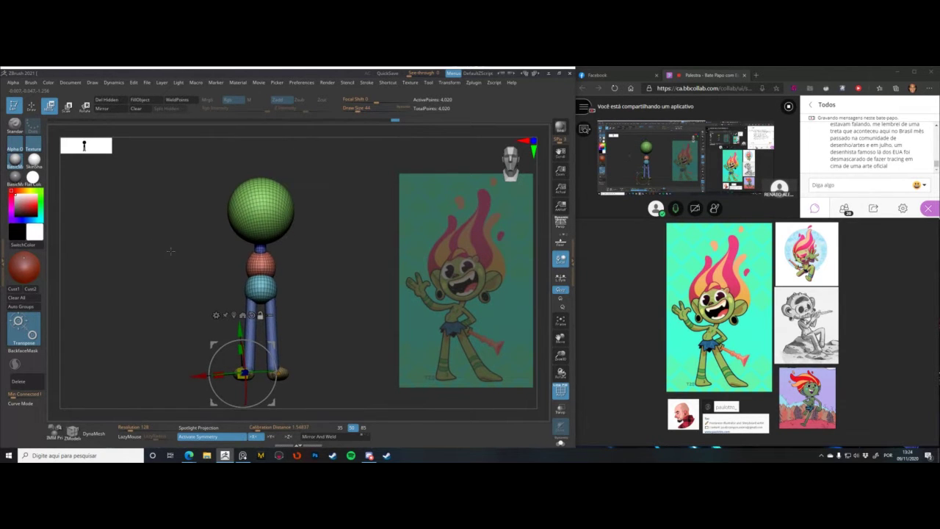
key("q")
key("w")
key("q")
left_click(53, 428)
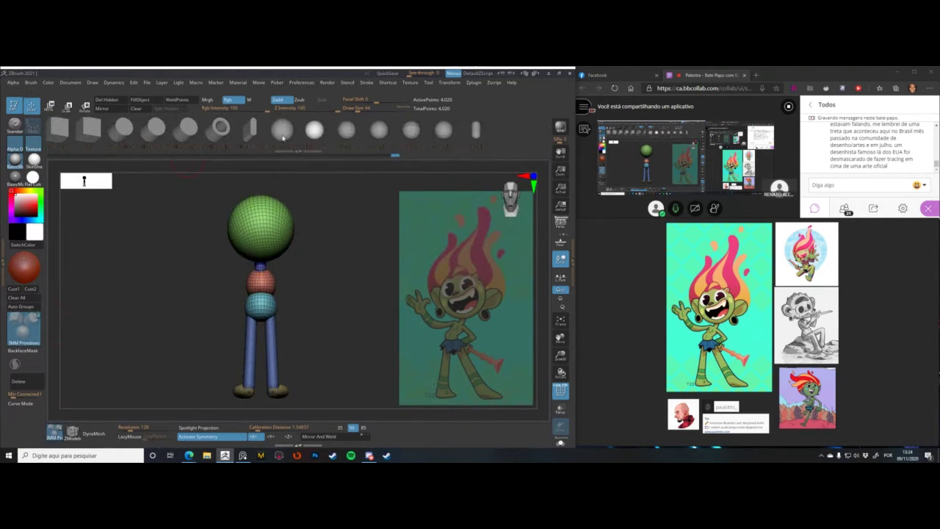
left_click(315, 132)
mouse_move(203, 259)
left_mouse_down()
mouse_move(199, 216)
mouse_move(203, 276)
left_mouse_up()
key("space")
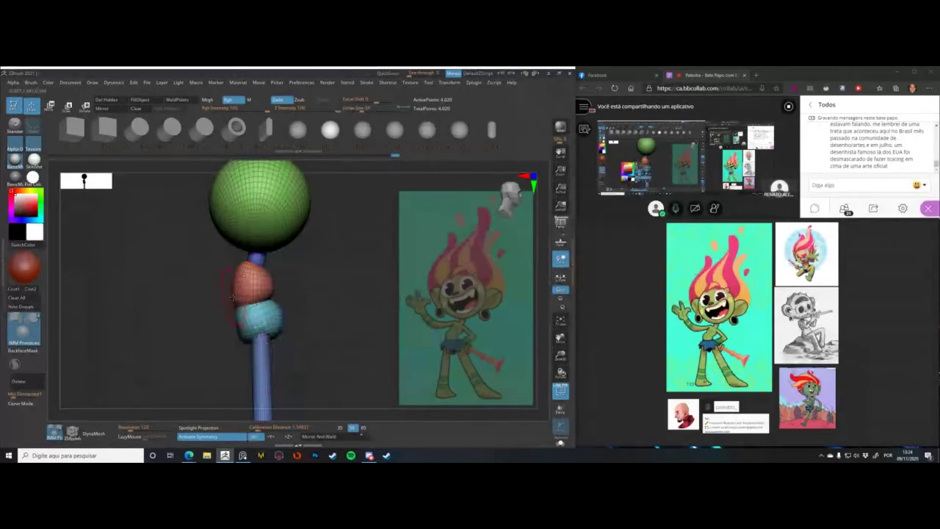
- Mask everything except the torso, bulge its upper back outward with the Move brush, and clear the mask
key("w")
left_click(237, 298, "ctrl")
key("q")
key("space")
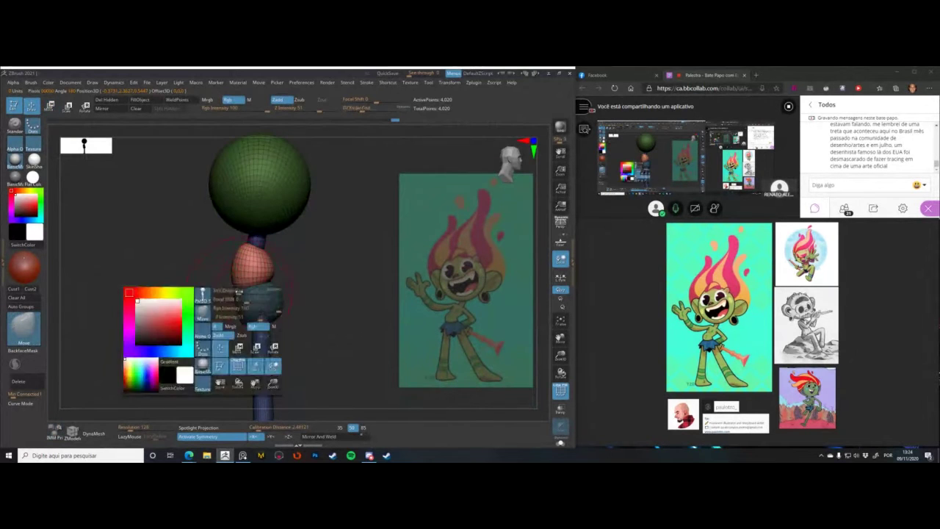
left_click_drag(241, 268, 226, 270)
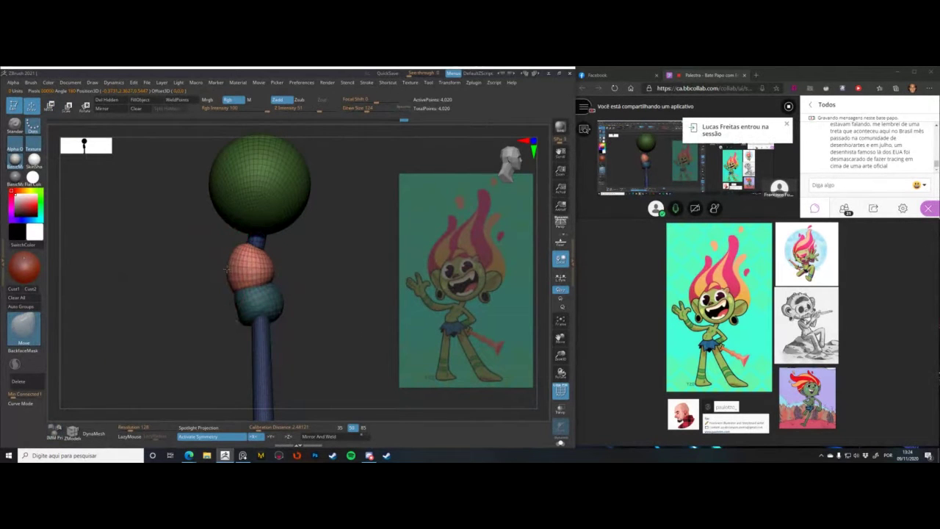
left_click_drag(219, 302, 223, 312, "ctrl")
- Isolate the pelvis with a mask, adjust its back contour with the Move brush, and smooth it
key("w")
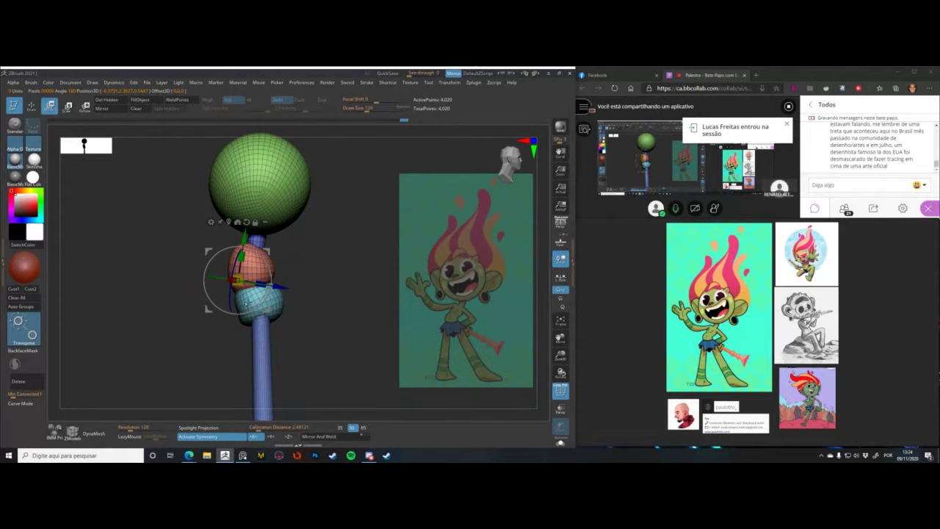
left_click(250, 300, "ctrl")
key("q")
key("space")
left_click_drag(242, 342, 234, 341)
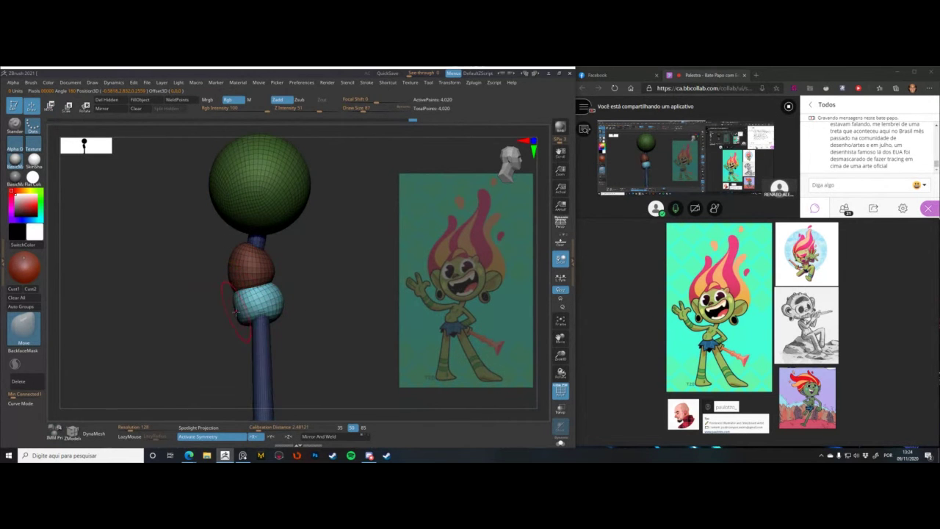
key("space")
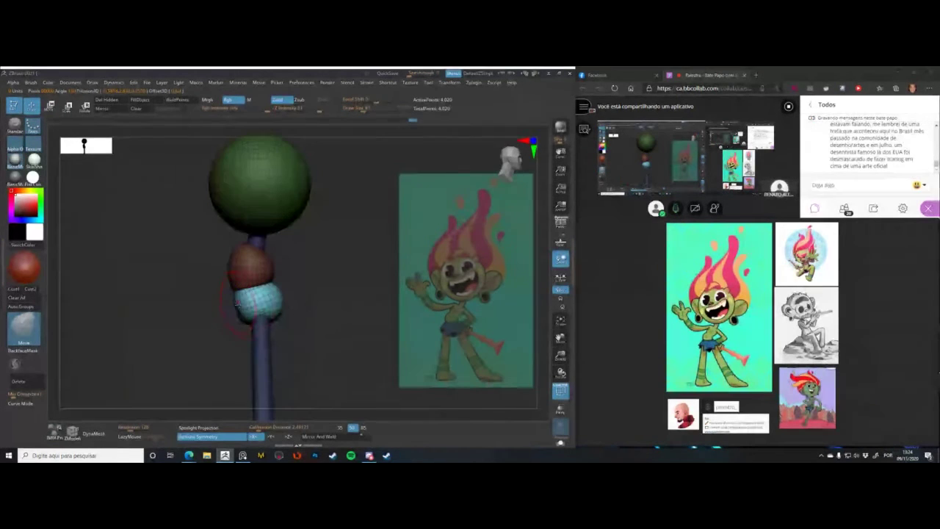
mouse_move(239, 315)
left_mouse_down("shift")
mouse_move(238, 306)
mouse_move(246, 320)
left_mouse_up("shift")
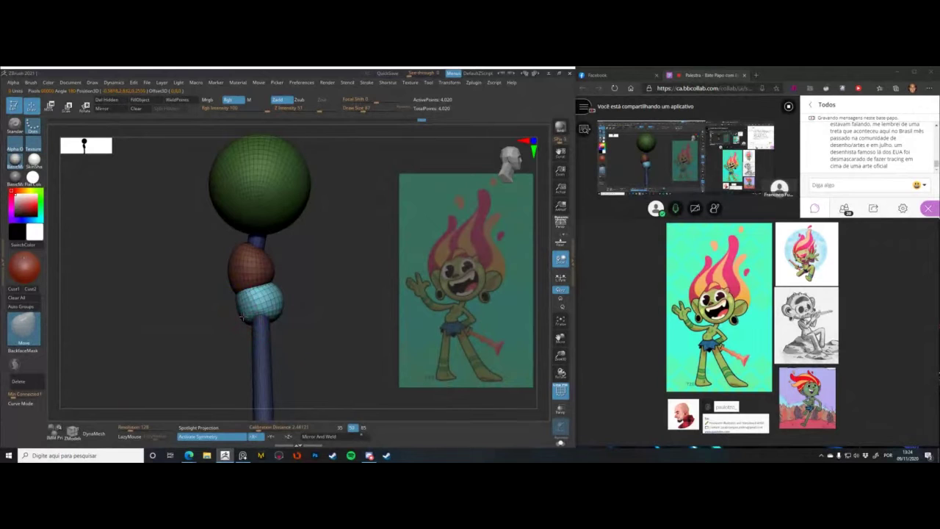
left_click_drag(140, 290, 209, 266)
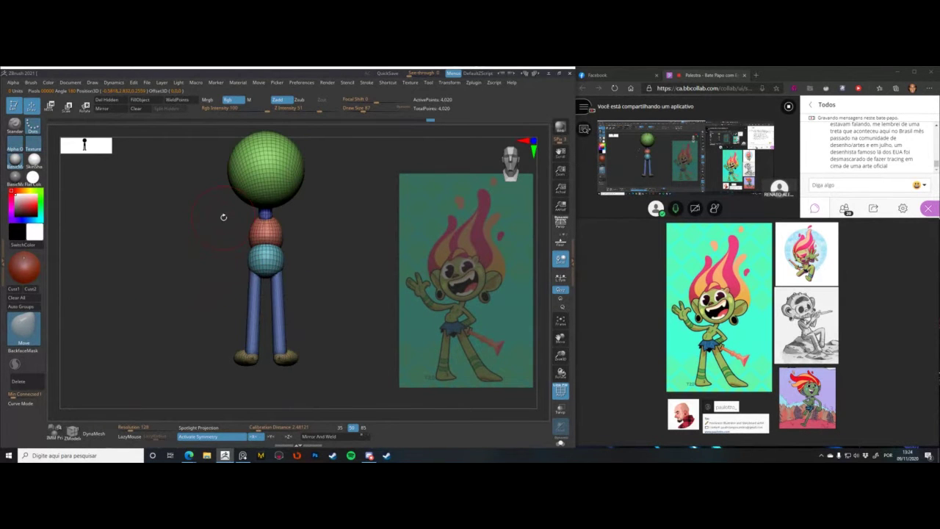
- Insert small mirrored sphere primitives on both sides of the upper torso as shoulders
key("w")
left_click(53, 432)
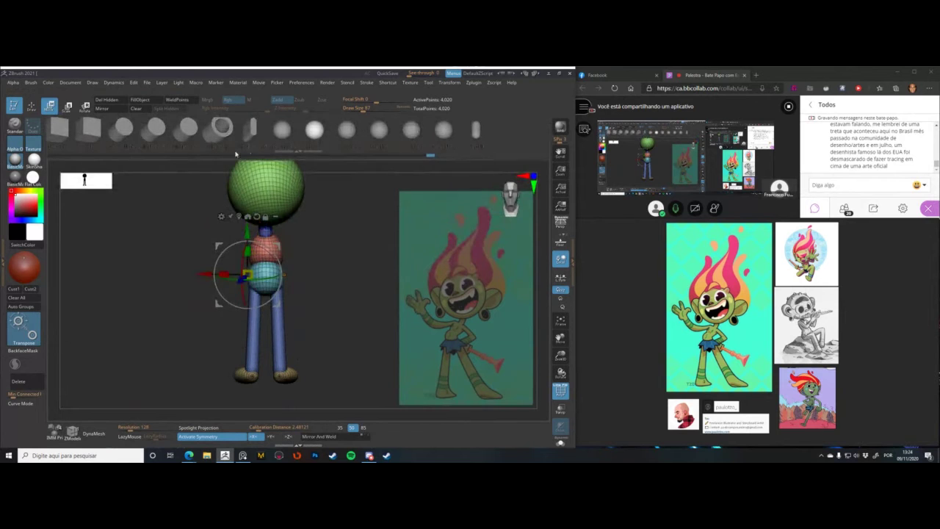
left_click(315, 133)
key("ctrl+z")
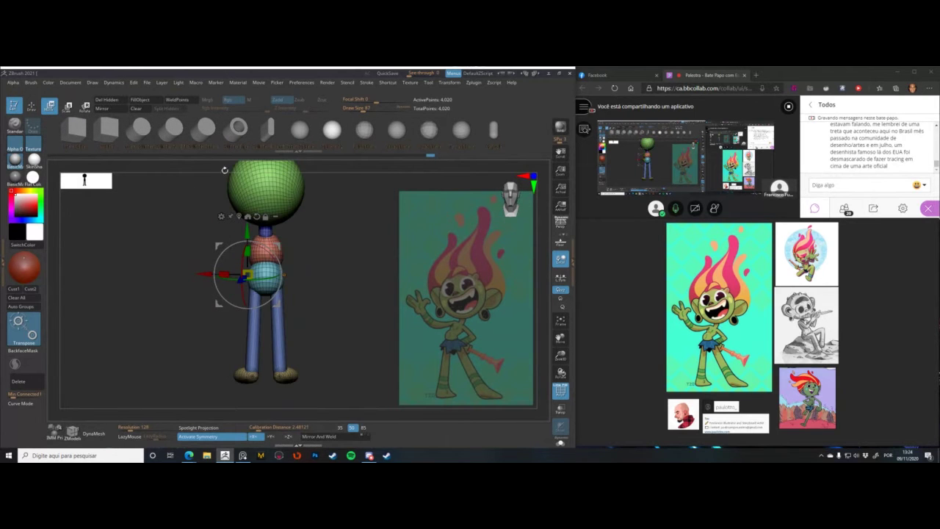
key("q")
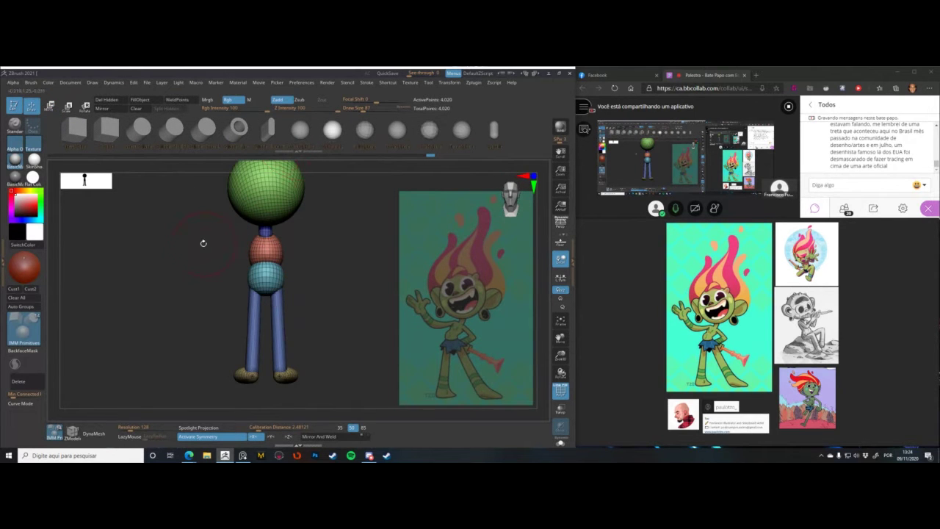
left_click_drag(203, 242, 246, 238)
left_click_drag(304, 239, 330, 239, "shift")
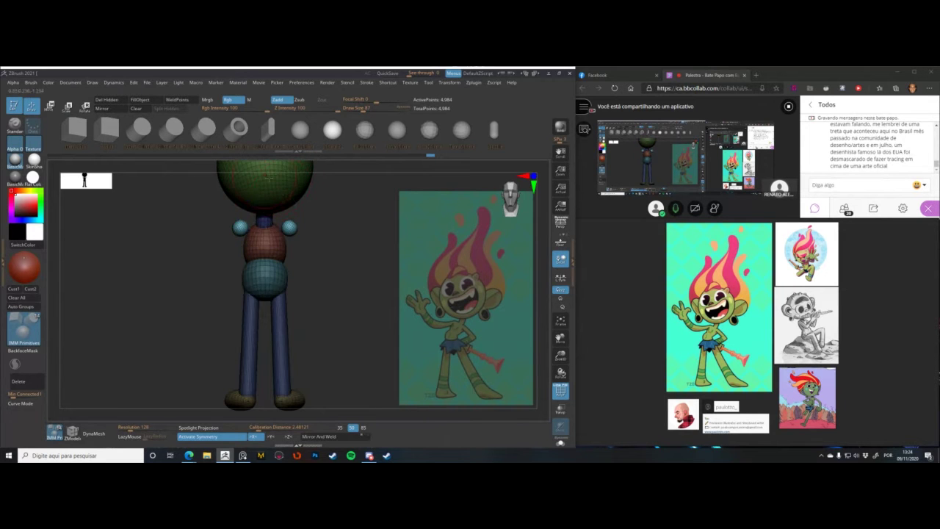
- Move the shoulder spheres against the sides of the upper torso and adjust them from the side with the Move brush
key("w")
mouse_move(217, 260)
left_mouse_down()
mouse_move(254, 236)
mouse_move(220, 237)
mouse_move(244, 215)
left_mouse_up()
key("q")
key("space")
key("b")
key("m")
key("v")
key("space")
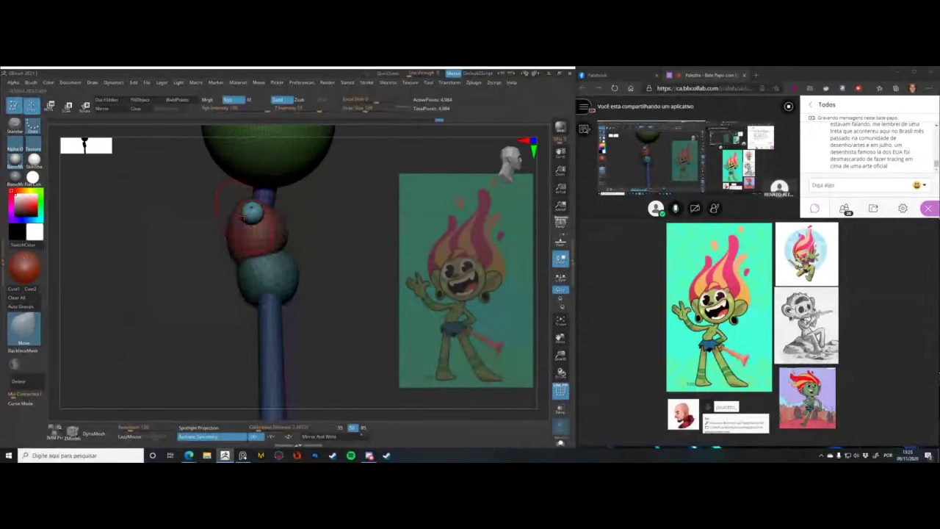
key("space")
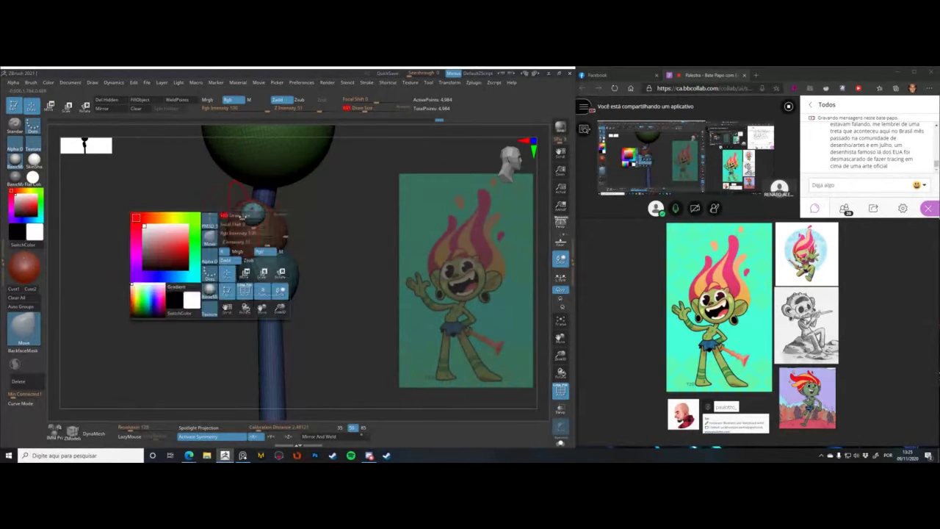
- Try several Draw Size values for the Move brush beside the shoulders in the front view
left_click_drag(324, 235, 279, 227, "shift")
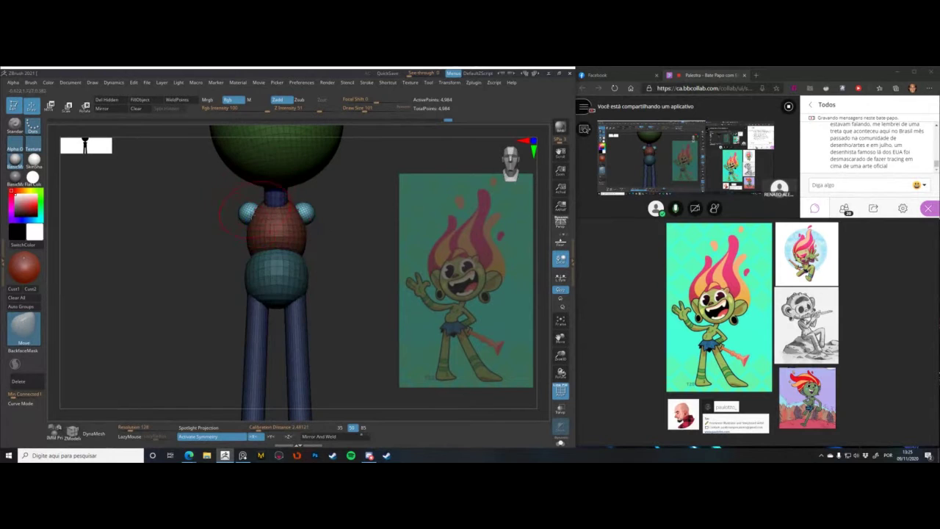
key("space")
key("space")
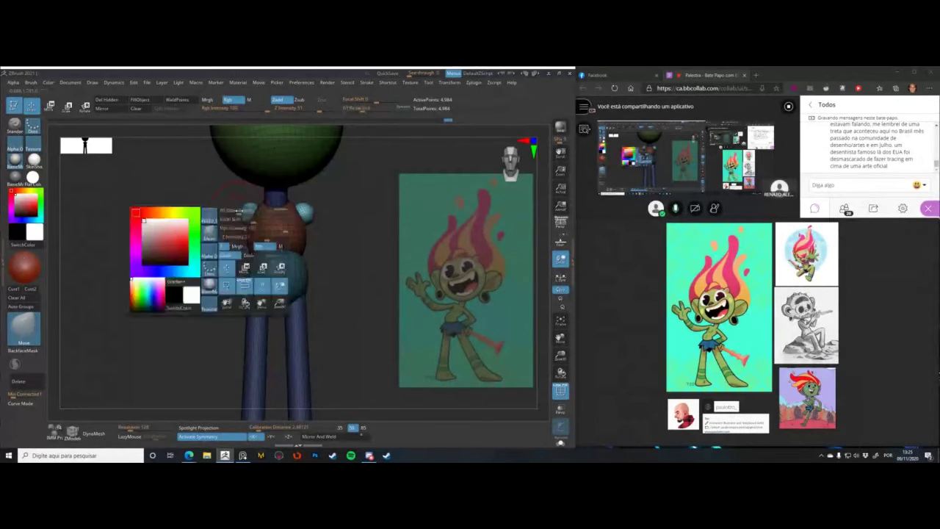
key("space")
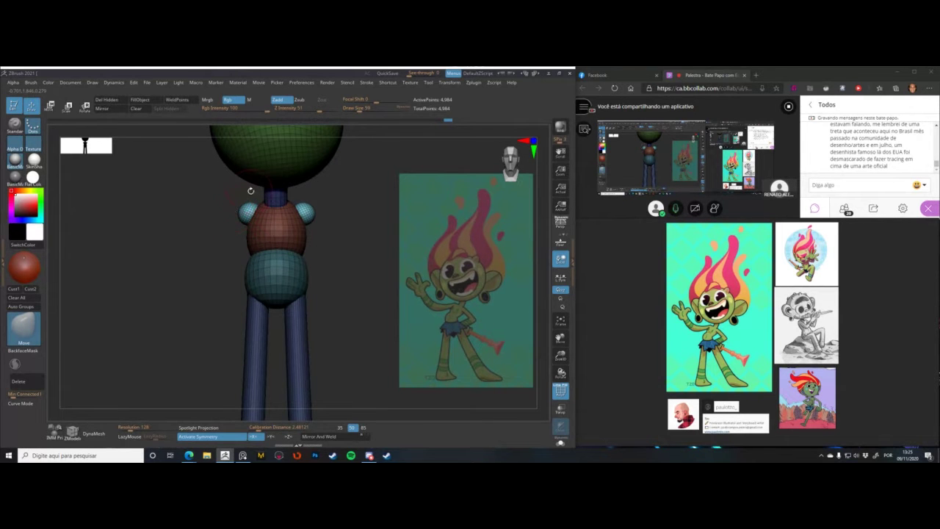
key("space")
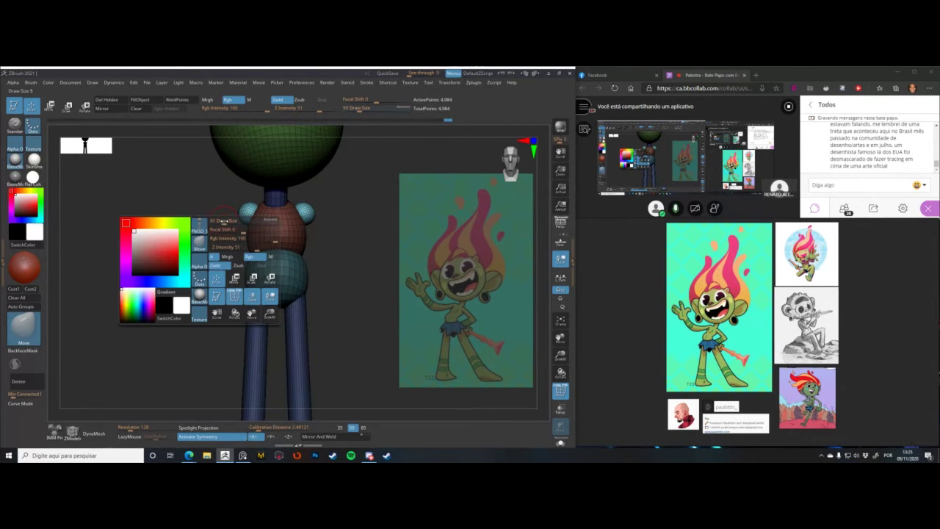
key("space")
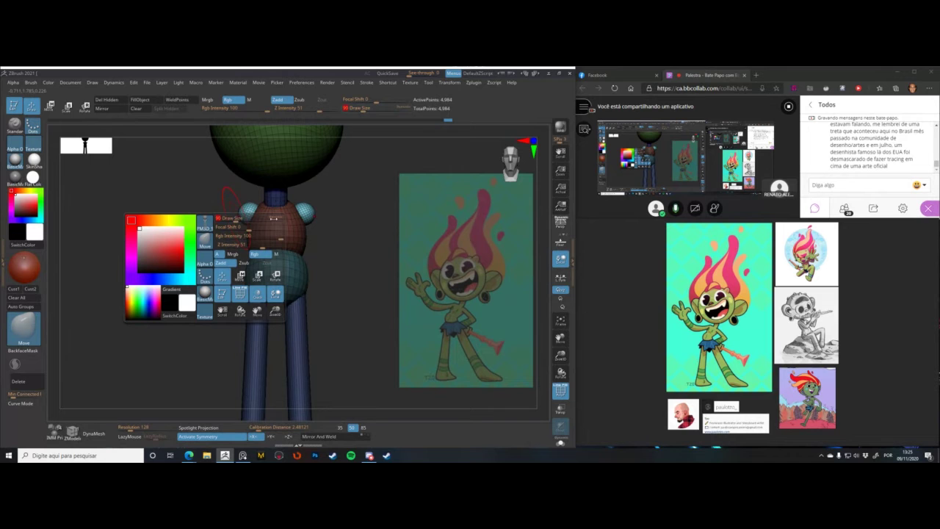
left_click_drag(273, 218, 256, 221)
key("space")
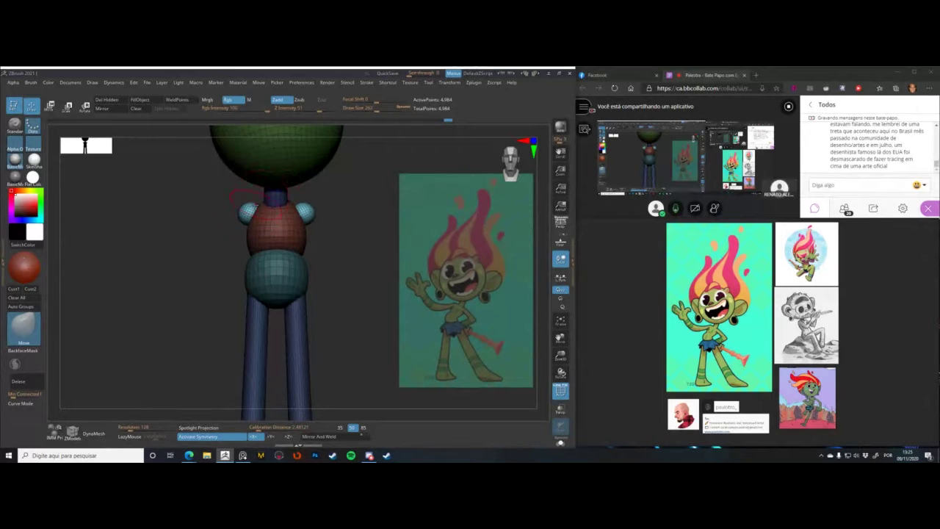
key("space")
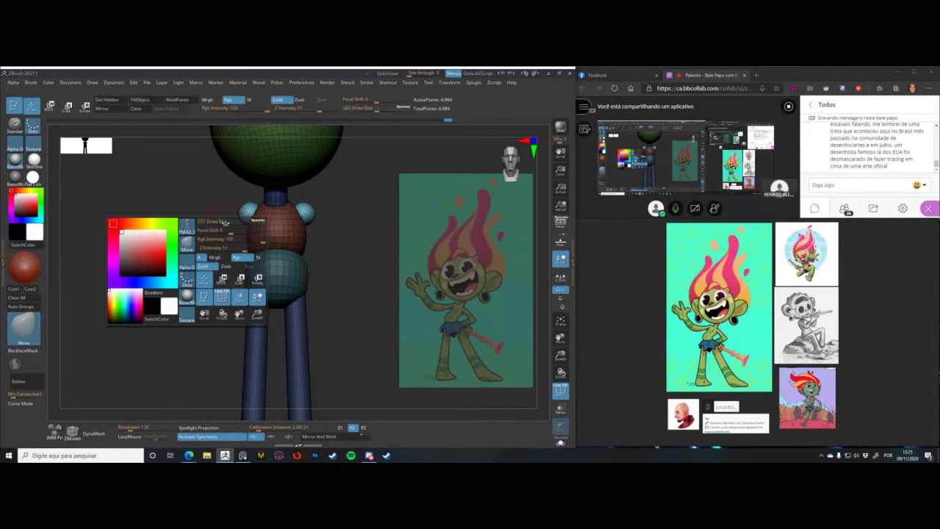
key("space")
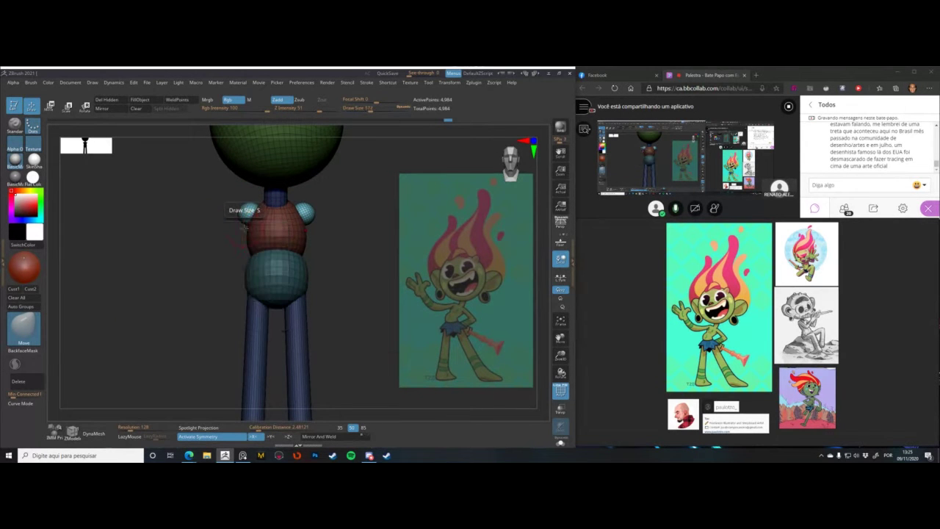
- Set the Move brush's Draw Size to 187 and check the shoulder placement from the front and side
mouse_move(220, 229)
left_mouse_down("alt")
mouse_move(229, 227)
mouse_move(202, 228)
left_mouse_up("alt")
key("space")
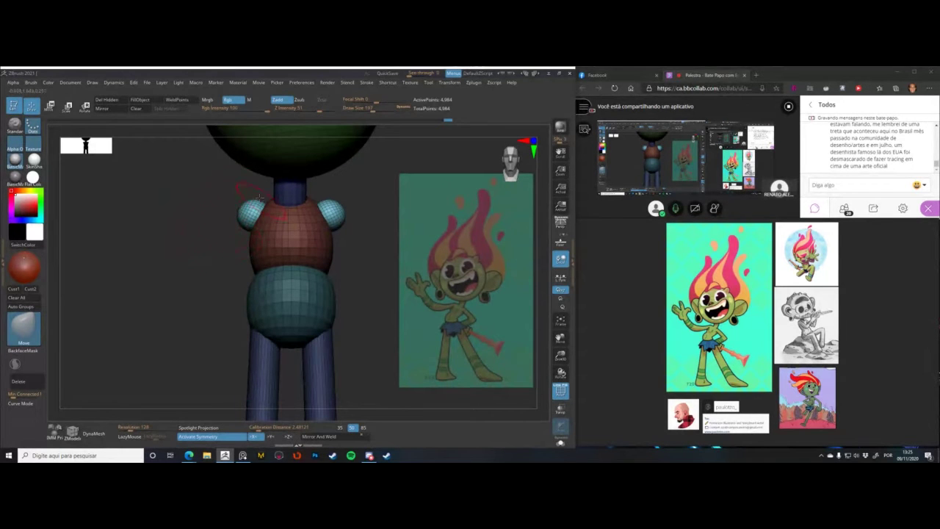
key("space")
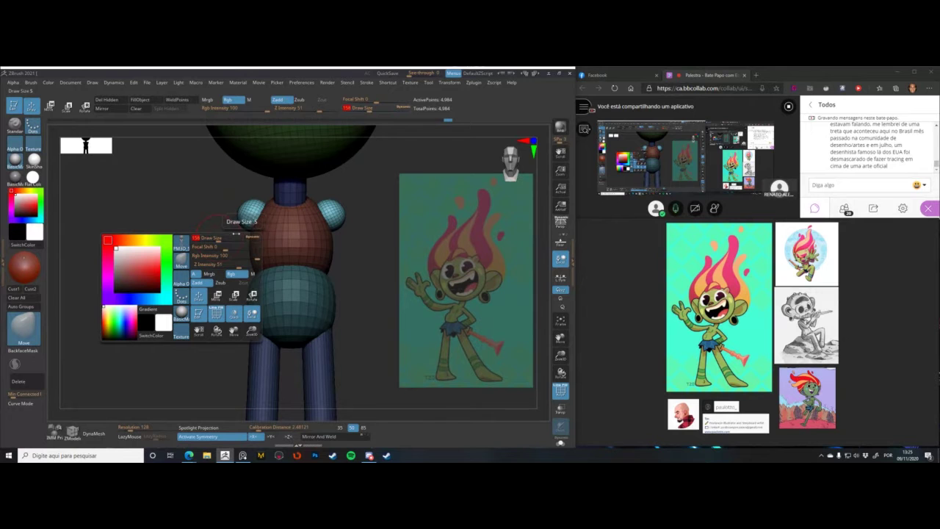
left_click_drag(218, 240, 226, 239)
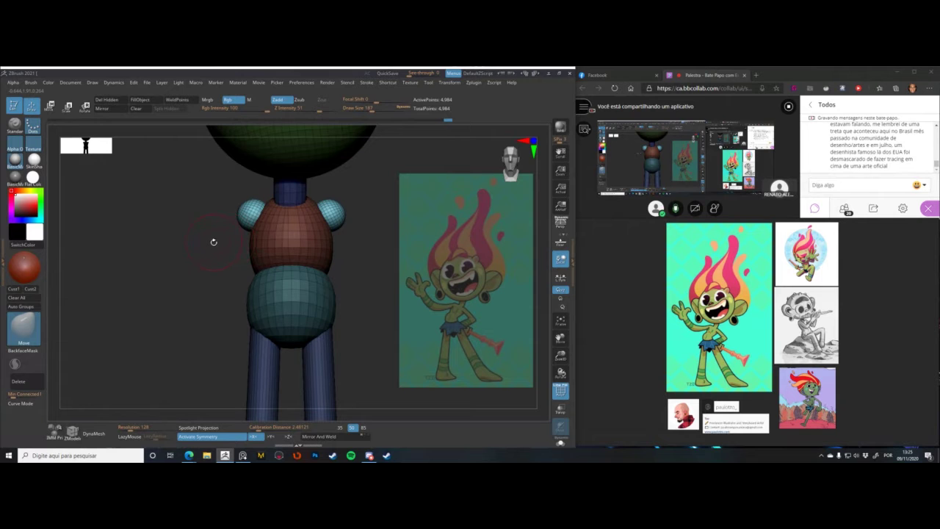
left_click_drag(210, 236, 228, 228)
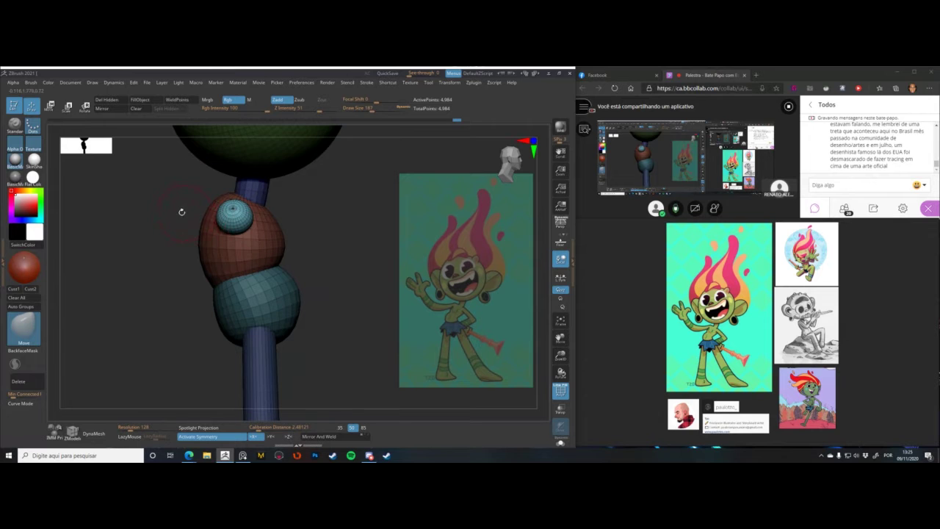
left_click_drag(182, 211, 235, 226)
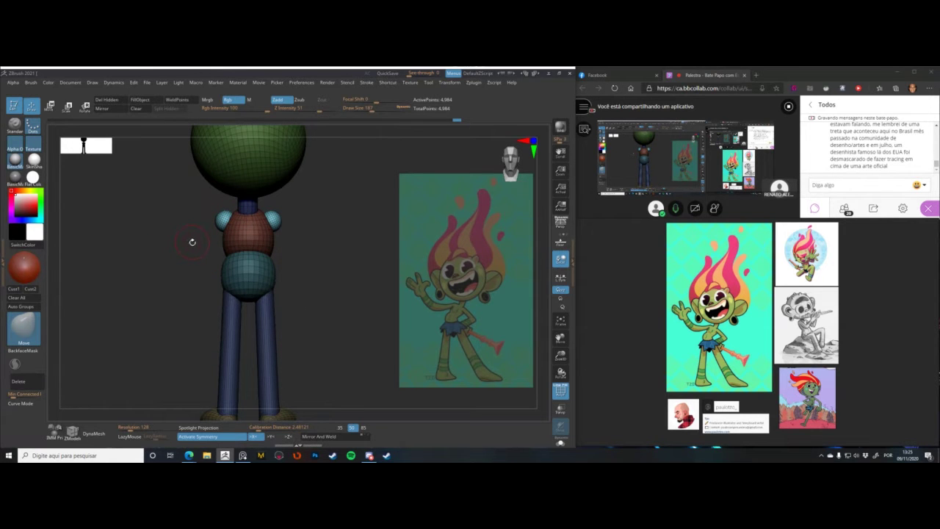
- Insert mirrored cylinder primitives as arms, running from the shoulders outward and down
left_click_drag(178, 247, 176, 230, "alt")
right_click(197, 240)
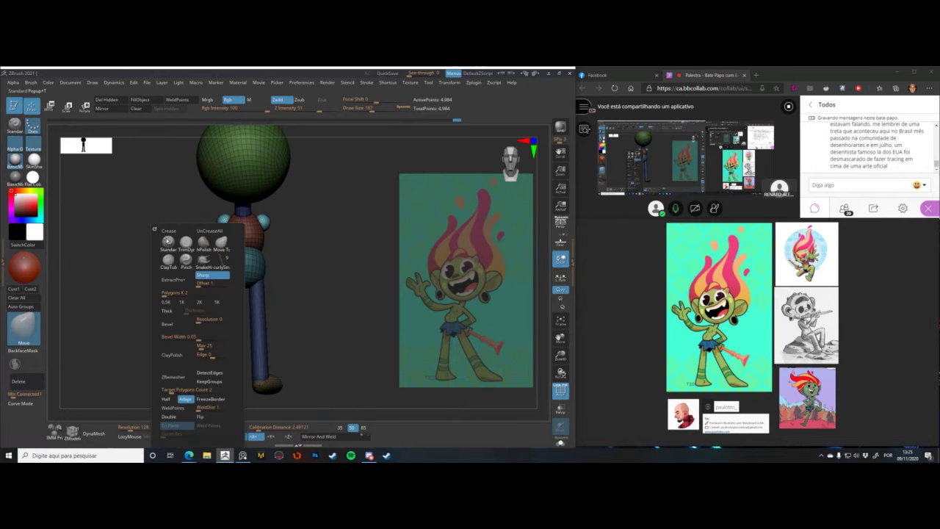
left_click(54, 430)
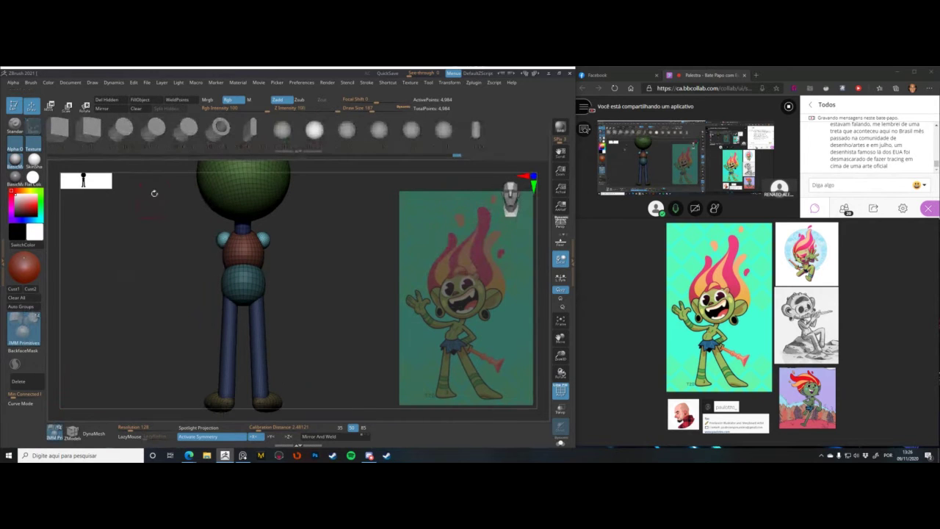
left_click(127, 137)
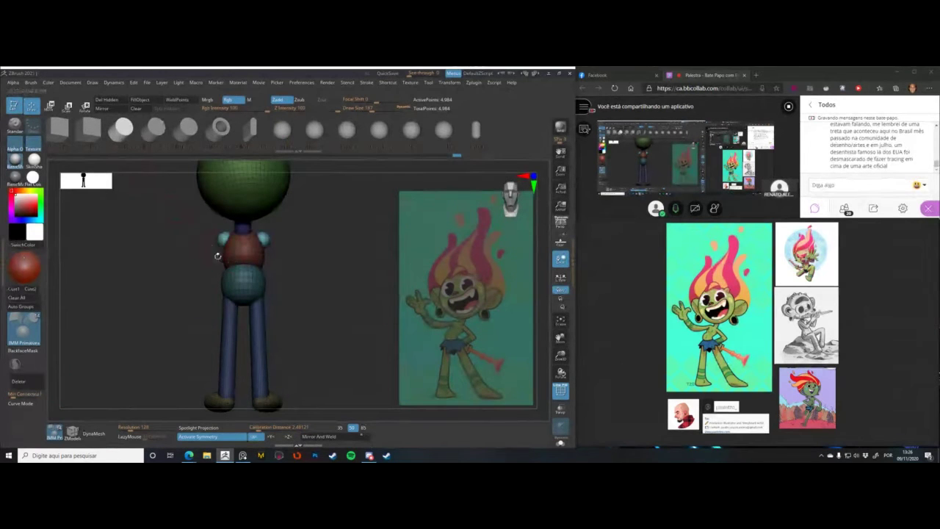
left_click_drag(218, 245, 194, 274)
- Align the arm cylinders with the shoulders and lengthen them using the transform gizmo
key("w")
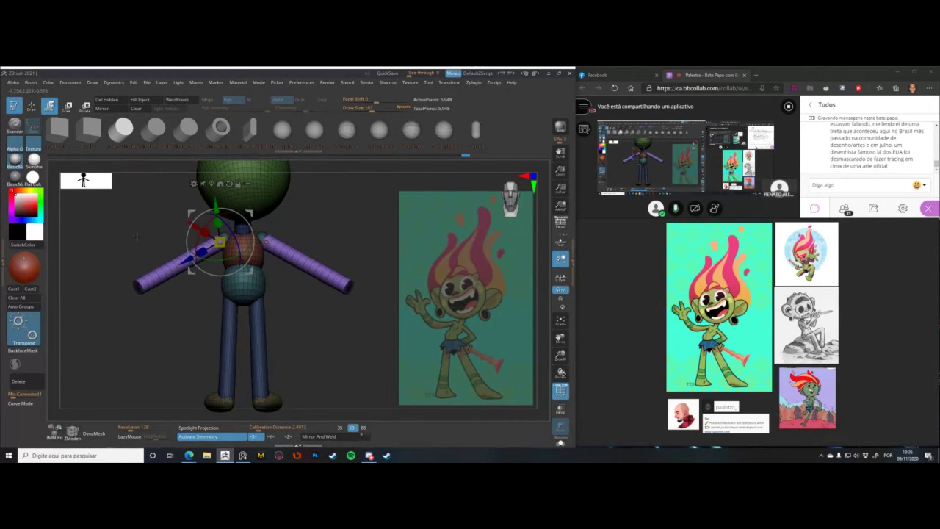
left_click_drag(248, 219, 294, 221, "shift")
left_click_drag(263, 272, 120, 246, "shift")
key("r")
key("w")
left_click_drag(192, 272, 194, 271)
key("q")
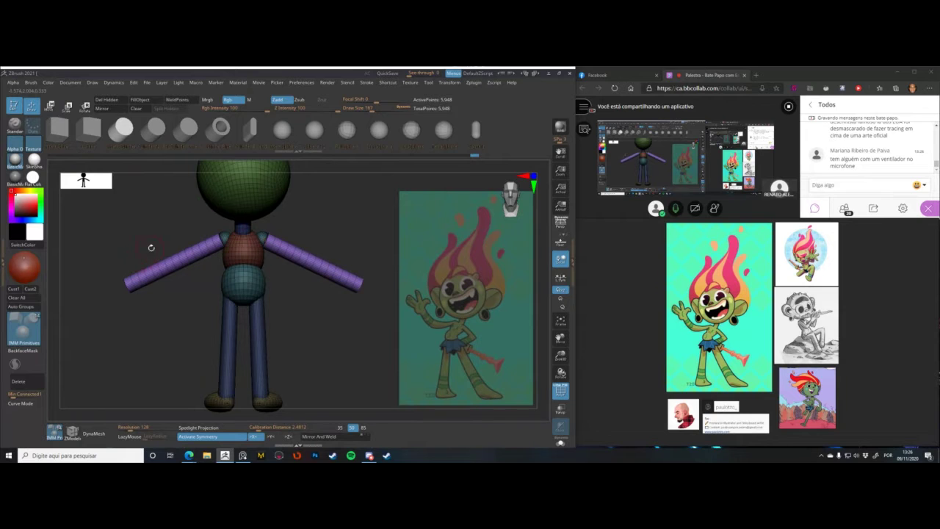
- Reposition the arm cylinders closer to the shoulders, shorten them slightly, and check their alignment from the side
key("r")
left_click_drag(222, 240, 221, 241)
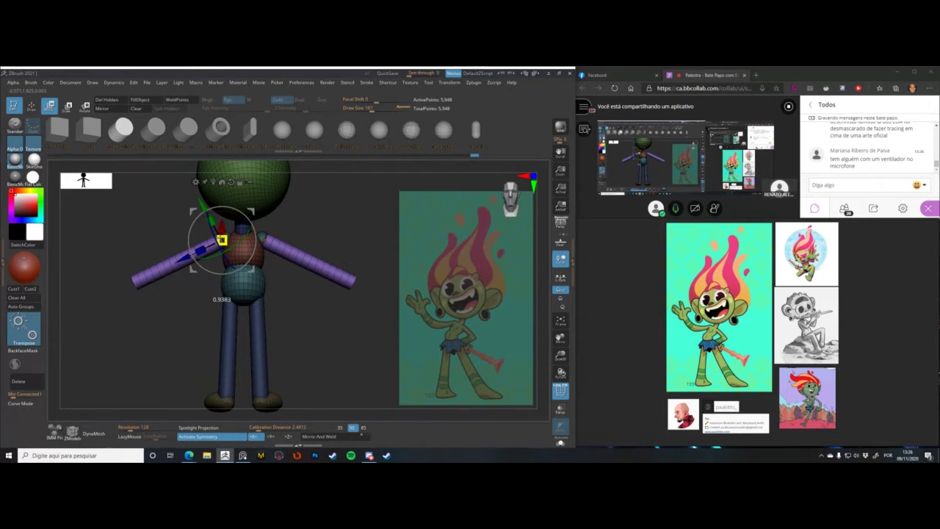
key("q")
key("w")
left_click_drag(193, 270, 195, 270)
left_click_drag(160, 225, 192, 235)
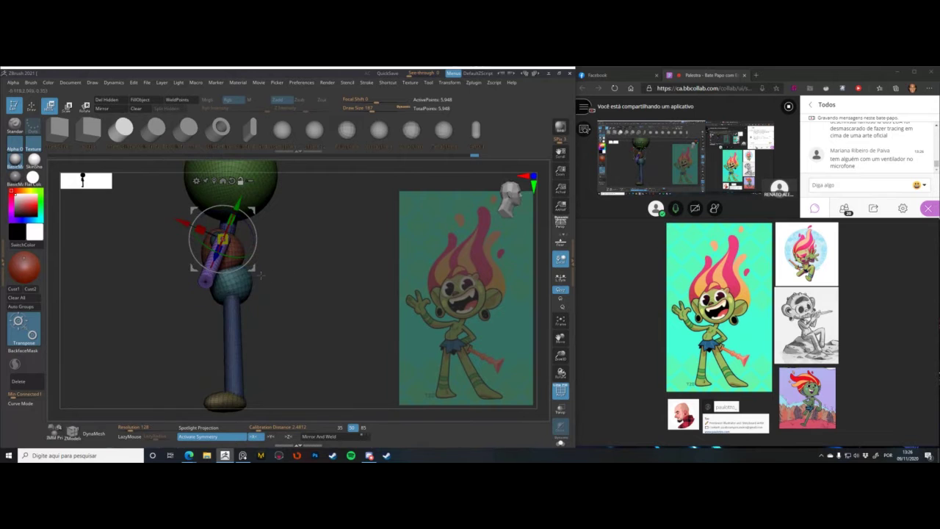
left_click_drag(261, 275, 242, 269)
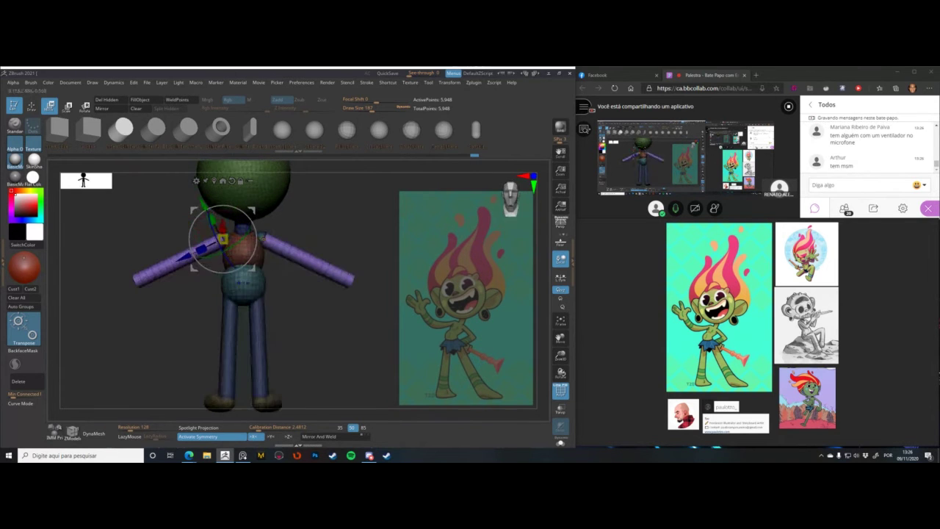
- Round the outer ends of both arms by smoothing them
key("q")
key("space")
key("space")
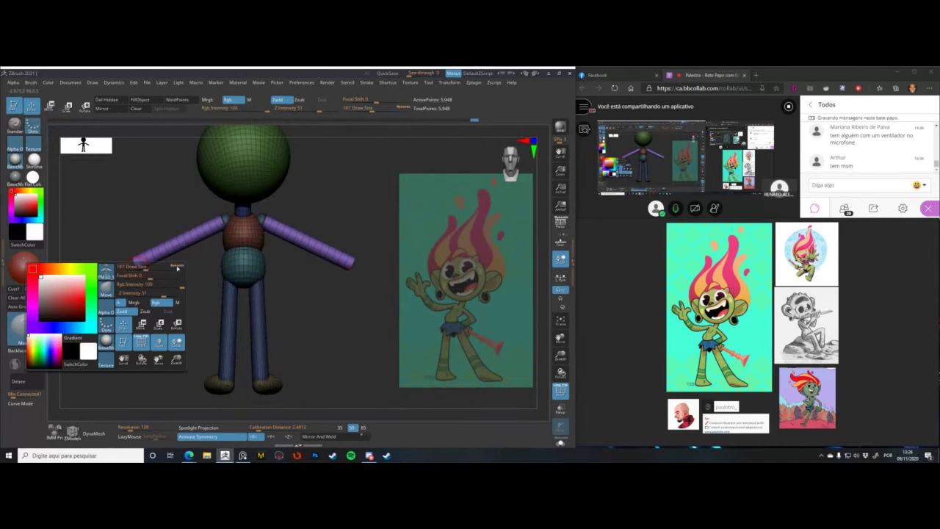
mouse_move(177, 268)
left_mouse_down()
mouse_move(150, 271)
mouse_move(146, 260)
left_mouse_up()
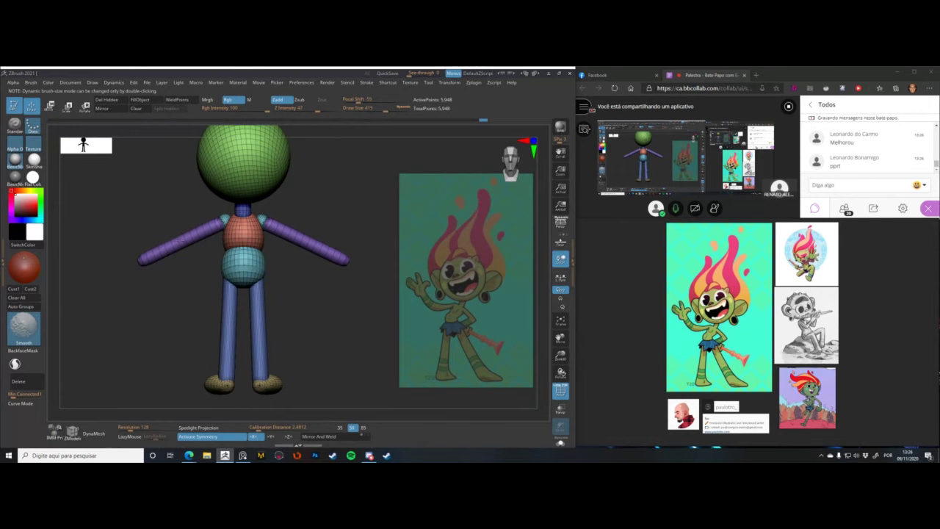
- Isolate the arms, split them from the body into their own subtool, and make that subtool active
left_click(164, 257, "ctrl+shift")
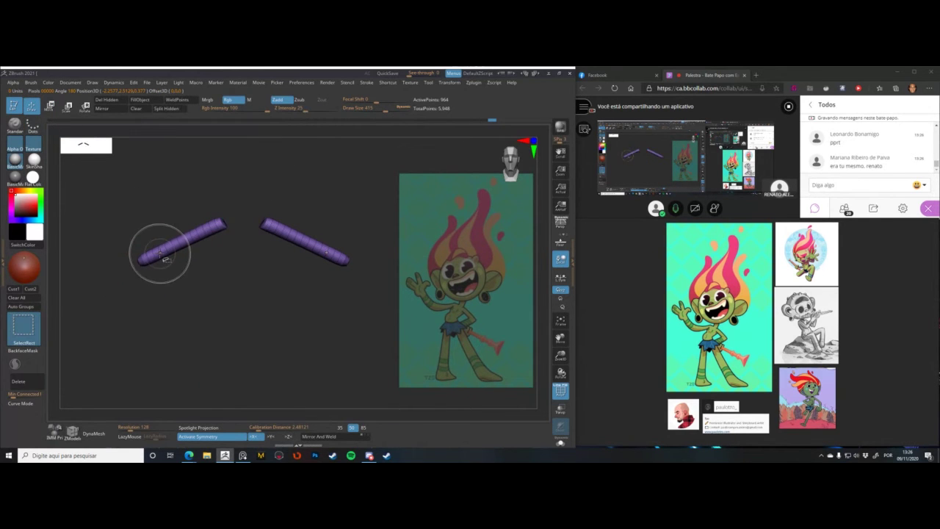
left_click(160, 255, "ctrl+shift")
left_click(160, 111)
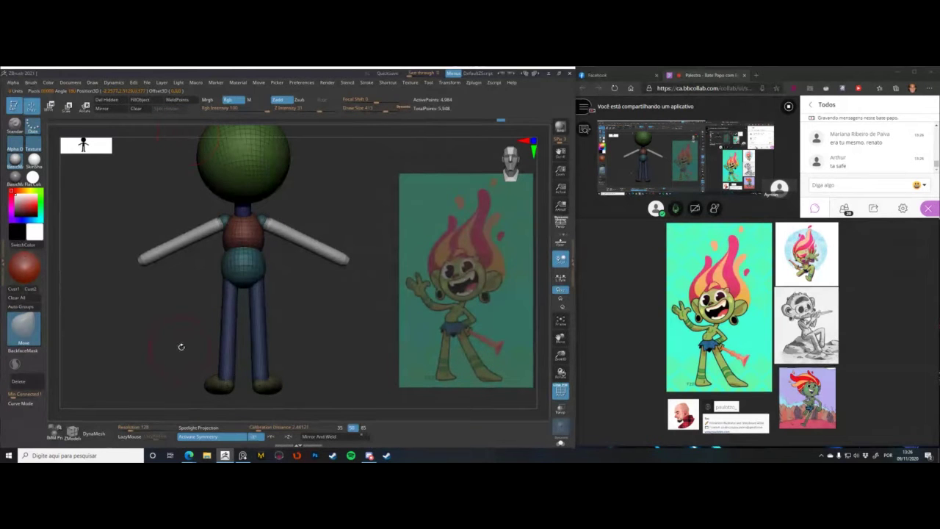
left_click(168, 251, "alt")
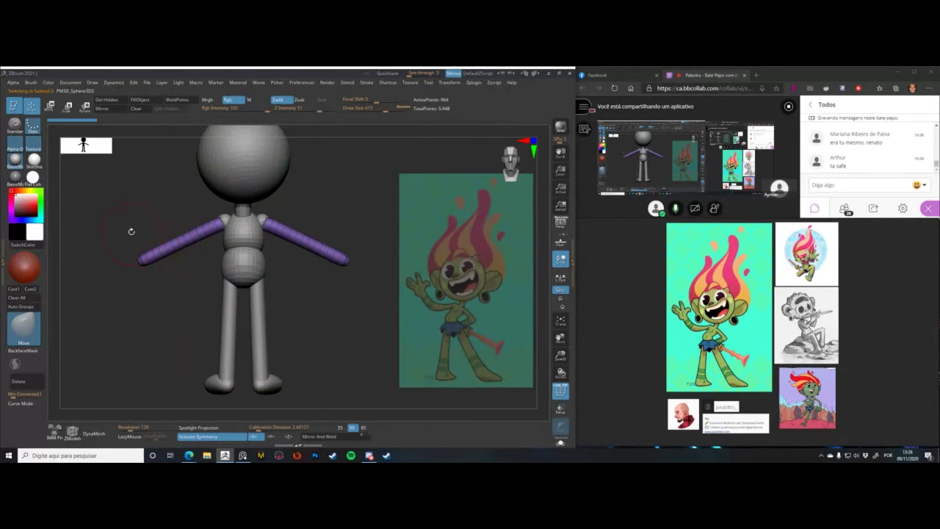
- Shape the arms' contour and forearm ends from the side with an enlarged Move brush
left_click_drag(131, 231, 208, 214, "shift")
mouse_move(282, 265)
left_mouse_down()
mouse_move(250, 240)
mouse_move(217, 234)
left_mouse_up()
key("space")
left_click(210, 223)
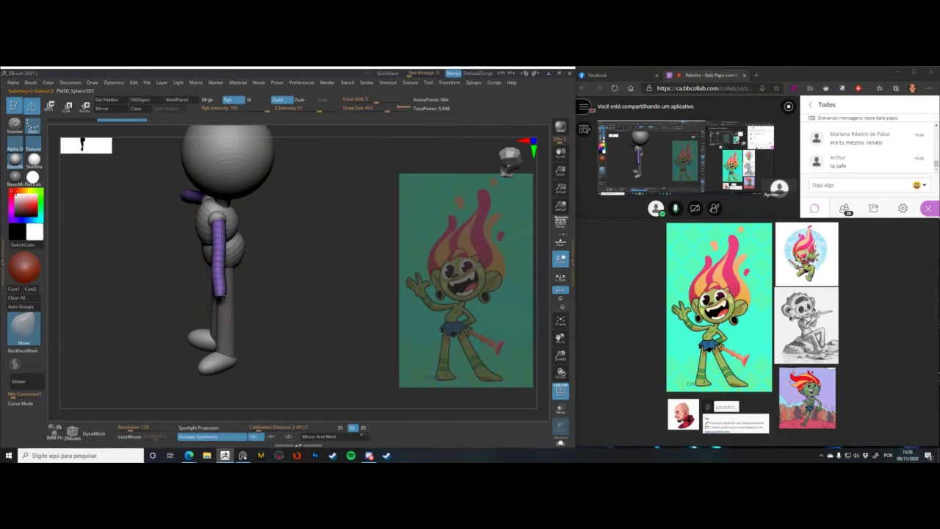
mouse_move(283, 298)
left_mouse_down()
mouse_move(215, 294)
mouse_move(185, 313)
mouse_move(200, 342)
left_mouse_up()
key("space")
left_click(213, 289)
mouse_move(225, 293)
left_mouse_down()
mouse_move(248, 295)
mouse_move(231, 284)
left_mouse_up()
left_click_drag(154, 196, 181, 193, "shift")
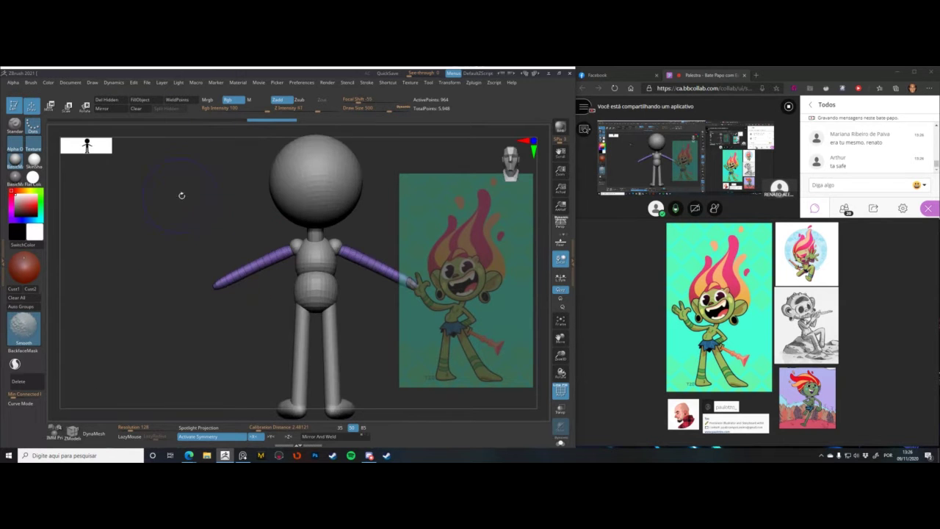
- Thicken both arms with the Inflate brush and smooth their surface
left_click_drag(225, 235, 187, 231, "alt")
key("b")
key("i")
key("n")
key("space")
left_click(210, 290)
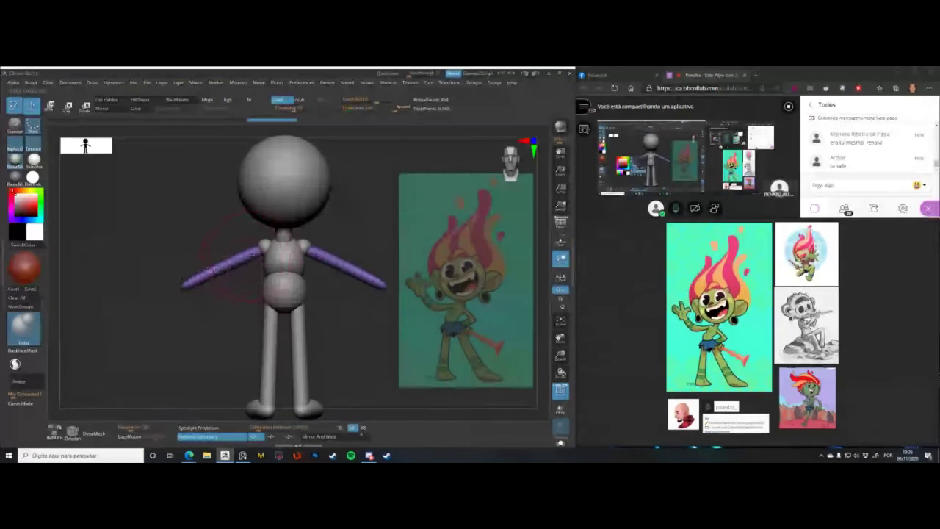
mouse_move(257, 251)
left_mouse_down()
mouse_move(192, 281)
mouse_move(169, 239)
left_mouse_up()
key("shift")
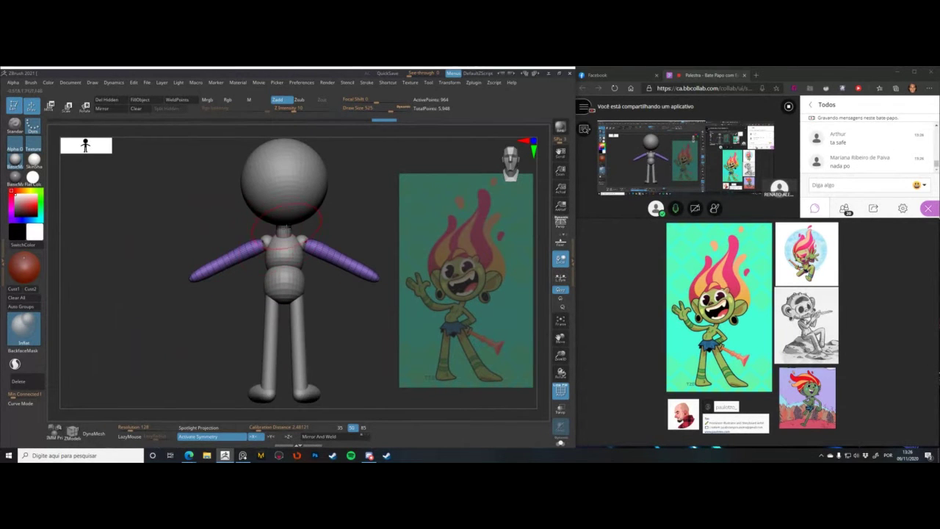
key("space")
left_click_drag(246, 223, 264, 241, "alt")
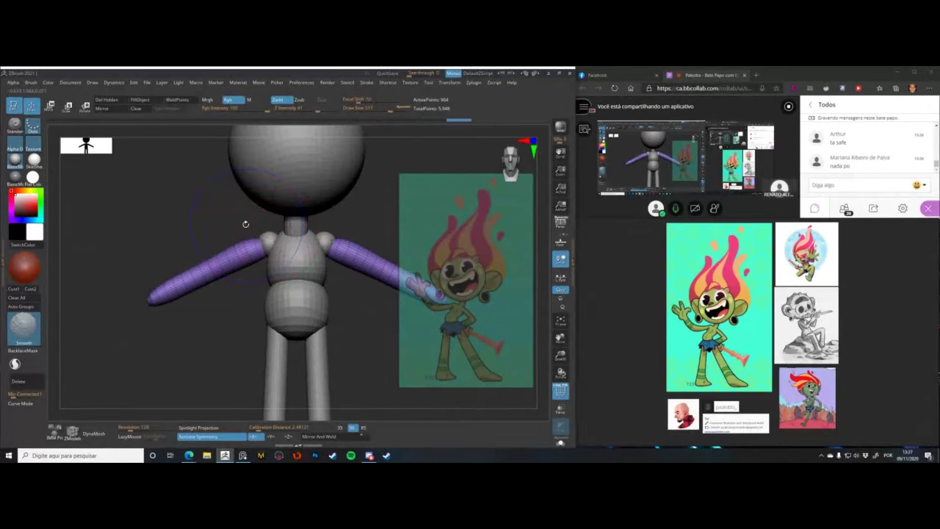
- On the body subtool, isolate the shoulder spheres with a mask, extend them outward to the arms with the Move brush, and reselect the arms
left_click(266, 237, "alt")
key("space")
left_click_drag(254, 239, 231, 233)
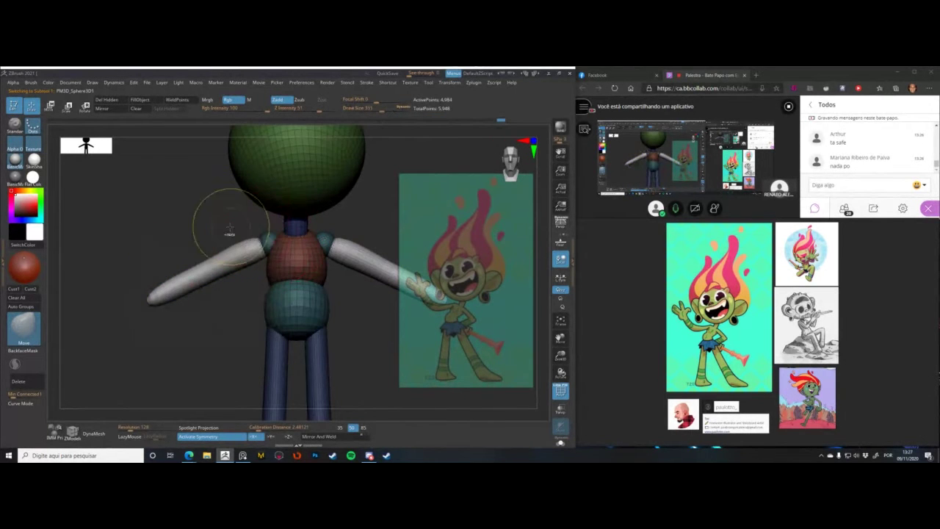
key("w")
left_click(265, 239, "ctrl")
key("q")
key("q")
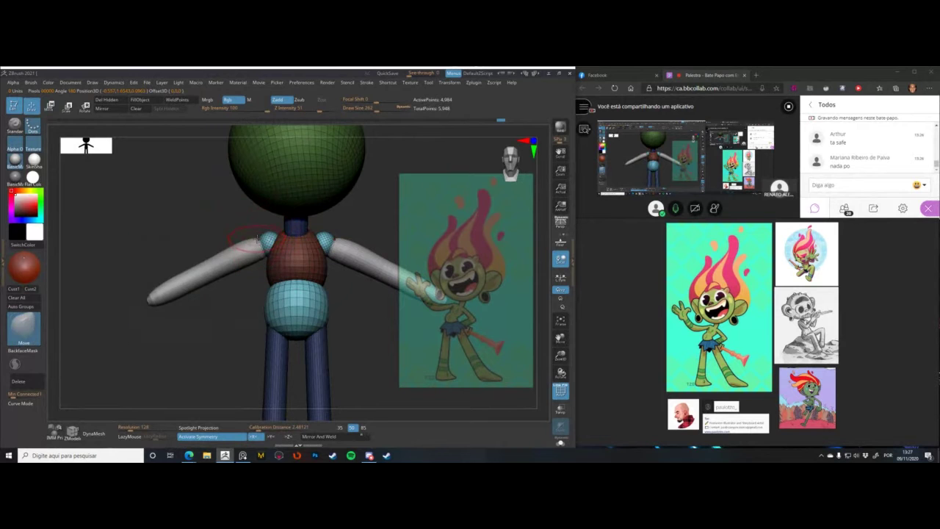
key("space")
left_click_drag(267, 233, 278, 235)
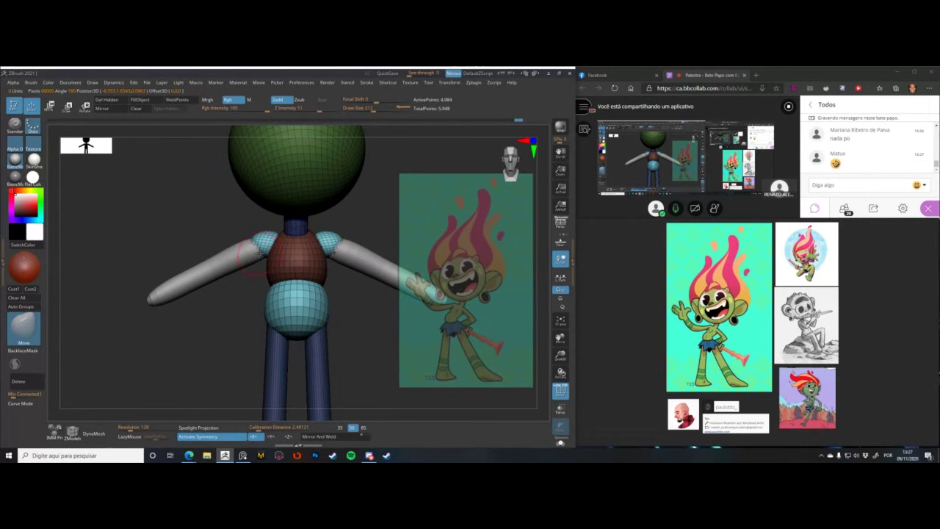
key("ctrl")
left_click(249, 257, "alt")
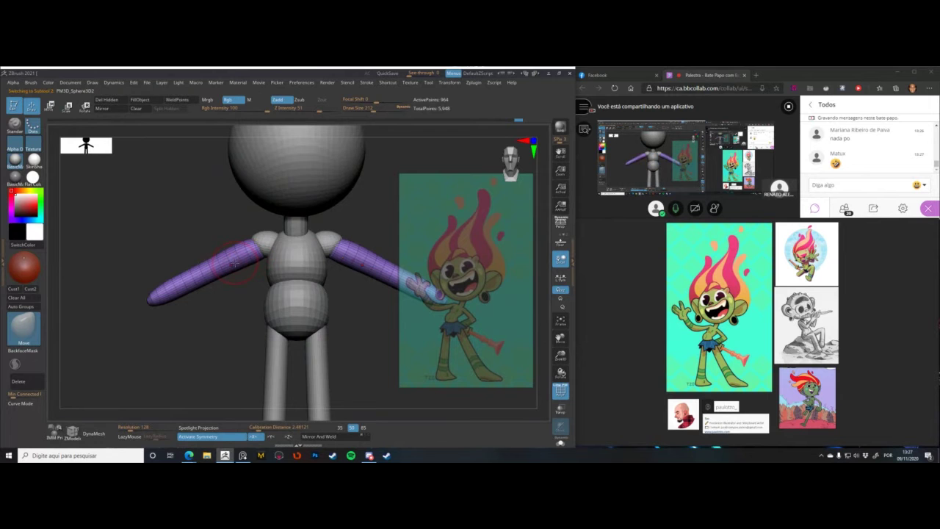
key("w")
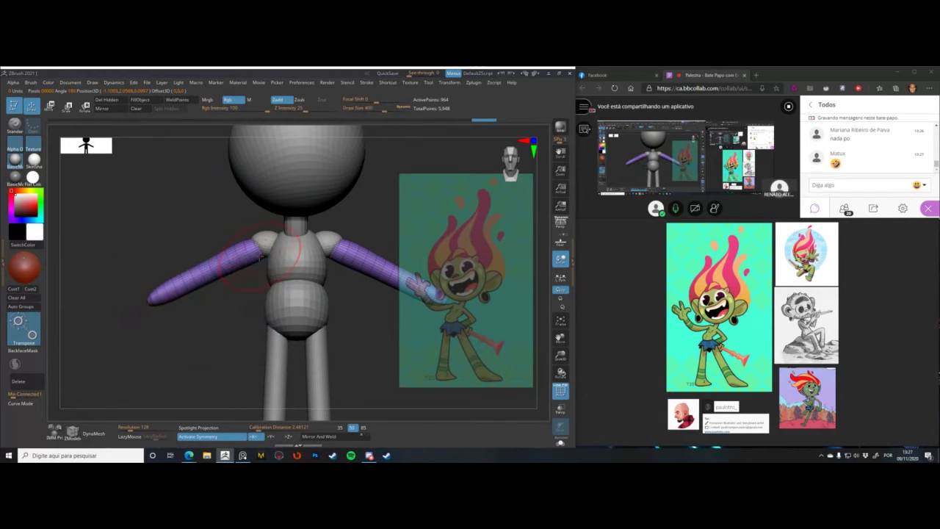
left_click_drag(260, 257, 260, 240)
key("w")
key("q")
key("ctrl+z")
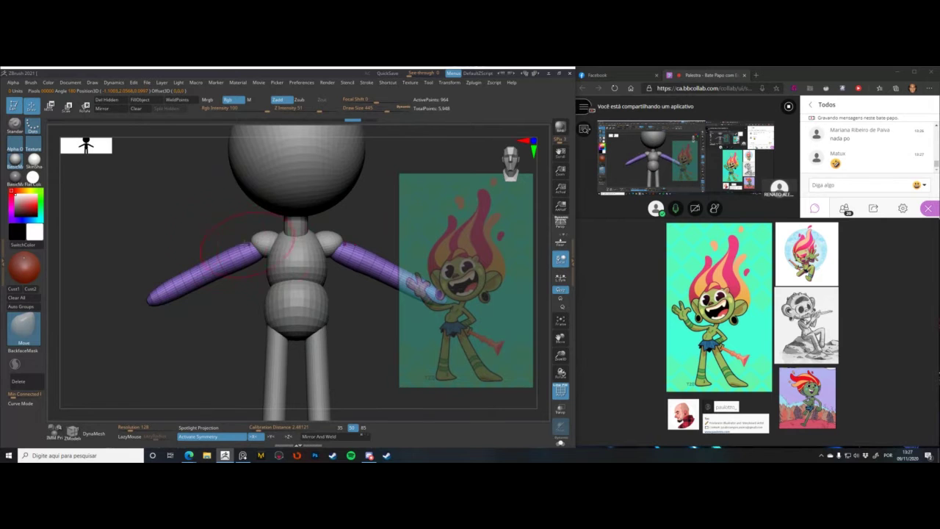
- Select the Inflate brush with an enlarged draw size, and overlay the figure on the goblin reference to compare their proportions
key("shift")
key("b")
key("i")
key("n")
key("space")
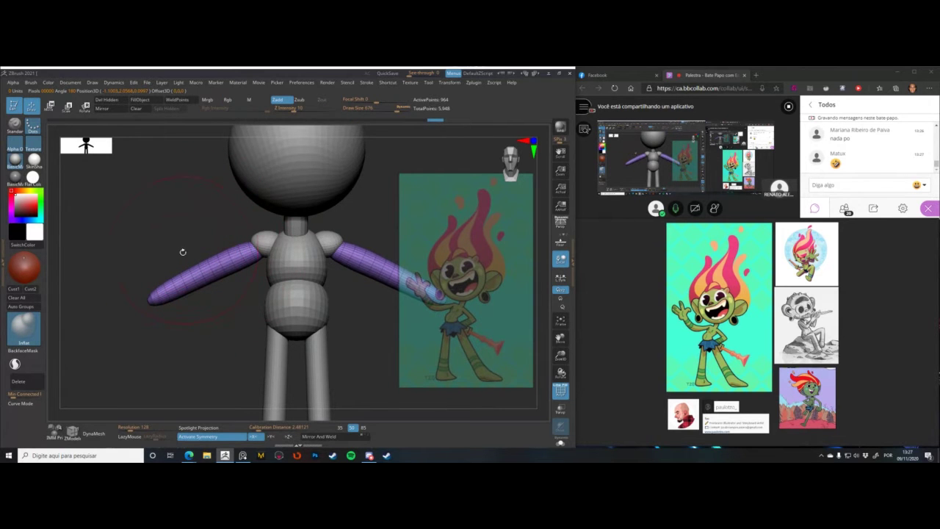
left_click_drag(152, 251, 174, 247, "alt")
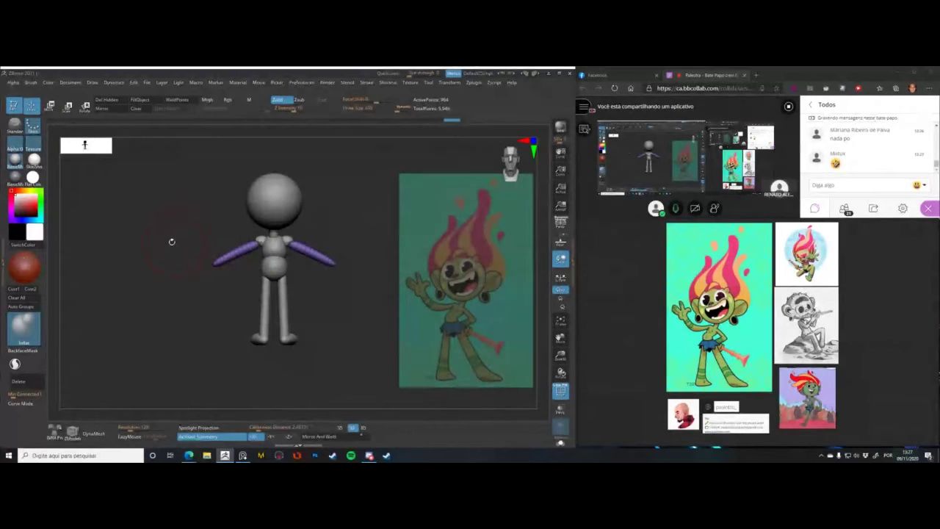
right_click_drag(157, 252, 167, 257)
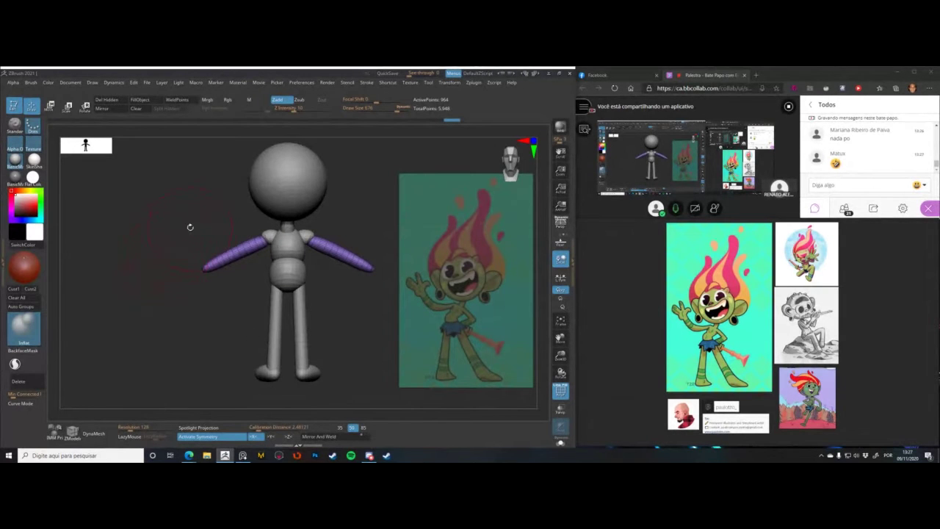
mouse_move(103, 252)
left_mouse_down("alt")
mouse_move(114, 267)
mouse_move(214, 262)
mouse_move(180, 237)
mouse_move(333, 279)
mouse_move(316, 278)
left_mouse_up("alt")
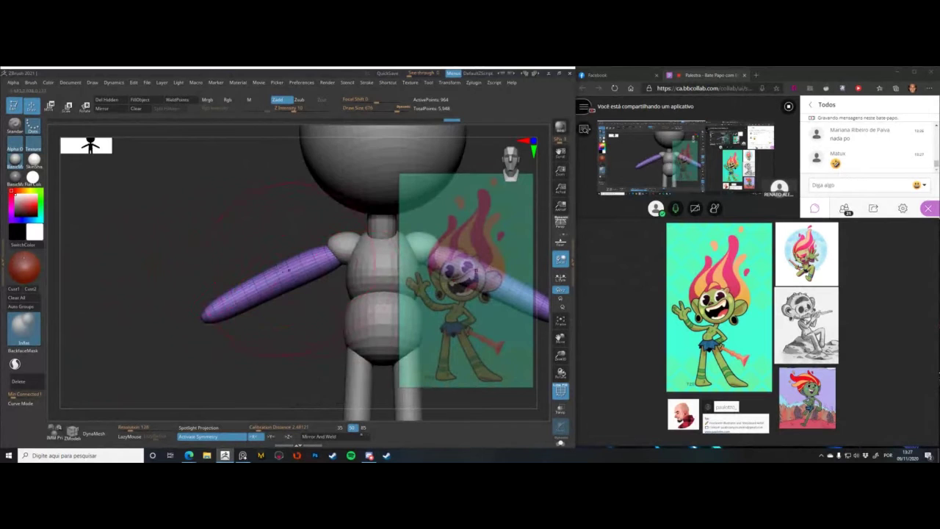
right_click_drag(284, 267, 213, 268)
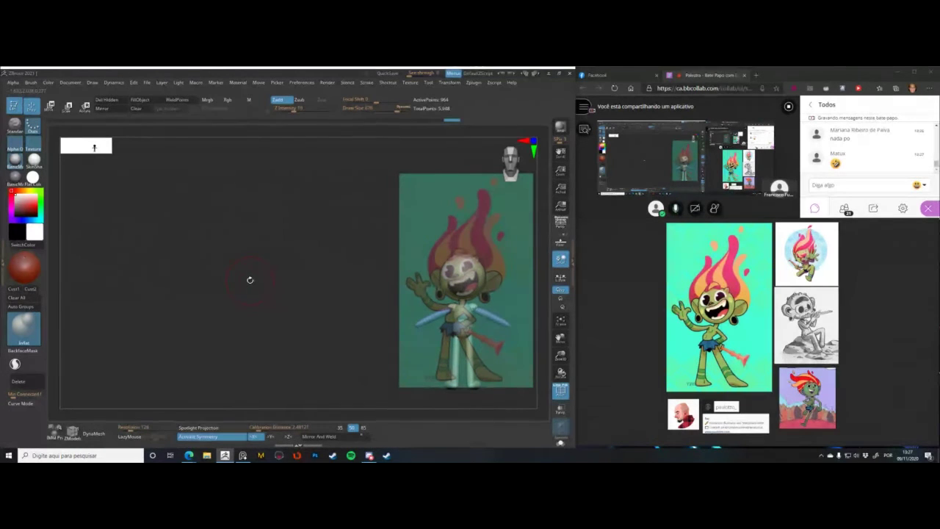
right_click_drag(240, 264, 90, 243, "alt")
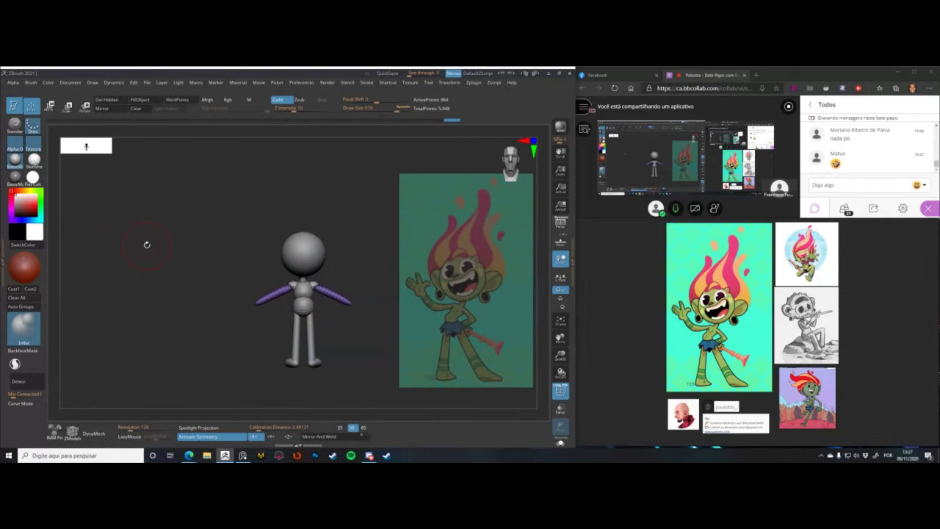
right_click_drag(174, 287, 183, 292, "ctrl")
right_click_drag(182, 292, 142, 271, "alt")
- On the body subtool, hide the pelvis, shoulder and leg polygroups, mask the remaining head part, and show the full body again
left_click(265, 285, "alt")
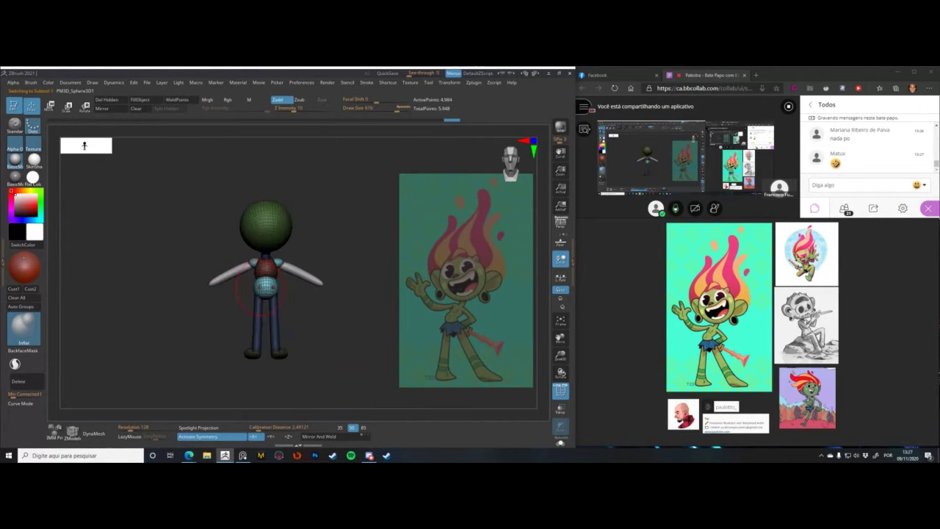
key("w")
key("q")
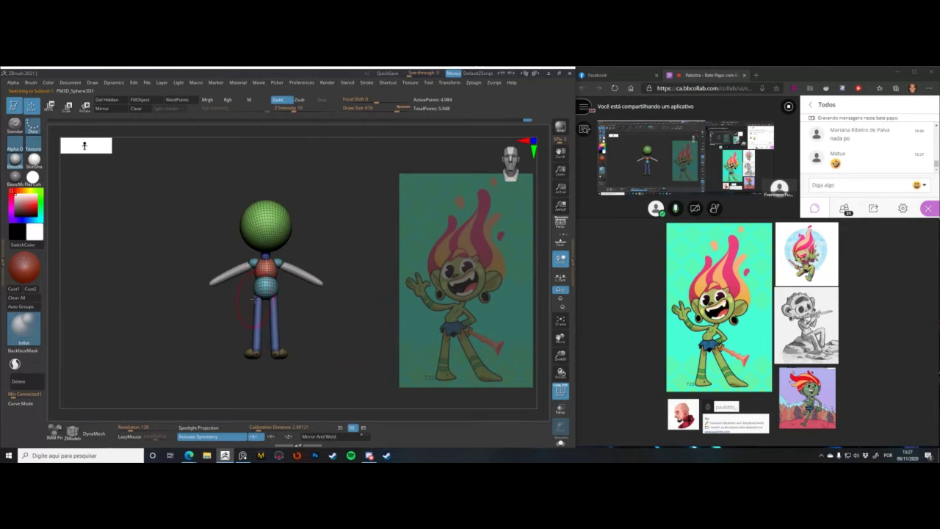
key("space")
left_click(261, 293, "ctrl+shift")
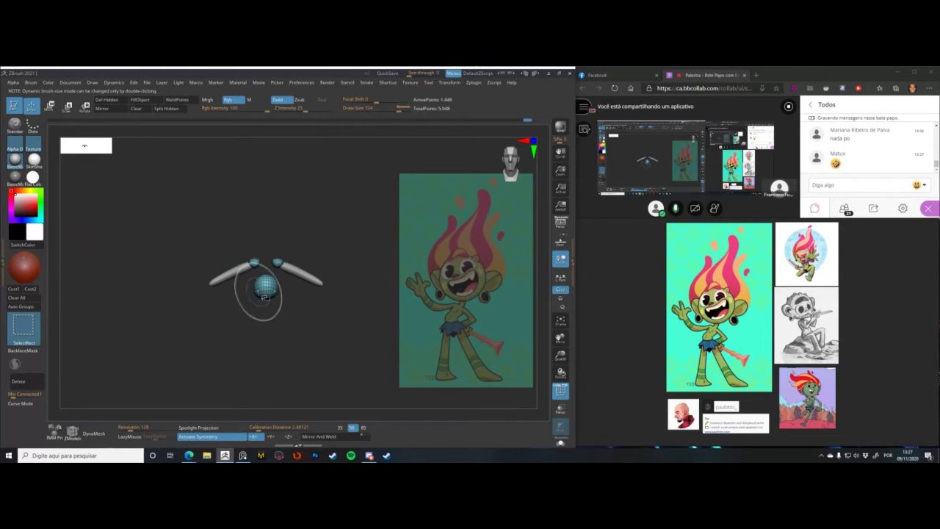
left_click(260, 292, "ctrl+shift")
left_click(254, 342, "ctrl+alt+shift")
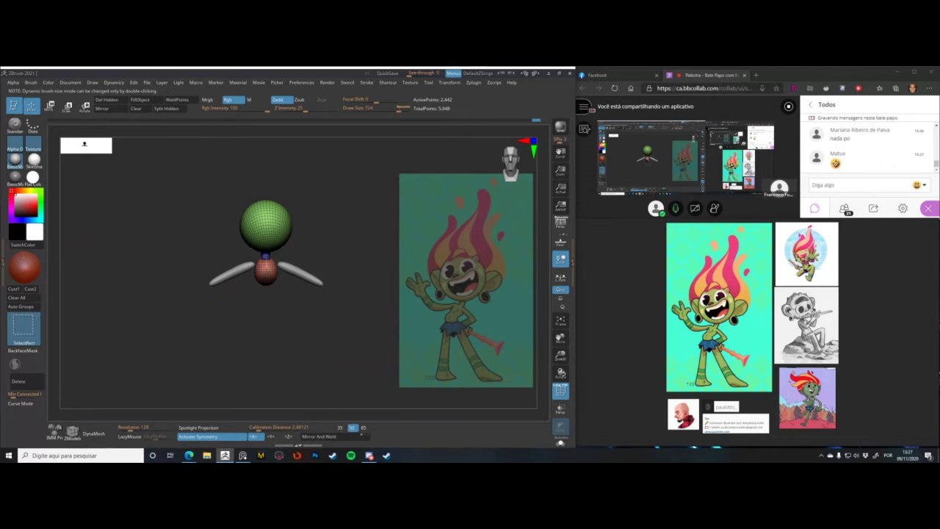
left_click(266, 274, "ctrl+alt+shift")
left_click(224, 310, "ctrl")
left_click(221, 320, "ctrl+shift")
- Align the figure over the reference, scale the unmasked lower body to about 0.87 with the gizmo, and clear the mask
left_click_drag(181, 308, 363, 327, "alt")
left_click_drag(130, 322, 260, 325, "alt")
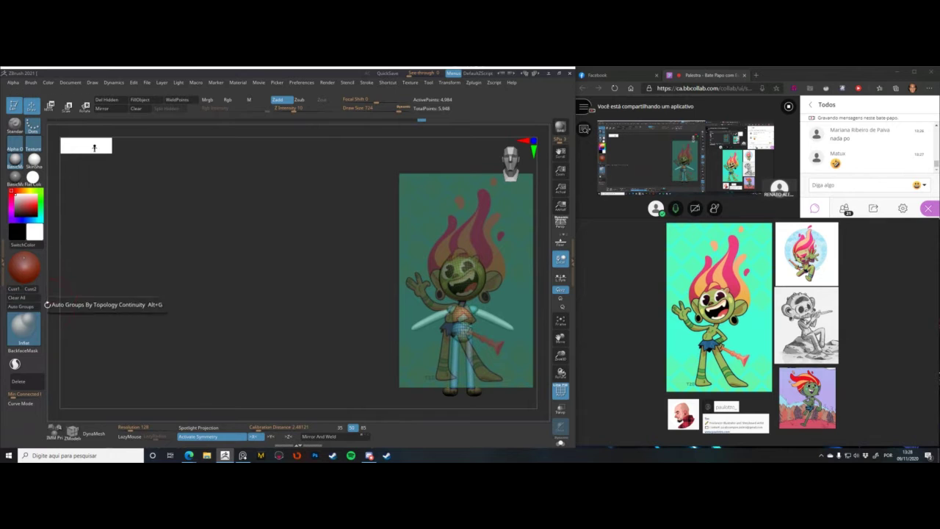
key("w")
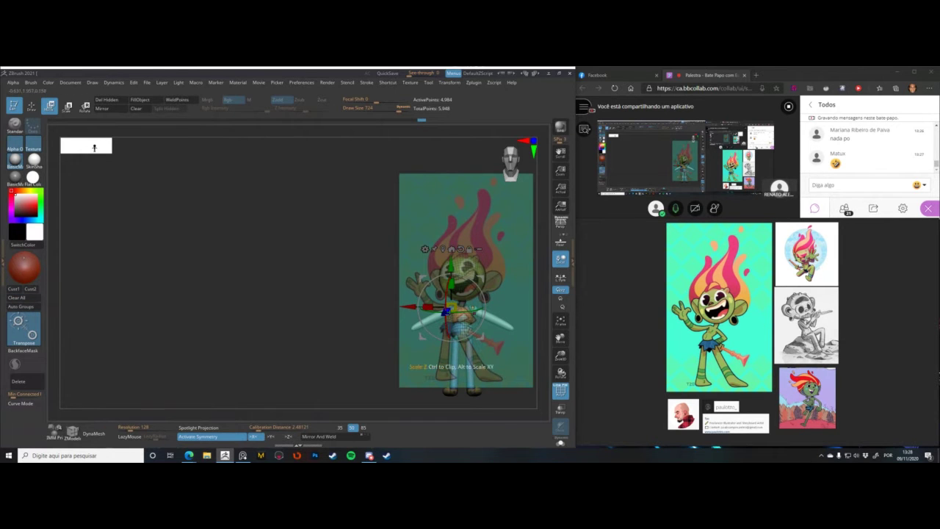
left_click_drag(451, 307, 457, 318)
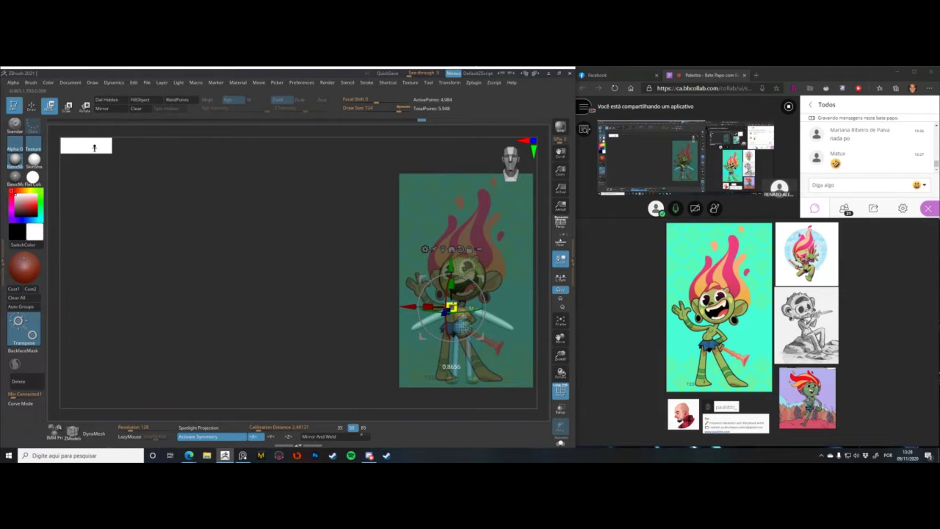
key("q")
mouse_move(289, 288)
left_mouse_down("ctrl")
mouse_move(119, 254)
mouse_move(142, 279)
mouse_move(172, 267)
left_mouse_up("ctrl")
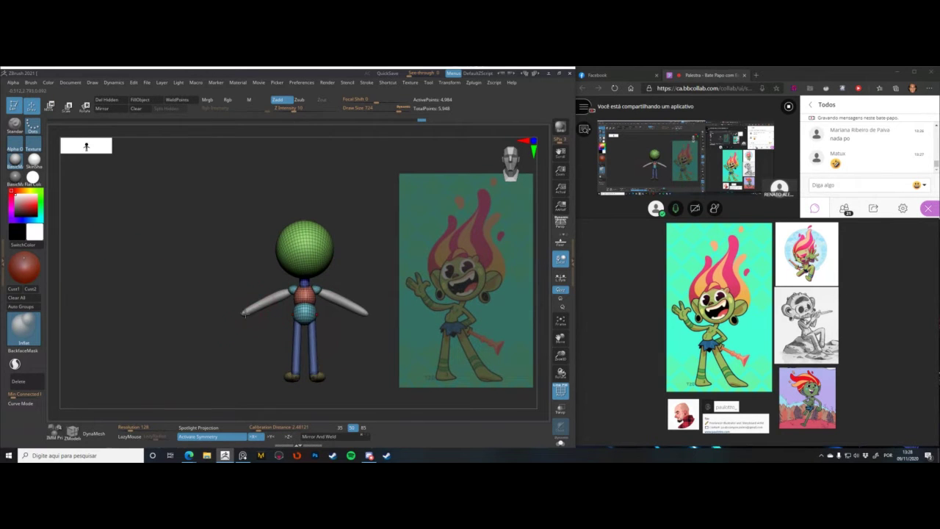
- Make the arms the active subtool and set up the Move brush with a draw size of about 517
left_click(245, 313, "alt")
mouse_move(192, 325)
left_mouse_down("alt")
mouse_move(155, 304)
mouse_move(188, 302)
mouse_move(236, 279)
left_mouse_up("alt")
key("b")
key("m")
key("v")
key("space")
left_click(186, 302)
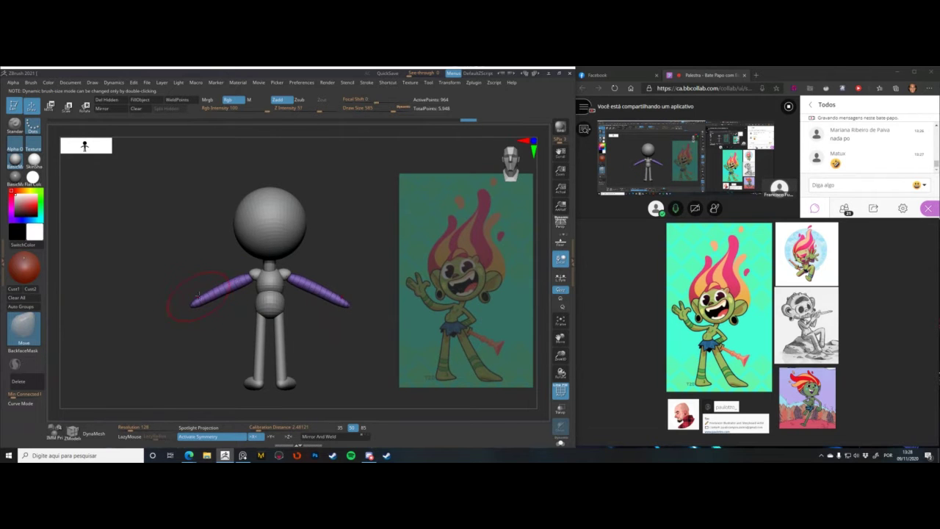
left_click_drag(207, 246, 237, 241)
right_click(231, 243)
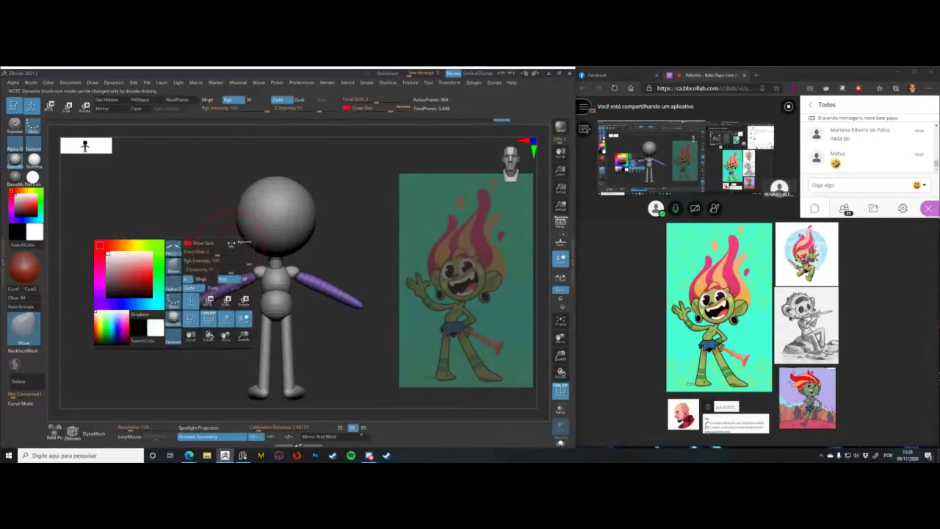
- On the body subtool, insert primitive spheres symmetrically at both sides of the head as ears
left_click_drag(153, 247, 149, 267, "alt")
left_click(264, 219, "alt")
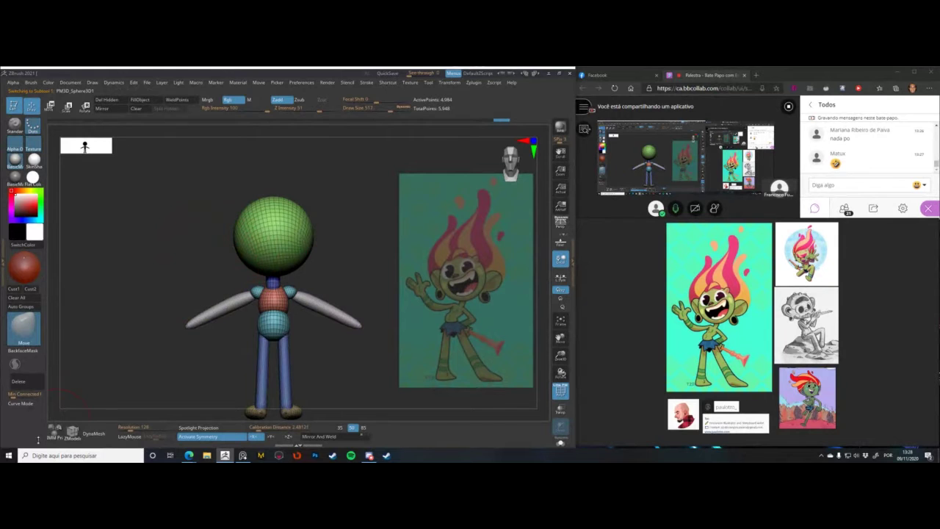
left_click(54, 432)
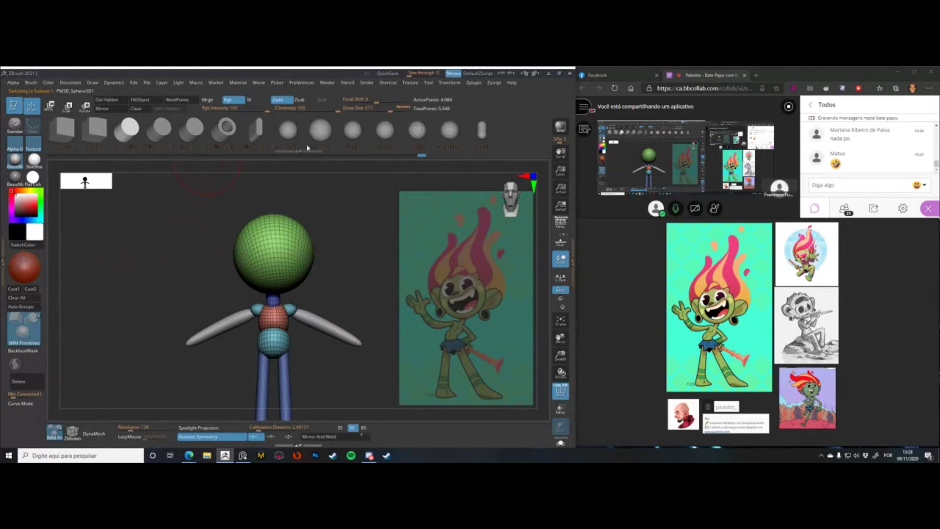
left_click(320, 132)
mouse_move(178, 231)
left_mouse_down()
mouse_move(241, 230)
mouse_move(250, 254)
mouse_move(231, 256)
left_mouse_up()
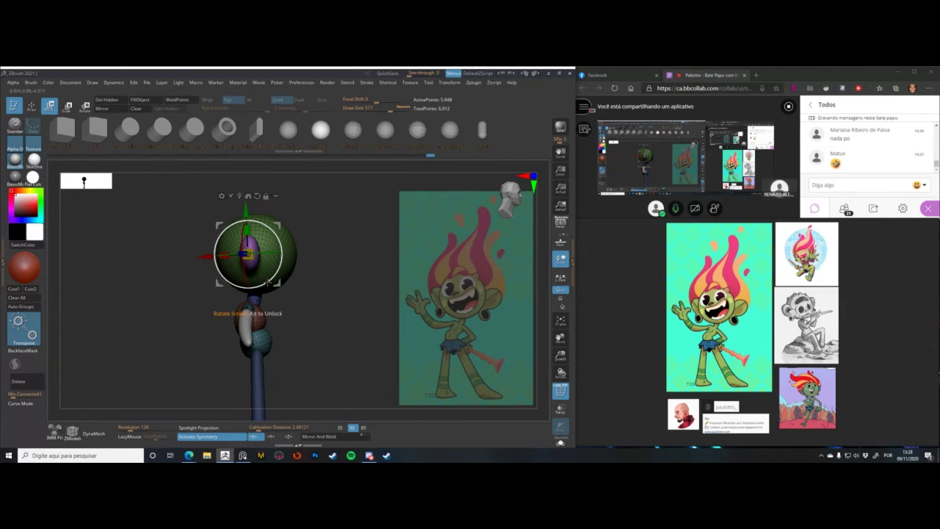
- Tilt the ears slightly in side view and adjust their outline with the Move brush
left_click_drag(266, 282, 259, 285)
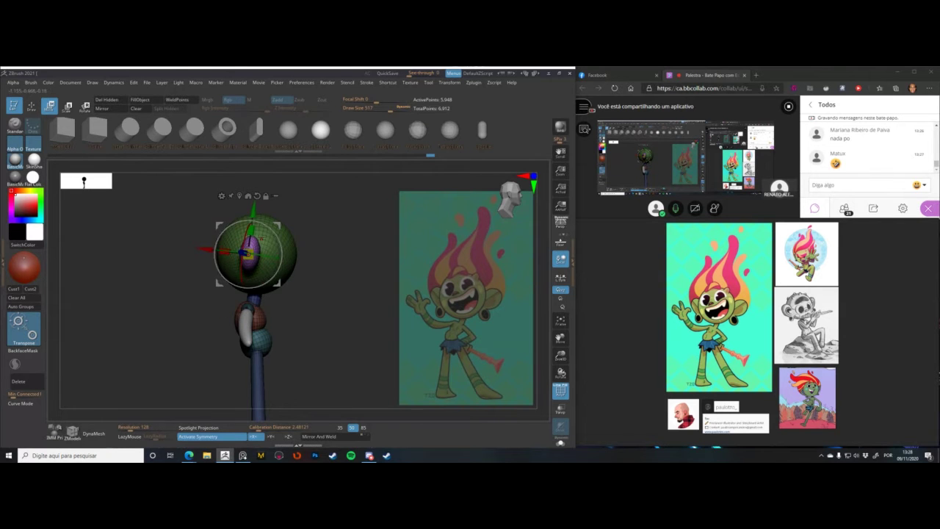
key("q")
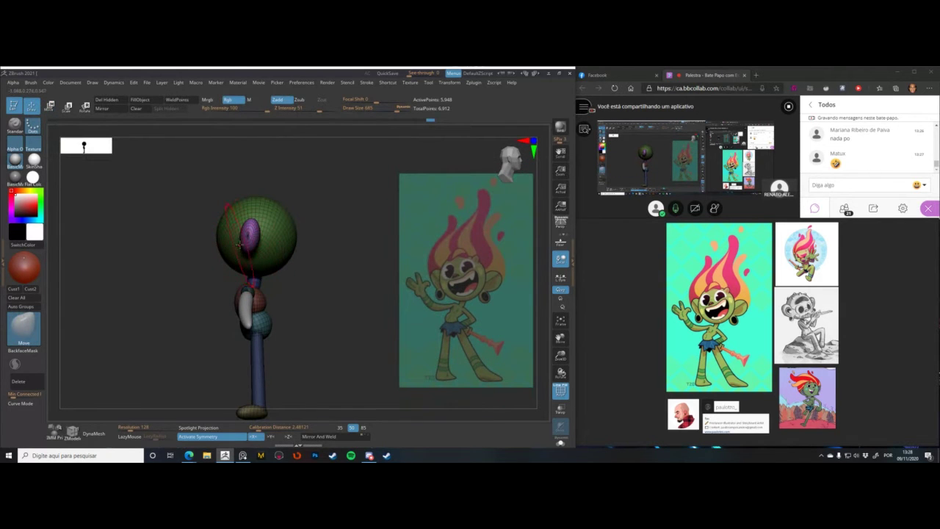
left_click_drag(236, 253, 232, 240)
left_click_drag(111, 208, 149, 206, "shift")
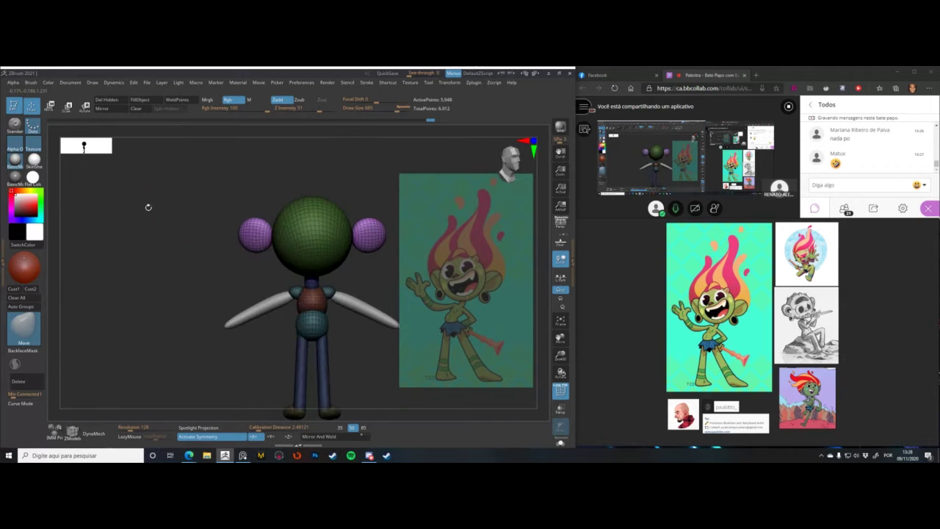
- Move the ears inward against the head in front view, and adjust the Move brush size
key("w")
left_click_drag(243, 265, 253, 267)
key("q")
key("space")
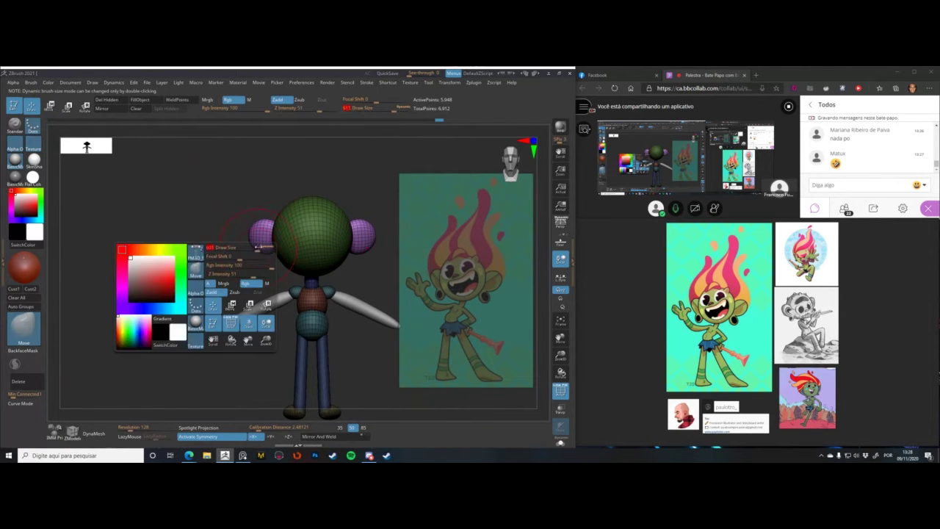
key("space")
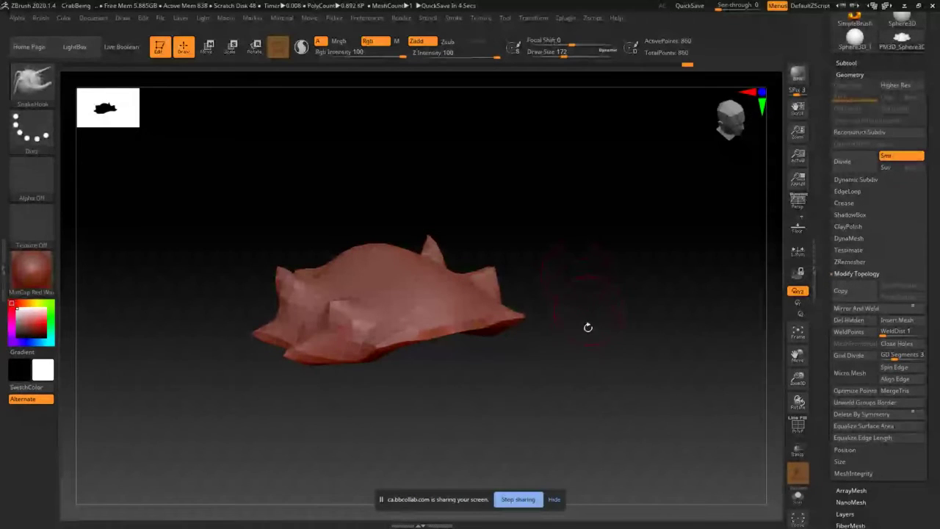
- Examine the low-poly crab shell model from the front, side and back
left_click_drag(580, 339, 558, 393)
left_click_drag(408, 373, 594, 352)
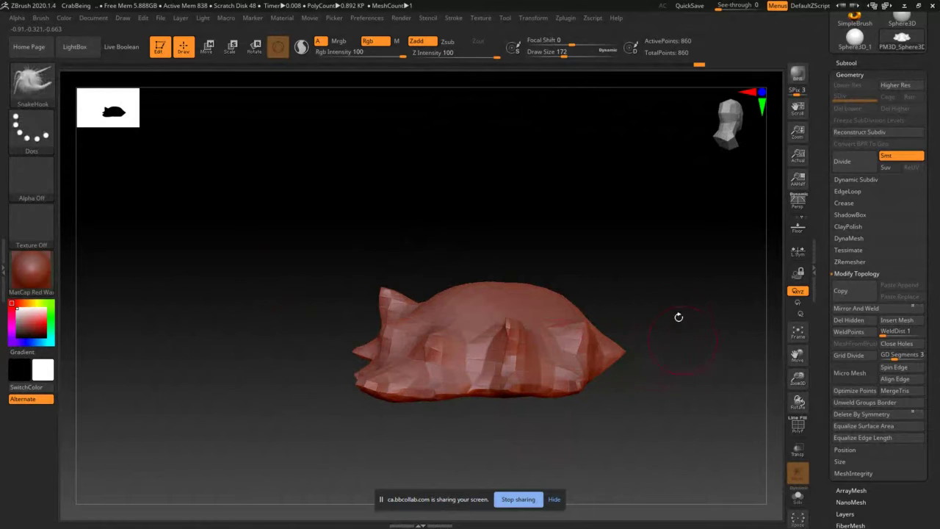
left_click_drag(678, 317, 663, 223)
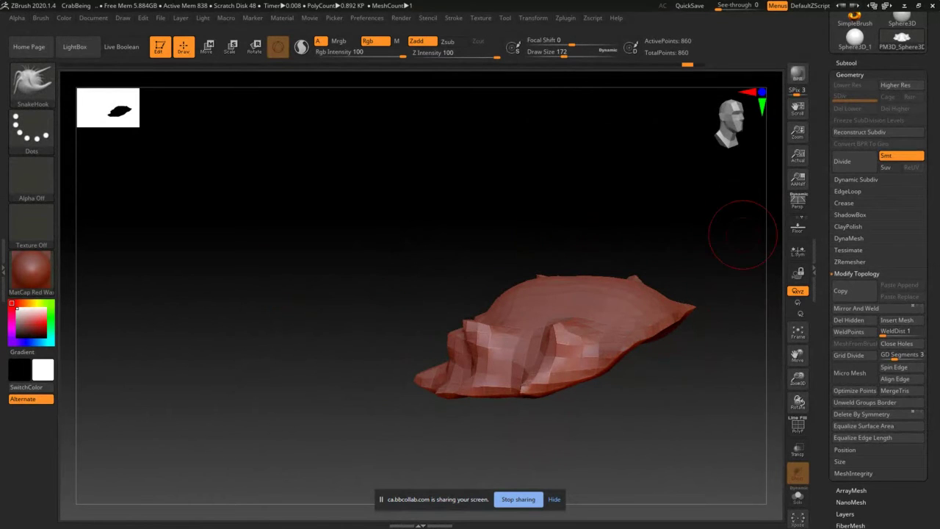
- Bring up the crab reference board and arrange it beside the shell model in the viewport
right_click_drag(939, 265, 489, 257)
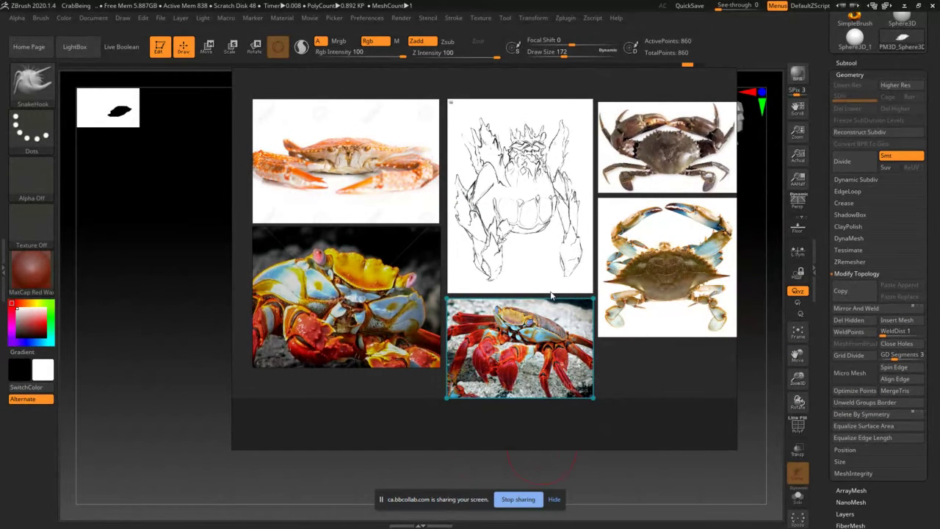
right_click_drag(512, 200, 417, 210)
middle_click_drag(430, 220, 406, 240)
right_click_drag(416, 208, 717, 190)
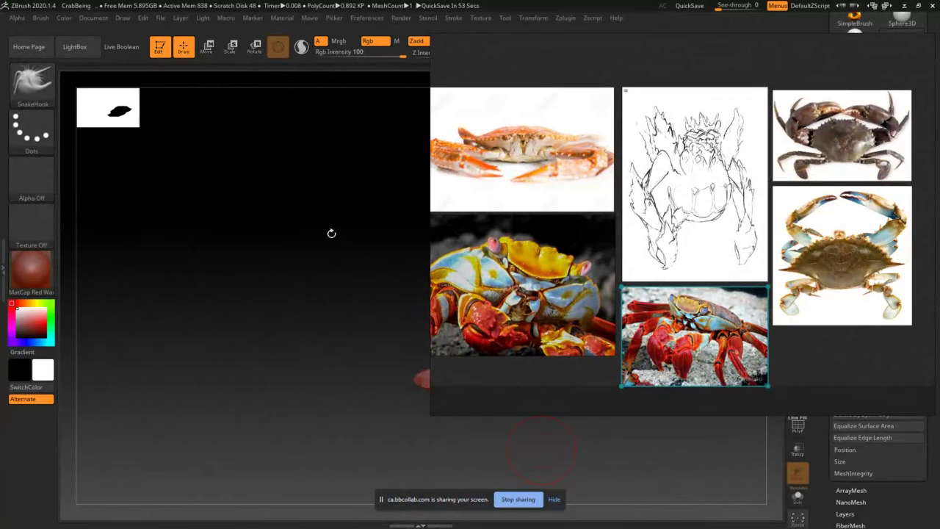
left_click_drag(331, 233, 399, 163)
right_click_drag(538, 238, 757, 279)
left_click_drag(756, 279, 587, 259)
right_click_drag(588, 257, 611, 254)
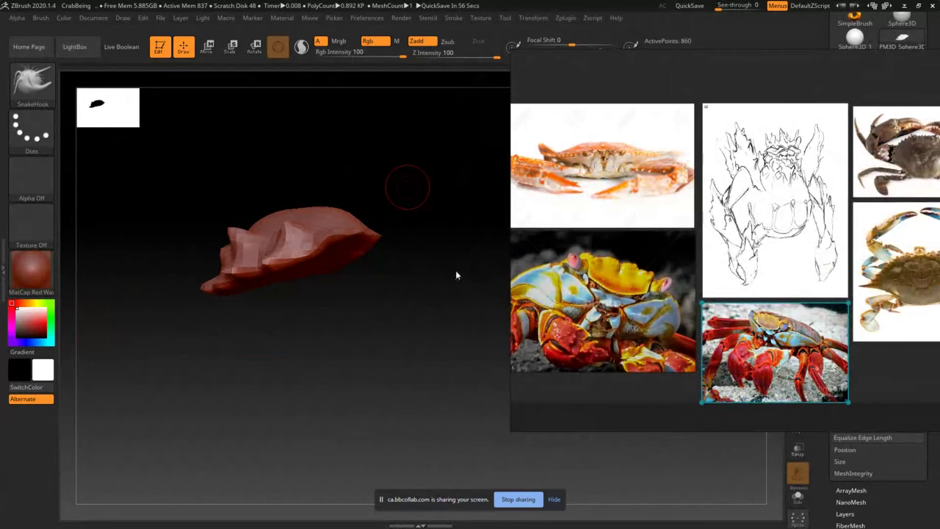
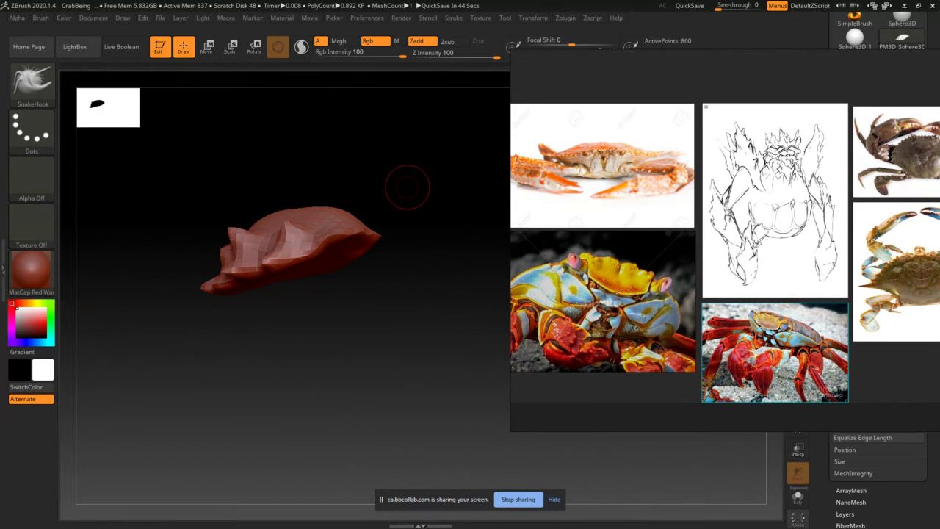
- Shift the reference board to examine all the crab photos together with the creature sketch
left_click_drag(719, 257, 605, 239)
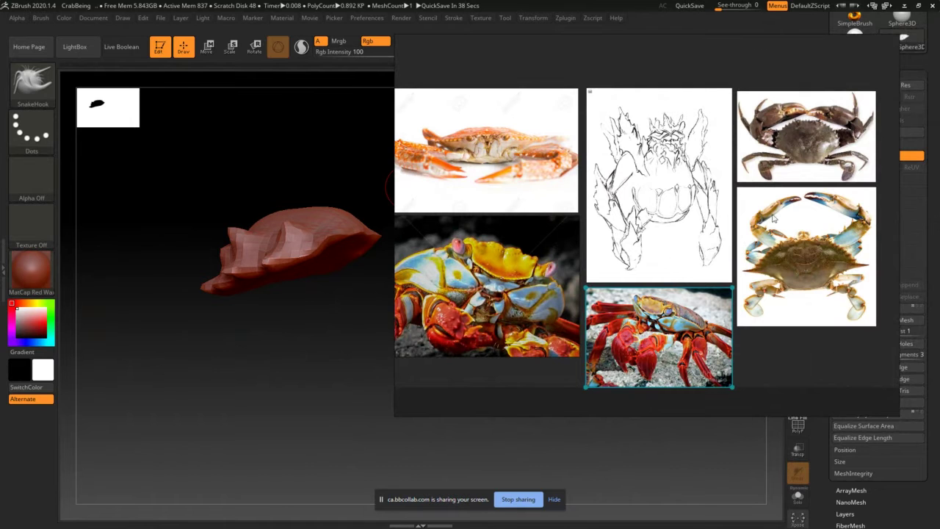
mouse_move(613, 181)
right_mouse_down()
mouse_move(625, 171)
mouse_move(611, 181)
right_mouse_up()
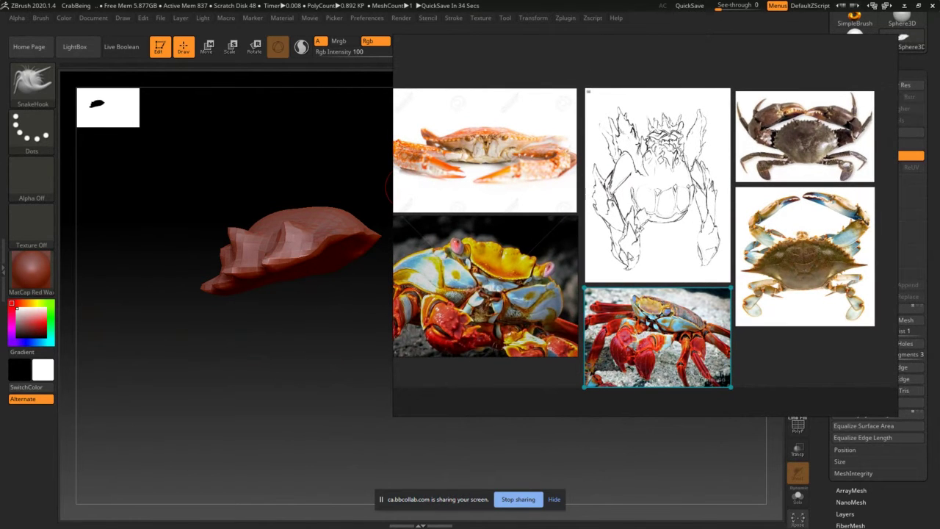
middle_click_drag(645, 244, 652, 249)
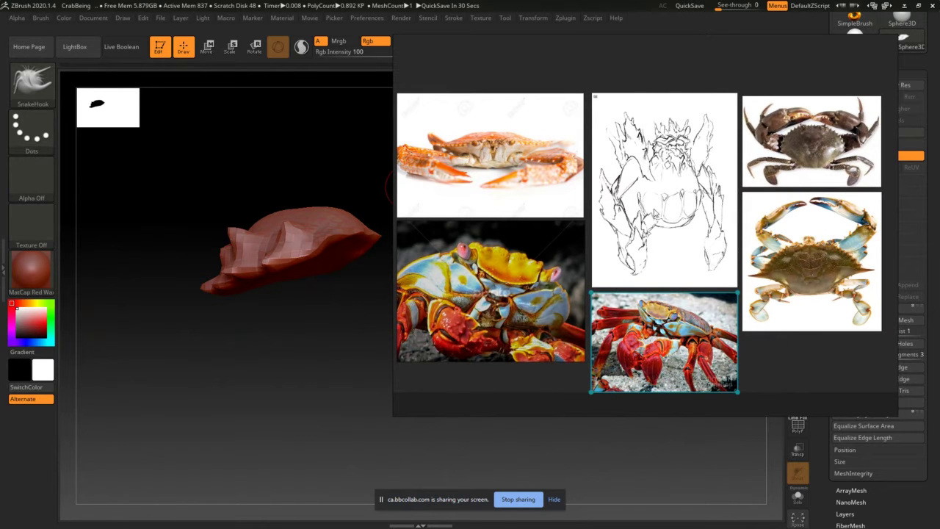
- Examine the orange crab's front view and the red crab photo up close on the reference board
left_click(589, 223)
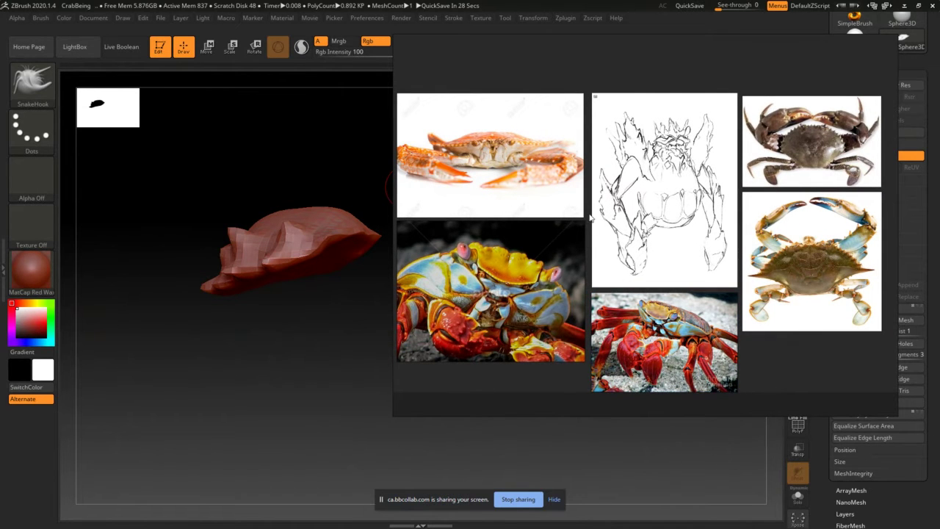
left_click(569, 185)
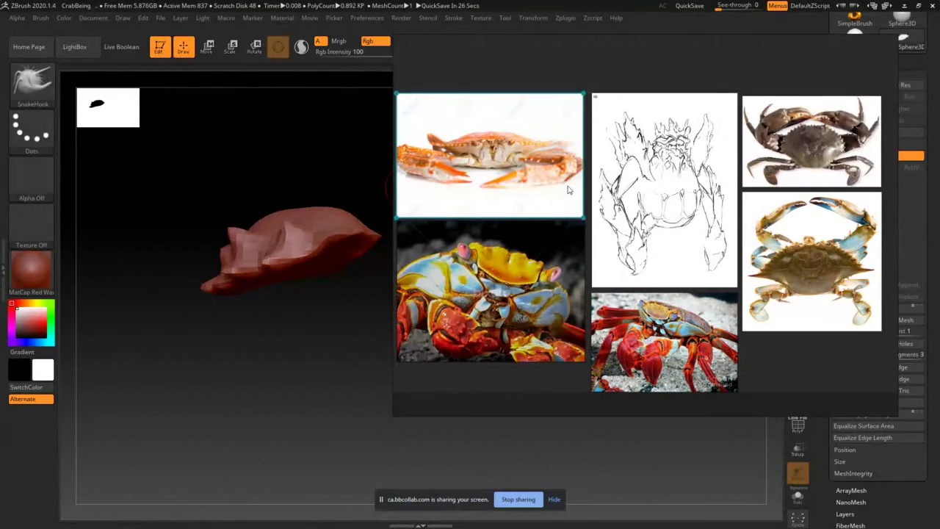
scroll(504, 152, "up", 5)
scroll(540, 182, "down", 4)
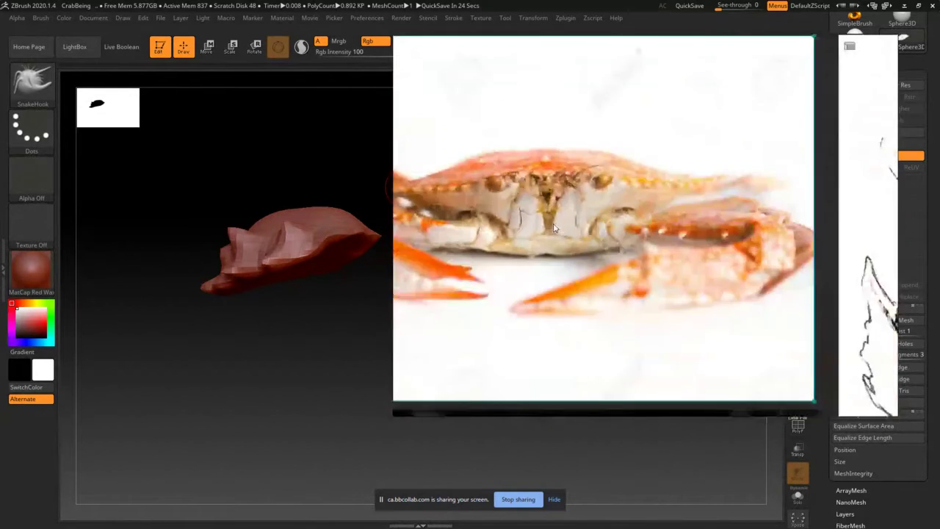
scroll(610, 269, "down", 3)
scroll(566, 286, "up", 8)
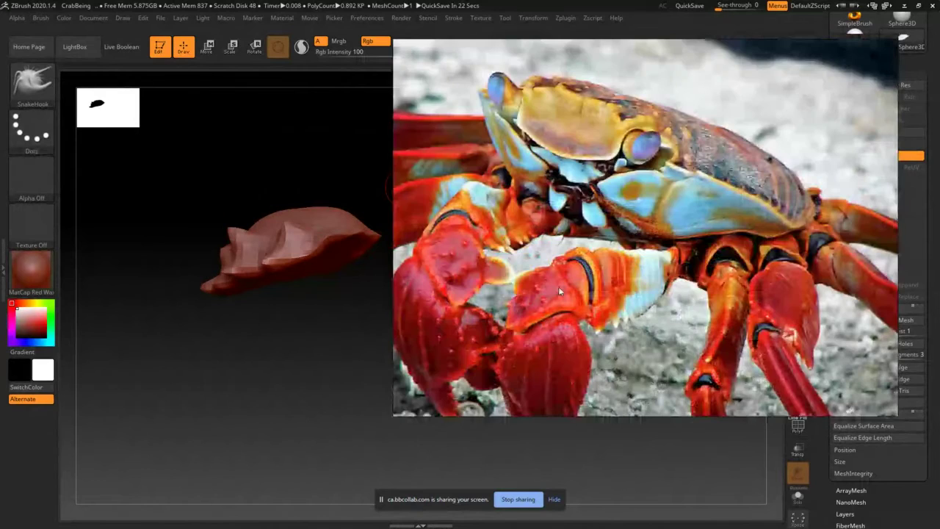
scroll(527, 251, "down", 4)
- Shift the reference board further over the viewport and examine the creature sketch's crown, face and raised claws
right_click_drag(542, 237, 474, 254)
middle_click_drag(479, 256, 680, 280)
mouse_move(395, 206)
middle_mouse_down()
mouse_move(530, 318)
mouse_move(602, 247)
mouse_move(317, 317)
middle_mouse_up()
scroll(602, 247, "up", 2)
middle_click_drag(772, 110, 478, 321)
scroll(601, 182, "down", 1)
scroll(601, 184, "up", 5)
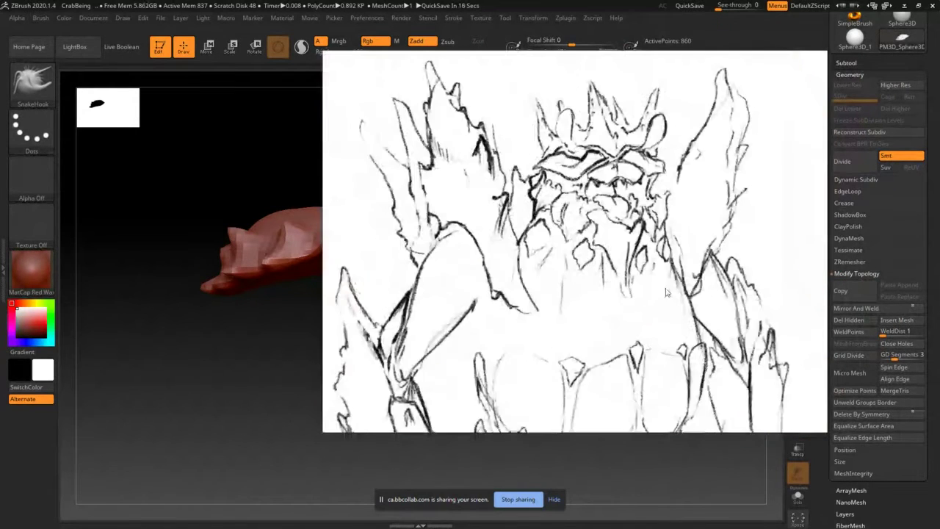
scroll(649, 266, "down", 3)
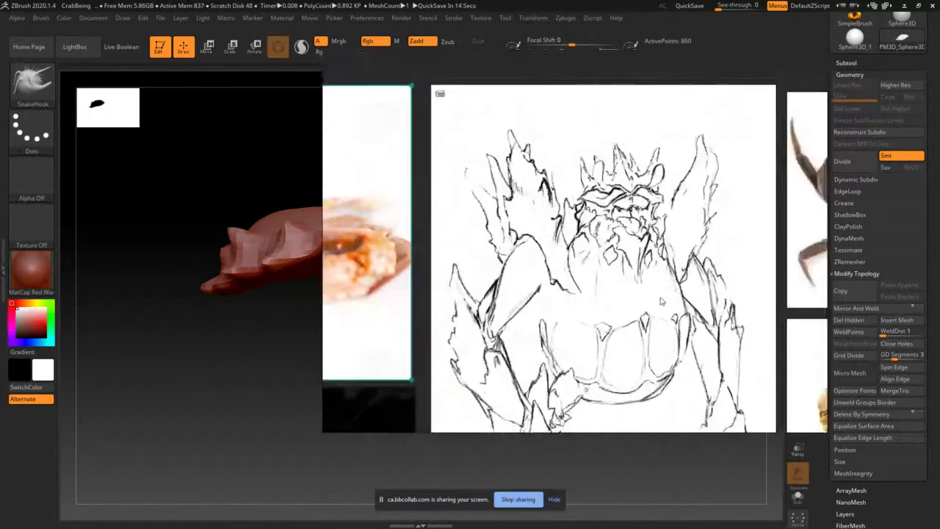
scroll(668, 340, "up", 3)
scroll(668, 341, "down", 3)
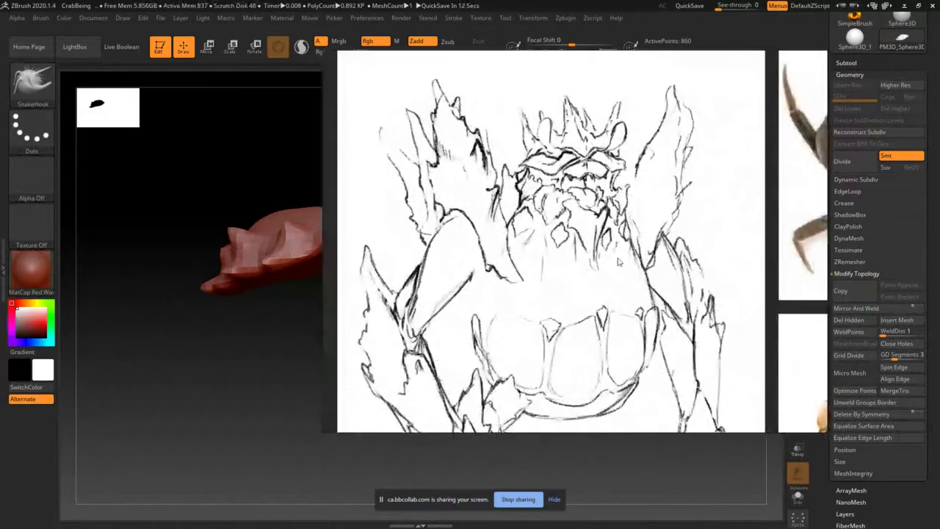
scroll(656, 283, "up", 3)
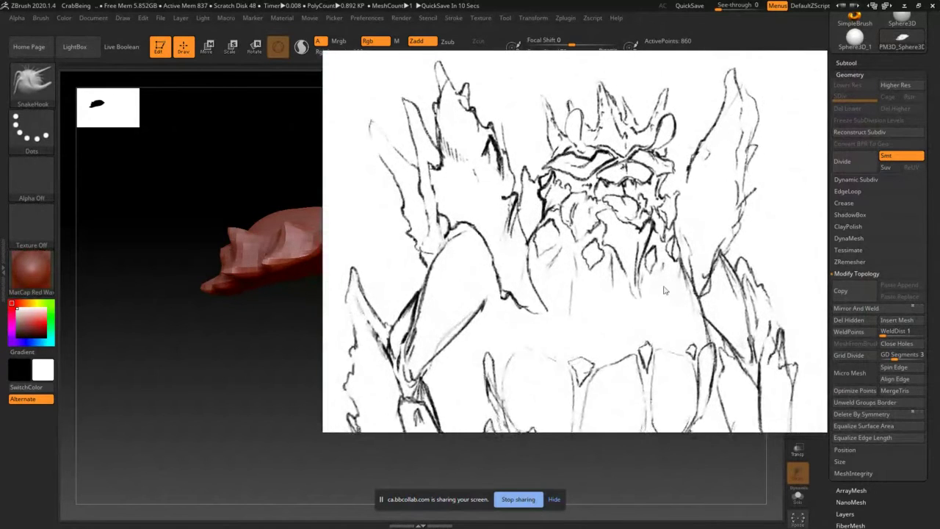
scroll(659, 278, "up", 2)
mouse_move(667, 293)
middle_mouse_down()
mouse_move(637, 102)
mouse_move(664, 227)
mouse_move(665, 349)
mouse_move(697, 299)
middle_mouse_up()
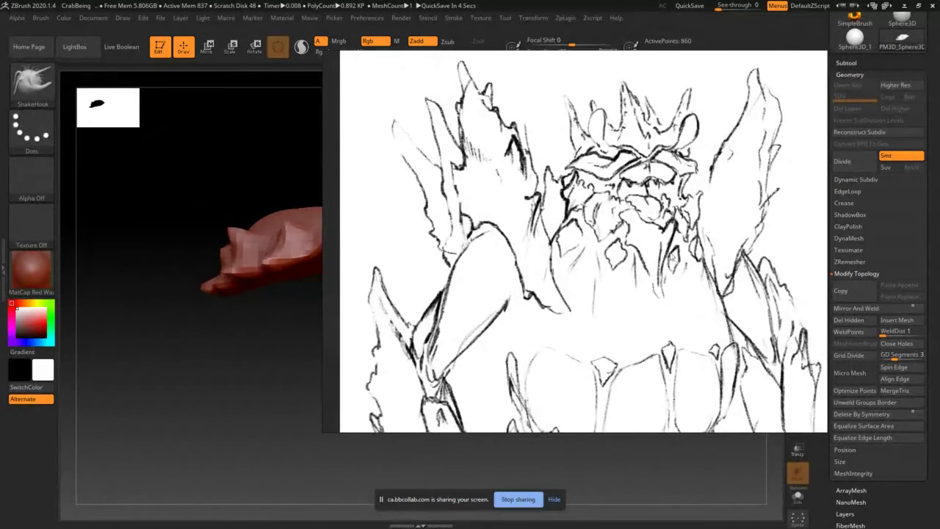
- Examine the creature sketch's belly plates, arms and bearded face in close-up
middle_click_drag(802, 276, 674, 217)
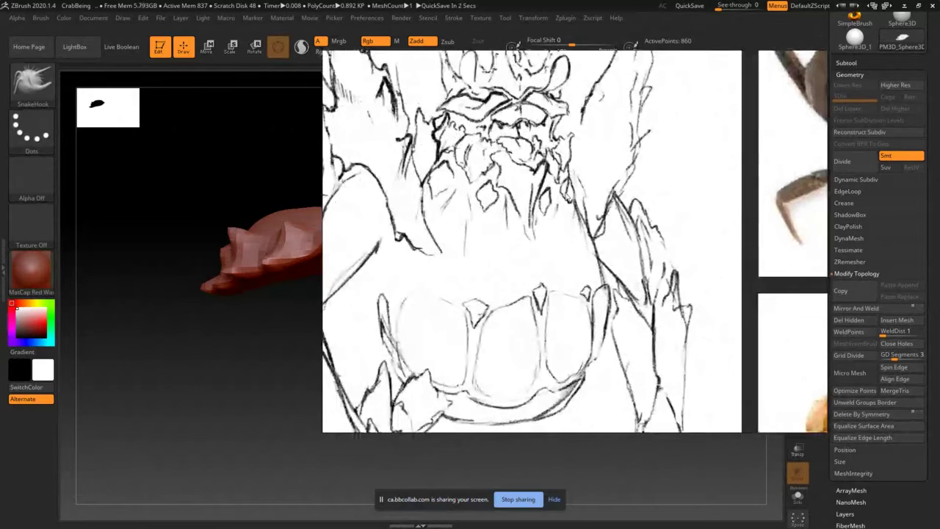
mouse_move(471, 107)
middle_mouse_down()
mouse_move(557, 200)
mouse_move(579, 185)
middle_mouse_up()
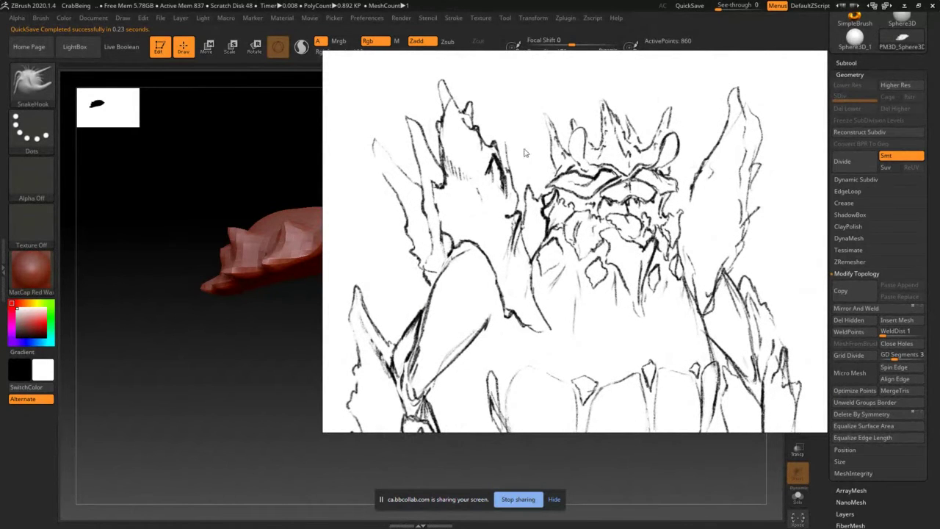
mouse_move(687, 400)
middle_mouse_down()
mouse_move(688, 293)
mouse_move(562, 116)
mouse_move(594, 239)
mouse_move(554, 294)
middle_mouse_up()
scroll(472, 221, "up", 6)
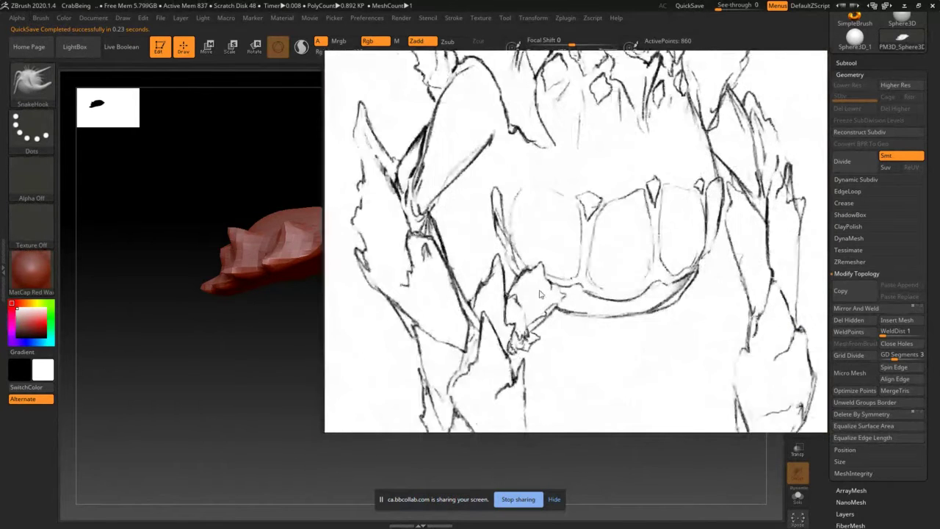
mouse_move(658, 246)
middle_mouse_down()
mouse_move(623, 244)
mouse_move(550, 357)
middle_mouse_up()
middle_click_drag(445, 220, 568, 264)
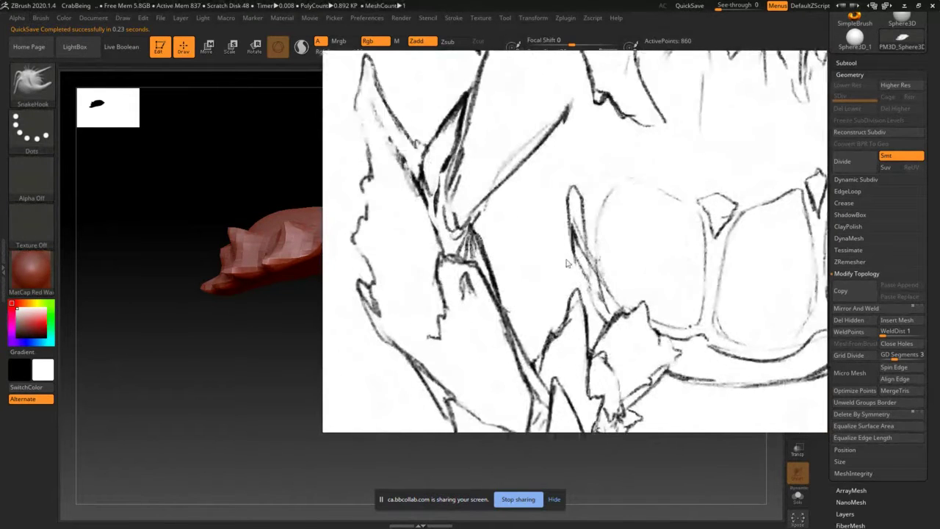
middle_click_drag(535, 297, 188, 237)
mouse_move(463, 78)
middle_mouse_down()
mouse_move(556, 211)
mouse_move(614, 356)
middle_mouse_up()
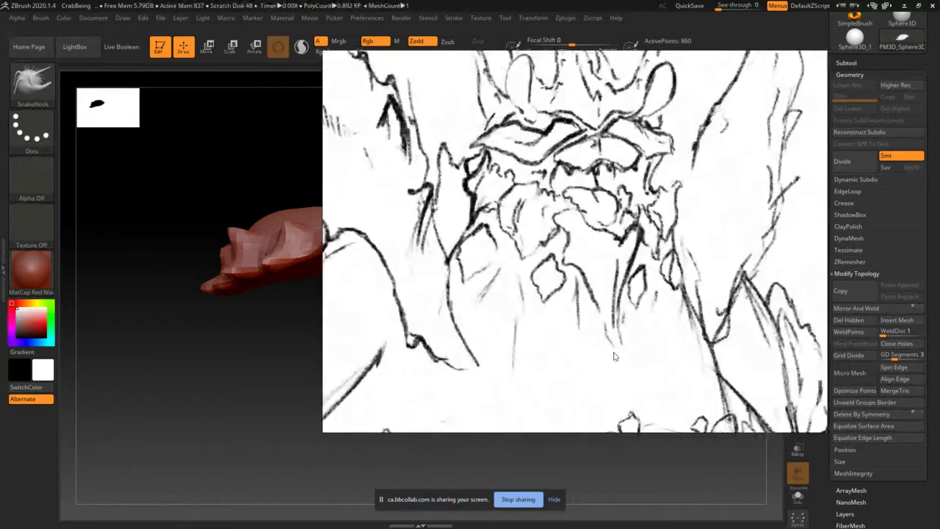
middle_click_drag(612, 183, 671, 294)
- Examine the top-view photos of the dark crab and the blue-clawed crab in turn
scroll(671, 295, "down", 3)
middle_click_drag(763, 277, 431, 262)
middle_click_drag(779, 290, 455, 220)
scroll(581, 231, "down", 2)
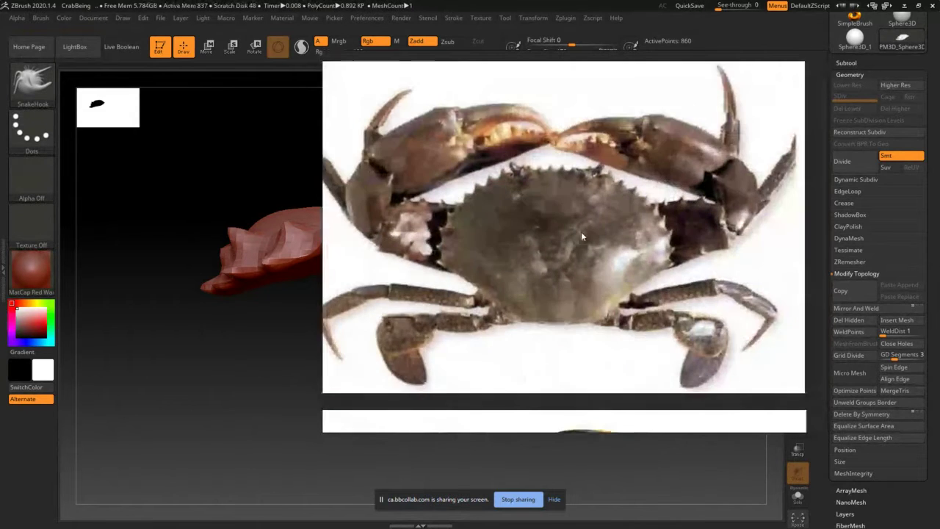
middle_click_drag(581, 232, 526, 176)
scroll(513, 283, "down", 4)
middle_click_drag(513, 283, 486, 135)
middle_click_drag(504, 359, 545, 263)
scroll(545, 263, "up", 3)
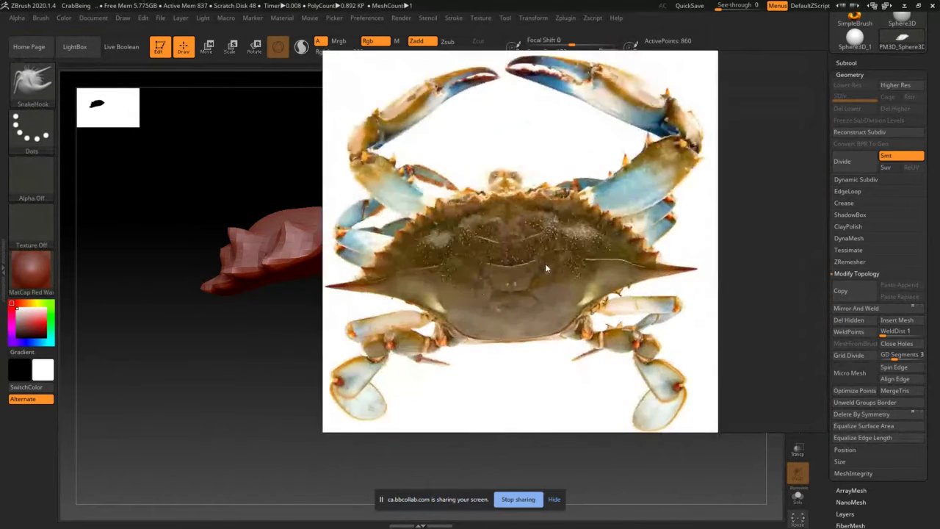
- Examine the blue-clawed crab's long side spine, serrated shell edge and central ridges in close-up
middle_click_drag(638, 280, 542, 231)
scroll(547, 240, "up", 2)
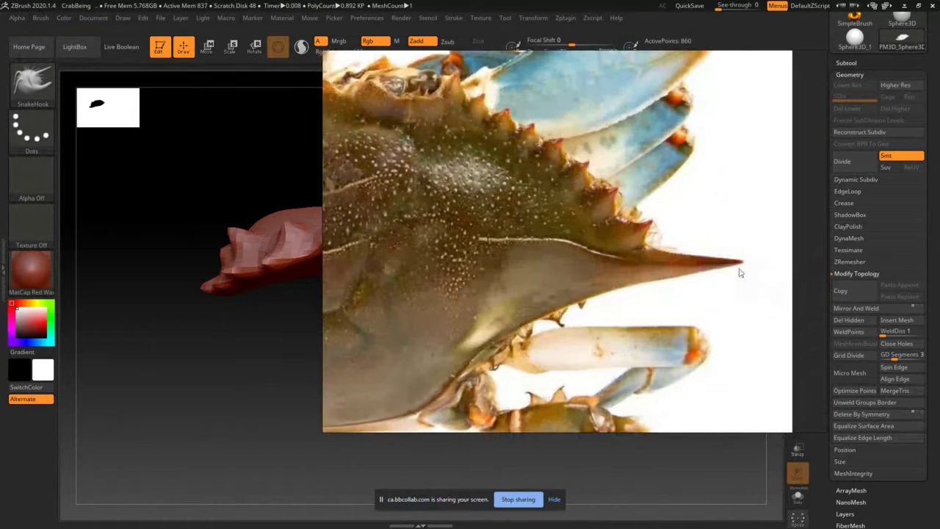
middle_click_drag(585, 260, 667, 231)
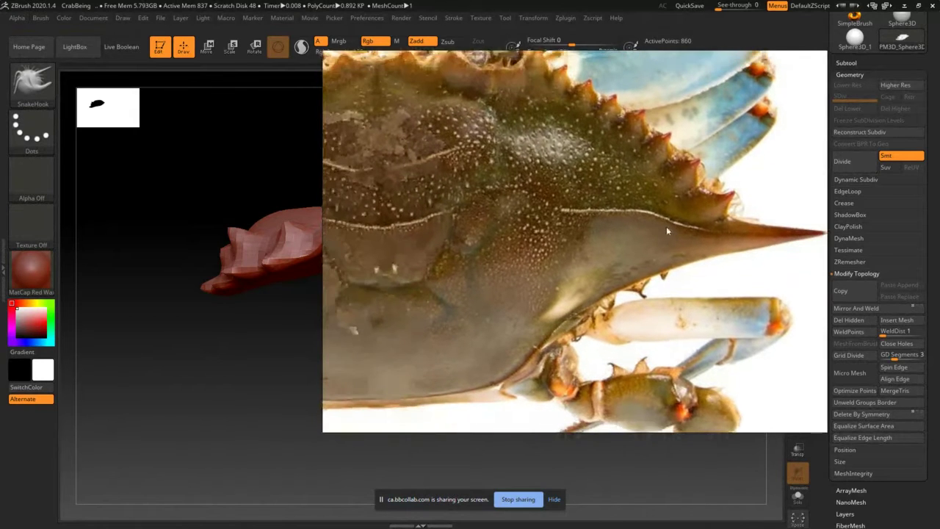
middle_click_drag(517, 223, 599, 200)
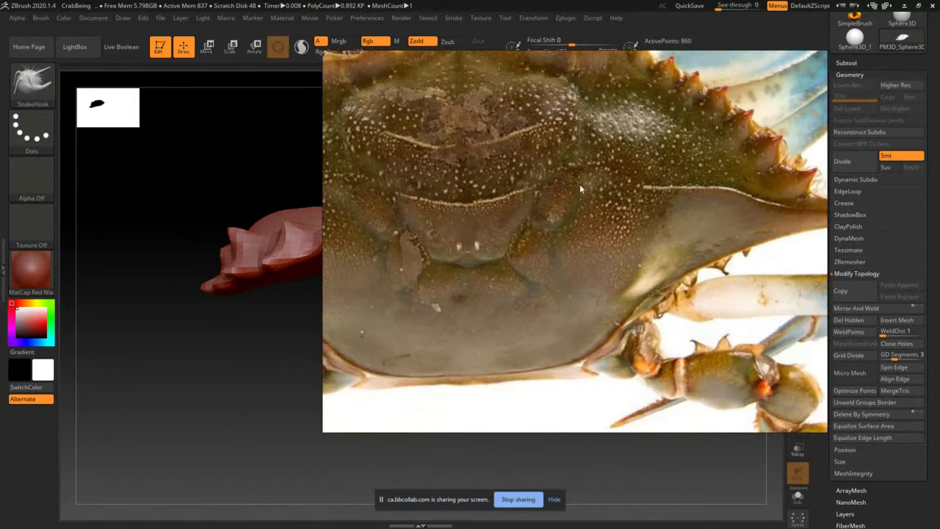
scroll(623, 249, "down", 3)
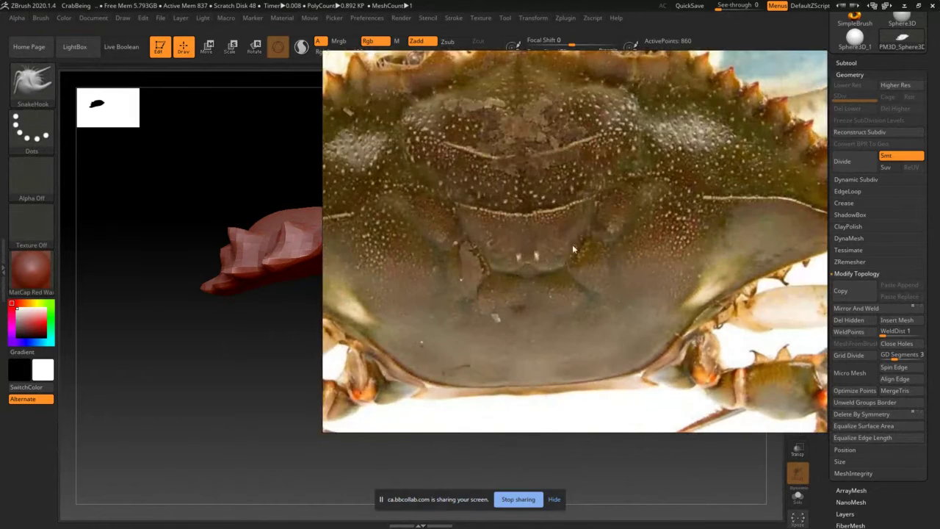
scroll(550, 238, "up", 4)
middle_click_drag(551, 243, 625, 344)
- Return to the full reference board, then examine the red crab's shell, eyes, claws and leg joints
scroll(588, 314, "down", 3)
scroll(569, 291, "down", 1)
scroll(626, 345, "down", 3)
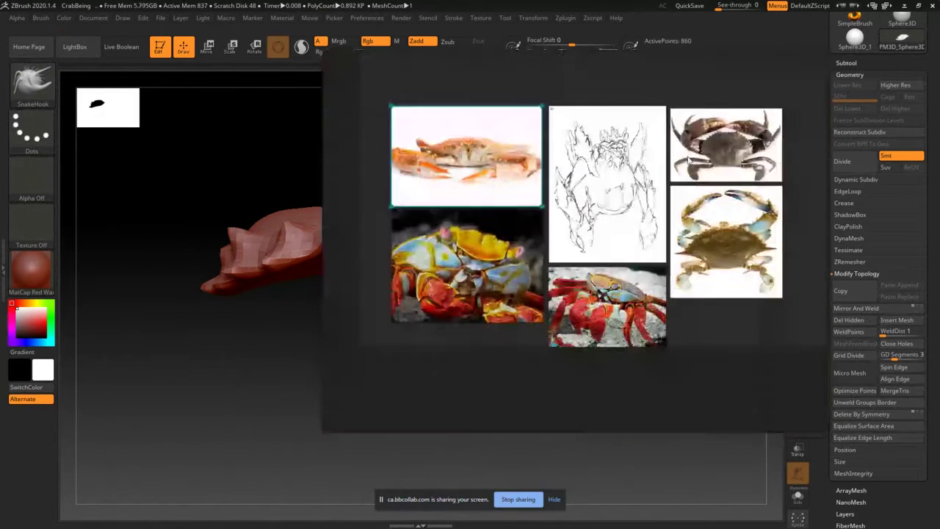
scroll(458, 295, "up", 4)
scroll(590, 269, "down", 3)
scroll(529, 247, "up", 3)
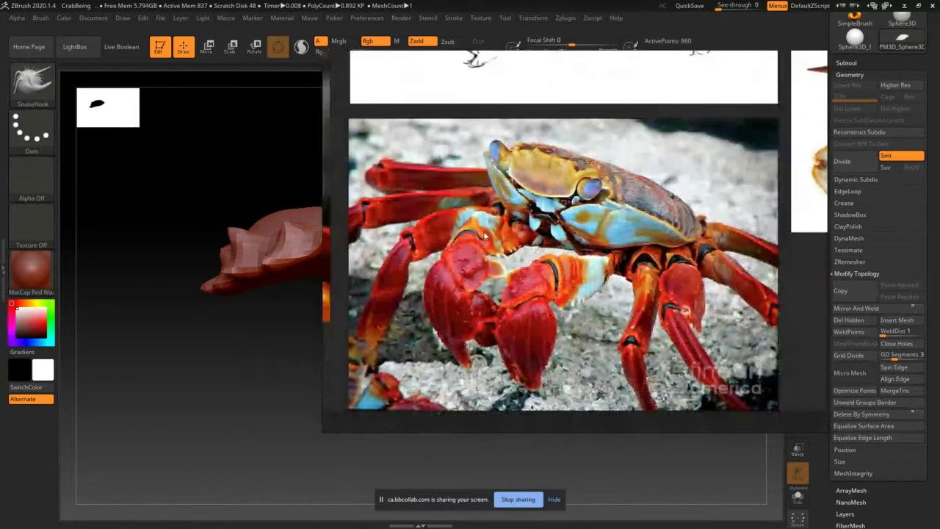
middle_click_drag(529, 247, 539, 218)
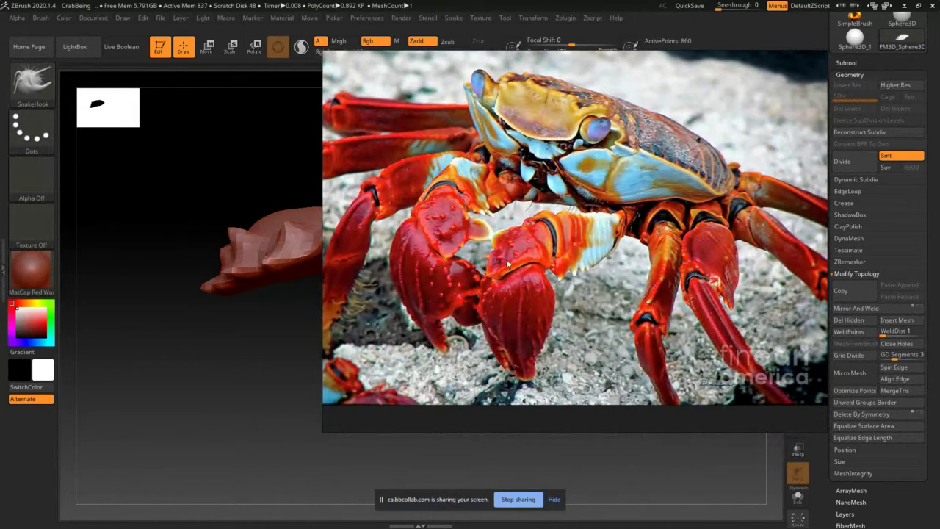
middle_click_drag(480, 175, 491, 199)
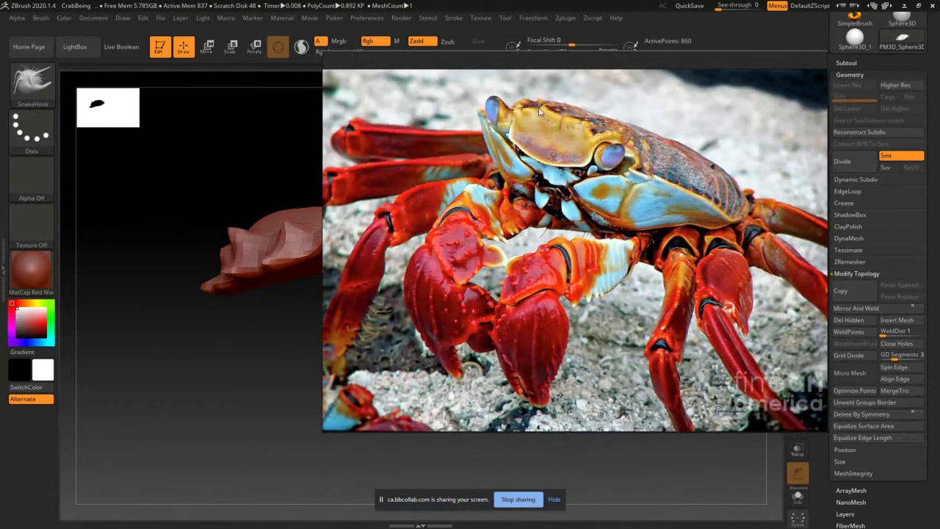
middle_click_drag(578, 222, 601, 228)
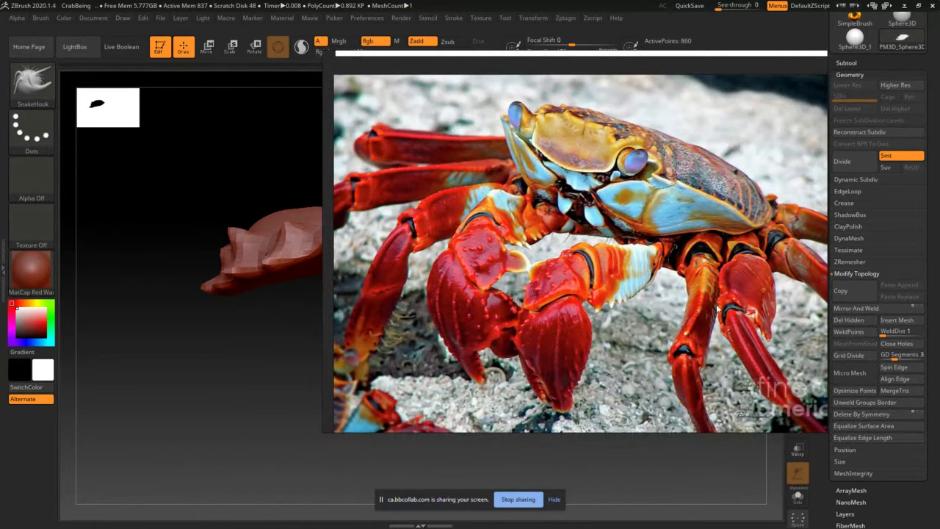
mouse_move(657, 299)
middle_mouse_down()
mouse_move(631, 277)
mouse_move(645, 297)
middle_mouse_up()
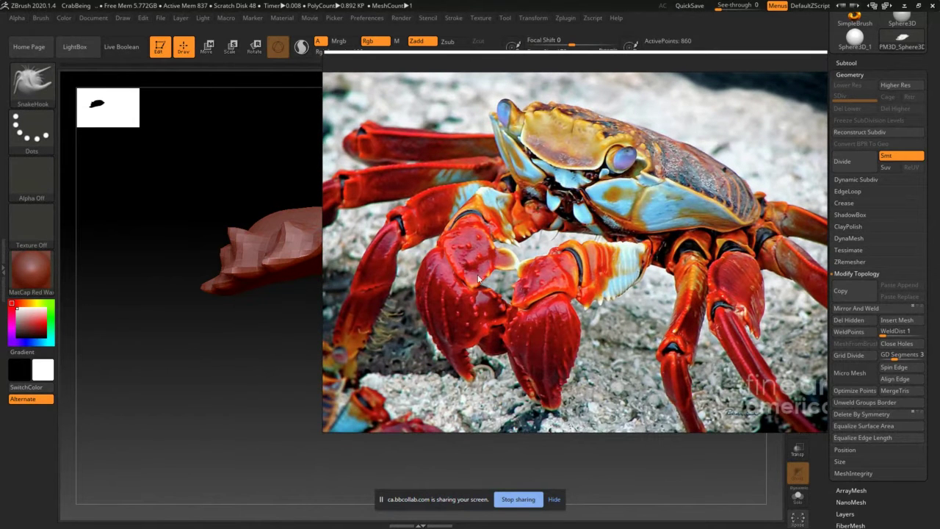
middle_click_drag(571, 291, 600, 269)
left_click_drag(599, 269, 515, 303)
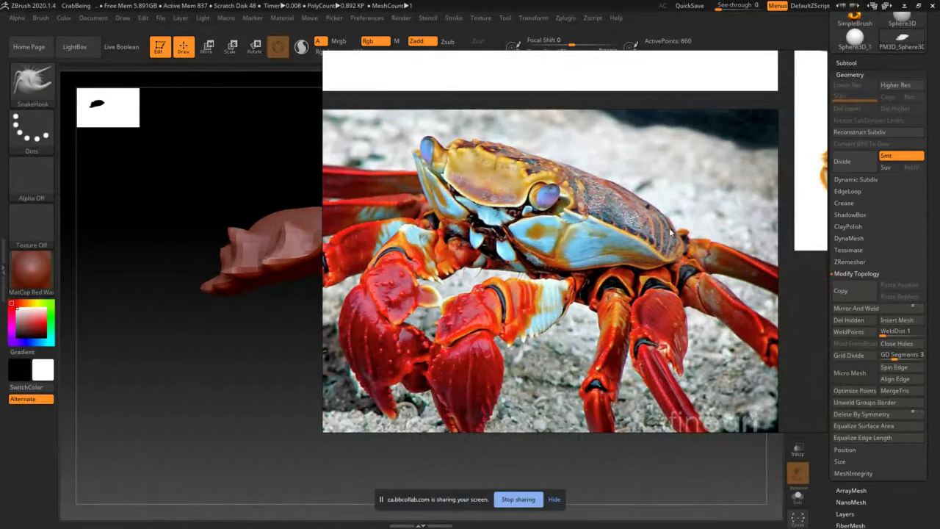
- Compare the red crab with the yellow crab photo and the orange crab's front view
middle_click_drag(588, 223, 663, 192)
middle_click_drag(528, 308, 749, 366)
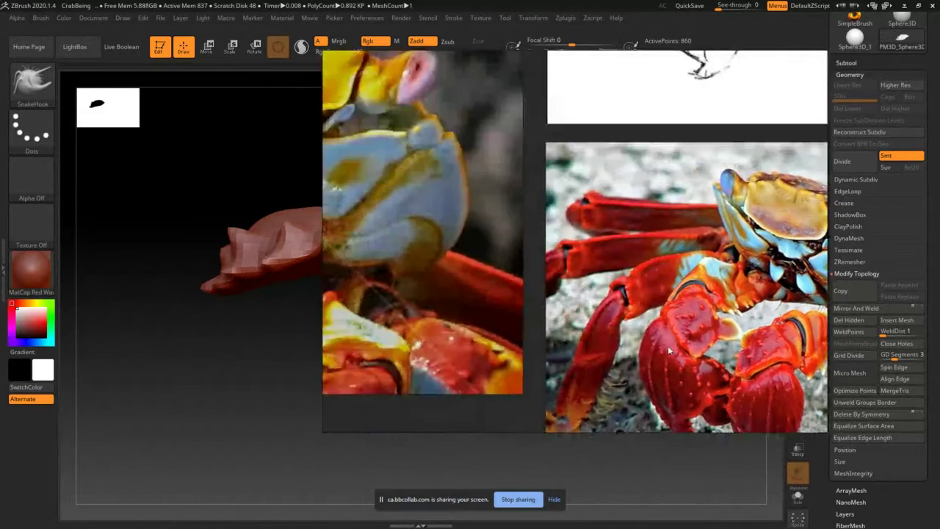
middle_click_drag(578, 297, 309, 244)
middle_click_drag(461, 251, 794, 321)
scroll(483, 244, "down", 5)
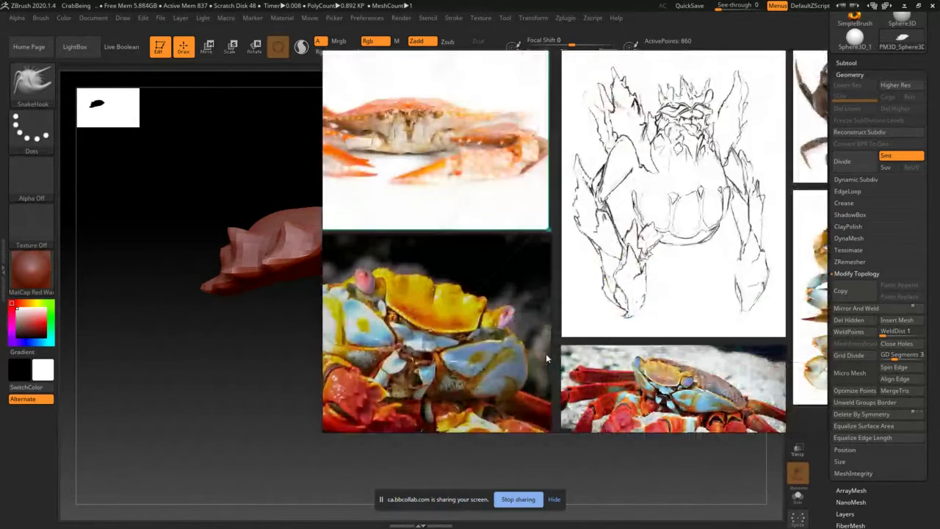
mouse_move(470, 165)
middle_mouse_down()
mouse_move(470, 240)
mouse_move(675, 266)
mouse_move(382, 239)
mouse_move(606, 253)
middle_mouse_up()
scroll(676, 266, "up", 6)
scroll(587, 245, "down", 2)
scroll(587, 245, "down", 2)
scroll(607, 253, "up", 2)
scroll(587, 271, "down", 4)
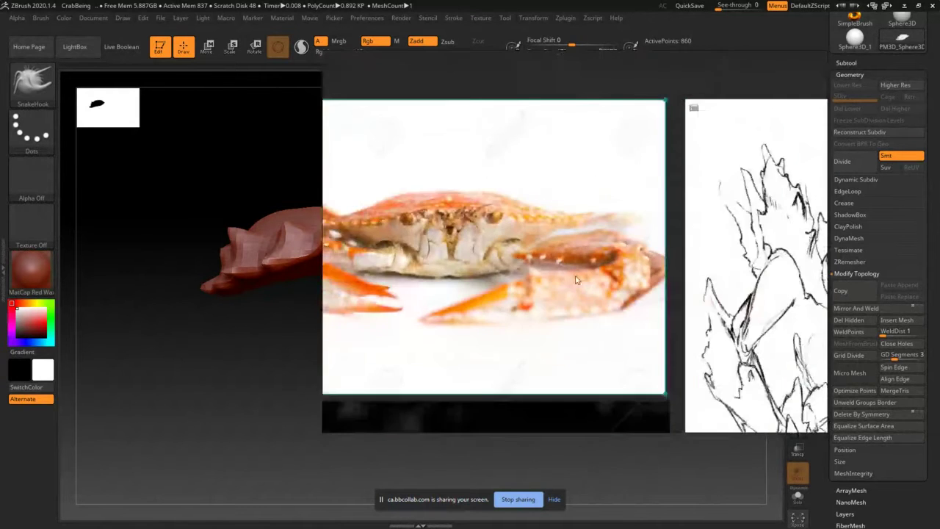
- Compare the dark crab's spiny shell outline with the front edge of the blue-clawed crab's shell
middle_click_drag(767, 256, 376, 170)
scroll(483, 224, "up", 6)
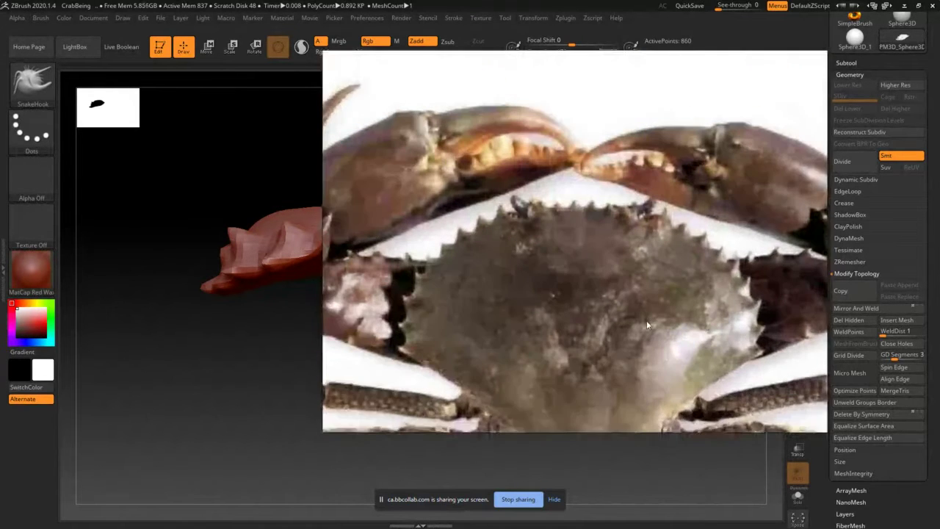
scroll(593, 250, "down", 4)
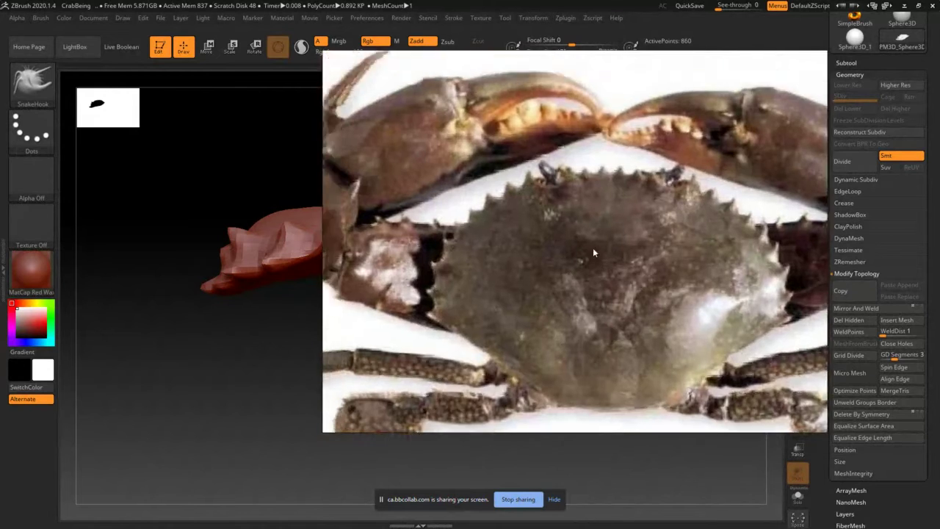
double_click(550, 312)
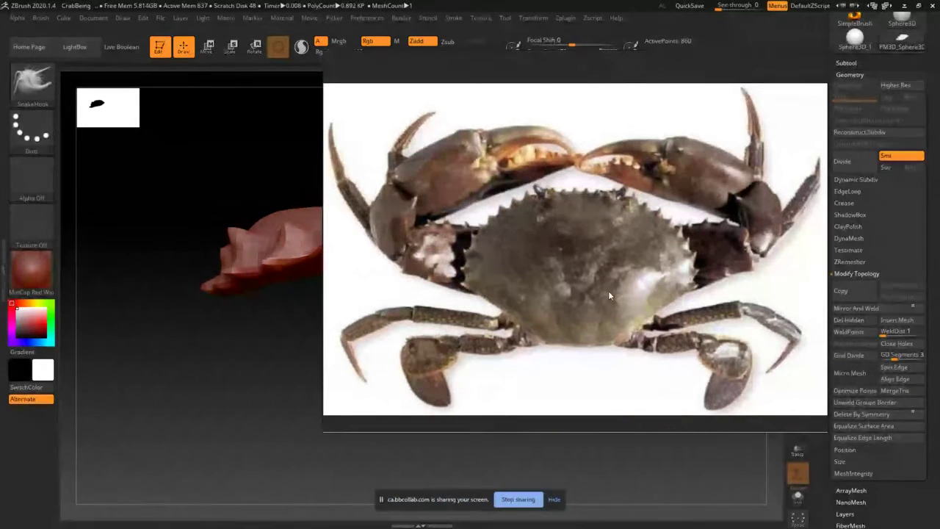
middle_click_drag(608, 291, 596, 110)
scroll(597, 110, "down", 4)
scroll(579, 329, "up", 5)
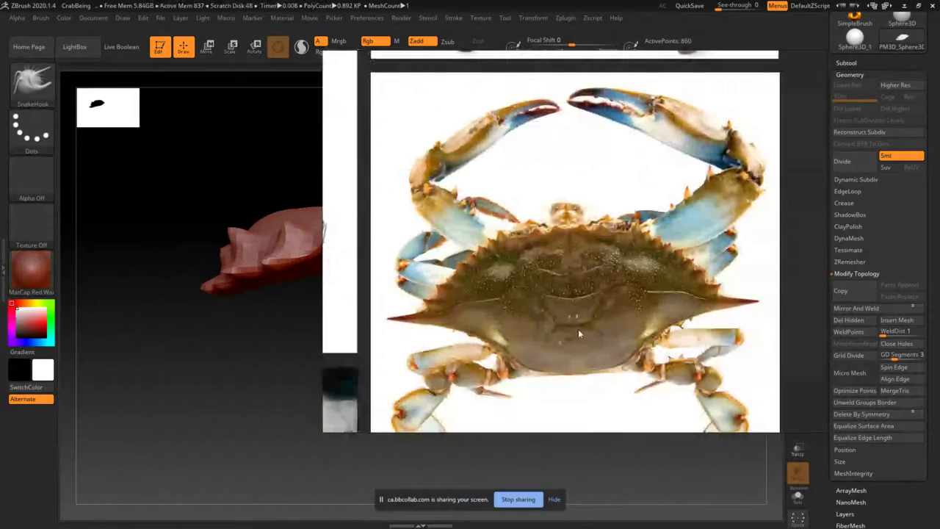
middle_click_drag(587, 295, 614, 339)
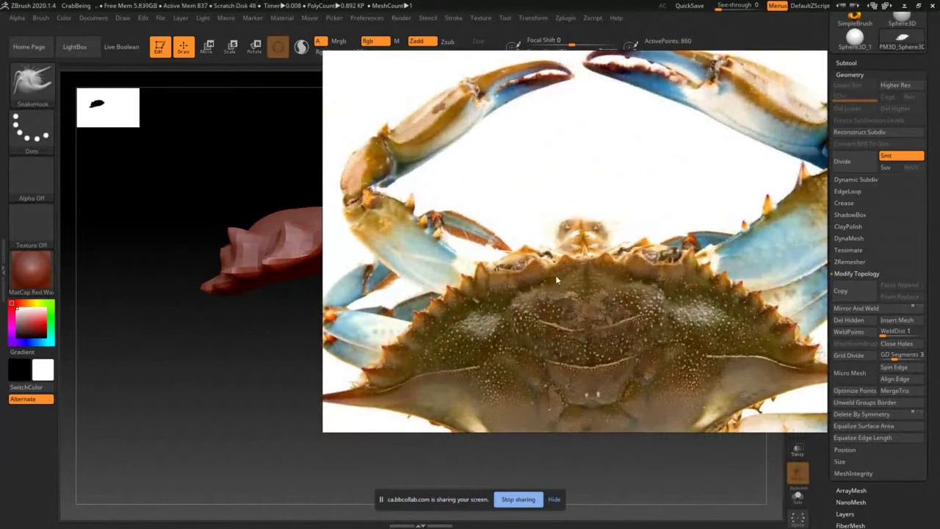
- Move from the blue-clawed crab to the red crab photo and examine its shell, eyes and claws
middle_click_drag(556, 276, 661, 88)
scroll(598, 225, "down", 4)
middle_click_drag(515, 287, 733, 174)
scroll(566, 206, "up", 4)
middle_click_drag(565, 206, 562, 236)
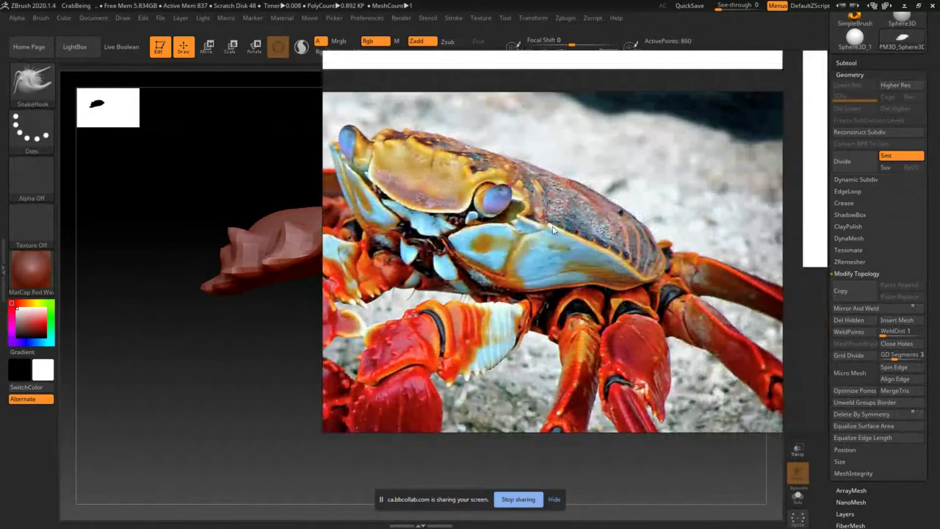
middle_click_drag(509, 207, 636, 203)
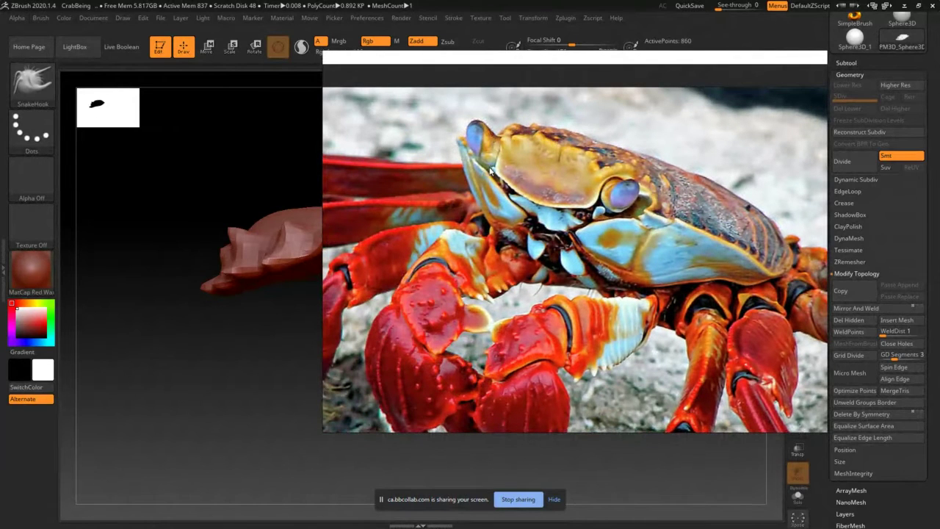
scroll(525, 230, "up", 5)
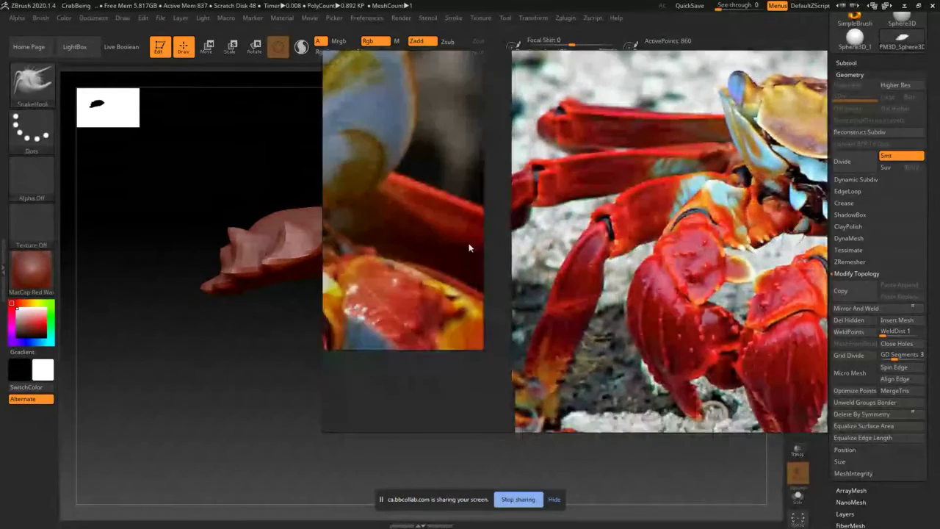
- Examine the yellow crab's face, then the orange crab's front view with its shell edge and mouth plates
scroll(727, 333, "down", 6)
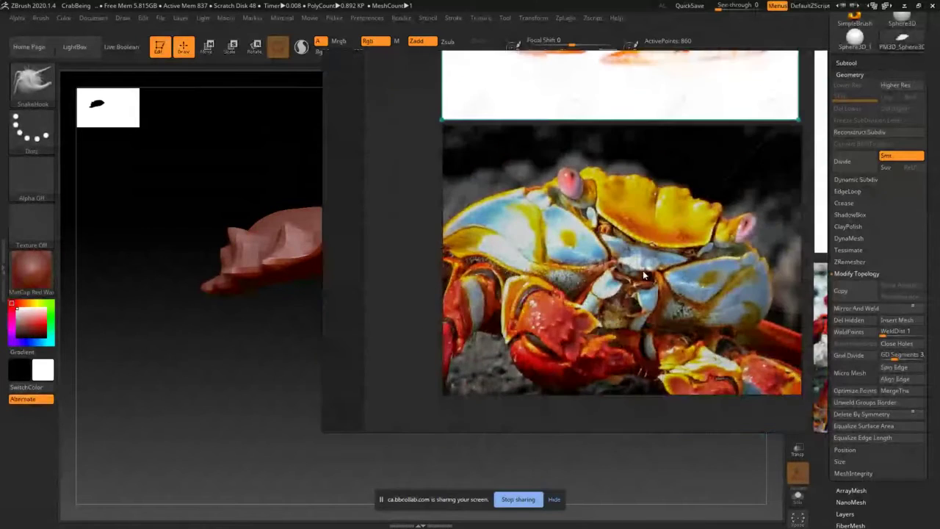
middle_click_drag(683, 243, 583, 286)
middle_click_drag(595, 81, 618, 287)
double_click(617, 287)
scroll(603, 235, "up", 4)
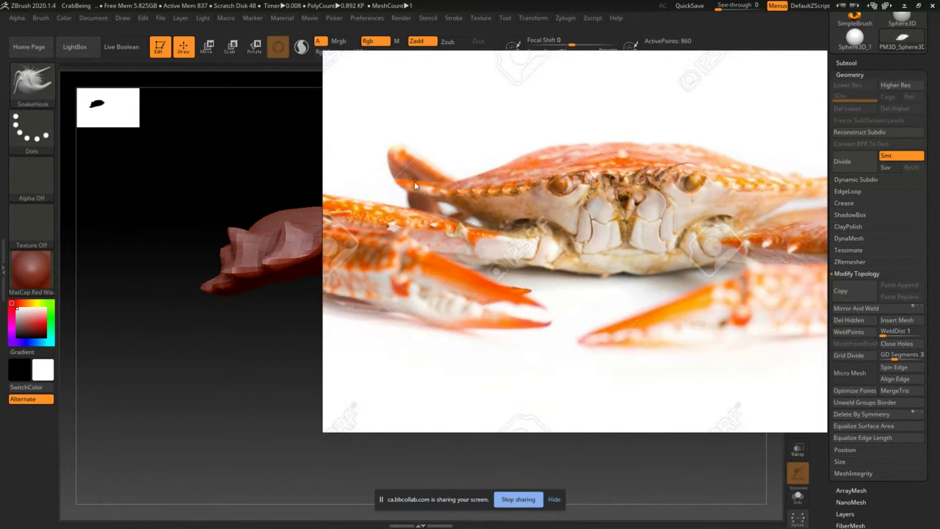
mouse_move(415, 186)
middle_mouse_down()
mouse_move(543, 185)
mouse_move(441, 213)
middle_mouse_up()
- Study the dark crab's spiny shell and claws, then compare them with the blue-clawed crab's whole body
scroll(441, 213, "down", 3)
middle_click_drag(705, 316, 435, 259)
middle_click_drag(622, 271, 410, 245)
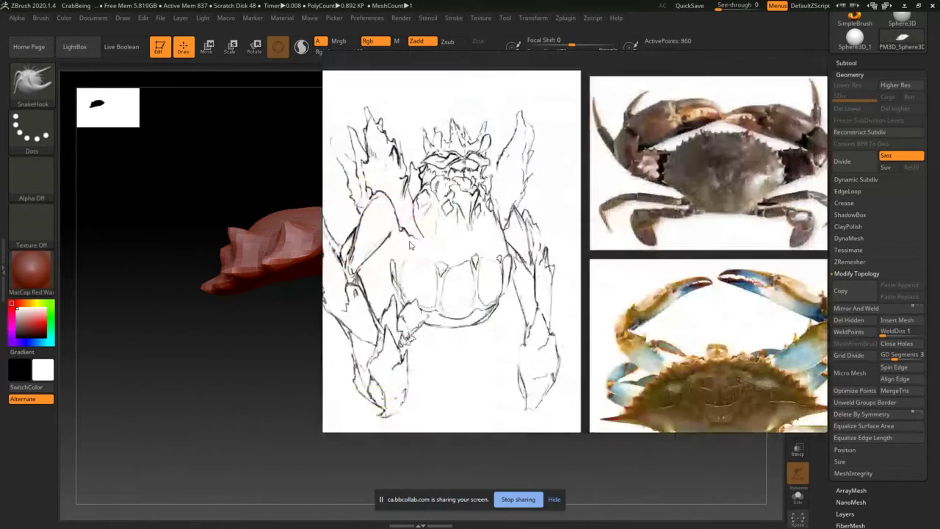
middle_click_drag(573, 263, 360, 254)
scroll(541, 222, "up", 2)
middle_click_drag(542, 223, 639, 353)
scroll(629, 314, "up", 2)
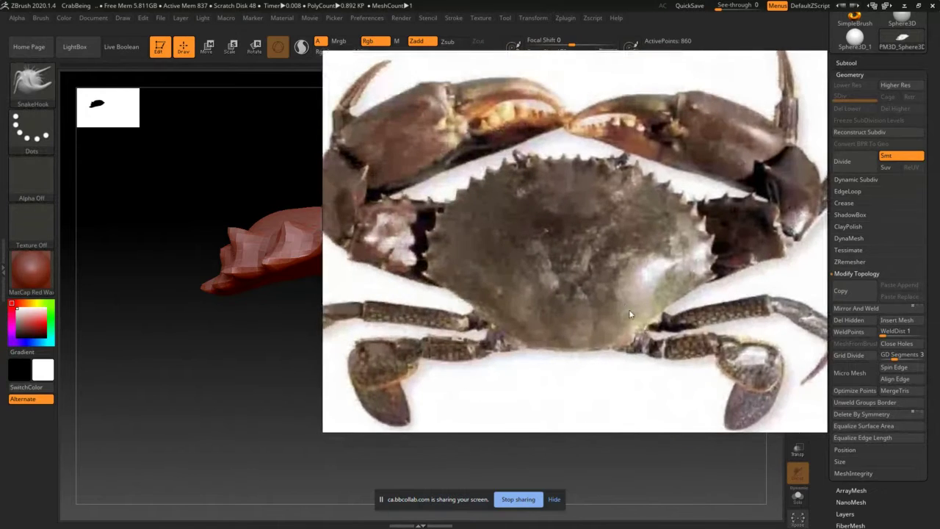
scroll(638, 260, "down", 3)
middle_click_drag(564, 348, 488, 163)
scroll(530, 382, "up", 1)
middle_click_drag(531, 395, 564, 299)
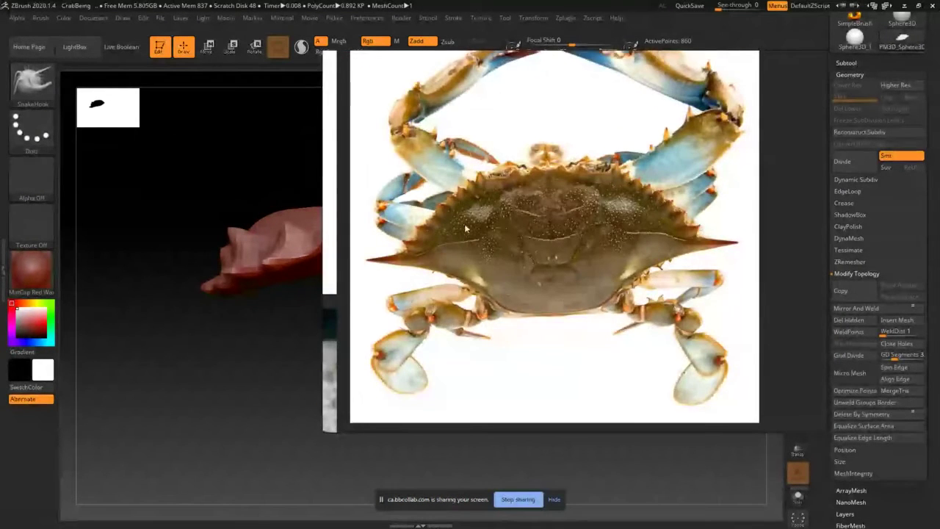
- Compare the yellow crab's eyes and face plates with the red crab's claws and leg joints
middle_click_drag(491, 278, 695, 135)
middle_click_drag(545, 276, 695, 219)
middle_click_drag(485, 229, 753, 218)
middle_click_drag(518, 226, 730, 351)
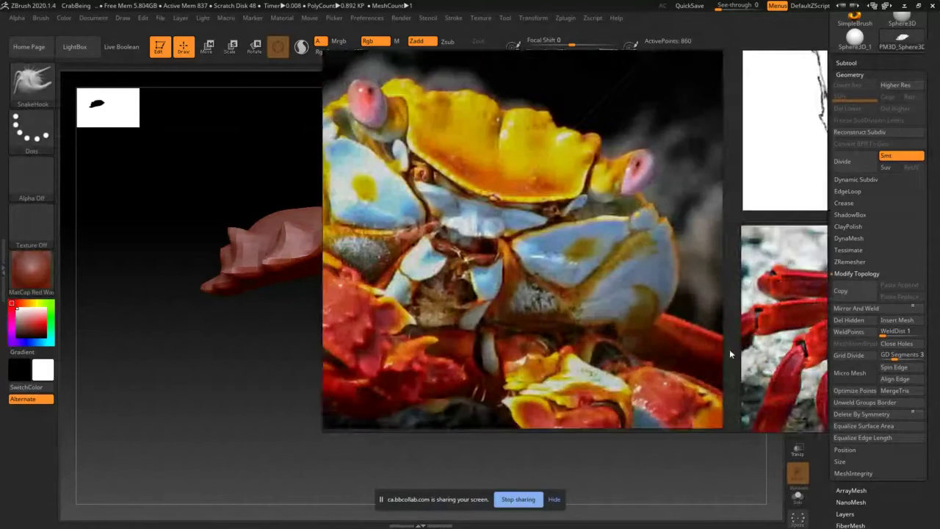
middle_click_drag(551, 306, 610, 299)
scroll(610, 283, "down", 4)
scroll(611, 296, "up", 3)
middle_click_drag(556, 325, 507, 303)
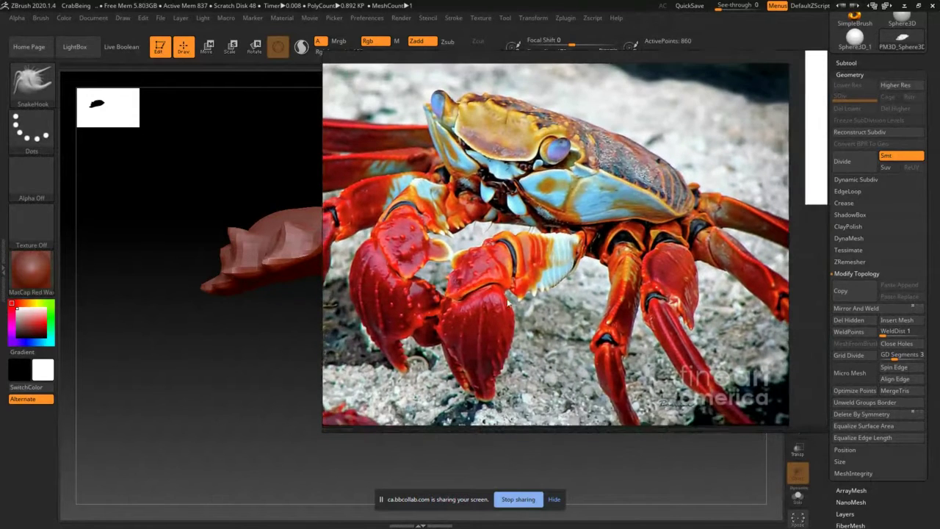
middle_click_drag(534, 270, 488, 302)
- Examine the claw arms, belly plates, crowned head and shoulder spikes in the crab creature sketch
middle_click_drag(531, 150, 629, 323)
middle_click_drag(598, 156, 638, 293)
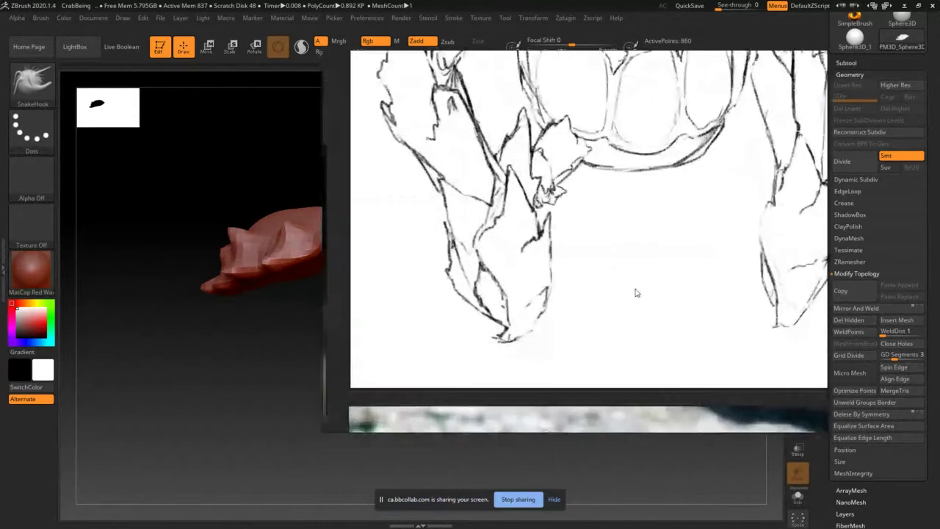
mouse_move(646, 62)
middle_mouse_down()
mouse_move(642, 198)
mouse_move(610, 382)
mouse_move(551, 147)
middle_mouse_up()
scroll(609, 382, "down", 2)
mouse_move(599, 349)
middle_mouse_down()
mouse_move(560, 185)
mouse_move(565, 397)
middle_mouse_up()
middle_click_drag(567, 162, 572, 313)
scroll(545, 232, "up", 2)
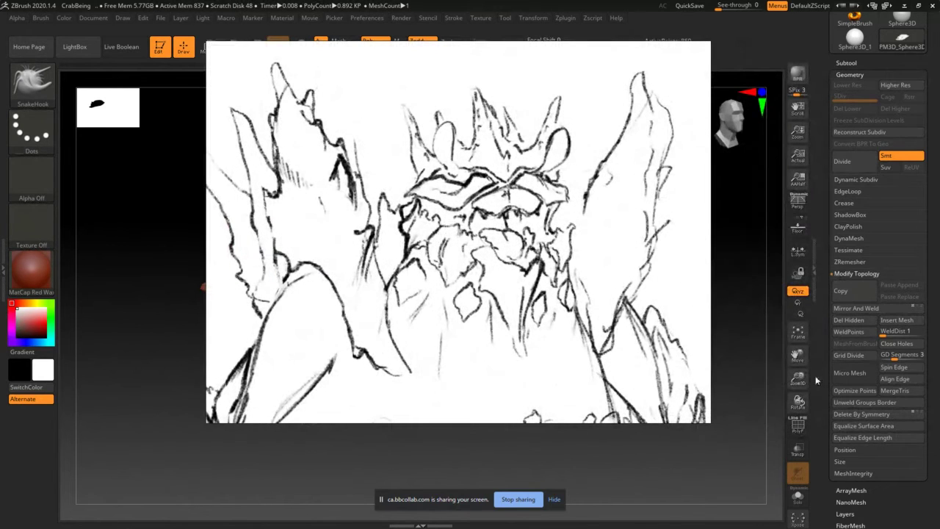
- Expand the subtool list of the shell sculpt and open its Extract options
left_click_drag(818, 347, 816, 326)
left_click(816, 267)
left_click_drag(825, 260, 816, 337)
left_click(846, 184)
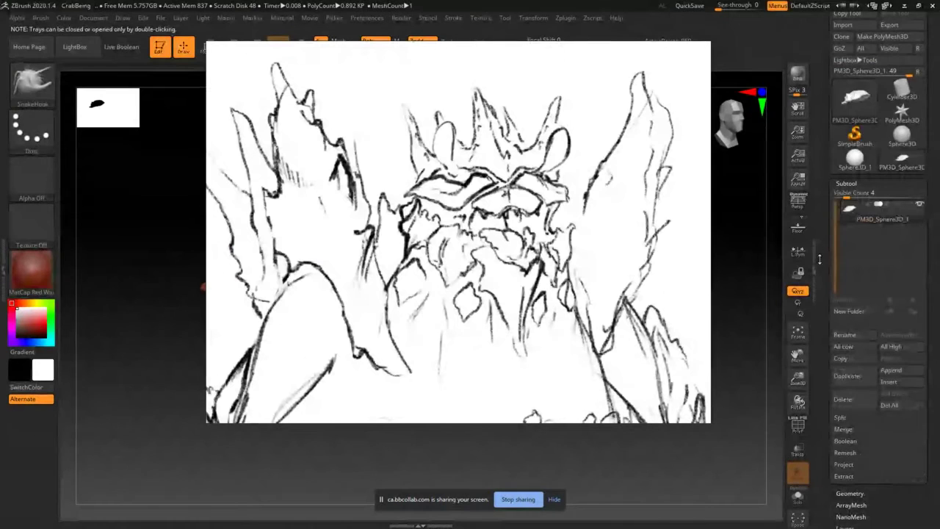
left_click_drag(820, 259, 829, 202)
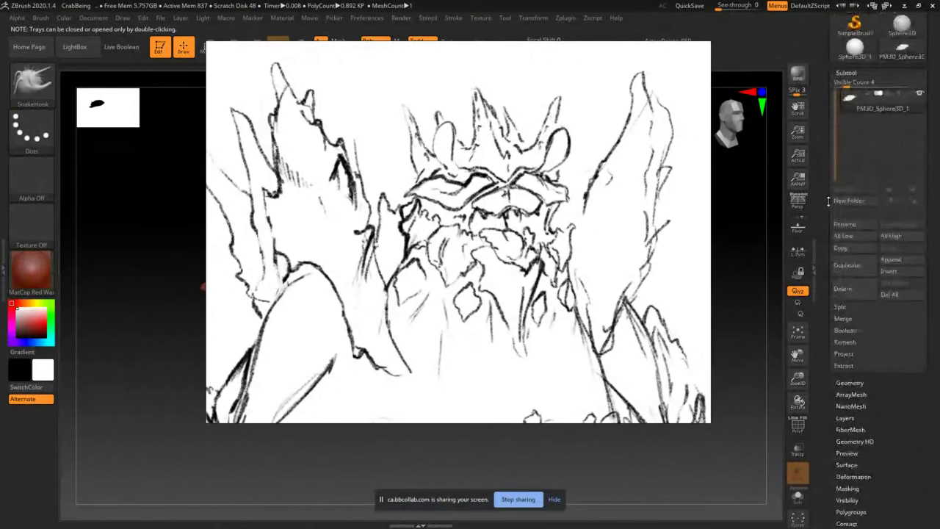
left_click(844, 365)
scroll(846, 360, "down", 1)
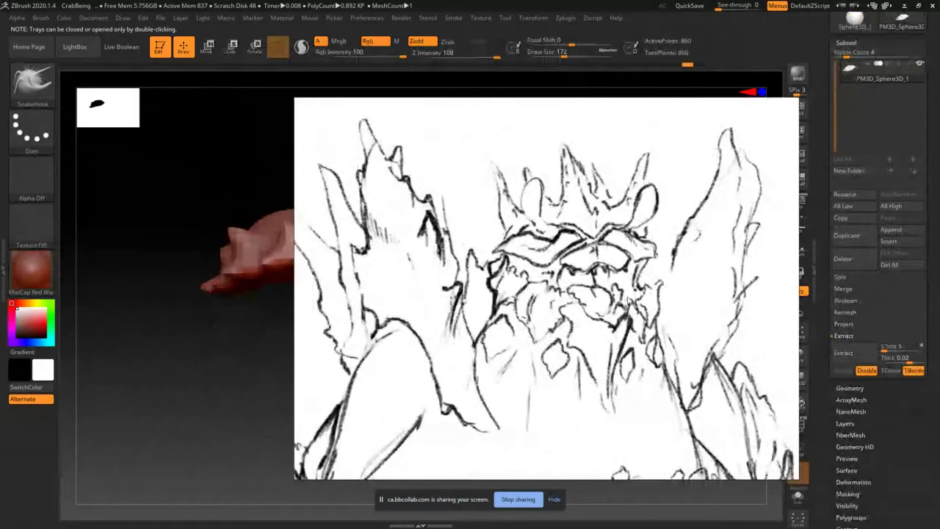
- Move the reference board off the shell sculpt and hide the screen-sharing notice
scroll(628, 297, "down", 5)
scroll(565, 287, "up", 3)
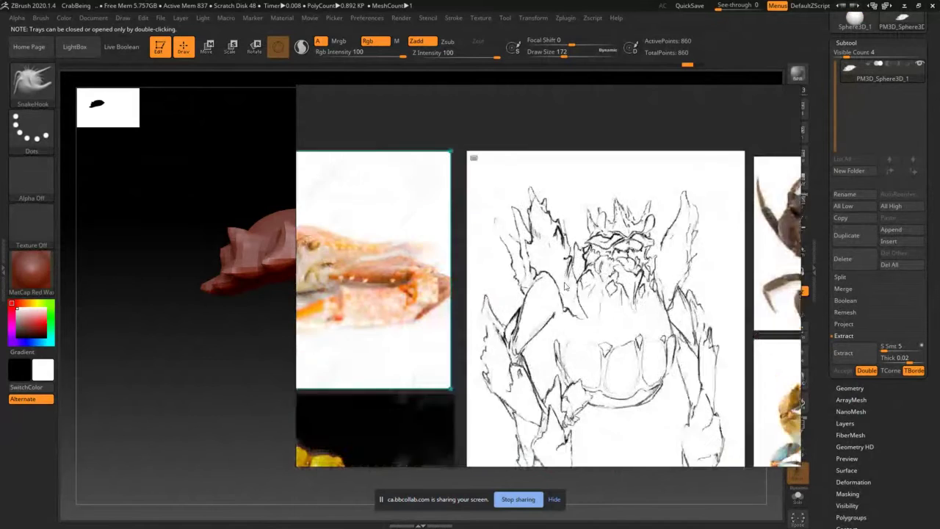
right_click_drag(558, 299, 649, 293)
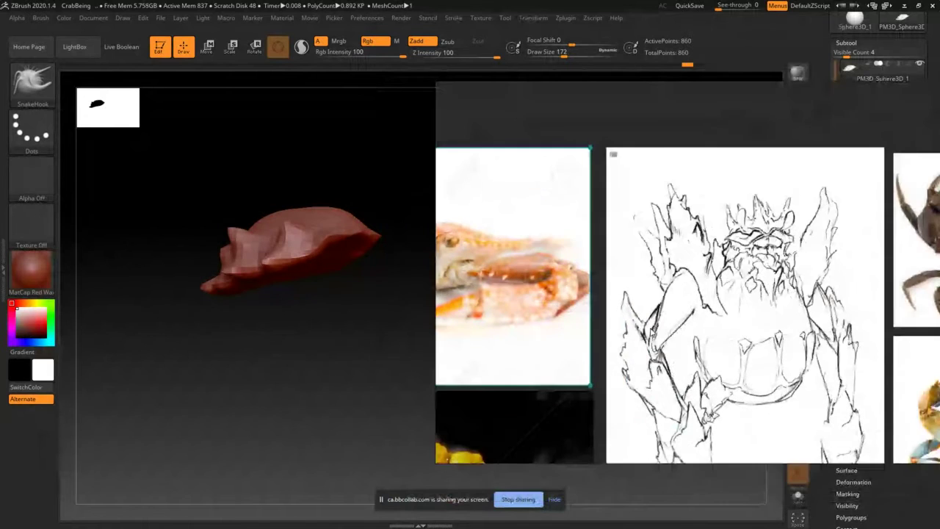
left_click(558, 501)
right_click_drag(514, 151, 482, 202)
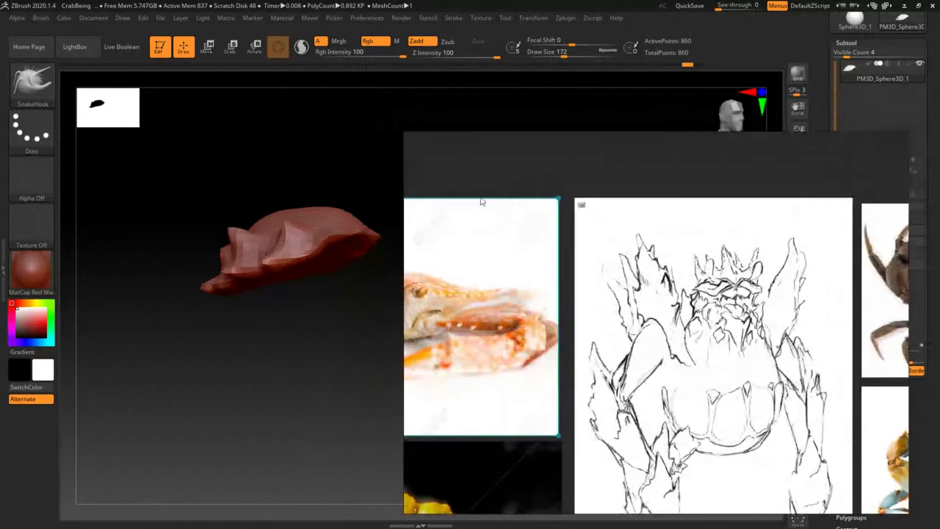
- Shrink the reference board window and fit its images beside the shell sculpt
left_click_drag(407, 134, 601, 286)
right_click_drag(657, 358, 624, 353)
scroll(625, 354, "down", 5)
middle_click_drag(658, 396, 742, 366)
left_click_drag(649, 317, 546, 319)
left_click_drag(464, 280, 492, 314)
mouse_move(552, 370)
right_mouse_down()
mouse_move(585, 377)
mouse_move(569, 366)
right_mouse_up()
left_click_drag(568, 366, 548, 368)
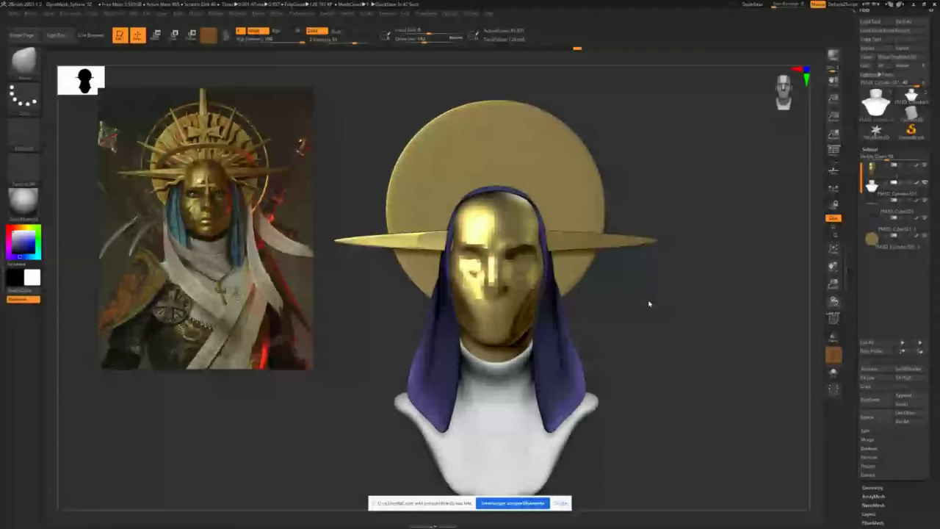
- Select the halo disc on the gold-masked bust and nudge its depth behind the head from the side
left_click_drag(647, 304, 576, 219)
left_click(594, 239, "alt")
key("w")
left_click_drag(641, 211, 632, 165)
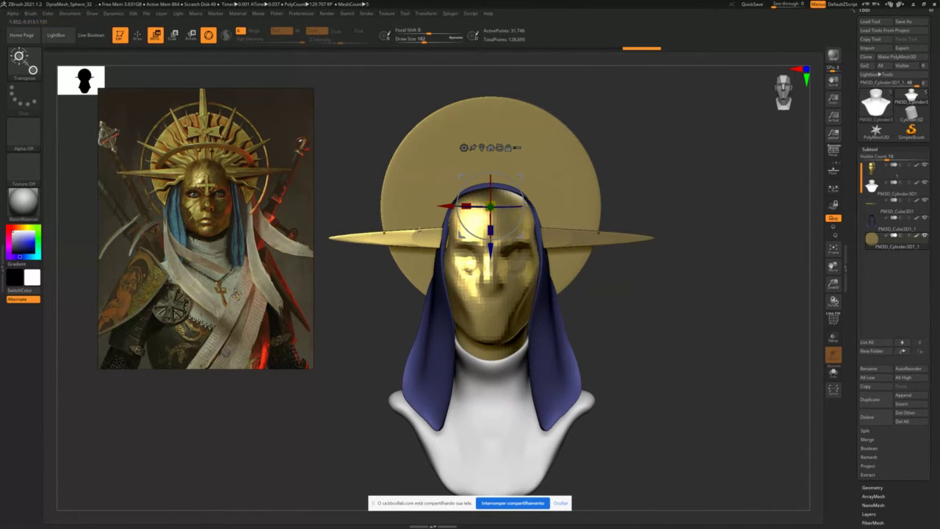
left_click_drag(640, 283, 428, 187)
left_click_drag(595, 144, 617, 158)
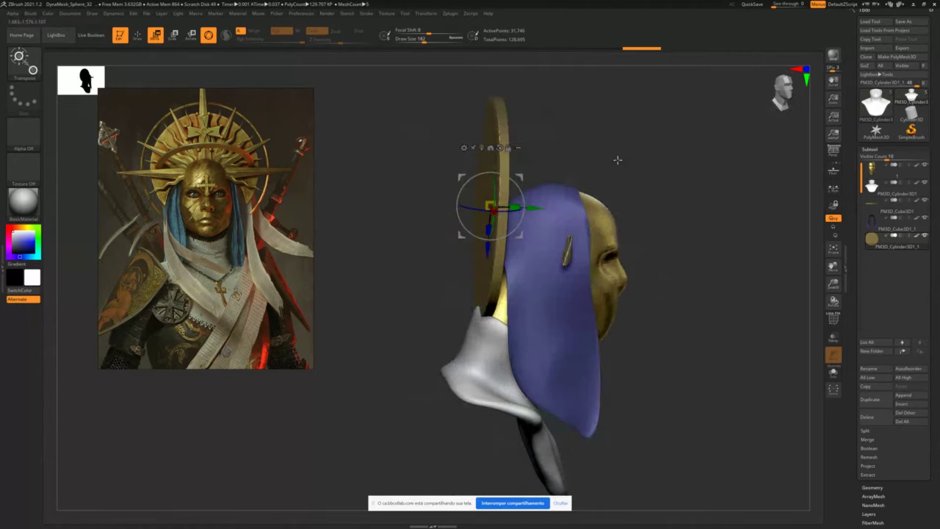
left_click_drag(516, 207, 507, 207)
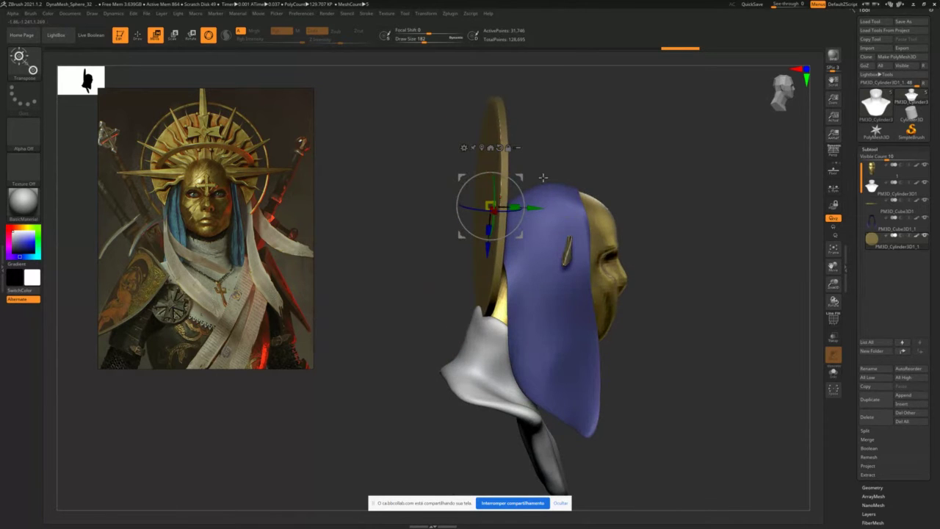
left_click_drag(598, 147, 564, 149)
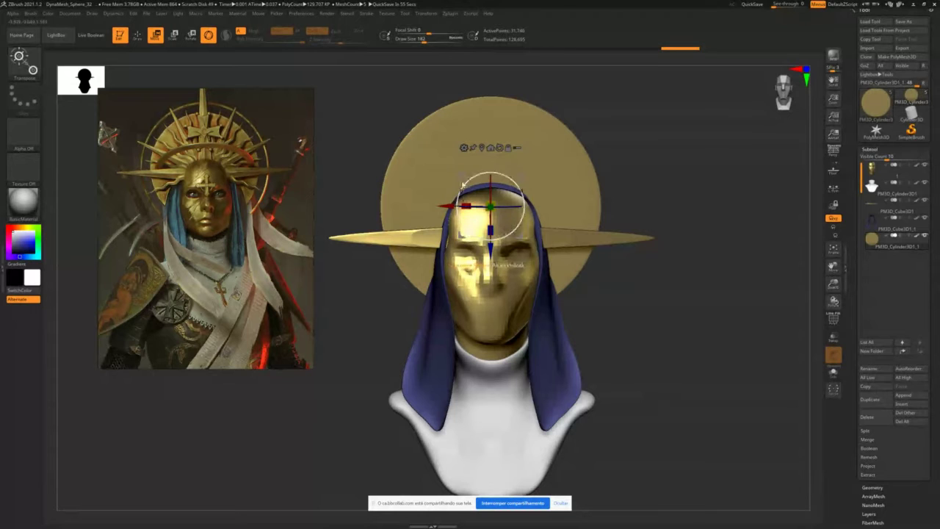
- Fine-tune the halo disc against the back of the hood from the opposite side
left_click_drag(630, 170, 570, 172)
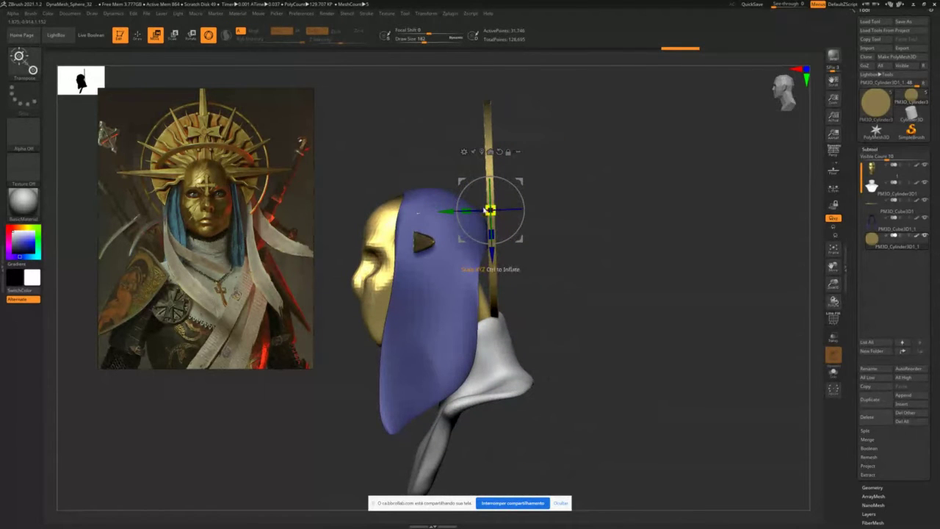
left_click_drag(489, 210, 471, 211)
left_click_drag(576, 167, 575, 145)
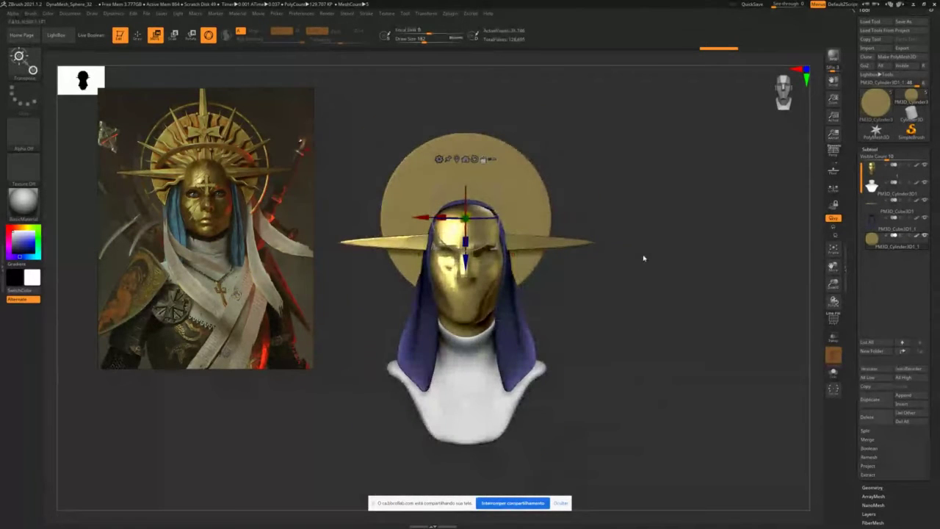
- Set the brush draw size to 97 and make the gold head the active subtool
left_click_drag(645, 258, 635, 335, "alt")
key("q")
key("s")
left_click_drag(451, 410, 427, 415)
left_click(460, 408, "alt")
key("ctrl+z")
- Inspect the gold head, neck and hood from below, then return to the front view
key("w")
left_click_drag(678, 340, 630, 306)
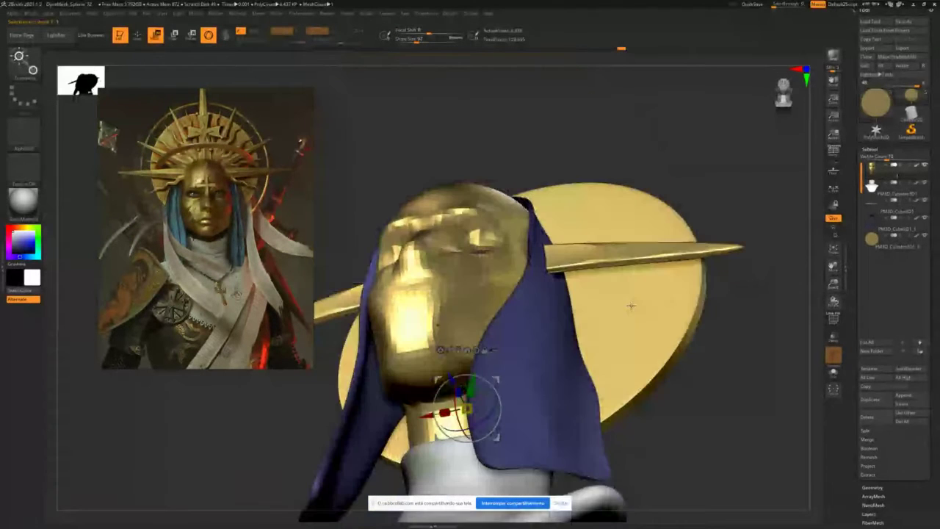
mouse_move(739, 363)
left_mouse_down("shift")
mouse_move(668, 210)
mouse_move(656, 230)
left_mouse_up("shift")
key("q")
mouse_move(660, 277)
left_mouse_down("alt")
mouse_move(640, 263)
mouse_move(621, 278)
mouse_move(617, 241)
mouse_move(614, 275)
mouse_move(642, 281)
mouse_move(653, 311)
mouse_move(656, 199)
mouse_move(653, 210)
left_mouse_up("alt")
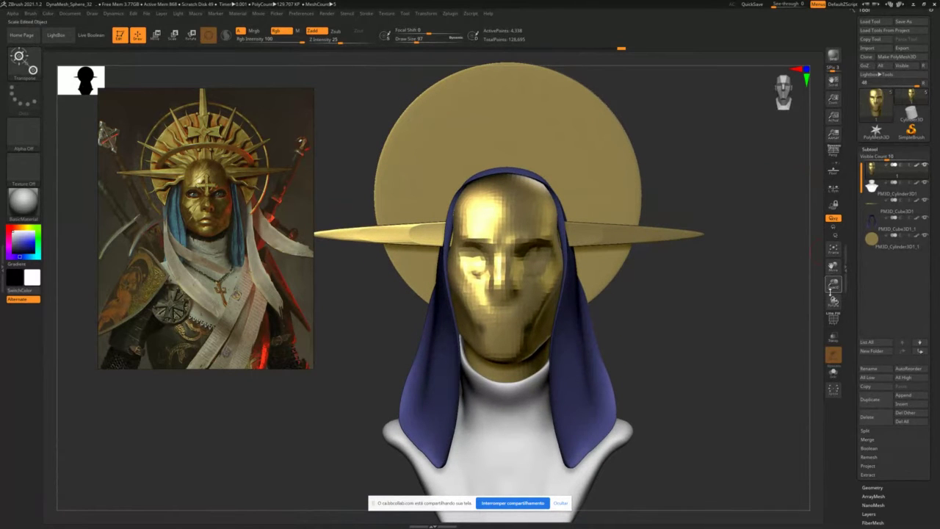
- Append a cube as a new subtool, make it active and check it in perspective
left_click(905, 396)
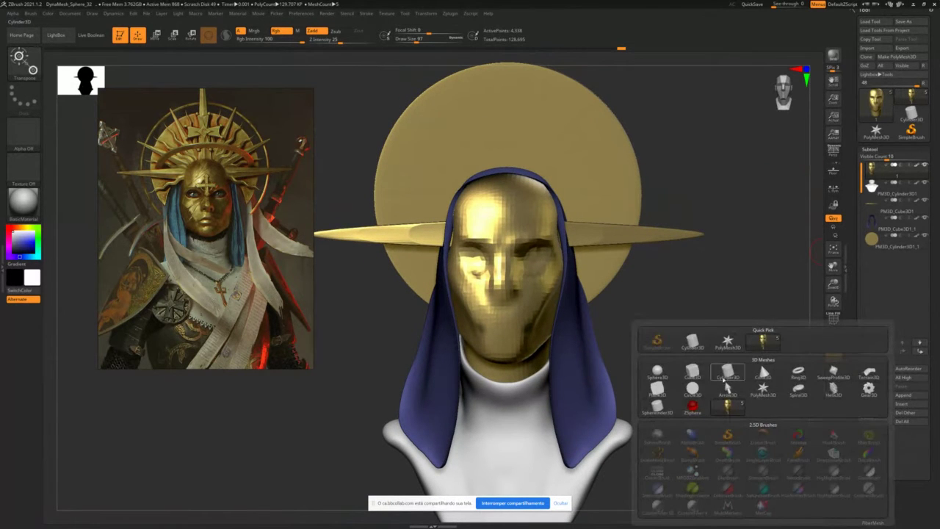
left_click(700, 366)
left_click(541, 252, "alt")
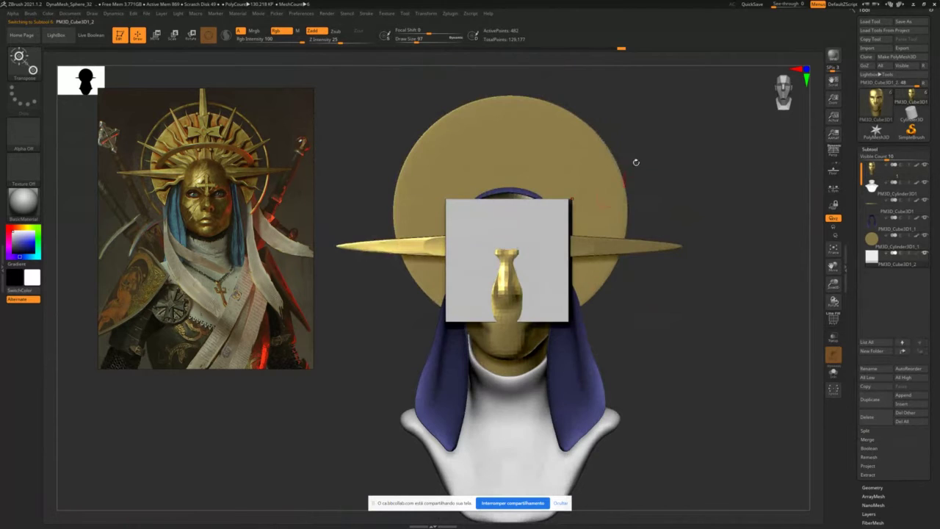
mouse_move(634, 161)
left_mouse_down()
mouse_move(653, 189)
mouse_move(648, 173)
left_mouse_up()
key("w")
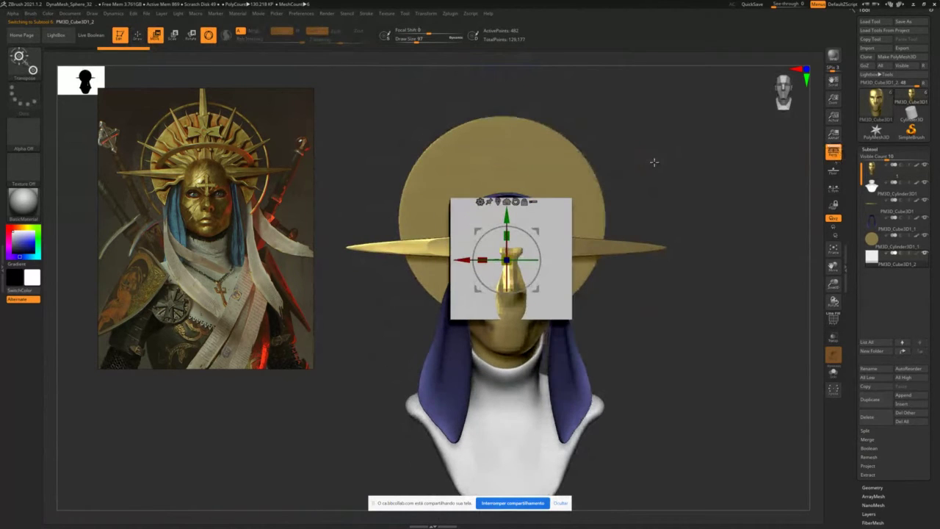
key("p")
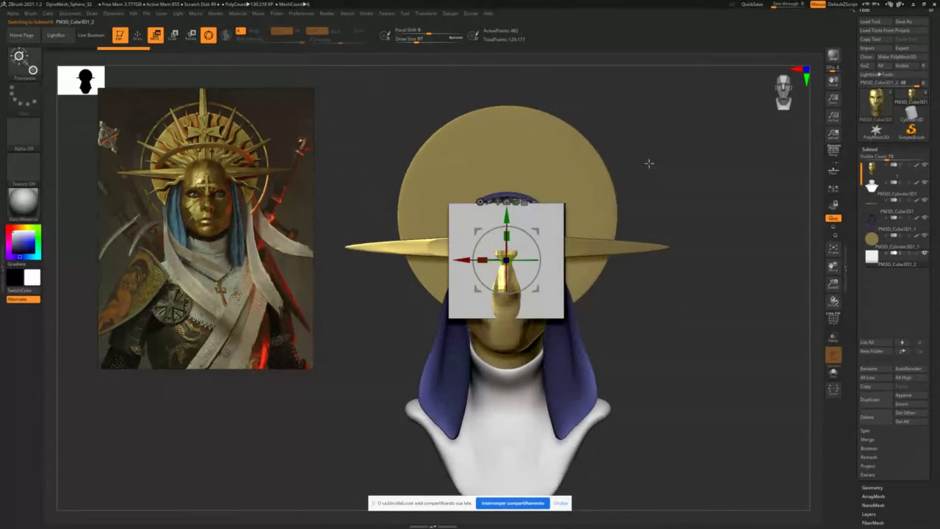
left_click_drag(648, 163, 634, 178)
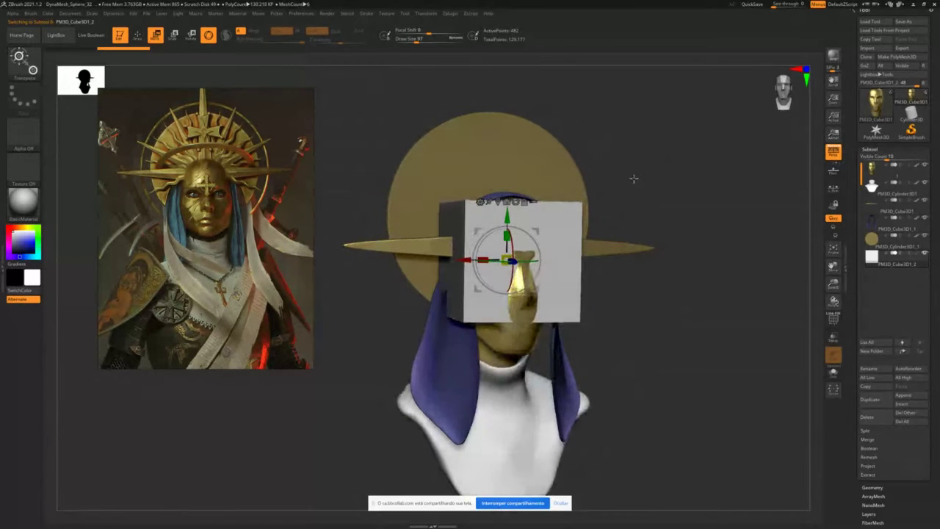
- Delete the appended cube subtool from the bust
left_click(867, 418)
left_click(807, 432)
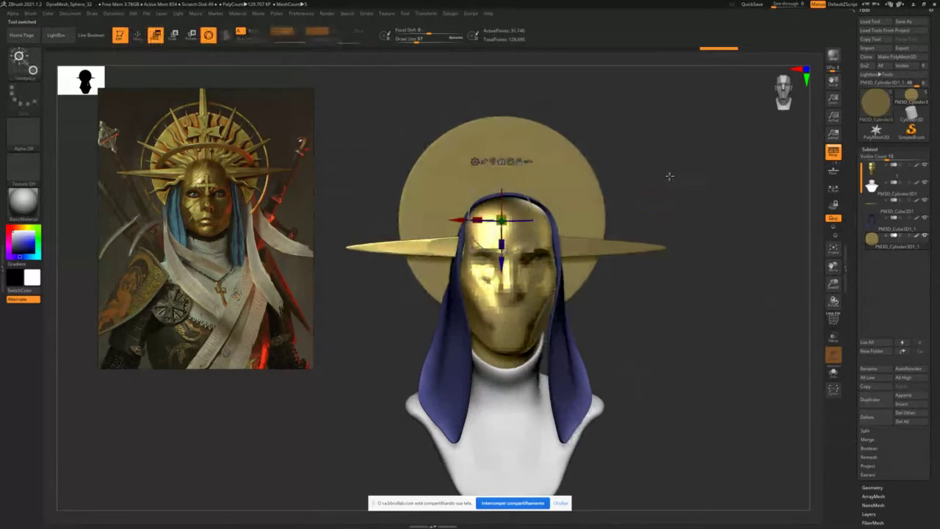
left_click_drag(670, 177, 636, 180, "alt")
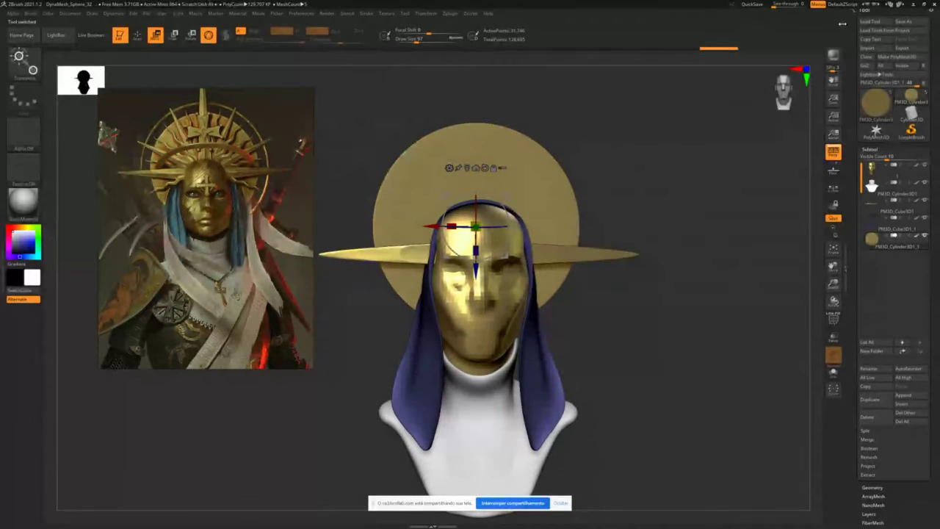
- Save the bust tool as 2 in the bate papo folder
left_click(903, 21)
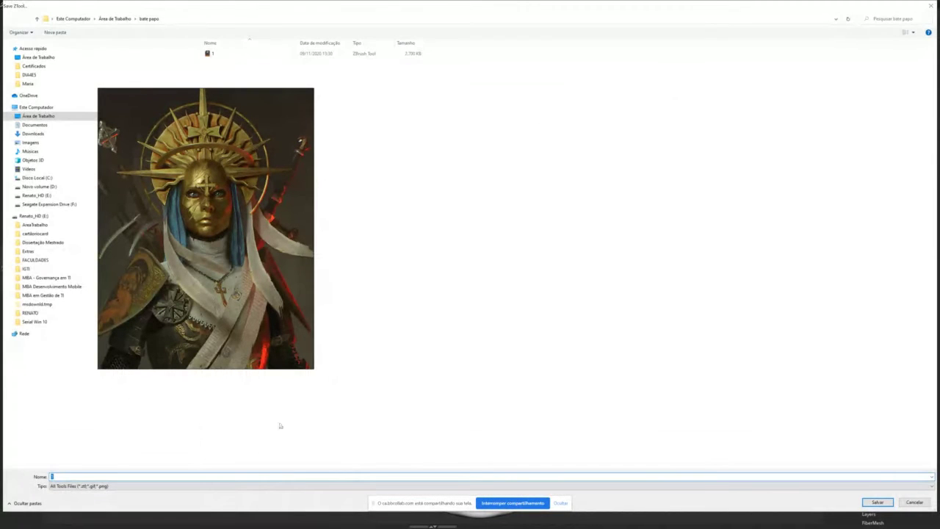
key("Return")
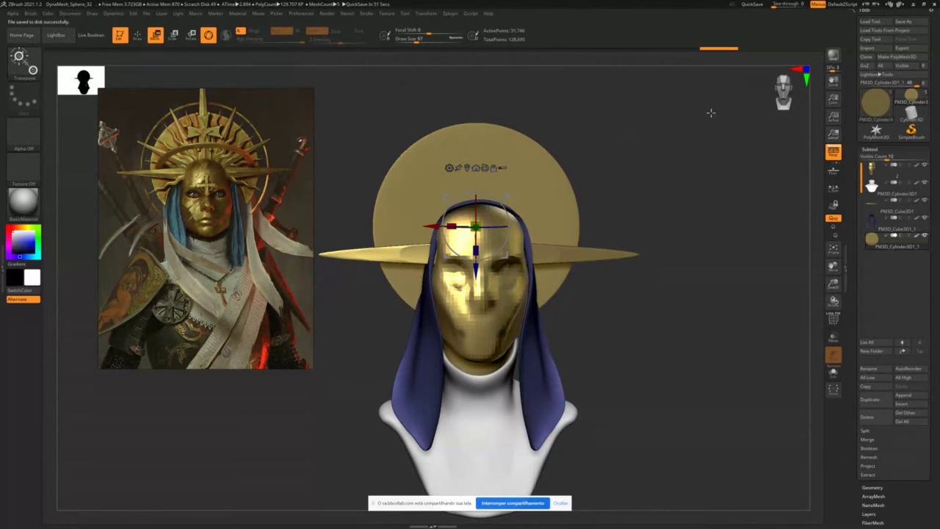
left_click(904, 22)
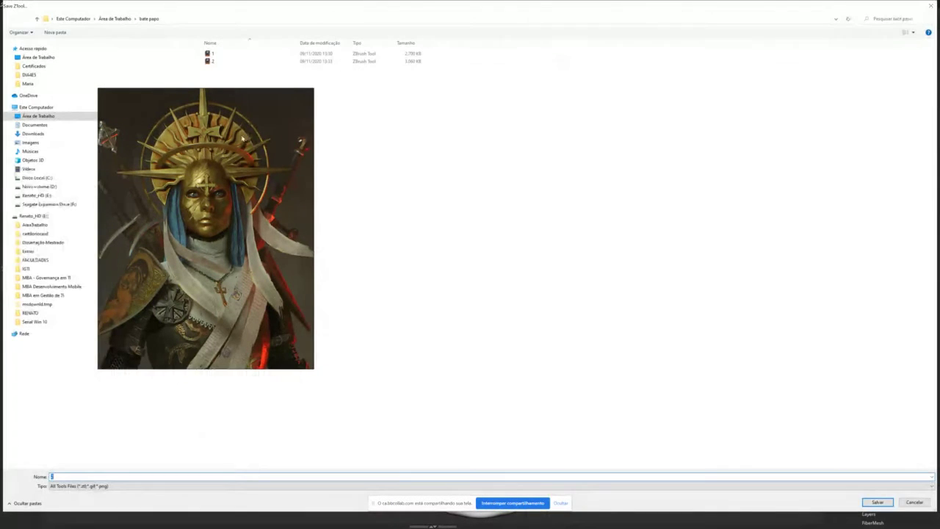
left_click_drag(243, 138, 408, 185)
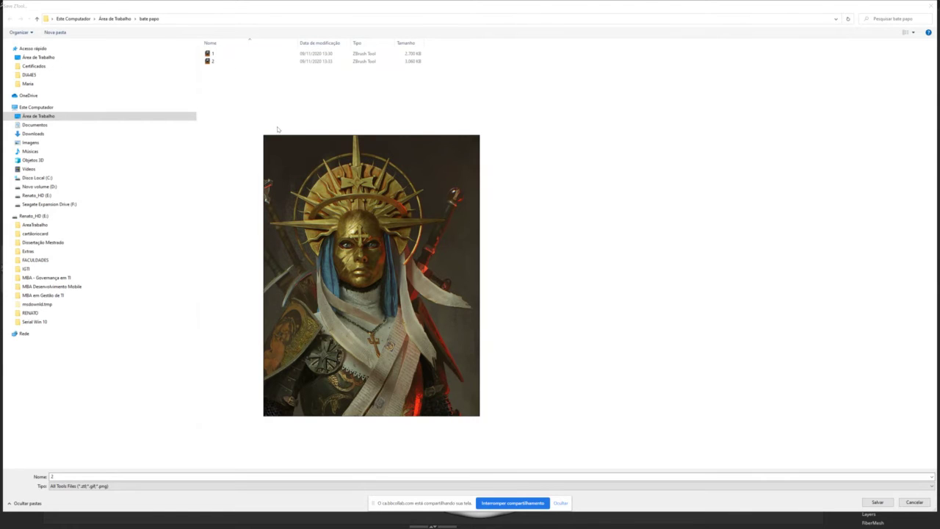
left_click(915, 502)
- Reposition the floating reference painting beside the bust so that both can be compared in full
left_click_drag(310, 170, 422, 216)
right_click_drag(381, 196, 335, 183)
left_click_drag(335, 184, 167, 159)
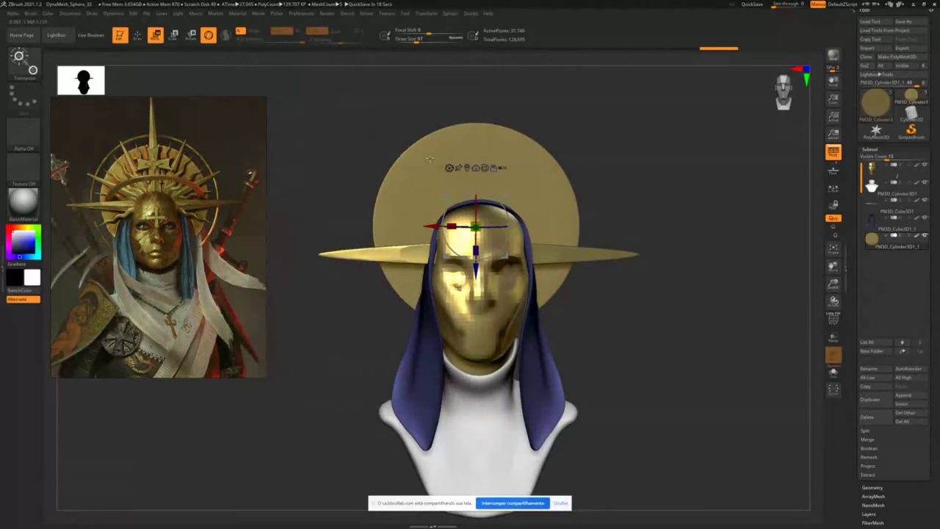
left_click_drag(174, 199, 206, 231)
left_click_drag(587, 132, 593, 123)
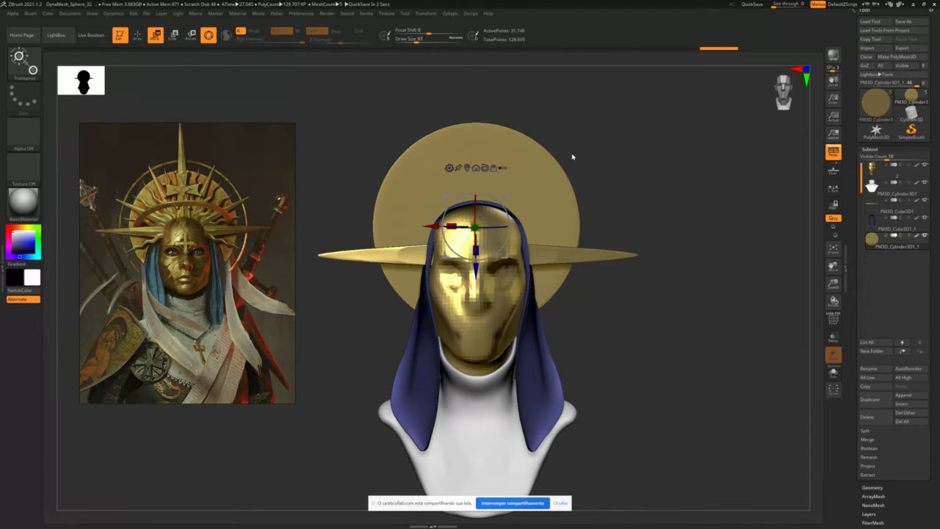
mouse_move(599, 144)
left_mouse_down()
mouse_move(613, 145)
mouse_move(598, 142)
left_mouse_up()
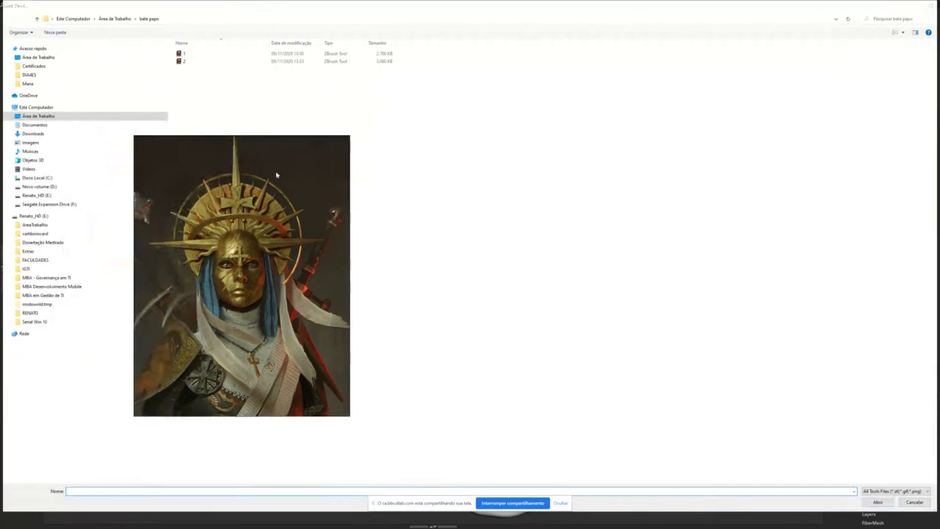
- Load the ZBrush tool 08 from the Zbrush folder of Enfermeira 1 in Personagens Labirinto
left_click(48, 196)
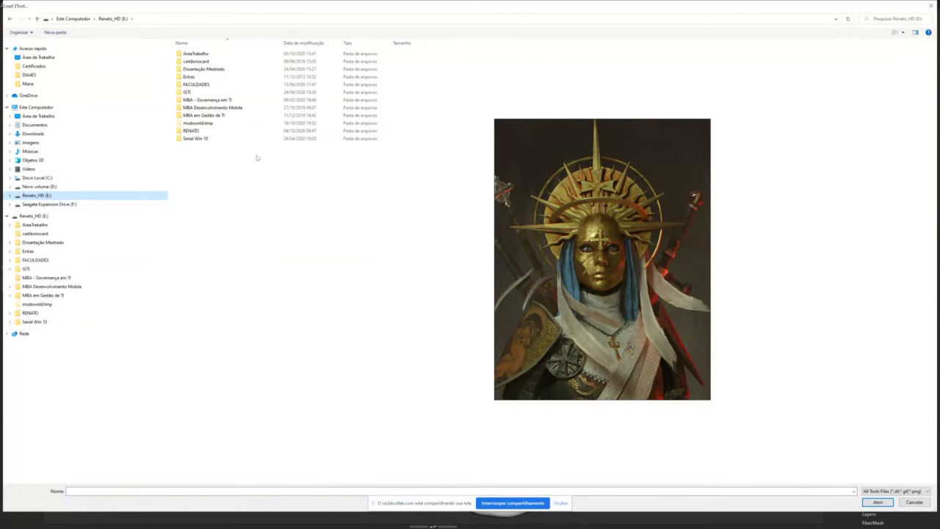
double_click(209, 132)
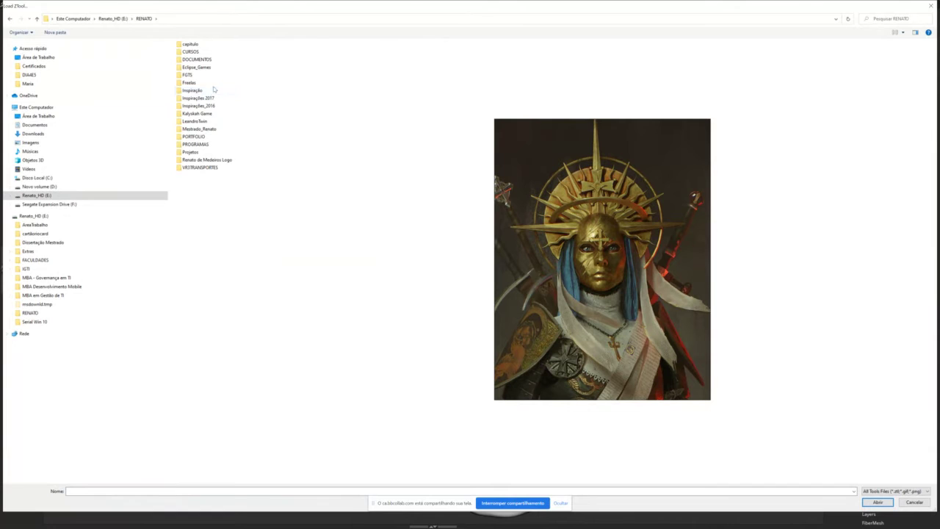
double_click(198, 83)
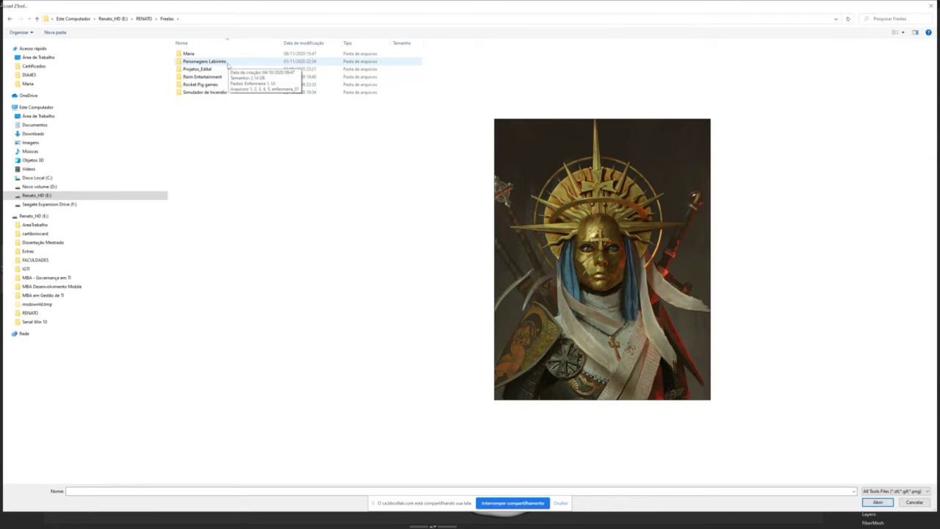
double_click(228, 61)
double_click(194, 61)
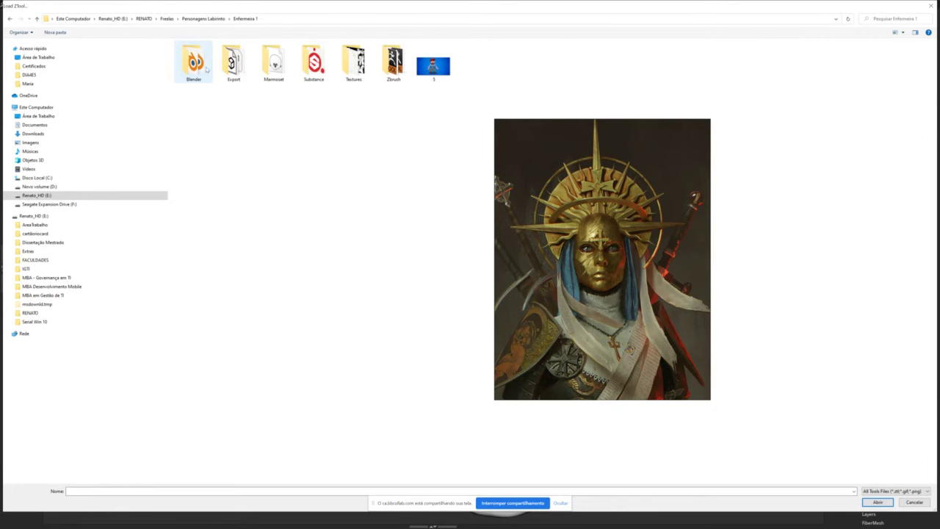
double_click(394, 62)
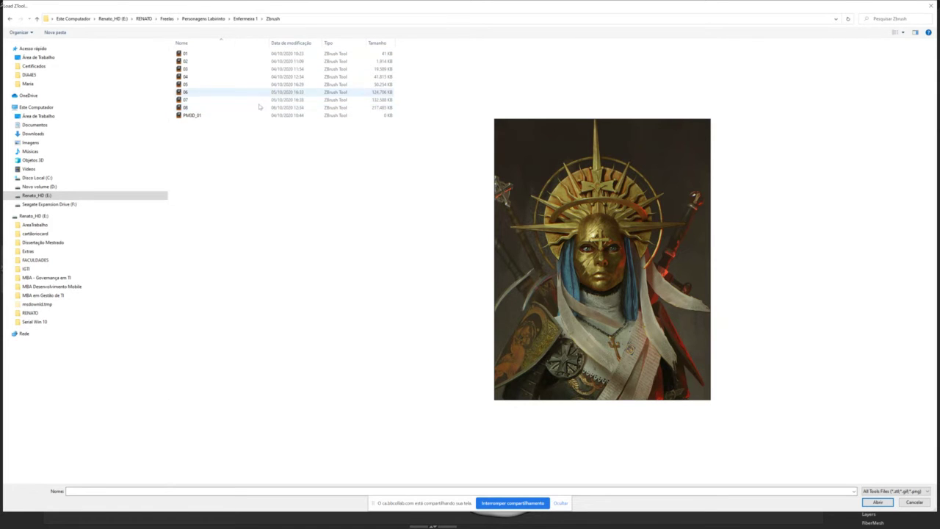
double_click(206, 109)
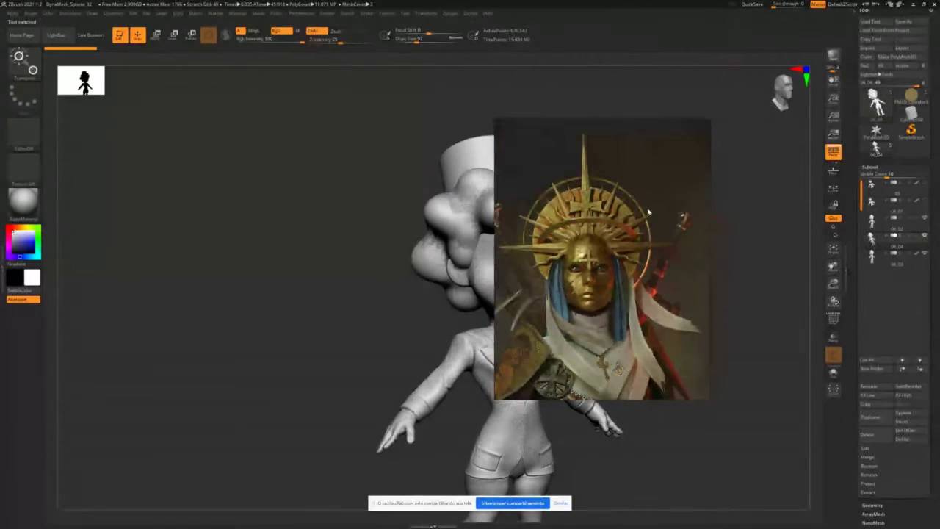
- Move the floating reference painting off the canvas to uncover the nurse character
left_click_drag(649, 213, 605, 228)
left_click_drag(632, 181, 615, 187)
right_click_drag(615, 187, 0, 246)
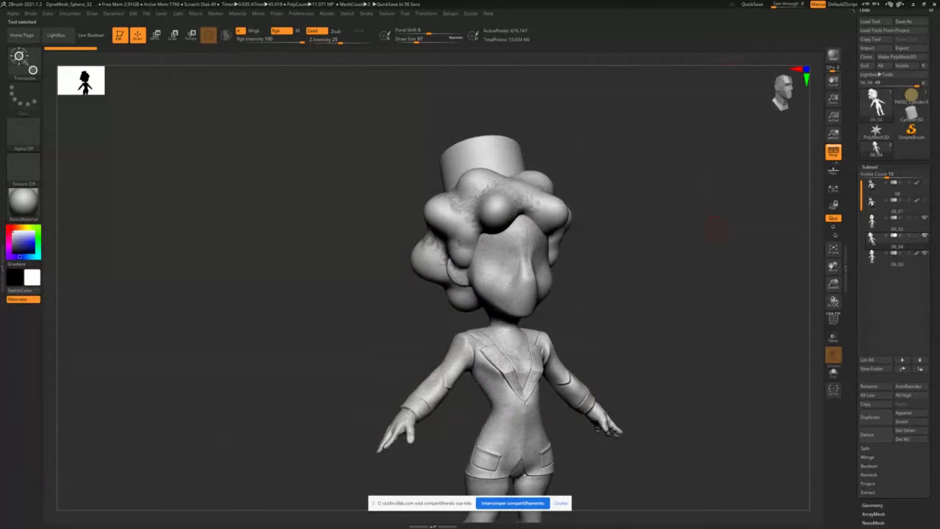
- Turn the nurse character to the front and make the painted body subtool 06_01 active
left_click_drag(645, 180, 634, 145)
left_click(871, 202)
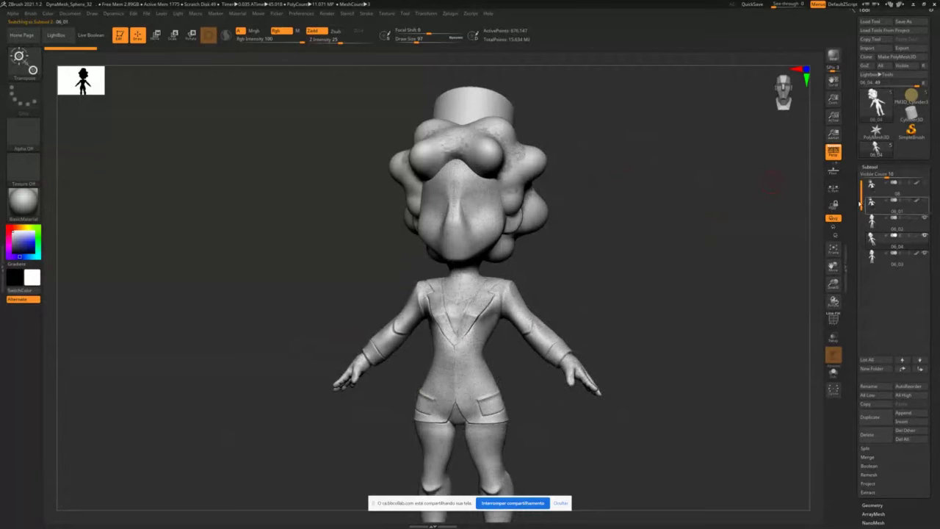
mouse_move(646, 221)
left_mouse_down()
mouse_move(704, 215)
mouse_move(669, 218)
mouse_move(646, 161)
mouse_move(697, 168)
mouse_move(754, 207)
left_mouse_up()
key("Down")
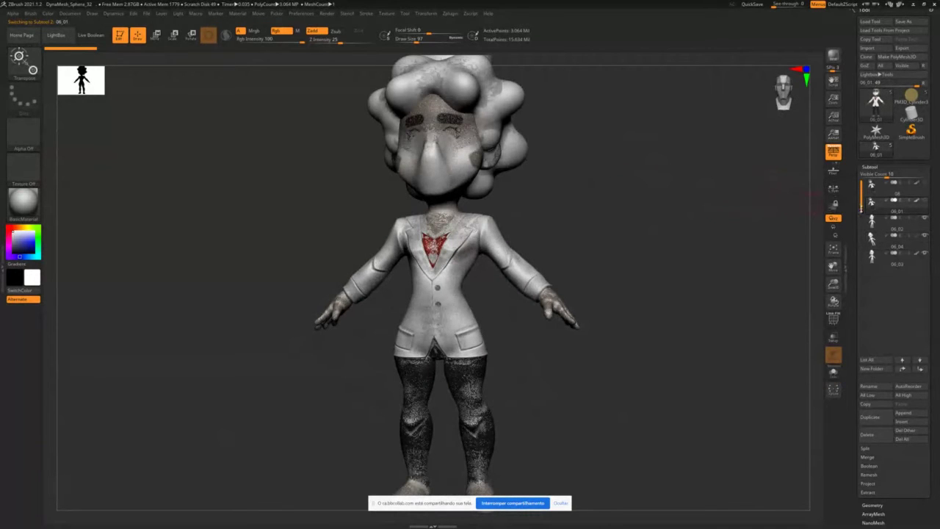
mouse_move(638, 199)
left_mouse_down()
mouse_move(674, 202)
mouse_move(640, 203)
mouse_move(634, 180)
mouse_move(627, 204)
left_mouse_up()
- Compare subtools 06_01 and 06_02 in Solo mode, viewing the painted body from the side and front
key("w")
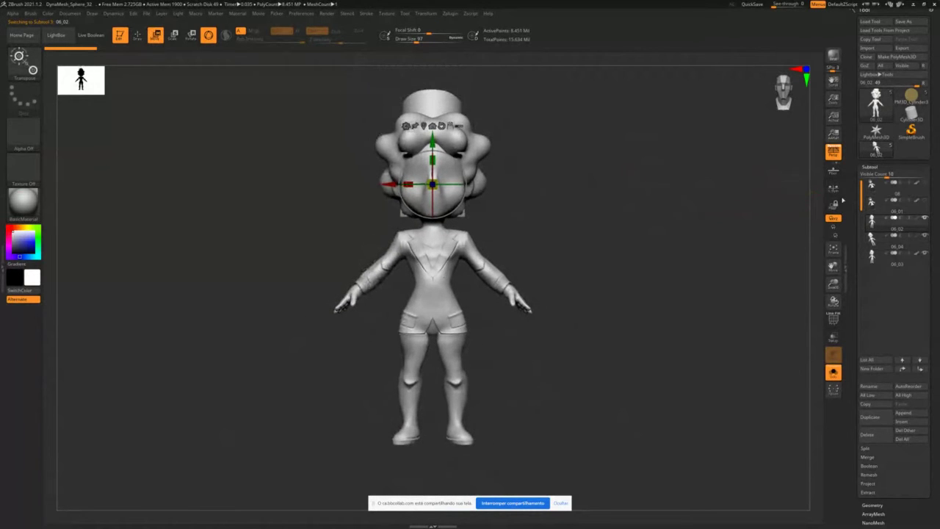
left_click(881, 205)
left_click_drag(534, 191, 575, 193)
key("q")
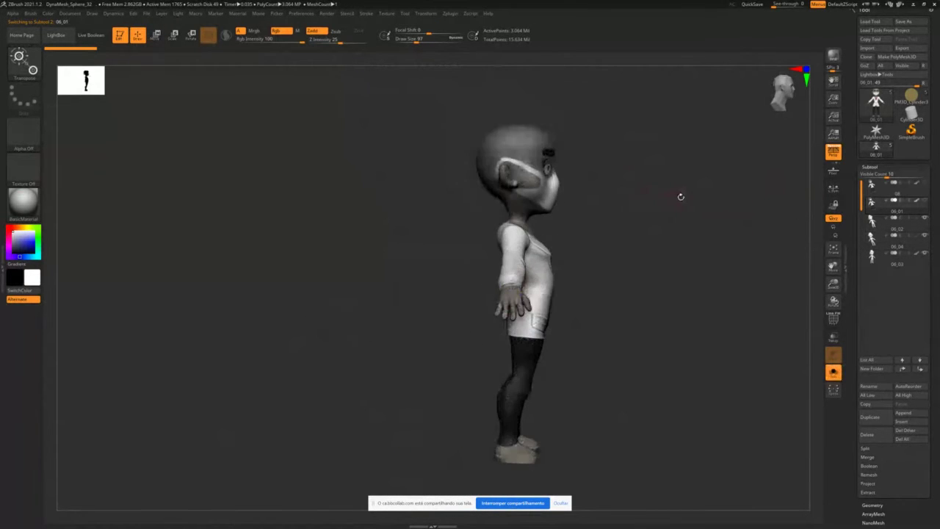
mouse_move(680, 195)
left_mouse_down()
mouse_move(630, 196)
mouse_move(703, 200)
mouse_move(540, 200)
mouse_move(549, 194)
mouse_move(543, 200)
mouse_move(603, 215)
left_mouse_up()
key("w")
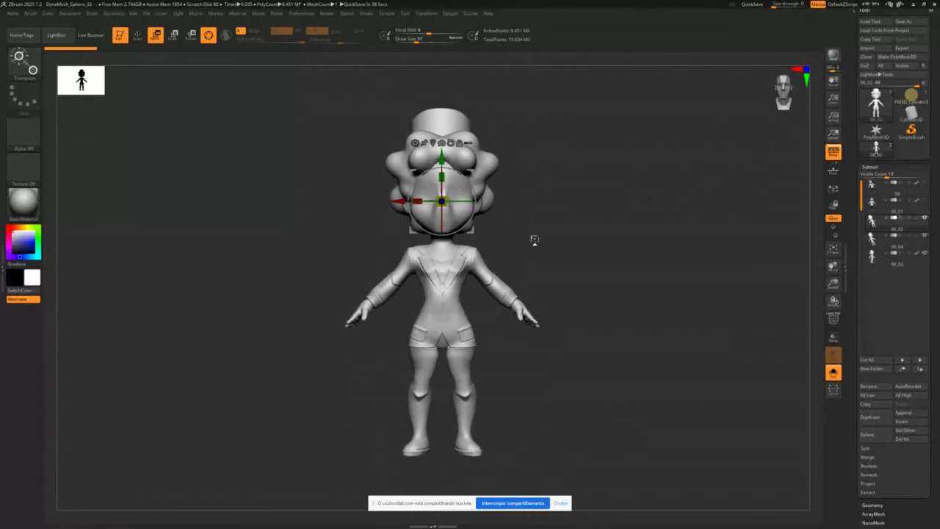
- Examine the full-body cartoon character from the front and from slightly turned views
mouse_move(569, 183)
left_mouse_down()
mouse_move(550, 210)
mouse_move(561, 208)
mouse_move(556, 191)
mouse_move(607, 179)
mouse_move(563, 189)
mouse_move(532, 176)
left_mouse_up()
key("q")
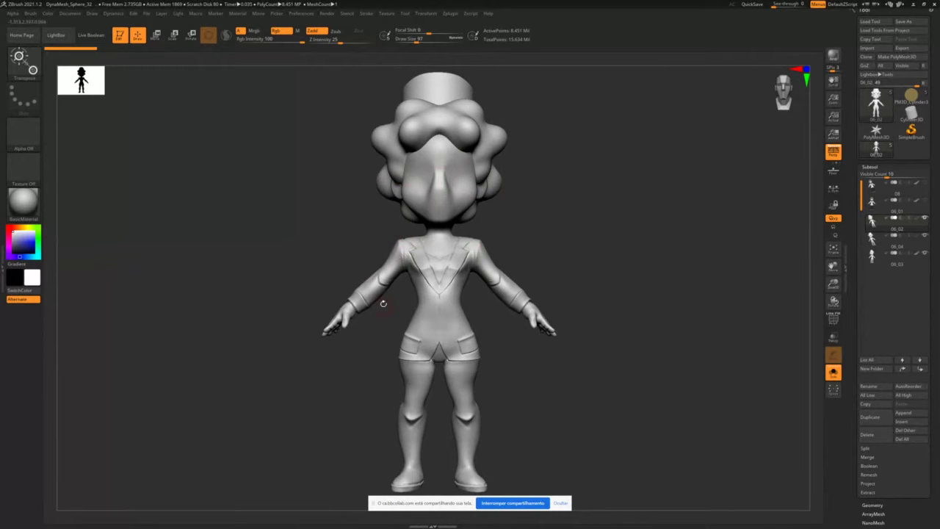
left_click_drag(578, 249, 455, 323)
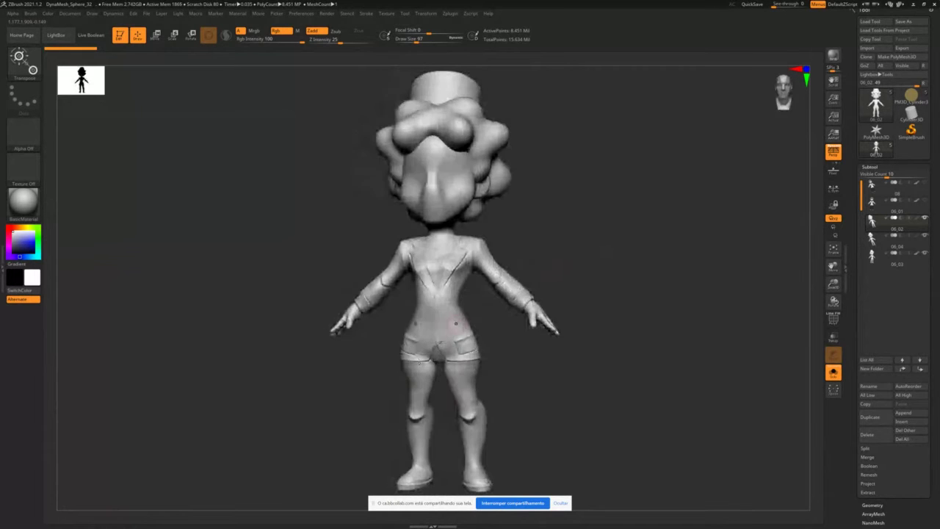
left_click_drag(393, 399, 402, 395, "shift")
key("w")
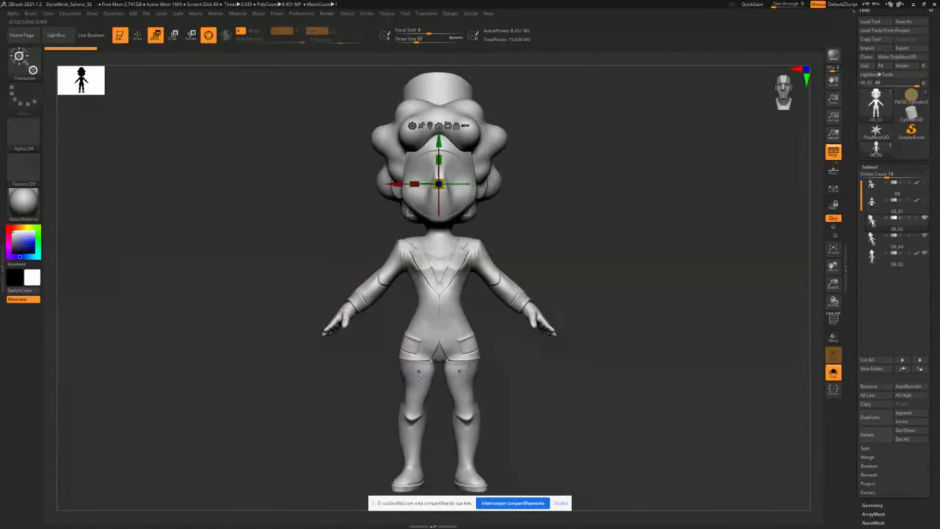
key("q")
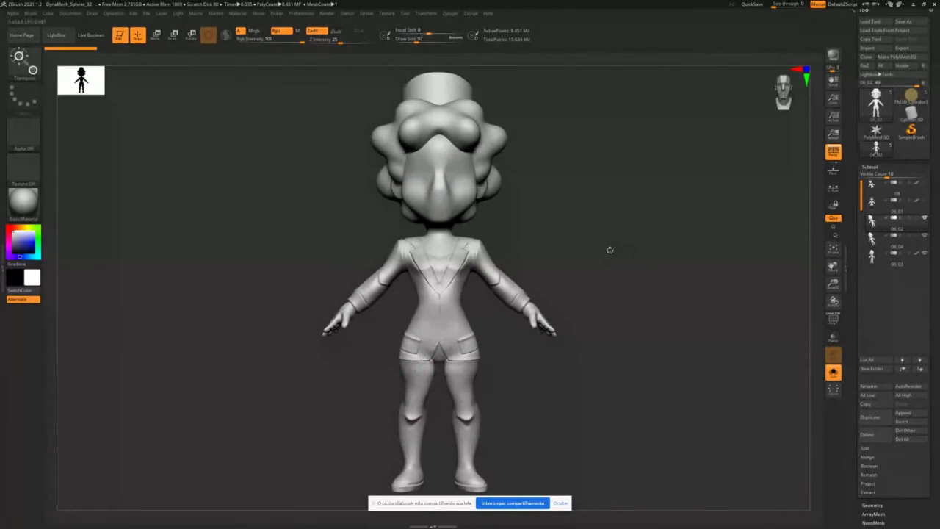
left_click_drag(549, 178, 661, 152)
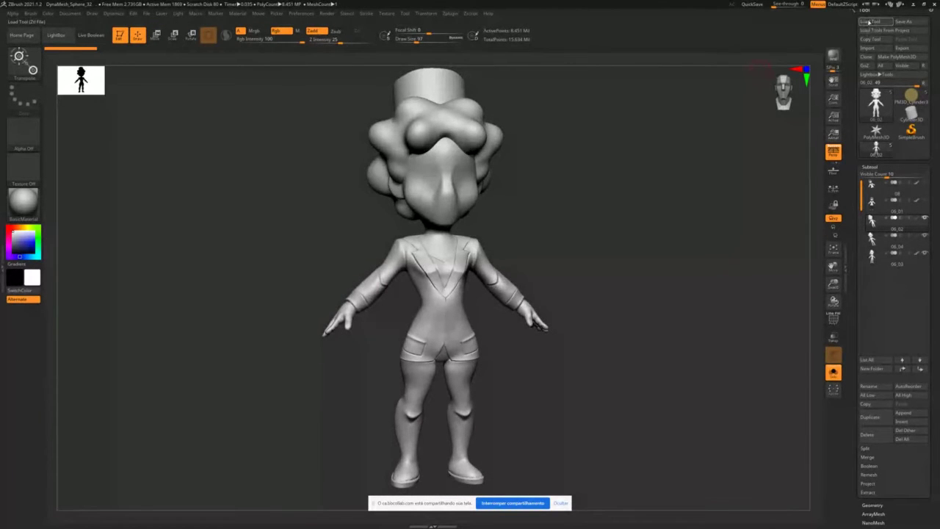
- Load the saved veiled woman's head tool file from the Maria folder inside Freelas
left_click(833, 371)
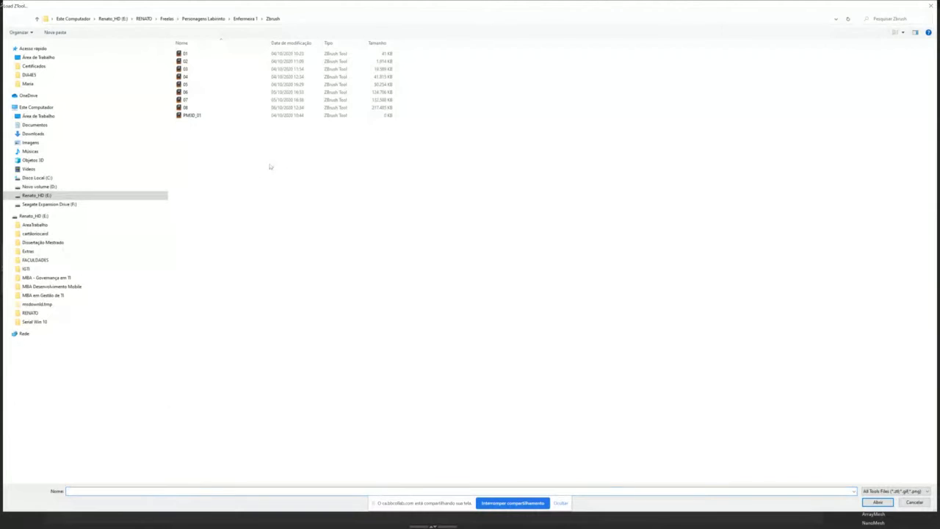
key("alt+Up")
key("alt+Up")
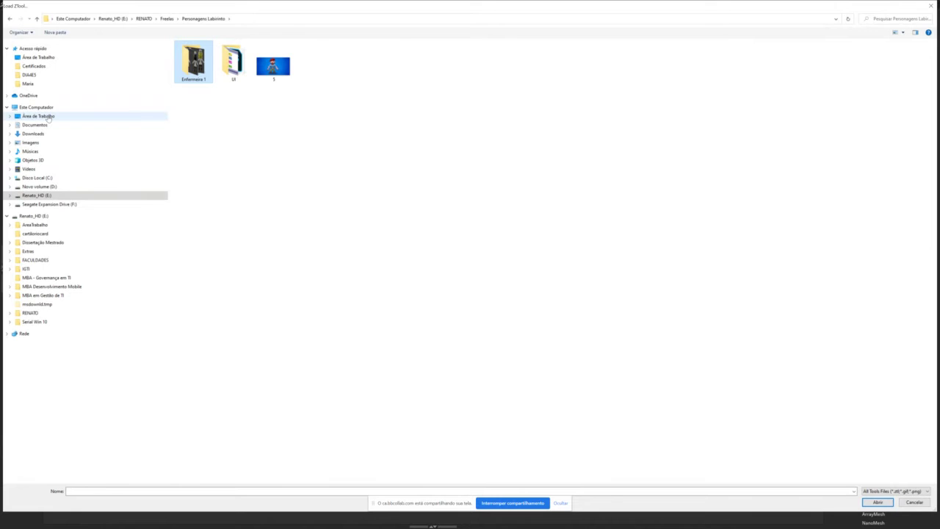
left_click(47, 116)
left_click(37, 195)
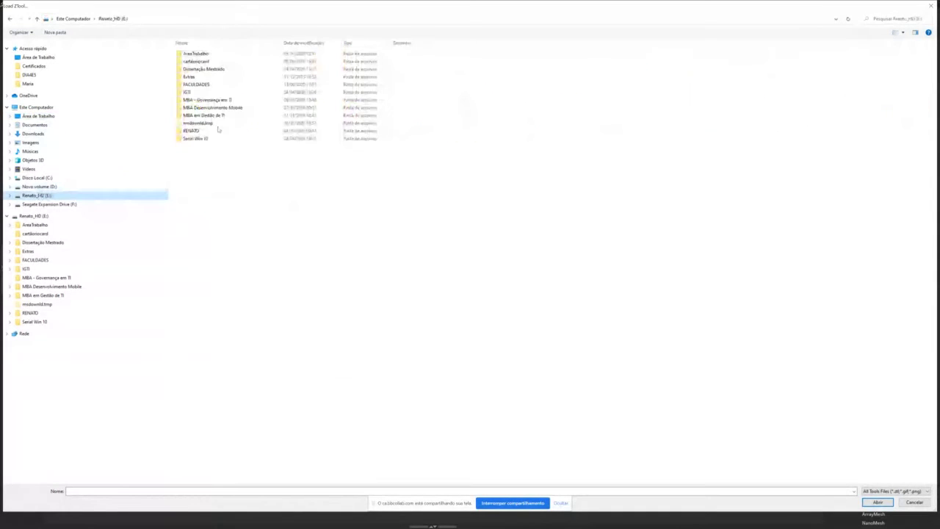
double_click(217, 130)
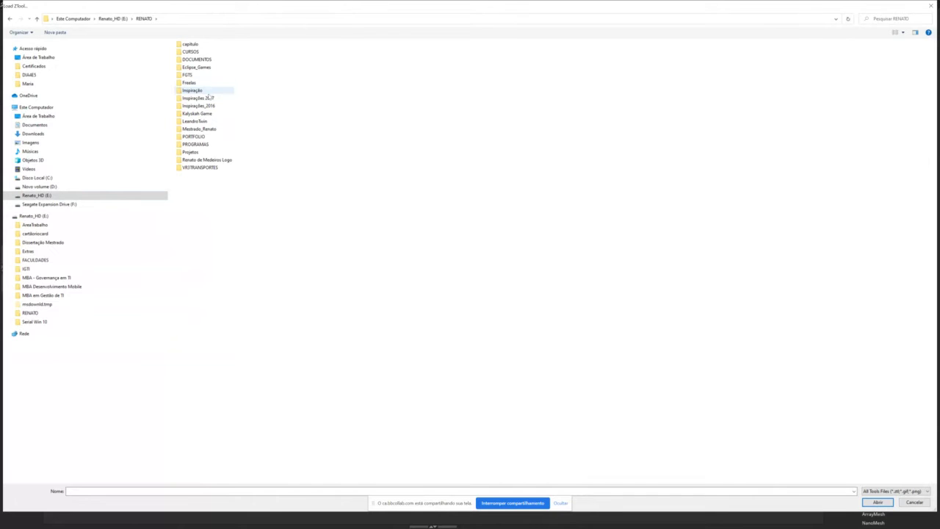
double_click(209, 82)
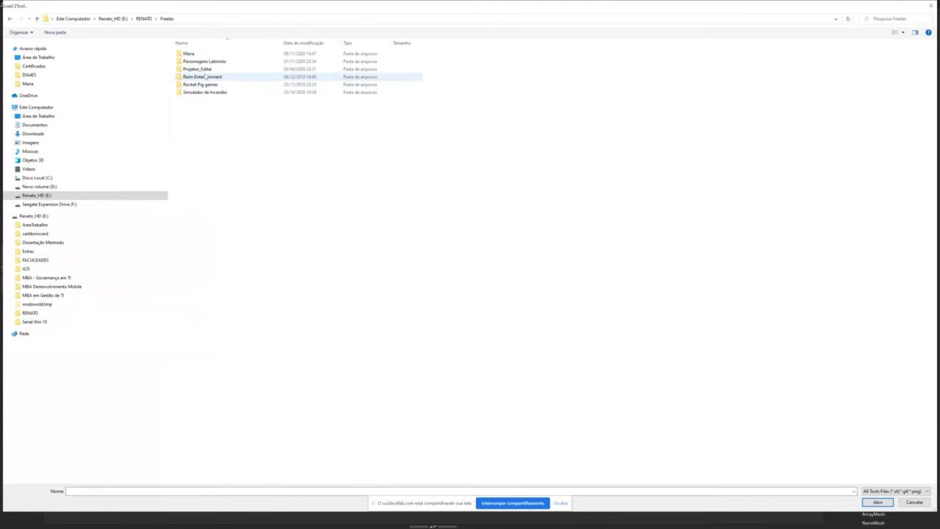
double_click(207, 54)
double_click(202, 91)
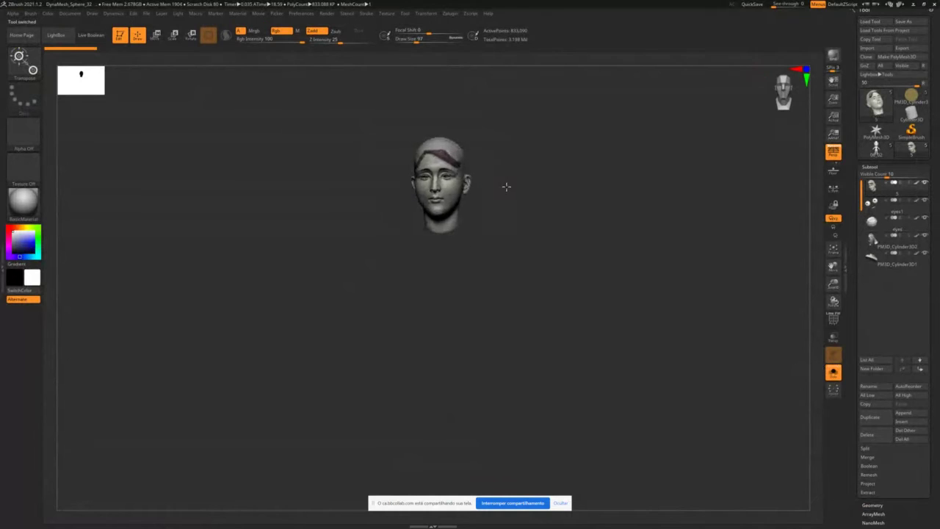
- Frame the veiled bust and examine its face, veil and gold collar from front and three-quarter views
key("f")
mouse_move(583, 216)
left_mouse_down()
mouse_move(609, 179)
mouse_move(588, 183)
mouse_move(583, 172)
mouse_move(571, 212)
left_mouse_up()
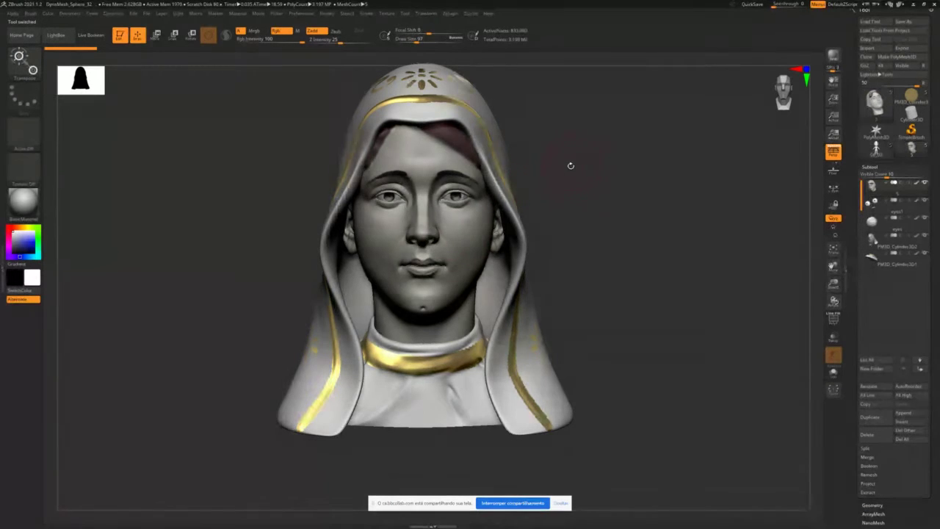
left_click_drag(571, 164, 557, 178)
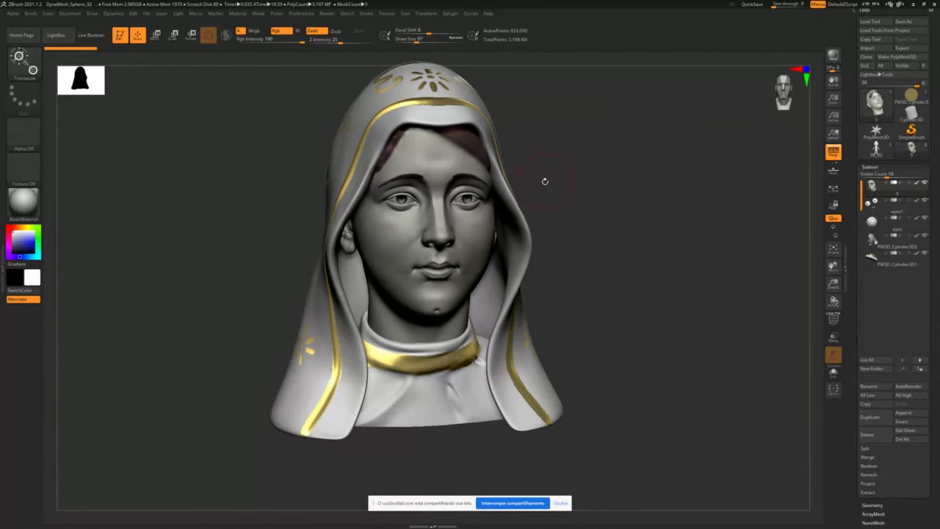
left_click_drag(537, 186, 562, 172)
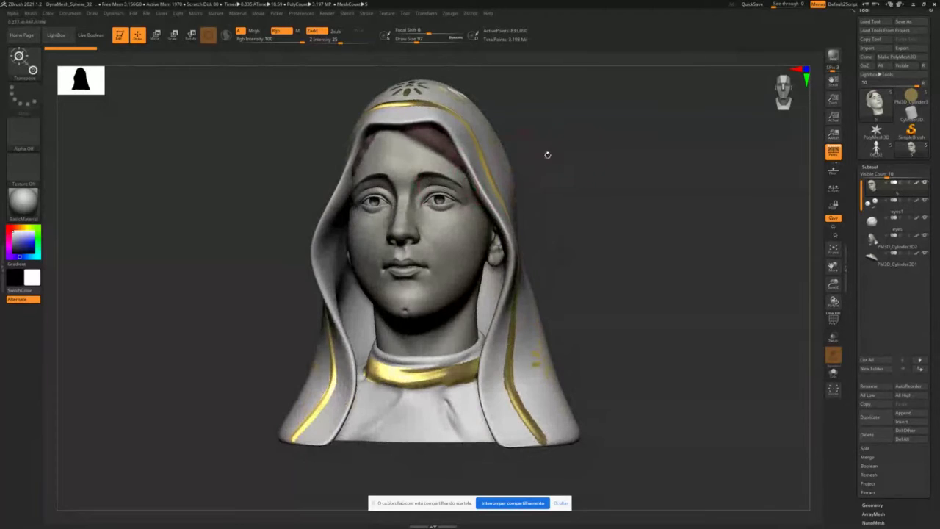
mouse_move(548, 155)
left_mouse_down()
mouse_move(551, 182)
mouse_move(556, 145)
mouse_move(546, 149)
mouse_move(557, 155)
mouse_move(594, 141)
mouse_move(573, 187)
mouse_move(598, 164)
mouse_move(517, 178)
mouse_move(569, 179)
mouse_move(562, 189)
mouse_move(524, 177)
left_mouse_up()
key("w")
key("f")
key("f")
key("q")
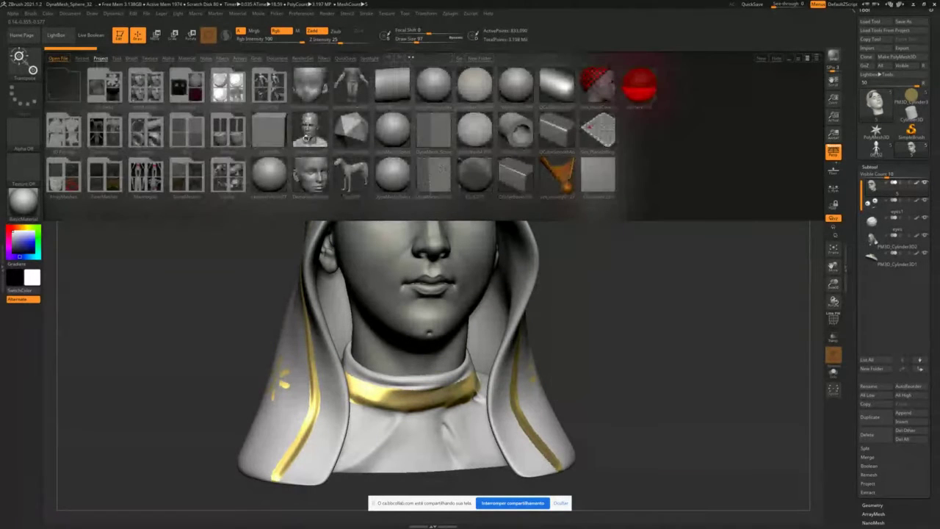
- Open the DemoHeadFemale project from the LightBox project library
left_click_drag(348, 175, 319, 175)
left_click_drag(251, 173, 272, 173)
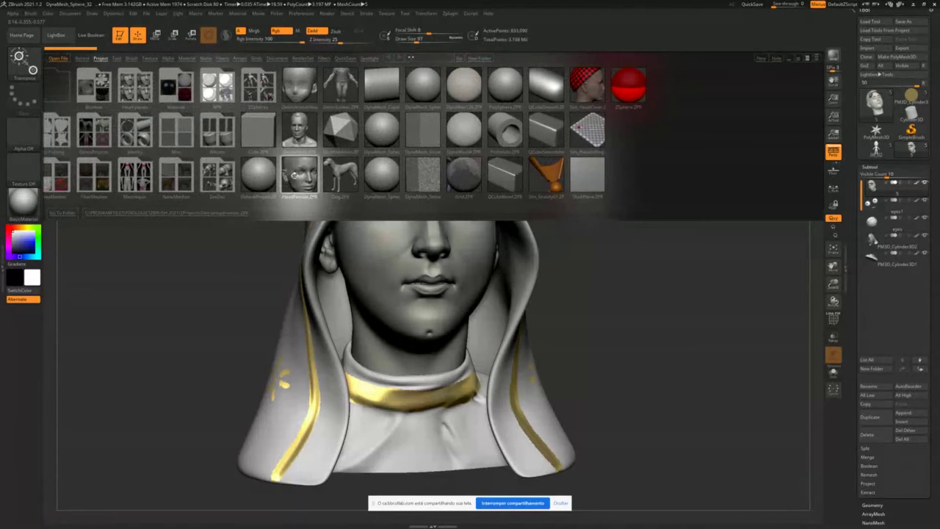
double_click(298, 175)
left_click(495, 287)
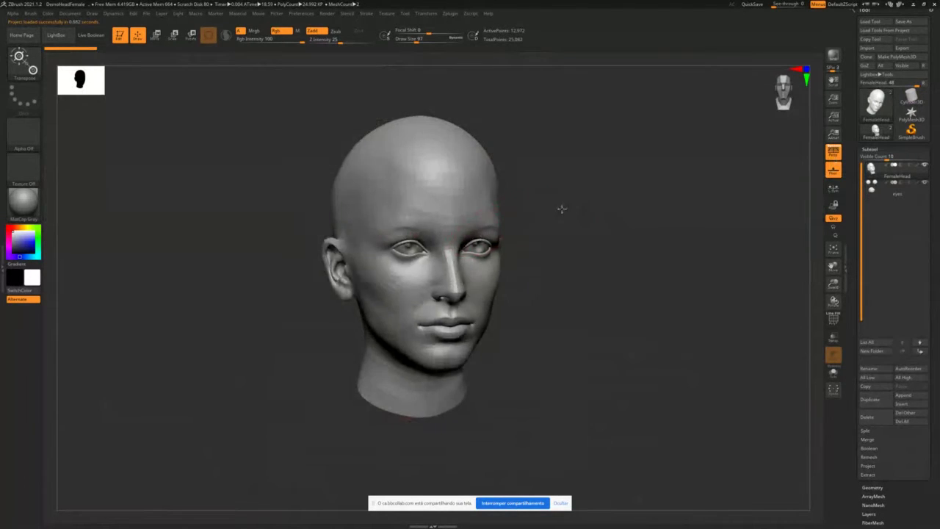
- Examine the female demo head's overall proportions from three-quarter, profile and front views
mouse_move(562, 208)
left_mouse_down()
mouse_move(556, 197)
mouse_move(556, 206)
left_mouse_up()
key("w")
key("q")
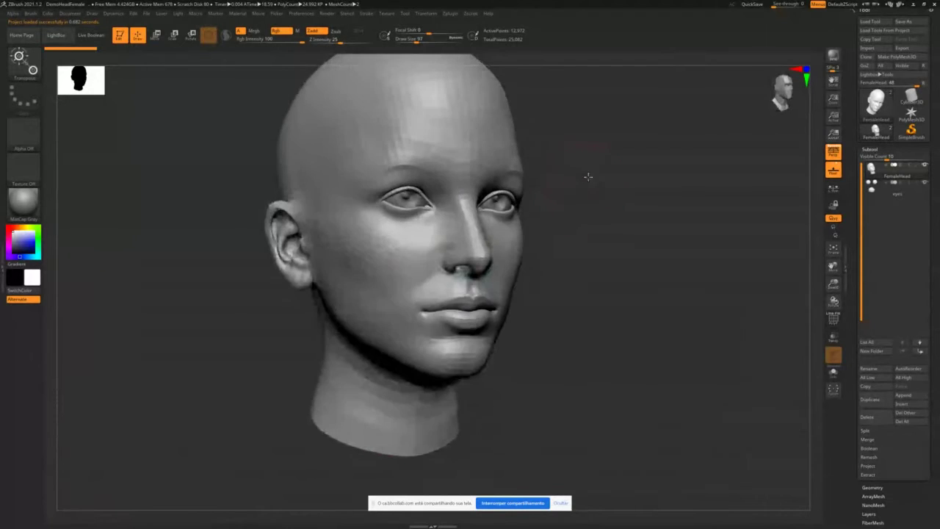
left_click_drag(572, 169, 577, 165)
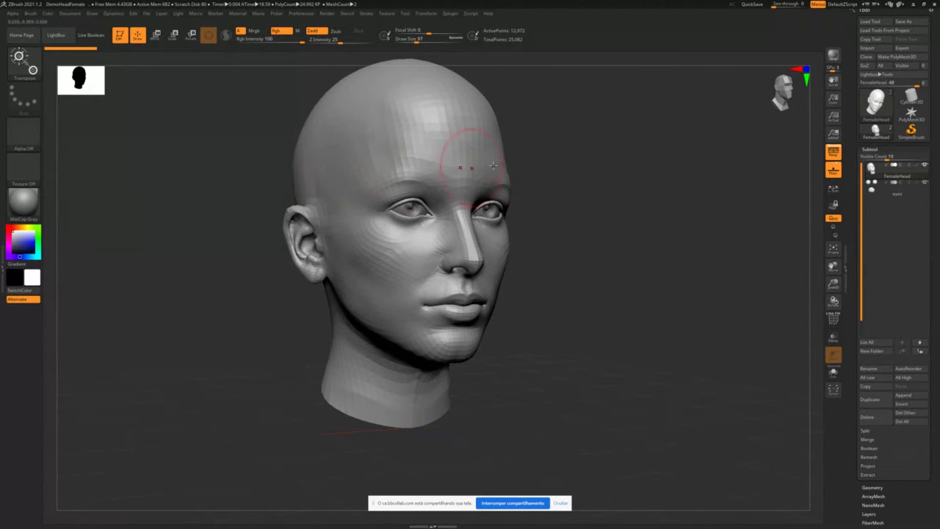
left_click_drag(561, 155, 590, 155)
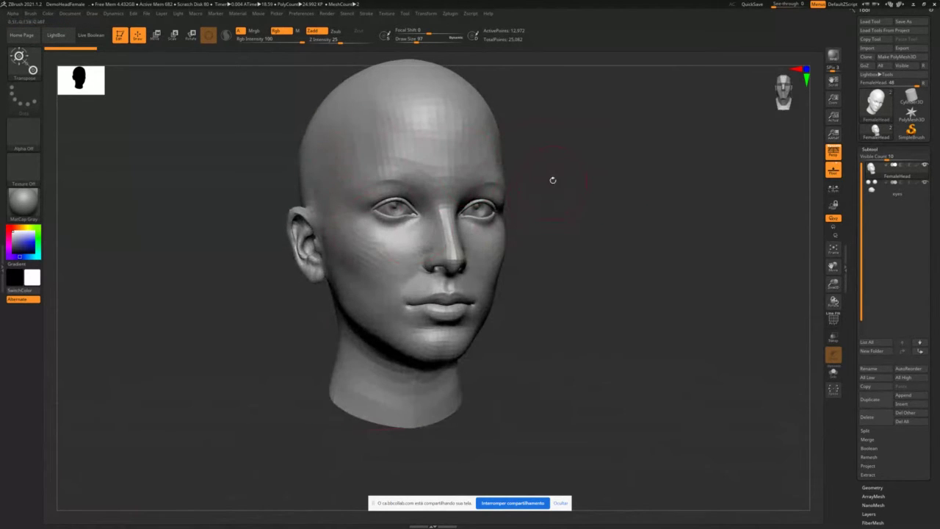
left_click_drag(552, 181, 616, 194)
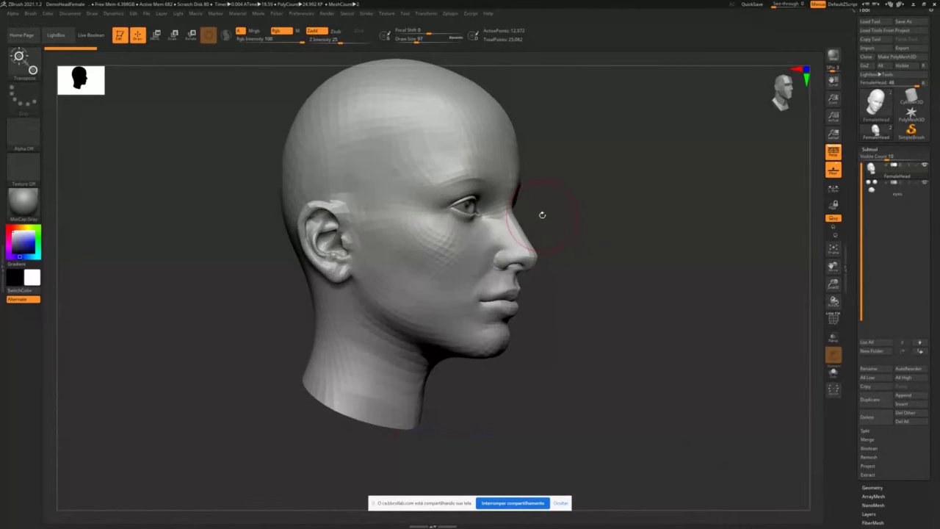
left_click_drag(600, 189, 495, 190)
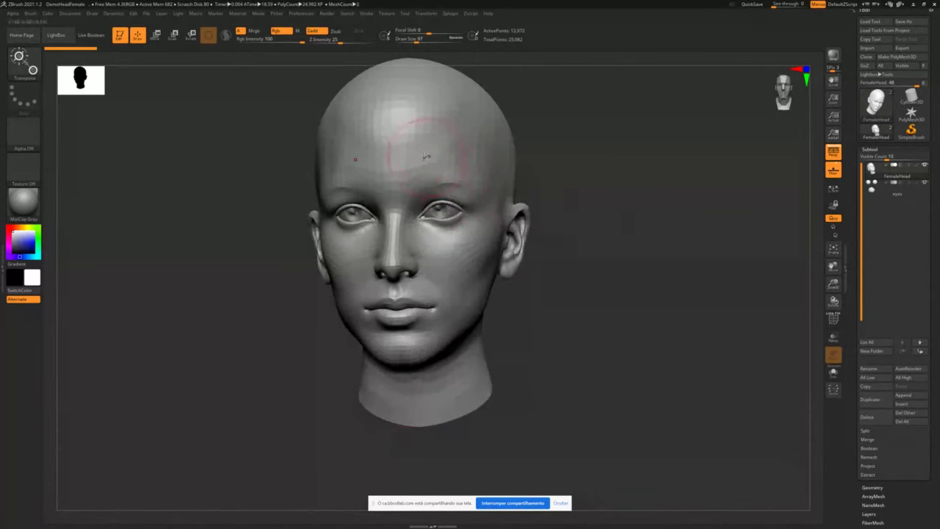
left_click_drag(584, 145, 646, 150)
left_click_drag(543, 191, 548, 187)
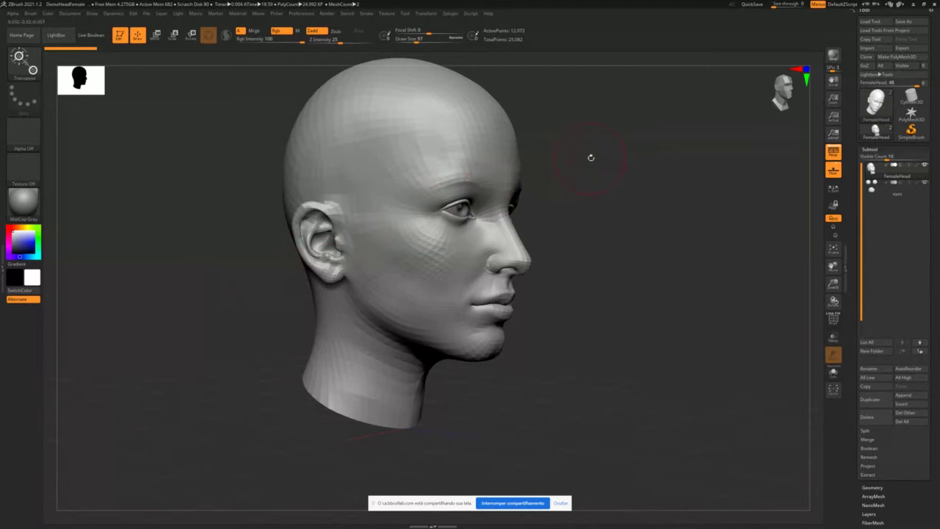
left_click_drag(590, 154, 552, 162)
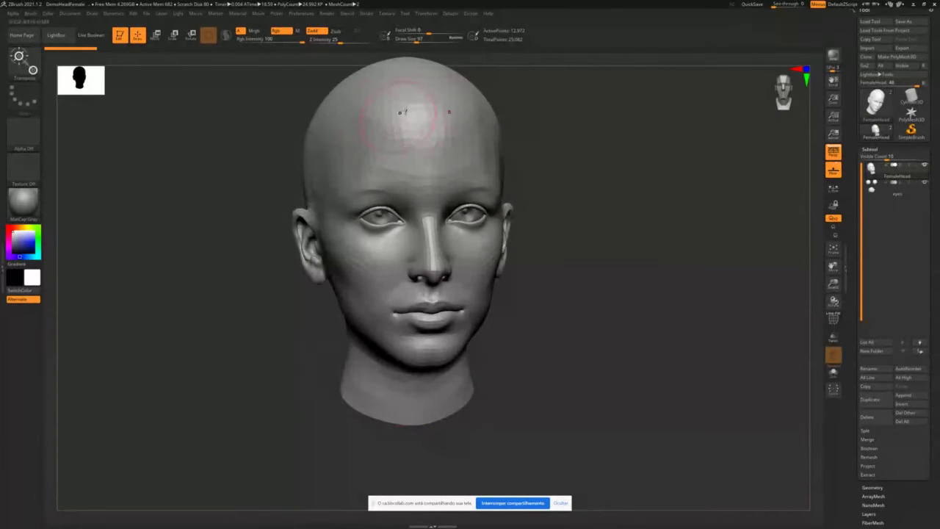
left_click_drag(536, 115, 570, 106)
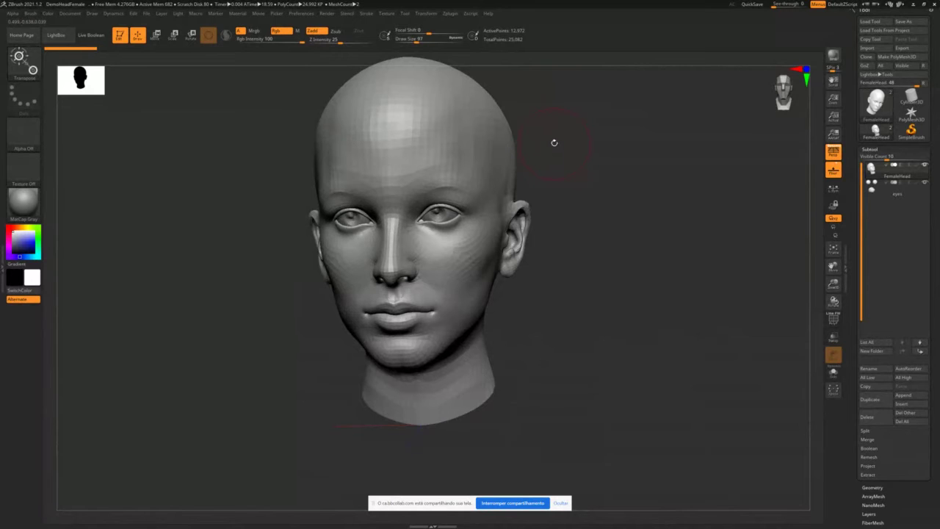
left_click_drag(569, 141, 541, 135)
left_click_drag(541, 118, 447, 158, "alt")
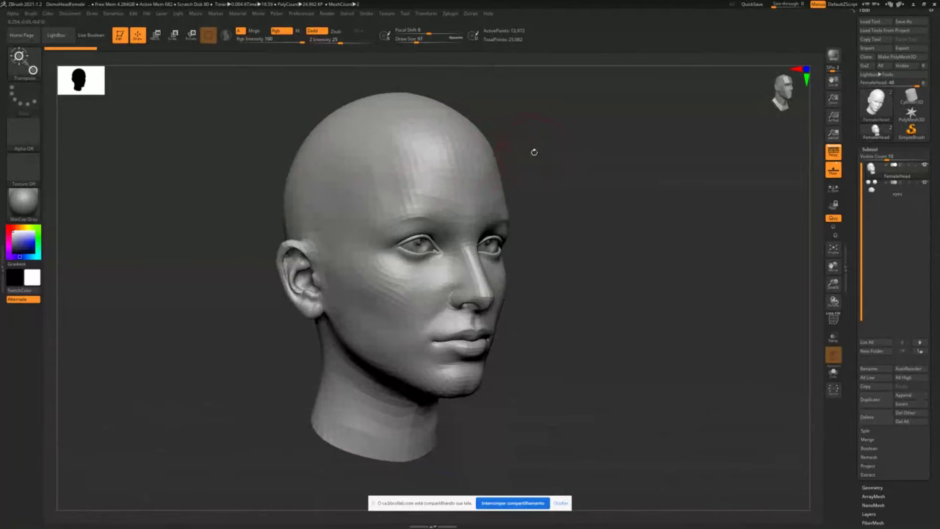
- Examine the female demo head's facial features straight on and its silhouette in profile
left_click_drag(547, 156, 482, 160)
left_click_drag(549, 142, 335, 231)
key("w")
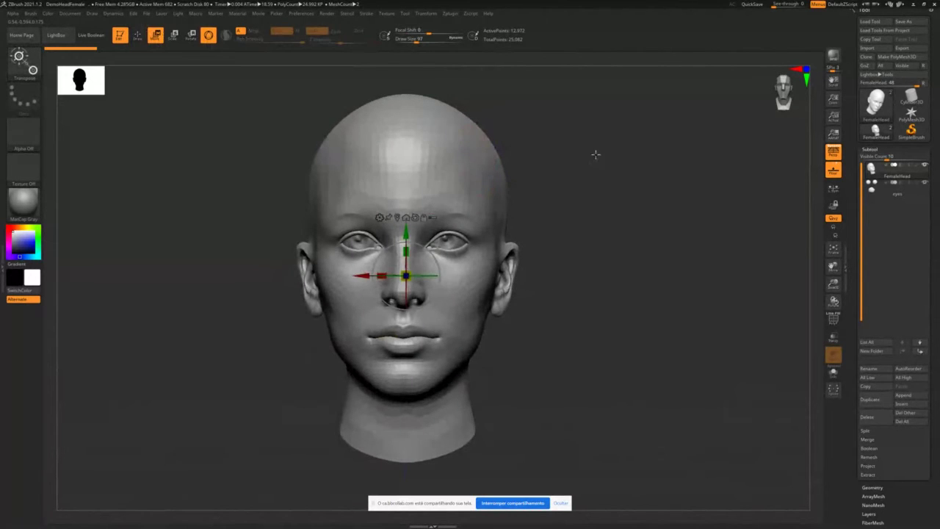
key("q")
mouse_move(596, 154)
left_mouse_down("alt")
mouse_move(587, 147)
mouse_move(586, 159)
mouse_move(567, 165)
left_mouse_up("alt")
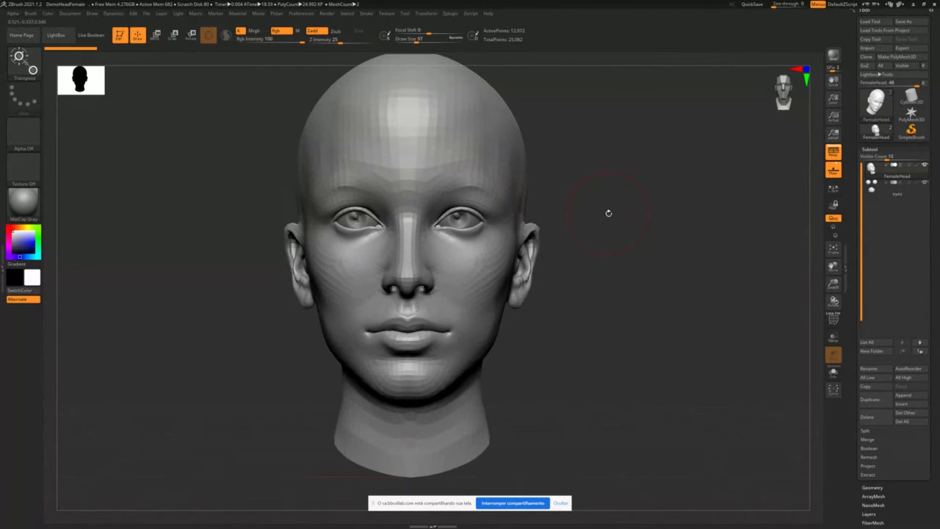
mouse_move(608, 213)
left_mouse_down()
mouse_move(617, 212)
mouse_move(595, 212)
left_mouse_up()
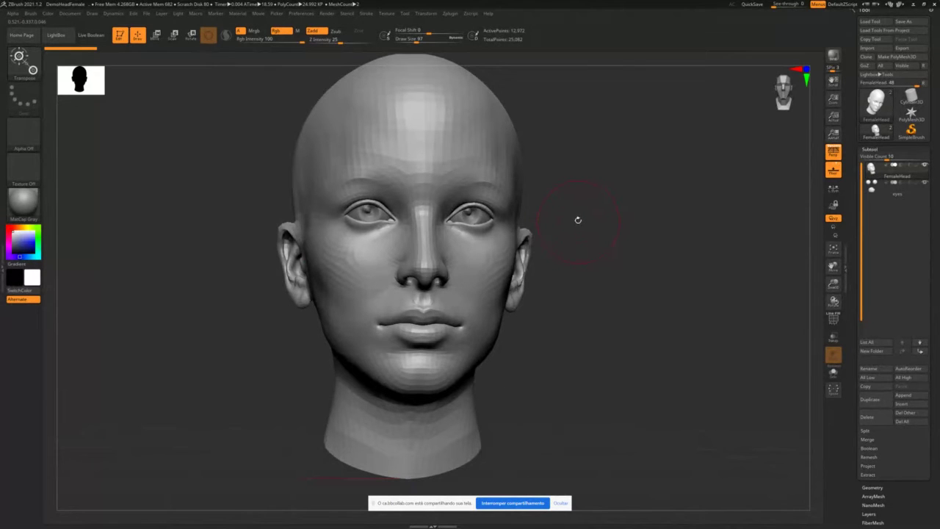
mouse_move(590, 199)
left_mouse_down()
mouse_move(593, 191)
mouse_move(593, 201)
mouse_move(577, 199)
mouse_move(593, 202)
mouse_move(581, 200)
mouse_move(587, 185)
mouse_move(513, 187)
left_mouse_up()
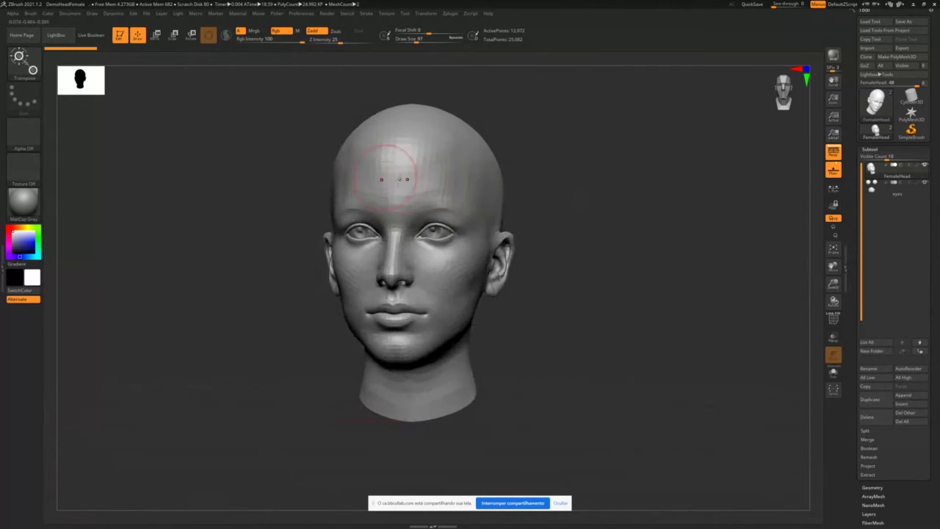
left_click_drag(569, 182, 454, 163)
left_click_drag(624, 192, 716, 155)
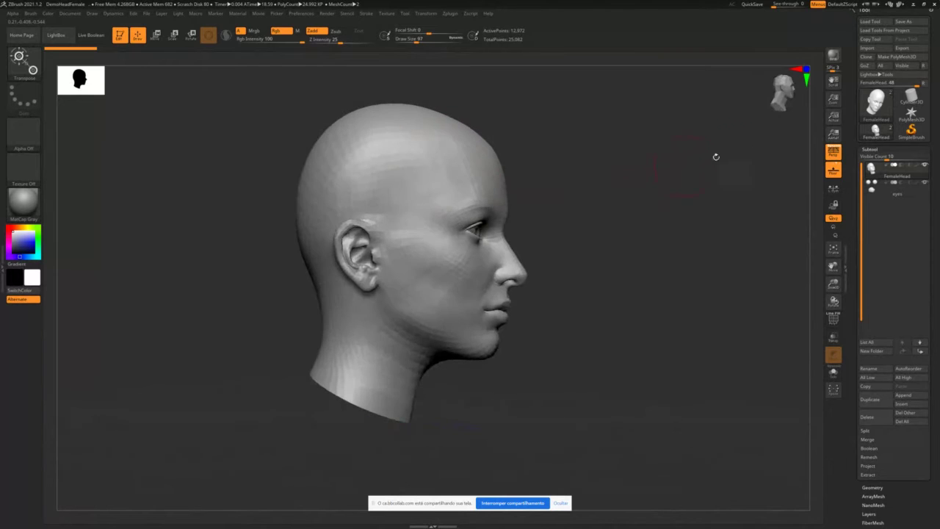
left_click(874, 130)
left_click(908, 113)
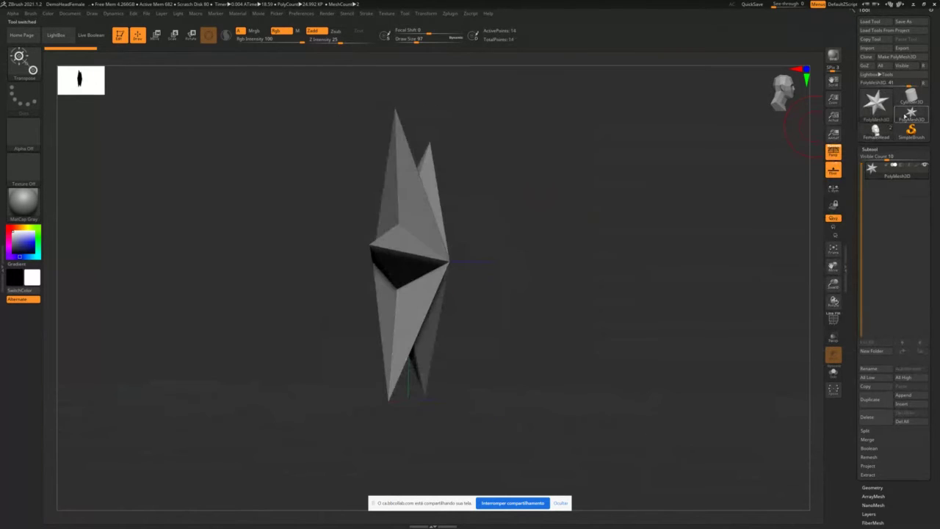
left_click(903, 97)
- Load the veiled bust tool file again, turn it to the front and isolate its head subtool
left_click(870, 21)
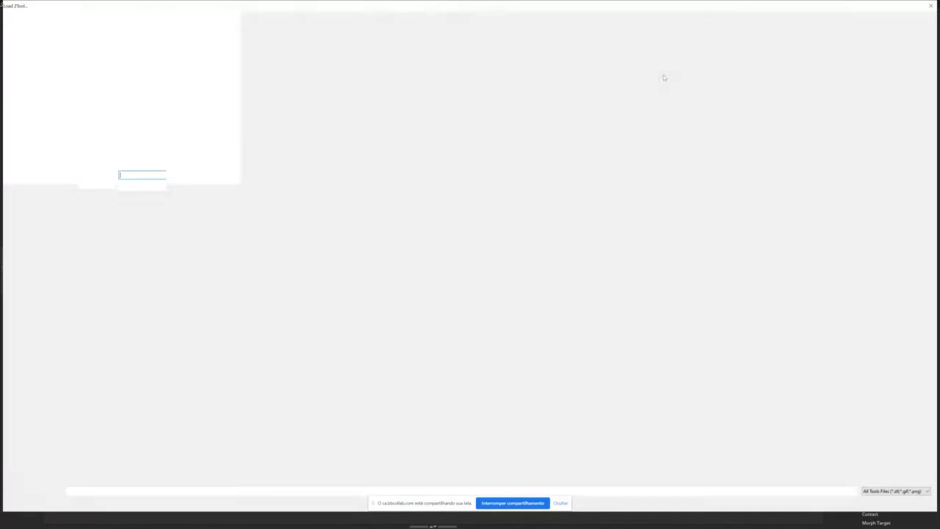
double_click(219, 91)
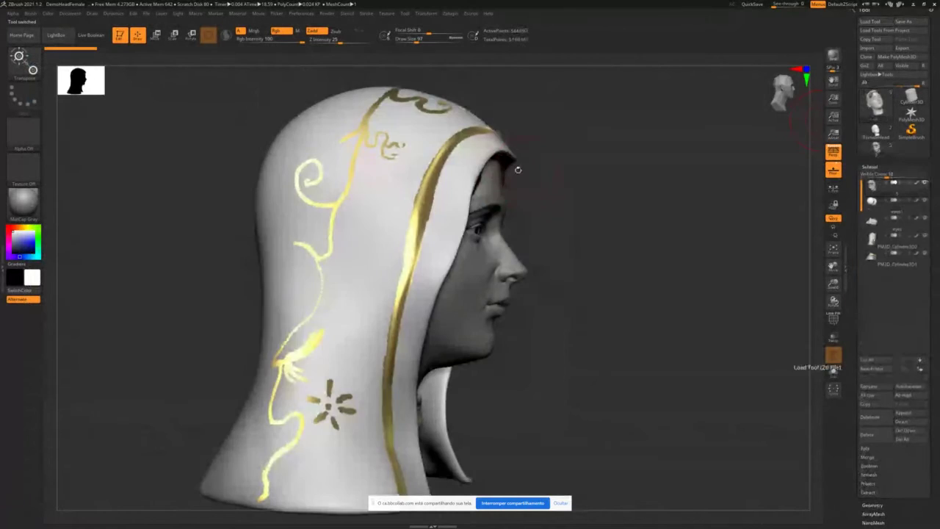
left_click_drag(541, 181, 597, 208)
left_click(448, 252)
left_click(875, 147)
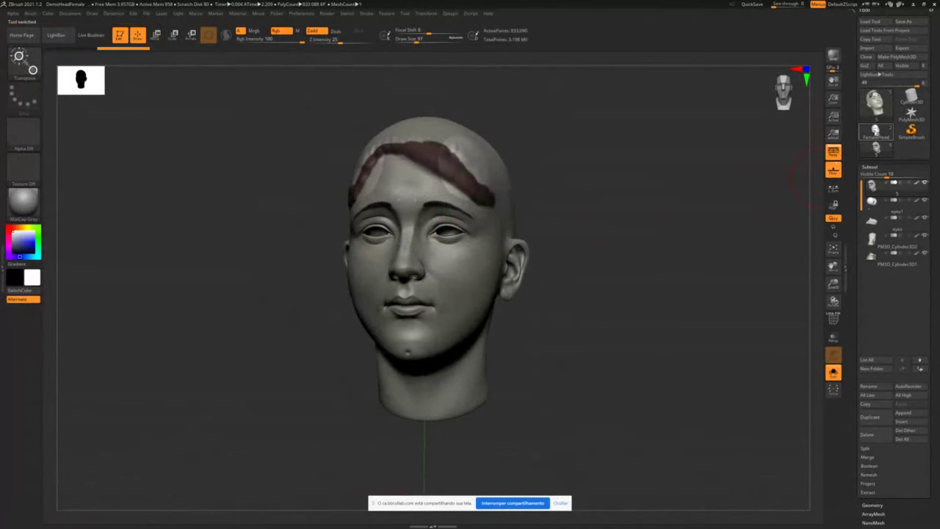
- Compare the bust's isolated head with the FemaleHead tool by alternating between the two, and view the bust's head in three-quarter view
left_click(873, 152)
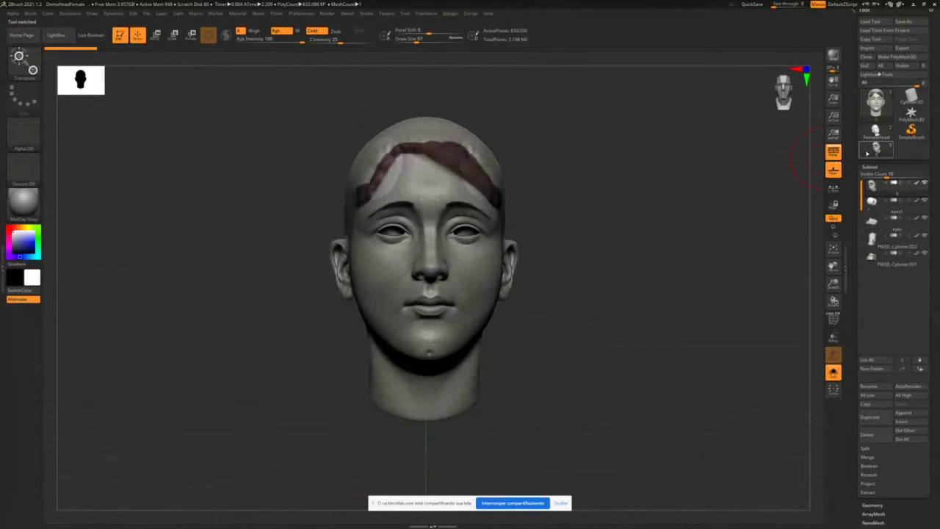
left_click(876, 136)
left_click(874, 152)
left_click(876, 137)
left_click(876, 150)
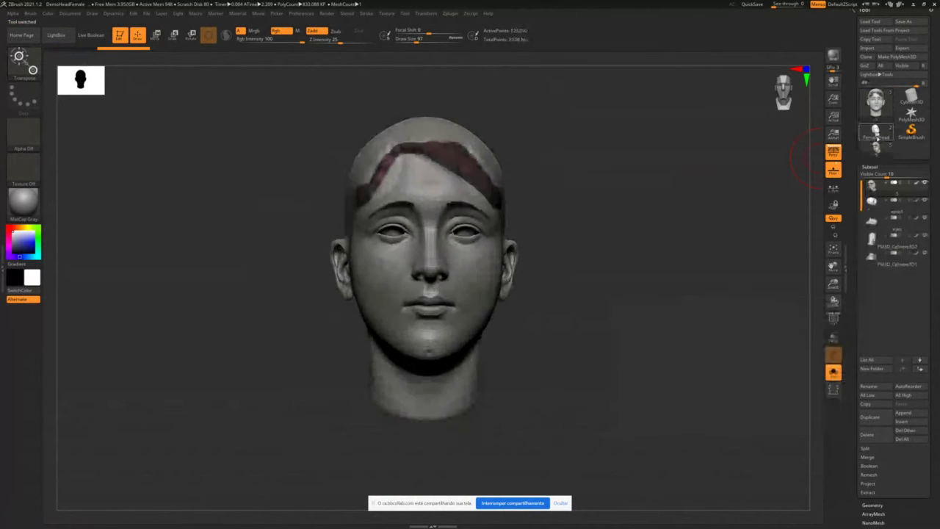
left_click(877, 136)
left_click(877, 151)
left_click(877, 137)
left_click(876, 147)
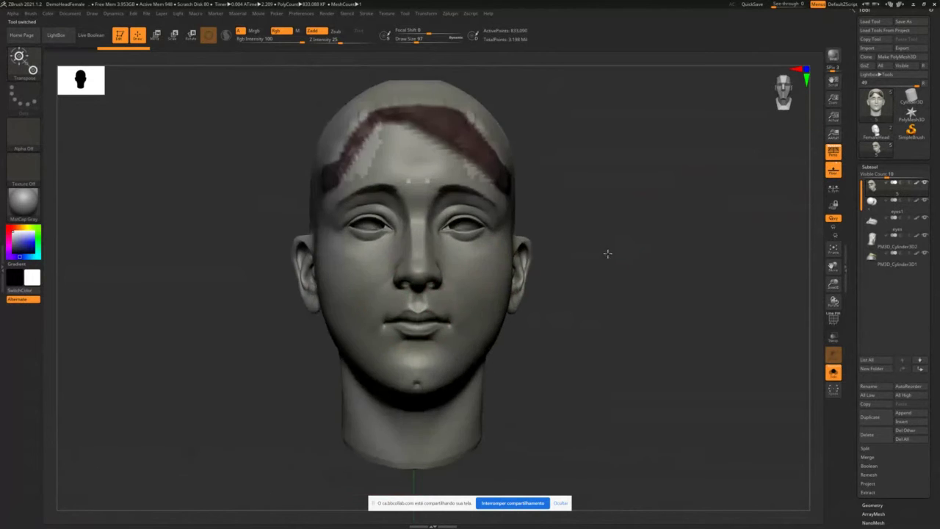
left_click_drag(607, 254, 595, 218)
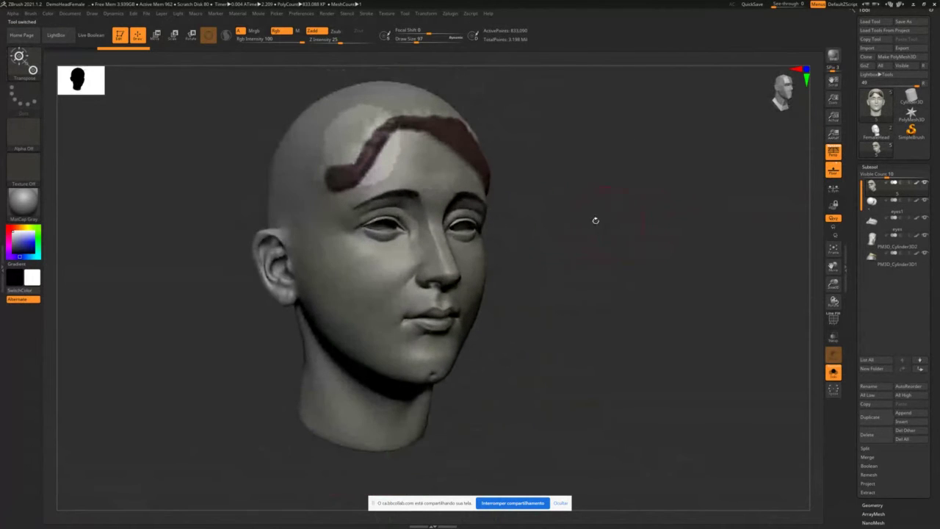
- Show the whole veiled bust from the front again and switch the active material to BasicMaterial
left_click(23, 201)
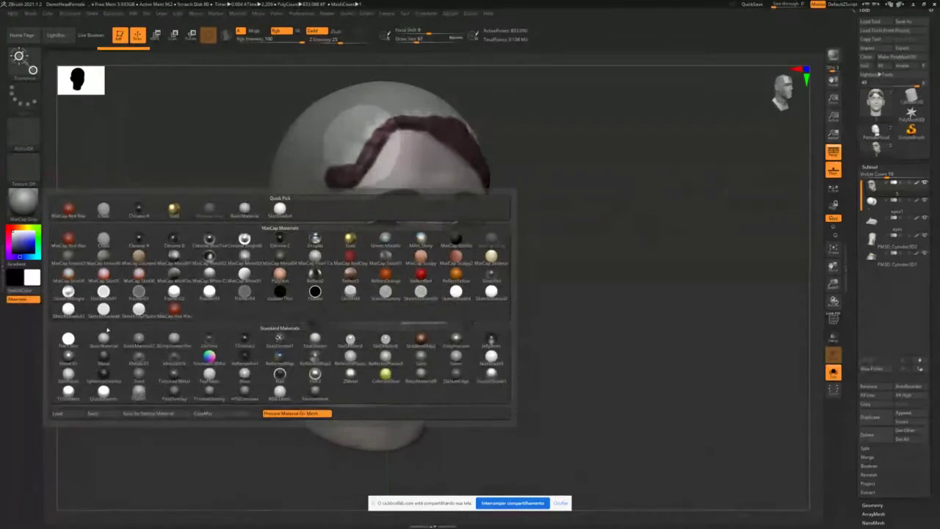
left_click_drag(141, 276, 182, 266, "shift")
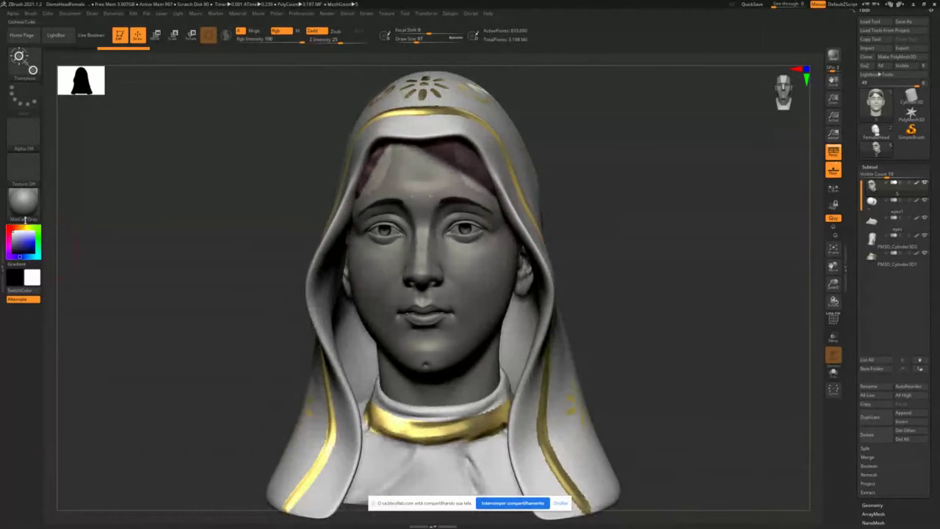
left_click(23, 200)
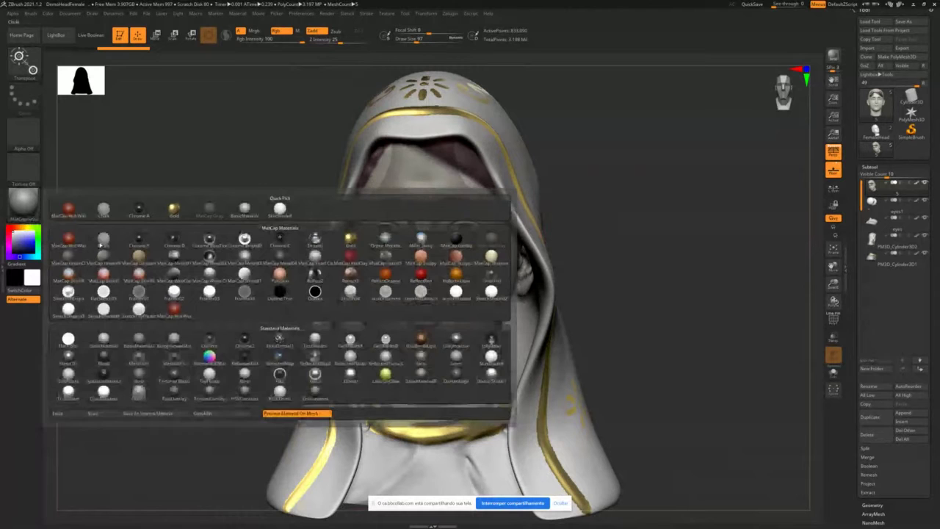
left_click(103, 339)
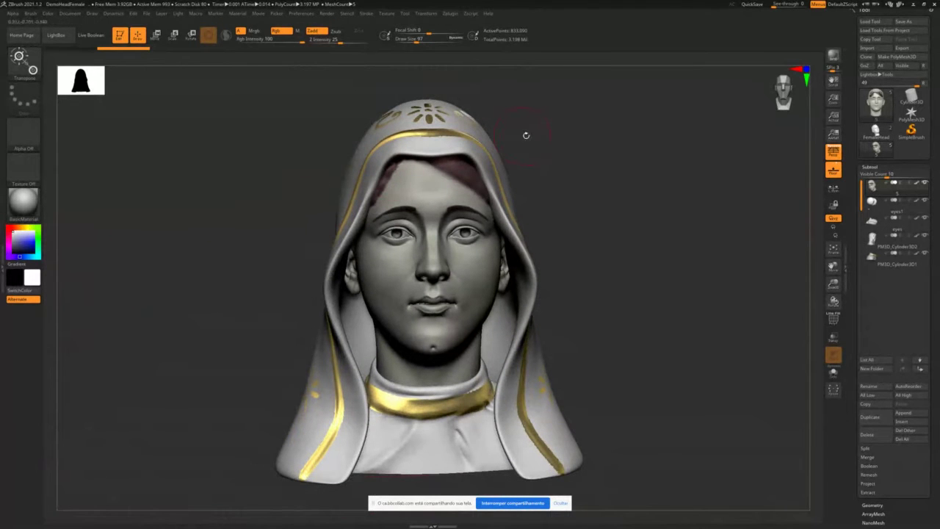
- Start loading another tool and browse from the Maria folder to the PORTFOLIO folder on the E: drive
left_click(870, 21)
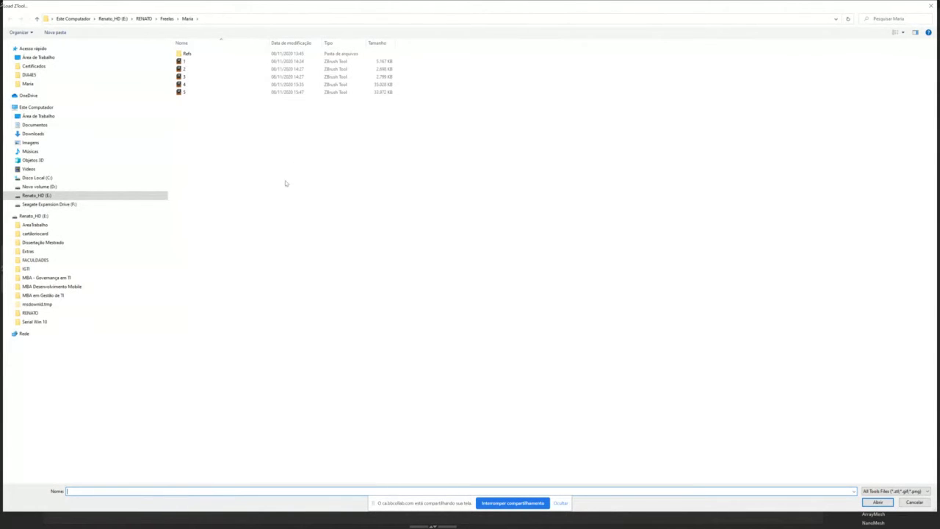
key("alt+Up")
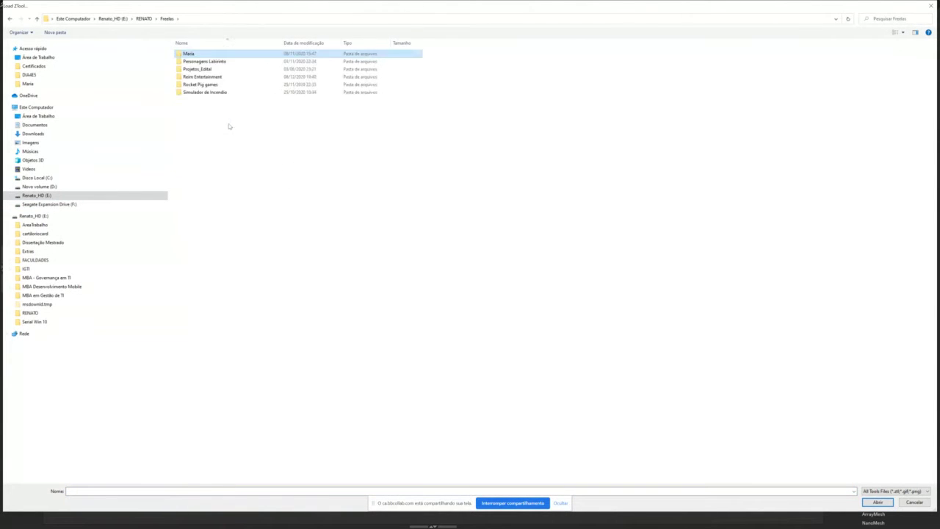
key("alt+Up")
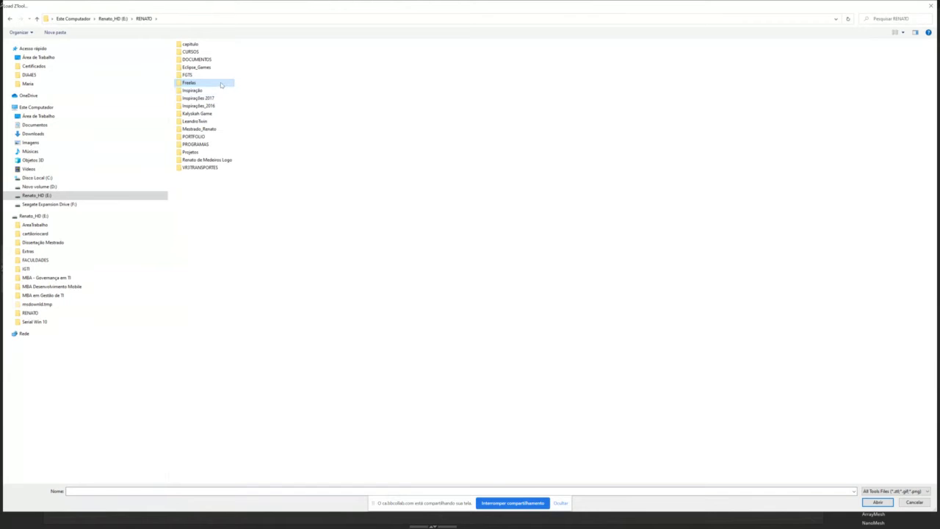
key("alt+Up")
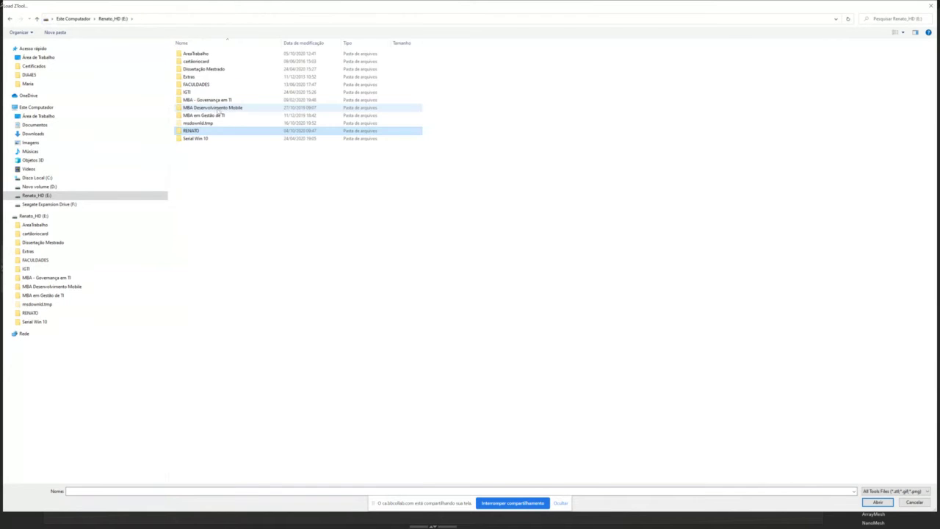
double_click(216, 129)
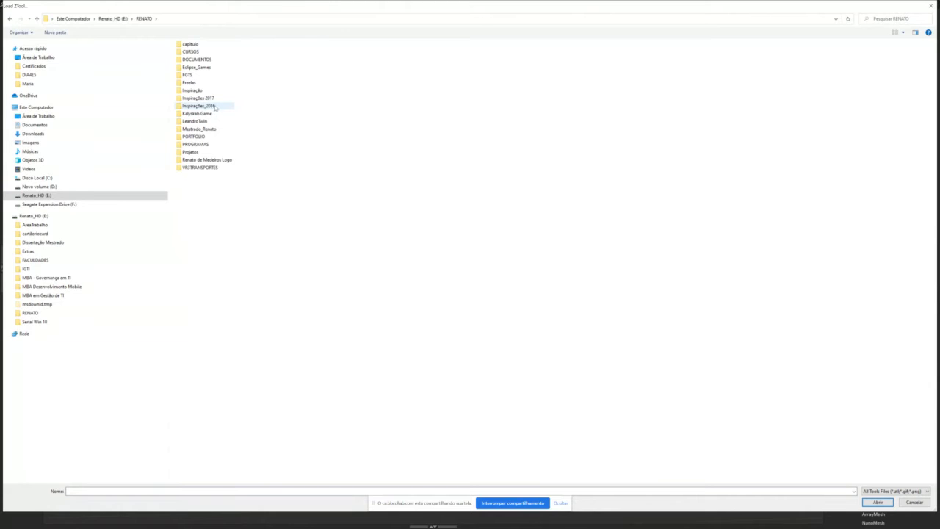
key("Down")
key("Down")
key("Down")
key("Down")
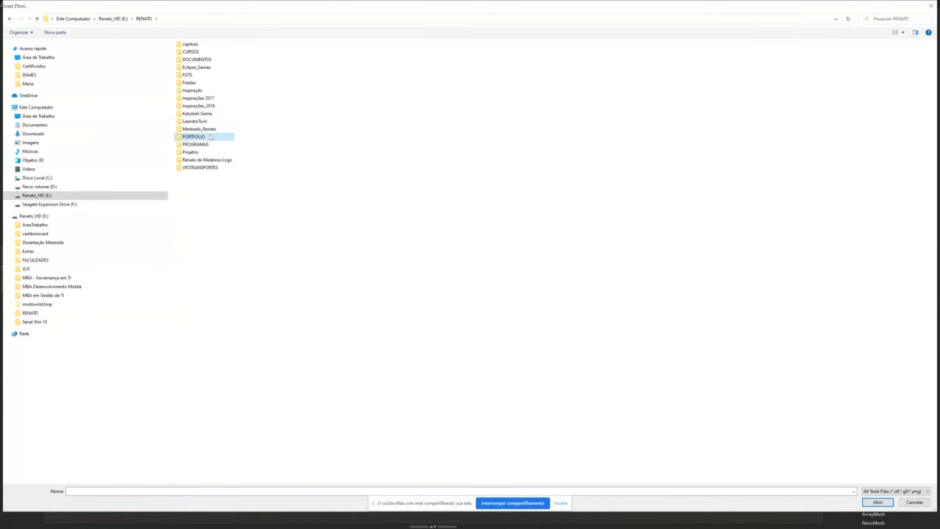
key("Return")
- Load the lee_Pose_04_22 tool from the Zbruh folder of Lee Drunk, under Estudos 2020 and 3D
double_click(221, 114)
double_click(237, 84)
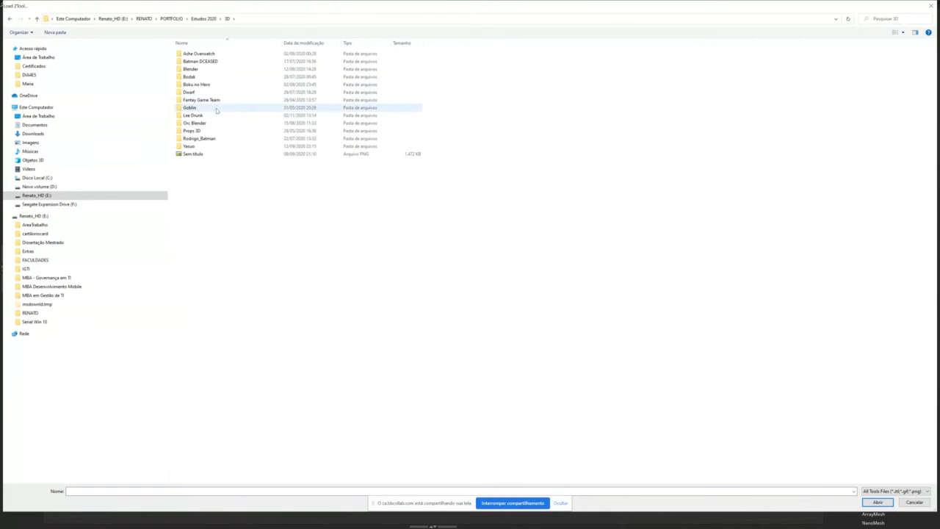
double_click(211, 116)
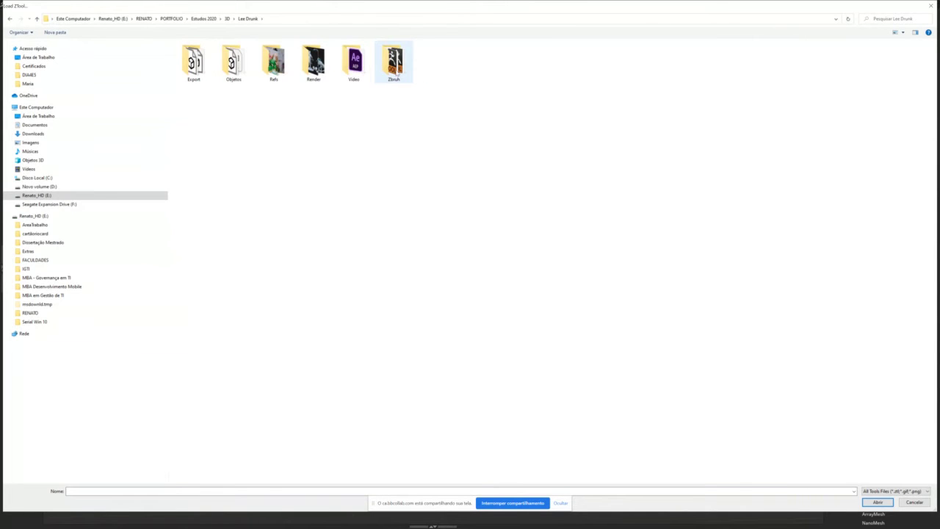
double_click(394, 63)
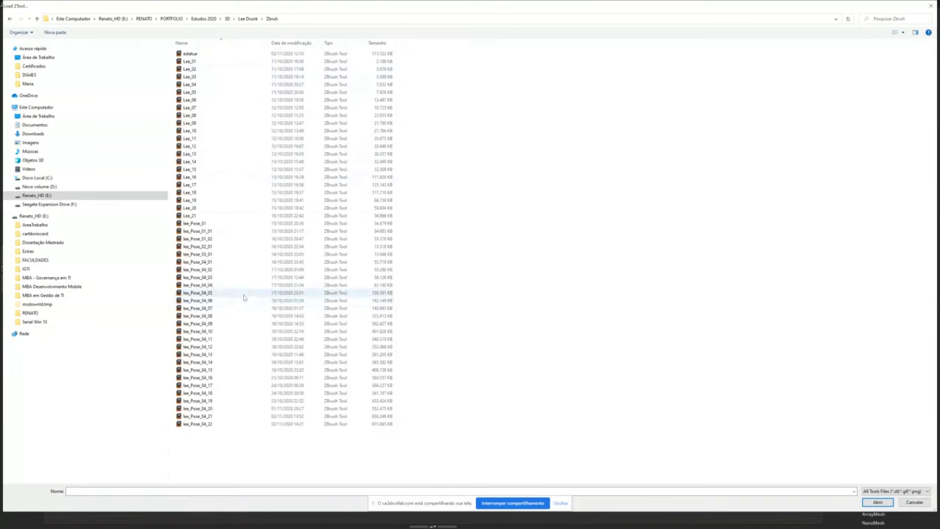
double_click(213, 424)
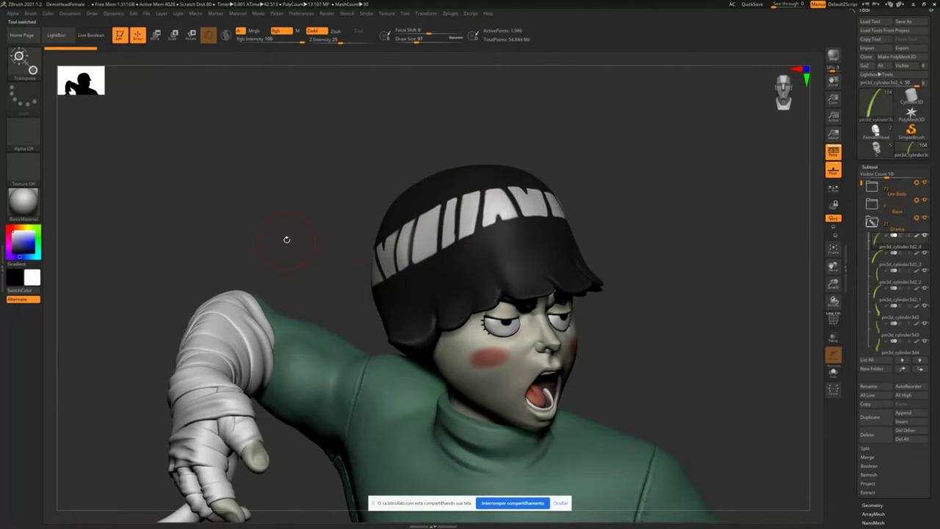
- Hide the surrounding interface and frame the full character statue with its base in the canvas
key("f")
left_click_drag(590, 191, 578, 207)
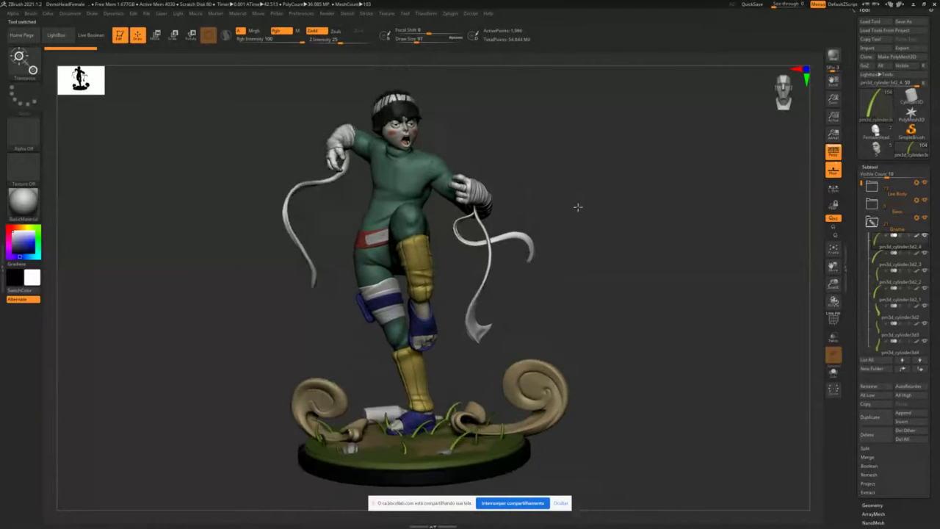
key("Tab")
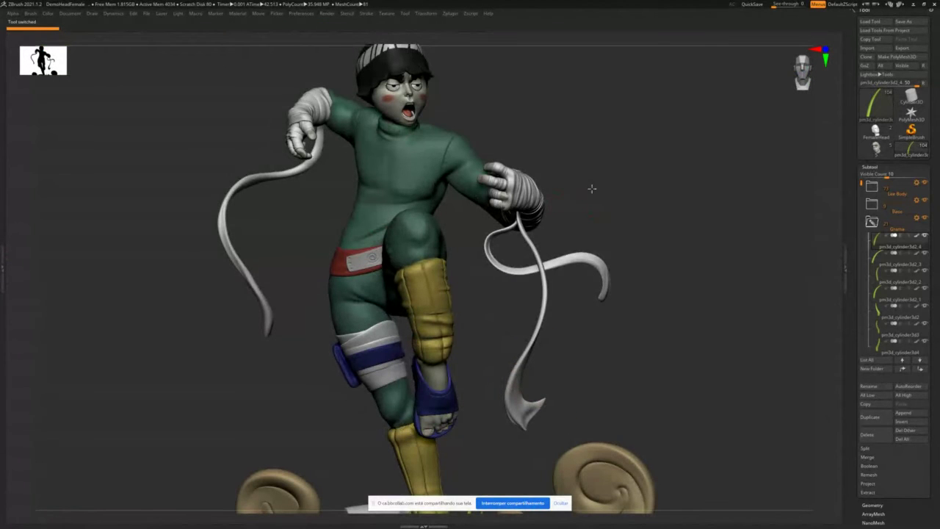
key("f")
mouse_move(570, 173)
left_mouse_down("alt")
mouse_move(582, 194)
mouse_move(581, 183)
mouse_move(569, 186)
left_mouse_up("alt")
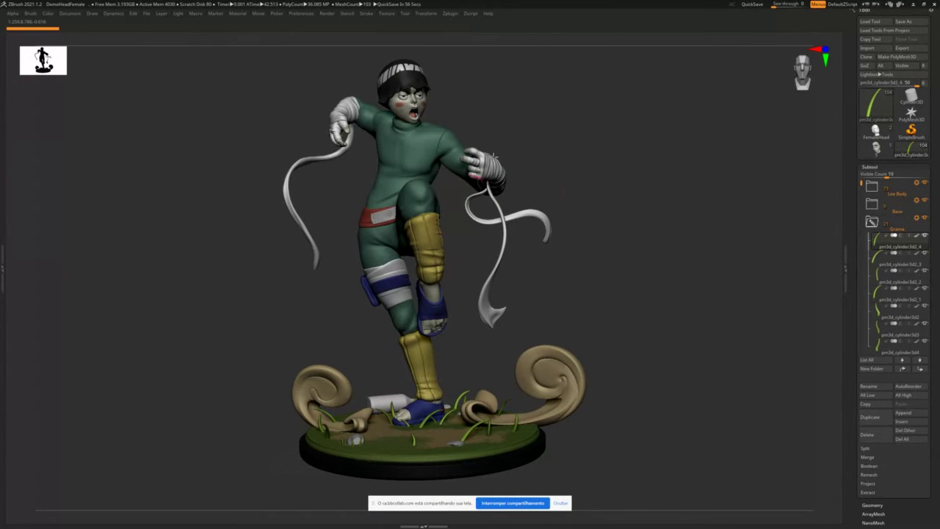
- Examine the statue's pose, bandaged hands, ribbons and base from the front and from both three-quarter sides
mouse_move(580, 154)
left_mouse_down()
mouse_move(561, 153)
mouse_move(671, 151)
mouse_move(617, 165)
mouse_move(601, 142)
mouse_move(572, 163)
left_mouse_up()
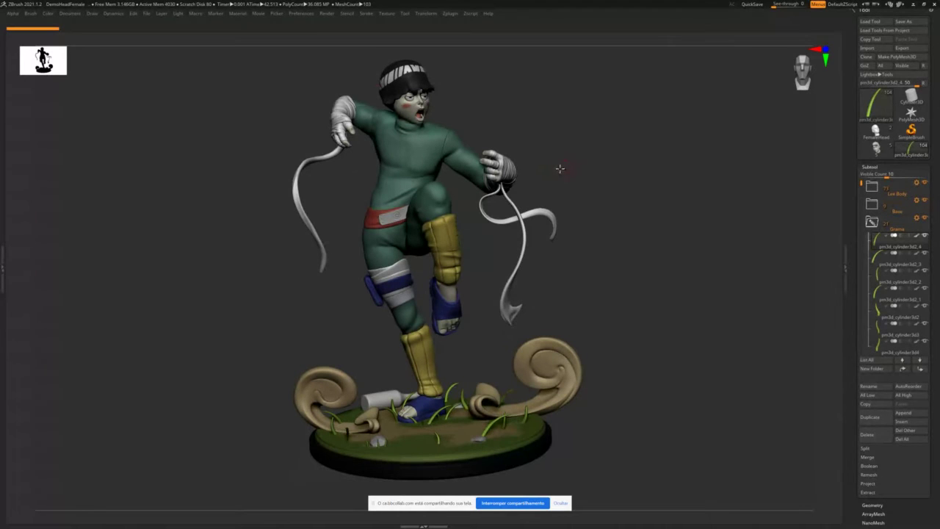
left_click_drag(560, 166, 562, 172)
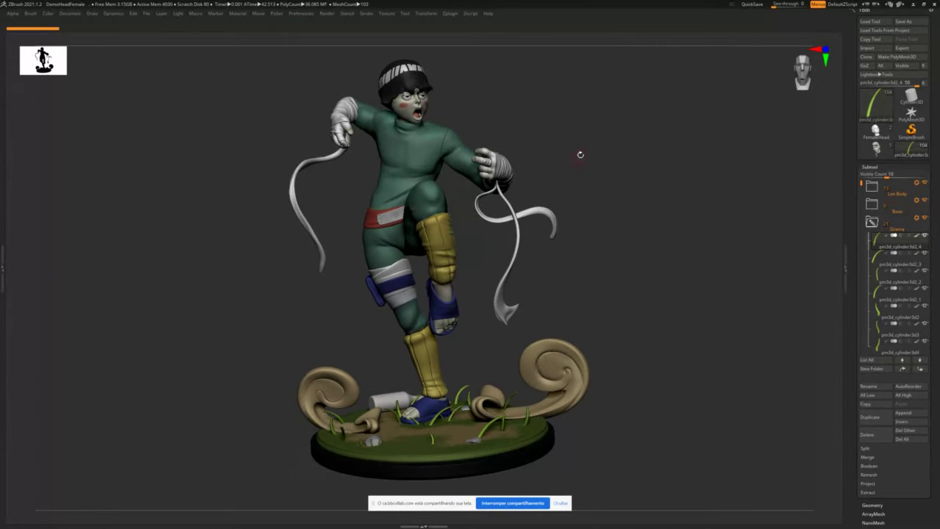
mouse_move(557, 166)
left_mouse_down()
mouse_move(588, 177)
mouse_move(579, 174)
left_mouse_up()
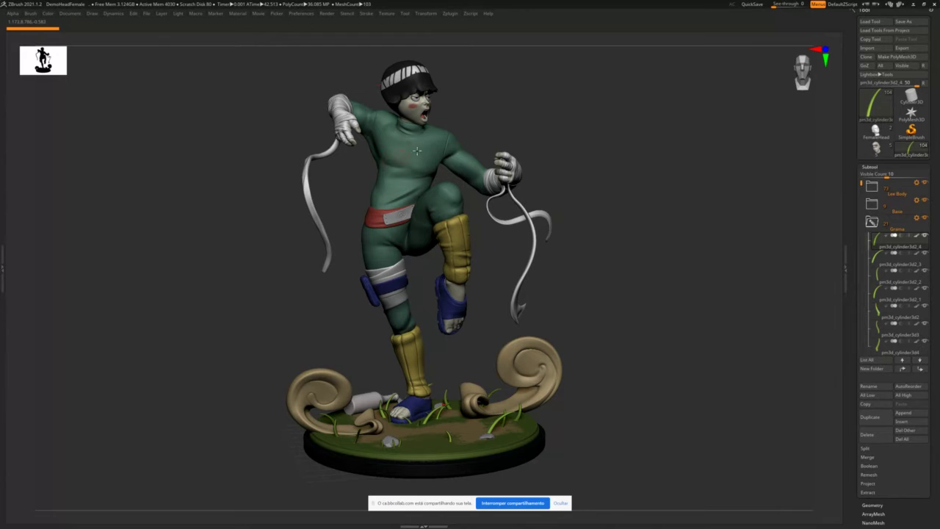
left_click_drag(583, 159, 573, 163)
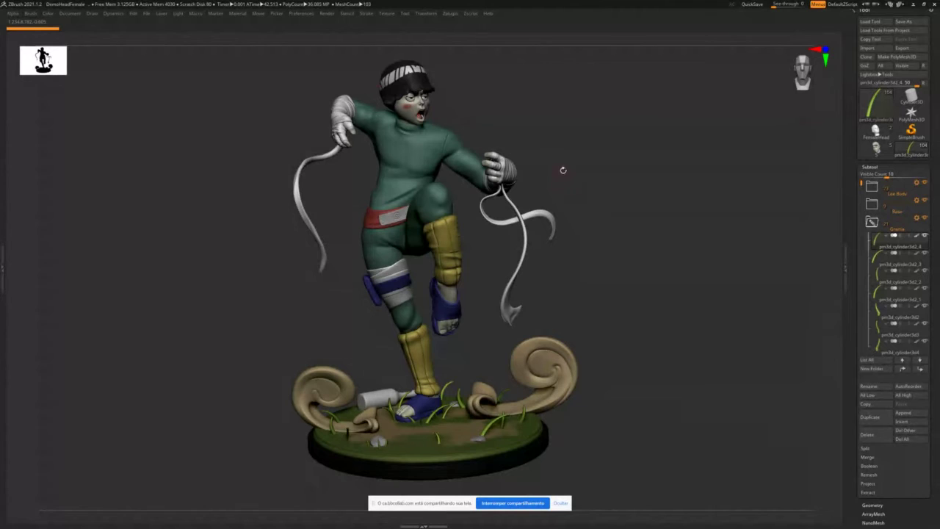
mouse_move(596, 170)
left_mouse_down()
mouse_move(548, 172)
mouse_move(607, 164)
mouse_move(567, 182)
left_mouse_up()
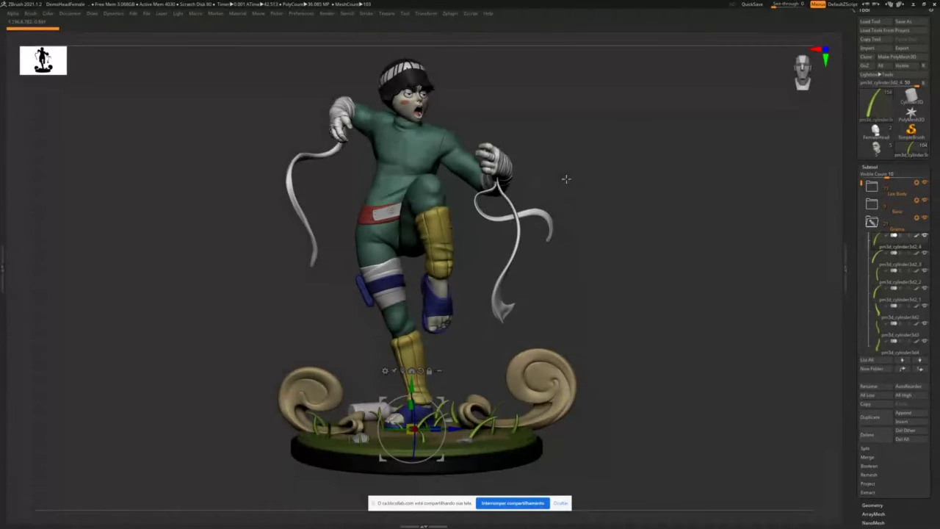
mouse_move(566, 179)
left_mouse_down()
mouse_move(541, 174)
mouse_move(459, 213)
mouse_move(459, 191)
mouse_move(482, 248)
left_mouse_up()
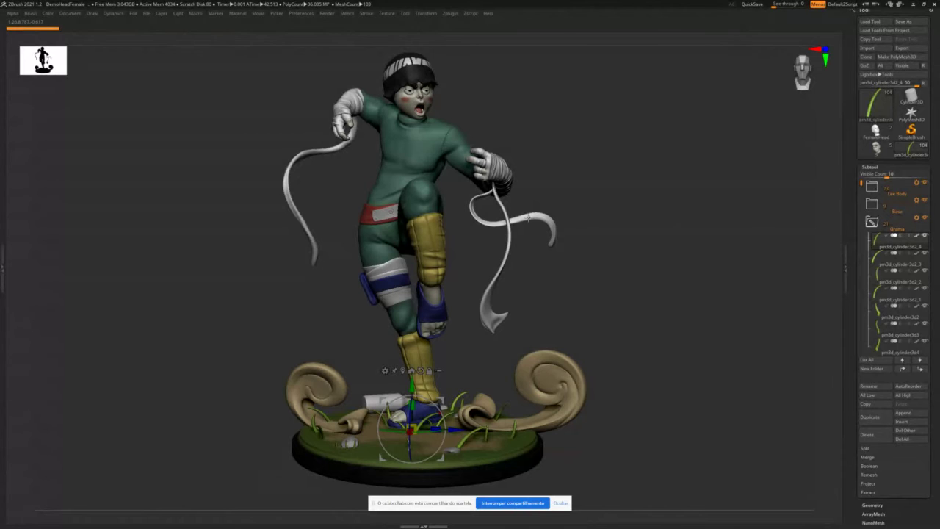
left_click_drag(553, 202, 551, 231)
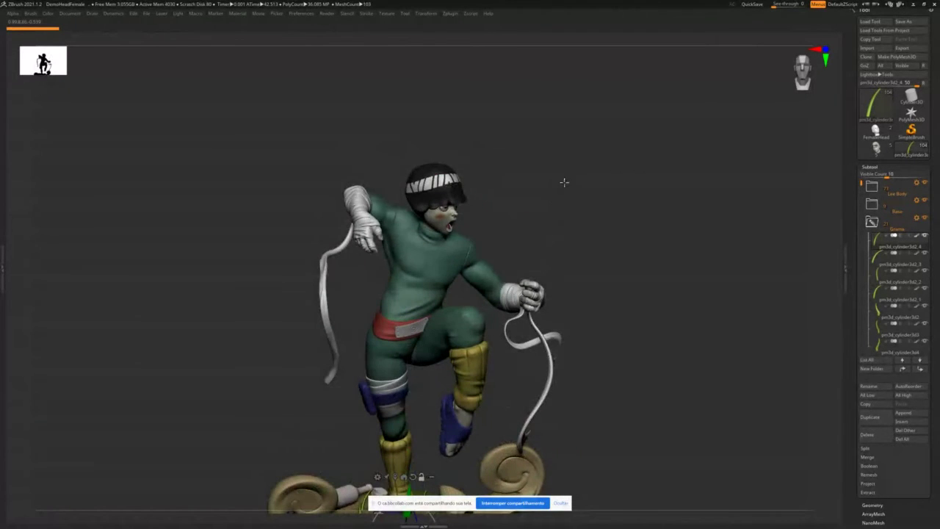
left_click_drag(564, 183, 542, 185, "alt")
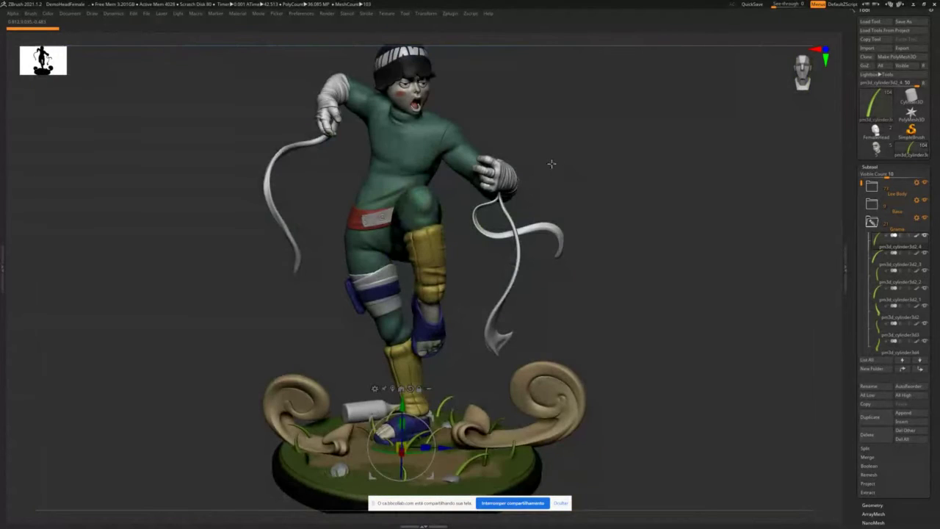
left_click_drag(551, 164, 651, 160)
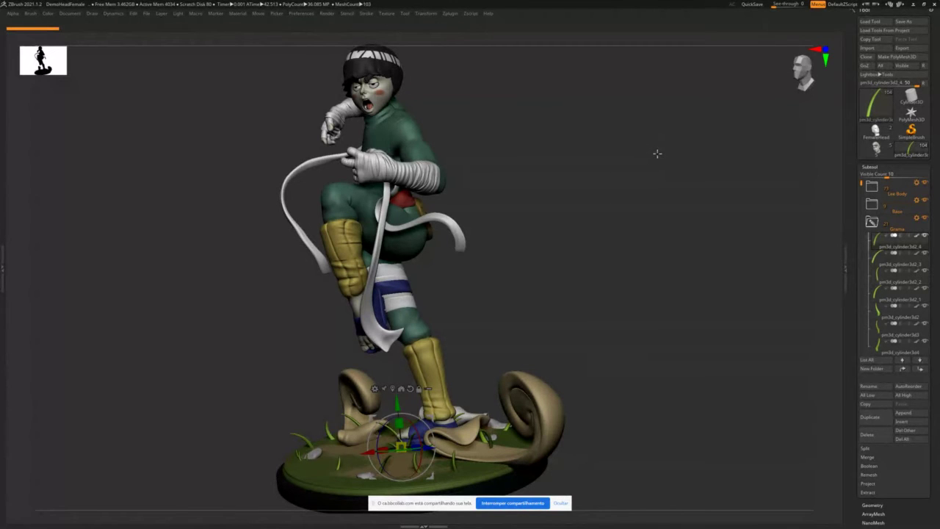
mouse_move(654, 151)
left_mouse_down()
mouse_move(667, 152)
mouse_move(658, 155)
left_mouse_up()
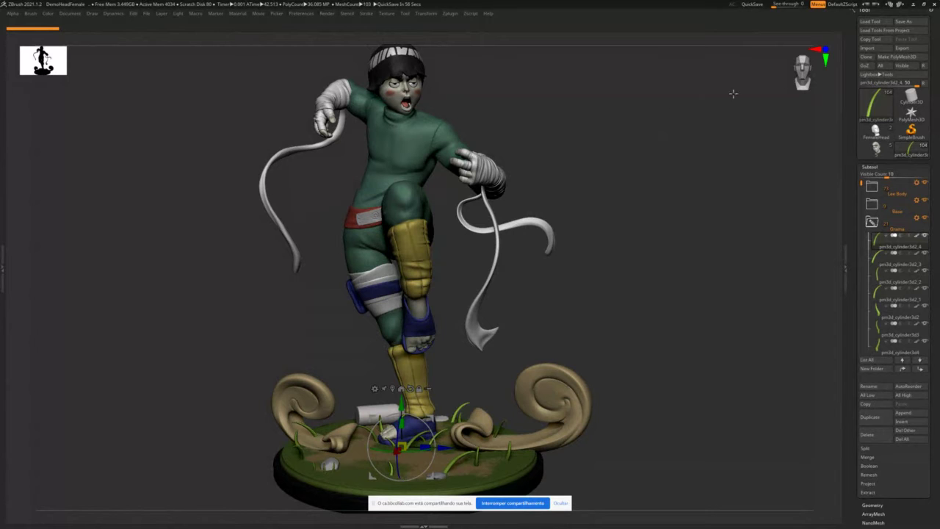
- Start loading another tool and look through Kalyskah Game, Meshs and Roupas dos Camponeses, down to the Zbrush folder's Female_Cloth 1
left_click(870, 21)
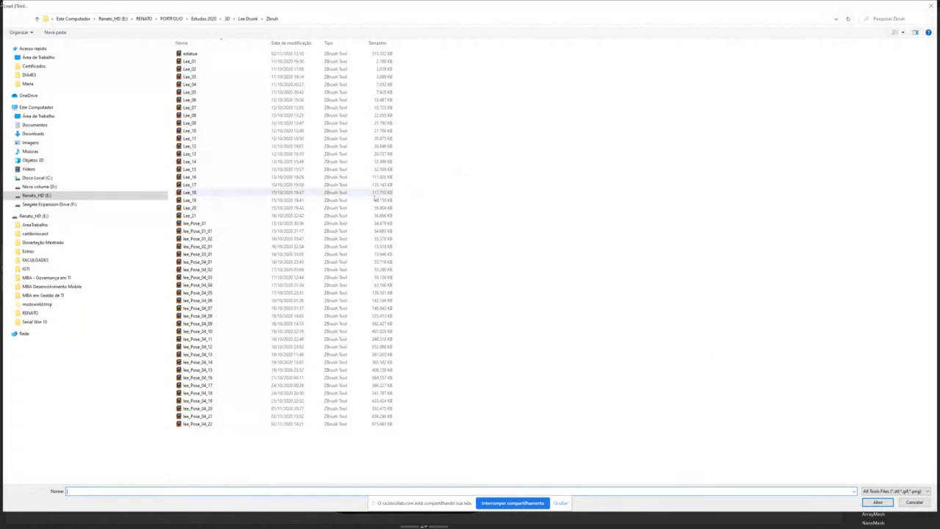
left_click(39, 199)
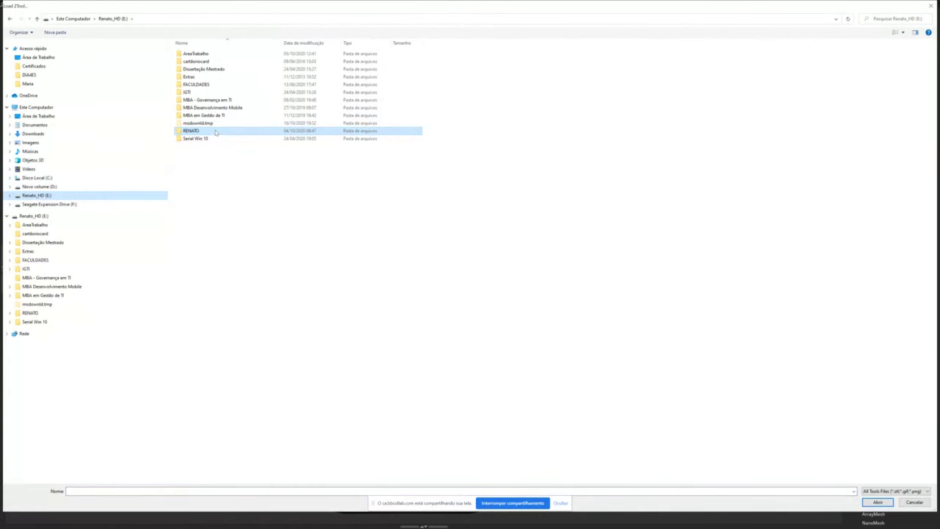
double_click(216, 132)
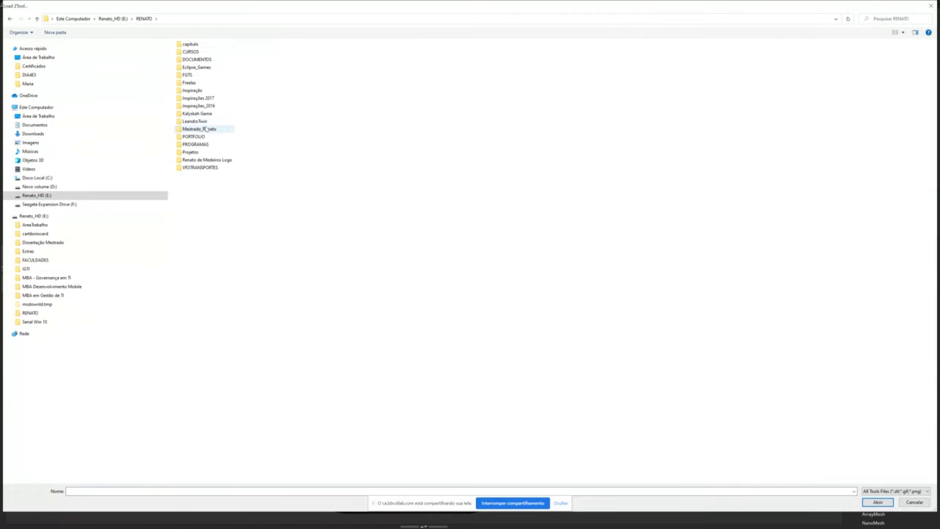
left_click(209, 115)
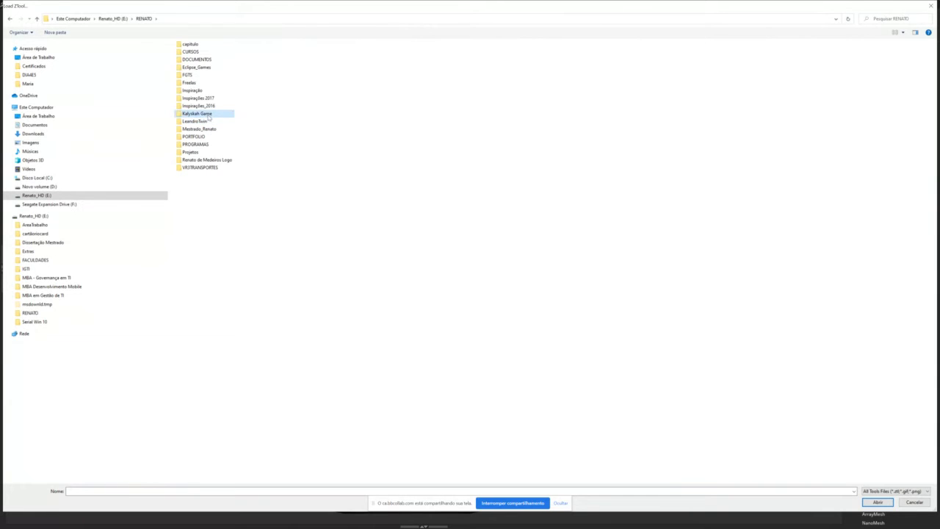
double_click(209, 115)
double_click(189, 53)
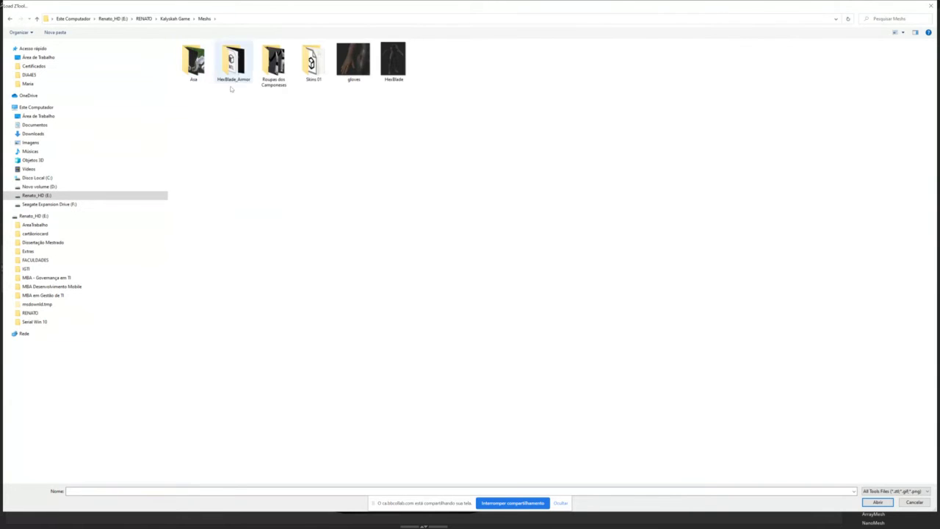
double_click(273, 70)
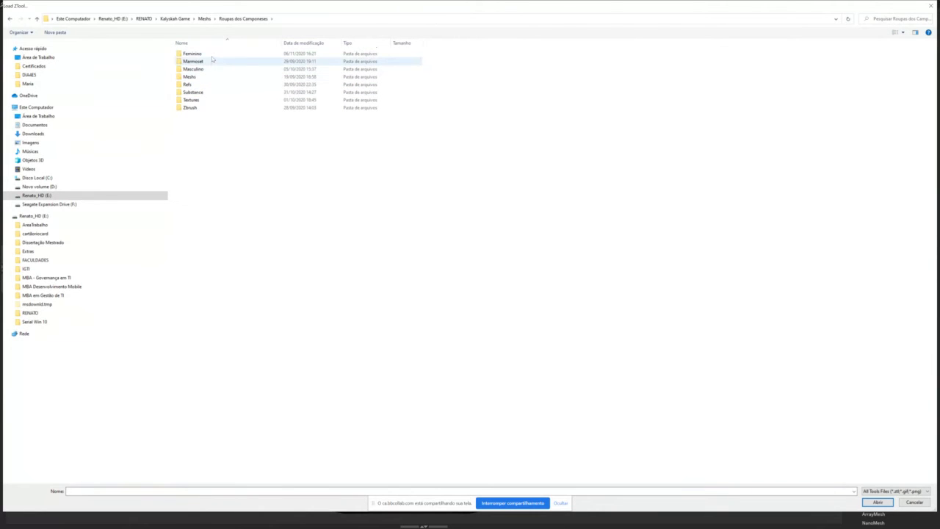
double_click(213, 53)
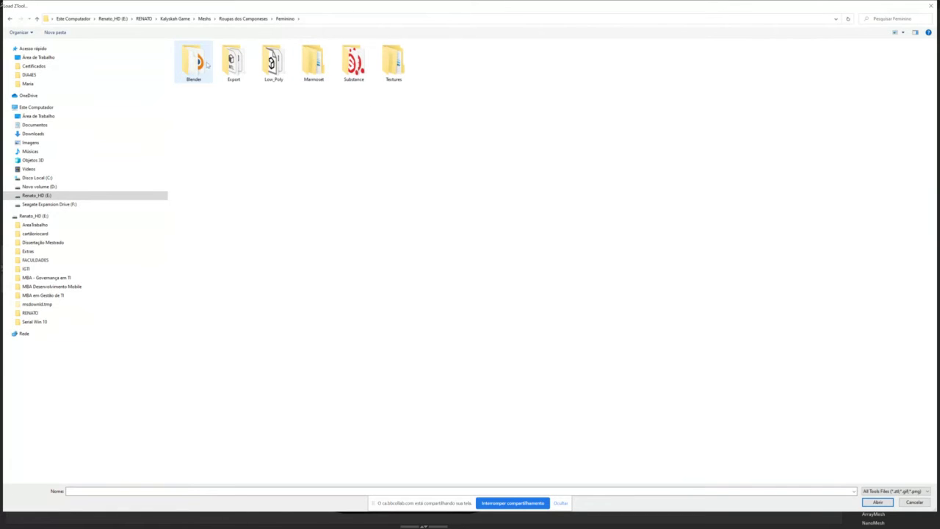
key("alt+Left")
double_click(204, 107)
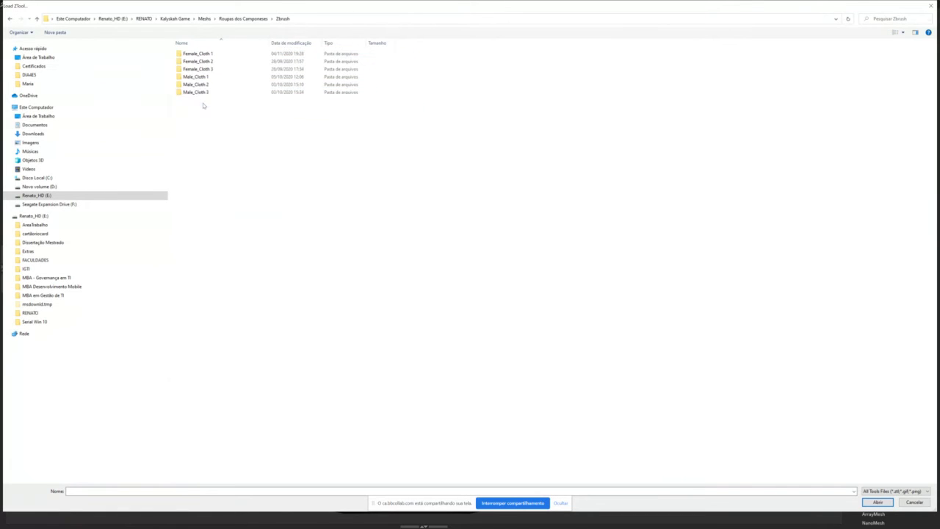
double_click(220, 55)
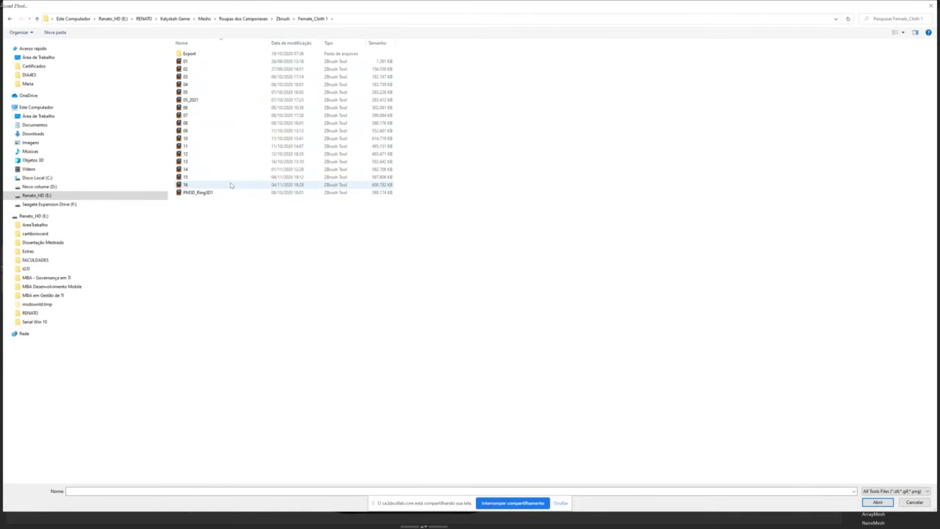
- Leave the clothing folders and load the Lee_21 tool from the Zbruh folder of Lee Drunk, under PORTFOLIO, Estudos 2020 and 3D
key("BackSpace")
key("BackSpace")
key("BackSpace")
key("BackSpace")
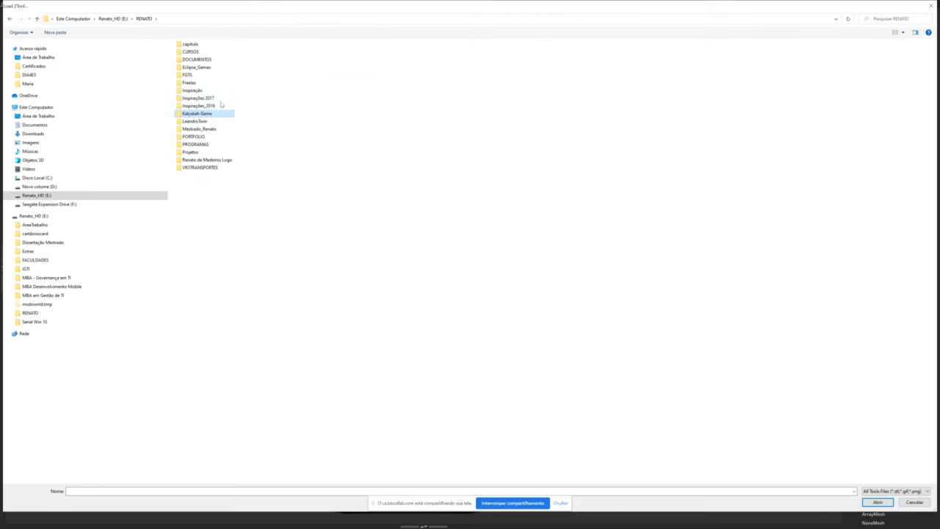
key("BackSpace")
key("Return")
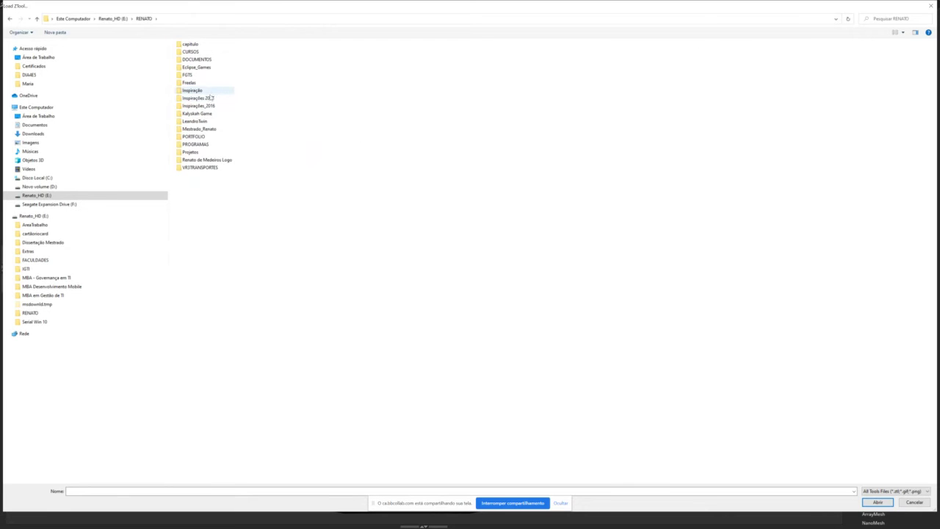
double_click(194, 137)
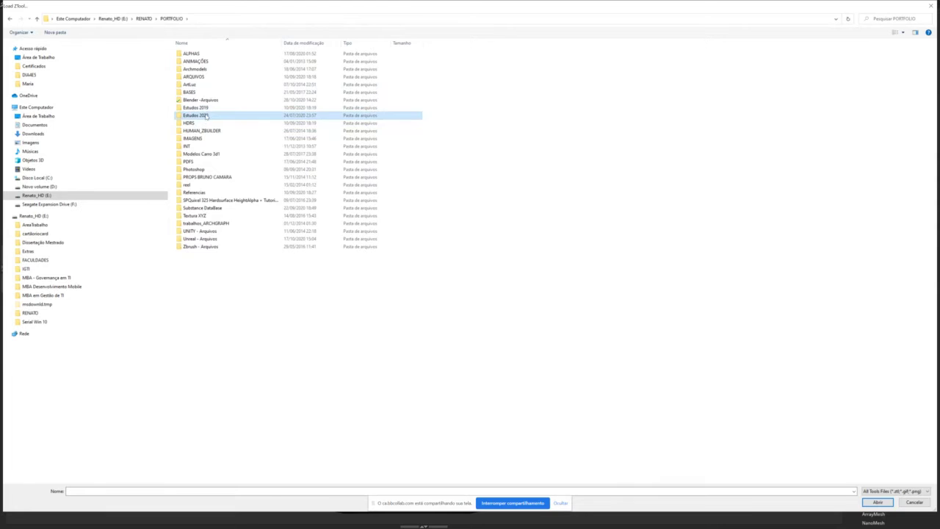
double_click(206, 116)
double_click(233, 65)
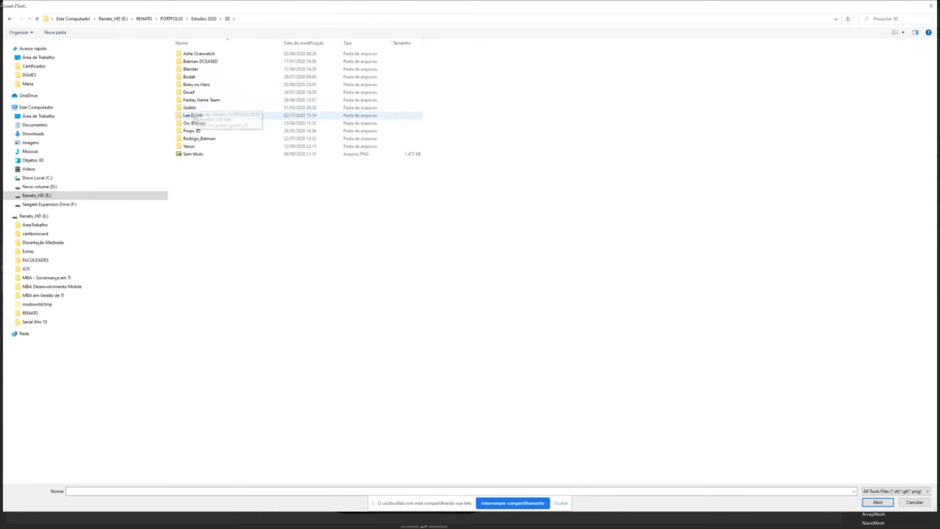
double_click(195, 119)
double_click(393, 63)
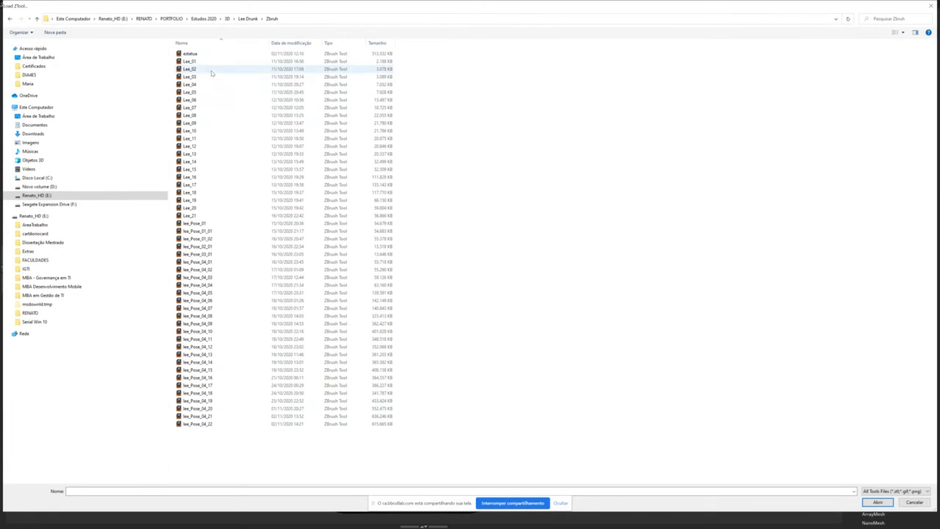
double_click(192, 215)
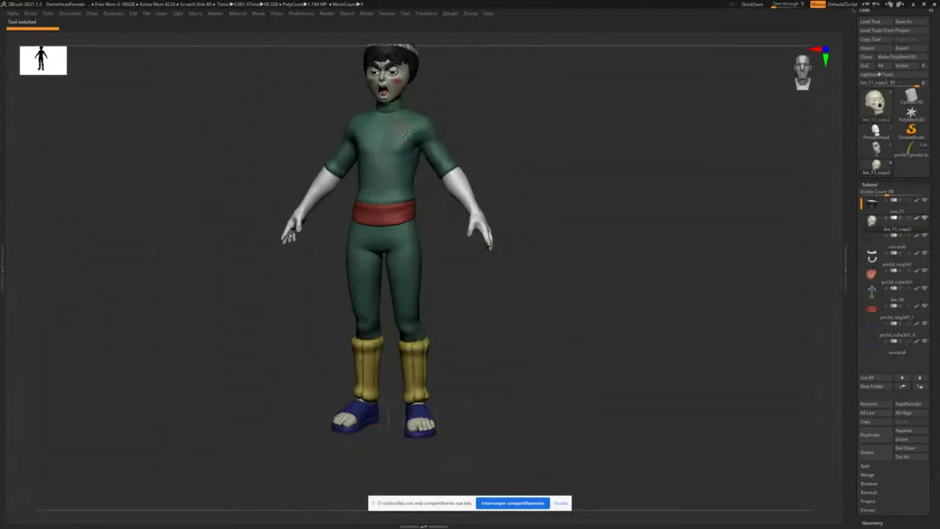
- Frame the full standing figure and examine its neutral pose from the front
left_click_drag(490, 132, 543, 153)
key("q")
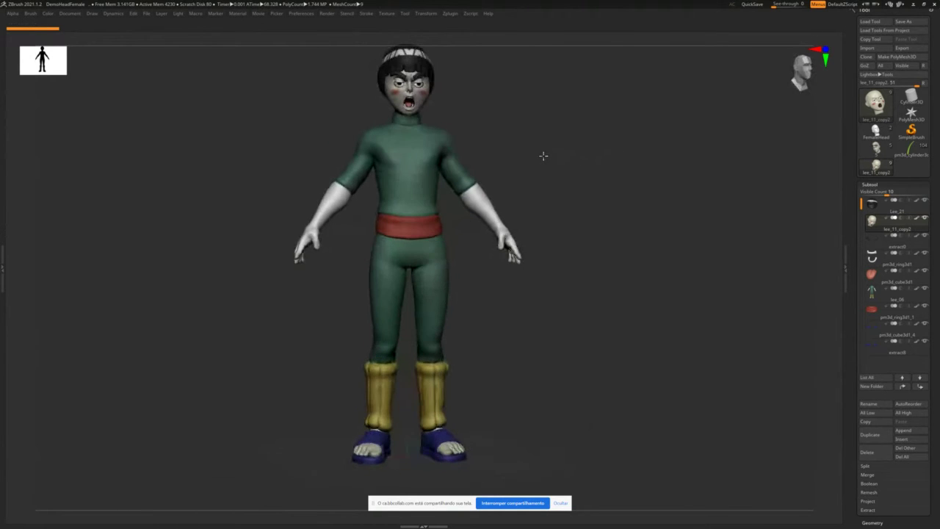
key("w")
scroll(554, 147, "down", 5)
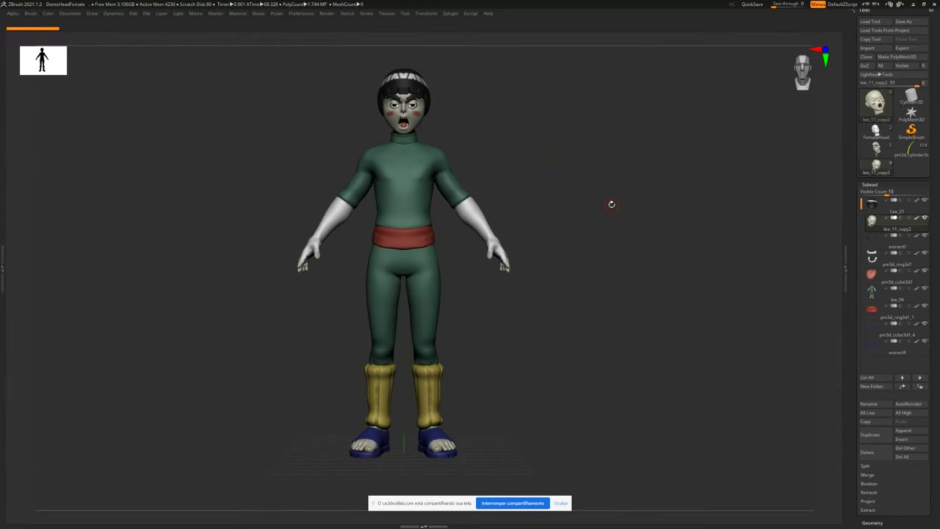
mouse_move(595, 200)
left_mouse_down()
mouse_move(636, 200)
mouse_move(595, 206)
left_mouse_up()
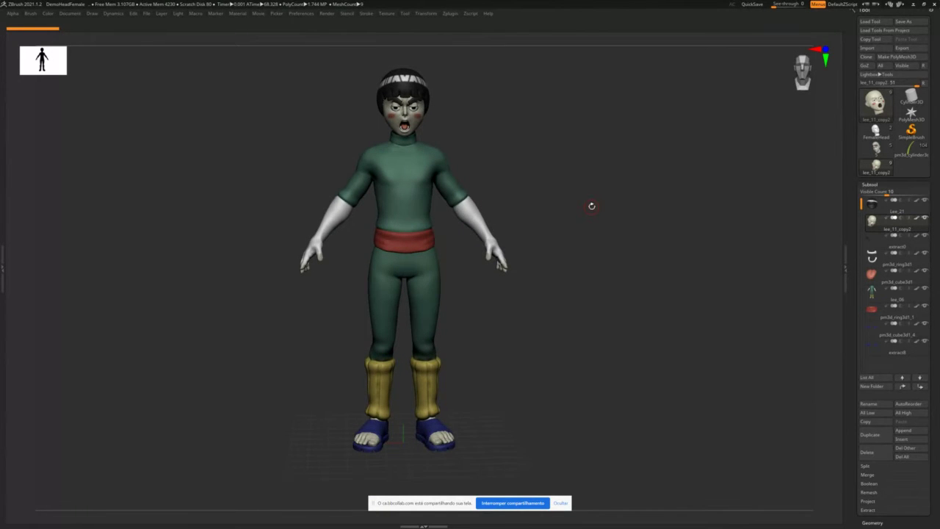
mouse_move(592, 205)
left_mouse_down()
mouse_move(605, 204)
mouse_move(578, 204)
left_mouse_up()
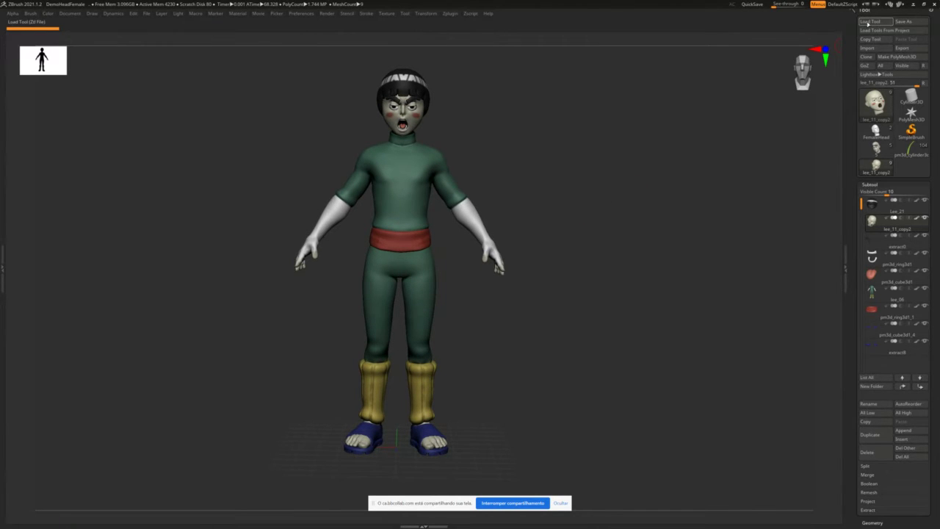
- Leave the reopened tool loading window without loading a file and hide the screen-sharing notification
left_click(869, 22)
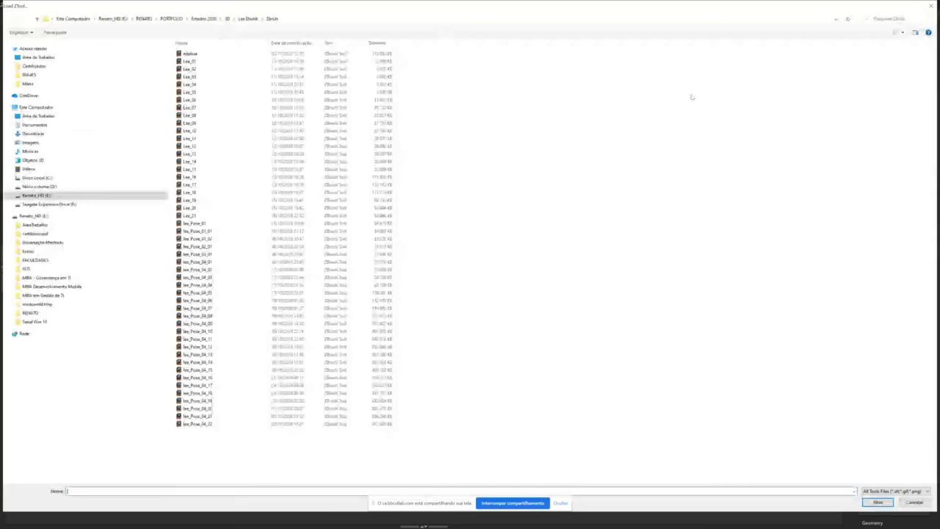
double_click(340, 321)
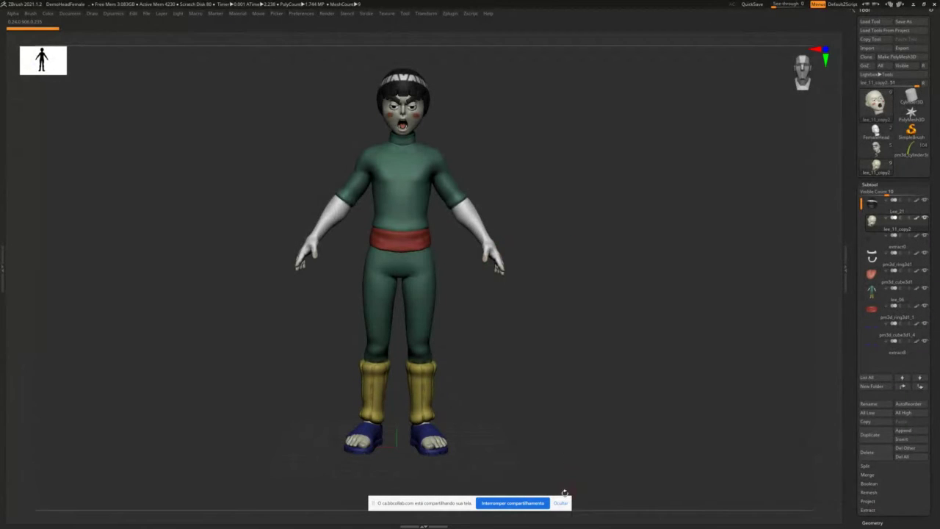
left_click(562, 503)
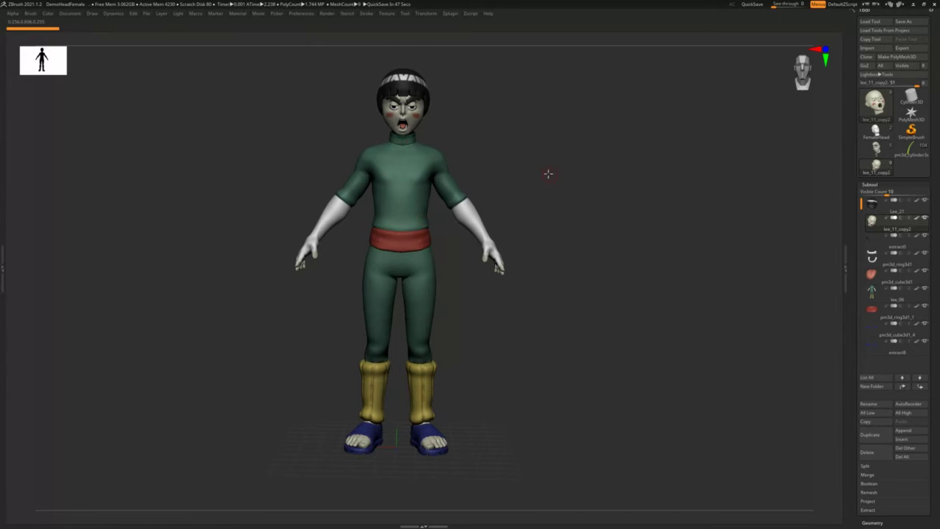
- Make the lee_06 body the active subtool and mask everything except the arms with a topological mask from the shoulder
left_click_drag(548, 174, 535, 166, "shift")
key("w")
key("alt+shift")
left_click_drag(435, 157, 449, 184, "alt")
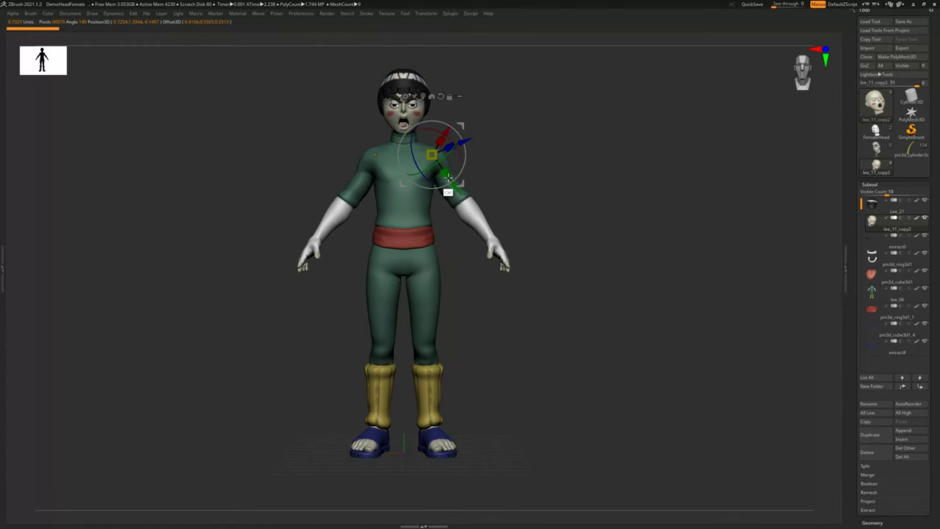
key("q")
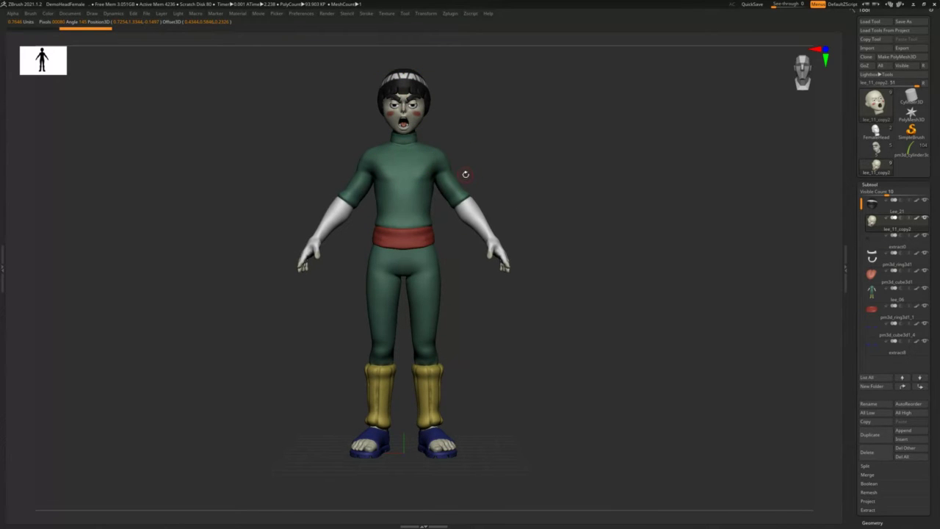
left_click(442, 174, "alt")
key("w")
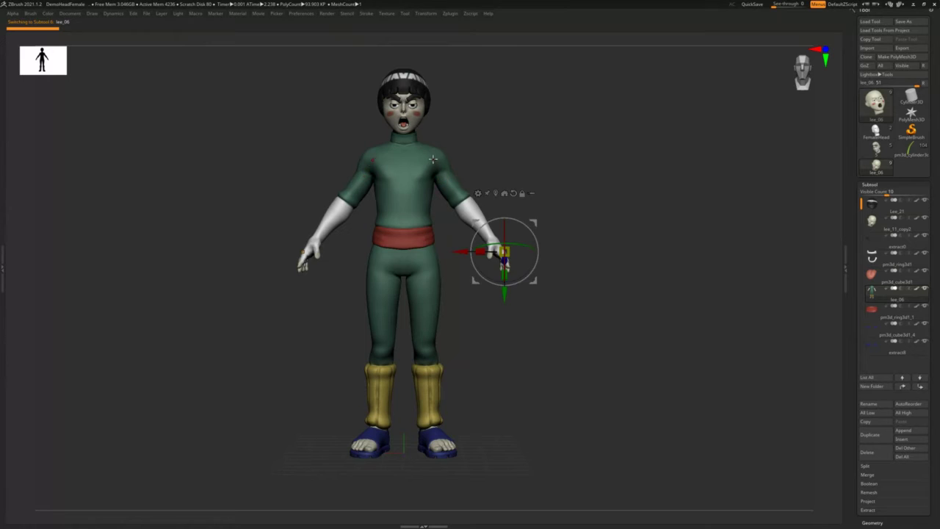
left_click_drag(433, 154, 464, 194, "ctrl")
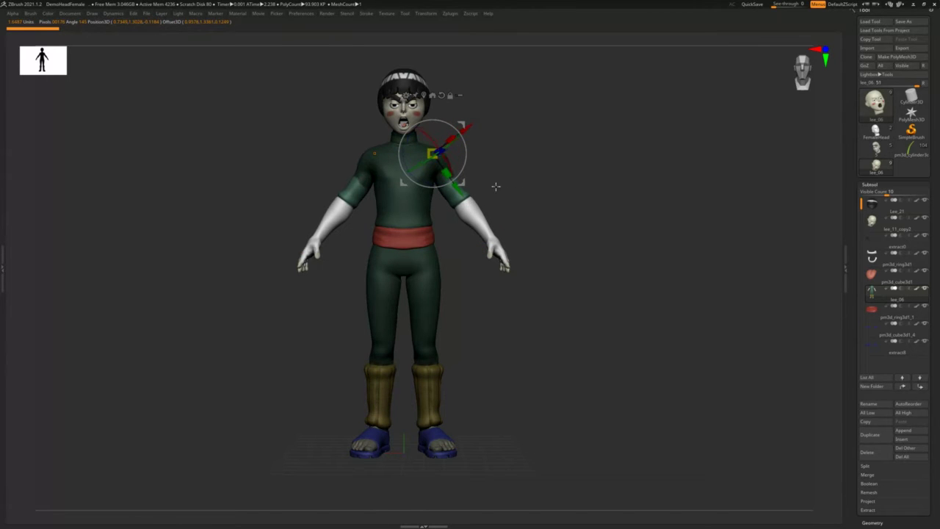
- Bring back the full interface and set the masking brush to MaskLasso
left_click_drag(530, 185, 478, 170)
key("d")
key("q")
key("Tab")
left_click(27, 68, "ctrl")
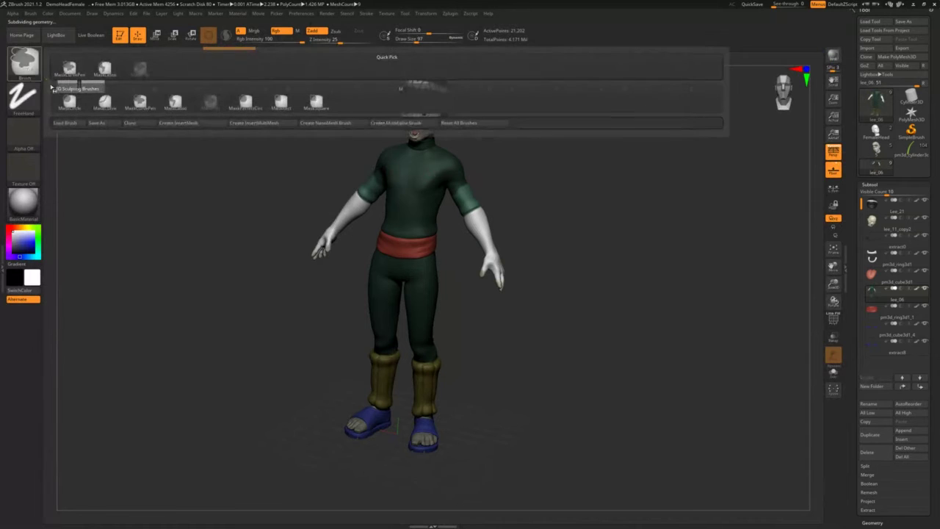
left_click(164, 110)
left_click(151, 117)
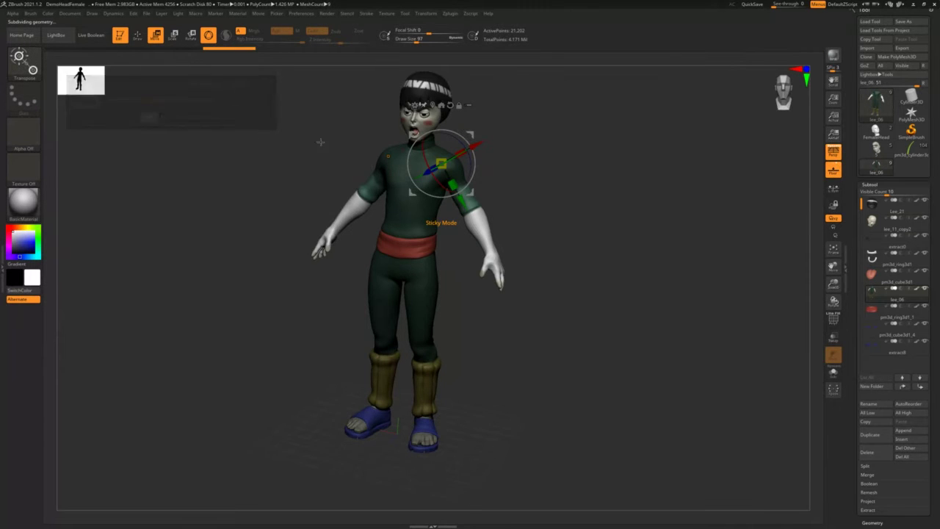
- Refine the body mask with a lasso so that the torso is protected up to the shoulders and both arms stay free
mouse_move(479, 147)
left_mouse_down("shift")
mouse_move(506, 147)
mouse_move(518, 210)
mouse_move(548, 252)
left_mouse_up("shift")
key("q")
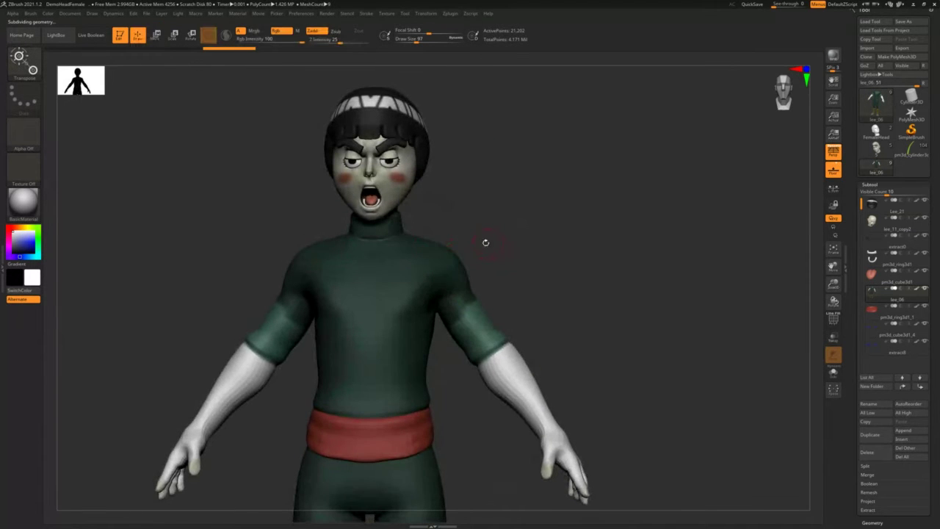
mouse_move(479, 235)
left_mouse_down("ctrl")
mouse_move(434, 270)
mouse_move(438, 377)
left_mouse_up("ctrl")
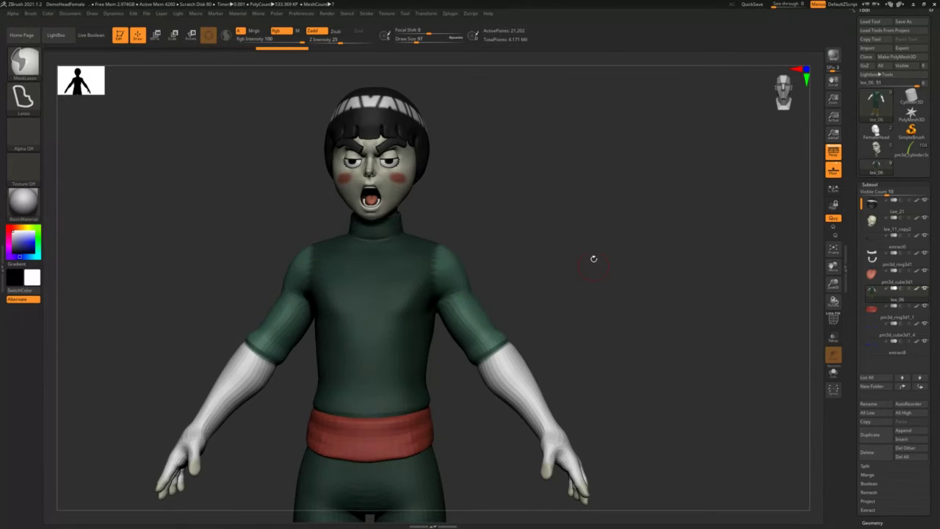
key("w")
mouse_move(594, 260)
left_mouse_down()
mouse_move(520, 268)
mouse_move(590, 319)
left_mouse_up()
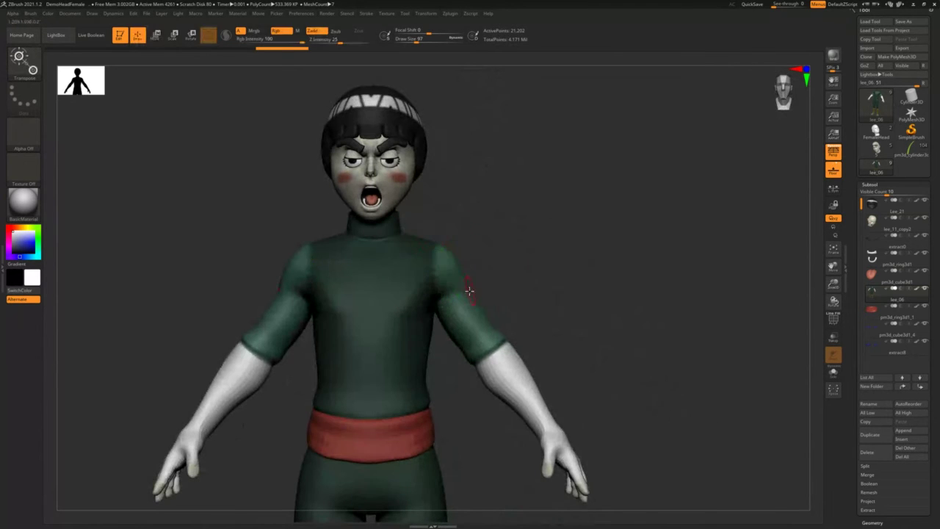
- Rotate both arms up from the shoulders into a horizontal T-pose and clear the mask
left_click_drag(507, 300, 499, 184, "alt")
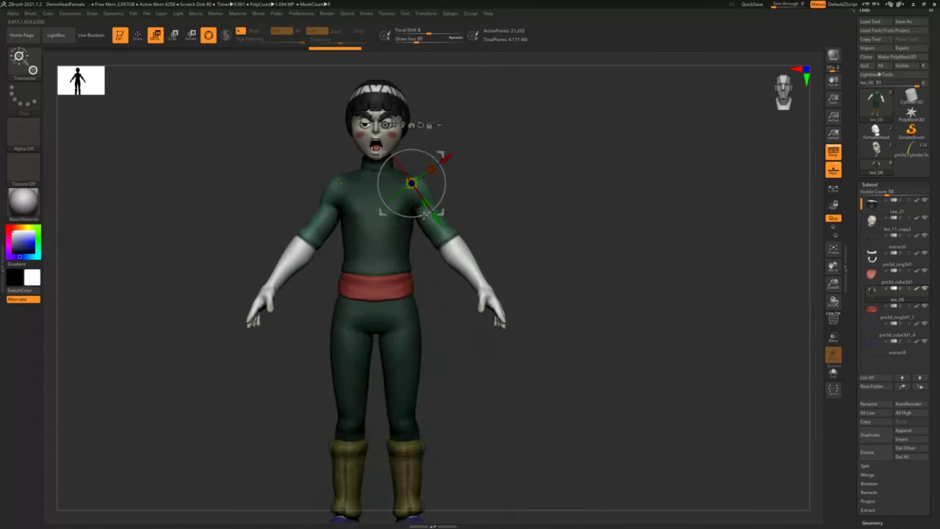
left_click_drag(440, 212, 454, 173)
key("q")
key("w")
mouse_move(313, 222)
left_mouse_down("ctrl")
mouse_move(341, 197)
mouse_move(333, 212)
left_mouse_up("ctrl")
key("q")
key("w")
key("q")
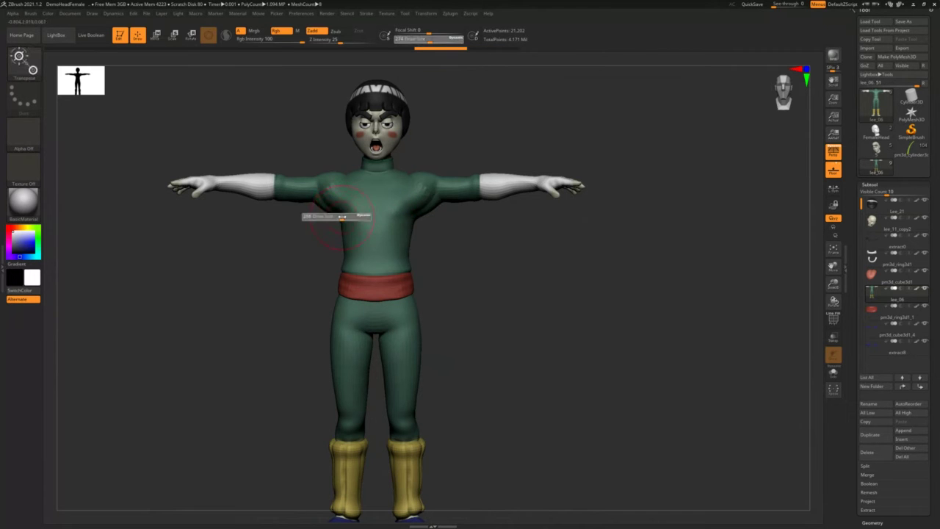
- Adjust the figure's armpits and shoulders with the Move brush, setting the draw size to 365
mouse_move(297, 222)
left_mouse_down()
mouse_move(411, 221)
mouse_move(397, 225)
mouse_move(405, 204)
mouse_move(415, 230)
mouse_move(441, 233)
left_mouse_up()
key("w")
key("q")
key("s")
key("s")
key("s")
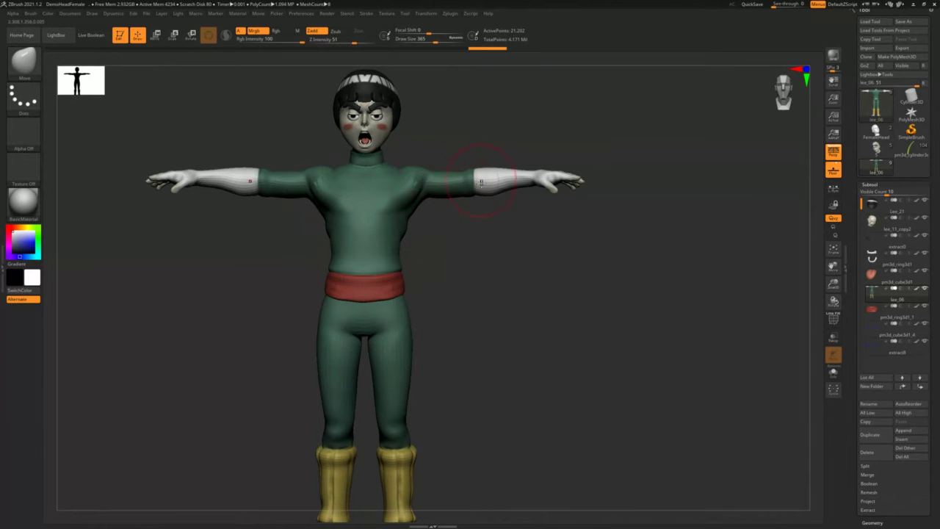
- Undo the reshaping, arm rotation and masking to restore the figure's lowered arms
key("ctrl+z")
key("ctrl+z")
key("ctrl+z")
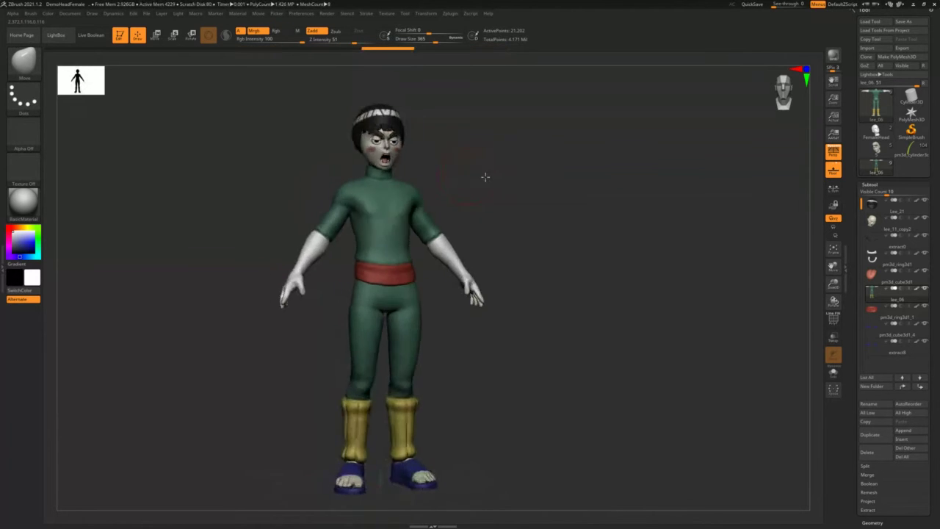
mouse_move(484, 176)
left_mouse_down()
mouse_move(533, 174)
mouse_move(411, 184)
left_mouse_up()
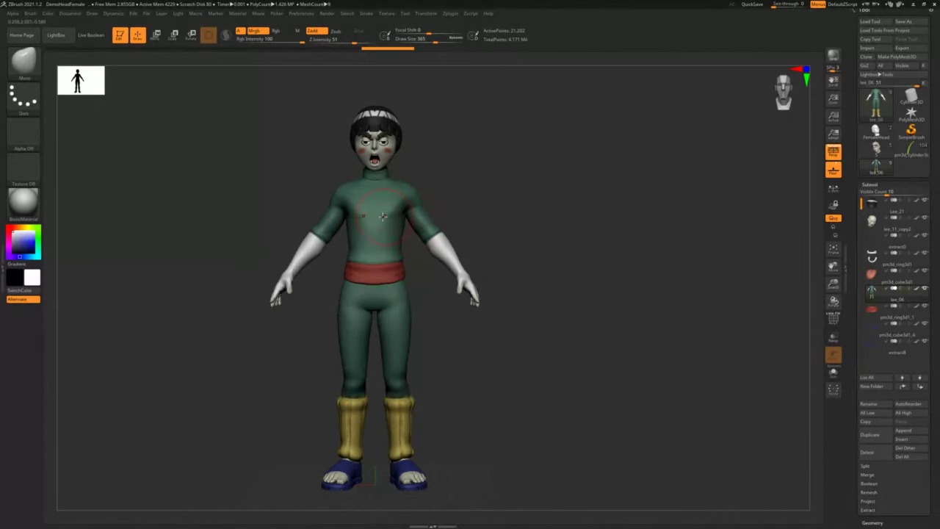
left_click_drag(456, 204, 493, 178, "alt")
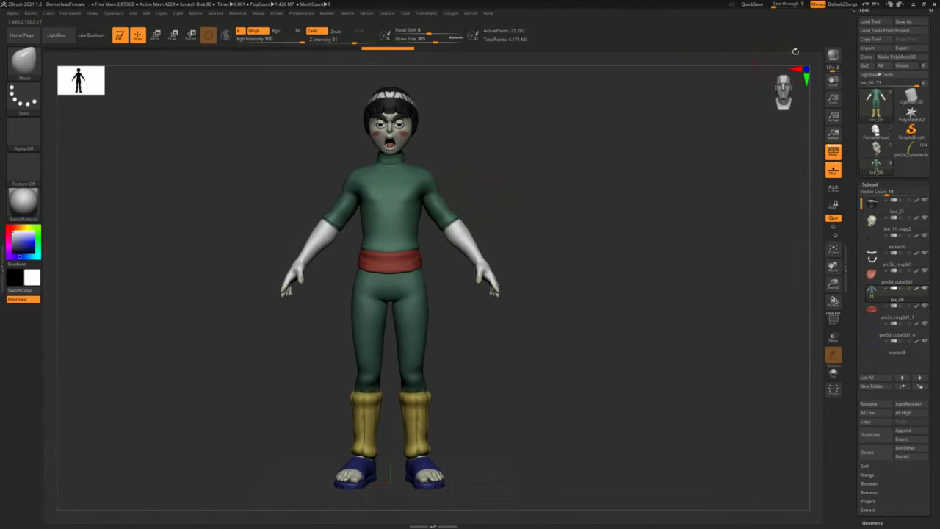
- Start loading another tool and browse to the Roupas dos Camponeses folder under Kalyskah Game, Meshs
left_click(859, 21)
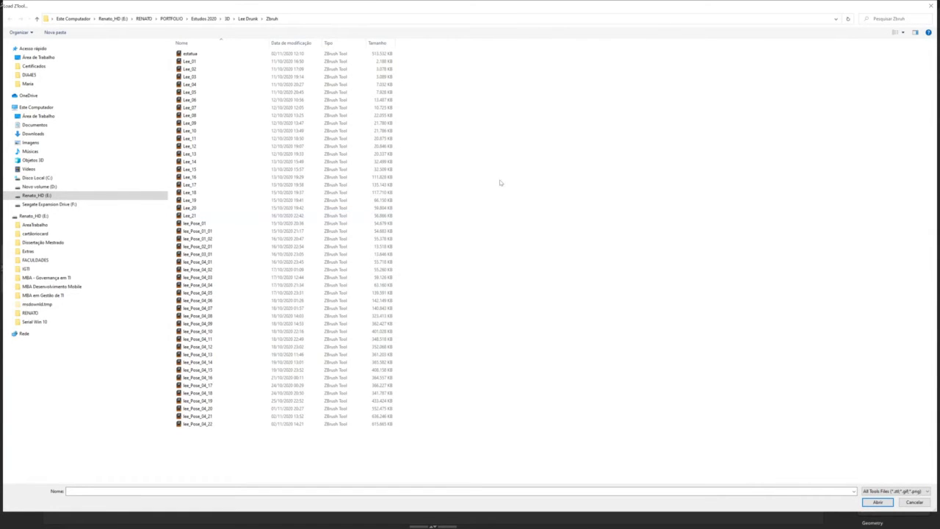
left_click(248, 19)
key("alt+Up")
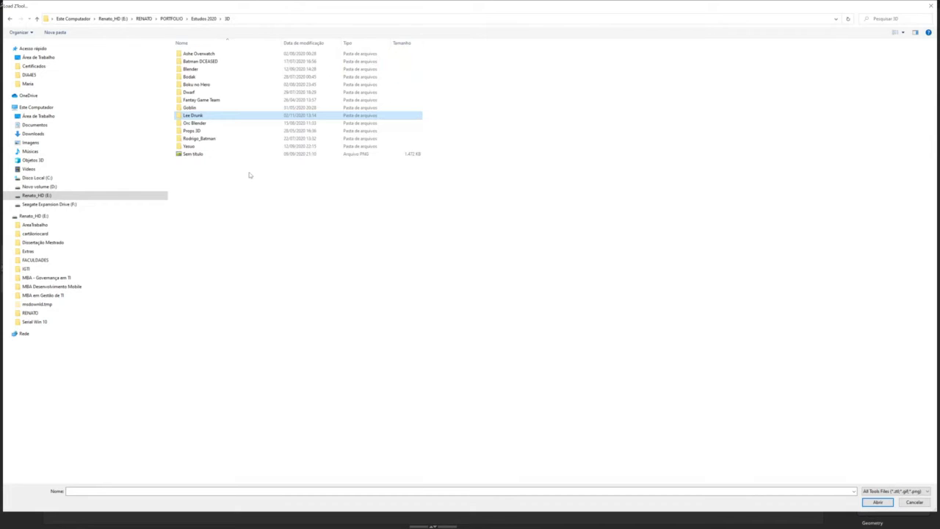
key("alt+Up")
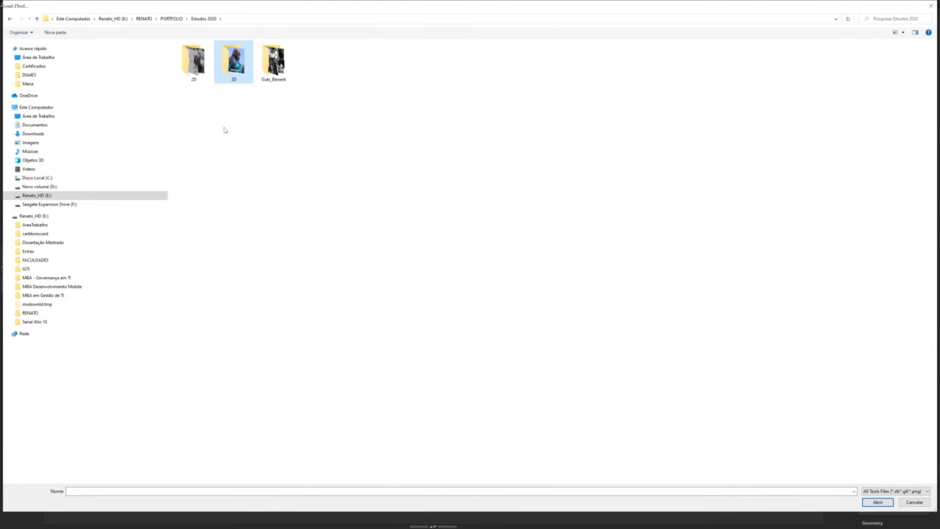
key("alt+Up")
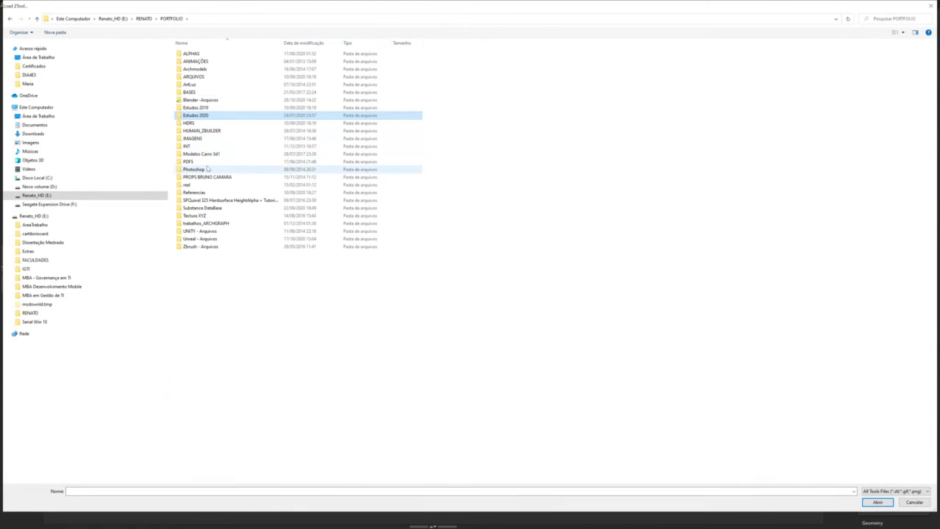
key("alt+Up")
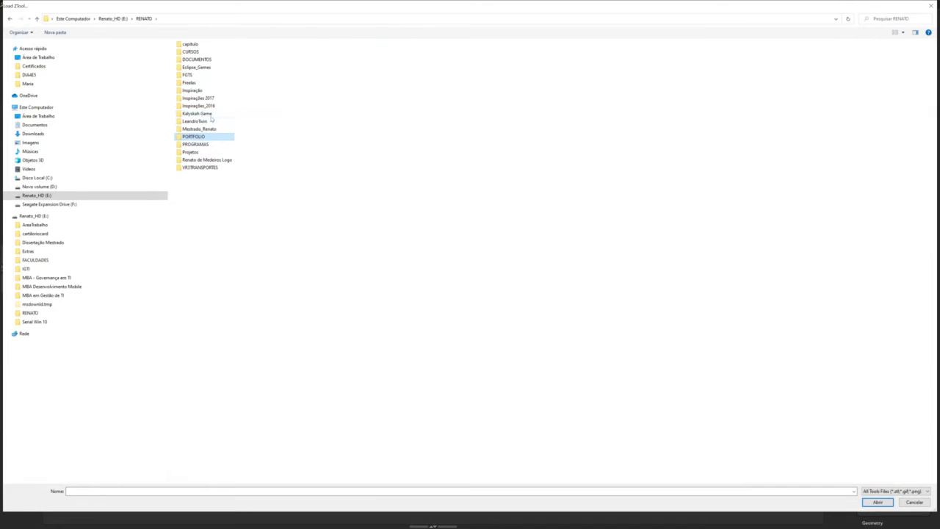
double_click(212, 113)
double_click(209, 54)
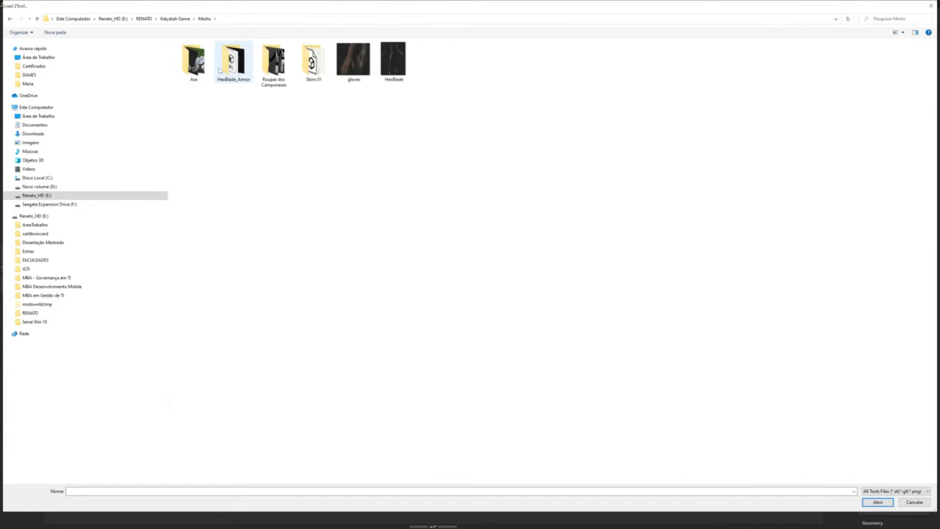
double_click(274, 62)
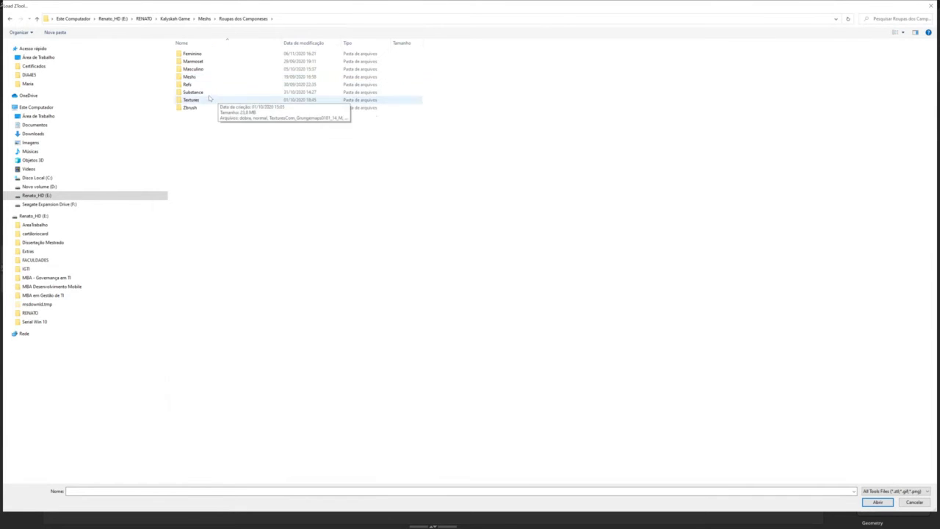
double_click(220, 53)
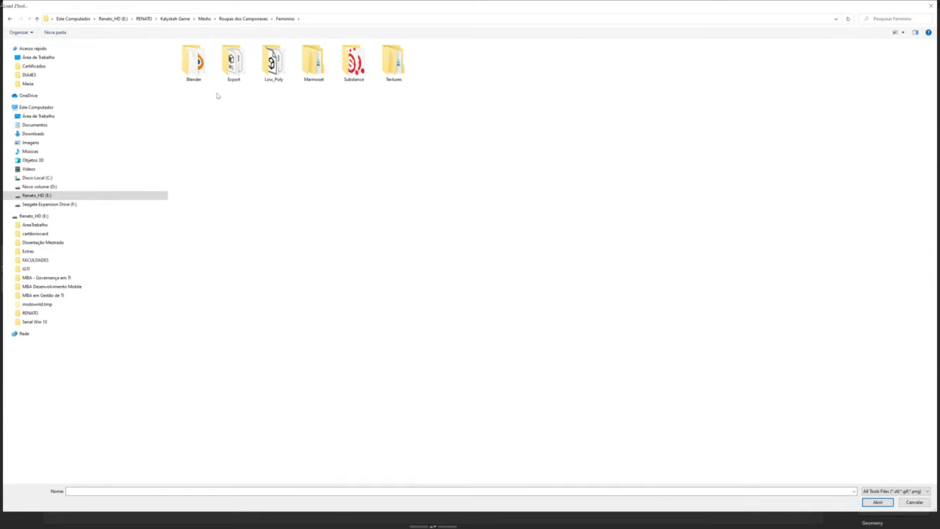
key("BackSpace")
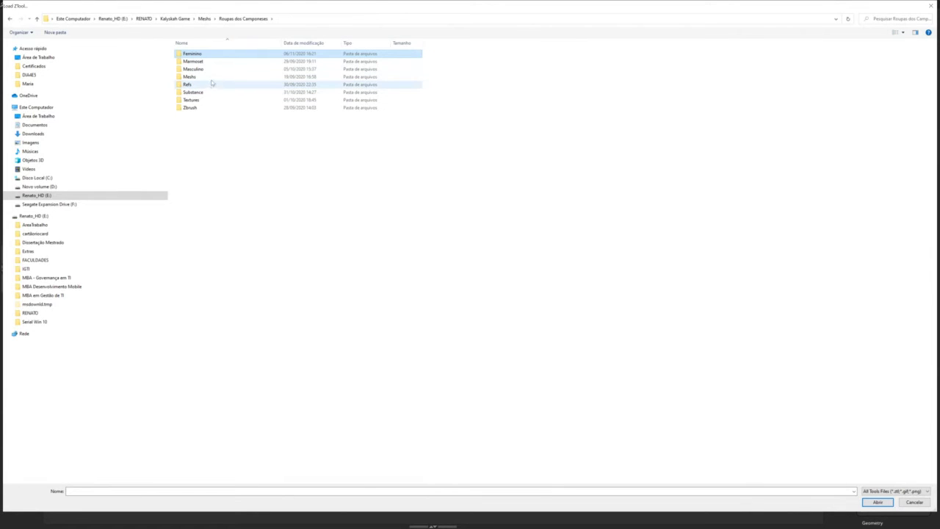
double_click(210, 76)
key("alt+Up")
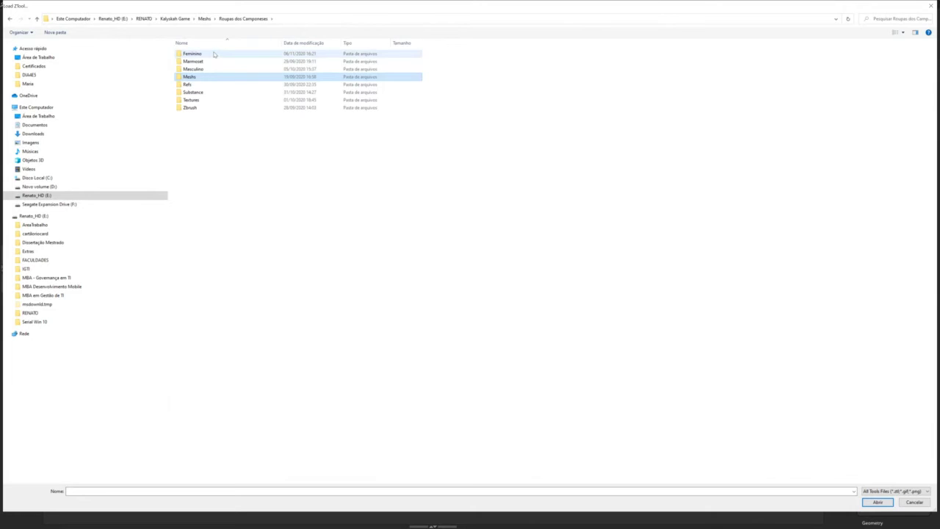
- Load tool 16 from the Female_Cloth 1 folder inside Zbrush and frame the winged figure
double_click(202, 108)
double_click(208, 55)
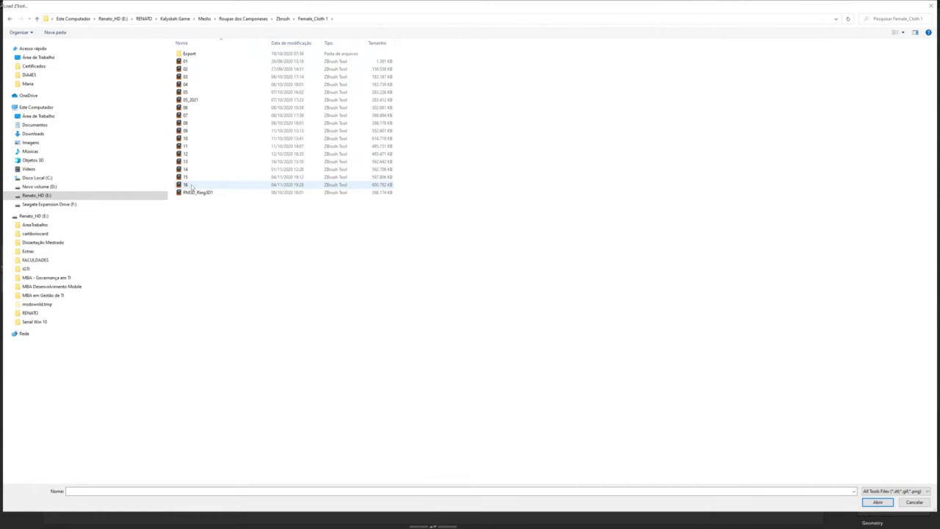
double_click(191, 185)
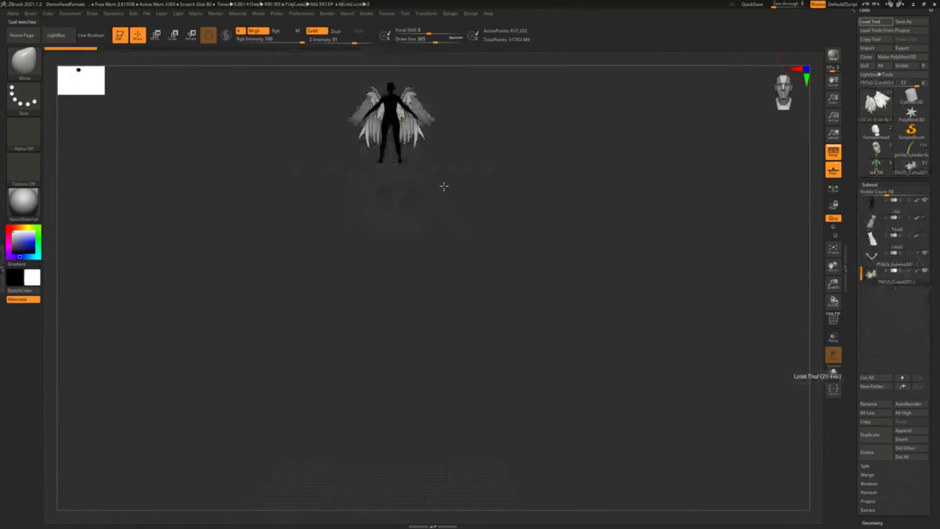
key("f")
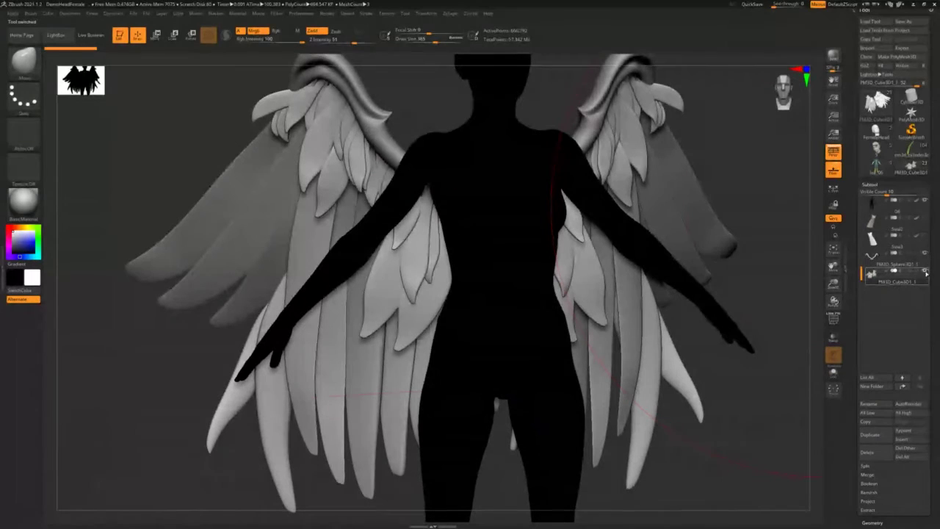
- Select the body subtool, hide both wing subtools and show the Saia2 dress on the female figure
left_click(891, 203)
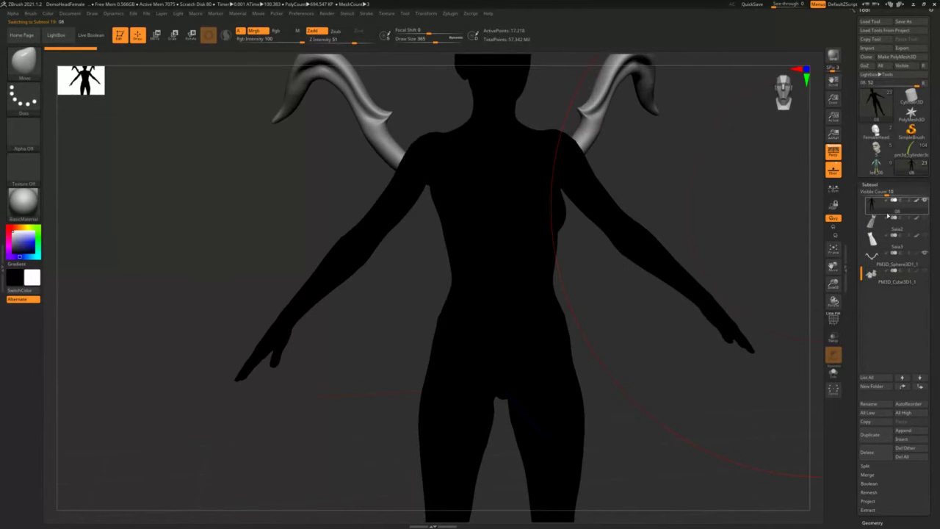
left_click(925, 254)
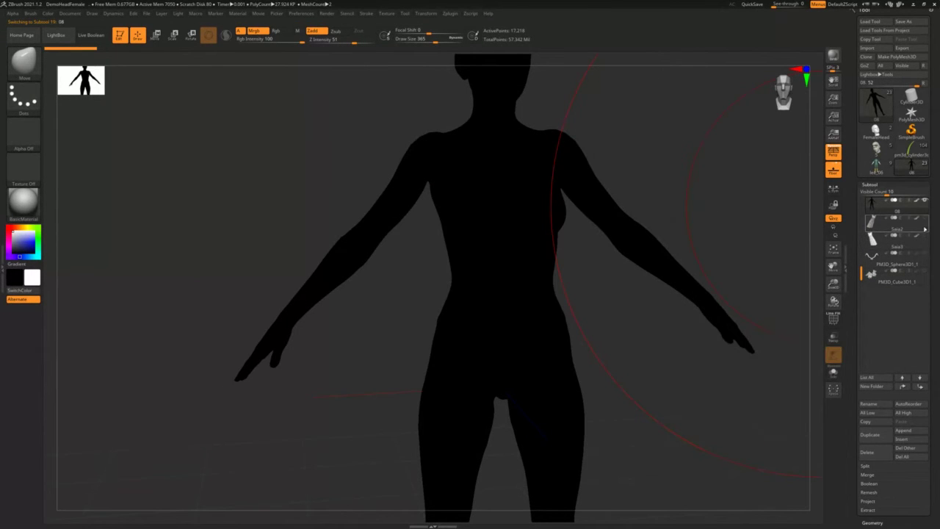
left_click(925, 218)
key("f")
left_click_drag(667, 189, 630, 185)
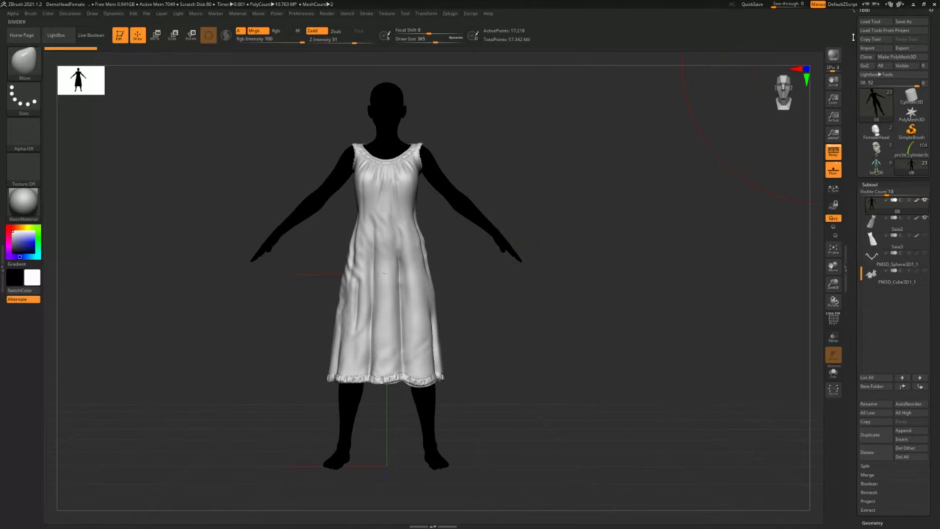
- Load the hooded bust with the golden mask and halo from its desktop folder and frame it whole
left_click(871, 20)
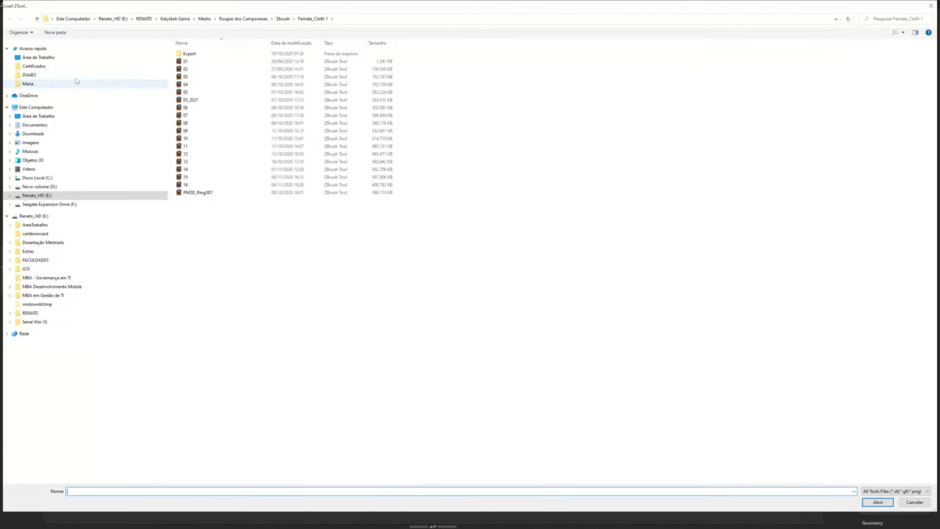
left_click(38, 57)
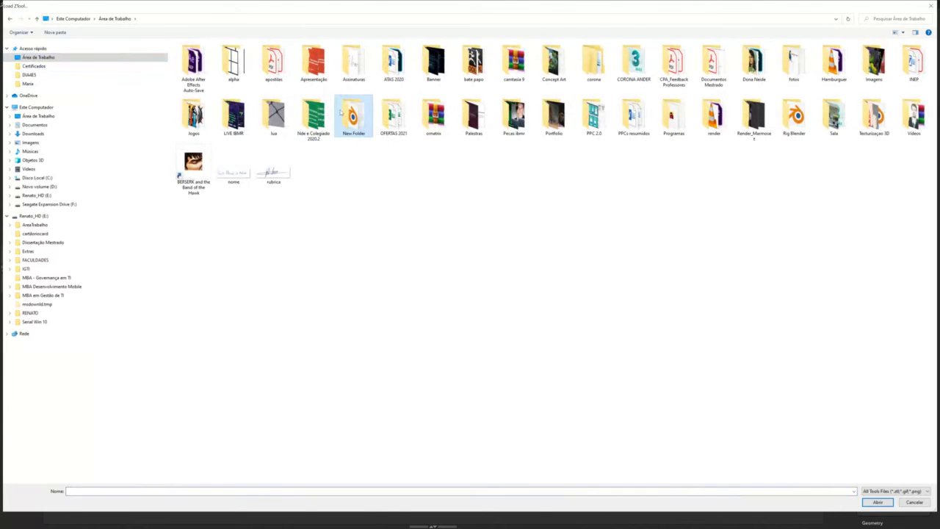
left_click(193, 165)
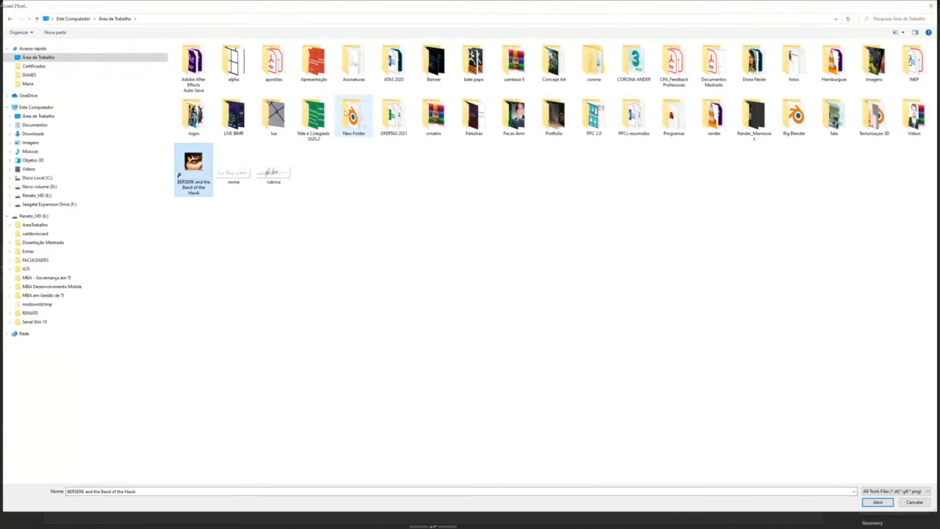
double_click(459, 70)
double_click(190, 61)
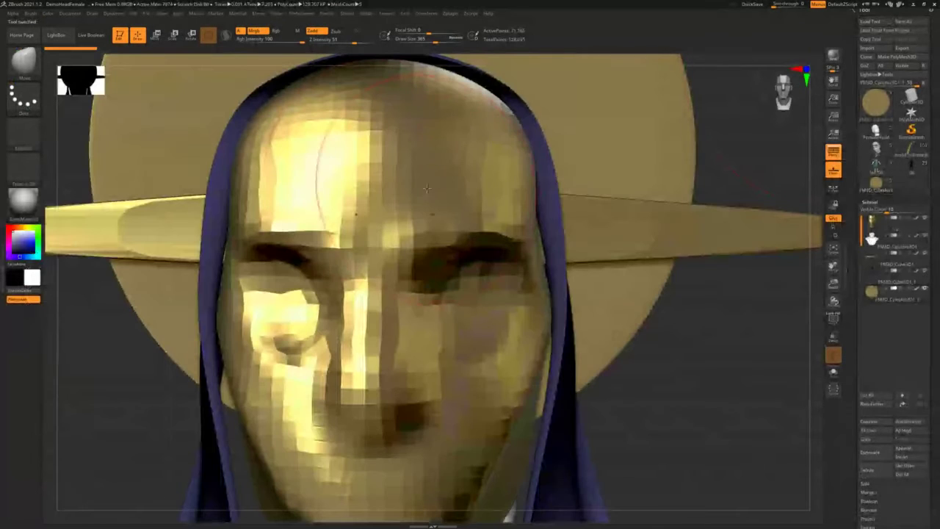
key("f")
key("f")
key("f")
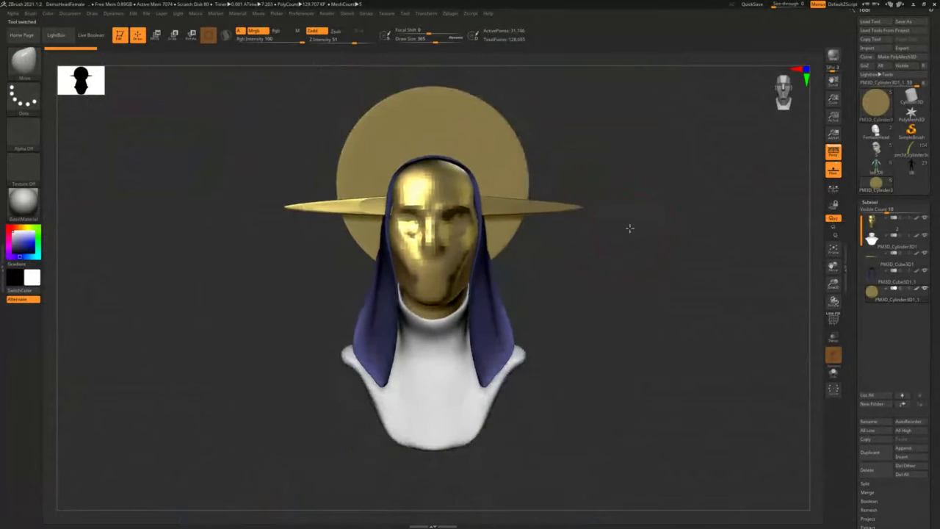
- Set the draw size to 124 and examine the bust's mask, veil and halo from several angles
left_click_drag(629, 229, 617, 267, "alt")
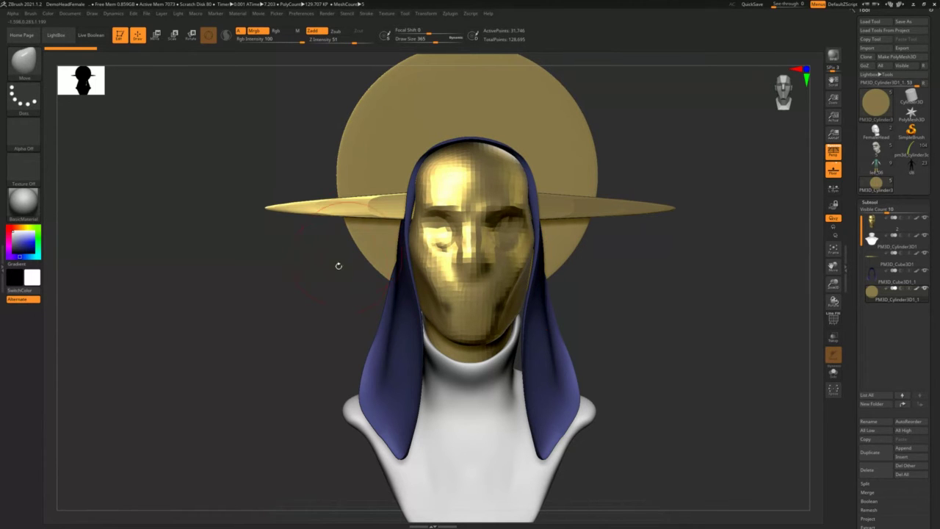
mouse_move(285, 283)
left_mouse_down()
mouse_move(330, 290)
mouse_move(279, 287)
mouse_move(222, 302)
left_mouse_up()
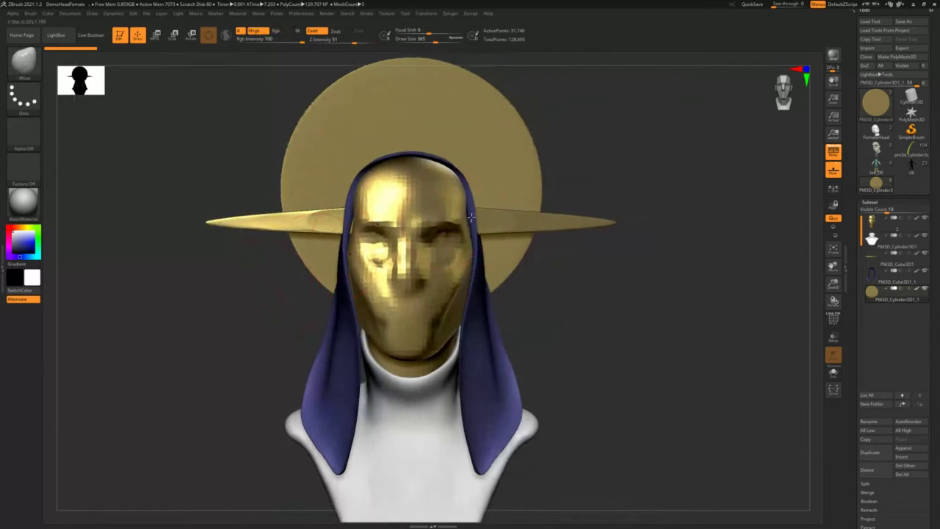
key("s")
left_click(485, 223)
key("s")
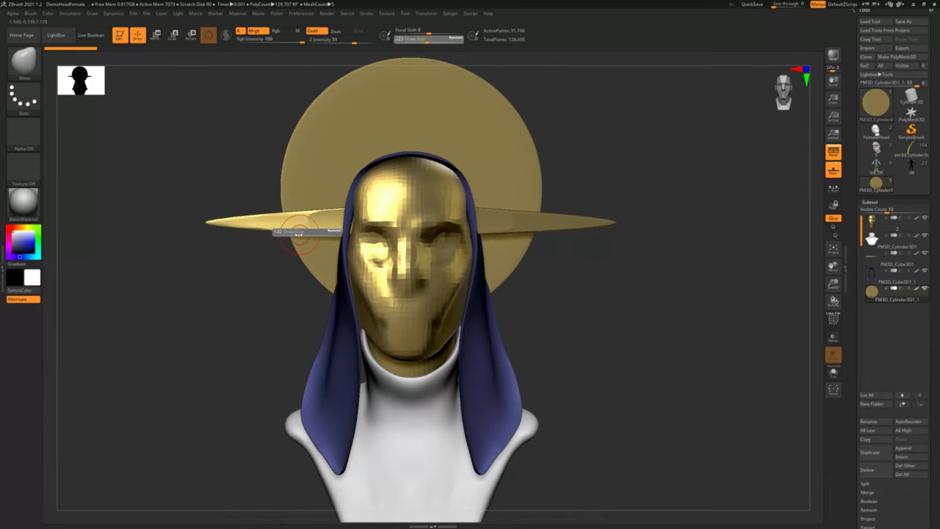
left_click_drag(307, 233, 296, 233)
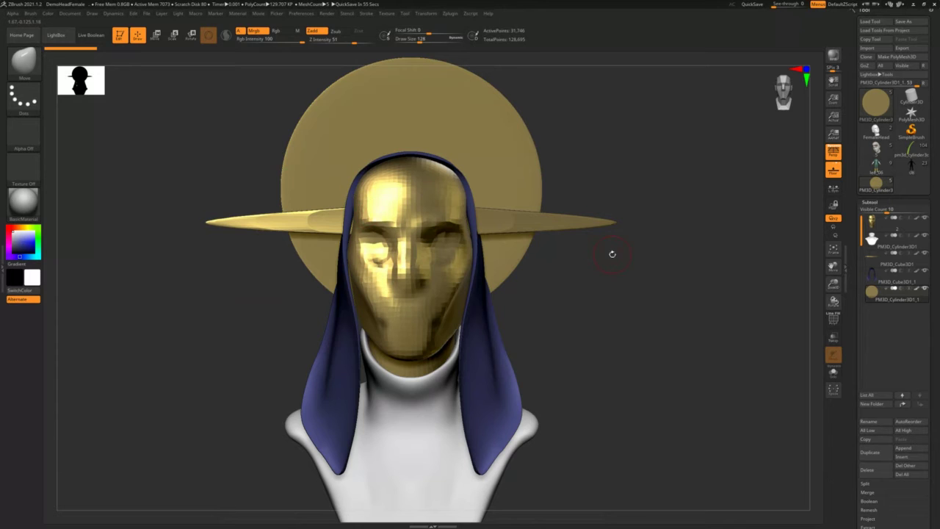
left_click_drag(612, 253, 588, 265)
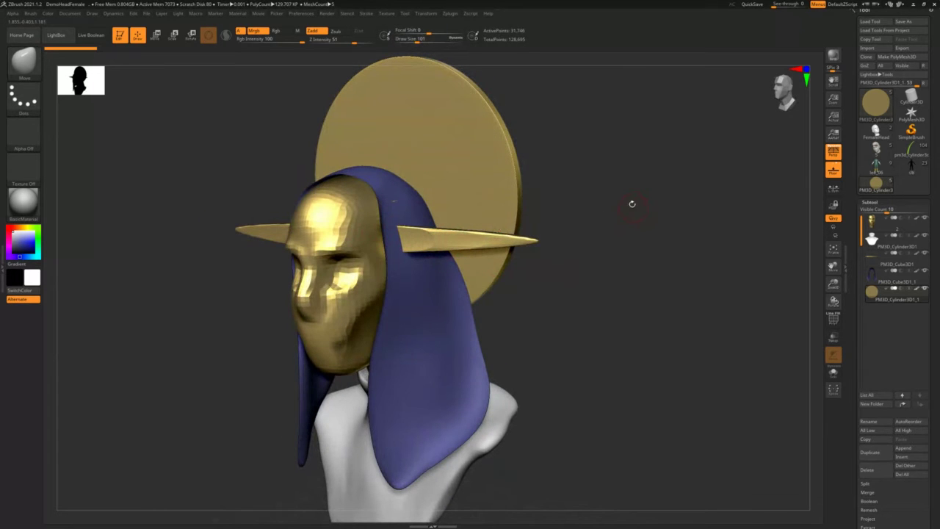
mouse_move(633, 205)
left_mouse_down()
mouse_move(623, 202)
mouse_move(622, 235)
left_mouse_up()
key("s")
left_click_drag(442, 262, 446, 262)
mouse_move(621, 180)
left_mouse_down()
mouse_move(651, 179)
mouse_move(629, 141)
left_mouse_up()
left_click_drag(628, 141, 645, 214, "alt")
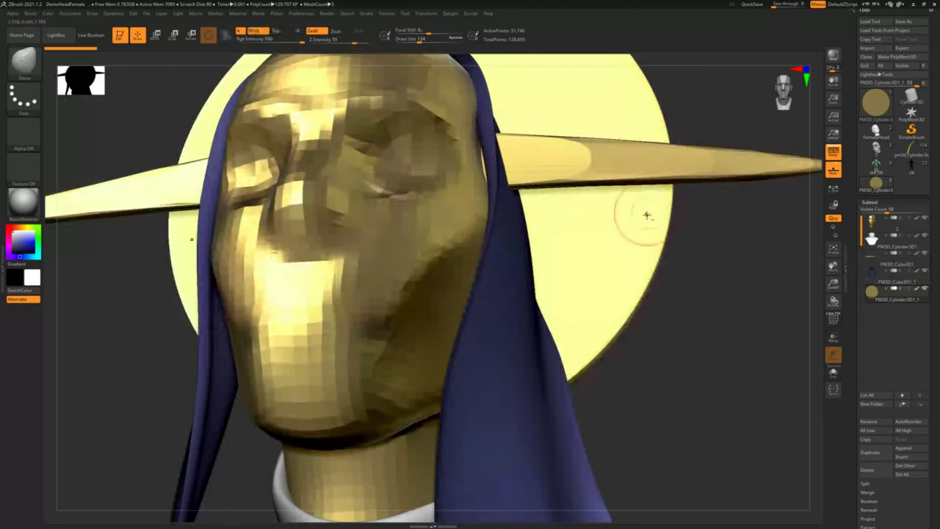
- Display the reference painting of the gold-masked figure beside the bust and frame the bust from the front
right_click_drag(0, 376, 15, 367)
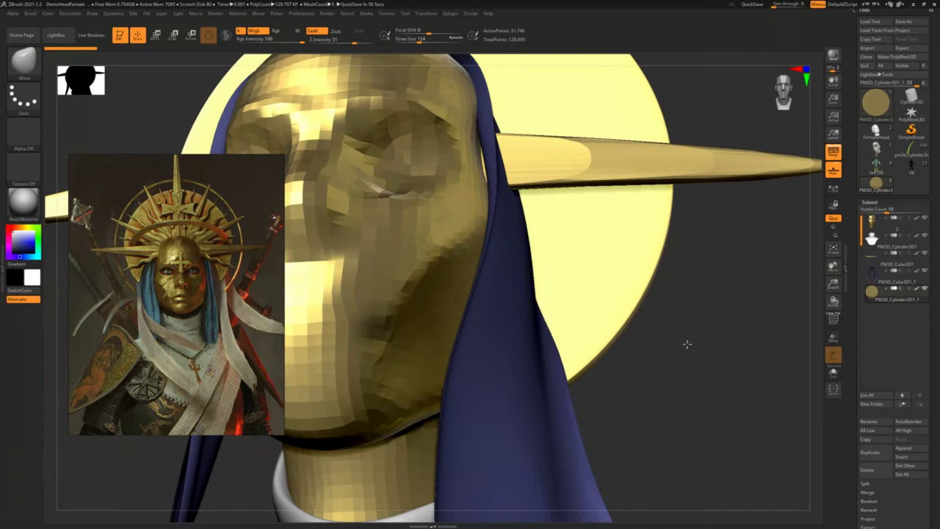
key("f")
left_click_drag(595, 274, 641, 299)
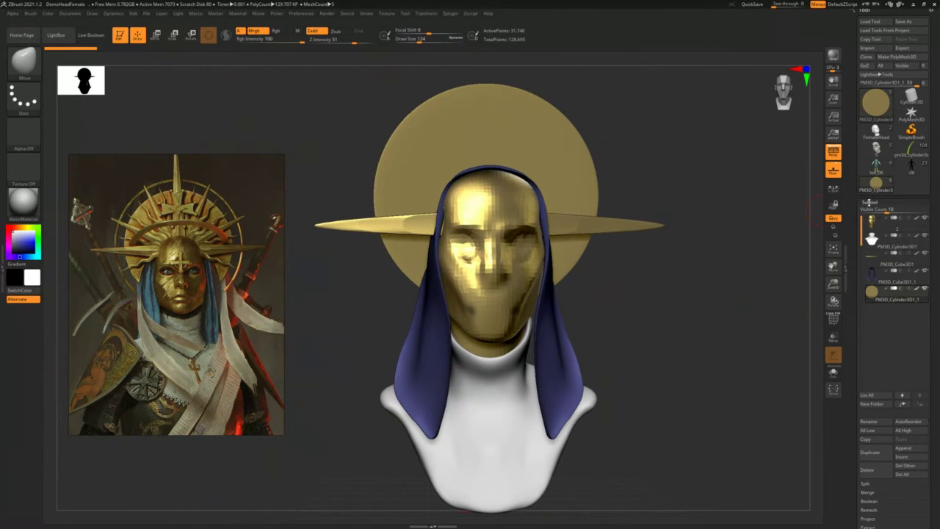
- Append a Ring3D primitive to the bust as a new subtool
left_click(871, 204)
left_click(871, 203)
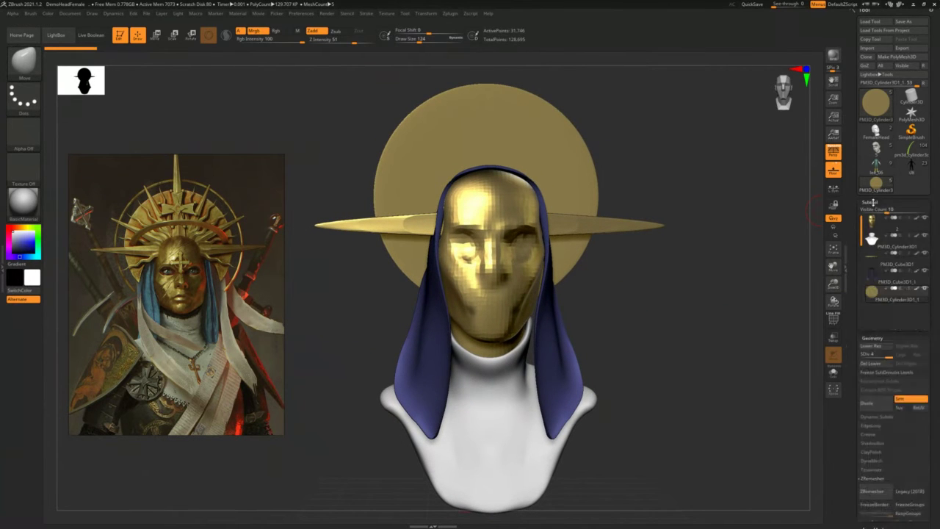
left_click(903, 446)
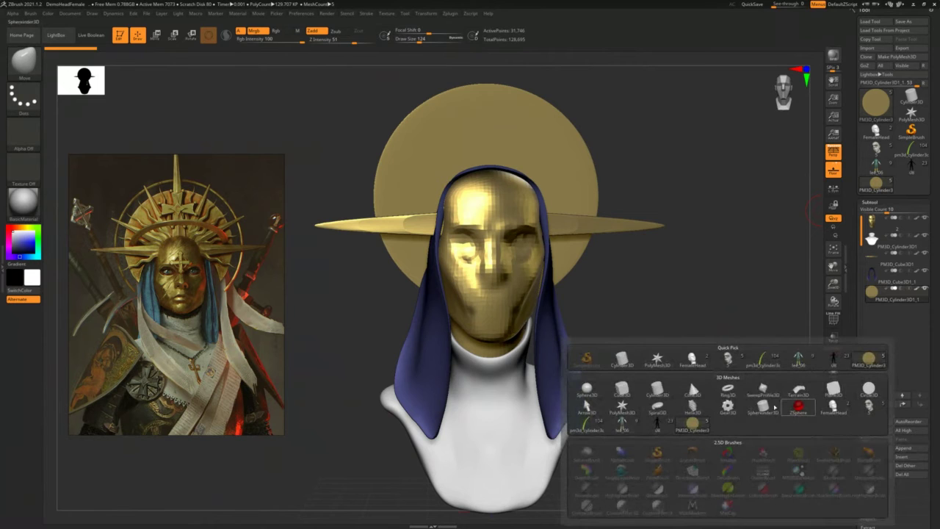
left_click(727, 388)
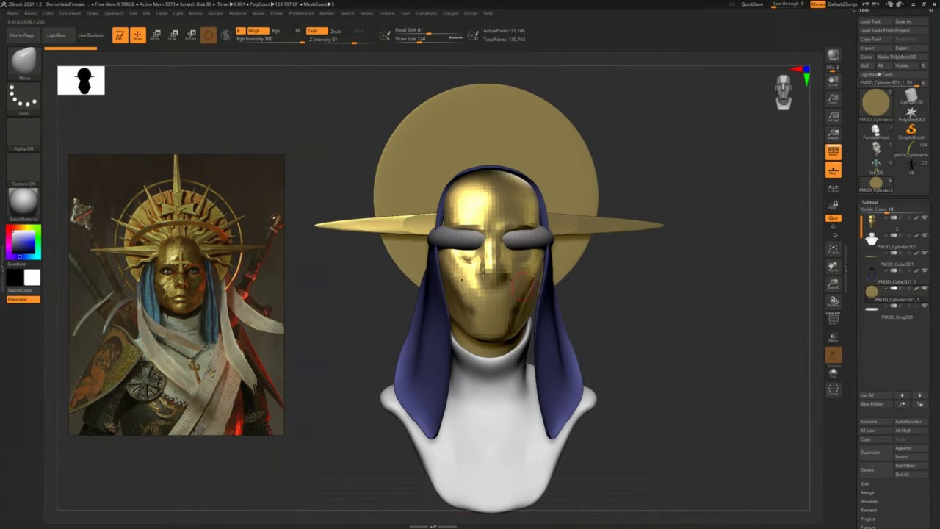
- Move the appended ring straight up from eye level to the top of the golden head
key("w")
left_click_drag(491, 198, 491, 130)
left_click(491, 150)
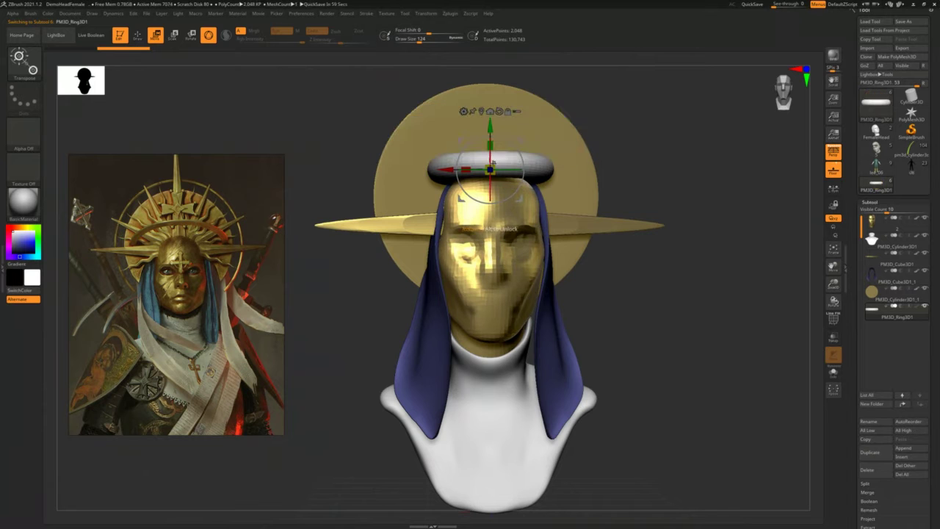
- Scale the ring out into a wide, flattened band around the top of the golden head
left_click_drag(490, 170, 486, 222)
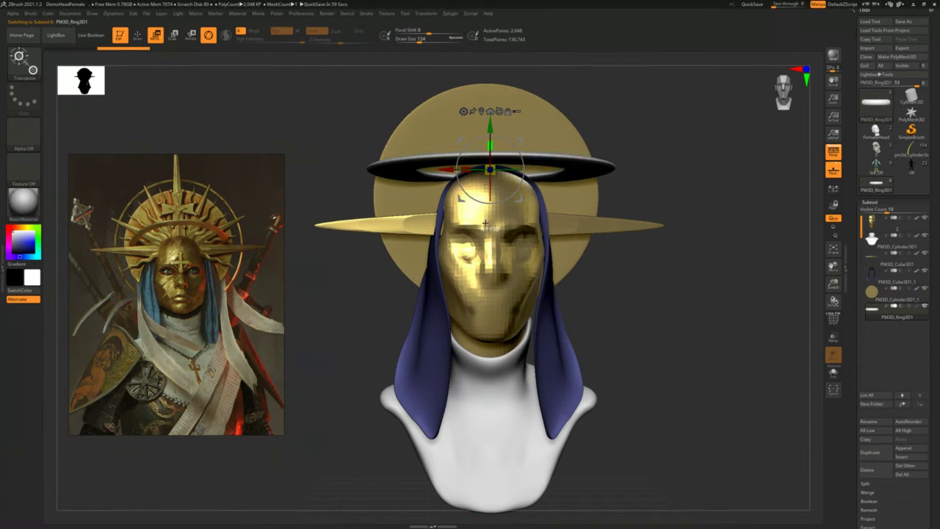
left_click_drag(490, 190, 490, 175)
left_click_drag(490, 139, 490, 147)
left_click_drag(633, 147, 655, 213)
- Try resizing the ring with the Size deformation
left_click(870, 201)
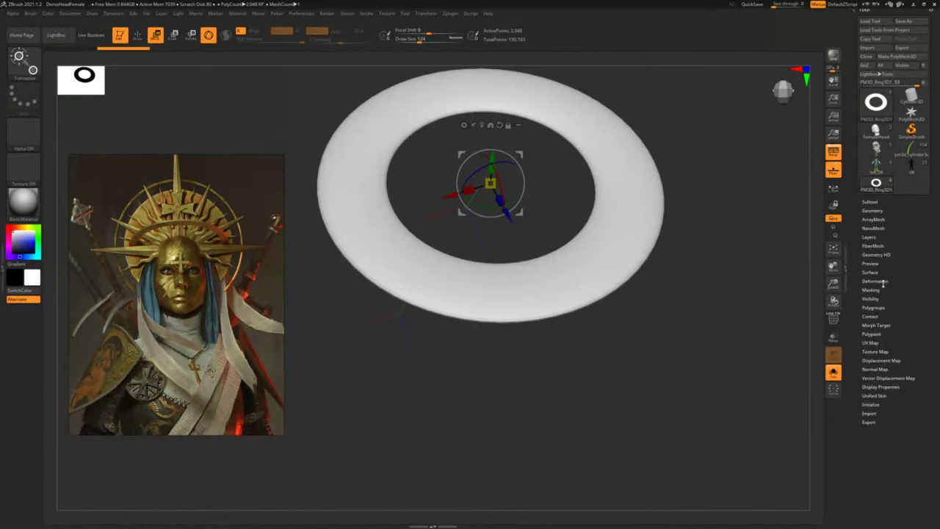
left_click(875, 282)
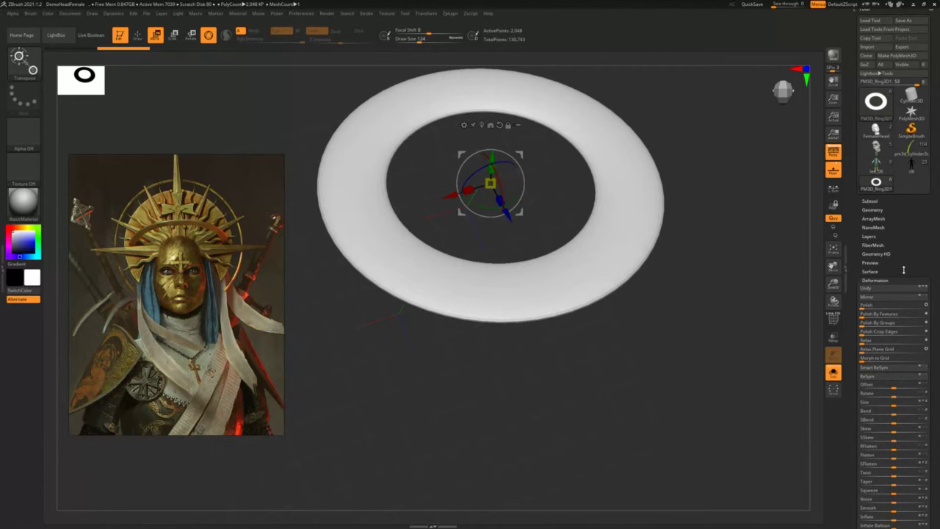
scroll(904, 270, "down", 3)
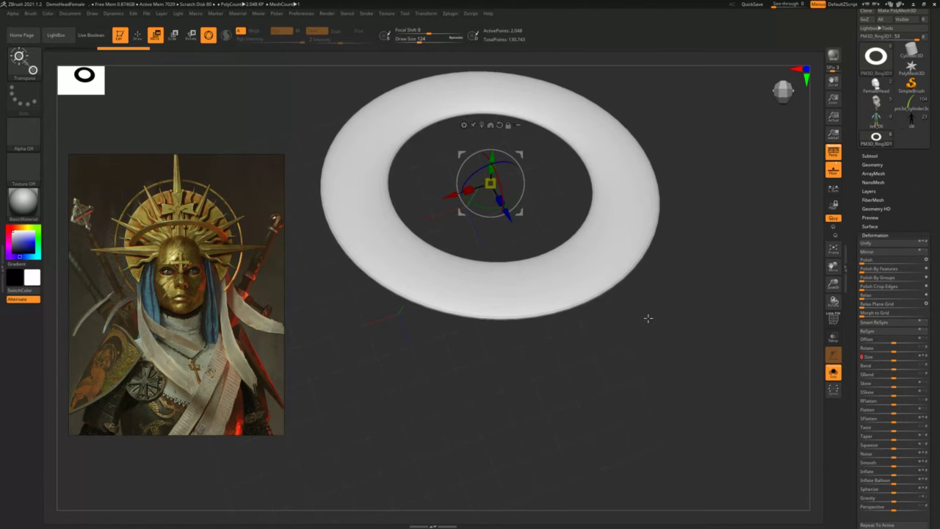
left_click_drag(649, 319, 655, 272)
left_click(833, 372)
left_click_drag(715, 316, 711, 281)
key("f")
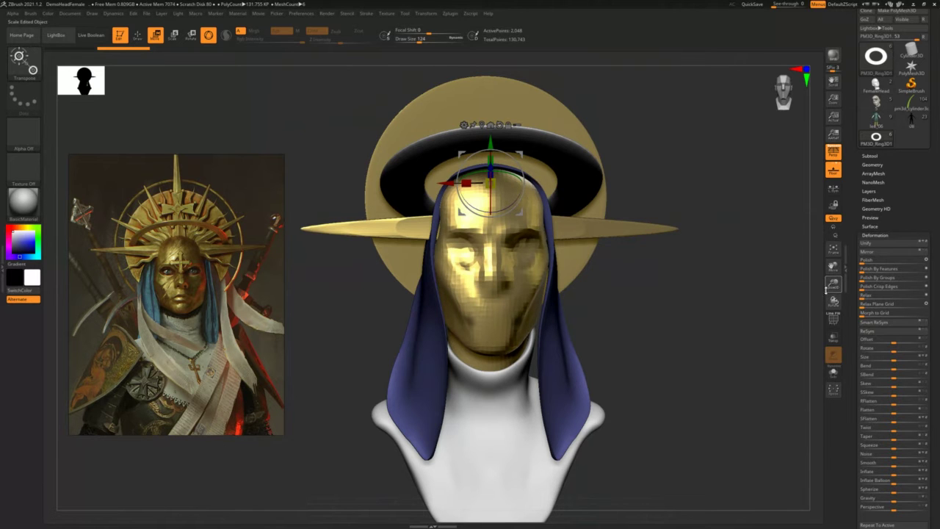
left_click_drag(894, 358, 884, 376)
key("ctrl+z")
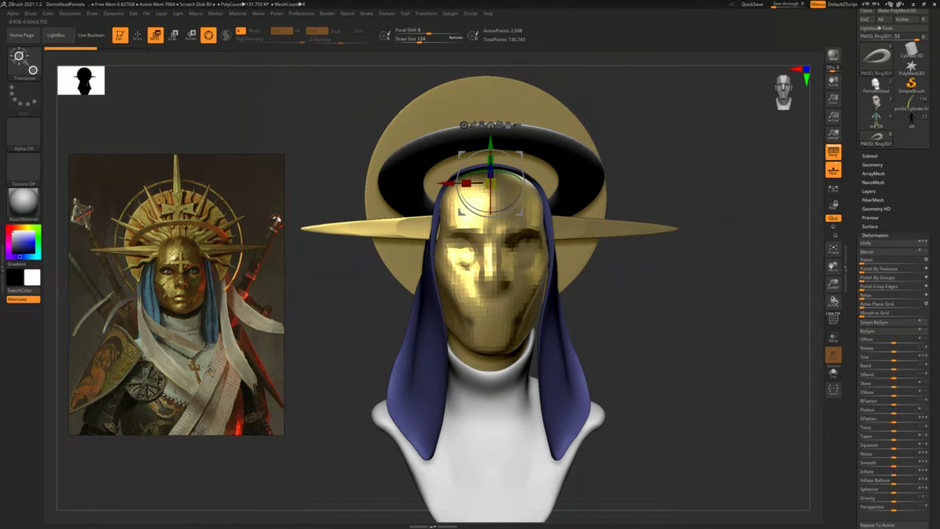
- Subdivide the ring once and choose the Gold material for it
key("ctrl+d")
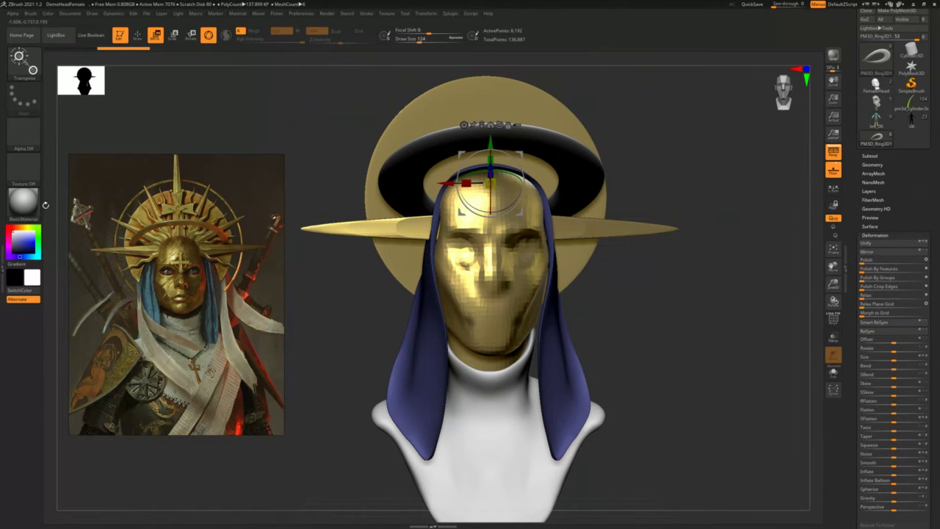
left_click(27, 201)
left_click(334, 243)
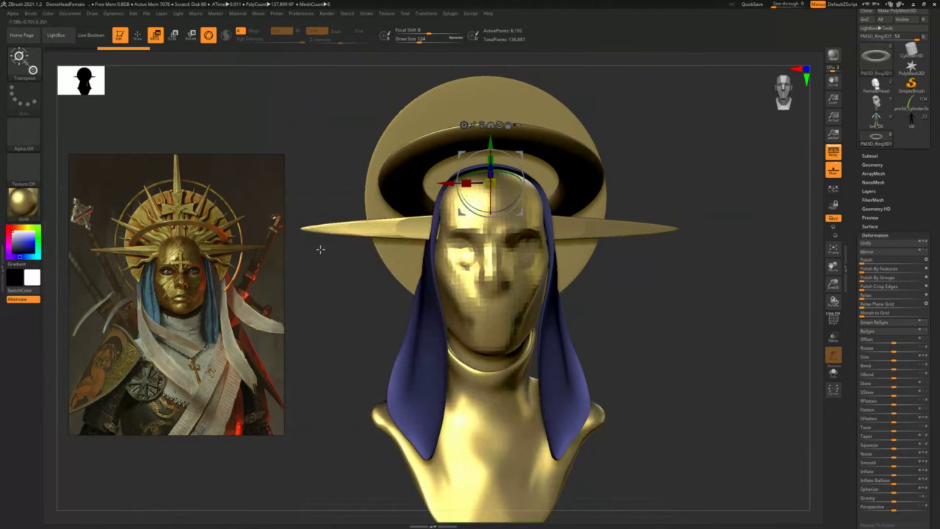
- Select the neck-and-shoulders piece and return it to BasicMaterial
left_click(460, 397, "alt")
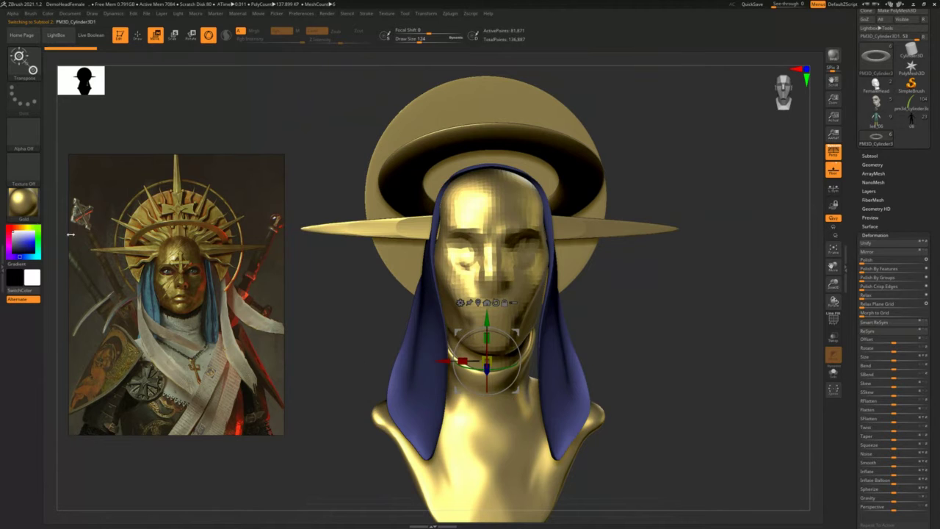
left_click(24, 202)
left_click_drag(73, 270, 151, 261)
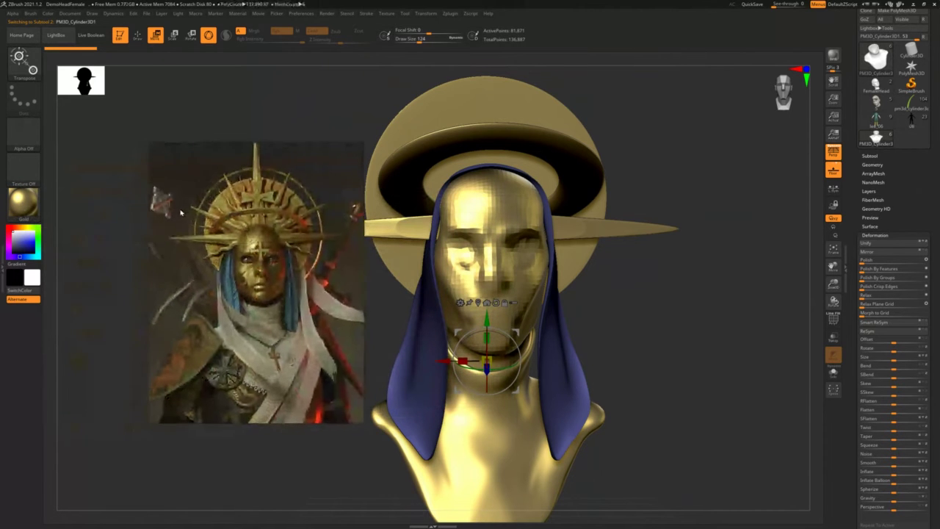
left_click(24, 201)
left_click(103, 345)
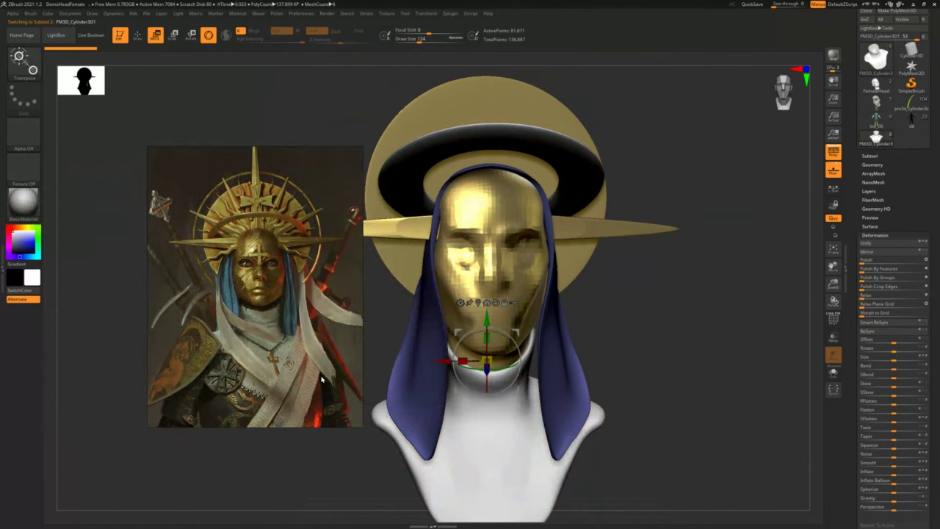
- Select the ring above the head in draw mode and give it the Gold material
left_click(415, 148, "alt")
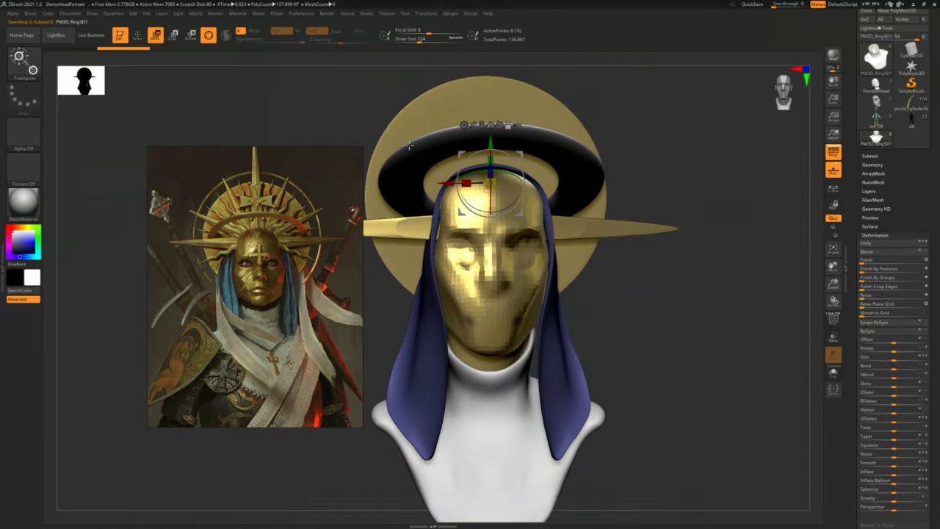
key("q")
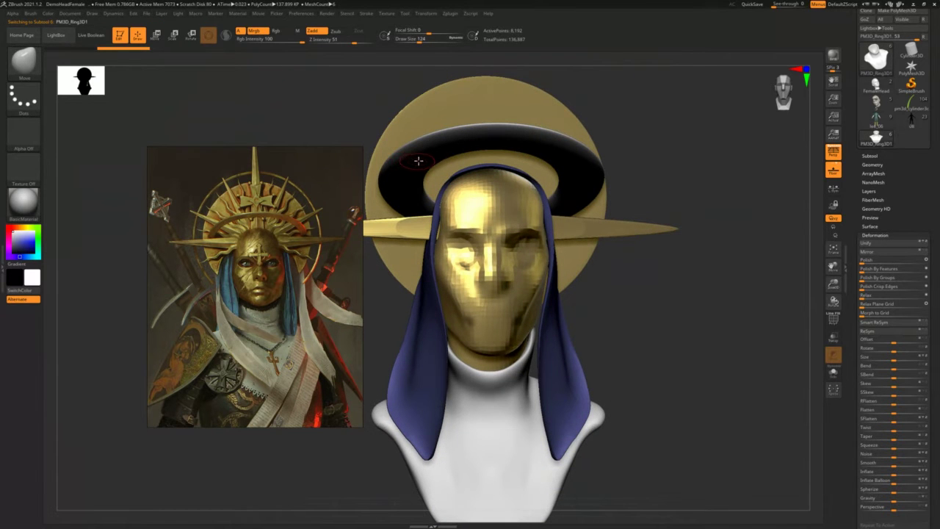
key("m")
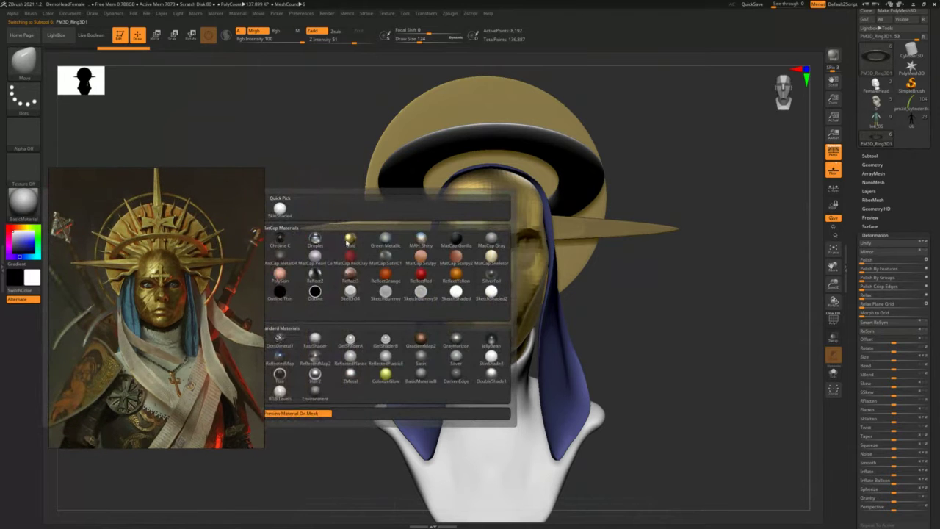
left_click(346, 241)
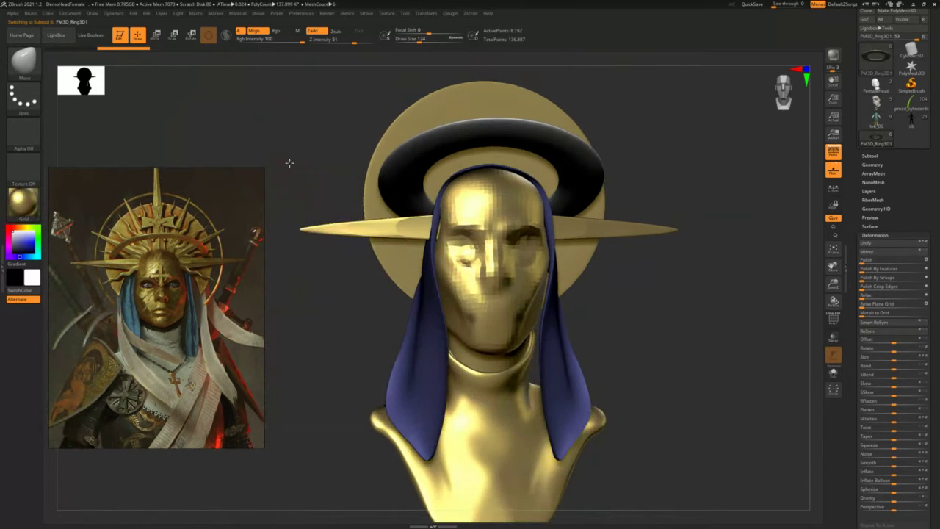
- Set the neck-and-shoulders piece back to BasicMaterial and place the reference painting clear of the bust
left_click_drag(287, 153, 303, 207)
left_click(450, 426, "alt")
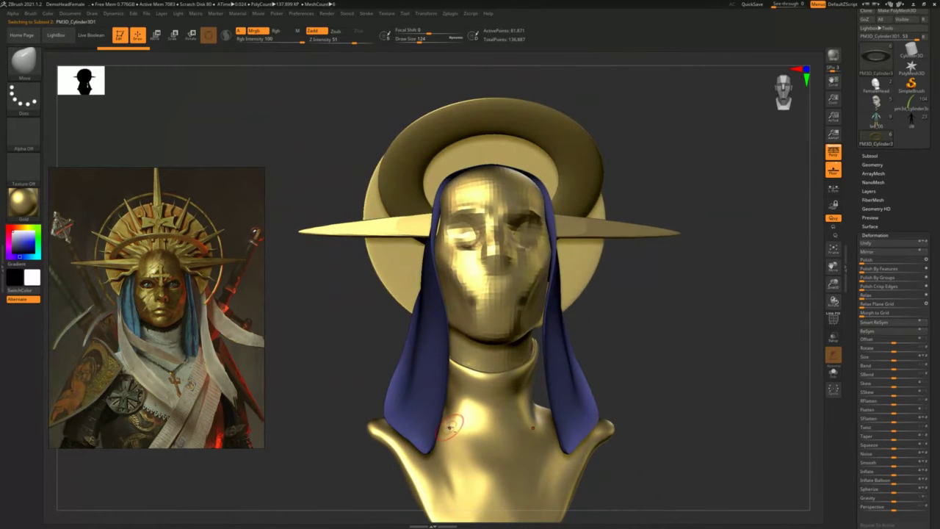
left_click_drag(143, 236, 236, 233)
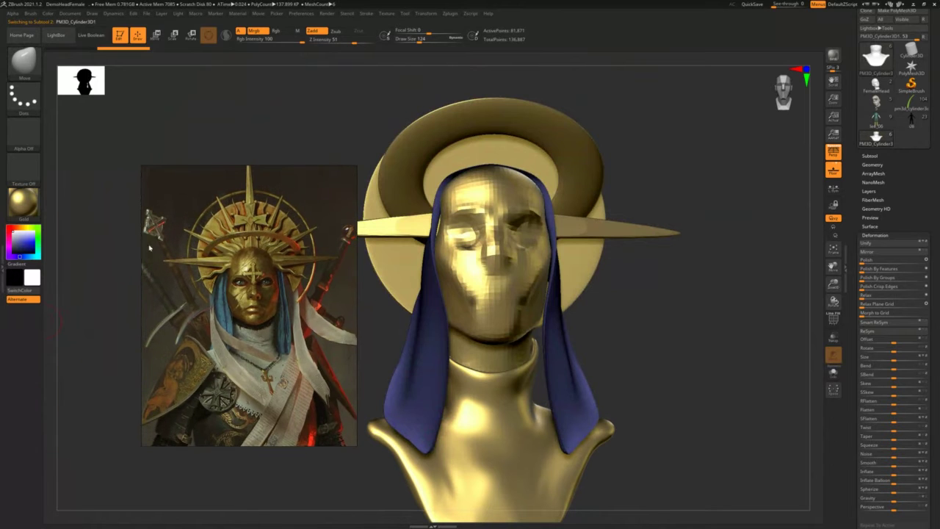
left_click(27, 201)
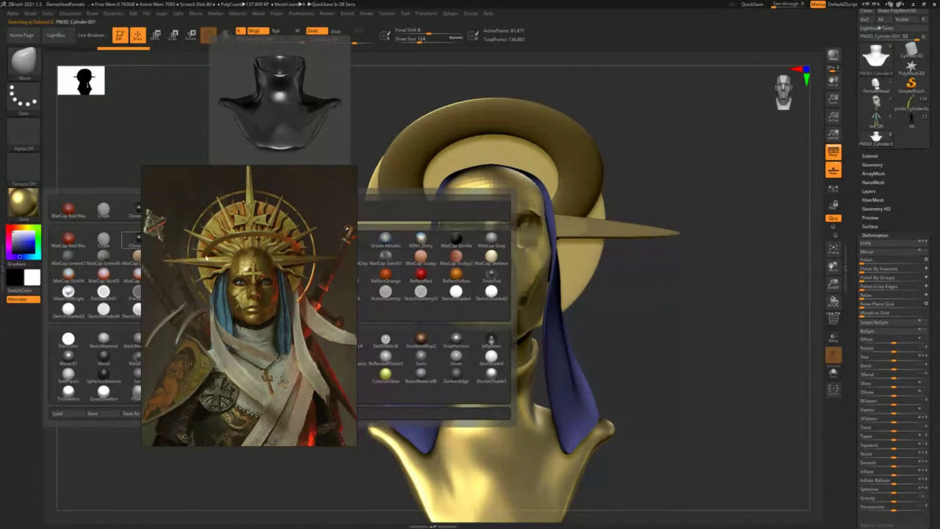
left_click(101, 341)
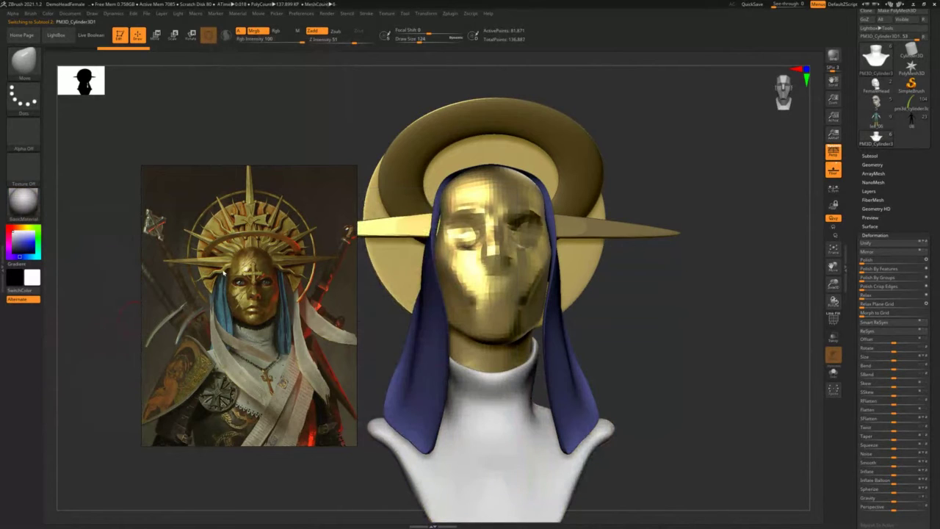
left_click_drag(219, 270, 143, 208)
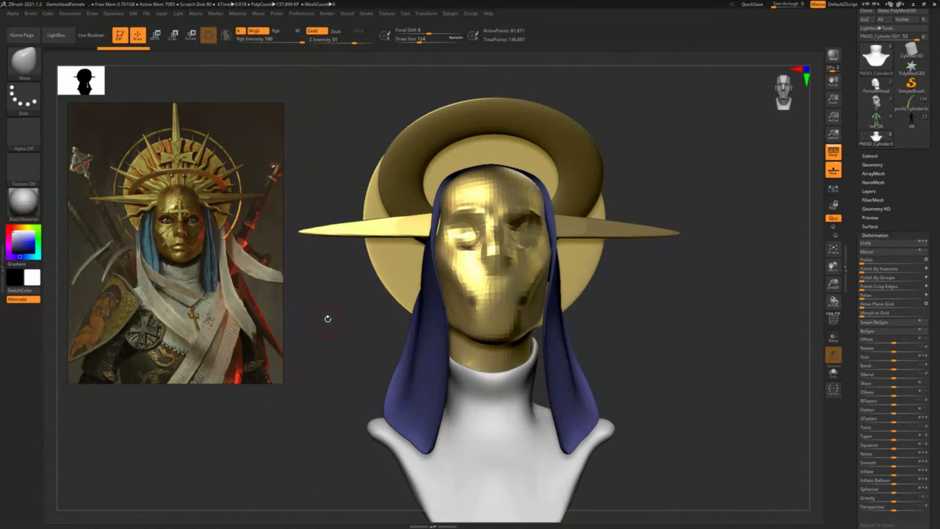
- Frame the whole bust from the front and enlarge the Smooth brush to a draw size of 280 over the chest
left_click_drag(333, 322, 434, 285)
mouse_move(594, 275)
left_mouse_down()
mouse_move(586, 269)
mouse_move(608, 272)
left_mouse_up()
key("shift")
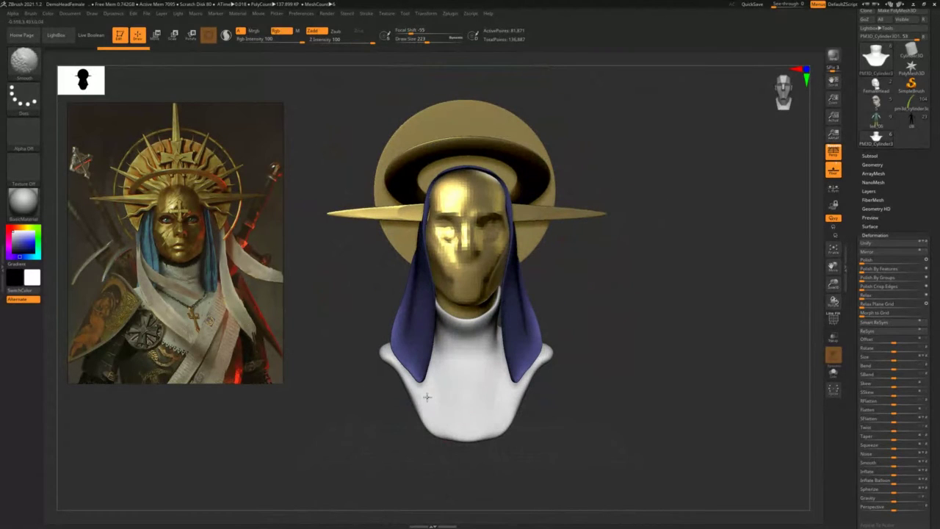
key("shift+f")
key("shift+f")
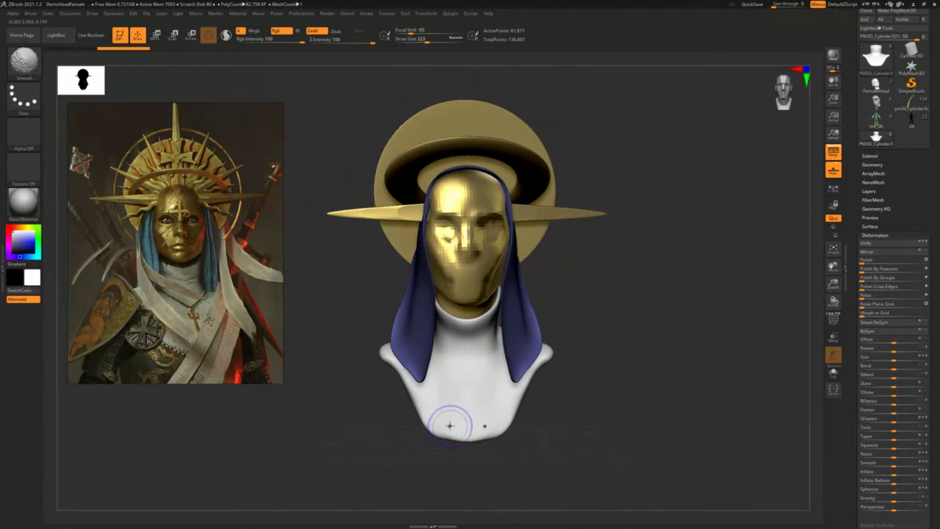
key("s")
left_click_drag(448, 418, 465, 417)
left_click_drag(624, 328, 612, 302, "alt")
key("s")
left_click_drag(422, 391, 436, 401)
key("s")
key("shift")
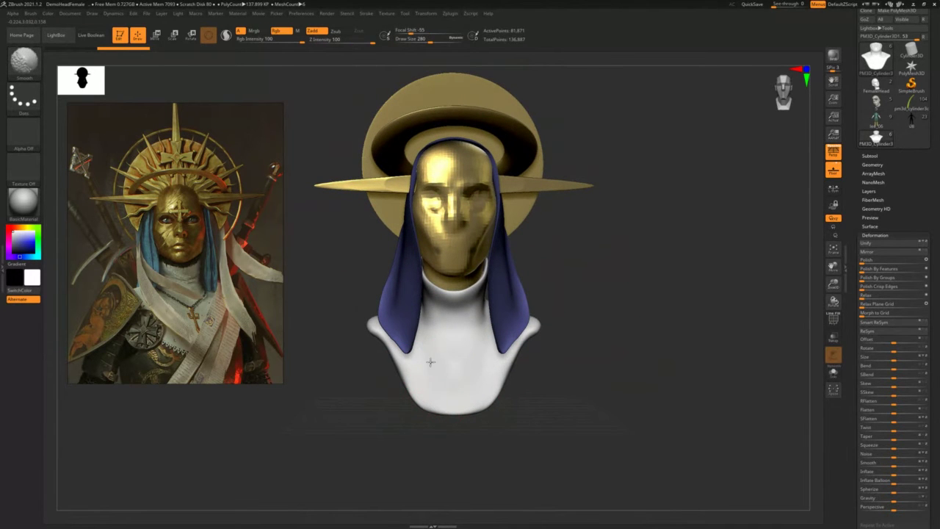
- Move the halo disc slightly backward from the head in side view
mouse_move(605, 257)
left_mouse_down()
mouse_move(554, 269)
mouse_move(604, 254)
mouse_move(477, 263)
left_mouse_up()
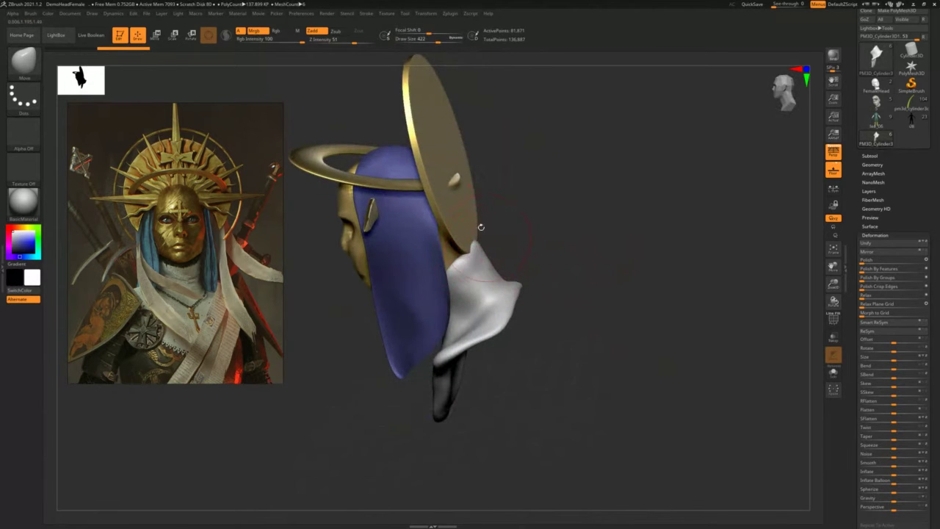
left_click_drag(483, 207, 493, 195, "shift")
key("w")
left_click_drag(499, 126, 517, 126)
key("q")
mouse_move(567, 199)
left_mouse_down()
mouse_move(607, 208)
mouse_move(621, 225)
mouse_move(595, 228)
mouse_move(596, 260)
mouse_move(622, 281)
mouse_move(621, 259)
mouse_move(604, 267)
mouse_move(622, 276)
mouse_move(606, 277)
mouse_move(596, 257)
mouse_move(604, 264)
mouse_move(587, 263)
mouse_move(609, 279)
mouse_move(610, 254)
mouse_move(615, 291)
mouse_move(614, 270)
left_mouse_up()
key("s")
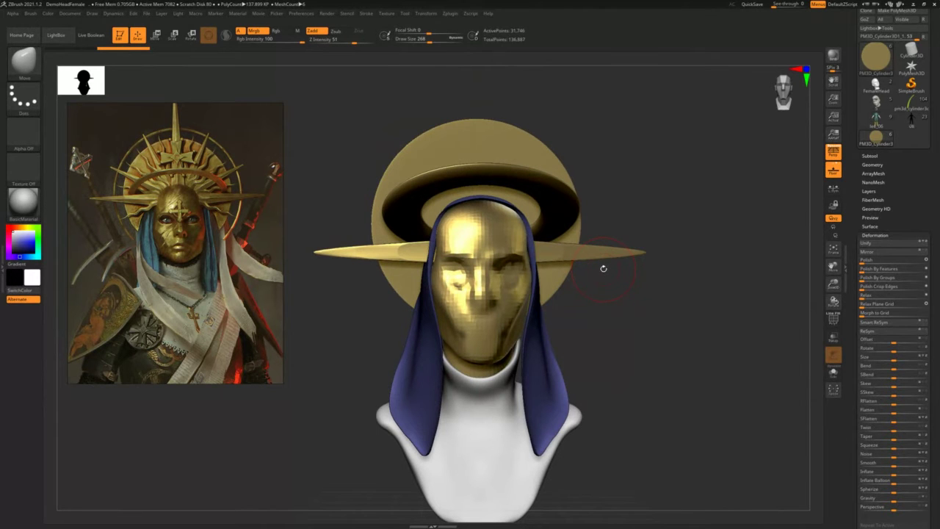
- Select the golden head, reduce the draw size and fill the head with BasicMaterial for sculpting the face
left_click_drag(633, 191, 604, 264, "alt")
left_click(604, 265)
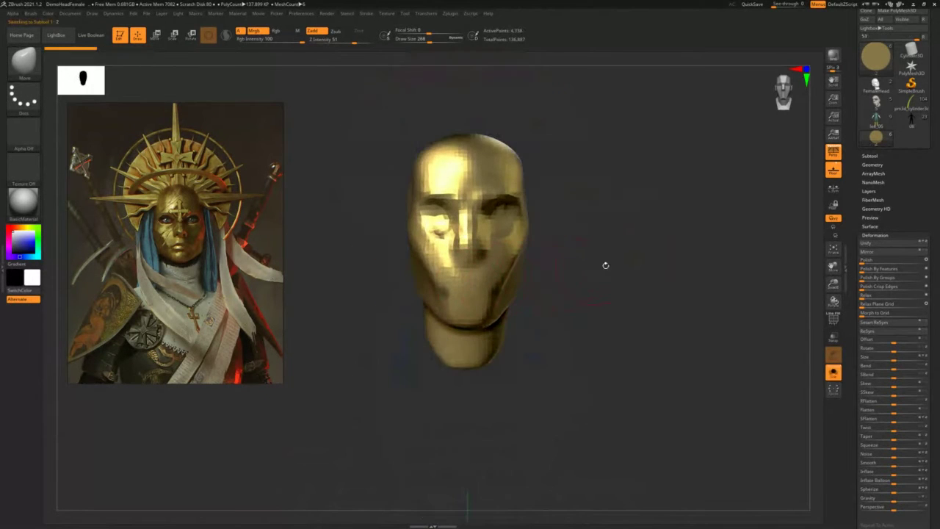
left_click(623, 223)
mouse_move(623, 223)
left_mouse_down("alt")
mouse_move(629, 239)
mouse_move(615, 225)
mouse_move(605, 321)
left_mouse_up("alt")
key("s")
left_click_drag(454, 262, 446, 263)
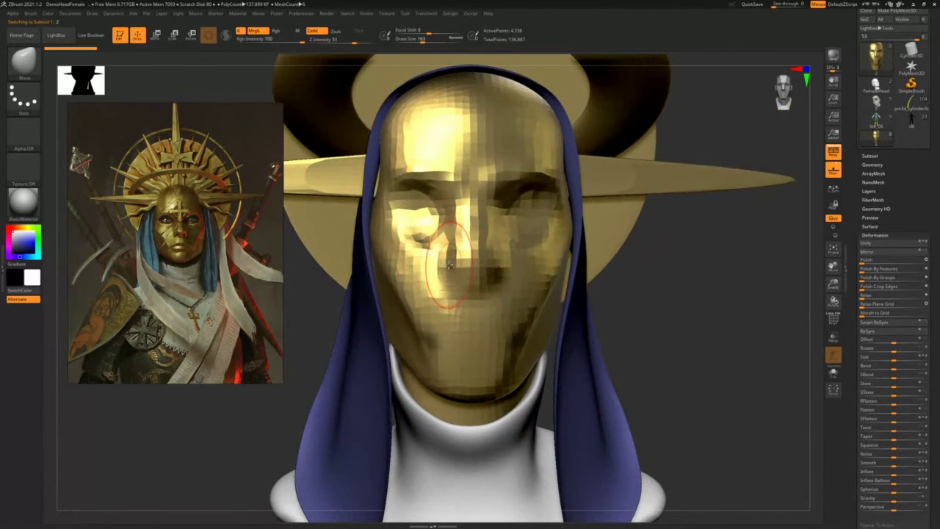
key("ctrl+f")
left_click_drag(650, 284, 611, 286)
- Switch to the Clay brush with a draw size of 74 for building up the nose
key("b")
key("c")
key("l")
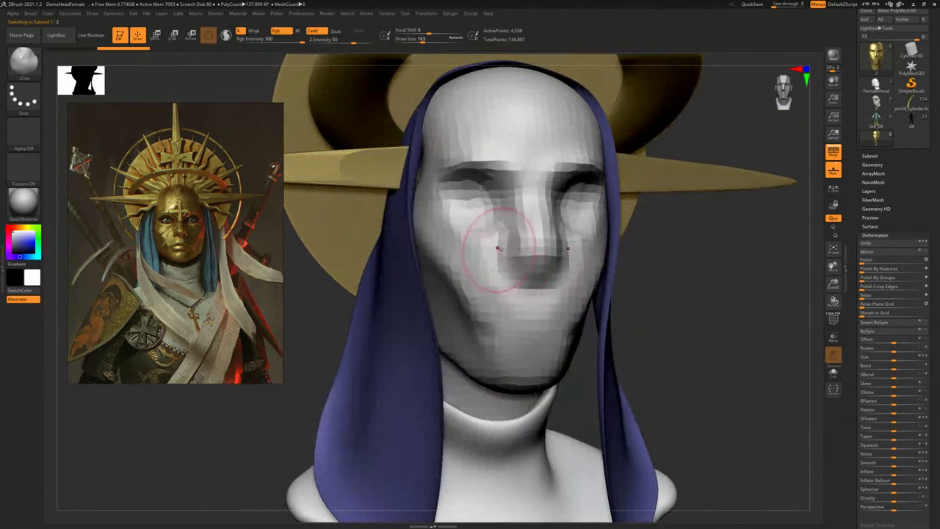
key("s")
mouse_move(505, 255)
left_mouse_down()
mouse_move(537, 244)
mouse_move(531, 237)
left_mouse_up()
key("s")
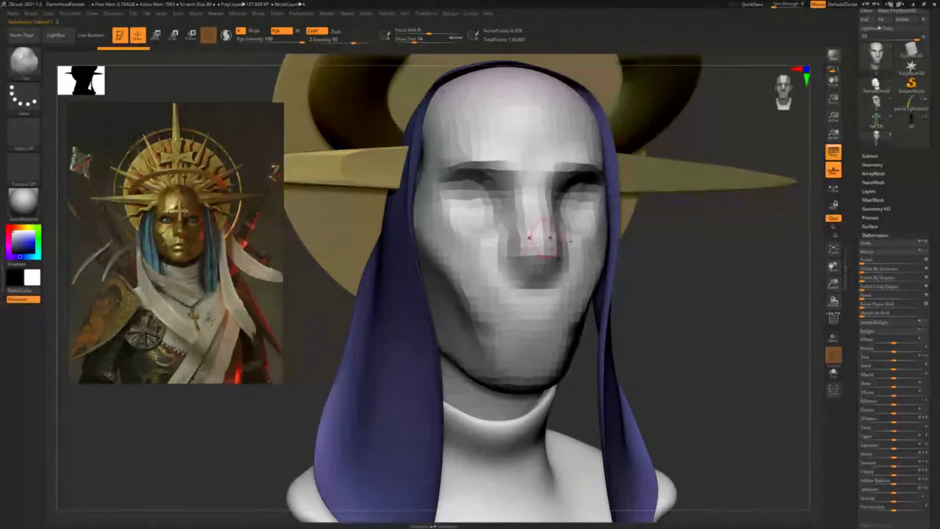
- Isolate the head in profile with perspective off and enlarge the Clay brush over the nose
left_click_drag(650, 243, 680, 246)
right_click_drag(680, 246, 756, 289)
mouse_move(701, 298)
right_mouse_down("alt")
mouse_move(548, 294)
mouse_move(611, 269)
right_mouse_up("alt")
key("alt+s")
key("p")
key("s")
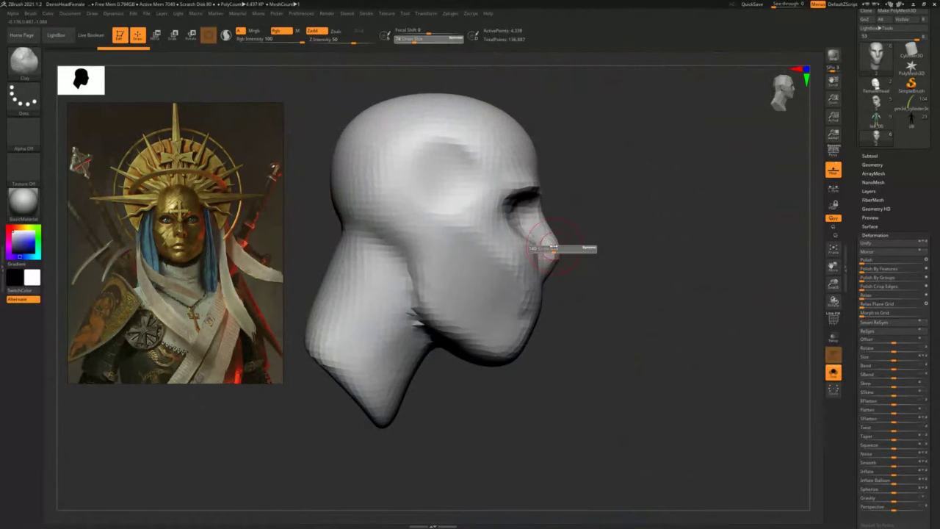
left_click_drag(546, 252, 554, 251)
- Refine the nose profile with an enlarged Move brush
key("b")
key("m")
key("v")
key("s")
left_click_drag(541, 213, 545, 213)
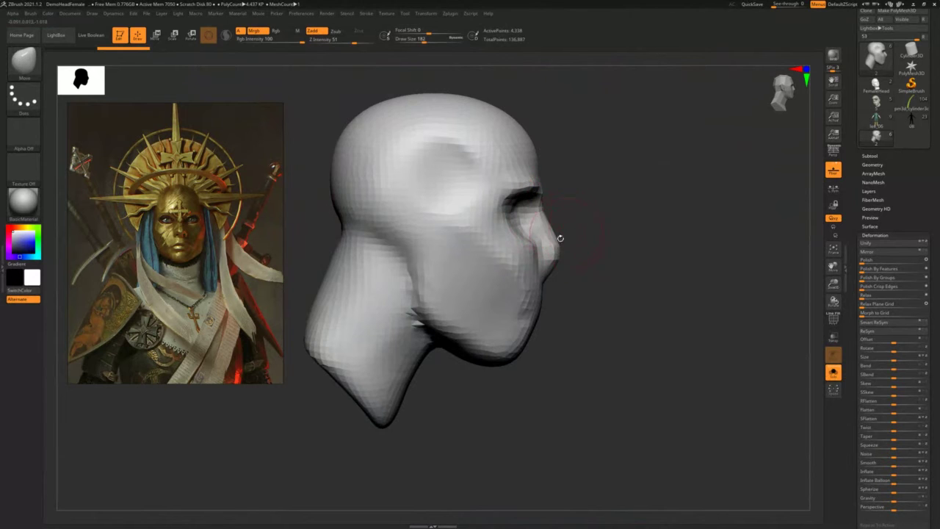
mouse_move(555, 236)
right_mouse_down()
mouse_move(661, 290)
mouse_move(514, 268)
right_mouse_up()
- Build up the mouth and chin area with the Clay brush
key("b")
key("c")
key("l")
mouse_move(486, 283)
left_mouse_down()
mouse_move(466, 274)
mouse_move(471, 303)
left_mouse_up()
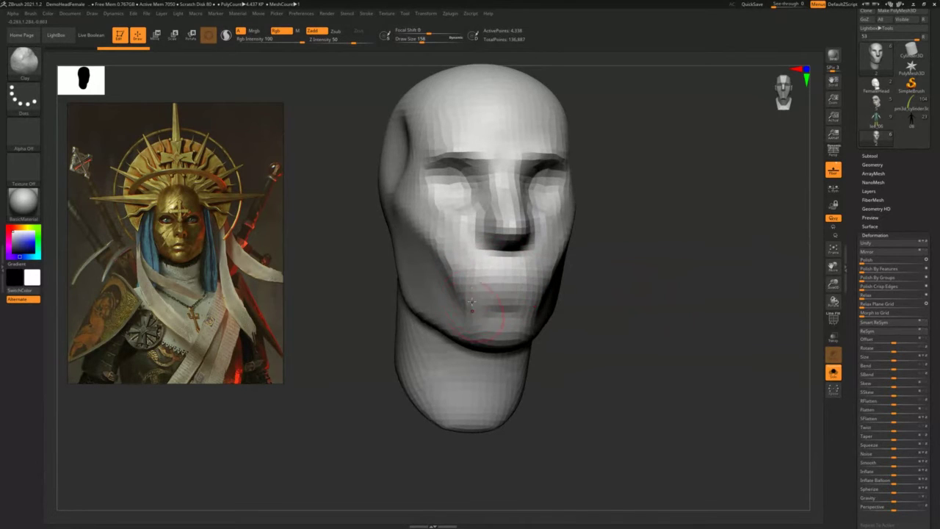
right_click_drag(610, 284, 603, 285)
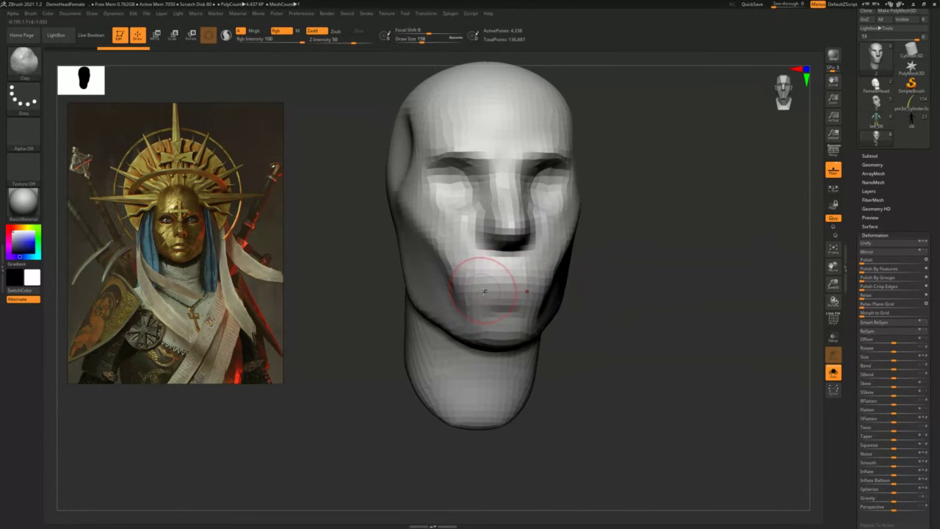
- Carve a horizontal mouth line below the nose with a small DamStandard brush
key("b")
key("d")
key("s")
key("s")
left_click_drag(501, 283, 490, 284)
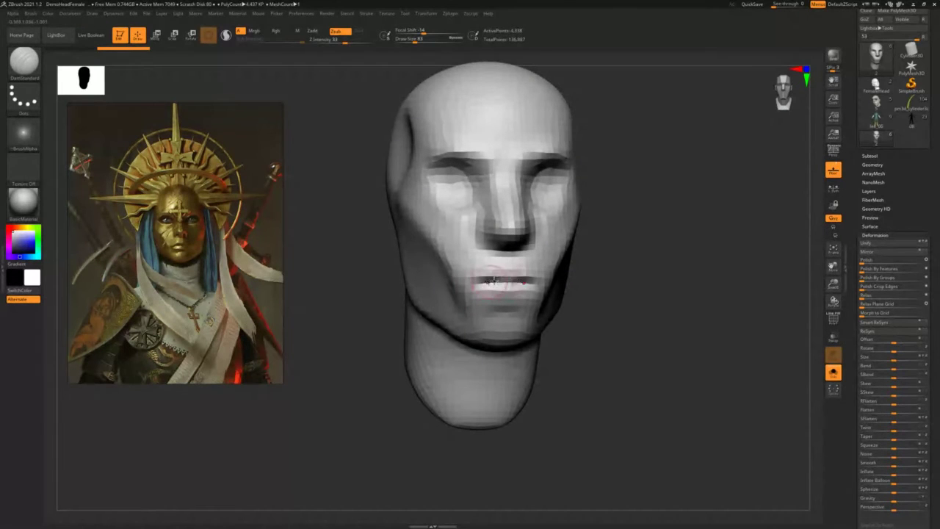
- Bend the mouth line into curved lips with the Move brush
key("b")
key("m")
key("v")
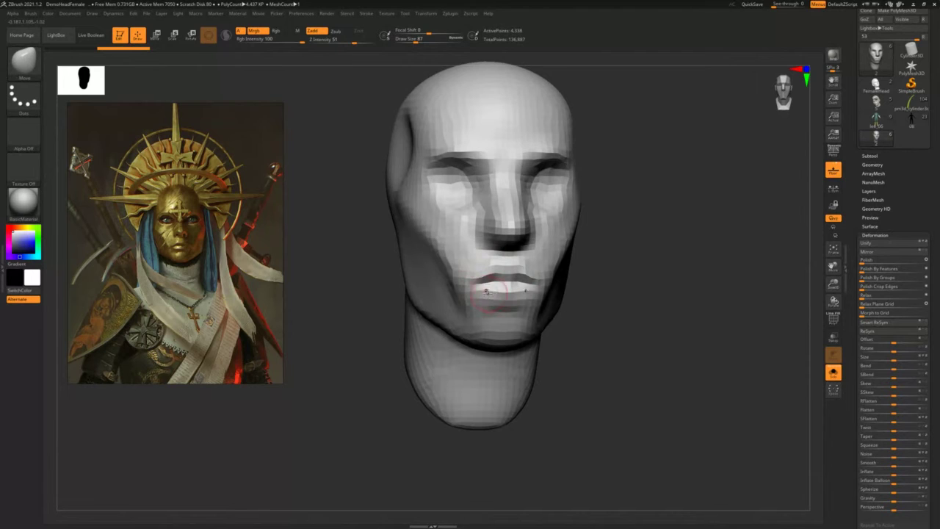
- Try a Clay brush stroke on the area between the nose and the upper lip, and undo it
key("b")
key("c")
key("l")
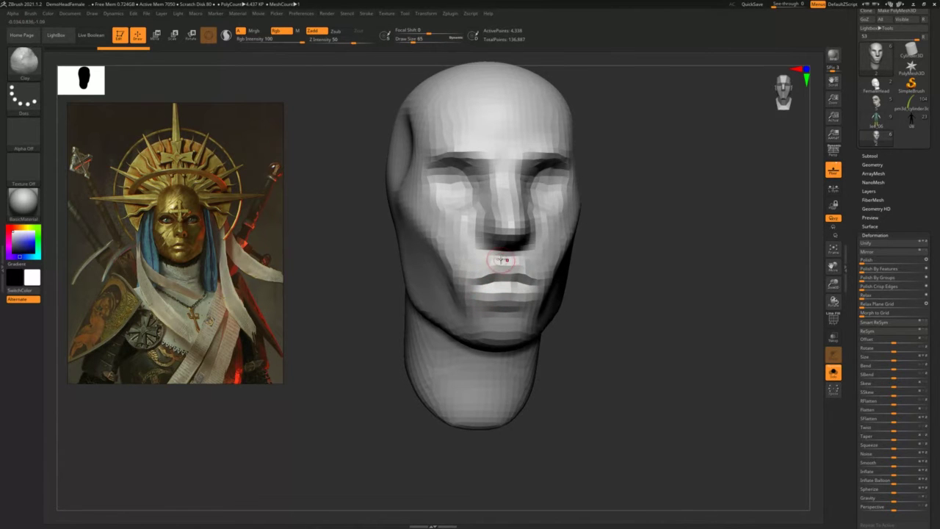
key("ctrl+z")
key("ctrl+z")
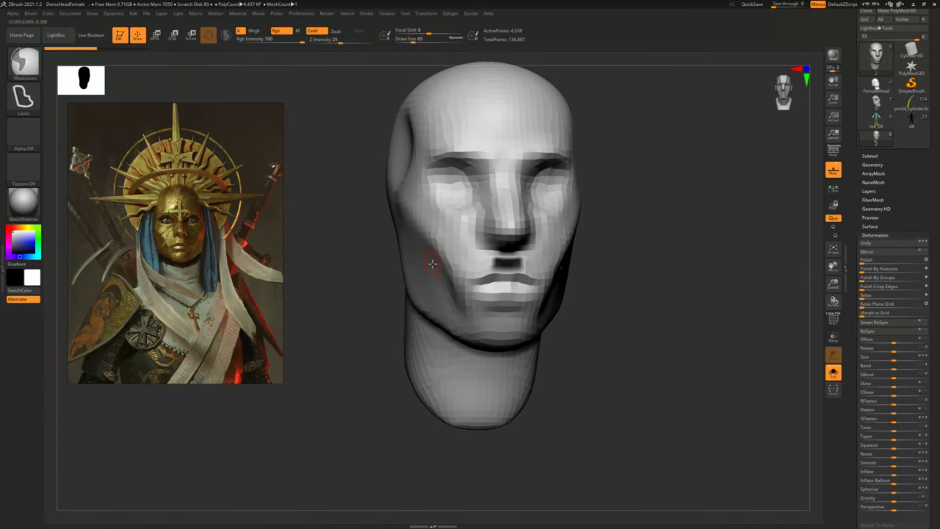
- Swap the active colours, which darkens the head, and reset the main colour to white
key("v")
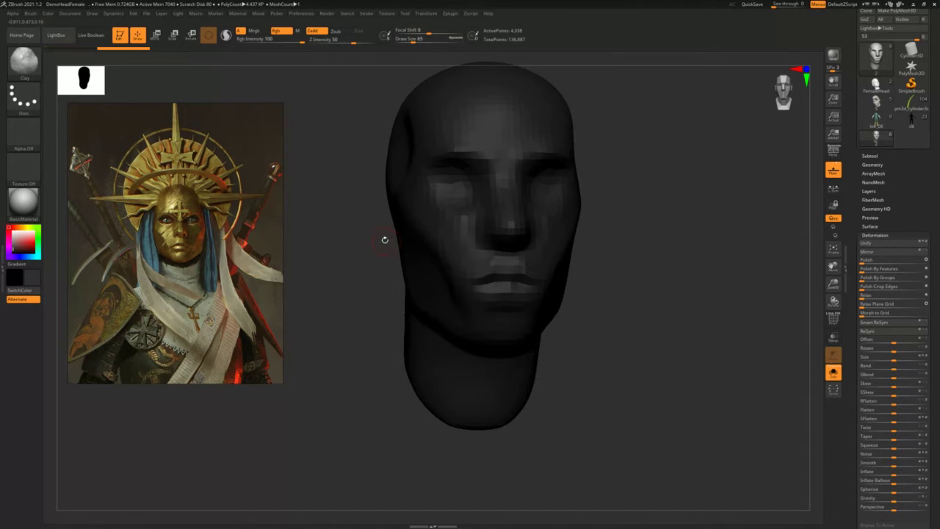
left_click(11, 227)
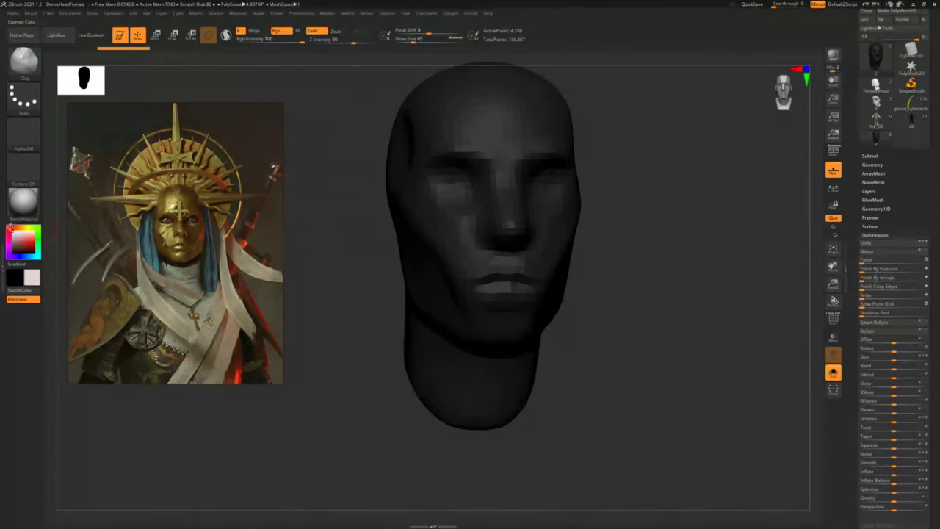
left_click(327, 239)
- Adjust the lip shape and mouth corners from the front with the Move brush
mouse_move(365, 281)
left_mouse_down()
mouse_move(602, 284)
mouse_move(610, 273)
left_mouse_up()
key("s")
key("b")
key("m")
key("v")
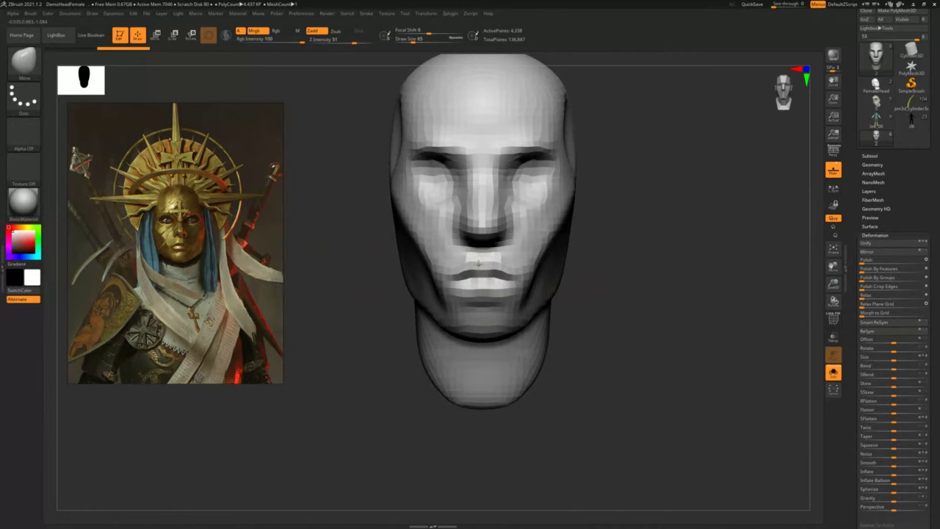
key("]")
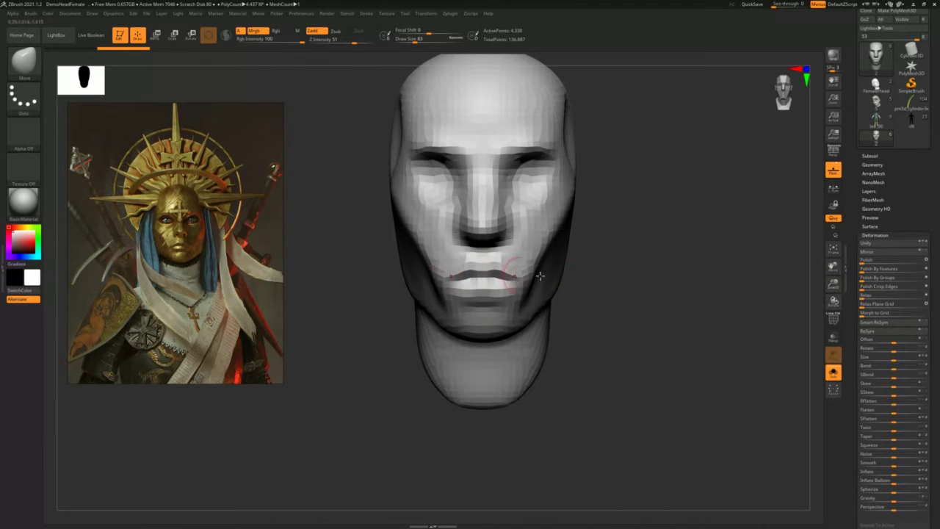
- Carve the groove between the lower lip and chin with an enlarged DamStandard brush
mouse_move(586, 276)
left_mouse_down()
mouse_move(642, 271)
mouse_move(632, 254)
left_mouse_up()
key("b")
key("d")
key("s")
key("s")
key("s")
left_click_drag(471, 276, 468, 277)
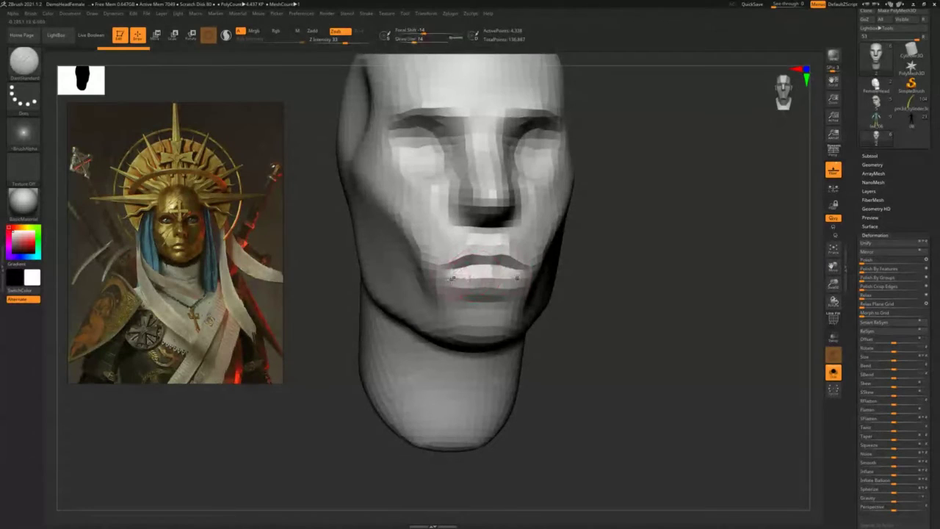
key("]")
key("]")
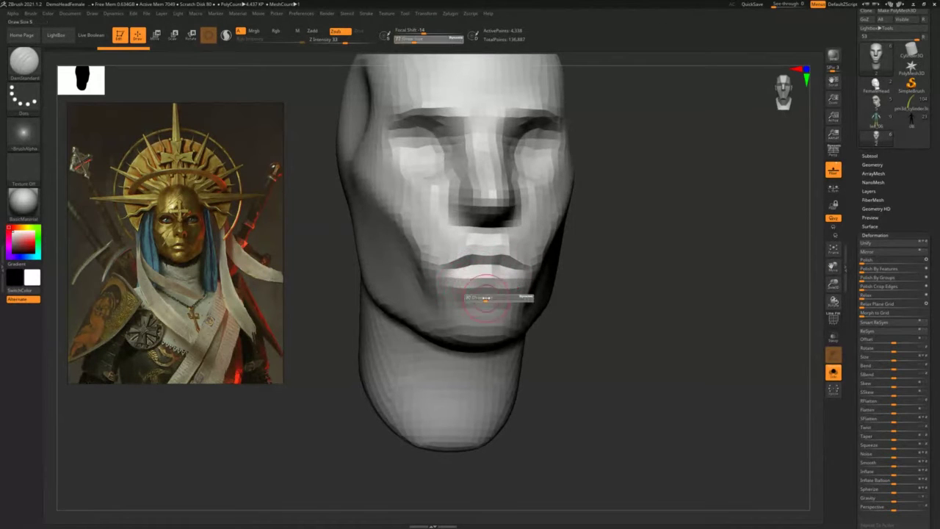
left_click_drag(487, 300, 442, 315)
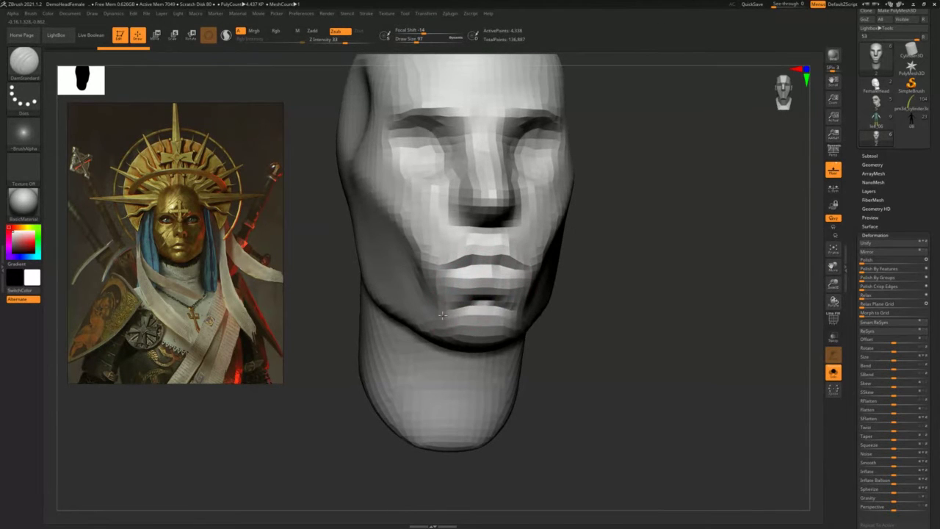
- Carve the line from jaw to cheekbone with DamStandard and even out the cheek plane using Flatten at draw size 136
left_click_drag(577, 299, 626, 302)
mouse_move(429, 323)
left_mouse_down()
mouse_move(365, 195)
mouse_move(393, 225)
mouse_move(372, 181)
left_mouse_up()
key("s")
left_click_drag(401, 230, 434, 248)
key("b")
key("f")
key("a")
key("s")
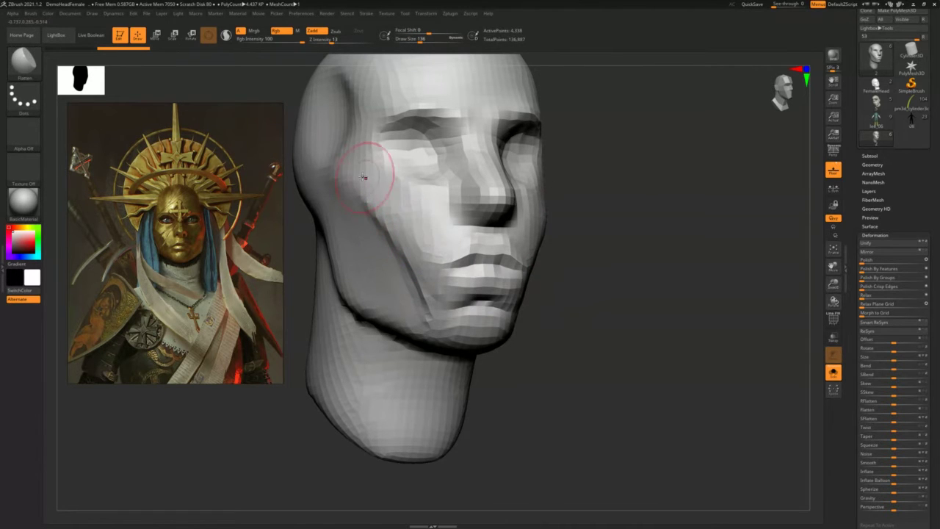
- Deepen the parting line between the lips and the mouth corners with DamStandard at draw size 80
left_click_drag(576, 237, 590, 239)
key("b")
key("d")
key("s")
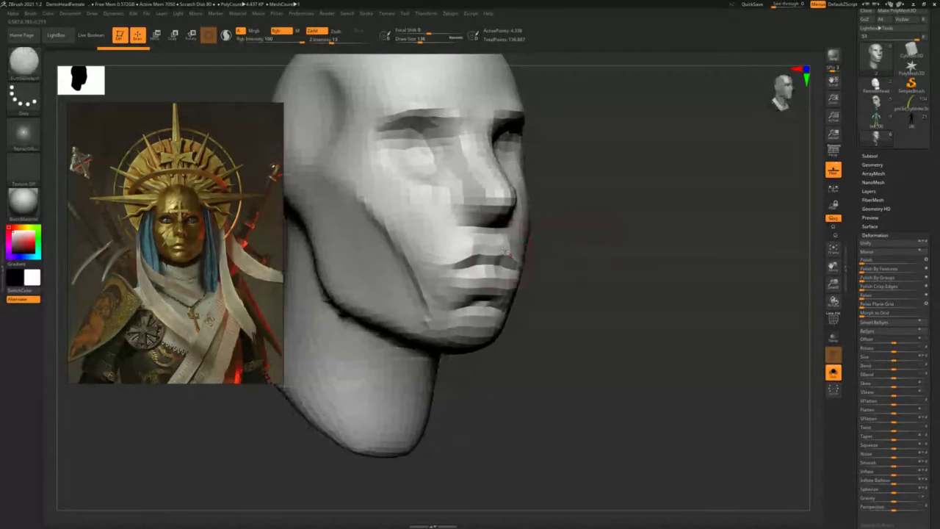
key("s")
mouse_move(479, 265)
left_mouse_down()
mouse_move(469, 271)
mouse_move(487, 265)
left_mouse_up()
key("s")
- Reshape the lips in profile and from the front with the Move brush
key("b")
key("m")
key("v")
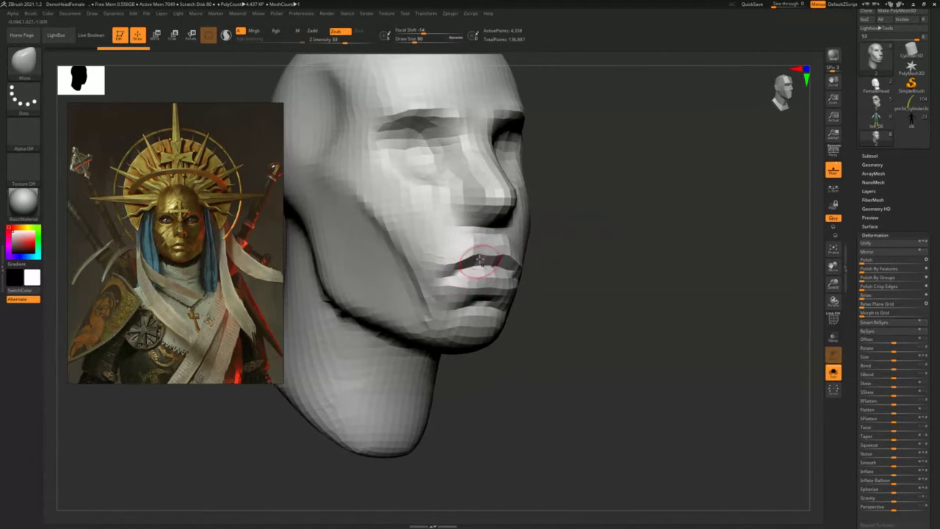
left_click_drag(540, 249, 584, 254)
key("s")
left_click_drag(491, 262, 495, 268)
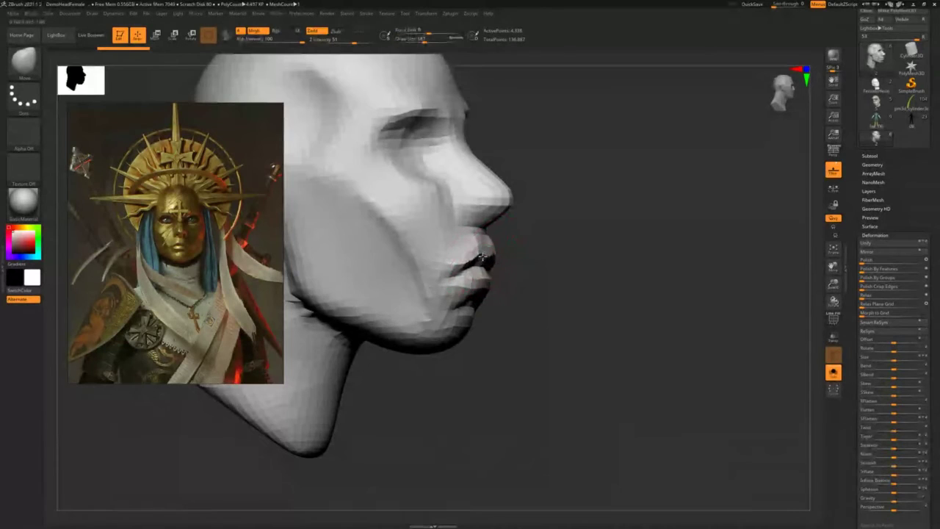
mouse_move(587, 293)
left_mouse_down()
mouse_move(553, 308)
mouse_move(532, 302)
left_mouse_up()
key("s")
left_click_drag(466, 262, 468, 262)
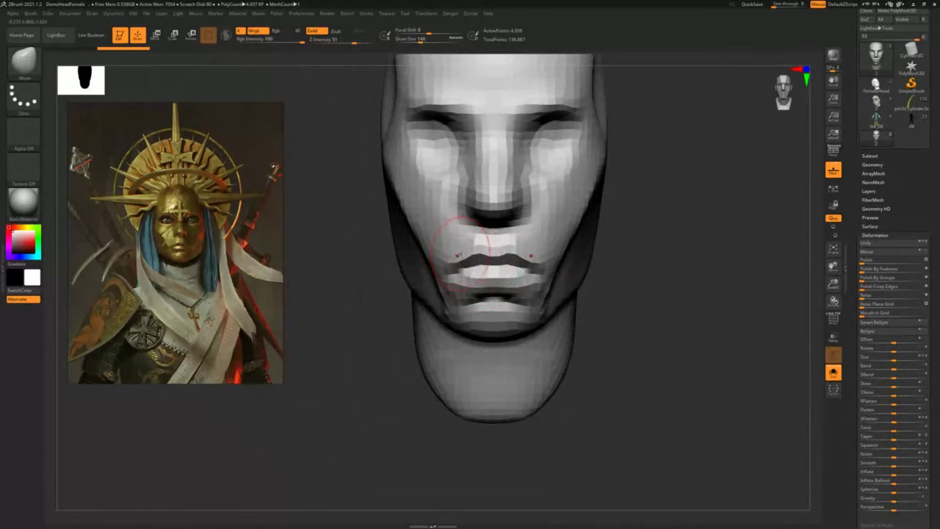
- Shape the philtrum between the nose and upper lip with the Clay and Standard brushes
key("b")
key("c")
key("l")
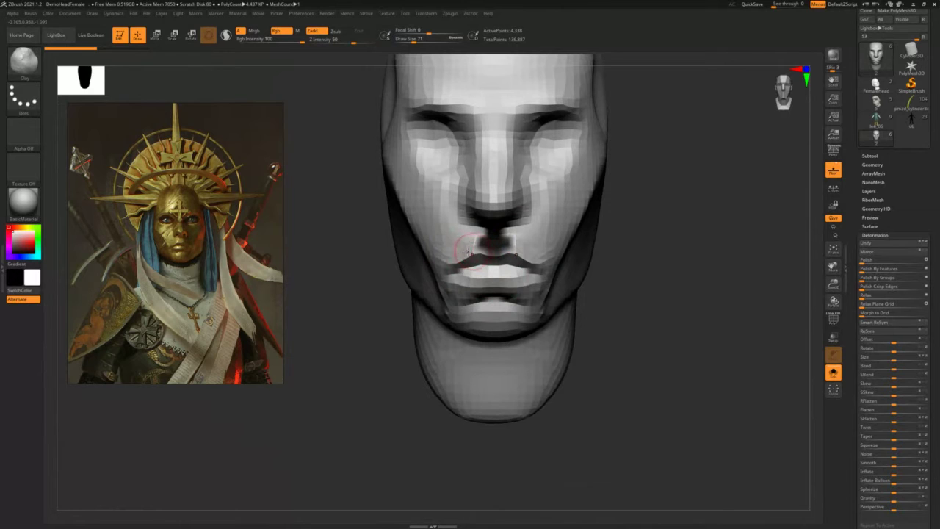
left_click_drag(668, 233, 663, 255, "alt")
key("b")
key("s")
key("t")
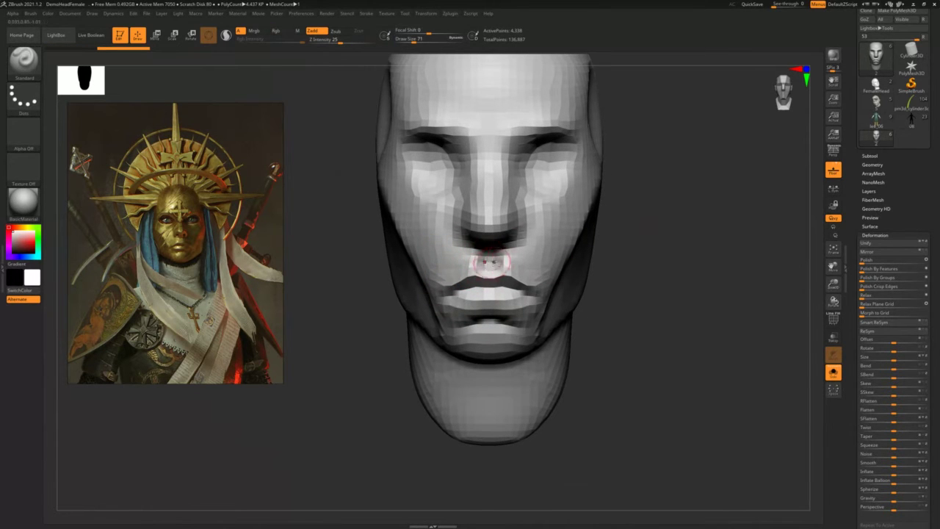
key("shift")
- Adjust the side of the nose near the nostril with the Move brush at draw size 132
left_click_drag(661, 213, 514, 233)
key("s")
left_click_drag(457, 243, 449, 241)
key("b")
key("m")
key("v")
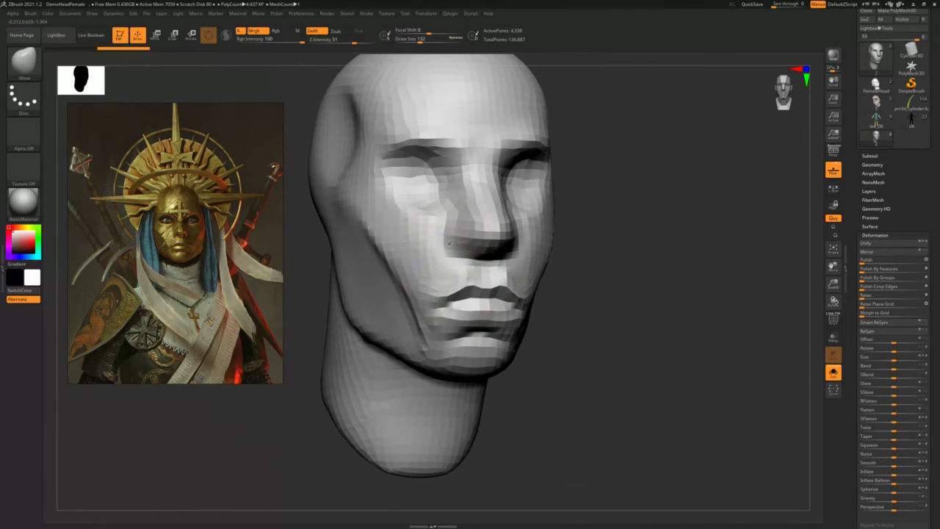
- Build up the wings of the nose with the Clay brush
left_click_drag(594, 226, 625, 224)
key("b")
key("c")
key("l")
key("s")
left_click_drag(460, 237, 440, 236)
- Carve the nostrils into the underside of the nose with the Standard brush at draw size 41
left_click_drag(553, 224, 540, 194)
key("b")
key("s")
key("t")
key("s")
left_click_drag(465, 243, 457, 243)
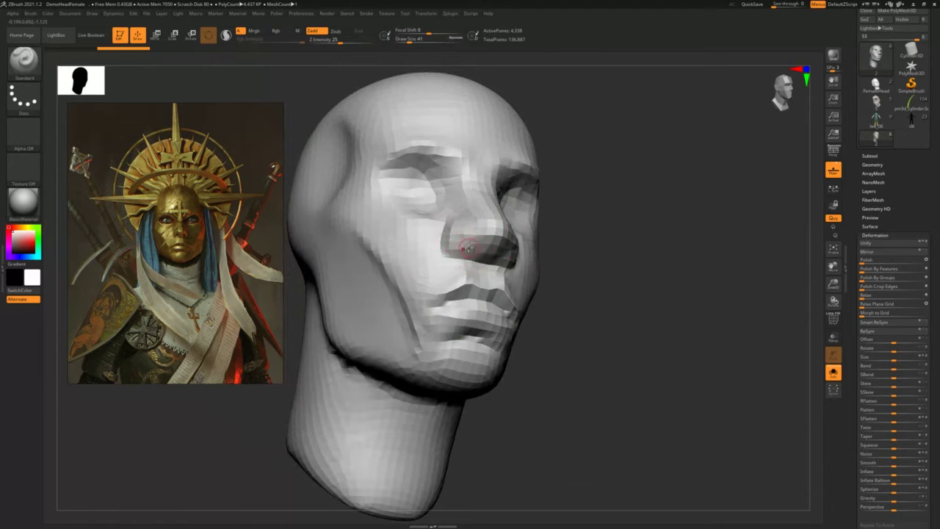
- Narrow the nose bridge and nostrils from the front with the Move brush, varying its size
mouse_move(585, 220)
left_mouse_down()
mouse_move(588, 239)
mouse_move(640, 195)
mouse_move(621, 237)
left_mouse_up()
key("s")
key("b")
key("m")
key("v")
mouse_move(469, 227)
left_mouse_down()
mouse_move(481, 227)
mouse_move(462, 236)
mouse_move(447, 210)
mouse_move(456, 229)
left_mouse_up()
key("s")
key("s")
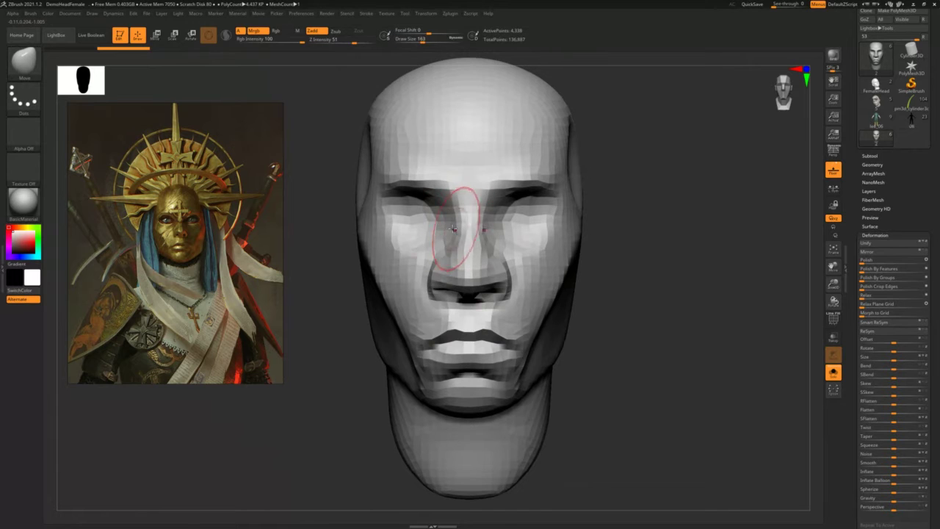
key("bracketright")
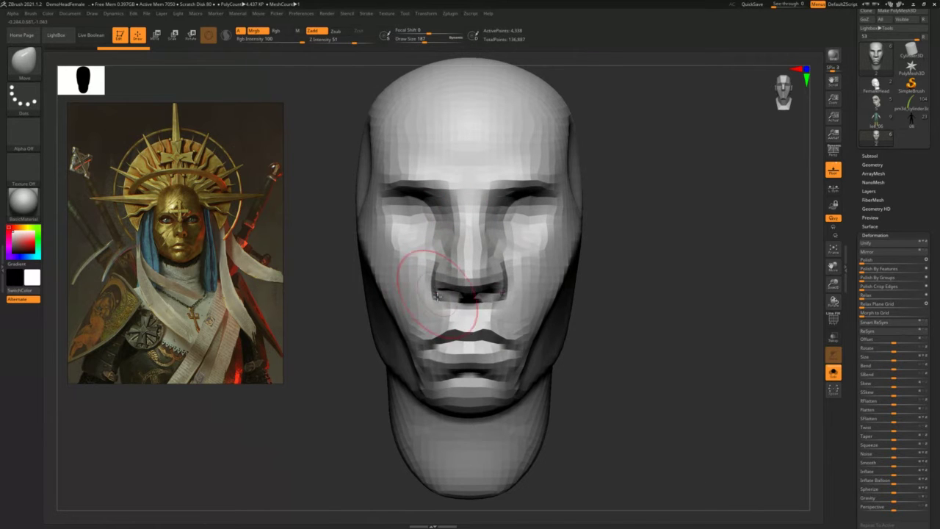
key("s")
left_click_drag(446, 315, 443, 279)
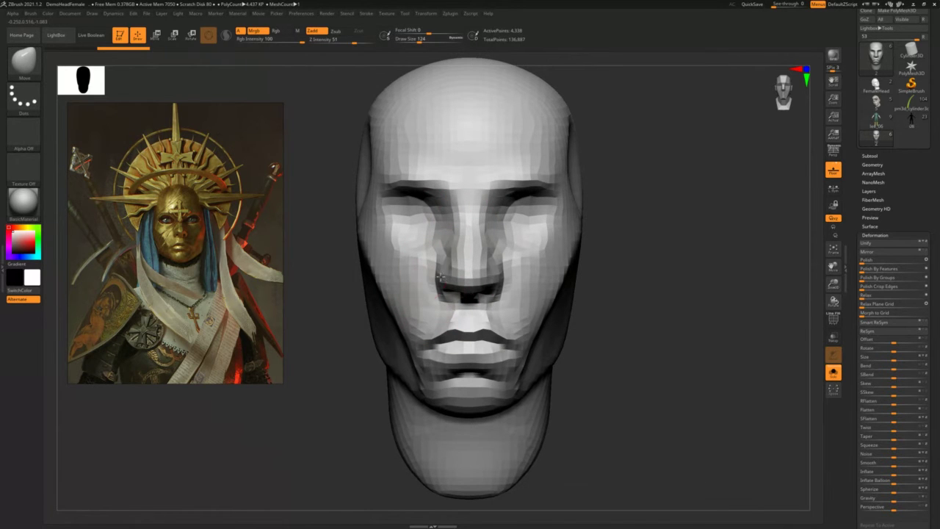
left_click_drag(414, 237, 396, 220)
- Deepen the eye sockets under the brow with the Standard brush at draw size 104
key("b")
key("s")
key("t")
key("s")
mouse_move(401, 207)
left_mouse_down("alt")
mouse_move(389, 219)
mouse_move(433, 224)
mouse_move(429, 215)
mouse_move(405, 213)
mouse_move(420, 204)
left_mouse_up("alt")
left_click_drag(645, 199, 690, 201)
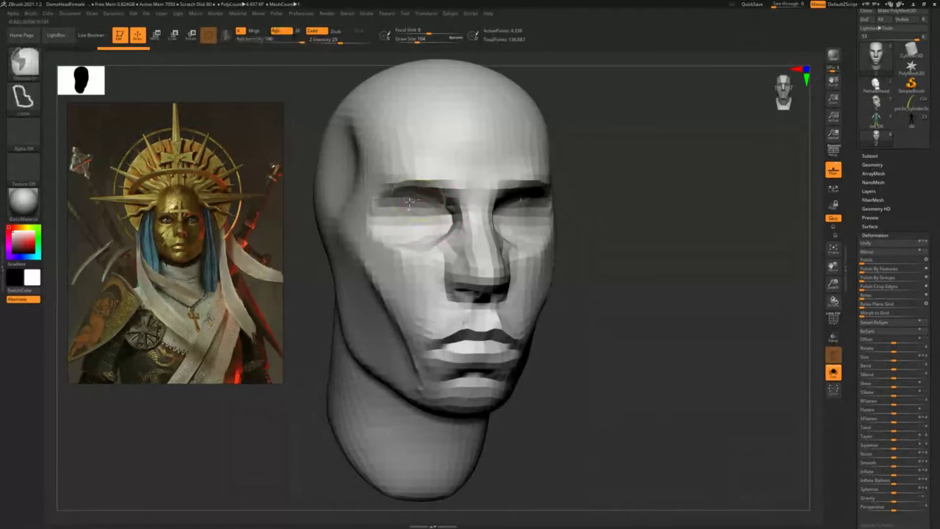
mouse_move(410, 205)
left_mouse_down()
mouse_move(429, 208)
mouse_move(397, 215)
mouse_move(419, 219)
mouse_move(422, 199)
left_mouse_up()
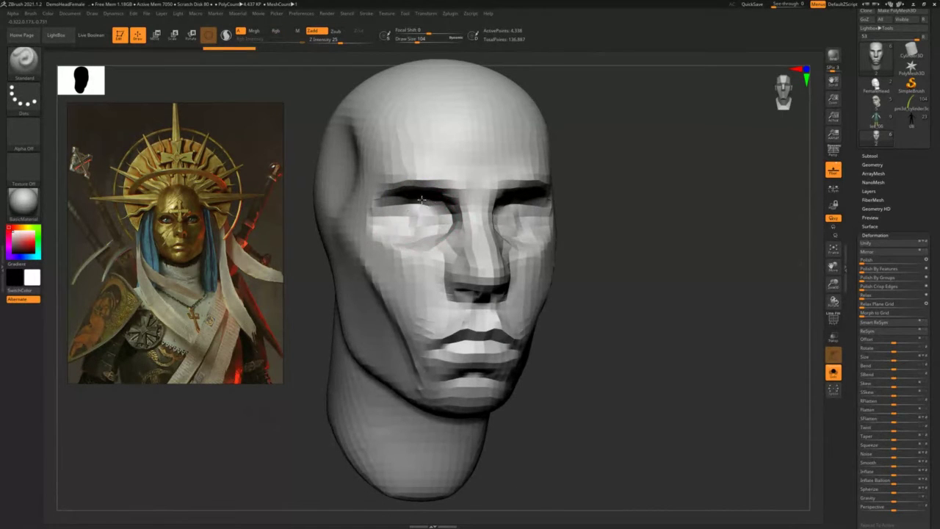
left_click_drag(598, 172, 601, 169)
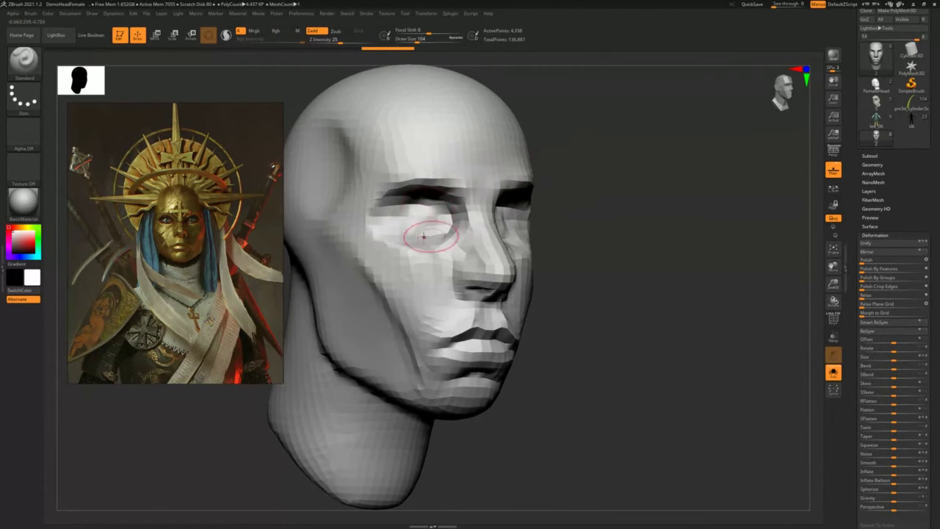
- Flatten the cheekbone and front cheek planes with the Flatten brush at draw size 177
mouse_move(567, 196)
left_mouse_down("shift")
mouse_move(615, 196)
mouse_move(614, 171)
mouse_move(627, 193)
mouse_move(450, 272)
left_mouse_up("shift")
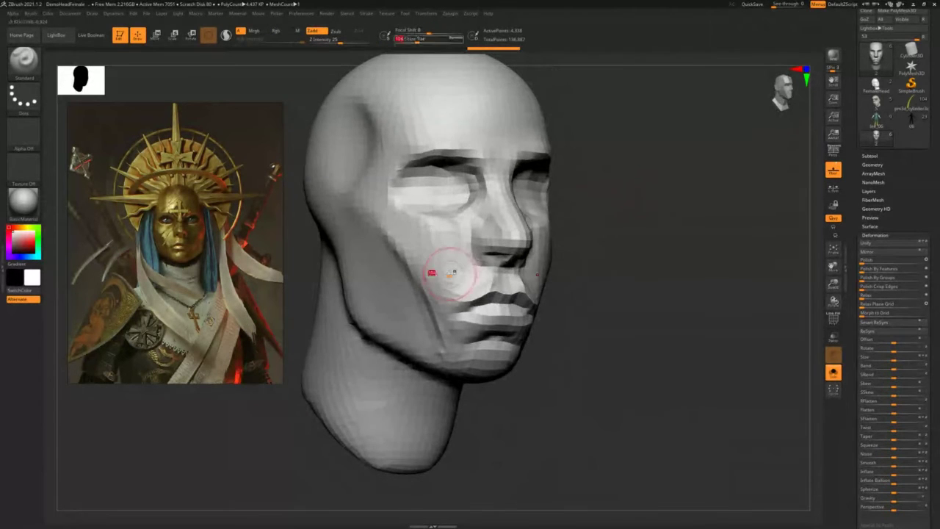
key("b")
key("f")
key("l")
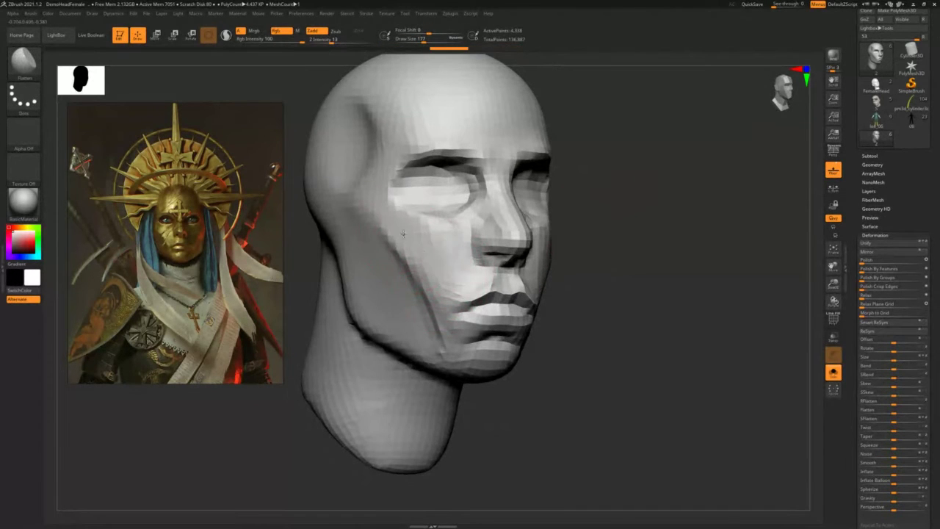
mouse_move(562, 211)
left_mouse_down()
mouse_move(651, 200)
mouse_move(443, 219)
left_mouse_up()
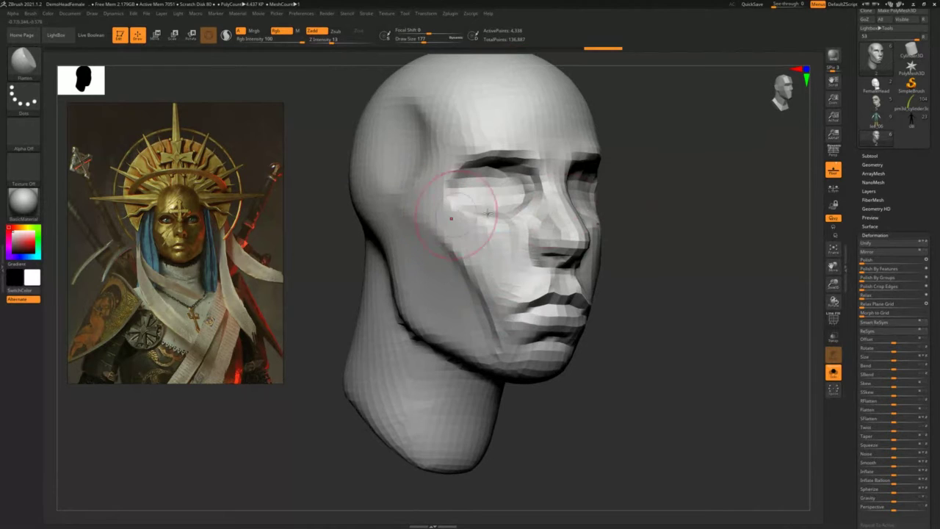
- Carve the upper edge of the cheek hollow below the cheekbone with DamStandard, undoing the unwanted stroke
left_click_drag(623, 205, 629, 206)
key("b")
key("d")
key("s")
key("s")
mouse_move(385, 221)
left_mouse_down()
mouse_move(424, 222)
mouse_move(413, 226)
left_mouse_up()
key("s")
key("ctrl+z")
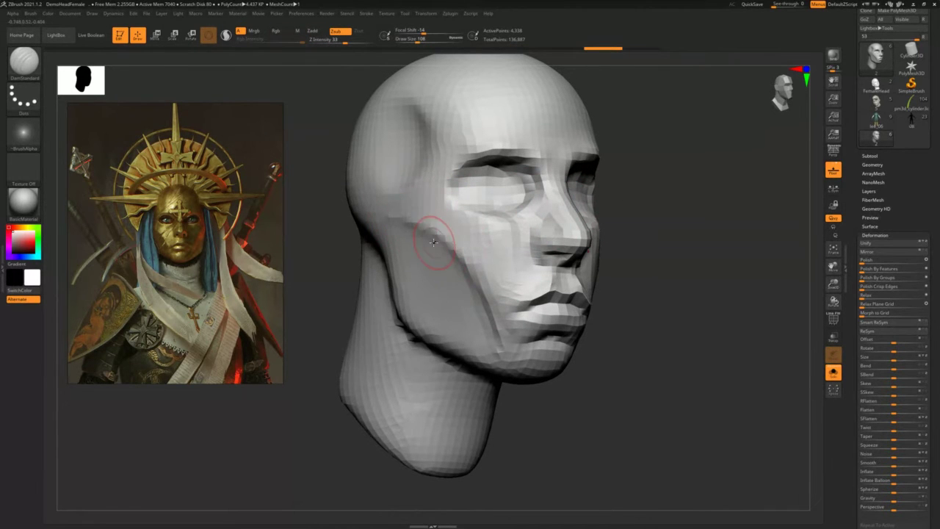
- Flatten the side of the cheek and jaw with the Flatten brush at draw size 217
left_click_drag(630, 232, 441, 287)
key("b")
key("f")
key("l")
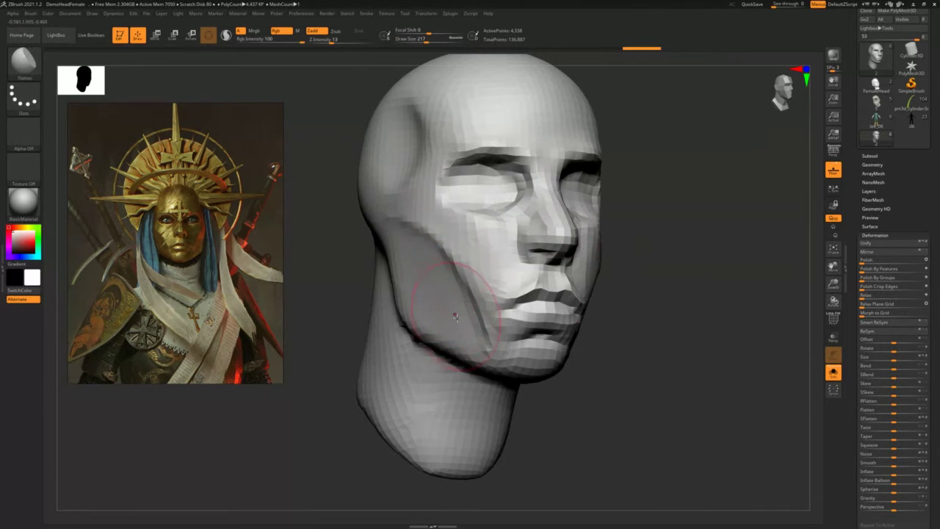
left_click_drag(606, 269, 640, 250)
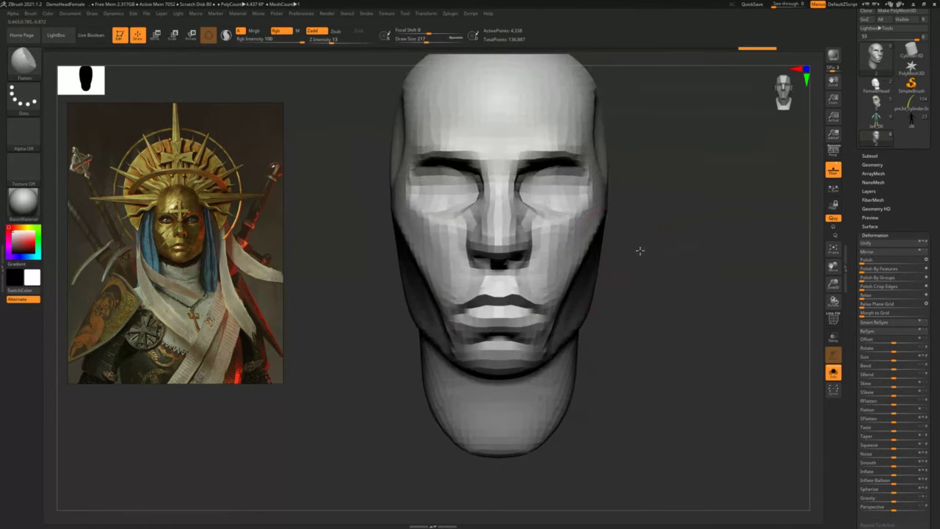
- Push the cheekbones and sides of the face outward from the front with a large Move brush
key("s")
left_click_drag(431, 291, 435, 291)
key("b")
key("m")
key("v")
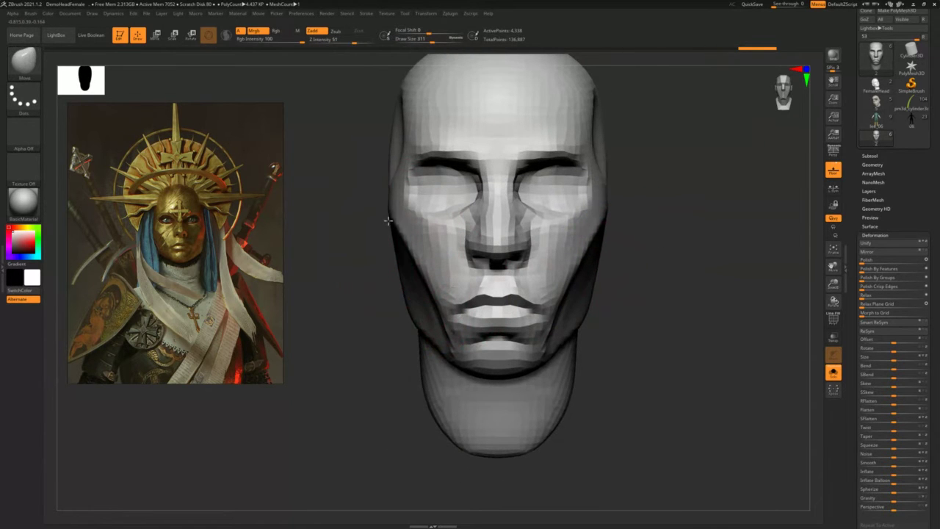
left_click_drag(377, 244, 353, 323)
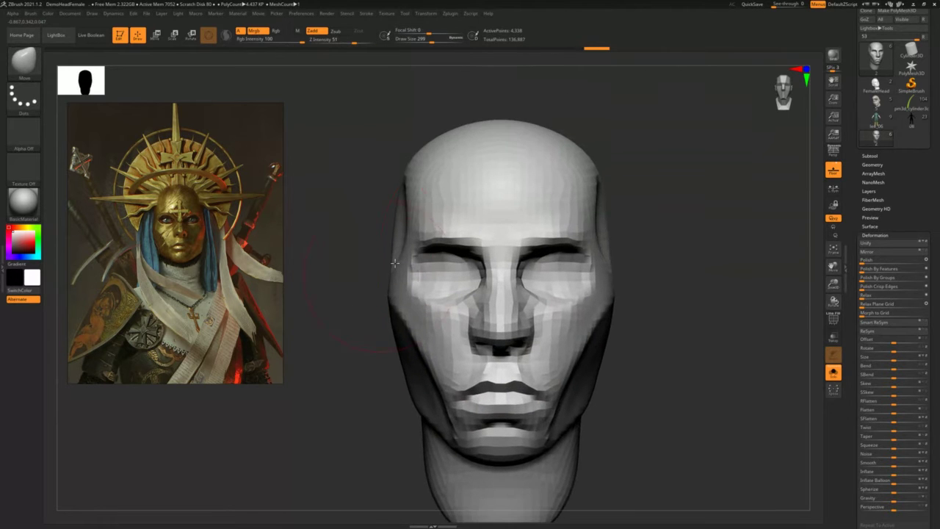
- Flatten the brow ridge above the eye sockets with the Flatten brush at draw size 101
mouse_move(686, 203)
left_mouse_down()
mouse_move(686, 191)
mouse_move(657, 235)
mouse_move(473, 197)
left_mouse_up()
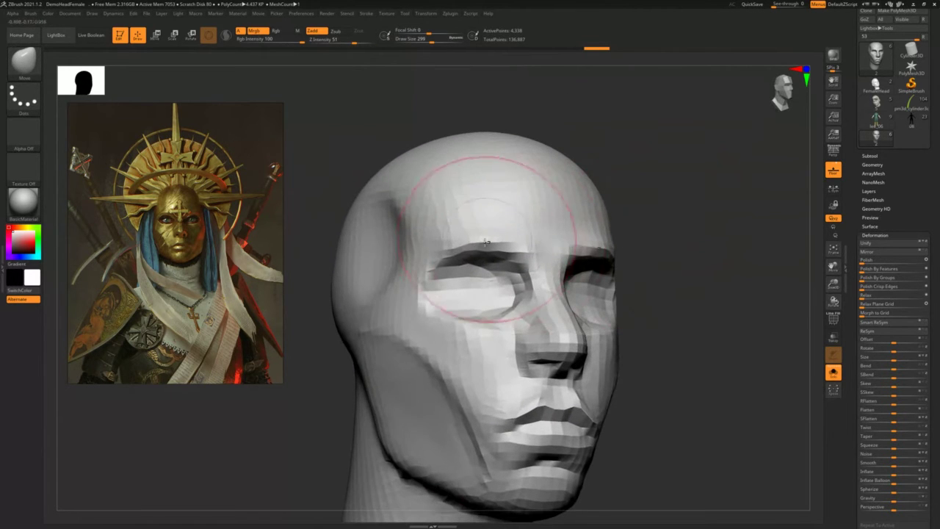
key("b")
key("f")
key("l")
key("s")
left_click_drag(450, 249, 437, 249)
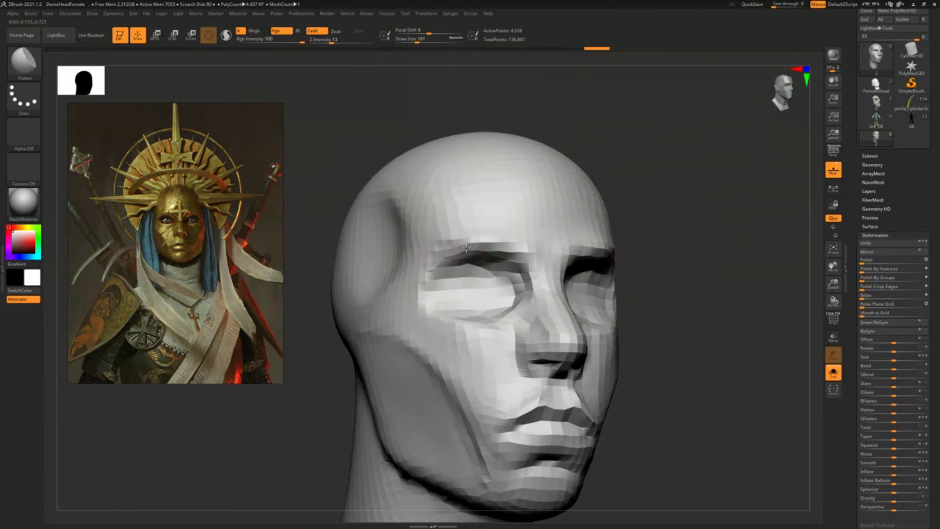
left_click_drag(524, 257, 548, 243)
right_click_drag(548, 243, 521, 275)
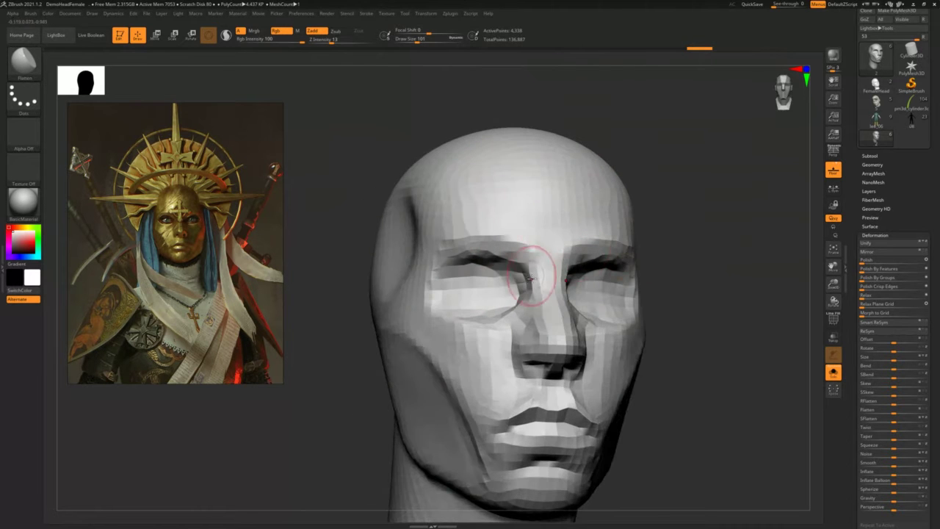
- Flatten the side of the nose bridge beside the inner eye corner with the Flatten brush at draw size 101
left_click_drag(538, 263, 554, 331)
left_click_drag(641, 259, 686, 193)
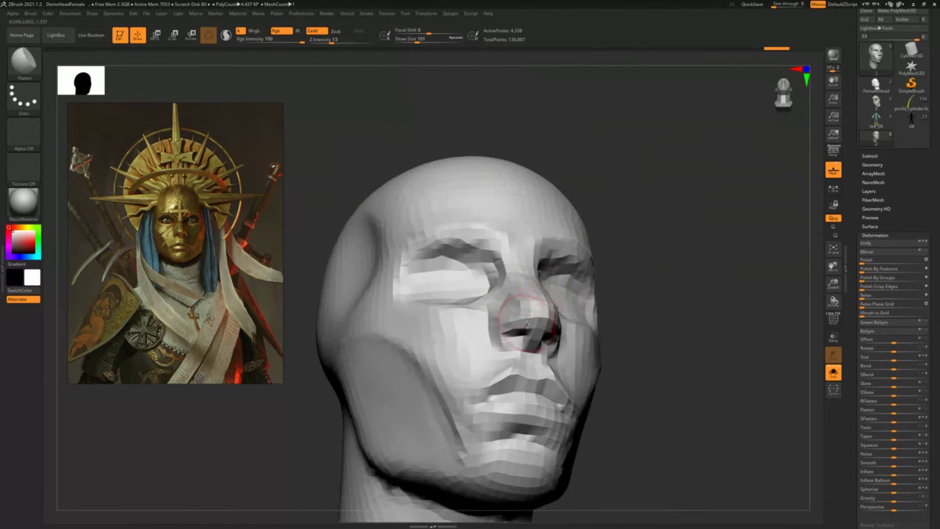
key("s")
left_click_drag(518, 334, 513, 333)
mouse_move(633, 269)
left_mouse_down()
mouse_move(646, 288)
mouse_move(640, 275)
mouse_move(607, 267)
left_mouse_up()
- Subdivide the head mesh once and build up small nostril volumes under the nose with the Standard brush
key("ctrl+d")
key("b")
key("s")
key("t")
key("s")
left_click_drag(508, 335, 536, 335)
- Flatten the sides of the nose with the Flatten brush at draw size 108
key("s")
key("b")
key("f")
key("a")
key("s")
mouse_move(620, 299)
left_mouse_down()
mouse_move(535, 302)
mouse_move(541, 297)
left_mouse_up()
key("s")
left_click_drag(527, 291, 535, 289)
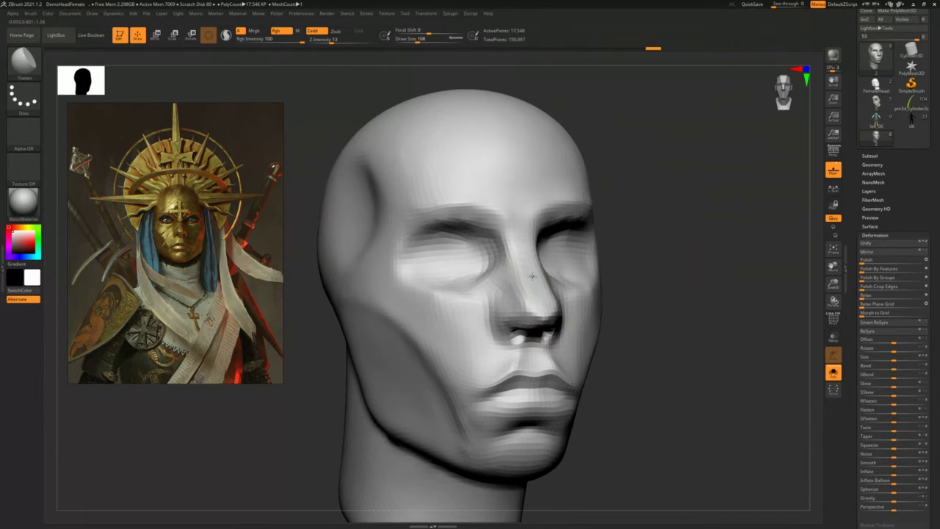
- Flatten the brow's inner end and the inner edge of the eye socket at draw size 97
left_click_drag(618, 217, 646, 218)
mouse_move(513, 202)
left_mouse_down()
mouse_move(510, 212)
mouse_move(462, 210)
mouse_move(503, 244)
left_mouse_up()
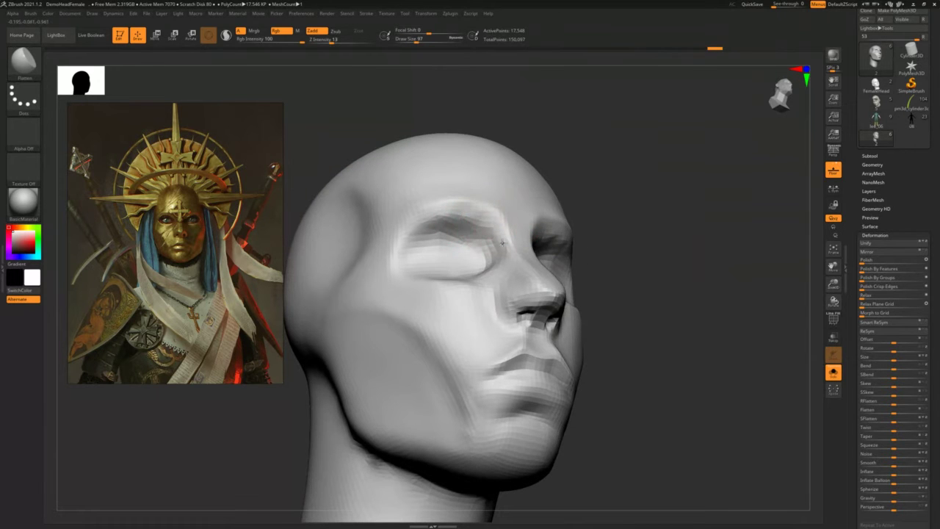
mouse_move(463, 209)
left_mouse_down()
mouse_move(445, 205)
mouse_move(398, 238)
mouse_move(476, 218)
left_mouse_up()
left_click_drag(648, 205, 609, 199, "shift")
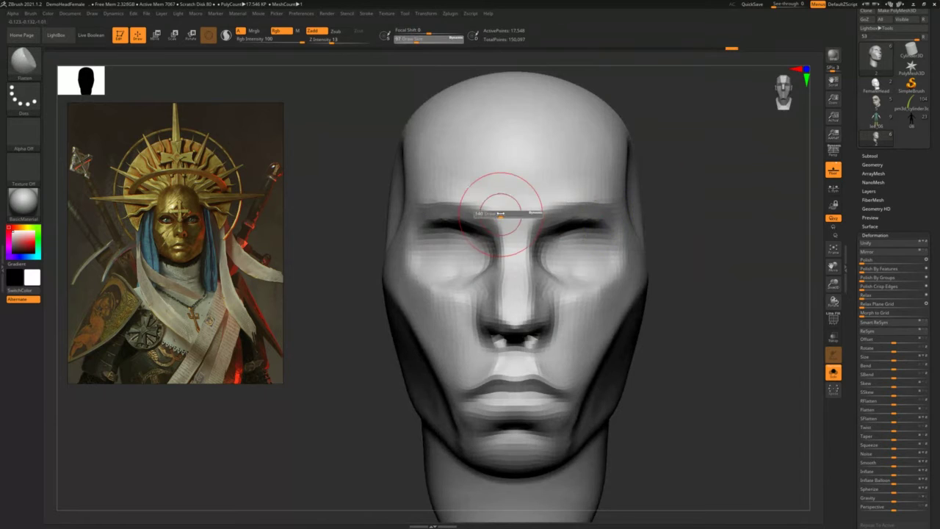
left_click_drag(692, 256, 684, 254)
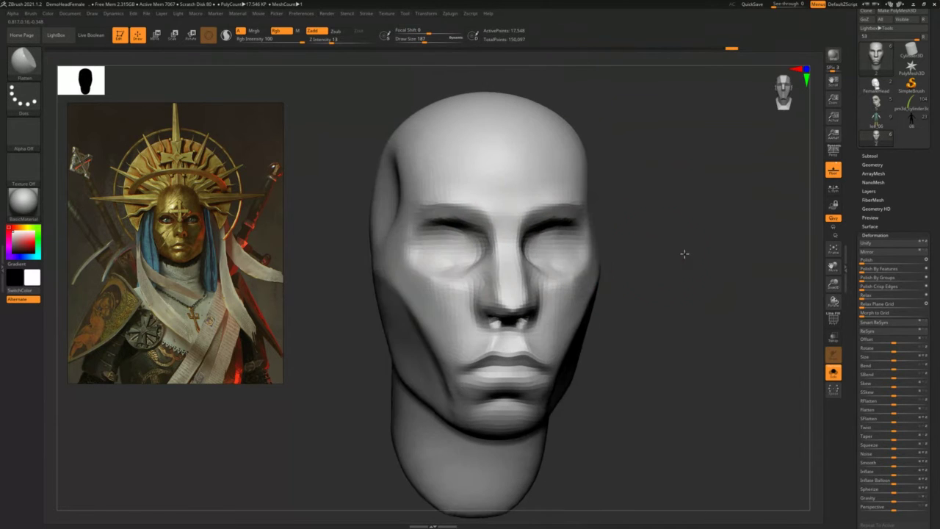
- Carve the cheek below the eye socket with DamStandard at draw size 77 and smooth the transition beside the nose
key("b")
key("d")
key("s")
key("s")
mouse_move(433, 277)
left_mouse_down()
mouse_move(423, 277)
mouse_move(456, 292)
mouse_move(474, 279)
mouse_move(424, 290)
mouse_move(433, 298)
mouse_move(404, 274)
left_mouse_up()
key("s")
left_click_drag(638, 235, 659, 237)
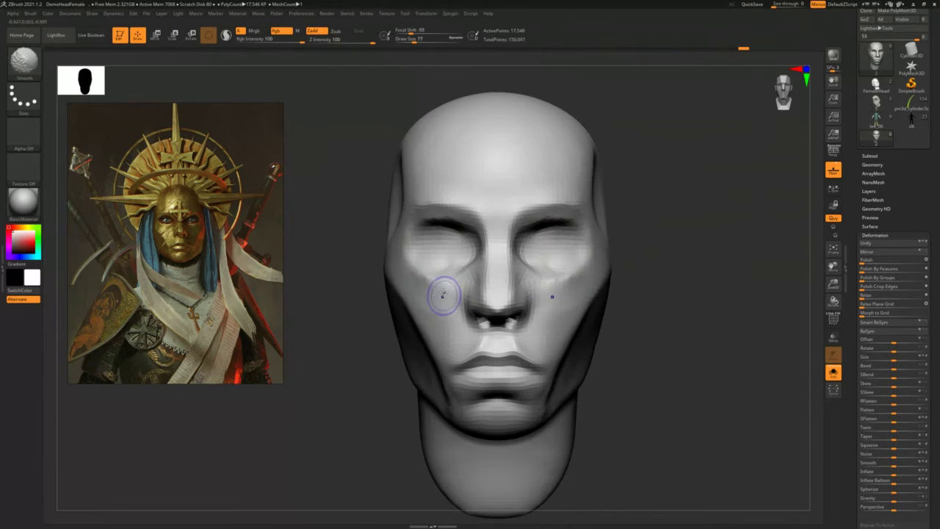
left_click_drag(437, 310, 465, 291, "shift")
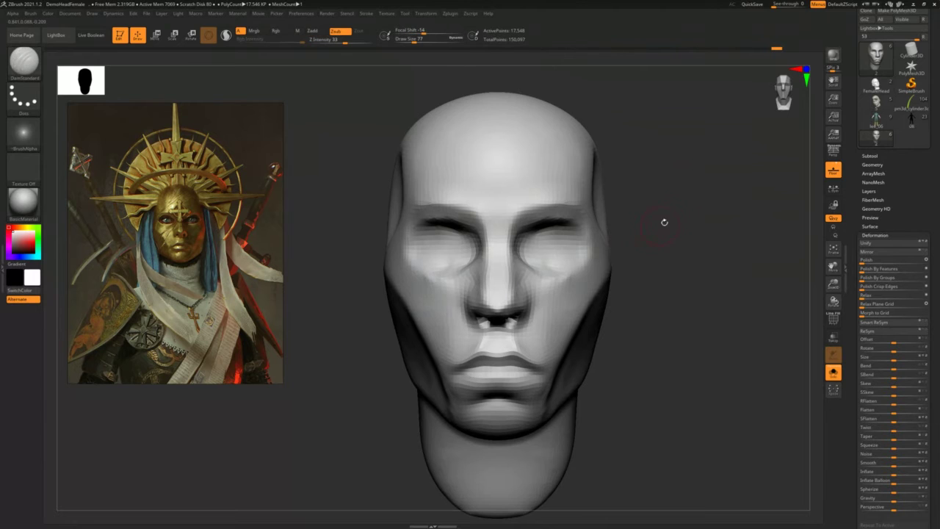
- Adjust the outer contour of the temples from the front with a large Move brush
mouse_move(667, 223)
left_mouse_down("alt")
mouse_move(657, 226)
mouse_move(653, 269)
left_mouse_up("alt")
key("s")
left_click_drag(488, 202, 493, 202)
left_click_drag(623, 189, 641, 220, "alt")
key("s")
left_click_drag(518, 219, 528, 219)
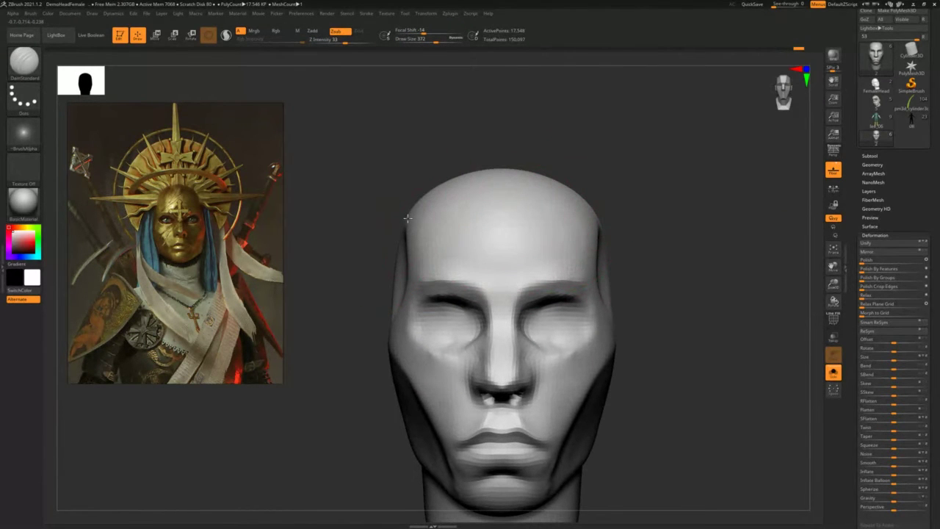
key("b")
key("m")
key("v")
left_click_drag(368, 232, 393, 235)
- Carve the temple line from the side of the skull down toward the outer brow with DamStandard at draw size 112
key("s")
key("s")
mouse_move(393, 235)
left_mouse_down()
mouse_move(385, 235)
mouse_move(410, 233)
mouse_move(465, 294)
left_mouse_up()
key("b")
key("d")
key("s")
key("s")
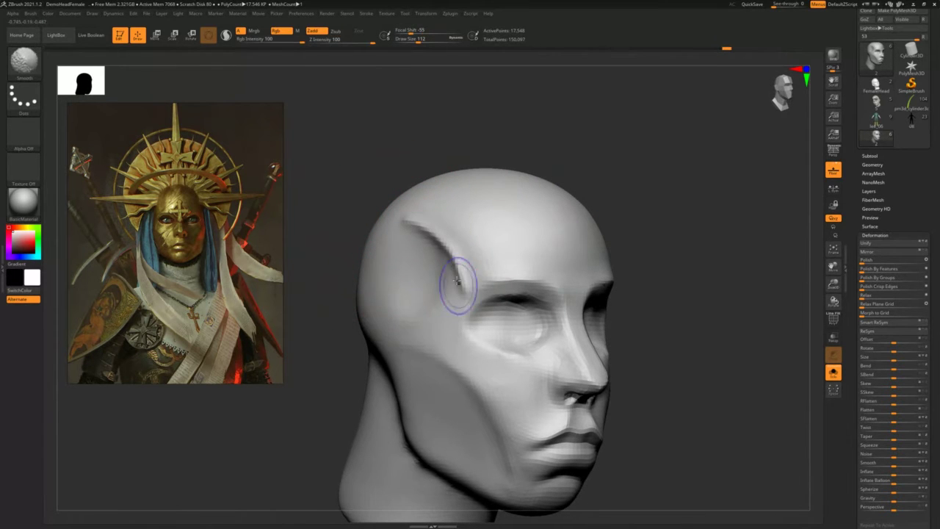
- Flatten the forehead plane beside the temple line with the Flatten brush at draw size 154
key("b")
key("f")
key("l")
mouse_move(468, 256)
left_mouse_down()
mouse_move(428, 213)
mouse_move(469, 254)
left_mouse_up()
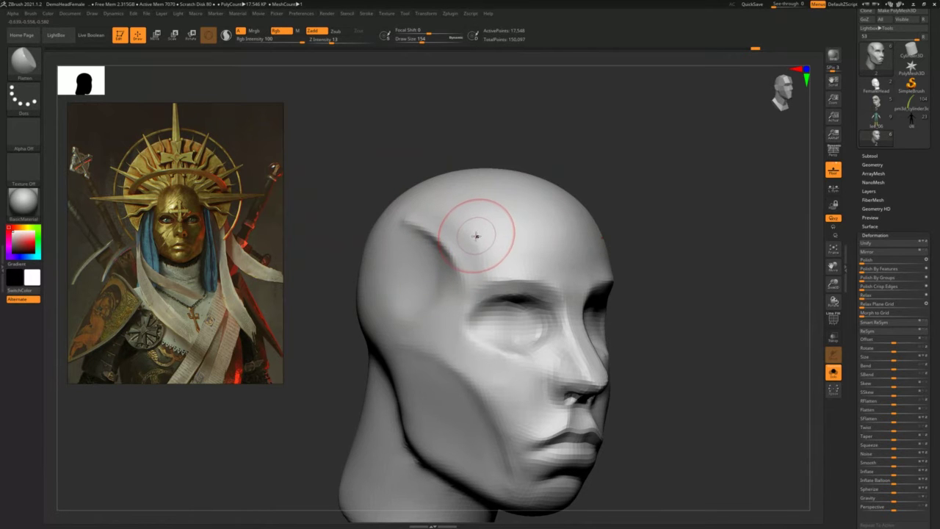
- Smooth the edge and hollow of the temple from the side view at draw size 154
left_click_drag(623, 159, 562, 176)
left_click_drag(413, 249, 411, 229, "shift")
left_click_drag(339, 213, 425, 222)
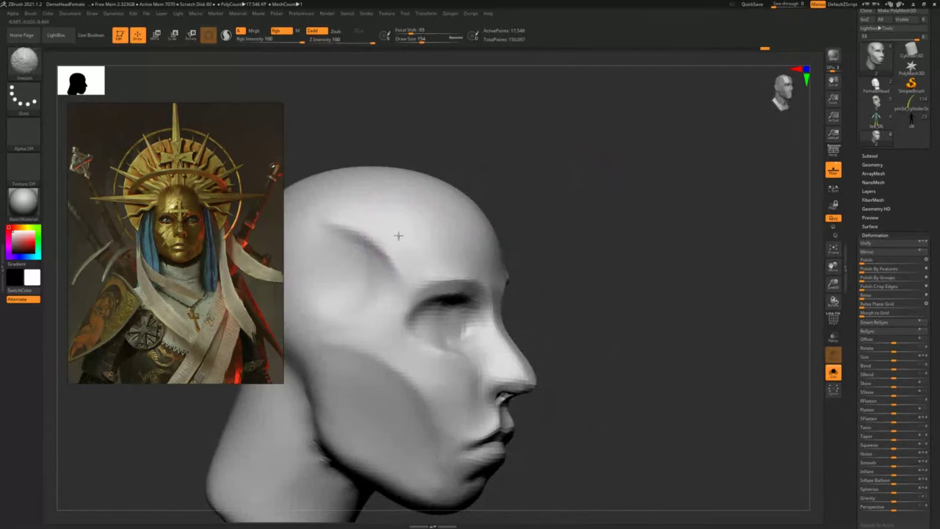
left_click_drag(319, 216, 322, 220, "shift")
left_click_drag(619, 149, 585, 154)
left_click_drag(435, 268, 397, 261, "shift")
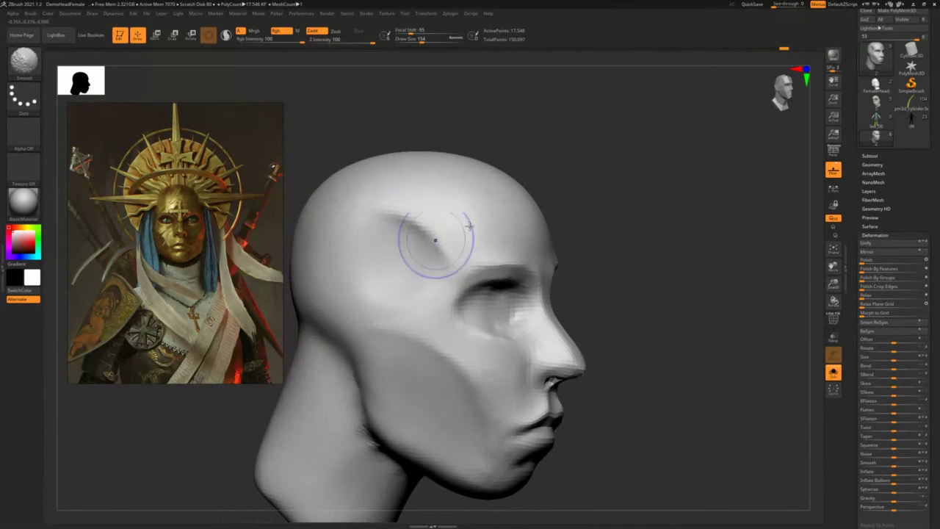
left_click_drag(623, 197, 565, 205, "shift")
key("shift")
- Reshape the temples and upper sides of the skull from the front with the Move brush at draw sizes 311 and 331
key("b")
key("m")
key("v")
key("s")
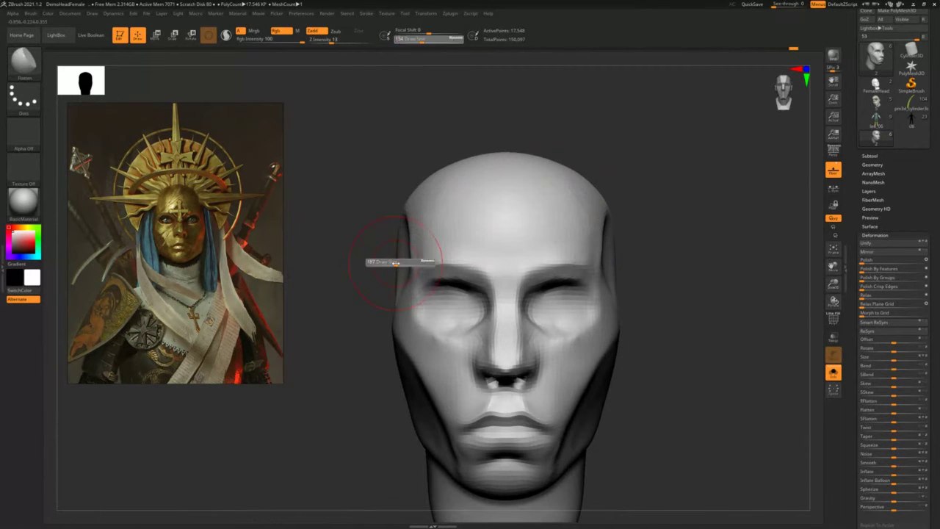
left_click_drag(395, 262, 398, 262)
left_click_drag(407, 261, 391, 254)
key("s")
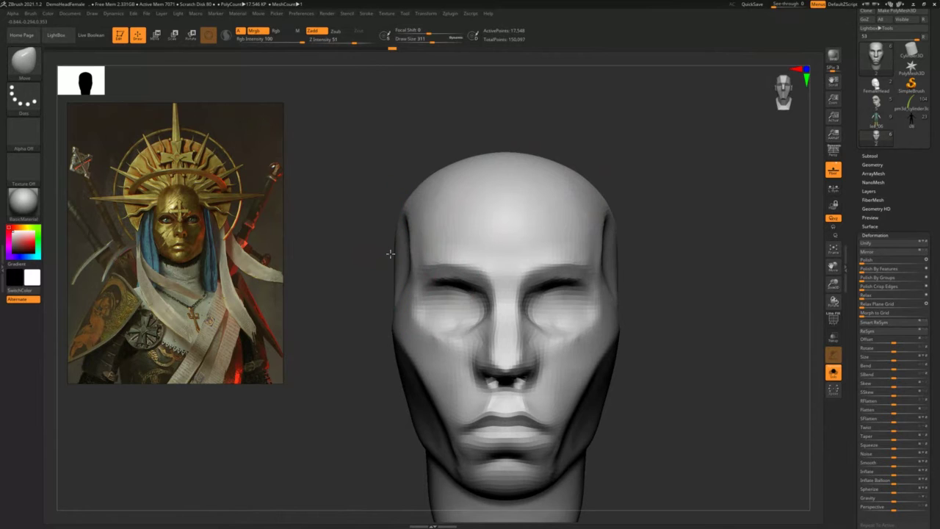
key("s")
left_click_drag(402, 210, 409, 199)
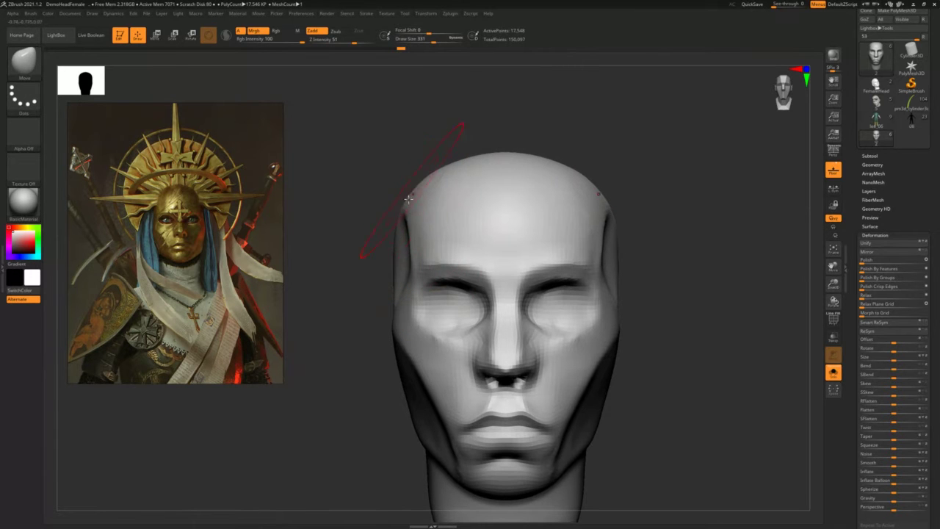
- Sharpen the line between the lips and the lower lip's edge with DamStandard at draw size 54
left_click_drag(349, 334, 344, 146)
key("b")
key("d")
key("s")
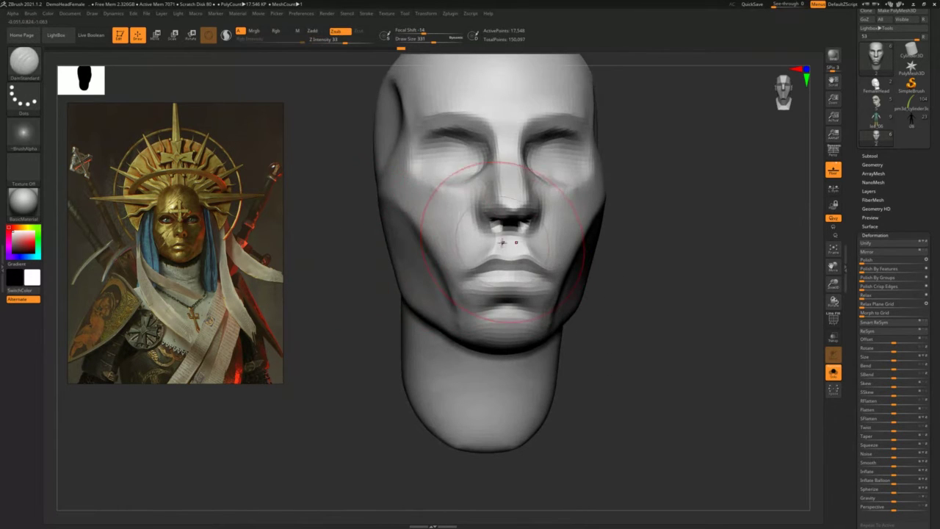
key("s")
left_click_drag(503, 244, 467, 244)
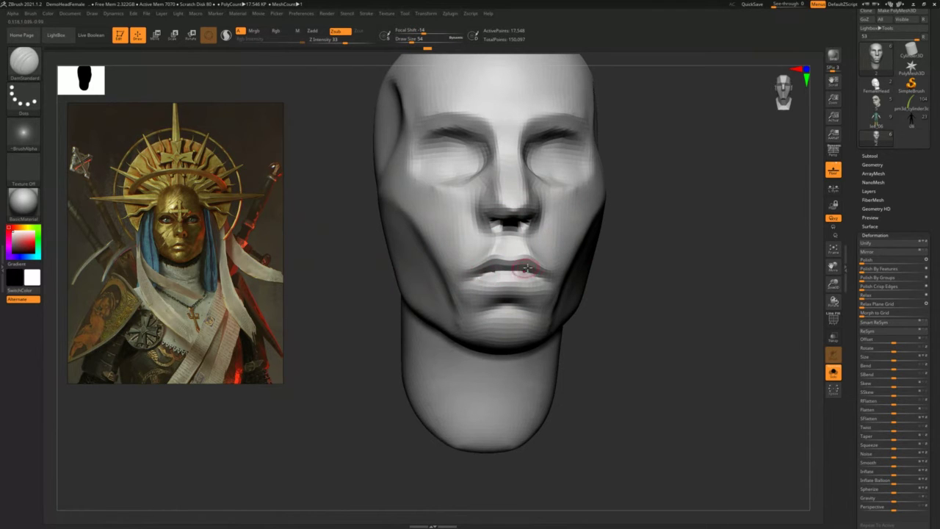
left_click_drag(490, 286, 524, 287)
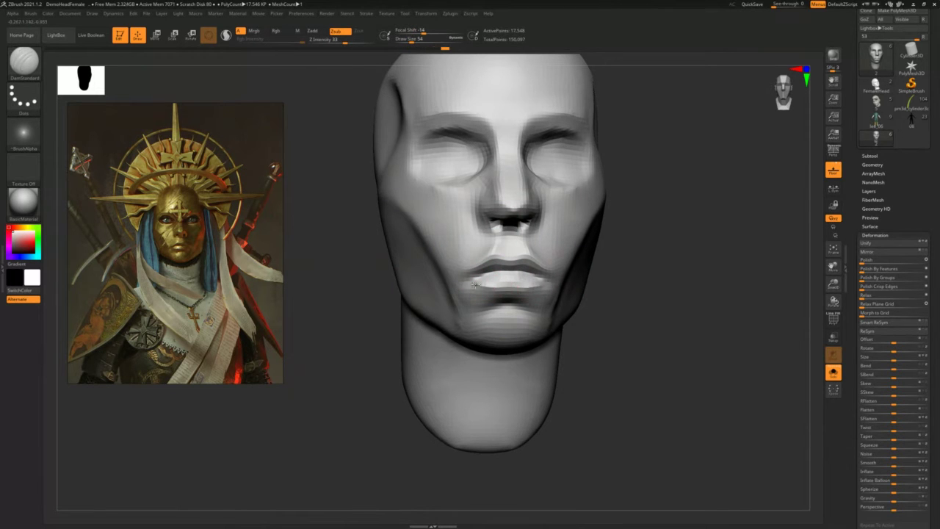
- Flatten the cheek plane between the nose and the jaw hollow with the Flatten brush at draw size 132
left_click_drag(615, 267, 607, 272)
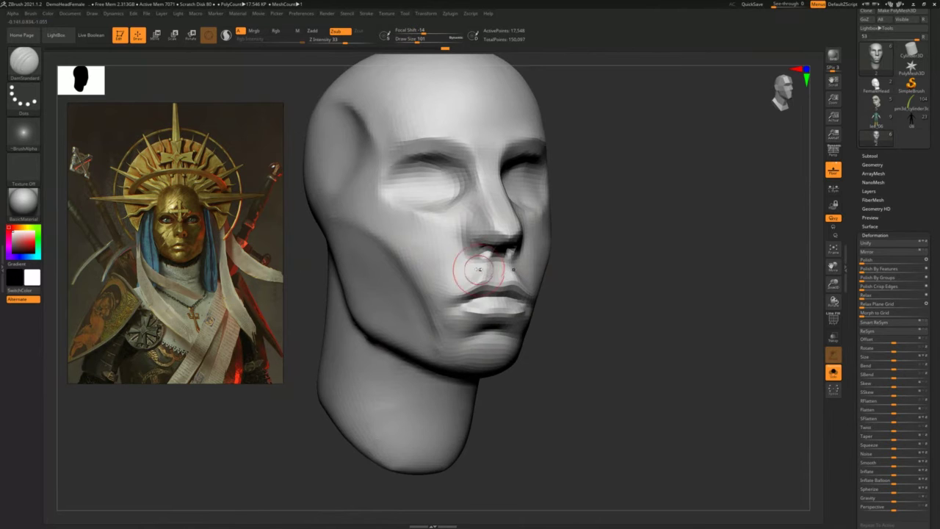
key("3")
key("s")
left_click_drag(435, 272, 441, 274)
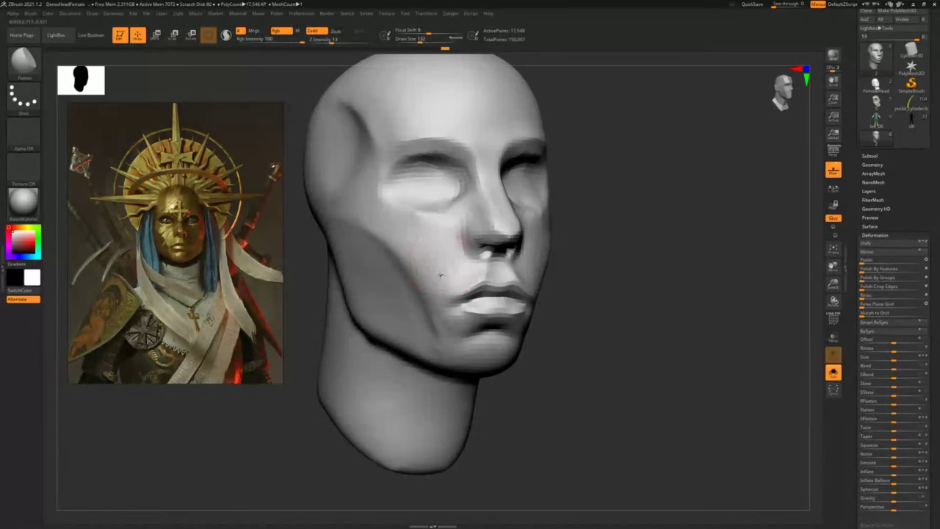
left_click_drag(404, 226, 401, 225)
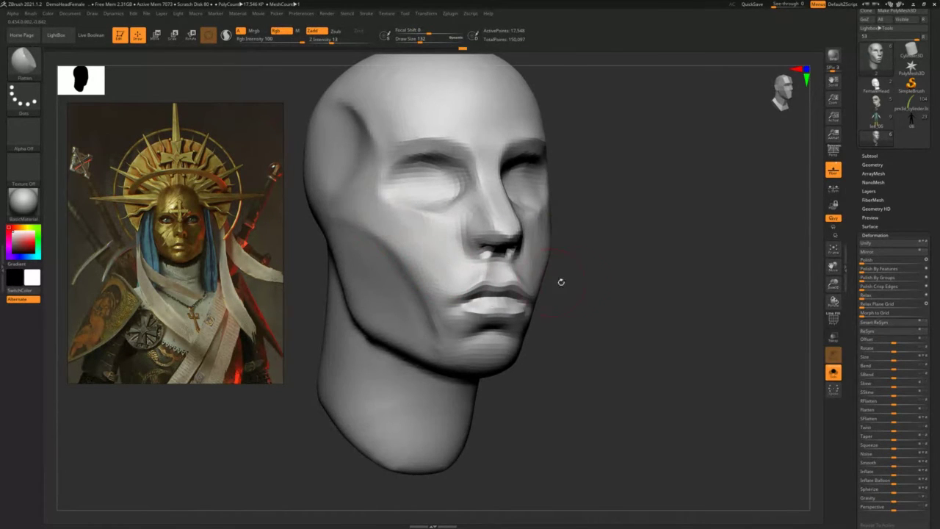
- Adjust the cheek and jaw contours from the front with the Move brush at draw size 245
mouse_move(560, 281)
left_mouse_down()
mouse_move(581, 282)
mouse_move(556, 340)
mouse_move(472, 368)
mouse_move(448, 365)
mouse_move(432, 344)
left_mouse_up()
key("bracketleft")
key("b")
key("m")
key("v")
key("s")
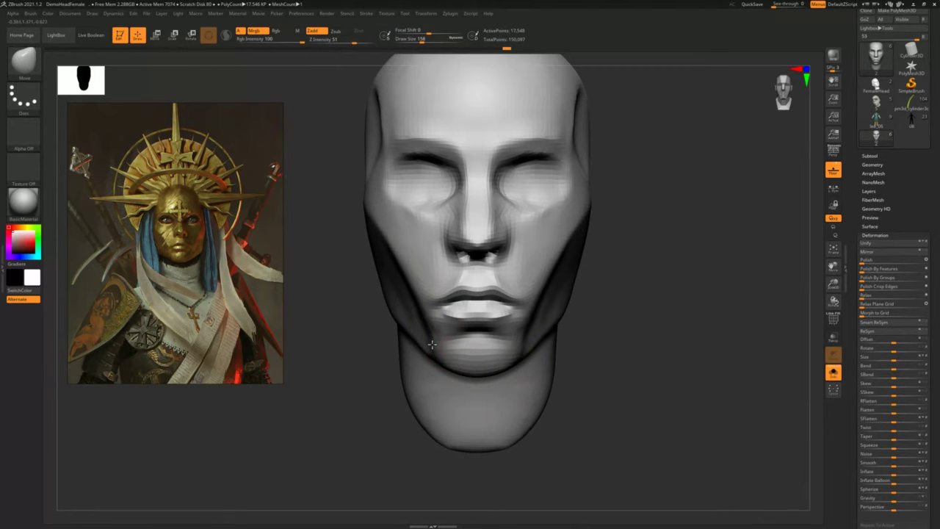
key("]")
key("]")
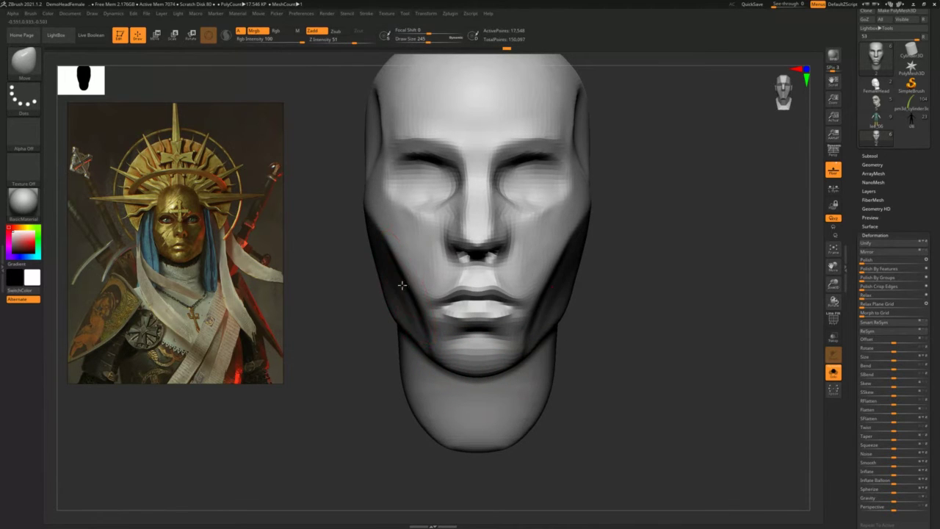
left_click_drag(370, 218, 365, 218)
- Carve the lower rim and upper crease of the eye sockets with DamStandard at draw size 80
mouse_move(640, 200)
left_mouse_down()
mouse_move(657, 228)
mouse_move(451, 216)
left_mouse_up()
key("b")
key("d")
key("s")
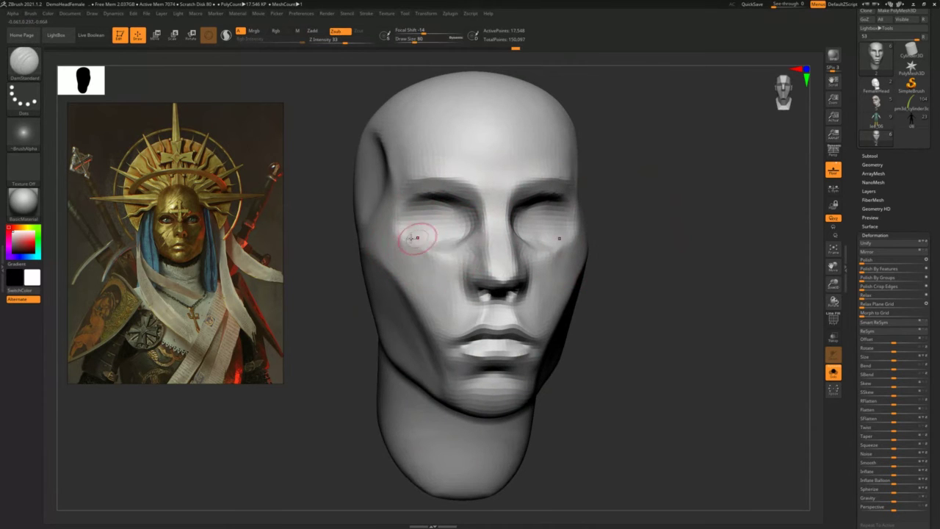
left_click_drag(429, 254, 470, 243)
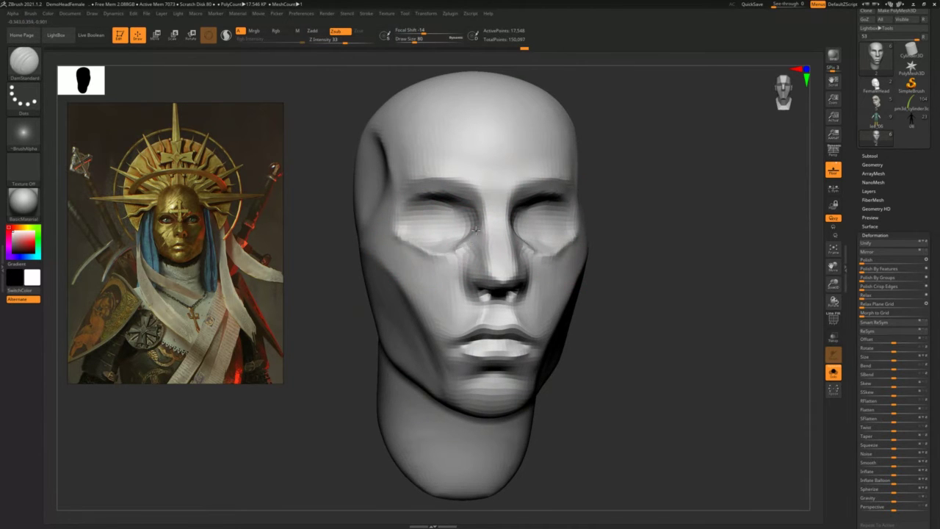
mouse_move(602, 175)
left_mouse_down()
mouse_move(624, 159)
mouse_move(631, 192)
left_mouse_up()
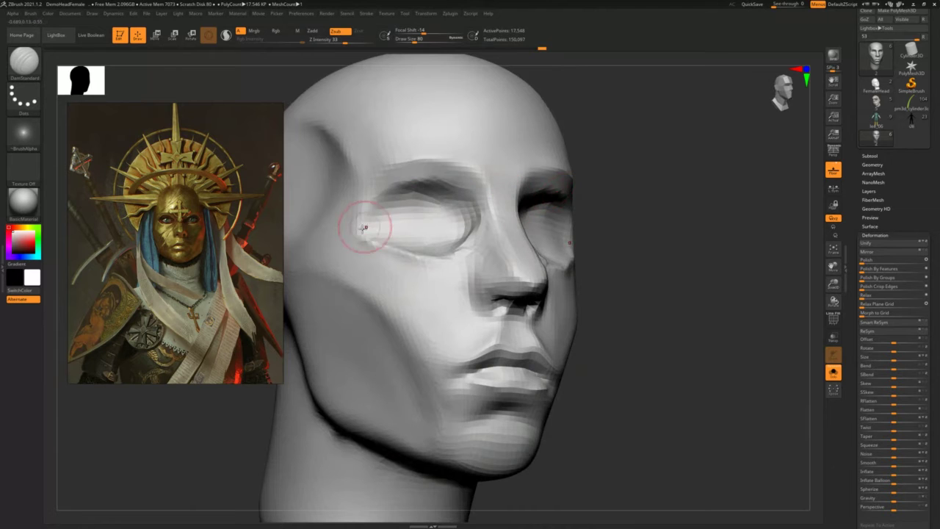
mouse_move(365, 227)
left_mouse_down()
mouse_move(368, 207)
mouse_move(391, 187)
mouse_move(419, 182)
mouse_move(465, 192)
mouse_move(487, 226)
left_mouse_up()
left_click_drag(616, 194, 614, 182)
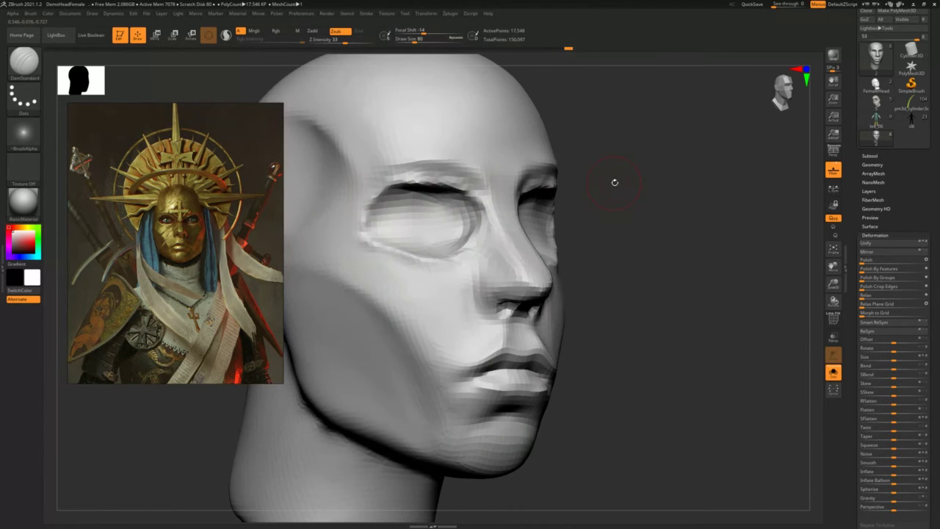
- Smooth the upper and outer areas of the eye socket, undoing the unwanted stroke at the inner corner
mouse_move(445, 194)
left_mouse_down("shift")
mouse_move(439, 189)
mouse_move(466, 201)
left_mouse_up("shift")
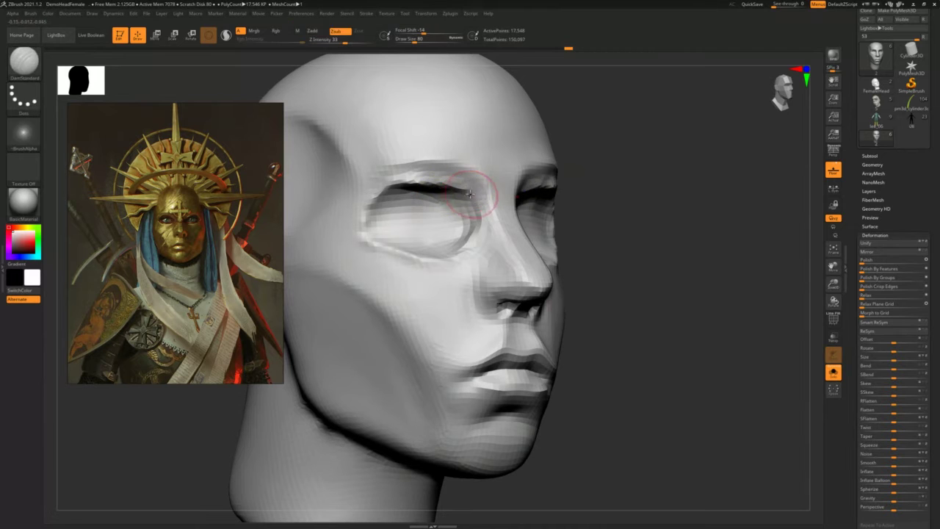
key("ctrl+z")
mouse_move(388, 187)
left_mouse_down("shift")
mouse_move(366, 196)
mouse_move(404, 277)
mouse_move(442, 282)
left_mouse_up("shift")
key("s")
left_click_drag(423, 171, 424, 171, "shift")
- Flatten the area under the brow and the nose bridge with the Flatten brush at draw size 97
key("b")
key("f")
key("a")
mouse_move(369, 199)
left_mouse_down()
mouse_move(396, 170)
mouse_move(450, 169)
mouse_move(495, 209)
left_mouse_up()
left_click_drag(606, 200, 519, 200)
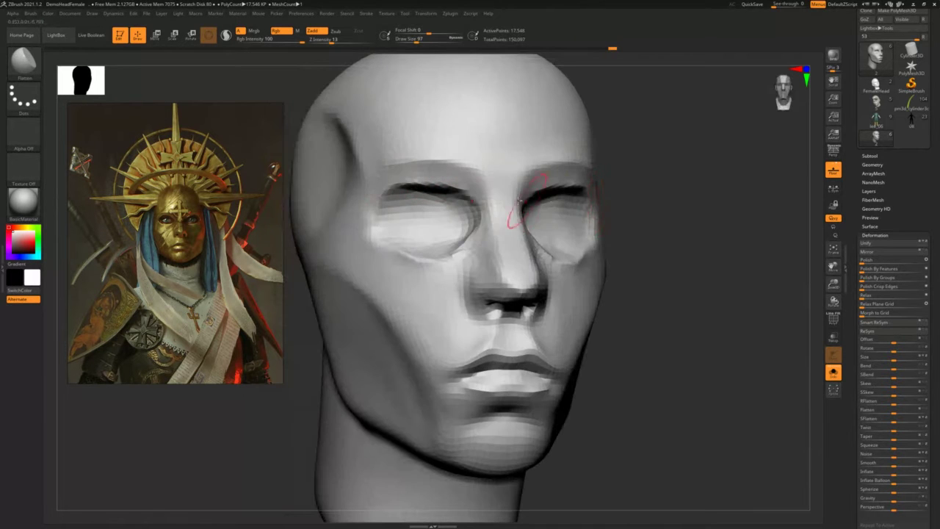
left_click_drag(505, 235, 499, 176)
mouse_move(612, 215)
left_mouse_down()
mouse_move(640, 213)
mouse_move(639, 184)
left_mouse_up()
- Build up the nose wing around the nostril with the Standard brush at draw size 46
key("s")
left_click_drag(512, 262, 489, 273)
left_click_drag(640, 241, 667, 243)
key("b")
key("s")
key("t")
key("s")
left_click_drag(514, 278, 509, 279)
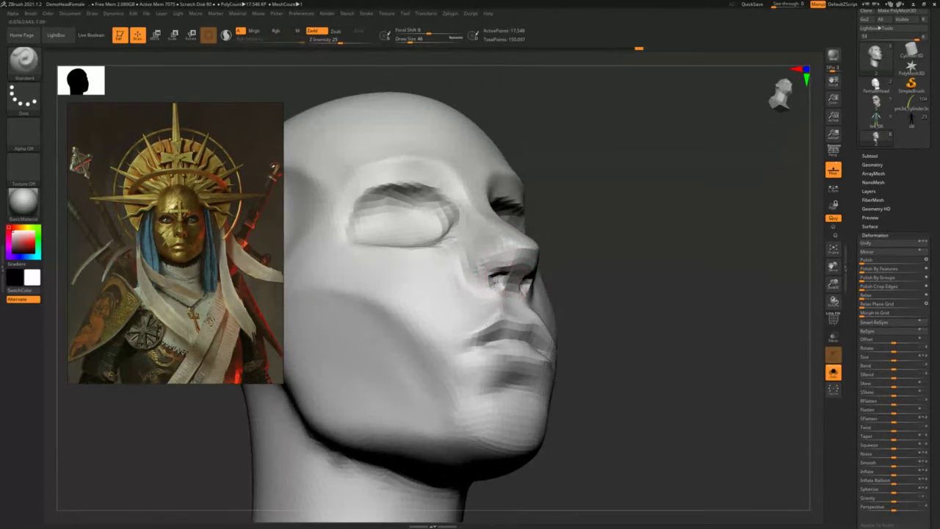
- Adjust the shape of the nose wings and nostril base with the Move brush at draw size 62
mouse_move(580, 255)
left_mouse_down()
mouse_move(477, 286)
mouse_move(463, 259)
left_mouse_up()
key("b")
key("m")
key("v")
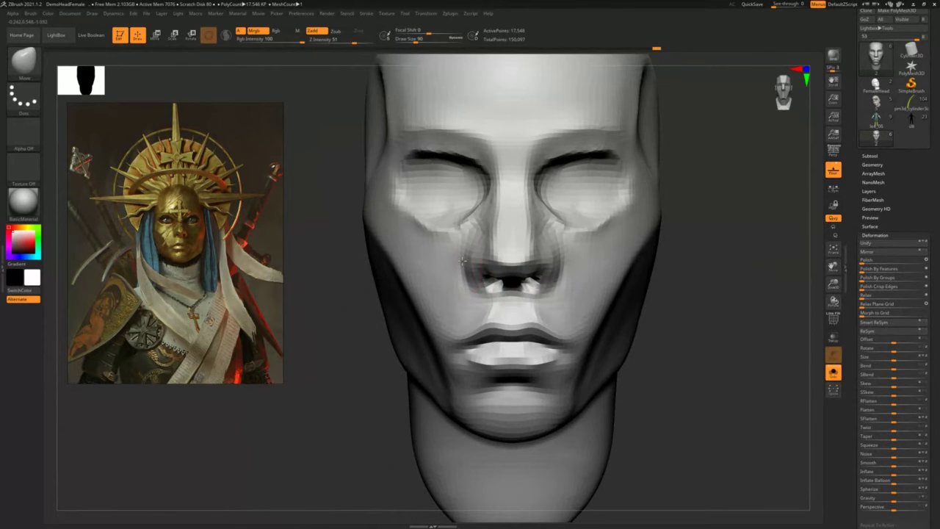
left_click_drag(705, 254, 795, 256)
key("s")
left_click_drag(482, 298, 478, 298)
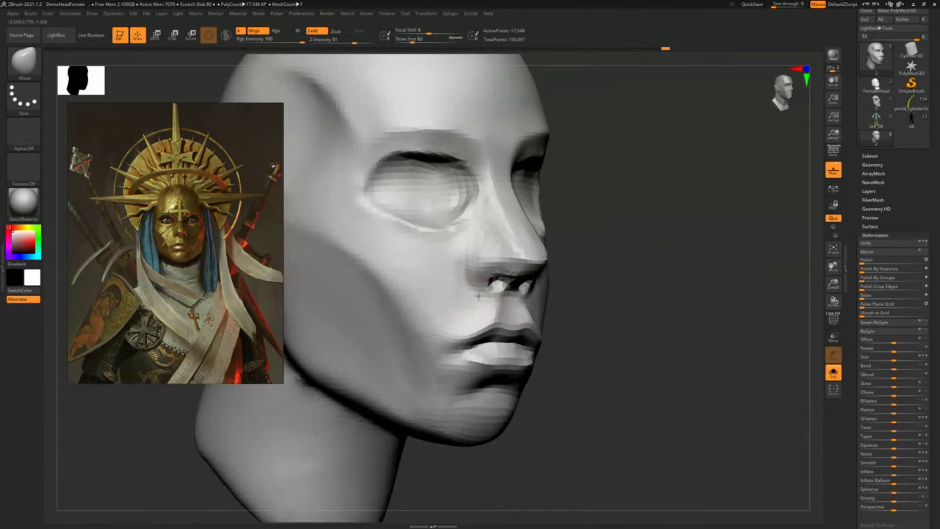
- Carve the crease behind the nose wing where it meets the cheek with DamStandard
left_click_drag(618, 247, 458, 248)
key("b")
key("d")
key("s")
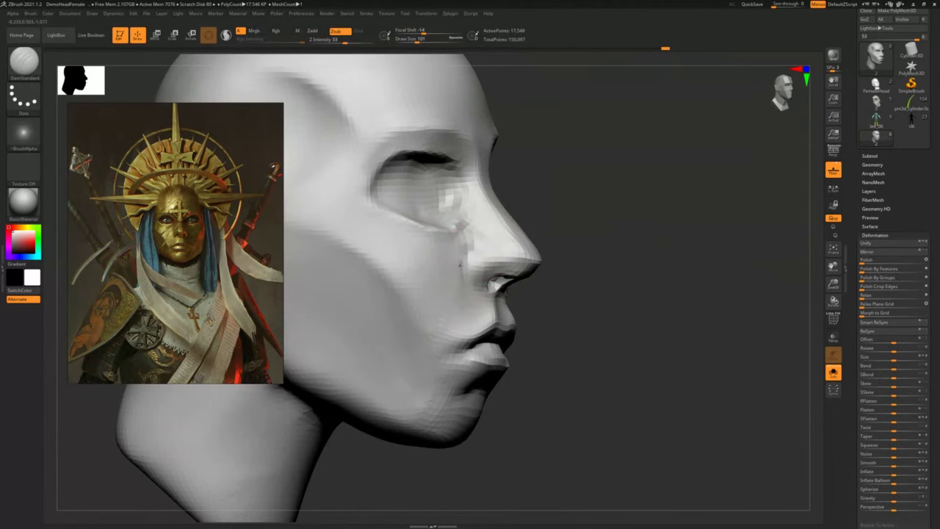
left_click_drag(563, 270, 459, 279)
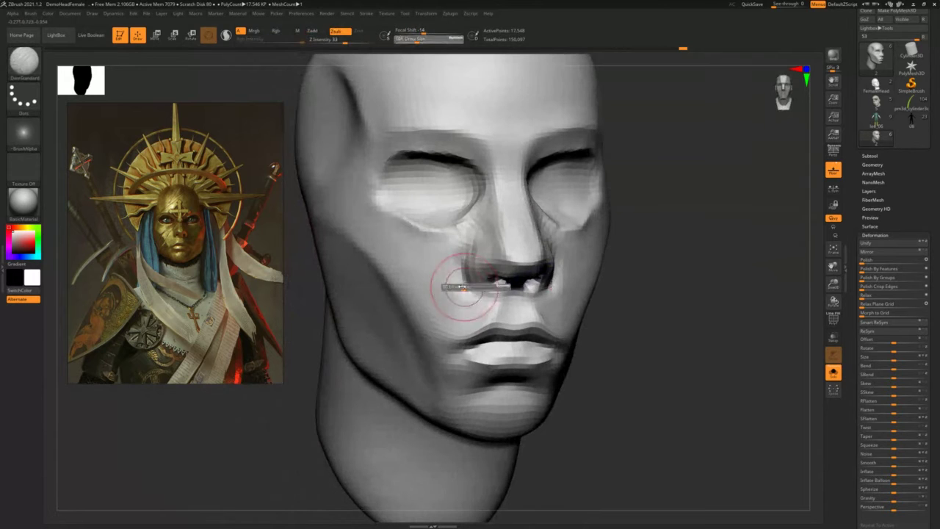
- Reshape the nose wings and their transition into the cheeks with the Move brush at draw size 108
left_click_drag(672, 256, 487, 293)
key("b")
key("m")
key("v")
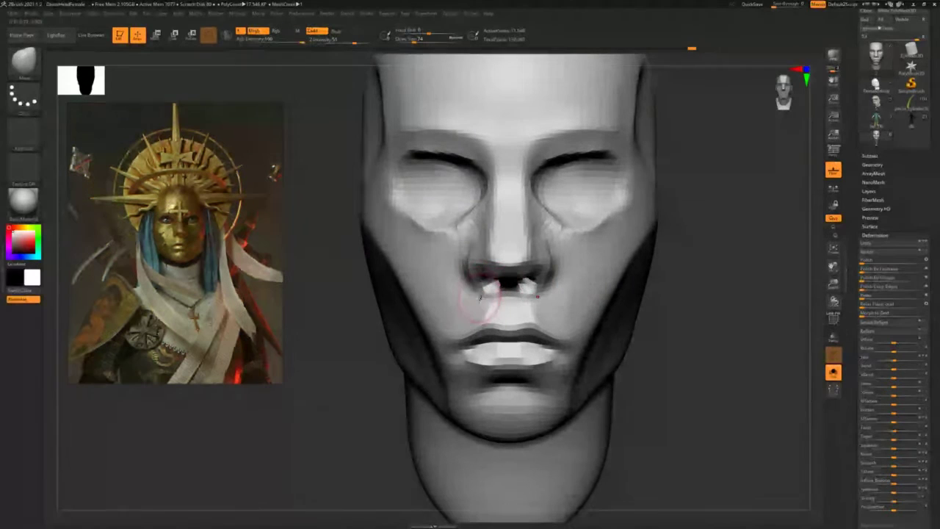
key("s")
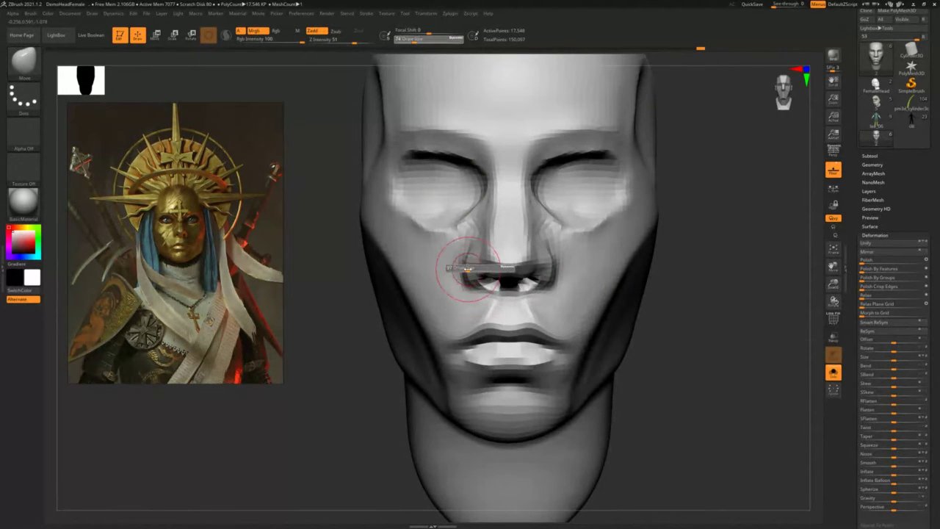
mouse_move(714, 215)
left_mouse_down()
mouse_move(730, 181)
mouse_move(676, 199)
left_mouse_up()
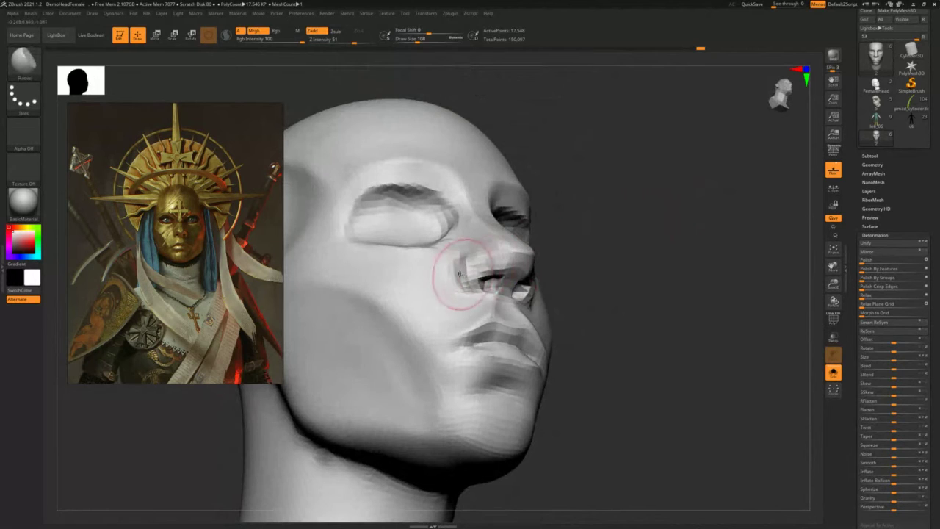
left_click_drag(515, 264, 519, 267)
left_click_drag(668, 232, 583, 265)
- Adjust the nose wing outline and the lower inner edge of the eye socket with the Move brush at draw size 136
key("s")
left_click_drag(498, 293, 491, 290)
key("b")
key("m")
key("v")
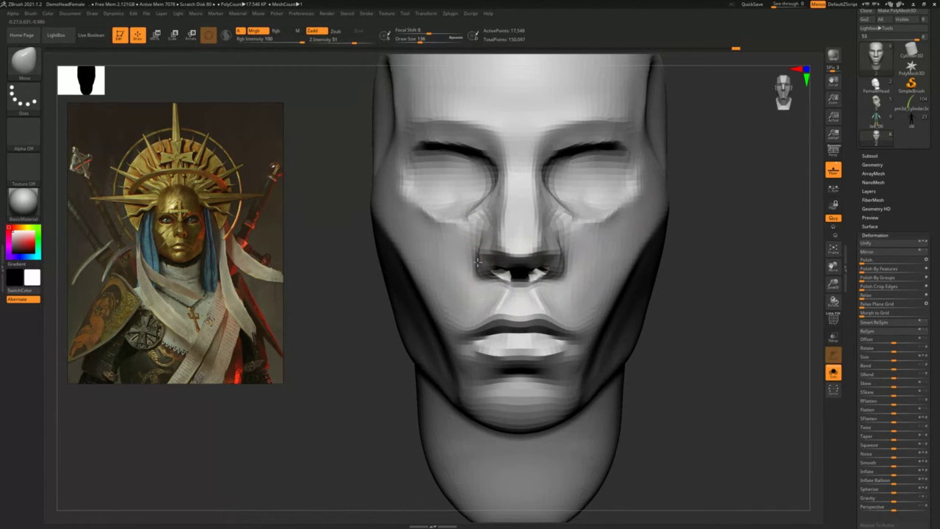
left_click_drag(478, 260, 480, 269)
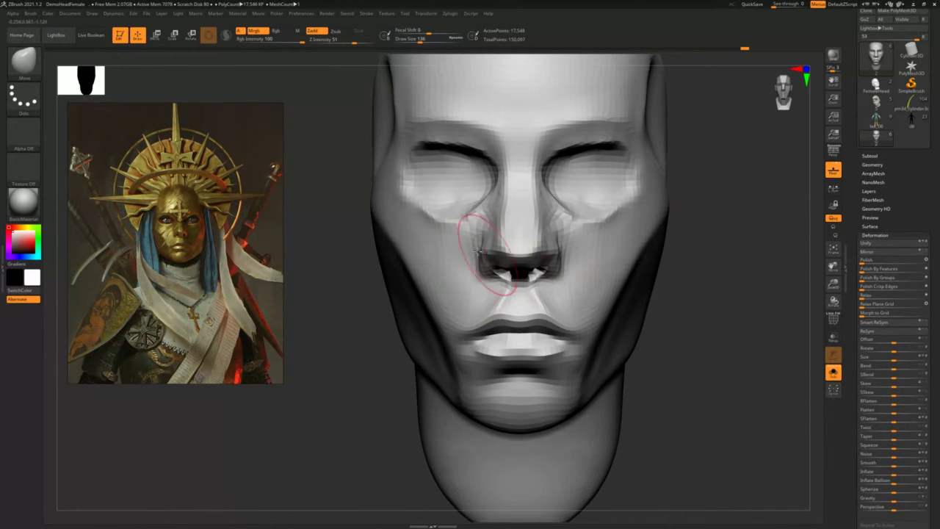
mouse_move(451, 225)
left_mouse_down()
mouse_move(420, 212)
mouse_move(455, 208)
left_mouse_up()
- Refine the outer lower rim of the eye socket with the Move brush at draw size 116
mouse_move(709, 200)
left_mouse_down("alt")
mouse_move(682, 233)
mouse_move(756, 233)
left_mouse_up("alt")
key("s")
left_click_drag(414, 235, 406, 244)
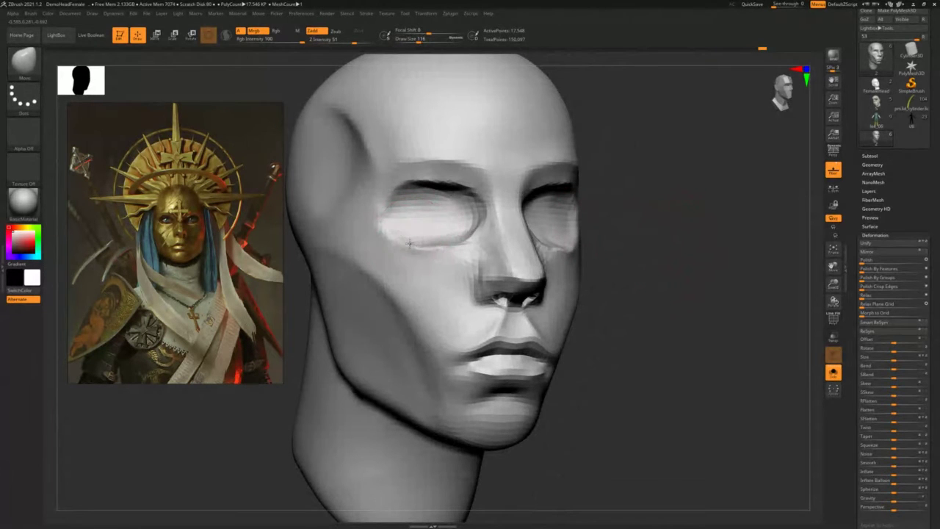
- Build up and smooth the eye socket surface with the Clay brush, and even out its rim with the Flatten brush
key("b")
key("c")
key("l")
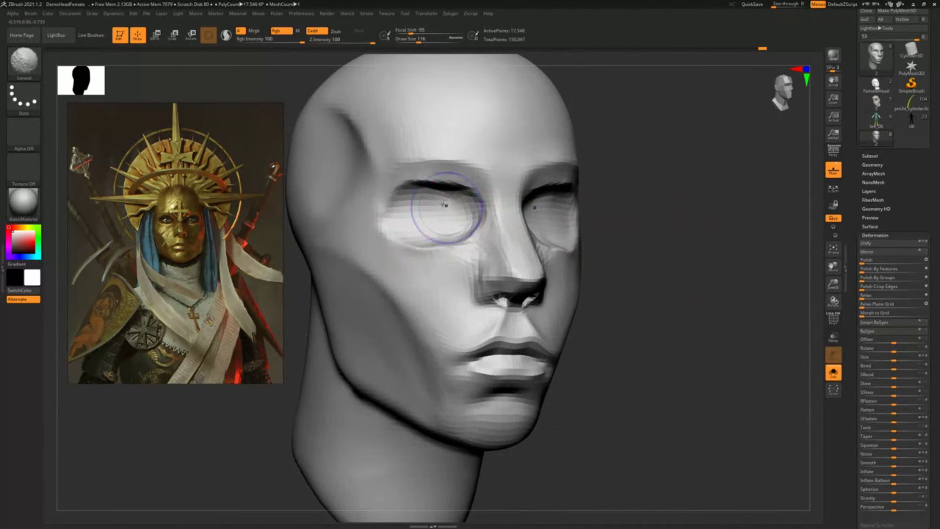
left_click_drag(439, 210, 443, 210, "shift")
mouse_move(642, 202)
left_mouse_down()
mouse_move(704, 198)
mouse_move(667, 218)
mouse_move(644, 181)
mouse_move(647, 197)
mouse_move(636, 192)
mouse_move(650, 181)
mouse_move(609, 195)
left_mouse_up()
key("b")
key("f")
key("l")
key("s")
- Adjust the outer contour of the face at the cheekbone with the Move brush at draw size 163
key("b")
key("m")
key("v")
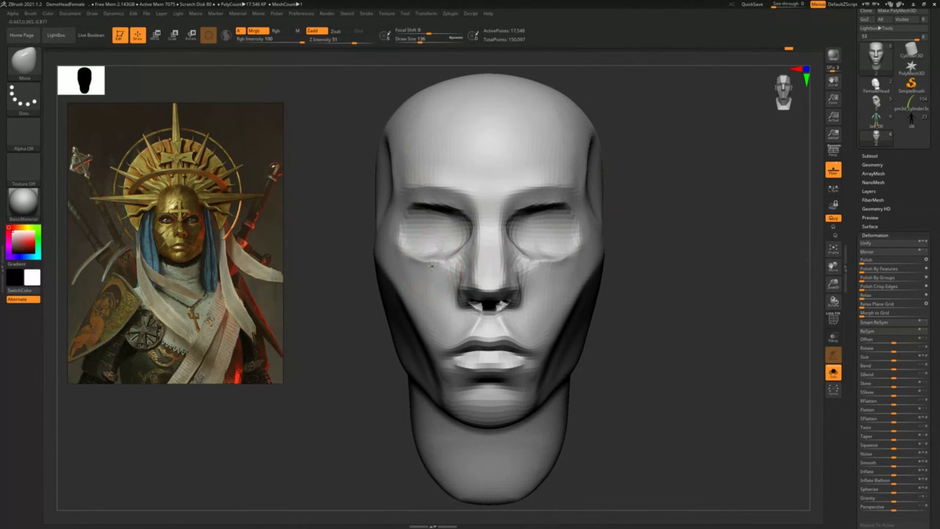
key("s")
mouse_move(431, 265)
left_mouse_down()
mouse_move(404, 247)
mouse_move(404, 232)
mouse_move(375, 243)
left_mouse_up()
key("s")
left_click_drag(348, 243, 380, 242)
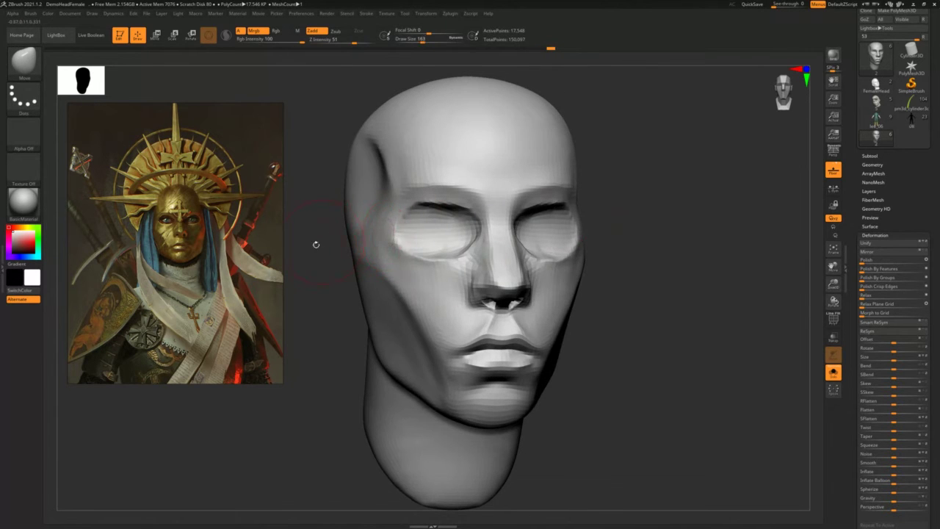
- Flatten the area between the temple and the outer eye socket with the Flatten brush at draw size 116
right_click_drag(315, 243, 327, 244)
key("b")
key("f")
key("l")
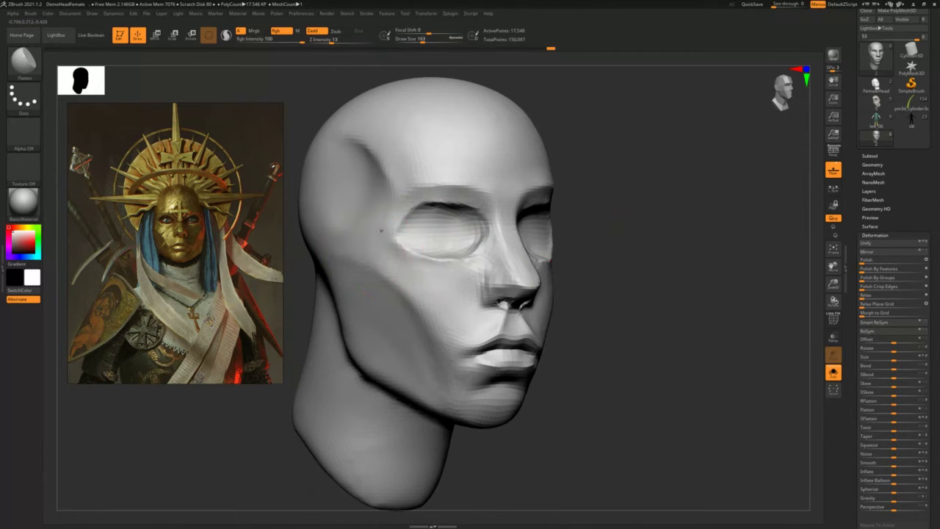
key("bracketleft")
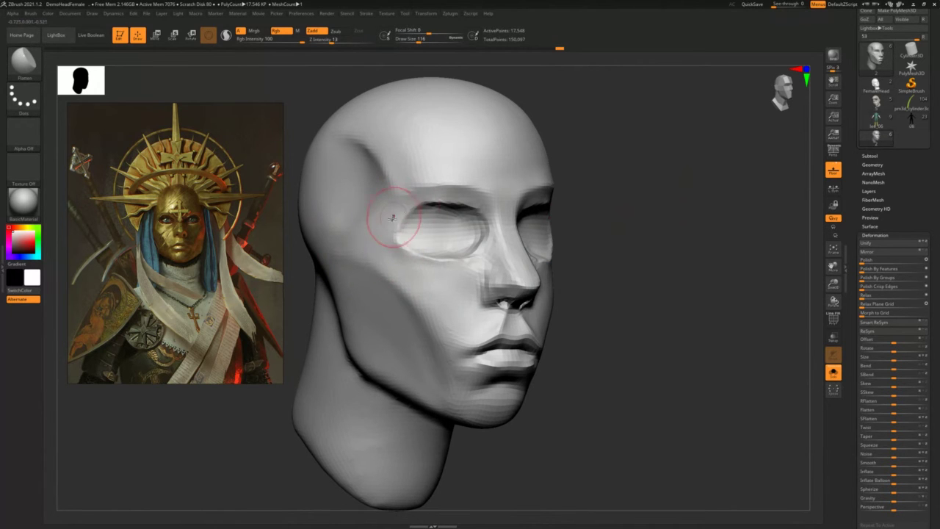
right_click_drag(460, 189, 527, 230)
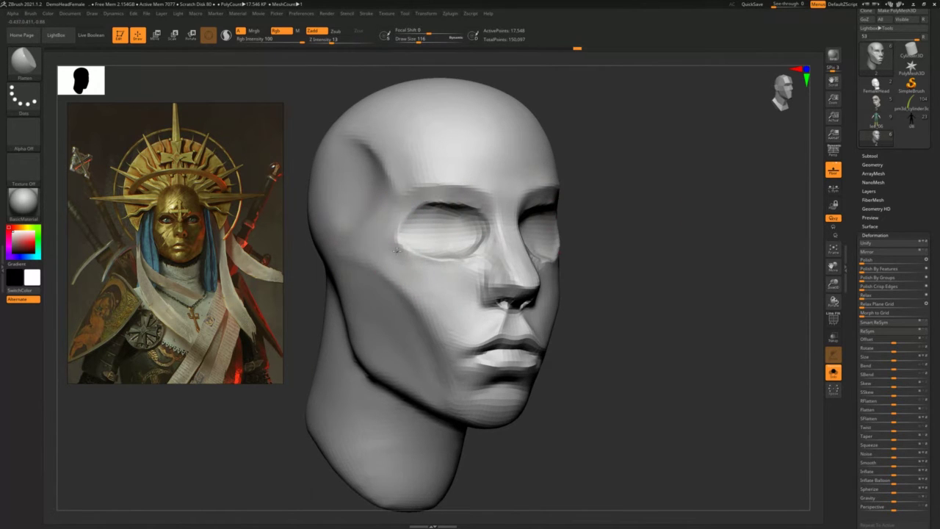
- Carve the corners of the mouth deeper with the DamStandard brush
mouse_move(620, 241)
left_mouse_down()
mouse_move(617, 210)
mouse_move(603, 212)
left_mouse_up()
key("b")
key("d")
key("s")
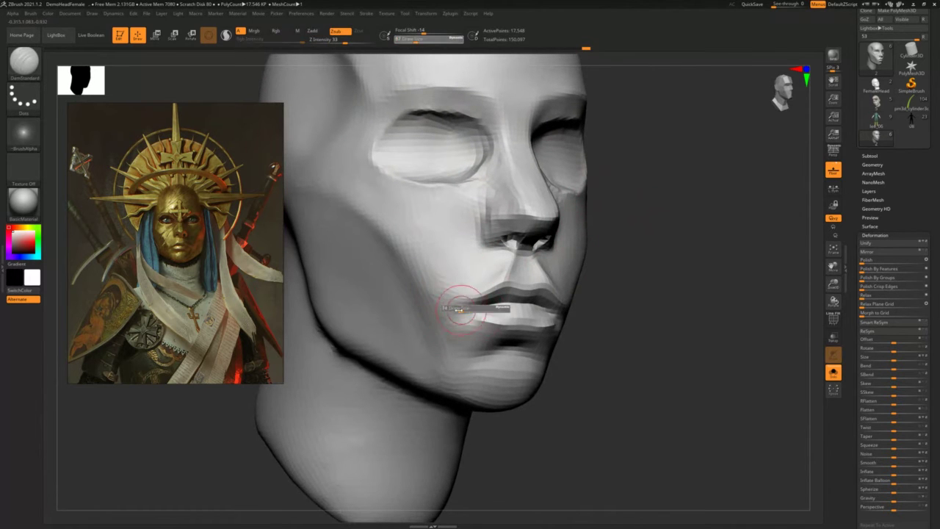
left_click_drag(474, 307, 481, 307)
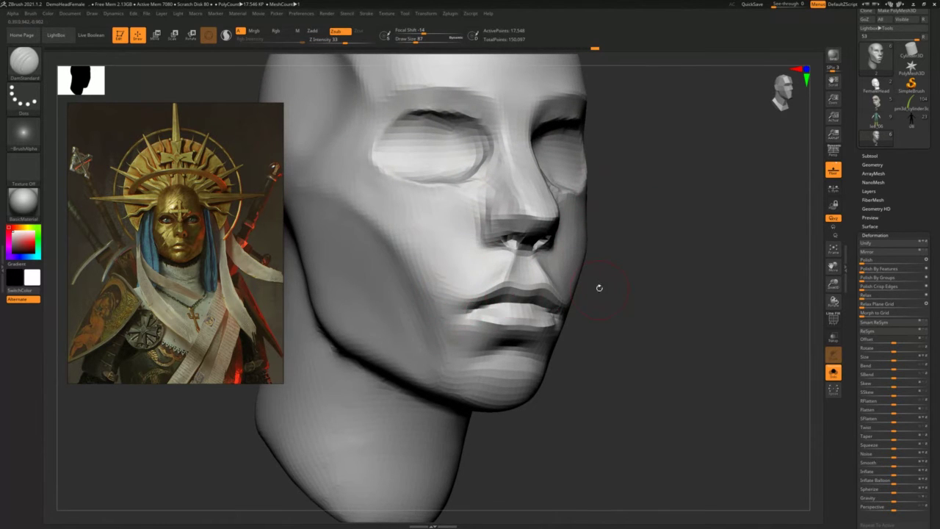
mouse_move(599, 288)
left_mouse_down()
mouse_move(596, 272)
mouse_move(615, 255)
left_mouse_up()
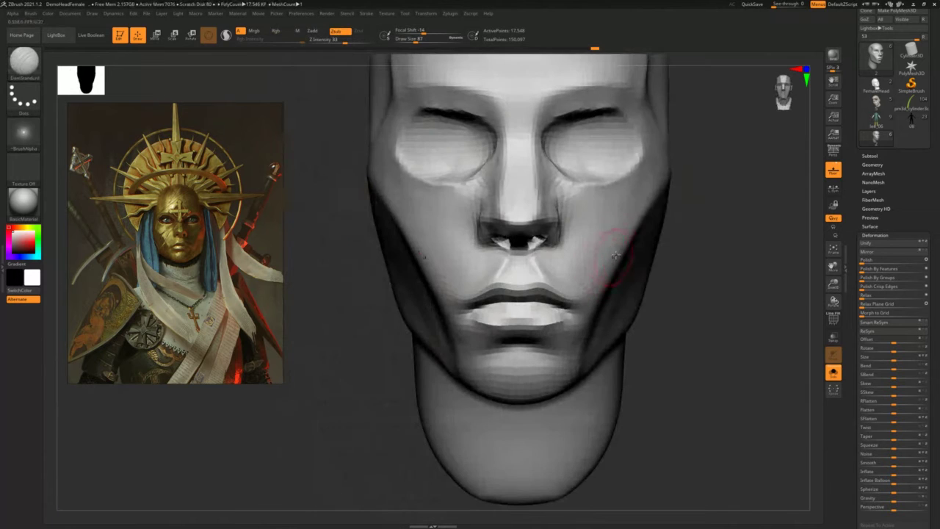
- Flatten the cheek and jaw plane beside the mouth with the Flatten brush at draw size 187
mouse_move(679, 260)
left_mouse_down("alt")
mouse_move(674, 240)
mouse_move(617, 281)
mouse_move(626, 250)
mouse_move(649, 254)
mouse_move(698, 234)
left_mouse_up("alt")
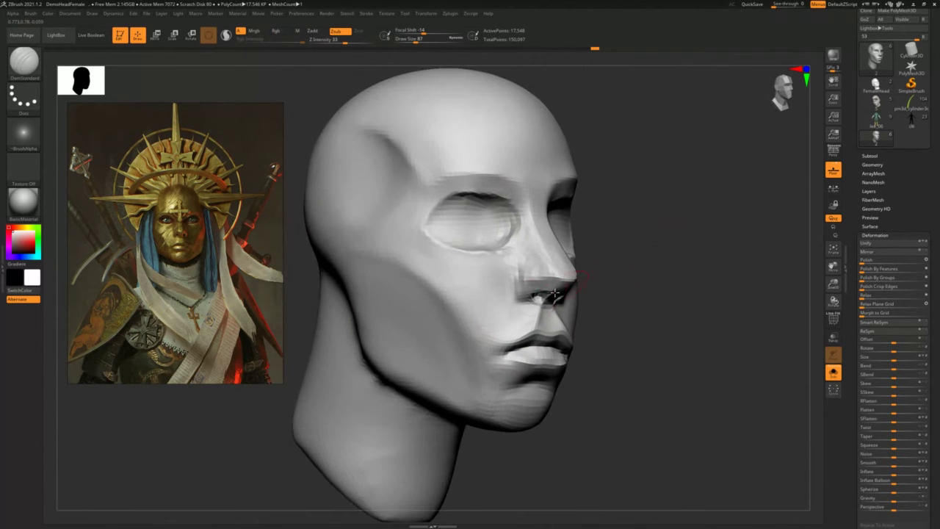
key("s")
left_click_drag(413, 337, 427, 337)
key("b")
key("f")
key("l")
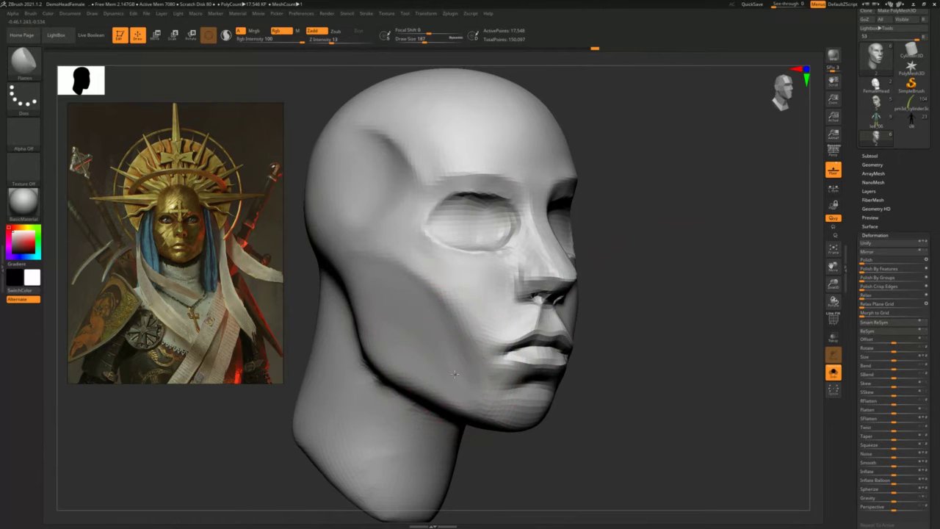
right_click_drag(639, 279, 607, 230, "ctrl")
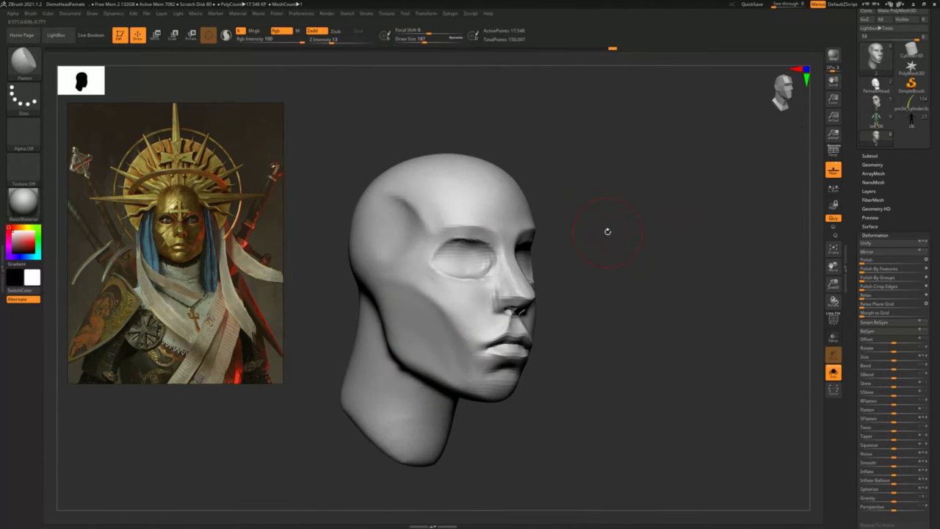
left_click_drag(586, 211, 527, 246)
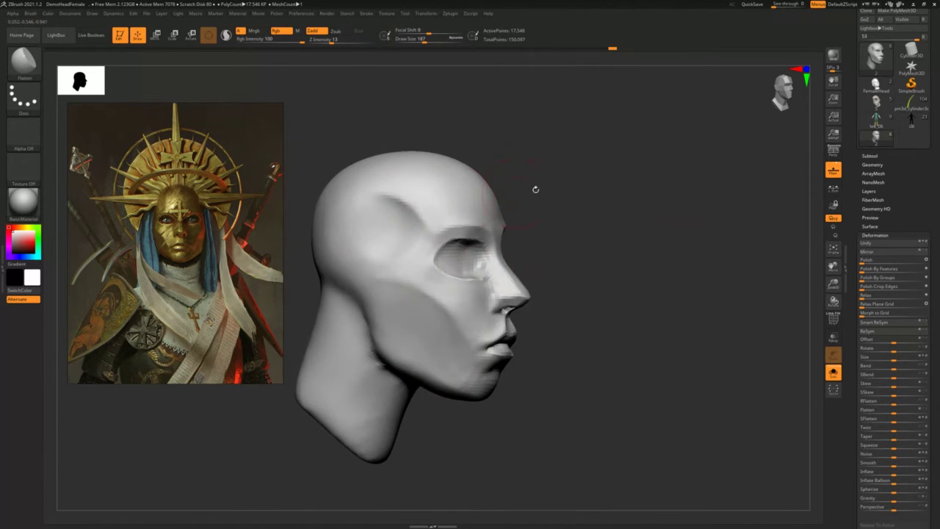
- Round out the back and crown of the skull in profile with the Move brush at draw size 525
mouse_move(534, 188)
left_mouse_down()
mouse_move(566, 189)
mouse_move(662, 223)
left_mouse_up()
key("b")
key("m")
key("v")
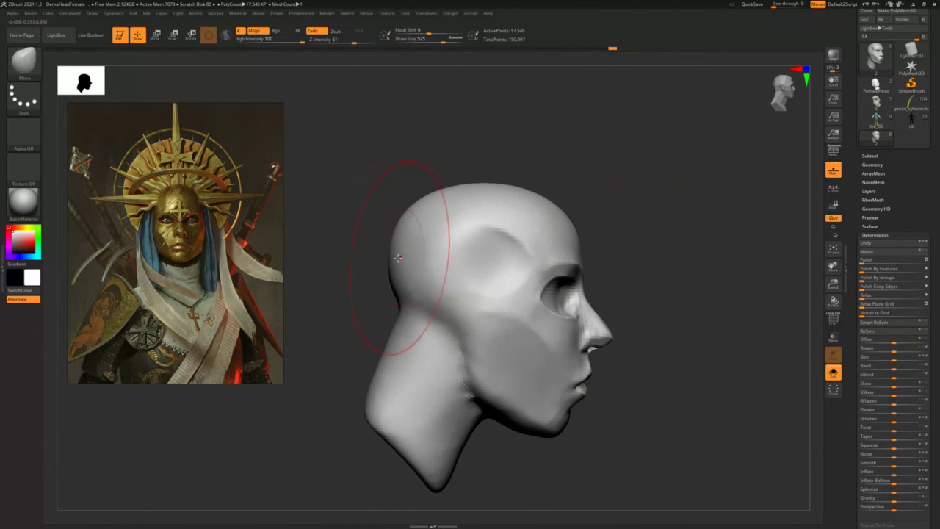
left_click_drag(401, 254, 446, 190)
mouse_move(507, 199)
left_mouse_down()
mouse_move(509, 189)
mouse_move(468, 181)
left_mouse_up()
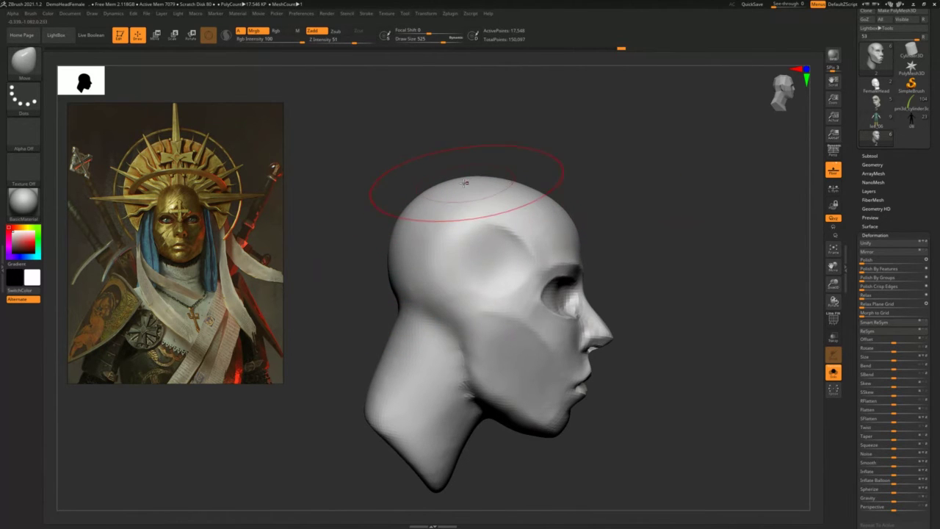
left_click_drag(562, 197, 604, 174)
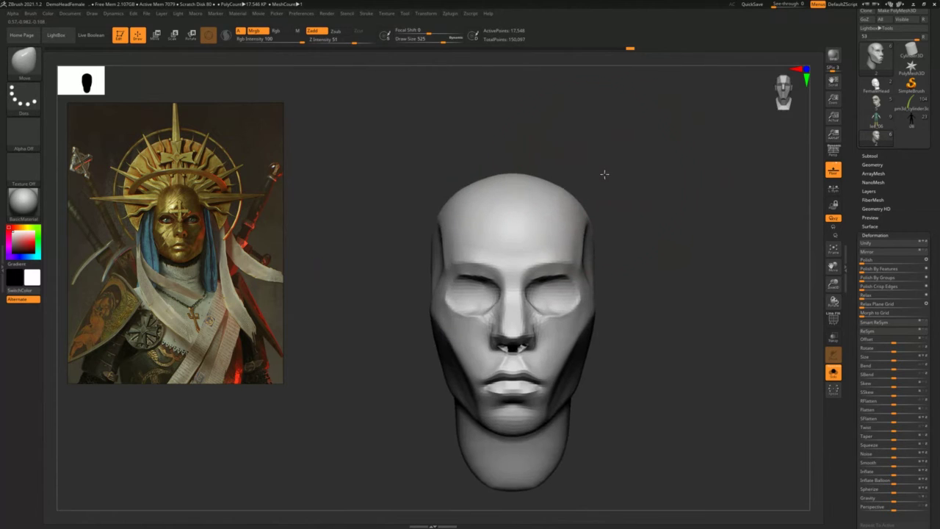
- Adjust the upper side contour of the skull from the front with the Move brush at draw size 291
key("s")
left_click_drag(465, 231, 468, 213)
key("s")
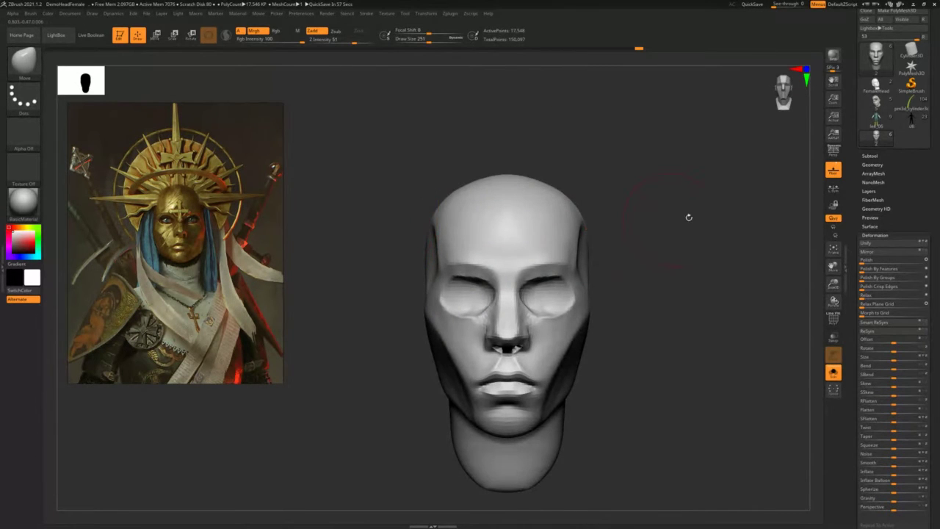
- Flatten the planes around the temple and outer eye socket with the Flatten brush at draw size 108
left_click_drag(689, 217, 658, 160)
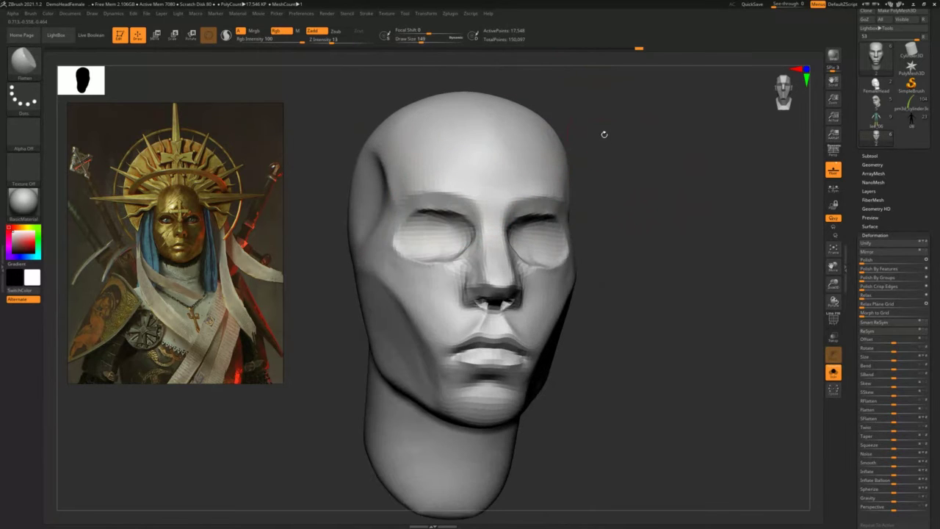
mouse_move(603, 135)
left_mouse_down()
mouse_move(639, 120)
mouse_move(625, 113)
left_mouse_up()
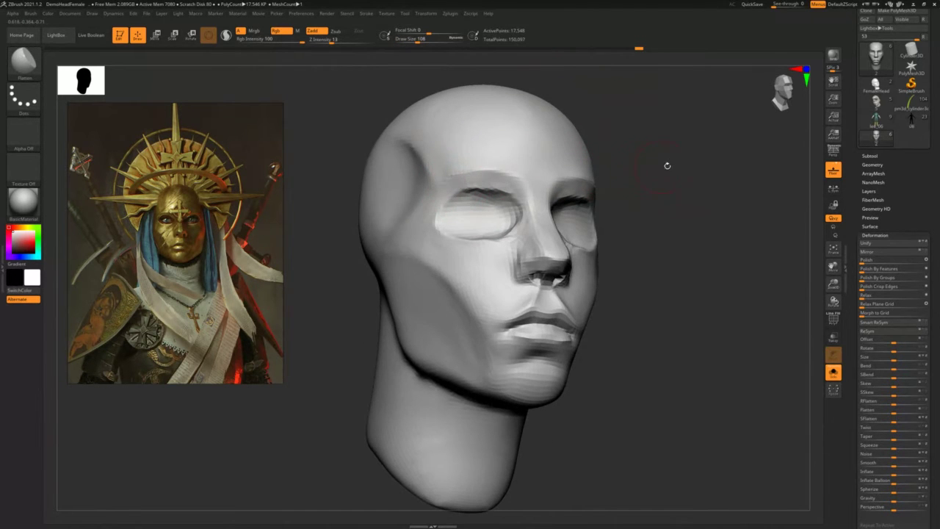
left_click_drag(665, 161, 458, 190)
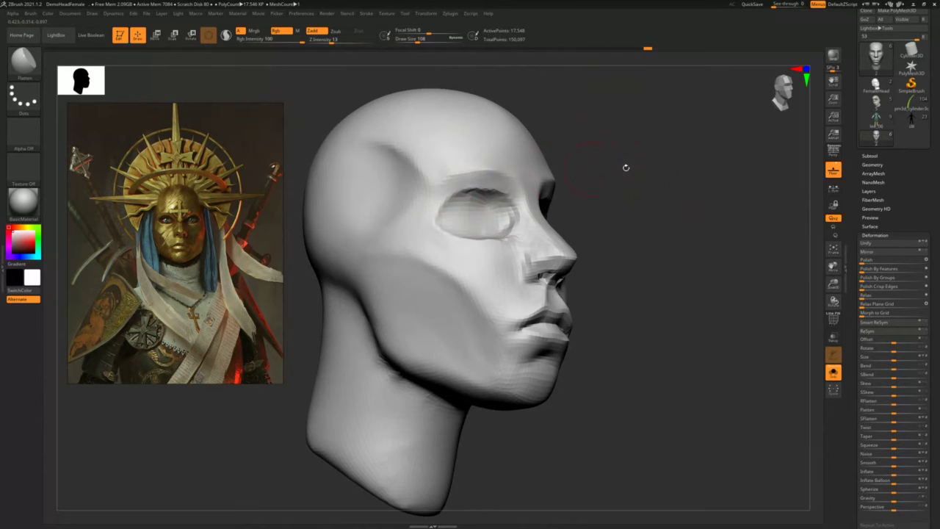
- Carve the lower rim of the eye socket with DamStandard at draw size 80 and smooth the crease
left_click_drag(625, 164, 601, 186)
key("b")
key("d")
key("s")
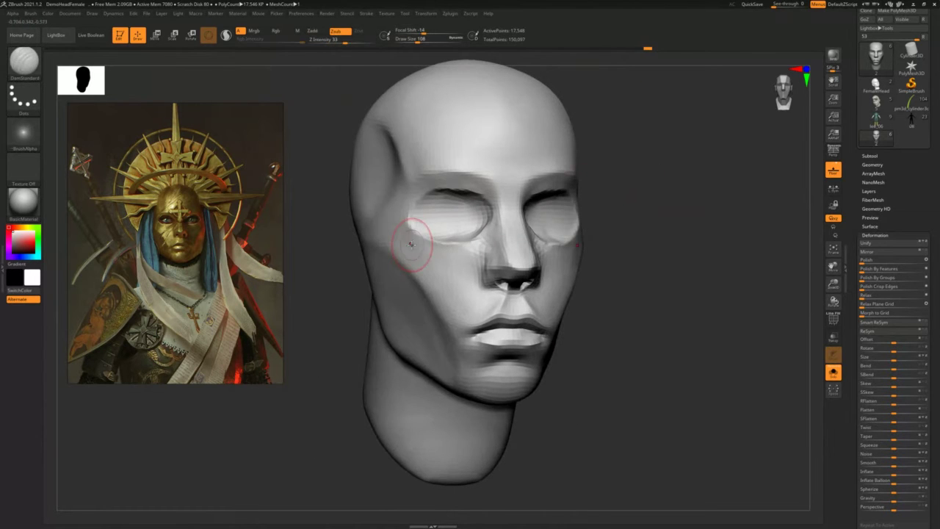
key("s")
left_click_drag(419, 231, 464, 243)
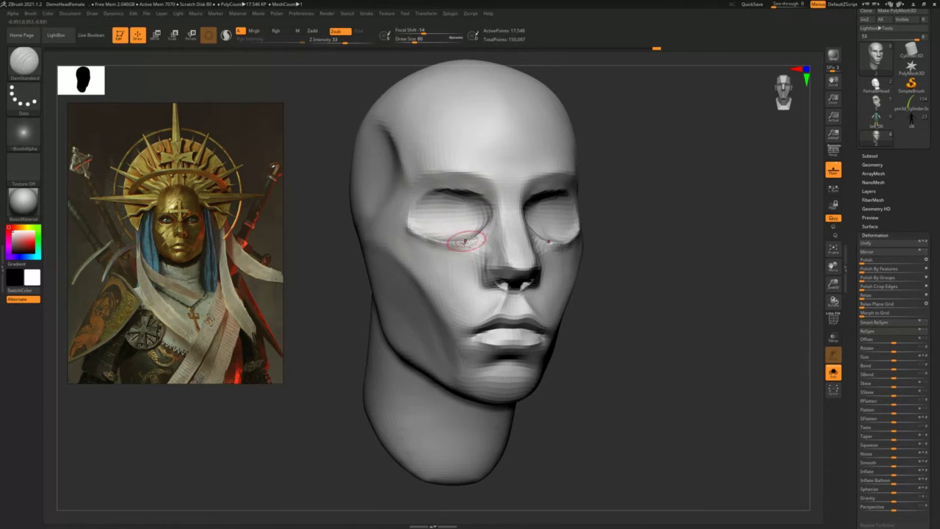
mouse_move(472, 247)
left_mouse_down("shift")
mouse_move(428, 244)
mouse_move(470, 243)
left_mouse_up("shift")
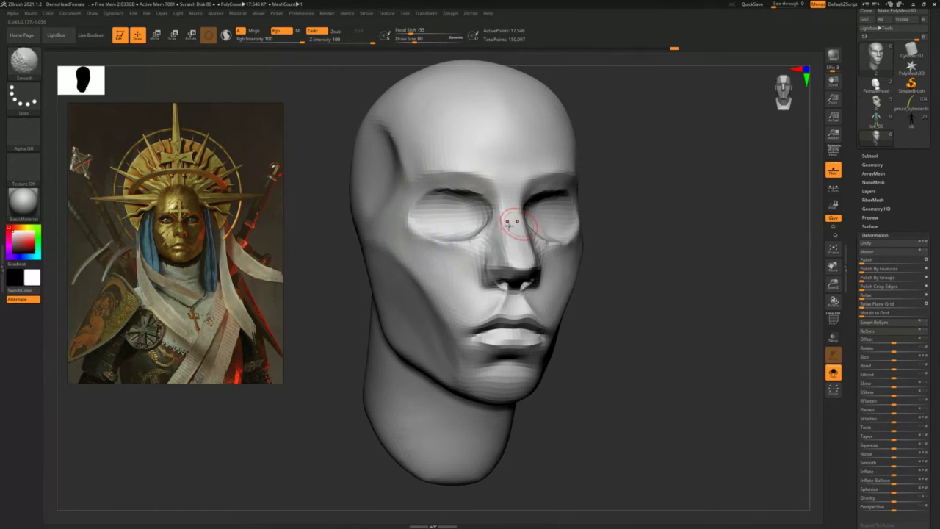
key("ctrl+z")
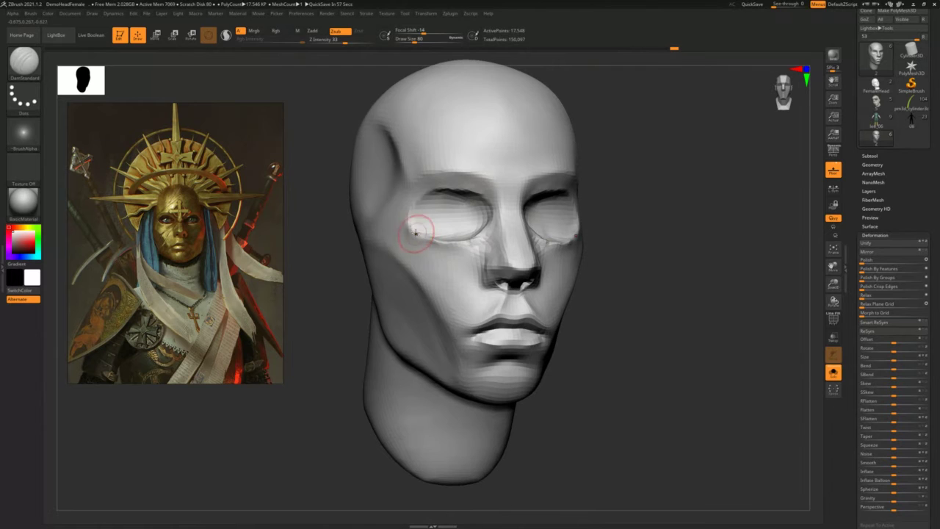
left_click_drag(416, 233, 444, 243)
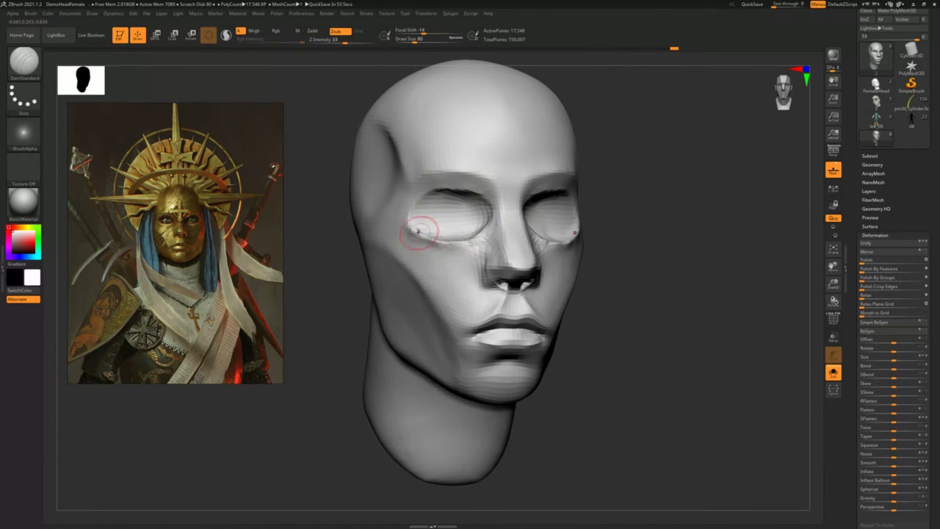
left_click_drag(604, 207, 638, 210)
left_click_drag(451, 245, 413, 237, "shift")
- Reshape the upper edge of the eye socket under the brow with the Move brush
mouse_move(630, 220)
left_mouse_down()
mouse_move(671, 199)
mouse_move(657, 193)
mouse_move(681, 198)
left_mouse_up()
key("b")
key("m")
key("v")
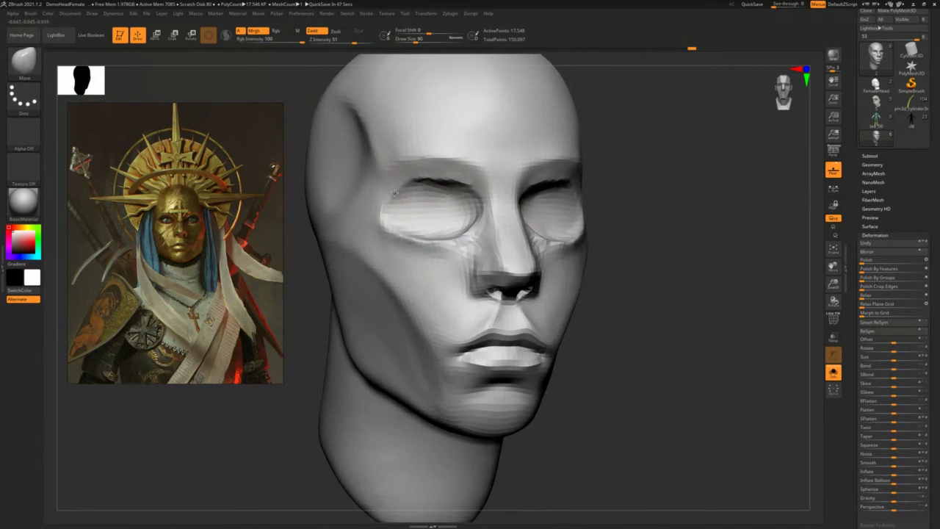
key("s")
mouse_move(463, 195)
left_mouse_down()
mouse_move(473, 197)
mouse_move(441, 188)
left_mouse_up()
key("s")
key("s")
left_click_drag(435, 179, 433, 183)
mouse_move(636, 172)
left_mouse_down()
mouse_move(680, 181)
mouse_move(661, 179)
mouse_move(661, 193)
mouse_move(685, 195)
left_mouse_up()
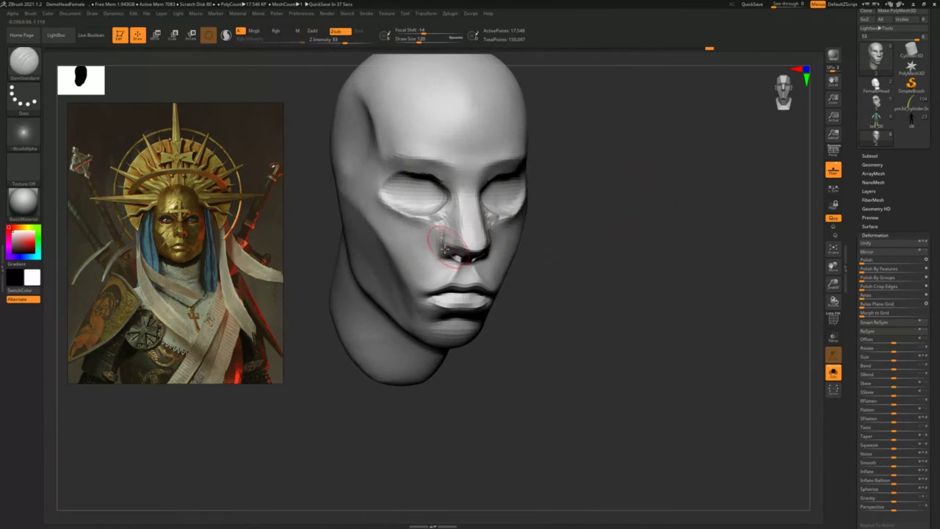
- Flatten the cheek area between the nose wing and the mouth with an enlarged Flatten brush
key("b")
key("f")
key("a")
key("s")
left_click_drag(411, 263, 417, 264)
left_click_drag(560, 232, 610, 236)
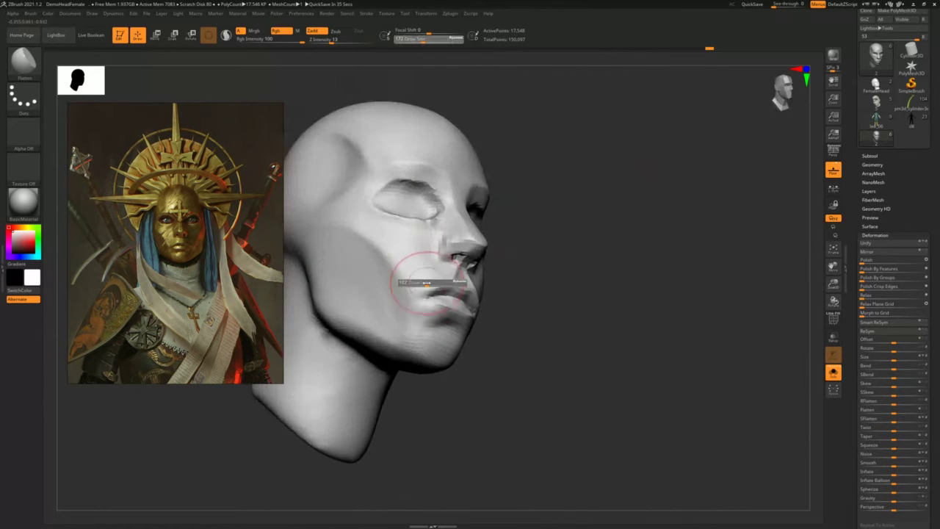
- Sharpen the creases at the corners of the mouth with the DamStandard brush
mouse_move(548, 271)
left_mouse_down()
mouse_move(504, 296)
mouse_move(437, 296)
left_mouse_up()
key("b")
key("d")
key("s")
key("s")
key("s")
mouse_move(508, 286)
left_mouse_down()
mouse_move(543, 316)
mouse_move(600, 250)
mouse_move(606, 320)
left_mouse_up()
- Build up the lips with the Clay brush at draw size 65
key("b")
key("c")
key("l")
key("s")
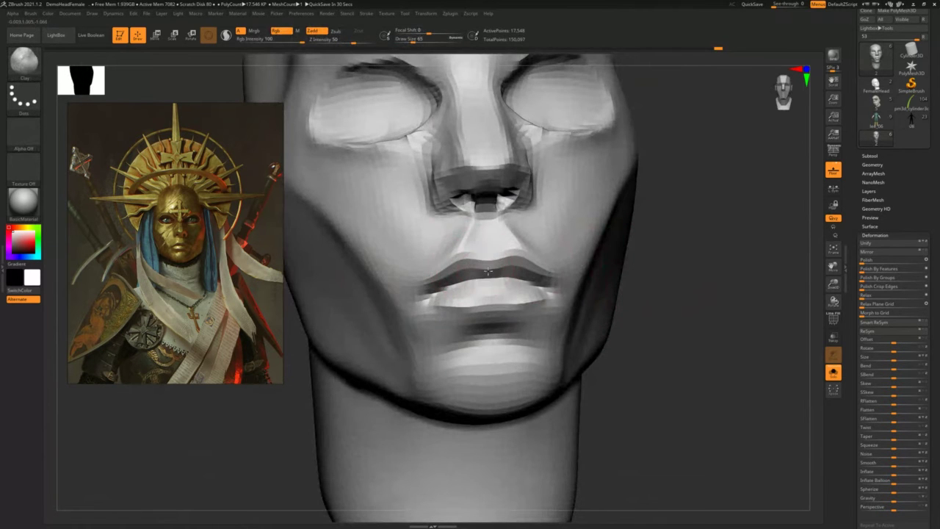
left_click_drag(654, 272, 600, 274)
- Carve the upper lip's border toward the mouth corner with DamStandard at draw size 37 and smooth the crease
key("b")
key("d")
key("s")
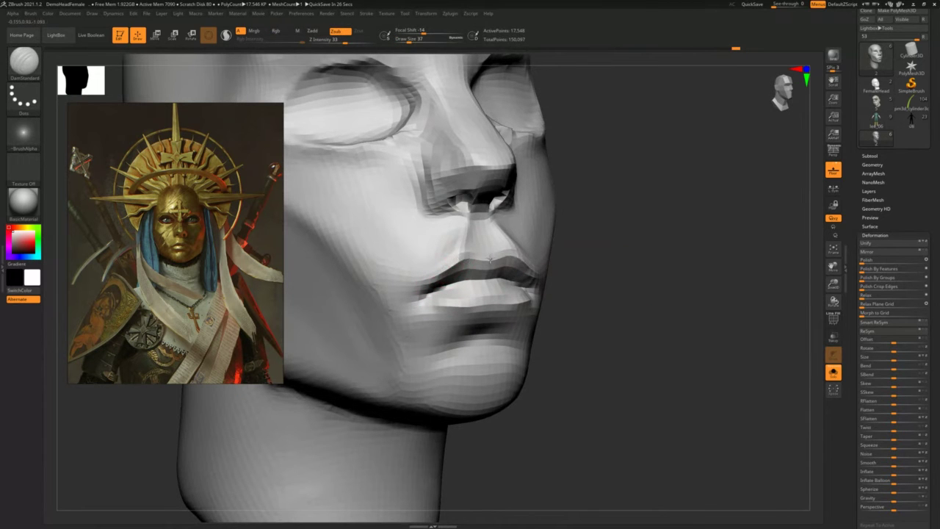
left_click_drag(459, 267, 428, 291, "shift")
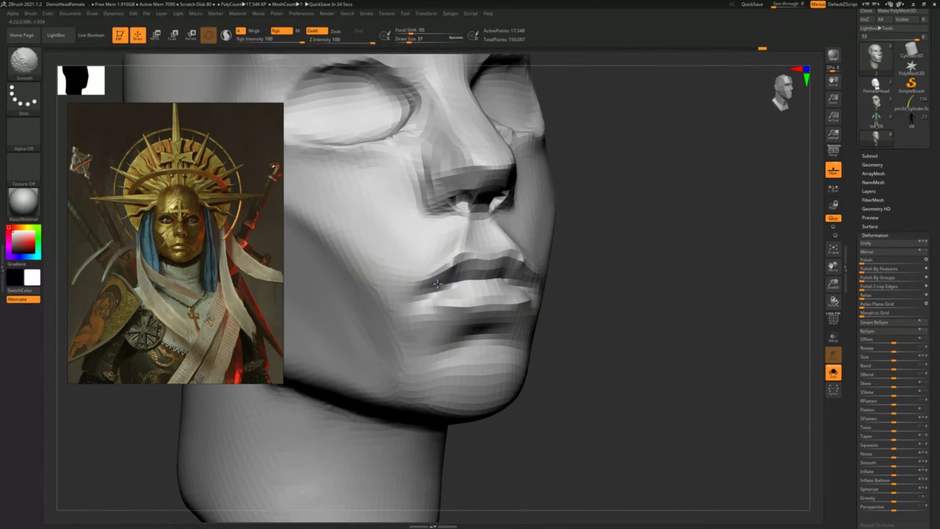
left_click_drag(583, 266, 610, 268)
key("s")
left_click_drag(457, 287, 387, 260)
key("s")
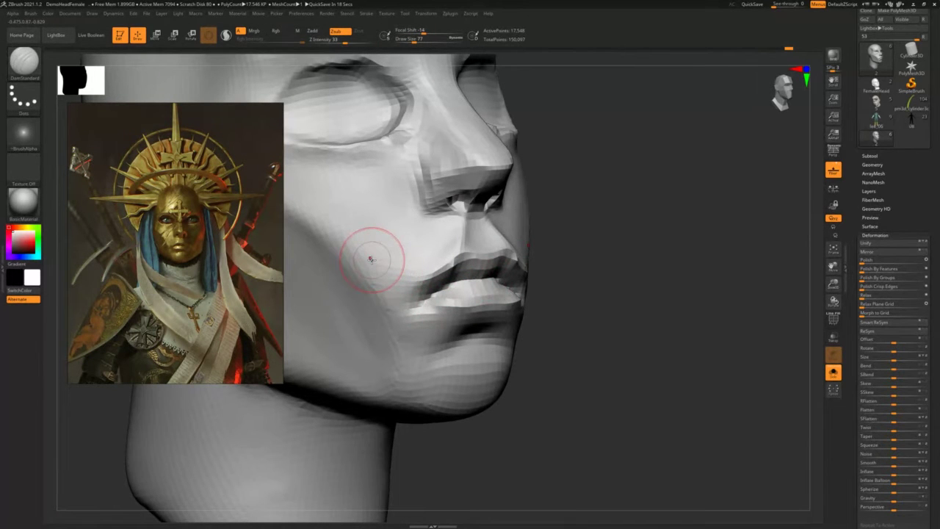
- Flatten the cheek beside the mouth corner with the Flatten brush at draw size 132 and smooth the transition
key("b")
key("f")
key("l")
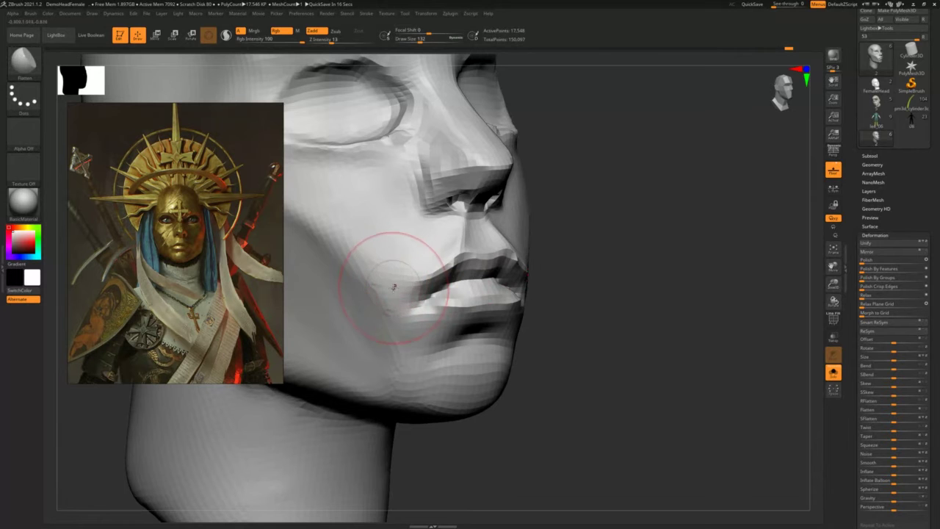
mouse_move(558, 246)
left_mouse_down("alt")
mouse_move(560, 218)
mouse_move(698, 228)
left_mouse_up("alt")
mouse_move(416, 304)
left_mouse_down("shift")
mouse_move(433, 260)
mouse_move(390, 231)
left_mouse_up("shift")
left_click_drag(694, 228, 620, 225)
mouse_move(636, 202)
left_mouse_down("alt")
mouse_move(642, 258)
mouse_move(623, 233)
mouse_move(643, 236)
left_mouse_up("alt")
- Adjust the upper skull contour with the Move brush and smooth the forehead's outer edge at draw size 299
key("s")
left_click_drag(415, 223, 421, 222)
mouse_move(309, 223)
left_mouse_down()
mouse_move(367, 226)
mouse_move(356, 209)
left_mouse_up()
key("b")
key("m")
key("v")
left_click_drag(329, 220, 301, 221)
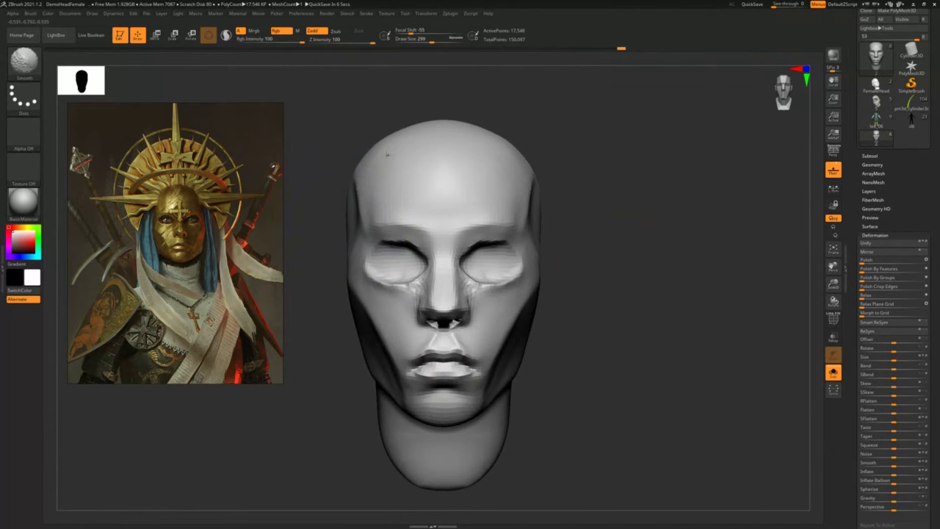
left_click_drag(390, 134, 415, 139, "shift")
key("s")
left_click_drag(413, 290, 401, 290)
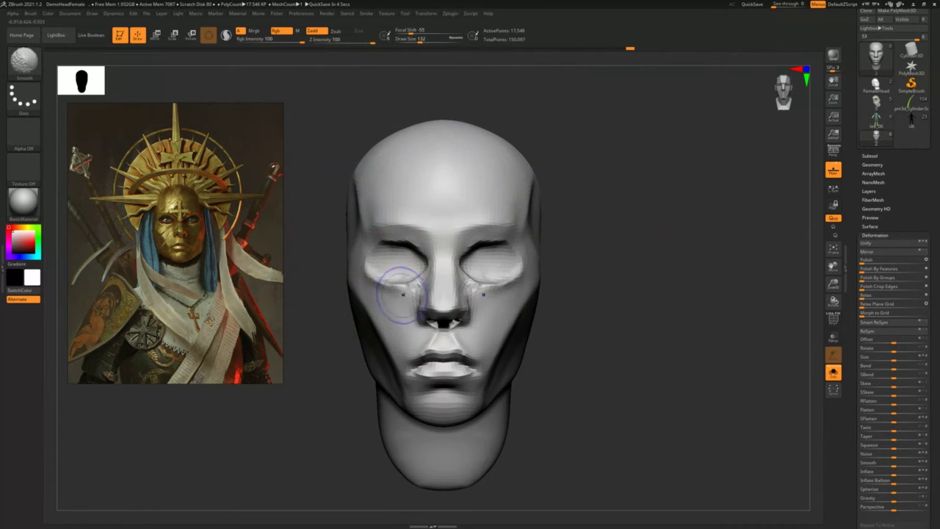
- Reshape the cheekbone beside the outer eye corner and the mouth area with the Move brush
left_click_drag(592, 269, 582, 278, "alt")
left_click_drag(583, 276, 624, 262)
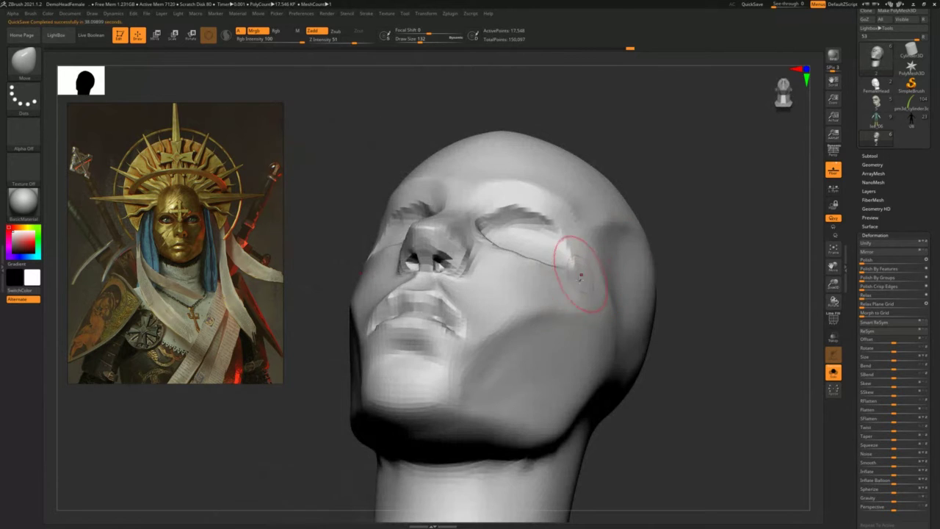
mouse_move(647, 308)
left_mouse_down()
mouse_move(698, 318)
mouse_move(699, 331)
mouse_move(669, 302)
mouse_move(673, 281)
mouse_move(659, 285)
left_mouse_up()
key("s")
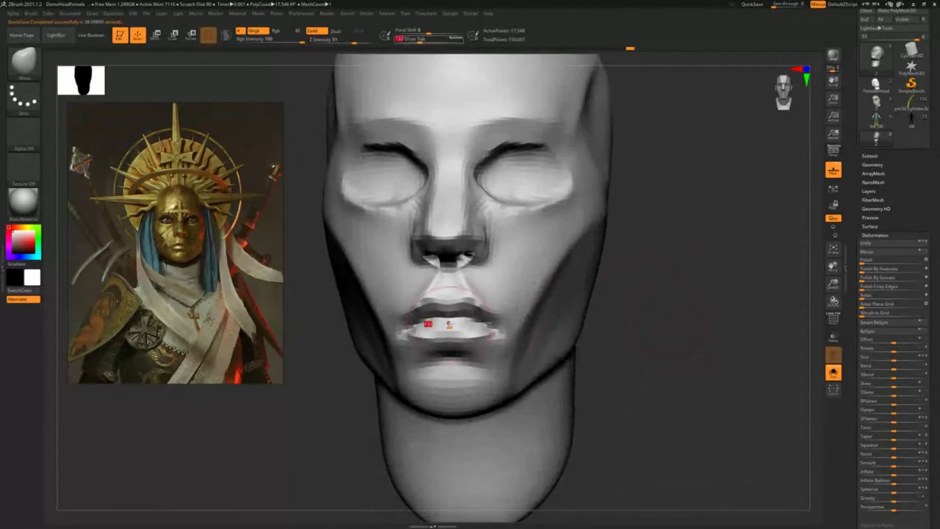
left_click_drag(447, 325, 450, 325)
left_click_drag(628, 321, 674, 302)
key("s")
mouse_move(501, 317)
left_mouse_down()
mouse_move(464, 307)
mouse_move(469, 317)
mouse_move(457, 312)
mouse_move(448, 324)
left_mouse_up()
key("s")
key("s")
- Fill the area around the mouth corners with the Clay brush at draw size 56 and smooth it
key("b")
key("c")
key("l")
key("s")
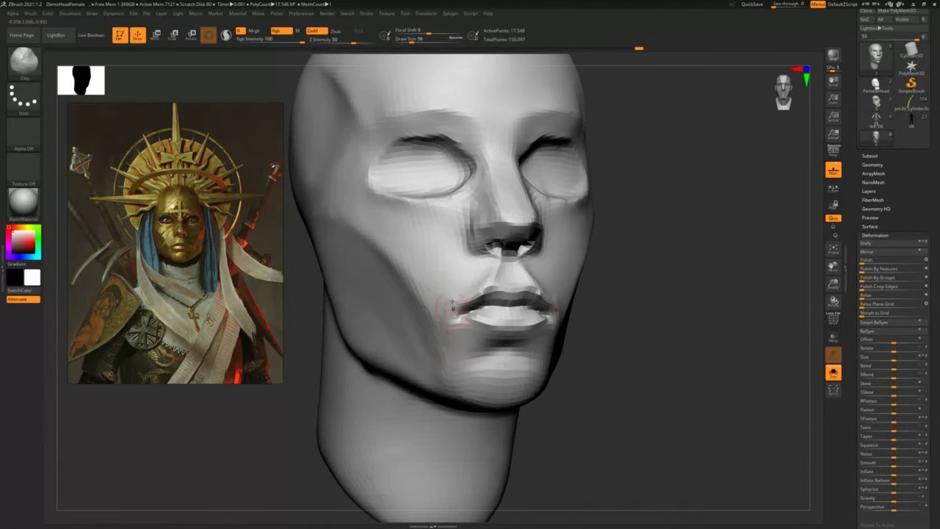
key("shift")
mouse_move(569, 297)
left_mouse_down()
mouse_move(676, 285)
mouse_move(624, 289)
left_mouse_up()
- Refine the side profile of the lips, chin and jawline with the Move brush, finishing at draw size 182
key("b")
key("m")
key("v")
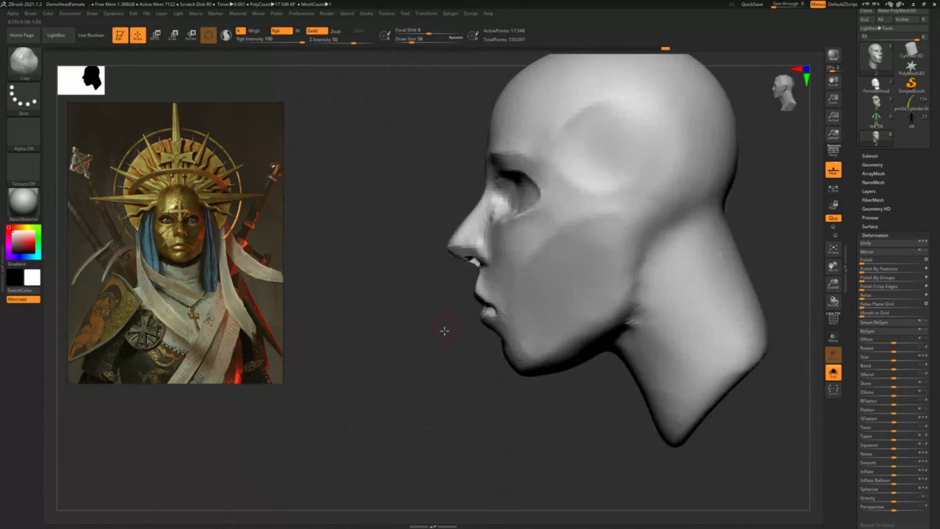
mouse_move(445, 330)
left_mouse_down("alt")
mouse_move(445, 353)
mouse_move(480, 332)
left_mouse_up("alt")
key("s")
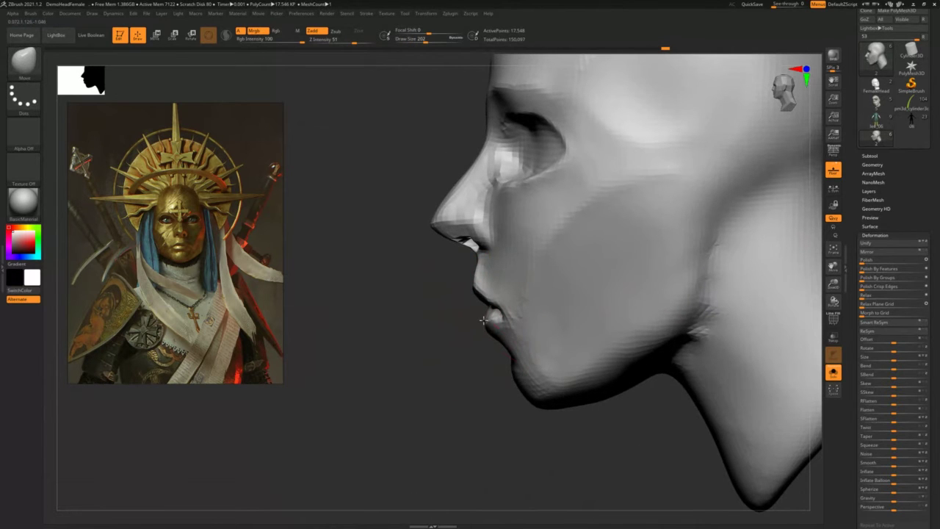
mouse_move(528, 389)
left_mouse_down()
mouse_move(549, 401)
mouse_move(626, 379)
left_mouse_up()
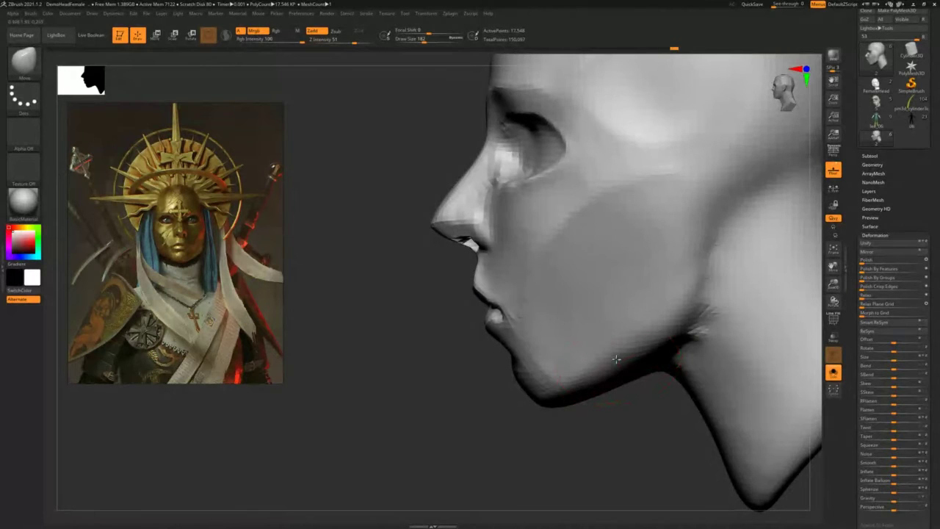
left_click_drag(427, 360, 664, 291)
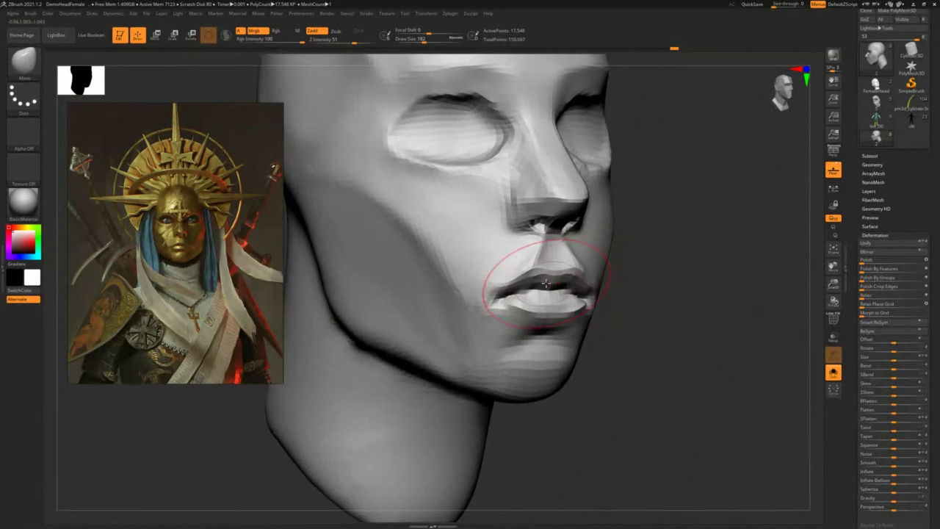
- Show all parts of the bust again and make the purple hood the active subtool
mouse_move(668, 258)
left_mouse_down("shift")
mouse_move(675, 218)
mouse_move(692, 275)
mouse_move(678, 243)
mouse_move(677, 254)
mouse_move(675, 246)
mouse_move(719, 267)
mouse_move(715, 274)
mouse_move(701, 240)
left_mouse_up("shift")
left_click(718, 267)
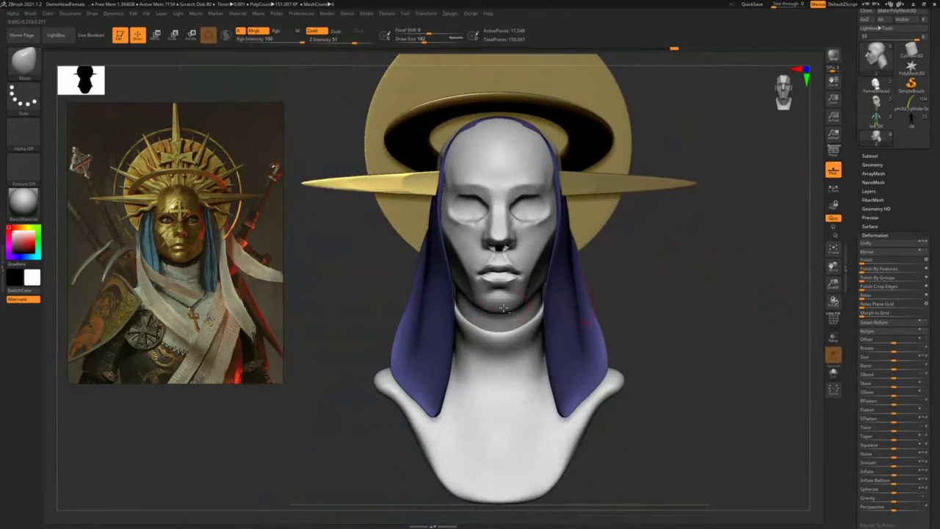
left_click(436, 317, "alt")
- Pull the hood outward over the exposed side of the skull with the Move brush at draw size 437
key("s")
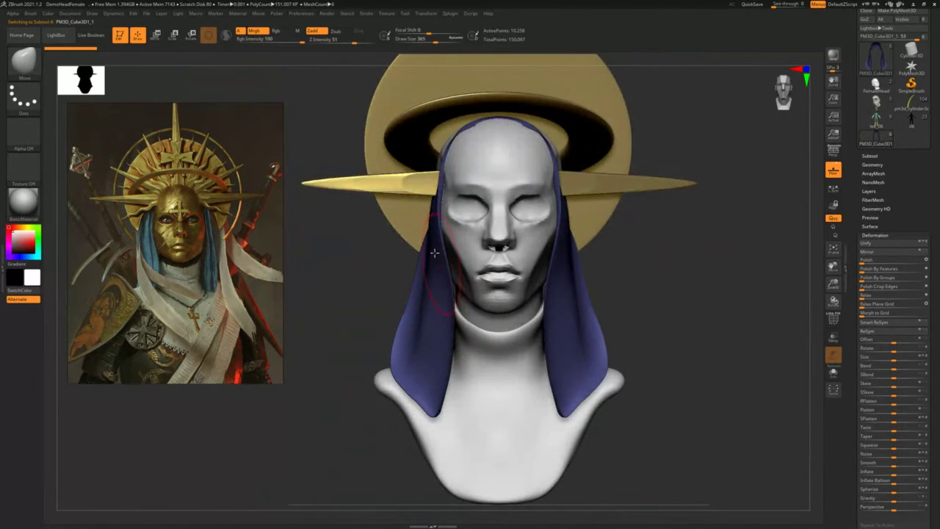
key("s")
mouse_move(439, 219)
right_mouse_down()
mouse_move(444, 197)
mouse_move(389, 157)
right_mouse_up()
key("s")
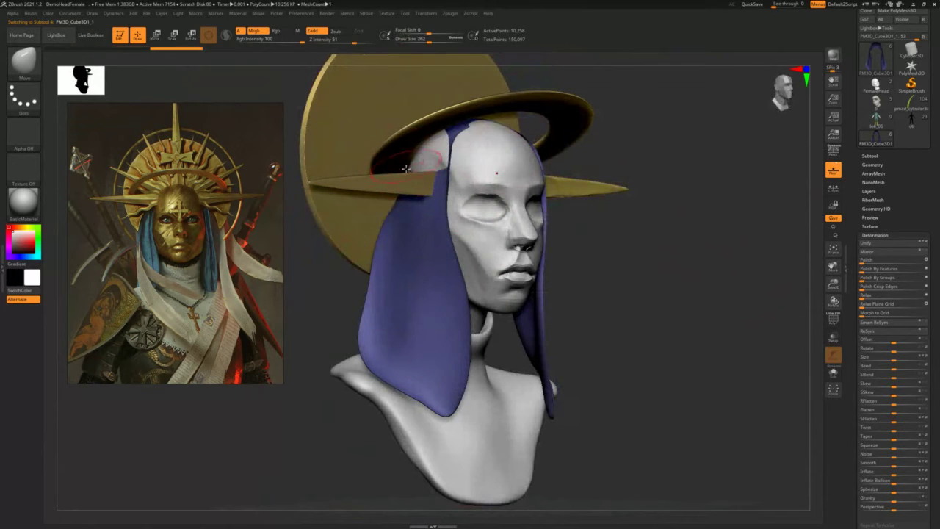
key("s")
left_click(420, 171)
mouse_move(438, 161)
left_mouse_down()
mouse_move(421, 147)
mouse_move(484, 129)
left_mouse_up()
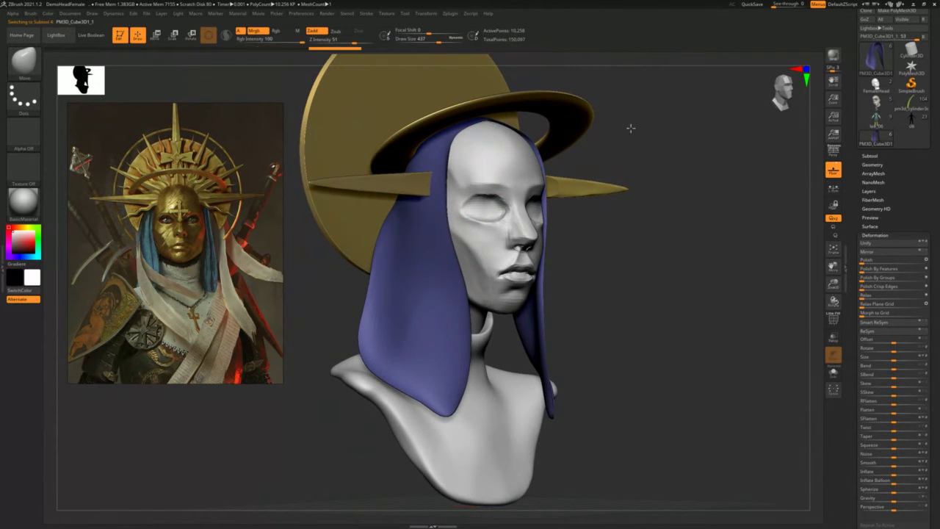
- Reshape the hood's crown from the side with the Move brush at draw size 533
left_click_drag(629, 128, 702, 129)
left_click(443, 40)
left_click_drag(486, 88, 503, 90)
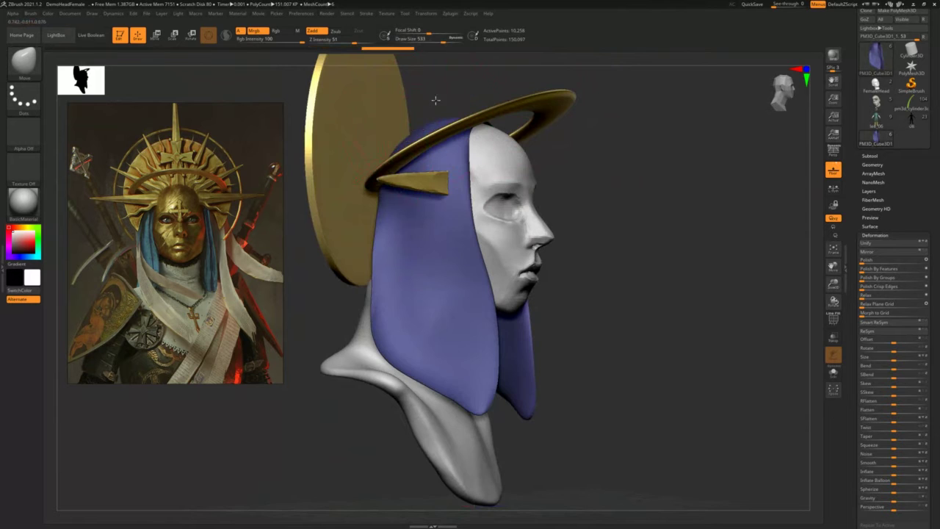
right_click_drag(435, 100, 474, 130)
left_click_drag(462, 127, 467, 126)
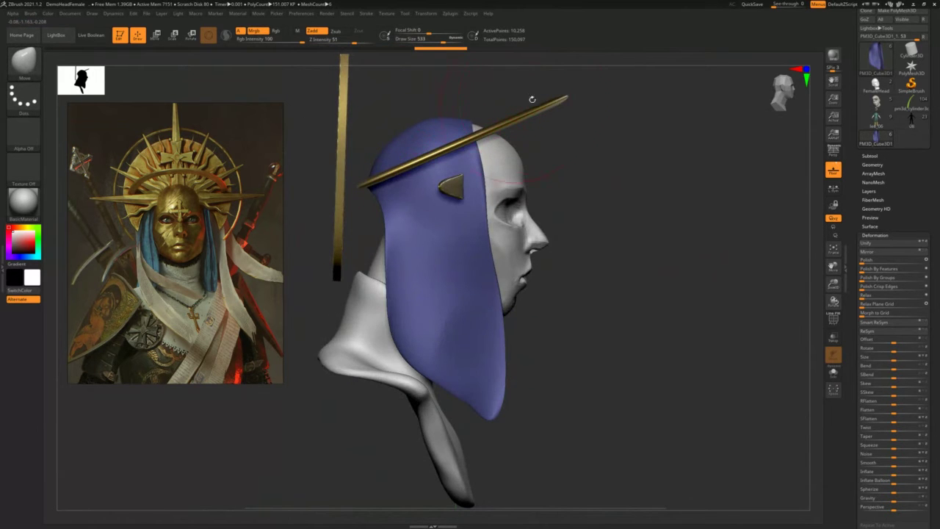
left_click_drag(531, 98, 443, 105)
- Adjust the hood's front edge around the forehead and temples with the Move brush, reducing the draw size to 212
key("bracketleft")
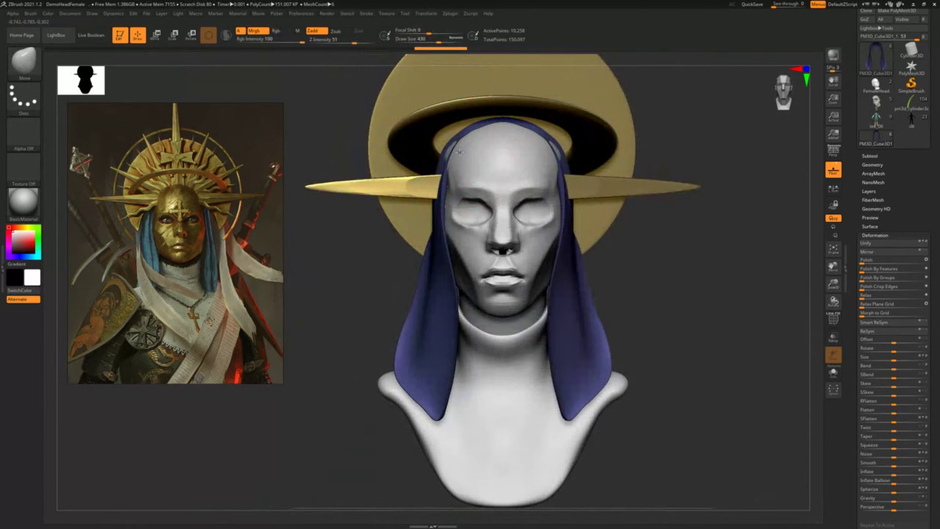
left_click_drag(459, 152, 443, 153)
key("bracketleft")
key("bracketleft")
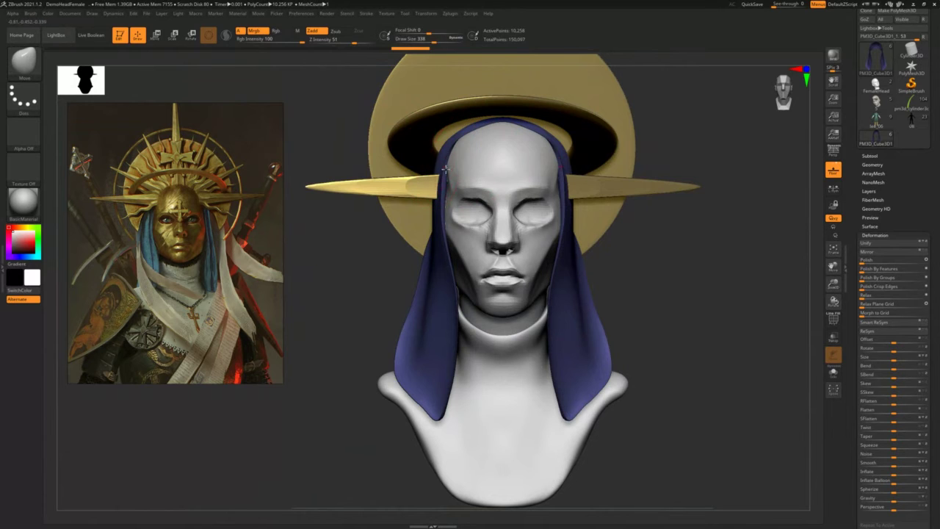
key("bracketleft")
key("bracketleft")
key("bracketleft")
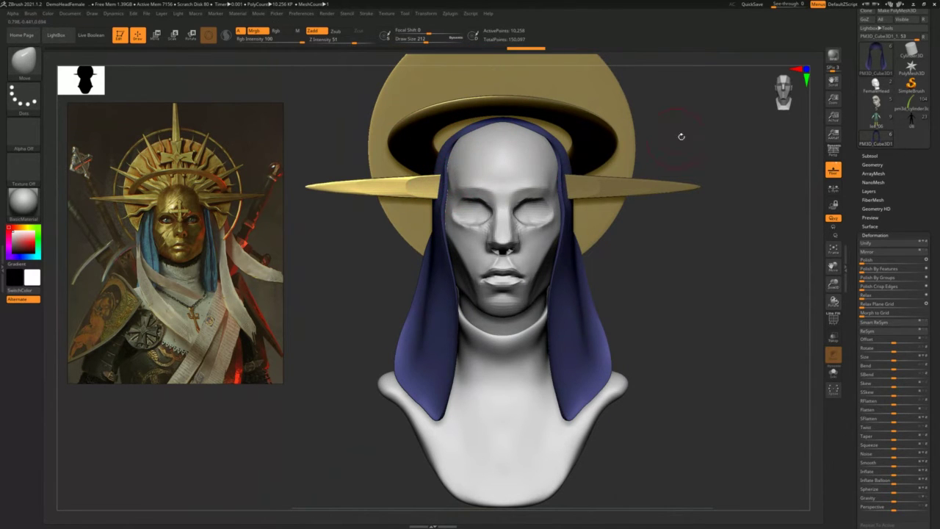
- Refine the hood's inner edge beside the temples with smaller Move brush strokes at draw sizes 136 to 197
left_click_drag(678, 134, 437, 203)
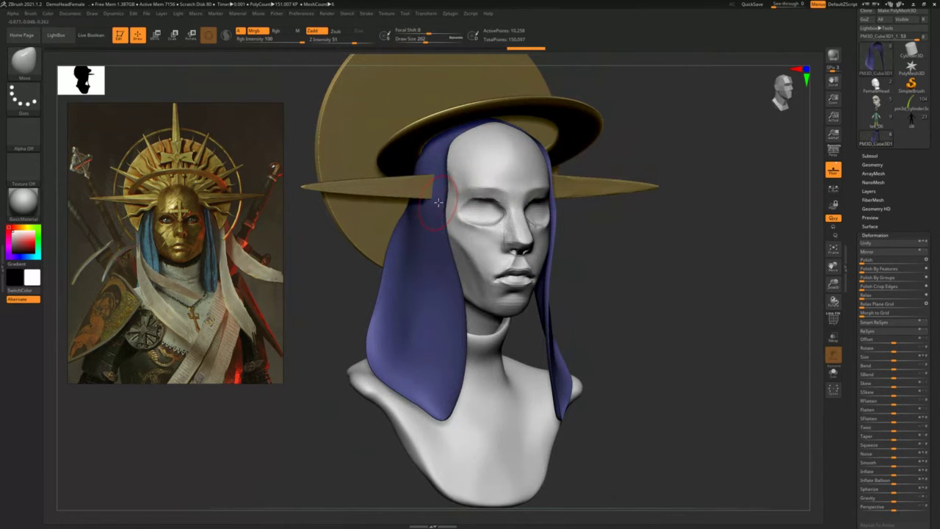
mouse_move(682, 156)
left_mouse_down()
mouse_move(678, 131)
mouse_move(723, 118)
mouse_move(713, 137)
left_mouse_up()
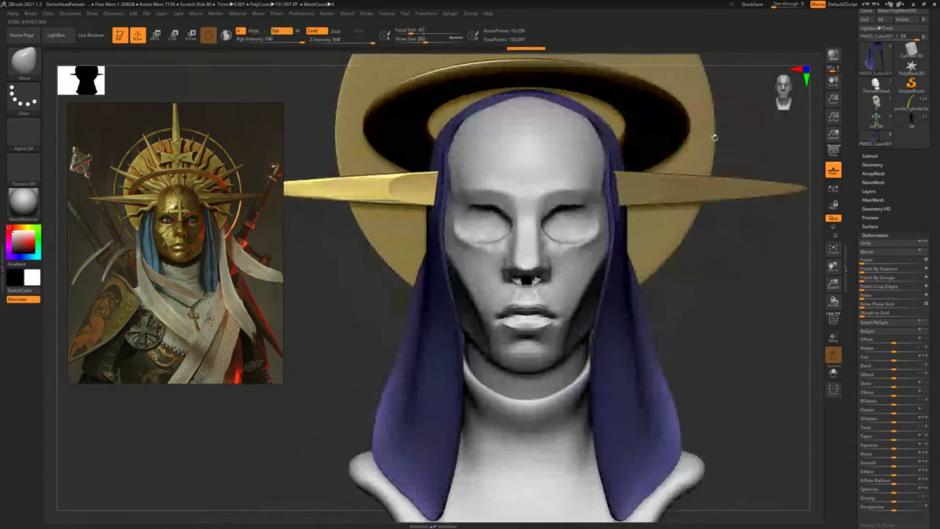
mouse_move(438, 190)
left_mouse_down()
mouse_move(446, 225)
mouse_move(440, 207)
left_mouse_up()
key("s")
key("s")
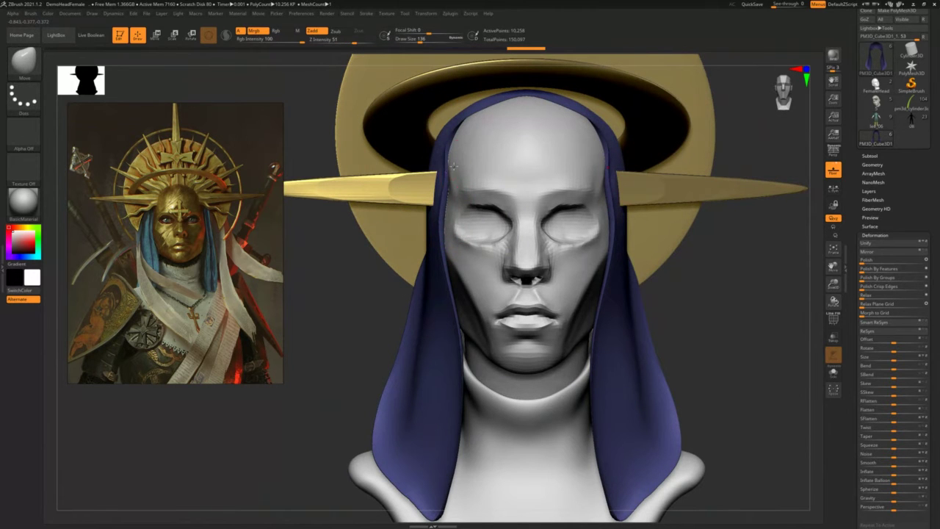
key("s")
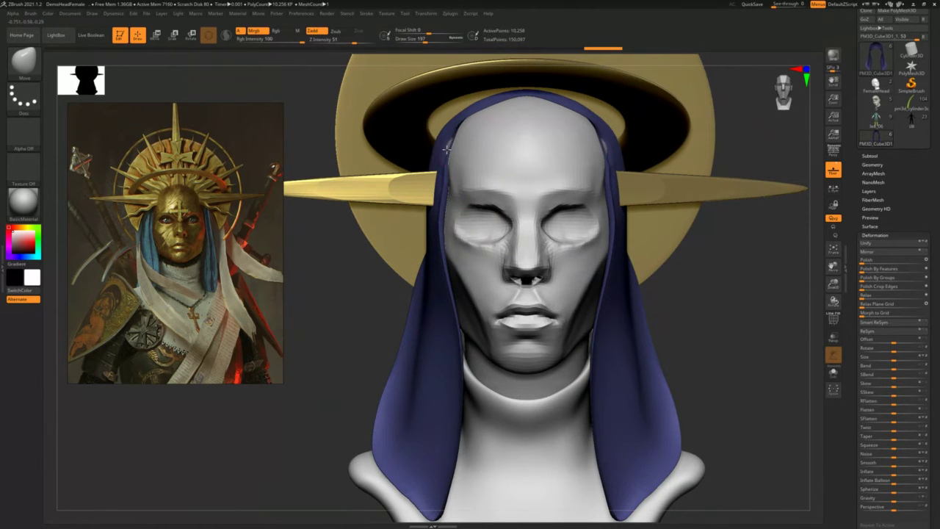
left_click_drag(324, 265, 395, 231)
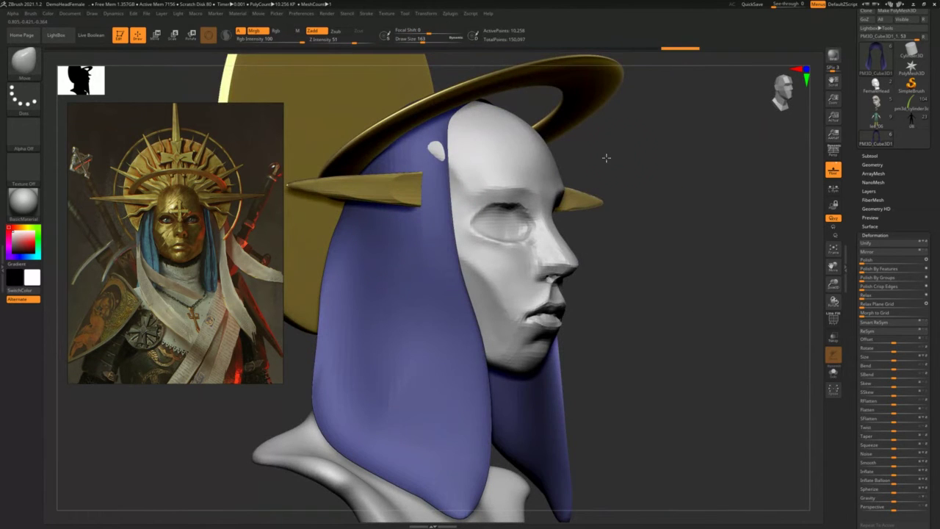
- Smooth the hood's edge at the temple and shape its frontal outline with the Move brush at draw size 257
left_click_drag(607, 158, 507, 176, "shift")
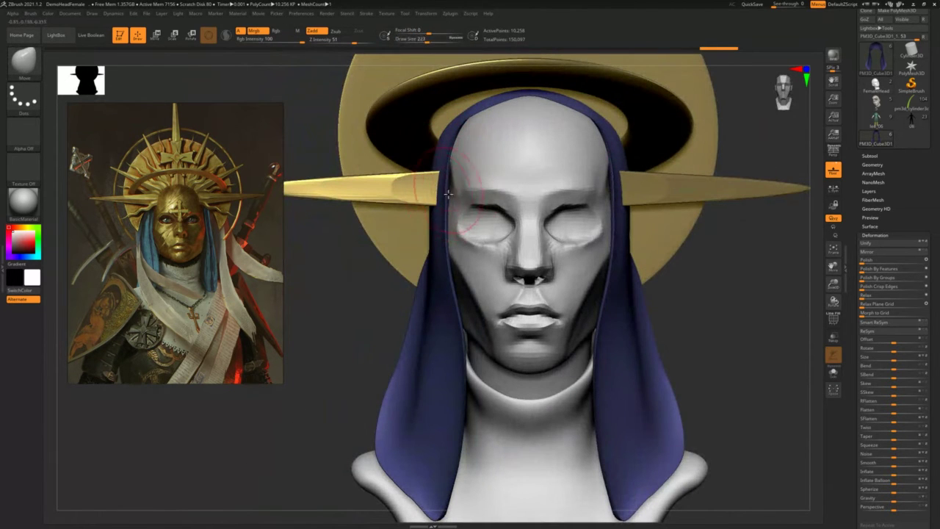
key("shift")
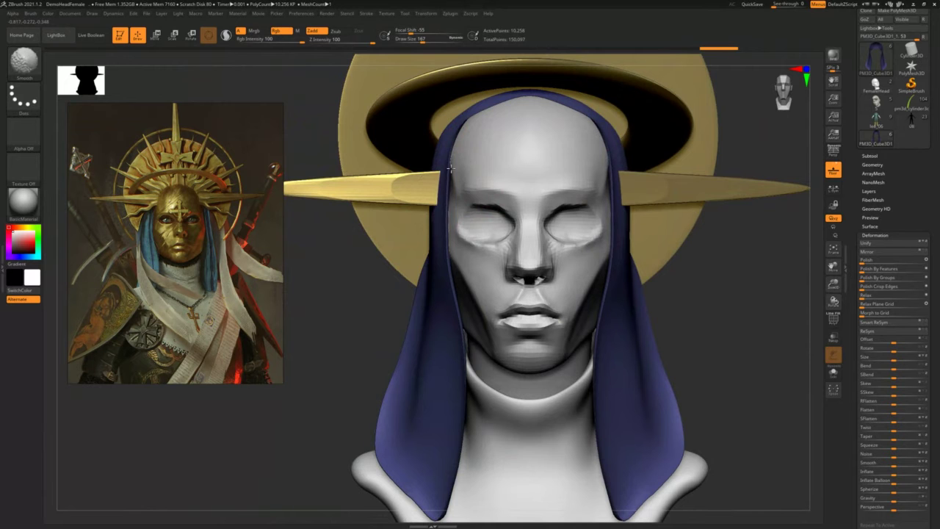
key("s")
mouse_move(454, 157)
left_mouse_down()
mouse_move(465, 159)
mouse_move(451, 155)
left_mouse_up()
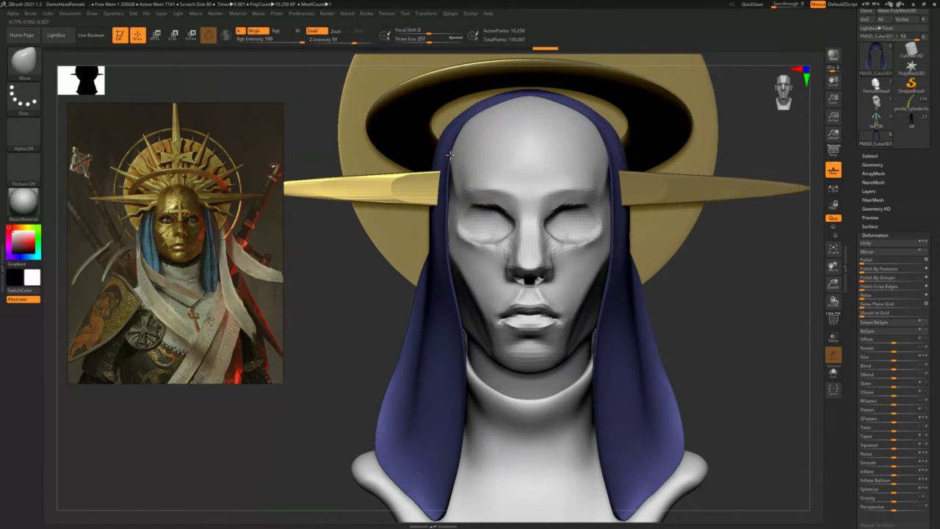
left_click_drag(699, 286, 662, 286, "alt")
mouse_move(634, 144)
left_mouse_down()
mouse_move(421, 160)
mouse_move(428, 174)
mouse_move(446, 174)
left_mouse_up()
key("s")
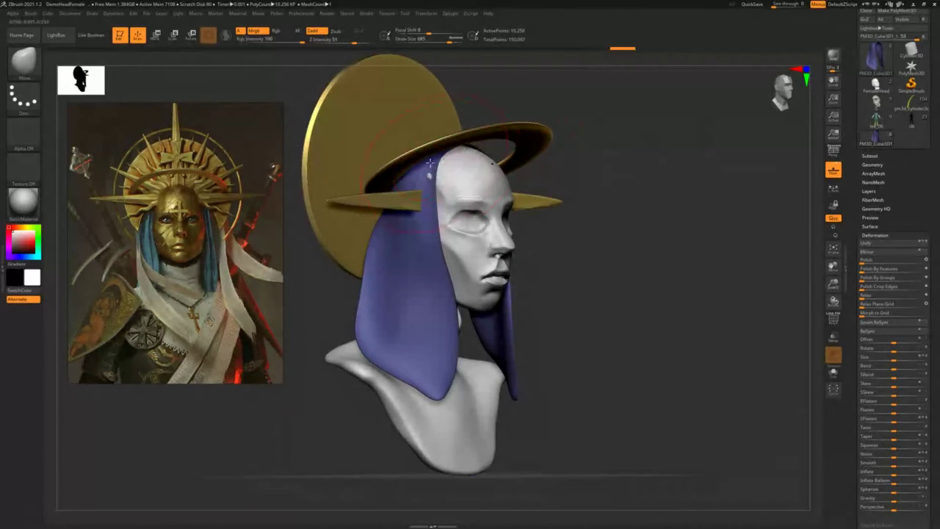
- Reshape the back of the hood's crown from above and from the side with the Move brush, reducing the draw size to 408
left_click_drag(506, 115, 512, 178)
left_click_drag(444, 128, 425, 110)
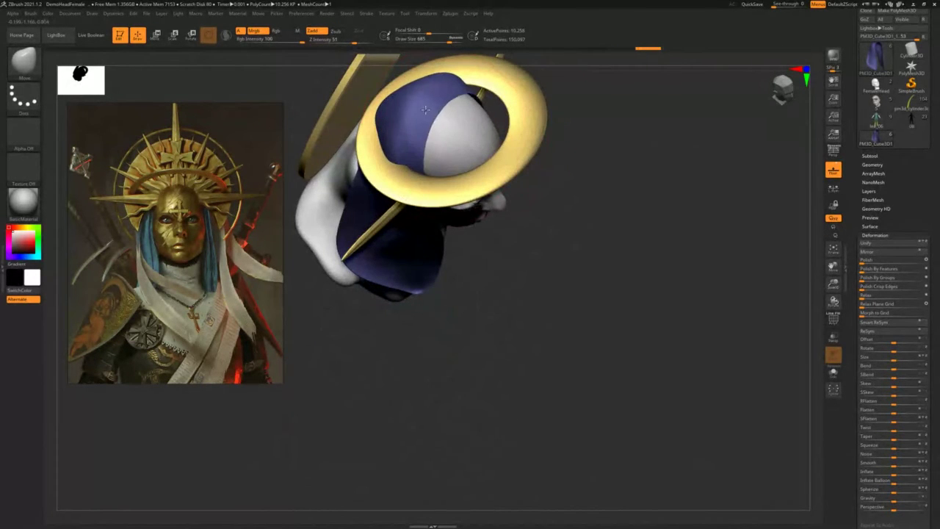
left_click_drag(624, 166, 552, 147)
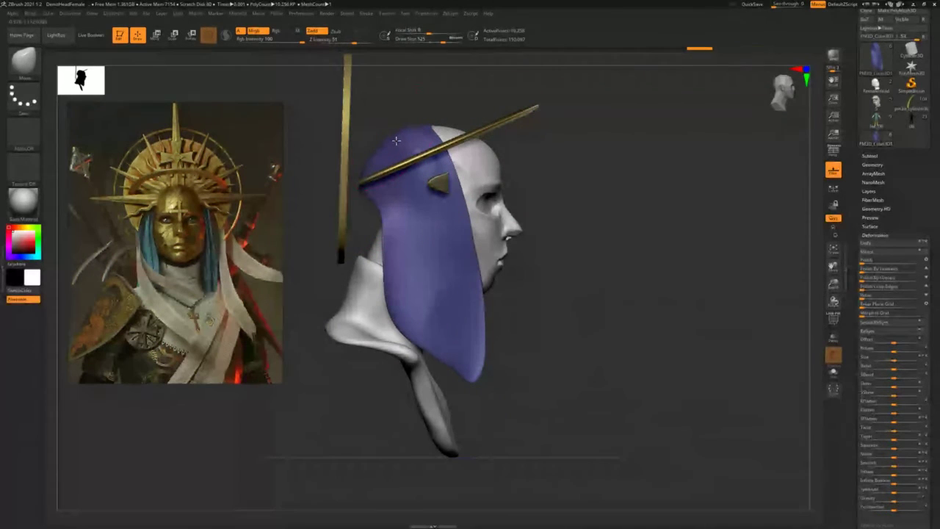
key("s")
left_click_drag(397, 137, 409, 137)
key("bracketleft")
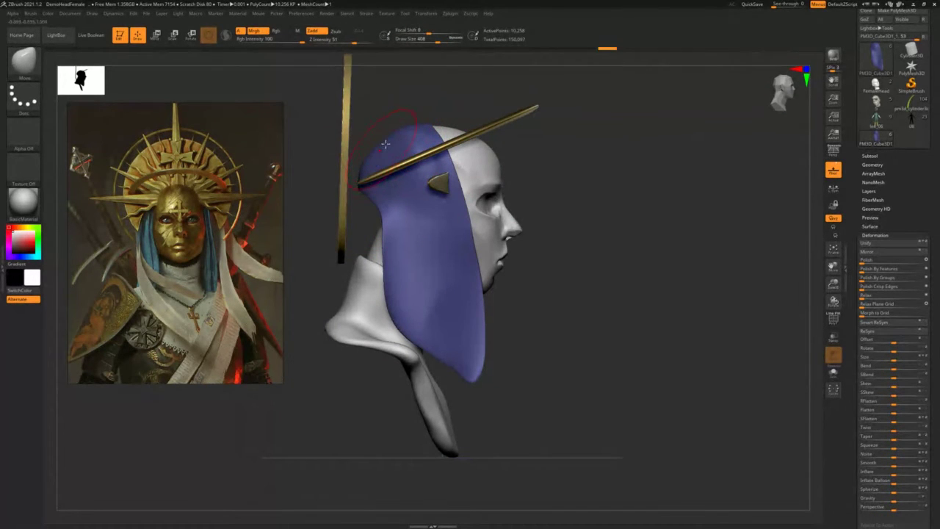
key("shift")
left_click_drag(589, 140, 570, 151, "shift")
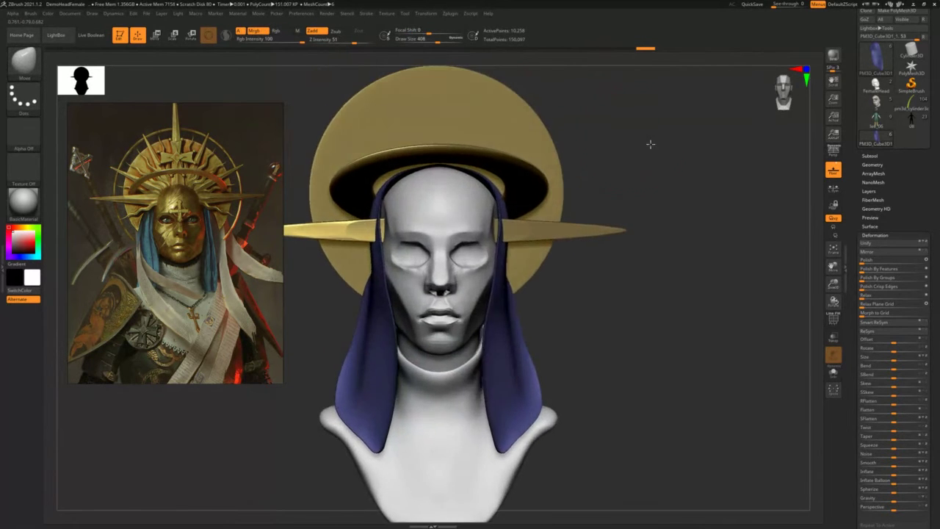
- Adjust the hood's crown and upper side from three-quarter views with larger Move brush strokes at draw sizes 639 and 437
left_click_drag(651, 145, 482, 210)
mouse_move(440, 185)
left_mouse_down()
mouse_move(406, 192)
mouse_move(430, 171)
left_mouse_up()
key("s")
left_click(427, 185)
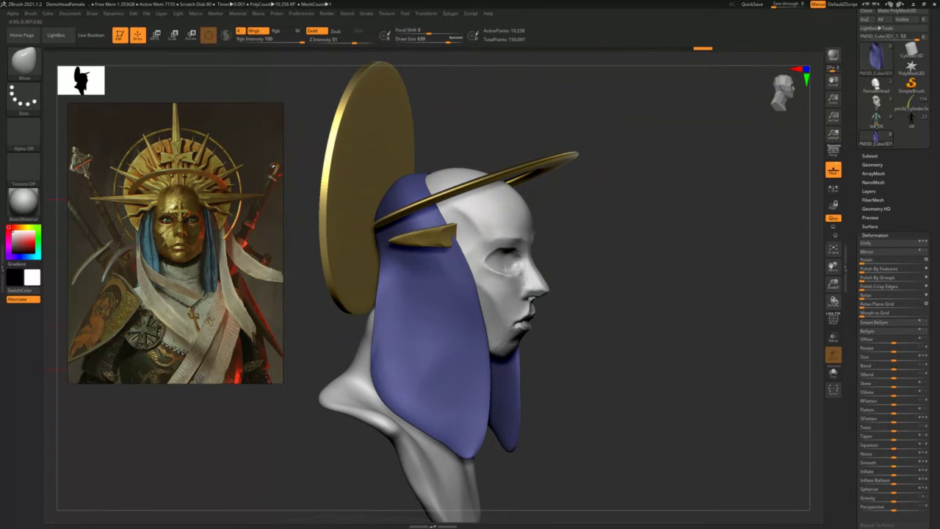
left_click_drag(498, 141, 428, 169)
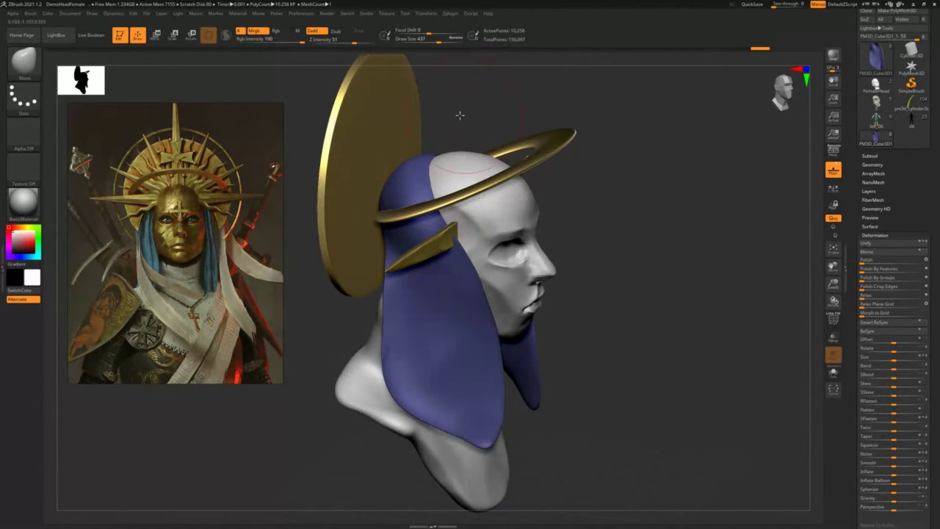
- Pull the hood's front edge beside the cheek back in side view with the Move brush at draw size 517
left_click_drag(460, 115, 596, 183, "shift")
right_click_drag(391, 230, 396, 274, "alt")
key("s")
left_click_drag(397, 235, 389, 235)
mouse_move(339, 347)
left_mouse_down()
mouse_move(459, 234)
mouse_move(451, 247)
left_mouse_up()
right_click_drag(520, 285, 540, 279, "shift")
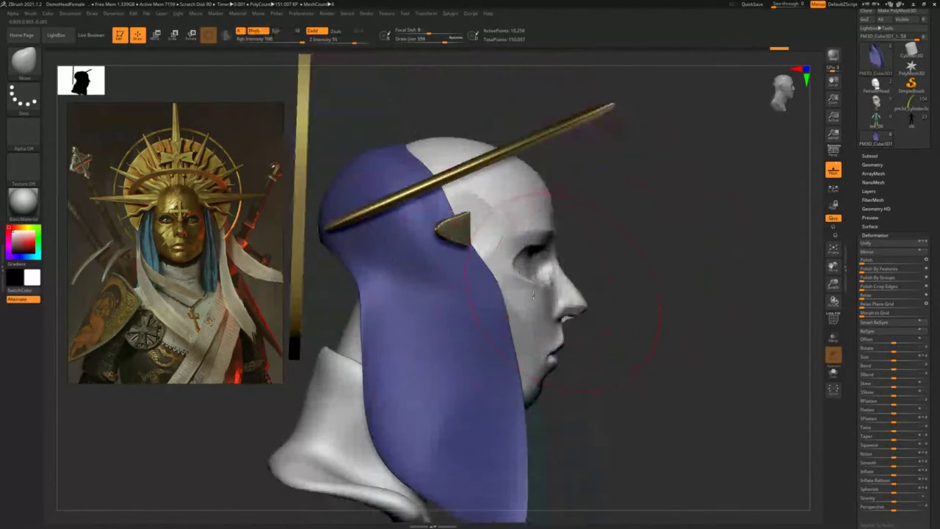
key("s")
left_click_drag(445, 263, 461, 262)
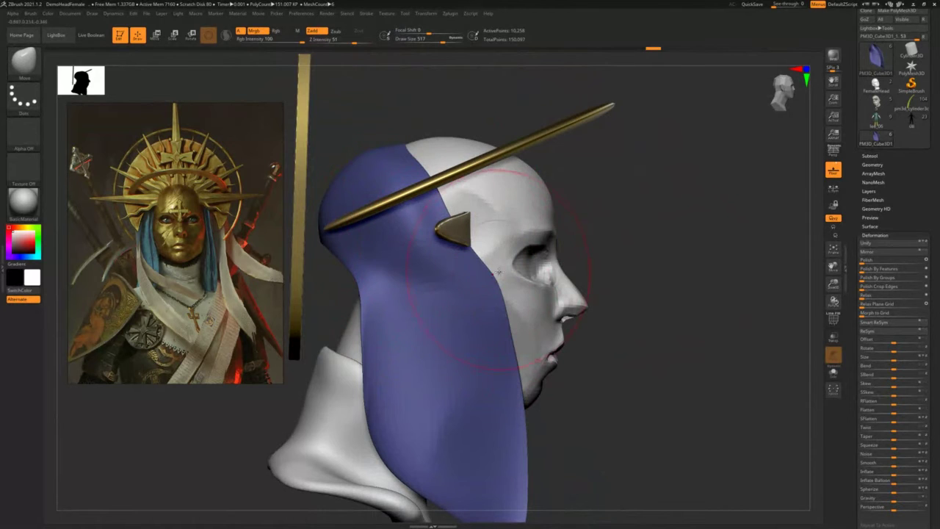
left_click_drag(504, 358, 498, 357)
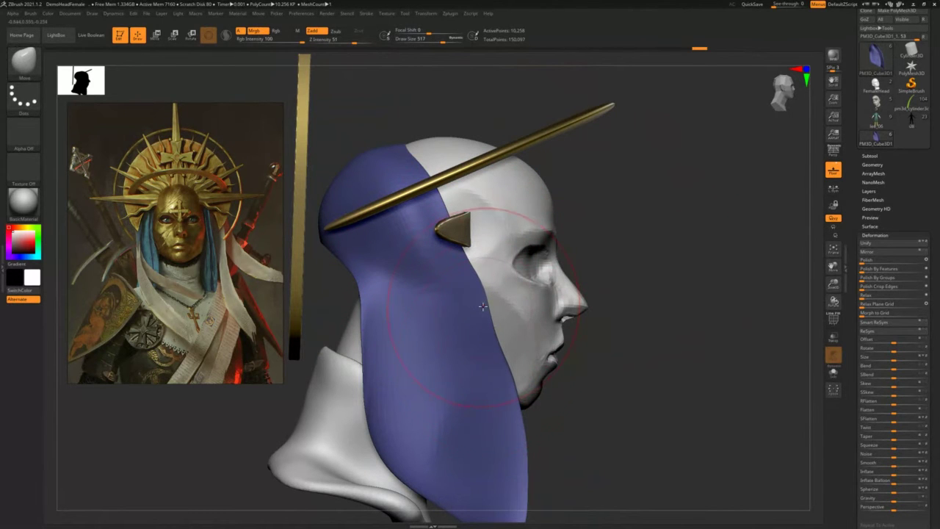
left_click_drag(489, 310, 478, 292)
- Refine the hood's outline around the temple spikes from front and three-quarter views with the Move brush at draw sizes 365 and 331
key("s")
right_click_drag(552, 258, 481, 285)
left_click_drag(482, 294, 476, 295)
key("s")
left_click_drag(476, 226, 490, 239)
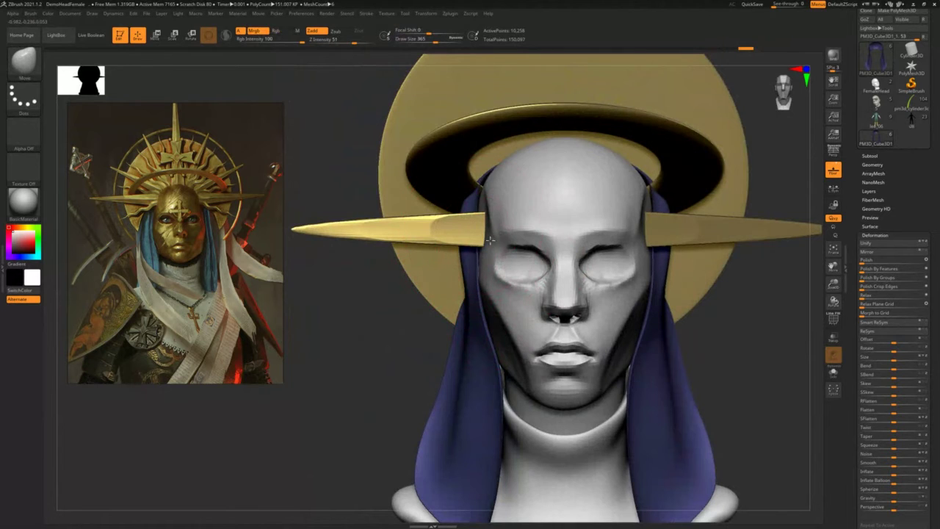
left_click_drag(389, 310, 460, 259)
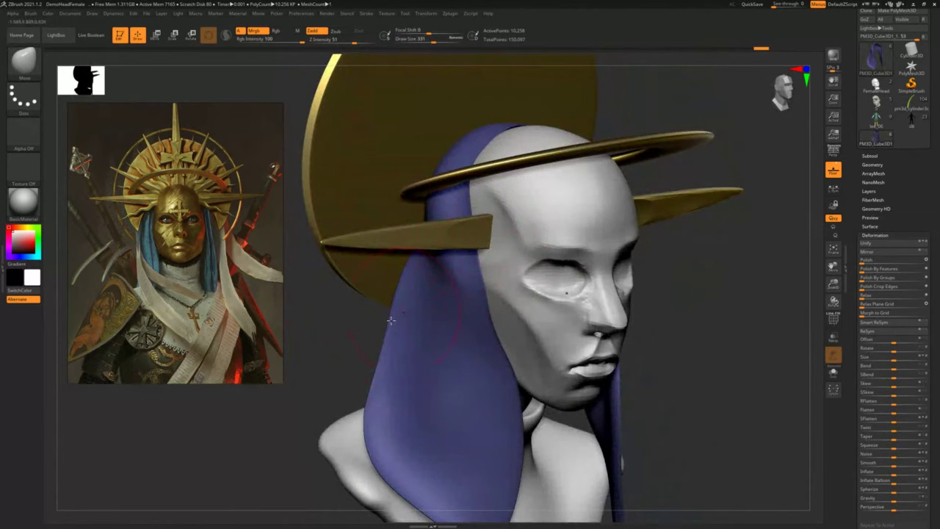
- Isolate the hood and smooth its surface at the temple and side of the crown at draw size 239
left_click_drag(362, 317, 312, 291)
key("alt+s")
key("s")
mouse_move(491, 230)
left_mouse_down()
mouse_move(469, 231)
mouse_move(472, 243)
left_mouse_up()
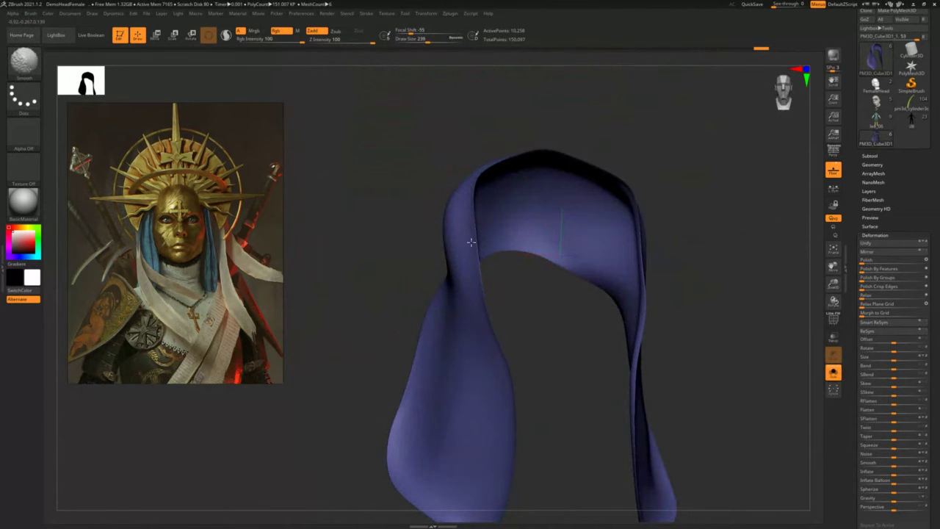
left_click_drag(528, 130, 565, 130)
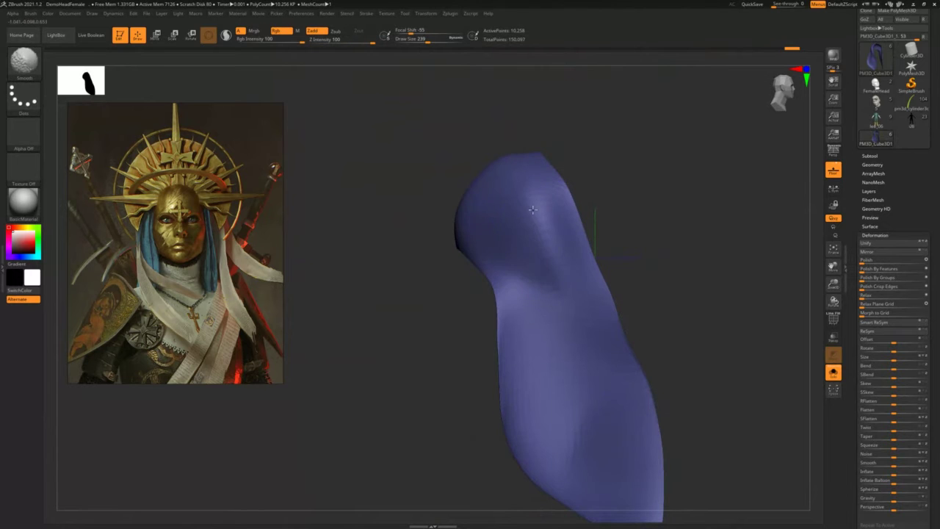
left_click_drag(632, 176, 588, 180)
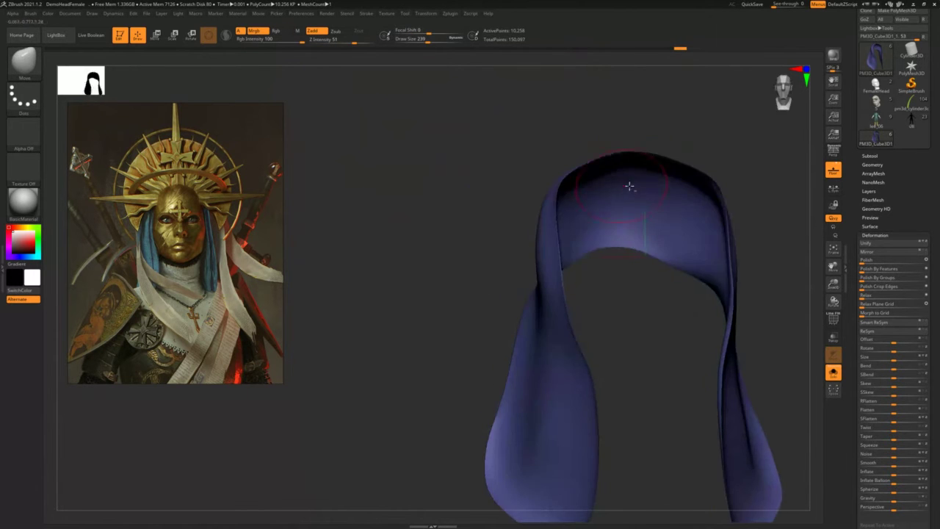
- Show the whole bust again and fit the hood's edge to the temple with the Move brush at draw size 223
key("alt+s")
left_click_drag(431, 318, 367, 309, "shift")
left_click_drag(434, 250, 480, 190)
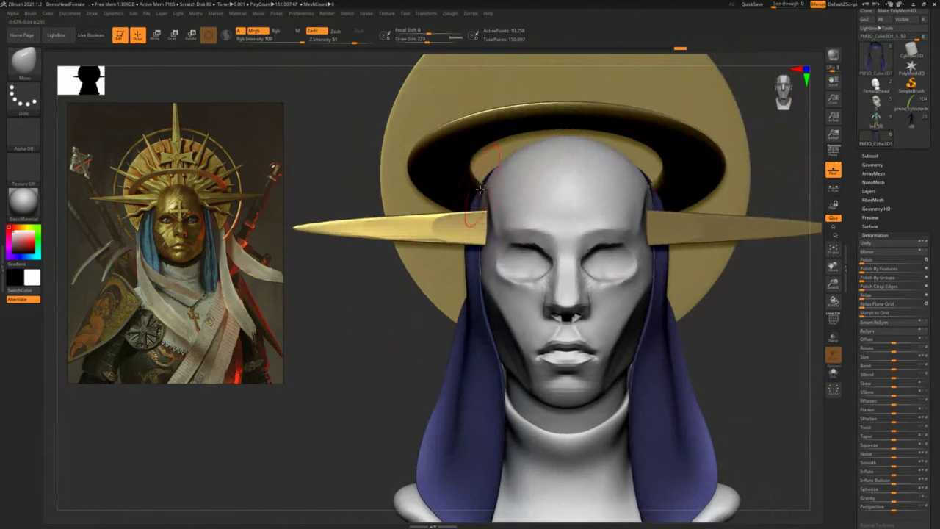
left_click_drag(364, 318, 492, 208)
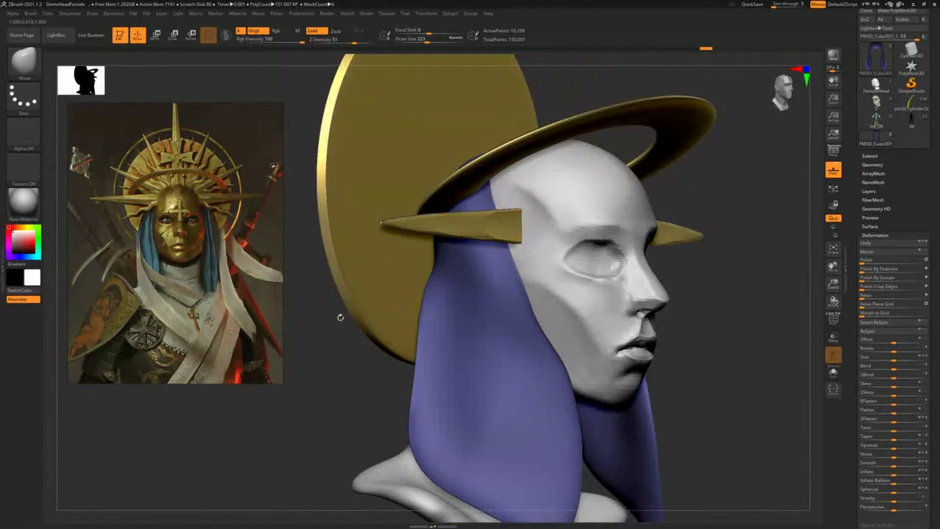
left_click_drag(340, 317, 327, 279)
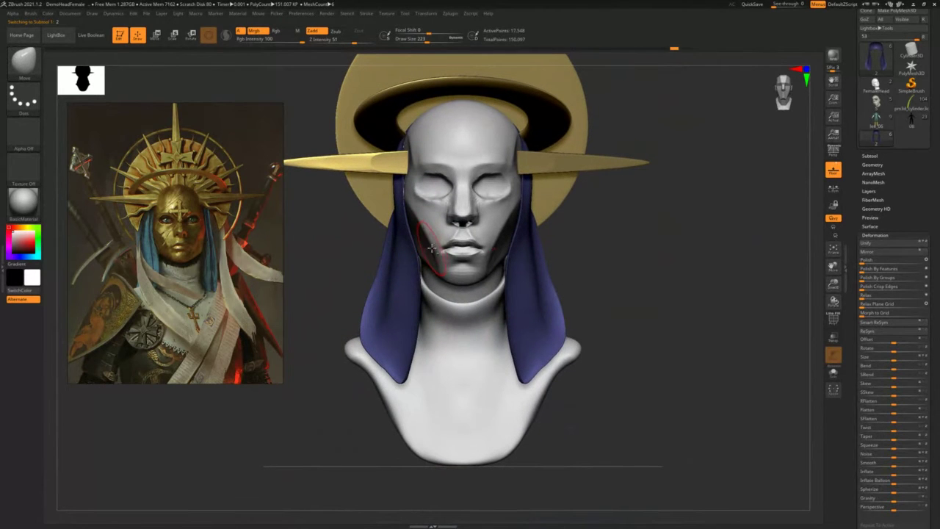
- Scale the head up slightly with the transform gizmo so it fills the hood
key("w")
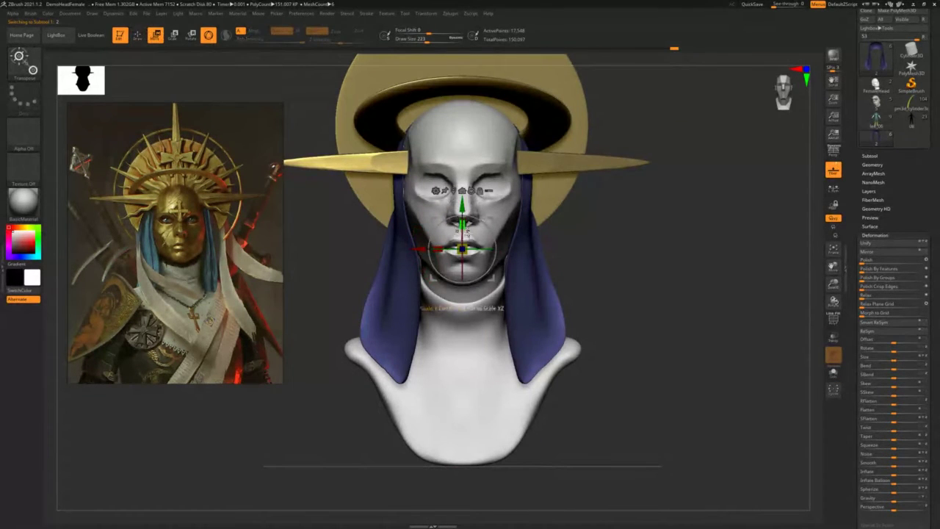
left_click_drag(463, 248, 468, 239)
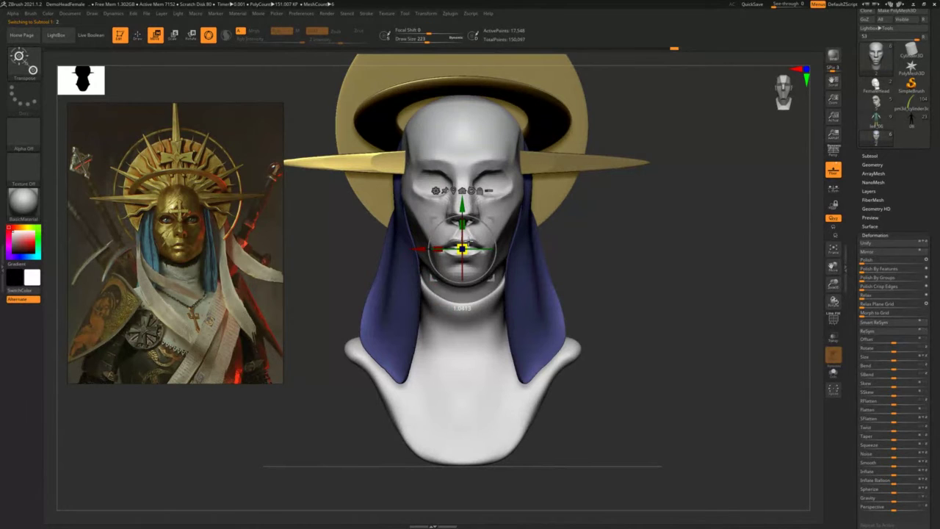
key("q")
left_click_drag(630, 263, 616, 271, "alt")
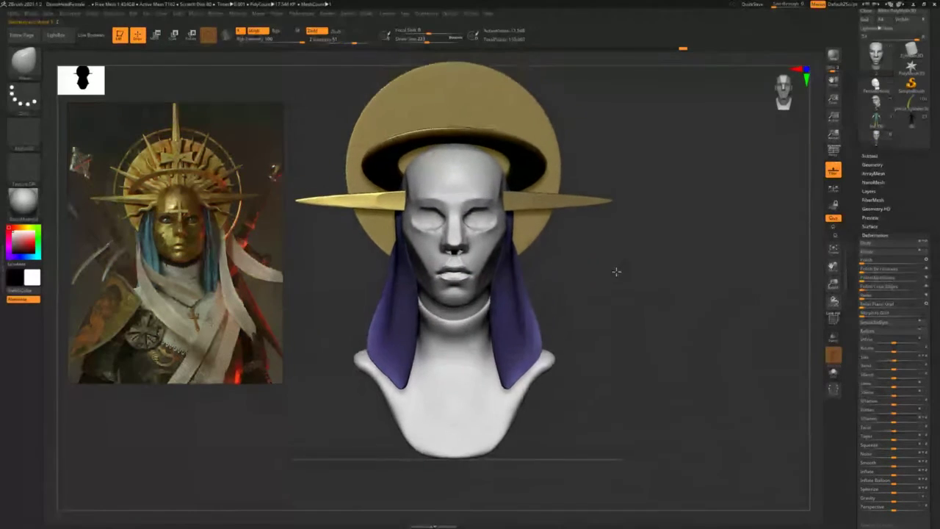
- Save the tool in the bate papo folder under the file name 3
key("ctrl+s")
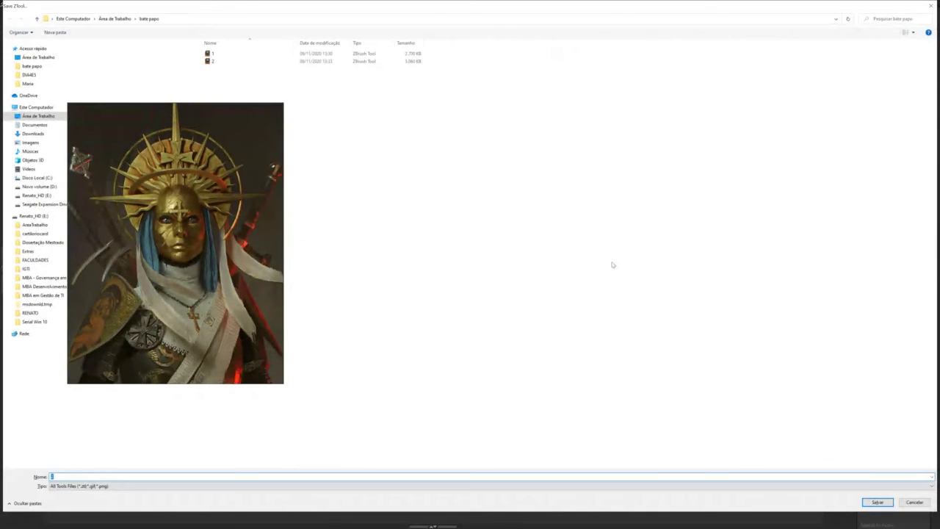
type("3")
key("Return")
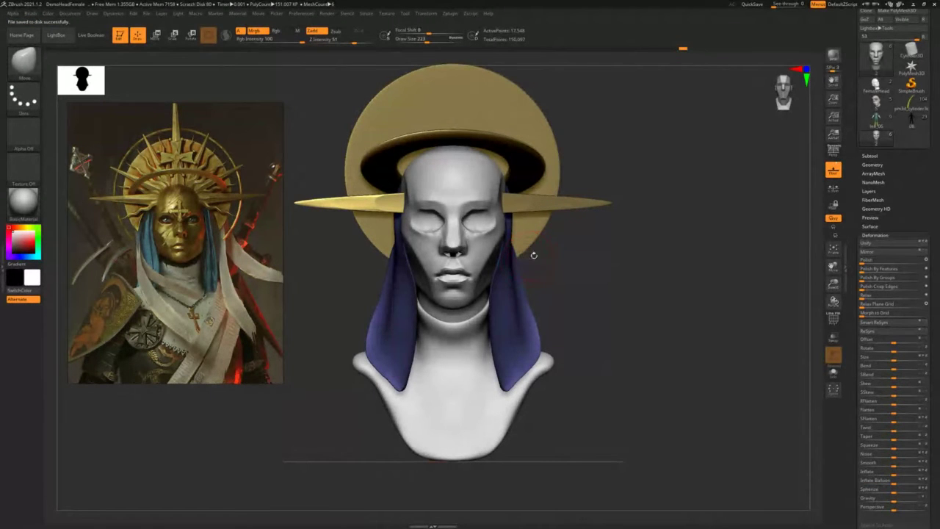
- Shape the chin with the Move brush at draw size 132 and flatten its front plane with the Flatten brush at intensity 13
left_click_drag(574, 255, 615, 273)
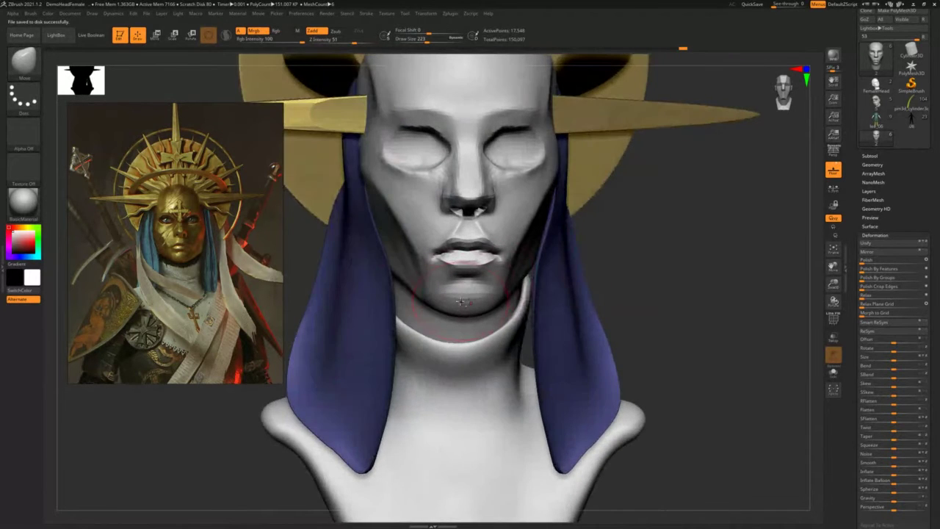
key("alt+s")
key("shift+ctrl+s")
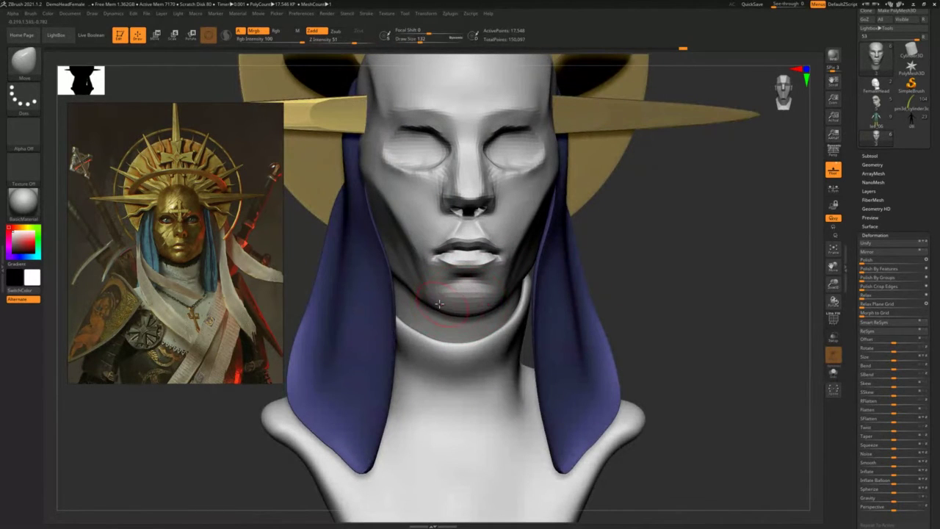
key("3")
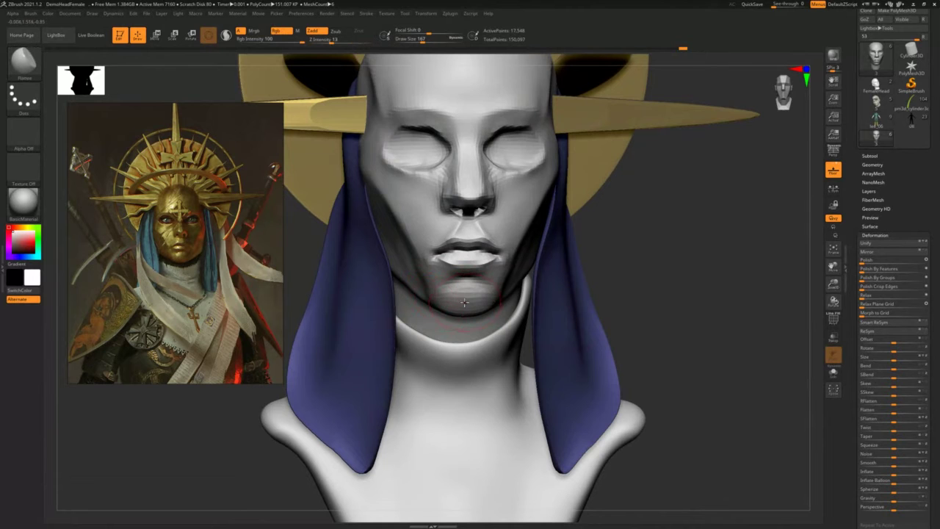
left_click_drag(624, 257, 680, 260)
key("bracketleft")
key("bracketleft")
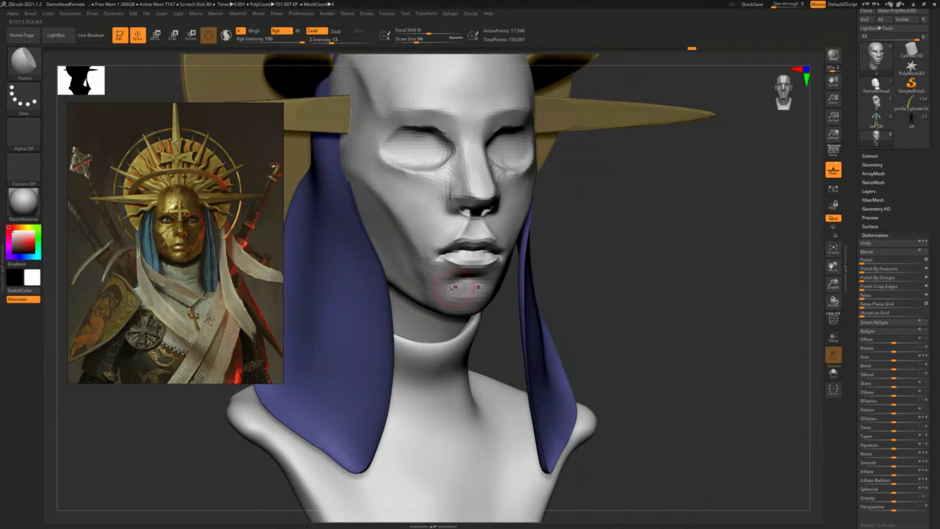
- Refine the chin's lower contour with the DamStandard brush, smooth it, and return to the Flatten brush for its front plane
key("b")
key("d")
key("s")
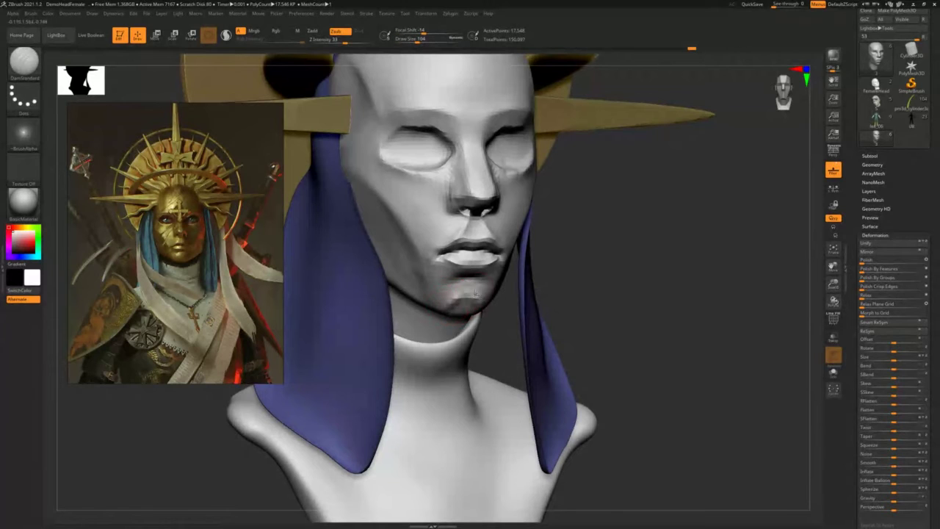
mouse_move(466, 305)
left_mouse_down("shift")
mouse_move(454, 310)
mouse_move(463, 307)
left_mouse_up("shift")
key("bracketright")
key("3")
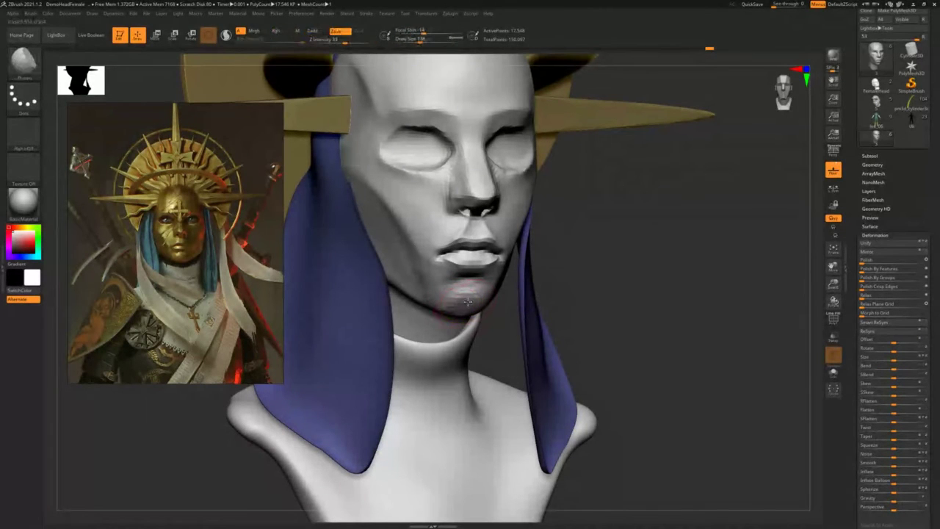
left_click_drag(619, 270, 455, 336)
- Select the neck and chest piece and reshape its shoulder and lower outline with the Move brush at draw sizes 344 and 305
left_click(464, 336, "alt")
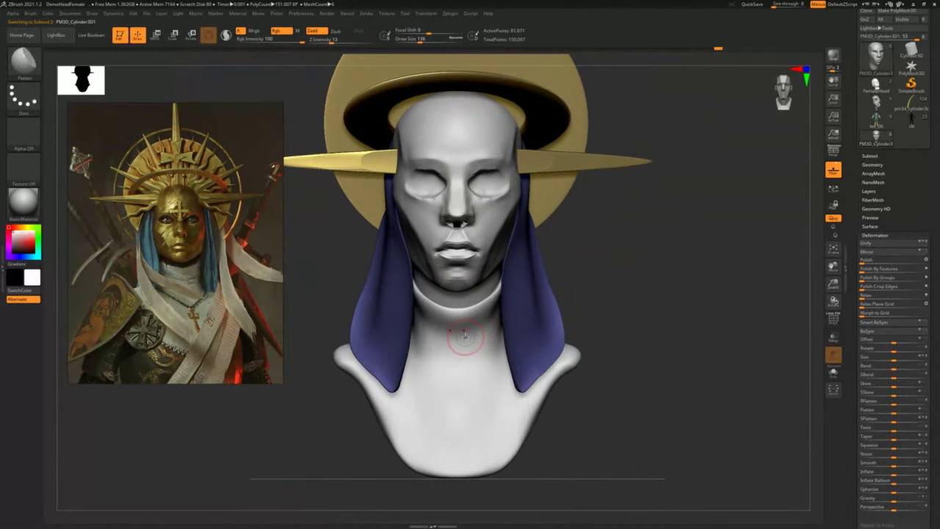
mouse_move(598, 362)
left_mouse_down("alt")
mouse_move(553, 335)
mouse_move(534, 305)
left_mouse_up("alt")
key("s")
mouse_move(383, 398)
left_mouse_down()
mouse_move(396, 397)
mouse_move(379, 385)
mouse_move(380, 369)
mouse_move(399, 412)
mouse_move(434, 434)
left_mouse_up()
key("b")
key("m")
key("v")
key("s")
key("s")
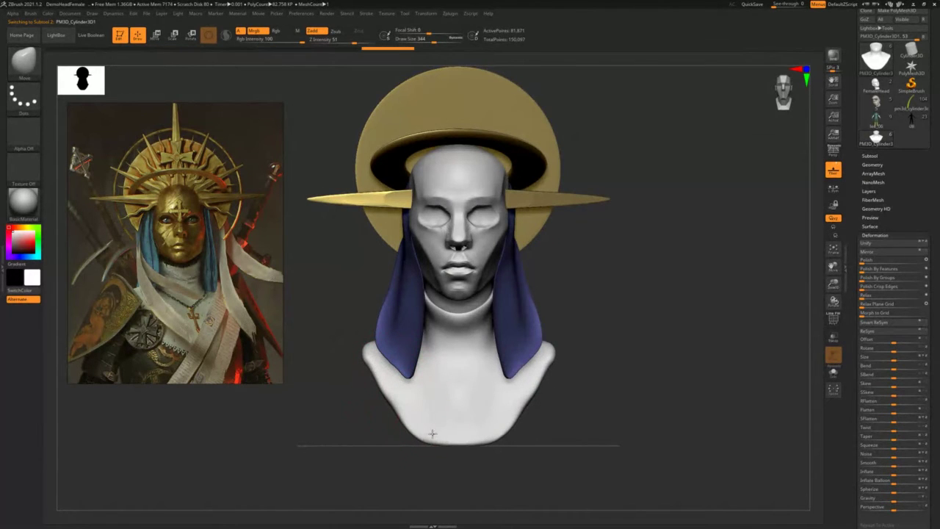
key("s")
left_click_drag(381, 373, 400, 380)
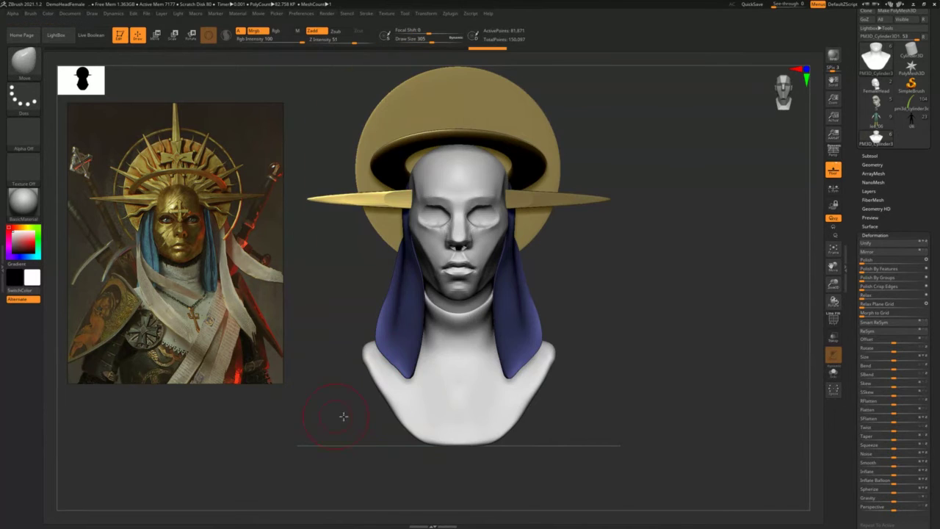
- Smooth the shoulder rim and back of the neck on the chest piece at draw size 305, isolating it from the other parts
left_click_drag(342, 414, 515, 377)
left_click_drag(438, 375, 431, 377, "shift")
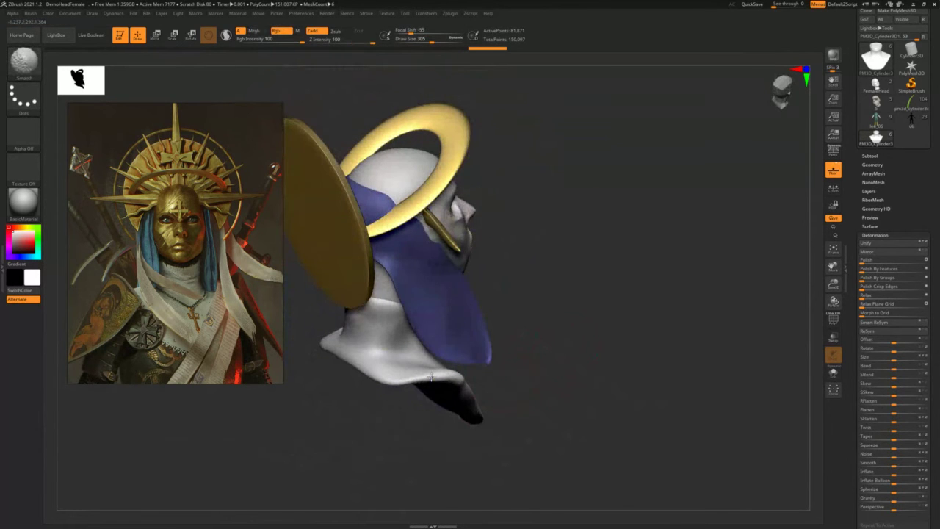
left_click_drag(534, 334, 592, 348)
left_click_drag(357, 325, 364, 348, "shift")
key("alt+s")
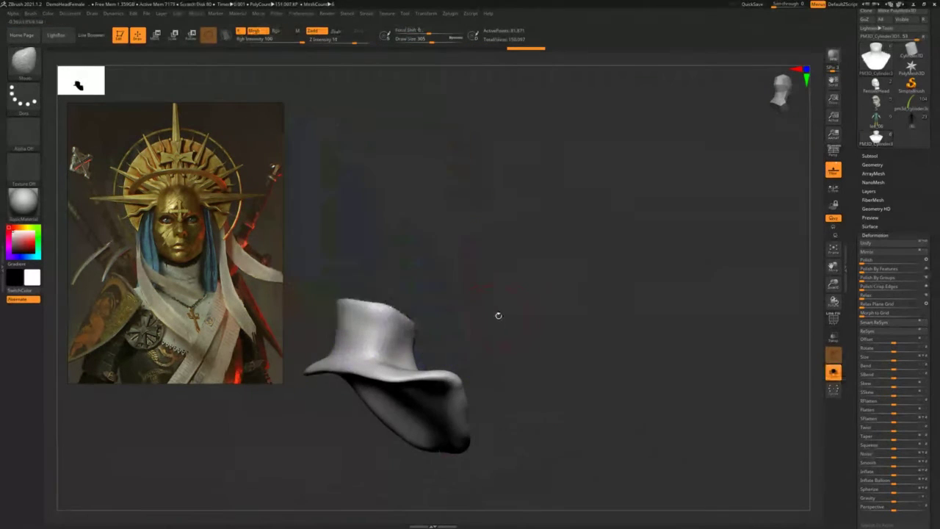
left_click_drag(497, 315, 556, 317)
left_click_drag(323, 329, 319, 336, "shift")
left_click_drag(400, 288, 416, 278, "shift")
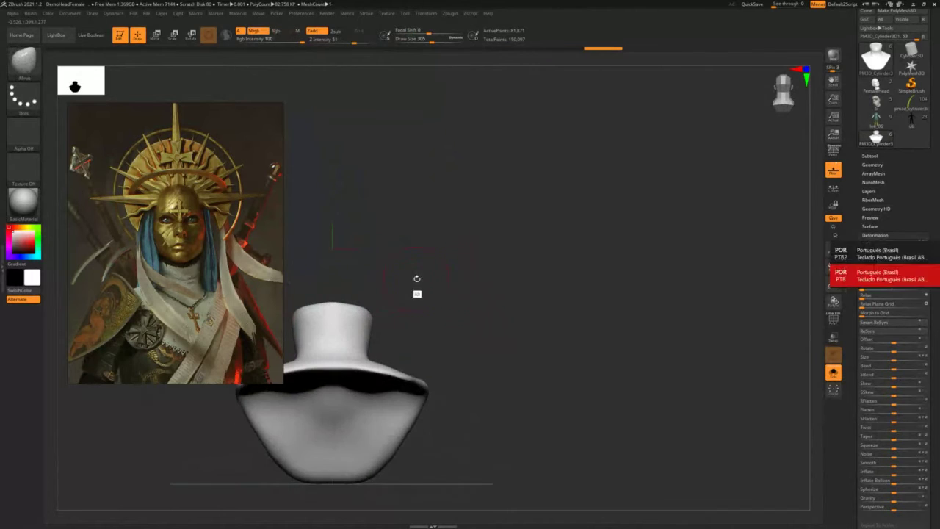
- Adjust the upper contour at the back of the isolated neck with the Move brush at draw size 257 and smooth it
mouse_move(481, 293)
left_mouse_down("alt")
mouse_move(602, 264)
mouse_move(598, 308)
left_mouse_up("alt")
key("s")
mouse_move(420, 284)
left_mouse_down()
mouse_move(439, 283)
mouse_move(426, 272)
left_mouse_up()
key("s")
left_click_drag(431, 269, 432, 257)
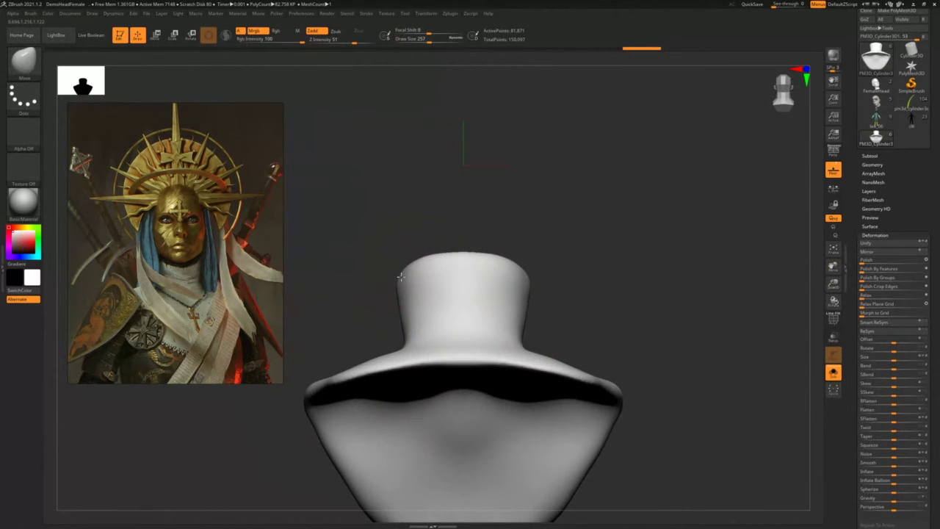
left_click_drag(501, 218, 450, 227)
left_click_drag(413, 284, 410, 275, "shift")
- Refine the neck's side contour with the Move brush at draw size 212 and show the other bust parts again
key("s")
left_click_drag(428, 287, 417, 277)
key("s")
left_click_drag(457, 319, 464, 314)
left_click_drag(540, 268, 435, 283)
key("shift+s")
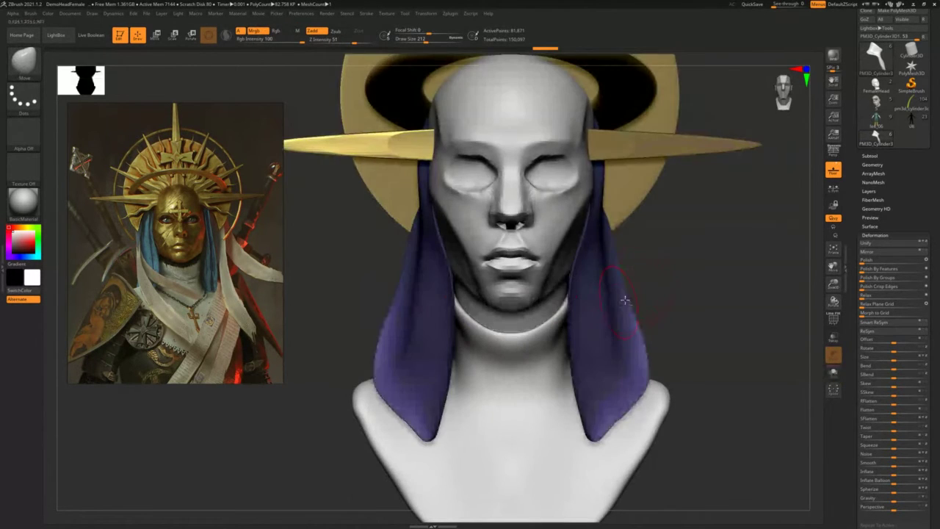
- Isolate the neck and chest piece and smooth its neck, upper chest and shoulder at draw size 228
left_click_drag(643, 283, 619, 265, "alt")
key("shift+s")
key("s")
left_click_drag(462, 330, 465, 330)
left_click_drag(661, 251, 598, 277)
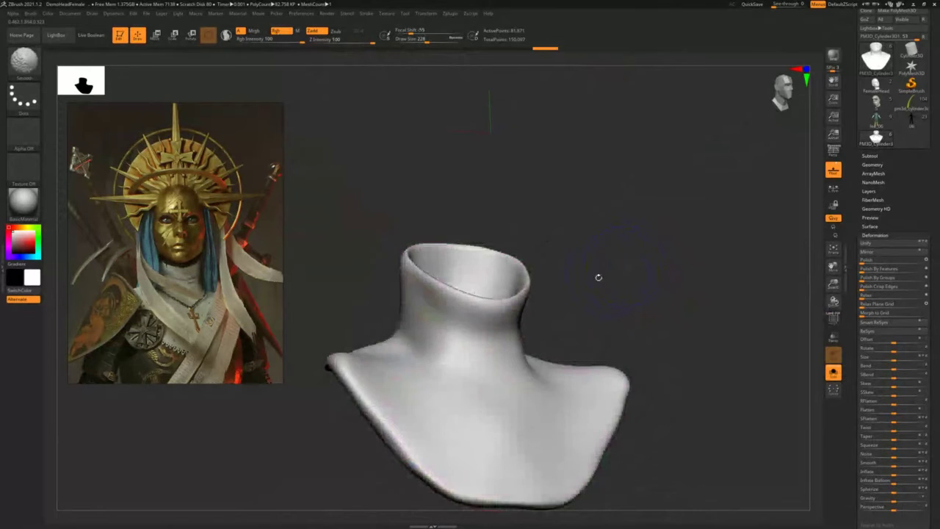
mouse_move(422, 318)
left_mouse_down("shift")
mouse_move(426, 304)
mouse_move(424, 328)
left_mouse_up("shift")
mouse_move(409, 393)
left_mouse_down("shift")
mouse_move(403, 409)
mouse_move(423, 400)
left_mouse_up("shift")
left_click_drag(607, 306, 562, 317, "shift")
left_click_drag(397, 354, 375, 359, "shift")
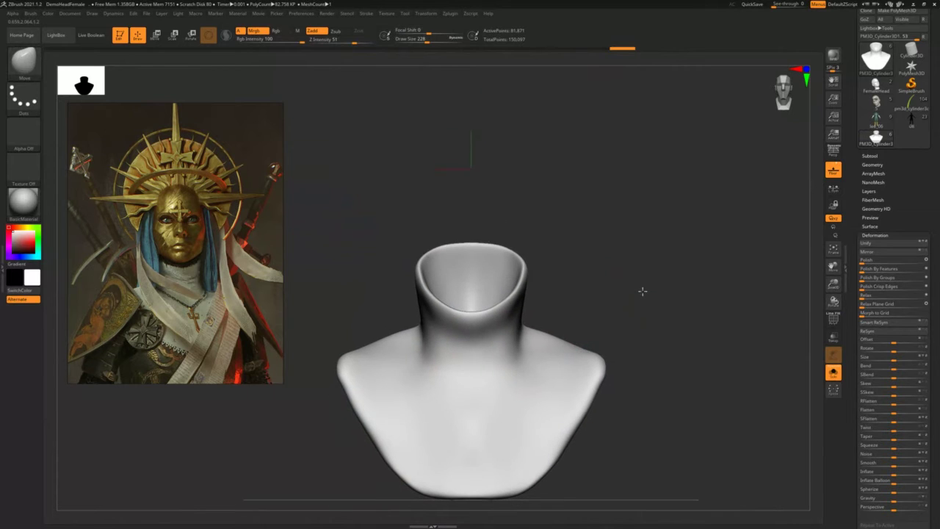
- Show all parts, adjust the side of the neck beside the hood at draw size 268, and isolate the chest piece again
key("shift+ctrl+s")
mouse_move(642, 287)
left_mouse_down("alt")
mouse_move(644, 270)
mouse_move(646, 291)
left_mouse_up("alt")
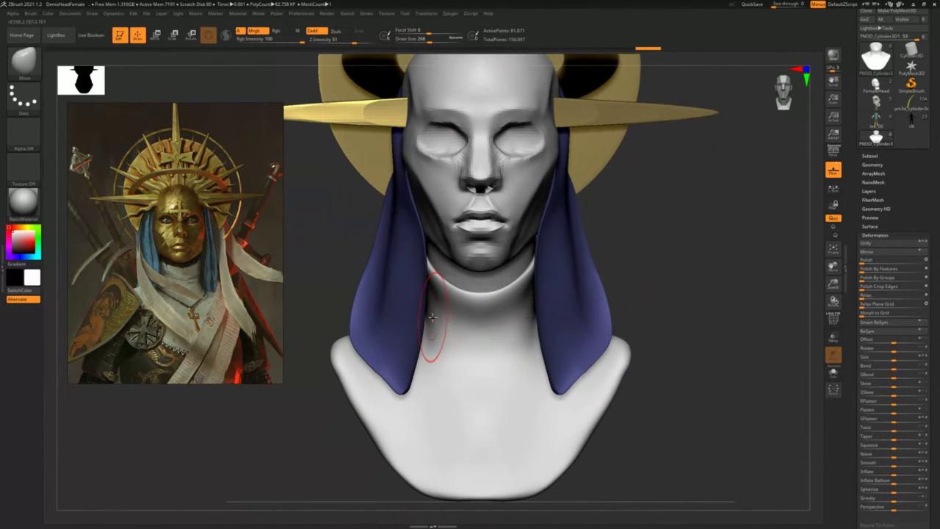
left_click_drag(435, 301, 444, 344, "shift")
left_click_drag(686, 256, 682, 256)
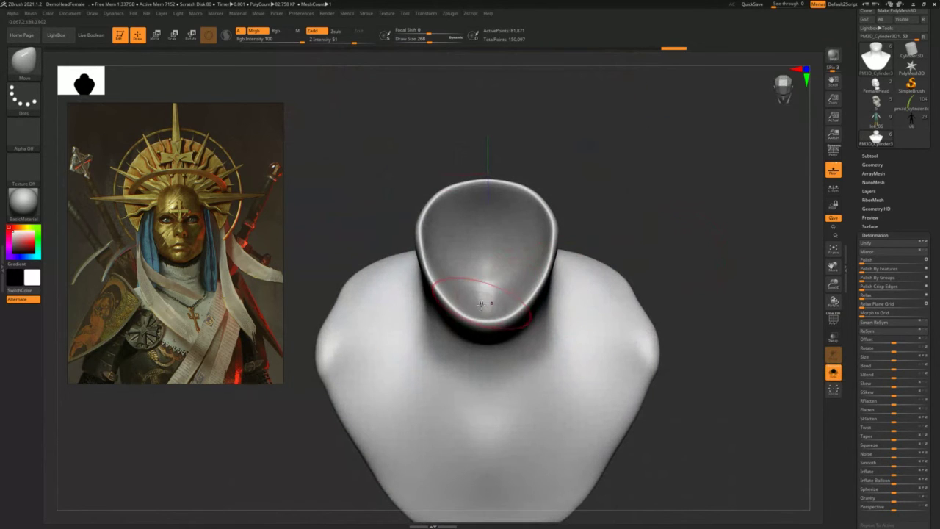
- Sharpen the rim of the neck opening with the Pinch brush at draw size 223 and intensity 20
left_click_drag(475, 321, 434, 294)
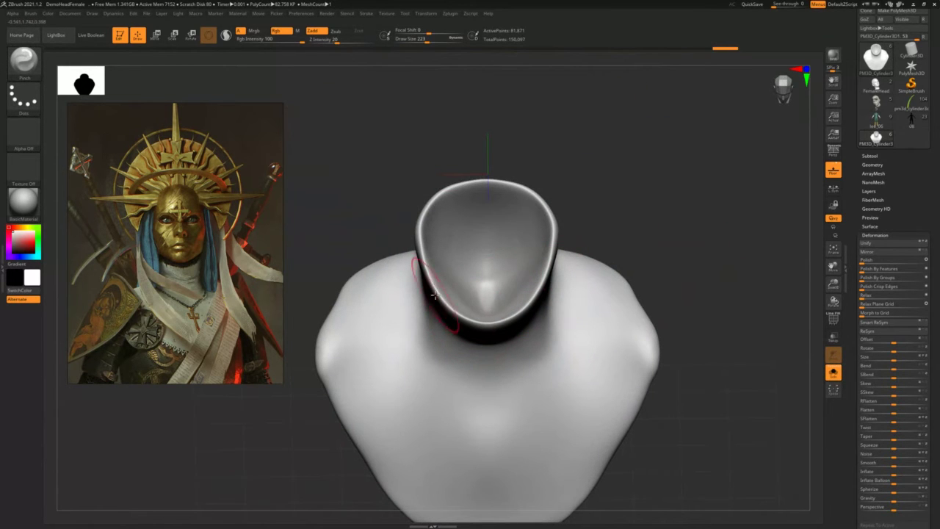
mouse_move(423, 232)
left_mouse_down()
mouse_move(462, 183)
mouse_move(488, 176)
left_mouse_up()
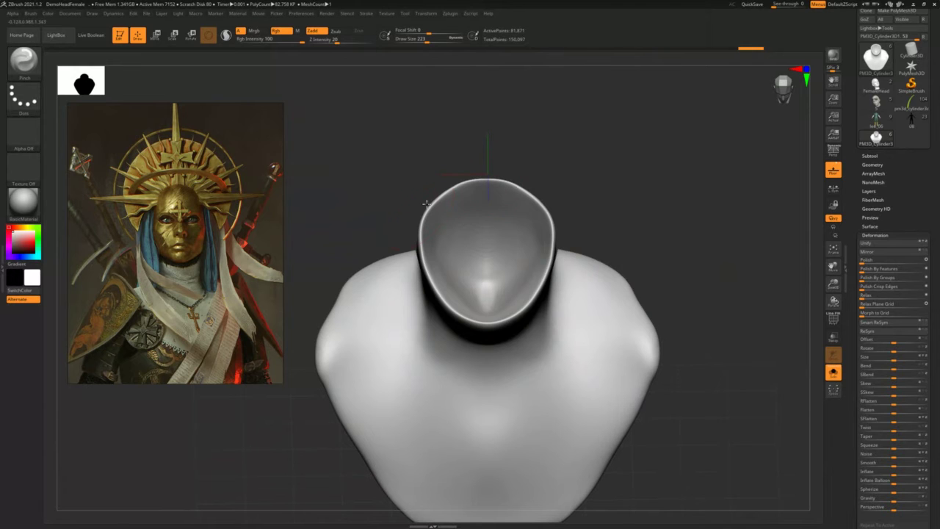
left_click_drag(426, 204, 415, 250)
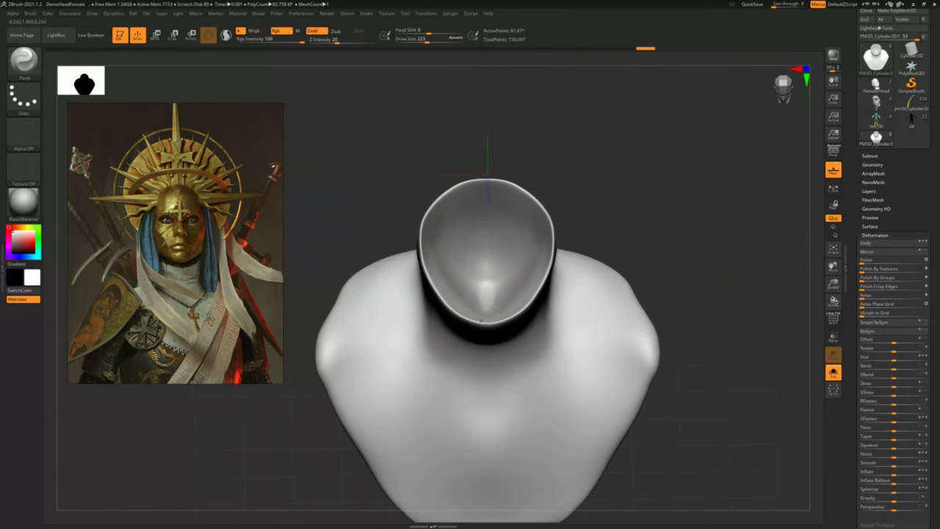
left_click_drag(639, 308, 639, 195)
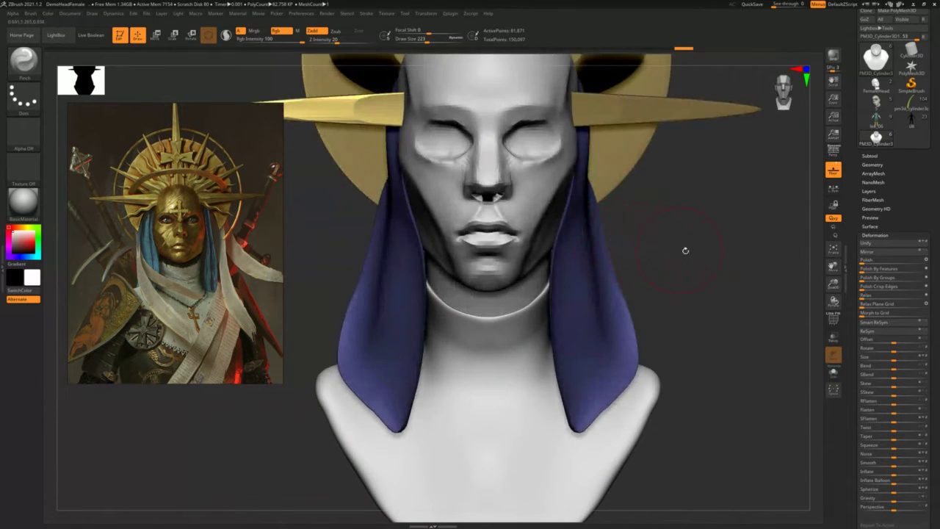
- Reshape the upper rim at the back of the neck with the Move brush at draw size 217, then show all parts
mouse_move(686, 251)
left_mouse_down()
mouse_move(739, 250)
mouse_move(623, 246)
left_mouse_up()
key("alt+shift+s")
key("s")
left_click_drag(448, 243, 444, 244)
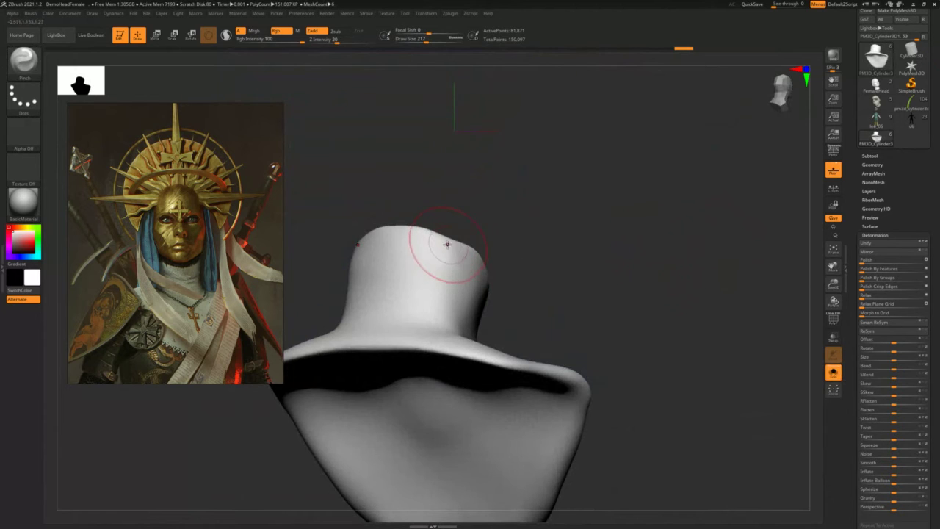
key("b")
key("m")
key("v")
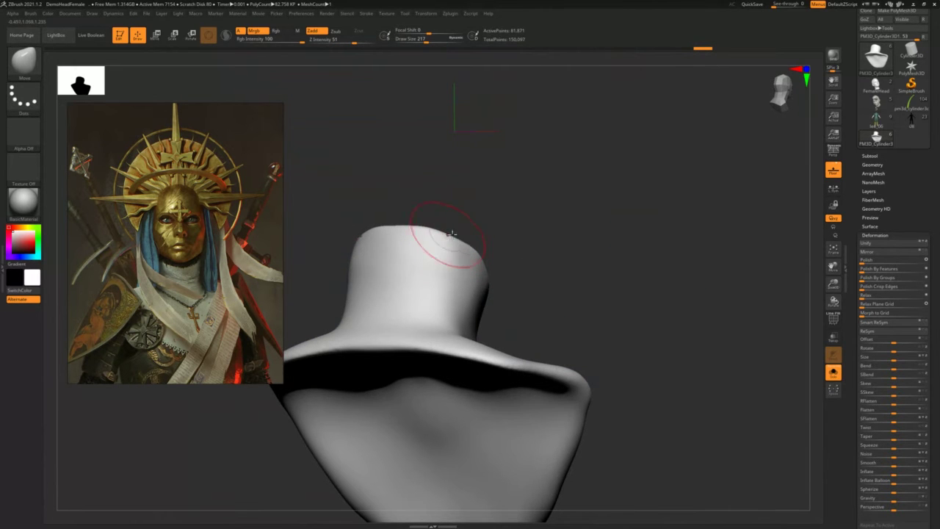
left_click_drag(460, 240, 526, 233)
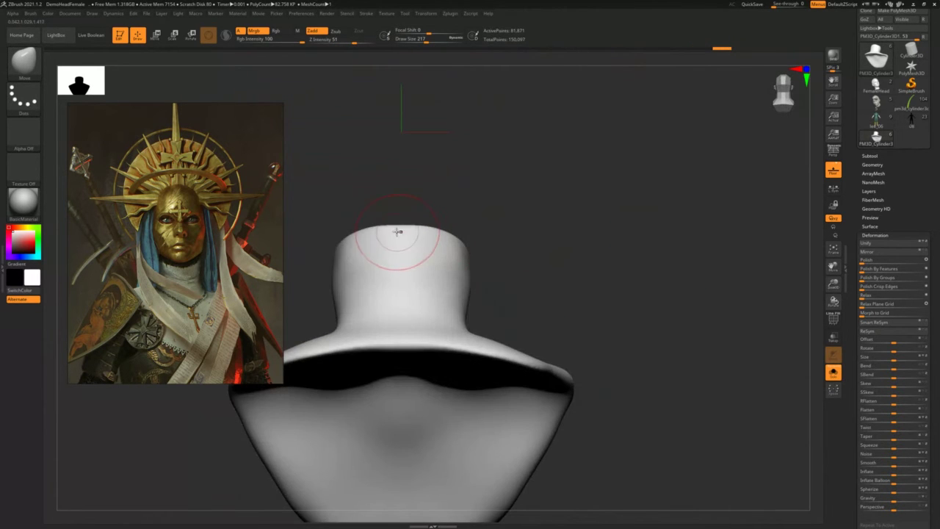
key("alt+shift+s")
left_click_drag(575, 214, 641, 234)
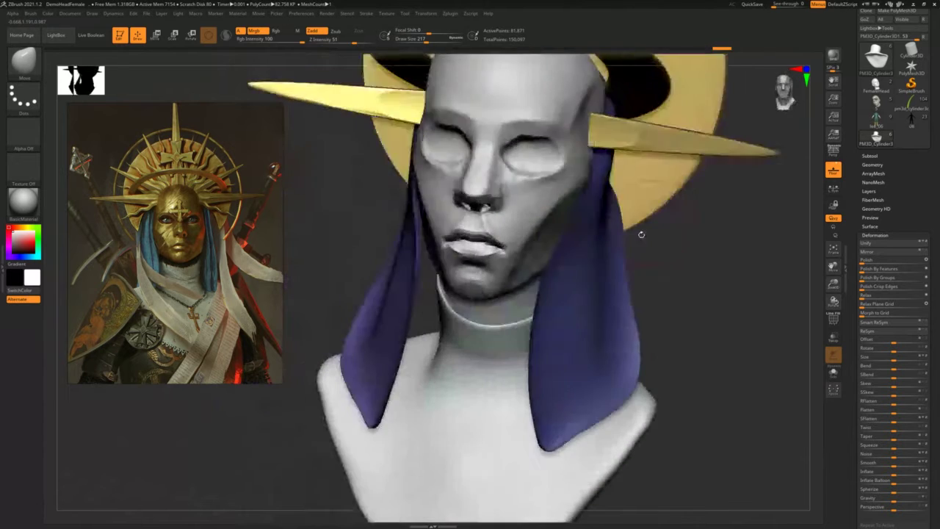
- Isolate the neck and chest piece and smooth the transition from the neck into the chest and shoulders at draw size 217
key("shift+alt+s")
left_click_drag(471, 343, 426, 351, "shift")
mouse_move(373, 299)
left_mouse_down()
mouse_move(405, 307)
mouse_move(442, 339)
left_mouse_up()
left_click_drag(596, 232, 638, 238)
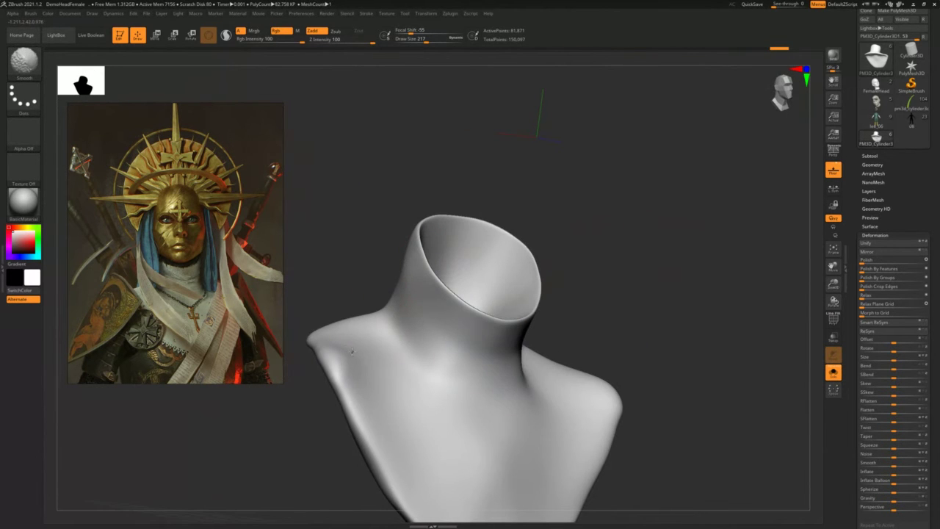
- Bring all parts back into view and append a cube as a new subtool
left_click_drag(343, 364, 660, 312)
key("shift+alt+s")
left_click_drag(668, 294, 671, 321, "alt")
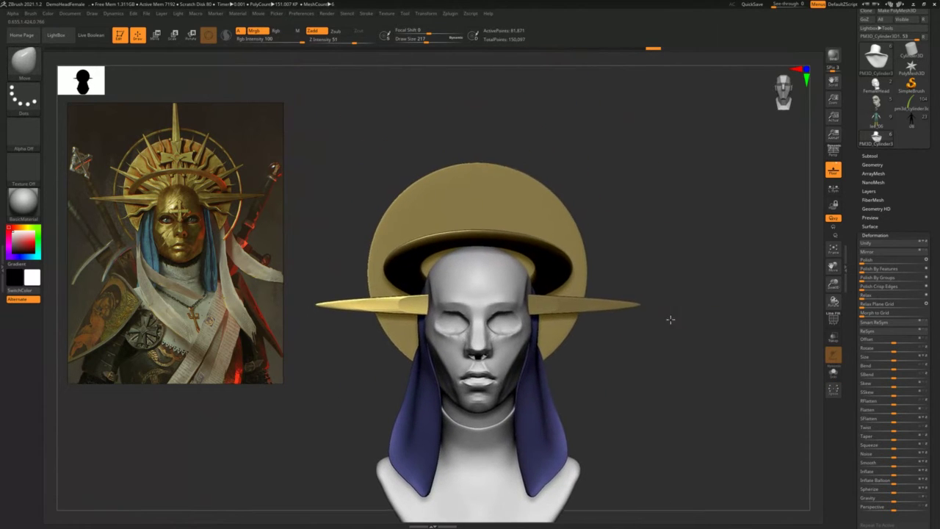
left_click_drag(670, 257, 673, 298, "alt")
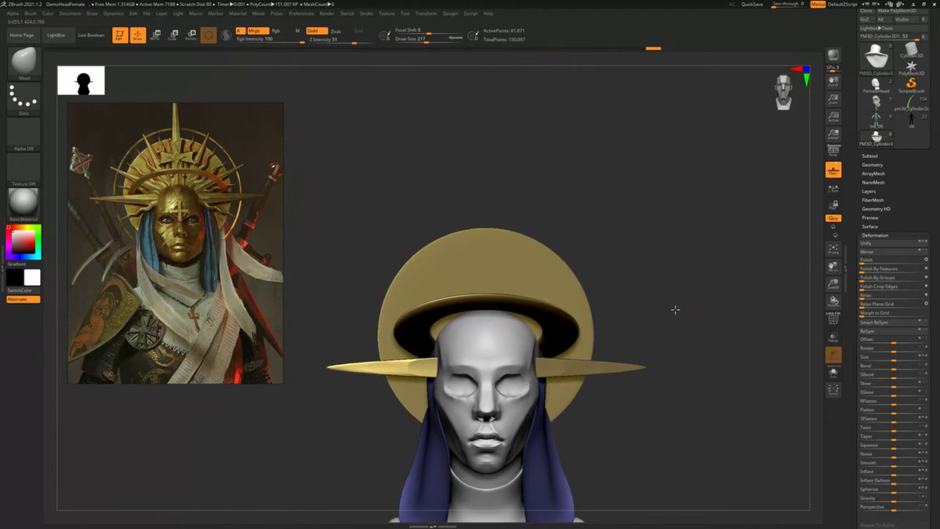
left_click(869, 156)
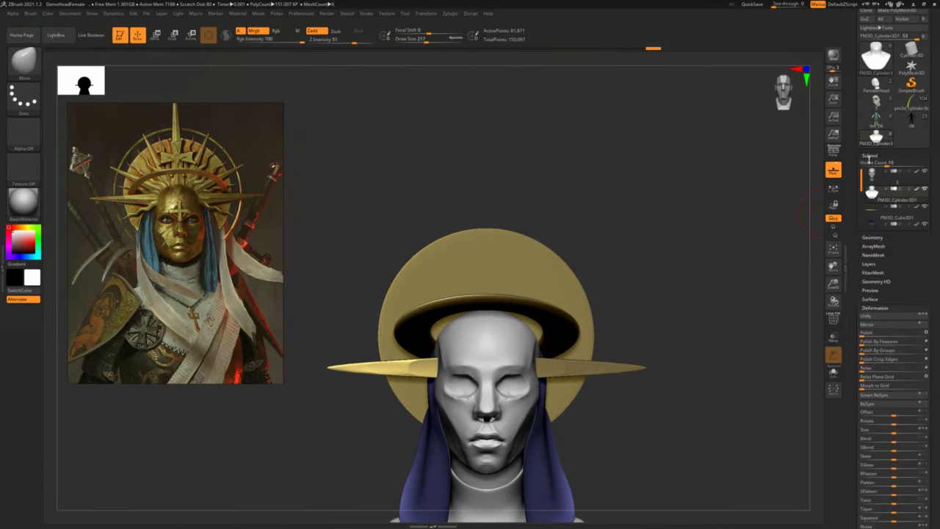
left_click(902, 401)
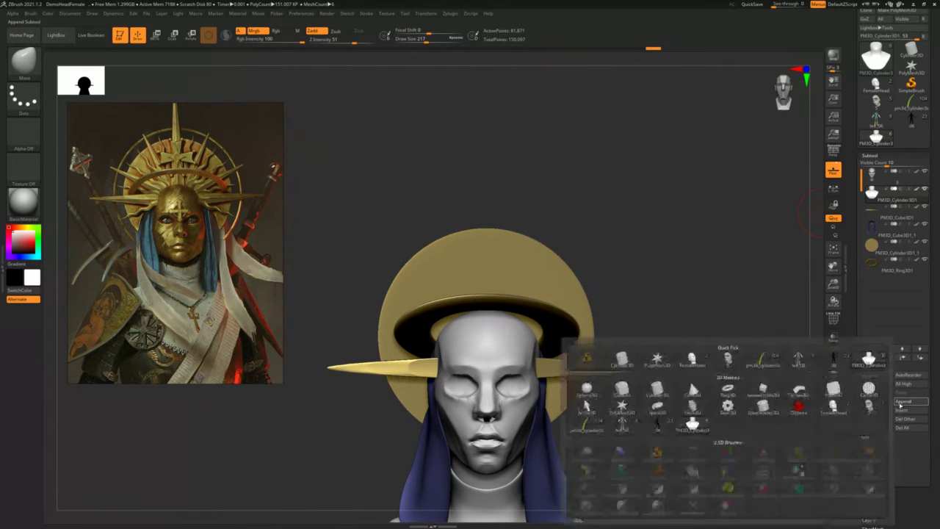
left_click(623, 387)
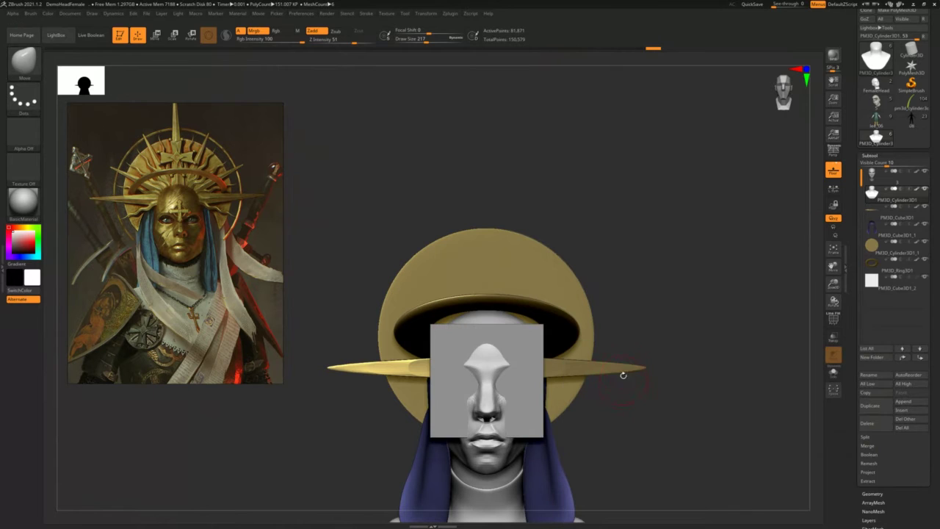
- Scale the new cube into a tall, thin bar and position it upright behind the head, in line with the halo disc
key("w")
left_click_drag(486, 336, 486, 180)
left_click_drag(466, 231, 553, 275)
right_click_drag(552, 276, 477, 257)
left_click_drag(462, 239, 570, 273)
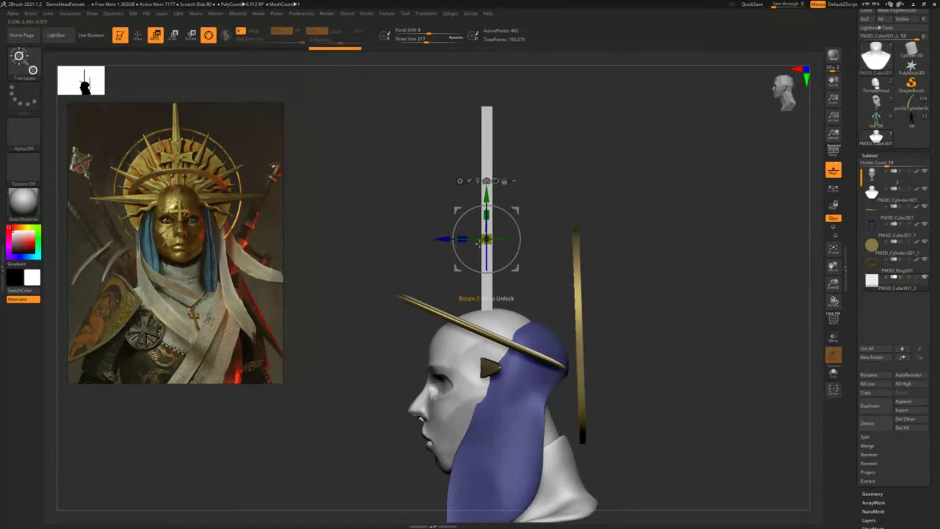
left_click_drag(463, 239, 604, 182)
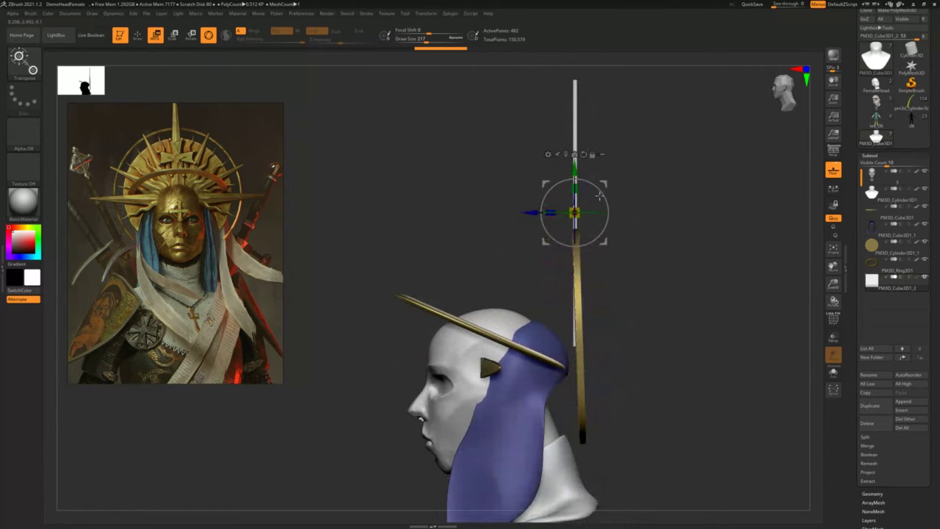
- Straighten the gold halo disc behind the head so it stands vertical
left_click(579, 309, "alt")
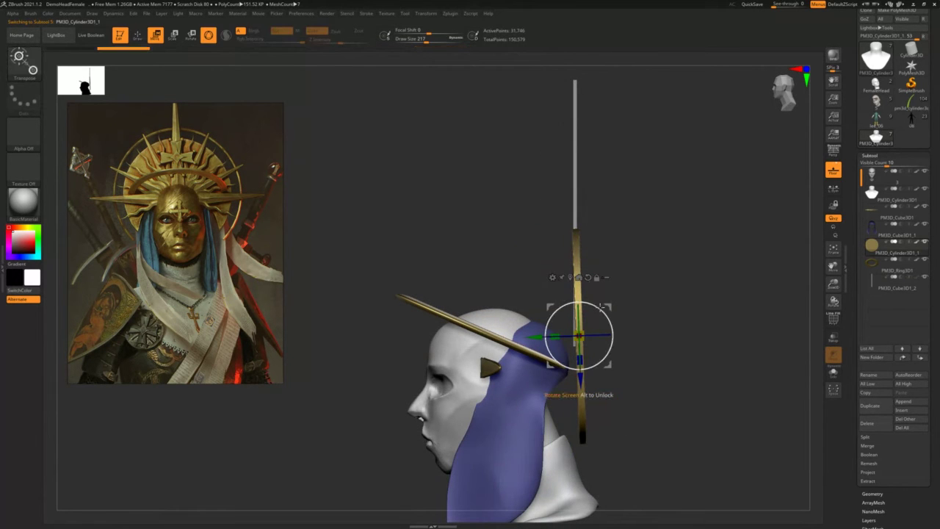
key("q")
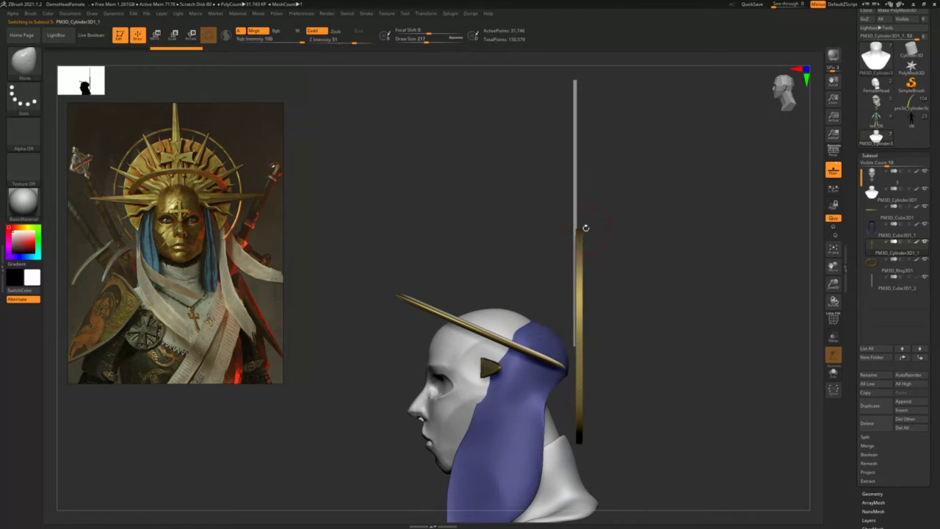
- Select the upright bar and subdivide it twice
left_click(576, 222, "alt")
left_click_drag(637, 219, 607, 236, "shift")
key("alt+s")
key("shift+f")
key("shift+f")
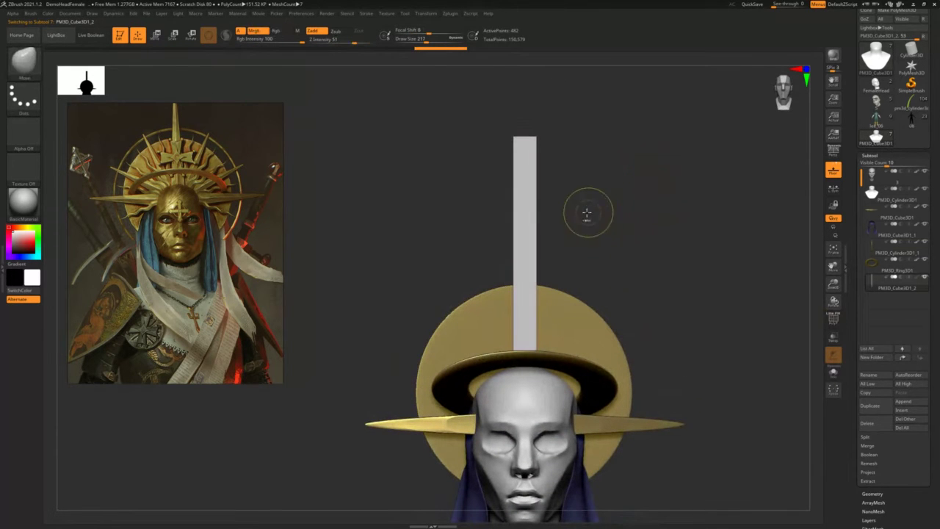
key("ctrl+d")
key("ctrl+d")
- Taper the top of the upright bar into a rounded blade with the Move brush and smooth its edges
key("s")
mouse_move(512, 157)
left_mouse_down()
mouse_move(518, 142)
mouse_move(511, 154)
left_mouse_up()
key("s")
key("ctrl+z")
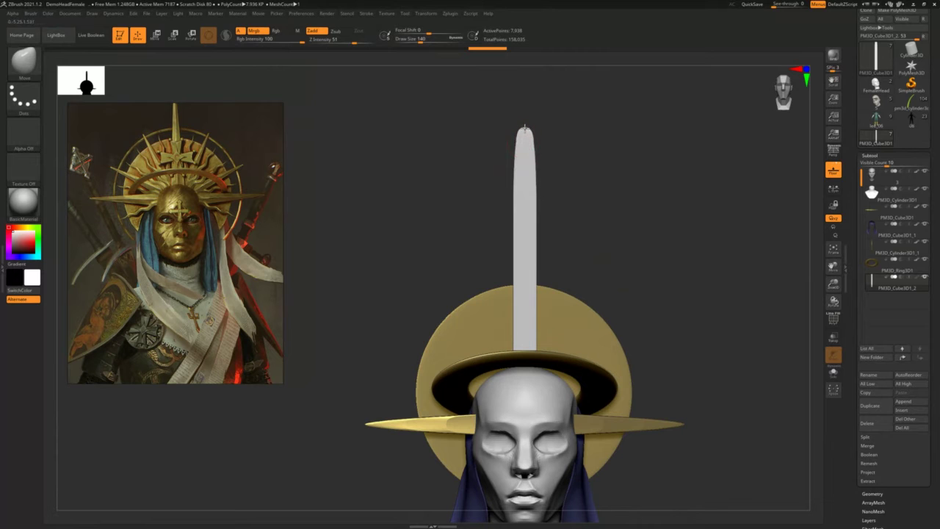
key("shift")
key("s")
left_click_drag(518, 160, 527, 161)
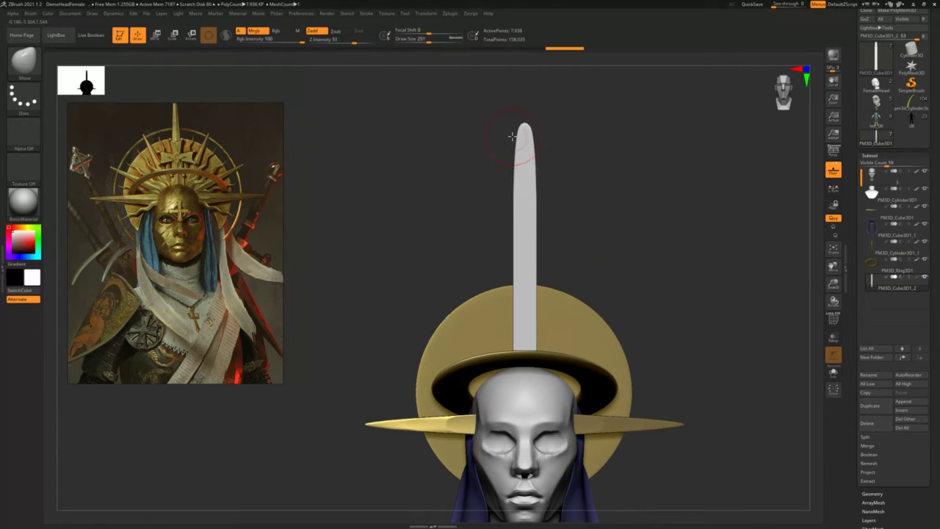
mouse_move(520, 152)
right_mouse_down()
mouse_move(549, 151)
mouse_move(523, 144)
right_mouse_up()
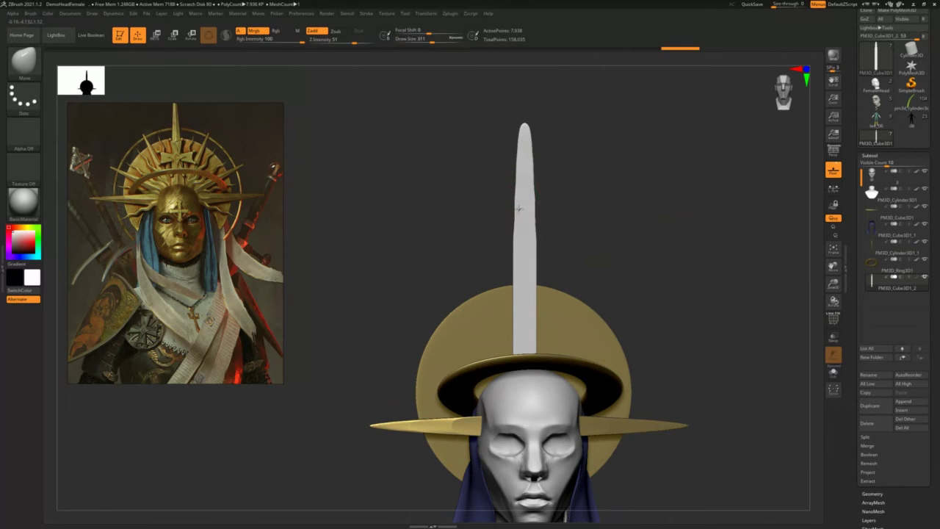
key("shift")
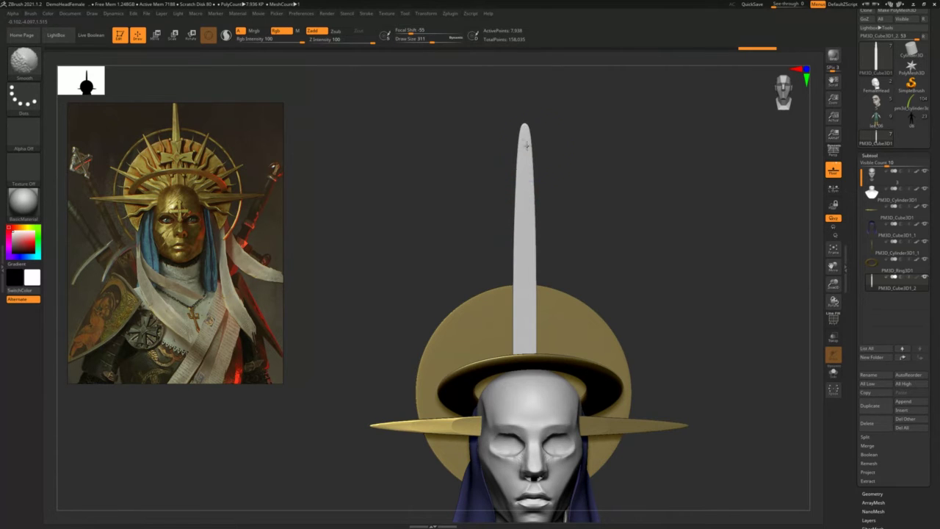
mouse_move(581, 149)
right_mouse_down("shift")
mouse_move(598, 152)
mouse_move(556, 164)
right_mouse_up("shift")
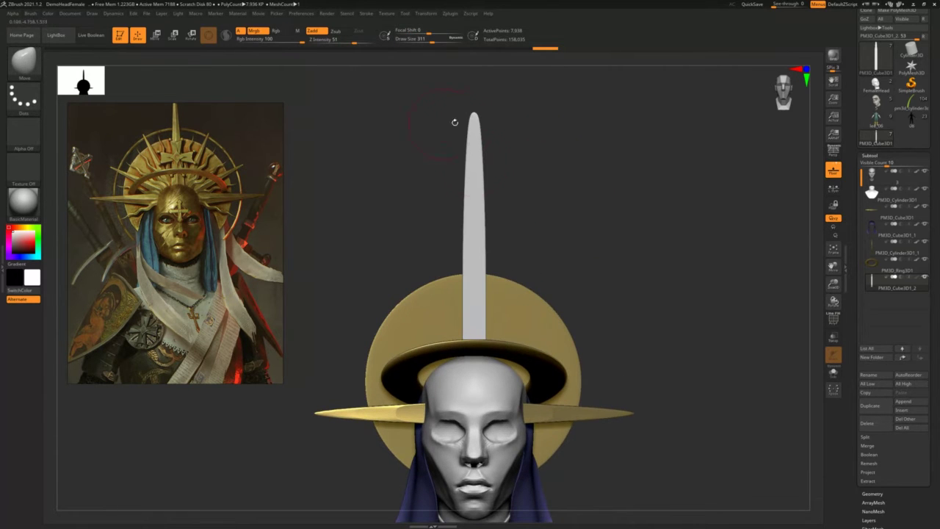
- Pull the blade's tip in to a narrow point with the Move brush and smooth the taper below it
key("s")
left_click_drag(455, 126, 459, 125)
key("s")
right_click_drag(460, 120, 466, 120)
mouse_move(468, 121)
left_mouse_down()
mouse_move(475, 116)
mouse_move(470, 169)
left_mouse_up()
left_click_drag(470, 164, 470, 156, "shift")
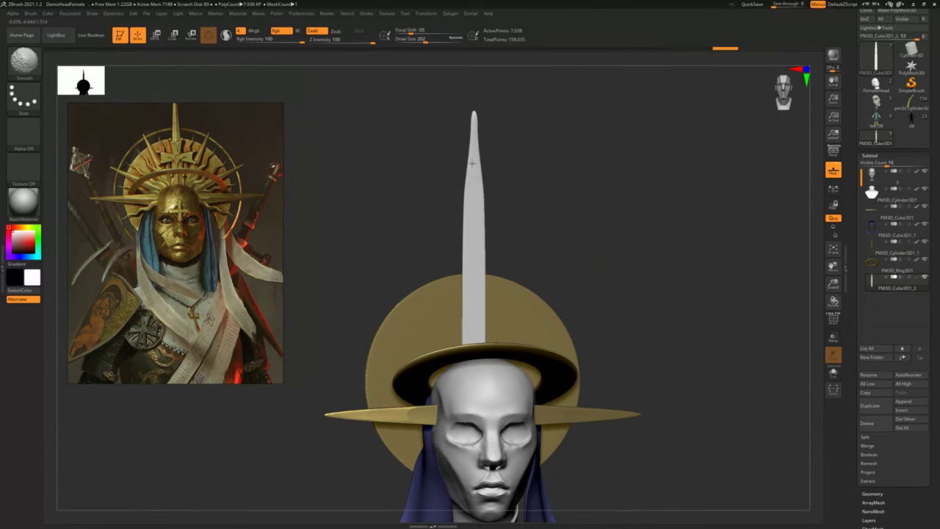
left_click_drag(531, 163, 519, 161, "shift")
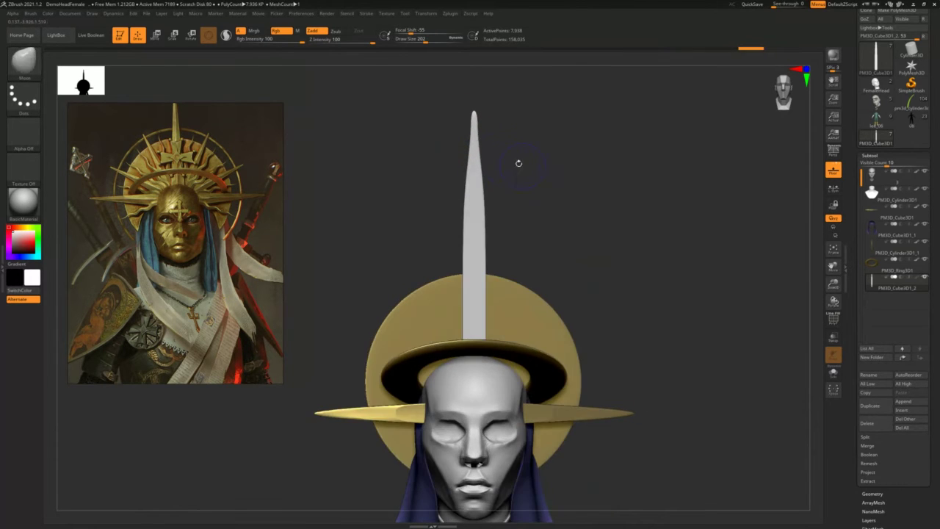
left_click_drag(471, 122, 498, 137)
key("s")
left_click(475, 117)
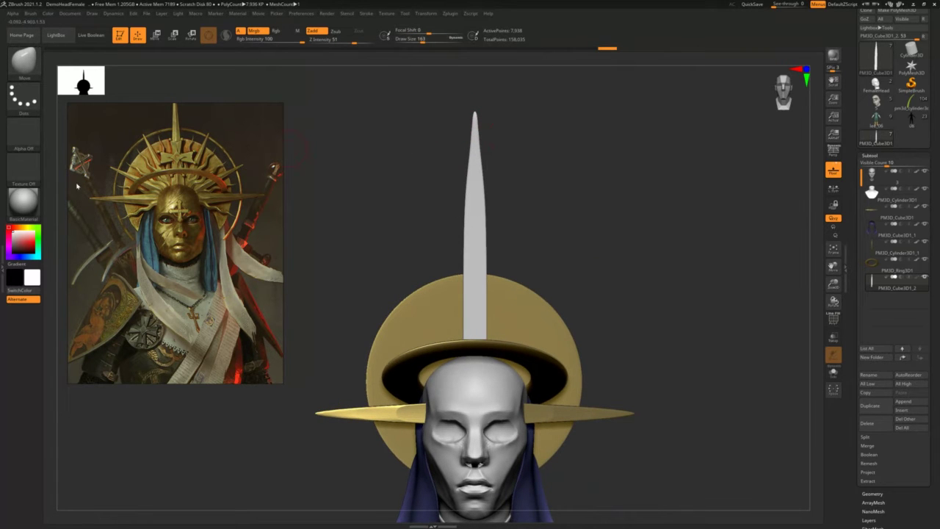
- Apply the Gold material to the upright spike and slim its upper sides with a larger Move brush
left_click(23, 199)
left_click(355, 216)
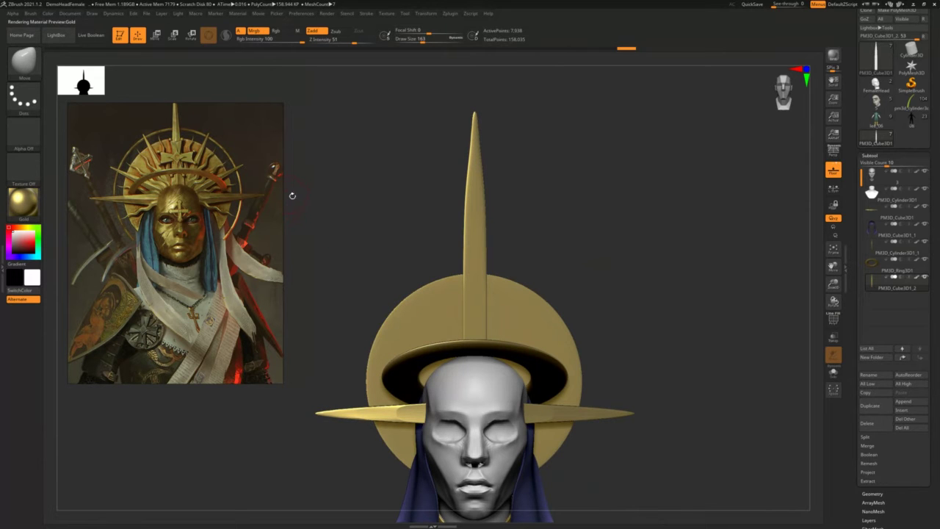
key("s")
left_click(463, 198)
key("s")
left_click(461, 182)
key("bracketright")
right_click_drag(460, 181, 464, 190)
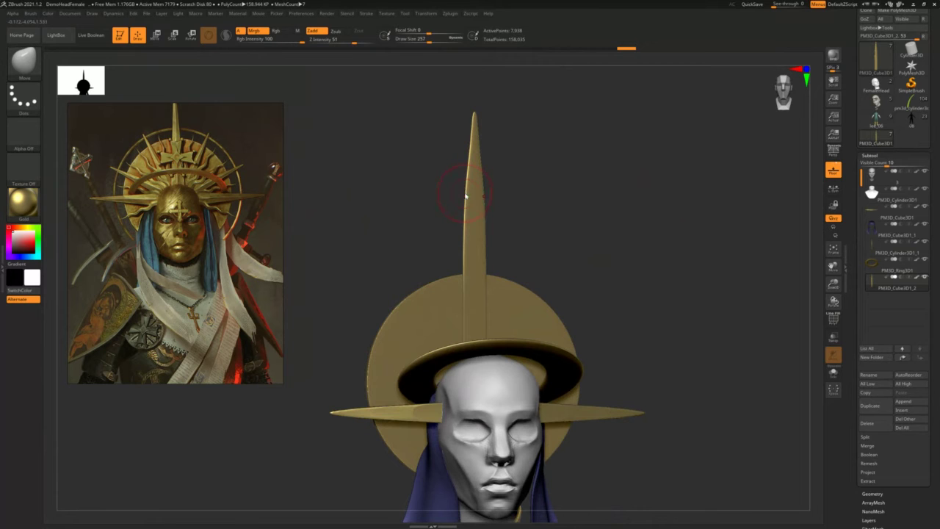
key("bracketright")
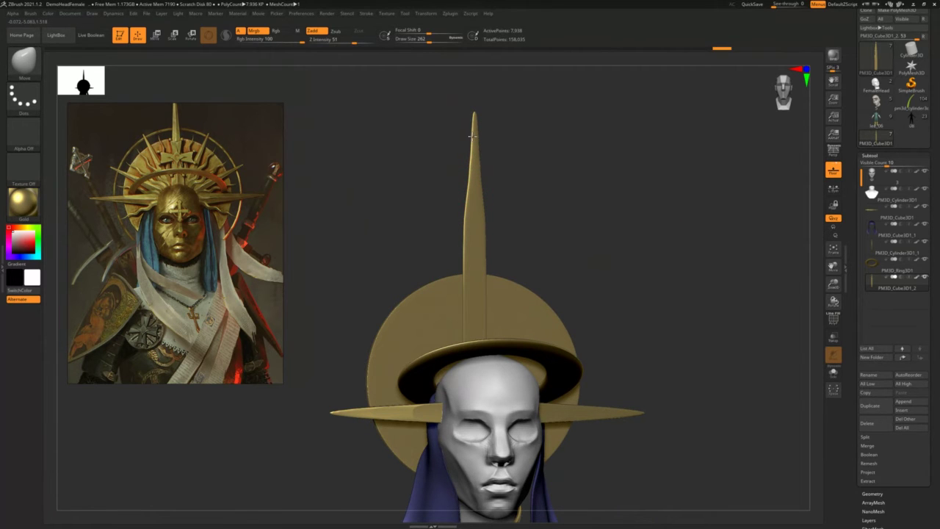
- Scale the upright spike in depth, then smooth its front outline and straighten its side profile
right_click_drag(487, 136, 508, 140)
right_click_drag(555, 187, 547, 157, "alt")
right_click_drag(546, 156, 512, 162)
key("w")
left_click_drag(433, 180, 431, 178)
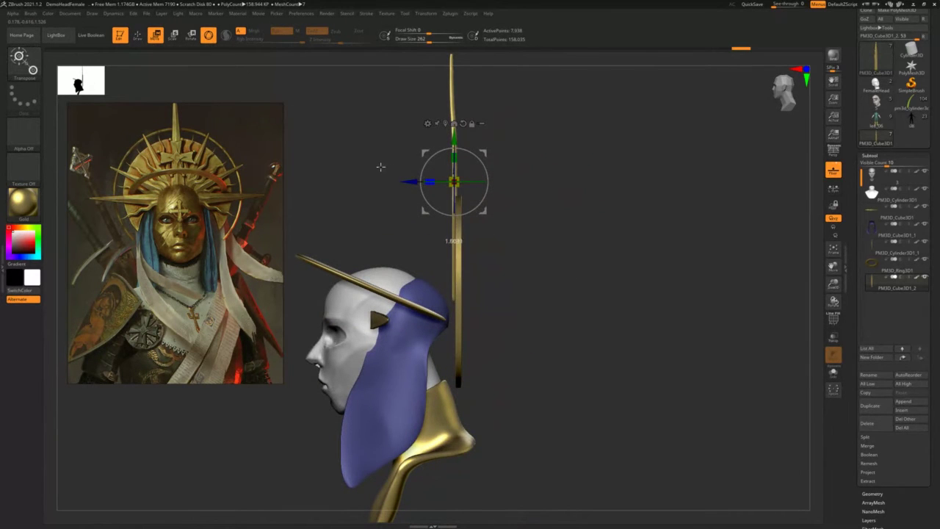
key("q")
right_click_drag(580, 163, 638, 167)
right_click_drag(582, 166, 583, 235, "alt")
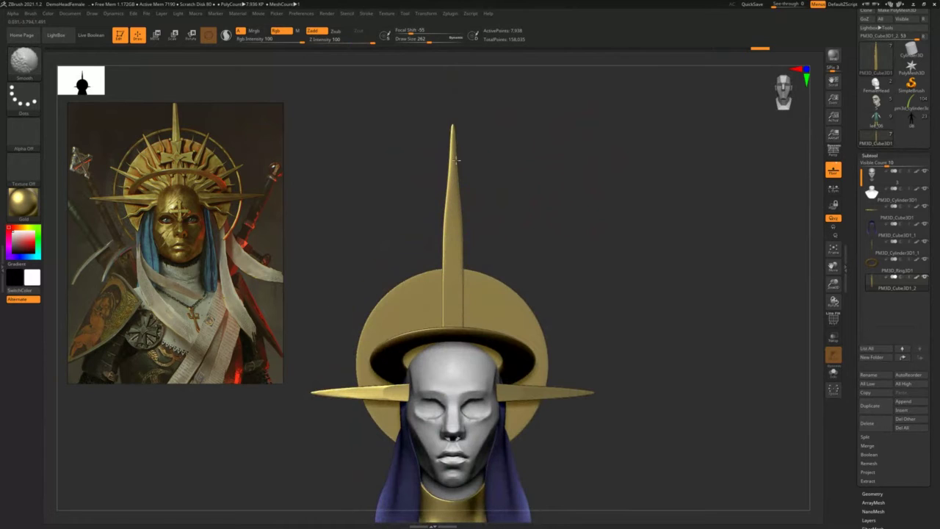
mouse_move(504, 181)
right_mouse_down()
mouse_move(471, 195)
mouse_move(460, 154)
right_mouse_up()
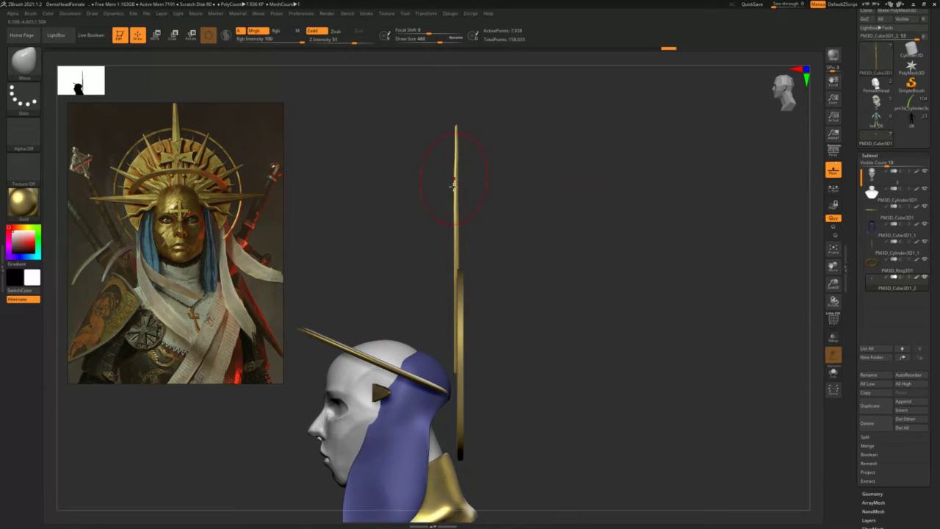
right_click_drag(456, 199, 566, 177, "shift")
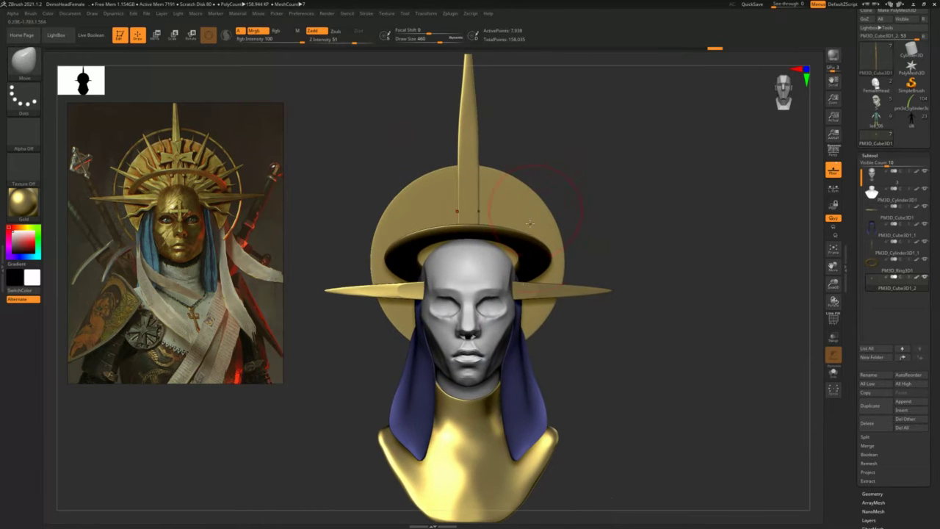
- Select the horizontal spike piece beside the head, subdivide it to a dense mesh and choose the DamStandard brush
left_click(523, 293, "alt")
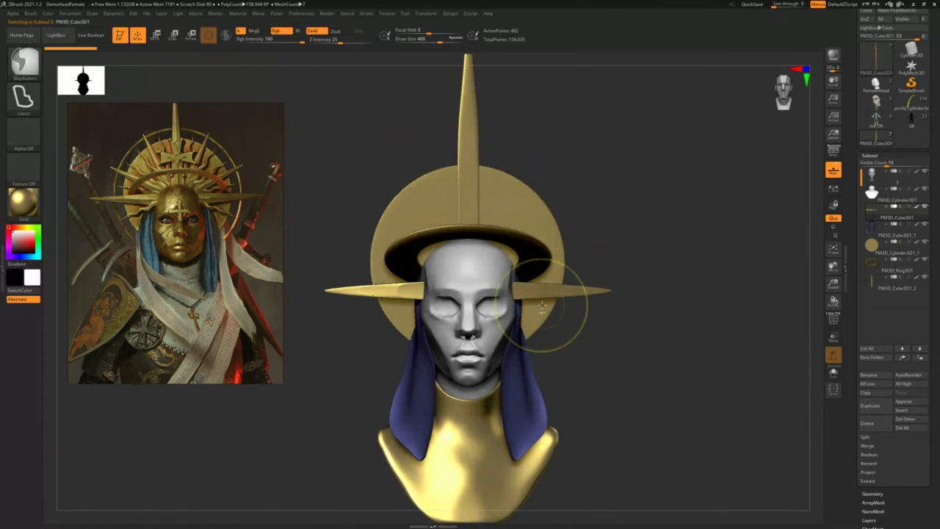
key("ctrl+d")
key("ctrl+d")
key("s")
mouse_move(528, 292)
left_mouse_down()
mouse_move(515, 294)
mouse_move(568, 290)
left_mouse_up()
key("ctrl+d")
key("s")
key("b")
key("d")
key("s")
key("ctrl+z")
mouse_move(608, 262)
left_mouse_down("alt")
mouse_move(593, 233)
mouse_move(594, 254)
left_mouse_up("alt")
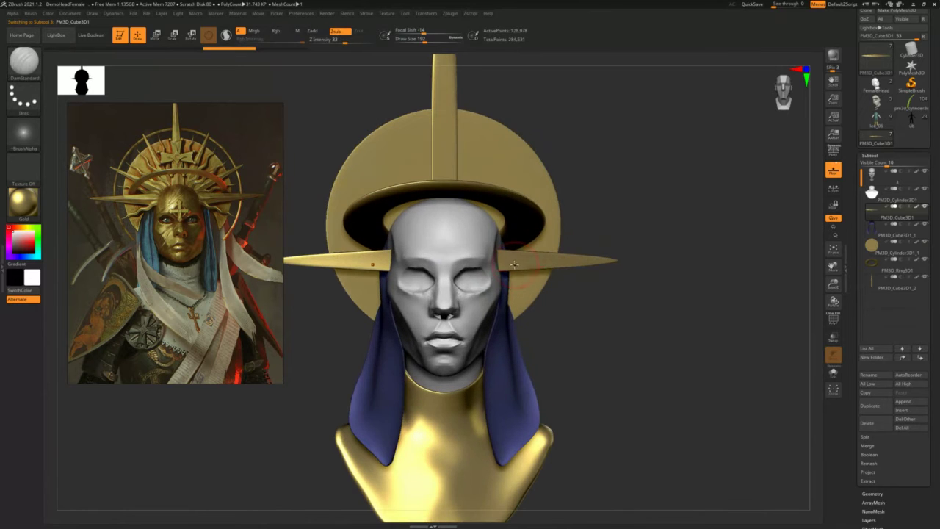
- Try to carve a groove along the horizontal spike with the DamStandard brush
key("s")
key("ctrl+d")
left_click_drag(507, 263, 574, 260)
key("ctrl+z")
key("s")
key("ctrl+z")
- Isolate the horizontal spike piece and scale it slightly in depth
left_click_drag(620, 225, 602, 237)
key("shift+f")
key("shift+f")
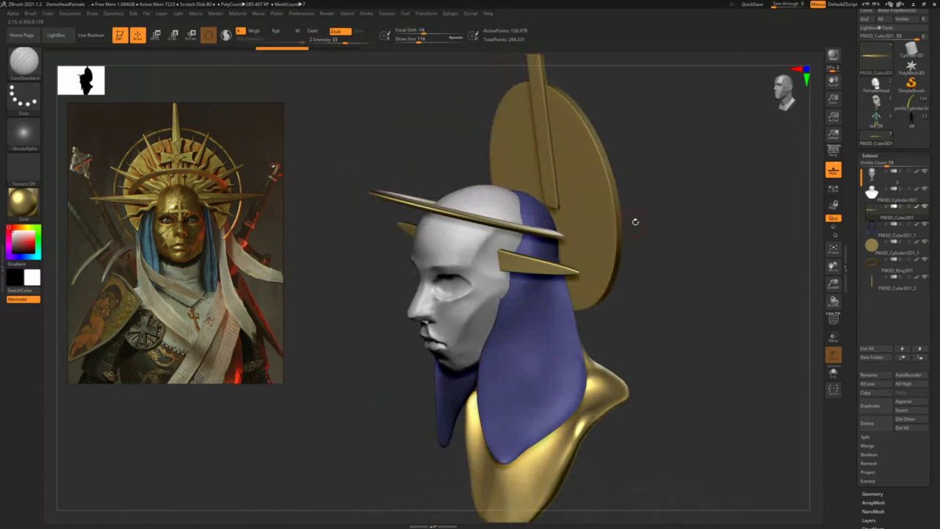
key("alt+shift+s")
left_click_drag(674, 212, 615, 235)
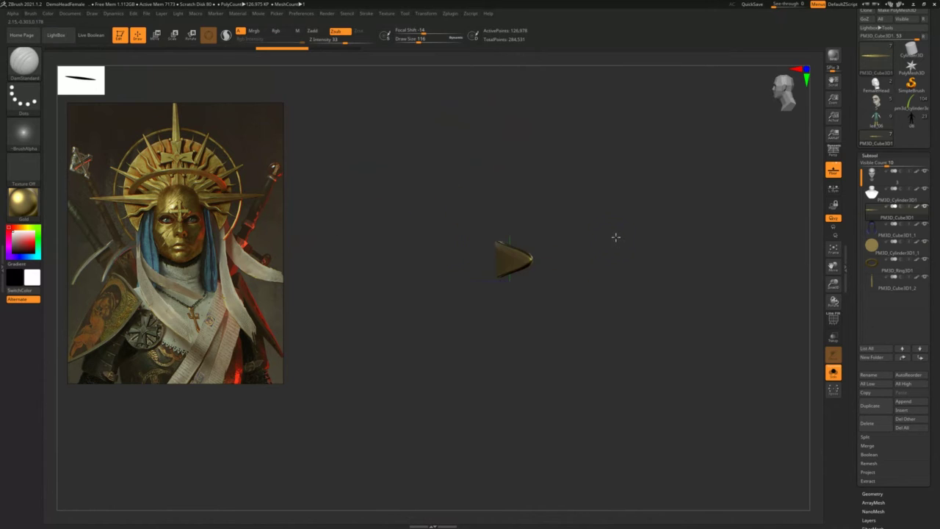
key("w")
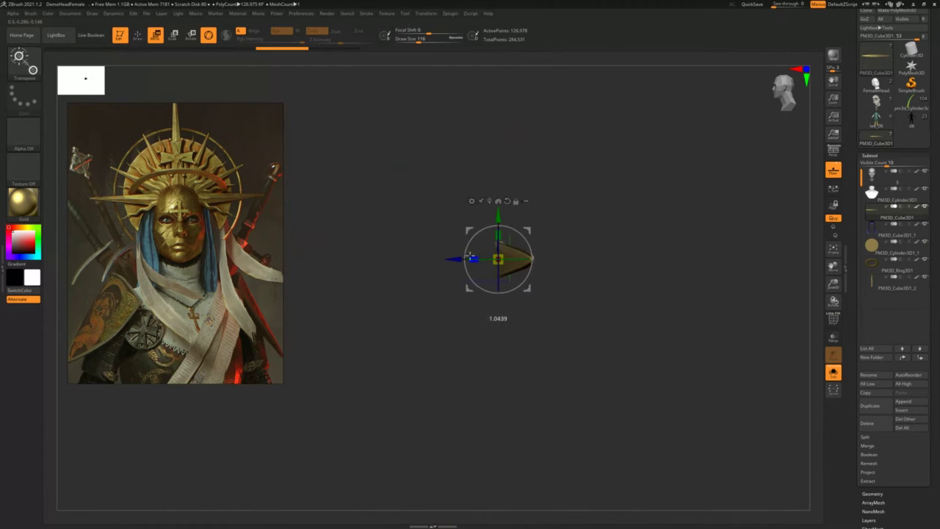
mouse_move(552, 241)
left_mouse_down()
mouse_move(567, 233)
mouse_move(577, 252)
mouse_move(564, 229)
left_mouse_up()
key("q")
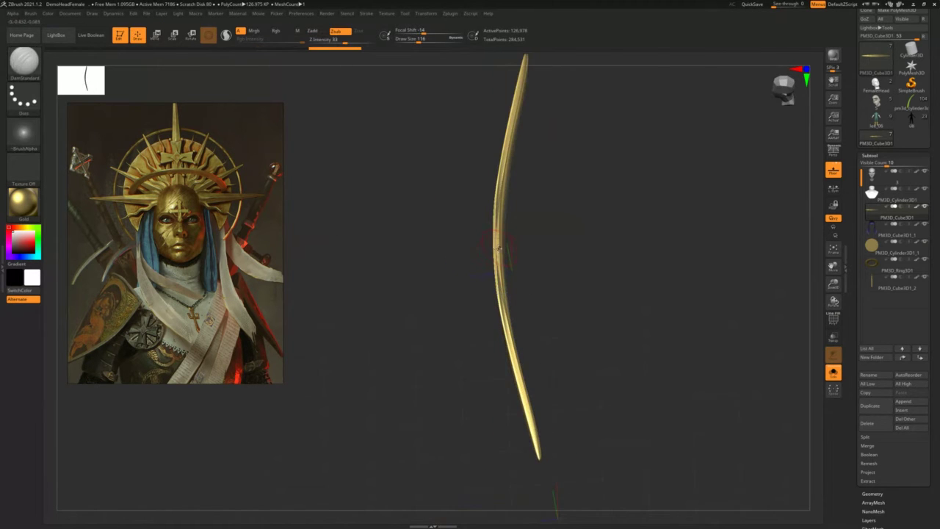
- Inspect the shape and wireframe of the isolated spike piece from several angles
mouse_move(494, 222)
left_mouse_down()
mouse_move(573, 211)
mouse_move(623, 241)
mouse_move(632, 225)
mouse_move(615, 198)
mouse_move(611, 221)
mouse_move(642, 220)
mouse_move(619, 199)
mouse_move(600, 206)
mouse_move(592, 197)
mouse_move(566, 230)
left_mouse_up()
key("shift")
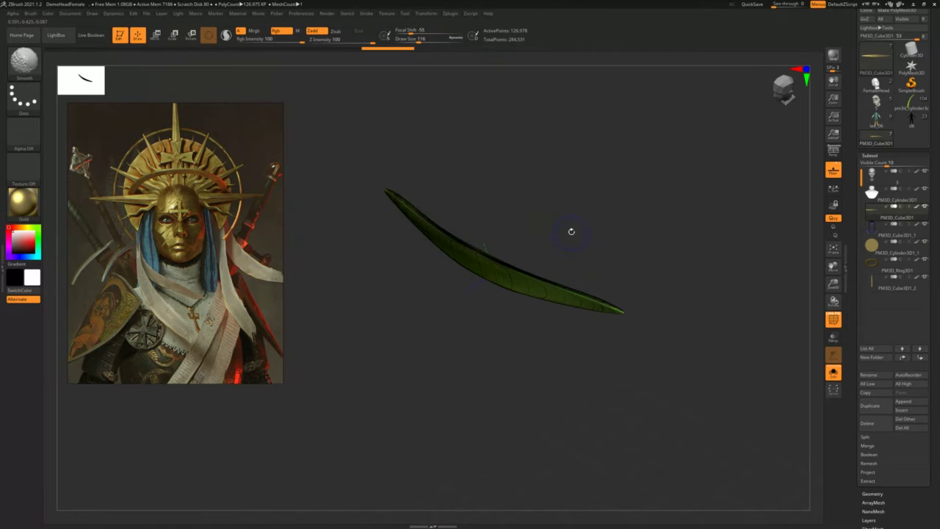
key("shift+f")
key("shift+f")
left_click_drag(627, 210, 633, 226, "alt")
mouse_move(634, 225)
left_mouse_down()
mouse_move(644, 212)
mouse_move(617, 211)
left_mouse_up()
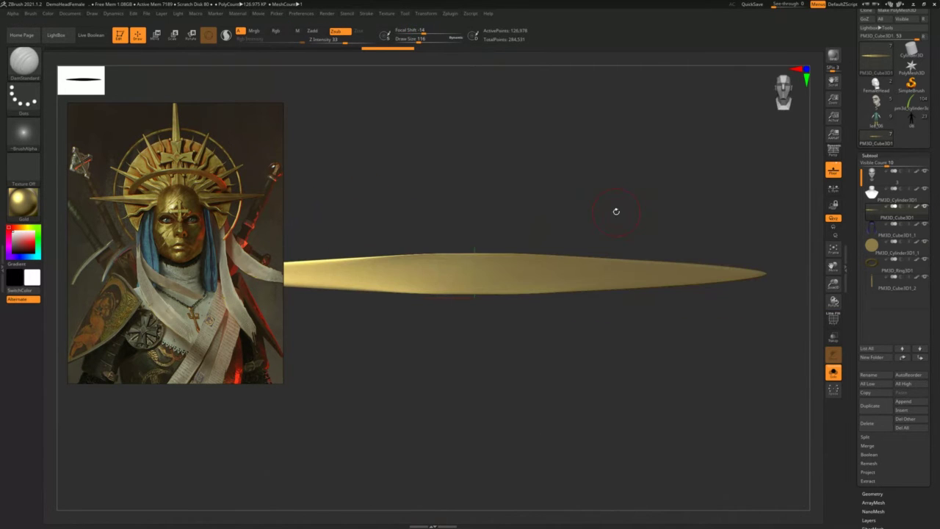
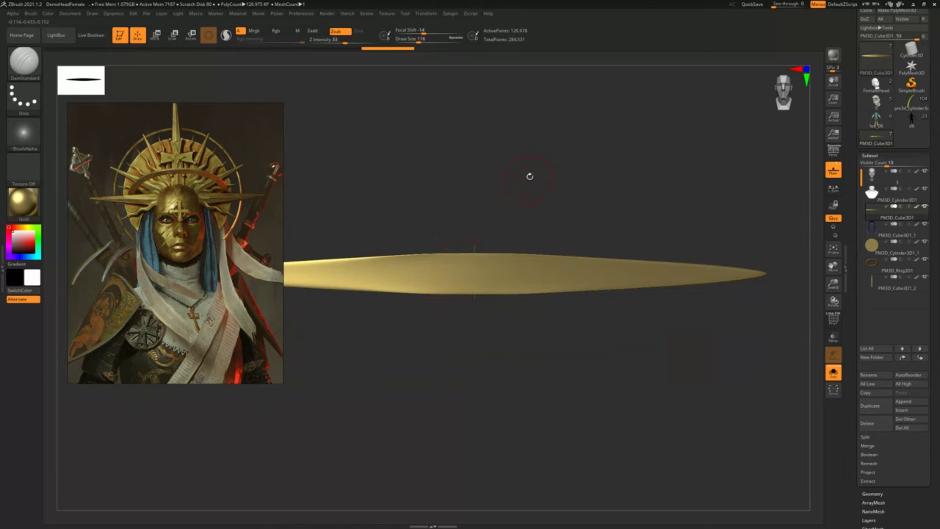
left_click_drag(530, 177, 561, 152)
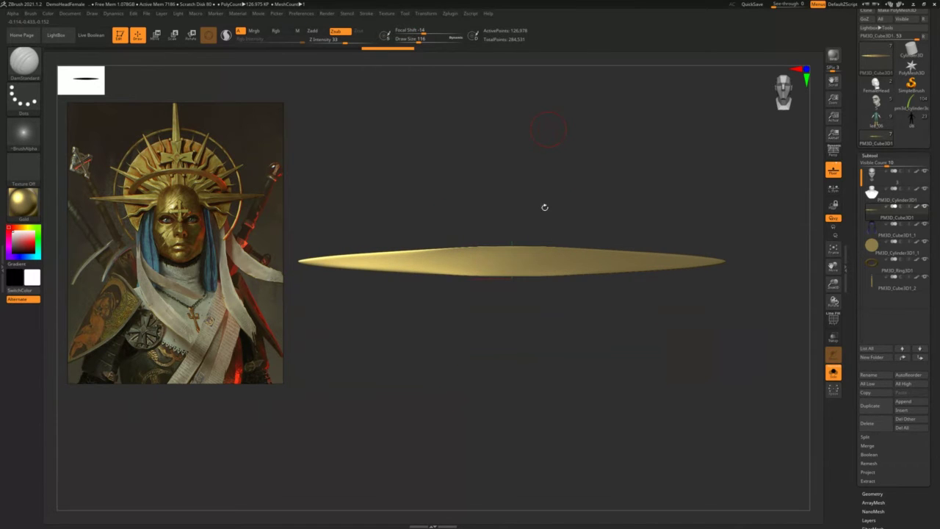
left_click_drag(534, 205, 669, 196)
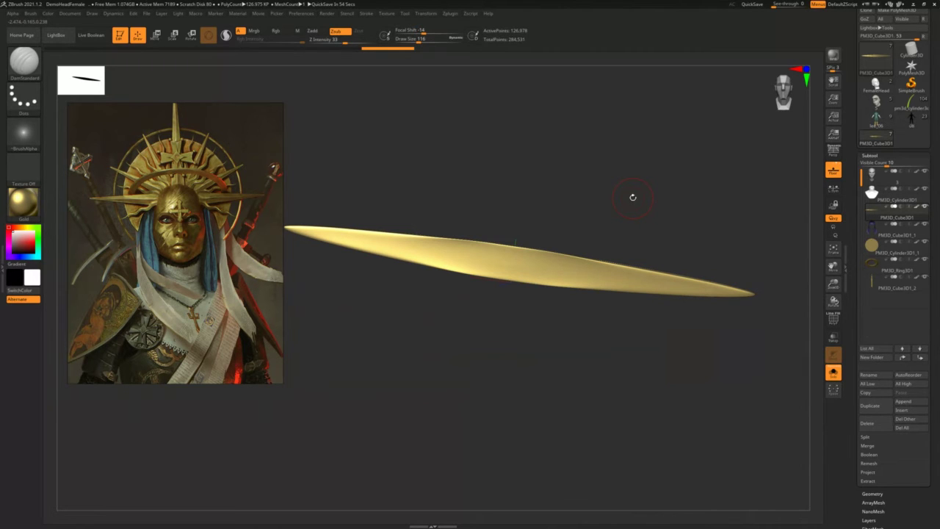
left_click_drag(519, 199, 565, 192)
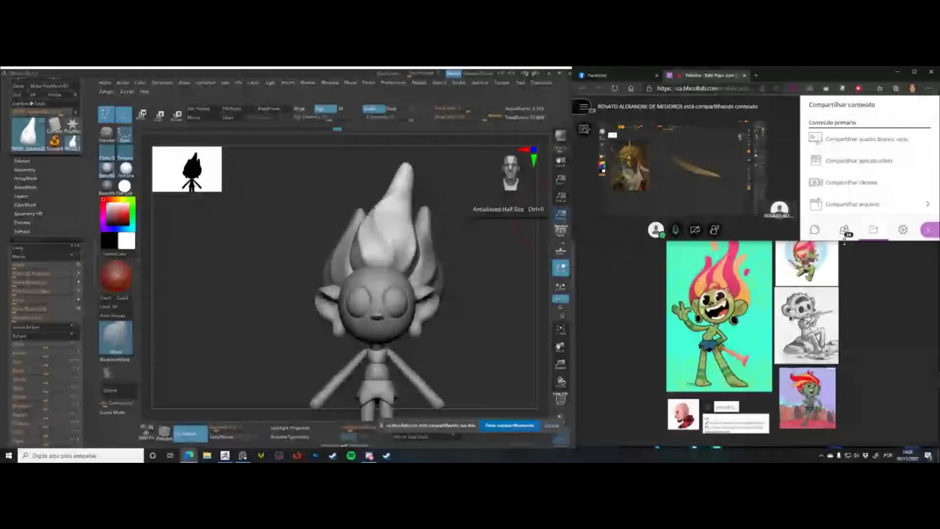
- Select the side hair flames of the cartoon character and reshape their outlines with the Move brush at varied brush sizes
left_click_drag(248, 296, 266, 317, "alt")
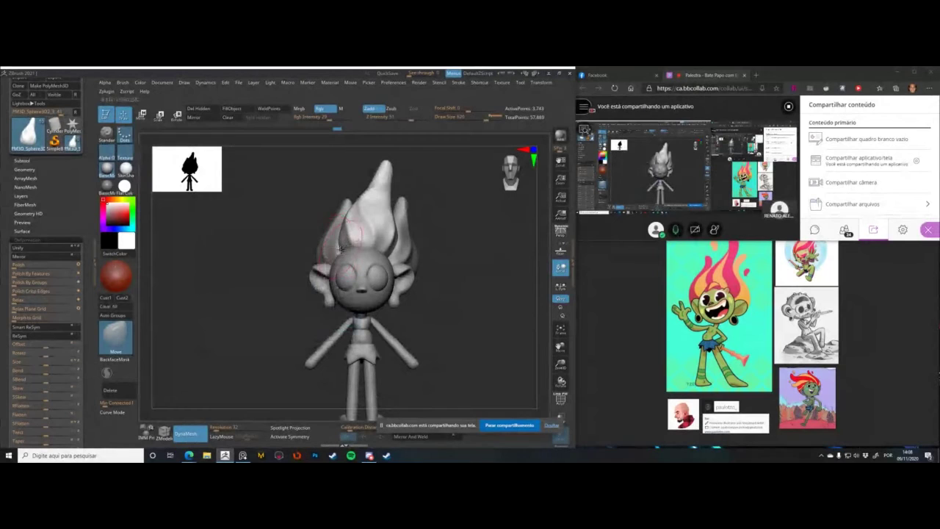
left_click_drag(380, 237, 388, 252)
left_click(395, 236, "alt")
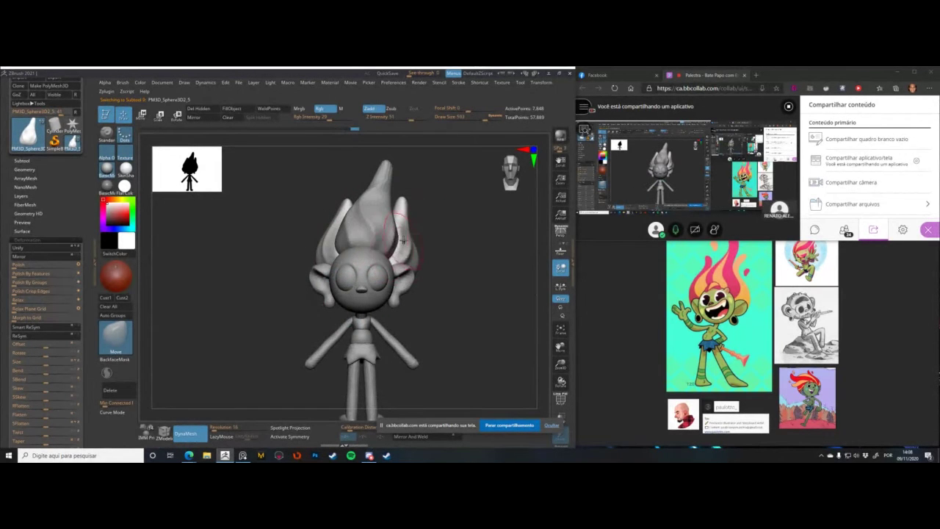
left_click_drag(401, 205, 397, 202)
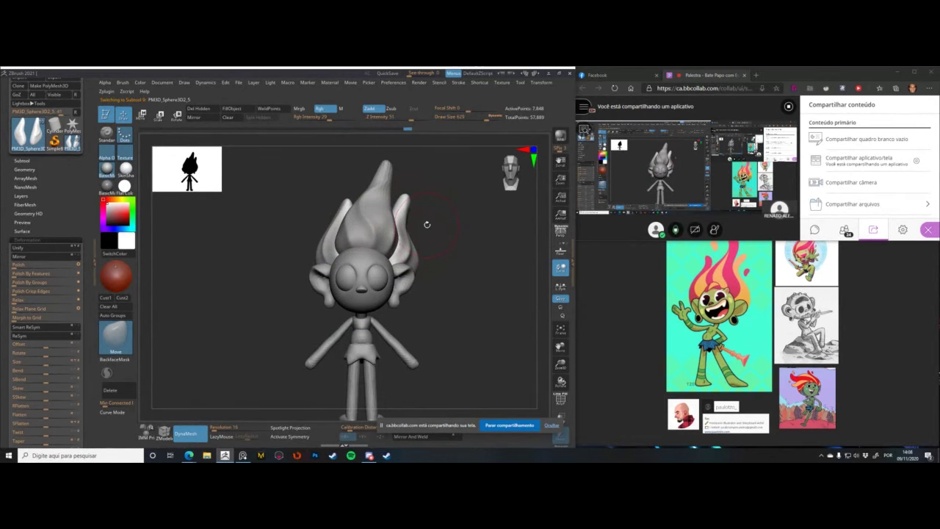
key("space")
left_click_drag(404, 253, 412, 259)
key("space")
left_click(316, 255)
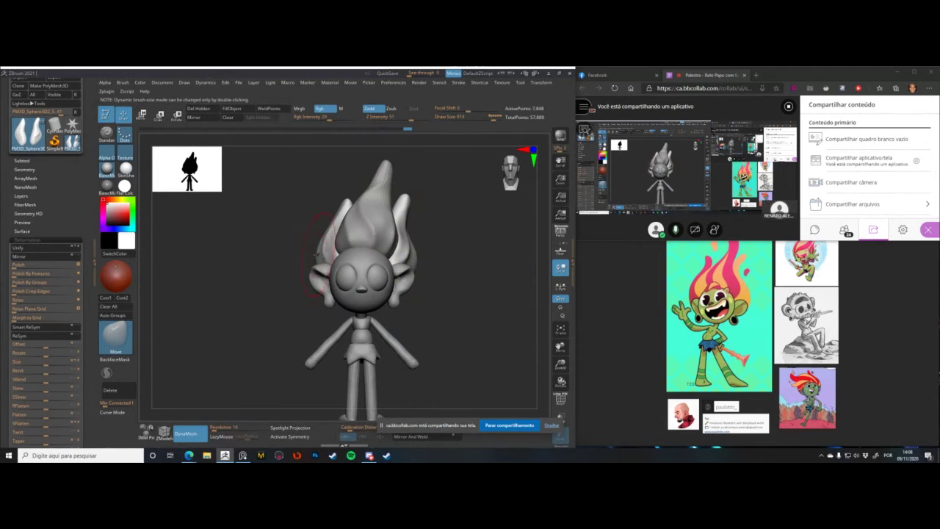
key("space")
left_click(317, 259)
key("space")
- Select the central hair flame and refine its outline with the Move and Smooth brushes
left_click(365, 231, "alt")
key("space")
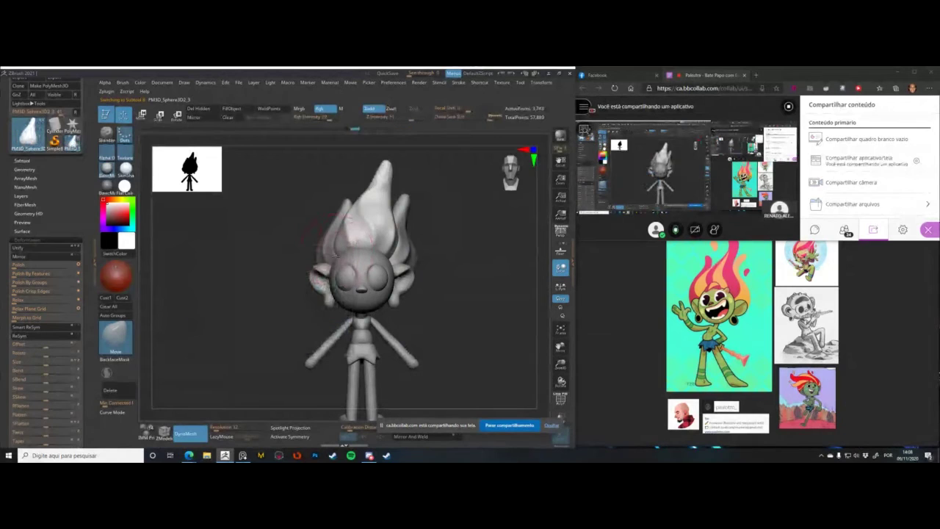
key("space")
left_click(316, 257)
key("shift")
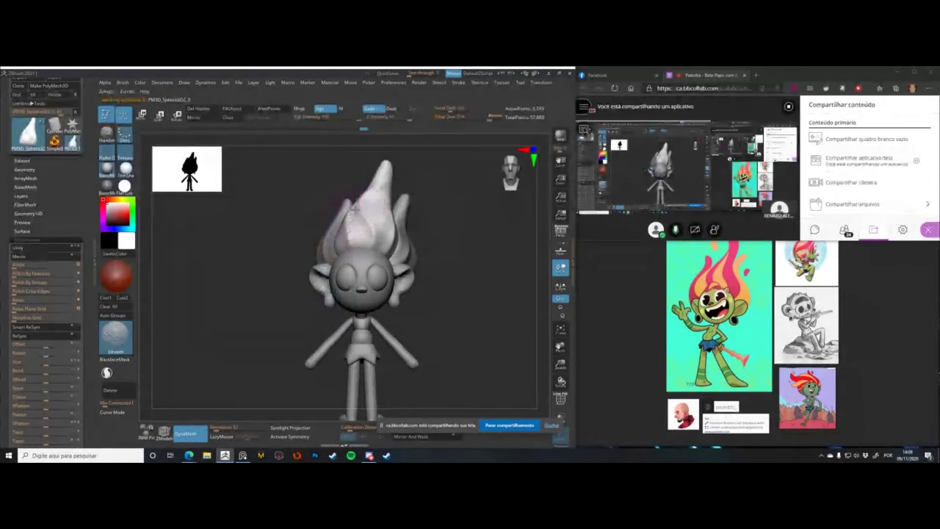
left_click_drag(418, 206, 427, 210)
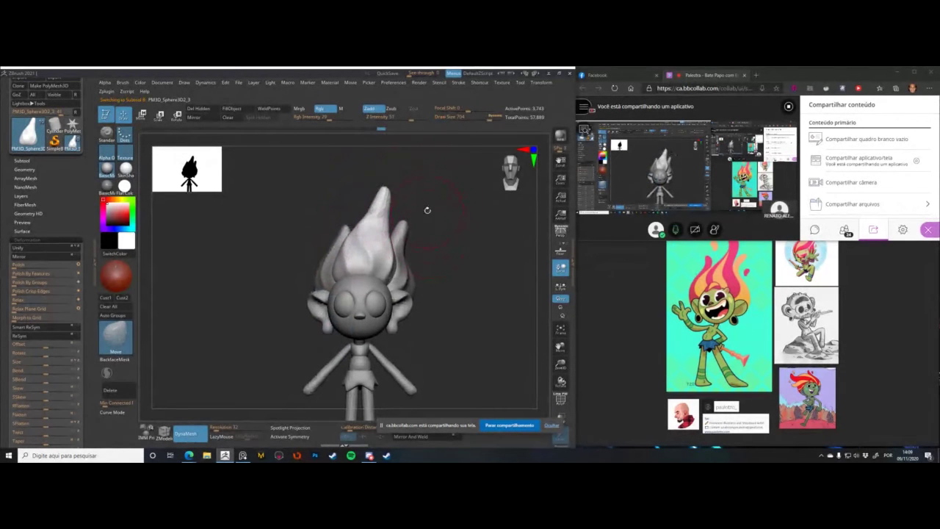
- Select the side hair flames again and adjust their inner edges beside the central flame with the Move brush
left_click(394, 239, "alt")
mouse_move(393, 240)
left_mouse_down()
mouse_move(409, 216)
mouse_move(400, 226)
mouse_move(403, 258)
left_mouse_up()
key("space")
key("space")
key("space")
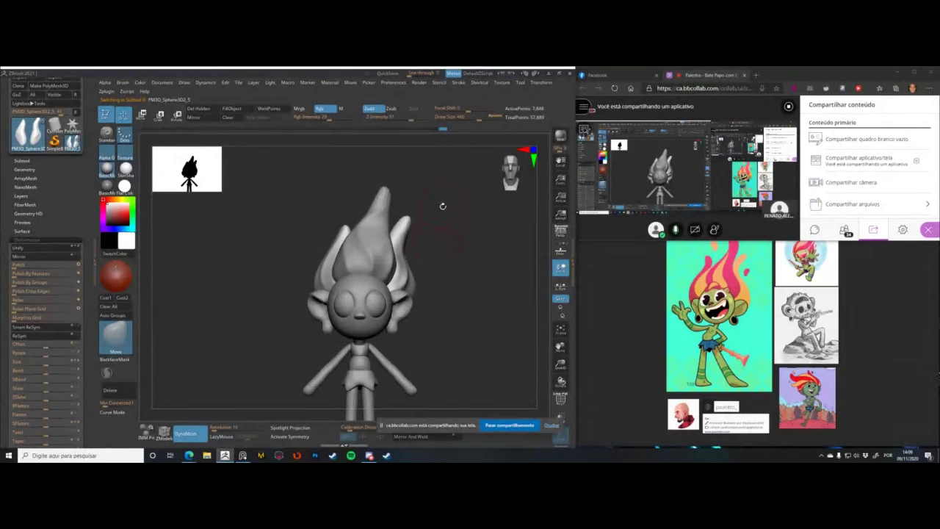
key("space")
key("space")
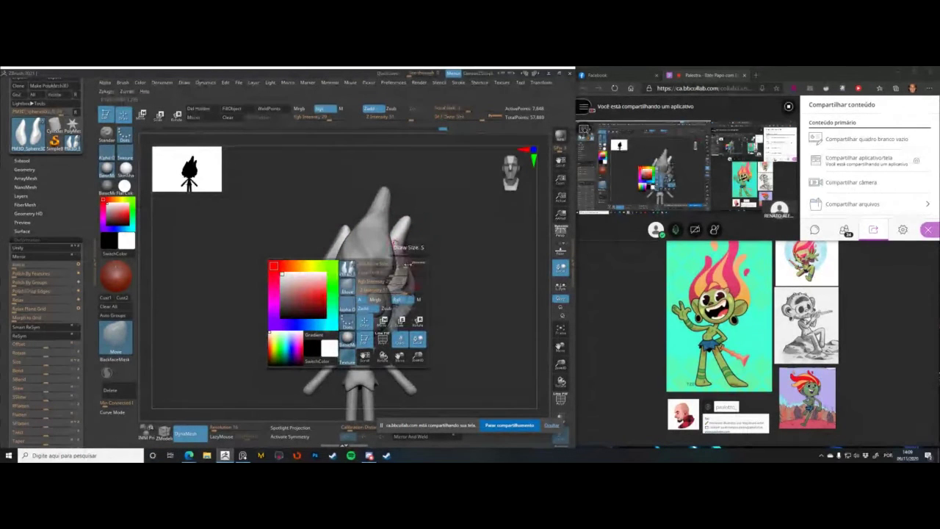
- Smooth the side hair flames in profile and reshape their base around the ear with the Move brush
left_click_drag(412, 264, 375, 285)
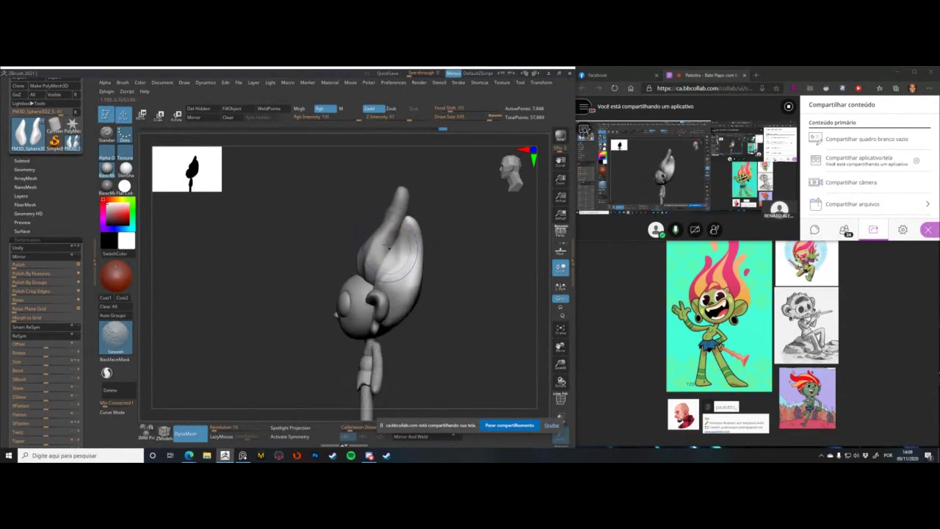
key("space")
key("space")
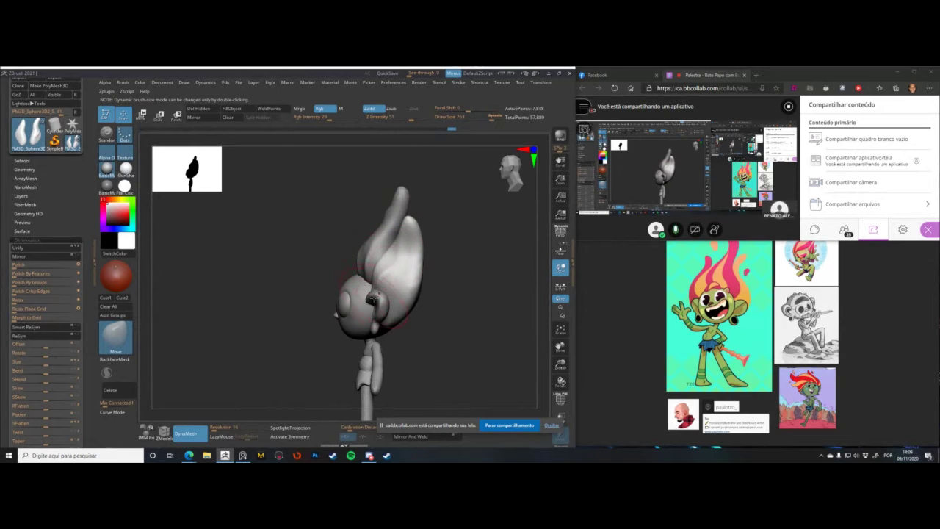
left_click(376, 298)
key("space")
left_click_drag(376, 313, 389, 324)
key("space")
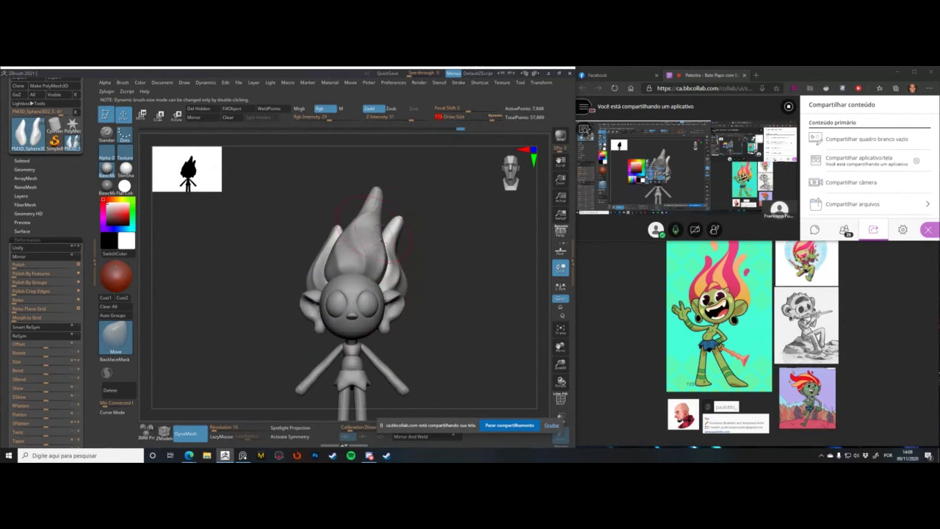
- Shift the upper part of the side hair flames slightly inward from the front and smooth their outer edges
key("space")
left_click_drag(389, 255, 381, 255)
mouse_move(396, 222)
left_mouse_down()
mouse_move(403, 220)
mouse_move(393, 225)
left_mouse_up()
key("space")
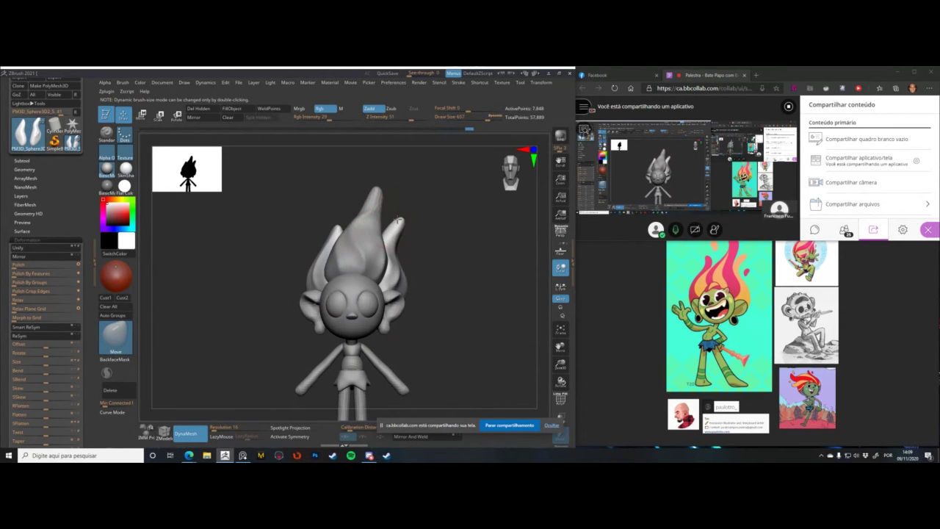
key("space")
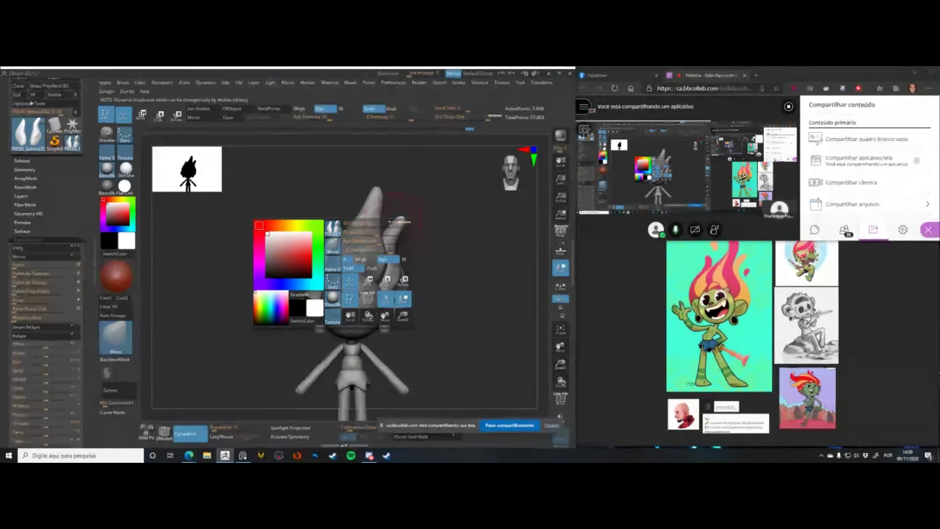
mouse_move(403, 262)
left_mouse_down("shift")
mouse_move(411, 261)
mouse_move(402, 230)
left_mouse_up("shift")
key("space")
key("space")
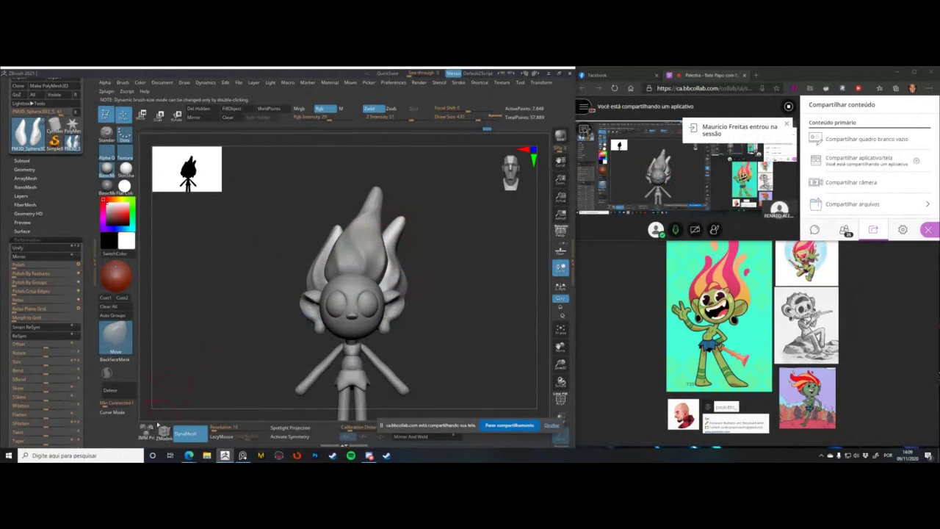
- Delete the side flames' lower subdivision levels and insert a small sphere beside the flame tip with the IMM Primitives brush
key("1")
left_click(148, 431)
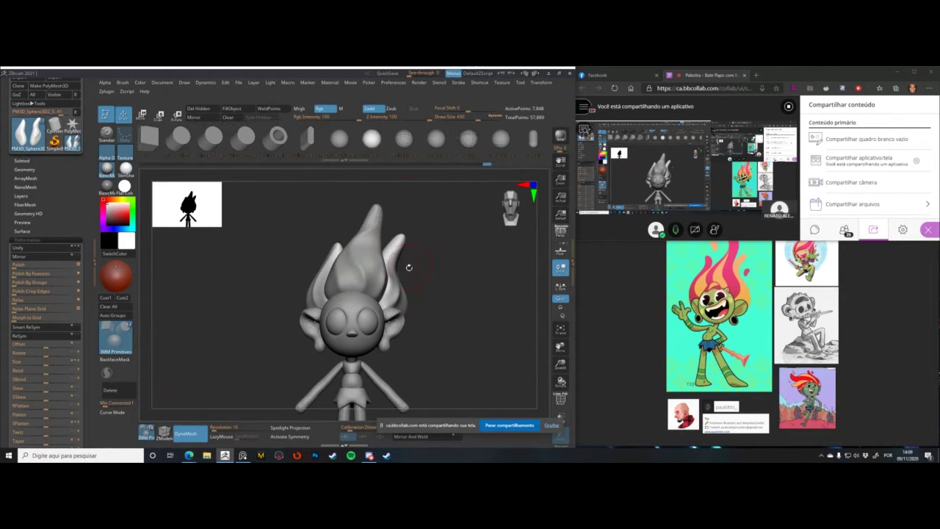
left_click(397, 246)
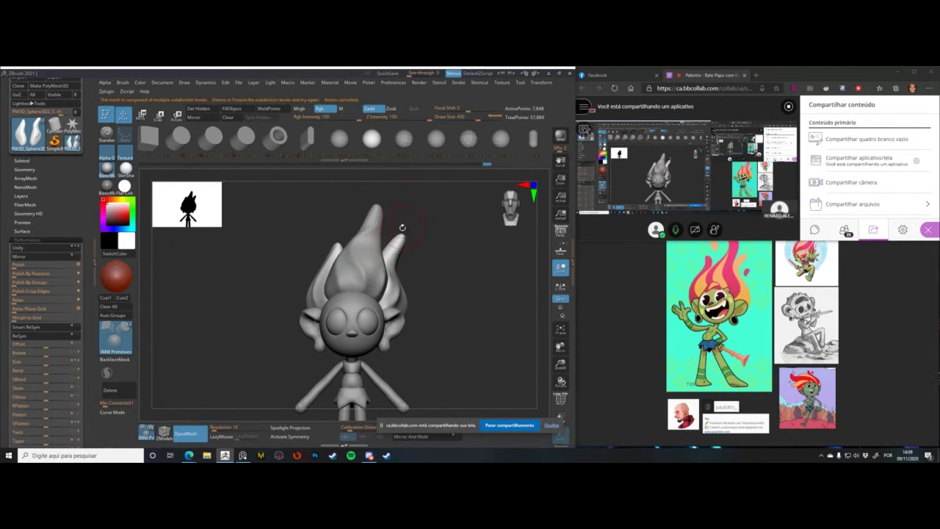
left_click(24, 179)
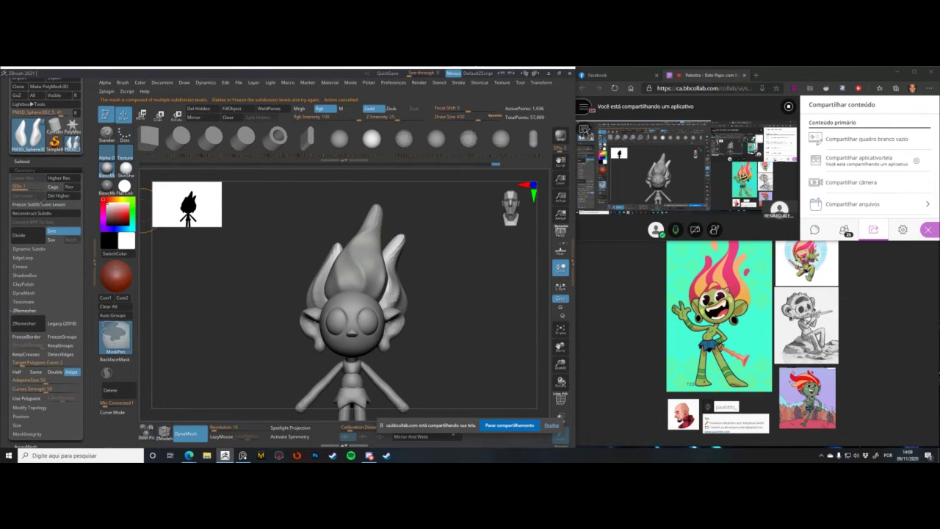
key("d")
left_click(41, 197)
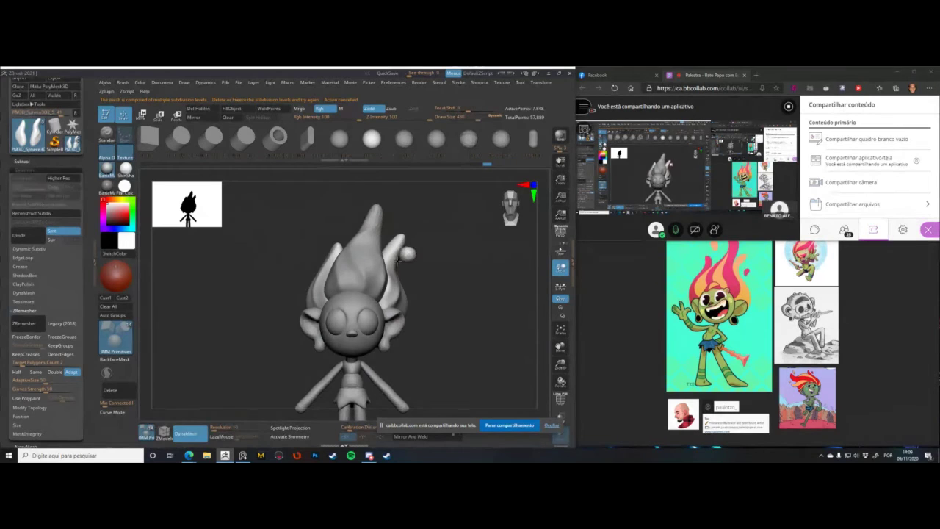
- Transform the inserted sphere with the gizmo and shape it into a small curved flame wisp using the Move brush
key("w")
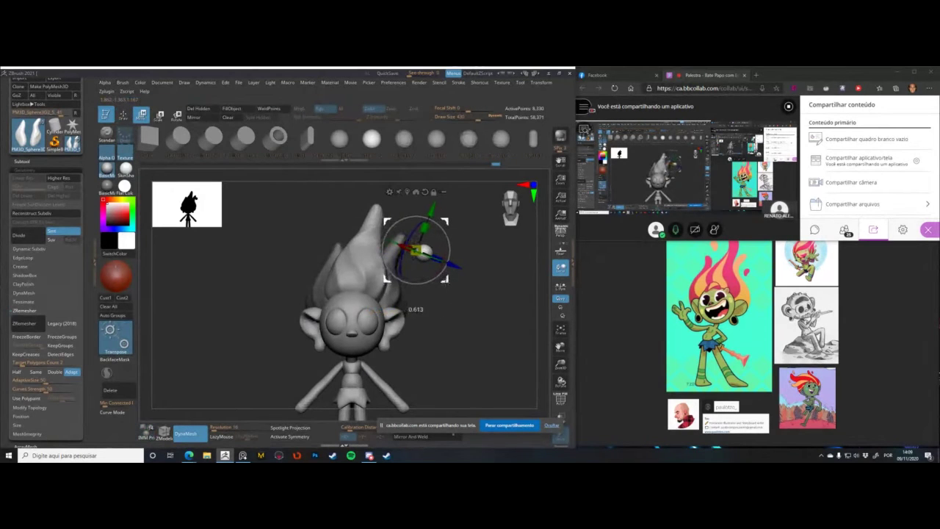
left_click_drag(446, 280, 398, 276)
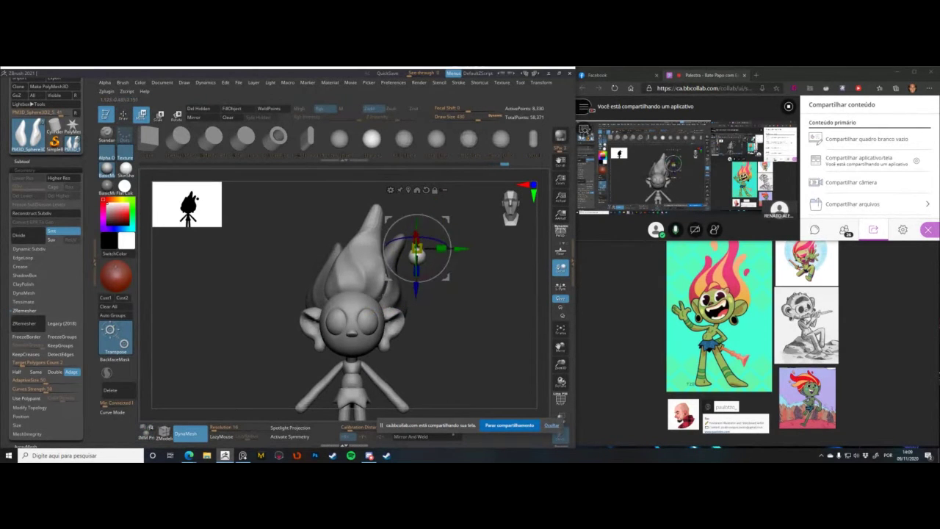
key("q")
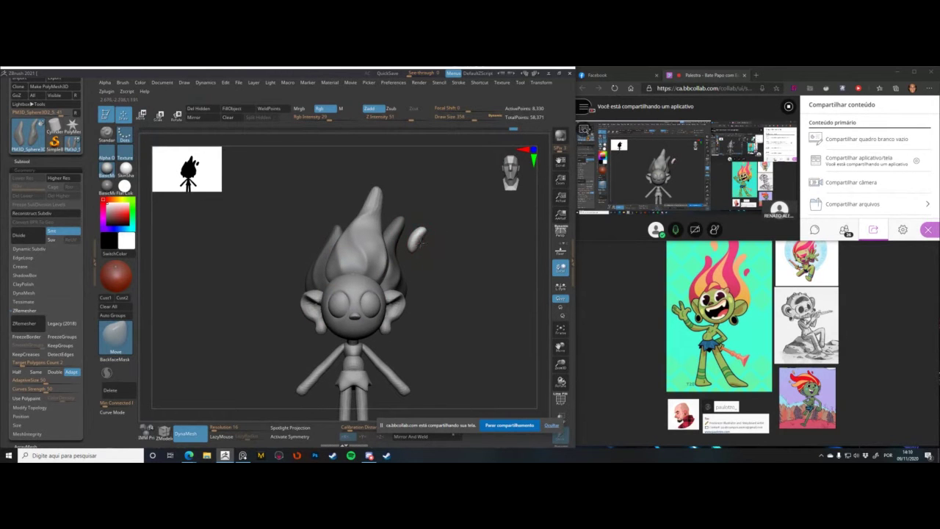
mouse_move(426, 231)
left_mouse_down()
mouse_move(411, 249)
mouse_move(417, 240)
left_mouse_up()
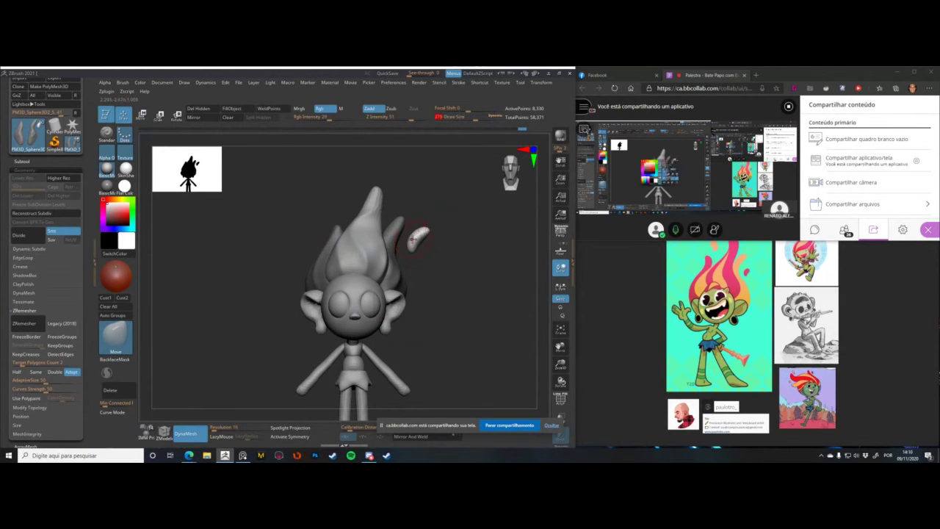
- Smooth the detached flame wisp and refine its curve with the Move brush
key("b")
key("c")
key("l")
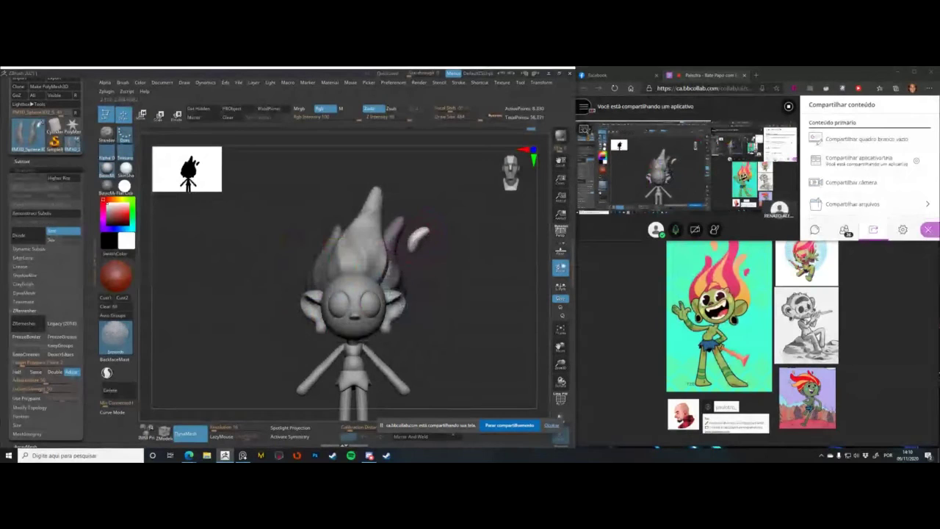
key("b")
key("m")
key("v")
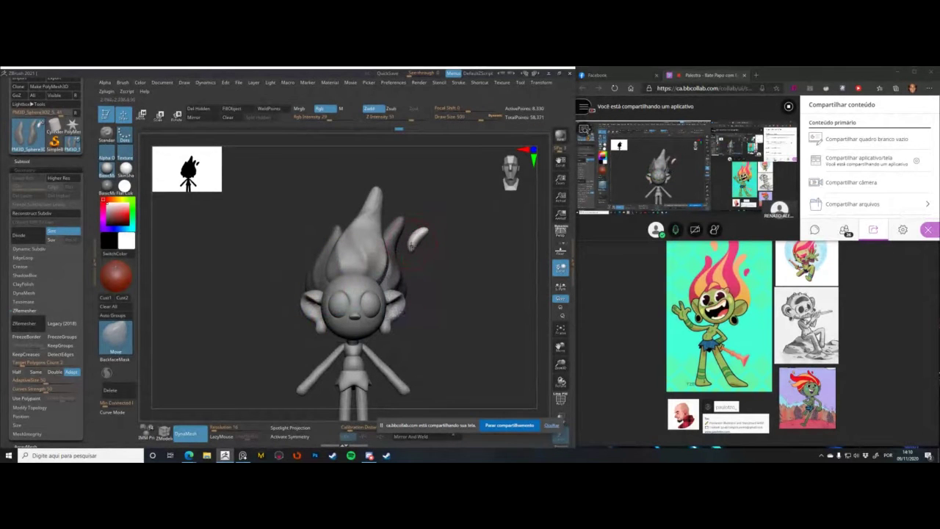
key("space")
left_click(413, 237)
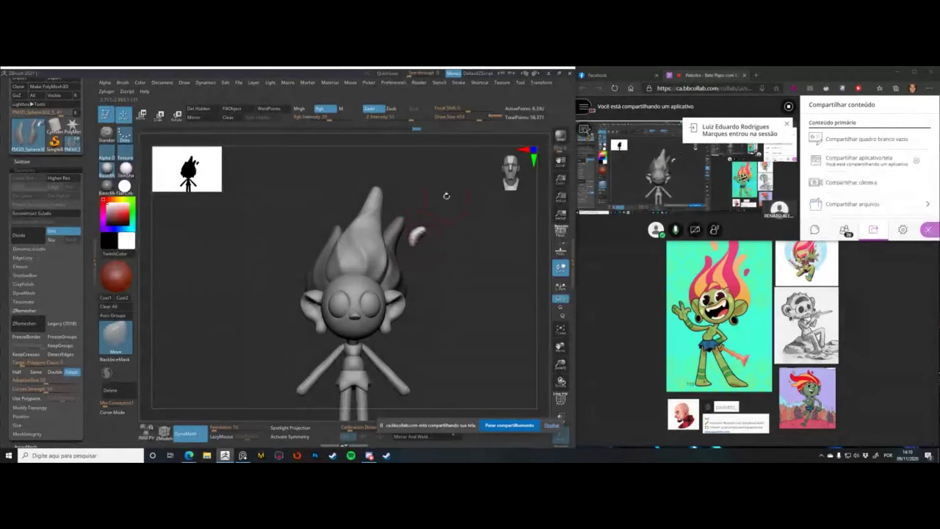
- Make the central hair flame the active subtool and enlarge the Move brush for reshaping it
left_click_drag(312, 206, 318, 219)
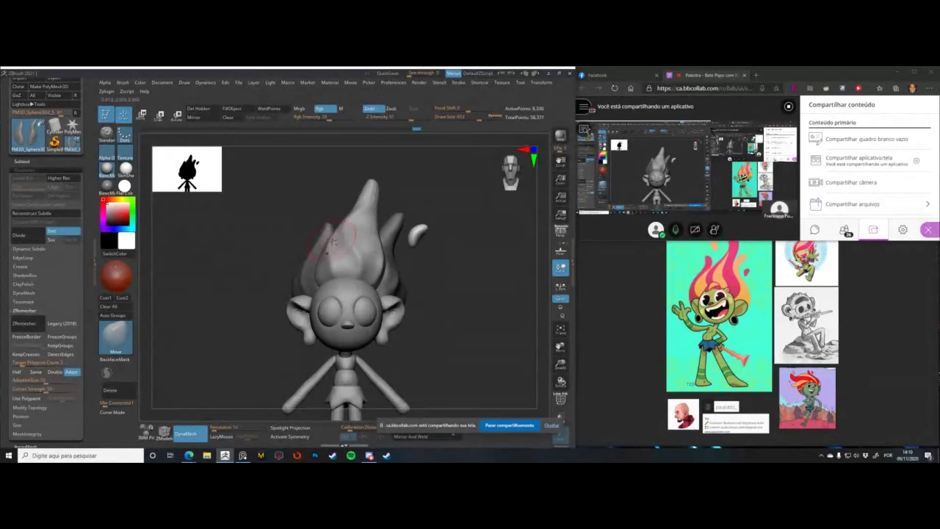
left_click(340, 242, "alt")
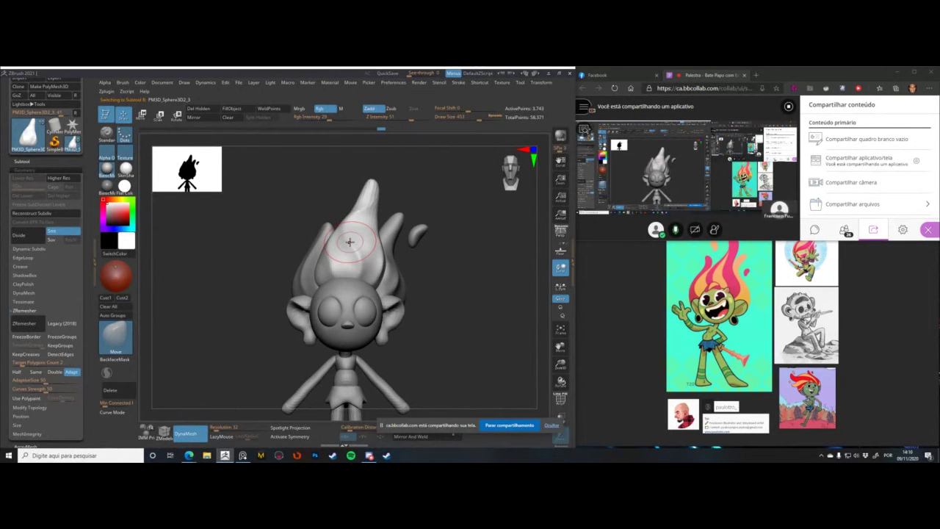
key("space")
left_click_drag(325, 254, 329, 253)
key("w")
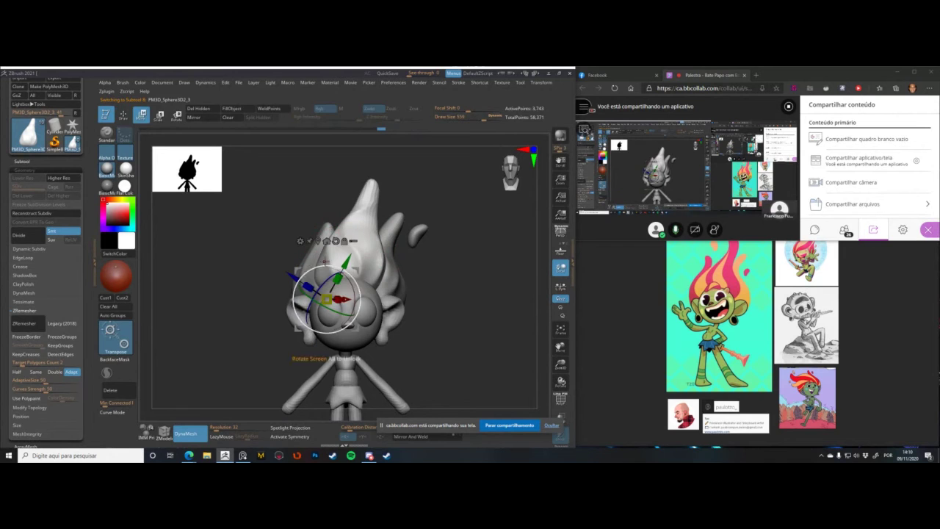
key("q")
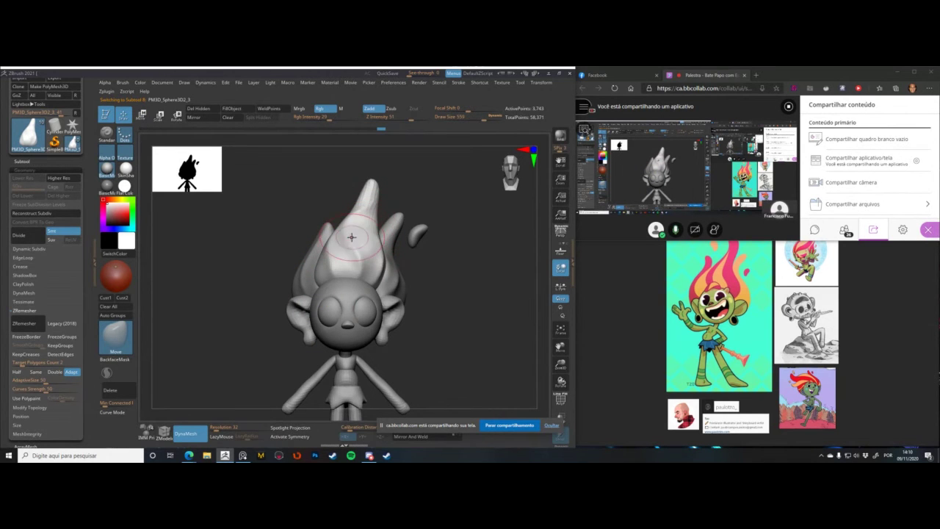
key("w")
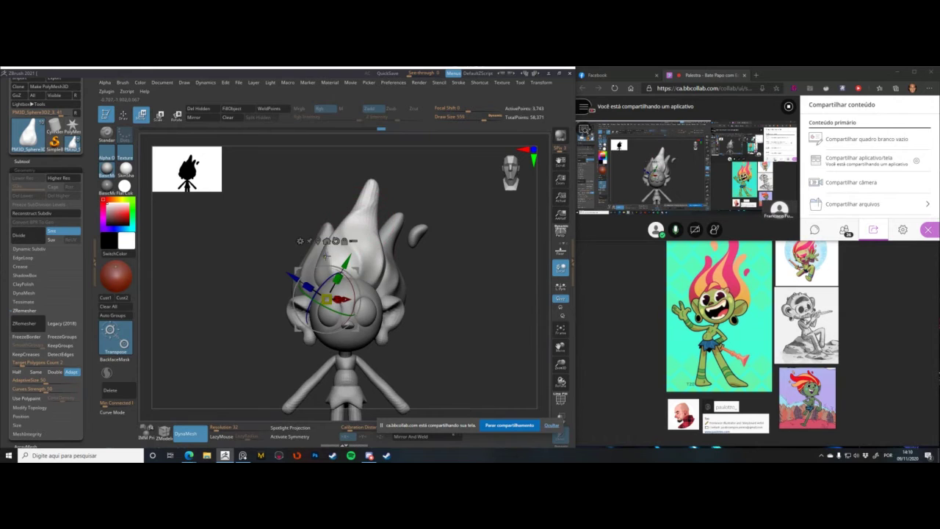
key("q")
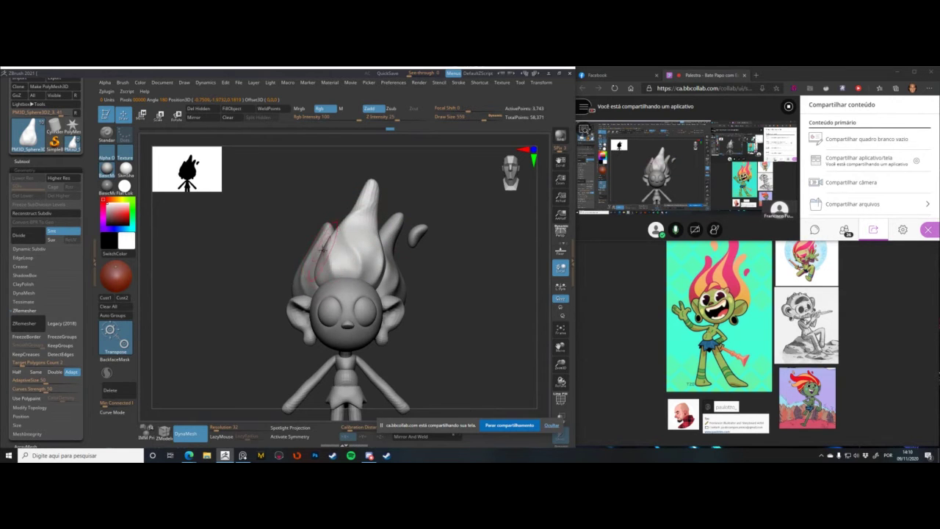
- Bend the upper part of the central hair flame backward in side view with the Move brush
left_click_drag(274, 224, 316, 226)
key("w")
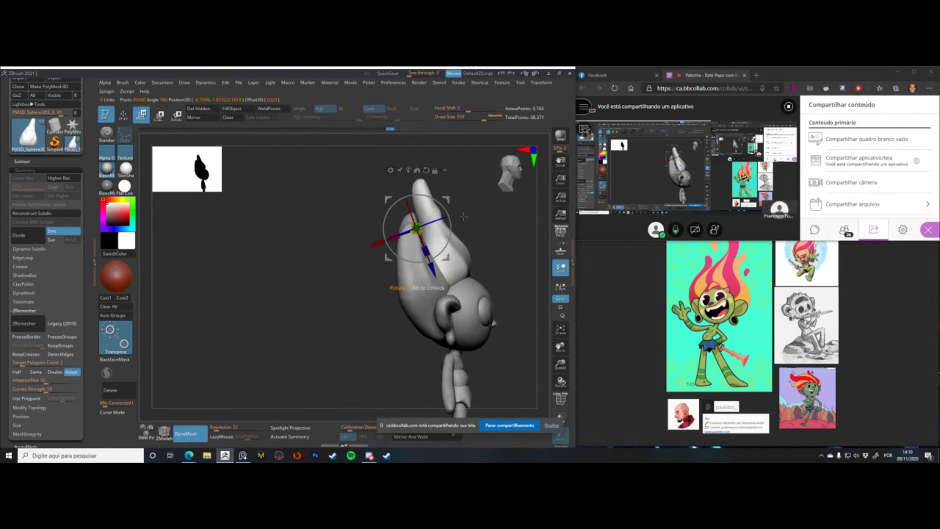
key("q")
key("w")
key("q")
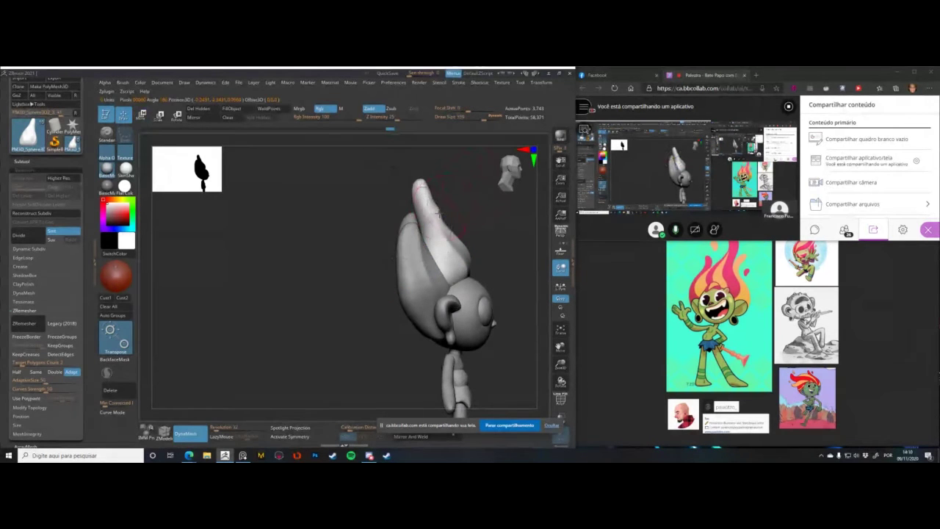
key("space")
key("space")
mouse_move(443, 220)
left_mouse_down()
mouse_move(414, 185)
mouse_move(403, 187)
mouse_move(440, 211)
mouse_move(433, 209)
left_mouse_up()
key("space")
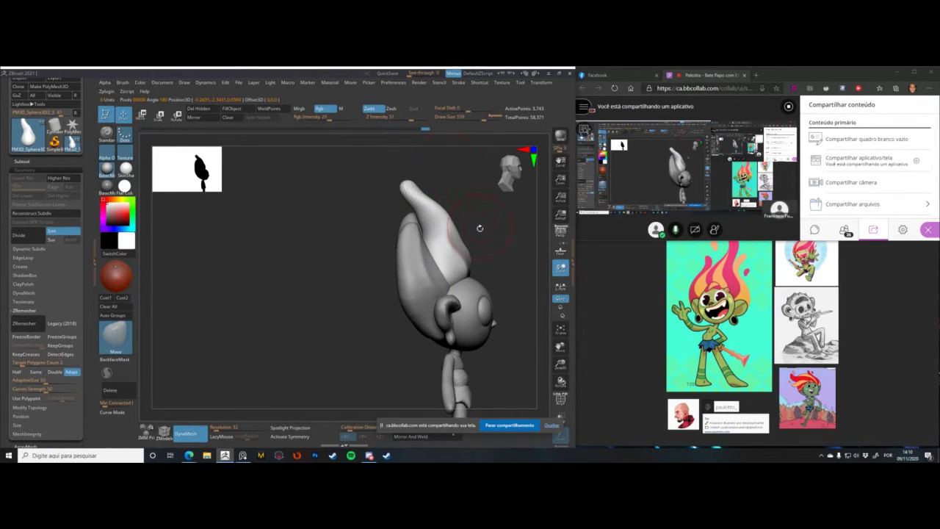
- Refine the central flame's outline from the front with the Move brush and remesh it with DynaMesh
left_click_drag(368, 206, 312, 209, "shift")
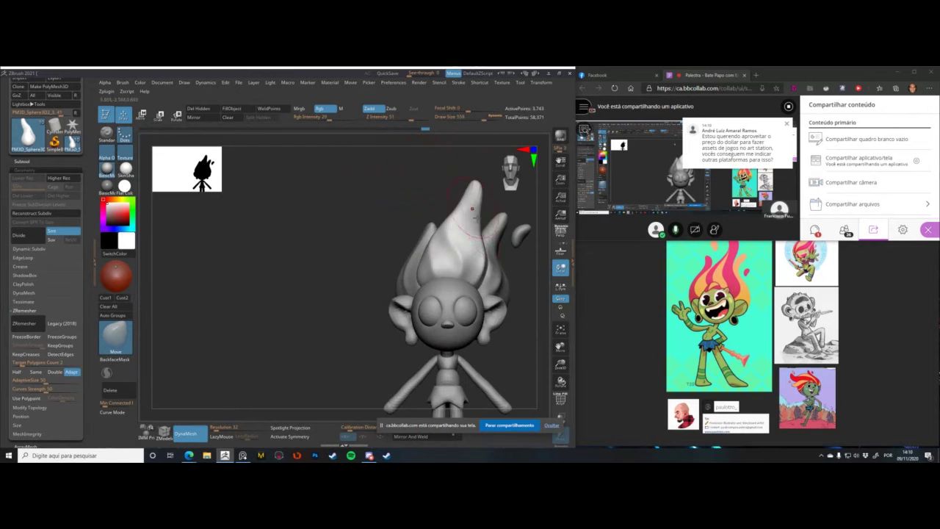
left_click_drag(401, 221, 390, 222, "alt")
key("space")
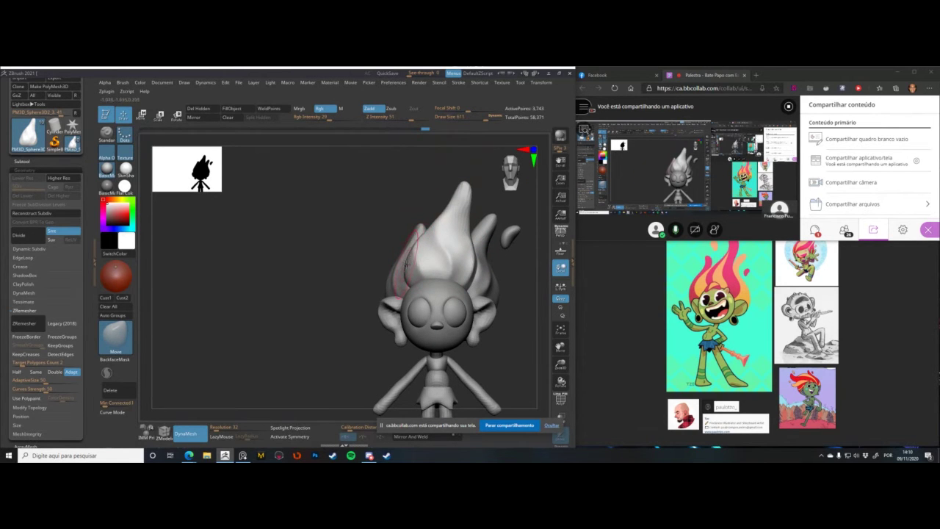
left_click_drag(380, 239, 327, 223, "ctrl")
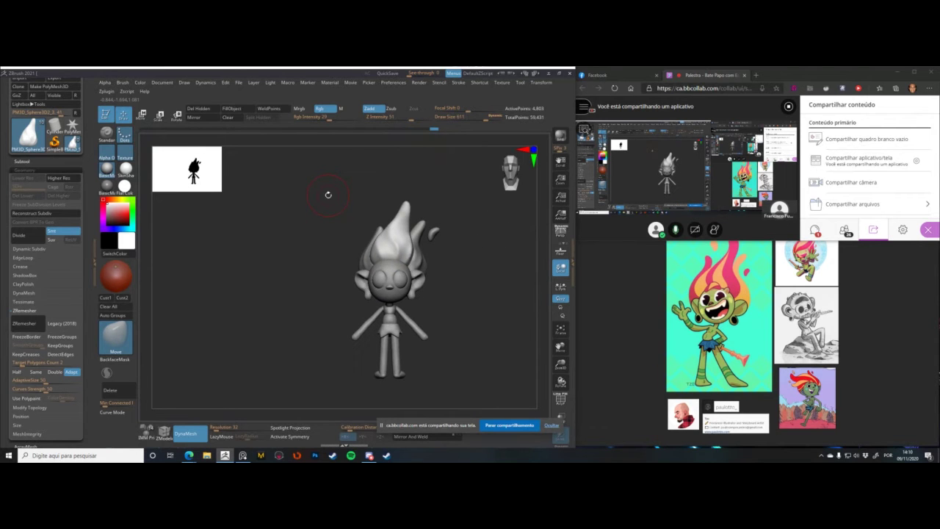
- Adjust the base of the central flame where it meets the forehead, checking it from the front and side
left_click_drag(324, 286, 320, 283, "alt")
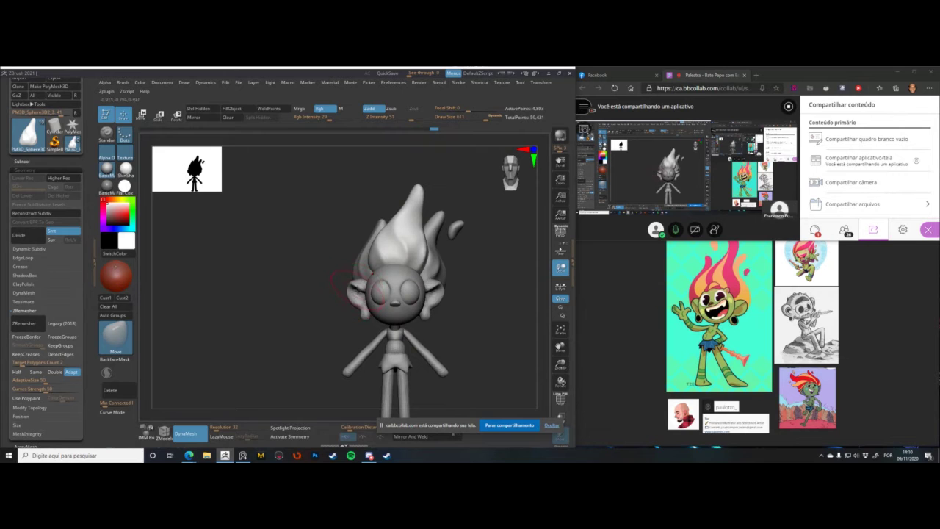
left_click_drag(323, 283, 320, 338, "alt")
key("space")
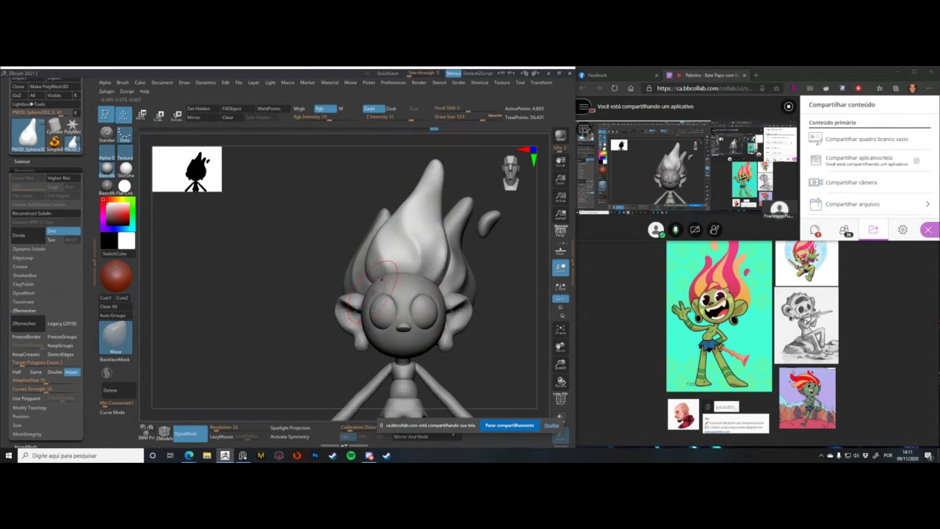
left_click_drag(306, 247, 397, 259, "alt")
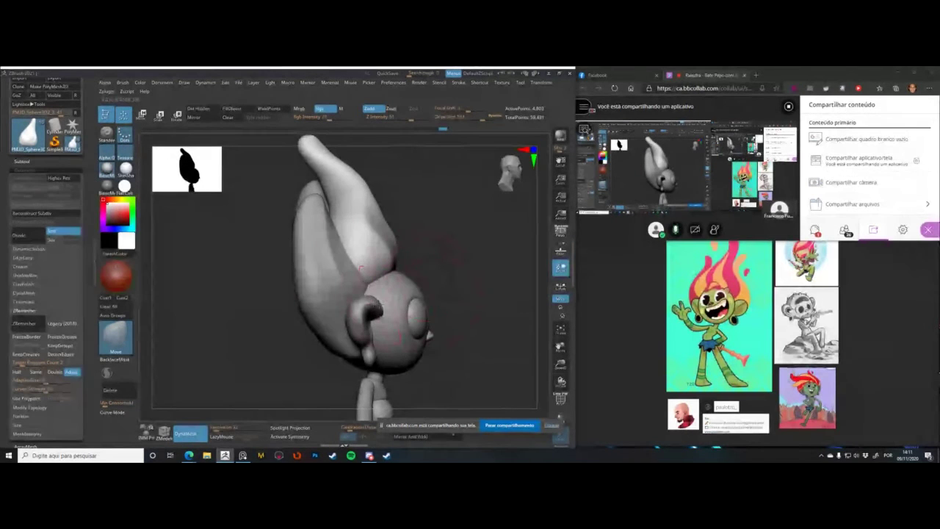
left_click_drag(458, 291, 384, 281)
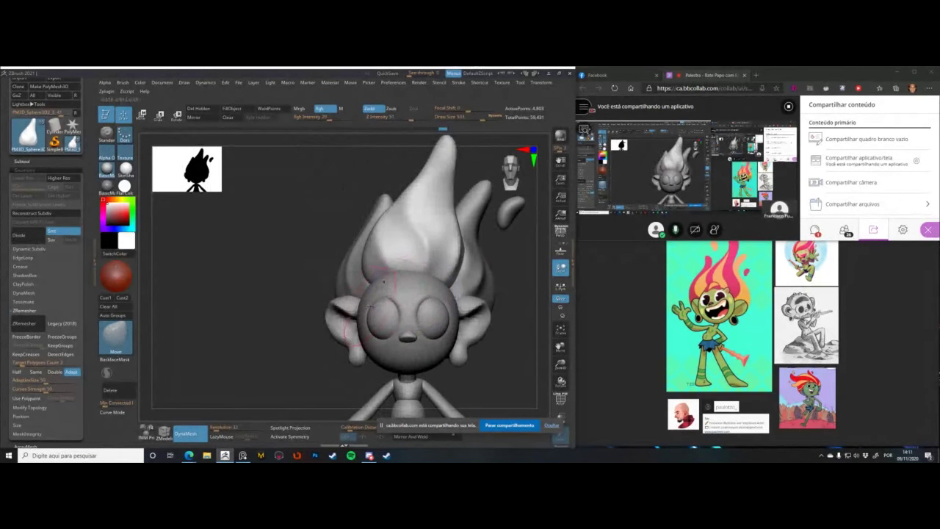
left_click_drag(307, 266, 310, 238)
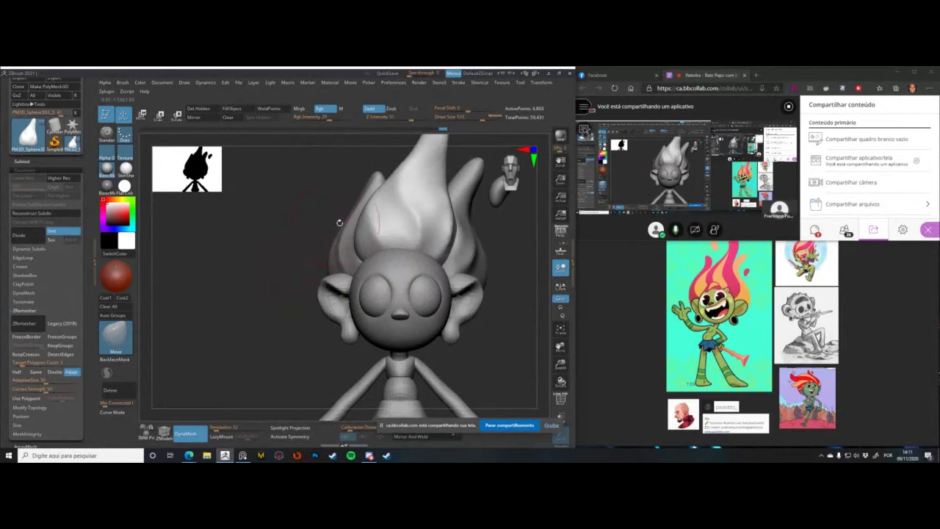
key("space")
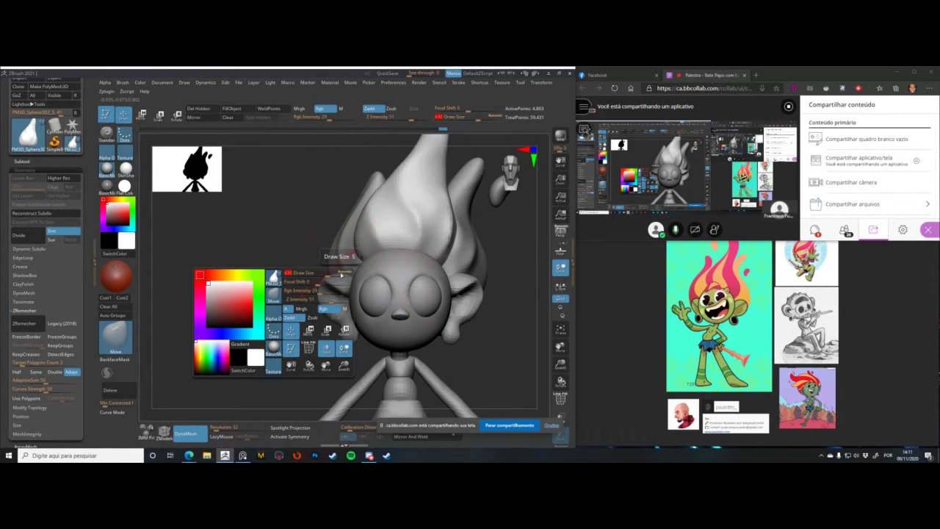
- Enlarge the Move brush and push the central flame's contour into a fuller, smoother curve from the front
left_click_drag(274, 251, 271, 243, "alt")
key("space")
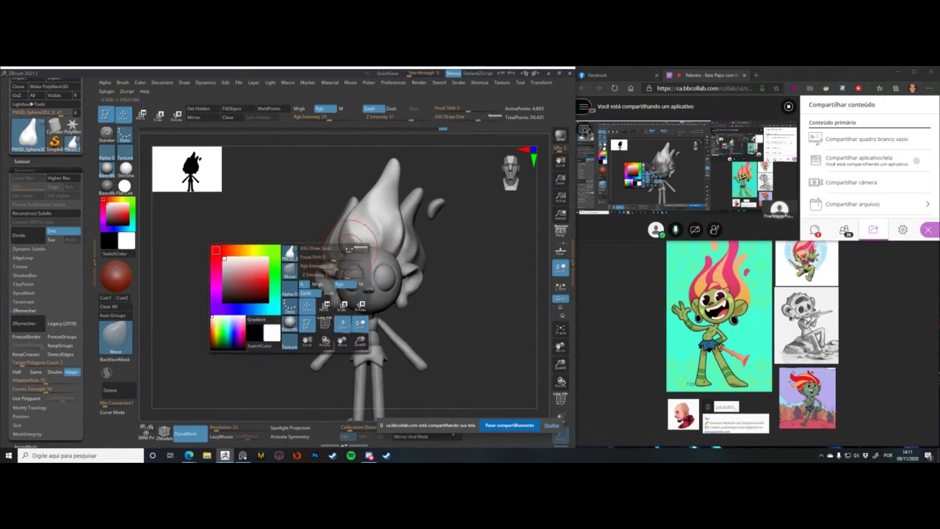
left_click(348, 252)
key("space")
left_click(351, 218)
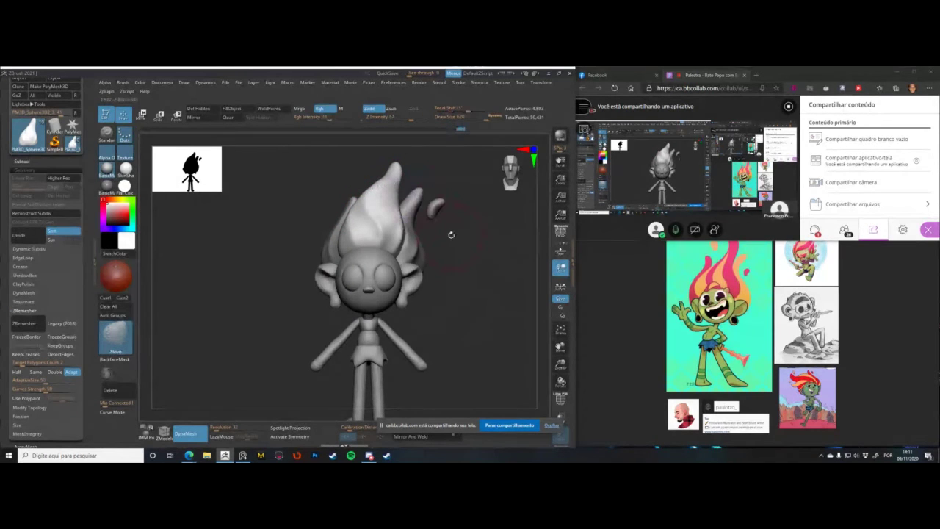
right_click(392, 197)
right_click(392, 197)
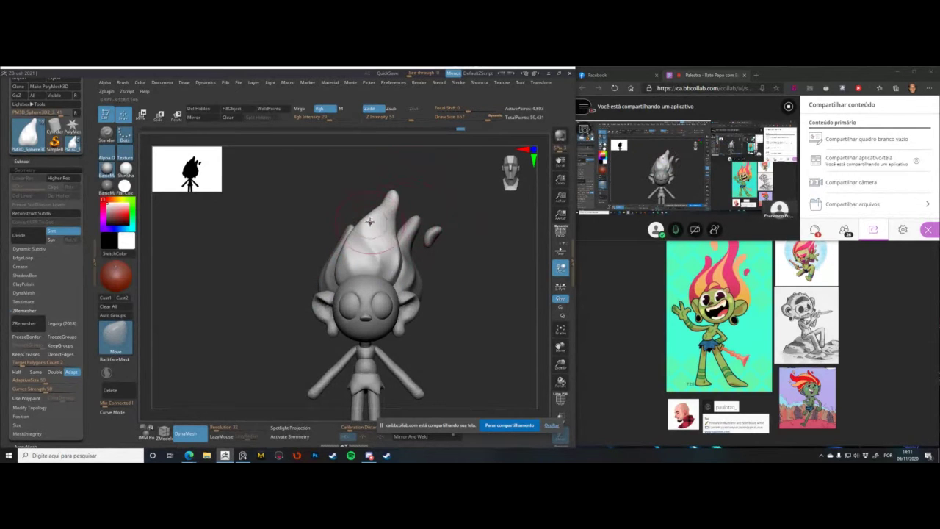
- Reduce the brush size and refine the curve below the central flame's tip to follow the reference image
key("bracketleft")
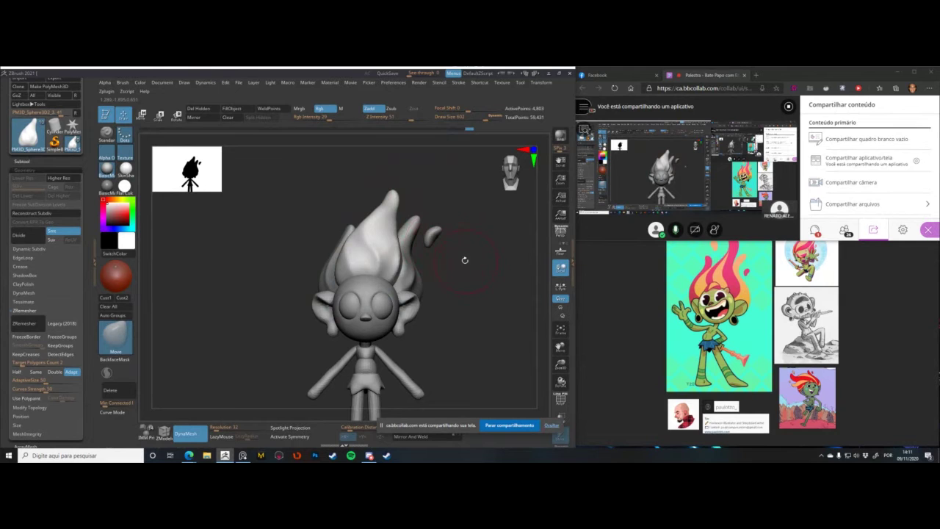
left_click_drag(465, 260, 504, 219)
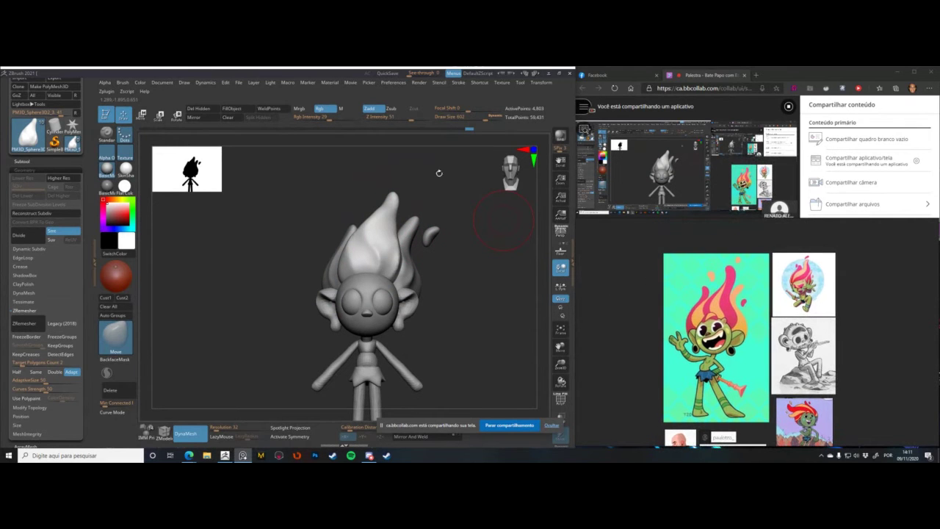
key("[")
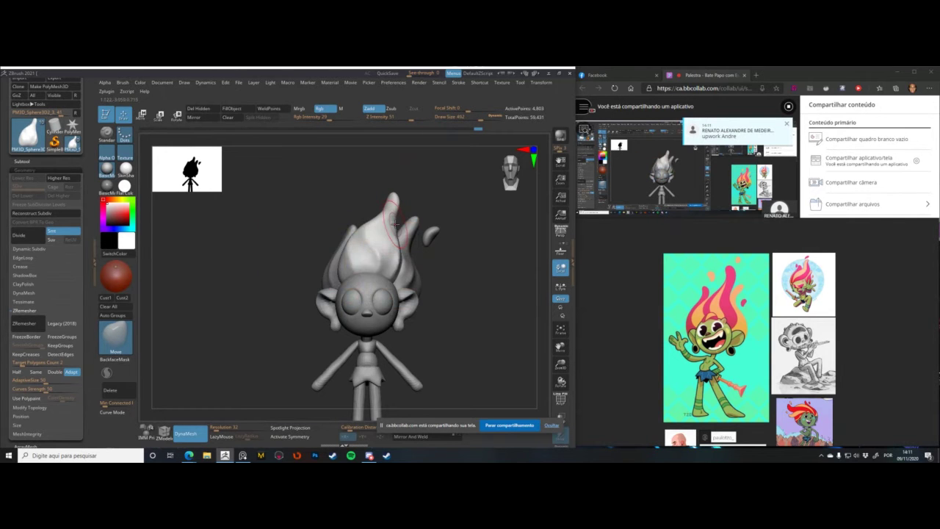
key("[")
left_click_drag(382, 227, 392, 225)
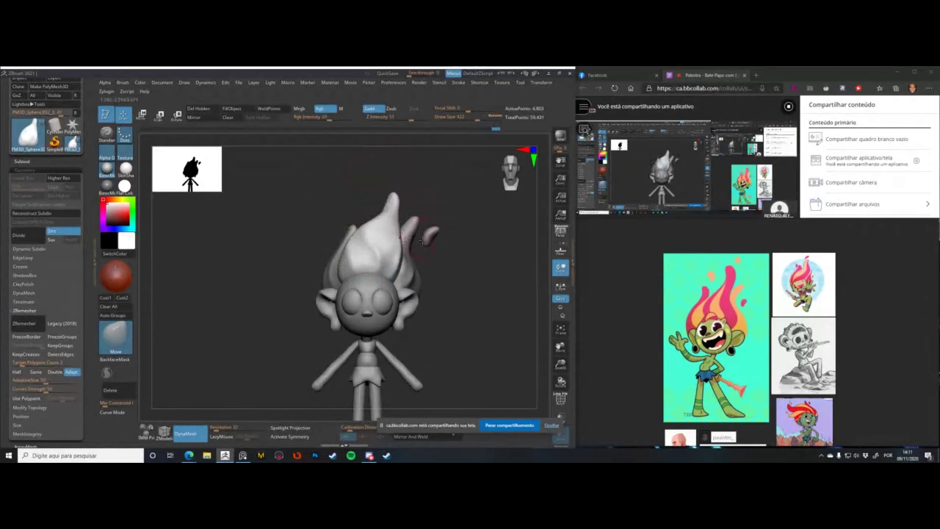
left_click(432, 235, "alt")
left_click_drag(442, 234, 425, 214)
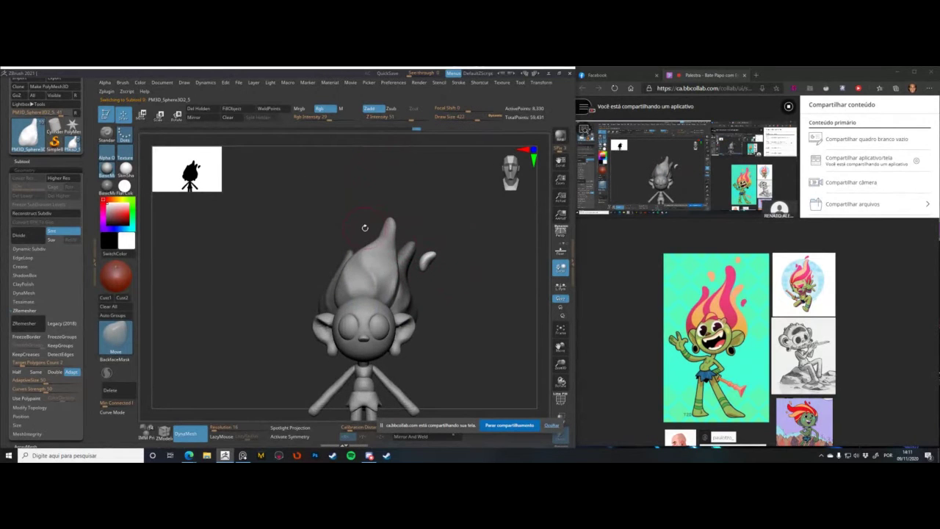
key("space")
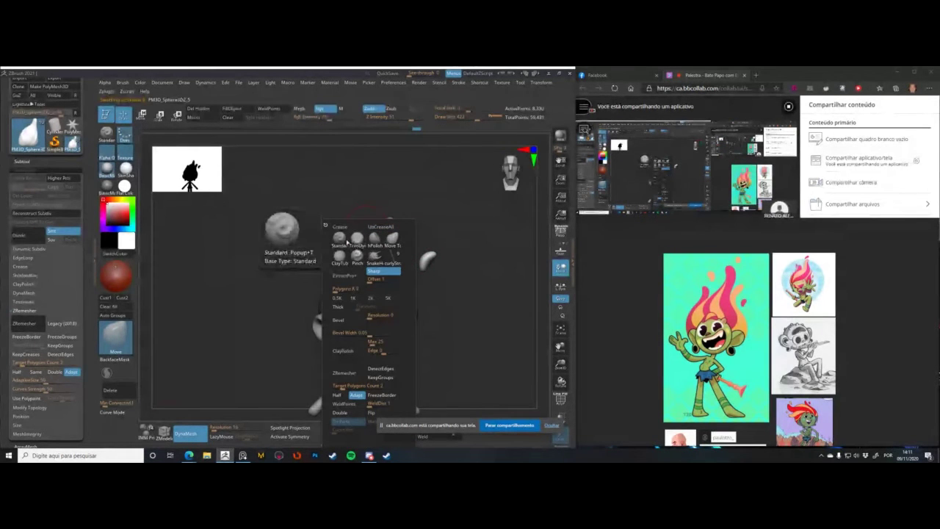
left_click(146, 432)
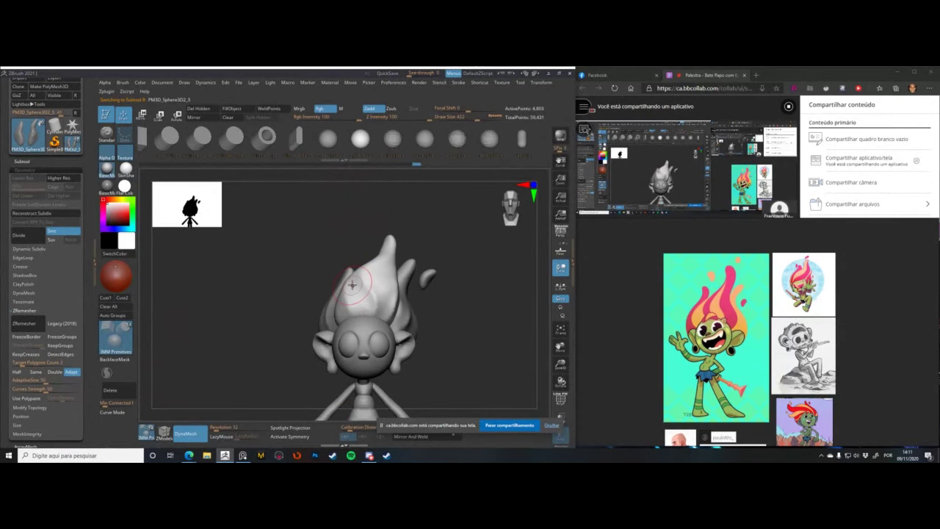
left_click_drag(311, 246, 325, 199)
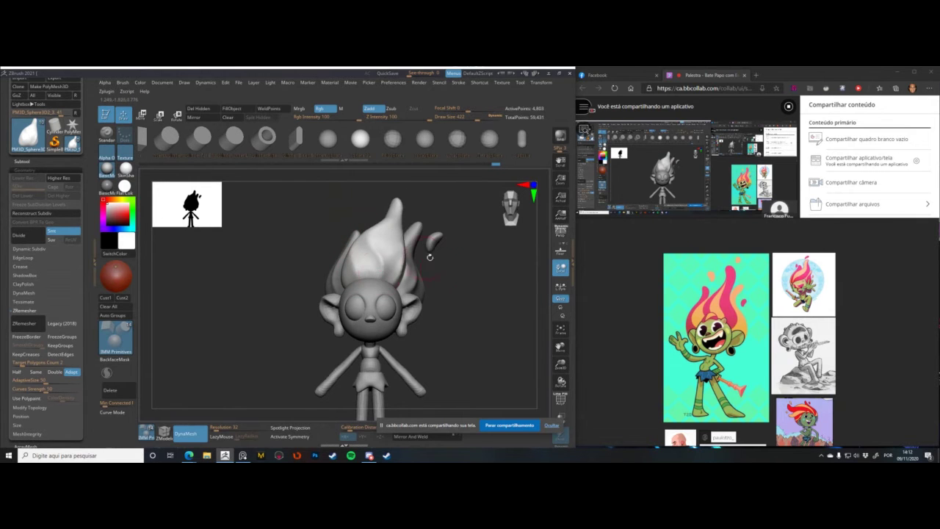
- Switch back to the Move brush at a larger size and adjust the outer contour of the central flame
left_click_drag(431, 256, 431, 280, "alt")
scroll(290, 257, "down", 4)
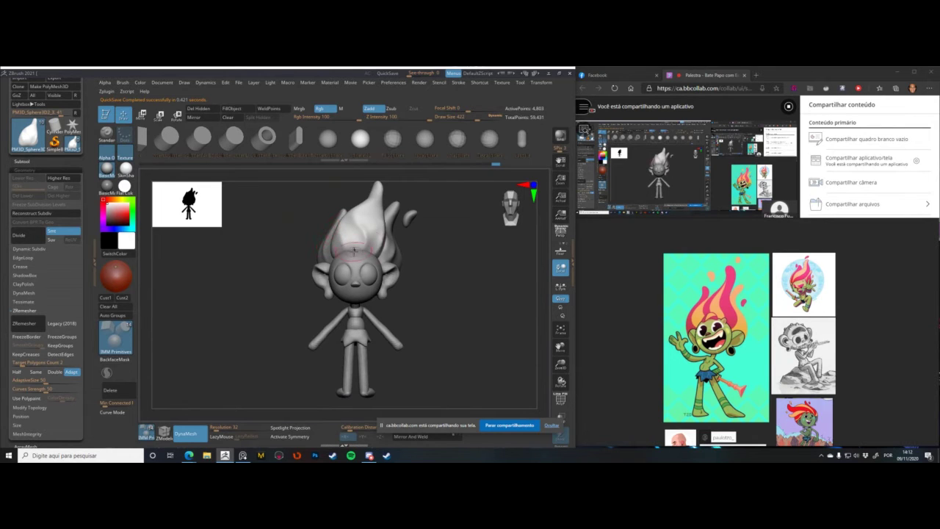
scroll(309, 224, "up", 2)
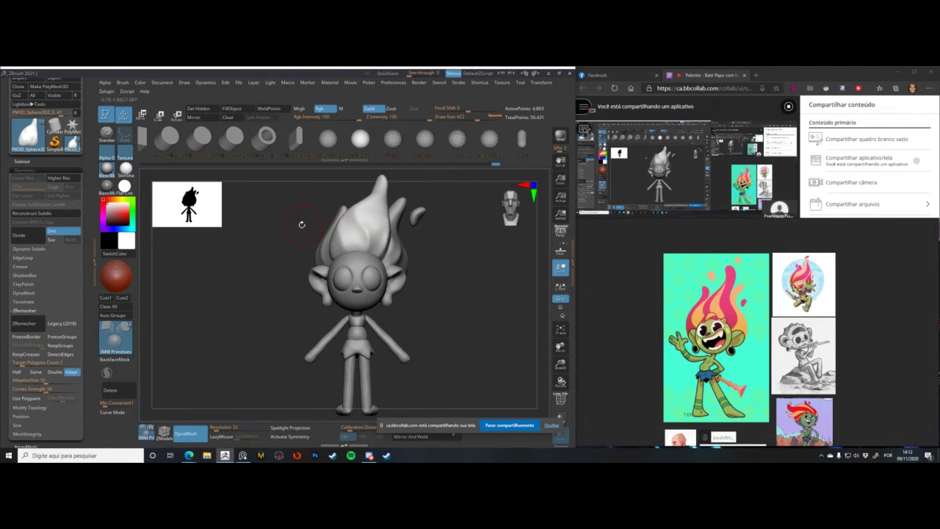
key("space")
key("b")
key("m")
key("v")
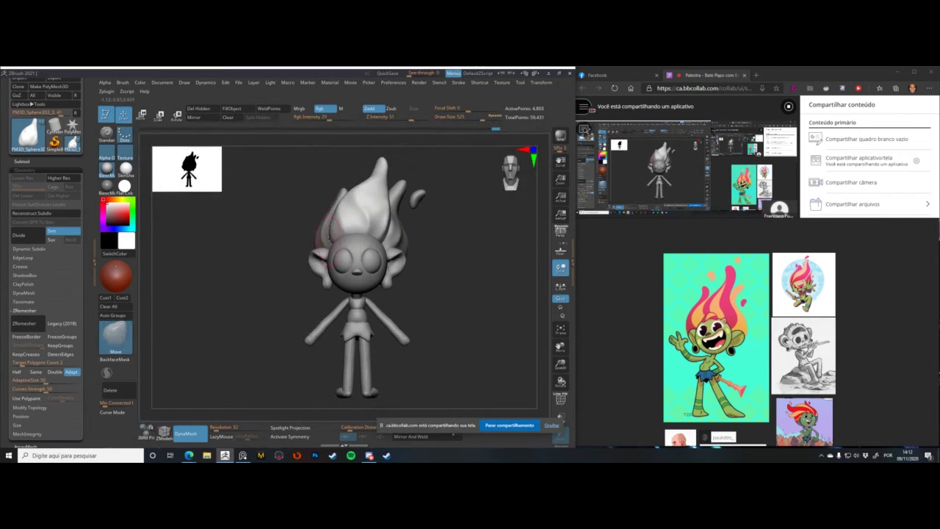
key("space")
key("space")
left_click(345, 207)
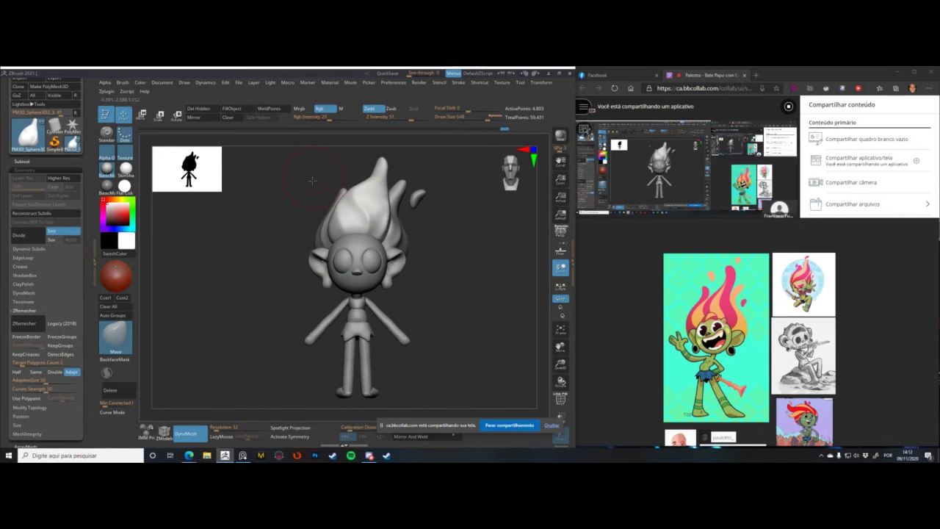
- Touch up the upper central flame with the Move brush and smooth its tip
left_click_drag(313, 180, 306, 229, "alt")
key("space")
left_click(388, 238)
left_click_drag(376, 213, 374, 219, "shift")
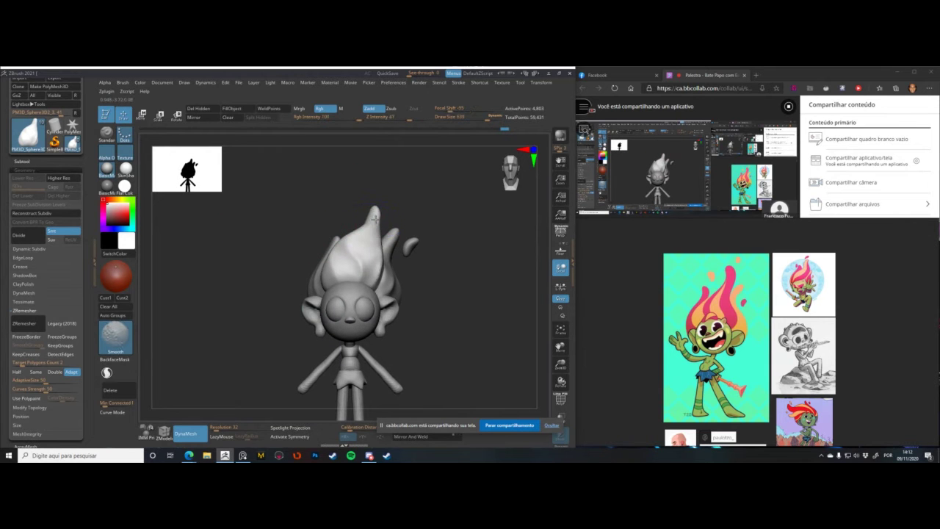
- Pull the central flame's upper part and tip backward with the Move brush from the side view
left_click_drag(413, 243, 327, 244)
key("space")
left_click(356, 249)
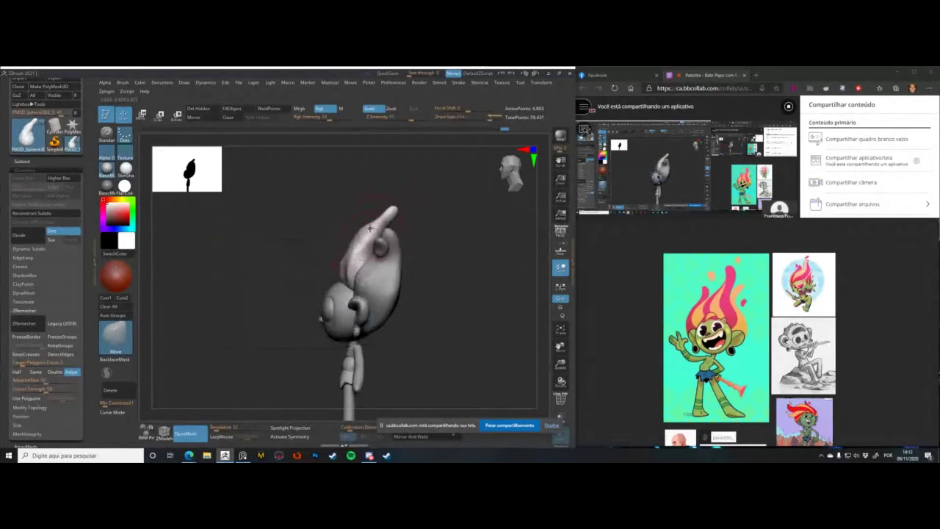
left_click_drag(407, 214, 415, 215)
key("space")
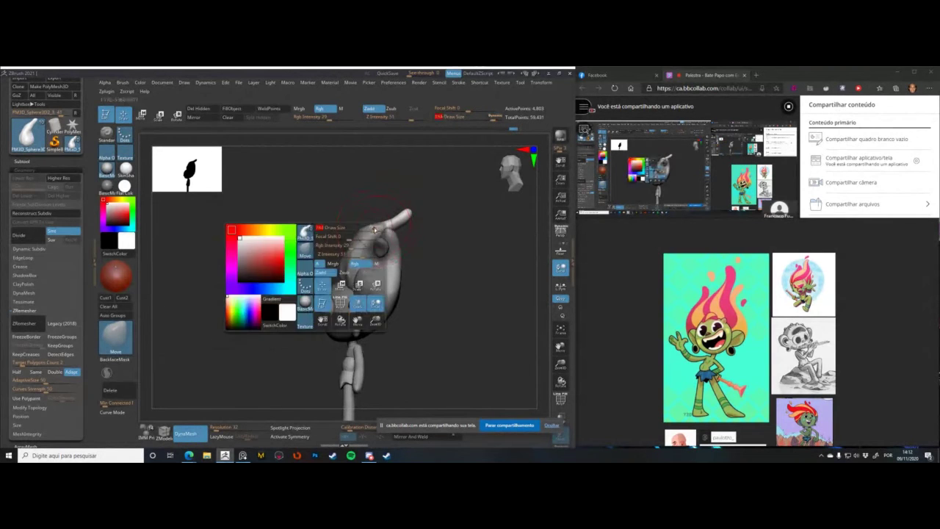
left_click(375, 231)
- Thicken the thin upper part of the central flame with the Inflate brush
key("b")
key("i")
key("n")
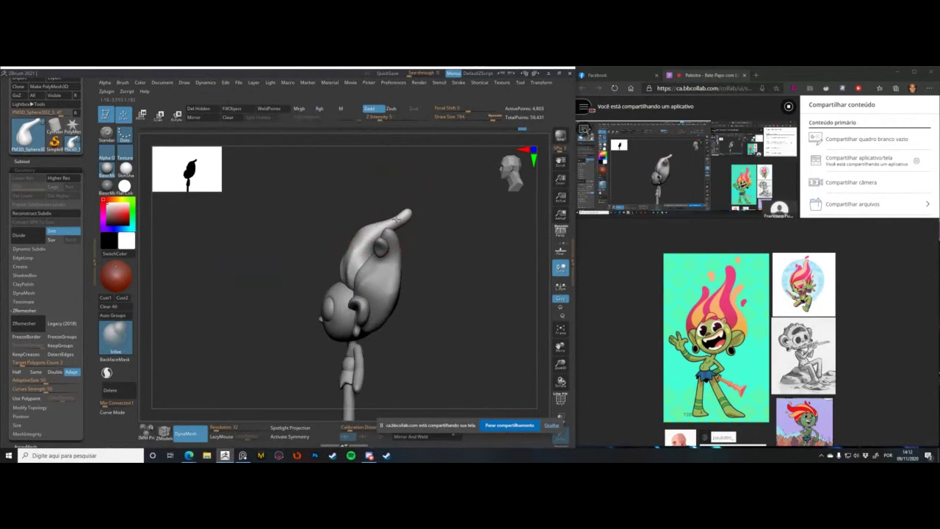
mouse_move(425, 285)
left_mouse_down()
mouse_move(453, 277)
mouse_move(388, 287)
mouse_move(426, 296)
mouse_move(452, 285)
left_mouse_up()
- Select the side flames and adjust their profile with the Move brush from the side view
left_click(402, 289, "alt")
mouse_move(285, 252)
left_mouse_down("ctrl")
mouse_move(290, 257)
mouse_move(237, 267)
mouse_move(271, 225)
mouse_move(272, 202)
mouse_move(294, 302)
mouse_move(310, 282)
mouse_move(358, 280)
mouse_move(353, 250)
mouse_move(380, 235)
left_mouse_up("ctrl")
key("space")
key("space")
left_click_drag(396, 269, 401, 269)
left_click_drag(430, 239, 403, 283, "alt")
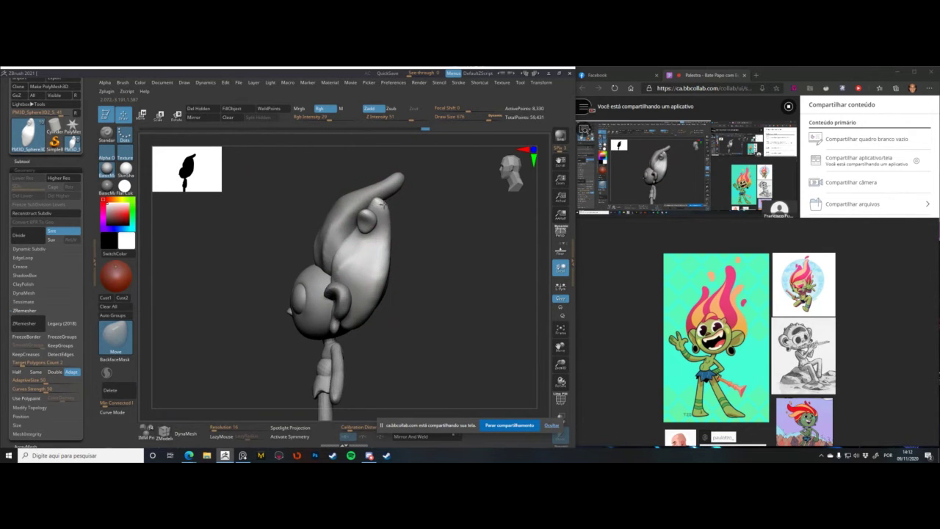
- Refine the side flames' contours from the front and back using smaller Move brush sizes
left_click_drag(421, 245, 411, 197)
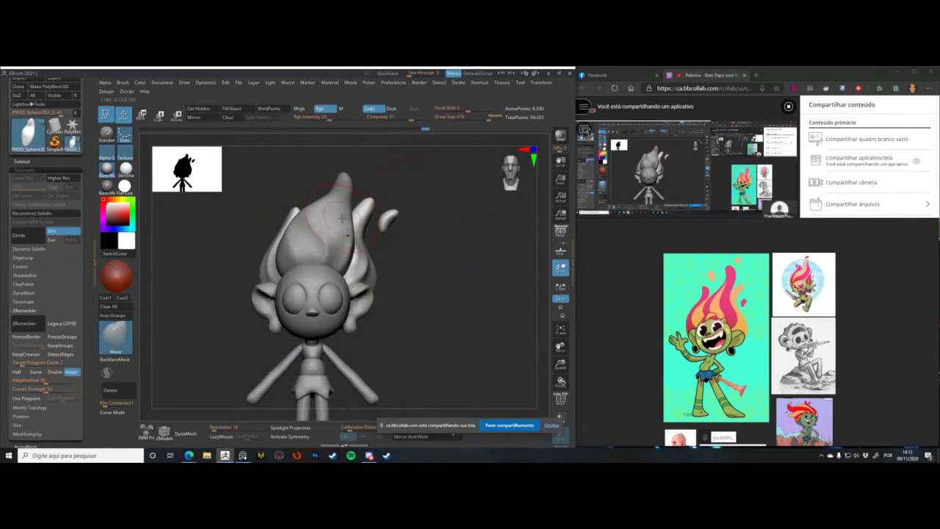
mouse_move(342, 218)
left_mouse_down()
mouse_move(338, 206)
mouse_move(347, 214)
left_mouse_up()
key("space")
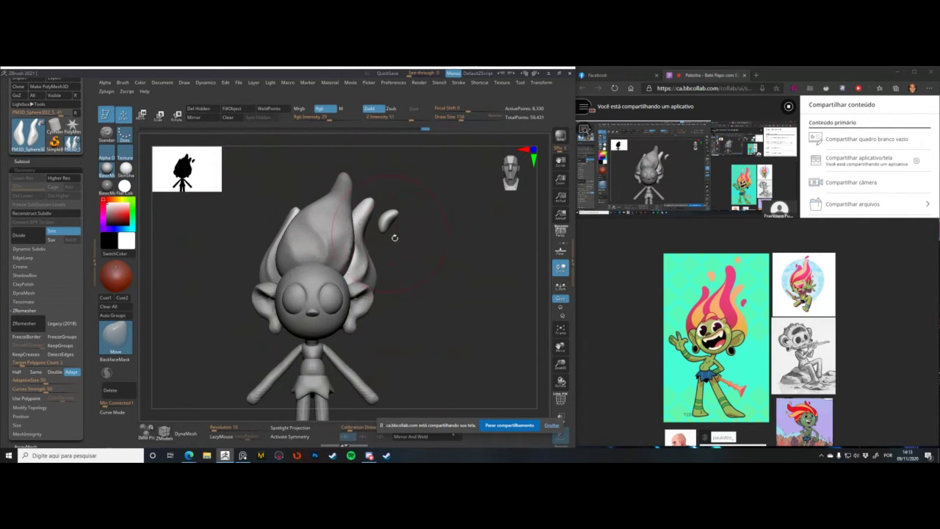
mouse_move(392, 235)
left_mouse_down()
mouse_move(426, 264)
mouse_move(425, 279)
mouse_move(334, 278)
left_mouse_up()
key("space")
left_click_drag(414, 279, 389, 278)
mouse_move(309, 229)
left_mouse_down()
mouse_move(290, 228)
mouse_move(318, 267)
left_mouse_up()
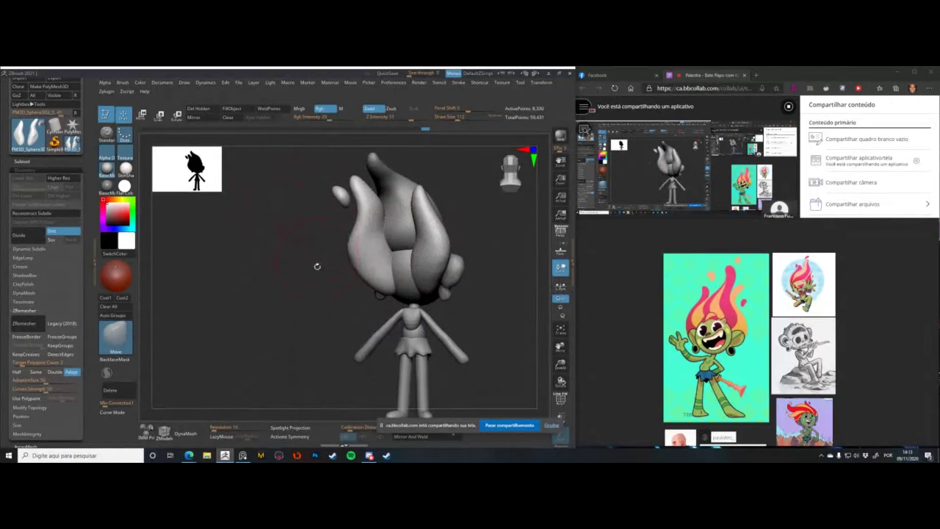
key("w")
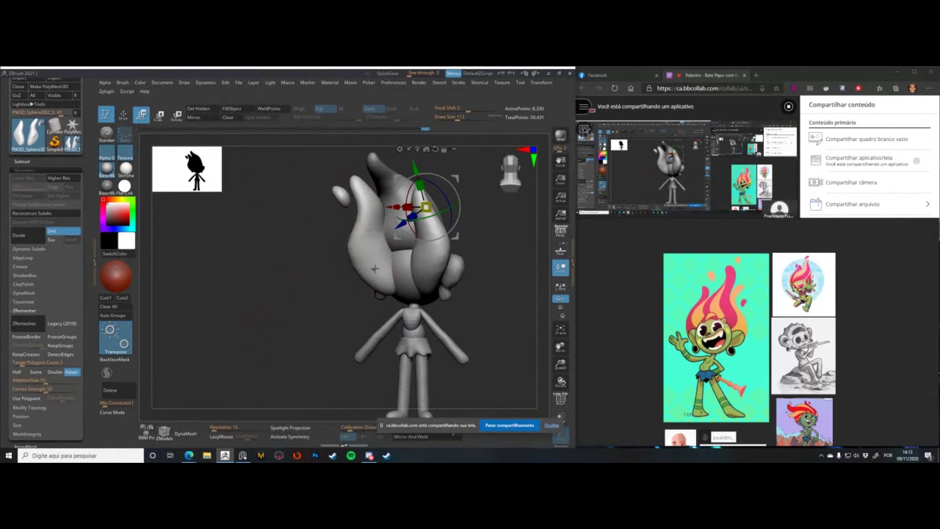
key("space")
key("space")
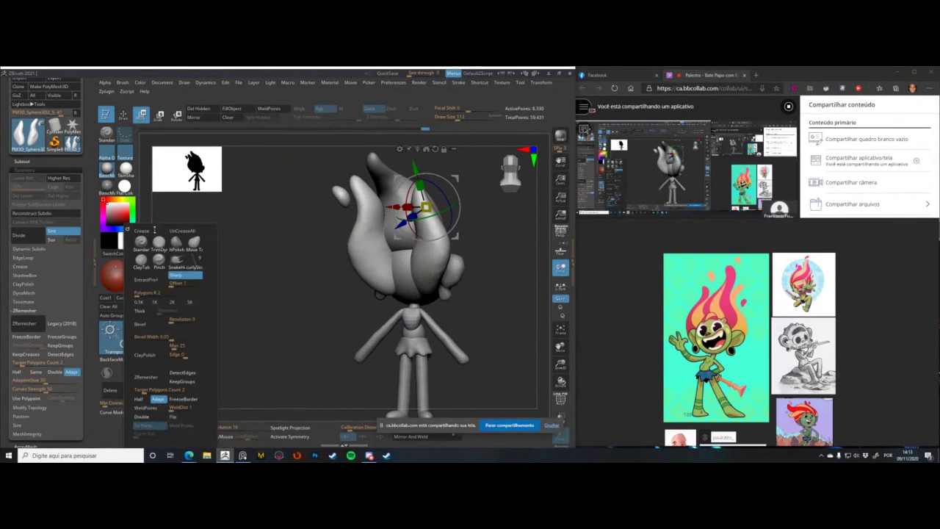
left_click(146, 432)
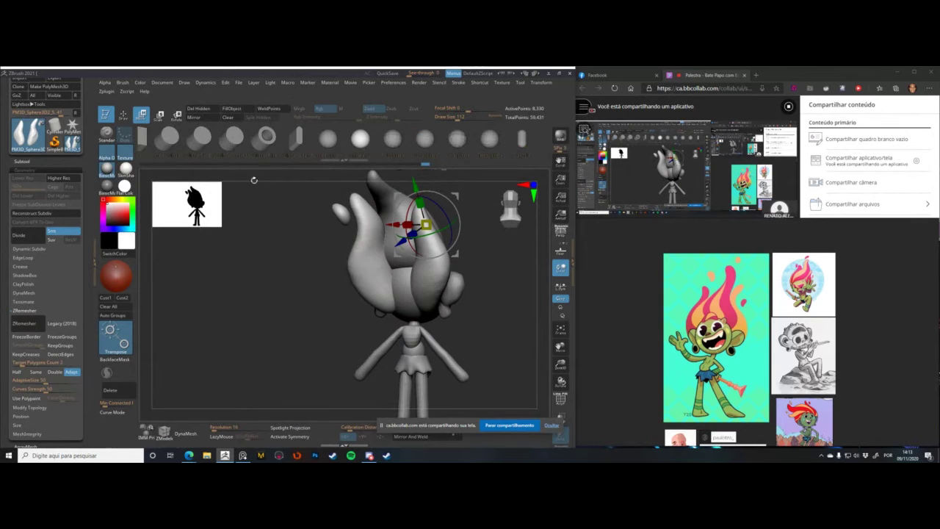
left_click(358, 150)
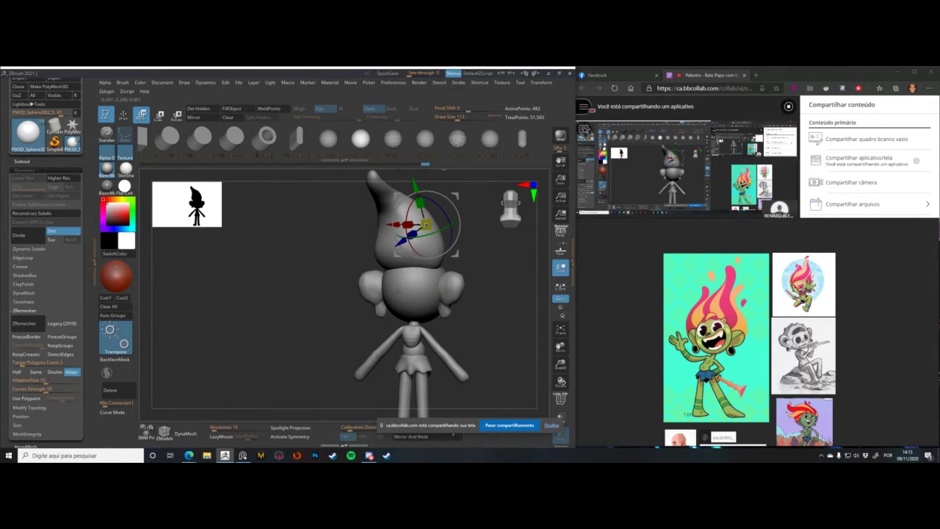
key("ctrl+shift+z")
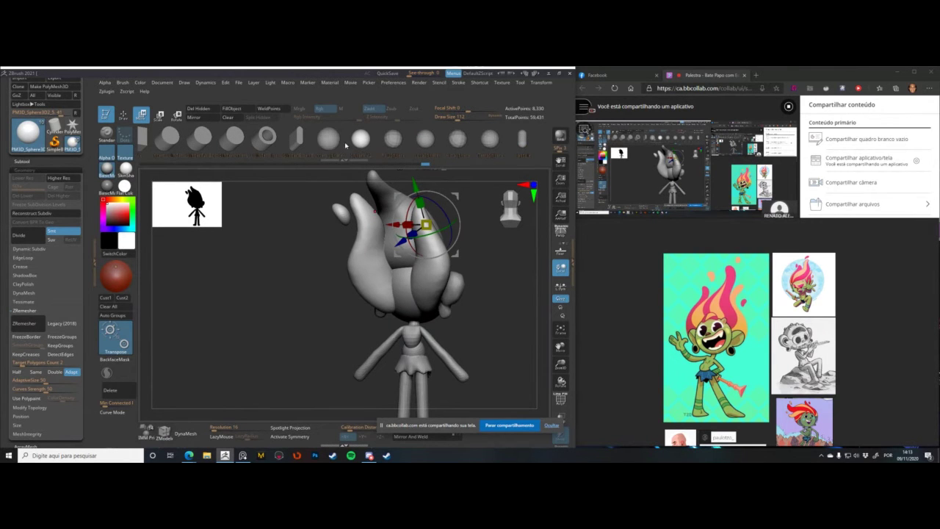
key("ctrl+z")
key("ctrl+shift+z")
key("q")
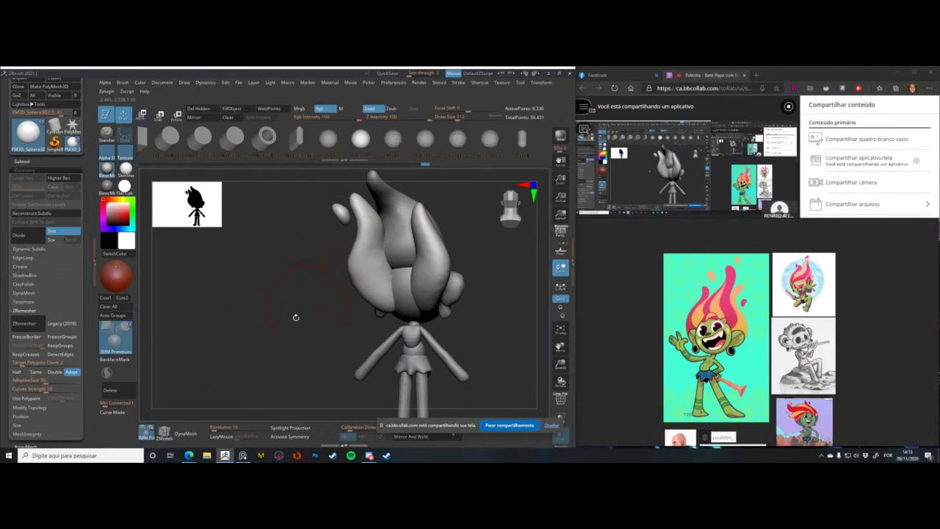
- Display the polygroups and place the transform gizmo on the side flame without the wisp, viewed from behind
left_click_drag(189, 366, 233, 302)
left_click_drag(304, 230, 296, 263, "alt")
key("w")
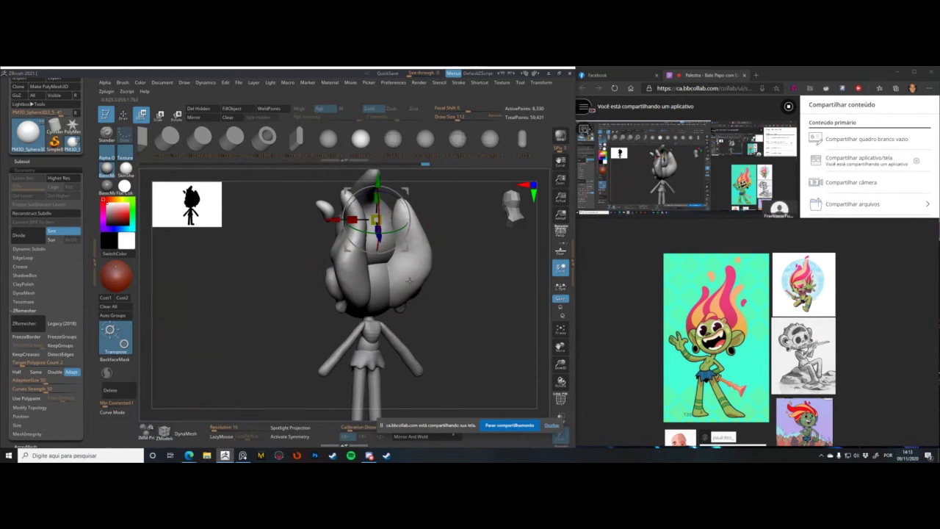
left_click(410, 281)
key("shift+f")
right_click_drag(431, 289, 401, 288, "shift")
- Isolate the green side flame with a mask, duplicate it, and position the copy at the middle of the head's back
key("ctrl+w")
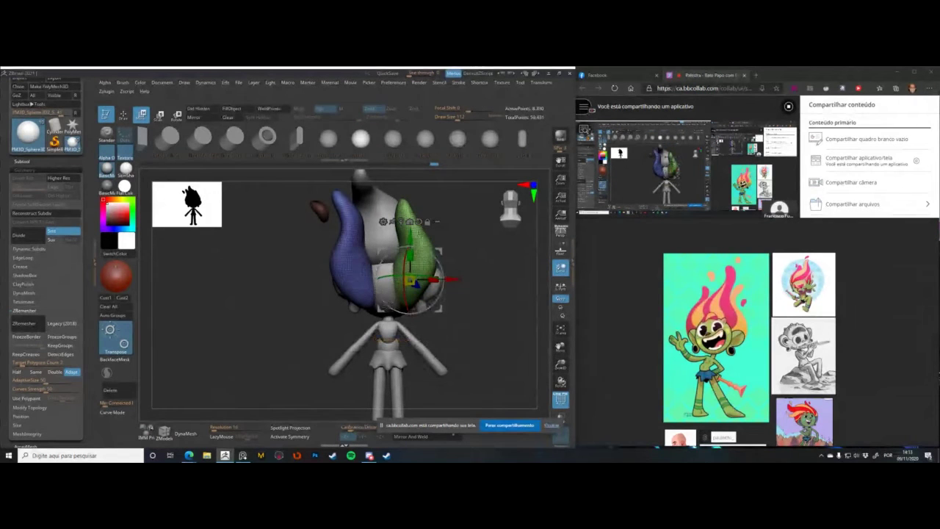
left_click(404, 283, "ctrl")
left_click_drag(392, 264, 347, 240, "ctrl")
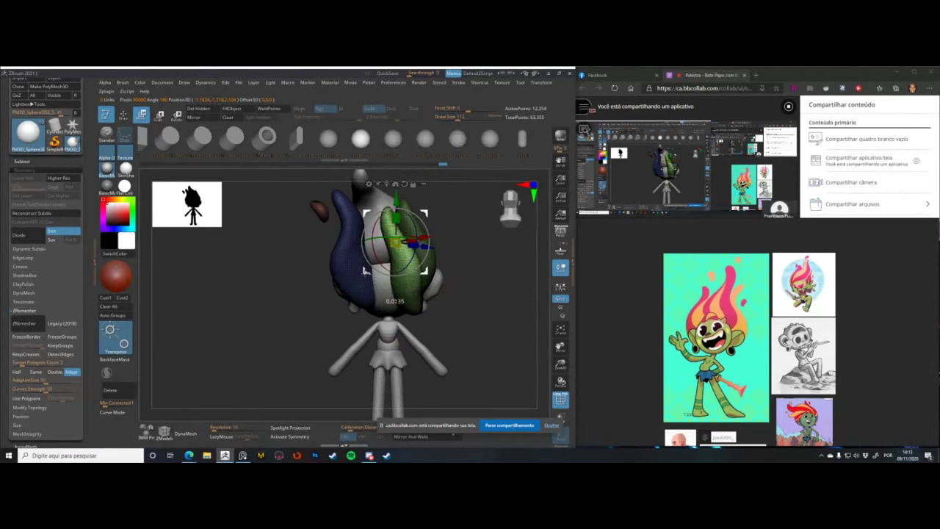
left_click_drag(367, 271, 344, 272)
key("q")
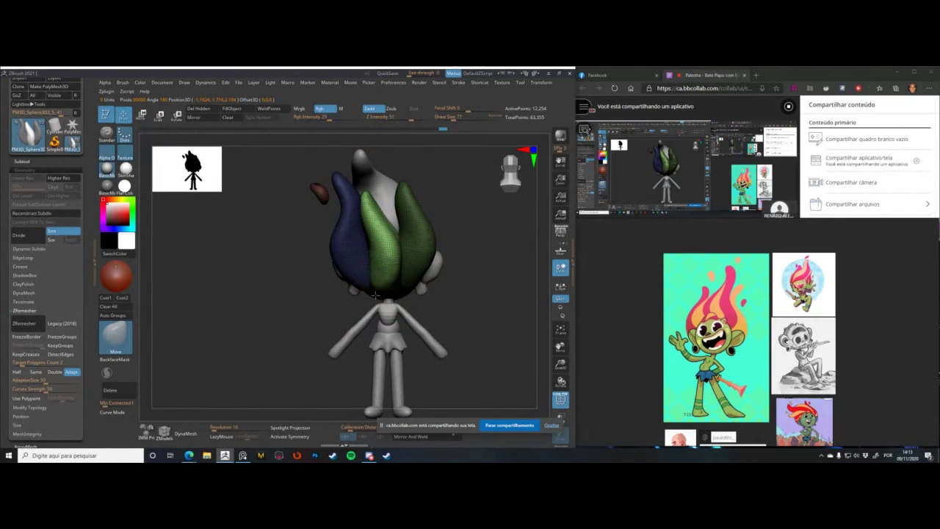
- Widen the duplicated rear flame with an enlarged Move brush to fill the gap between the side flames
key("]")
key("space")
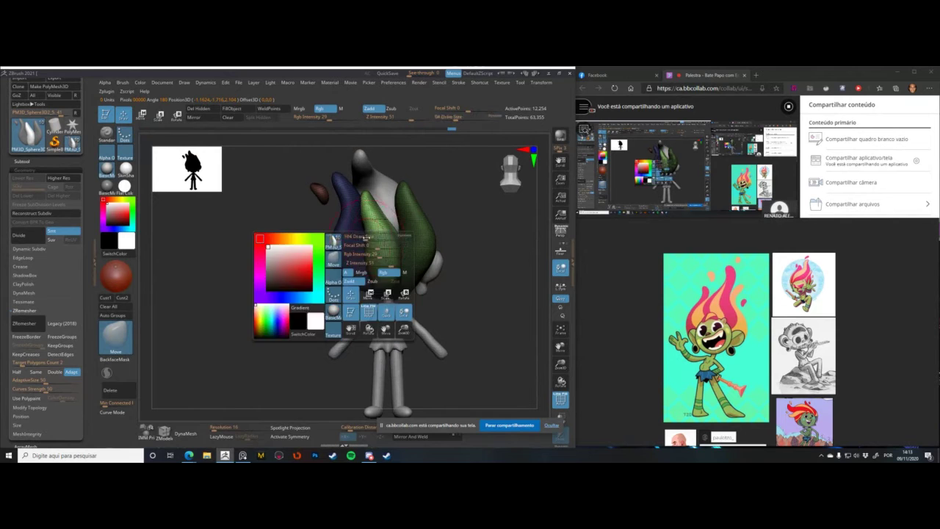
left_click_drag(359, 258, 365, 258)
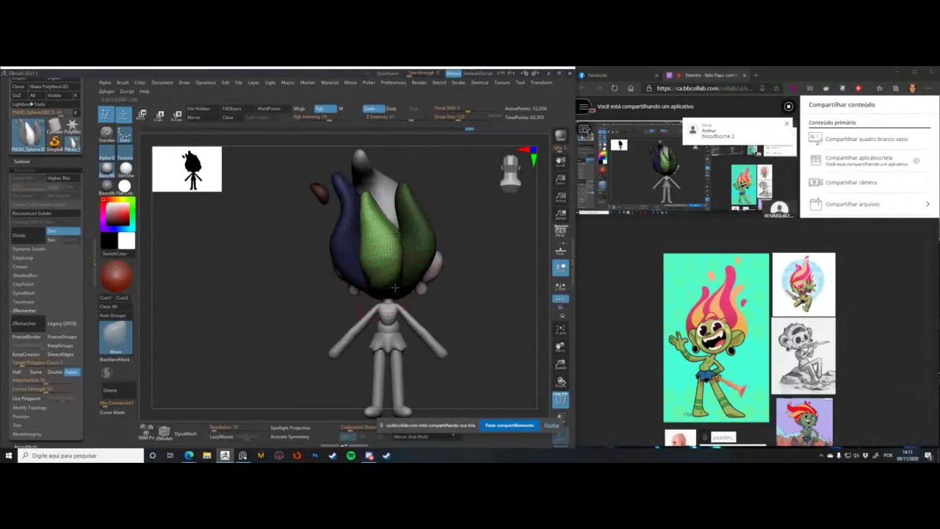
key("w")
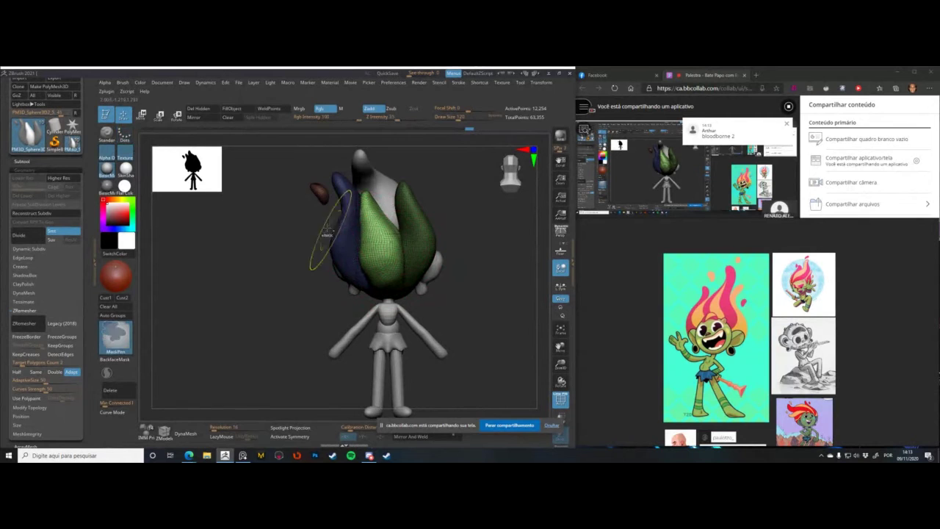
key("q")
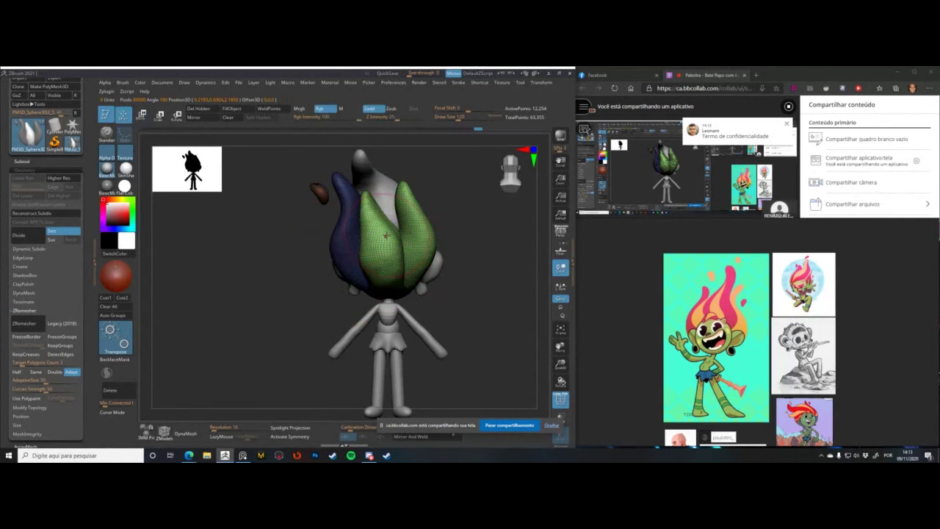
- Adjust the duplicated rear flame with the Move brush and give it its own polygroup
key("space")
key("space")
left_click_drag(387, 235, 338, 220)
key("ctrl+w")
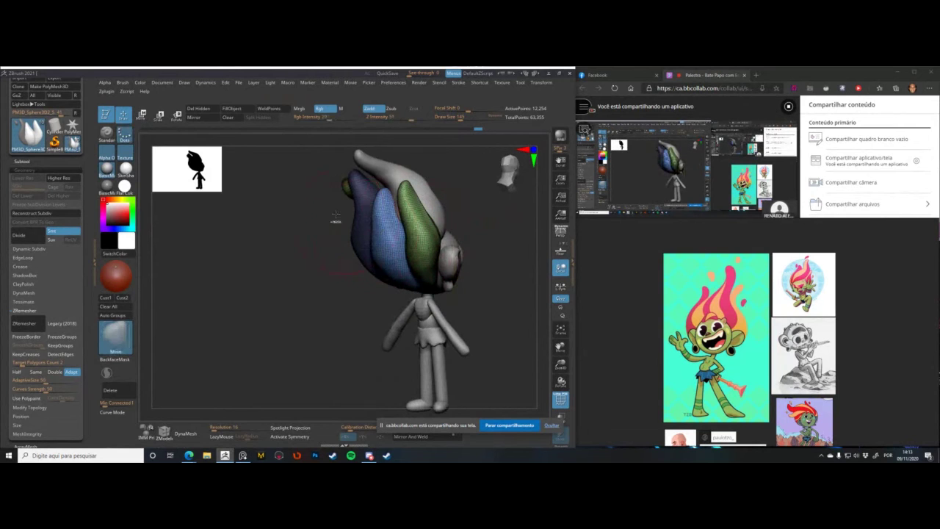
- Mask everything except the middle rear flame and shape its profile from the side with a large Move brush
key("w")
left_click(379, 222, "ctrl")
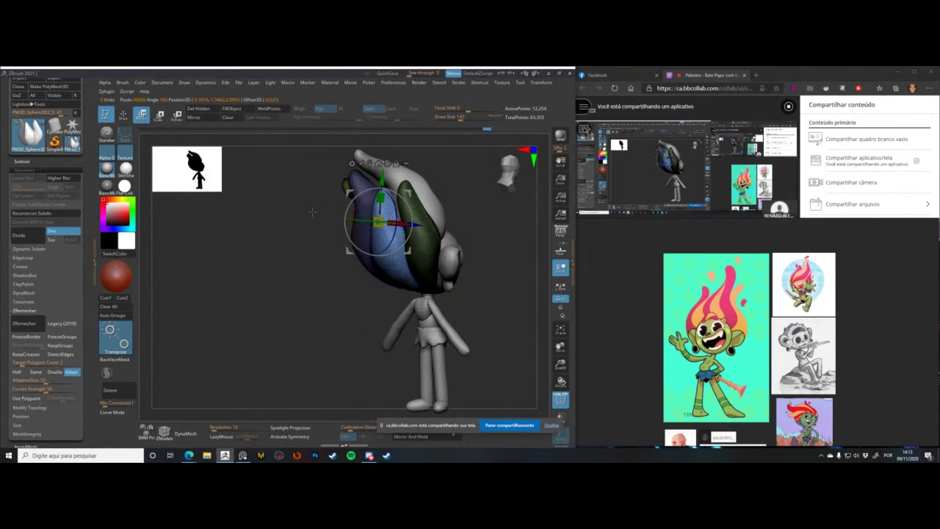
left_click_drag(312, 213, 272, 212, "shift")
key("q")
key("space")
left_click_drag(381, 207, 459, 209)
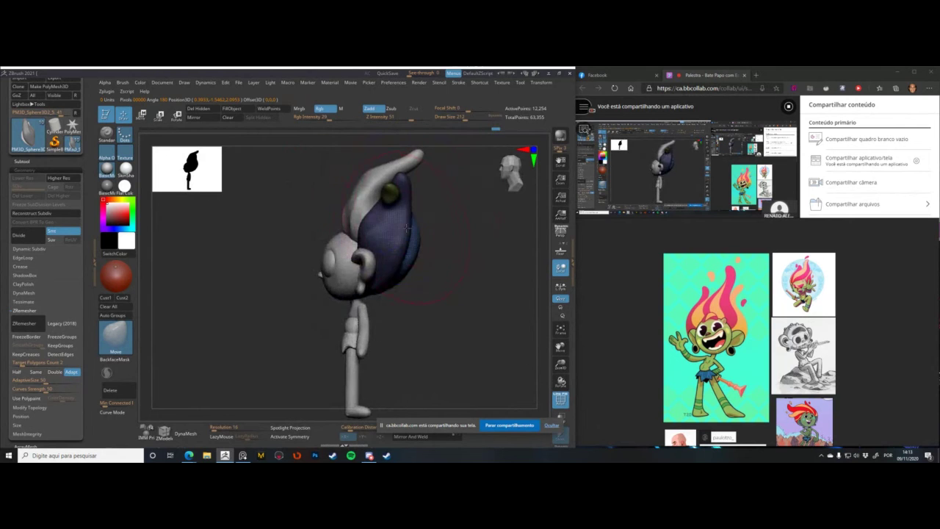
- Reduce the Move brush size and refine the middle rear flame's fit between the side flames from several angles
key("space")
key("space")
left_click_drag(400, 205, 394, 204)
right_click_drag(373, 208, 413, 212)
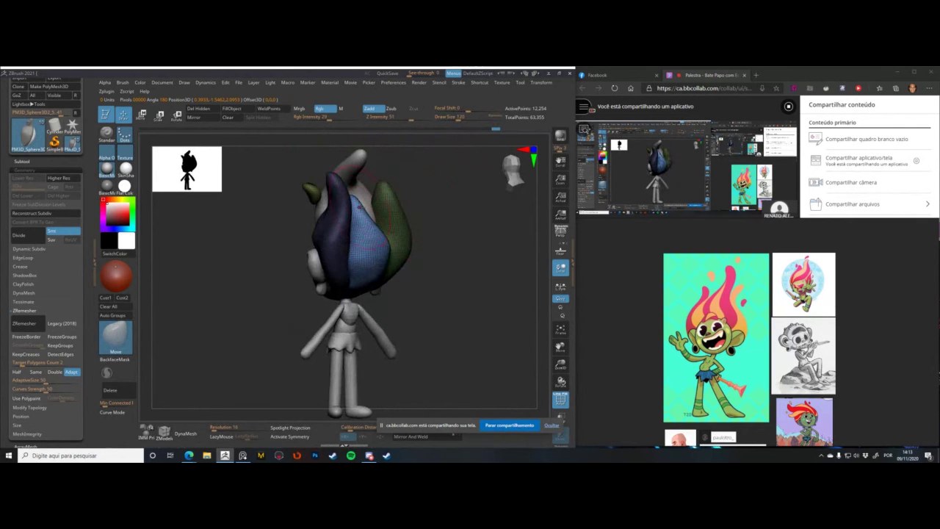
left_click_drag(449, 221, 372, 219)
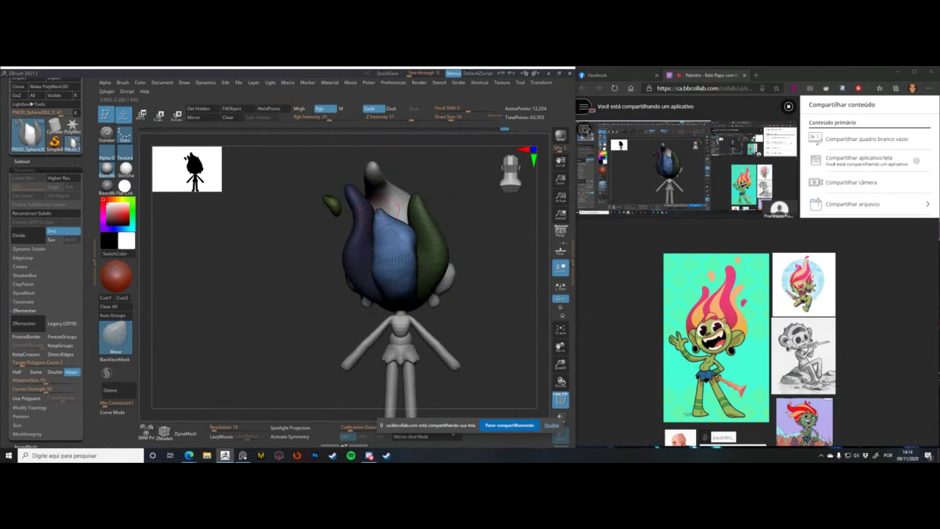
- Smooth the middle rear flame's pointed tip and reshape its upper edge with the Move brush
key("shift")
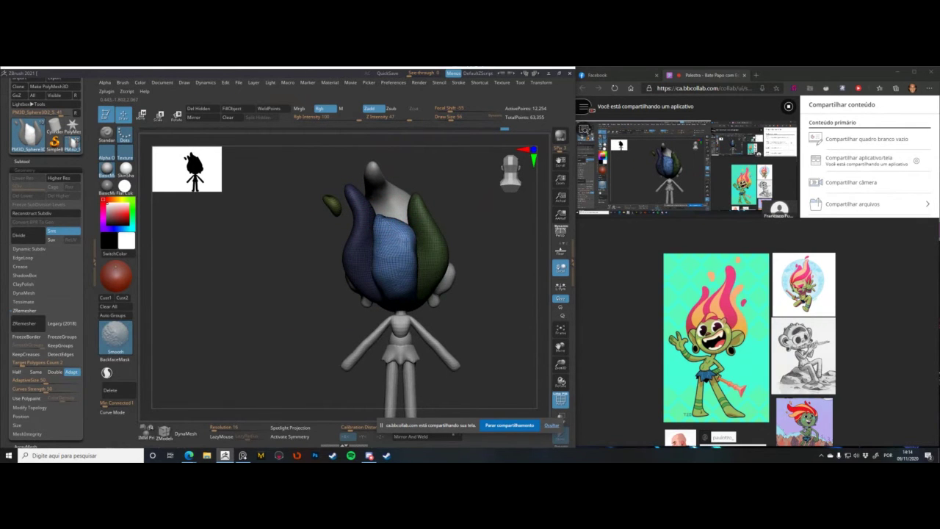
key("space")
left_click_drag(413, 254, 418, 248)
mouse_move(479, 276)
left_mouse_down("alt")
mouse_move(473, 292)
mouse_move(410, 253)
left_mouse_up("alt")
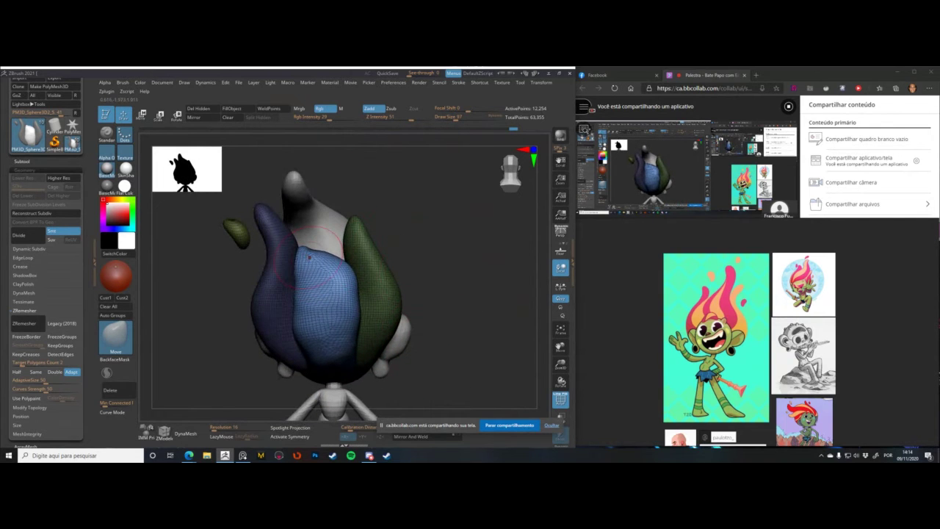
key("space")
left_click_drag(304, 257, 302, 252)
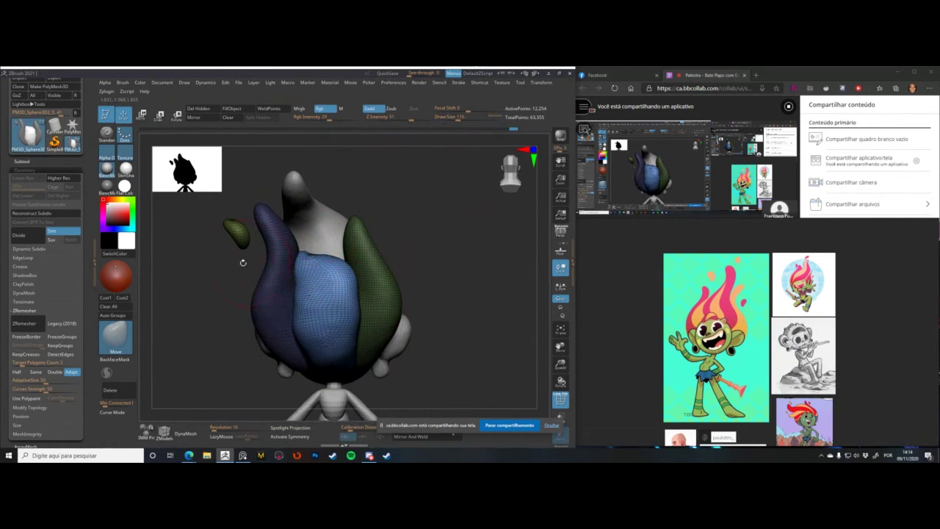
- Build up the middle rear flame with the ClayBuildup brush and adjust its upper end with the Move brush
left_click_drag(214, 285, 237, 277)
key("b")
key("c")
key("b")
key("space")
mouse_move(327, 263)
left_mouse_down()
mouse_move(317, 257)
mouse_move(343, 266)
left_mouse_up()
key("space")
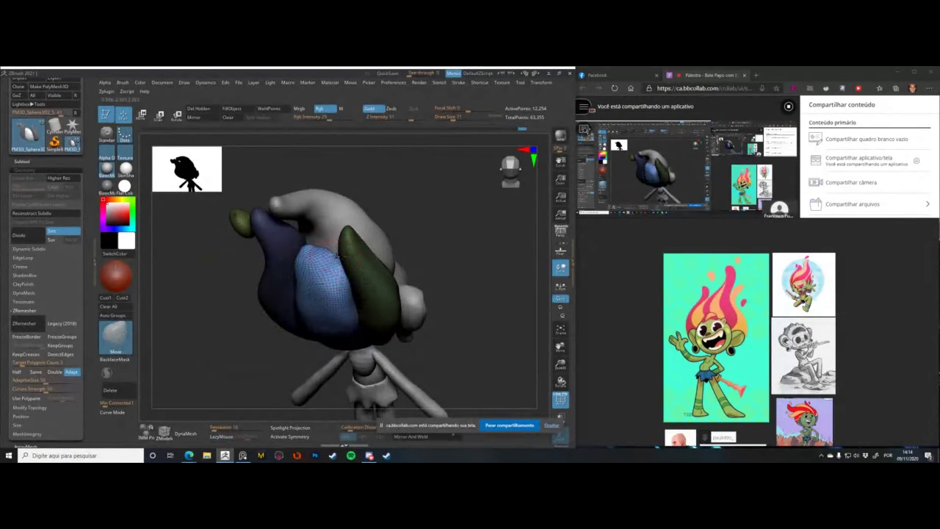
- Even out the middle rear flame's top and side edges with a larger Move brush from behind
left_click_drag(445, 266, 433, 293)
key("s")
left_click_drag(329, 295, 333, 295)
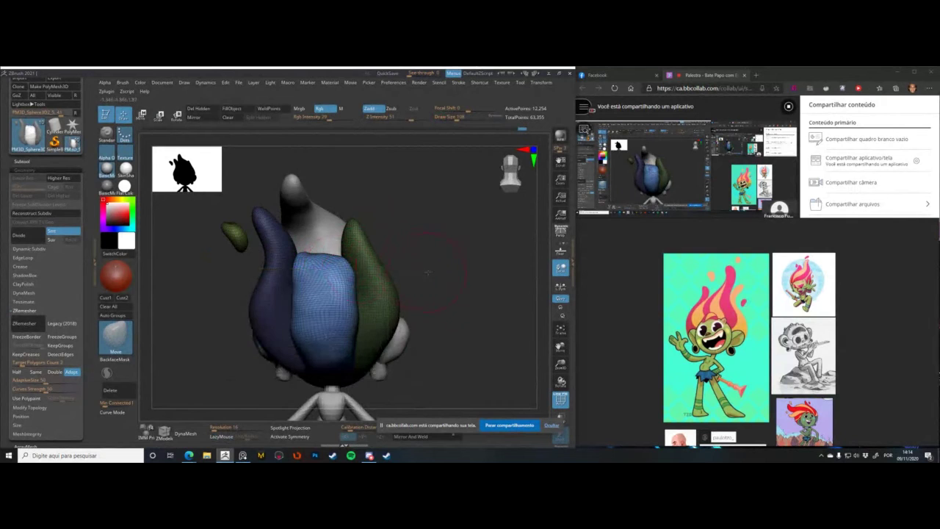
right_click_drag(428, 274, 394, 247)
key("space")
mouse_move(401, 307)
right_mouse_down()
mouse_move(379, 285)
mouse_move(309, 264)
right_mouse_up()
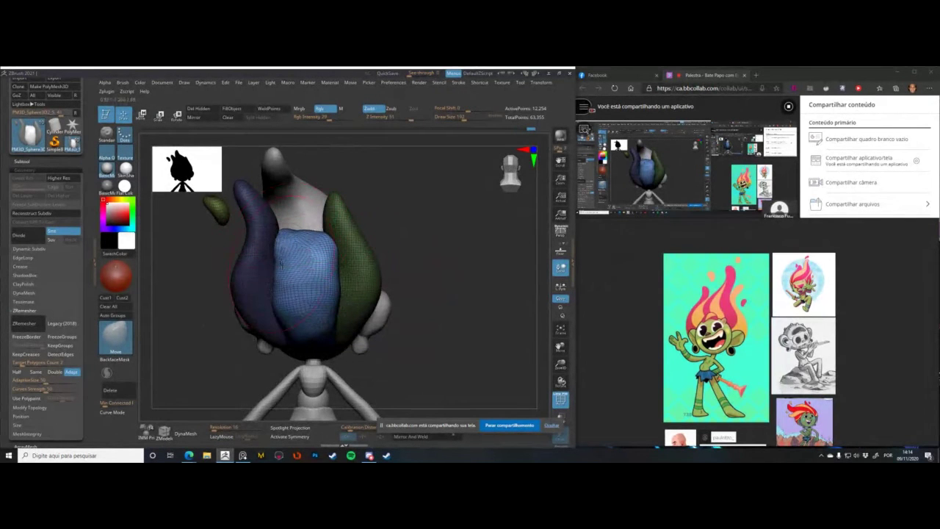
- Fill out the middle rear flame's upper edges with the ClayBuildup brush
key("b")
key("c")
key("b")
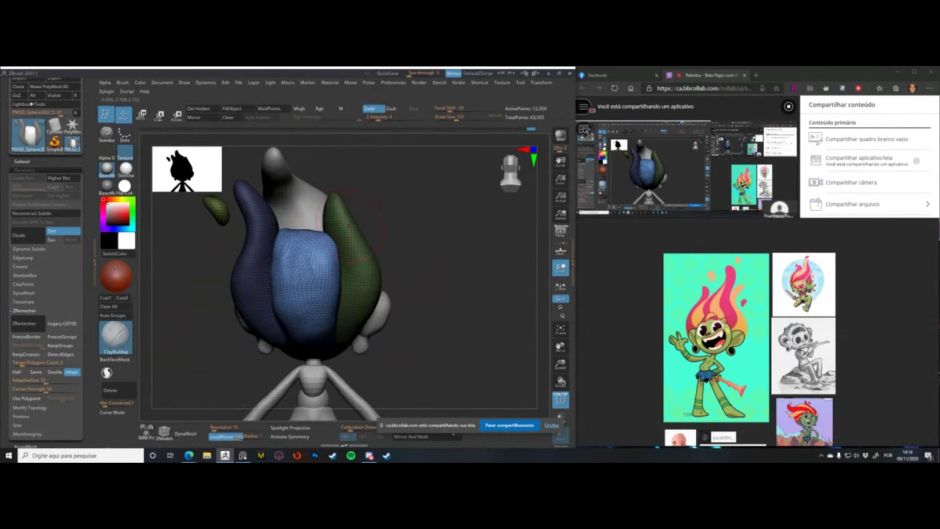
- Hide the polygroup display, select the central flame from the front, and activate its transform gizmo
right_click_drag(350, 222, 445, 310)
key("shift+f")
left_click(297, 254, "alt")
right_click(294, 254)
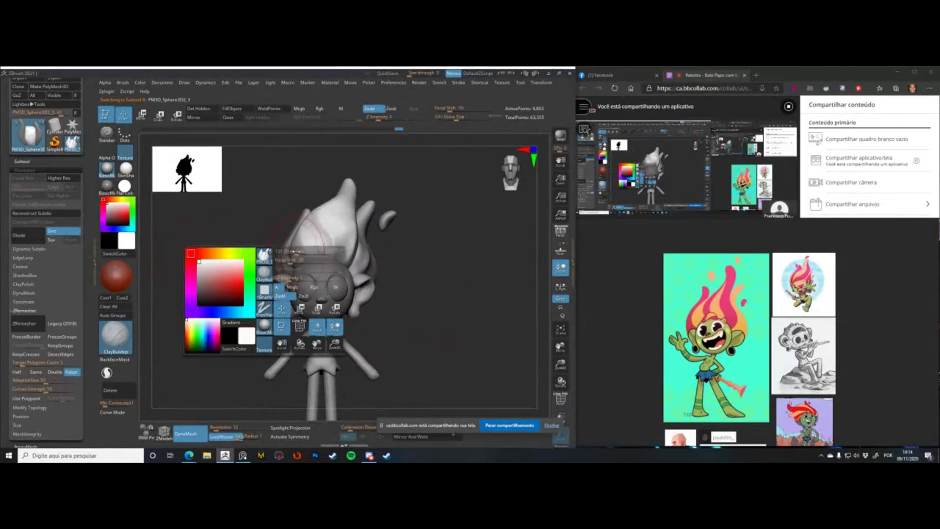
key("w")
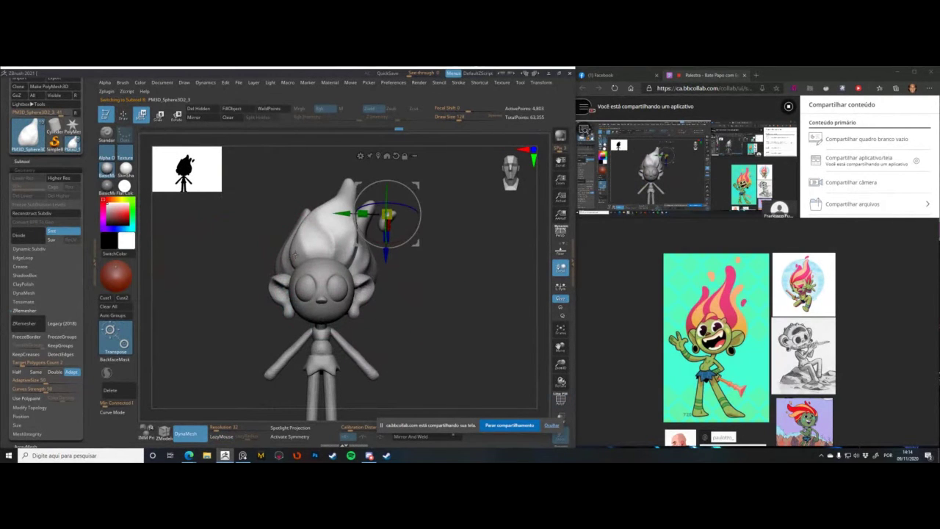
- Show the polygroup display, give the central flame a single polygroup, and adjust its outline with the Move brush
key("shift+f")
key("ctrl+w")
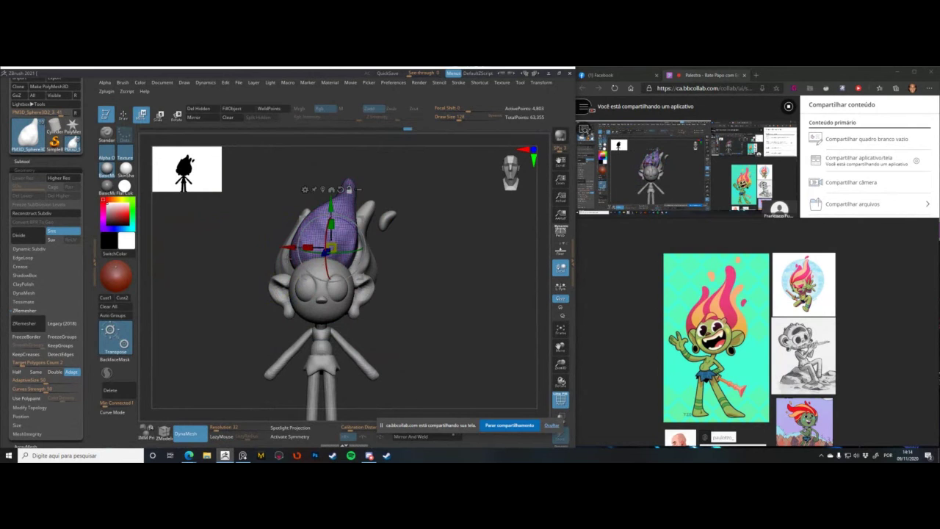
key("q")
key("space")
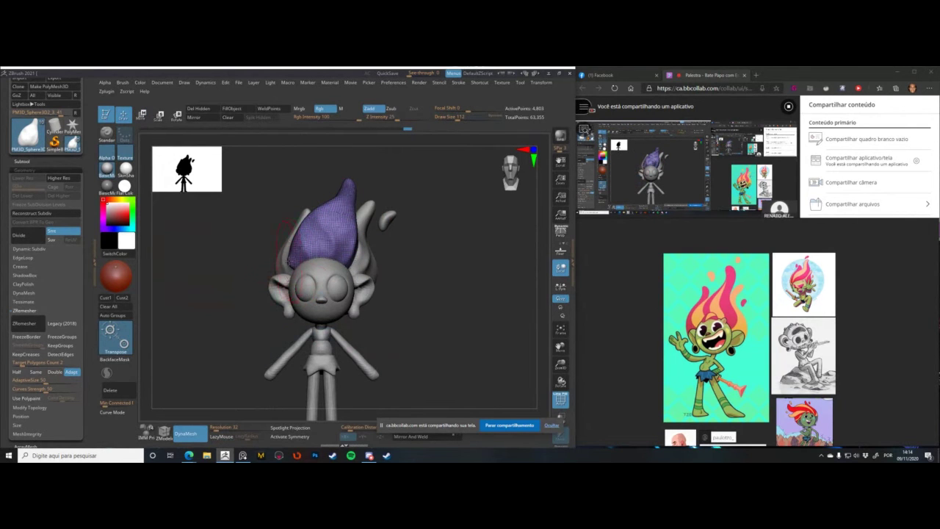
key("w")
key("q")
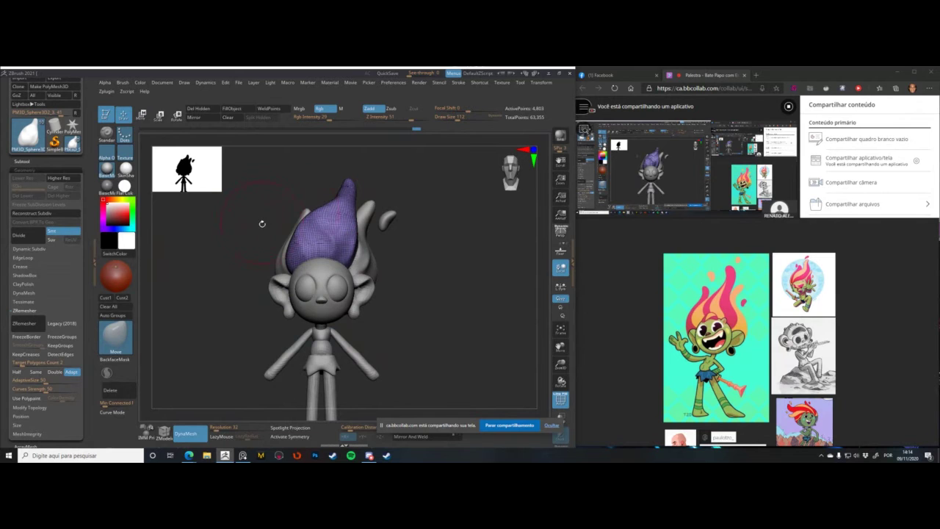
key("w")
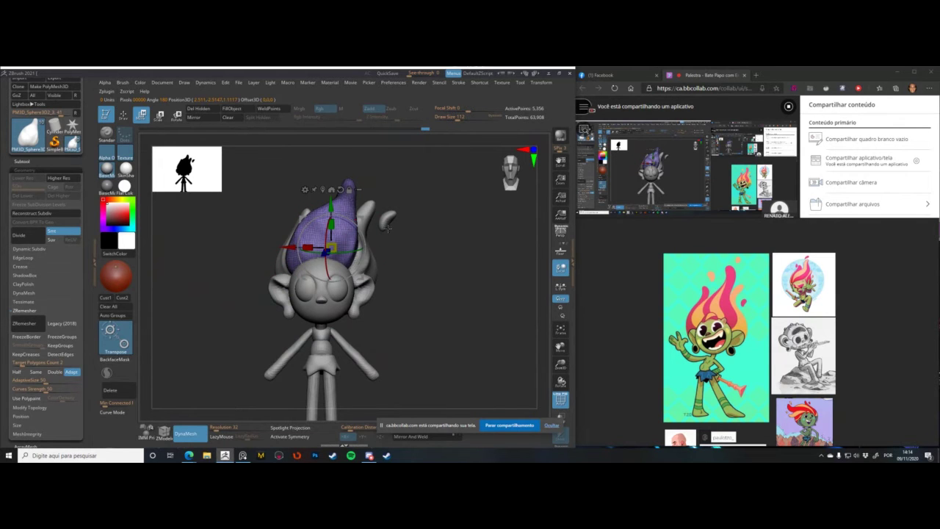
- Select the side flames subtool, mask all but the loose drop, and place two more drops above the hair
key("shift+f")
left_click(383, 224, "alt")
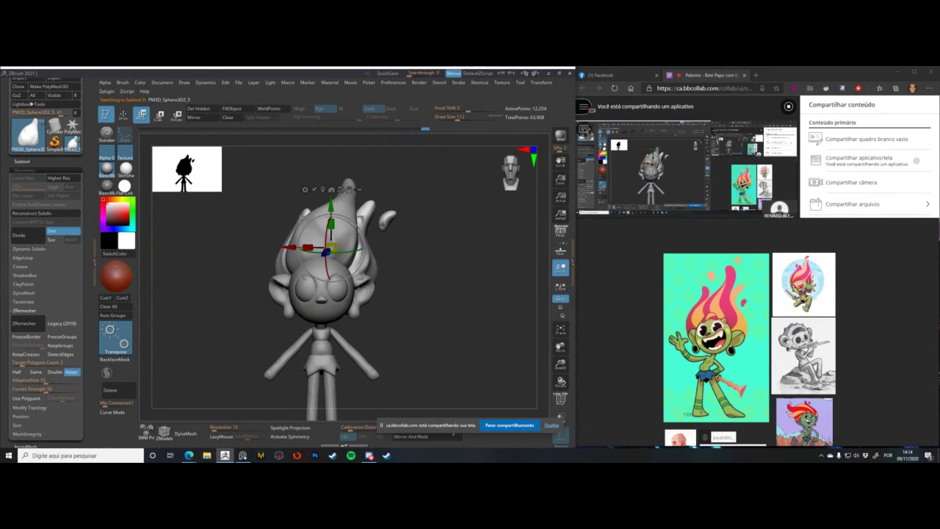
left_click(382, 228, "ctrl")
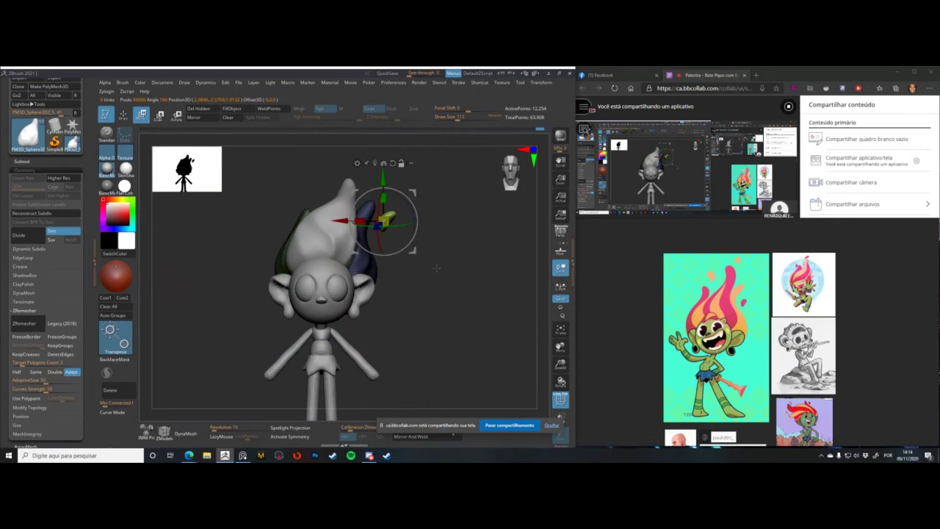
mouse_move(439, 269)
left_mouse_down("alt")
mouse_move(454, 327)
mouse_move(436, 298)
mouse_move(417, 301)
mouse_move(379, 264)
mouse_move(380, 232)
mouse_move(384, 272)
mouse_move(413, 243)
mouse_move(422, 261)
left_mouse_up("alt")
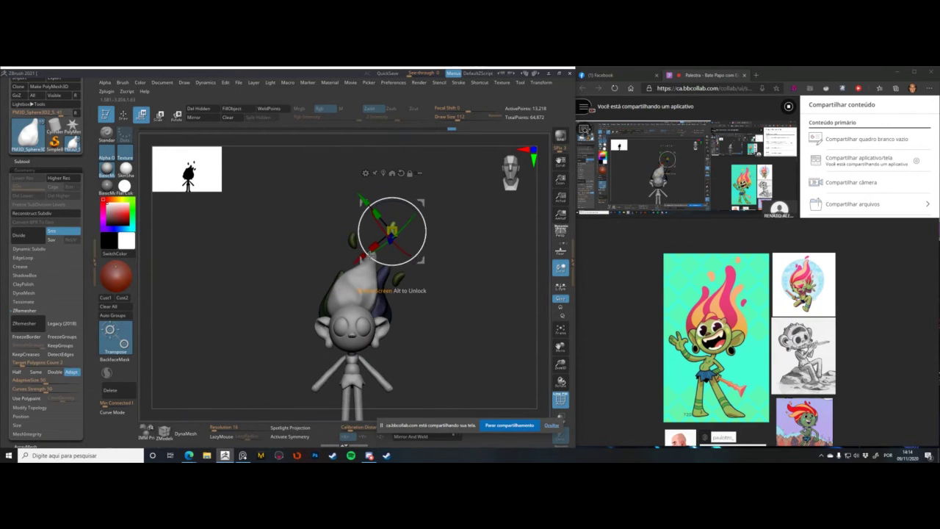
left_click_drag(391, 231, 390, 245)
left_click_drag(318, 233, 310, 241, "ctrl")
right_click_drag(310, 241, 312, 257, "ctrl")
left_click(339, 238, "alt")
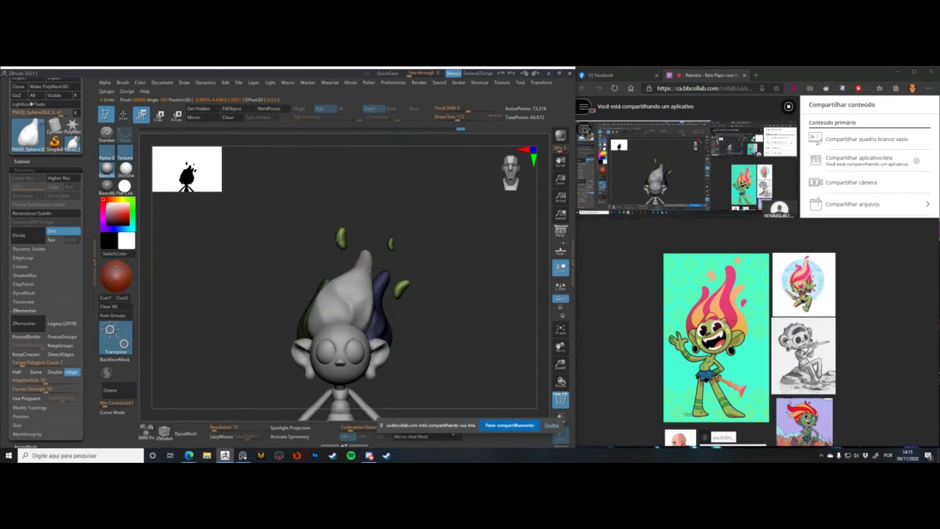
- Assign separate polygroups to the side flames and drops with Auto Groups, and try to reposition the larger upper drop
left_click(114, 315)
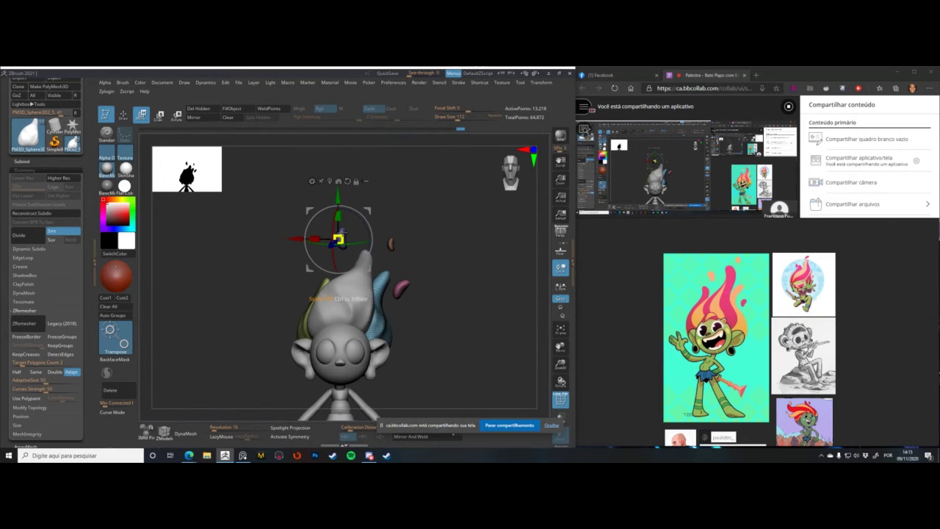
left_click_drag(305, 273, 305, 277)
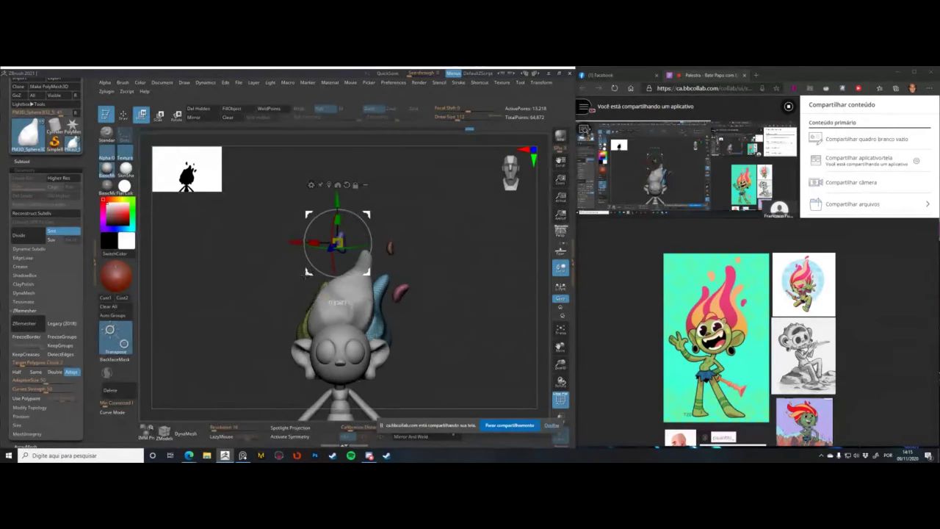
key("y")
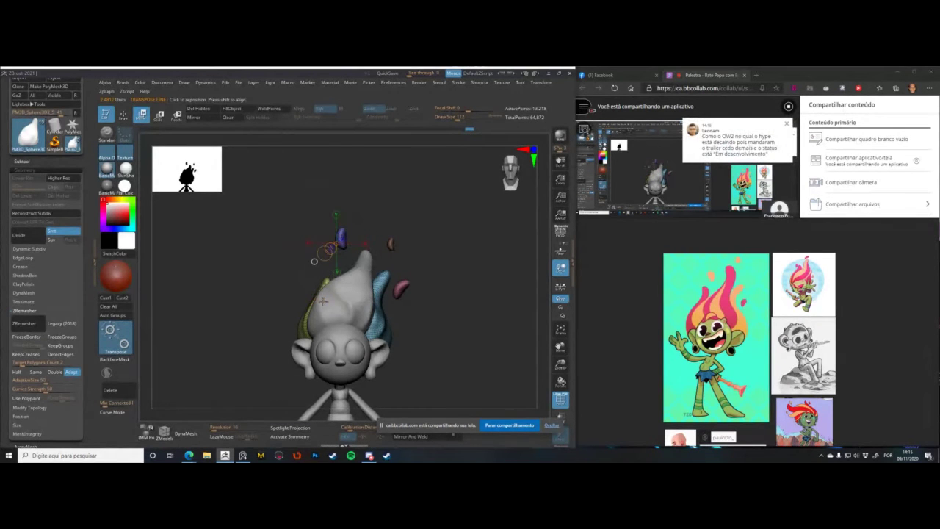
left_click_drag(338, 305, 331, 376)
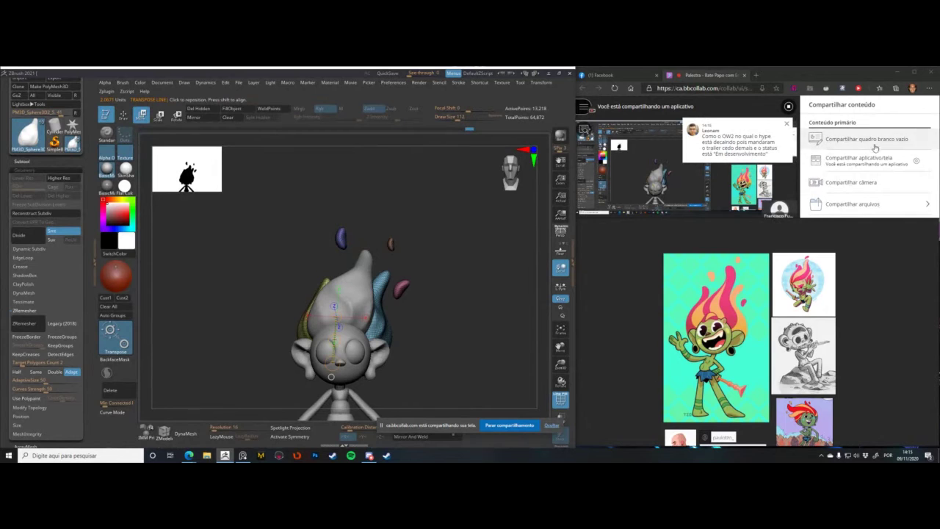
- Switch to the online session's chat in the browser, read the latest message, and return to ZBrush
left_click(902, 112)
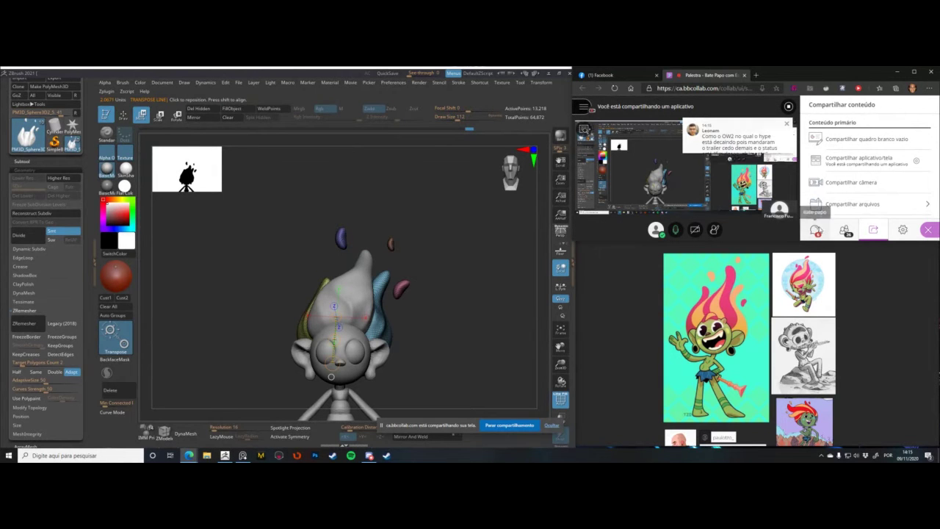
left_click(846, 230)
left_click(817, 229)
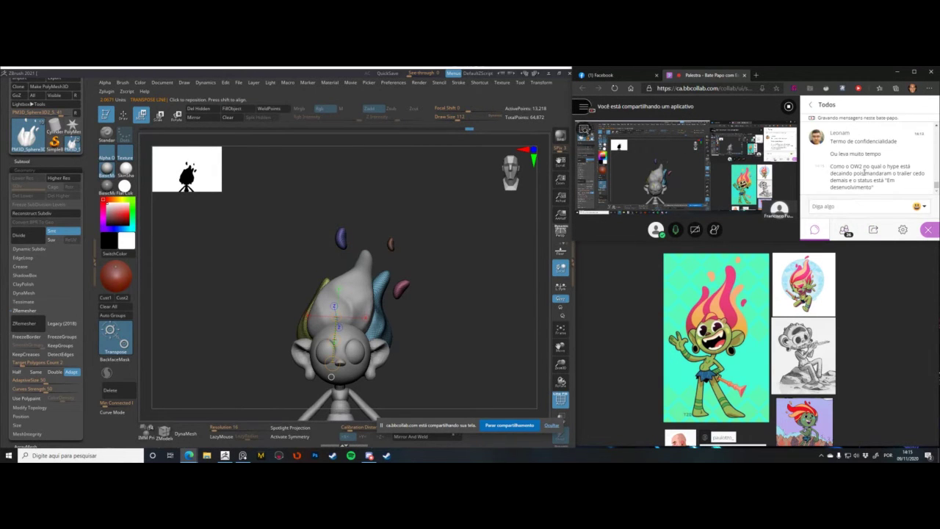
left_click(415, 243)
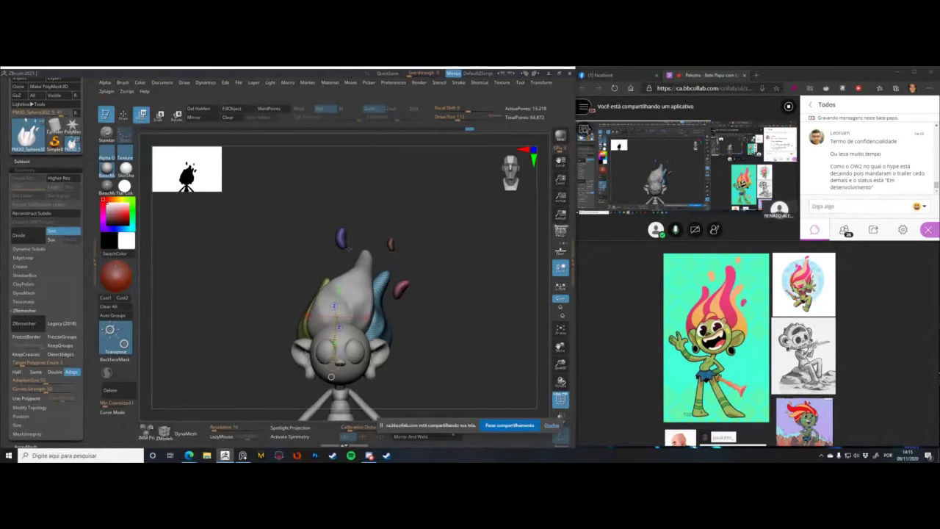
- Isolate the larger upper drop with a mask, tilt it, and reshape it into a teardrop with a small Move brush
left_click(342, 244, "ctrl")
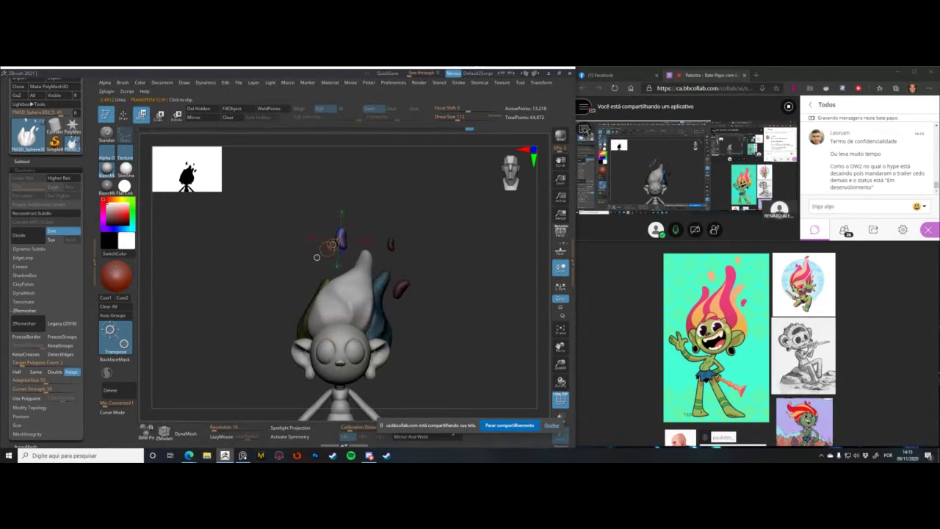
left_click_drag(342, 235, 342, 306, "shift")
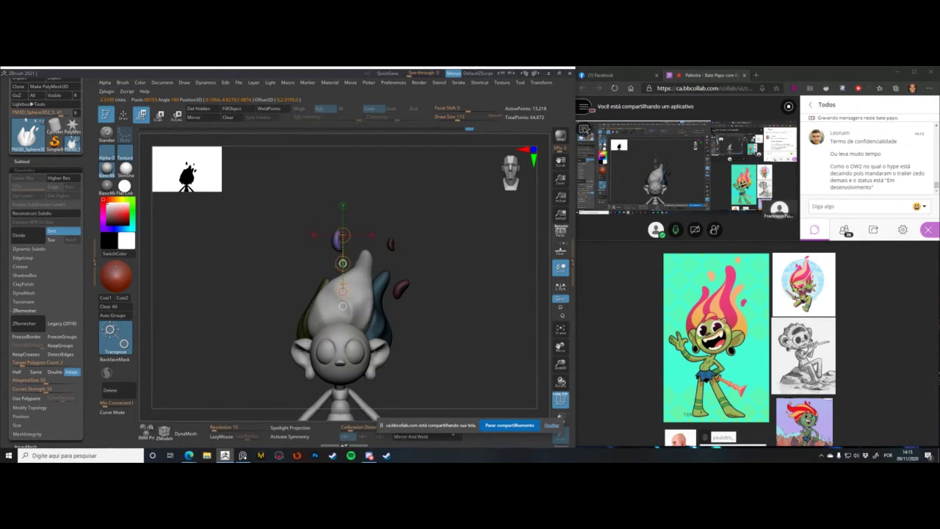
key("q")
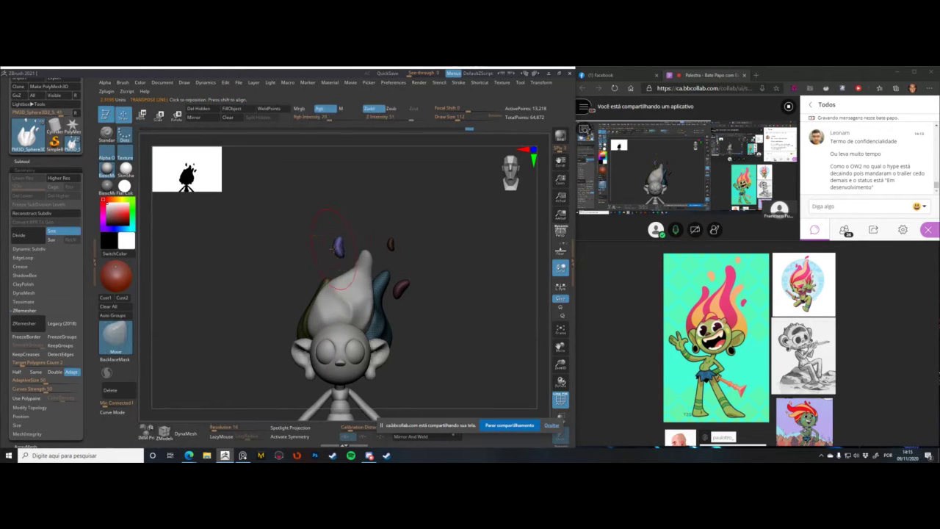
key("space")
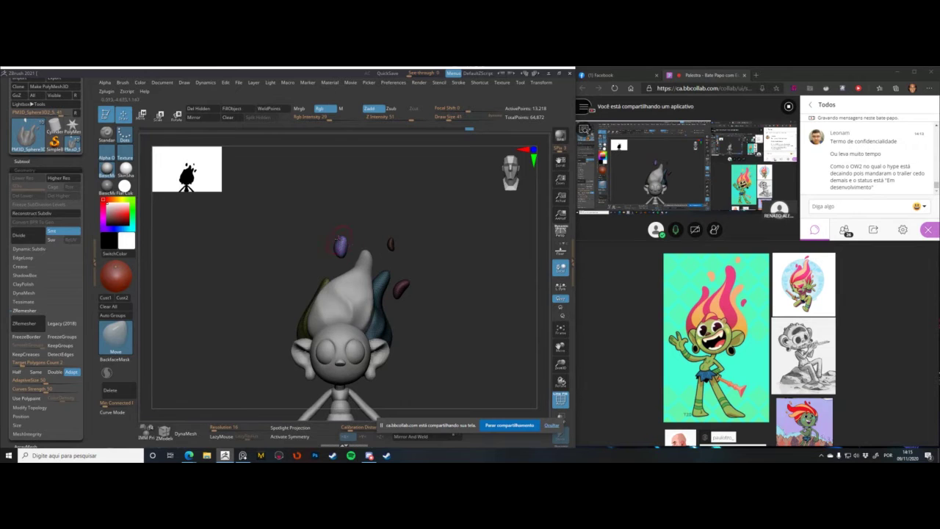
key("s")
left_click_drag(332, 240, 330, 254)
key("]")
key("shift")
mouse_move(343, 243)
left_mouse_down("shift")
mouse_move(304, 249)
mouse_move(328, 221)
mouse_move(311, 194)
left_mouse_up("shift")
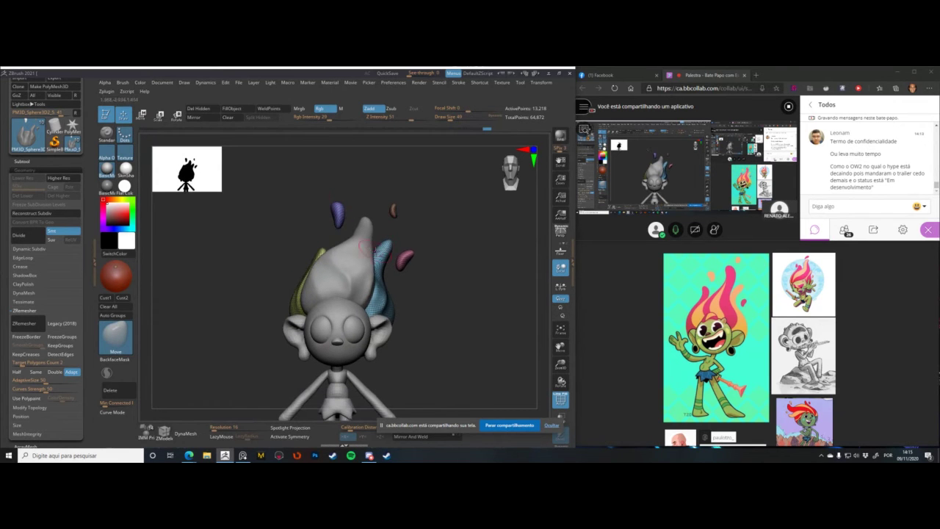
- Isolate the blue side flame with a mask and refine its curve with the Move brush from the front and side
key("w")
left_click(380, 257, "ctrl")
key("q")
key("space")
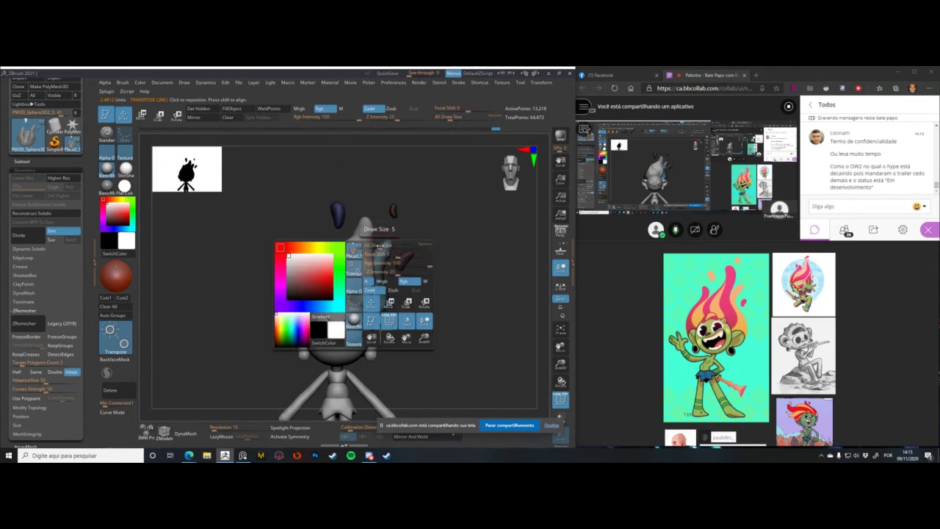
key("space")
left_click_drag(380, 245, 378, 246)
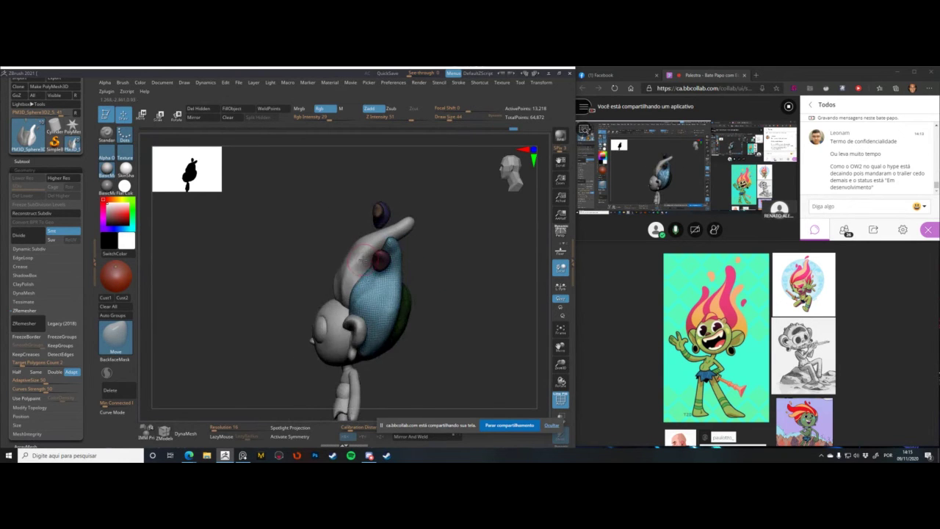
key("space")
left_click_drag(338, 309, 344, 309)
left_click_drag(371, 278, 360, 268)
mouse_move(306, 240)
left_mouse_down()
mouse_move(377, 284)
mouse_move(386, 305)
mouse_move(384, 283)
left_mouse_up()
- Carve a groove along the blue side flame with the DamStandard brush
key("b")
key("d")
key("s")
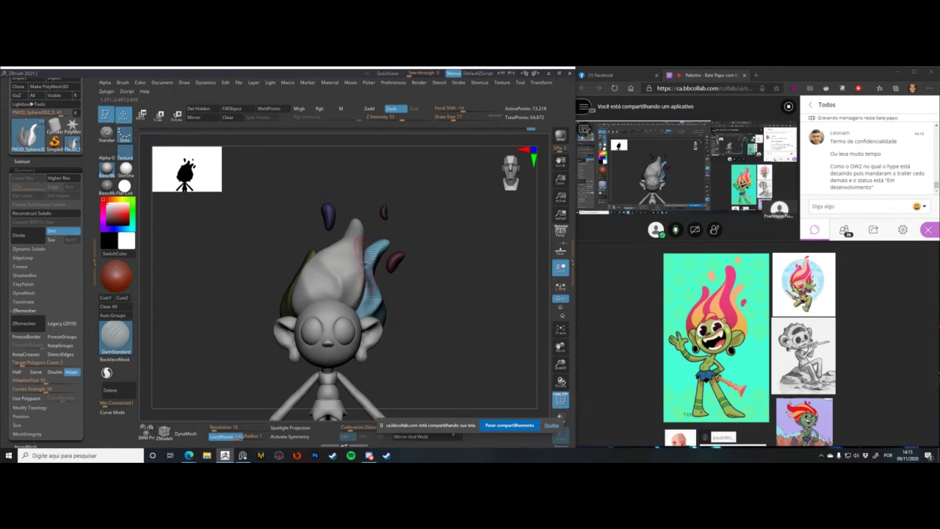
- Switch the mask to isolate the olive side flame and carve a groove into it with the DamStandard brush
key("w")
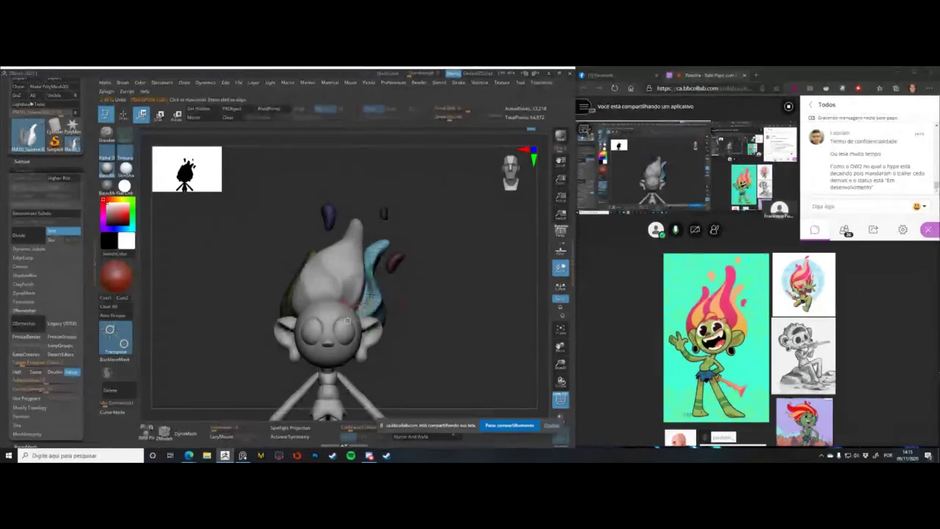
key("q")
key("w")
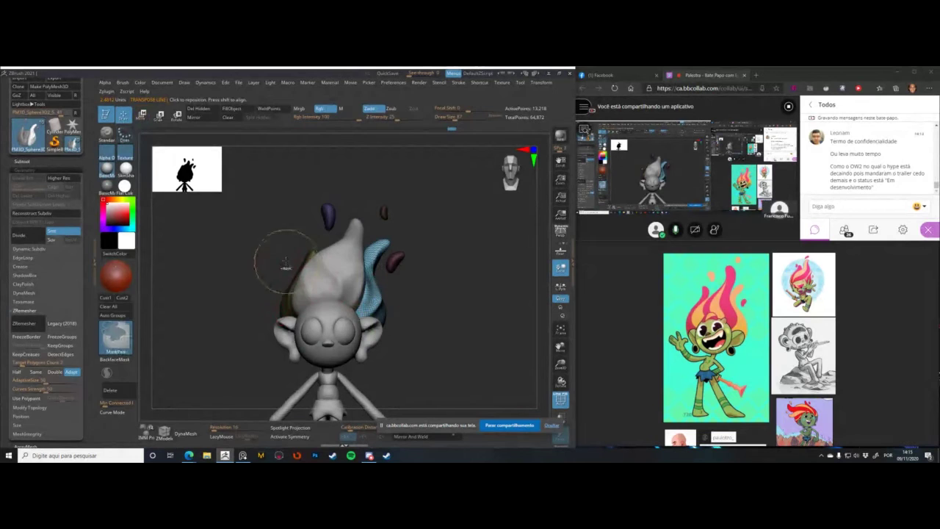
key("q")
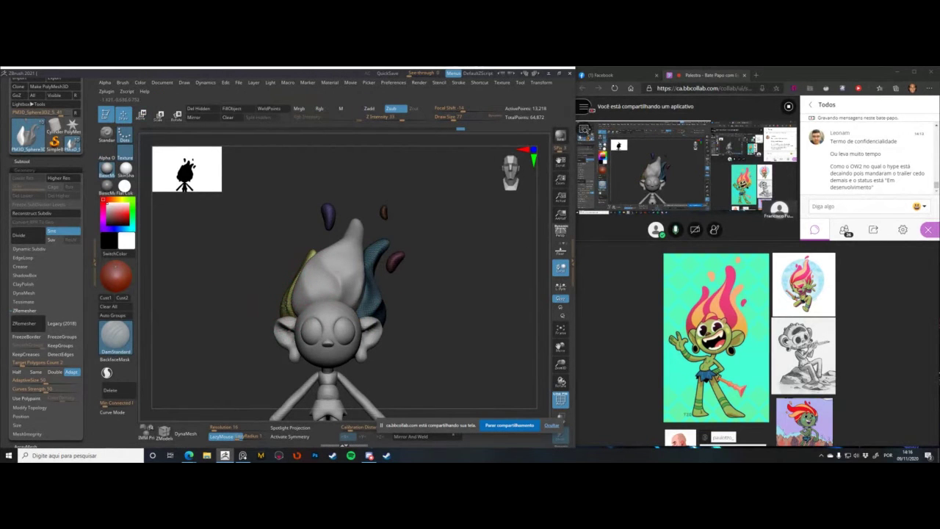
mouse_move(265, 269)
left_mouse_down()
mouse_move(310, 323)
mouse_move(287, 319)
mouse_move(299, 331)
left_mouse_up()
mouse_move(237, 272)
left_mouse_down("shift")
mouse_move(207, 251)
mouse_move(247, 254)
mouse_move(254, 272)
left_mouse_up("shift")
- Select the central flame and carve long flowing grooves up its front with the DamStandard brush
left_click(311, 284, "alt")
key("space")
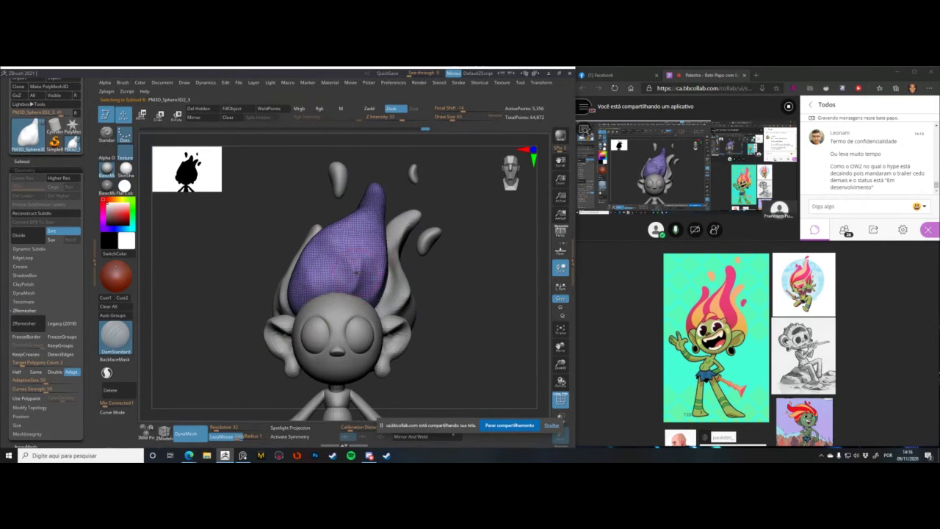
key("space")
left_click(354, 284)
key("space")
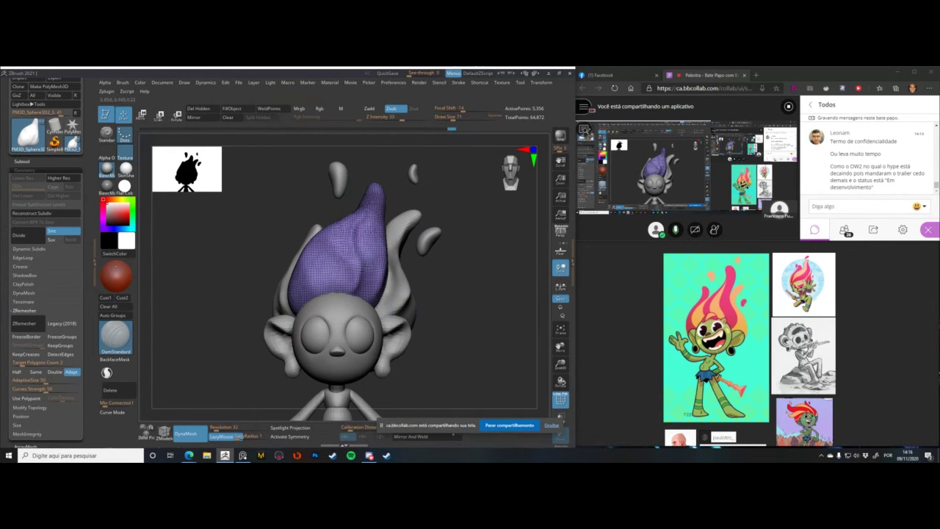
- Hide the polygroup display and refine the central flame's grooves against the overall silhouette, using a smaller brush size
key("shift+f")
left_click_drag(235, 248, 262, 184, "alt")
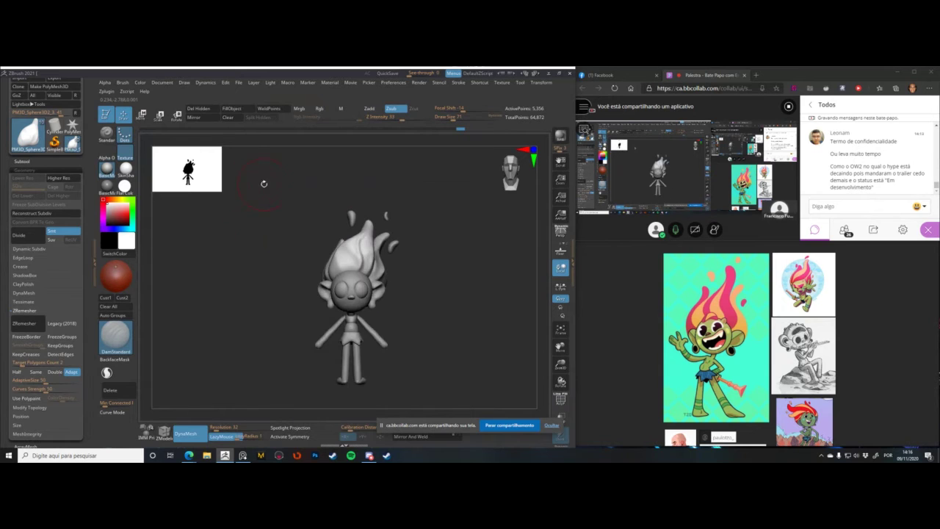
mouse_move(288, 240)
left_mouse_down("alt")
mouse_move(295, 274)
mouse_move(331, 253)
mouse_move(351, 221)
left_mouse_up("alt")
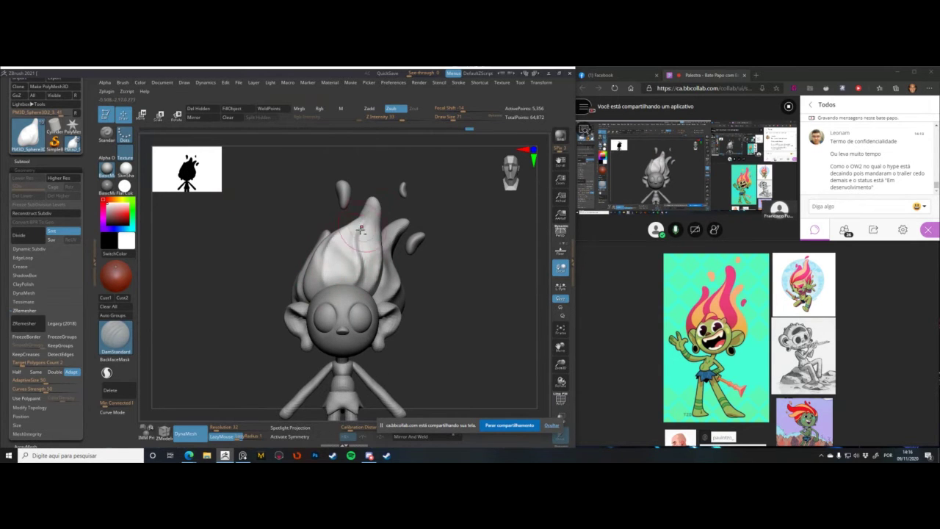
key("shift")
right_click(306, 276)
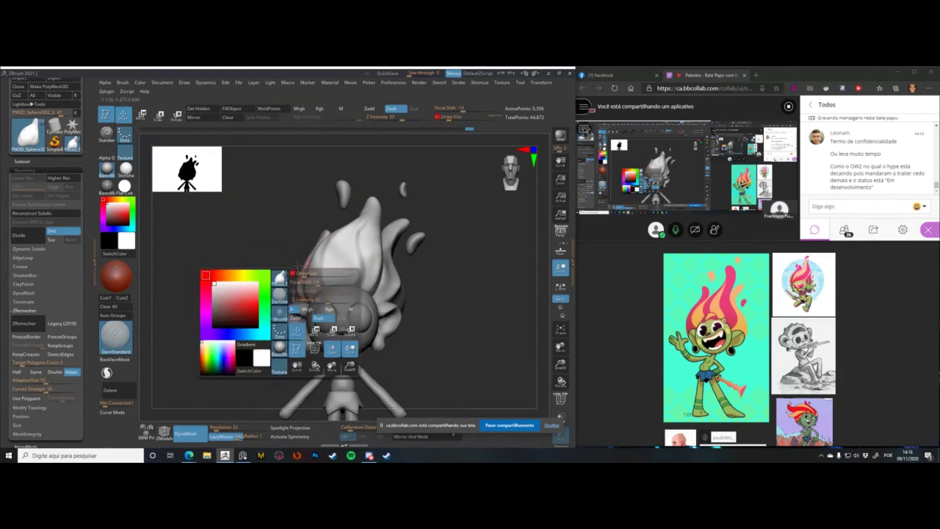
mouse_move(306, 277)
right_mouse_down("shift")
mouse_move(337, 269)
mouse_move(331, 263)
right_mouse_up("shift")
right_click(336, 269)
- Adjust the central flame's front volume with the Move brush from a three-quarter view and the front
key("b")
key("m")
key("v")
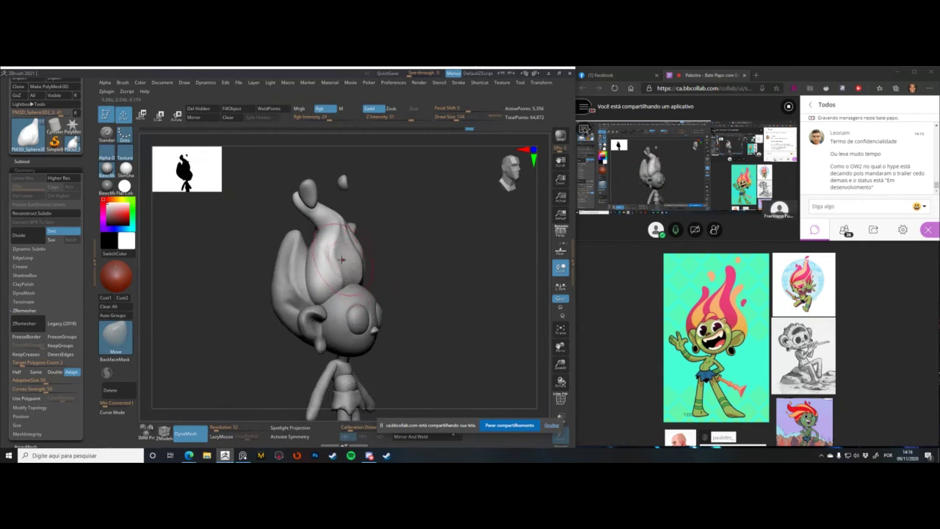
right_click(331, 263)
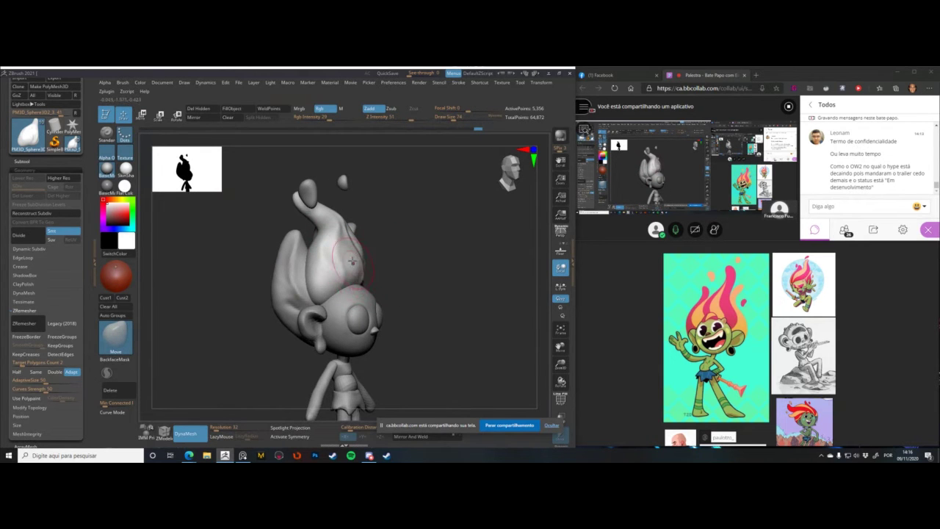
right_click_drag(351, 249, 362, 250, "shift")
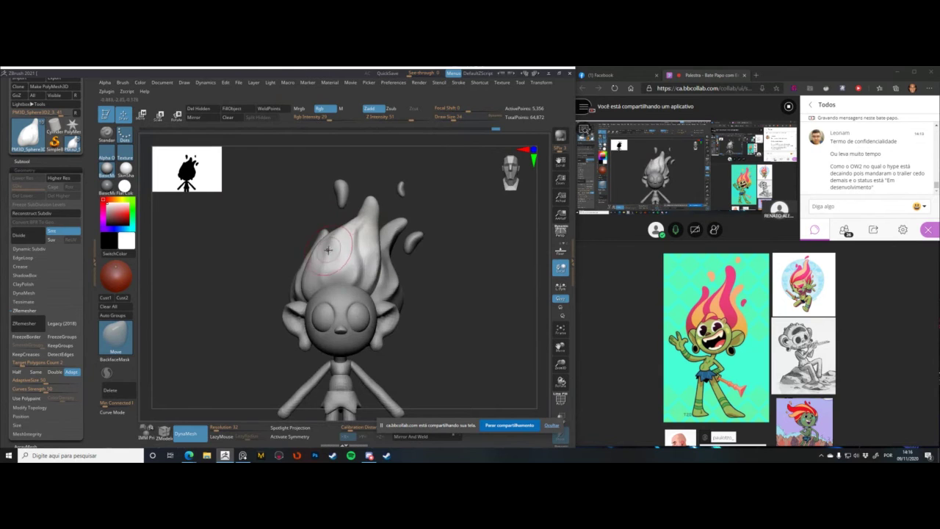
- Refine the grooves at the central flame's base with the DamStandard brush and smooth them
key("b")
key("d")
key("s")
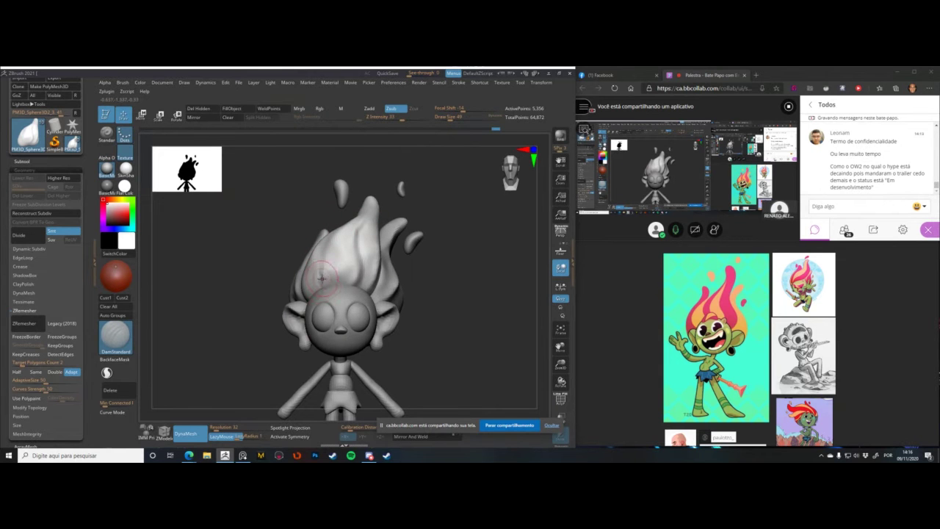
key("shift")
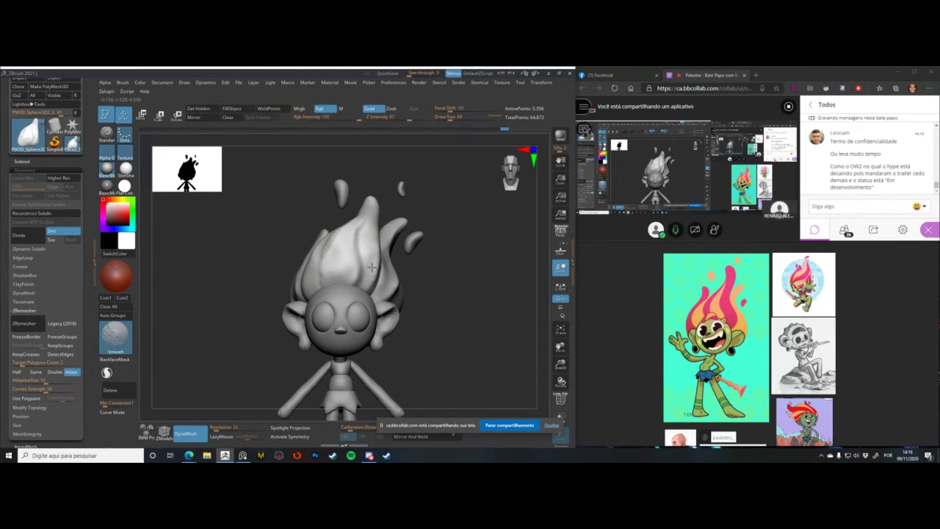
- Select the ears, activate X symmetry and adjust both earlobes with the Move brush
mouse_move(272, 275)
right_mouse_down("ctrl")
mouse_move(262, 227)
mouse_move(299, 214)
mouse_move(293, 272)
mouse_move(266, 235)
mouse_move(220, 250)
mouse_move(224, 213)
mouse_move(315, 201)
right_mouse_up("ctrl")
key("space")
left_click(282, 273)
left_click(288, 243, "alt")
key("b")
key("m")
key("v")
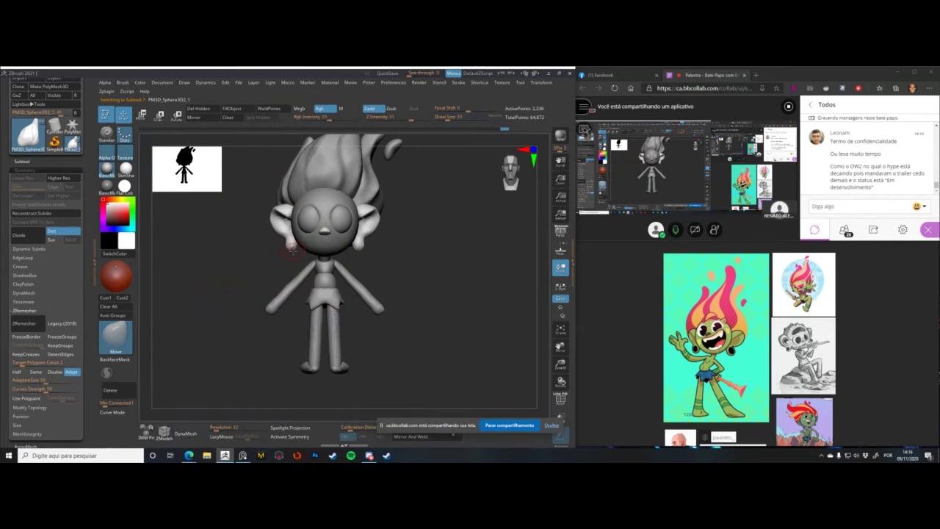
key("space")
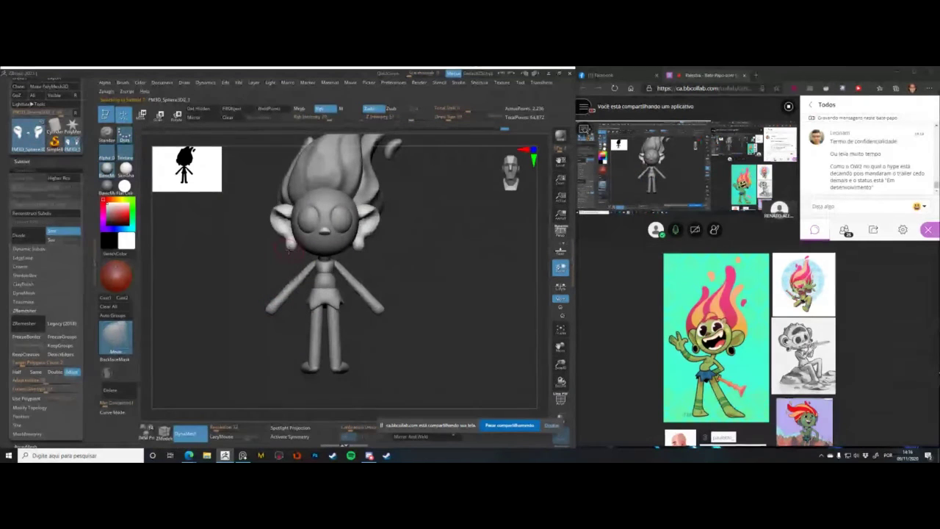
key("x")
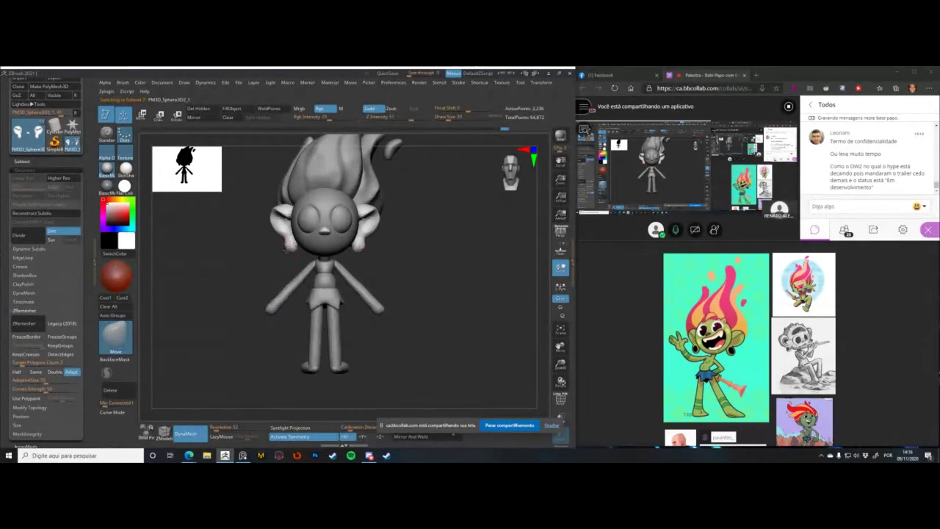
key("space")
left_click_drag(287, 251, 293, 250)
- Subdivide the ears twice and build up rounded volumes on the earlobes with the ClayBuildup brush
mouse_move(288, 250)
right_mouse_down("ctrl")
mouse_move(230, 248)
mouse_move(264, 235)
right_mouse_up("ctrl")
key("ctrl+d")
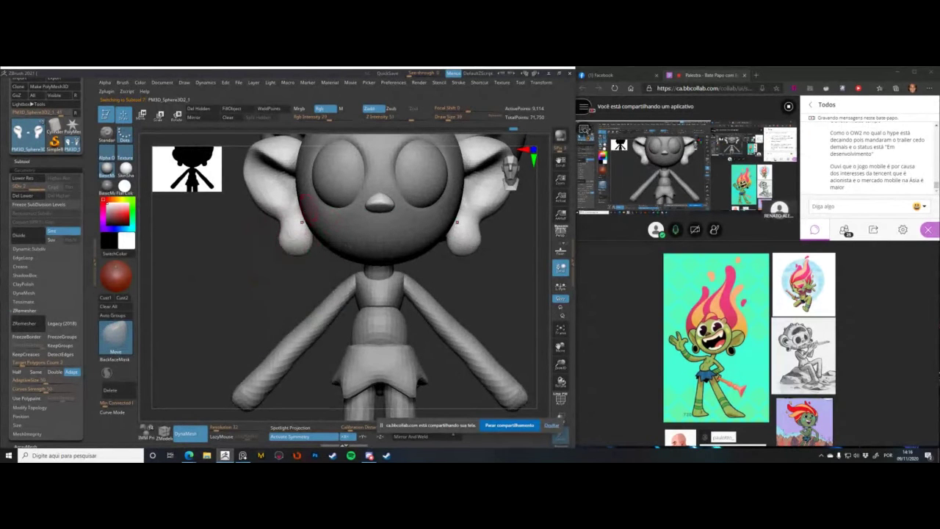
key("b")
key("c")
key("b")
key("space")
key("ctrl+d")
key("space")
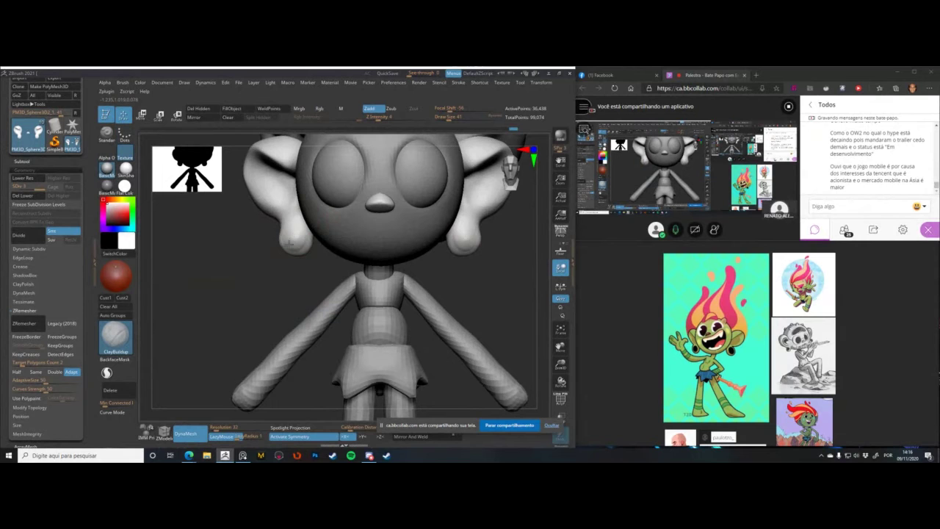
right_click(292, 240)
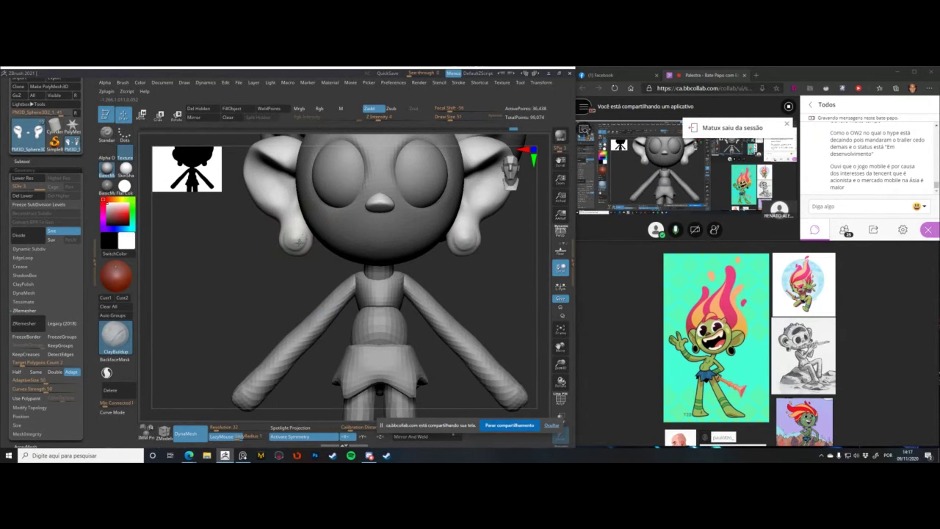
right_click(295, 239)
- Carve a groove around the rounded form on each earlobe with the DamStandard brush
key("b")
key("d")
key("s")
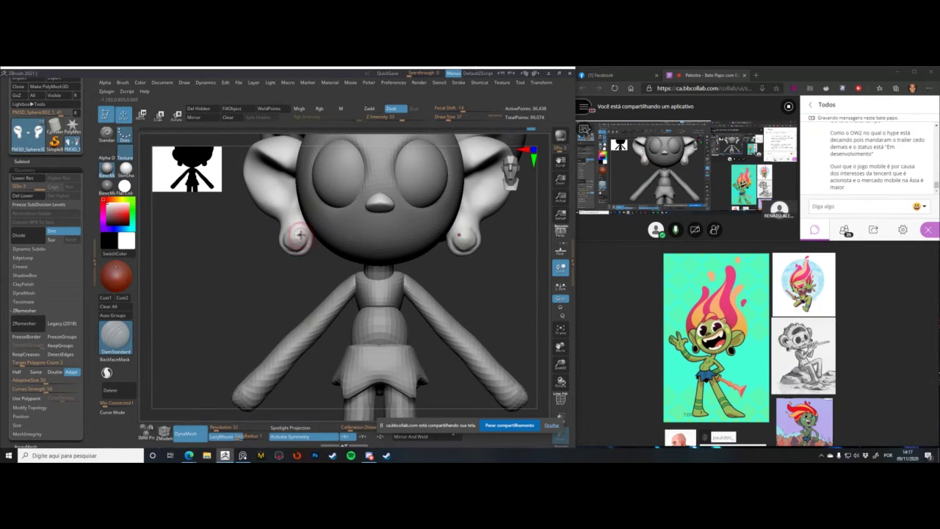
left_click_drag(245, 273, 261, 218, "alt")
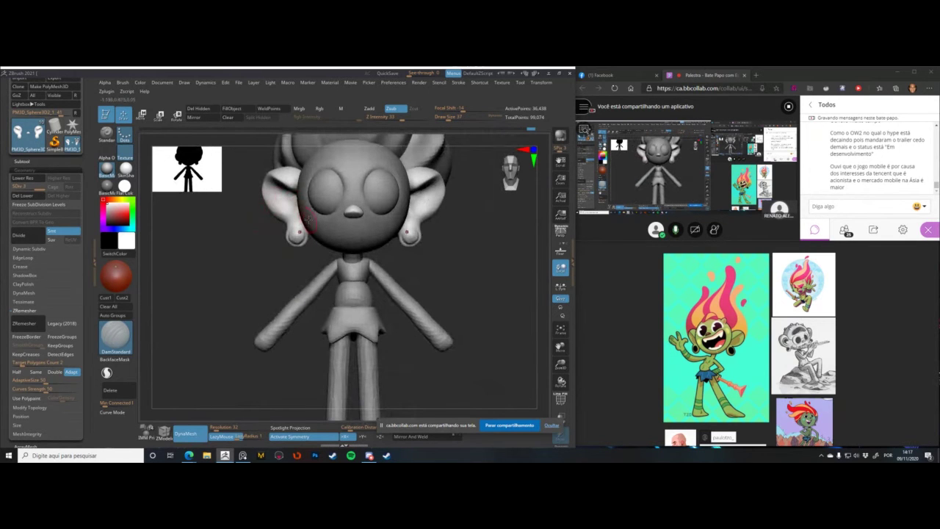
- Reinforce the round earlobe volumes with the ClayBuildup brush
right_click(276, 236)
key("b")
key("c")
key("b")
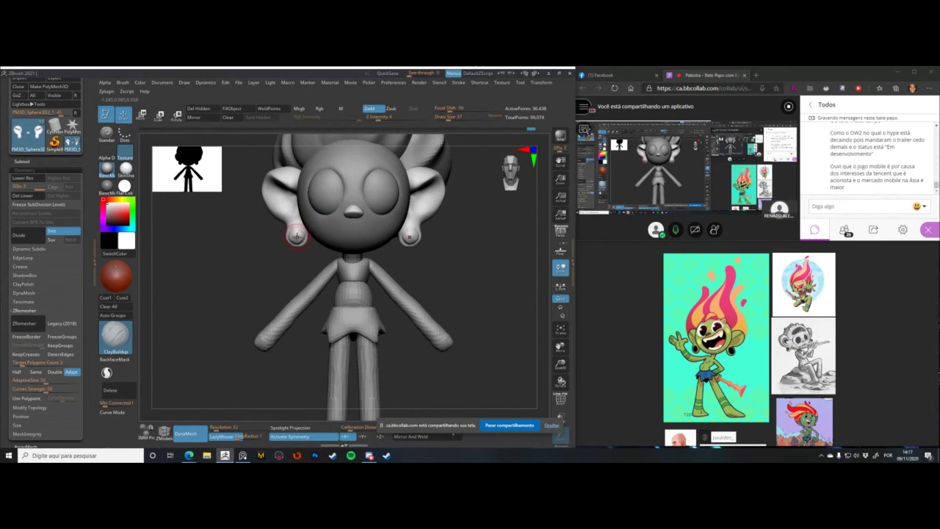
left_click_drag(265, 225, 274, 280, "alt")
right_click(284, 216)
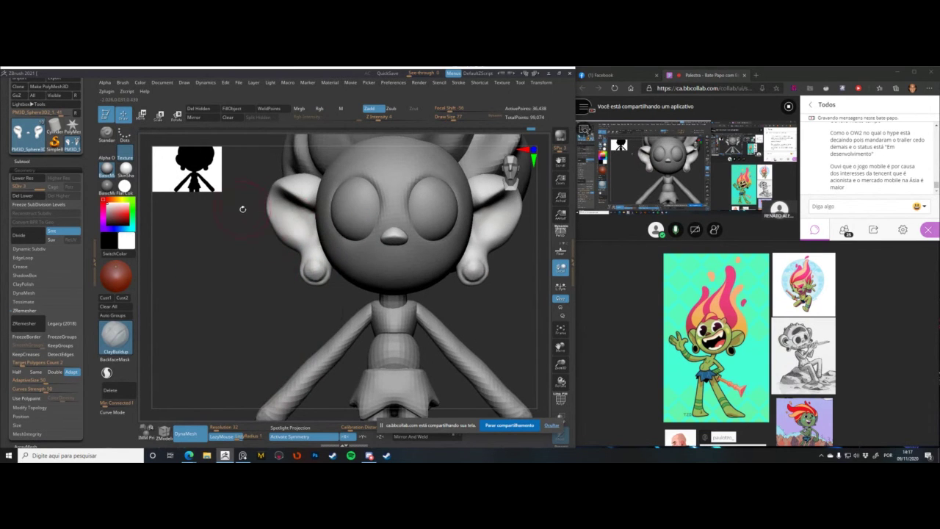
- Carve the inner-ear contour down towards the lobes with the DamStandard brush, working from the front and a three-quarter view
key("b")
key("d")
key("s")
mouse_move(242, 209)
left_mouse_down()
mouse_move(288, 200)
mouse_move(273, 203)
mouse_move(299, 233)
left_mouse_up()
right_click(297, 219)
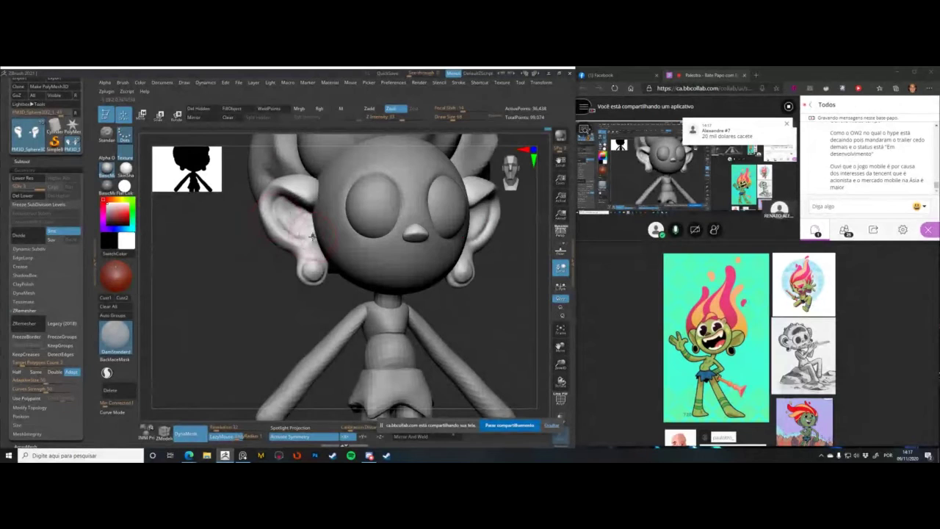
left_click_drag(250, 205, 229, 216, "shift")
key("space")
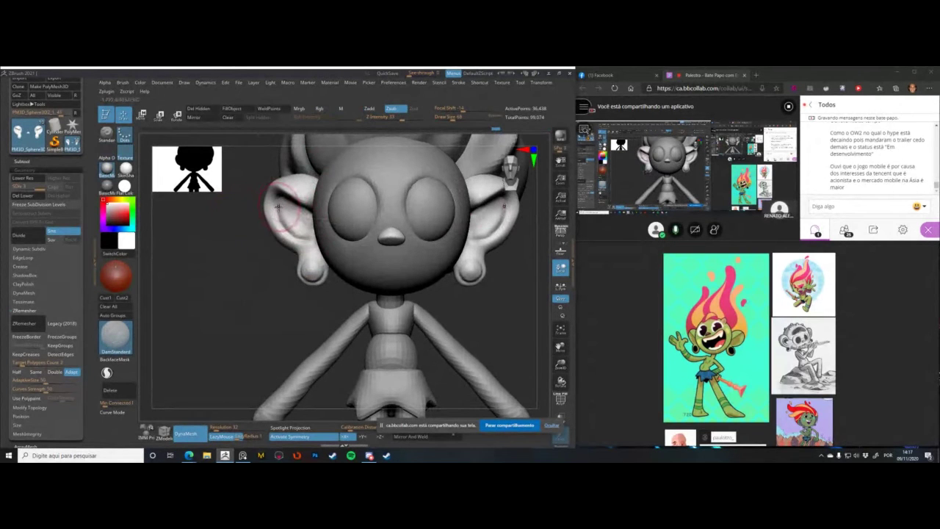
- Drop the ears to a lower subdivision level, smooth and reshape their outer rims, and return to the higher level
key("b")
key("c")
key("b")
key("b")
key("m")
key("v")
key("space")
key("shift+d")
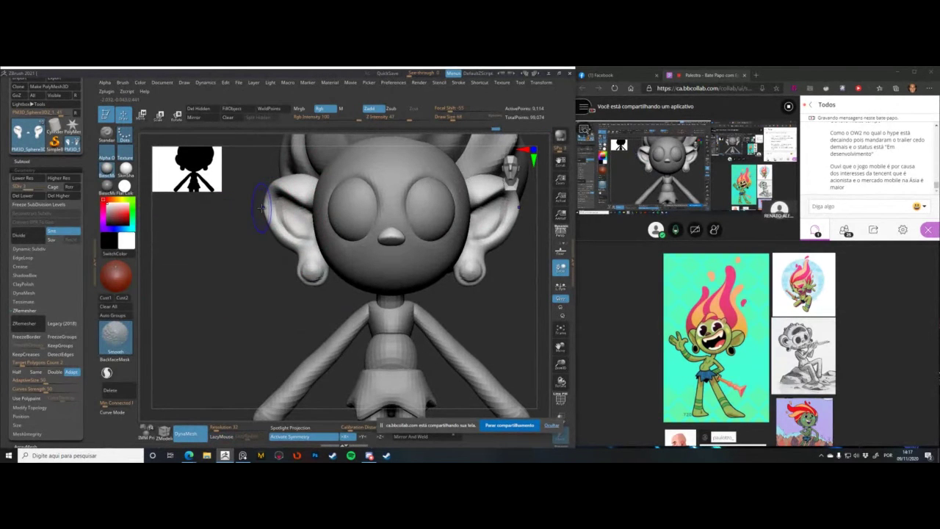
key("shift+d")
left_click_drag(266, 205, 301, 239)
key("d")
- Build up the inner ears with ClayBuildup and sharpen the transition above the lobes with DamStandard
key("space")
key("b")
key("c")
key("b")
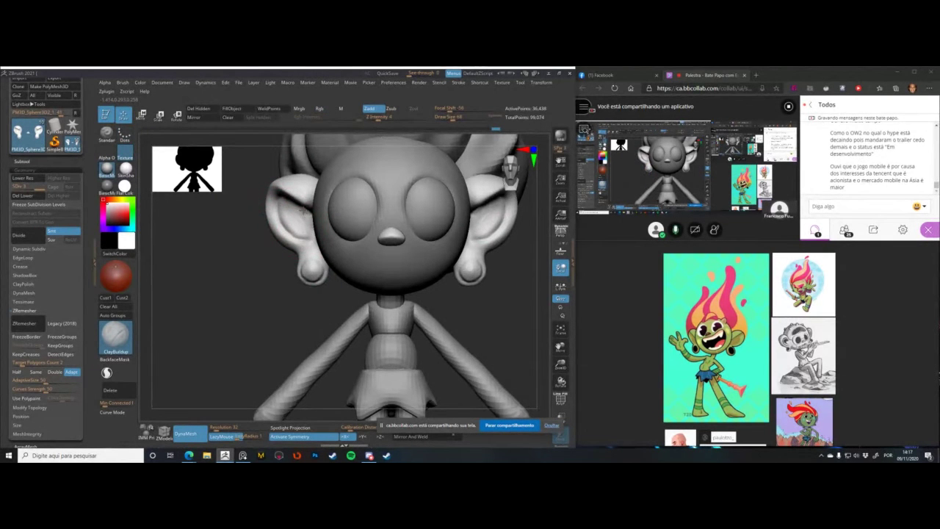
key("space")
key("b")
key("d")
key("s")
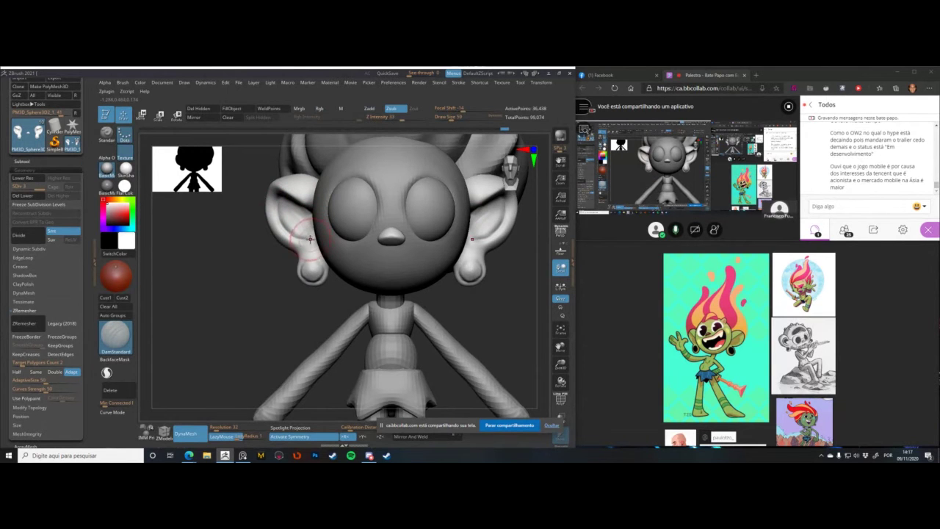
key("space")
key("space")
- Refine the rounded lobe forms with a smaller ClayBuildup brush, checking them against the whole figure
key("b")
key("c")
key("b")
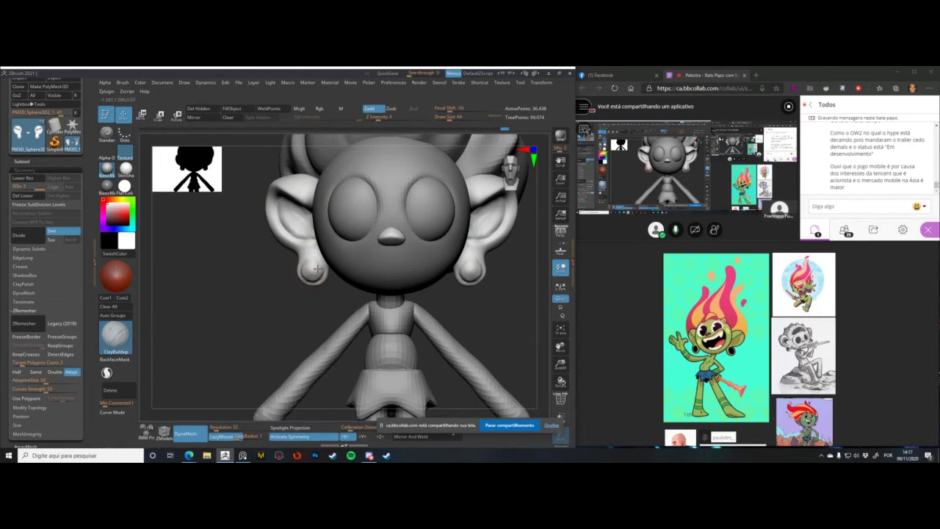
key("f")
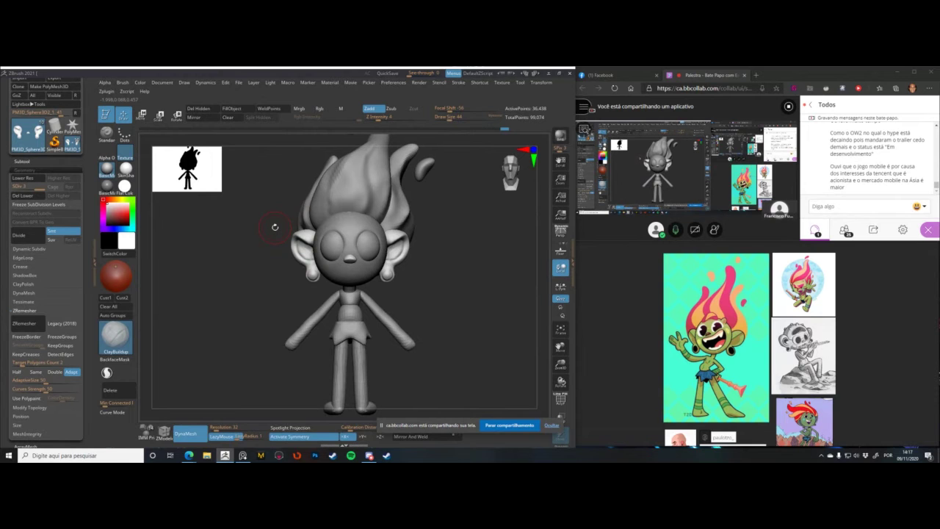
left_click_drag(275, 227, 281, 277, "alt")
key("space")
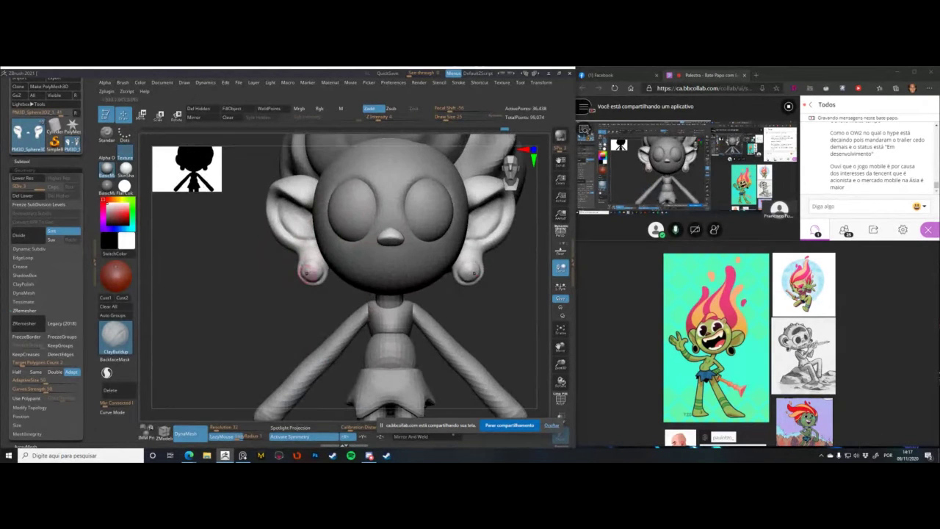
key("space")
key("space")
- Reshape the outer contour just above the earlobes with the Move brush
key("b")
key("m")
key("v")
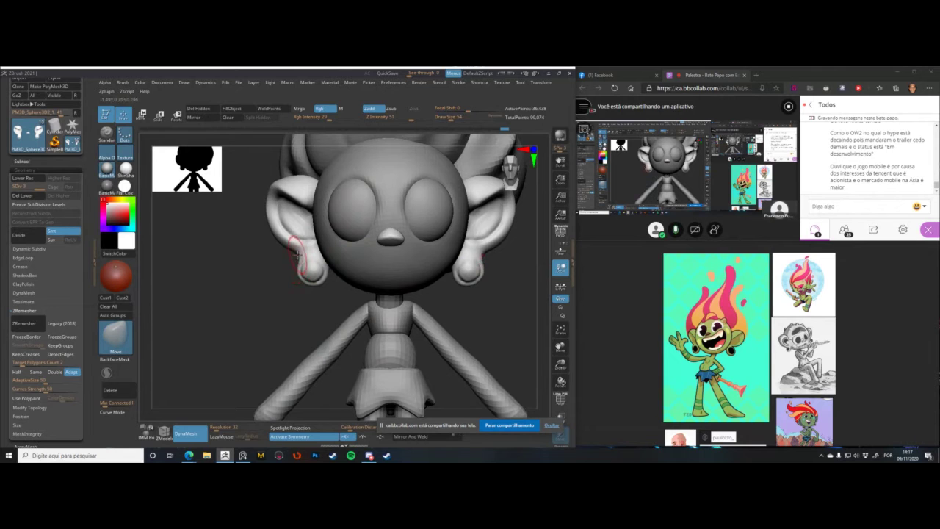
mouse_move(297, 255)
left_mouse_down()
mouse_move(305, 278)
mouse_move(319, 269)
mouse_move(310, 274)
mouse_move(304, 252)
left_mouse_up()
key("bracketright")
key("bracketleft")
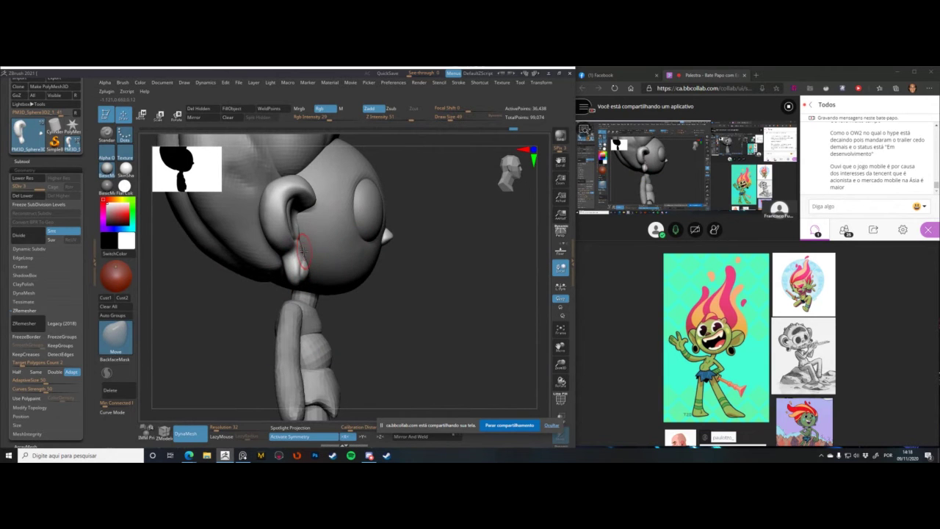
- Adjust the ears' profile and their placement against the head with the Move brush from the side
left_click_drag(376, 306, 372, 319, "alt")
key("space")
mouse_move(266, 275)
left_mouse_down()
mouse_move(280, 275)
mouse_move(269, 251)
left_mouse_up()
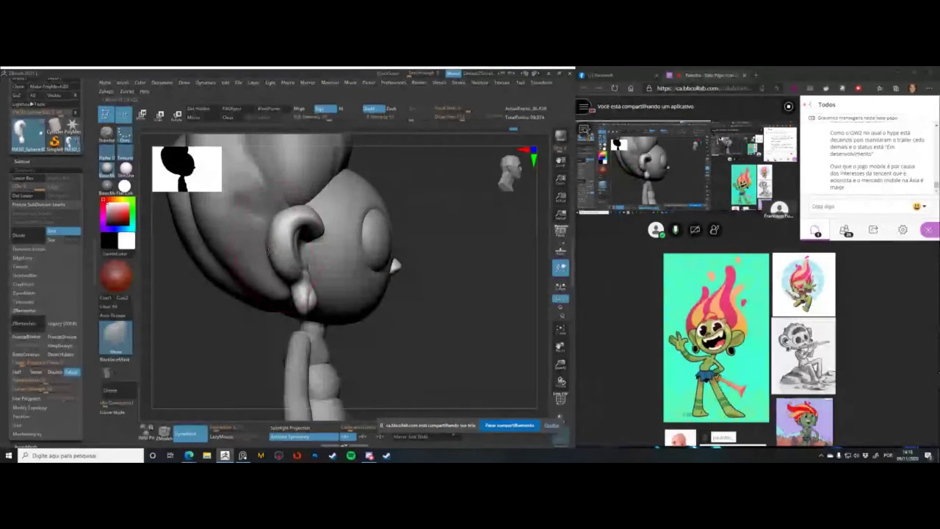
key("space")
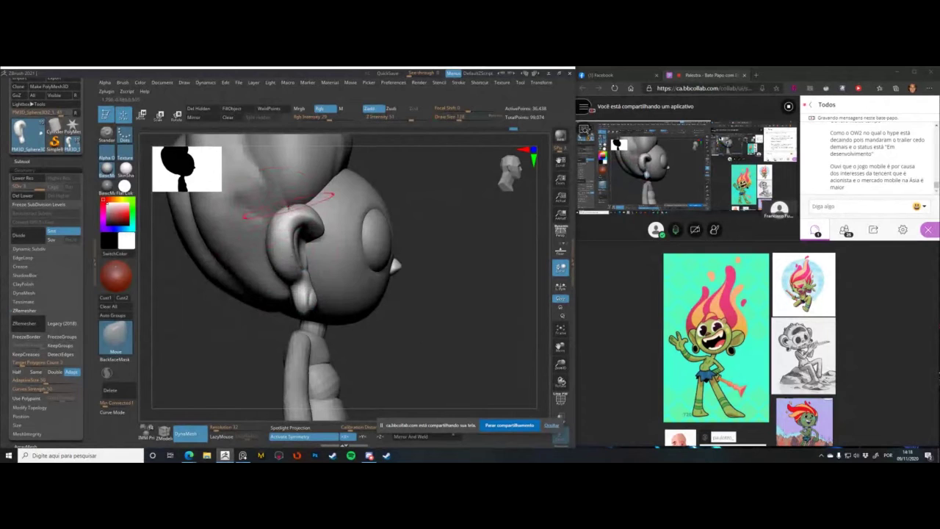
- Adjust the ears' upper shape and overall silhouette from the front with a larger Move brush
left_click_drag(431, 332, 351, 334)
key("space")
left_click_drag(288, 259, 285, 258)
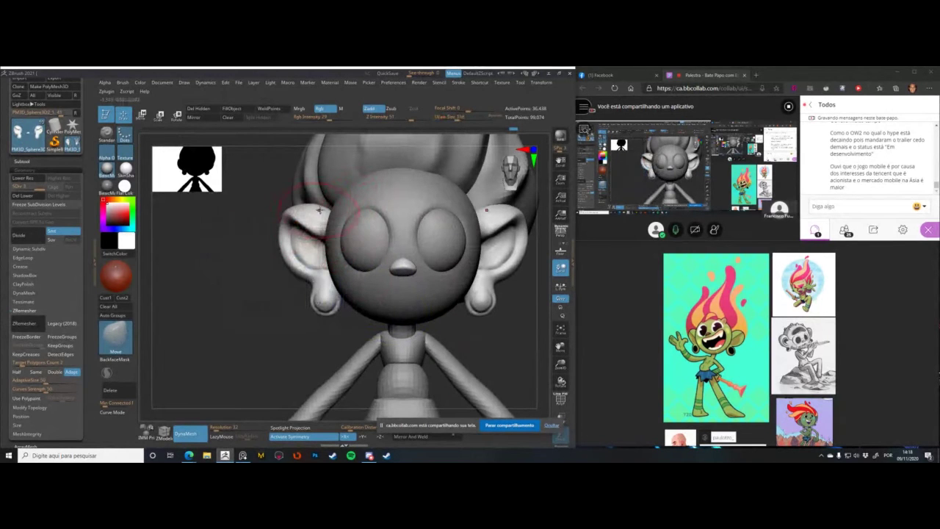
left_click_drag(316, 229, 318, 221)
left_click_drag(229, 235, 263, 229, "alt")
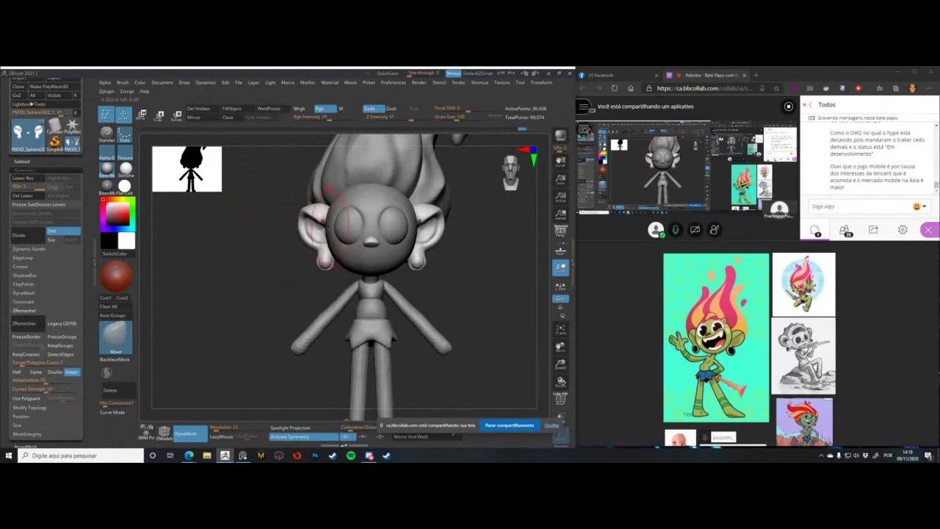
key("space")
left_click_drag(329, 229, 324, 230)
- Isolate the ears subtool and adjust the upper ear folds with the Move brush
key("shift+s")
left_click_drag(266, 214, 236, 241, "alt")
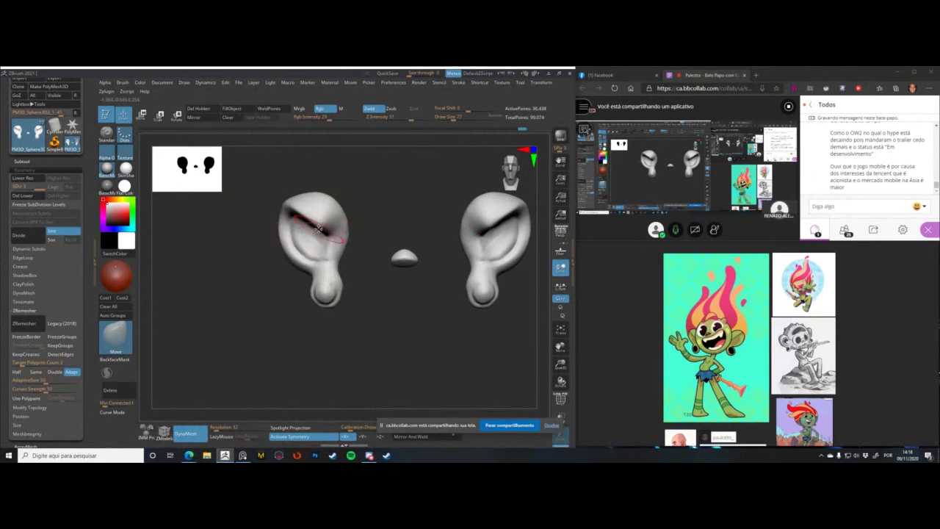
key("space")
left_click_drag(341, 239, 322, 223)
- Deepen the crease under the upper ear fold with DamStandard, build up the surrounding surface with ClayBuildup and smooth it
key("b")
key("d")
key("s")
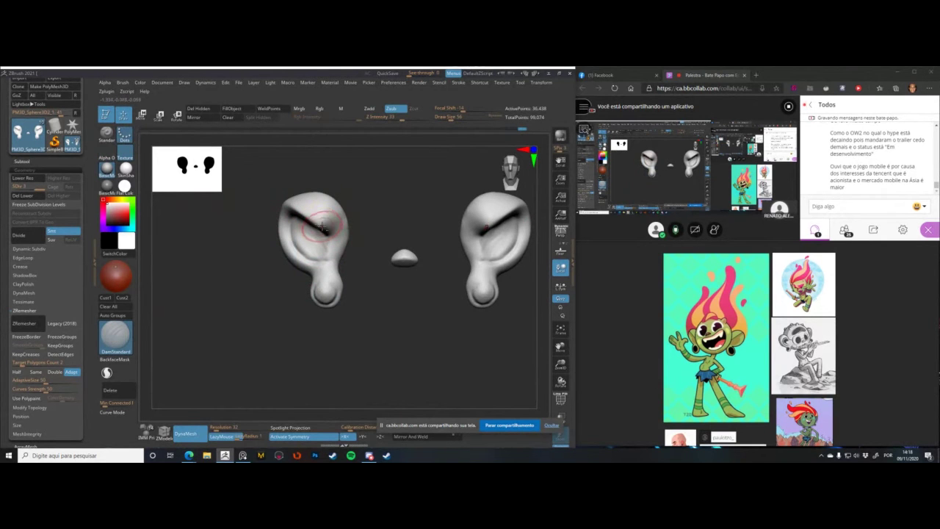
key("b")
key("c")
key("b")
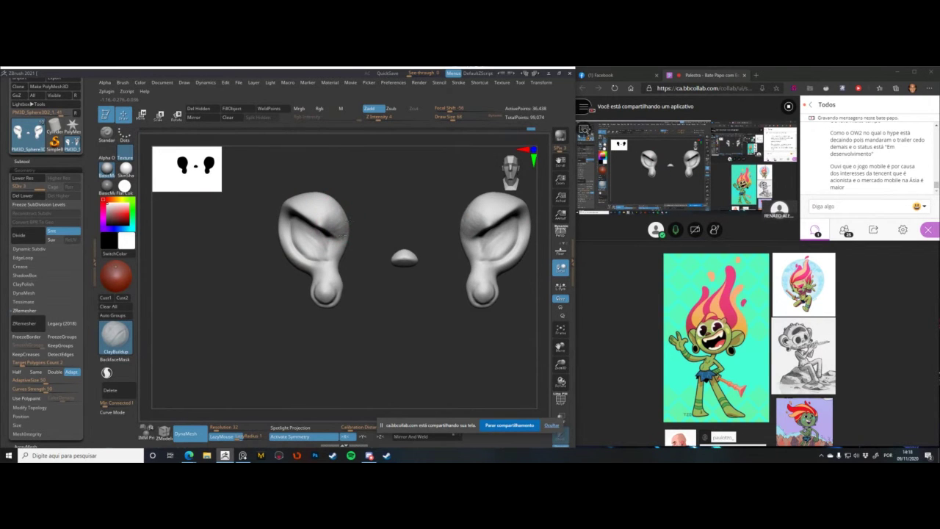
key("shift")
- Flatten the upper fold and inner surface of the ears with the TrimDynamic brush and show the whole character again
left_click_drag(231, 205, 254, 189)
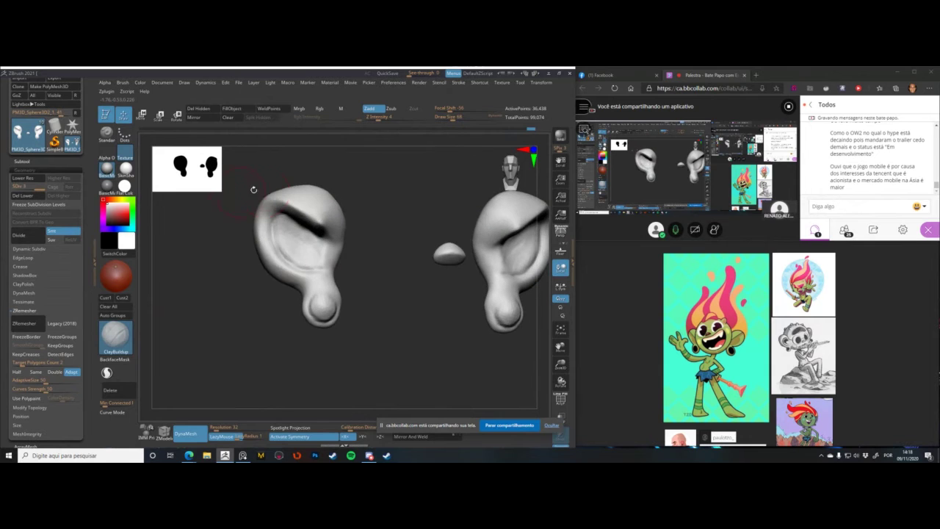
key("space")
left_click(227, 250)
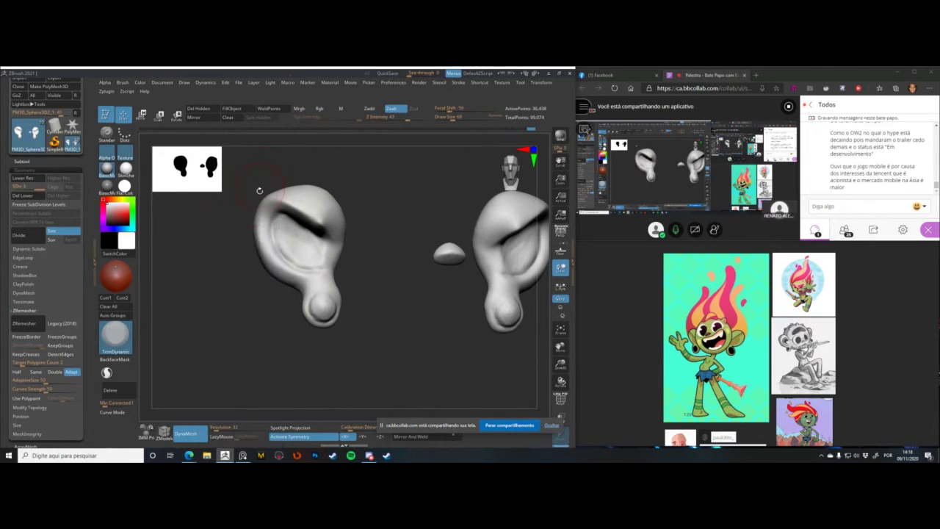
mouse_move(384, 246)
left_mouse_down("alt")
mouse_move(392, 277)
mouse_move(371, 276)
left_mouse_up("alt")
key("space")
left_click_drag(312, 227, 321, 227)
mouse_move(292, 197)
left_mouse_down()
mouse_move(315, 231)
mouse_move(332, 237)
left_mouse_up()
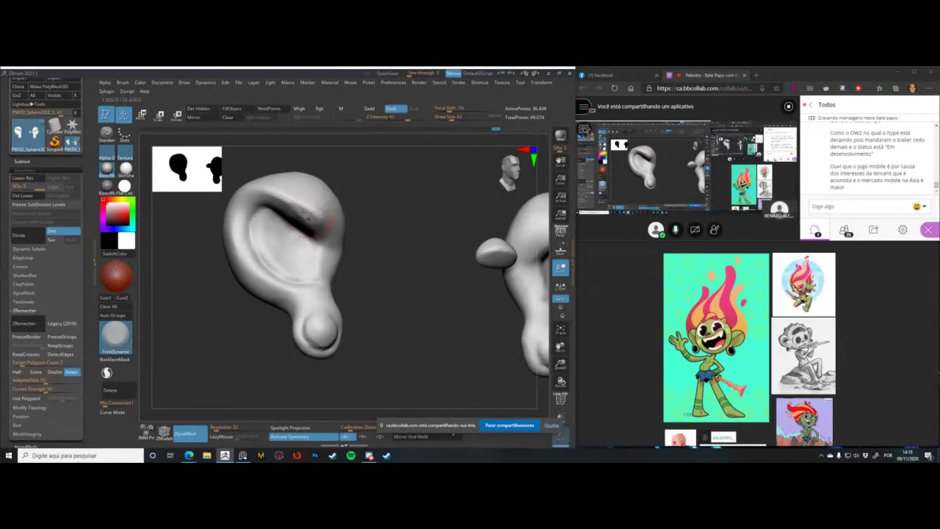
mouse_move(283, 193)
left_mouse_down()
mouse_move(319, 219)
mouse_move(289, 195)
left_mouse_up()
left_click_drag(373, 243, 304, 188)
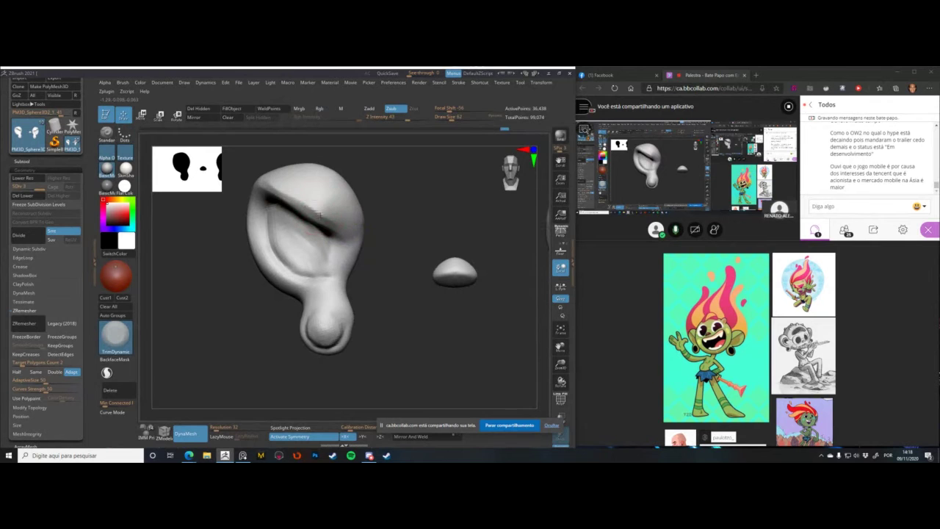
key("f")
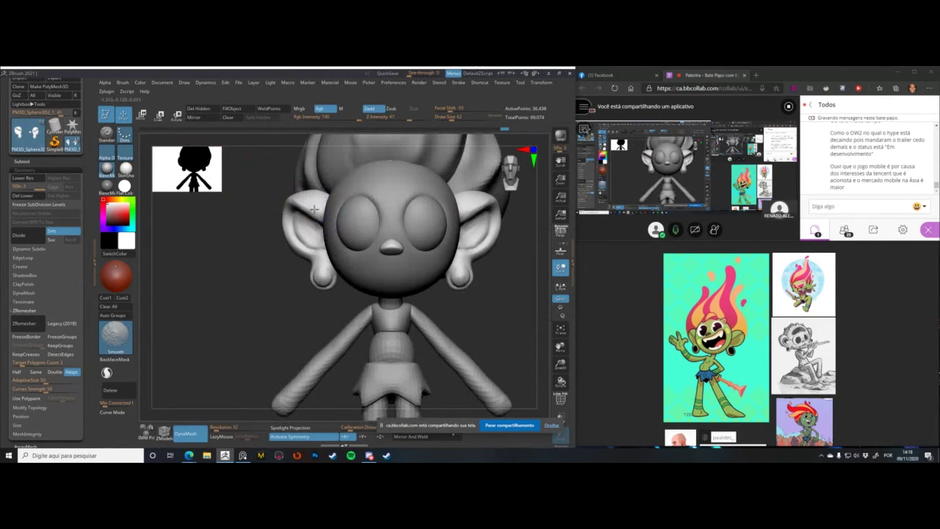
left_click_drag(233, 260, 238, 213, "alt")
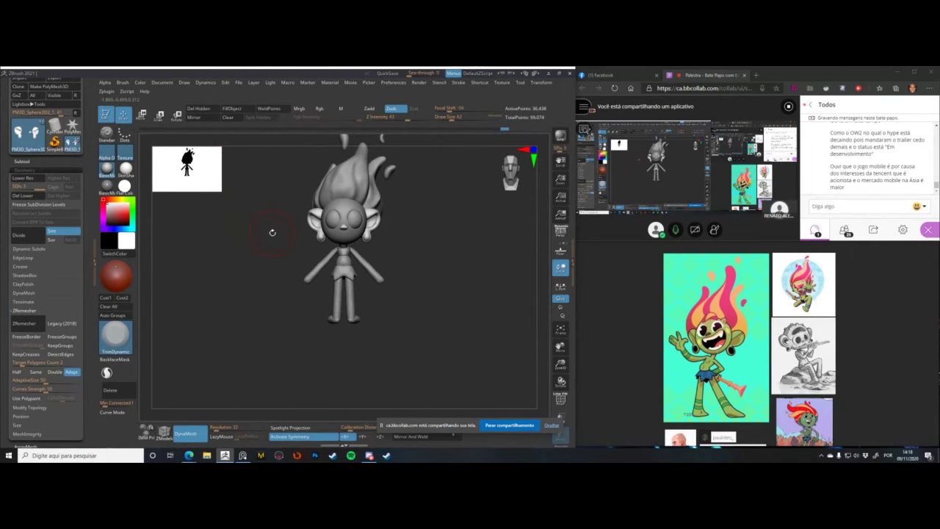
- Select the cartoon creature's head subtool and duplicate it
left_click_drag(233, 250, 315, 207, "alt")
left_click(378, 197, "alt")
key("b")
key("m")
key("v")
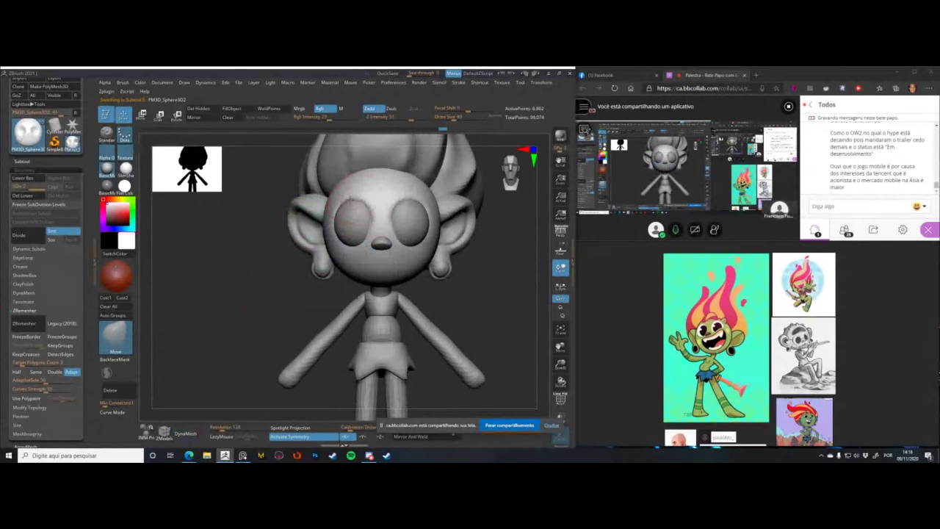
left_click_drag(214, 204, 279, 204)
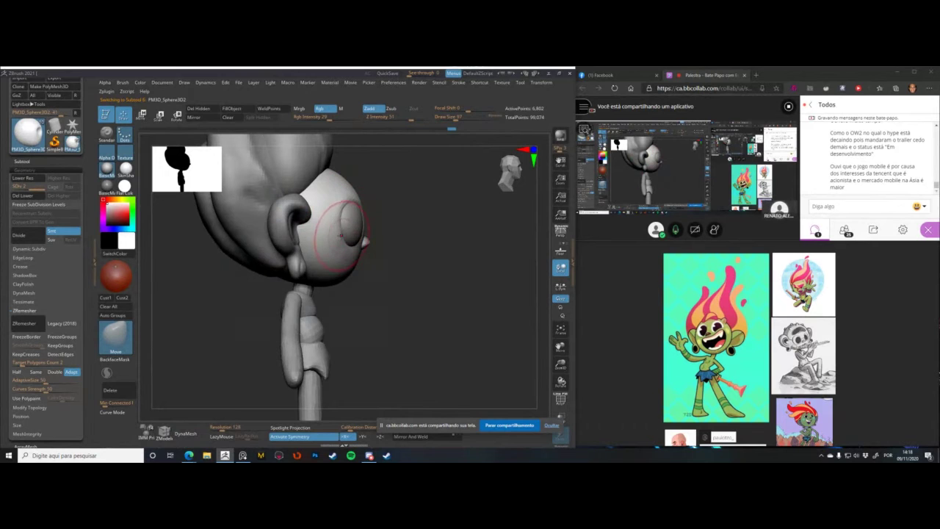
key("space")
left_click_drag(384, 260, 250, 224, "shift")
key("space")
left_click_drag(252, 259, 231, 205, "alt")
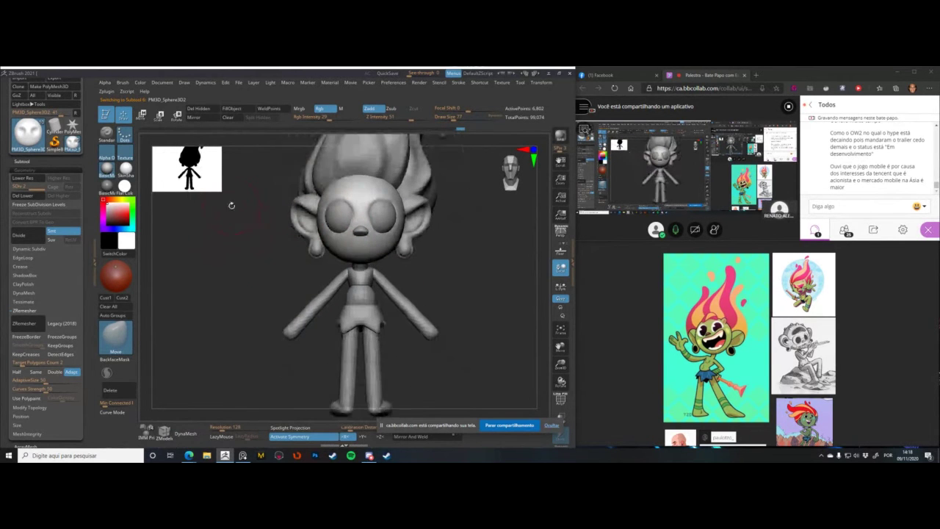
left_click(24, 161)
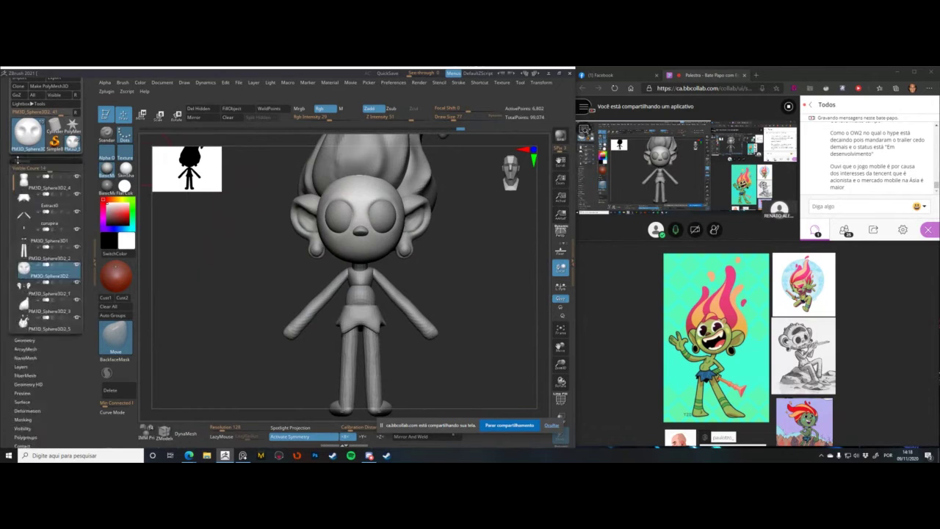
left_click_drag(5, 363, 5, 271)
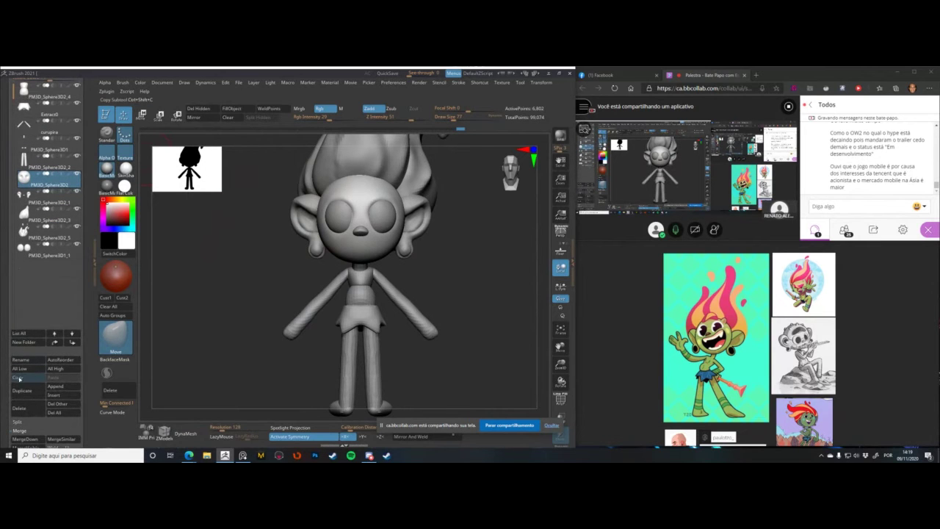
left_click(22, 392)
- Switch to the ClayBuildup brush and remesh the duplicated head with DynaMesh at resolution 32
left_click_drag(302, 261, 313, 269, "alt")
key("space")
key("b")
key("c")
key("b")
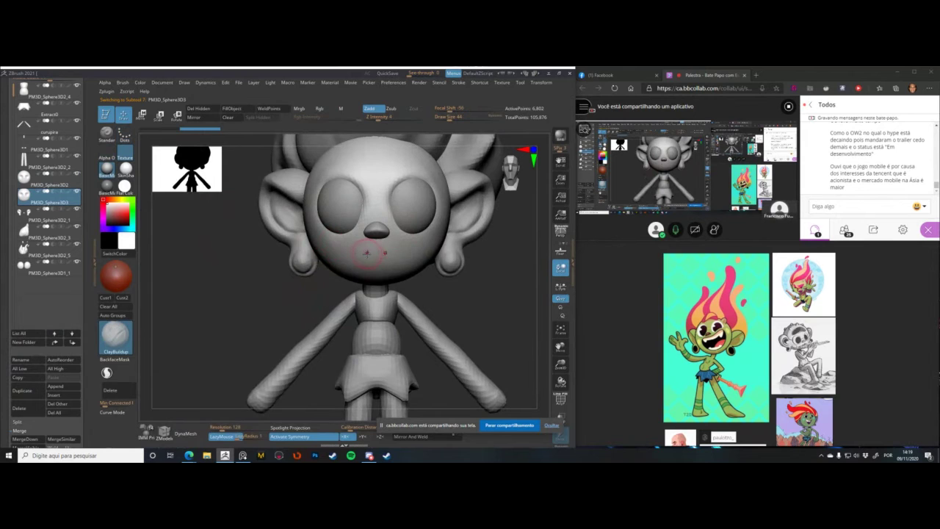
left_click_drag(354, 213, 329, 218)
left_click_drag(281, 261, 285, 258)
left_click(284, 257, "ctrl+shift")
left_click_drag(248, 255, 254, 283, "alt")
key("space")
left_click_drag(352, 255, 357, 255)
key("space")
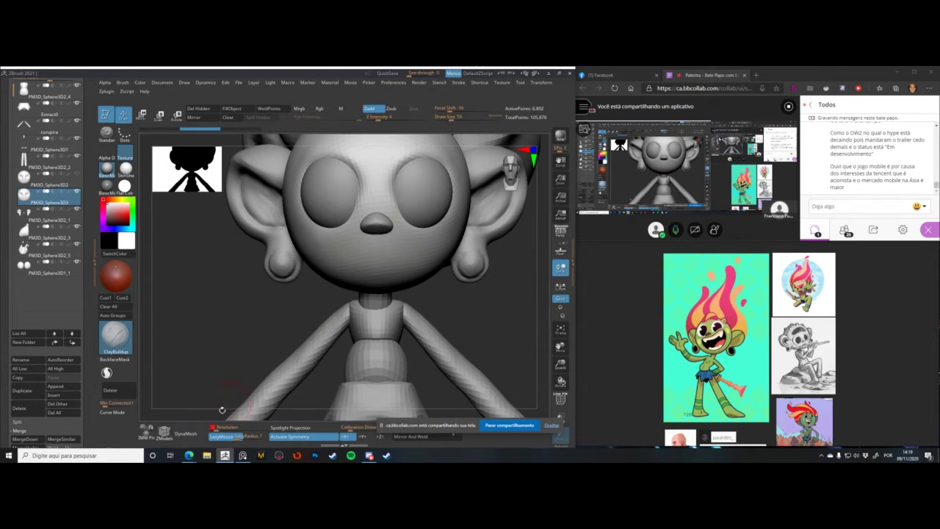
left_click(185, 434)
left_click(157, 439)
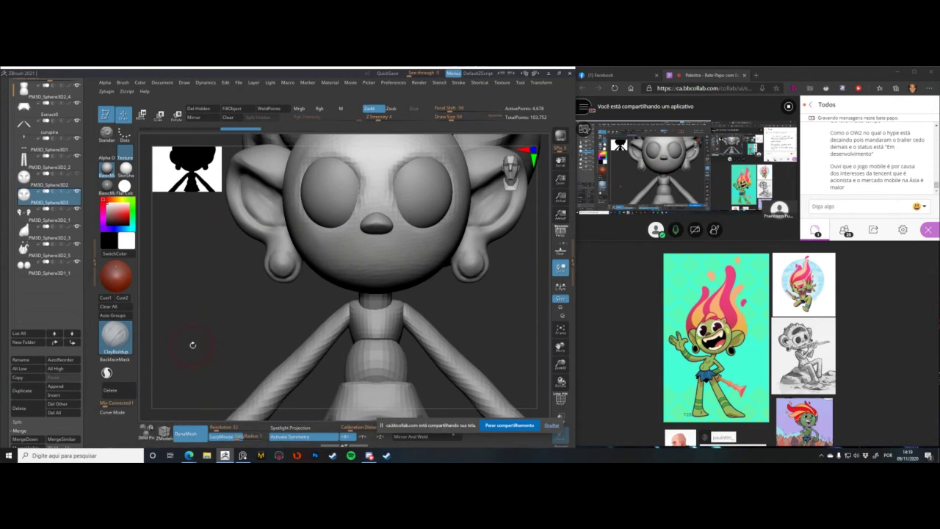
- Build up the lips below the nose and carve the mouth opening between them with ClayBuildup
mouse_move(193, 346)
left_mouse_down("alt")
mouse_move(183, 328)
mouse_move(198, 332)
left_mouse_up("alt")
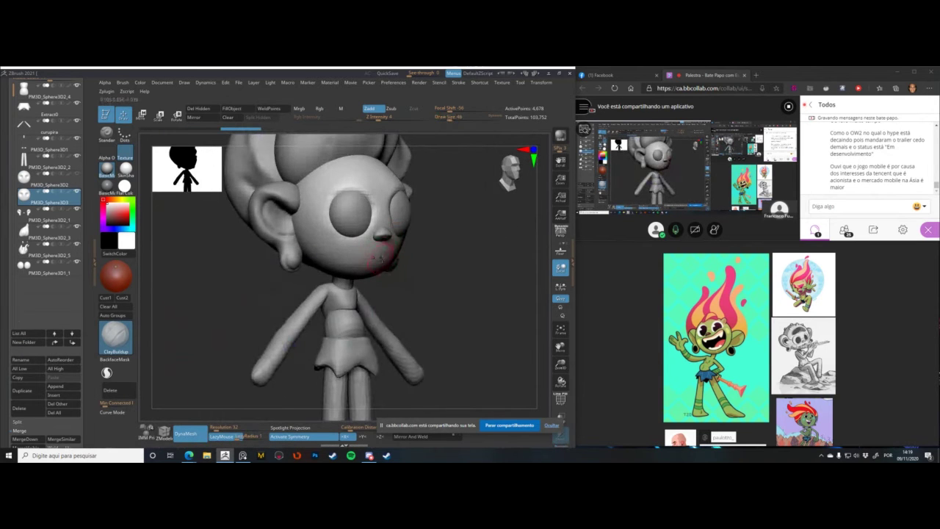
left_click_drag(424, 278, 461, 323, "shift")
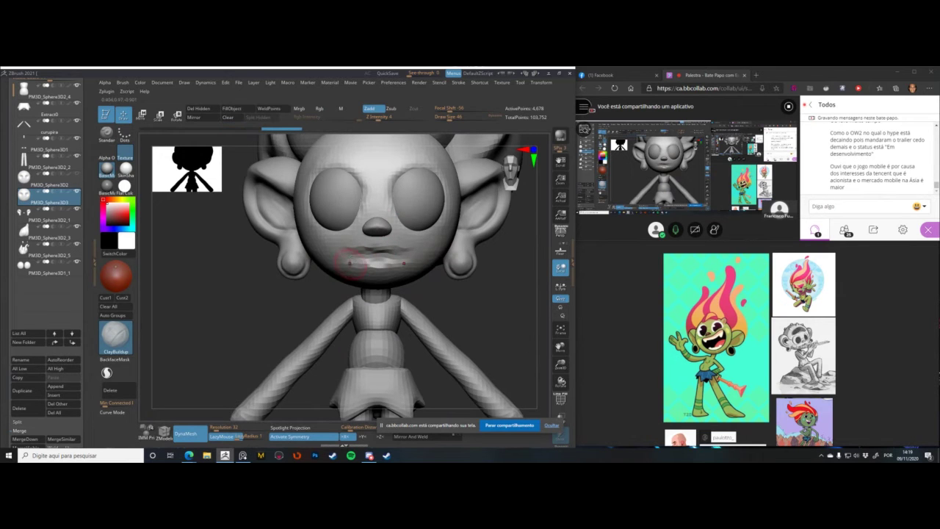
key("s")
mouse_move(324, 264)
left_mouse_down()
mouse_move(383, 261)
mouse_move(347, 263)
left_mouse_up()
key("space")
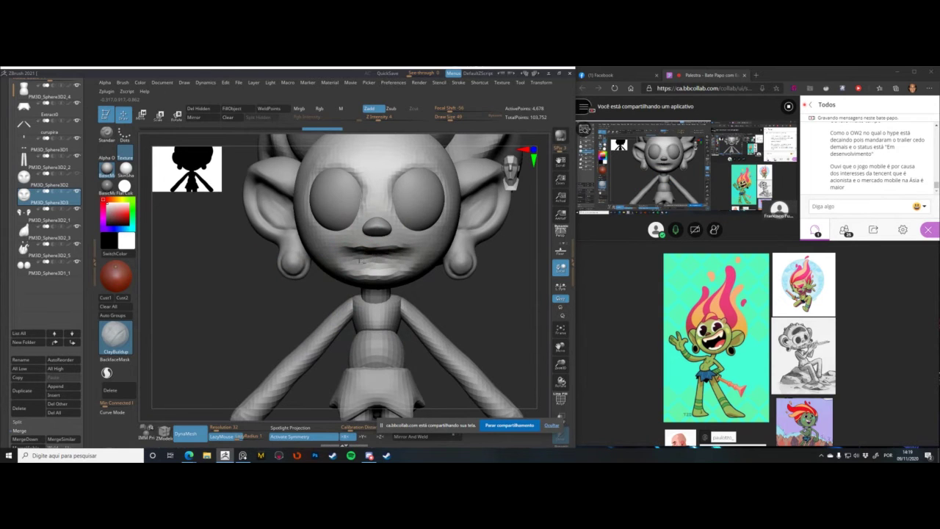
- Sharpen the crease of the mouth line and its corners with the DamStandard brush
key("b")
key("d")
key("s")
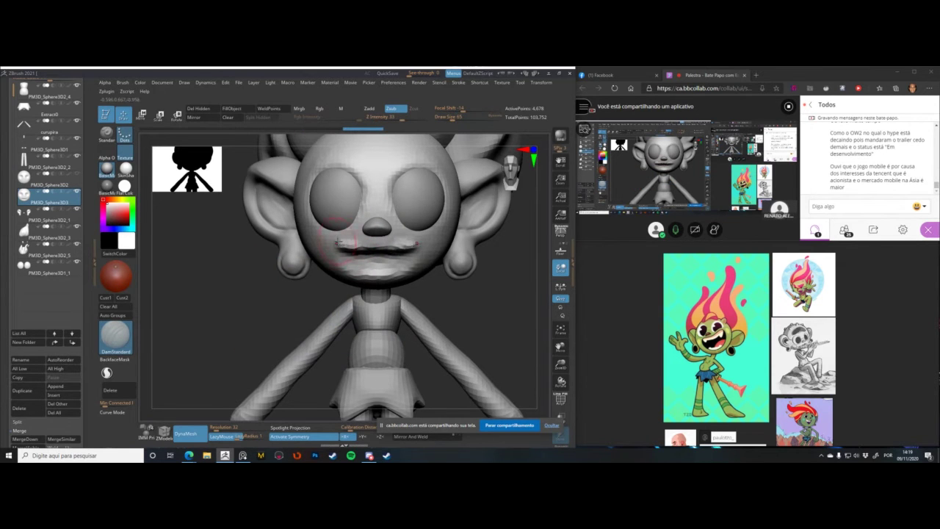
left_click_drag(343, 247, 368, 249)
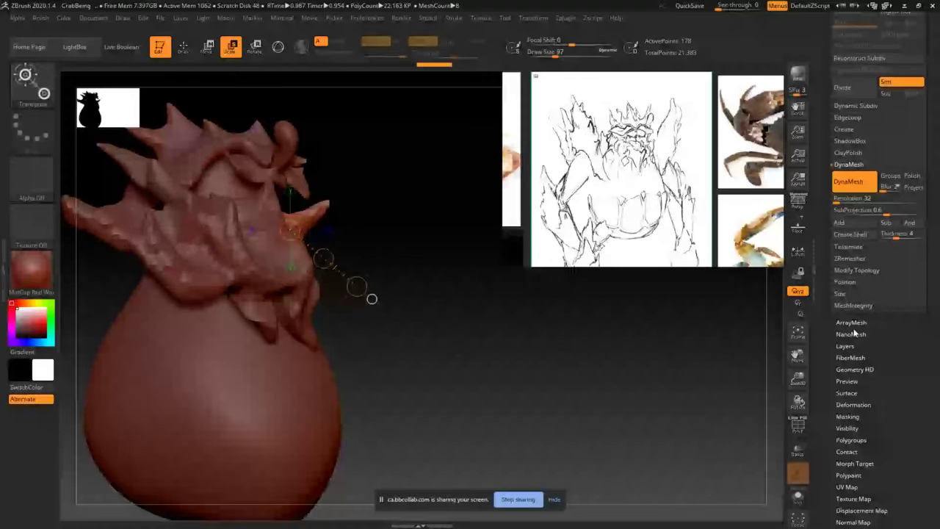
- Hide the screen-sharing notice and select the crab creature's body subtool
left_click(553, 500)
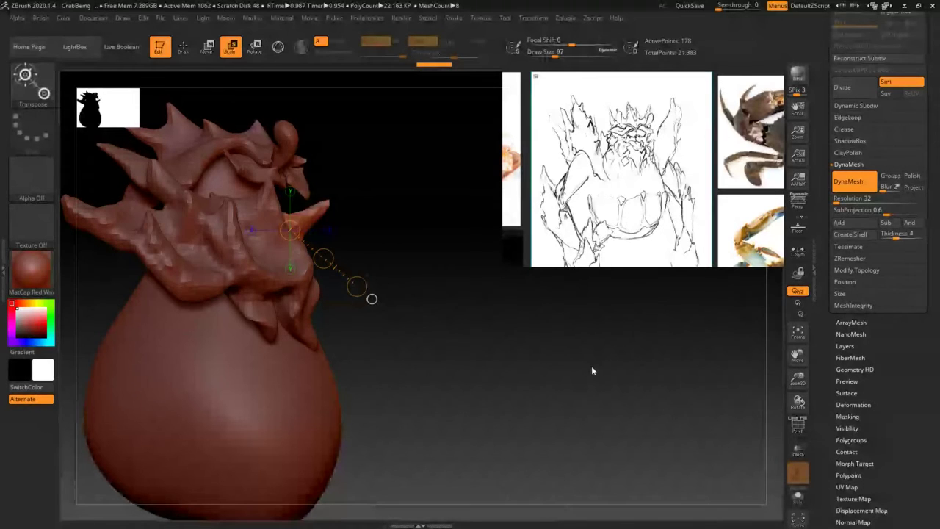
left_click_drag(411, 302, 360, 300)
right_click_drag(360, 301, 399, 316)
mouse_move(398, 316)
left_mouse_down()
mouse_move(364, 303)
mouse_move(308, 349)
mouse_move(300, 339)
left_mouse_up()
key("w")
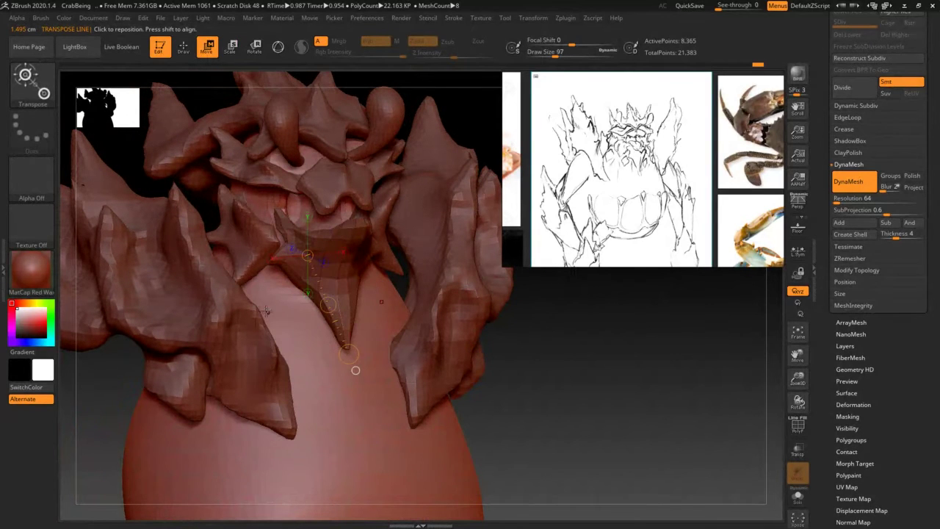
- Mask a symmetrical pair of oval patches on the crab creature's chest beside the chin spike, using draw size 31
key("q")
key("s")
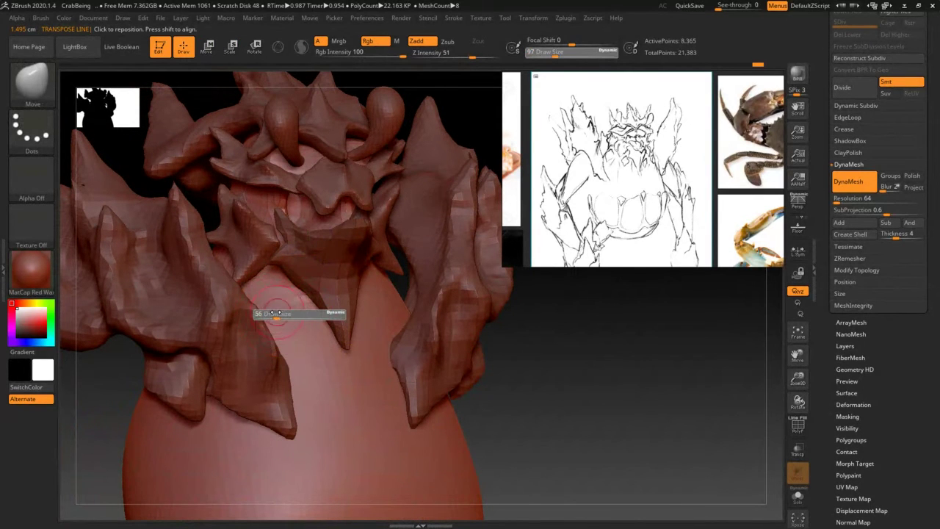
left_click(271, 314)
mouse_move(271, 301)
left_mouse_down("ctrl")
mouse_move(264, 314)
mouse_move(270, 309)
mouse_move(297, 364)
left_mouse_up("ctrl")
key("ctrl+z")
left_click_drag(295, 325, 301, 346, "ctrl")
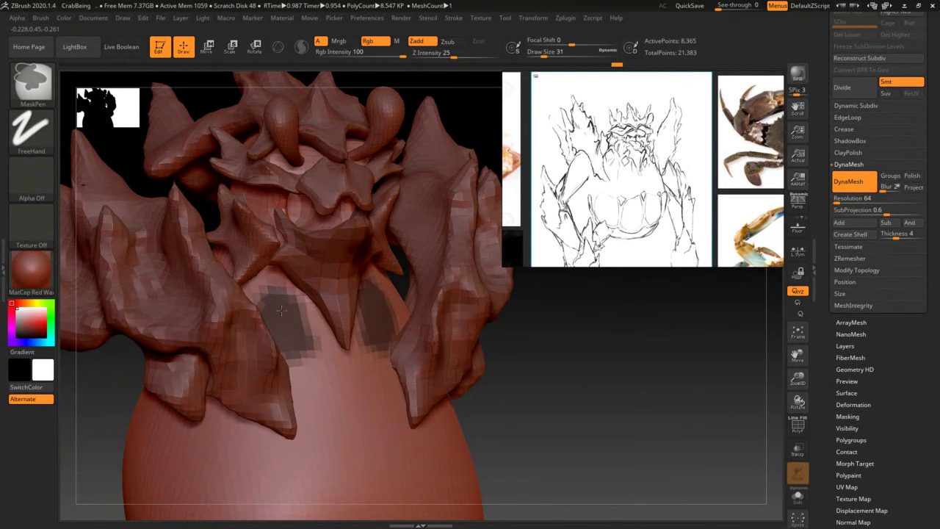
right_click_drag(287, 323, 279, 324)
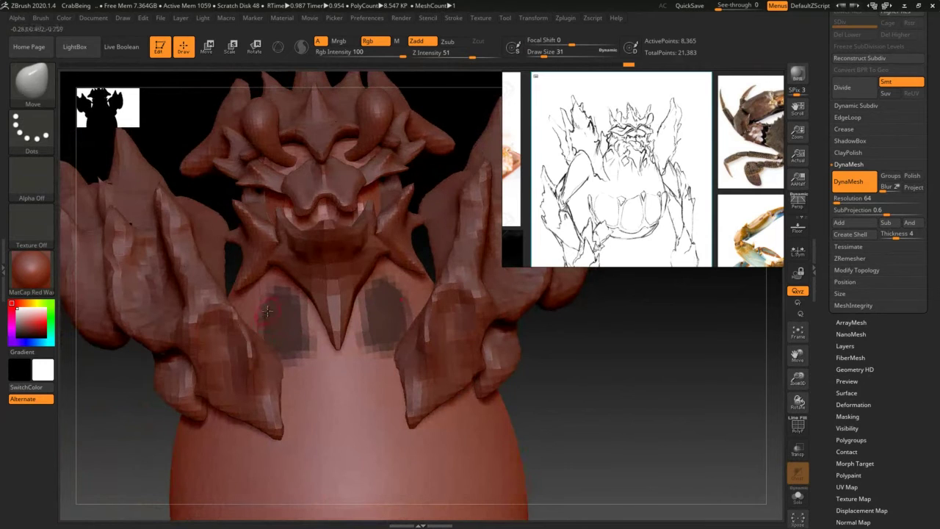
left_click_drag(276, 298, 263, 317, "ctrl")
right_click_drag(260, 340, 322, 298)
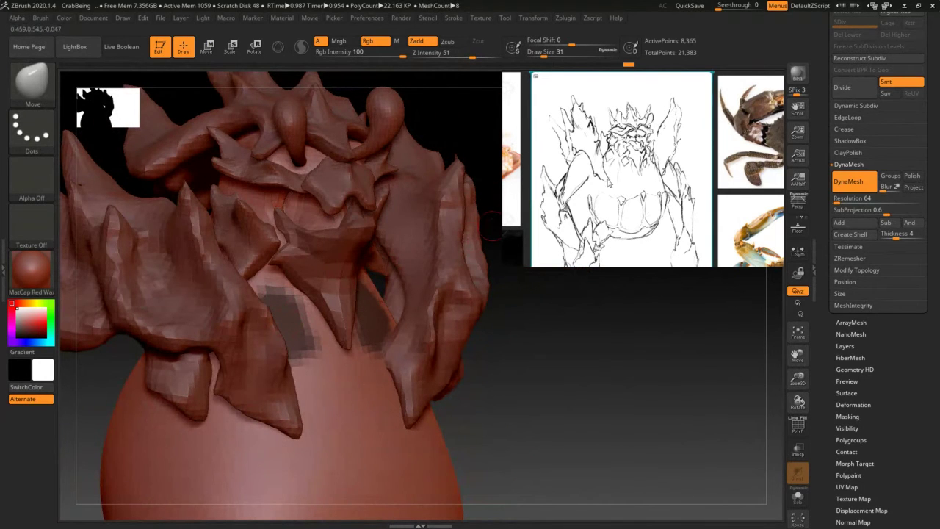
- Extract the masked chest patches as a new plates subtool with smoothing 100 and thickness 0.06599, and accept it
scroll(812, 211, "up", 5)
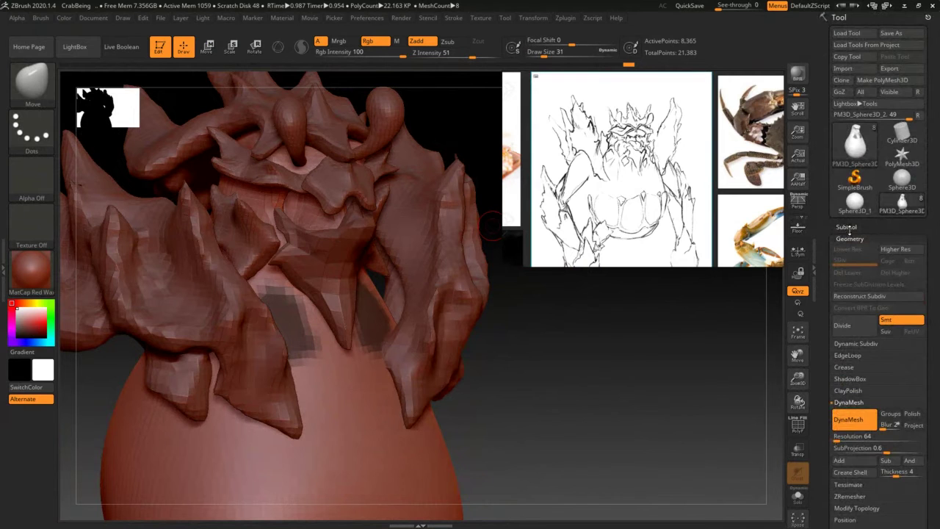
left_click(847, 227)
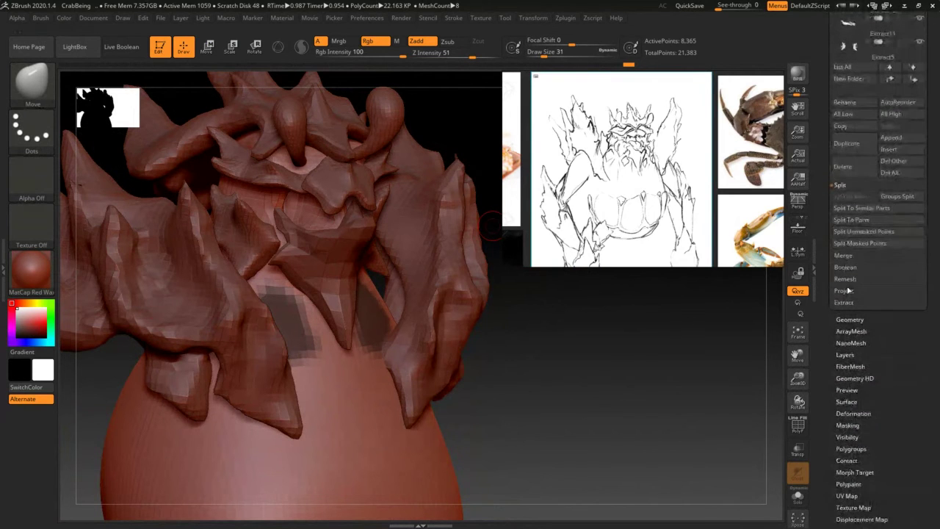
left_click(844, 302)
left_click(853, 261)
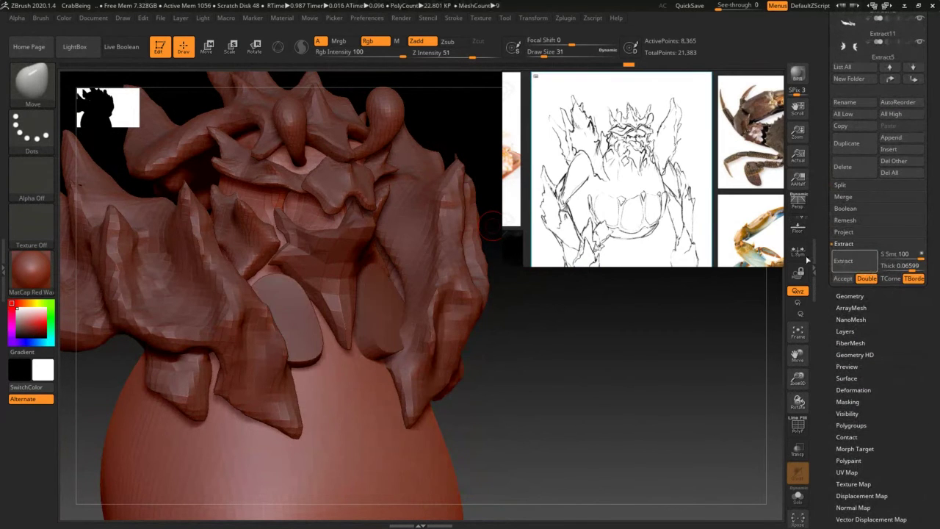
left_click_drag(519, 307, 706, 277)
left_click(843, 279)
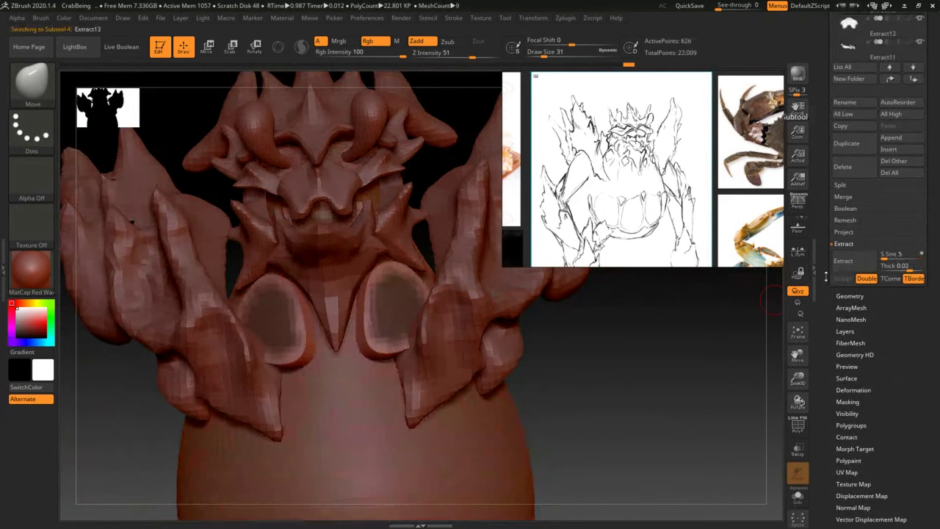
- Clear the mask from the extracted chest plates, then reshape and smooth them using draw size 62
left_click_drag(624, 346, 663, 435, "ctrl")
left_click(468, 406, "alt")
left_click(386, 301, "alt")
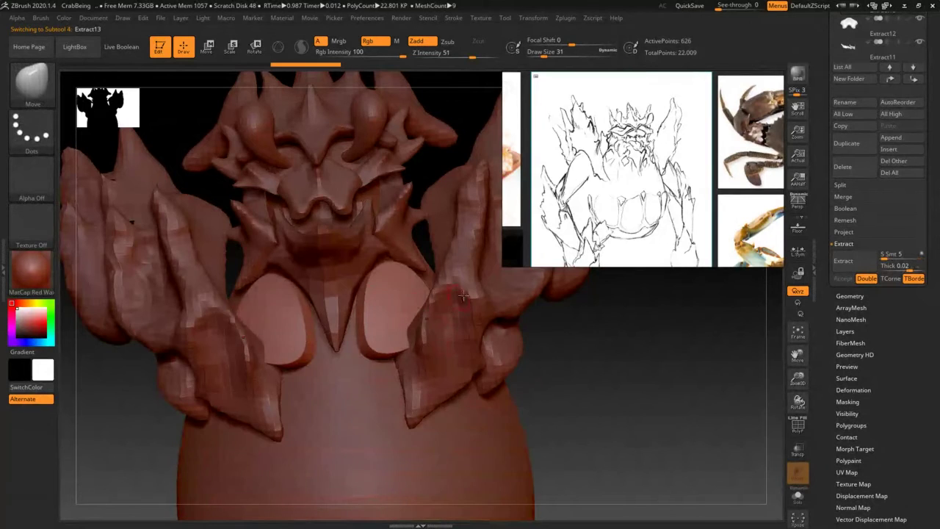
mouse_move(464, 296)
left_mouse_down()
mouse_move(519, 294)
mouse_move(457, 298)
left_mouse_up()
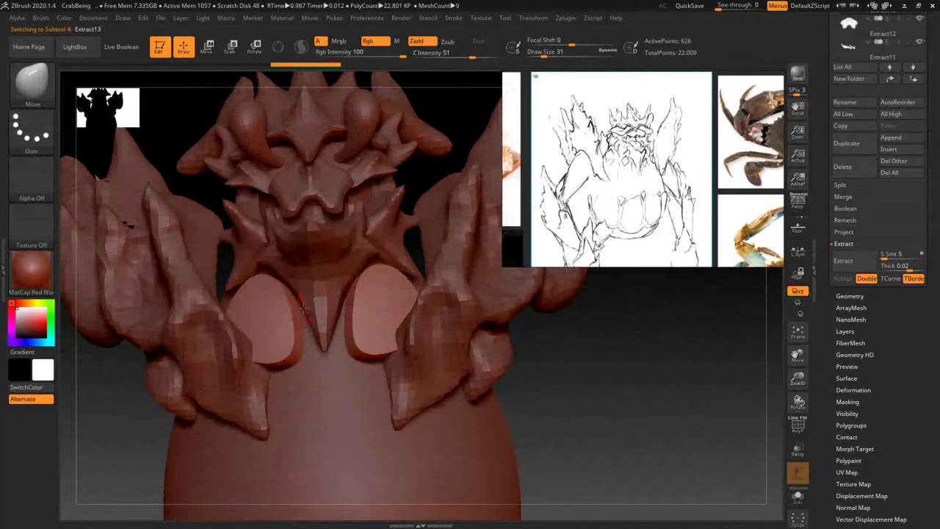
key("s")
left_click(297, 339)
mouse_move(285, 313)
left_mouse_down("shift")
mouse_move(252, 278)
mouse_move(267, 338)
left_mouse_up("shift")
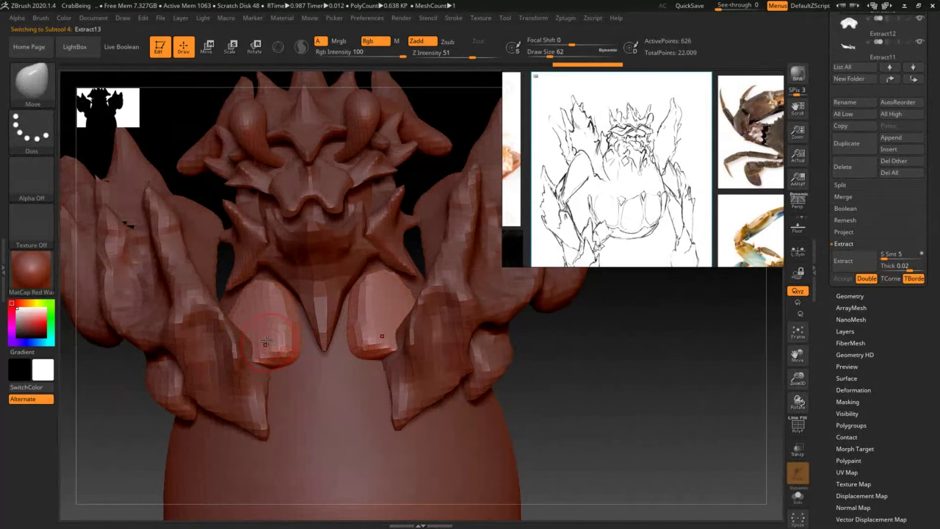
- Add volume to the chest plates with ClayBuildup and adjust their outline with the SnakeHook brush
key("b")
key("c")
key("b")
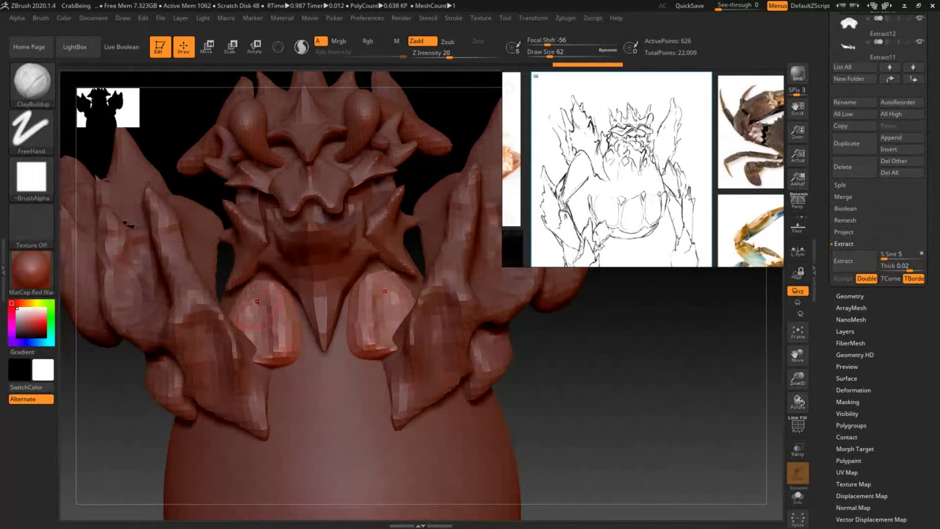
key("b")
key("s")
key("h")
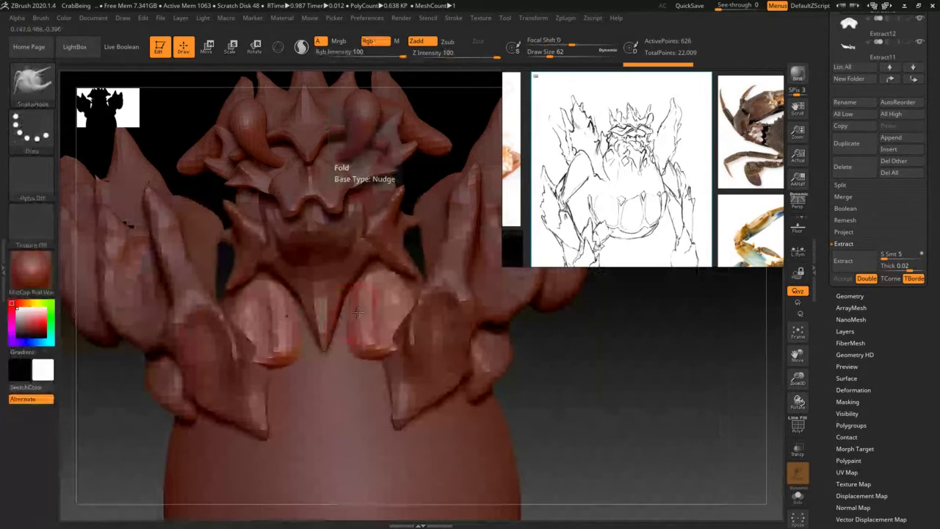
right_click_drag(343, 328, 358, 316)
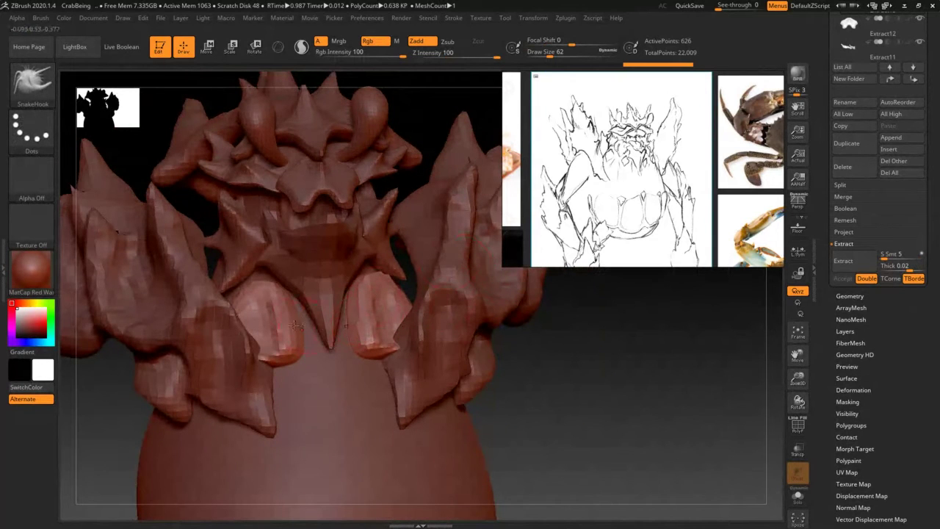
right_click_drag(286, 325, 282, 321)
- Carve lengthwise creases into the chest plates with the DamStandard brush
key("b")
key("d")
key("s")
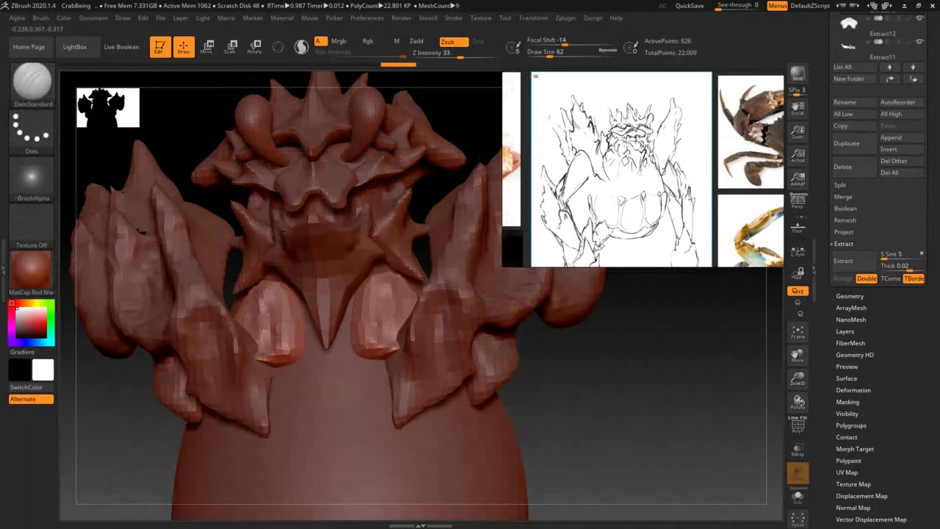
key("ctrl")
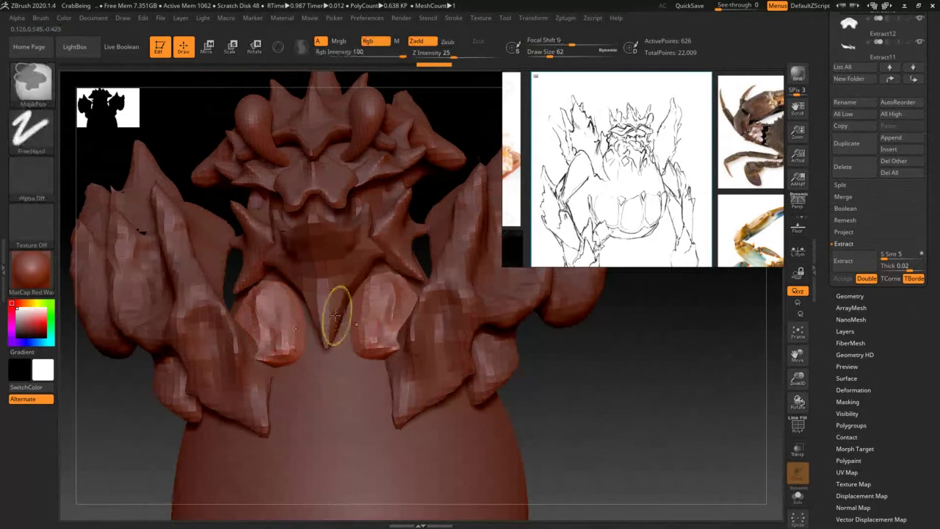
- Build up the front surface of the chest plates from top to bottom with ClayBuildup strokes
right_click_drag(281, 324, 291, 352, "ctrl")
key("b")
key("c")
key("b")
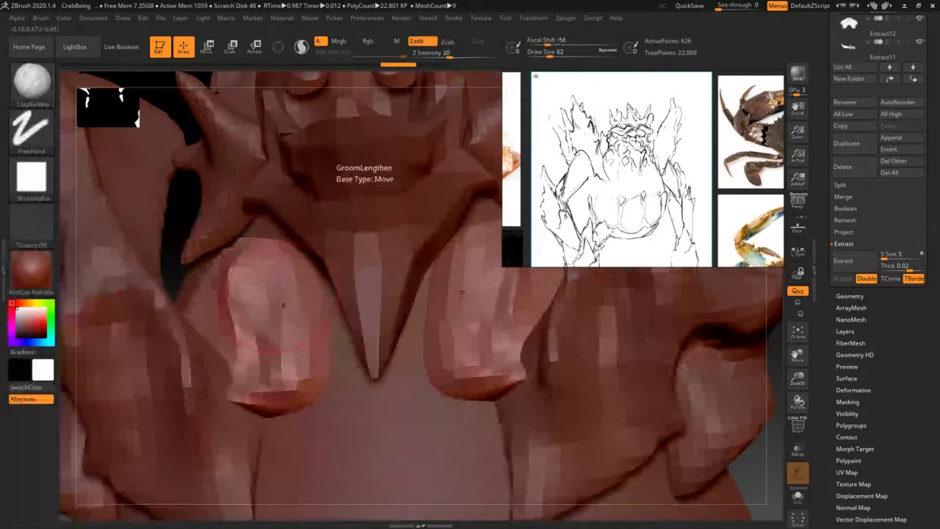
left_click_drag(279, 275, 283, 389)
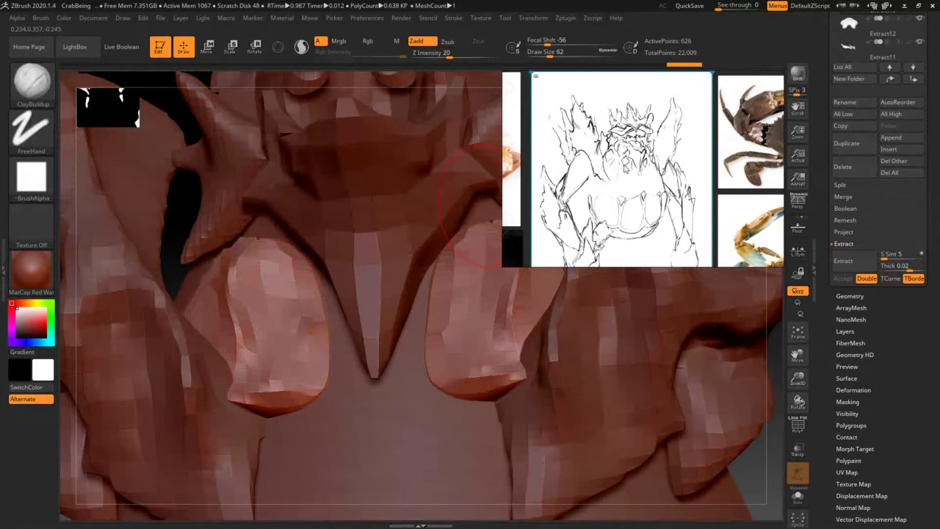
- Examine the face and upper chest of the crab creature in the reference sketch at close range
right_click_drag(647, 171, 559, 190)
scroll(569, 213, "up", 5)
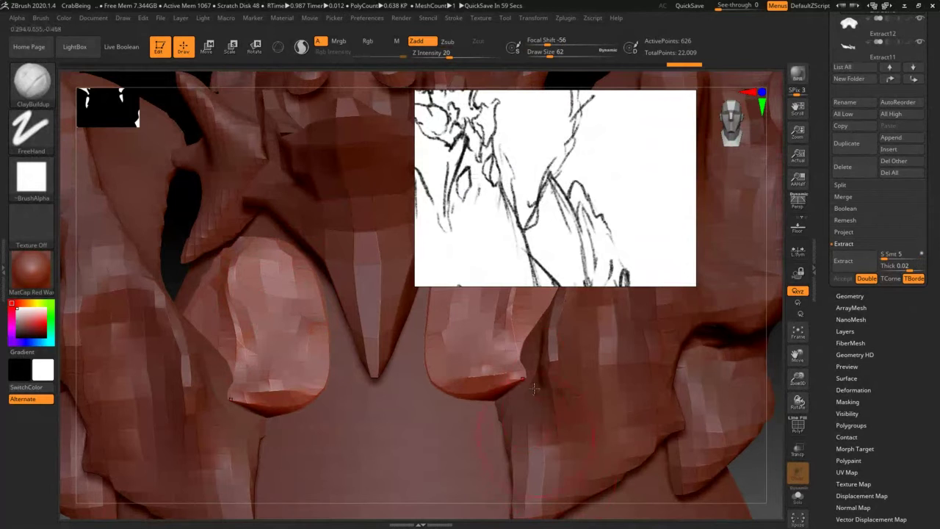
mouse_move(566, 210)
right_mouse_down()
mouse_move(603, 225)
mouse_move(637, 220)
mouse_move(601, 216)
right_mouse_up()
mouse_move(583, 213)
middle_mouse_down()
mouse_move(679, 212)
mouse_move(747, 257)
mouse_move(544, 226)
mouse_move(716, 267)
middle_mouse_up()
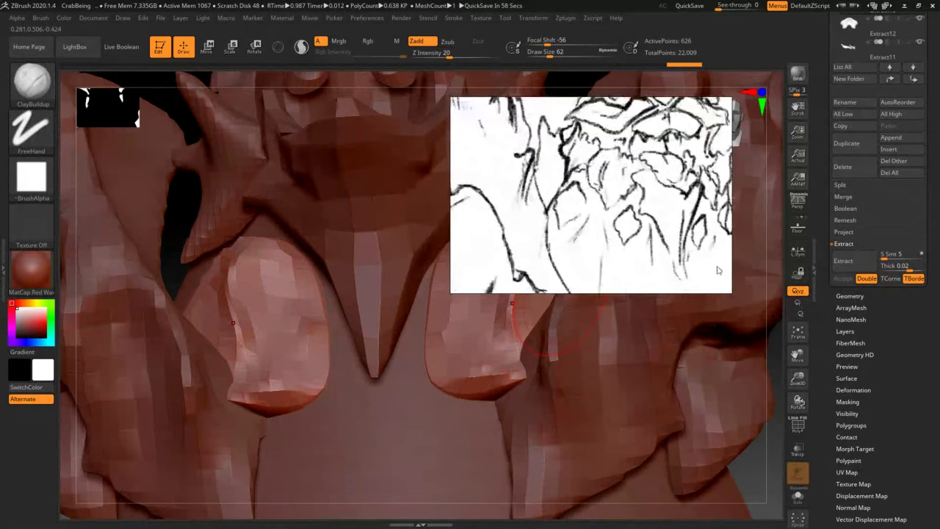
scroll(635, 241, "up", 4)
scroll(623, 277, "down", 3)
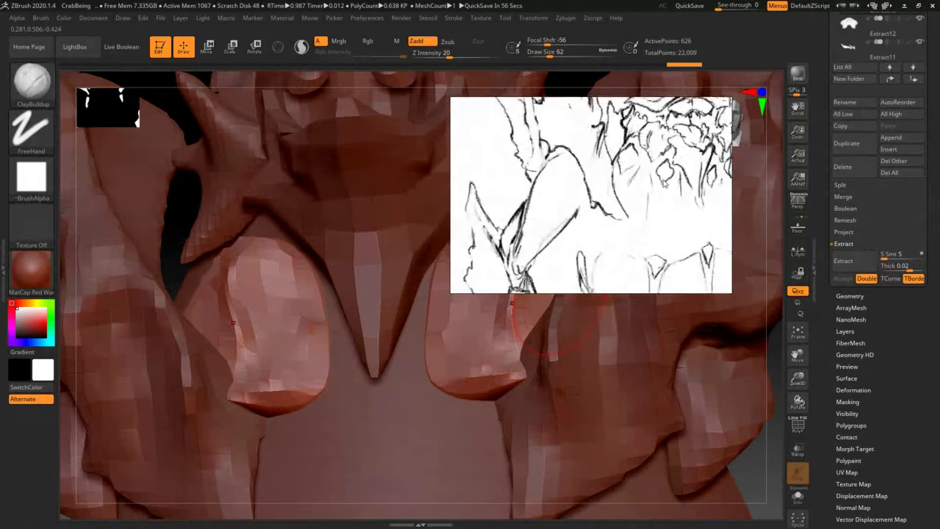
mouse_move(673, 230)
middle_mouse_down()
mouse_move(612, 177)
mouse_move(662, 245)
middle_mouse_up()
mouse_move(609, 200)
middle_mouse_down()
mouse_move(609, 258)
mouse_move(599, 254)
middle_mouse_up()
scroll(599, 255, "up", 3)
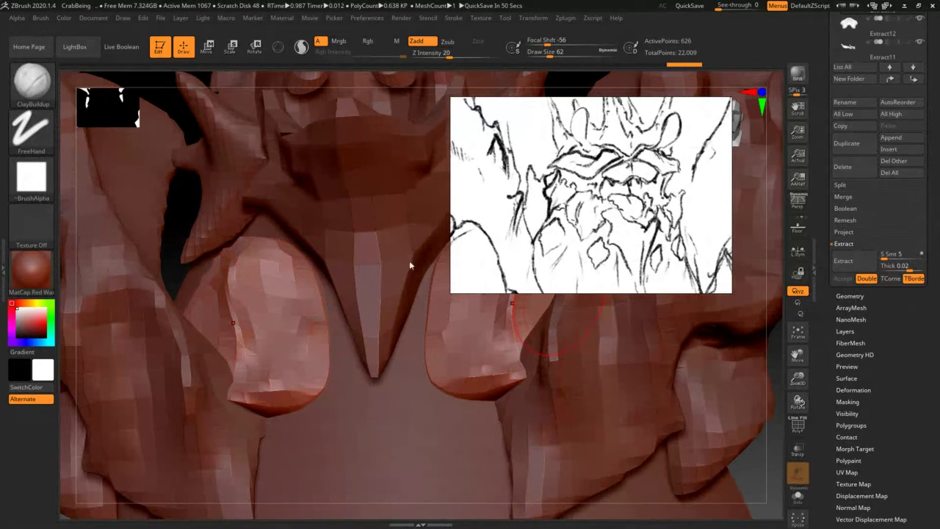
- Try pulling the outer edges of the chest plates with the Move brush, turning on transparency to see through the surrounding parts
right_click_drag(340, 325, 323, 365)
key("b")
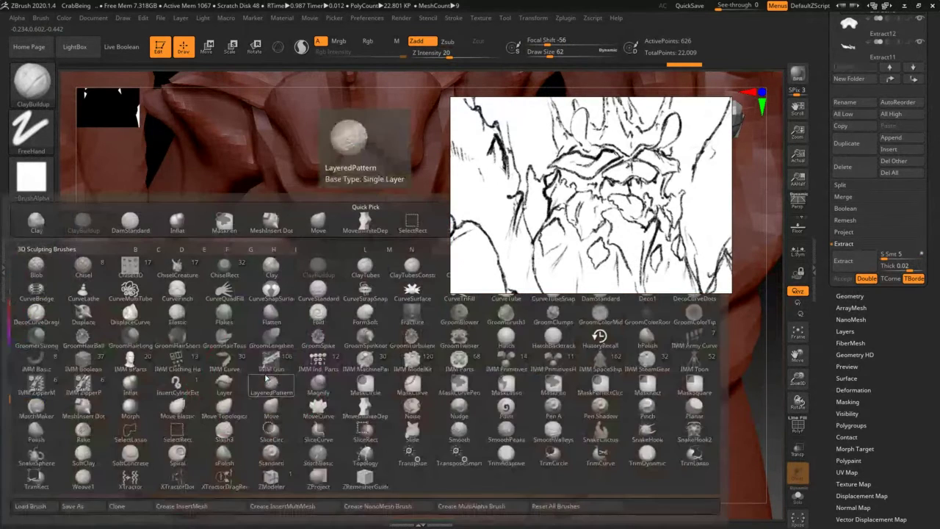
key("m")
key("v")
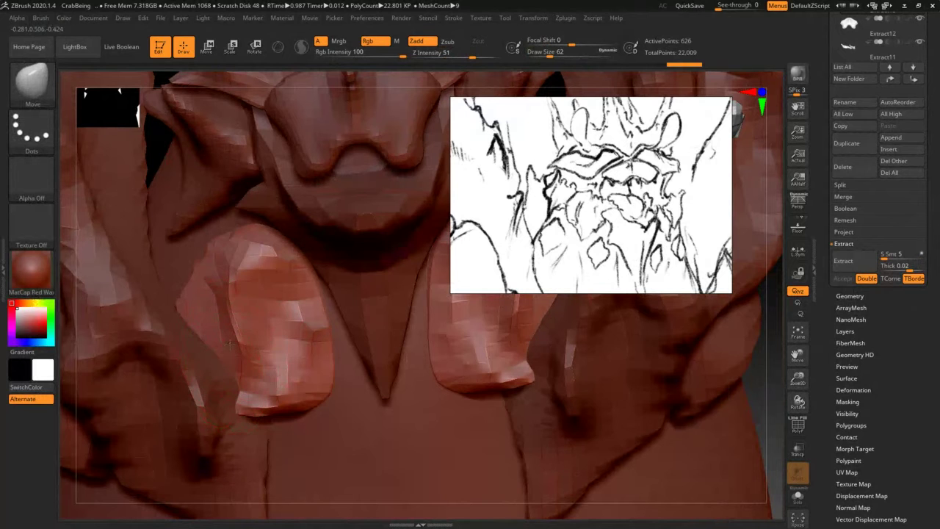
mouse_move(224, 368)
left_mouse_down()
mouse_move(238, 360)
mouse_move(199, 377)
left_mouse_up()
left_click(798, 450)
mouse_move(126, 408)
left_mouse_down()
mouse_move(320, 371)
mouse_move(195, 367)
left_mouse_up()
right_click_drag(193, 367, 242, 390)
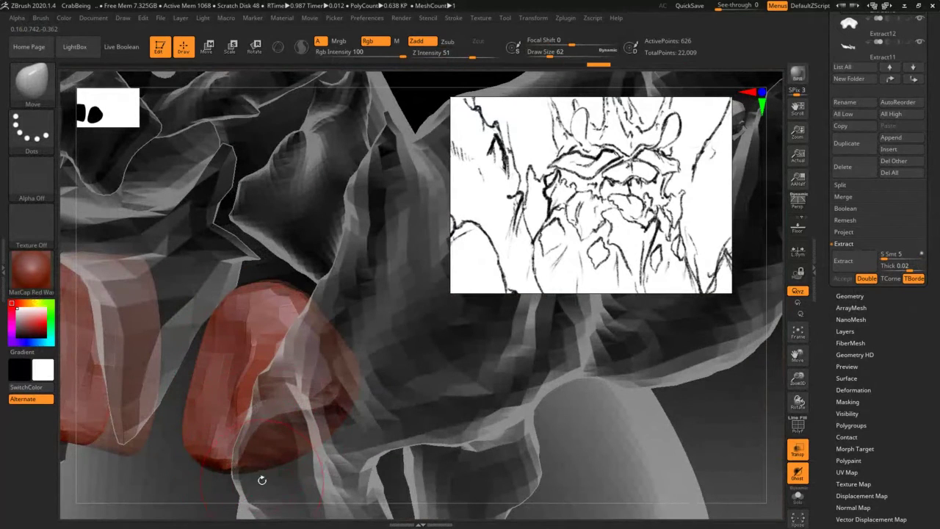
- Undo the last Move brush adjustments on the chest plates
left_click_drag(262, 480, 213, 471)
key("ctrl+z")
key("ctrl+z")
key("ctrl+z")
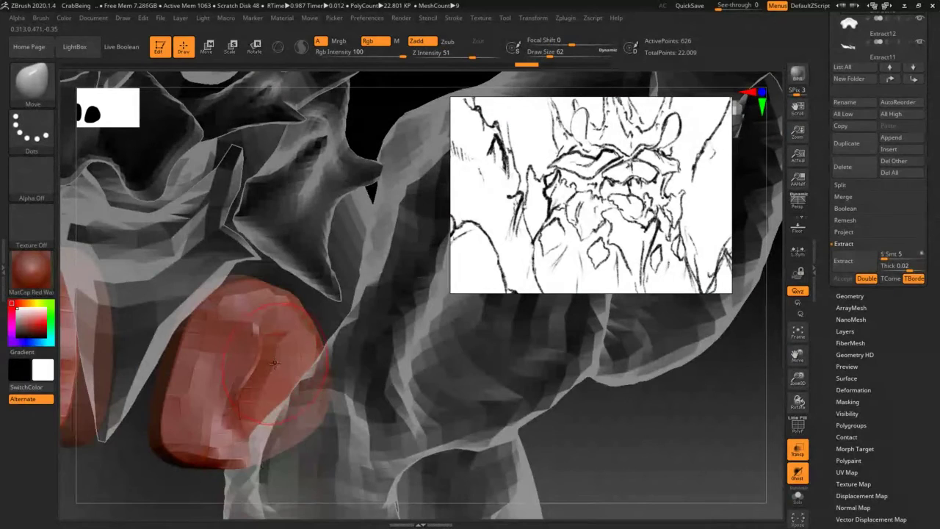
- Reshape the lower and outer edges of the chest plates with the MoveInfiniteDepth brush, reducing the draw size to 77
key("b")
key("m")
key("i")
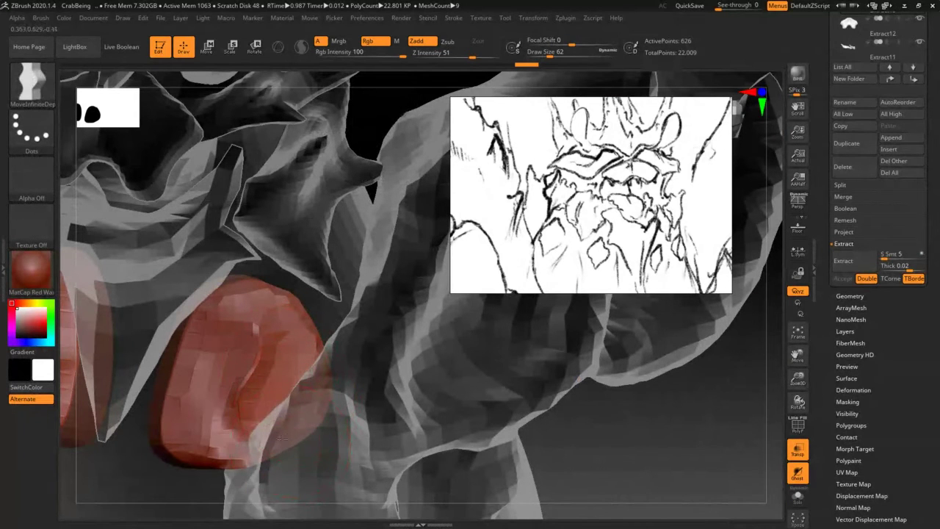
mouse_move(281, 439)
left_mouse_down()
mouse_move(251, 397)
mouse_move(278, 417)
mouse_move(213, 392)
left_mouse_up()
key("s")
mouse_move(253, 419)
right_mouse_down()
mouse_move(252, 340)
mouse_move(245, 360)
right_mouse_up()
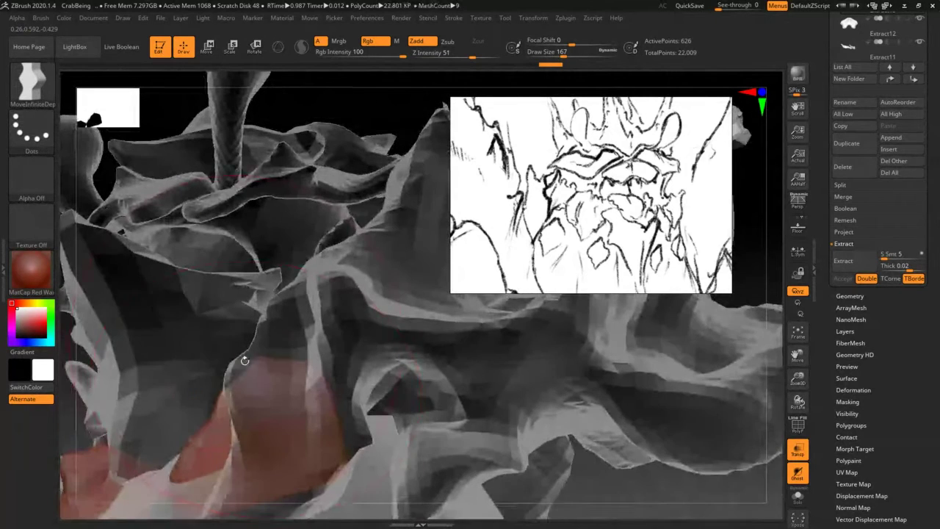
key("s")
left_click_drag(257, 389, 246, 389)
mouse_move(275, 383)
right_mouse_down("alt")
mouse_move(294, 291)
mouse_move(240, 346)
right_mouse_up("alt")
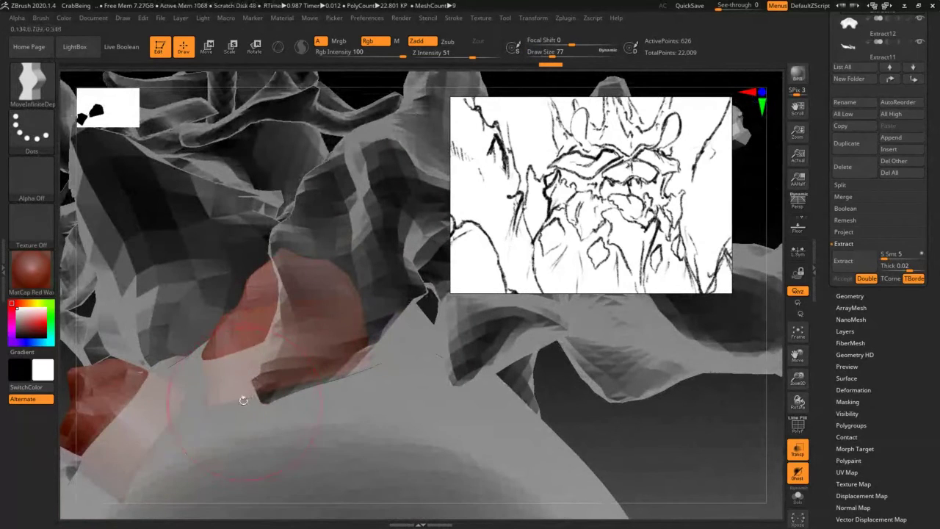
mouse_move(266, 378)
left_mouse_down()
mouse_move(269, 367)
mouse_move(353, 336)
mouse_move(368, 309)
left_mouse_up()
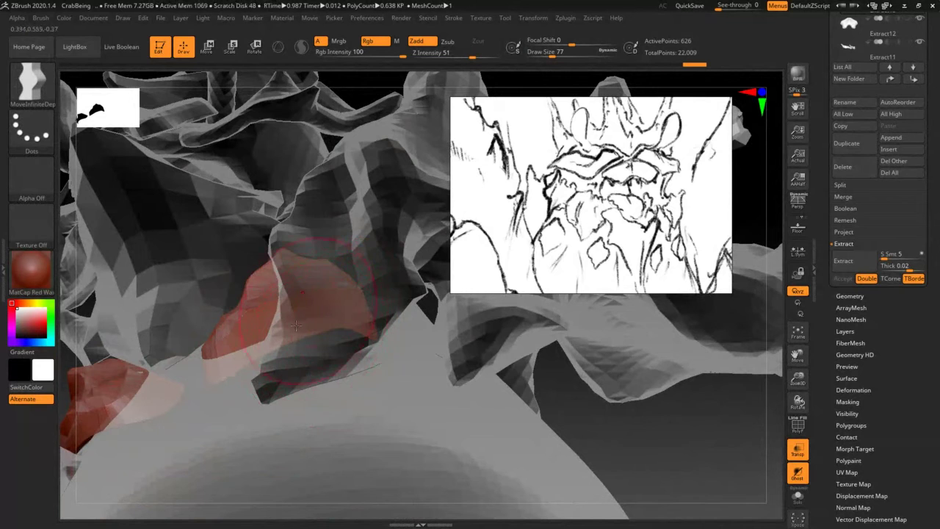
- Slant the inner edges of the chest plates away from the central spike and pull in their upper outer corners
mouse_move(279, 292)
right_mouse_down()
mouse_move(246, 279)
mouse_move(298, 277)
mouse_move(239, 304)
right_mouse_up()
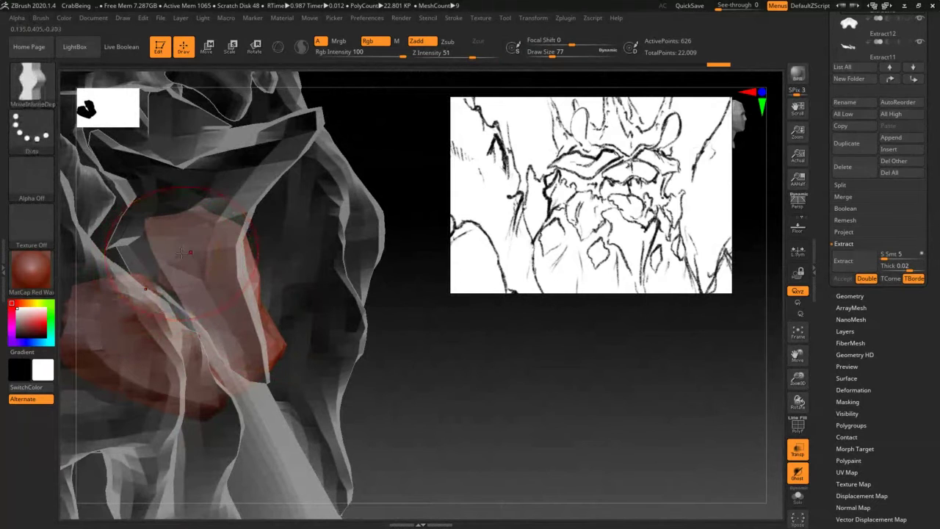
left_click_drag(163, 266, 184, 259)
left_click_drag(194, 321, 226, 324)
mouse_move(226, 324)
right_mouse_down()
mouse_move(339, 236)
mouse_move(231, 304)
right_mouse_up()
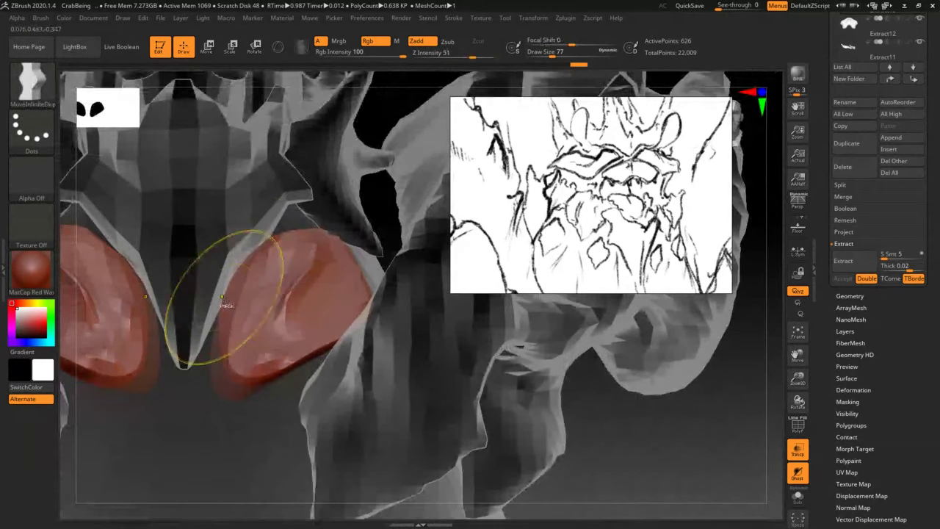
left_click_drag(231, 271, 275, 277)
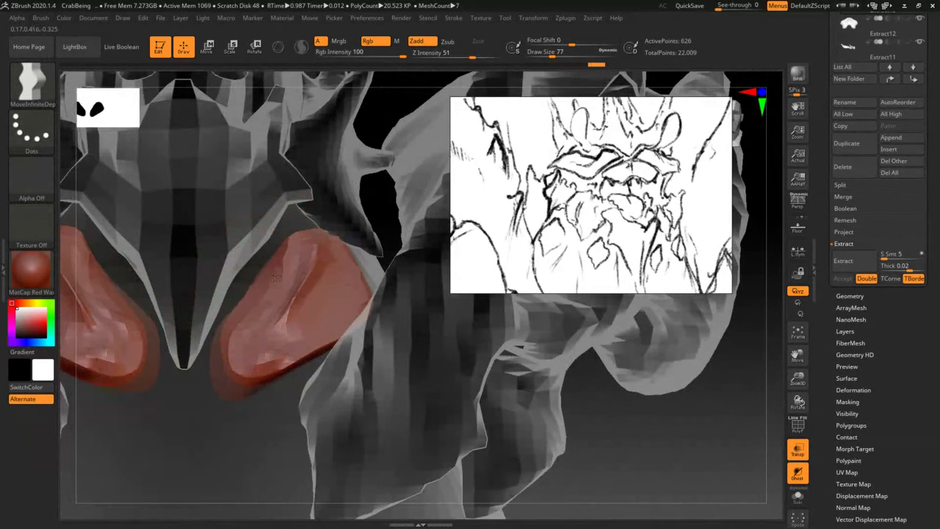
right_click_drag(252, 247, 328, 256)
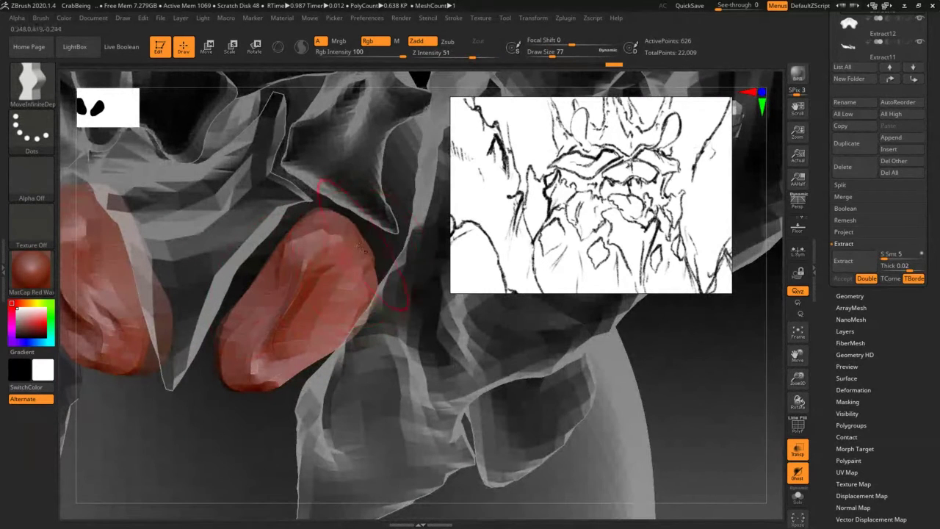
left_click_drag(362, 248, 304, 230)
mouse_move(291, 286)
right_mouse_down()
mouse_move(307, 288)
mouse_move(183, 244)
mouse_move(254, 274)
mouse_move(237, 342)
right_mouse_up()
left_click(234, 348, "alt")
right_click_drag(309, 318, 279, 315)
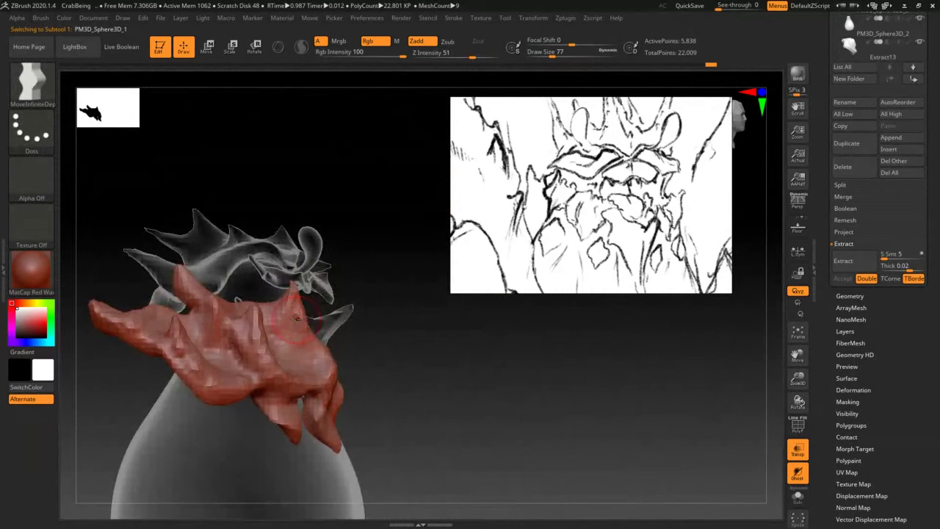
key("b")
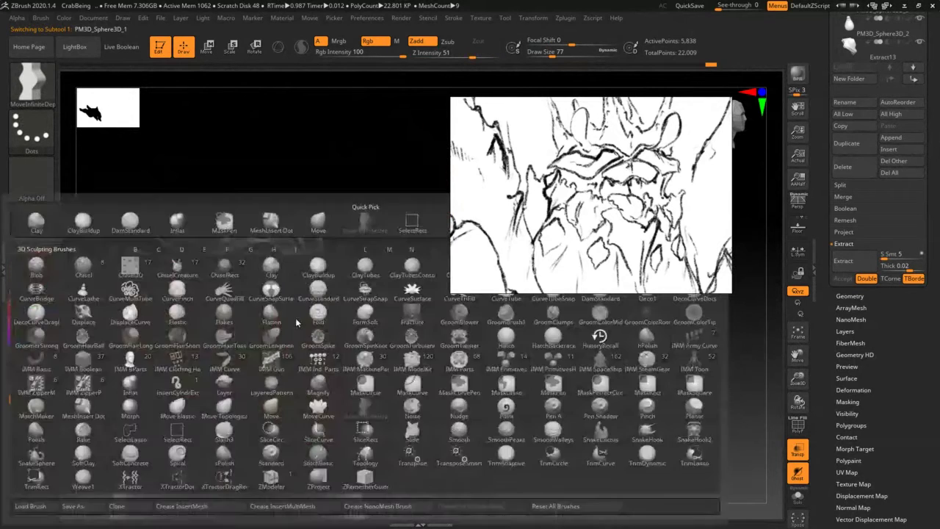
key("m")
key("v")
key("s")
left_click_drag(239, 317, 255, 317)
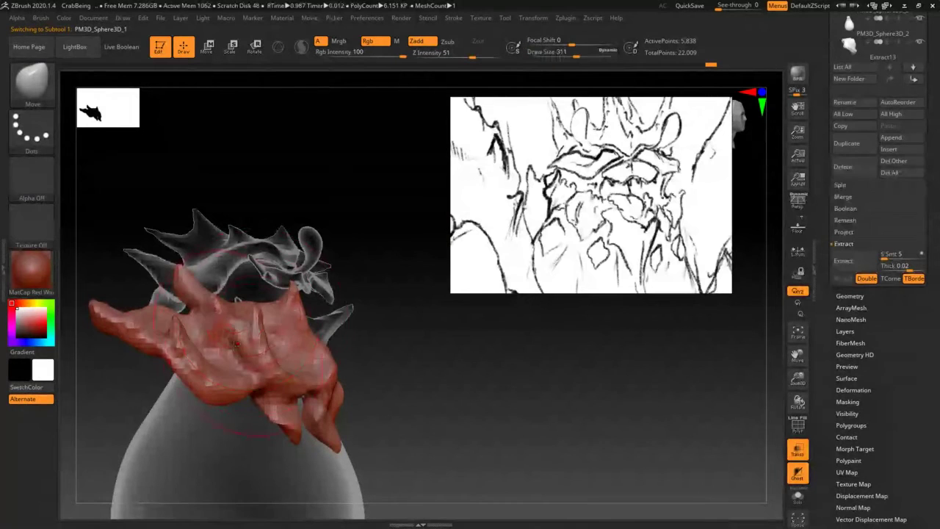
mouse_move(232, 295)
right_mouse_down()
mouse_move(175, 363)
mouse_move(226, 324)
right_mouse_up()
key("ctrl")
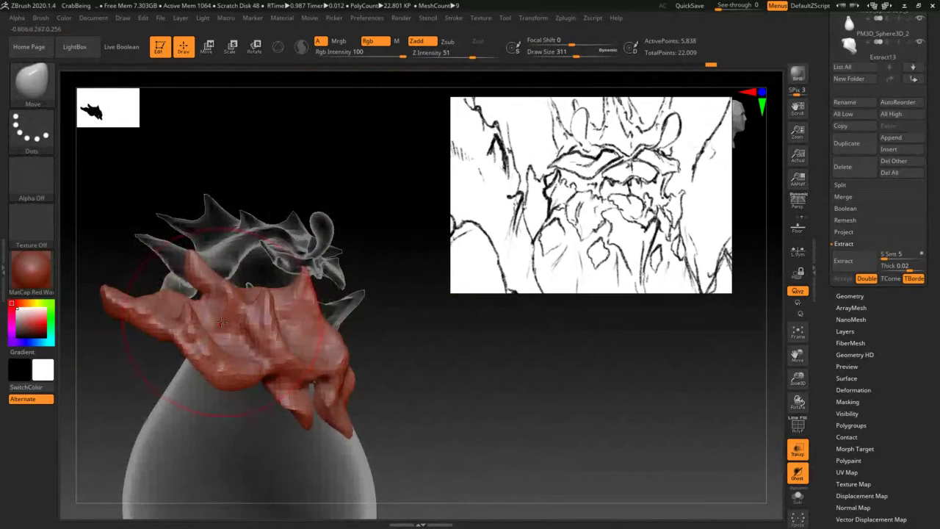
key("b")
key("m")
key("f")
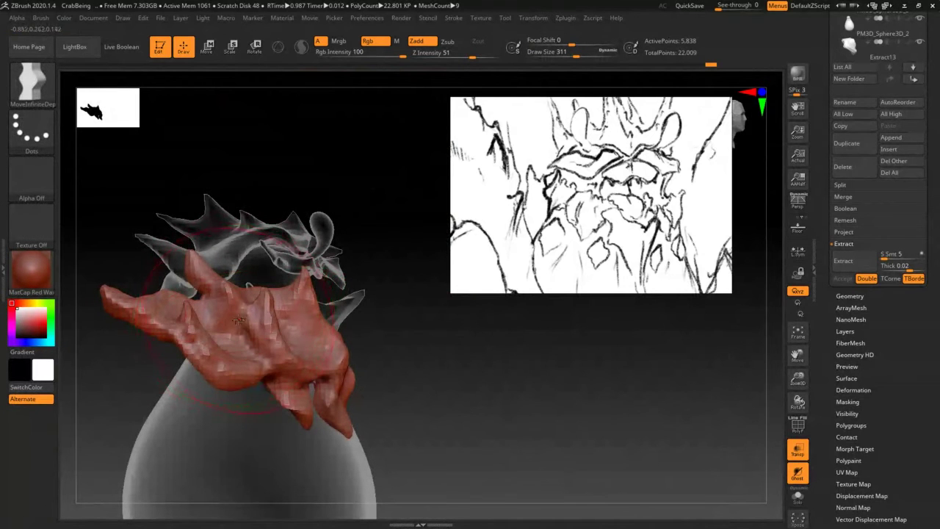
right_click_drag(254, 293, 260, 206)
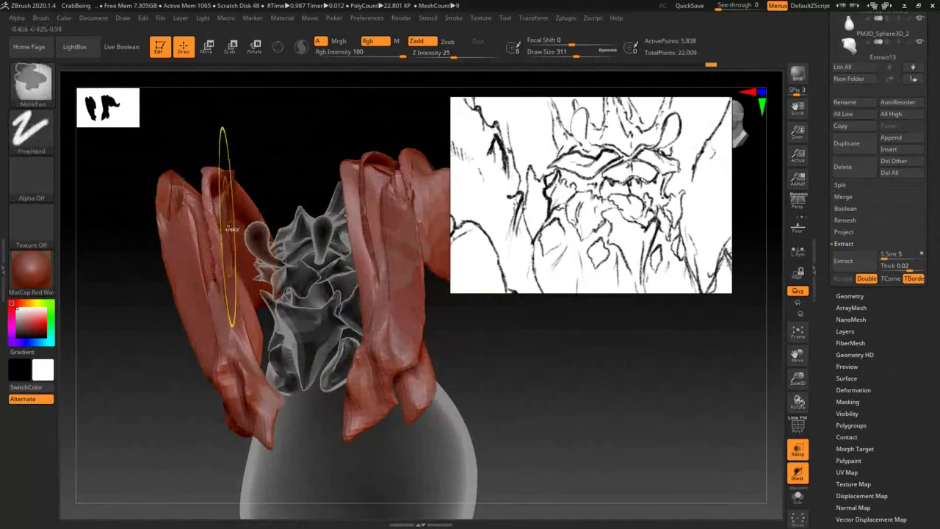
mouse_move(221, 241)
right_mouse_down("shift")
mouse_move(199, 241)
mouse_move(251, 279)
mouse_move(336, 376)
right_mouse_up("shift")
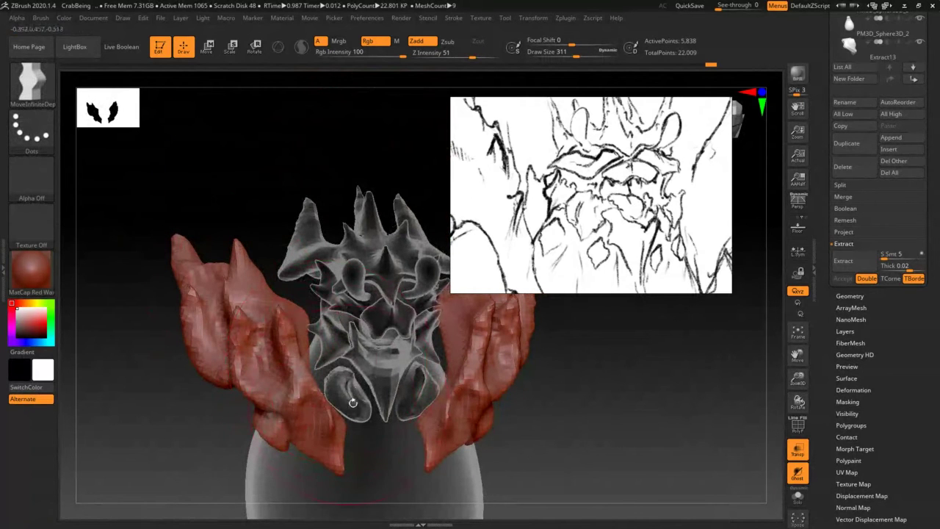
- Reselect the chest plates and push their upper outer edges inward with the MoveInfiniteDepth brush at draw size 39
left_click(345, 403, "alt")
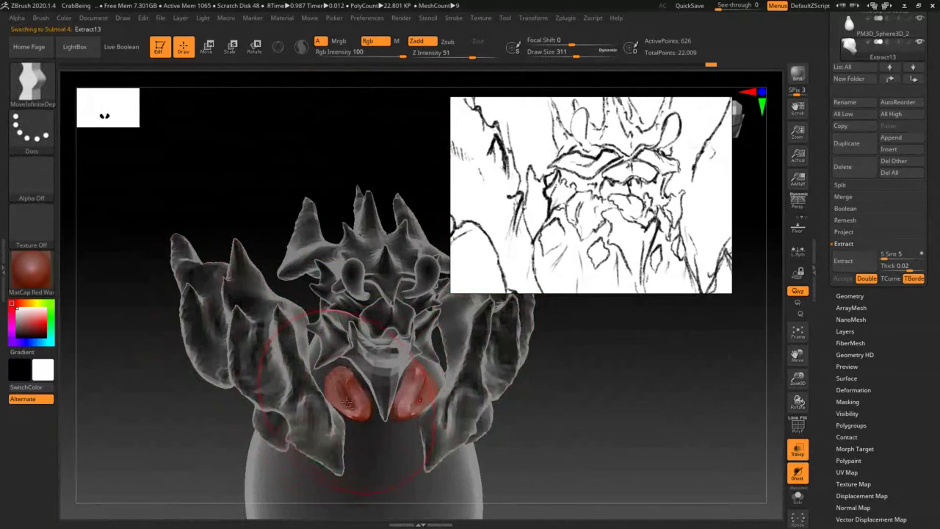
mouse_move(363, 384)
right_mouse_down("ctrl")
mouse_move(350, 397)
mouse_move(301, 331)
mouse_move(287, 373)
right_mouse_up("ctrl")
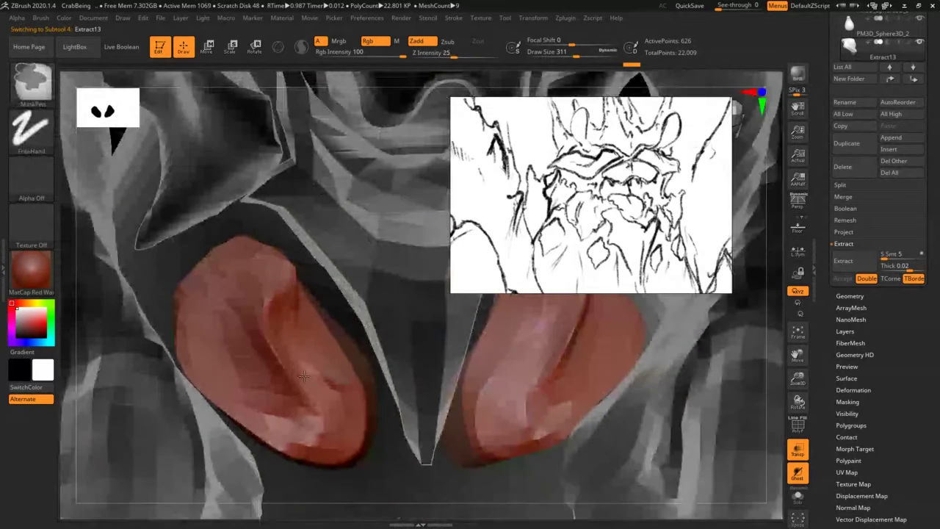
key("s")
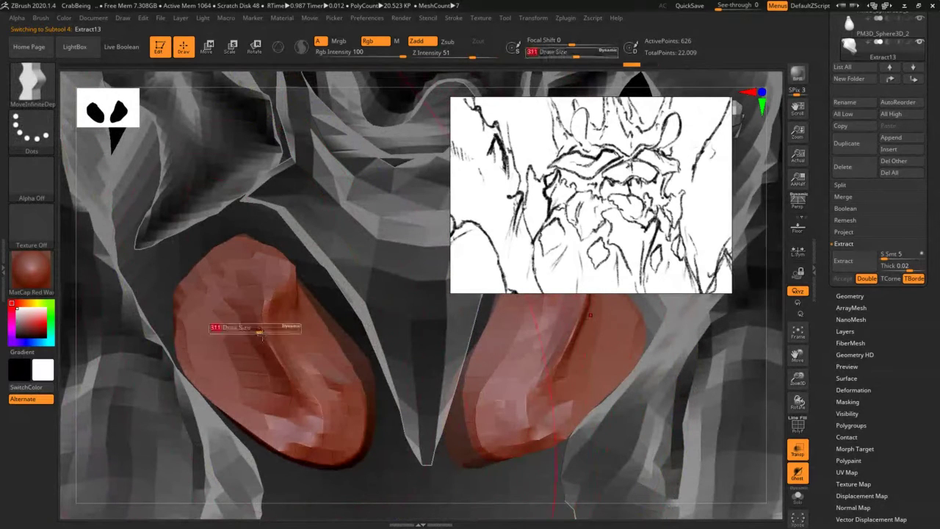
mouse_move(257, 328)
left_mouse_down()
mouse_move(246, 335)
mouse_move(284, 375)
mouse_move(260, 312)
mouse_move(235, 303)
left_mouse_up()
key("s")
key("s")
left_click(254, 332)
mouse_move(178, 293)
left_mouse_down()
mouse_move(205, 289)
mouse_move(214, 314)
left_mouse_up()
- Taper the tops of the chest plates and refine their side and lower contours at draw size 65
key("s")
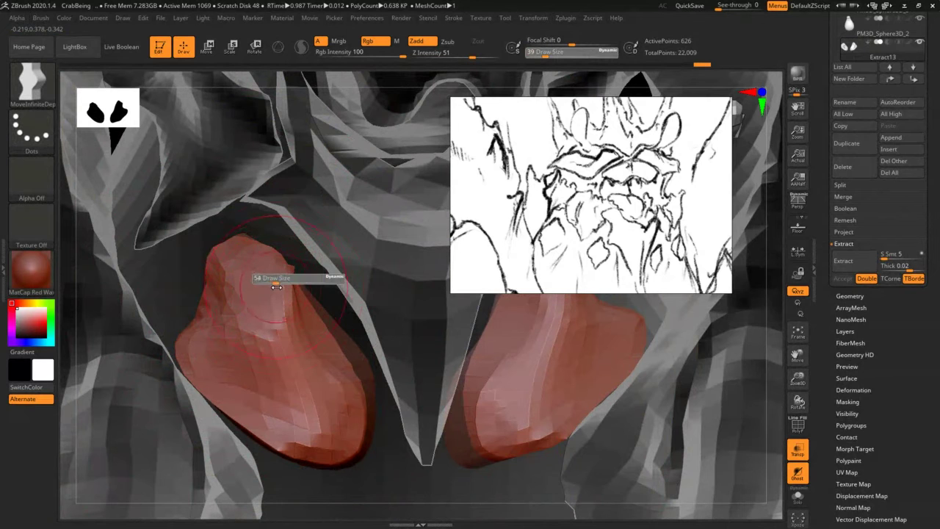
left_click_drag(276, 287, 280, 287)
mouse_move(206, 286)
left_mouse_down()
mouse_move(223, 286)
mouse_move(236, 263)
left_mouse_up()
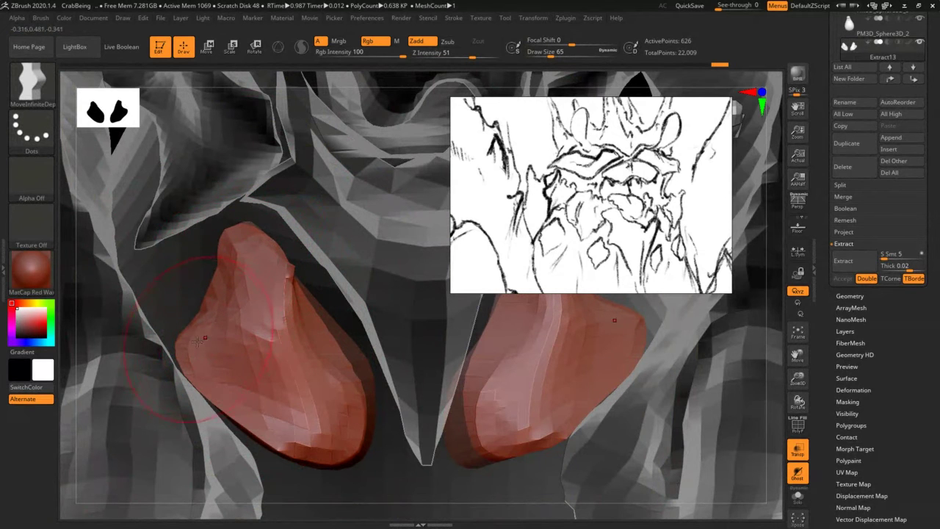
mouse_move(198, 341)
left_mouse_down()
mouse_move(222, 374)
mouse_move(329, 393)
left_mouse_up()
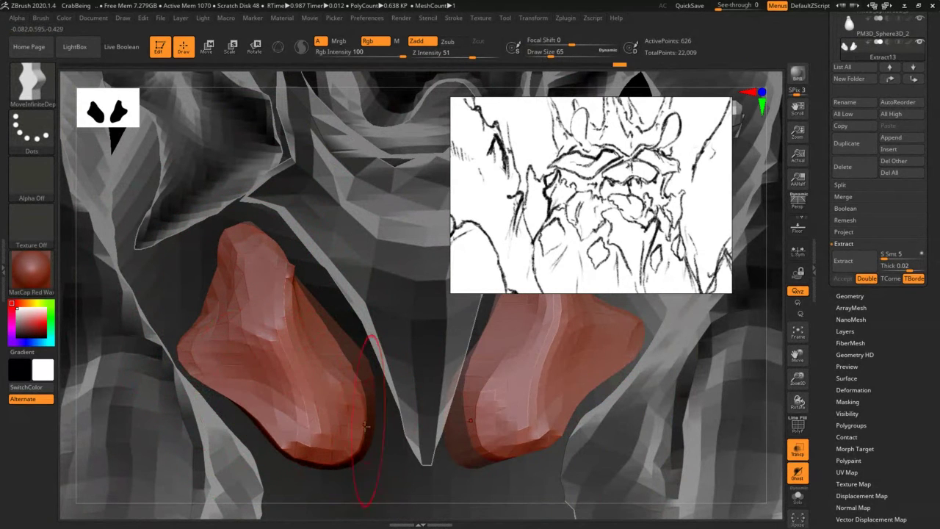
left_click_drag(366, 427, 305, 433)
- Adjust the depth of the chest plates against the body from several angles and smooth their surface
right_click_drag(319, 373, 295, 274)
left_click_drag(295, 274, 290, 315)
mouse_move(341, 397)
left_mouse_down("shift")
mouse_move(345, 409)
mouse_move(334, 395)
left_mouse_up("shift")
mouse_move(326, 365)
right_mouse_down()
mouse_move(308, 455)
mouse_move(287, 361)
mouse_move(262, 415)
mouse_move(270, 470)
mouse_move(263, 409)
right_mouse_up()
left_click_drag(246, 435, 259, 422)
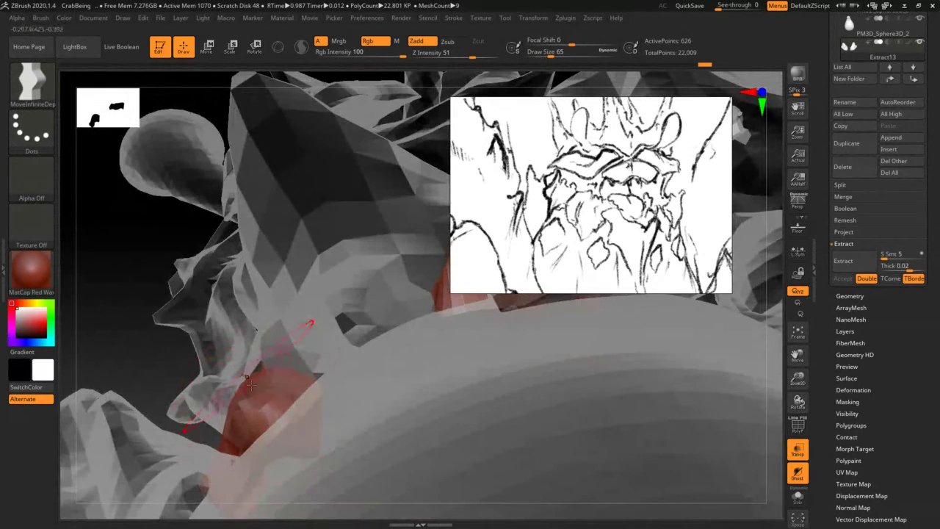
mouse_move(276, 353)
right_mouse_down()
mouse_move(257, 393)
mouse_move(234, 376)
right_mouse_up()
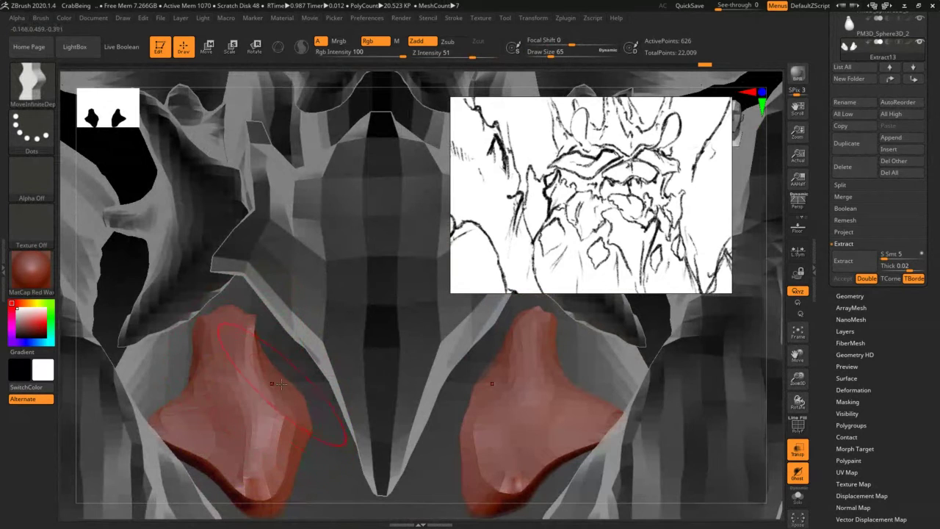
- Refine the chest plates into pointed diamond shapes with the Move brush at draw size 46 and smooth them
key("b")
key("m")
key("v")
key("s")
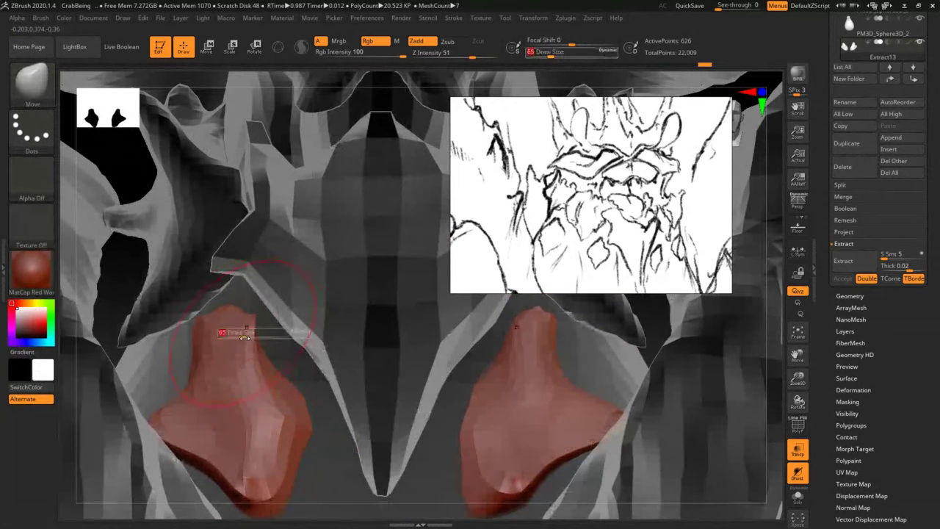
left_click_drag(243, 336, 216, 325)
left_click_drag(183, 370, 188, 380)
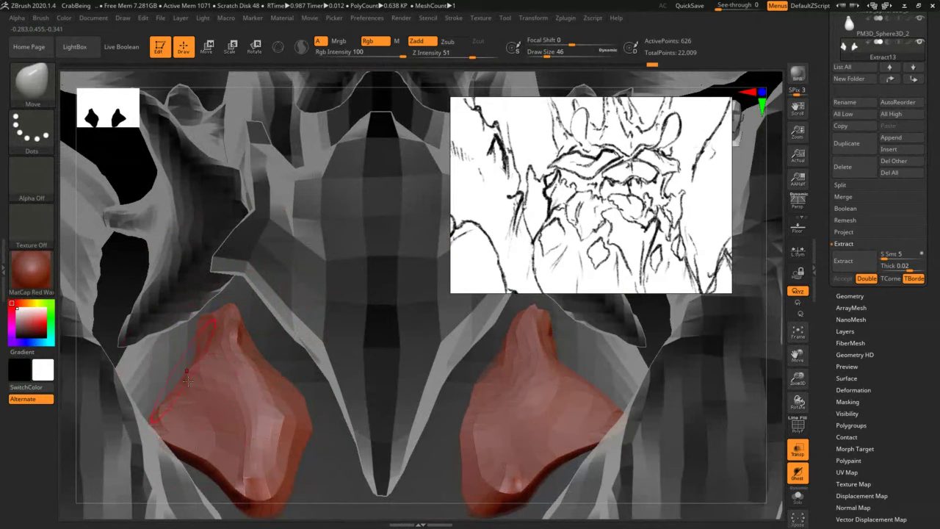
left_click_drag(182, 420, 170, 444)
mouse_move(247, 479)
left_mouse_down()
mouse_move(255, 491)
mouse_move(265, 468)
left_mouse_up()
mouse_move(213, 446)
left_mouse_down("shift")
mouse_move(235, 399)
mouse_move(212, 339)
mouse_move(216, 349)
left_mouse_up("shift")
right_click_drag(219, 354, 219, 377)
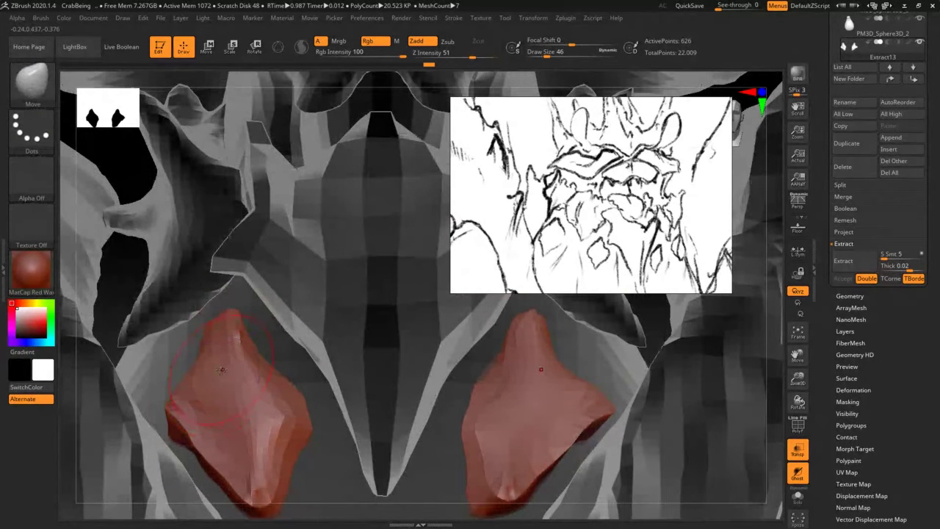
left_click_drag(331, 448, 345, 489, "ctrl")
mouse_move(236, 341)
right_mouse_down("ctrl")
mouse_move(236, 360)
mouse_move(254, 382)
right_mouse_up("ctrl")
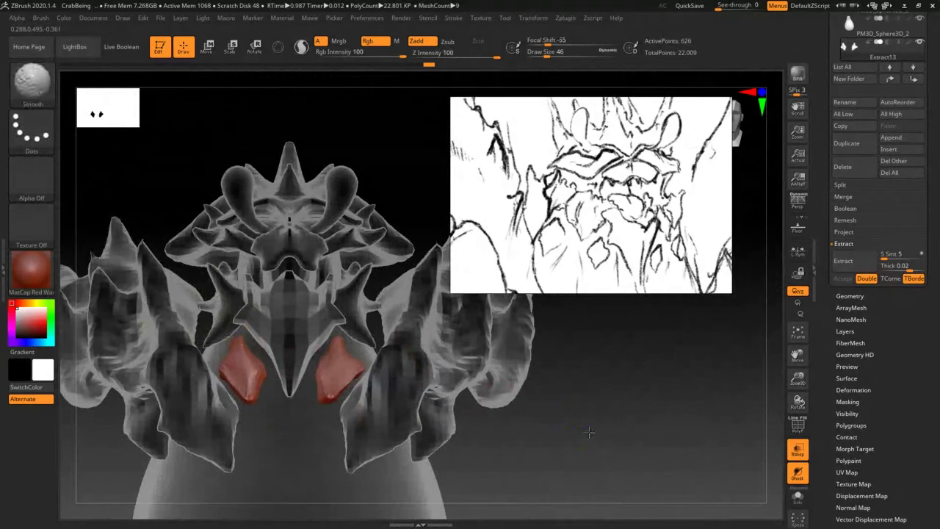
- Carve a lengthwise line down the center of each chest plate with the DamStandard brush at draw size 46
left_click_drag(579, 413, 598, 440, "ctrl")
right_click_drag(242, 374, 283, 502, "ctrl")
key("b")
key("d")
key("s")
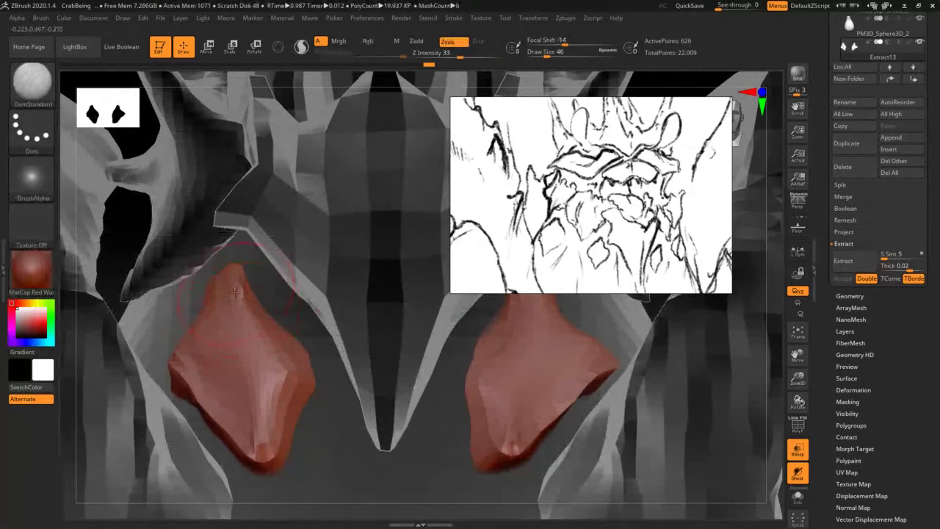
mouse_move(227, 280)
left_mouse_down()
mouse_move(255, 445)
mouse_move(233, 284)
mouse_move(233, 382)
mouse_move(253, 444)
left_mouse_up()
left_click_drag(232, 307, 256, 424)
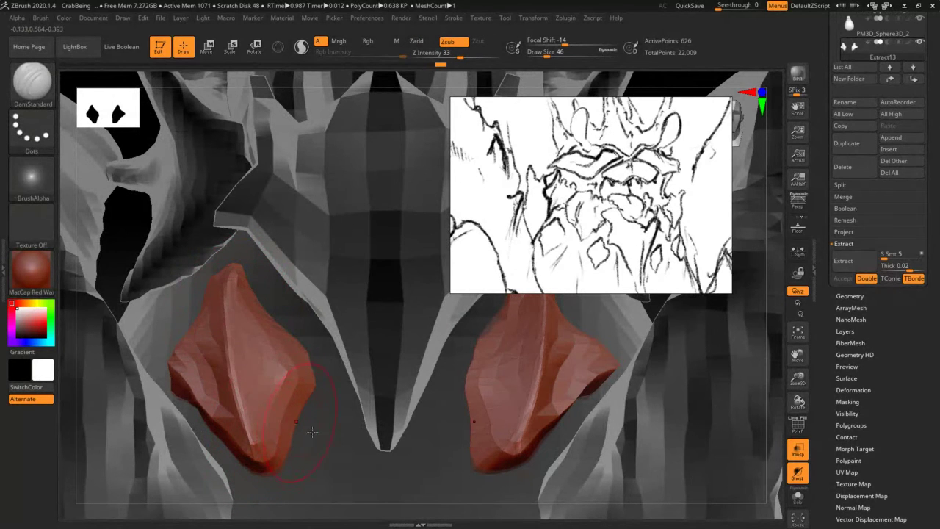
- Compare the chest plates with the whole upper body, soften their surfaces, and rework the inner side with the DamStandard brush
right_click_drag(396, 431, 540, 409, "ctrl")
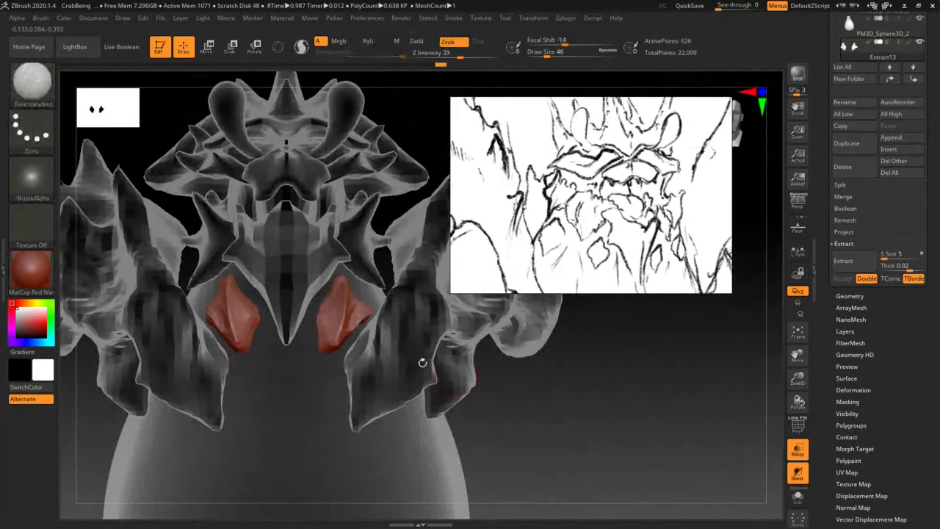
right_click_drag(607, 410, 567, 464)
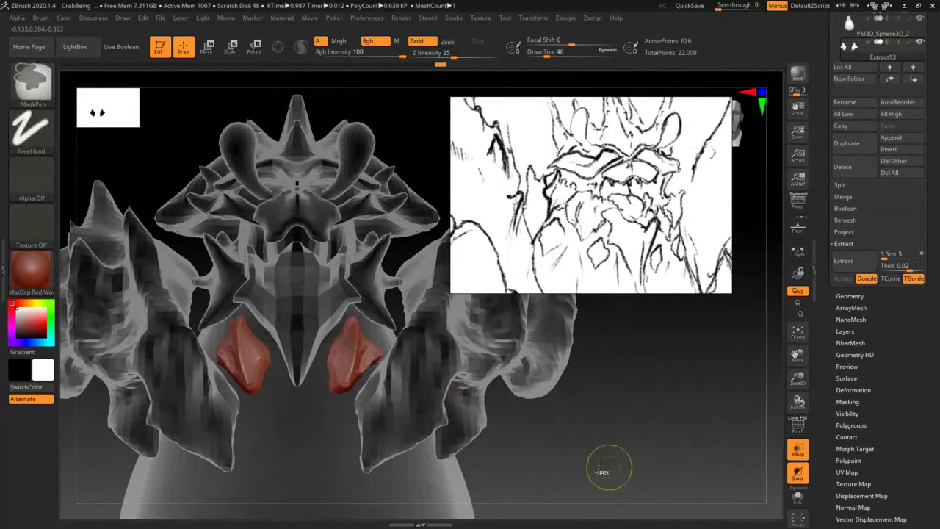
right_click_drag(409, 394, 325, 454, "ctrl")
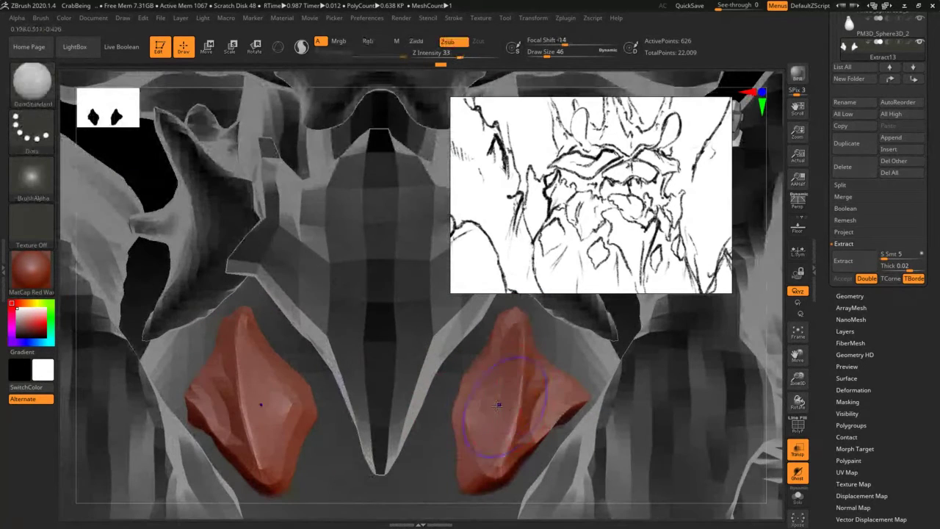
left_click_drag(552, 407, 548, 426, "shift")
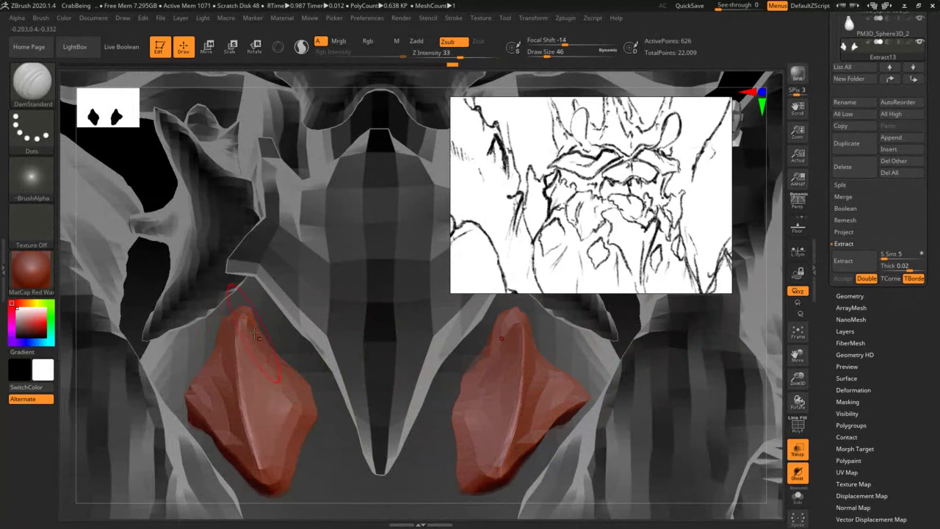
mouse_move(293, 385)
left_mouse_down()
mouse_move(306, 408)
mouse_move(279, 463)
left_mouse_up()
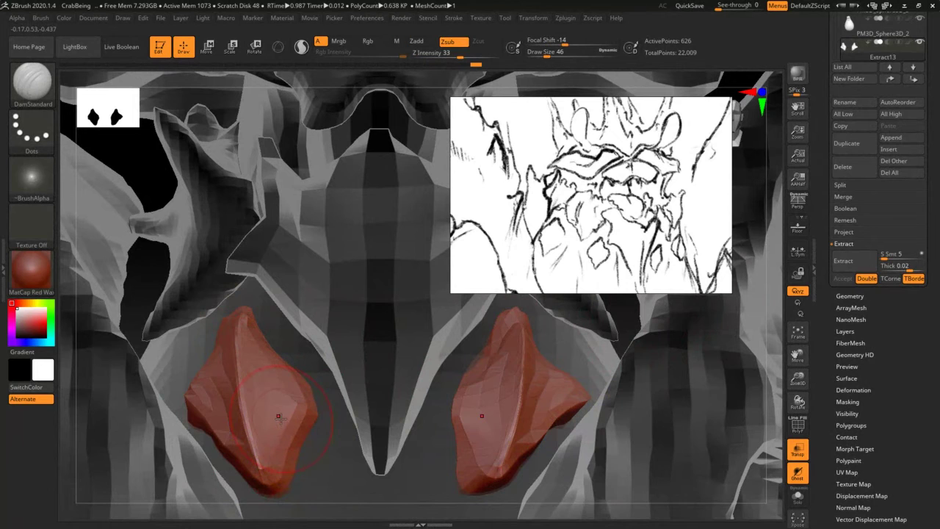
- Build up surface forms on both sides of the chest plates' center line with the ClayBuildup brush at draw size 12
type("bcbs12")
key("Return")
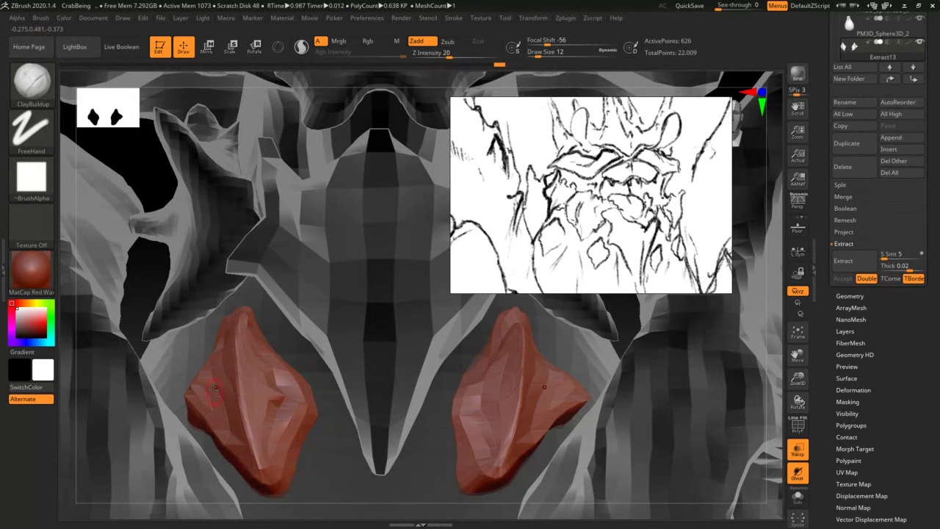
right_click_drag(233, 392, 292, 129, "ctrl")
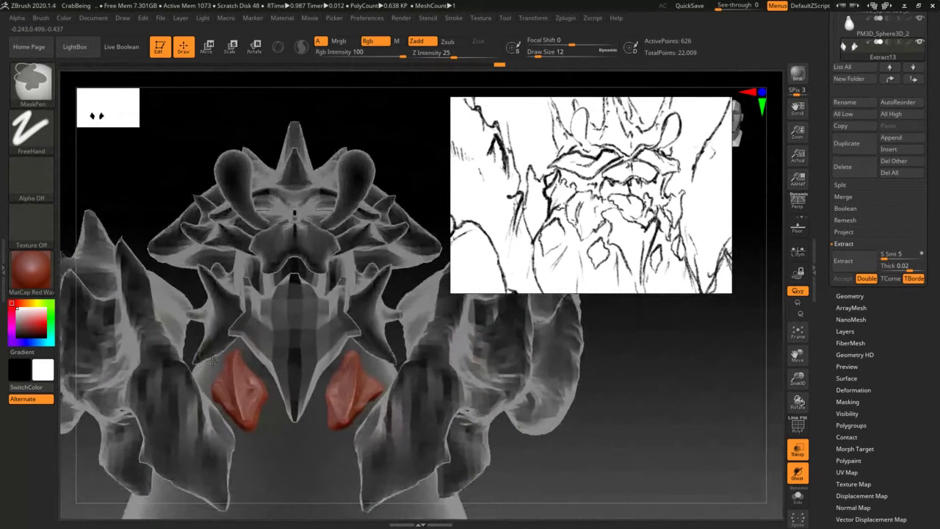
mouse_move(200, 337)
right_mouse_down()
mouse_move(226, 380)
mouse_move(248, 379)
mouse_move(239, 438)
mouse_move(220, 361)
right_mouse_up()
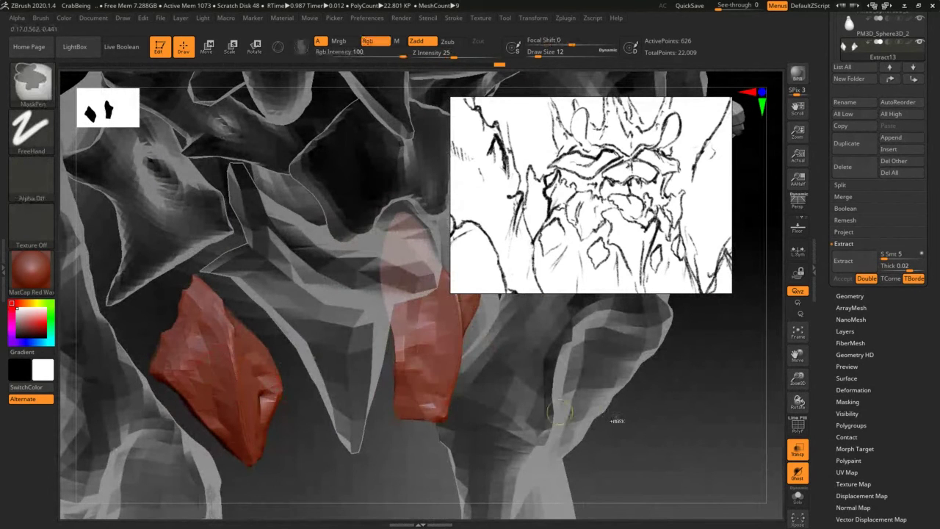
- Remesh the chest plates with DynaMesh at resolution 256
scroll(832, 357, "down", 3)
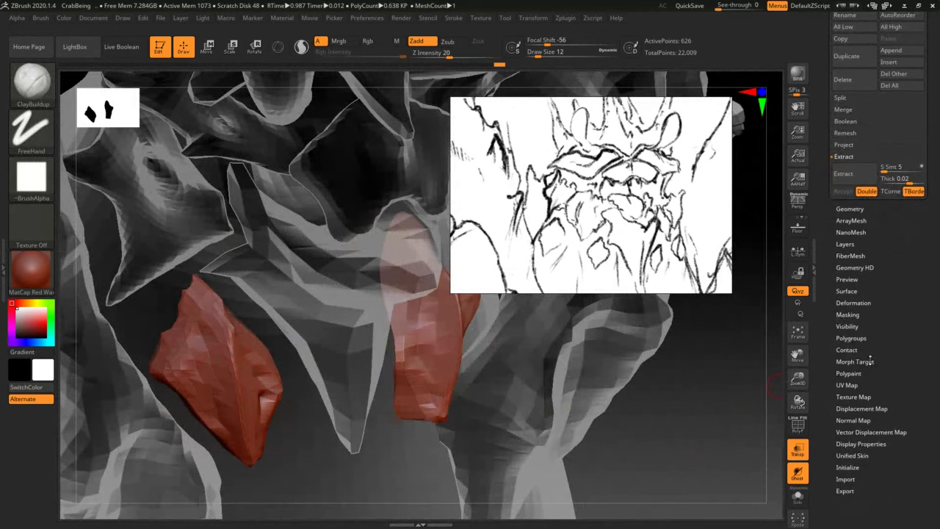
left_click(853, 208)
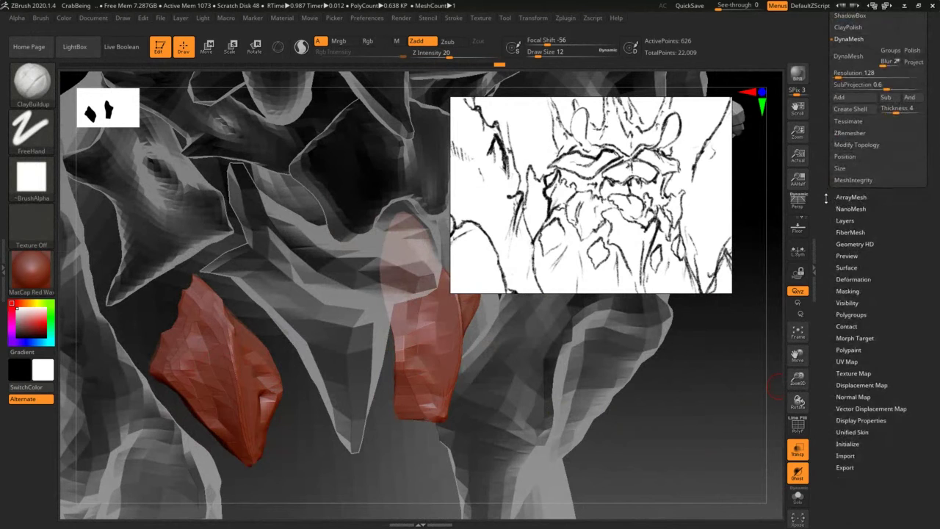
scroll(850, 253, "up", 3)
scroll(846, 209, "up", 1)
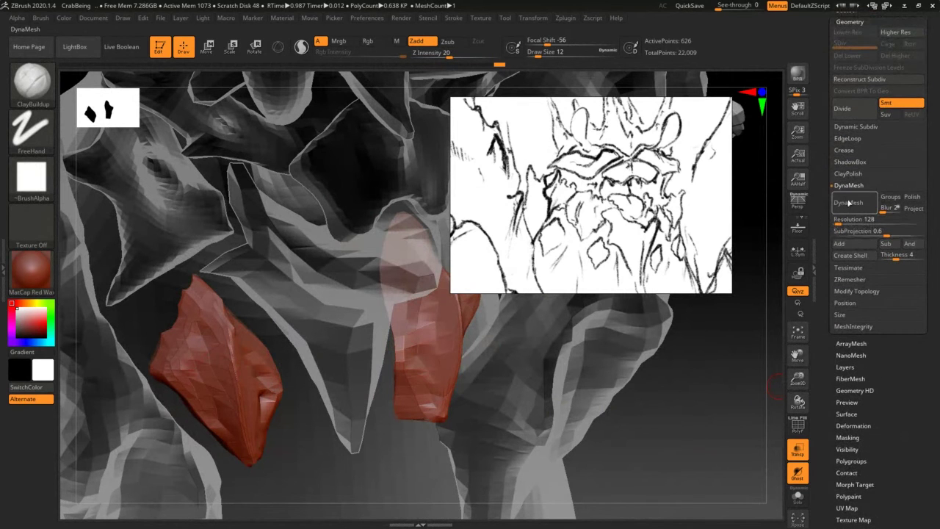
left_click(846, 204)
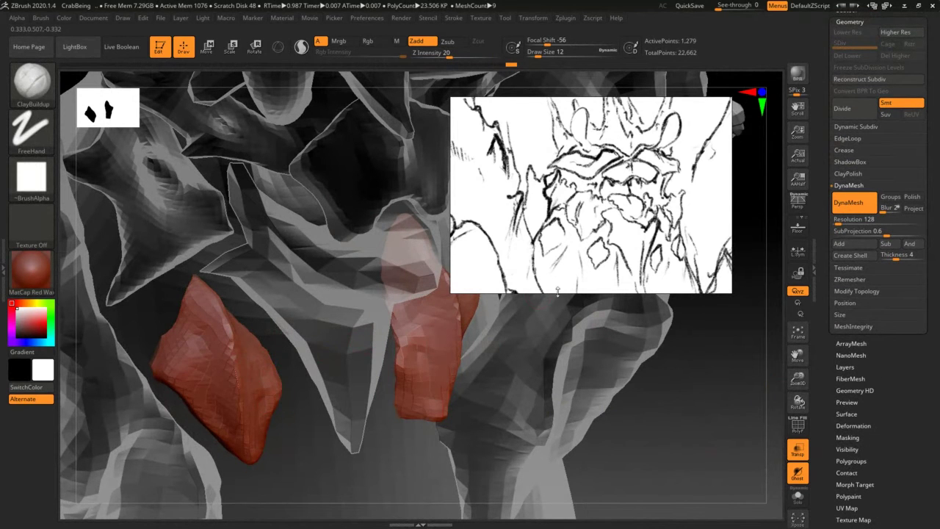
key("ctrl+z")
left_click(840, 221)
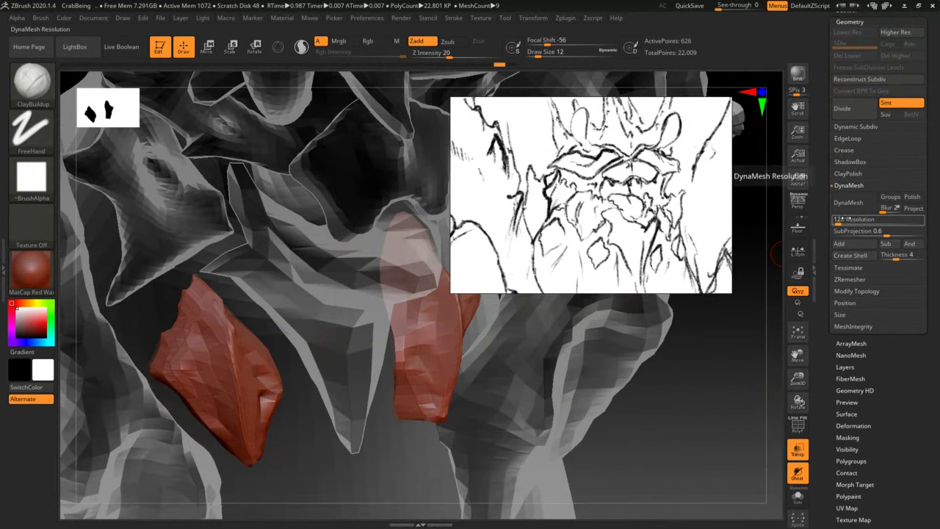
type("256")
key("Return")
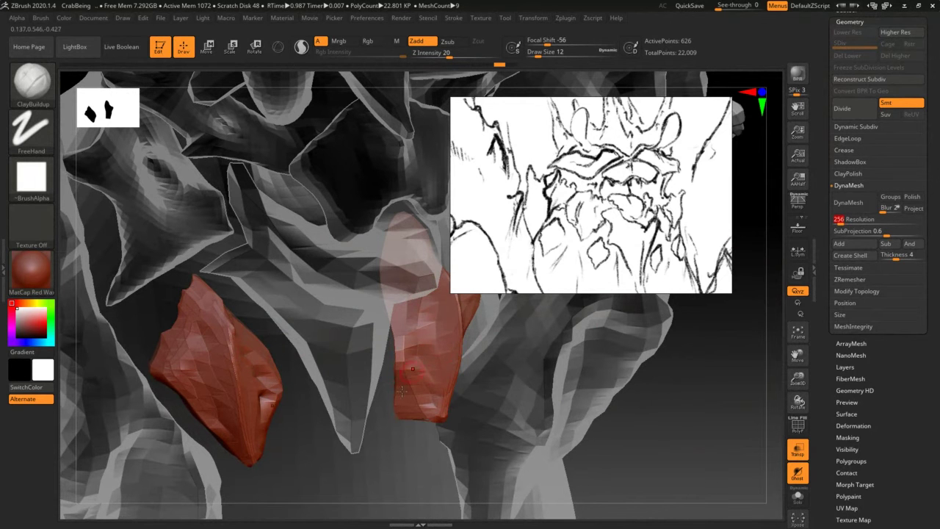
left_click(856, 203)
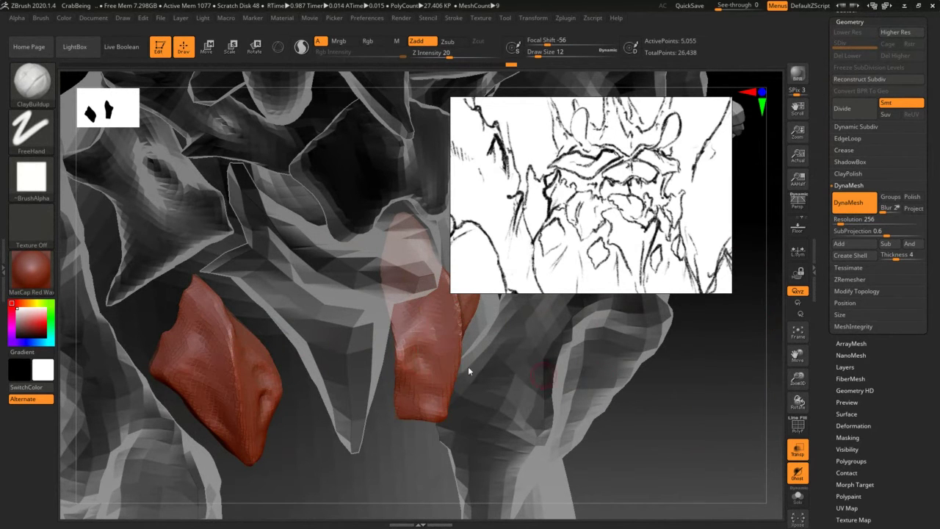
- Build up the central ridge of the remeshed chest plates with the ClayBuildup brush at draw size 12
right_click_drag(403, 367, 350, 424)
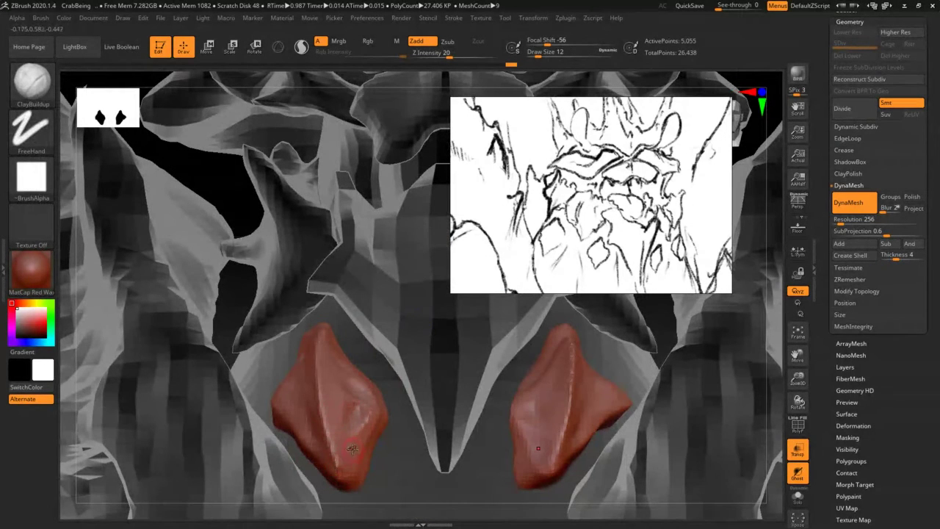
key("b")
key("Escape")
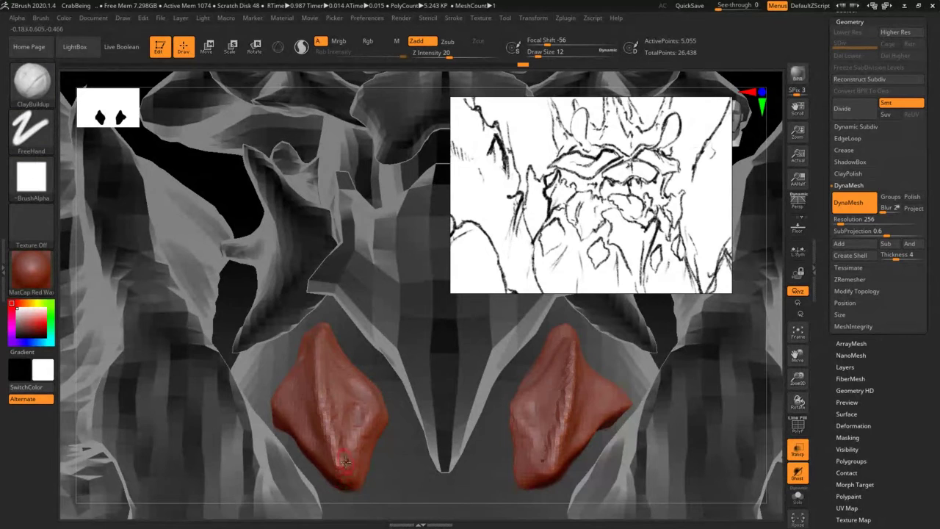
- Reshape the chest plates' upper tips and outer edges against the body with the Move brush at draw size 54
right_click_drag(335, 399, 318, 337, "ctrl")
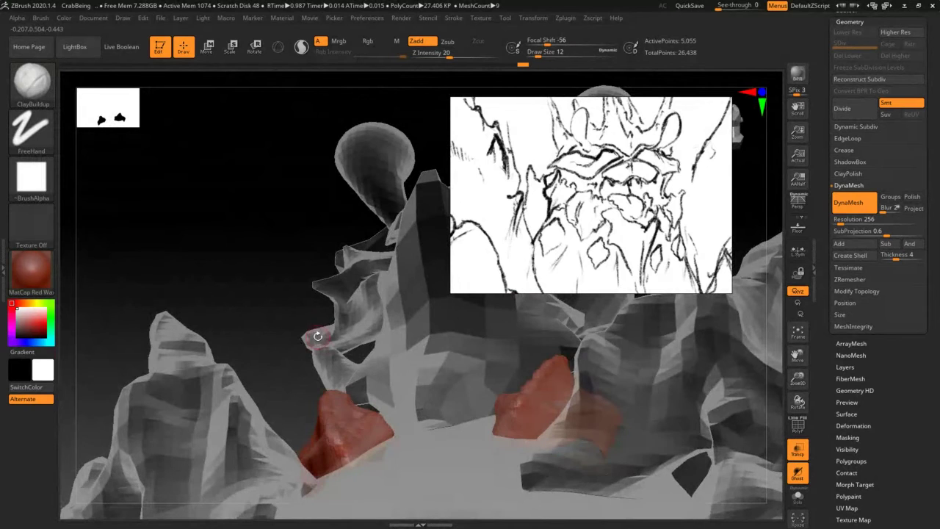
key("b")
key("v")
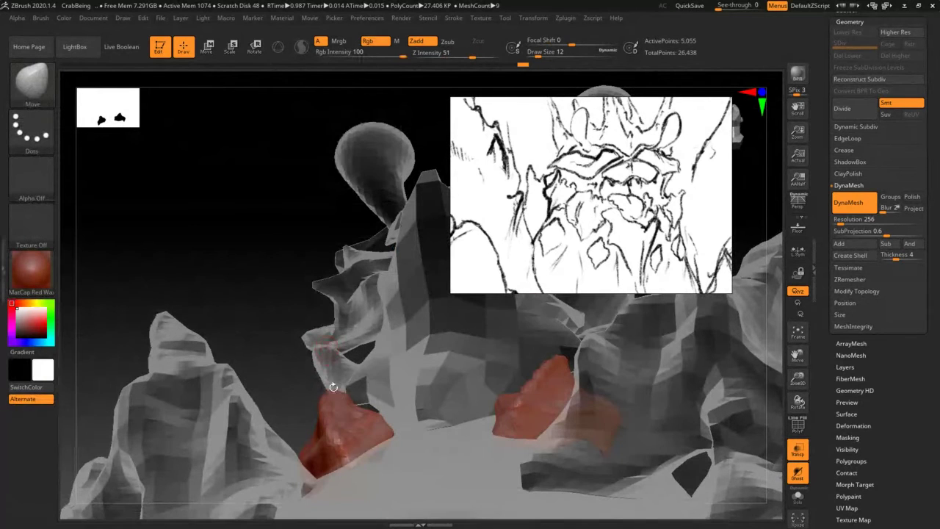
key("s")
mouse_move(341, 405)
left_mouse_down()
mouse_move(353, 404)
mouse_move(340, 404)
left_mouse_up()
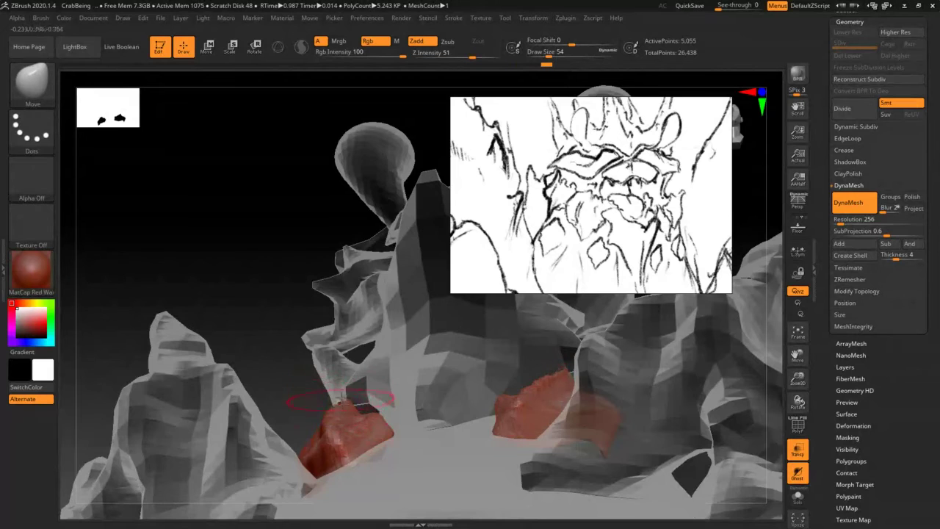
mouse_move(340, 402)
right_mouse_down()
mouse_move(340, 380)
mouse_move(349, 412)
mouse_move(344, 397)
mouse_move(355, 400)
mouse_move(346, 400)
right_mouse_up()
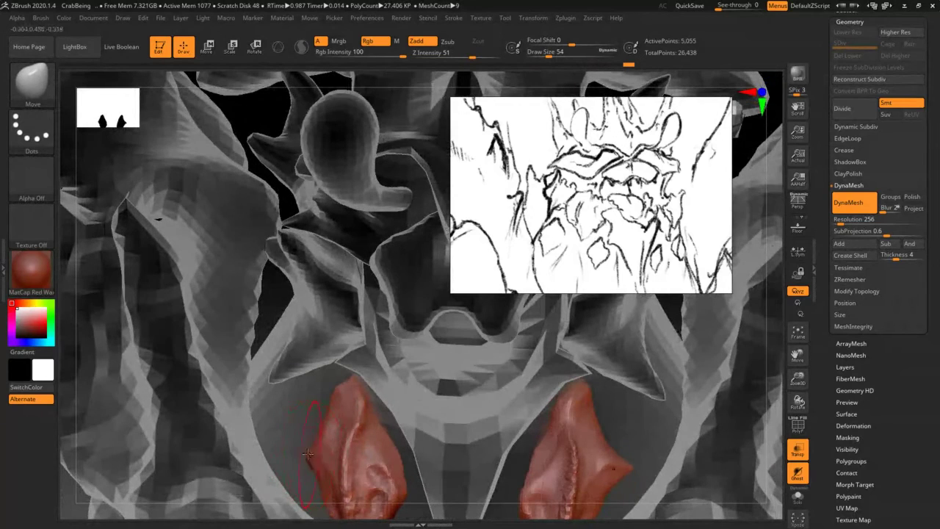
right_click_drag(317, 442, 318, 455)
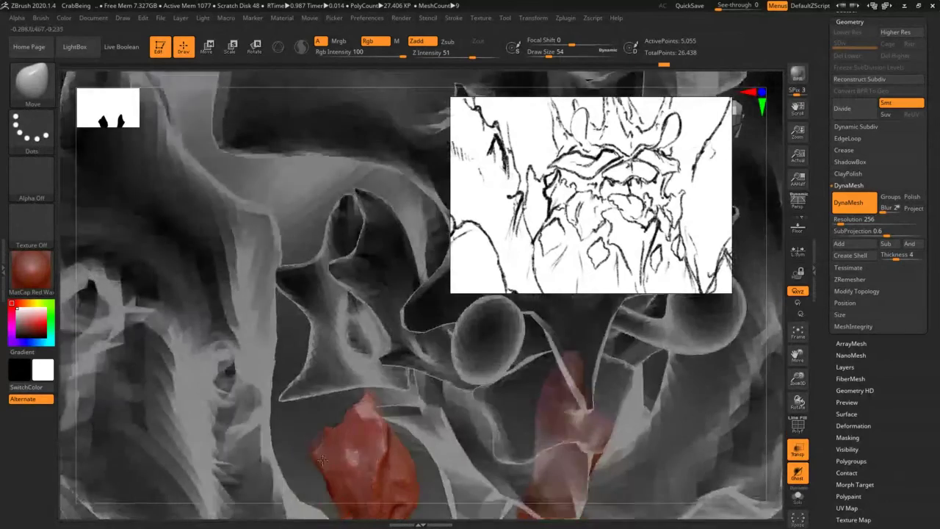
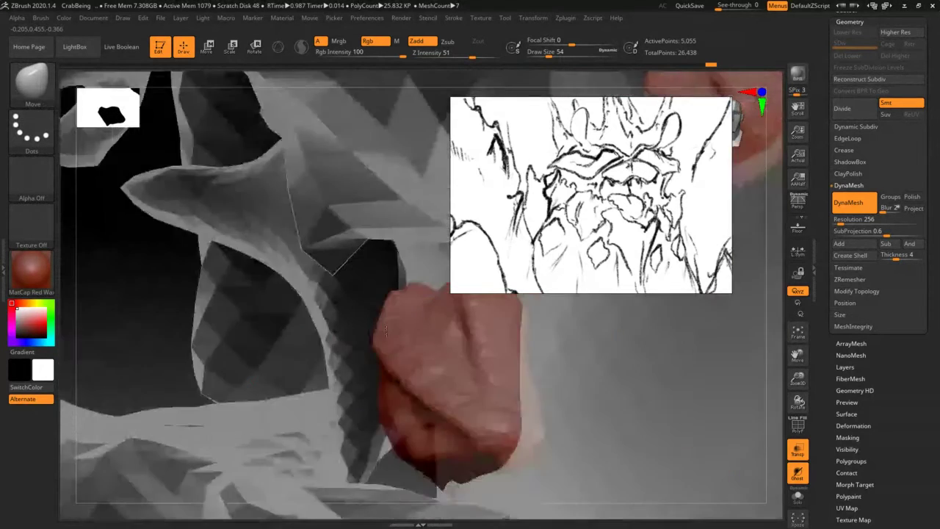
key("shift")
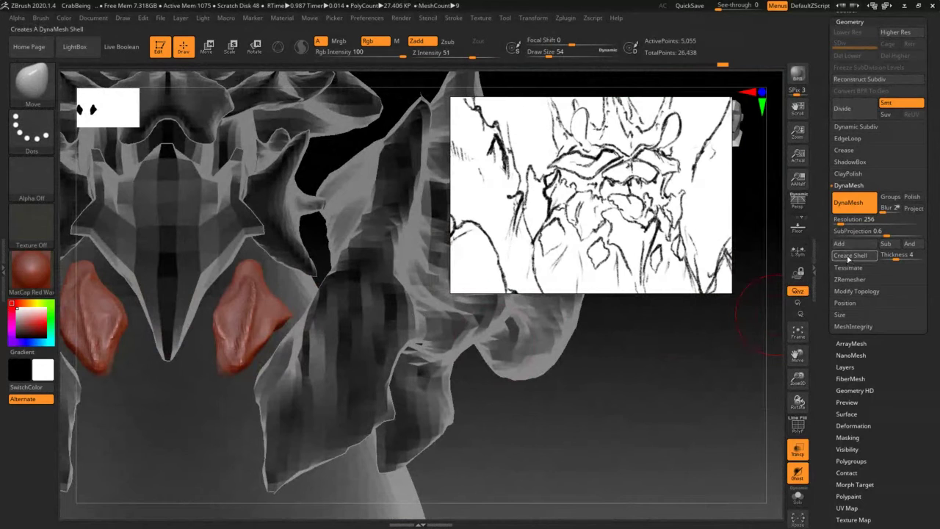
- Remesh the chest plates with DynaMesh at resolution 128
left_click(860, 220)
type("12")
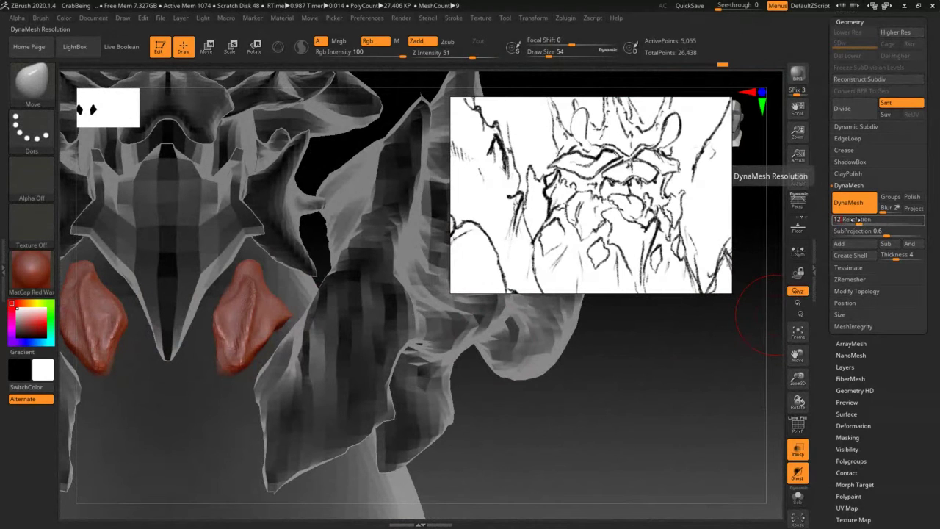
type("8")
key("Return")
left_click_drag(557, 414, 603, 469, "ctrl")
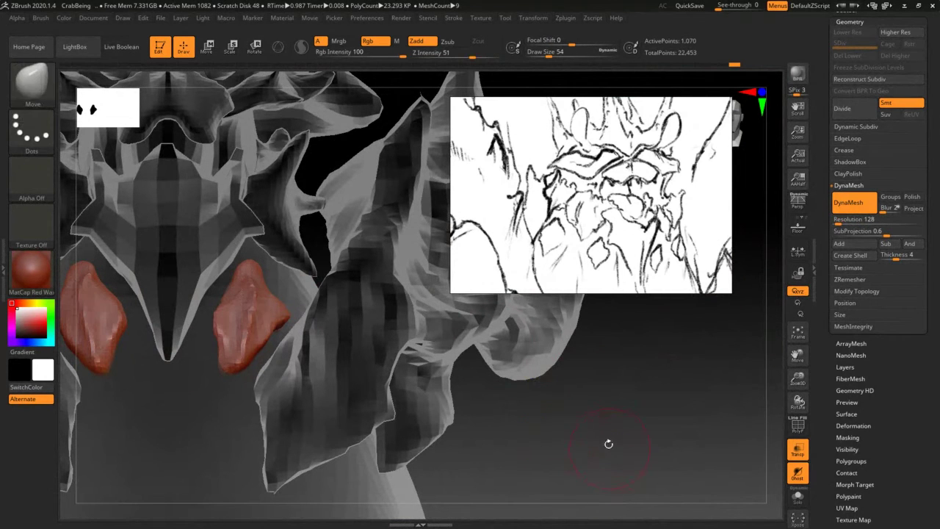
- Reduce the chest plates to a coarser mesh with DynaMesh at resolution 64
right_click_drag(235, 324, 375, 366, "alt")
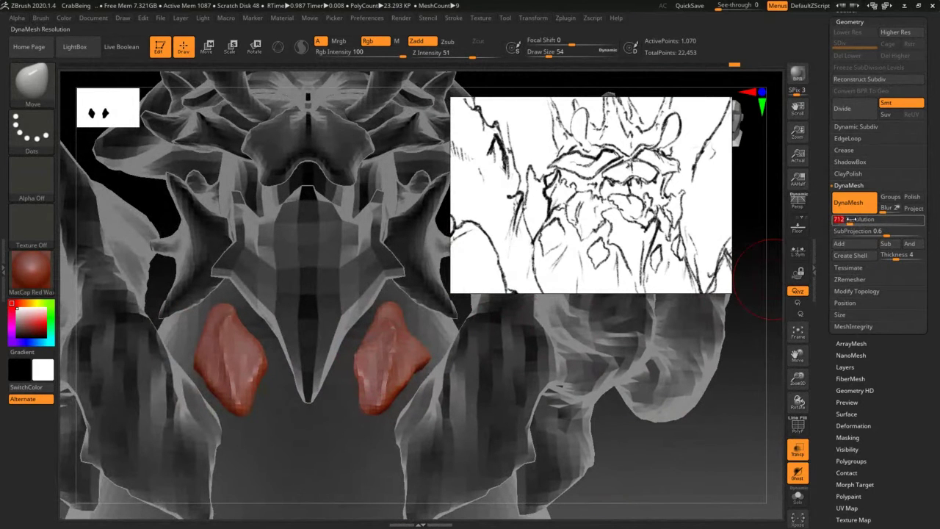
type("64")
key("Return")
key("ctrl")
key("ctrl")
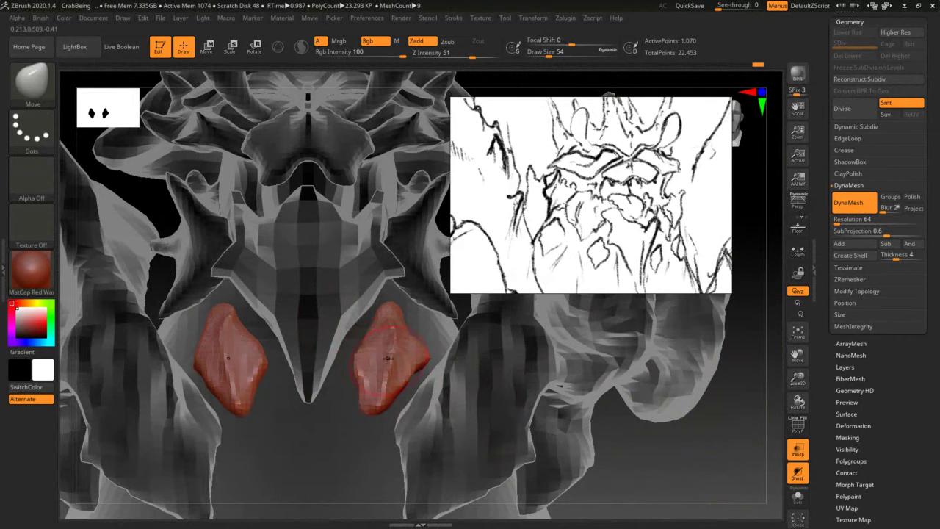
left_click_drag(633, 461, 644, 485, "ctrl")
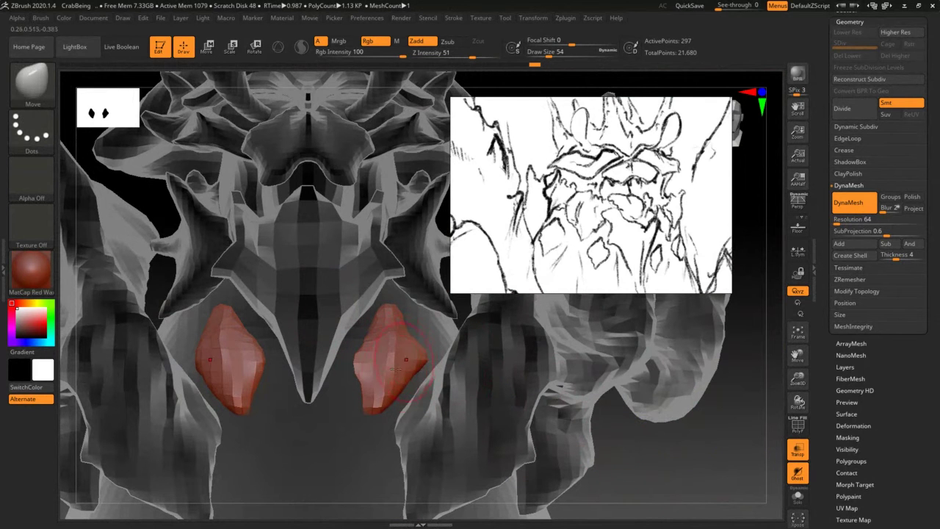
key("ctrl+z")
- Pull the chest plates' lower tips, outer corners and tops into sharper points with the SnakeHook brush at draw size 54
key("b")
key("s")
key("h")
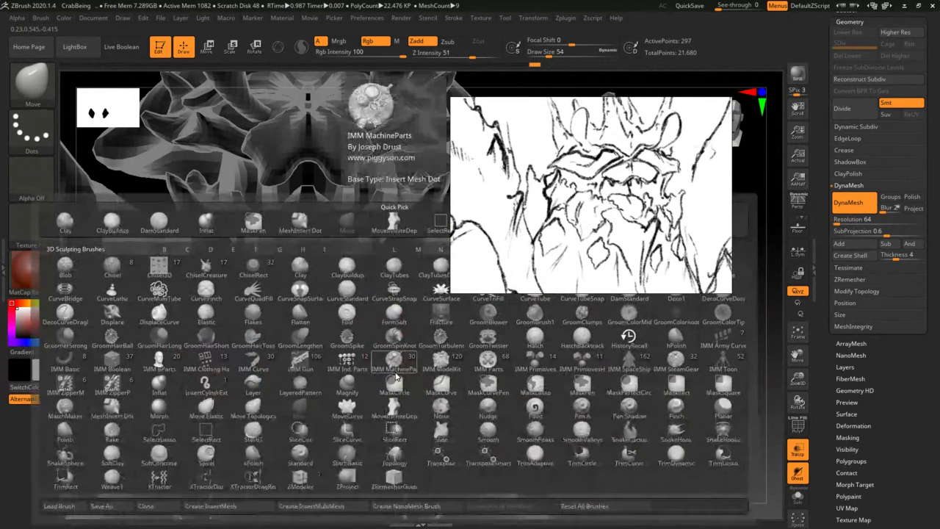
left_click_drag(366, 420, 363, 425)
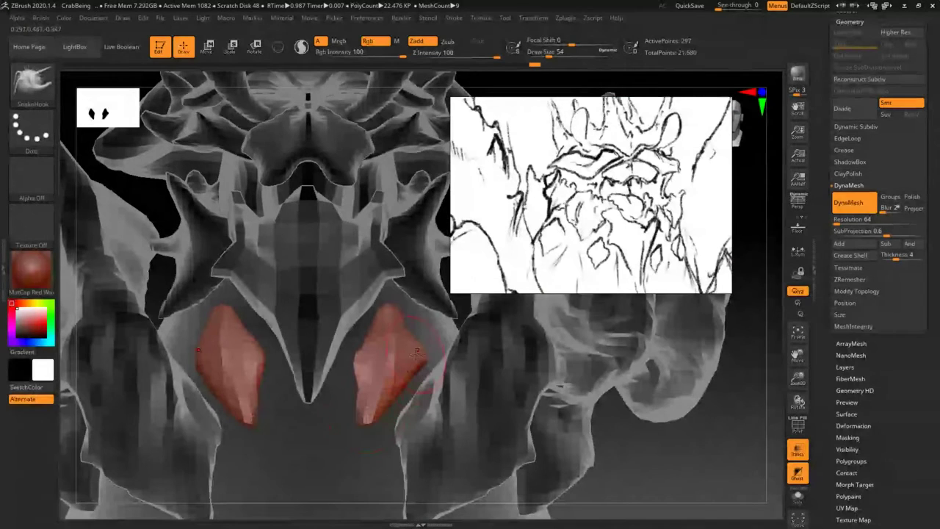
left_click_drag(422, 361, 441, 352)
left_click_drag(398, 305, 409, 299)
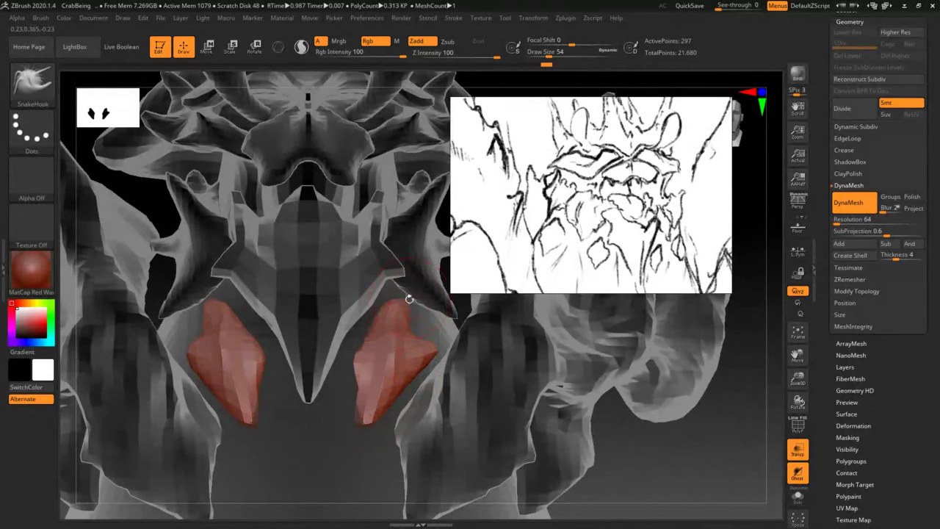
left_click_drag(363, 360, 370, 348)
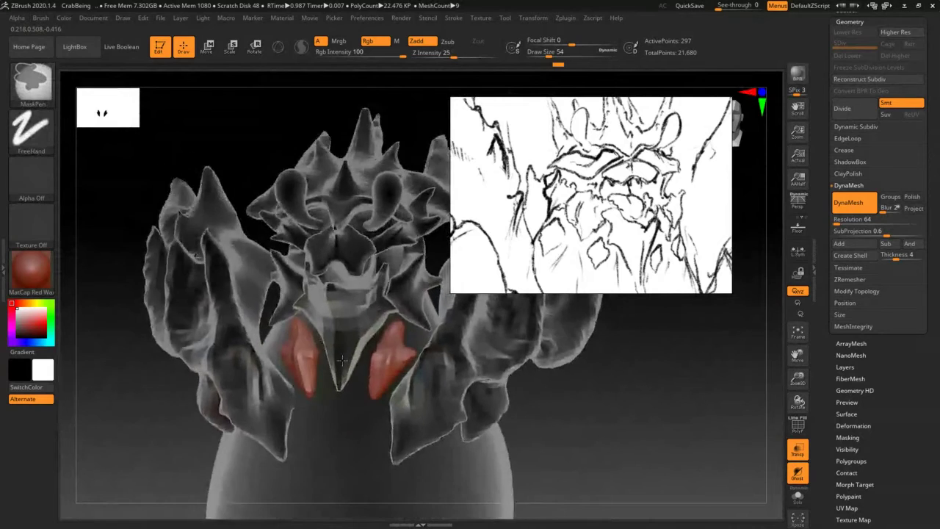
- Inflate and smooth the chest plates with the Inflat brush at draw size 54
right_click_drag(342, 361, 352, 446, "ctrl")
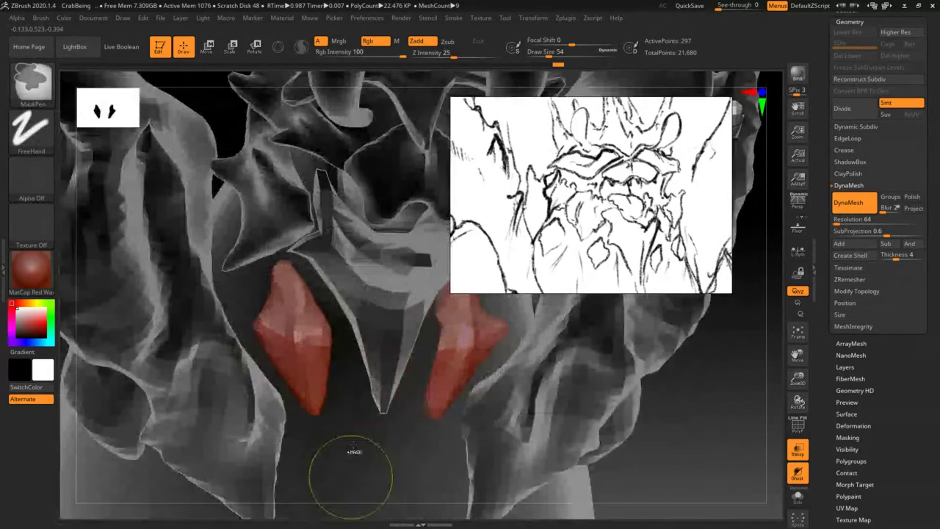
left_click_drag(358, 368, 352, 395)
left_click_drag(402, 413, 413, 428)
key("n")
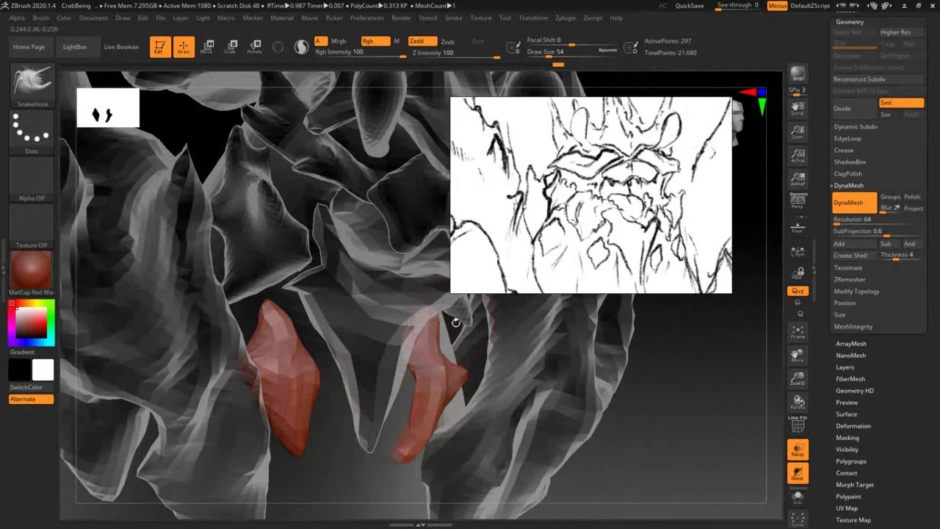
key("v")
key("v")
key("b")
key("i")
key("n")
mouse_move(450, 338)
right_mouse_down()
mouse_move(430, 343)
mouse_move(406, 413)
mouse_move(378, 410)
right_mouse_up()
right_click_drag(416, 410, 434, 389)
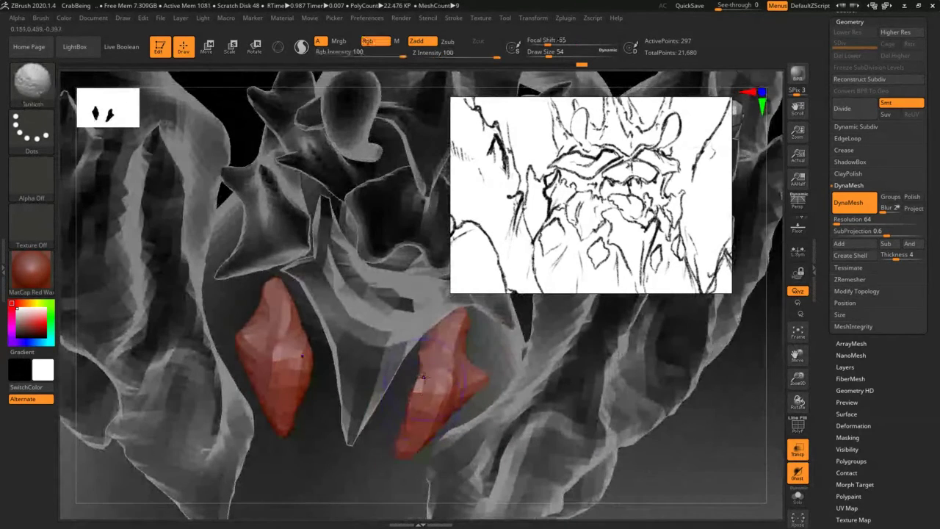
left_click_drag(429, 386, 415, 404, "shift")
mouse_move(413, 402)
right_mouse_down()
mouse_move(384, 378)
mouse_move(400, 371)
right_mouse_up()
right_click_drag(363, 406, 344, 373)
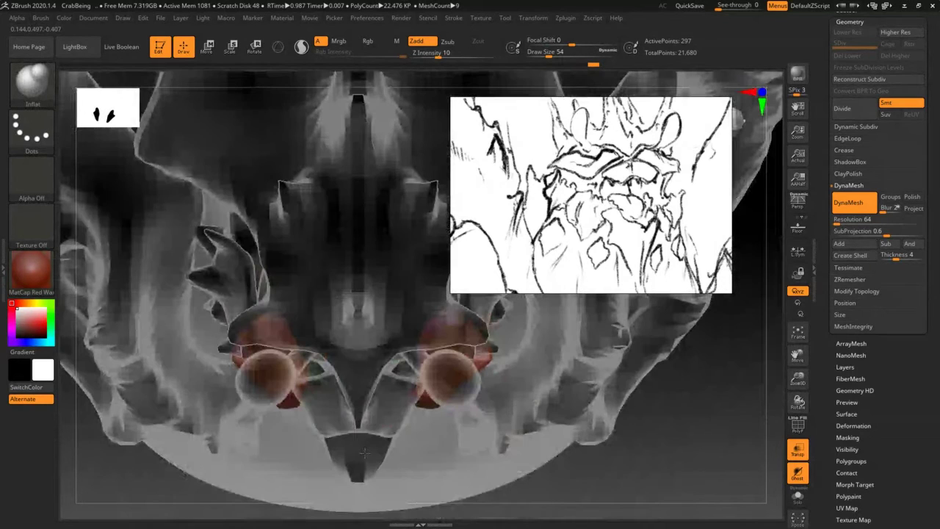
- Duplicate the chest plates within the same subtool using the Transpose line, placing the copies outward behind the originals
key("w")
left_click_drag(270, 361, 377, 379)
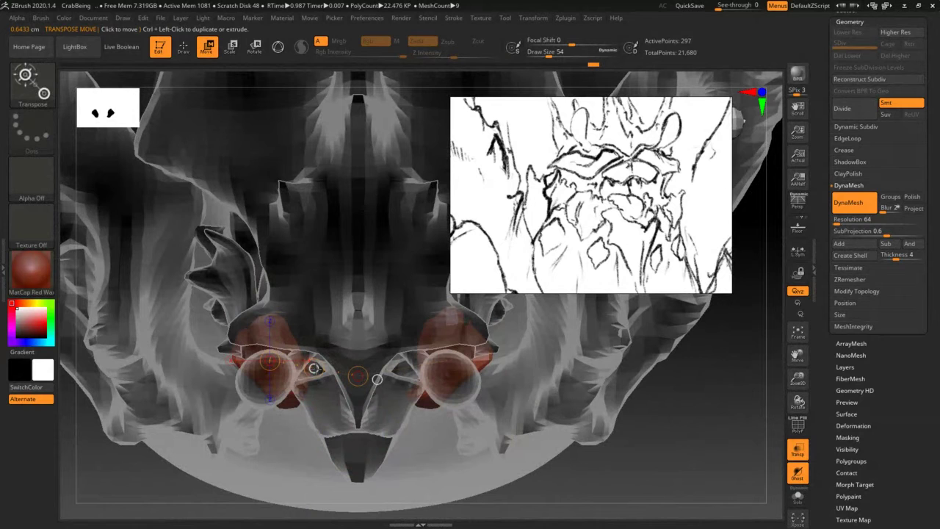
left_click_drag(315, 369, 260, 314, "ctrl")
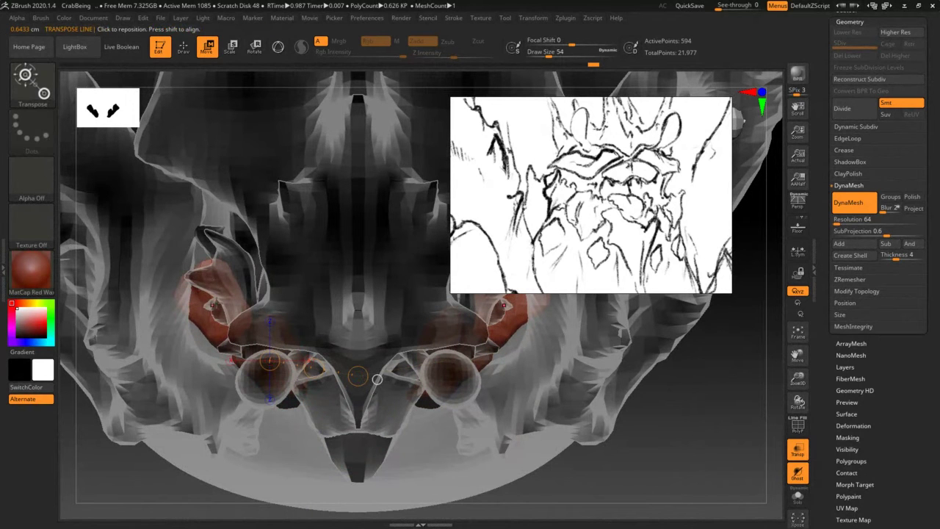
- Rotate the duplicated plates with the Transpose line so they tilt along the body beside the claws
mouse_move(202, 280)
left_mouse_down()
mouse_move(274, 373)
mouse_move(222, 417)
mouse_move(205, 413)
mouse_move(209, 334)
left_mouse_up()
key("r")
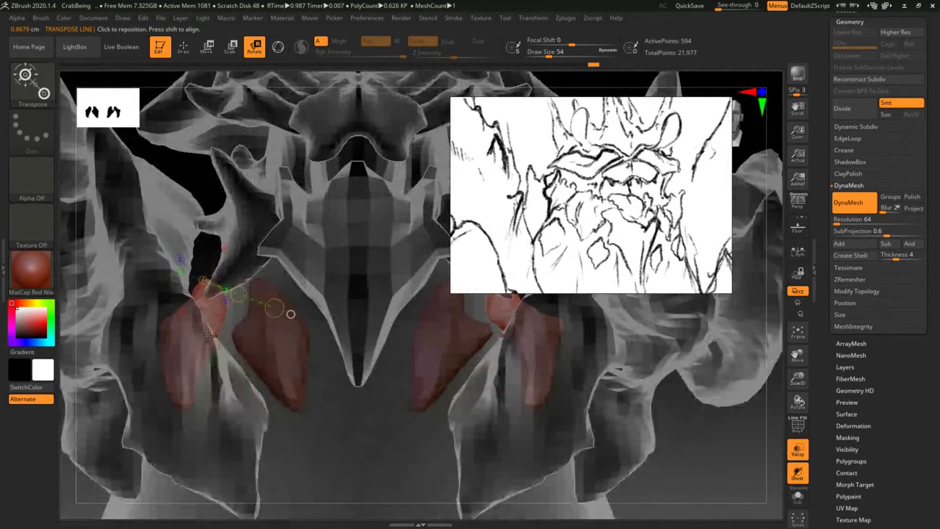
right_click_drag(209, 336, 328, 325)
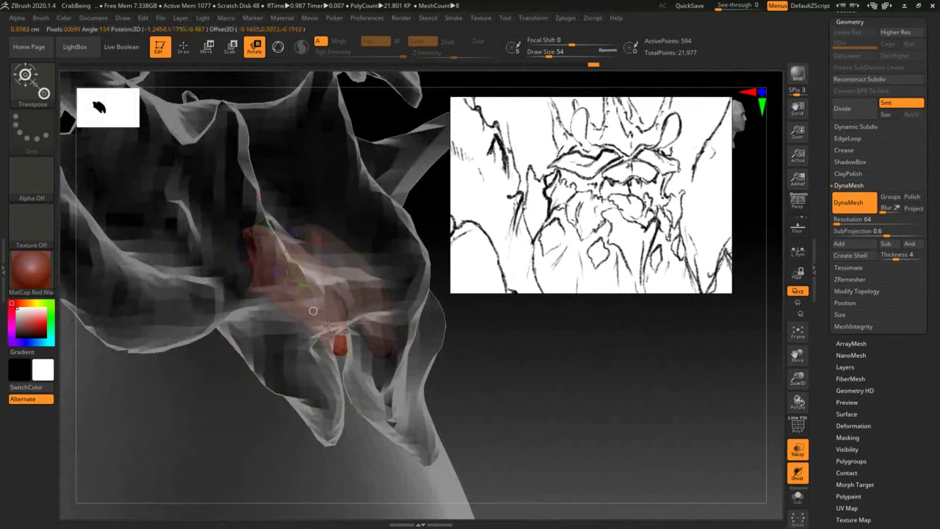
right_click_drag(353, 362, 308, 352)
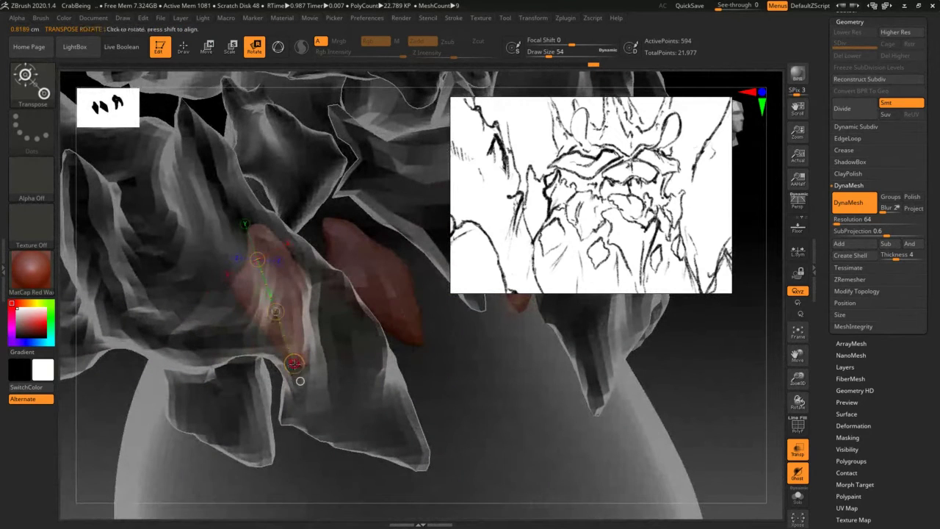
left_click_drag(295, 364, 296, 363)
right_click_drag(274, 362, 301, 363)
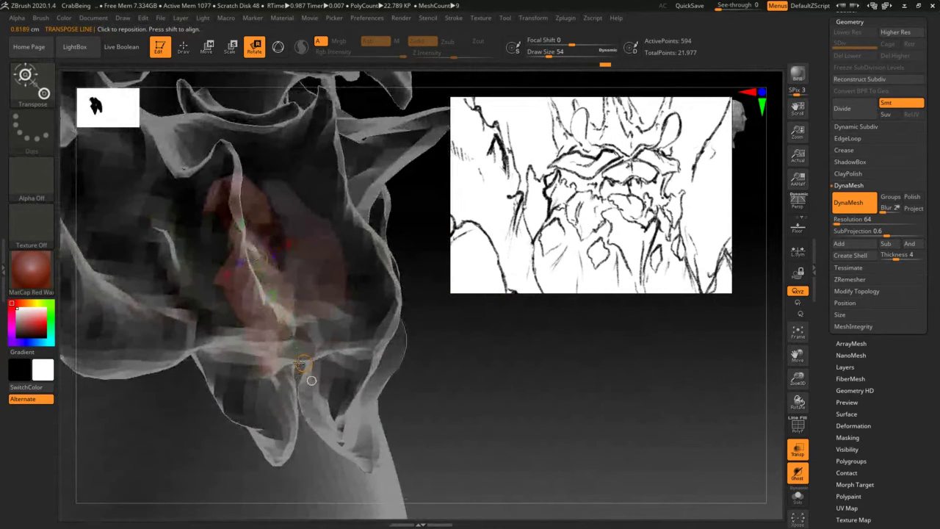
mouse_move(300, 362)
left_mouse_down()
mouse_move(280, 369)
mouse_move(312, 362)
left_mouse_up()
- Realign the Transpose line along the duplicated plates and spin them around its axis
mouse_move(257, 260)
left_mouse_down()
mouse_move(243, 257)
mouse_move(277, 387)
left_mouse_up()
left_click_drag(262, 317, 252, 319)
mouse_move(266, 339)
right_mouse_down()
mouse_move(228, 340)
mouse_move(229, 349)
mouse_move(302, 349)
mouse_move(339, 375)
right_mouse_up()
right_click_drag(316, 457, 324, 441)
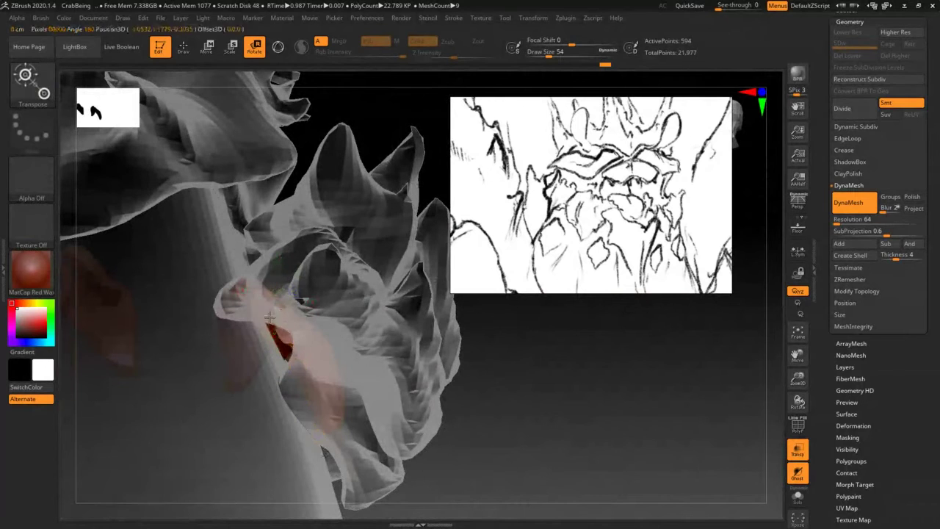
left_click_drag(331, 434, 295, 462)
right_click_drag(316, 367, 268, 350)
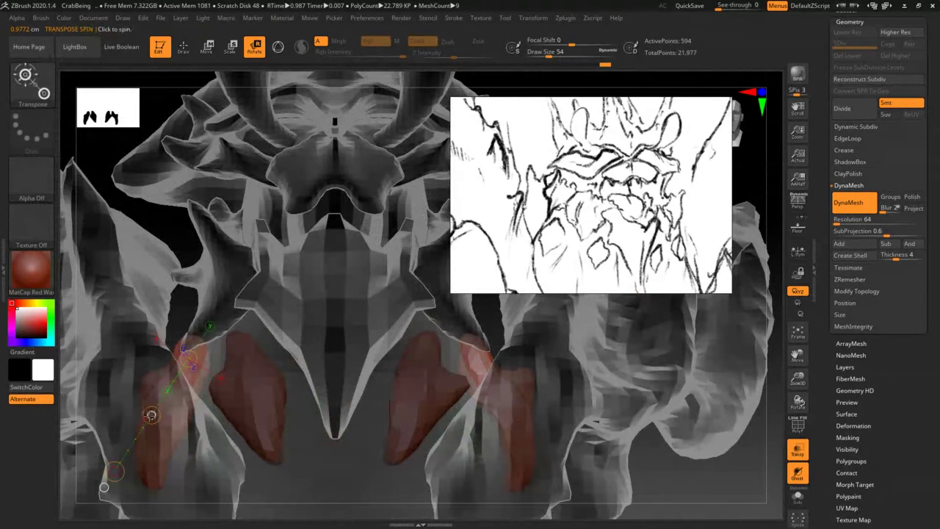
left_click_drag(151, 415, 98, 501)
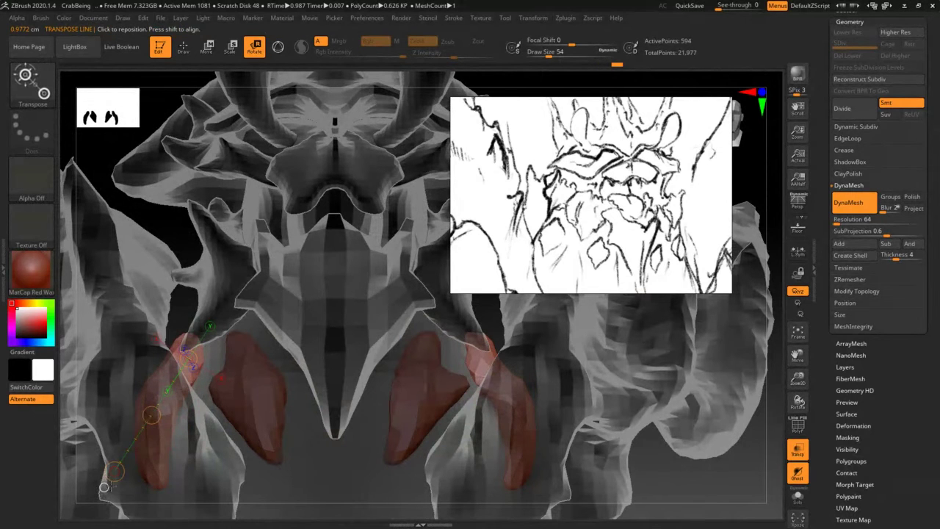
- Move the duplicated plates with the Transpose line into the gap between the cheek spikes and the claws
key("w")
left_click(210, 327)
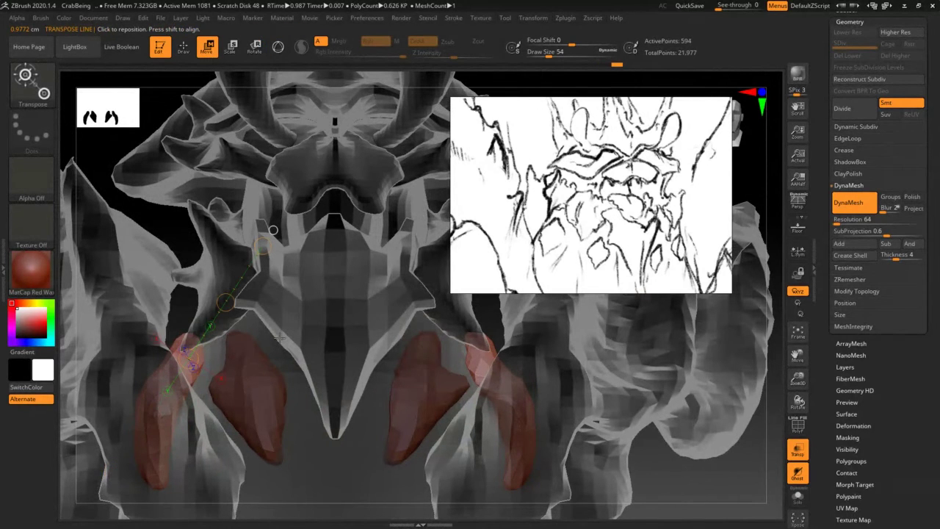
right_click_drag(279, 338, 454, 276)
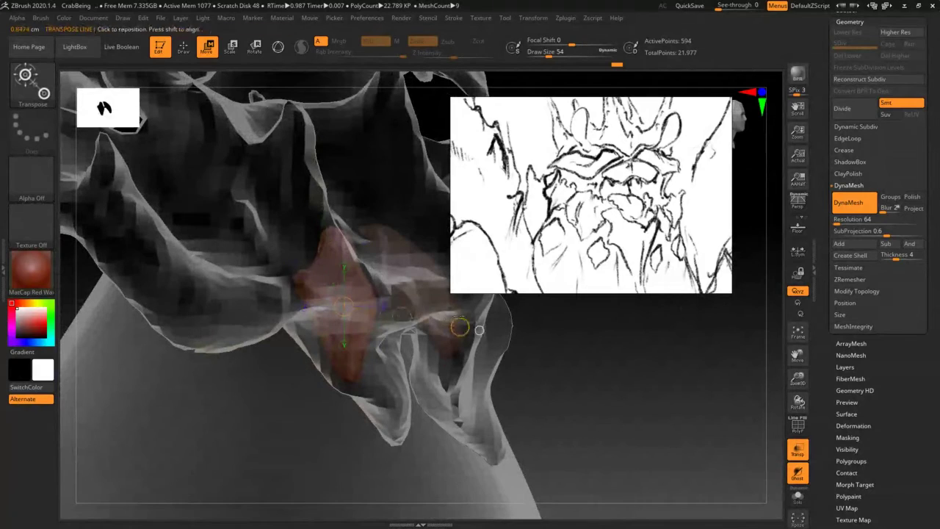
left_click_drag(402, 314, 385, 309)
right_click_drag(381, 313, 303, 275)
left_click_drag(303, 274, 326, 394)
left_click_drag(313, 321, 303, 301)
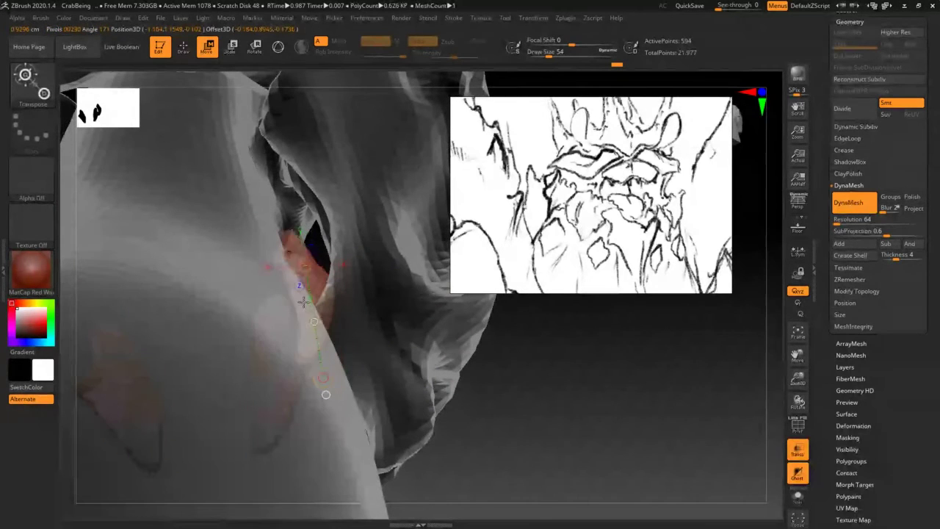
right_click_drag(298, 296, 330, 293)
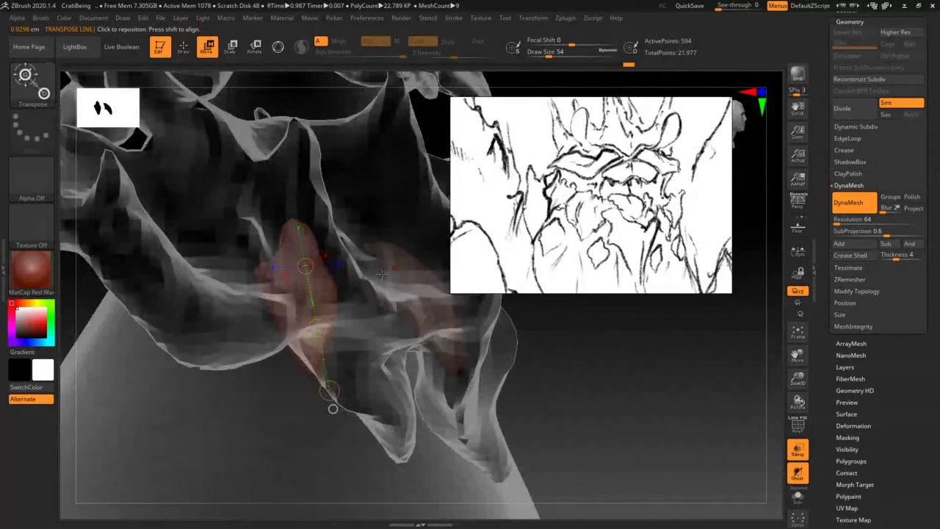
mouse_move(382, 274)
right_mouse_down()
mouse_move(344, 290)
mouse_move(297, 357)
right_mouse_up()
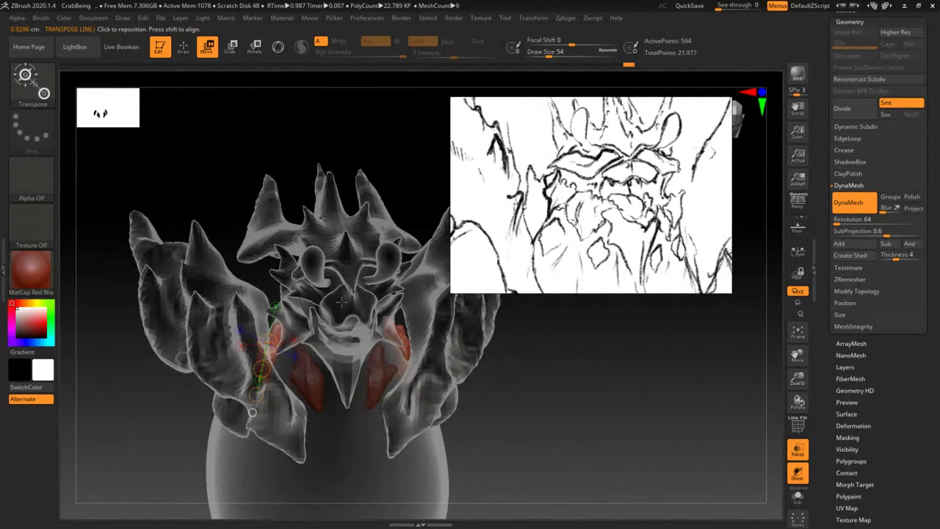
mouse_move(342, 302)
right_mouse_down("ctrl")
mouse_move(381, 276)
mouse_move(371, 291)
right_mouse_up("ctrl")
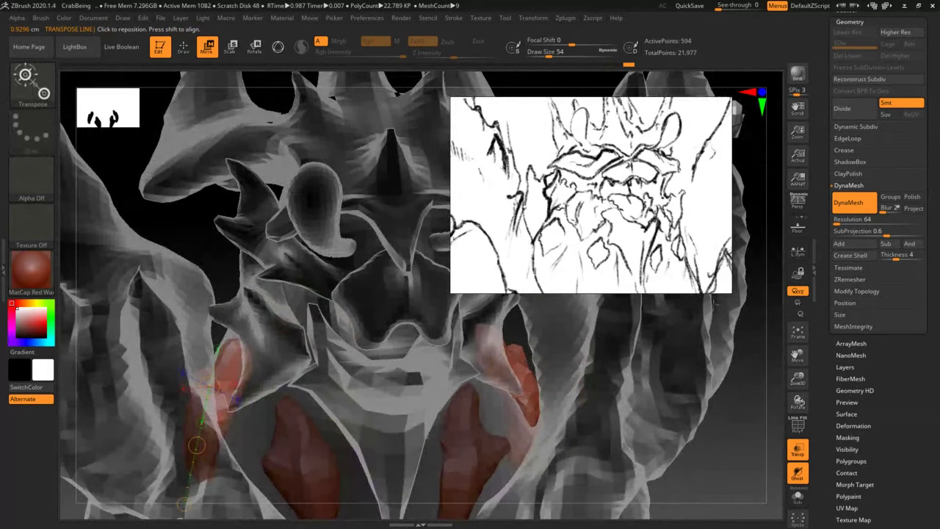
- Show the model opaque with its polygroup wireframe and render a BPR preview of the plates
left_click(797, 449)
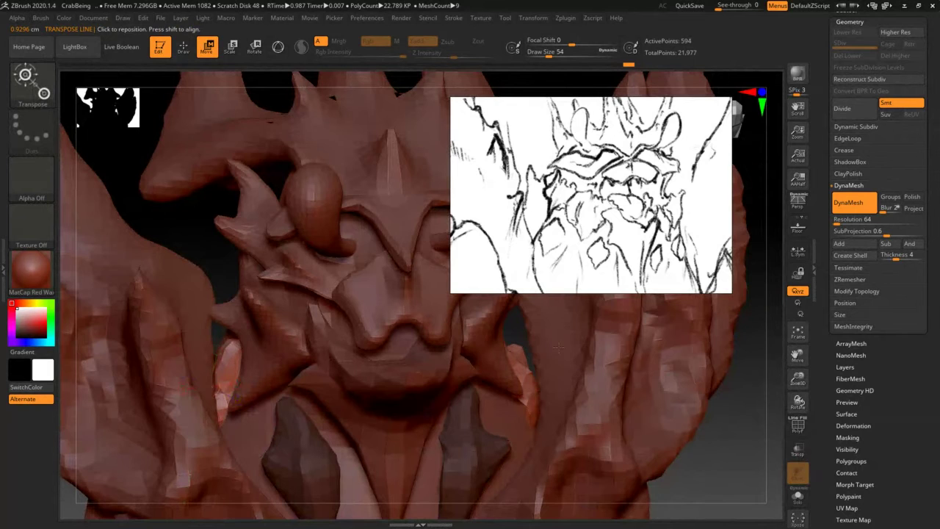
right_click_drag(559, 349, 519, 341)
key("shift+f")
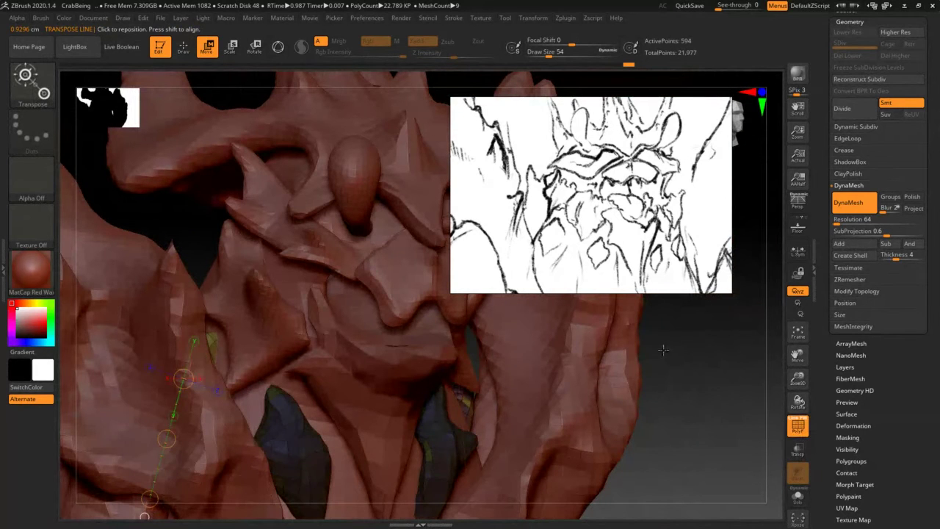
left_click(799, 75)
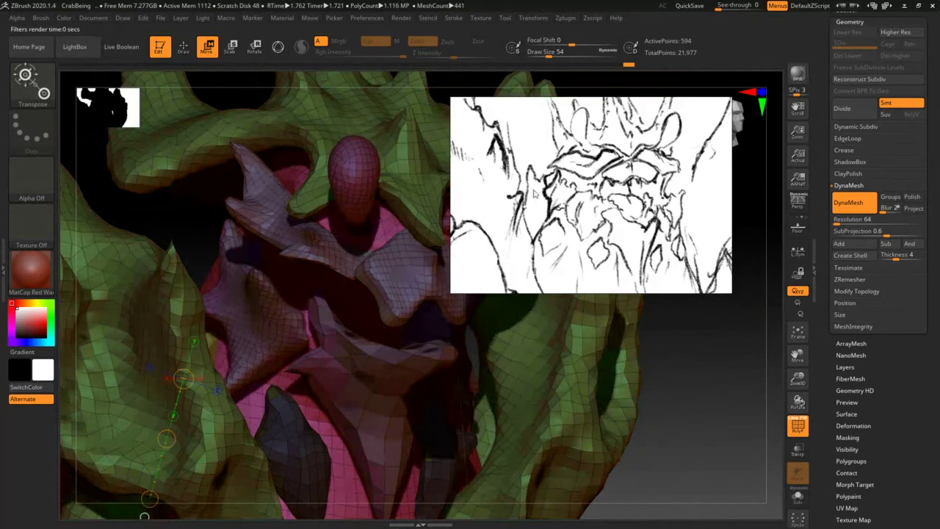
- Reposition the reference sketch beside the creature, clear of the face and the geometry settings
left_click_drag(533, 192, 676, 191)
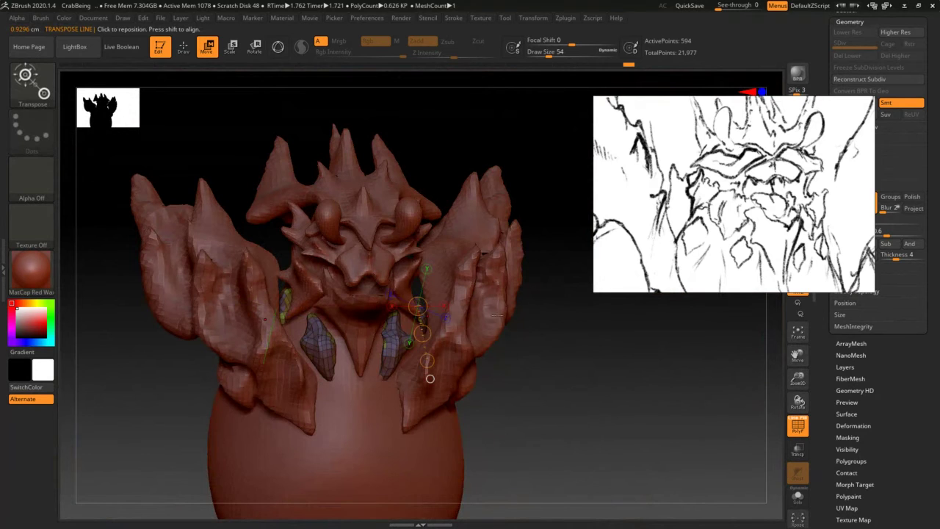
left_click_drag(835, 243, 747, 221)
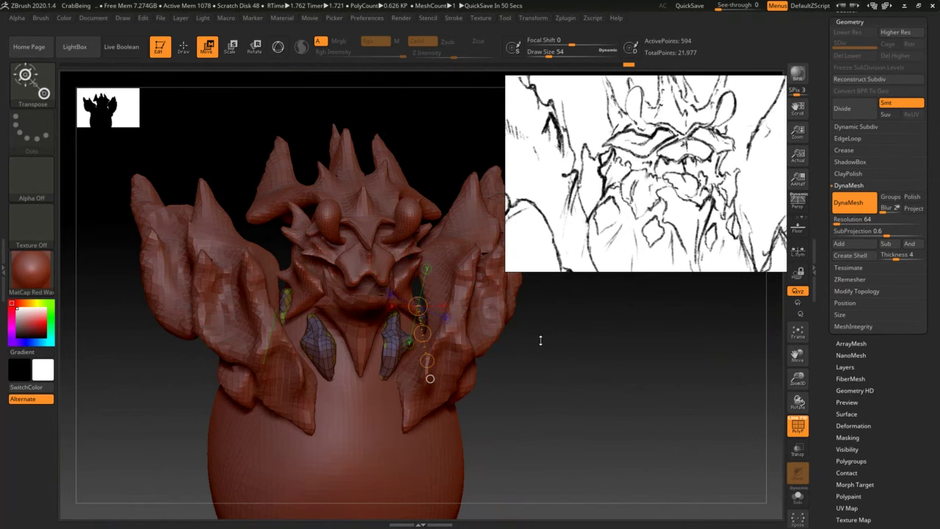
mouse_move(540, 353)
right_mouse_down()
mouse_move(542, 340)
mouse_move(542, 357)
mouse_move(504, 349)
right_mouse_up()
key("ctrl+z")
key("ctrl+z")
key("ctrl+z")
key("ctrl+z")
key("ctrl+z")
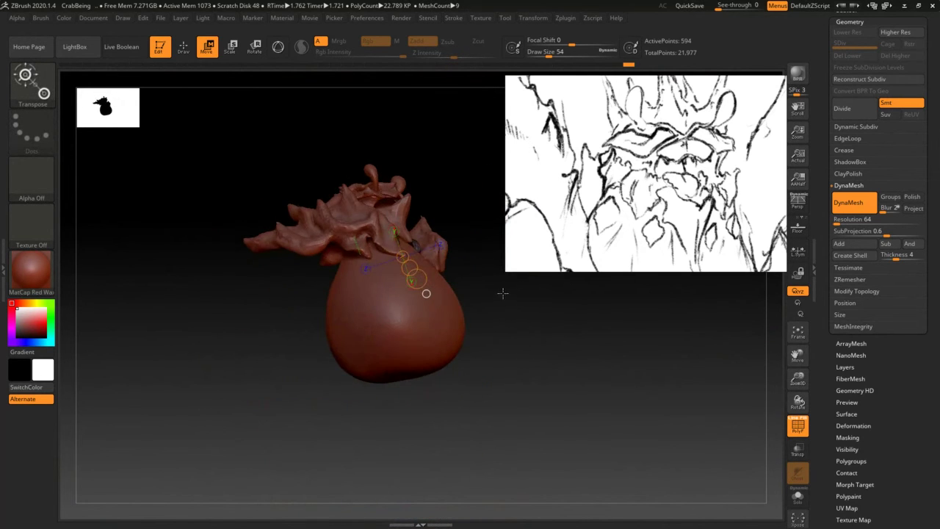
key("ctrl+z")
key("ctrl+z")
key("ctrl+z")
key("ctrl+z")
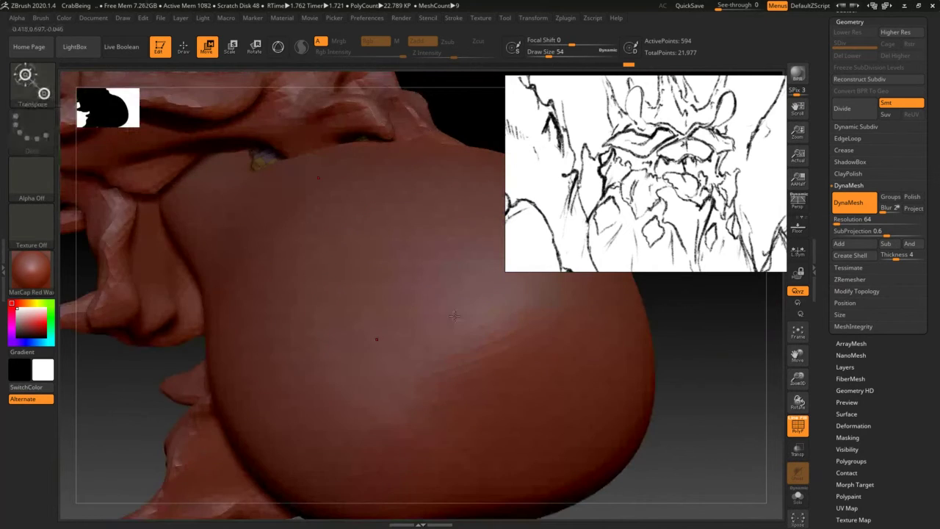
- Make the claw arms the active subtool, hide the wireframe and choose the ClayBuildup brush
right_click_drag(455, 316, 439, 339, "alt")
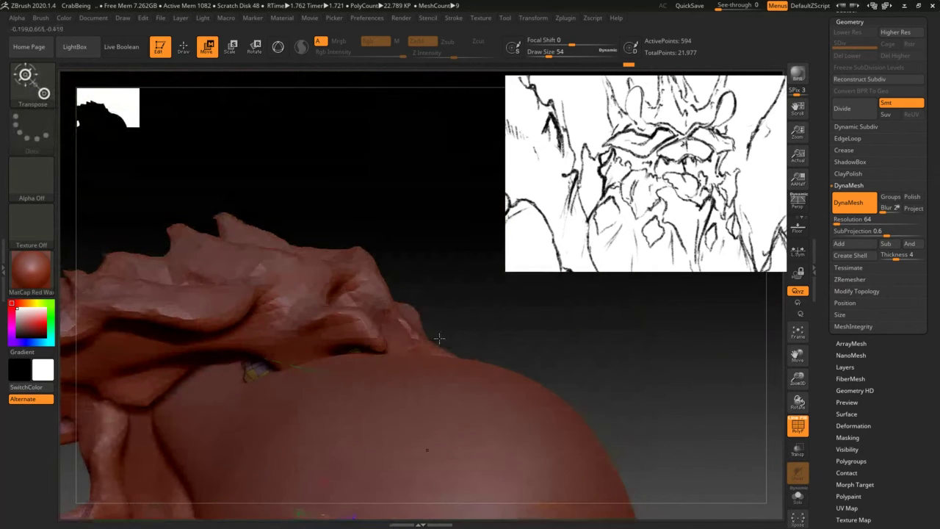
left_click(333, 323, "alt")
key("shift+f")
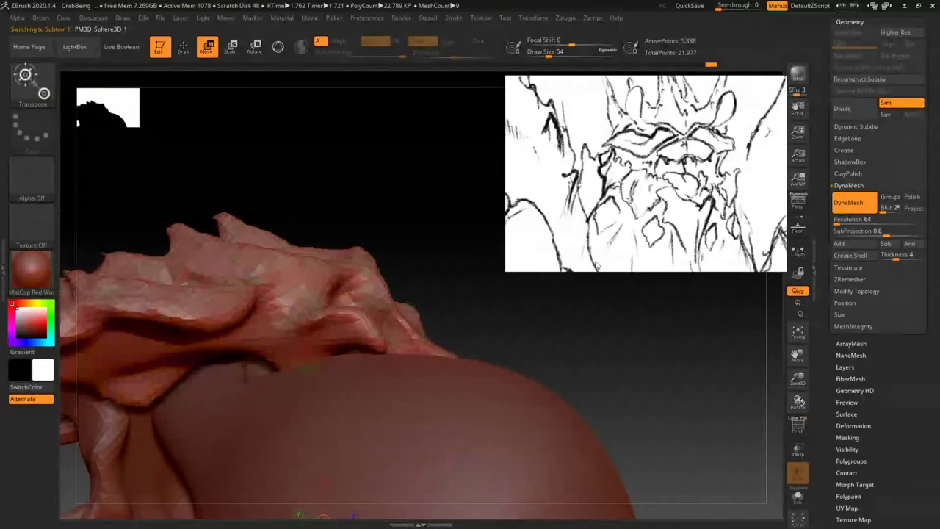
key("b")
key("c")
key("b")
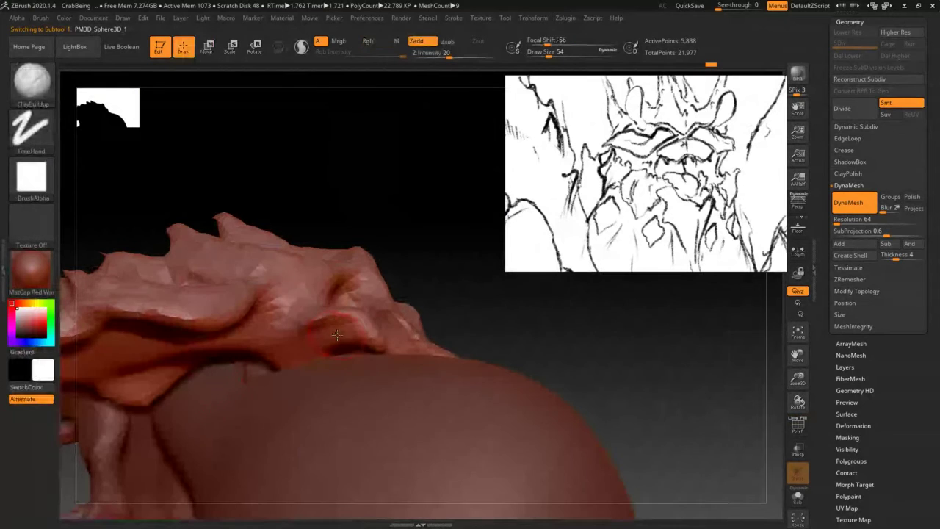
key("w")
key("q")
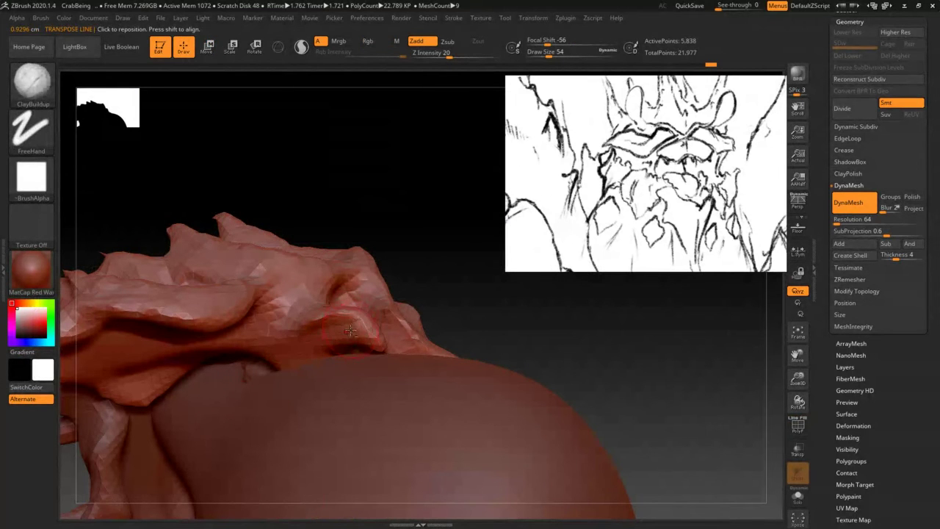
- Try building up the claw arms near the body with ClayBuildup at draw size 187 and remeshing them with DynaMesh
key("s")
left_click_drag(350, 337, 375, 338)
left_click_drag(337, 320, 274, 328)
key("ctrl+z")
mouse_move(395, 216)
left_mouse_down("ctrl")
mouse_move(434, 202)
mouse_move(380, 252)
left_mouse_up("ctrl")
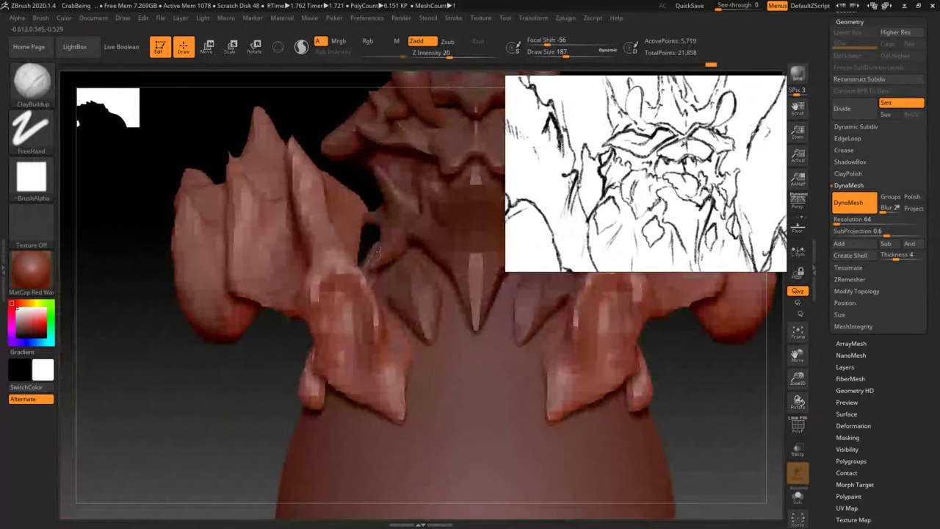
key("ctrl+z")
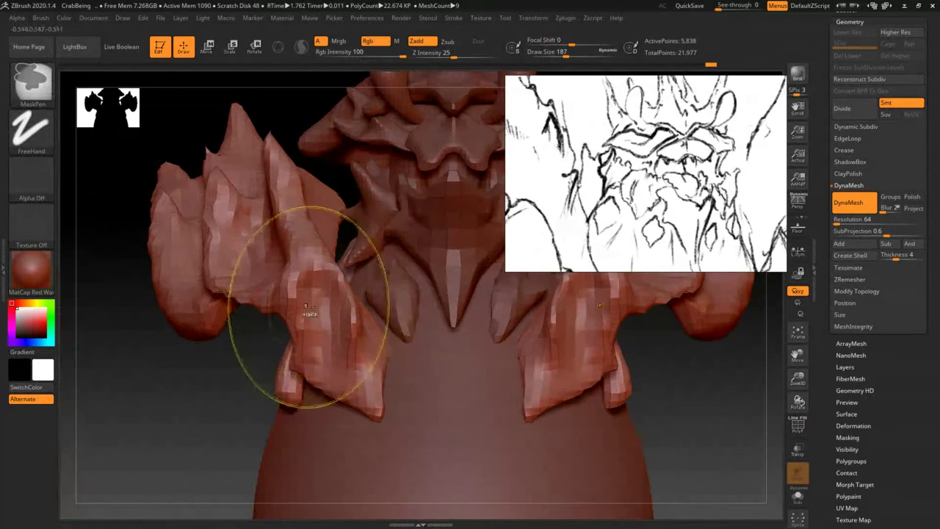
key("ctrl+z")
- Build up the claw arms' rear lobes with ClayBuildup at draw size 83, then remesh with DynaMesh at resolution 64 and smooth them
left_click_drag(241, 374, 279, 398)
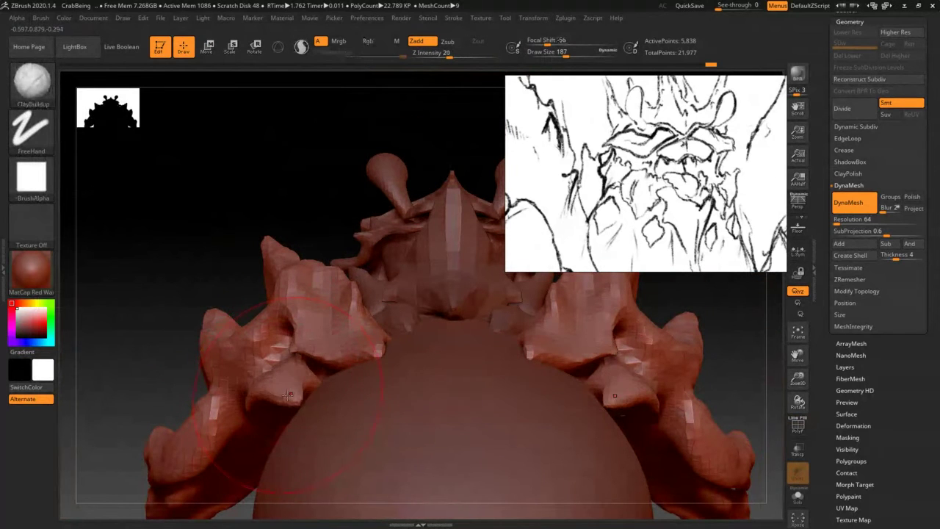
key("s")
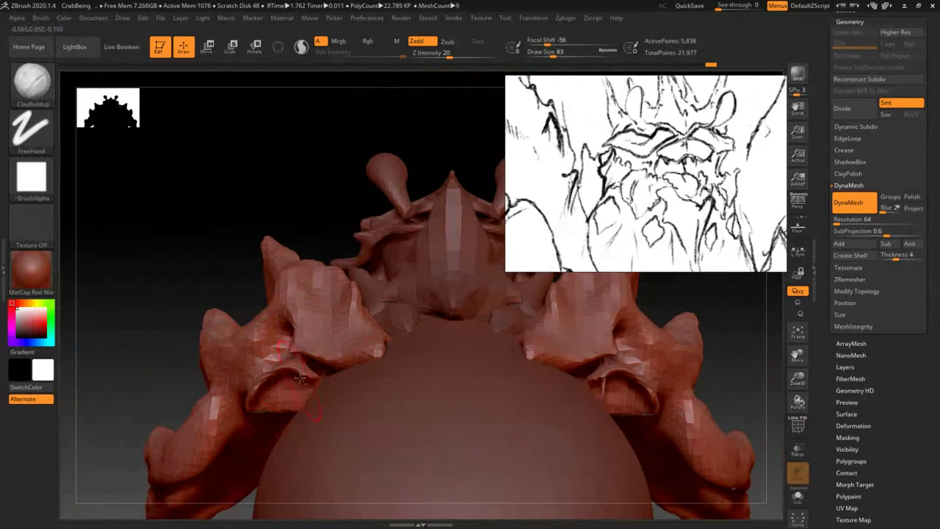
key("ctrl")
left_click_drag(221, 266, 316, 244, "ctrl")
left_click_drag(308, 360, 269, 385, "shift")
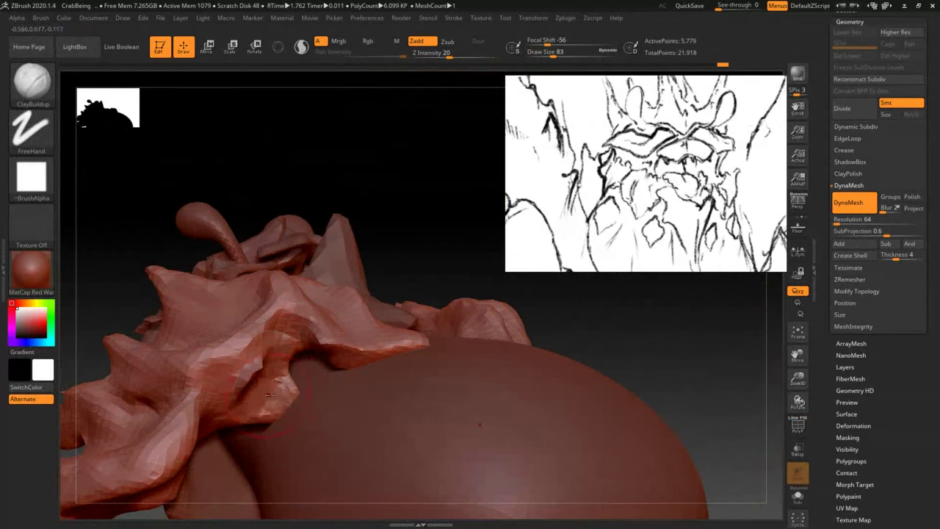
- Smooth the claw arms' rear lobes near the body and remesh the arms with DynaMesh at resolution 64
key("shift")
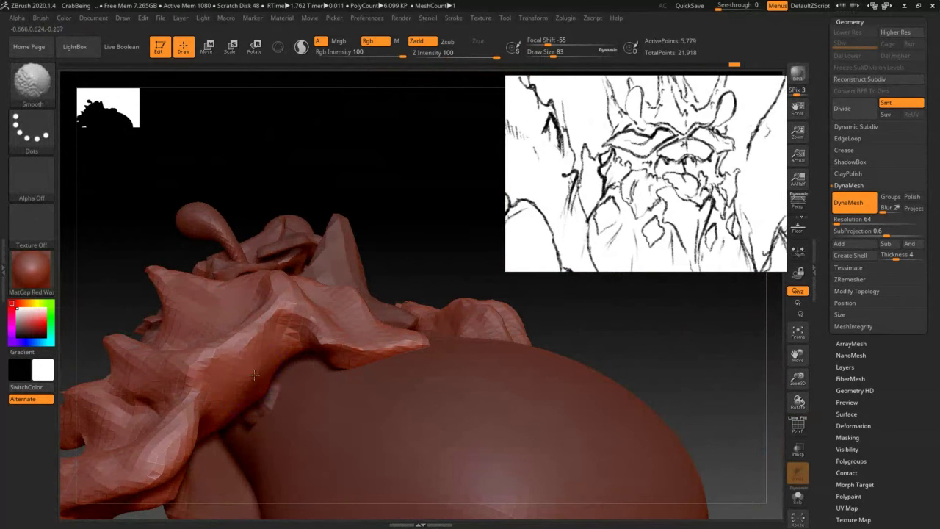
left_click_drag(255, 375, 264, 360, "shift")
mouse_move(143, 251)
left_mouse_down()
mouse_move(204, 302)
mouse_move(230, 307)
mouse_move(292, 384)
mouse_move(249, 398)
mouse_move(238, 420)
left_mouse_up()
left_click_drag(384, 179, 411, 256, "ctrl")
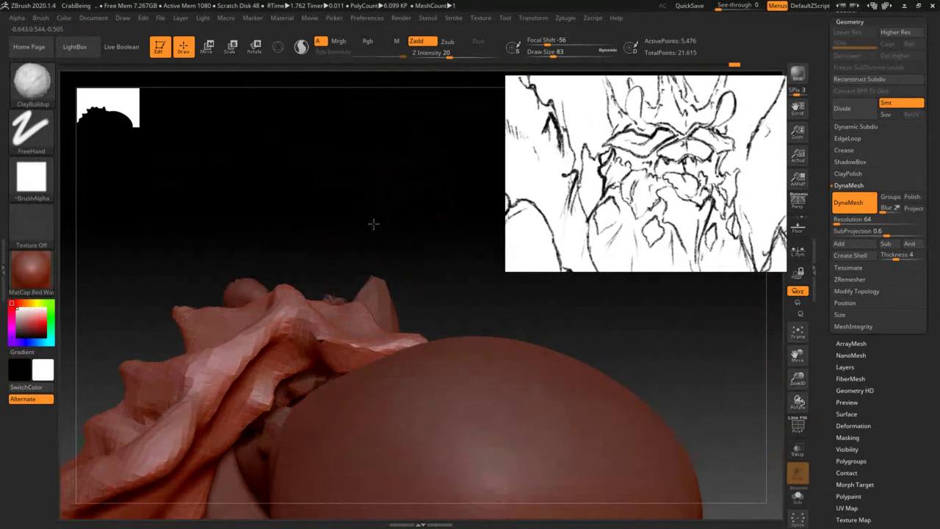
left_click_drag(374, 225, 339, 312)
left_click_drag(166, 316, 254, 313, "shift")
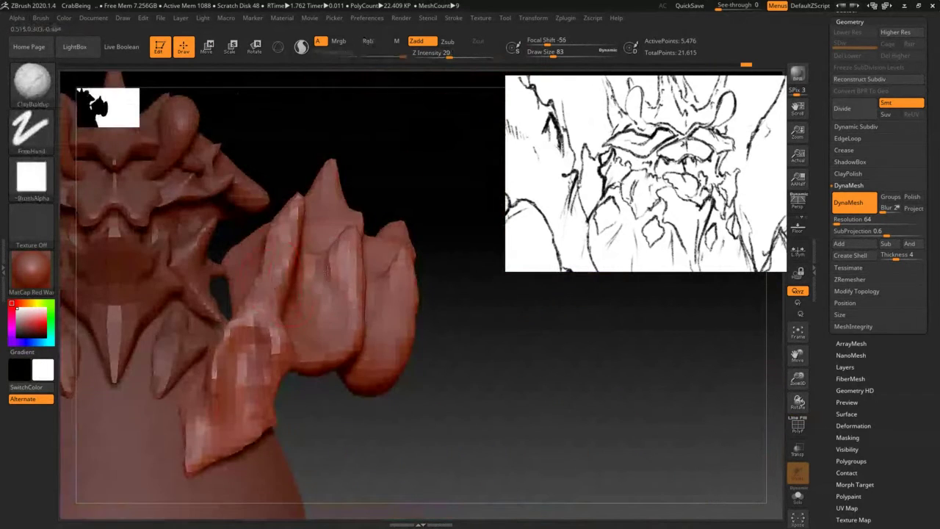
- Reshape the claw arms' lower ends against the round body with the Move brush at draw size 286
left_click_drag(448, 316, 723, 280, "alt")
right_click_drag(326, 279, 266, 234, "ctrl")
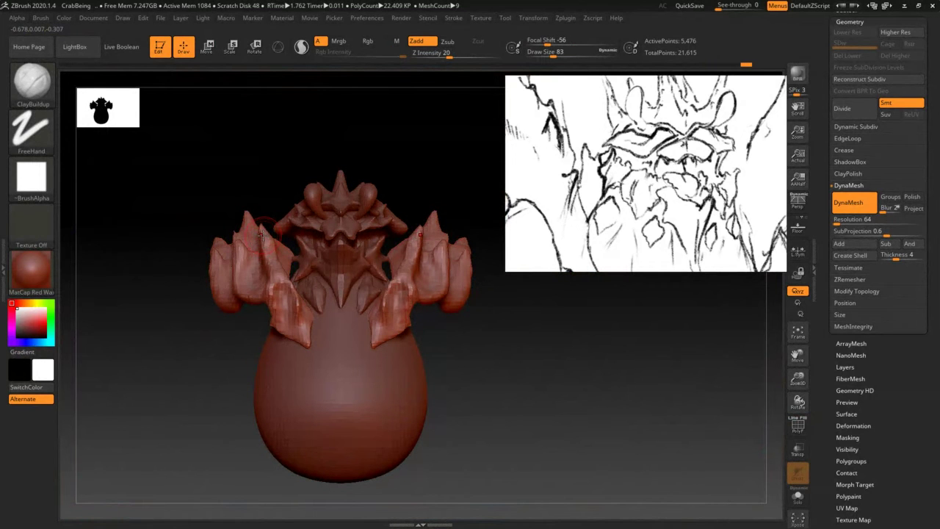
mouse_move(305, 308)
right_mouse_down()
mouse_move(321, 297)
mouse_move(299, 287)
mouse_move(288, 353)
mouse_move(289, 299)
right_mouse_up()
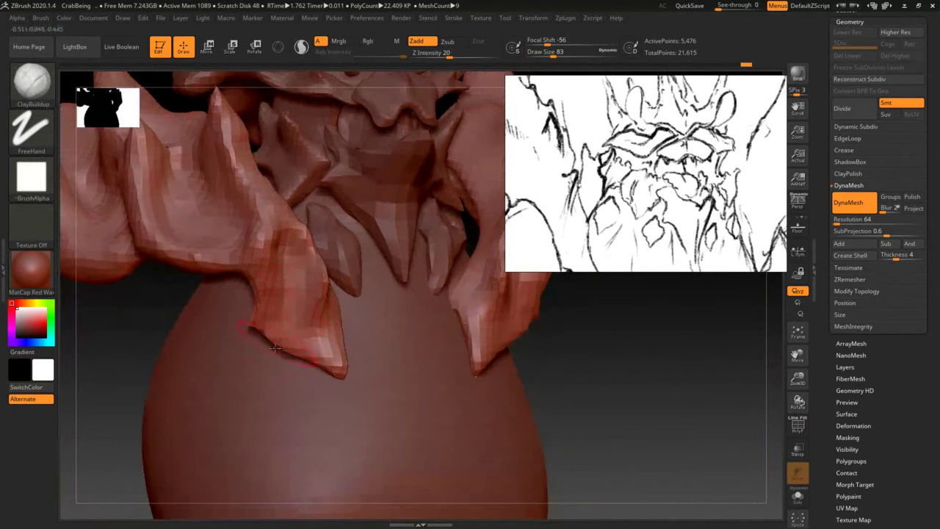
mouse_move(276, 347)
right_mouse_down()
mouse_move(290, 337)
mouse_move(283, 266)
mouse_move(284, 291)
mouse_move(296, 279)
right_mouse_up()
key("b")
key("m")
key("v")
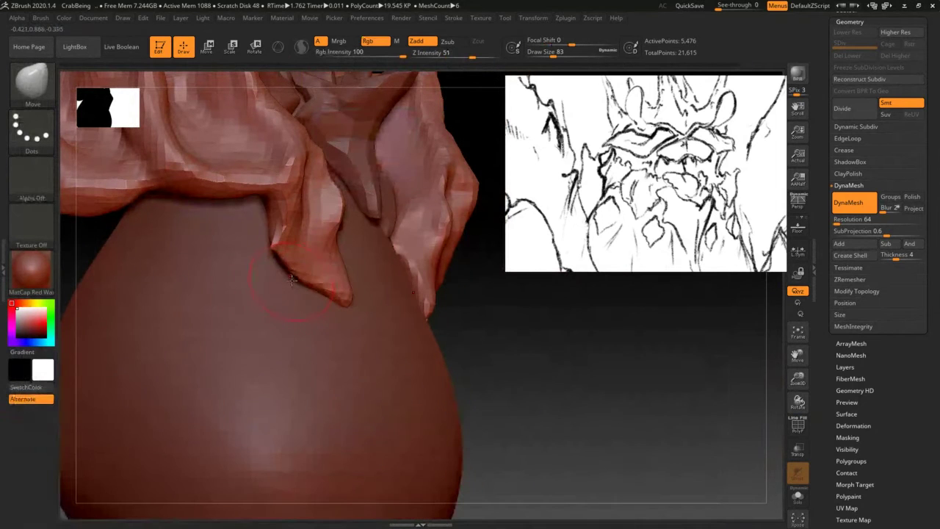
key("s")
left_click_drag(297, 283, 318, 284)
left_click_drag(262, 209, 222, 284)
mouse_move(220, 284)
right_mouse_down()
mouse_move(248, 264)
mouse_move(312, 266)
right_mouse_up()
mouse_move(313, 266)
left_mouse_down()
mouse_move(306, 252)
mouse_move(352, 236)
mouse_move(334, 220)
left_mouse_up()
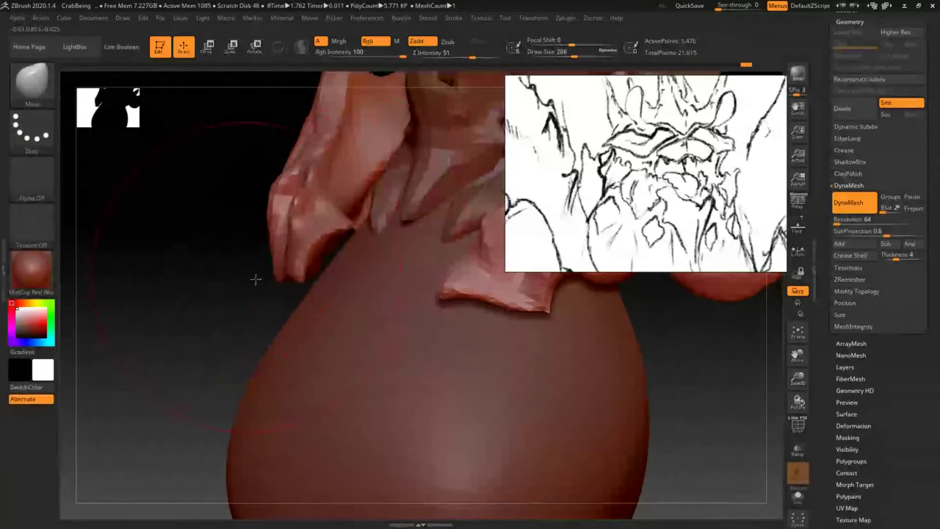
left_click_drag(256, 279, 312, 249)
mouse_move(312, 249)
right_mouse_down()
mouse_move(304, 304)
mouse_move(282, 267)
right_mouse_up()
key("ctrl")
mouse_move(282, 267)
right_mouse_down("alt")
mouse_move(243, 262)
mouse_move(261, 302)
mouse_move(285, 319)
mouse_move(285, 308)
right_mouse_up("alt")
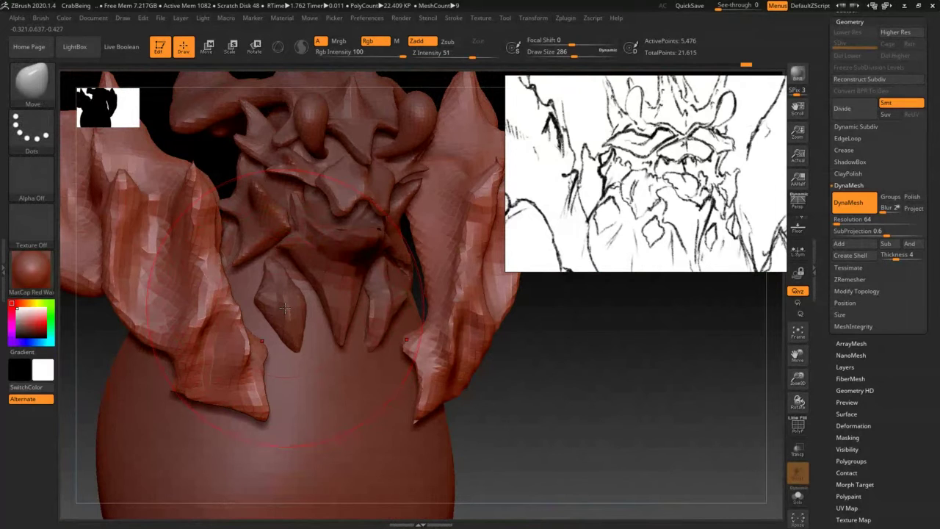
- Reposition the reference sketch beside the creature and reframe it on the face and chest area
scroll(663, 198, "down", 3)
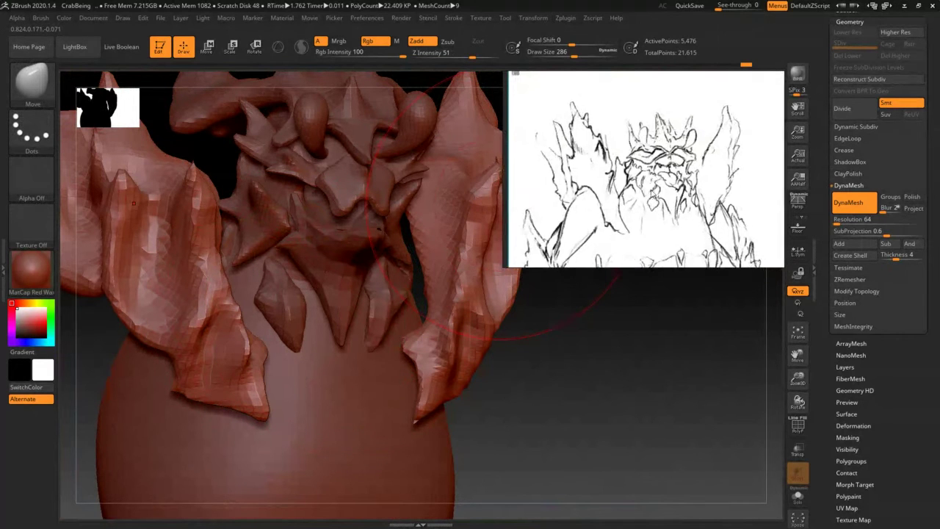
mouse_move(668, 224)
right_mouse_down()
mouse_move(626, 213)
mouse_move(639, 250)
right_mouse_up()
middle_click_drag(639, 250, 629, 193)
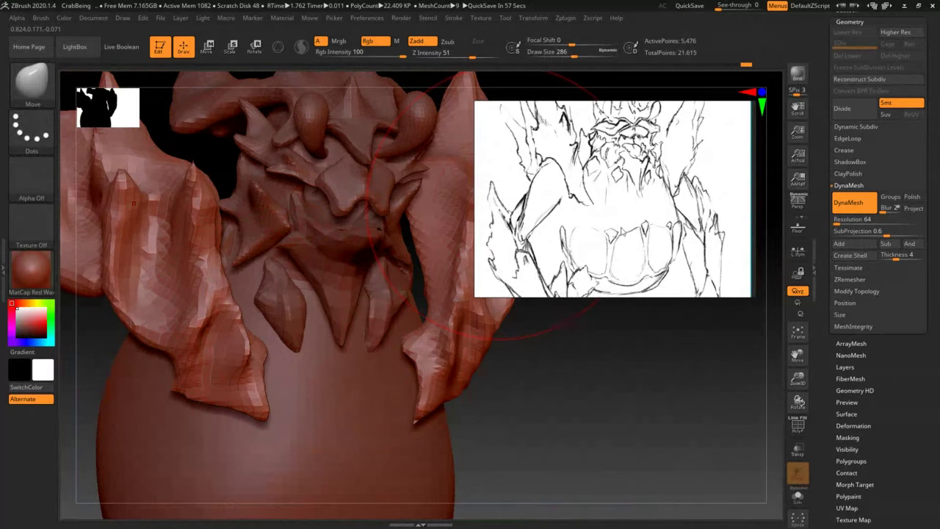
scroll(622, 232, "up", 6)
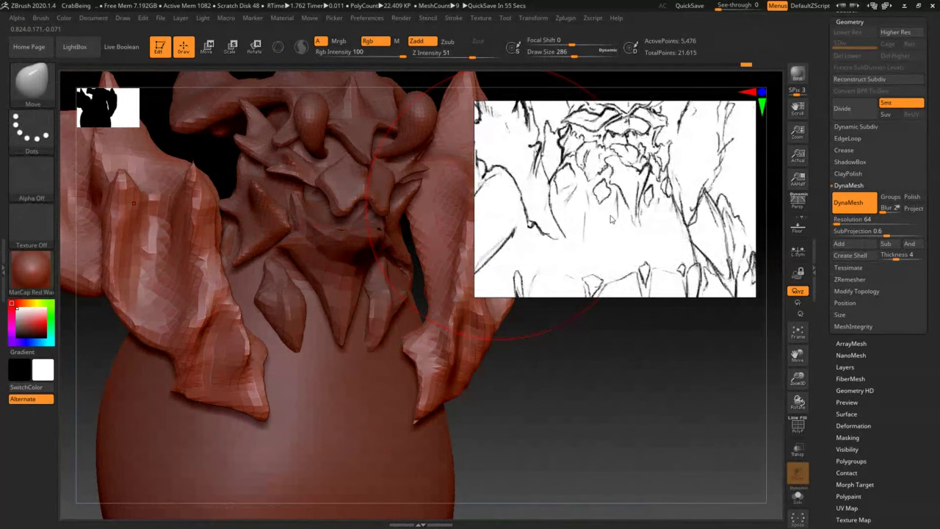
middle_click_drag(610, 219, 620, 243)
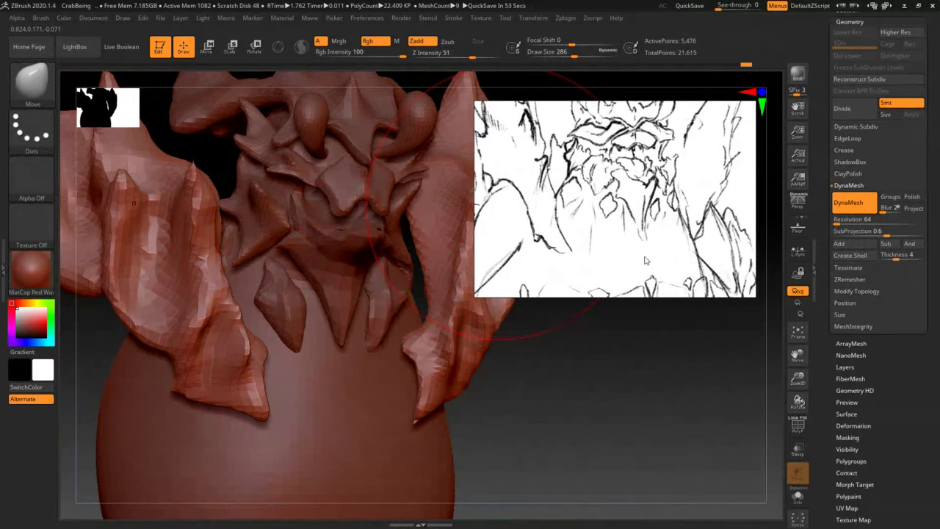
- Make the chest plates the active subtool, lay a transpose line along one plate from top to tip, and bring up the subtool duplication options
left_click(285, 308, "alt")
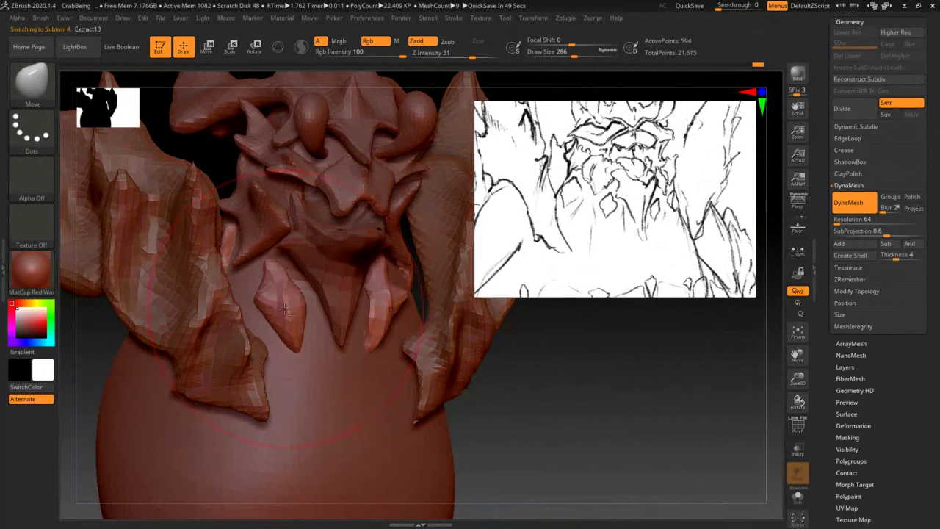
key("w")
left_click_drag(277, 267, 296, 351)
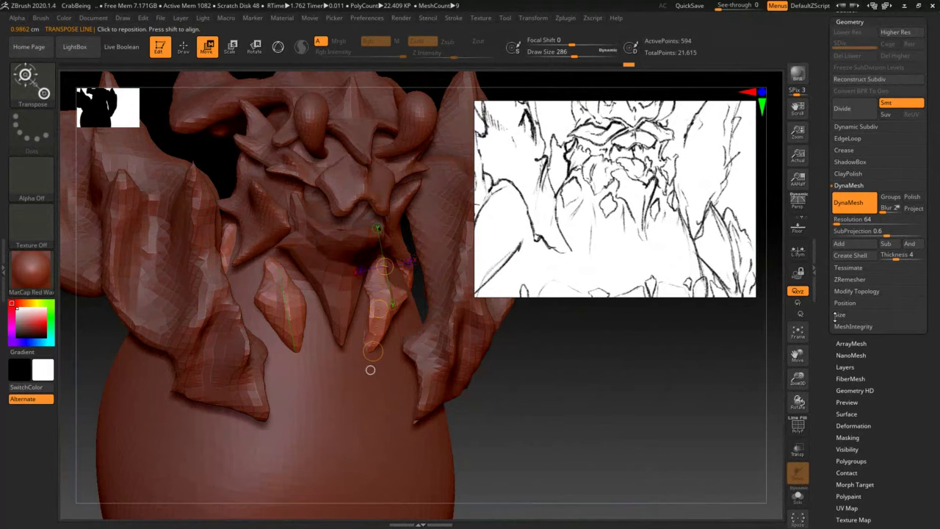
left_click_drag(826, 319, 825, 423)
left_click(852, 203)
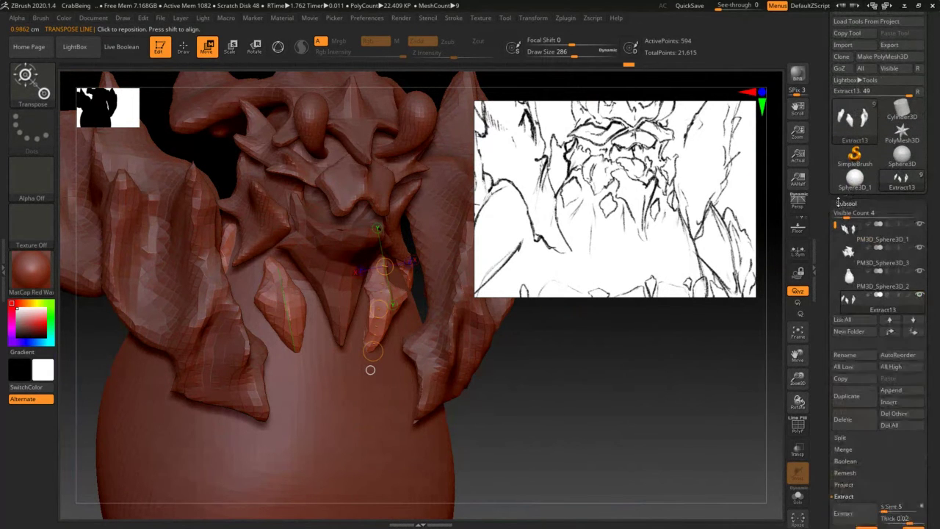
left_click_drag(823, 210, 835, 151)
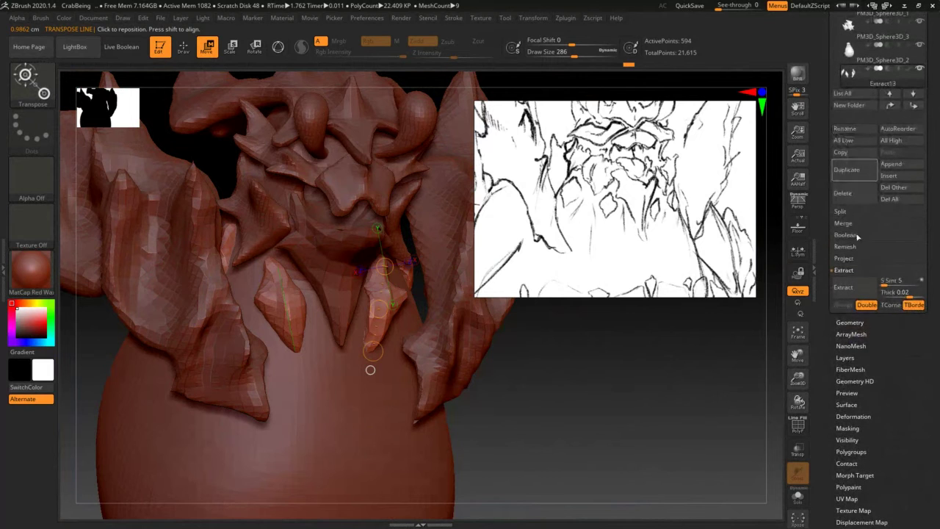
- Split the Extract13 neck plates into separate subtools with Split To Parts
left_click(847, 213)
left_click_drag(826, 229, 826, 169)
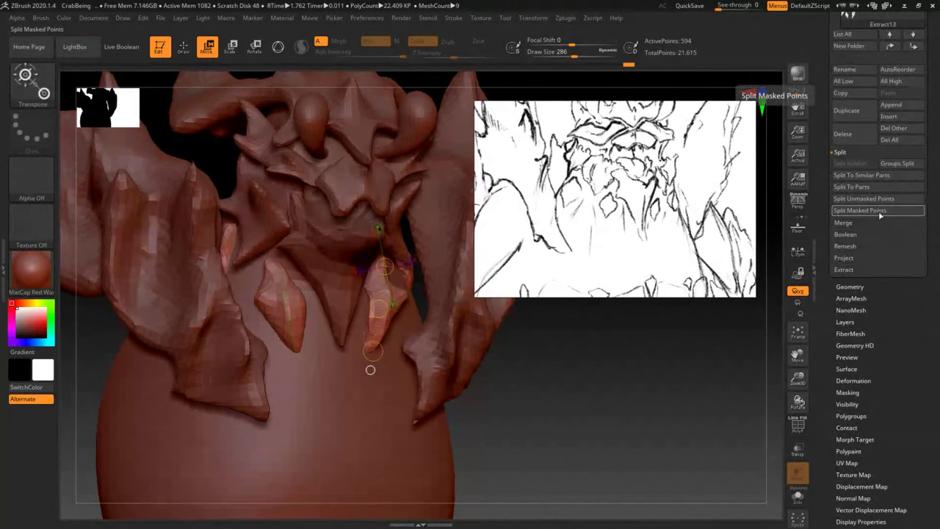
left_click(888, 186)
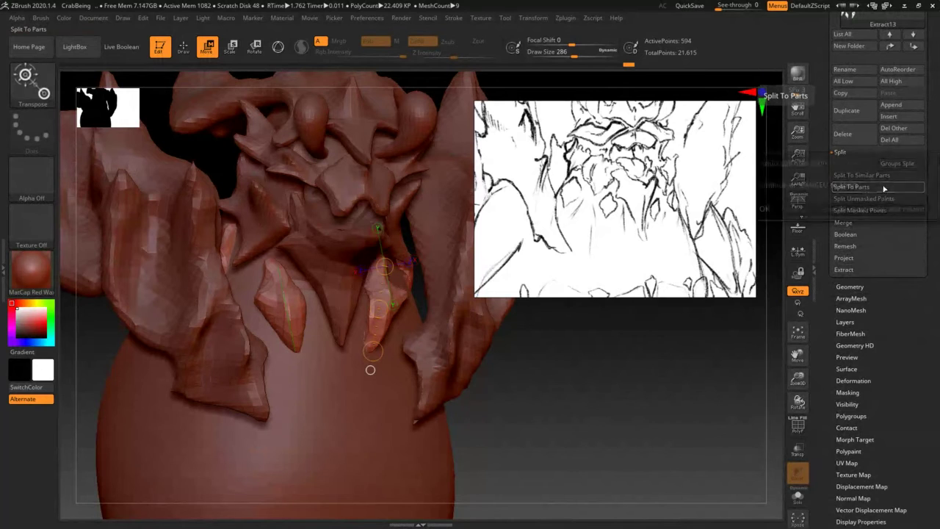
left_click(764, 208)
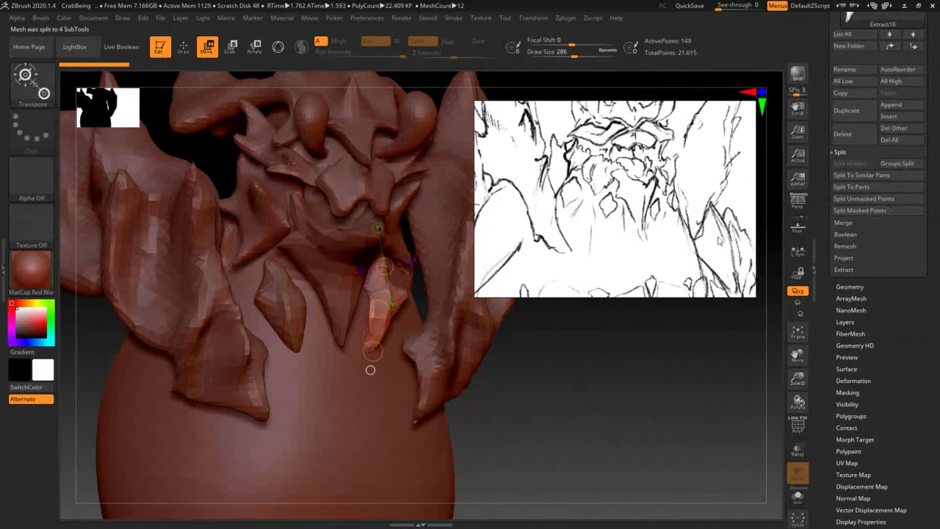
right_click_drag(473, 343, 476, 340)
- Examine the cheek, nose and brow subtools and their place in the subtool list, and view the whole model from several angles
left_click(256, 228, "alt")
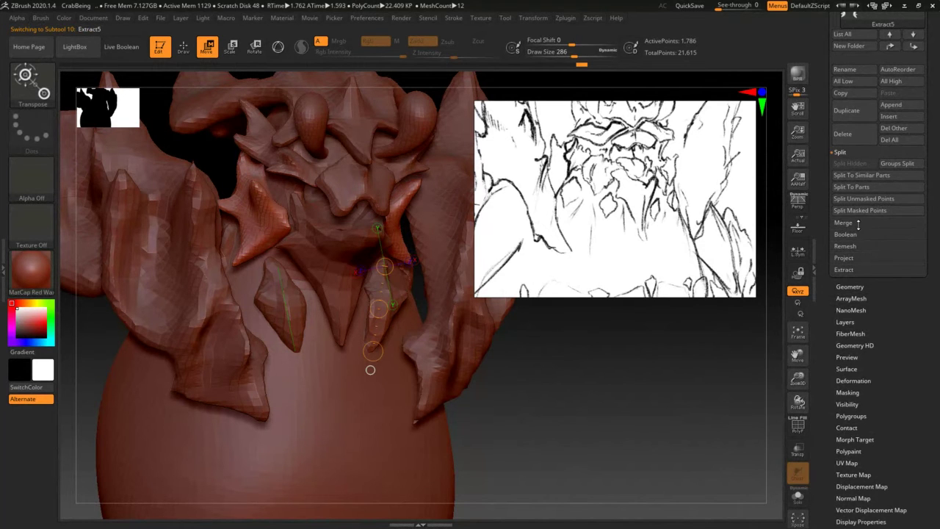
left_click(356, 180, "alt")
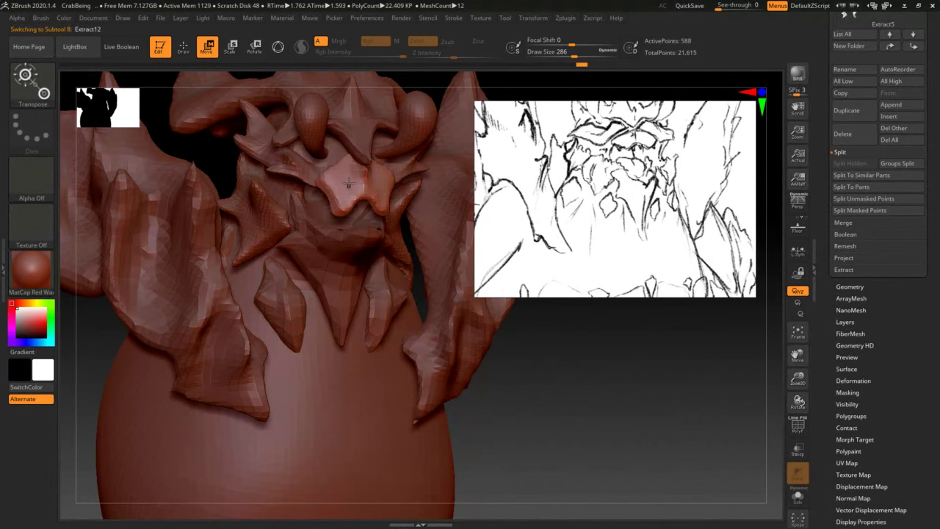
left_click(305, 166, "alt")
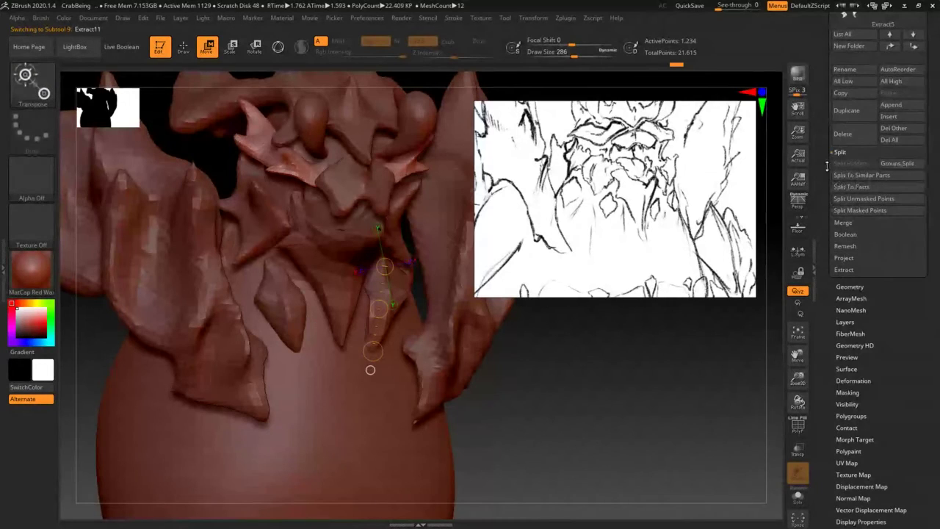
left_click_drag(819, 175, 817, 202)
scroll(817, 202, "up", 6)
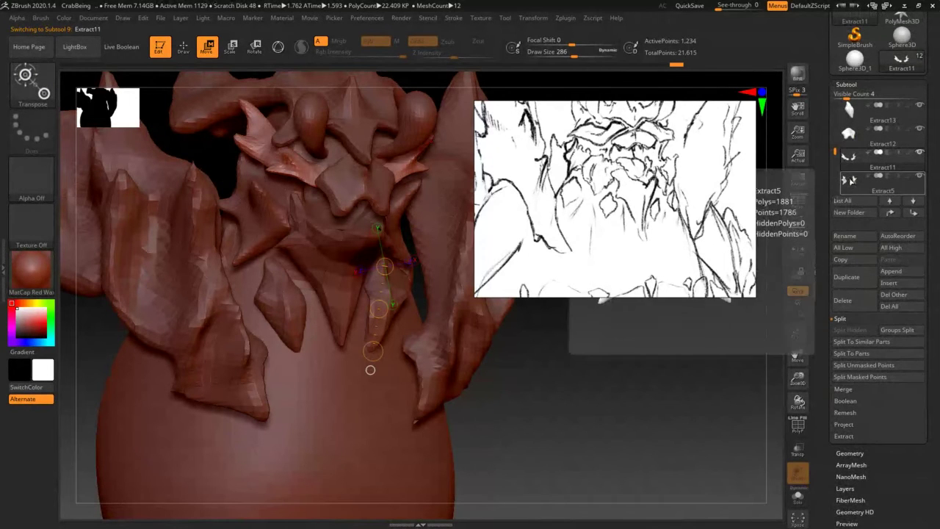
mouse_move(833, 147)
left_mouse_down()
mouse_move(821, 185)
mouse_move(833, 95)
mouse_move(832, 183)
mouse_move(832, 162)
left_mouse_up()
mouse_move(512, 324)
right_mouse_down("ctrl")
mouse_move(502, 338)
mouse_move(508, 362)
mouse_move(477, 350)
mouse_move(513, 326)
right_mouse_up("ctrl")
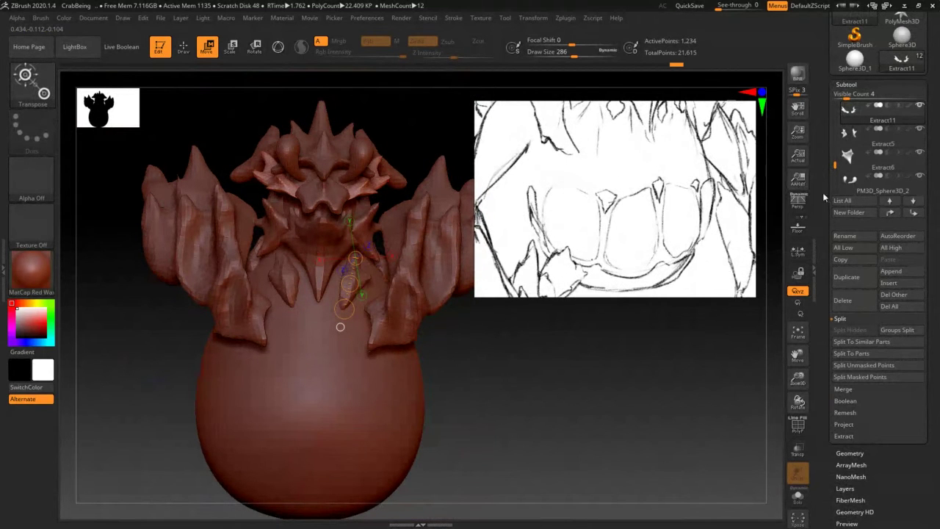
mouse_move(358, 342)
right_mouse_down()
mouse_move(362, 360)
mouse_move(373, 352)
mouse_move(362, 352)
mouse_move(372, 318)
right_mouse_up()
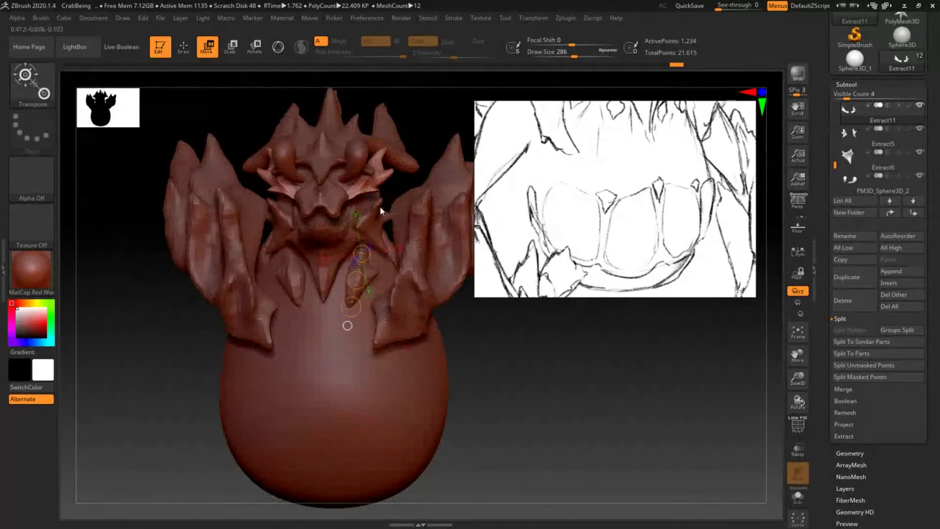
mouse_move(400, 212)
right_mouse_down()
mouse_move(409, 253)
mouse_move(368, 272)
right_mouse_up()
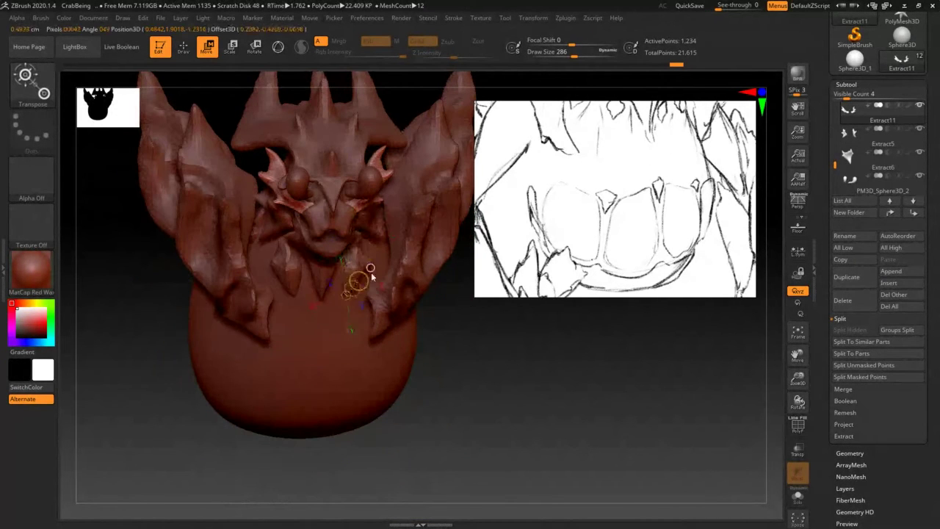
- Switch to sculpting with the Move brush at draw size 90 and make the large shoulder shells the active subtool
key("q")
mouse_move(302, 220)
right_mouse_down()
mouse_move(280, 289)
mouse_move(283, 310)
right_mouse_up()
right_click_drag(264, 254, 253, 283, "ctrl")
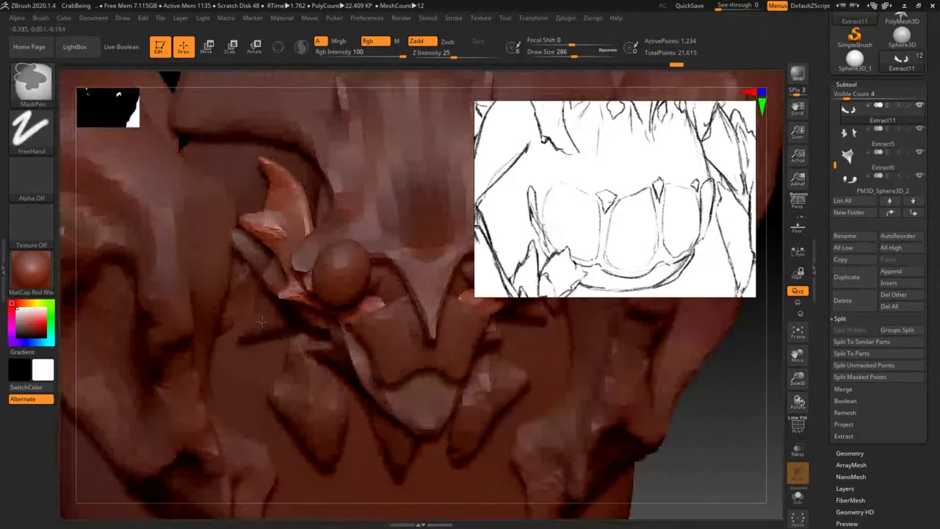
mouse_move(264, 234)
right_mouse_down("ctrl")
mouse_move(233, 244)
mouse_move(208, 320)
mouse_move(197, 311)
right_mouse_up("ctrl")
key("s")
left_click_drag(197, 311, 177, 312)
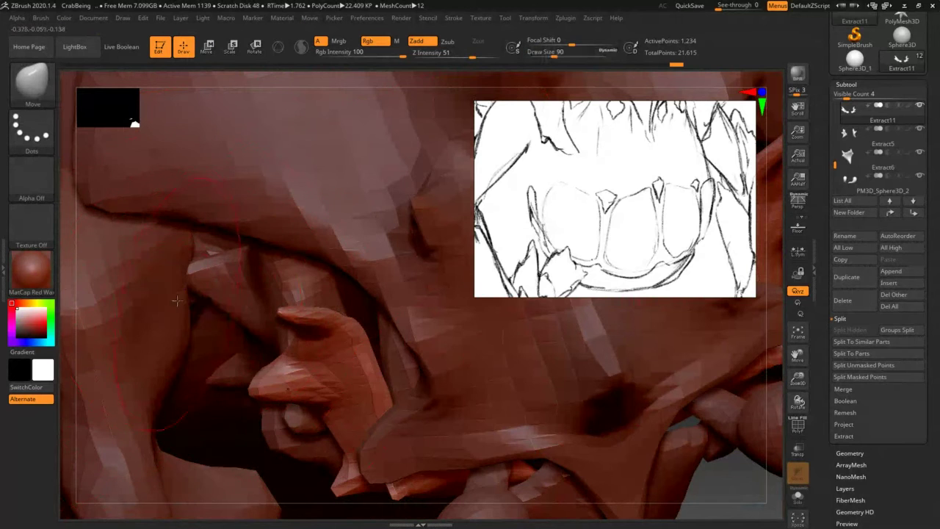
left_click(163, 296, "alt")
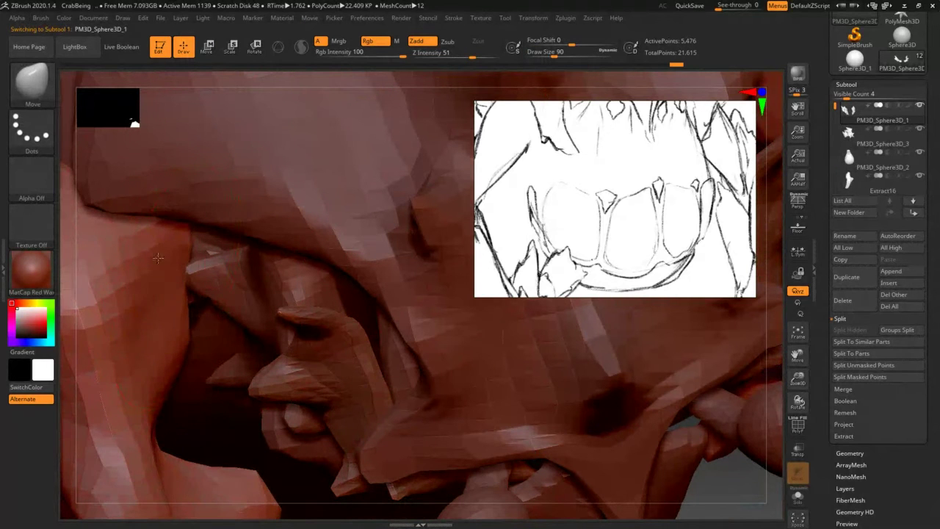
mouse_move(163, 299)
right_mouse_down()
mouse_move(142, 164)
mouse_move(156, 281)
mouse_move(185, 300)
mouse_move(169, 279)
mouse_move(176, 287)
right_mouse_up()
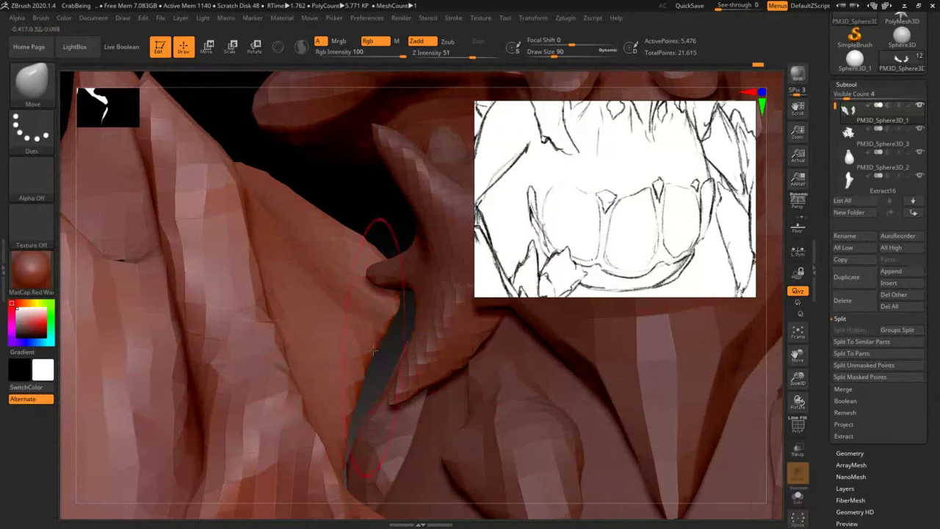
- Select the Inflat brush and smooth the inner edge of the shoulder shell beside the cheek spike
key("b")
key("i")
key("n")
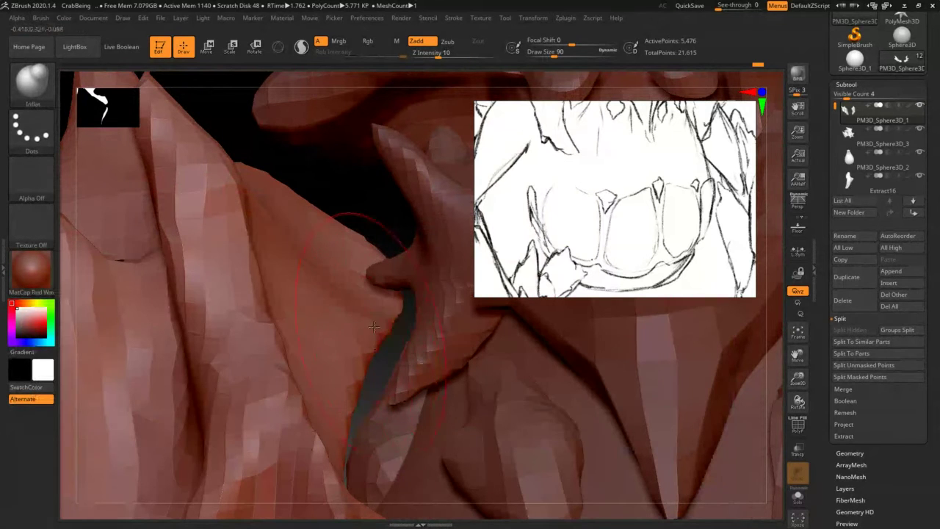
left_click_drag(382, 317, 356, 331, "shift")
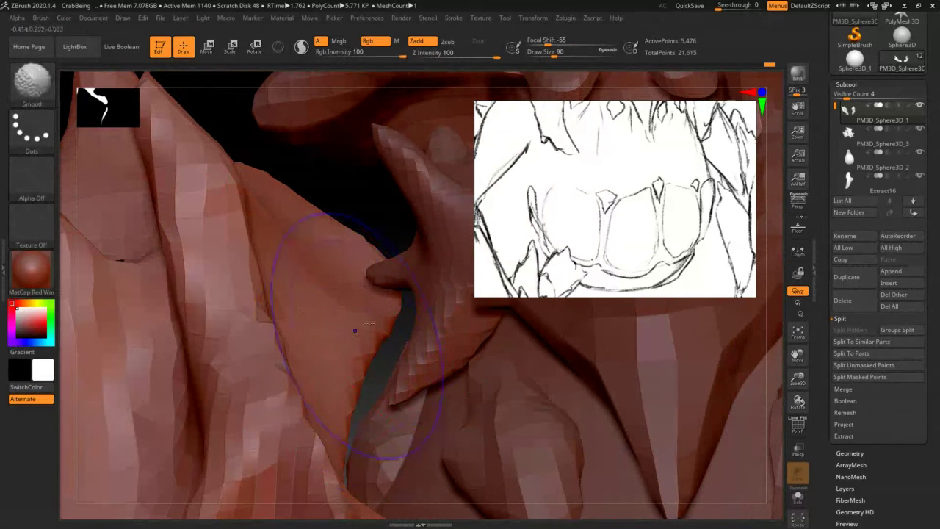
- Pull the shoulder shell's inner edge down and away from the cheek spike using the Move brush at draw size 177
key("s")
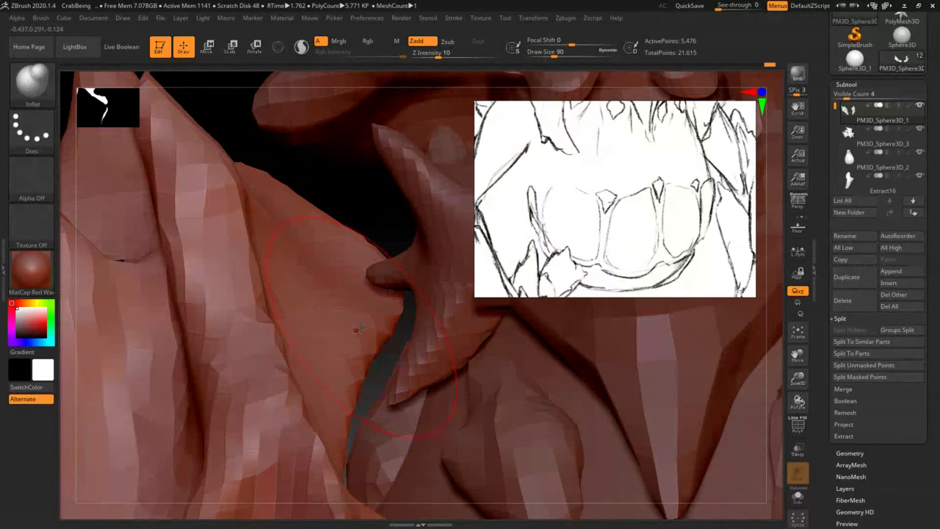
key("b")
key("m")
key("v")
key("s")
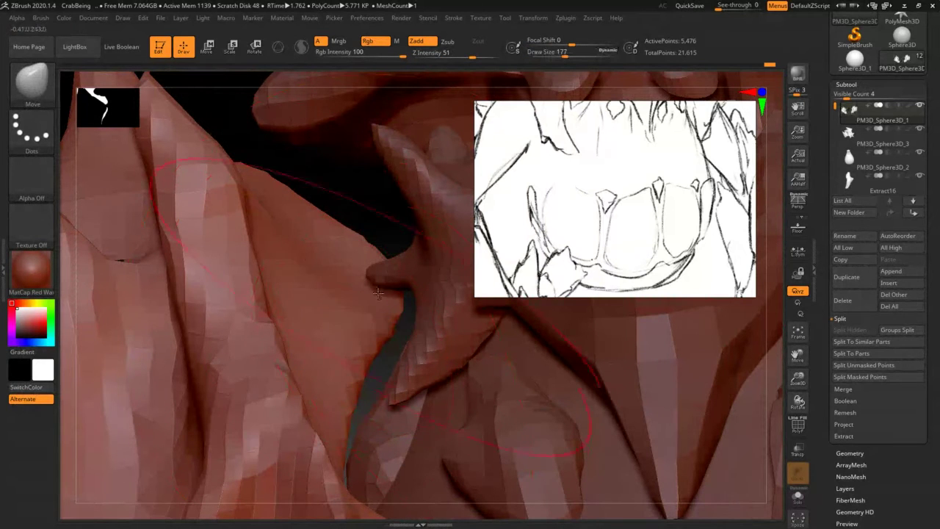
left_click_drag(379, 293, 365, 317)
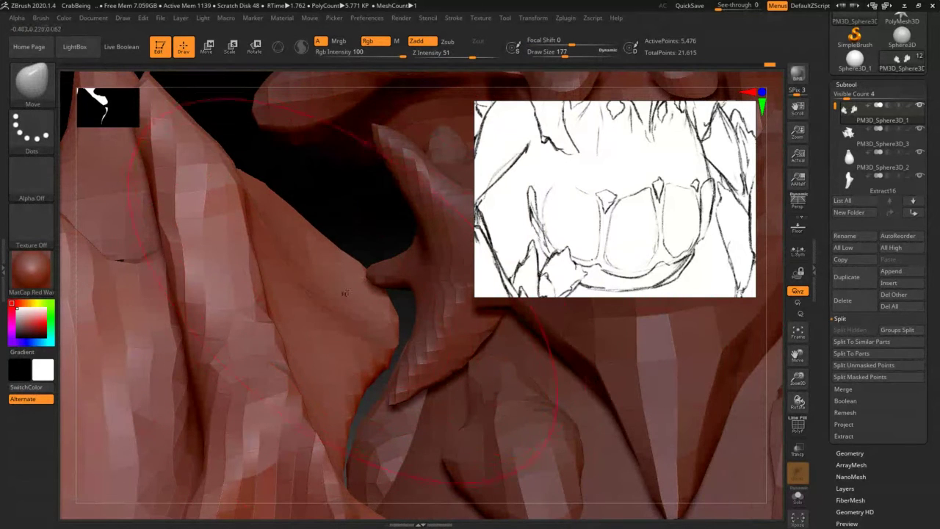
right_click_drag(345, 293, 254, 305)
mouse_move(322, 374)
right_mouse_down("ctrl")
mouse_move(332, 294)
mouse_move(300, 290)
mouse_move(341, 316)
mouse_move(310, 296)
mouse_move(316, 320)
mouse_move(316, 293)
mouse_move(302, 296)
mouse_move(313, 273)
right_mouse_up("ctrl")
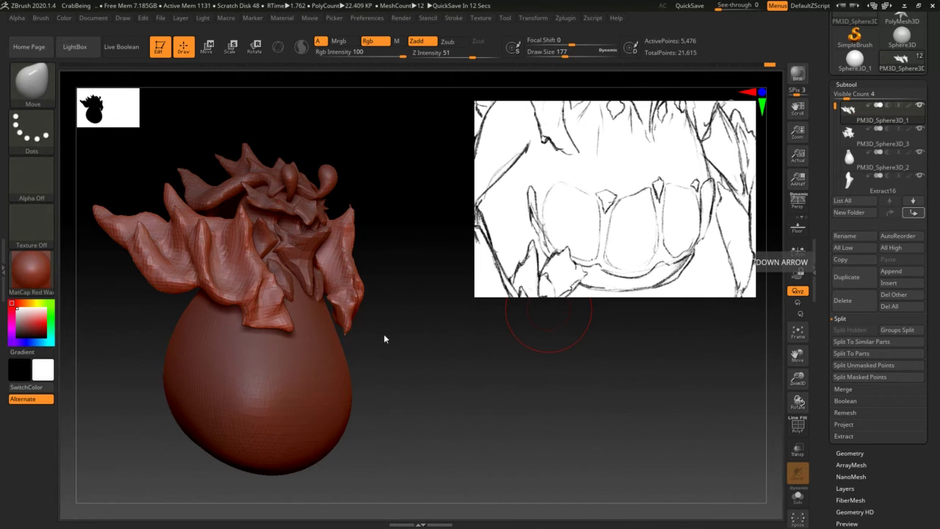
- Select the Extract16 neck plate beside the central spike and try to adjust it with a Transpose line along its length
mouse_move(383, 339)
left_mouse_down()
mouse_move(397, 346)
mouse_move(425, 316)
left_mouse_up()
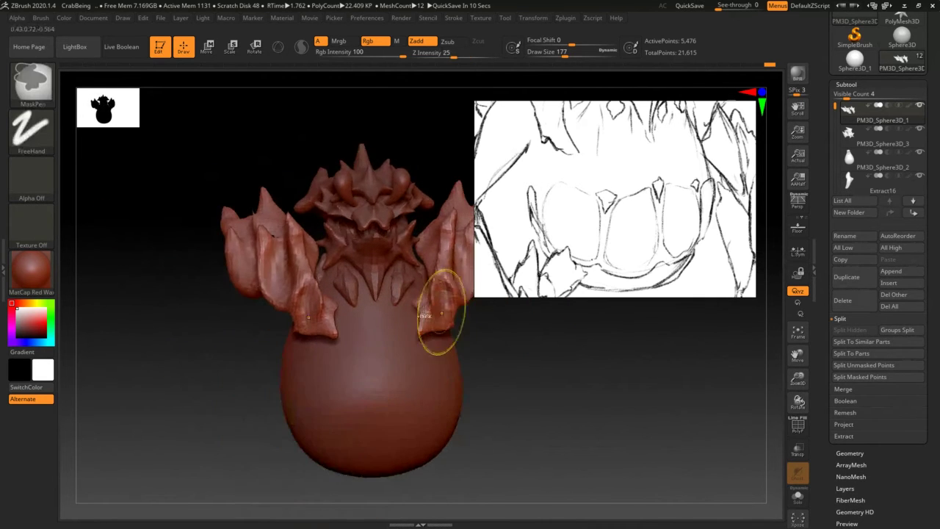
mouse_move(424, 316)
right_mouse_down("ctrl")
mouse_move(405, 339)
mouse_move(304, 308)
mouse_move(341, 292)
mouse_move(368, 330)
mouse_move(361, 323)
right_mouse_up("ctrl")
mouse_move(377, 334)
left_mouse_down()
mouse_move(363, 338)
mouse_move(368, 355)
left_mouse_up()
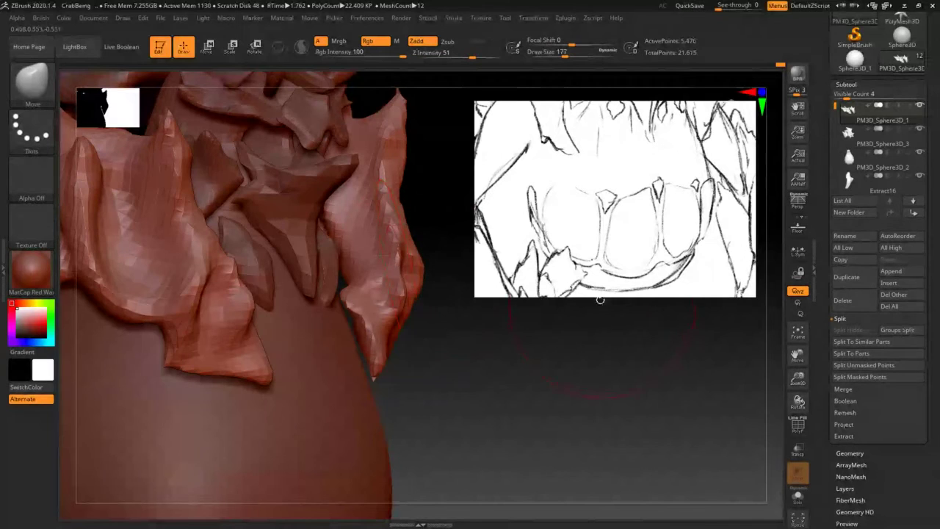
left_click_drag(447, 295, 338, 315)
left_click(338, 315, "alt")
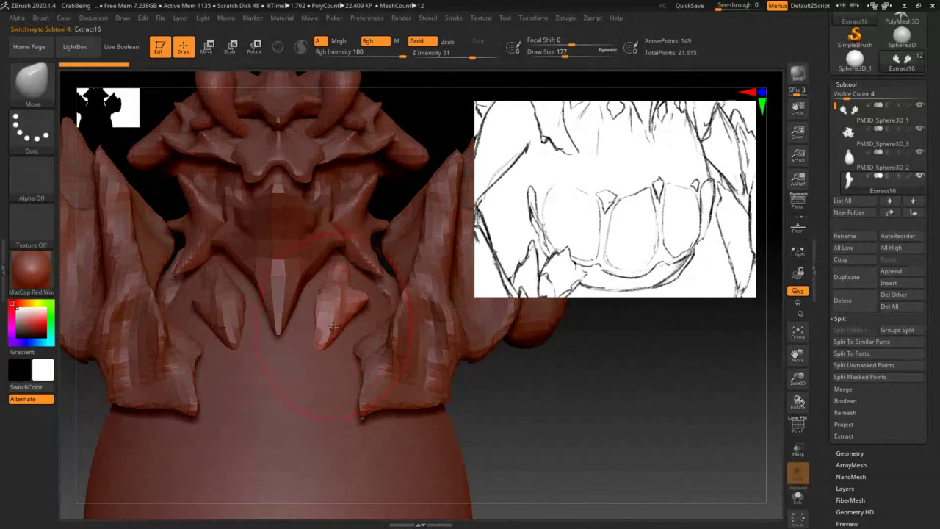
key("w")
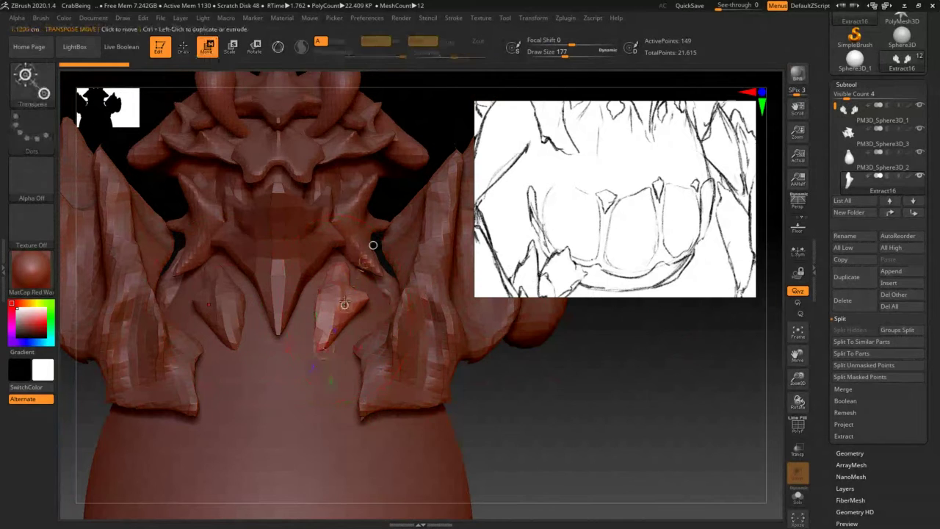
left_click_drag(342, 263, 313, 360)
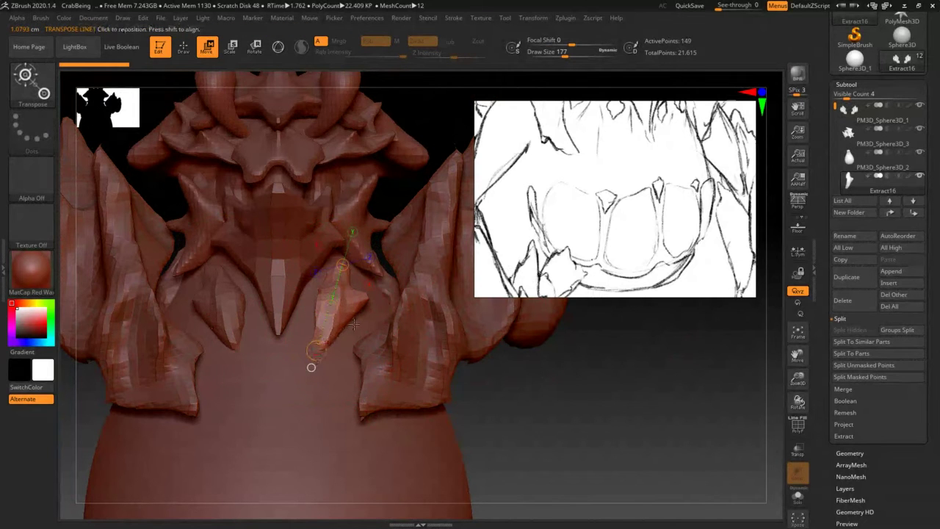
right_click_drag(346, 326, 308, 338)
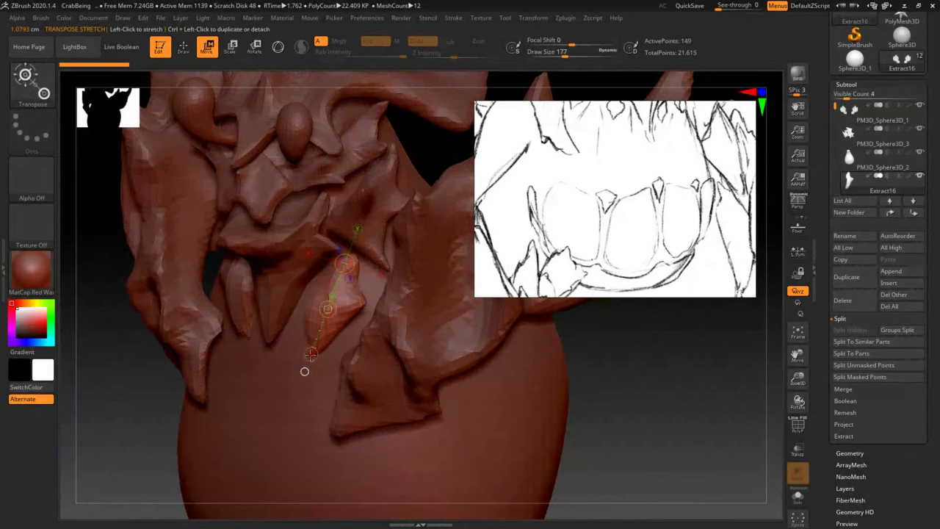
left_click_drag(311, 355, 335, 337)
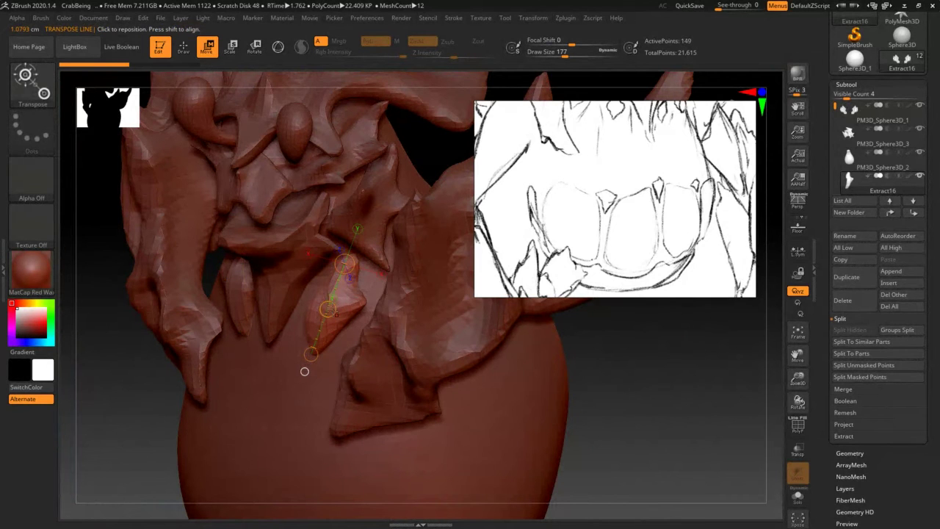
- Move the Extract16 neck plate down two places in the subtool list, directly above its counterpart Extract13
left_click(243, 302, "alt")
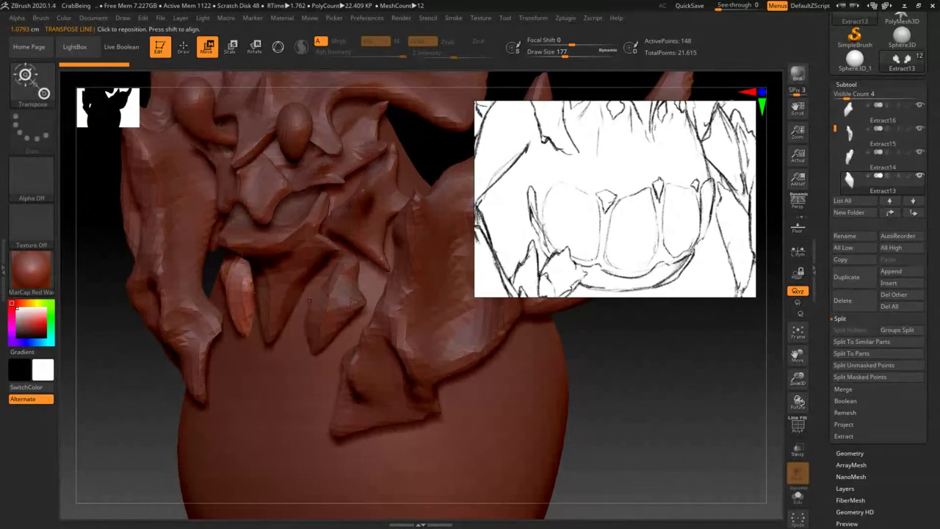
left_click(353, 299, "alt")
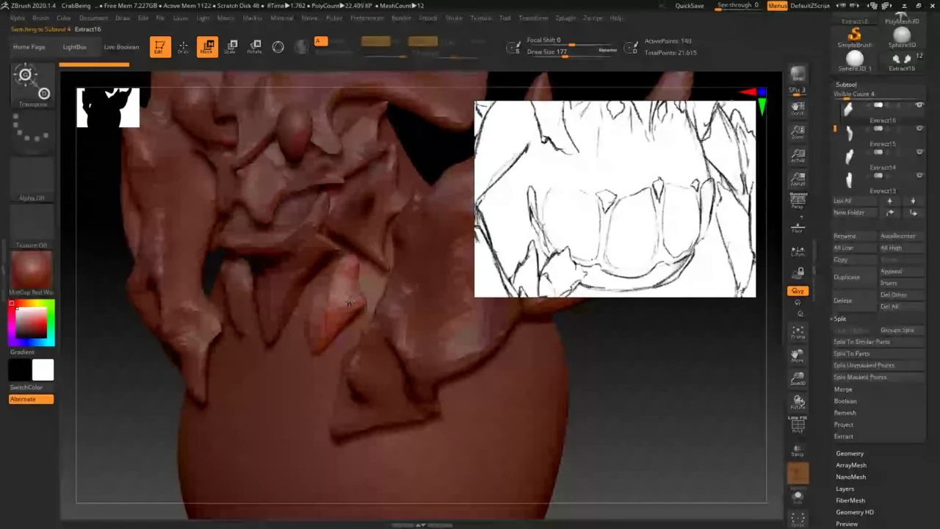
left_click(913, 212)
left_click(913, 212)
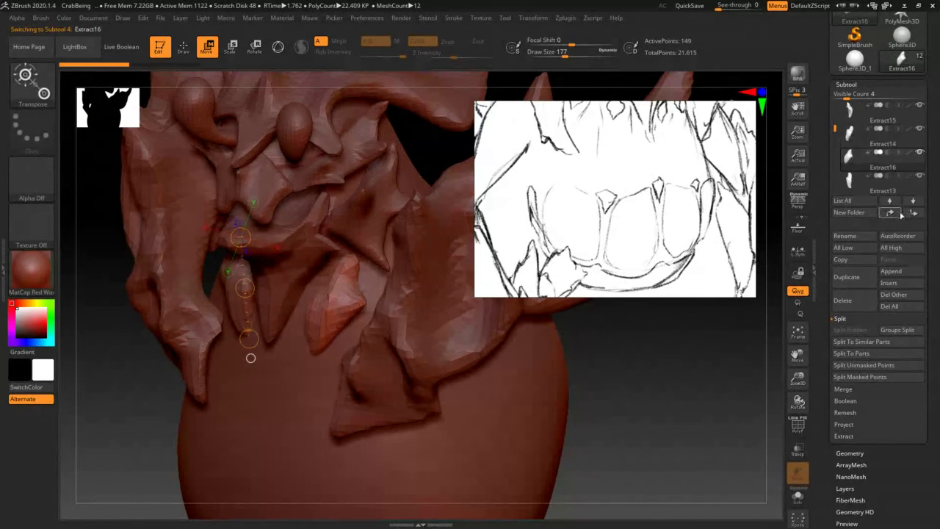
left_click_drag(630, 345, 728, 231)
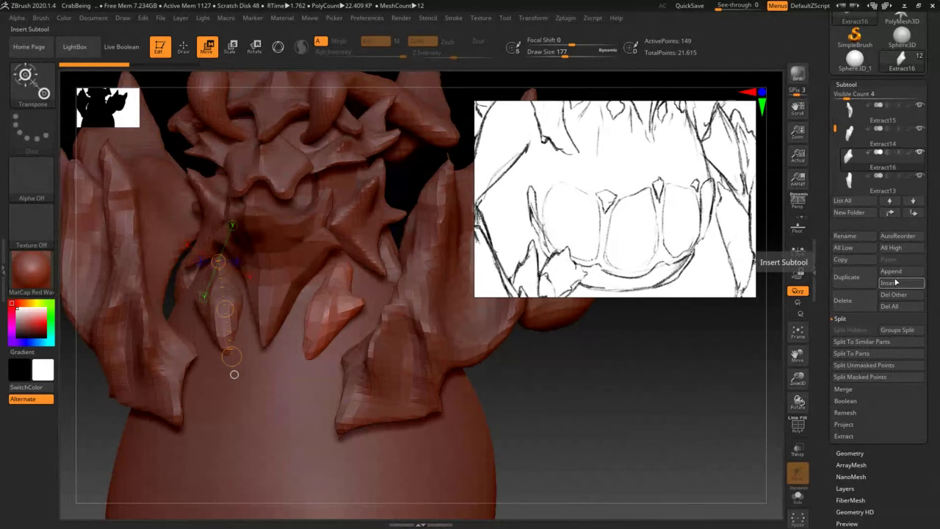
- Merge the Extract16 neck plate down into Extract13 as a single subtool and accept the operation
mouse_move(827, 228)
left_mouse_down()
mouse_move(828, 213)
mouse_move(835, 223)
mouse_move(825, 245)
left_mouse_up()
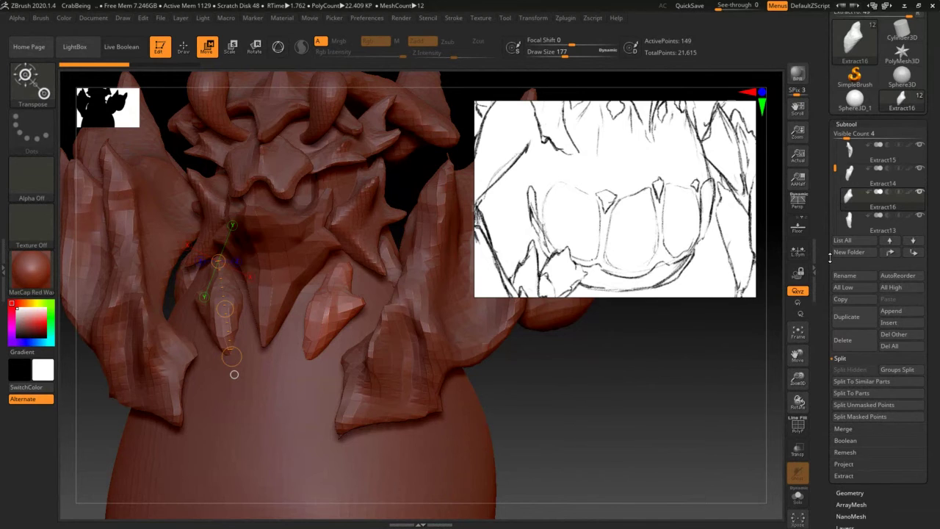
left_click_drag(829, 259, 833, 216)
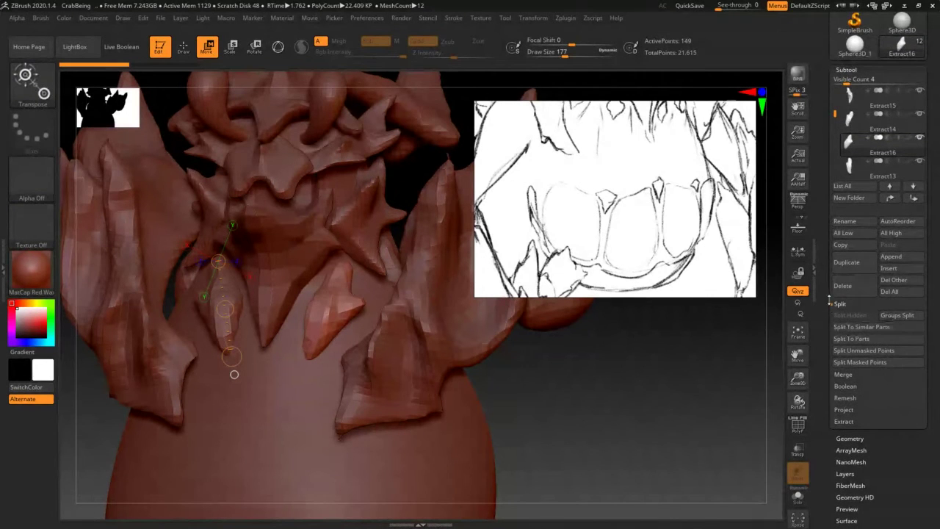
left_click_drag(830, 301, 832, 243)
left_click(853, 318)
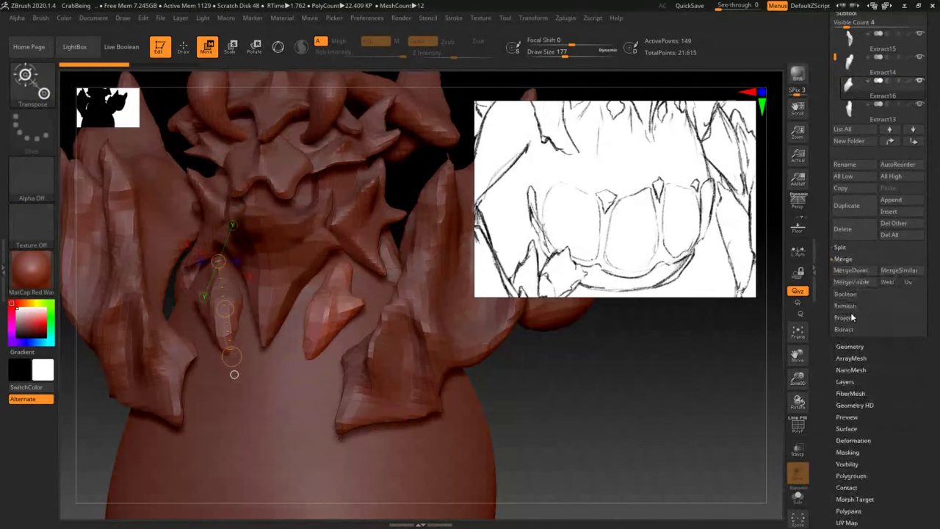
left_click(846, 271)
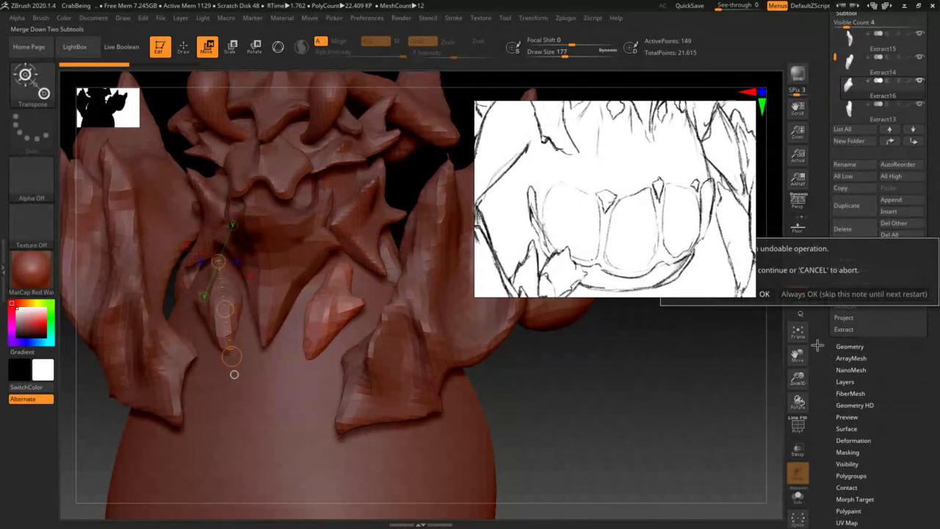
left_click(764, 293)
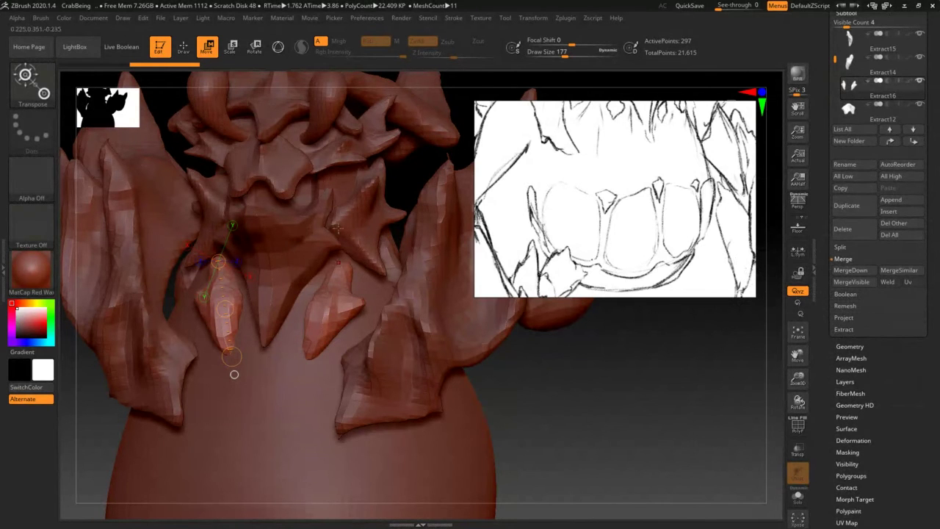
- Examine the neck plates, cheek spikes and shoulder shells from several angles, shifting the sketch reference off the model
left_click(360, 229, "alt")
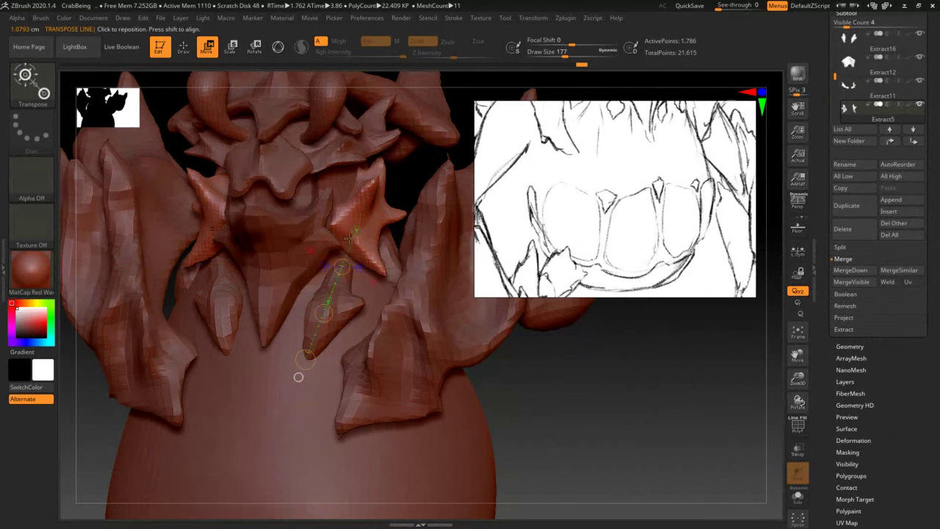
left_click(345, 305, "alt")
left_click(415, 302, "alt")
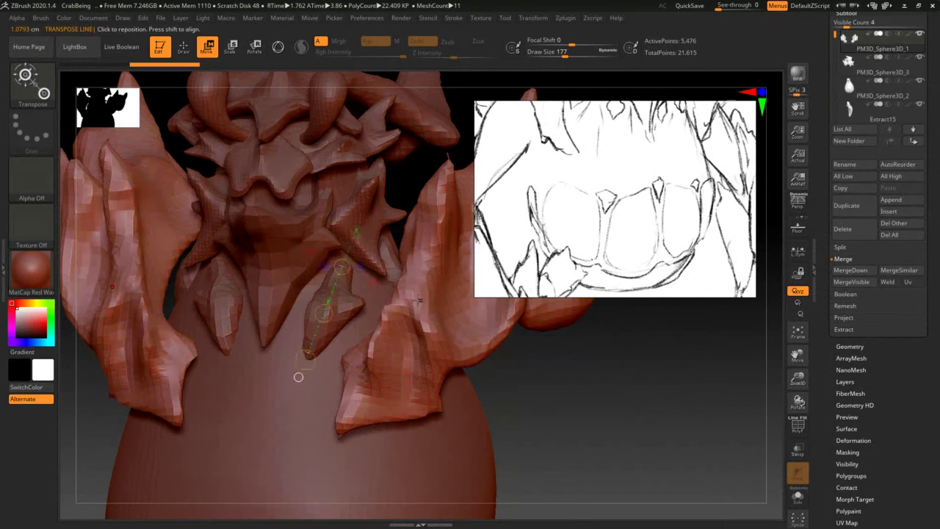
left_click_drag(374, 233, 289, 237)
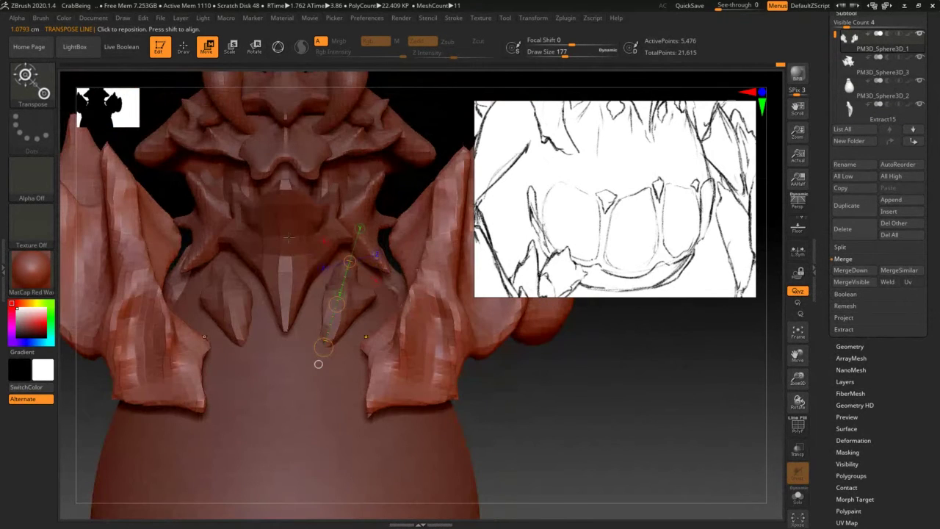
right_click_drag(285, 267, 268, 287, "ctrl")
left_click_drag(267, 286, 255, 279)
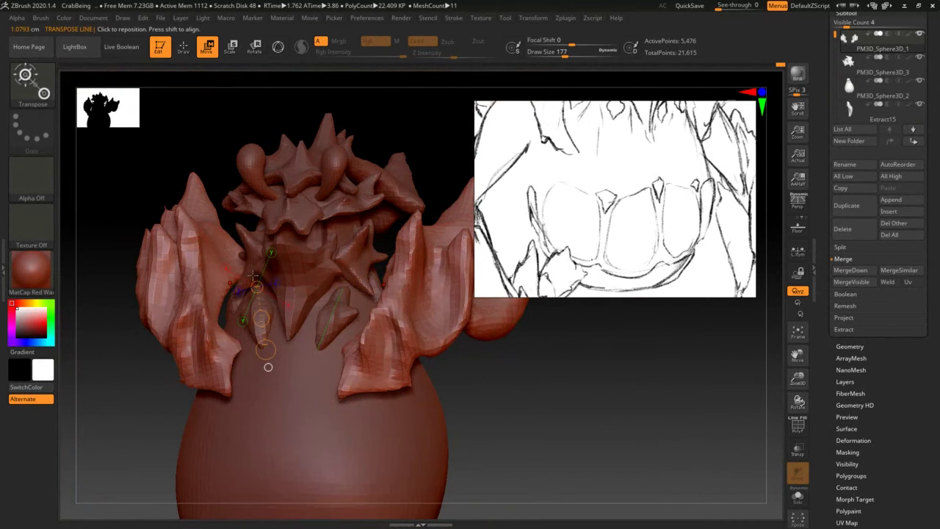
right_click_drag(298, 294, 344, 304)
right_click_drag(339, 260, 327, 272)
left_click_drag(326, 272, 327, 261)
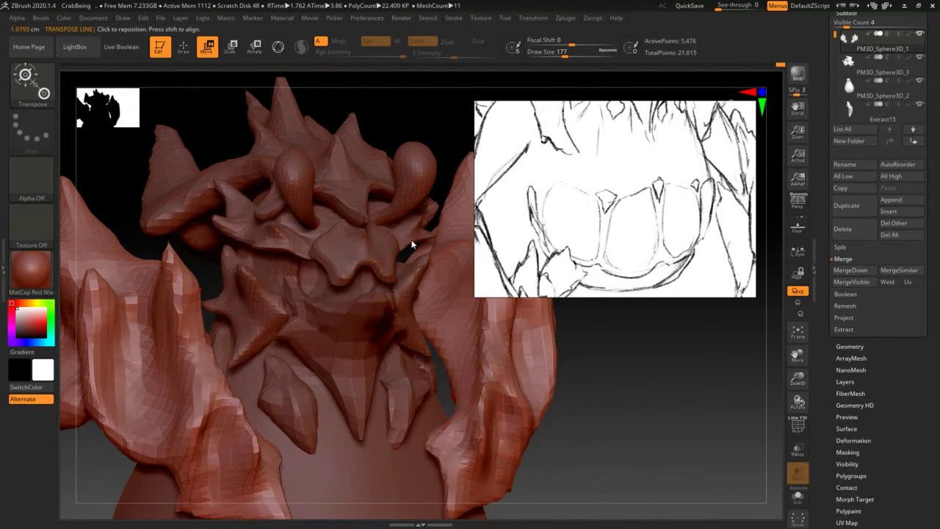
right_click_drag(411, 239, 421, 230, "alt")
right_click_drag(604, 205, 638, 210)
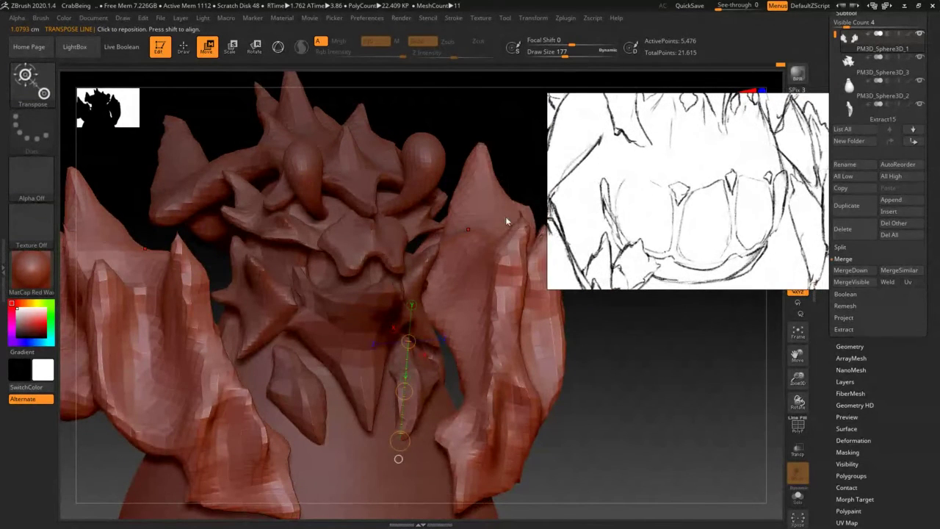
mouse_move(506, 216)
left_mouse_down()
mouse_move(517, 197)
mouse_move(487, 220)
mouse_move(466, 260)
mouse_move(477, 275)
left_mouse_up()
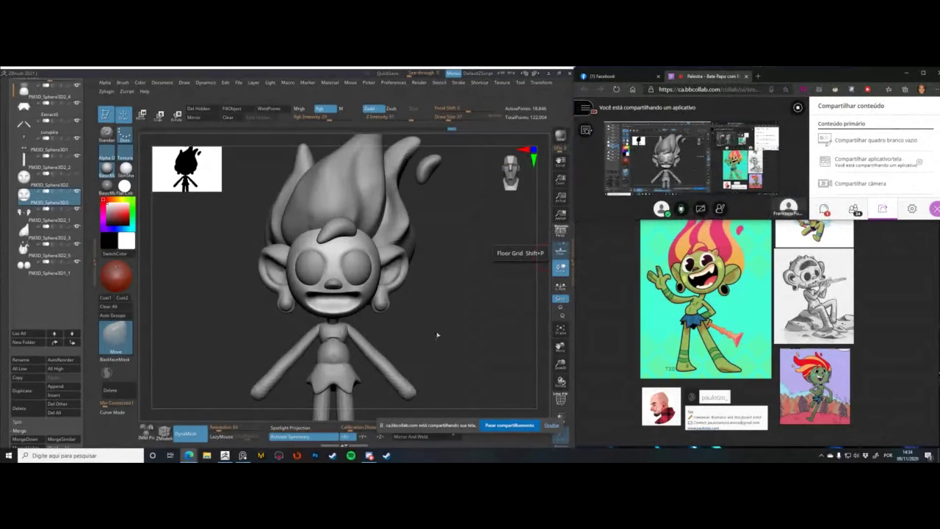
- Examine the cartoon character's face, viewing the head both isolated and together with the rest of the body
left_click(456, 310)
left_click_drag(214, 297, 244, 296)
key("space")
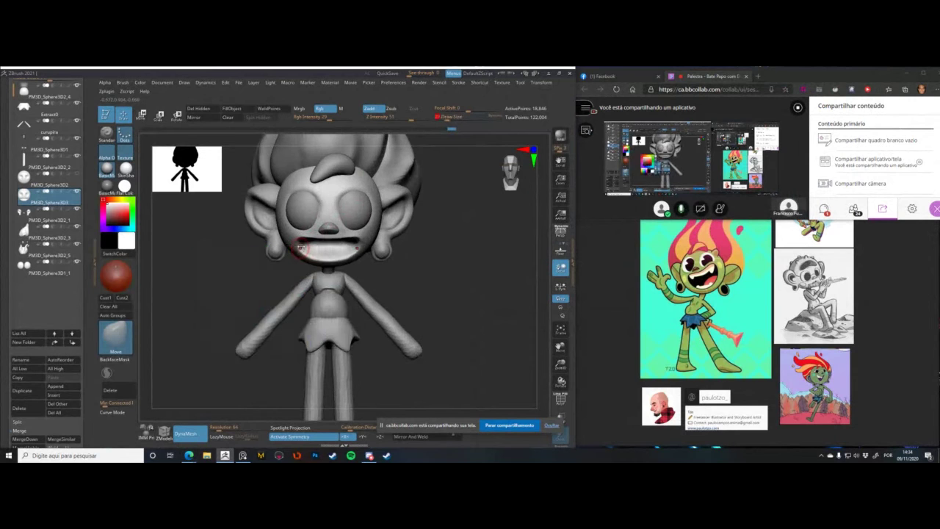
mouse_move(202, 257)
left_mouse_down("alt")
mouse_move(203, 284)
mouse_move(189, 258)
mouse_move(210, 272)
mouse_move(199, 237)
mouse_move(200, 281)
left_mouse_up("alt")
key("shift+s")
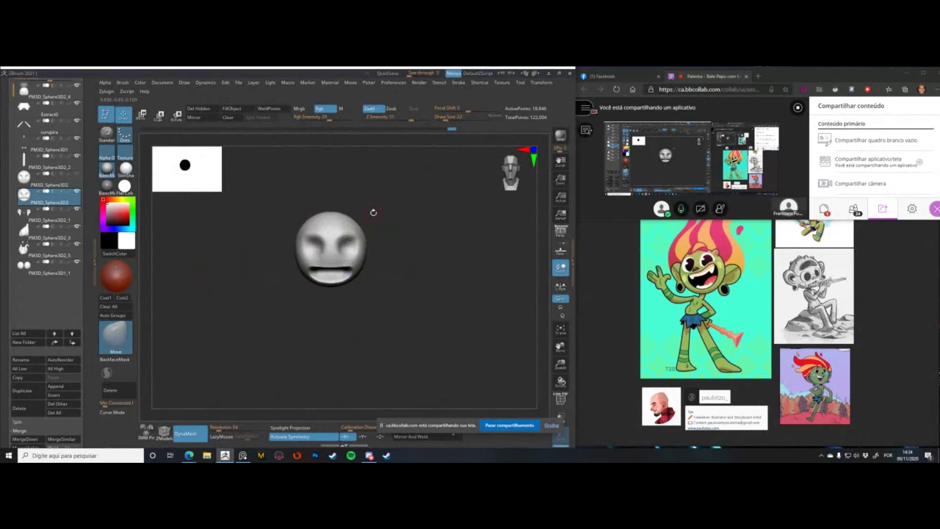
key("shift+s")
key("space")
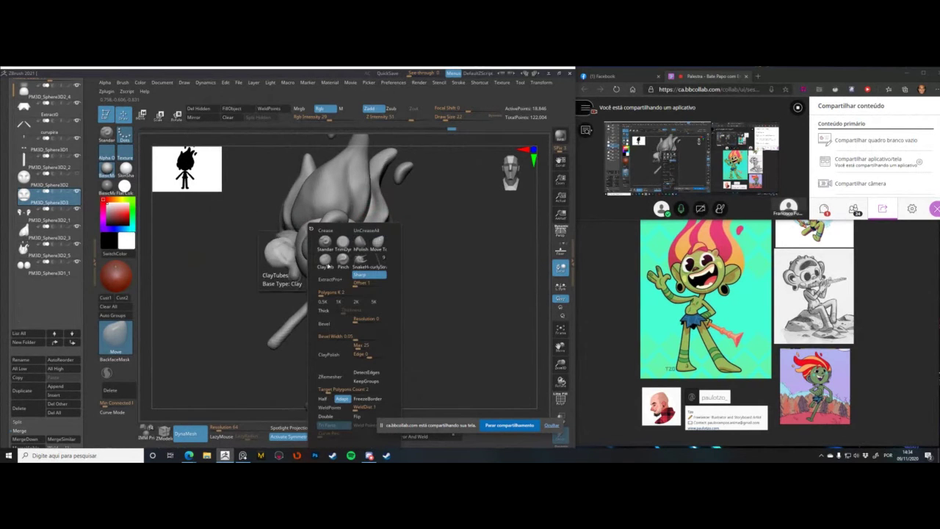
- Insert a small sphere from IMM Primitives on one side of the forehead at the hairline, with symmetry off
left_click(146, 432)
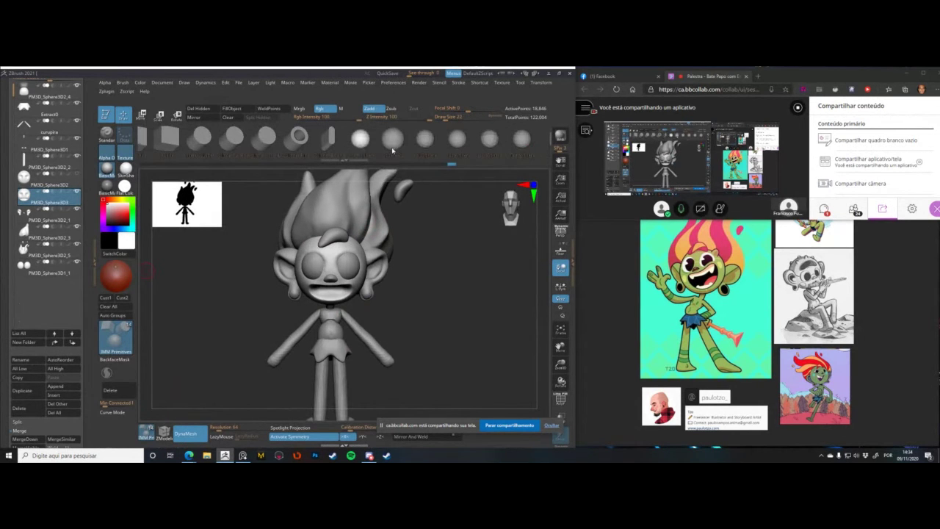
left_click(392, 146)
left_click_drag(434, 279, 436, 300, "alt")
left_click_drag(437, 300, 400, 283)
left_click_drag(373, 245, 368, 256)
key("ctrl+z")
left_click_drag(435, 288, 479, 278)
- Nudge the inserted sphere into place against the forehead with the Move brush and clear the head's mask
key("b")
key("m")
key("v")
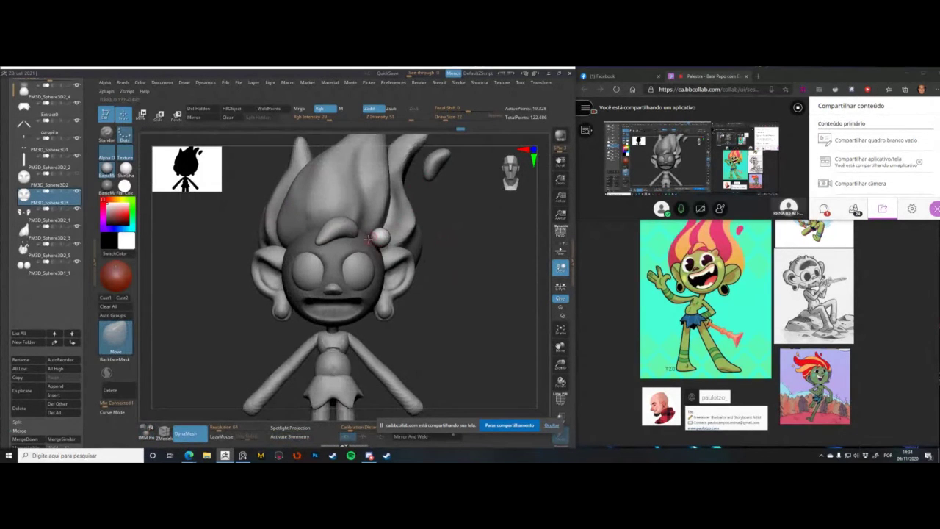
key("space")
left_click_drag(369, 241, 374, 241)
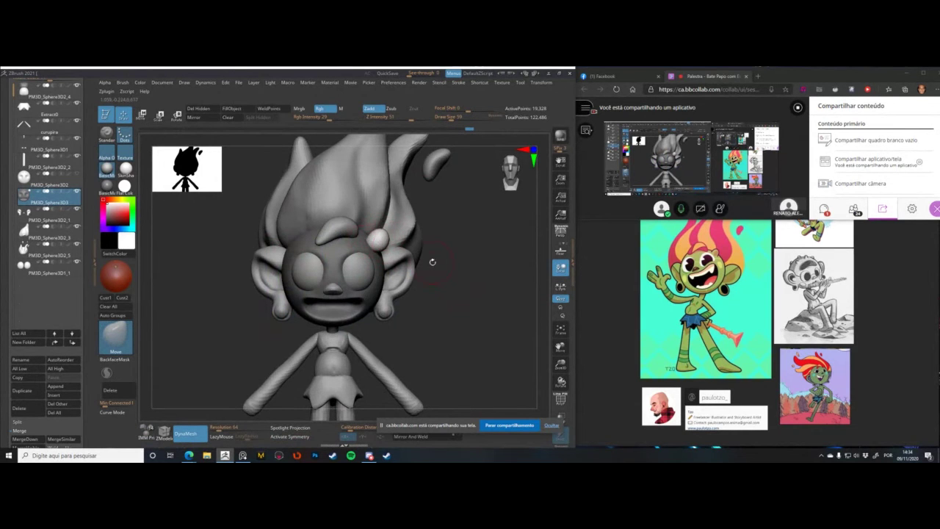
left_click_drag(432, 262, 380, 246)
key("shift")
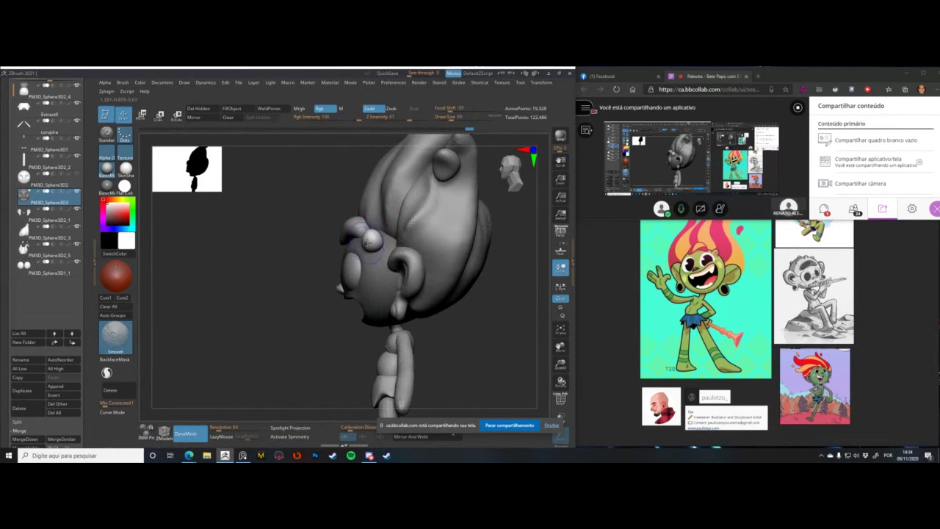
left_click_drag(371, 241, 315, 206, "shift")
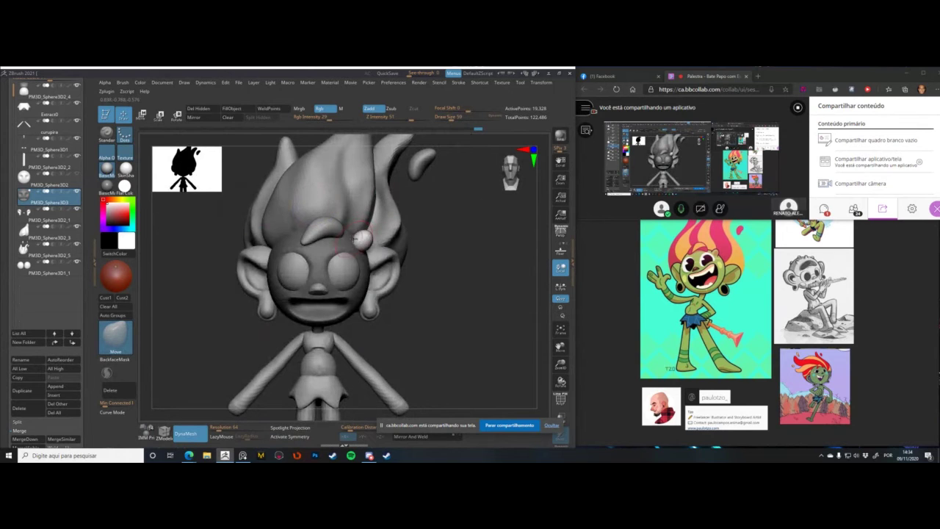
left_click_drag(445, 265, 455, 281, "ctrl")
- Insert a sphere from IMM Primitives at the middle of the character's mouth as the base for the tongue
left_click_drag(444, 273, 415, 223, "alt")
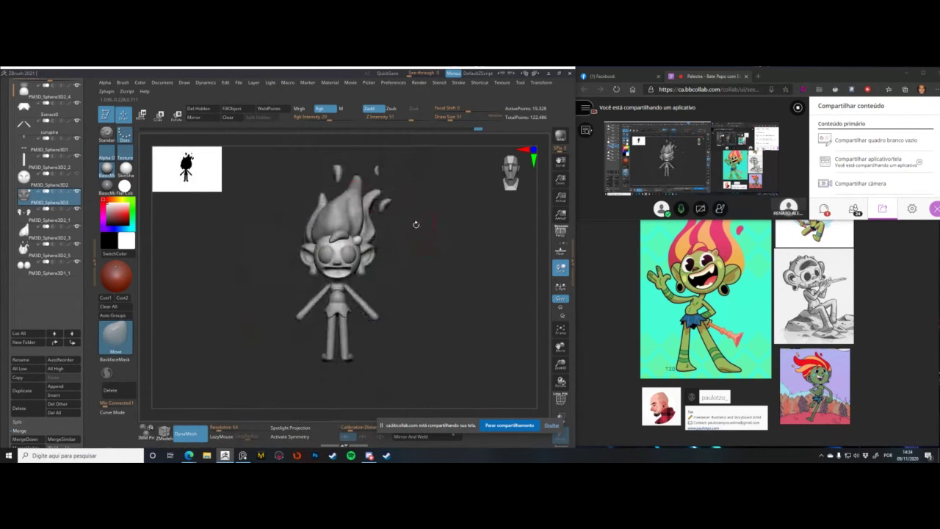
left_click_drag(266, 288, 248, 286, "alt")
right_click_drag(247, 287, 285, 344, "ctrl")
left_click_drag(216, 325, 253, 200, "alt")
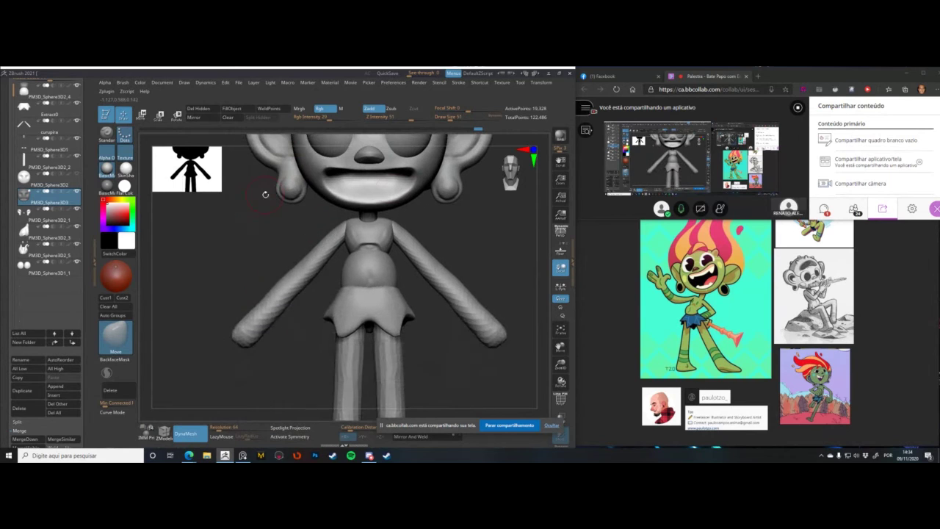
key("bracketleft")
key("bracketleft")
left_click_drag(255, 261, 266, 304, "alt")
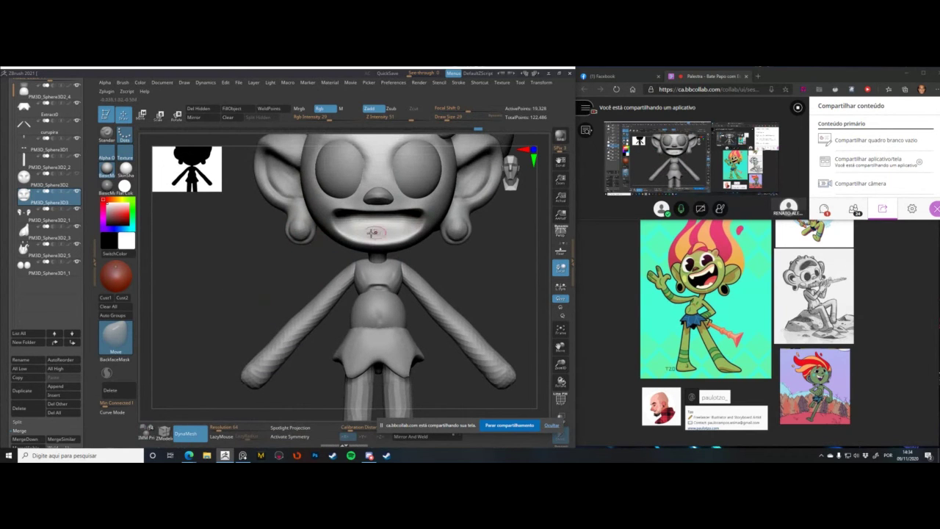
left_click(145, 433)
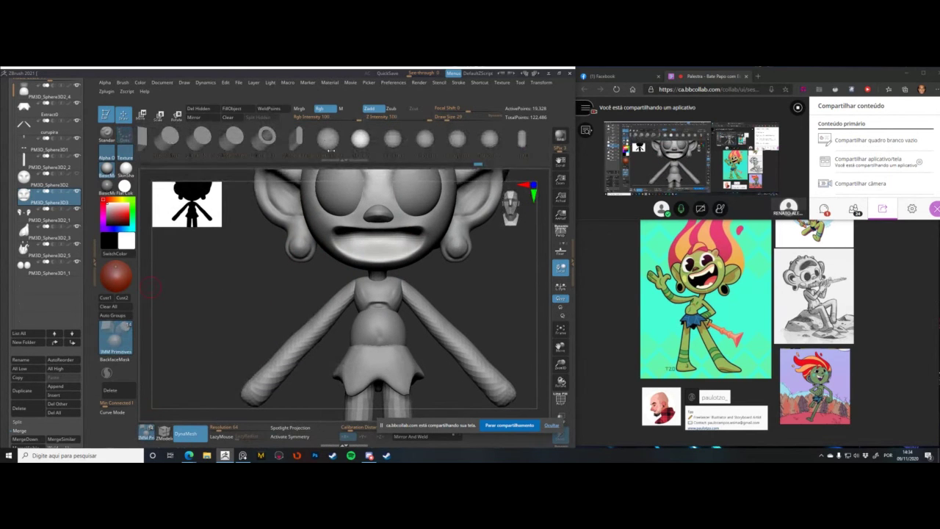
left_click(328, 150)
key("space")
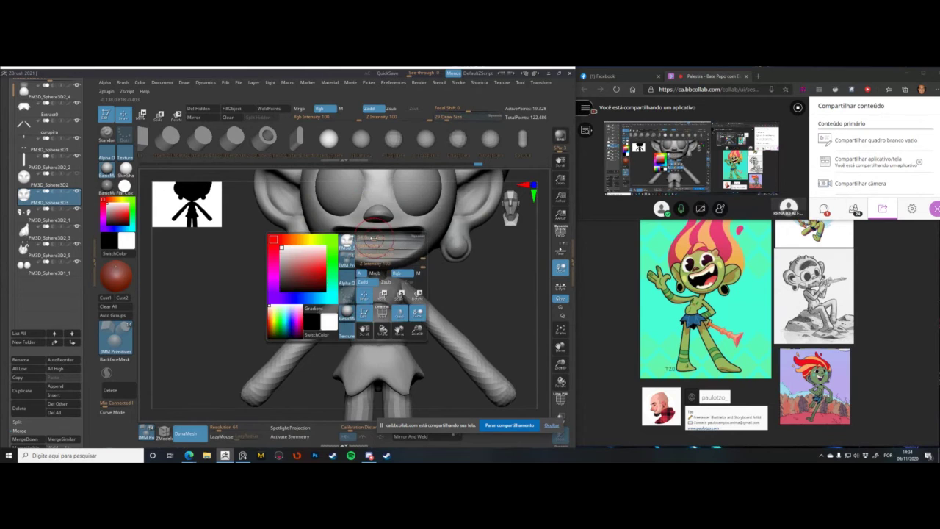
left_click_drag(373, 255, 373, 260)
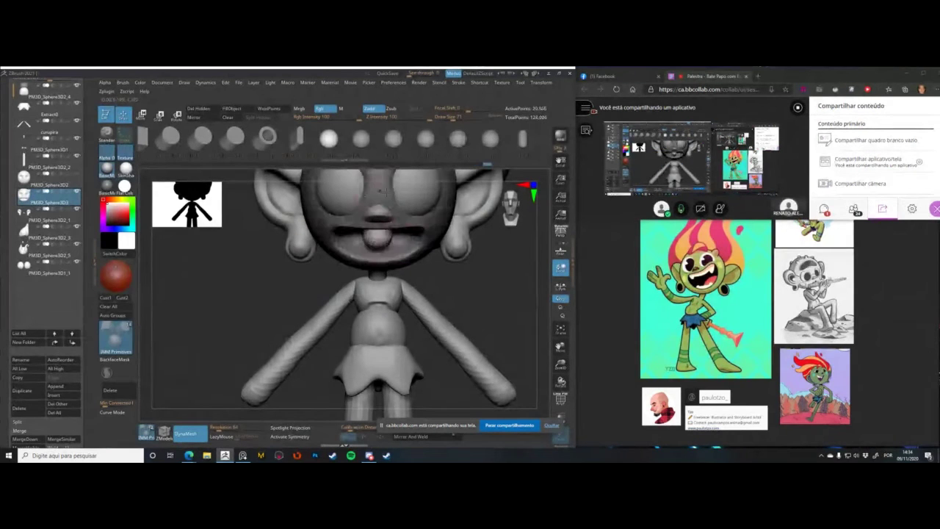
- Turn on symmetry and stretch the mouth sphere into a wide, flat tongue using the Move brush at draw size 104
key("w")
key("b")
key("m")
key("v")
key("space")
left_click(365, 230)
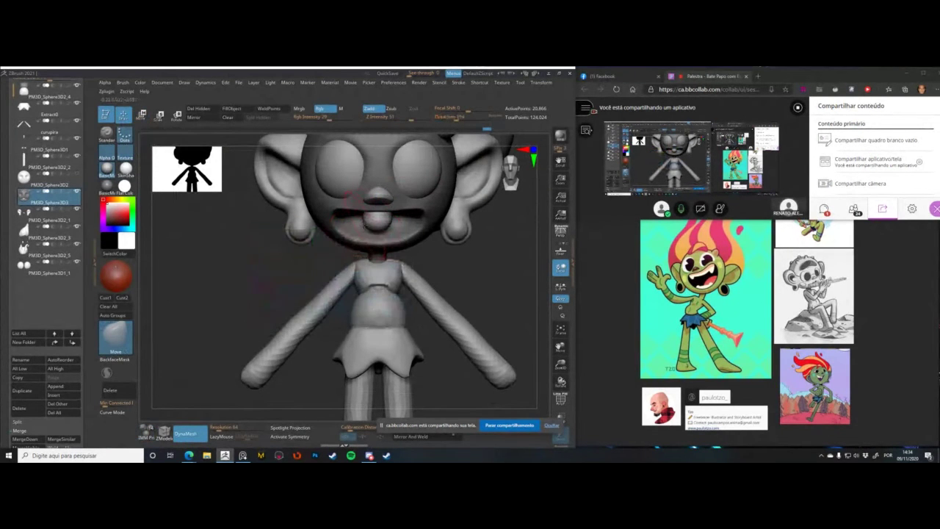
key("x")
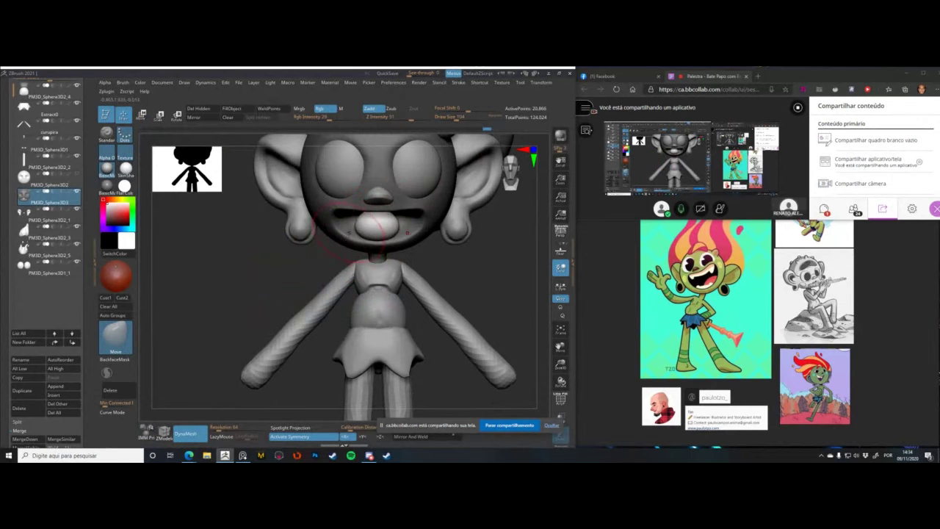
left_click_drag(350, 231, 262, 233)
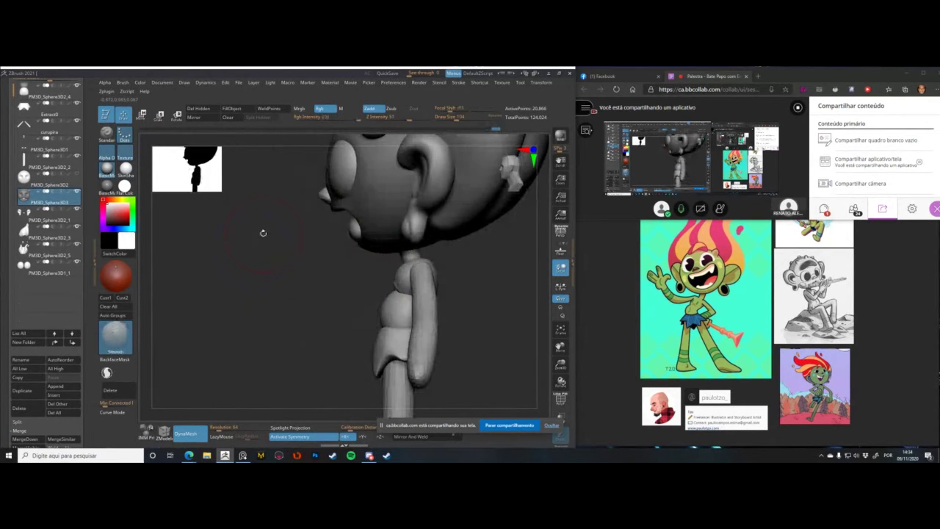
right_click_drag(338, 240, 382, 219)
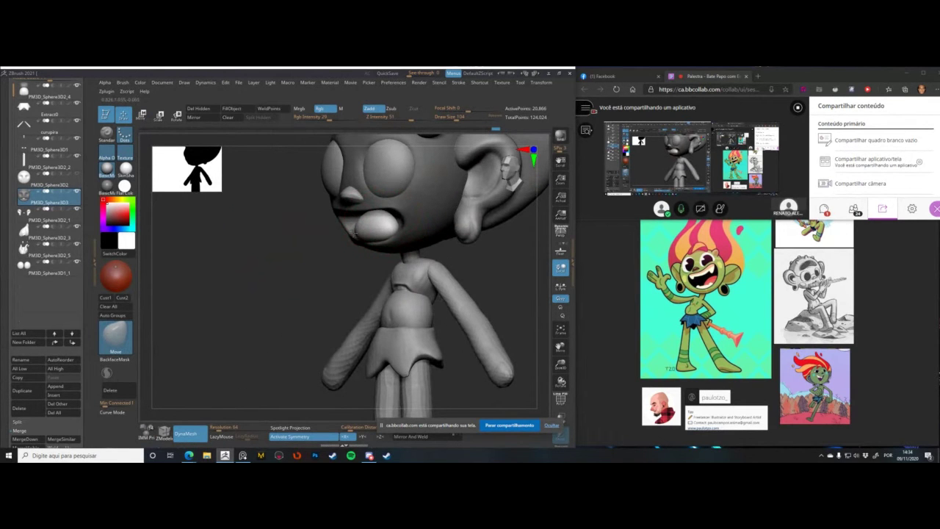
left_click_drag(288, 237, 312, 236, "shift")
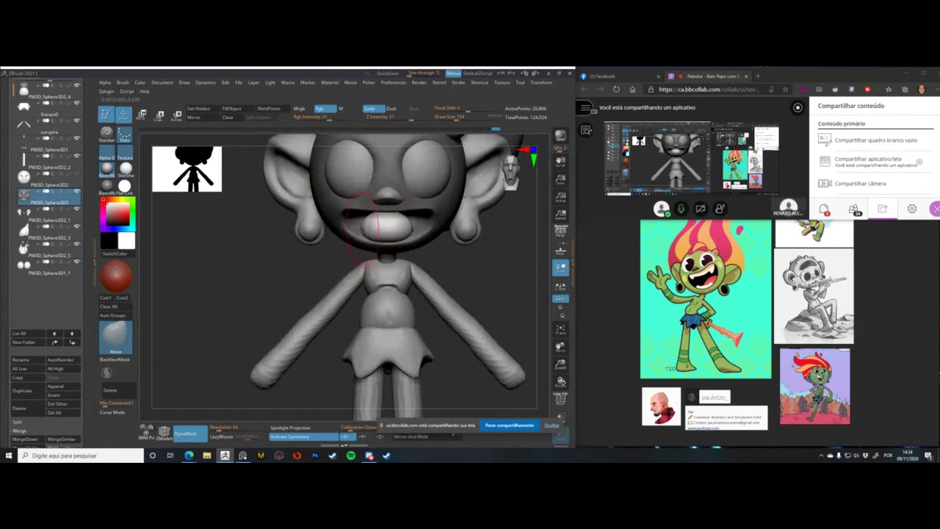
- Clear the mask and view the head subtool on its own from below, setting the Move brush's draw size to 83
left_click(313, 261, "ctrl")
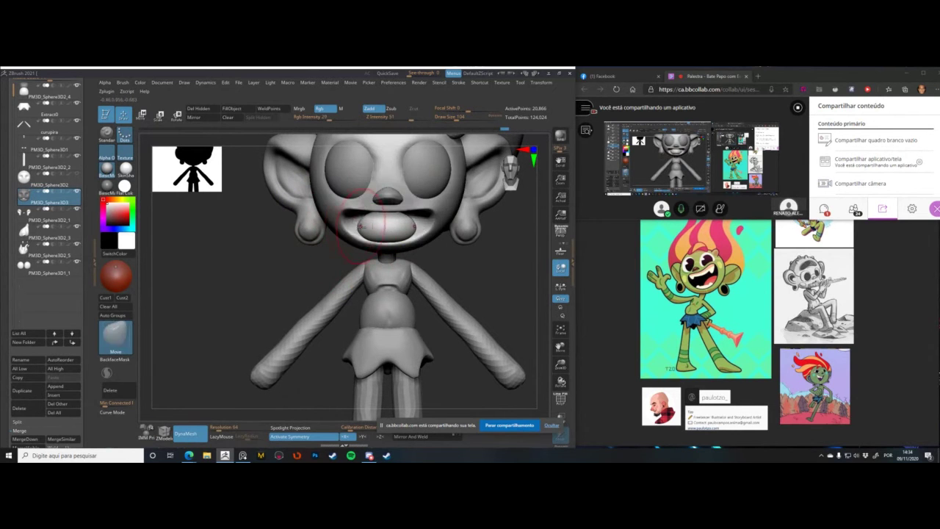
key("w")
left_click(338, 220, "alt")
left_click_drag(286, 238, 237, 232)
key("q")
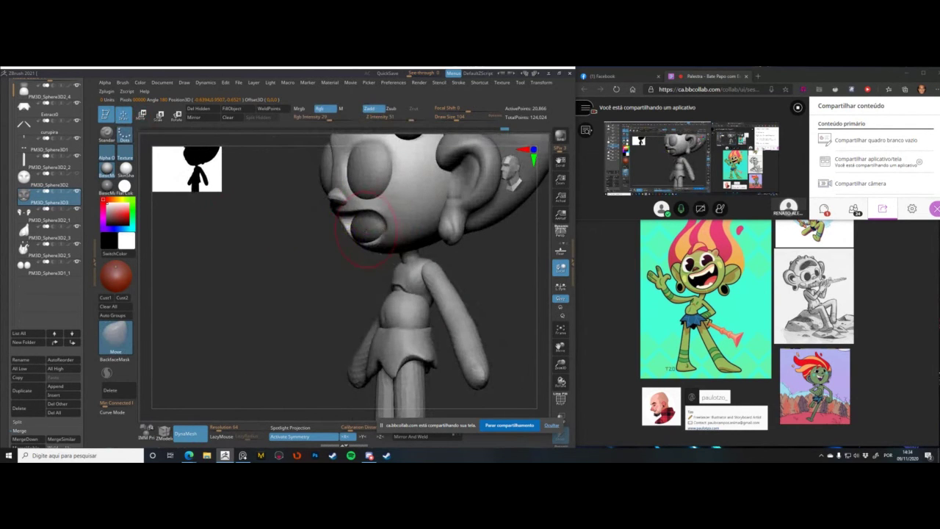
right_click(339, 273)
right_click_drag(339, 274, 368, 210)
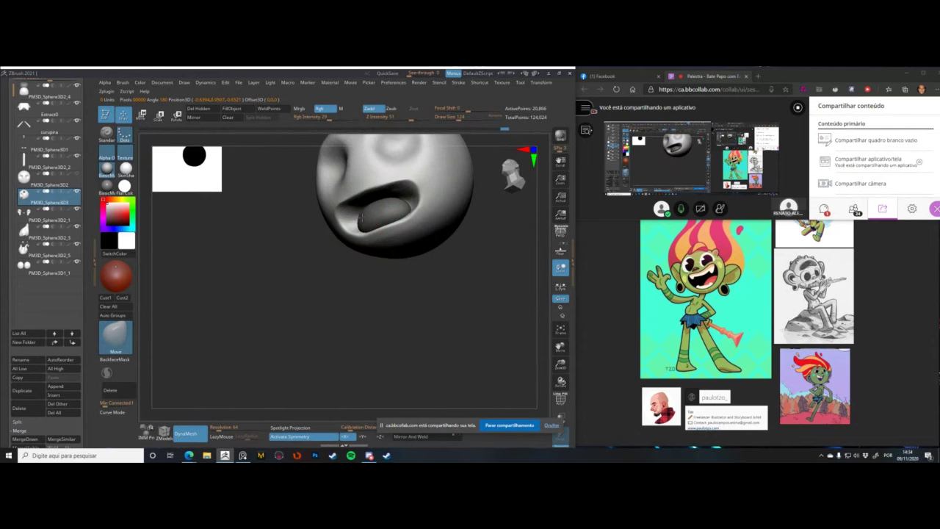
left_click_drag(283, 241, 323, 244)
key("space")
left_click(354, 250)
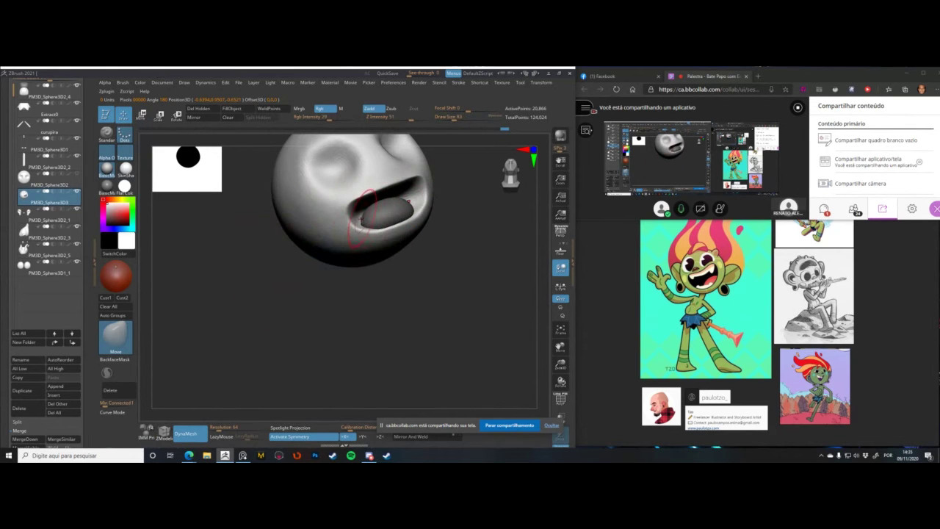
- Isolate the tongue from the head by visibility and split it off into its own subtool, keeping the Move brush active
left_click(375, 221, "ctrl+shift")
left_click(375, 222, "ctrl+shift")
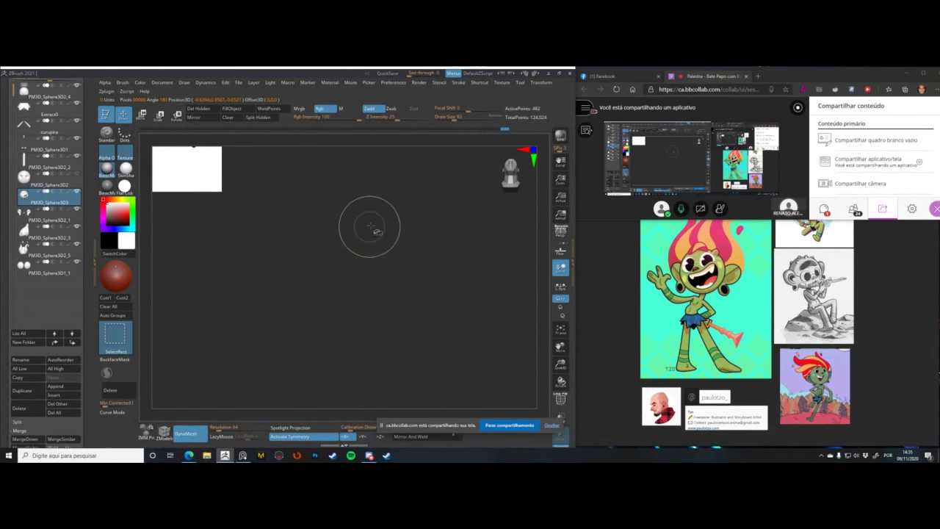
key("b")
key("m")
key("v")
left_click(258, 117)
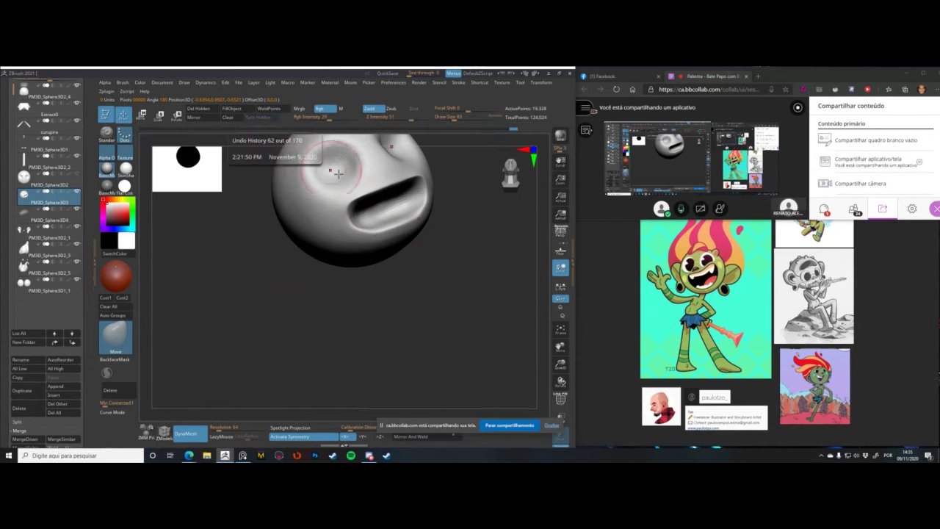
- Build up clay along the lower inside of the mouth with the ClayBuildup brush at draw size 56
key("space")
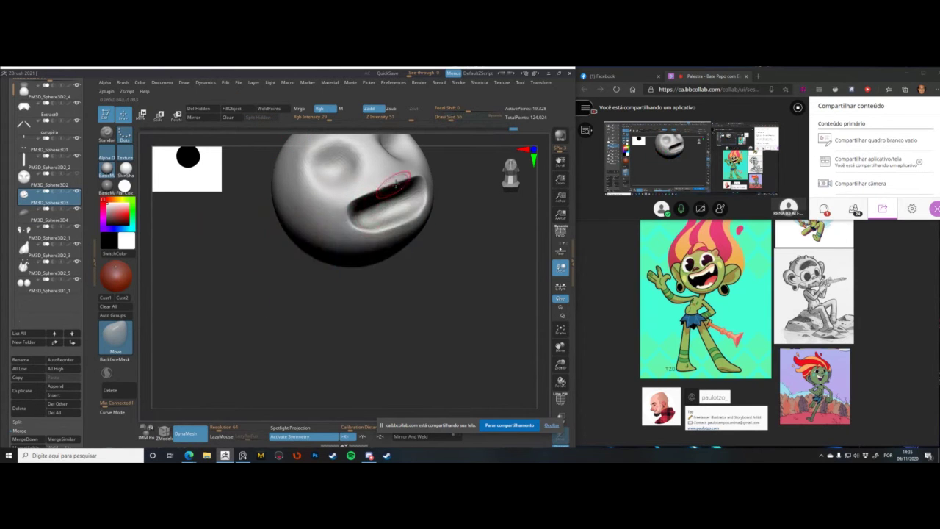
key("b")
key("c")
key("b")
key("space")
left_click_drag(383, 237, 386, 237)
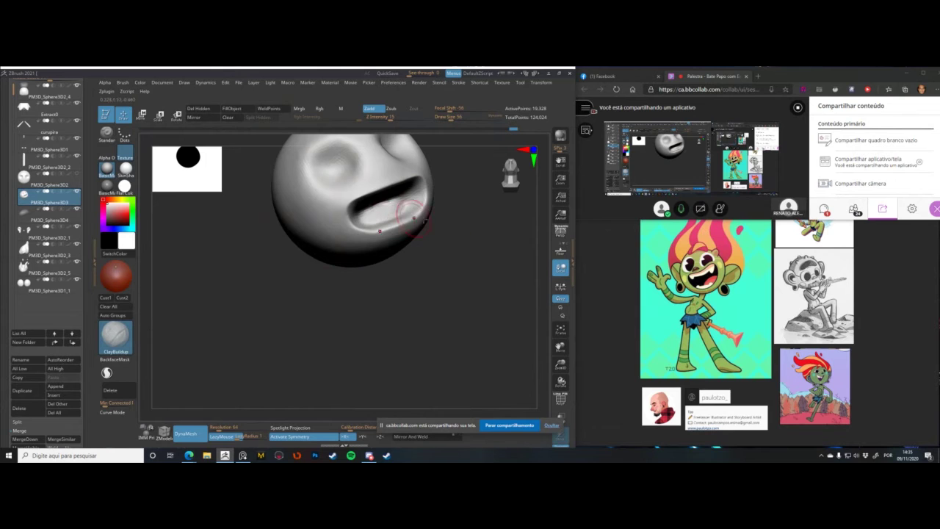
mouse_move(434, 222)
left_mouse_down()
mouse_move(432, 237)
mouse_move(390, 227)
left_mouse_up()
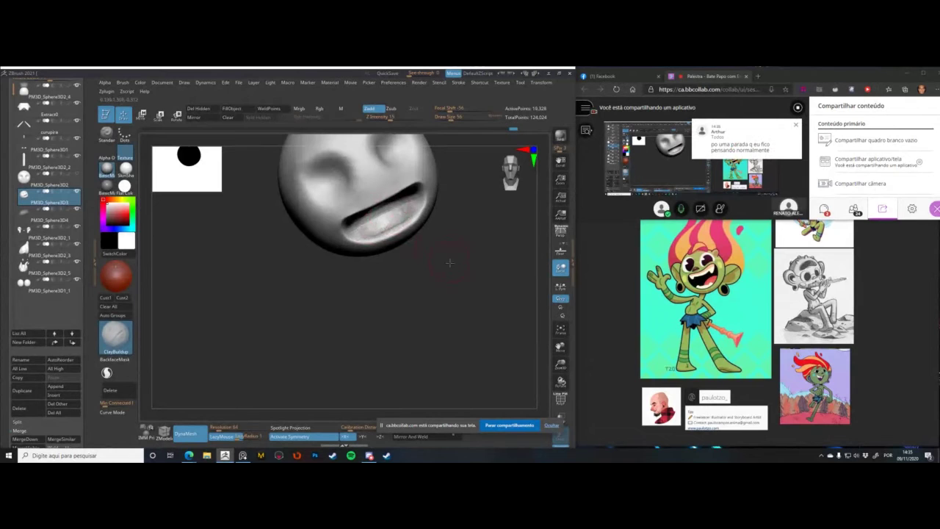
- Sculpt the floor and back of the mouth cavity with further ClayBuildup strokes across its width
mouse_move(410, 219)
left_mouse_down()
mouse_move(458, 288)
mouse_move(403, 346)
mouse_move(447, 304)
mouse_move(445, 332)
left_mouse_up()
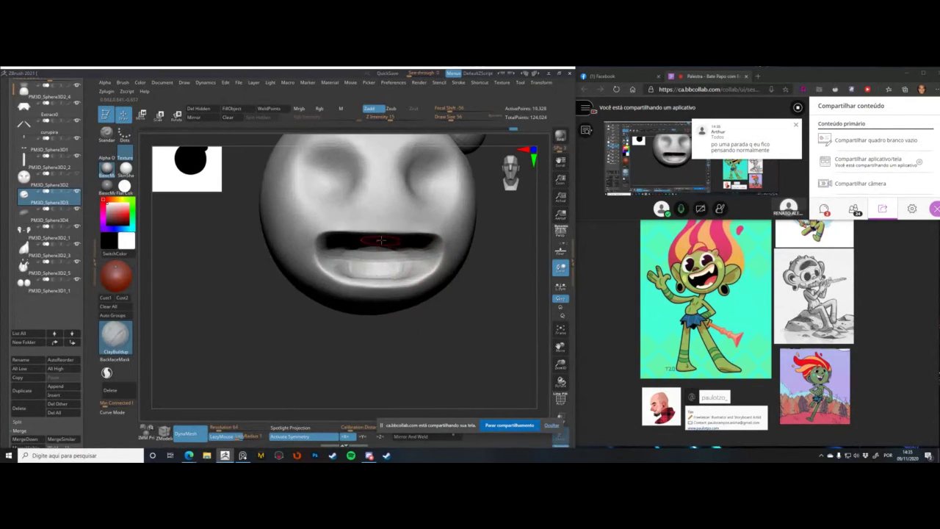
mouse_move(377, 243)
left_mouse_down()
mouse_move(342, 266)
mouse_move(356, 249)
mouse_move(351, 255)
left_mouse_up()
left_click_drag(256, 271, 266, 241)
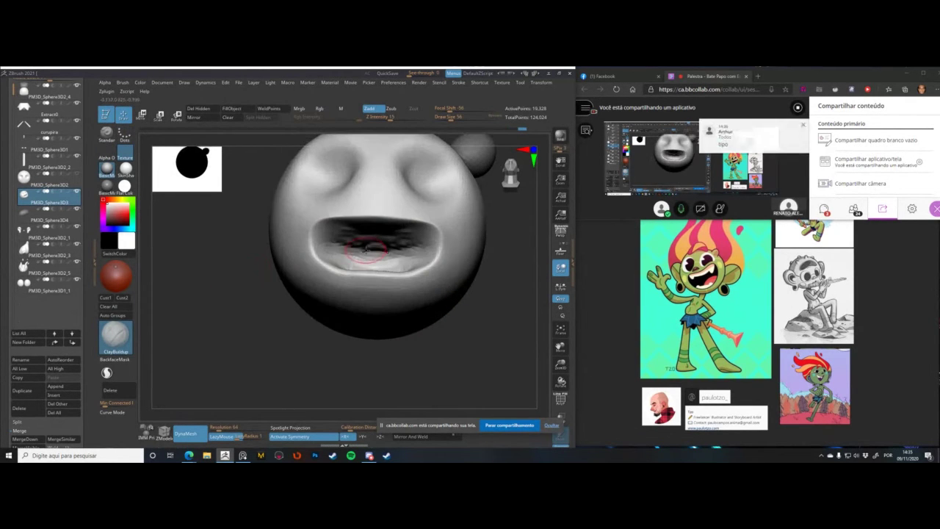
mouse_move(367, 251)
left_mouse_down()
mouse_move(344, 248)
mouse_move(362, 243)
left_mouse_up()
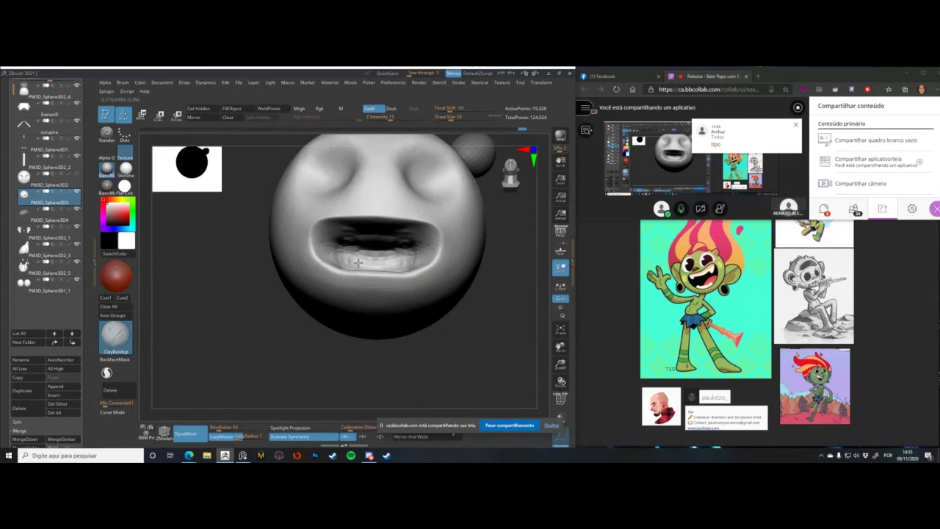
mouse_move(201, 248)
left_mouse_down()
mouse_move(337, 252)
mouse_move(372, 264)
mouse_move(352, 261)
left_mouse_up()
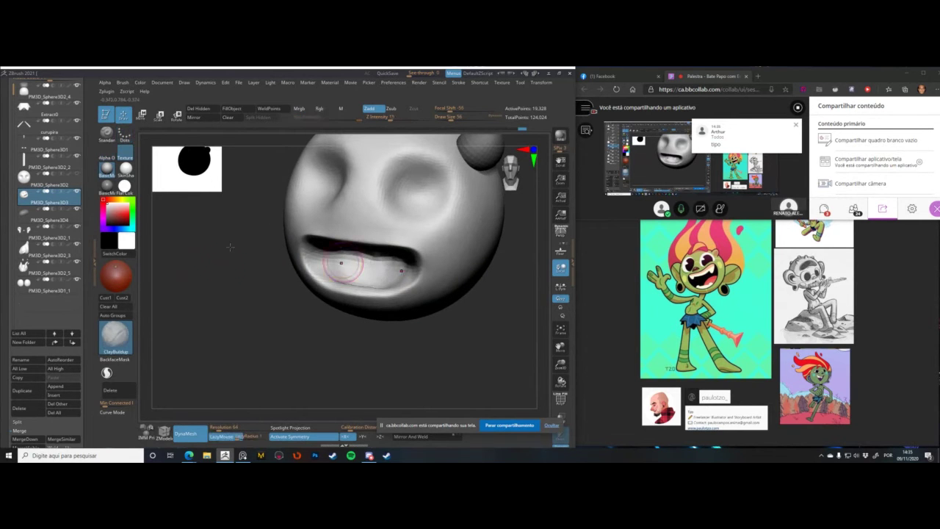
- Show all subtools again and reshape the tongue's profile inside the mouth using the Move brush
key("alt+s")
left_click_drag(204, 274, 238, 272, "shift")
left_click(347, 280, "alt")
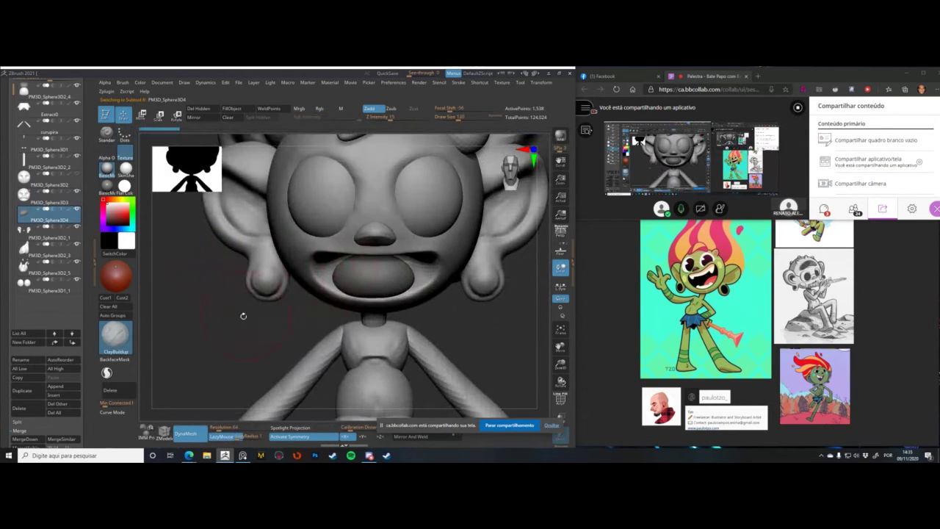
left_click_drag(243, 315, 182, 316)
key("b")
key("m")
key("v")
key("space")
left_click_drag(349, 292, 356, 293)
key("shift+f")
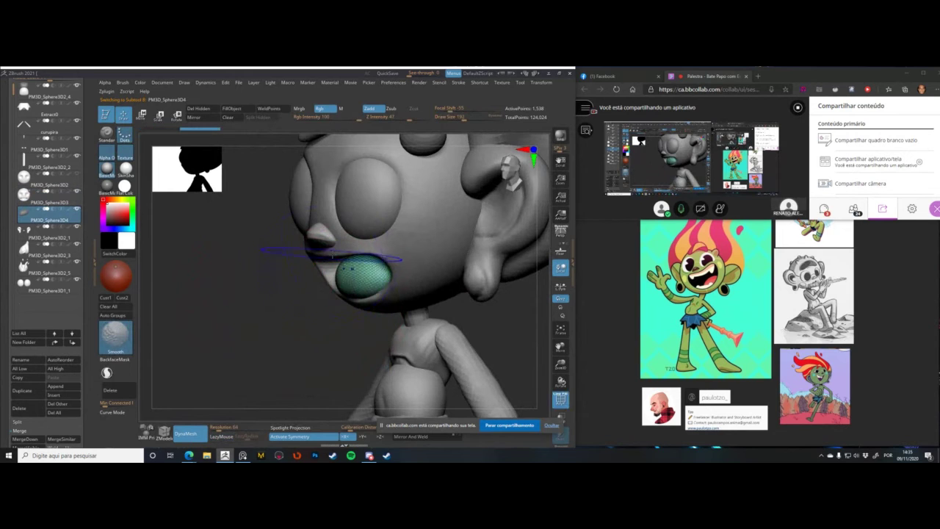
key("shift+f")
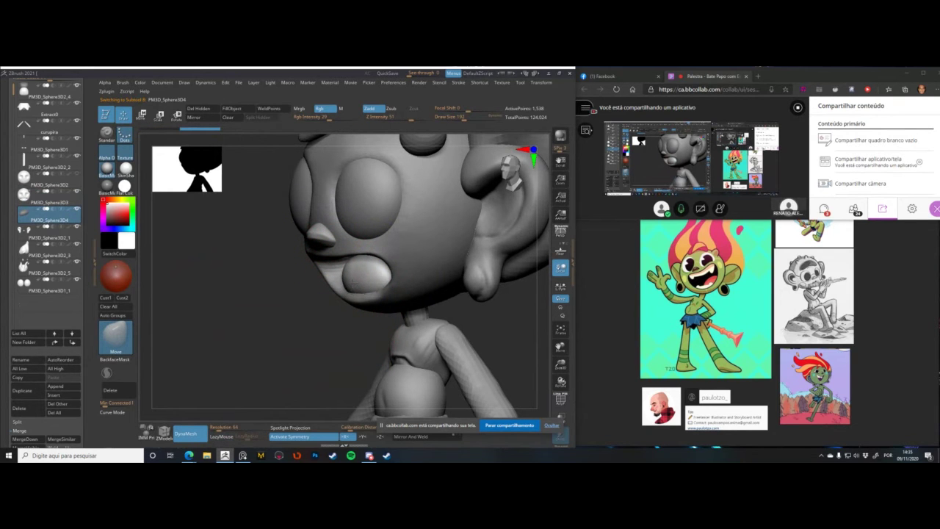
left_click_drag(352, 279, 363, 273)
mouse_move(213, 308)
left_mouse_down("shift")
mouse_move(257, 309)
mouse_move(229, 274)
mouse_move(230, 315)
mouse_move(244, 319)
left_mouse_up("shift")
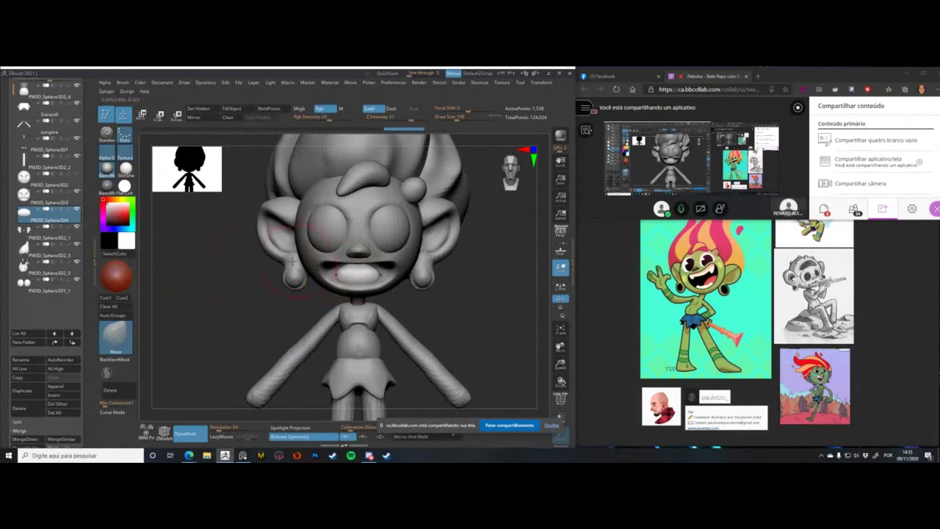
- Show the Spotlight reference, sample the green skin color from the character, and hide the reference again
mouse_move(233, 302)
left_mouse_down()
mouse_move(193, 273)
mouse_move(220, 298)
mouse_move(206, 239)
mouse_move(233, 260)
mouse_move(220, 266)
mouse_move(214, 237)
mouse_move(153, 223)
mouse_move(209, 257)
mouse_move(231, 258)
left_mouse_up()
key("shift+z")
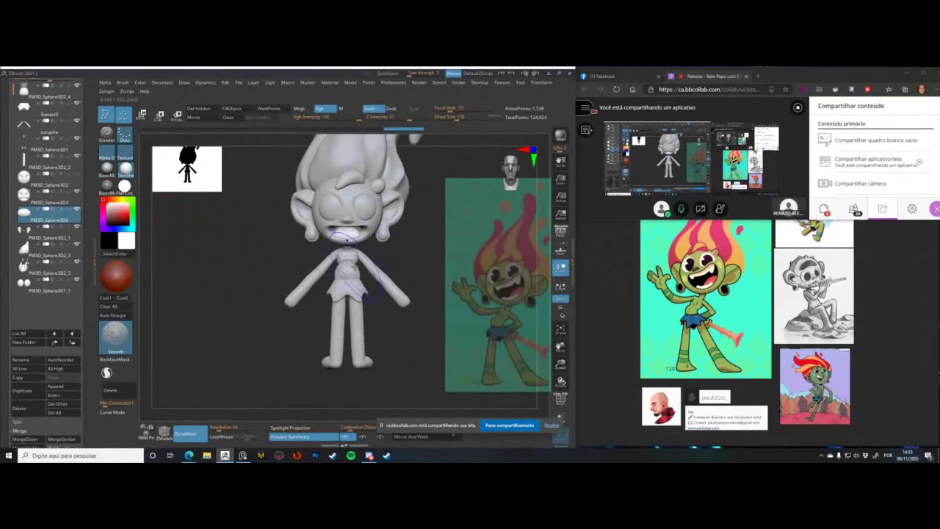
key("z")
key("c")
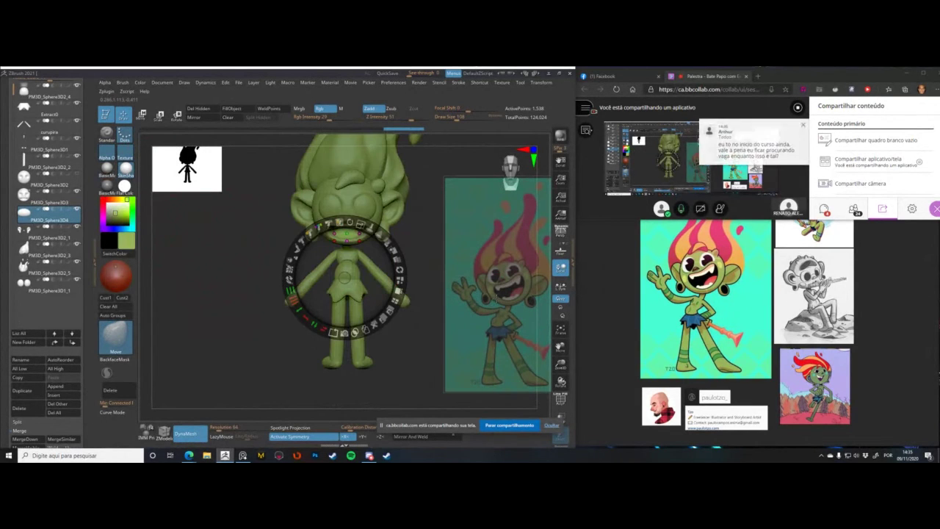
key("shift+z")
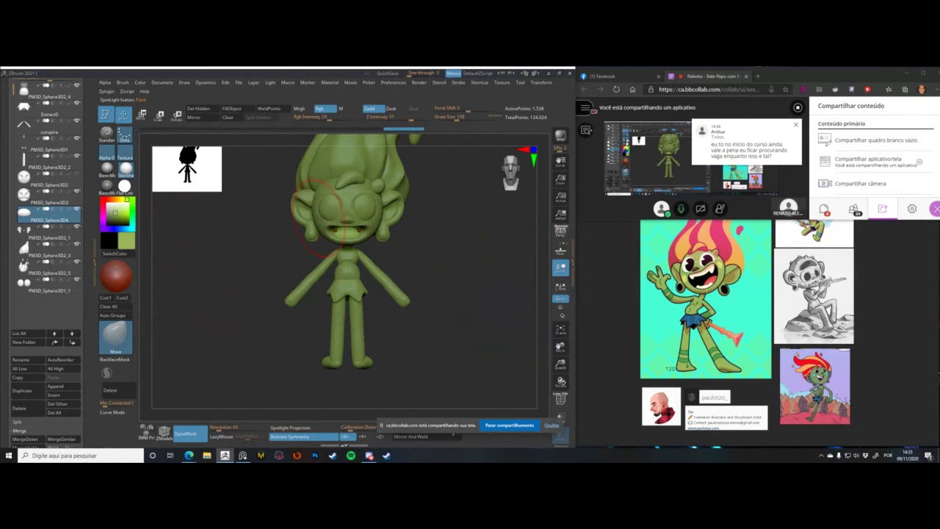
- Fill the head subtool with the sampled green at an RGB intensity of 100
left_click(321, 217, "alt")
left_click_drag(196, 247, 196, 184, "alt")
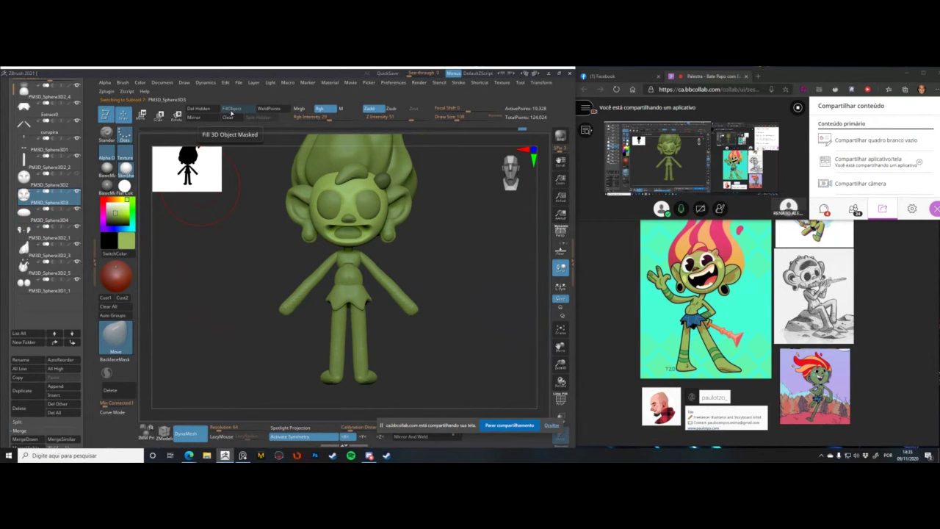
left_click(231, 110)
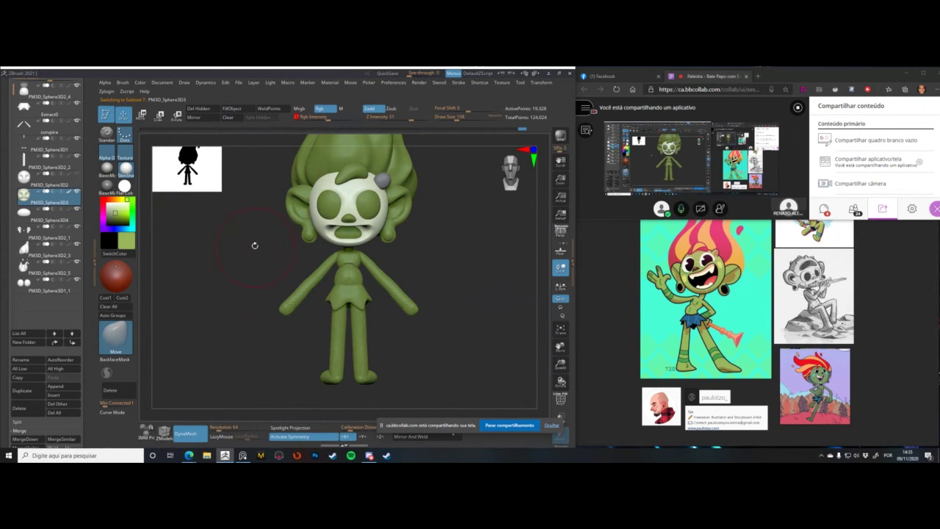
key("f")
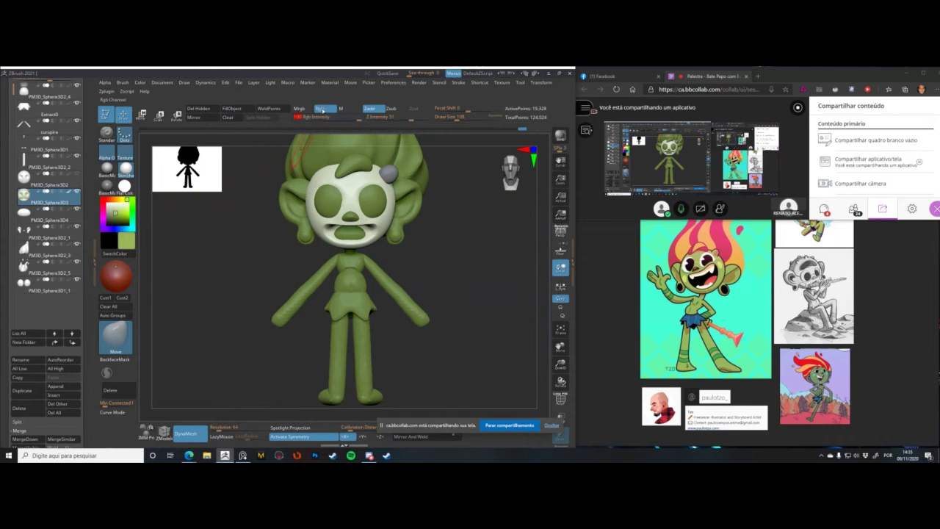
left_click(232, 109)
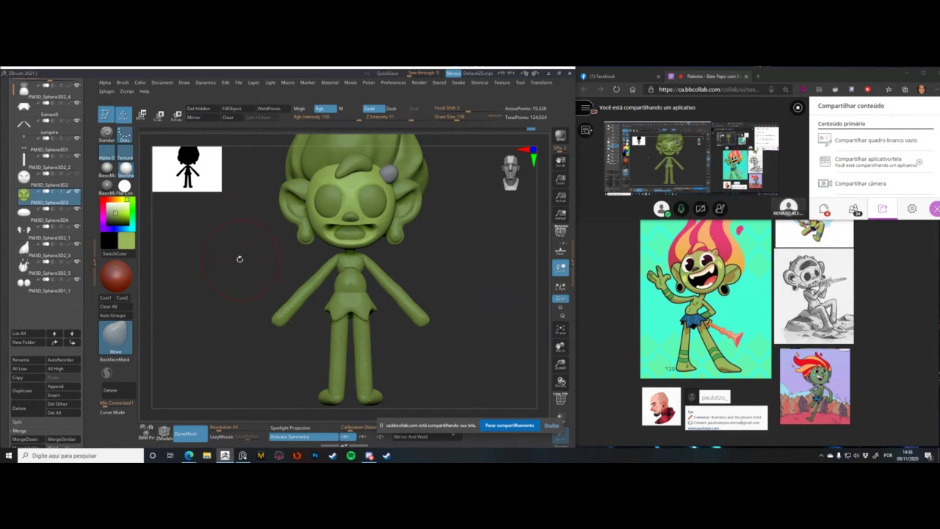
- Fill the torso and arms subtools with the same skin green
left_click_drag(240, 259, 238, 222, "alt")
left_click(351, 248, "alt")
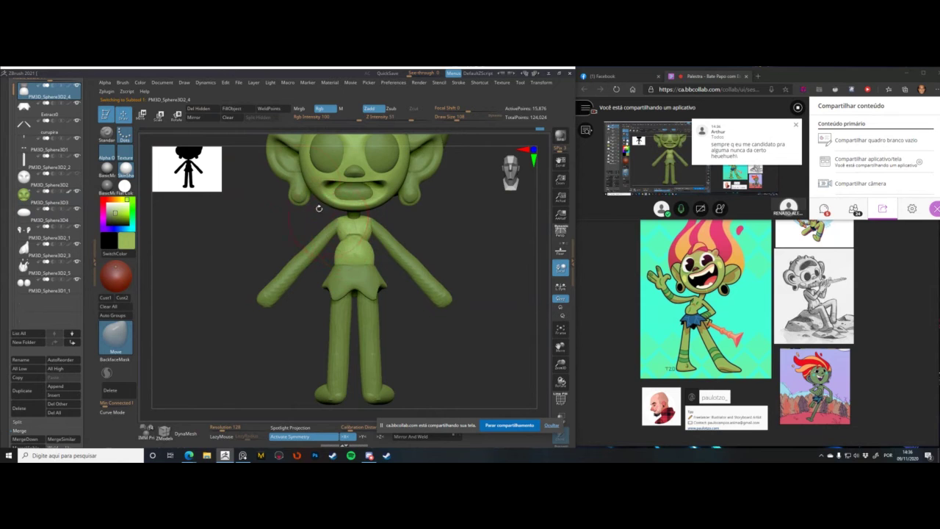
left_click_drag(280, 248, 271, 292)
left_click(268, 292, "alt")
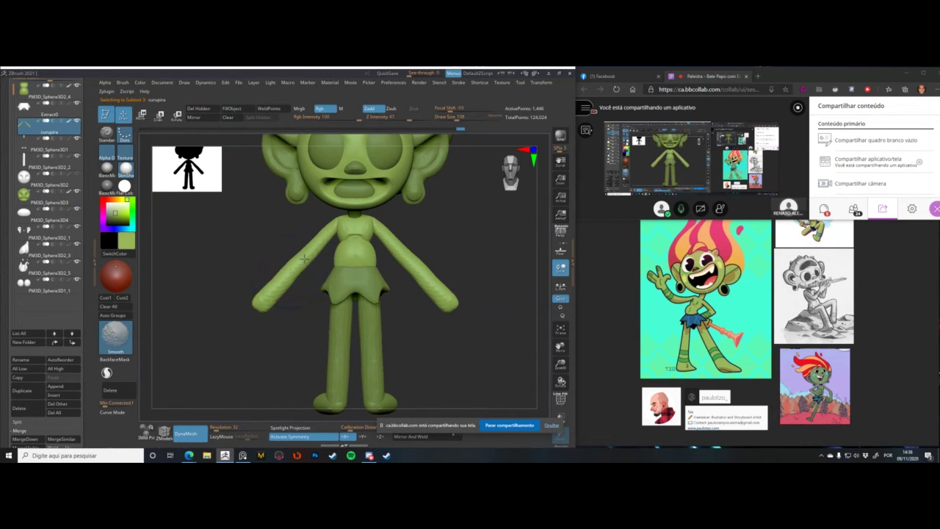
- Fill the legs subtool with the skin green
left_click_drag(281, 242, 246, 218, "alt")
left_click(326, 316, "alt")
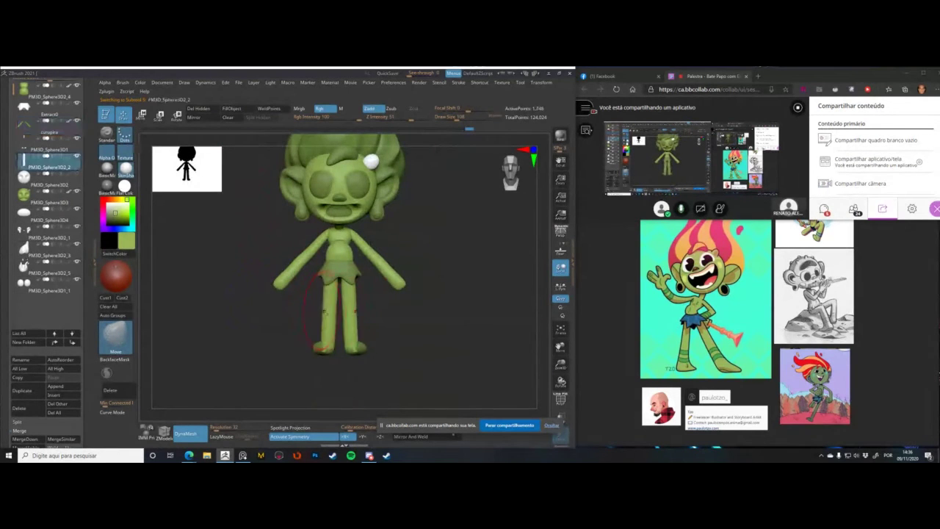
mouse_move(317, 323)
left_mouse_down("alt")
mouse_move(312, 332)
mouse_move(257, 323)
mouse_move(239, 270)
mouse_move(244, 258)
left_mouse_up("alt")
left_click(228, 111)
- Set the draw size to 77 and fill the feet subtool with the skin green
left_click(300, 360, "alt")
key("space")
left_click_drag(324, 291, 321, 292)
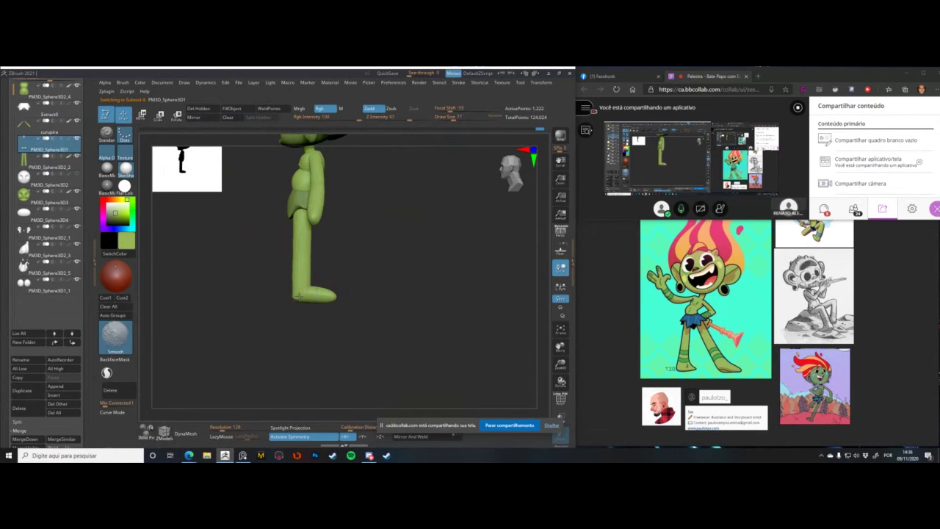
left_click_drag(401, 311, 355, 314)
left_click_drag(324, 241, 368, 260, "alt")
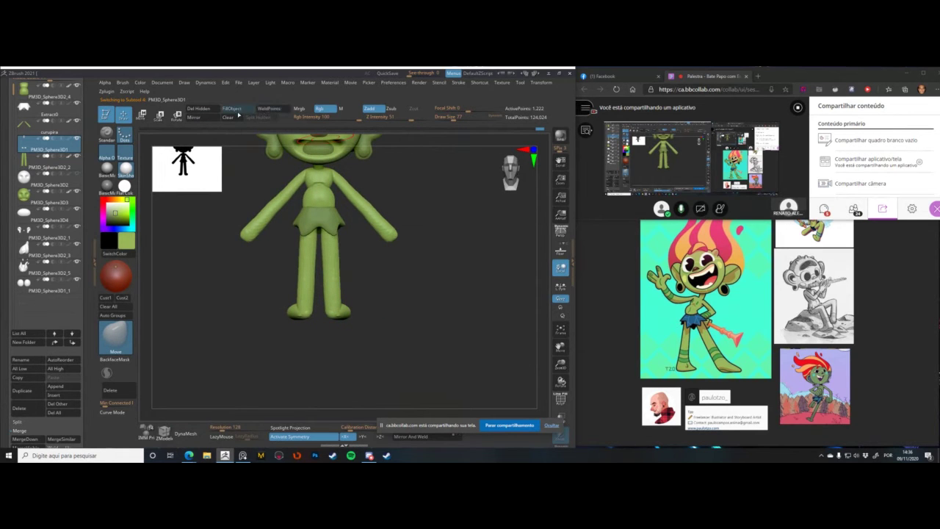
left_click(239, 112)
- Sample the pink of the character's tongue from the Spotlight reference and hide the reference again
left_click_drag(300, 216, 336, 278, "alt")
mouse_move(277, 251)
left_mouse_down("alt")
mouse_move(265, 260)
mouse_move(293, 277)
left_mouse_up("alt")
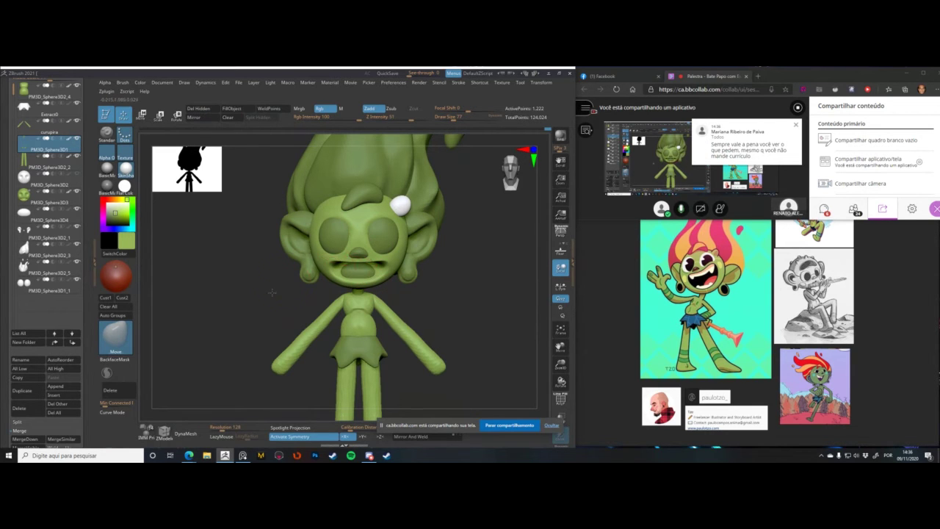
left_click_drag(249, 283, 302, 280, "alt")
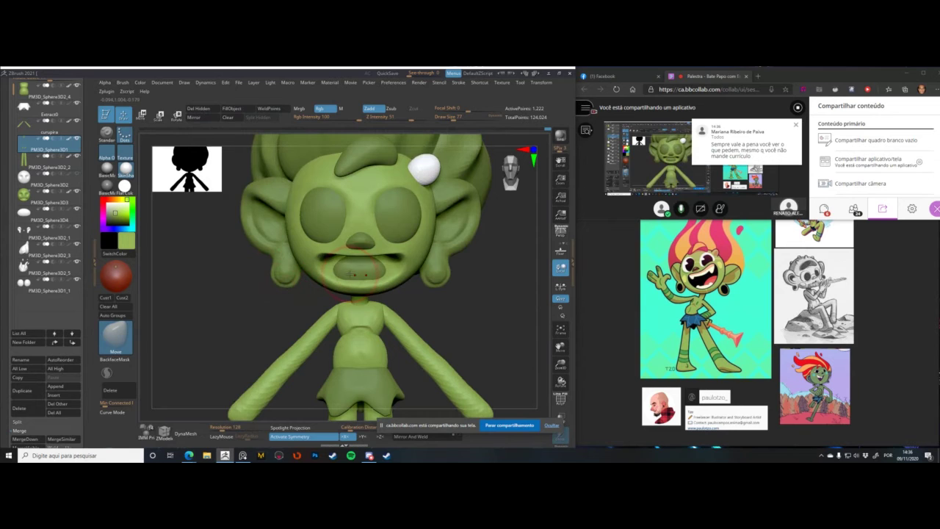
key("shift+z")
key("z")
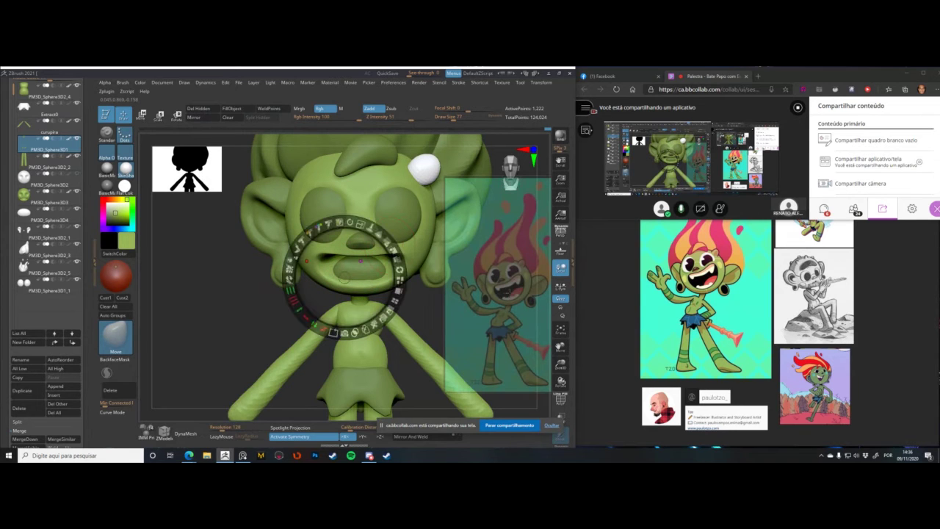
left_click(516, 292)
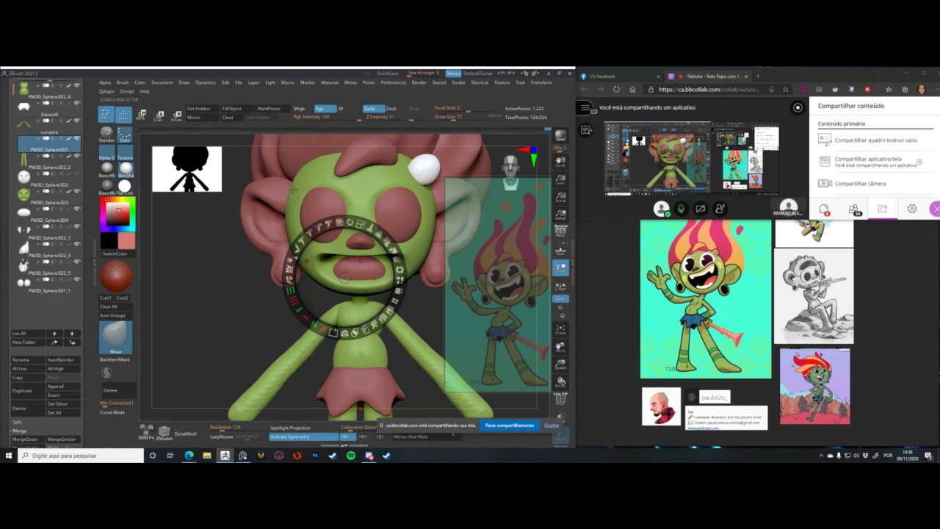
key("shift+z")
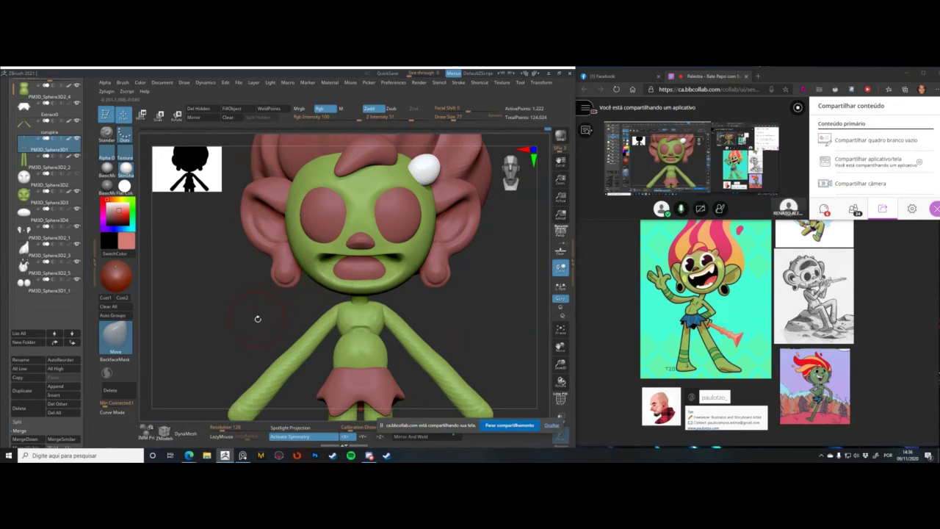
- Fill the tongue subtool inside the mouth with the sampled pink
left_click_drag(258, 319, 260, 334, "alt")
left_click(336, 273, "alt")
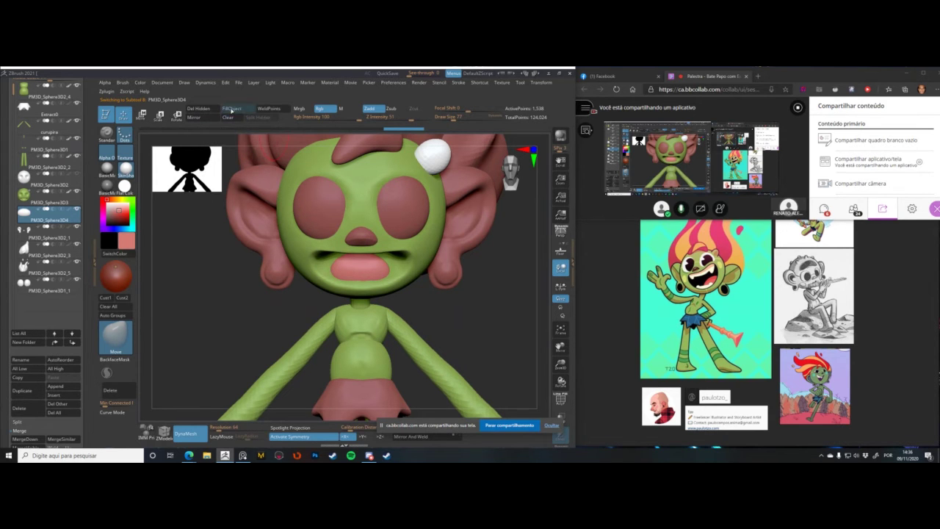
left_click(234, 109)
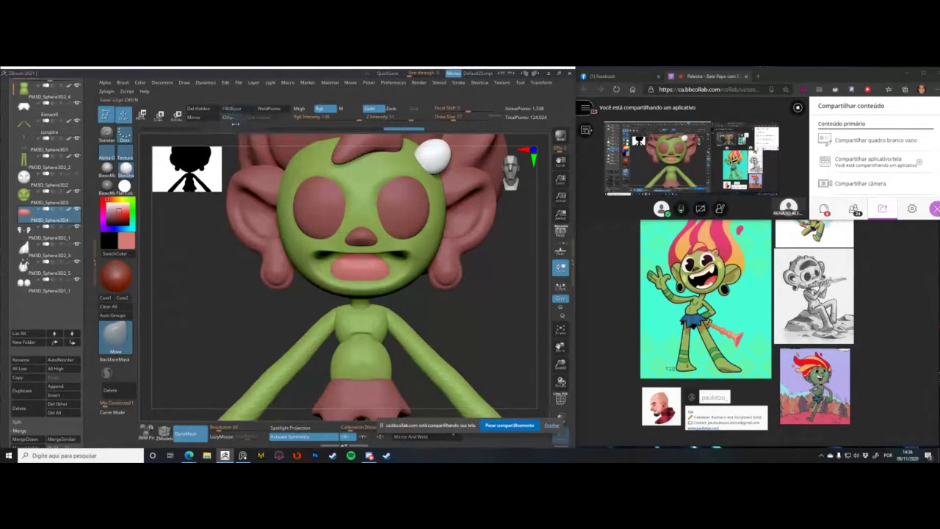
left_click_drag(196, 298, 210, 282, "alt")
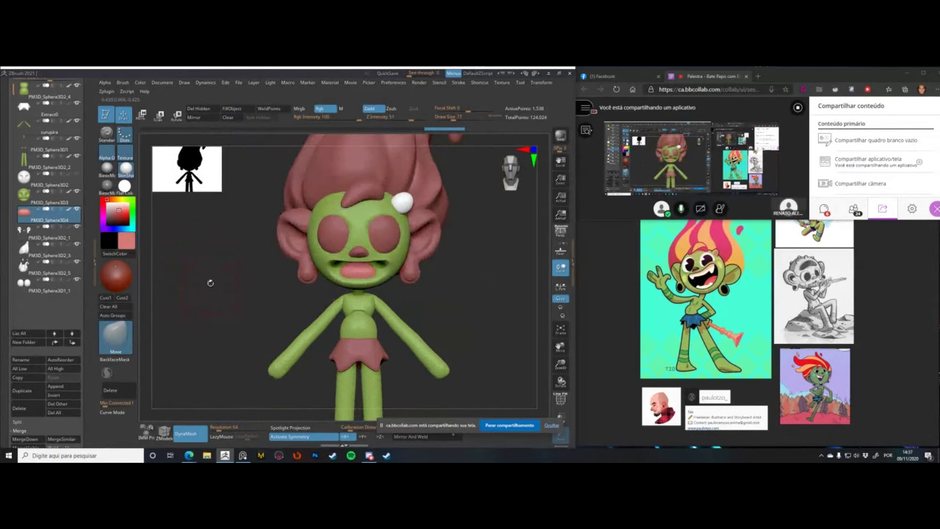
left_click_drag(269, 258, 279, 262, "alt")
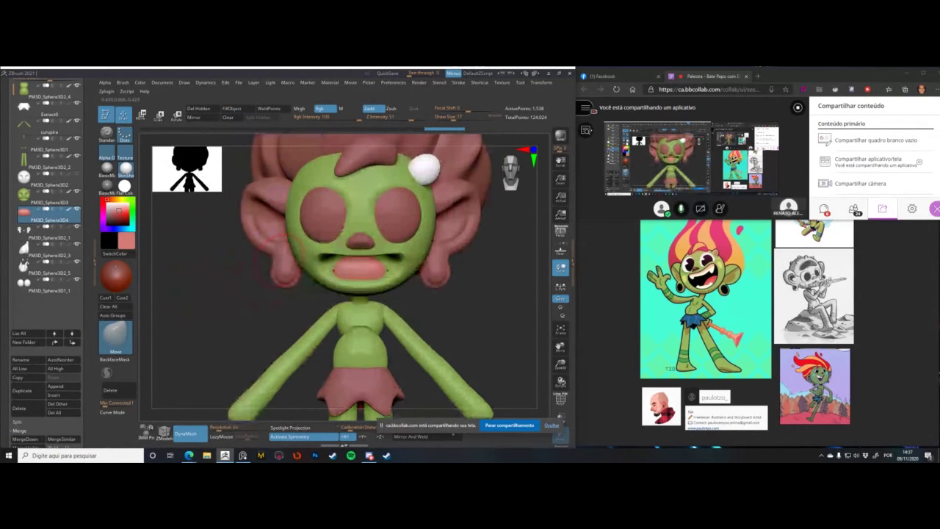
left_click(357, 229, "alt")
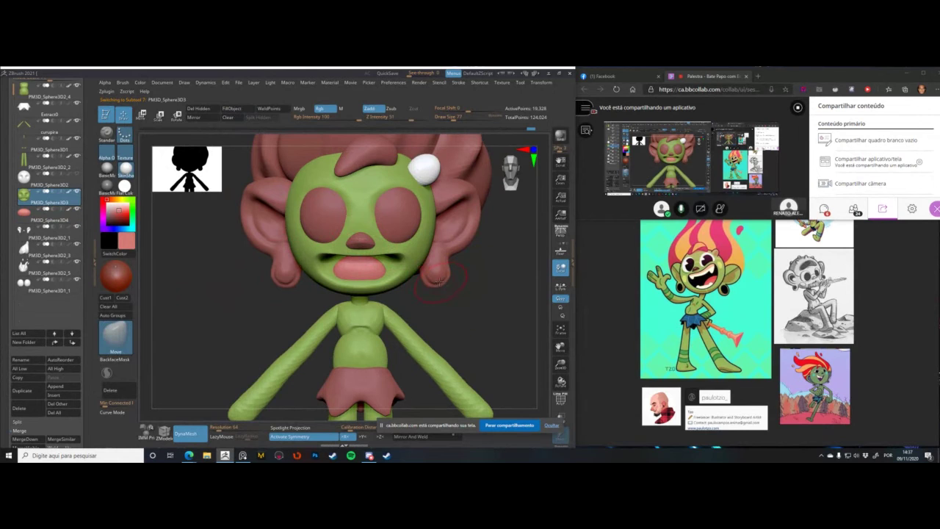
left_click_drag(499, 297, 497, 325, "alt")
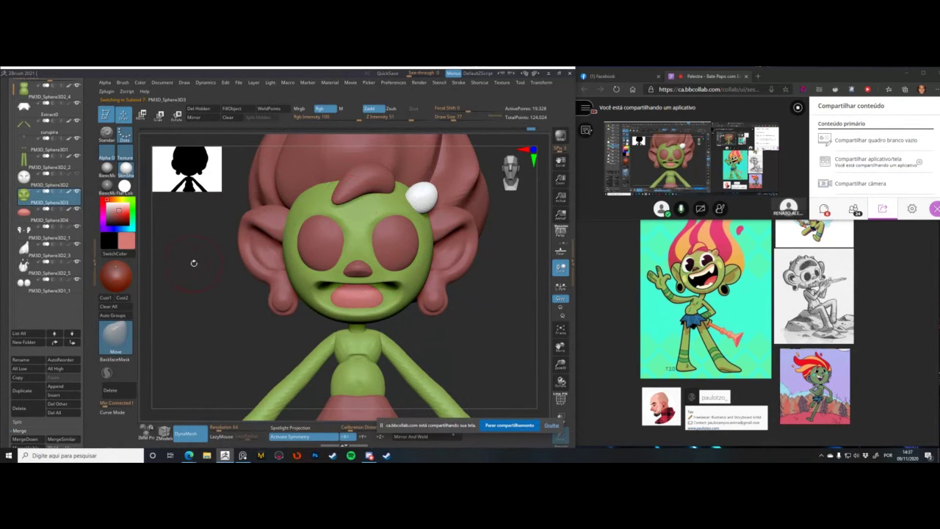
left_click_drag(194, 263, 202, 219, "alt")
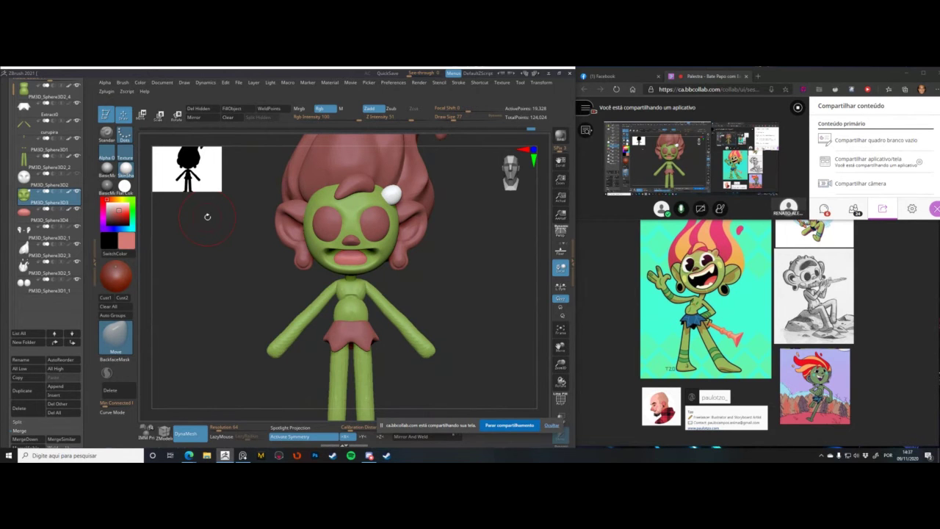
left_click_drag(217, 300, 219, 335, "alt")
key("alt+shift+s")
key("alt+shift+s")
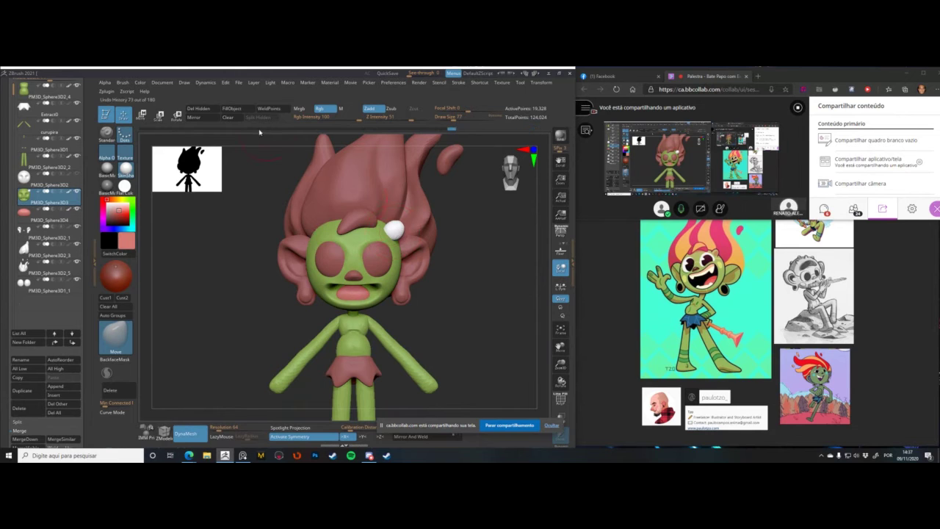
left_click(236, 112)
key("ctrl+z")
left_click_drag(210, 294, 211, 331, "alt")
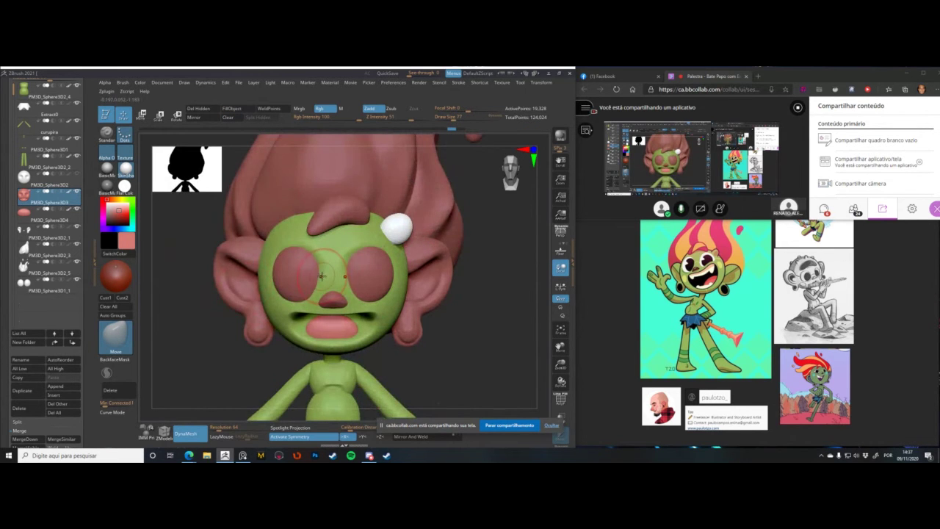
- Sample the skin green from the face, fill the head subtool with it, and set the draw size to 108
key("c")
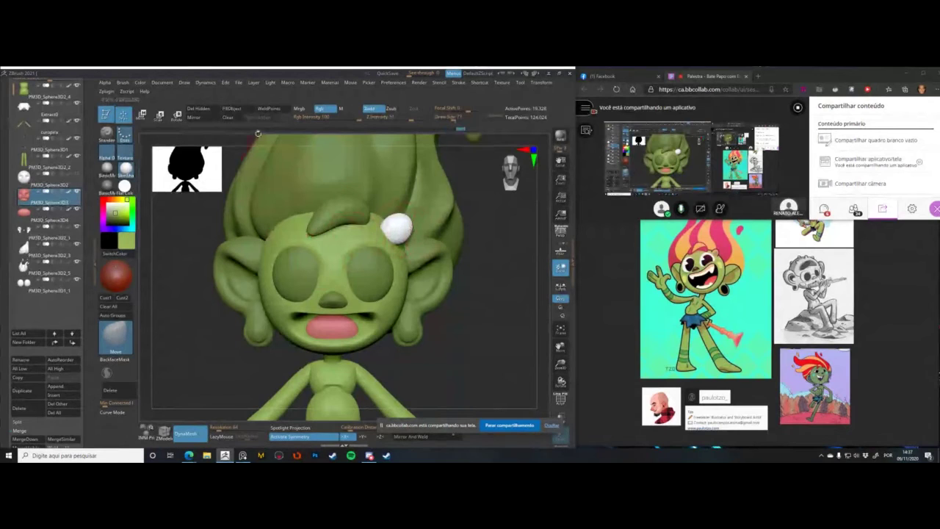
left_click(227, 110)
left_click_drag(191, 275, 207, 223, "alt")
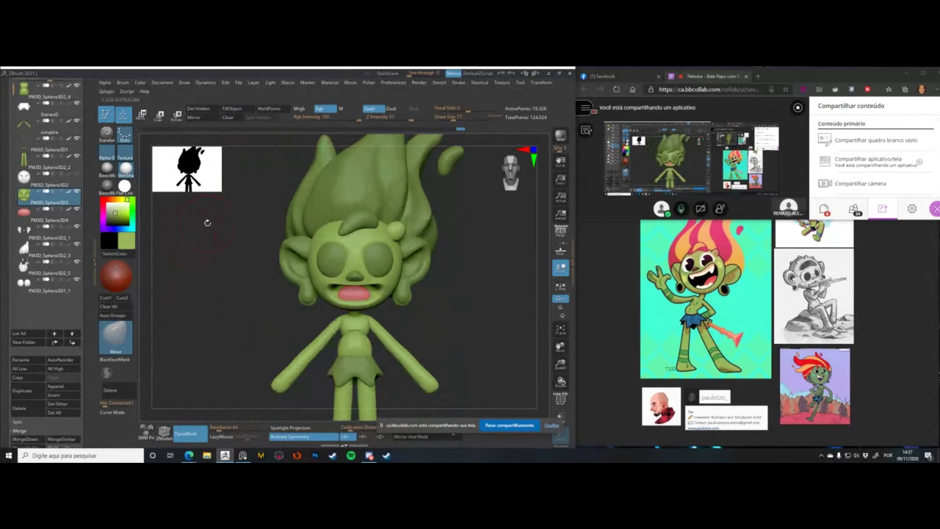
left_click_drag(235, 273, 257, 256, "alt")
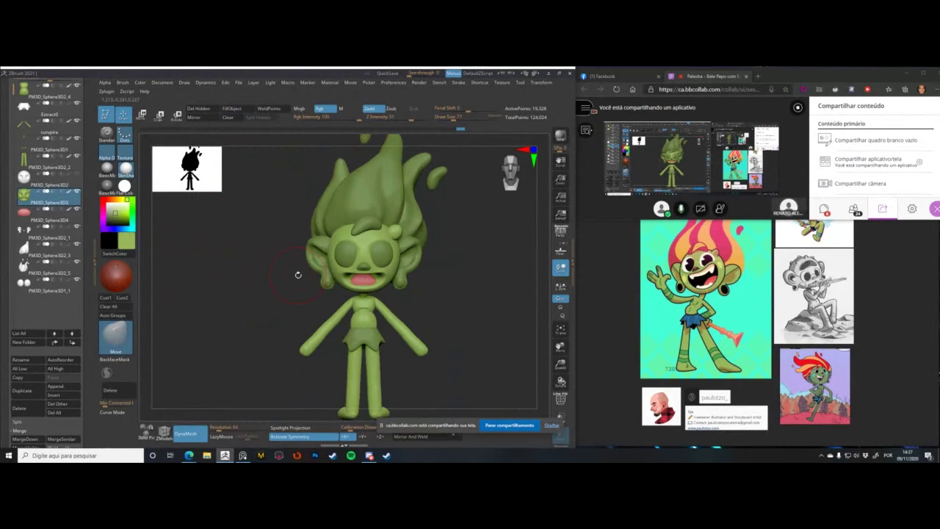
left_click_drag(243, 273, 216, 219, "alt")
key("space")
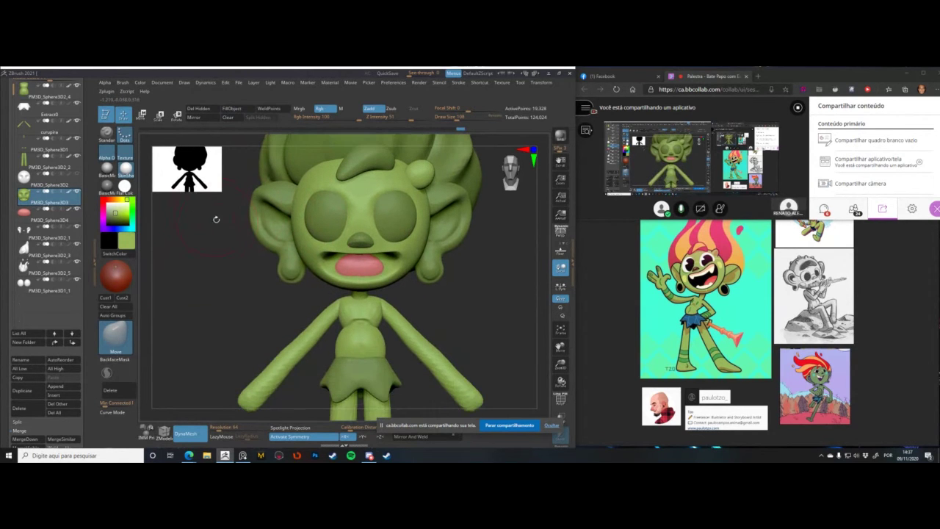
left_click_drag(204, 255, 213, 286)
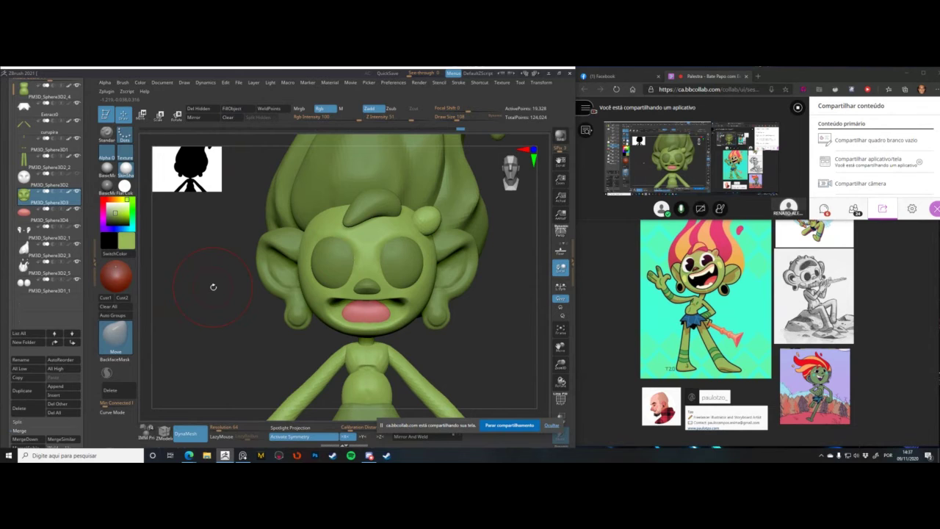
left_click_drag(222, 322, 252, 284)
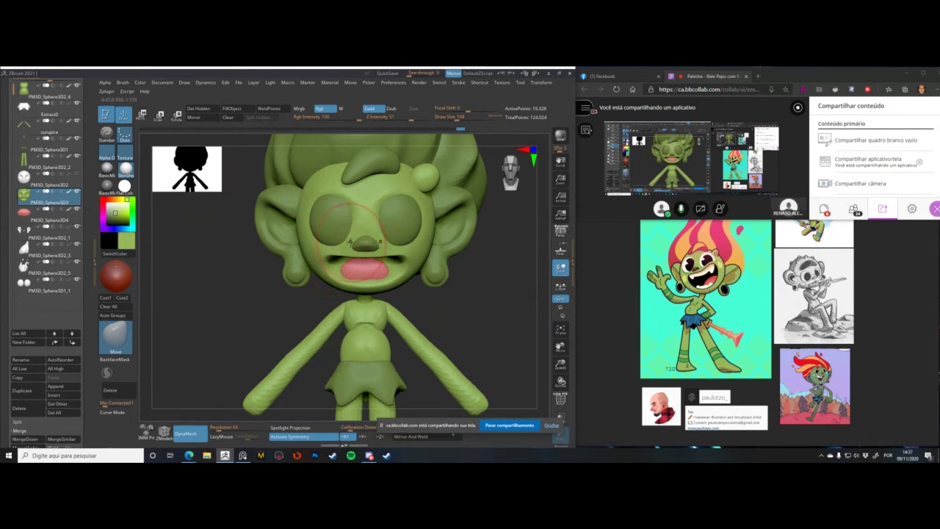
- Sample white from the Spotlight reference and fill the eyes subtool with it
left_click(334, 216, "alt")
key("shift+z")
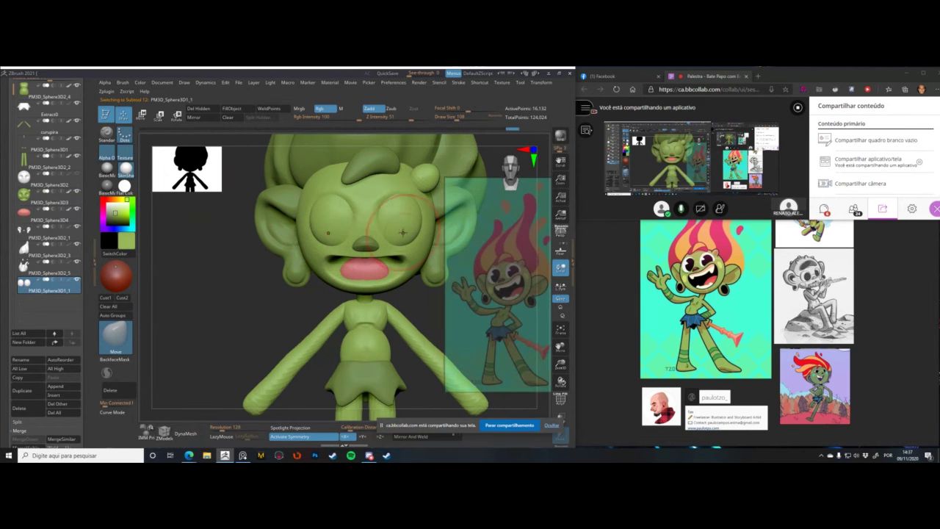
key("z")
key("c")
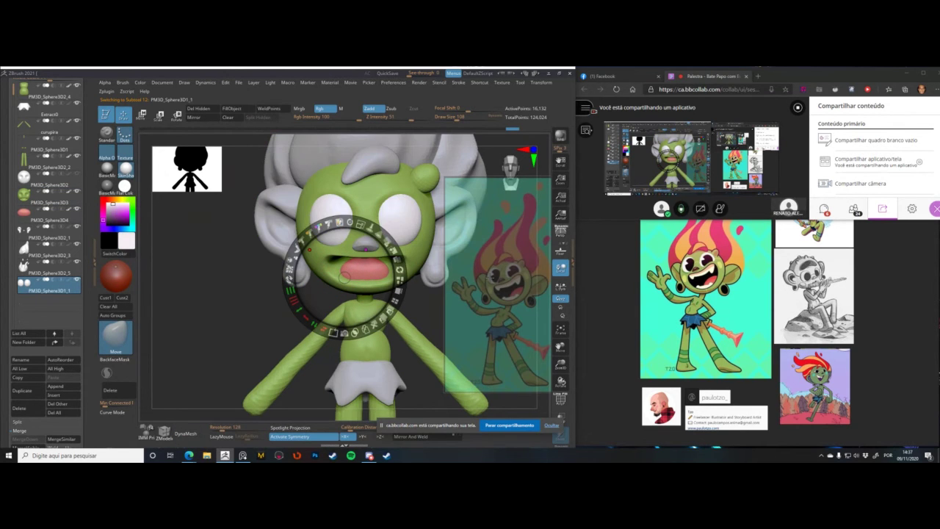
key("shift+z")
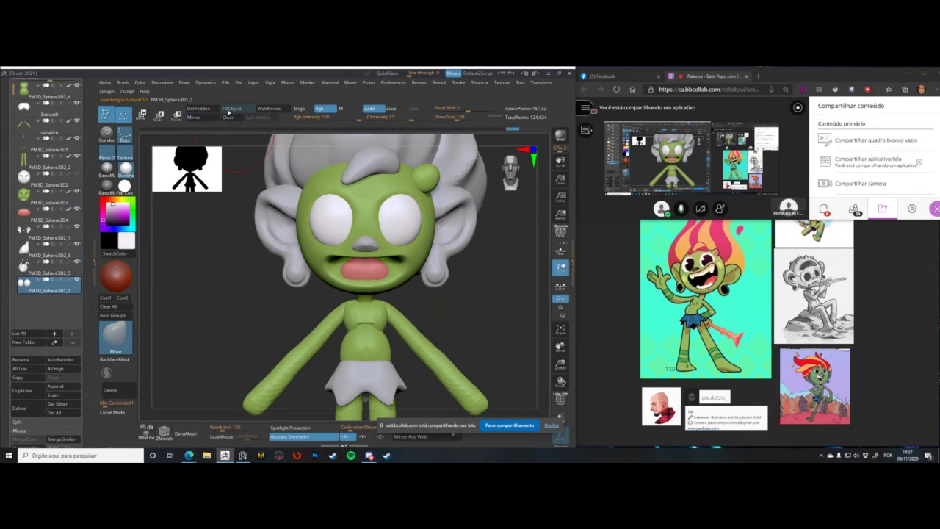
- Sample the character's skin green from the Spotlight reference and fill the ears subtool with it
left_click_drag(234, 204, 245, 273, "alt")
left_click(285, 266, "alt")
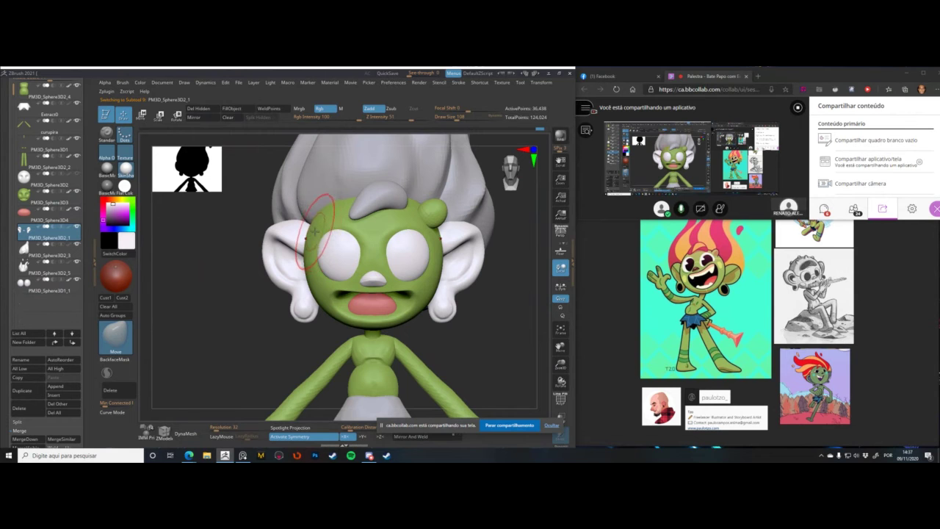
key("shift+z")
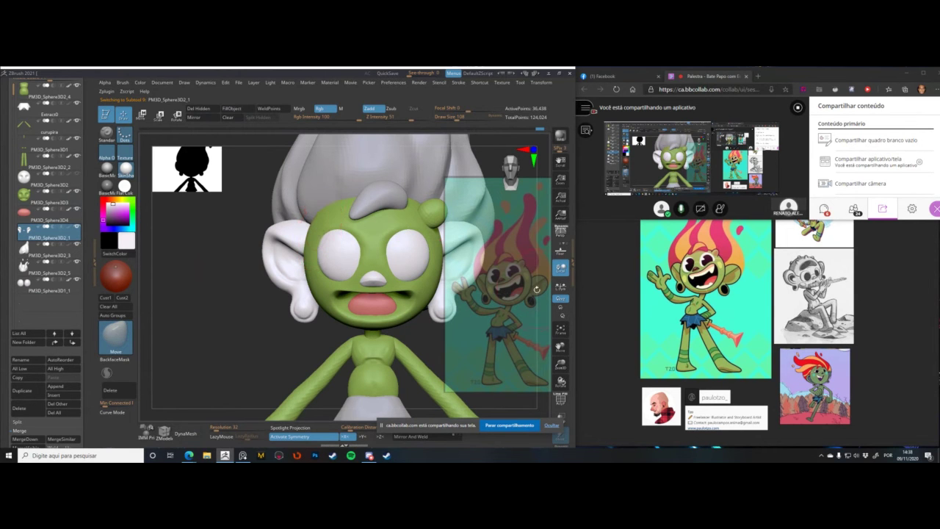
key("z")
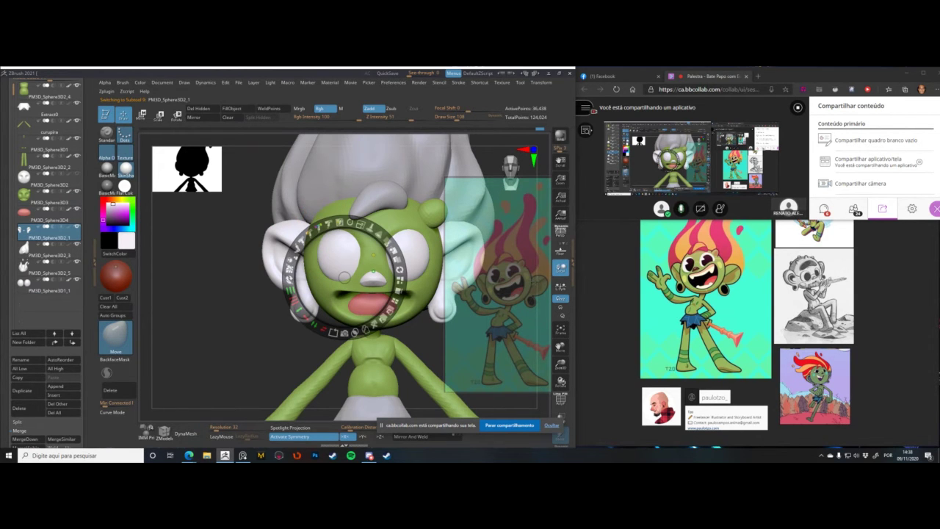
key("c")
key("shift+z")
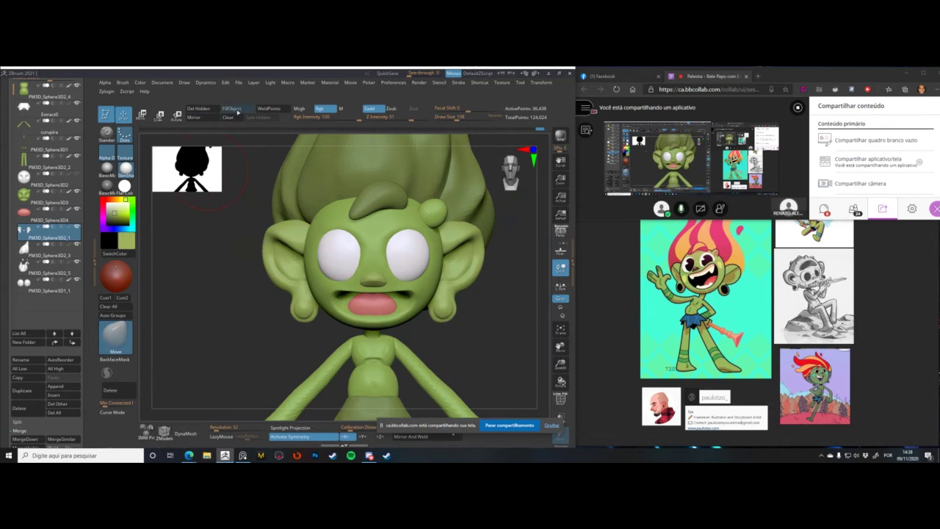
key("f")
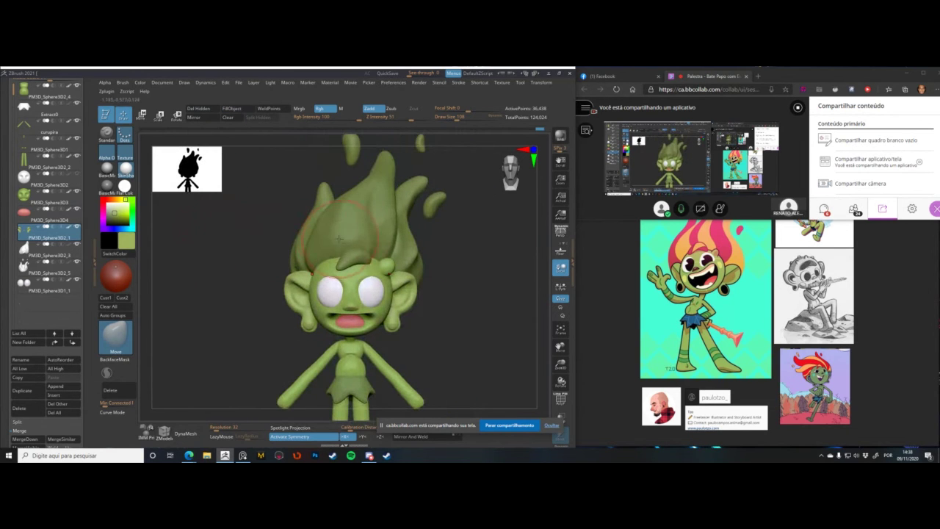
- Sample the hot pink of the hair from the Spotlight reference and fill the front hair subtool with it
left_click(338, 238, "alt")
key("shift+z")
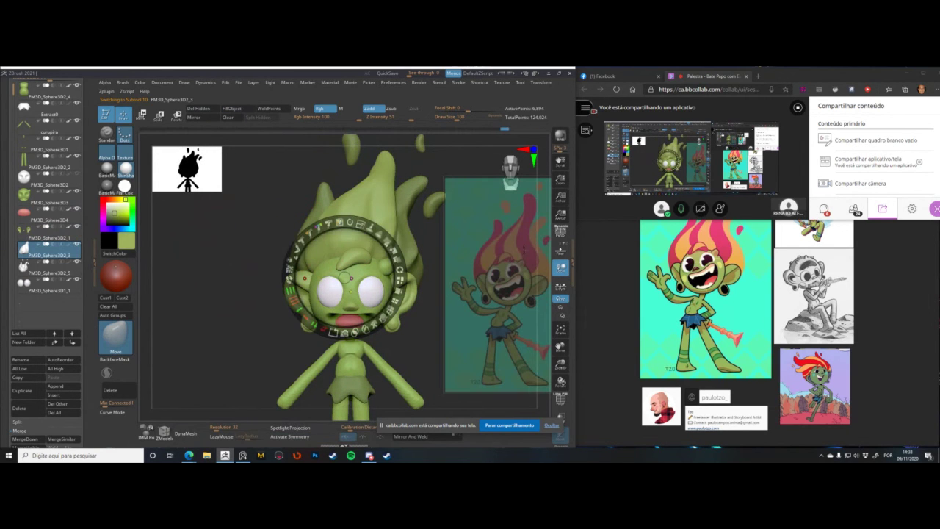
key("c")
key("shift+z")
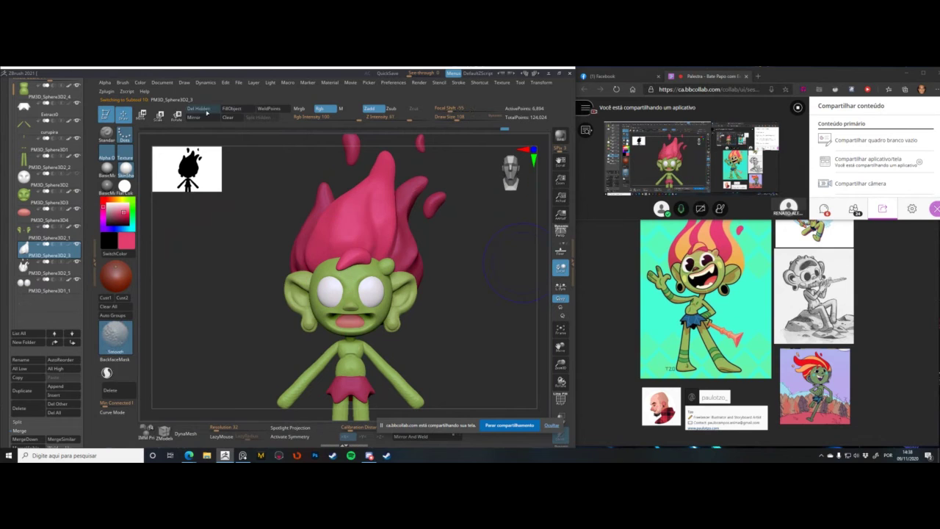
left_click_drag(246, 201, 241, 178, "alt")
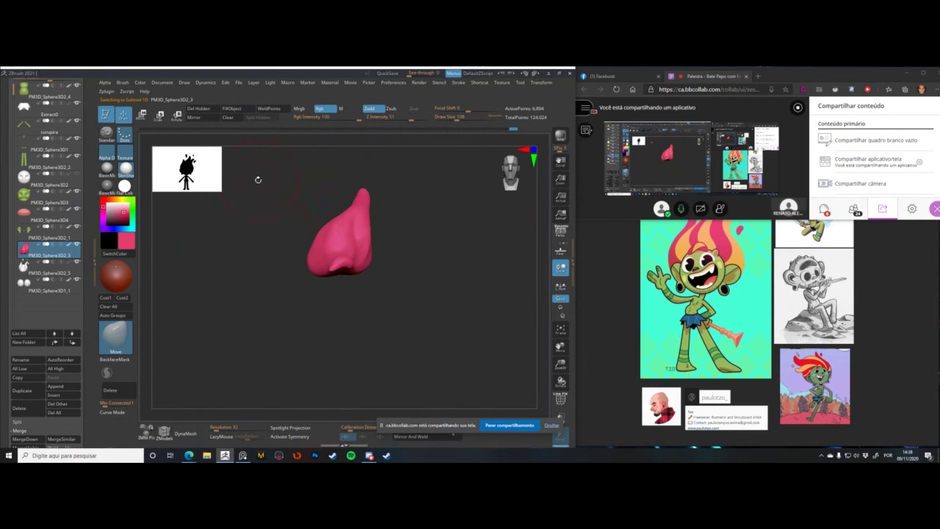
- Fill the back hair subtool, including its loose flame pieces, with the same hot pink
left_click(316, 234, "alt")
left_click(241, 112)
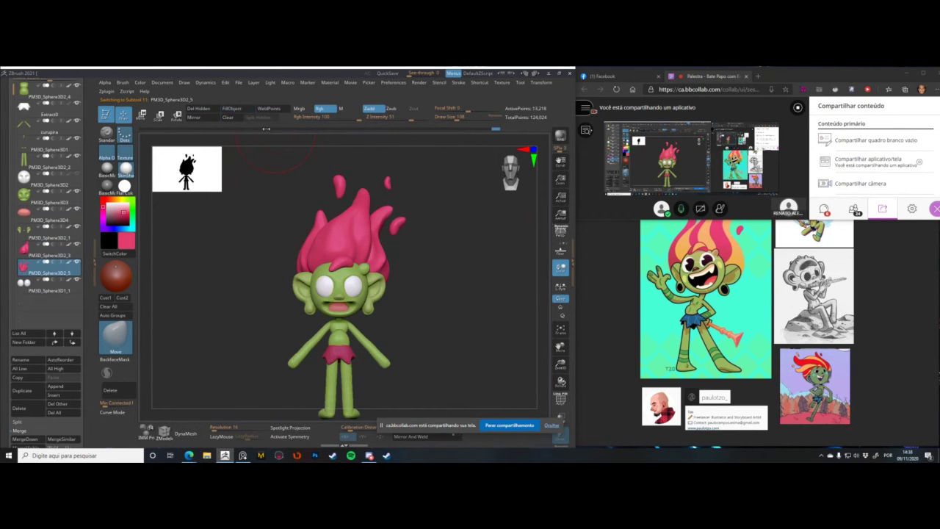
left_click(404, 165)
left_click_drag(397, 222, 395, 211)
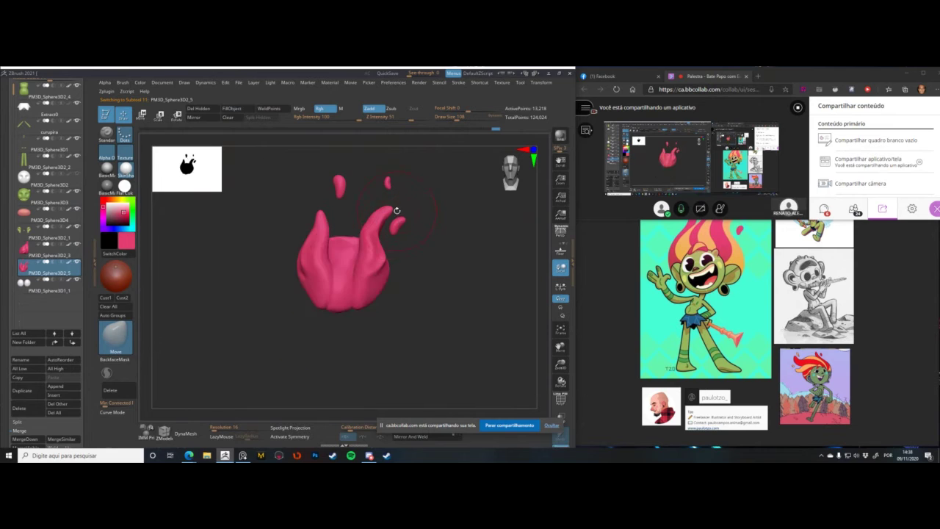
- Sample the blue of the shorts from the Spotlight reference and fill the shorts subtool with it
left_click_drag(229, 270, 233, 215, "alt")
key("shift+z")
key("z")
key("c")
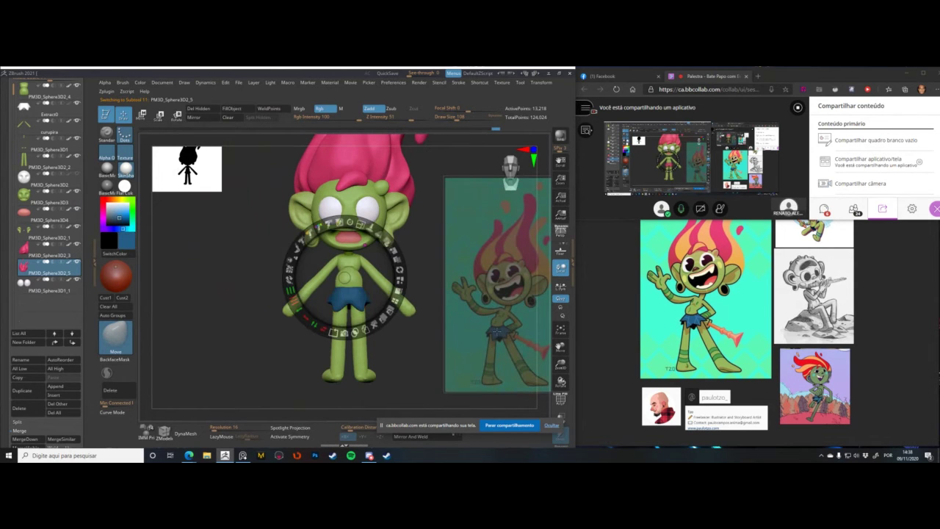
key("shift+z")
left_click(343, 299, "alt")
left_click(233, 111)
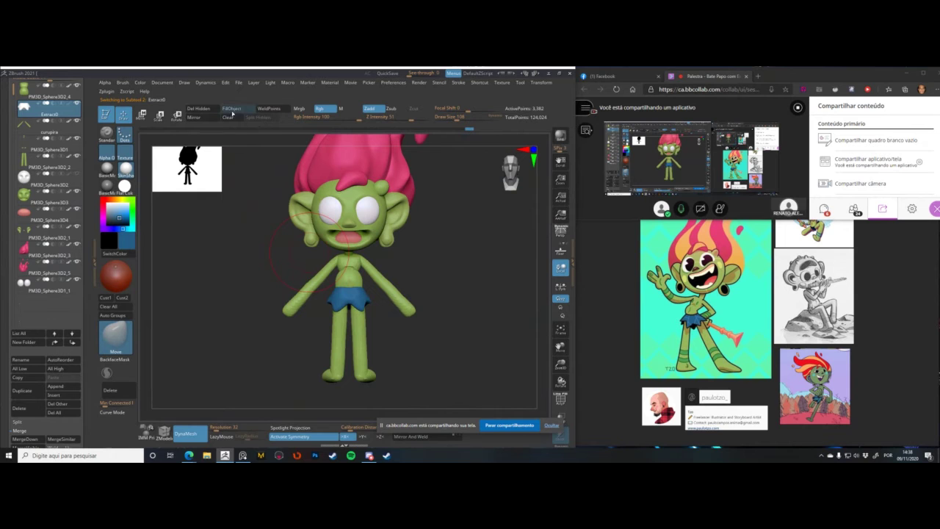
left_click_drag(254, 267, 270, 236, "alt")
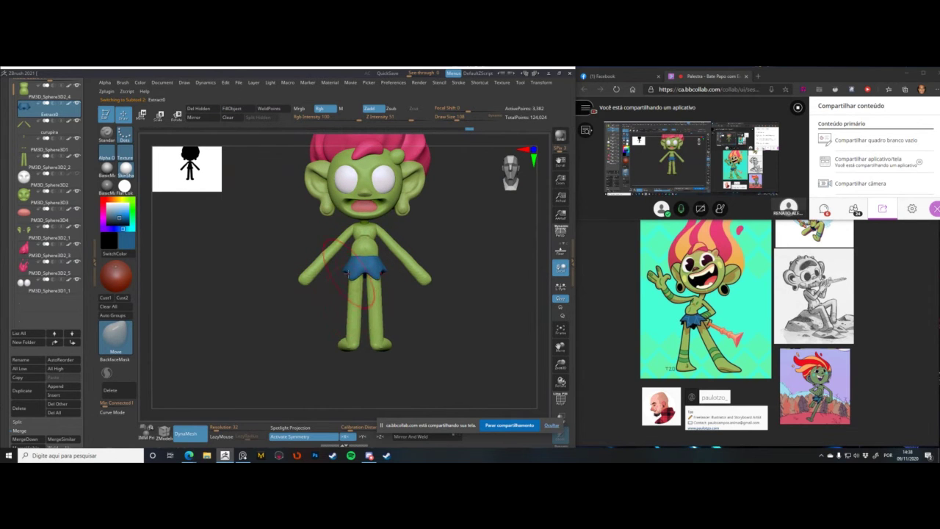
- Make the torso the active subtool and reduce the draw size to about 58
key("space")
mouse_move(349, 280)
left_mouse_down()
mouse_move(342, 280)
mouse_move(335, 315)
left_mouse_up()
left_click(358, 244, "alt")
key("space")
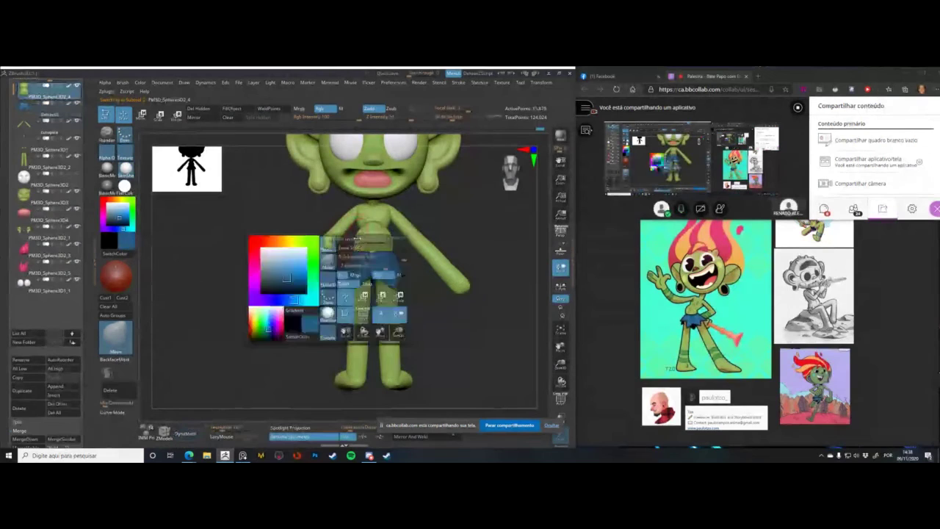
key("space")
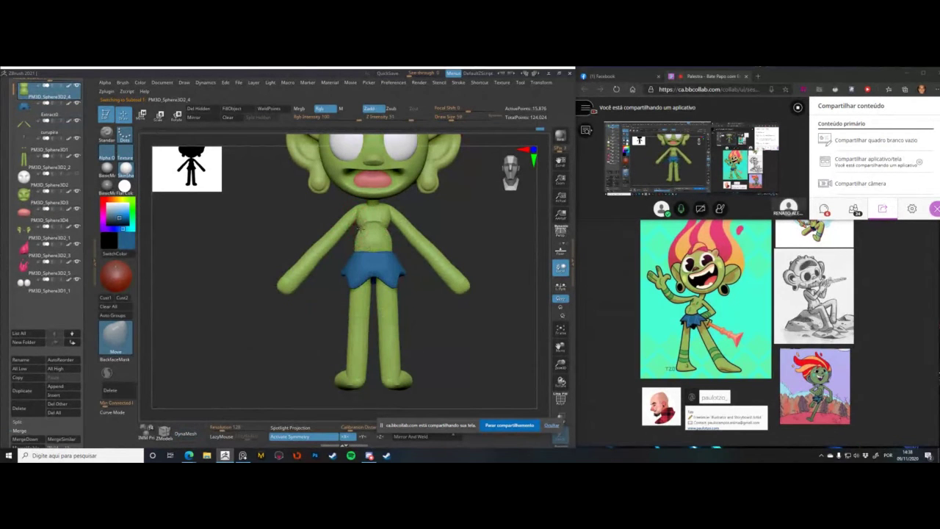
- Select the front hair subtool and sample the light orange of the hair from the Spotlight reference, hiding the reference again
mouse_move(304, 208)
left_mouse_down("alt")
mouse_move(245, 276)
mouse_move(296, 223)
left_mouse_up("alt")
left_click(352, 264, "alt")
key("shift+z")
key("z")
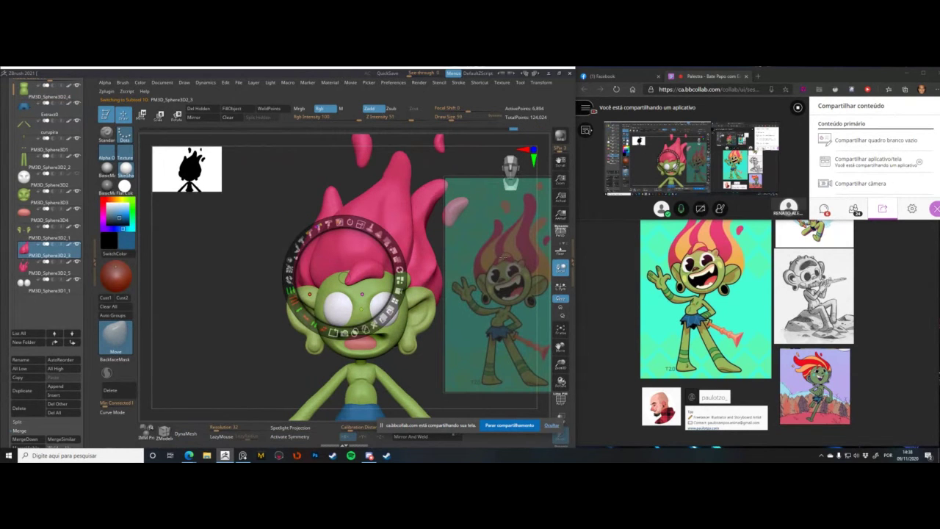
key("shift+z")
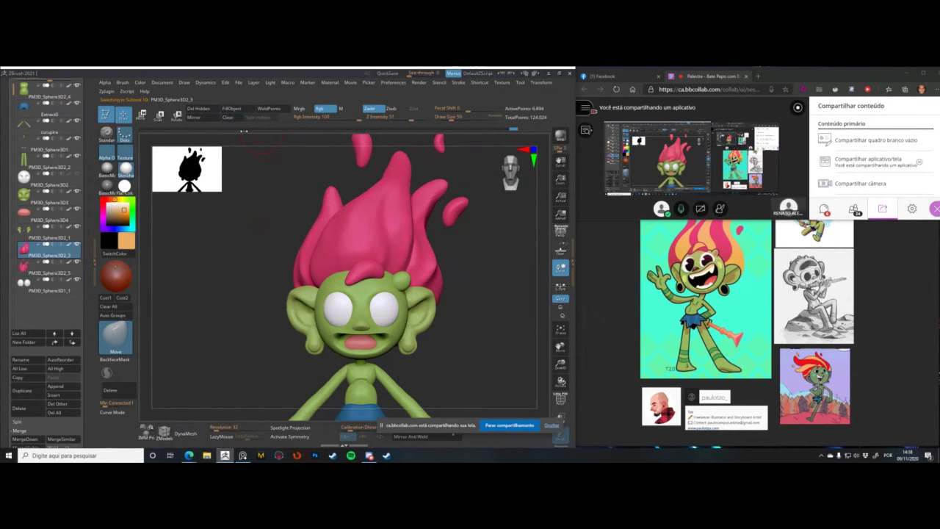
- Pick the Standard brush and set it to paint color only, with Rgb on and Zadd off
key("space")
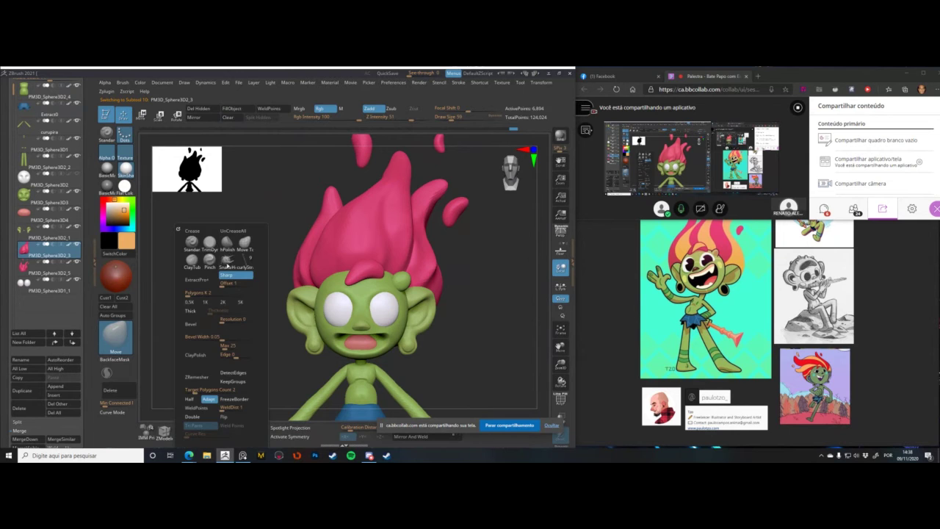
left_click(191, 243)
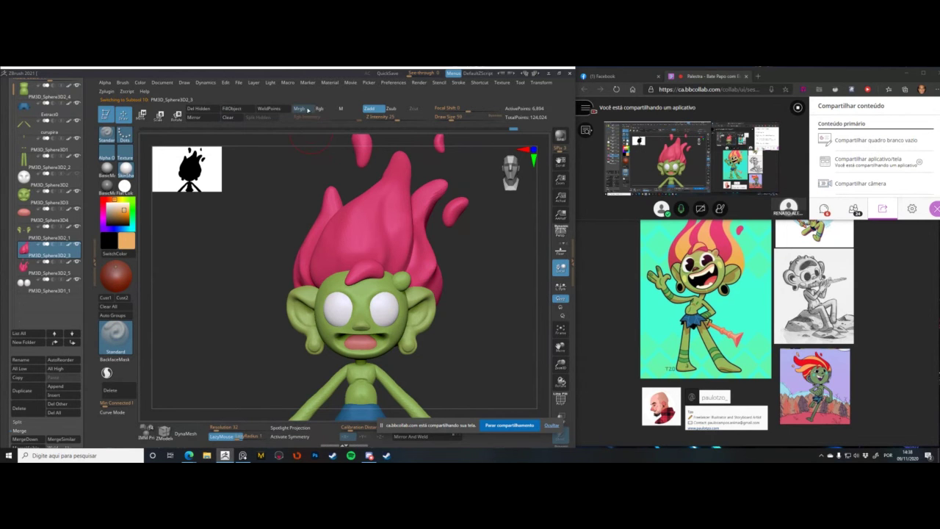
key("space")
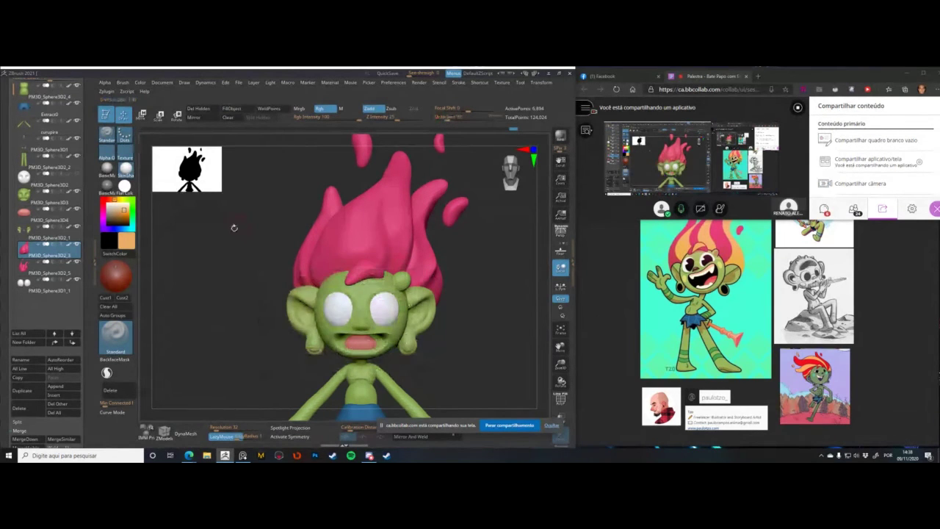
- Paint the small front curl of the hair light orange, reducing the draw size to about 44 for its edges
left_click_drag(233, 227, 235, 268, "alt")
key("space")
mouse_move(352, 283)
left_mouse_down()
mouse_move(373, 266)
mouse_move(352, 279)
left_mouse_up()
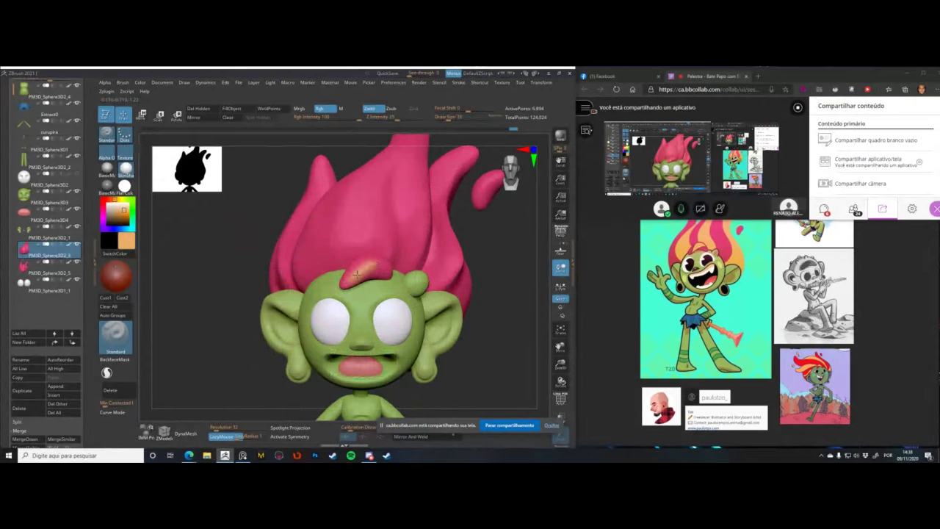
right_click_drag(364, 254, 313, 264)
mouse_move(353, 274)
left_mouse_down()
mouse_move(393, 263)
mouse_move(385, 259)
left_mouse_up()
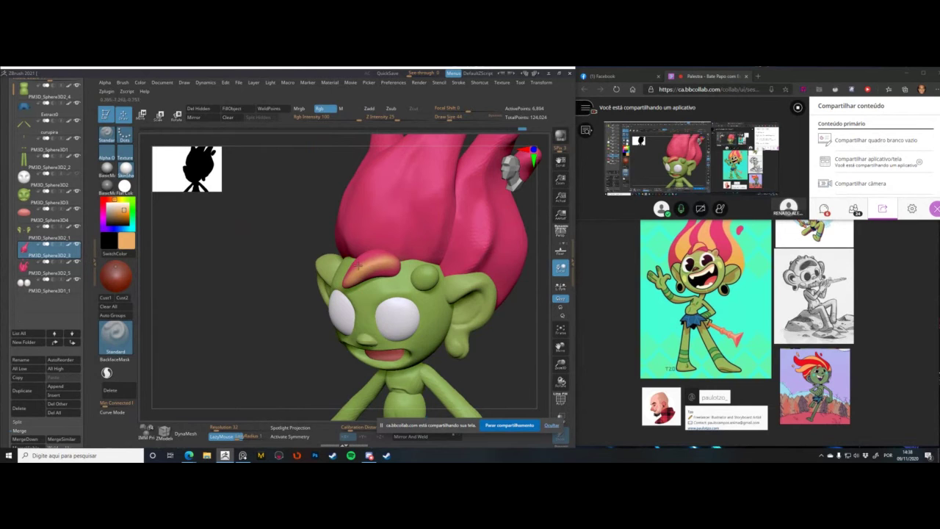
left_click_drag(241, 213, 357, 236)
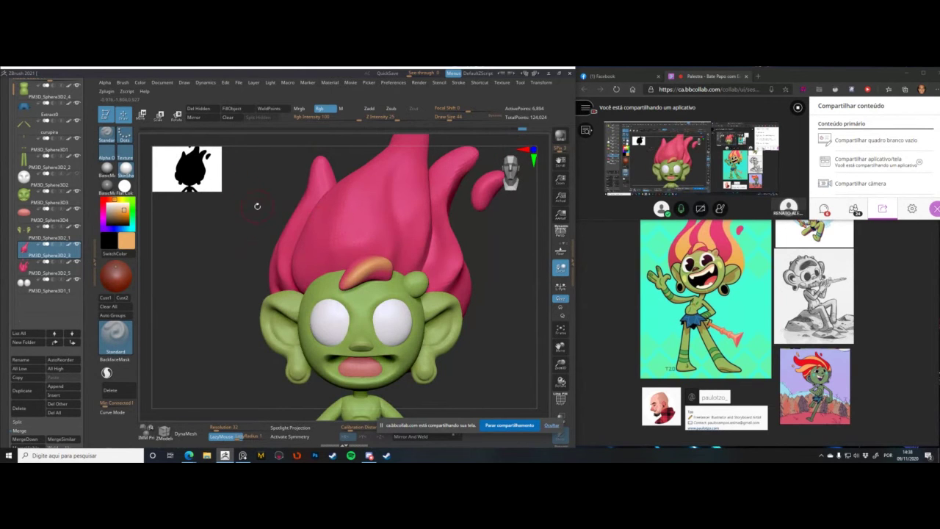
key("s")
key("s")
left_click_drag(522, 316, 495, 296, "alt")
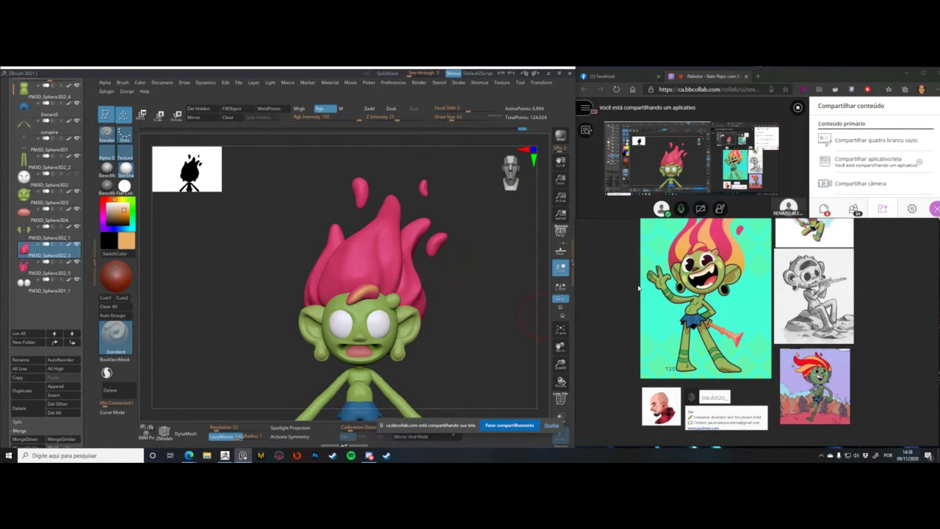
- Isolate the back hair, mask its left half and fill the unmasked right half with light orange, clearing the mask at the end
scroll(661, 359, "up", 2)
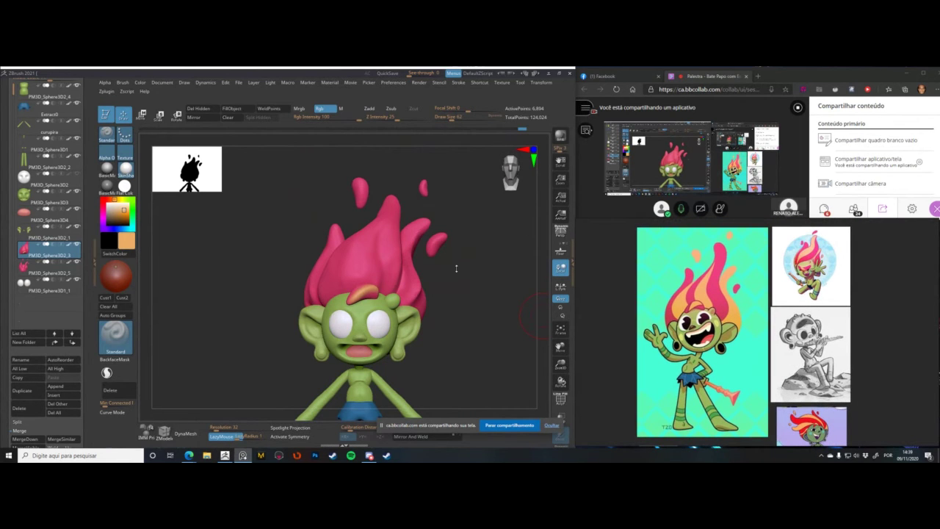
left_click(456, 265)
left_click(406, 293, "alt")
key("alt+s")
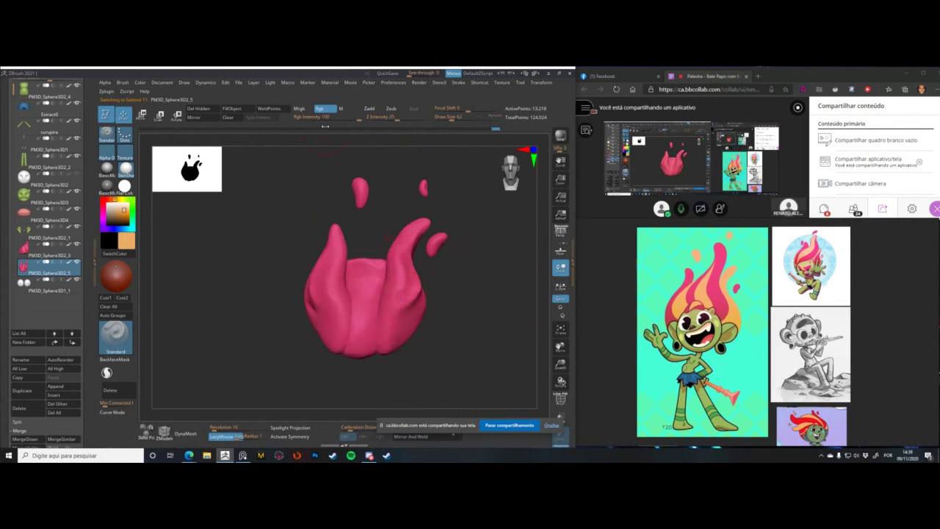
left_click(308, 169, "ctrl+shift")
mouse_move(470, 379)
left_mouse_down("ctrl")
mouse_move(409, 264)
mouse_move(374, 256)
mouse_move(380, 202)
mouse_move(365, 190)
left_mouse_up("ctrl")
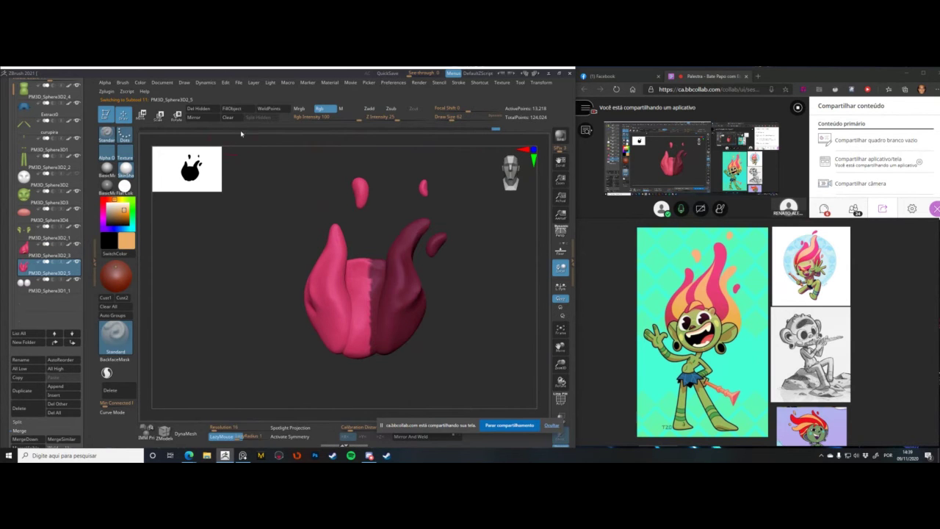
left_click(254, 205, "ctrl")
left_click(232, 109)
key("alt+s")
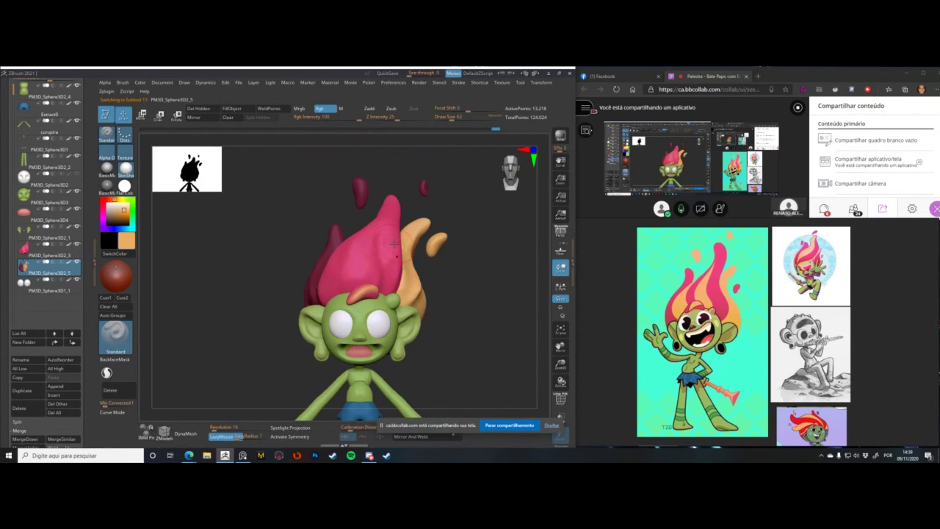
left_click_drag(483, 312, 488, 320, "ctrl")
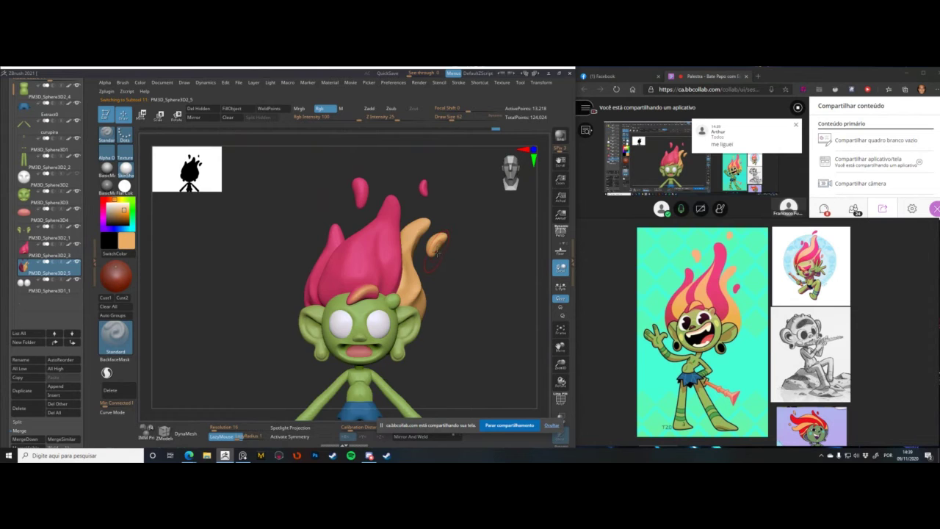
- Isolate the loose flame beside the right lock, fill it with hot pink sampled from the hair, and unhide the rest
key("alt+s")
key("shift+f")
left_click(437, 251, "ctrl+shift")
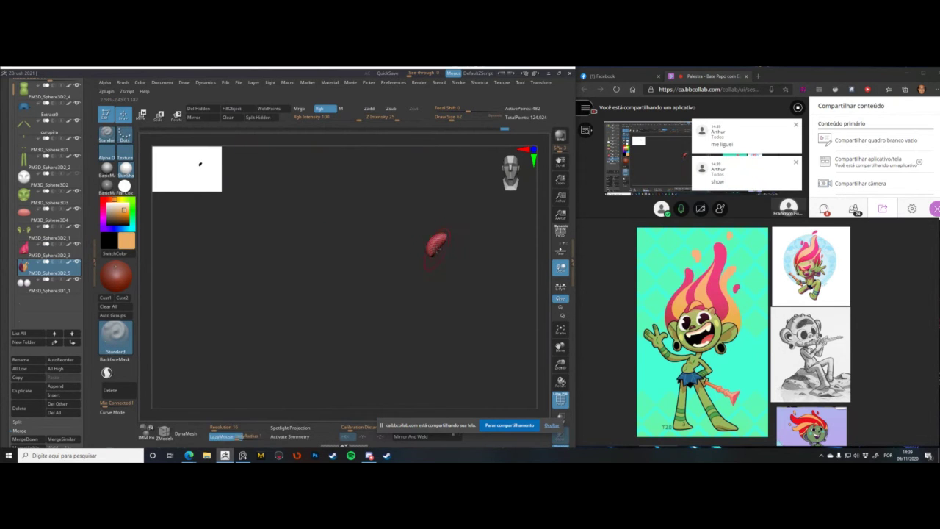
key("alt+s")
key("x")
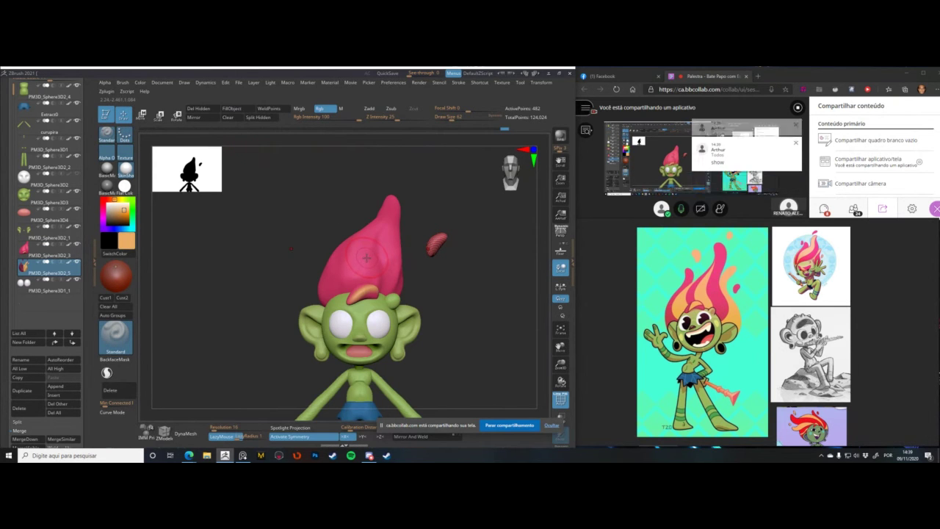
key("c")
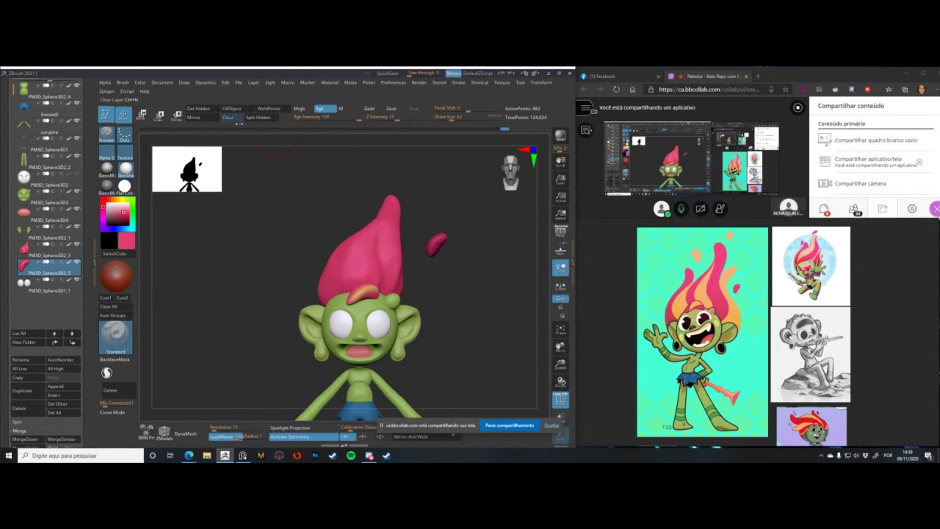
left_click(268, 231, "ctrl+shift")
key("shift+f")
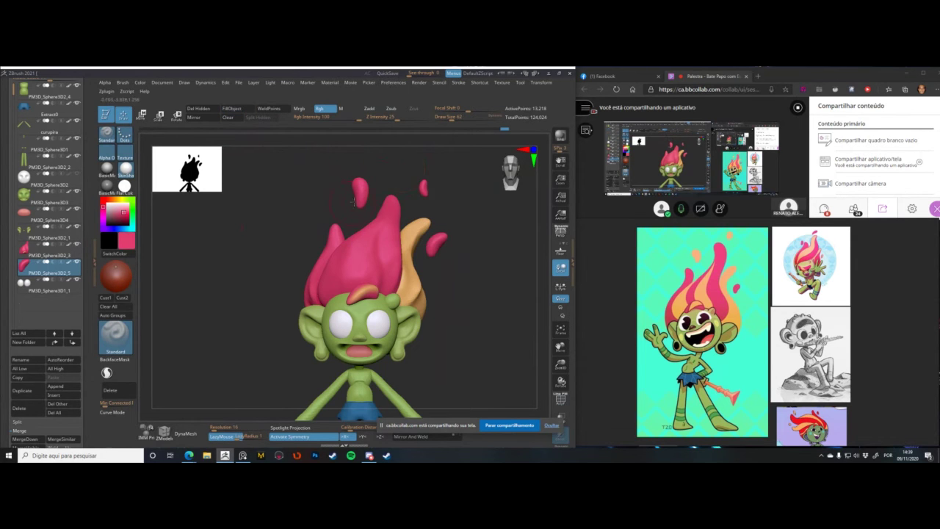
- Mask the whole back hair subtool except the two uppermost loose flames
left_click(354, 201, "ctrl+shift")
key("shift+f")
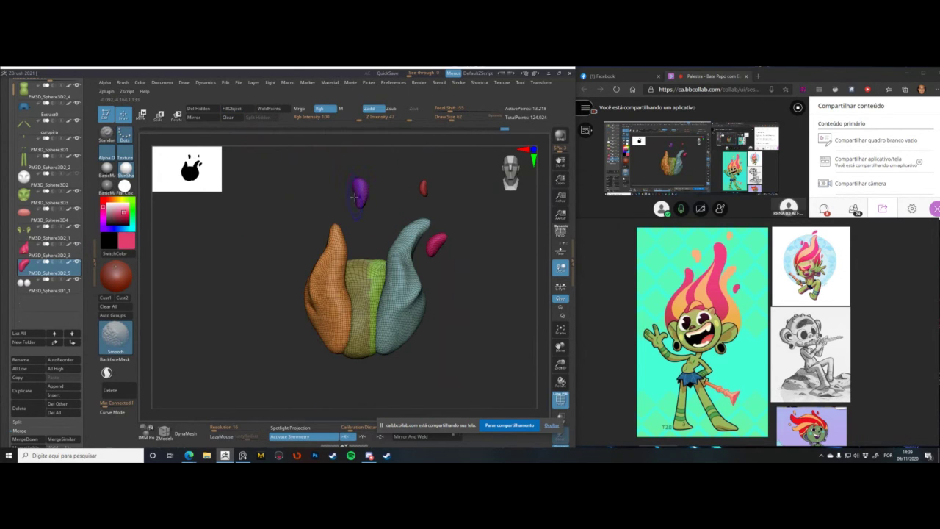
mouse_move(344, 163)
left_mouse_down("ctrl")
mouse_move(371, 221)
mouse_move(435, 216)
left_mouse_up("ctrl")
left_click(337, 199, "ctrl")
key("alt+s")
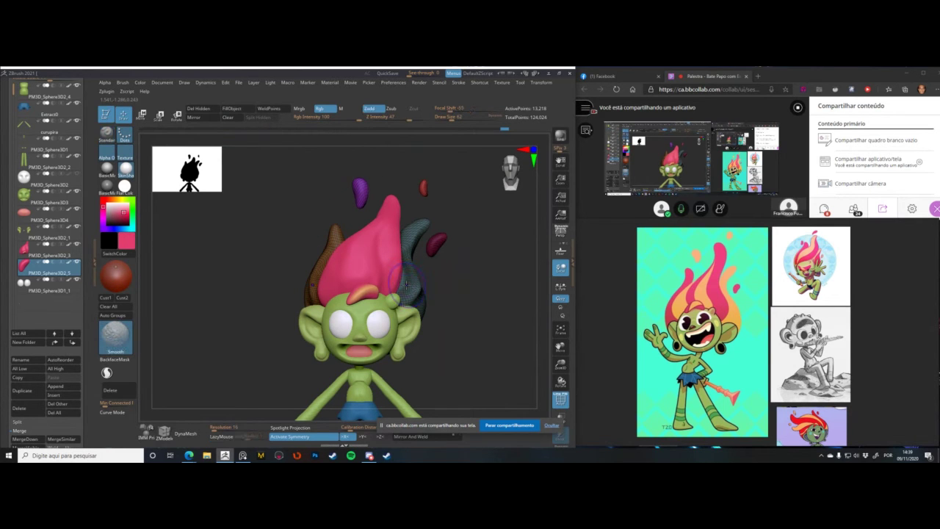
- Sample light orange from the Spotlight reference, fill the two unmasked loose flames with it and clear the mask
key("shift+f")
key("shift+z")
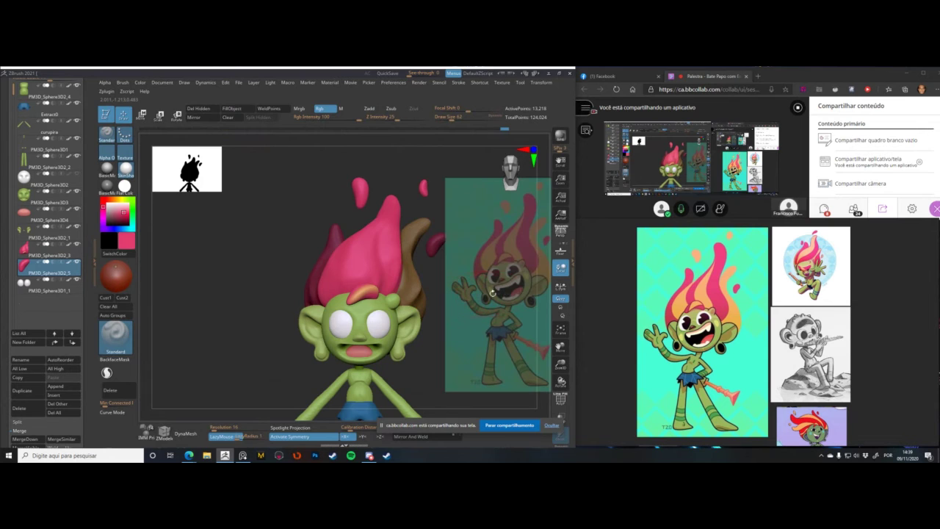
key("c")
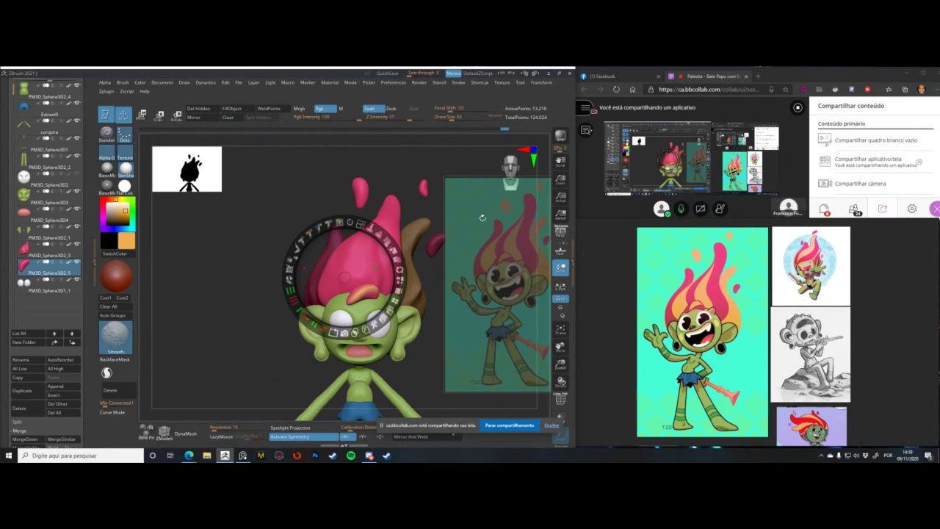
key("shift+z")
left_click(234, 110)
left_click_drag(287, 246, 298, 228, "ctrl")
- Make the front hair the active subtool, try filling it entirely with light orange, and undo the fill
left_click(357, 248, "alt")
right_click(320, 285)
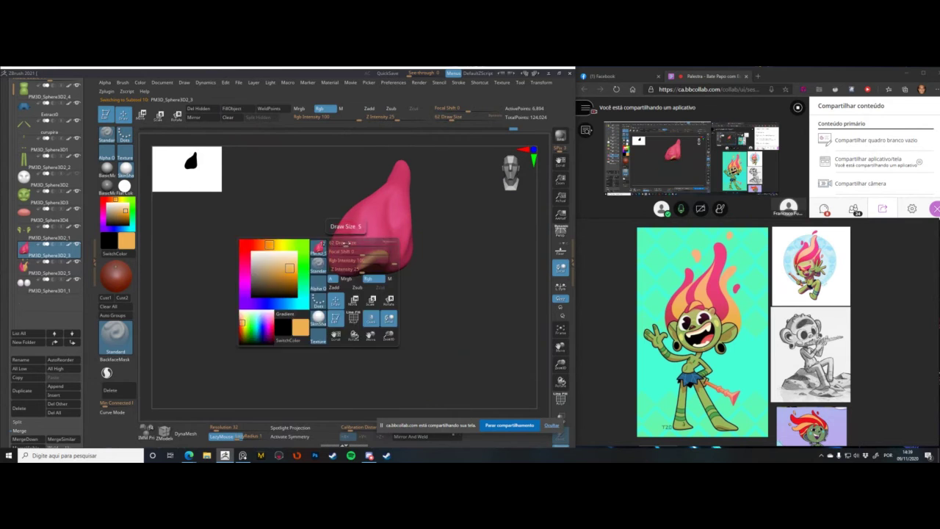
left_click(233, 108)
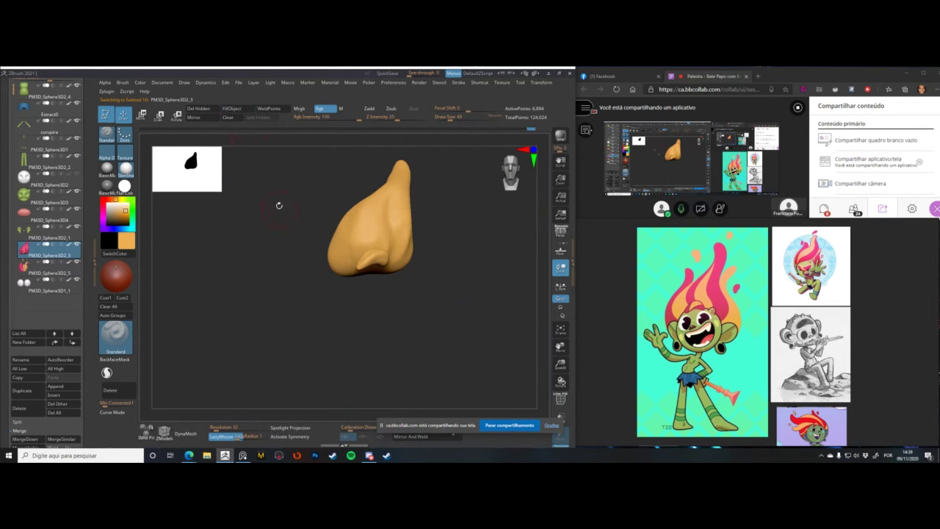
key("ctrl+z")
mouse_move(274, 212)
left_mouse_down()
mouse_move(281, 257)
mouse_move(289, 240)
mouse_move(383, 265)
left_mouse_up()
right_click(348, 213)
left_click(320, 230)
left_click(277, 194)
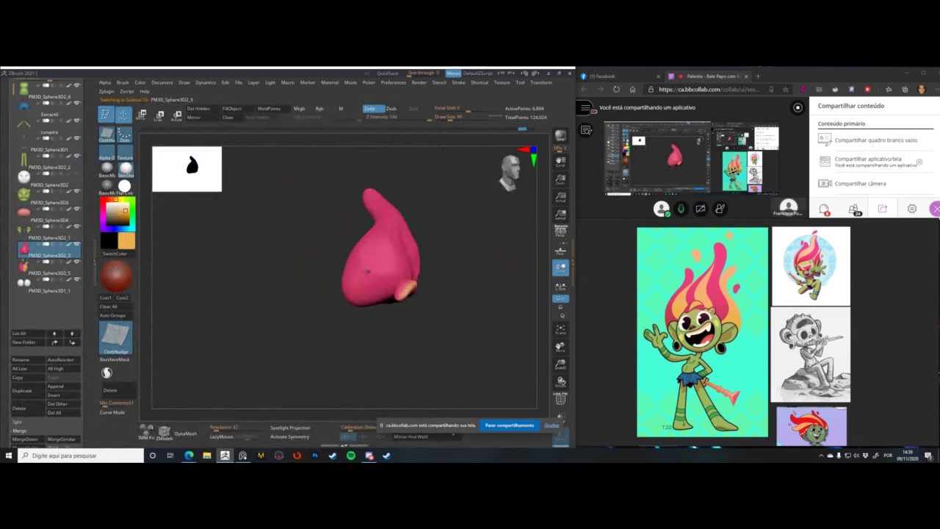
key("space")
key("space")
key("ctrl+z")
- Pick the Standard brush and paint a light orange stripe along the side of the front hair toward its tip
key("space")
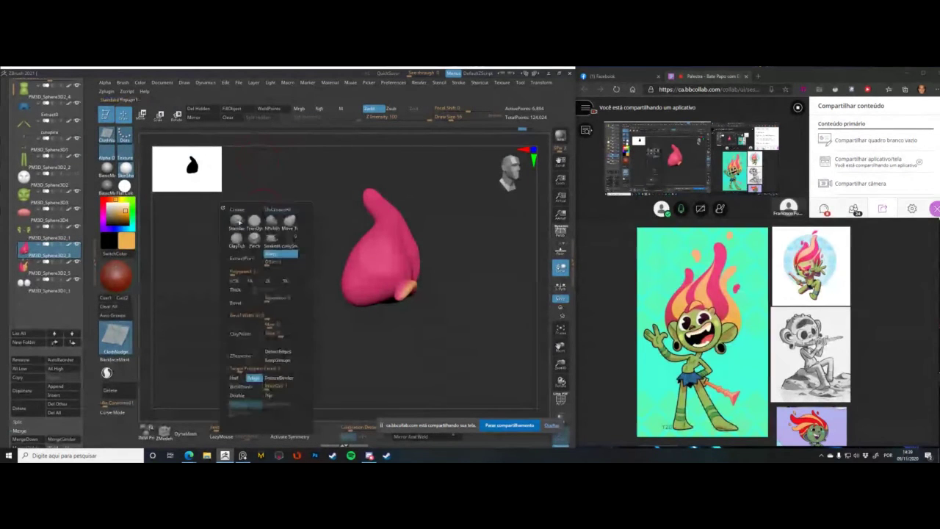
left_click(237, 219)
mouse_move(354, 278)
left_mouse_down()
mouse_move(366, 296)
mouse_move(357, 296)
left_mouse_up()
left_click_drag(358, 237, 389, 184)
mouse_move(331, 235)
left_mouse_down()
mouse_move(301, 208)
mouse_move(283, 212)
mouse_move(343, 248)
left_mouse_up()
key("space")
key("space")
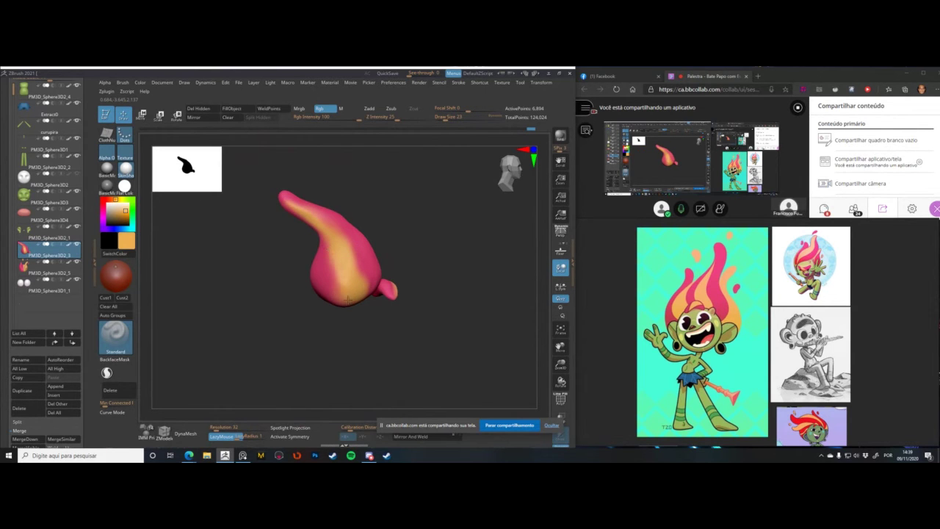
- Extend the side stripe and paint another light orange stripe up the front of the front hair from the curl
mouse_move(348, 298)
left_mouse_down()
mouse_move(282, 249)
mouse_move(299, 206)
left_mouse_up()
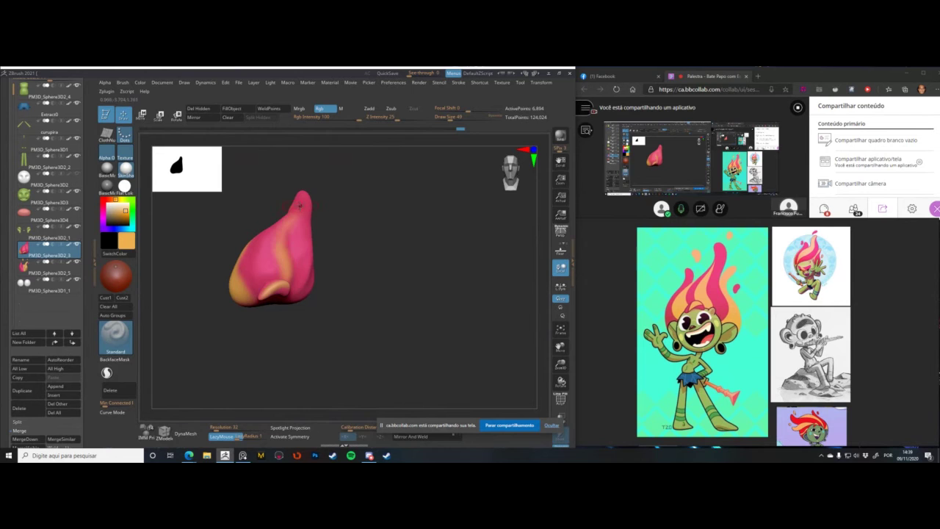
key("space")
left_click_drag(278, 254, 274, 256)
right_click(293, 210)
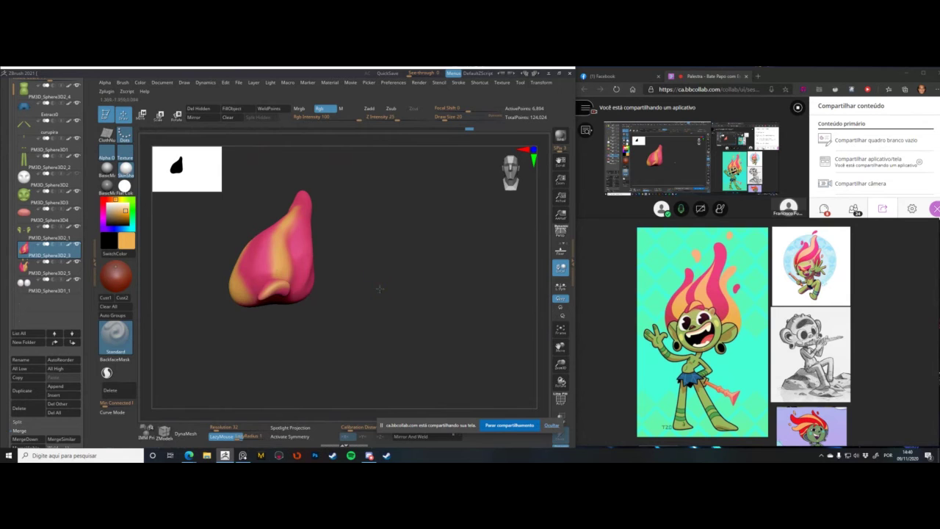
- Show all subtools again, make the head the active subtool and switch the paint color to black
key("alt+s")
right_click_drag(418, 308, 428, 357, "ctrl")
right_click_drag(198, 285, 221, 352, "alt")
right_click_drag(363, 319, 365, 236, "alt")
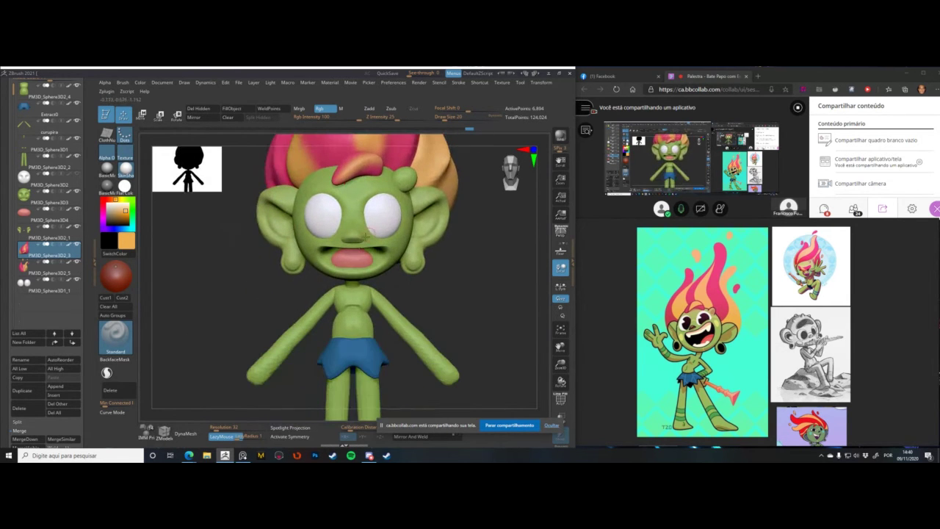
left_click(329, 262, "alt")
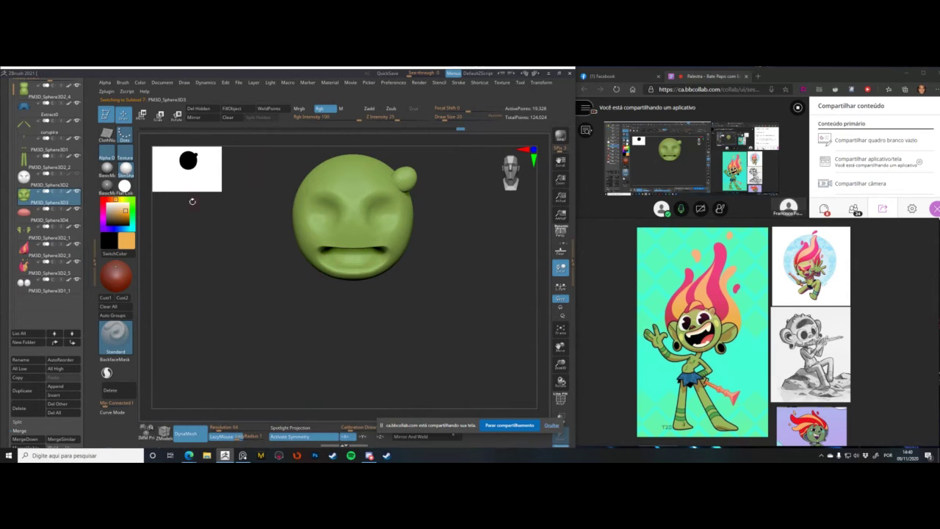
left_click(118, 253)
right_click_drag(207, 275, 221, 324, "ctrl")
right_click_drag(221, 324, 220, 279)
- Paint the inside of the head's mouth cavity black with symmetry, using a draw size of about 71
key("space")
left_click_drag(334, 269, 343, 269)
right_click_drag(240, 270, 246, 296, "ctrl")
key("space")
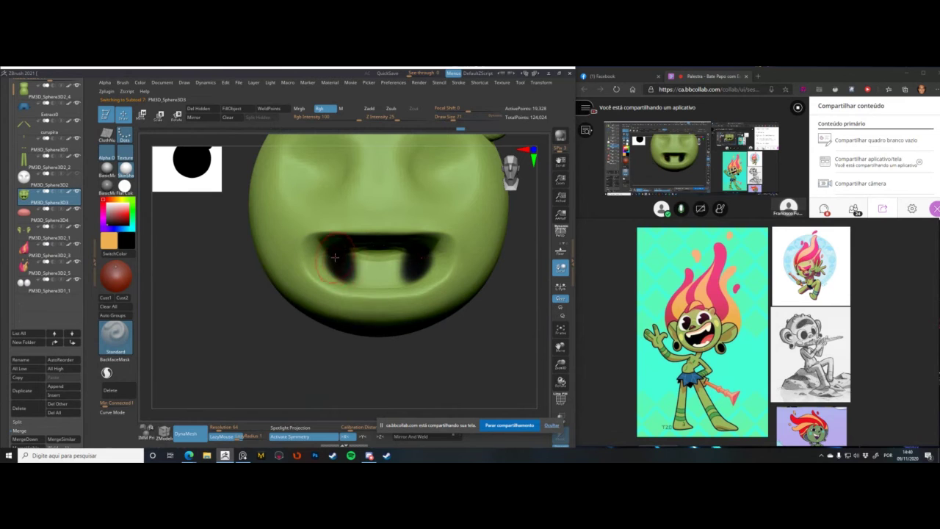
mouse_move(357, 257)
left_mouse_down()
mouse_move(362, 272)
mouse_move(367, 265)
mouse_move(354, 272)
mouse_move(331, 254)
mouse_move(336, 271)
mouse_move(317, 263)
left_mouse_up()
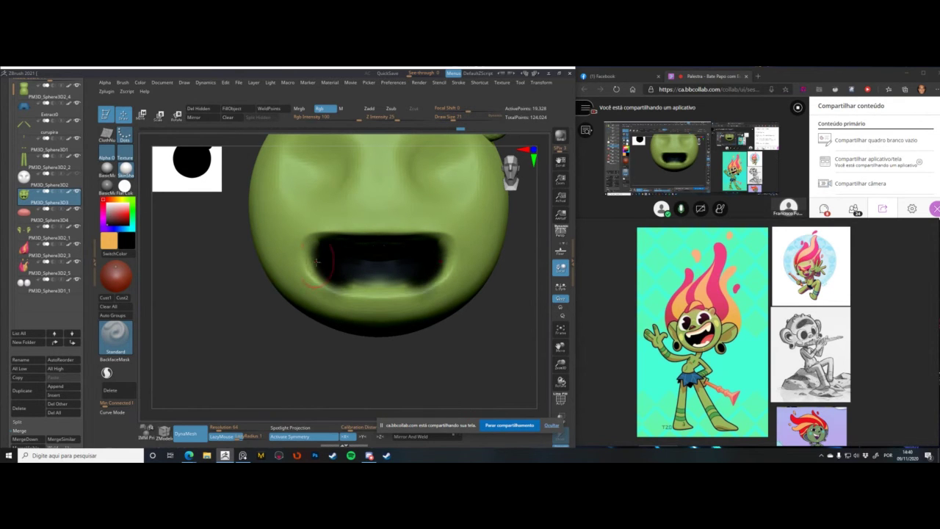
- Finish the black inside the mouth with a smaller brush, covering the corners, the lower edge and the remaining green center
left_click_drag(222, 279, 212, 269)
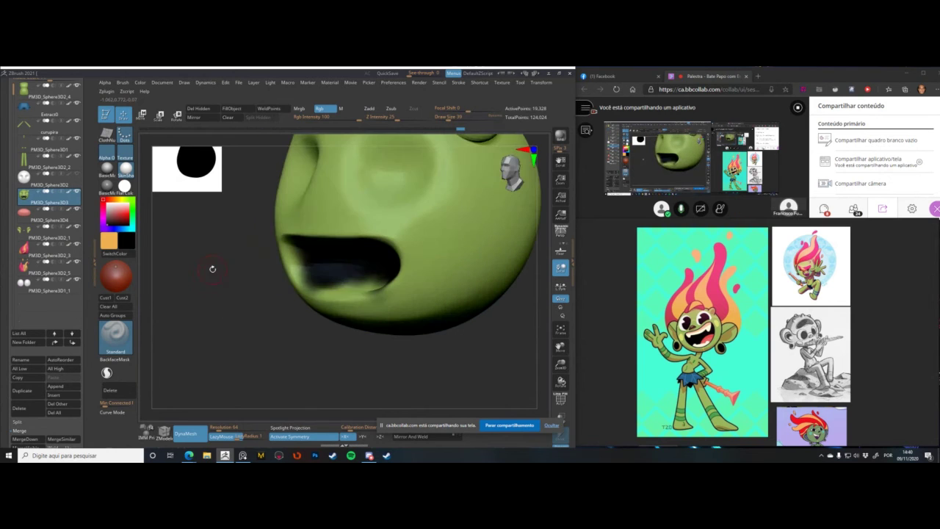
key("s")
mouse_move(312, 279)
left_mouse_down()
mouse_move(297, 258)
mouse_move(342, 293)
left_mouse_up()
left_click_drag(267, 260, 313, 257)
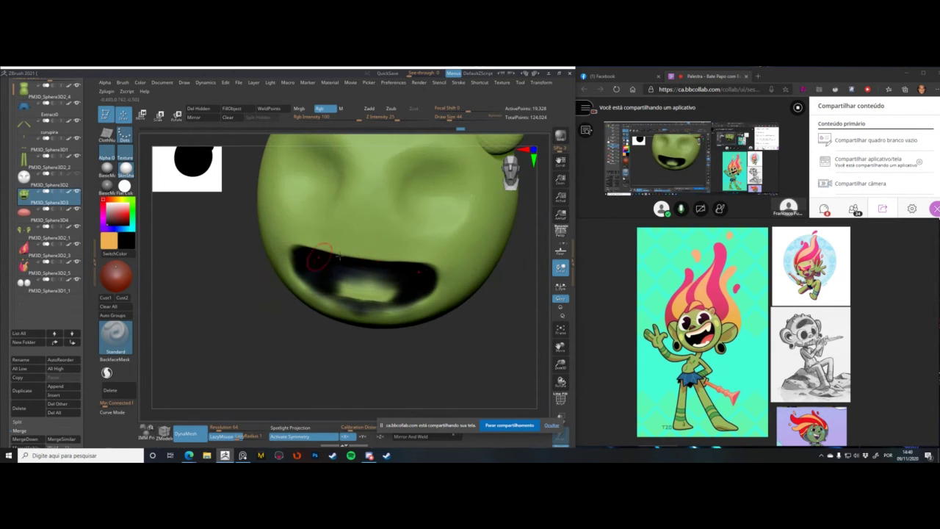
mouse_move(324, 294)
left_mouse_down()
mouse_move(355, 296)
mouse_move(342, 286)
mouse_move(367, 298)
mouse_move(374, 286)
mouse_move(357, 282)
left_mouse_up()
key("space")
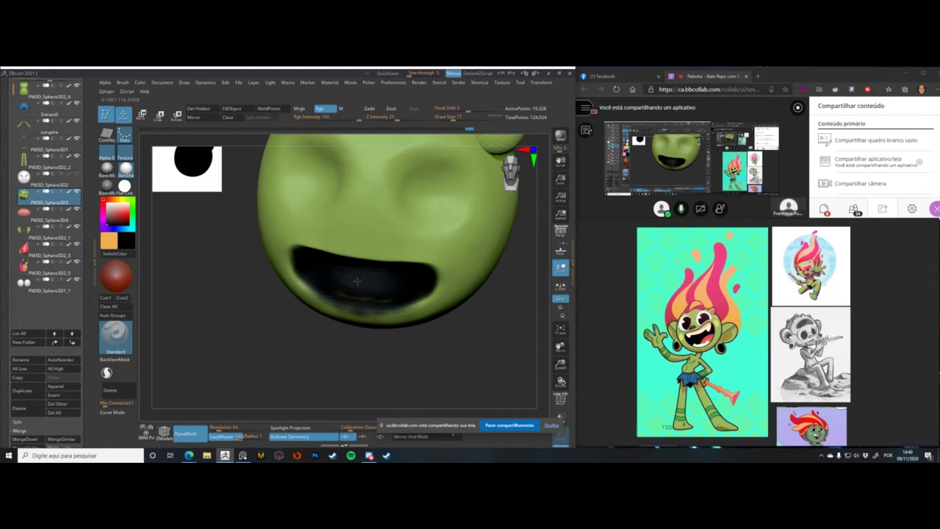
left_click_drag(283, 262, 280, 238, "shift")
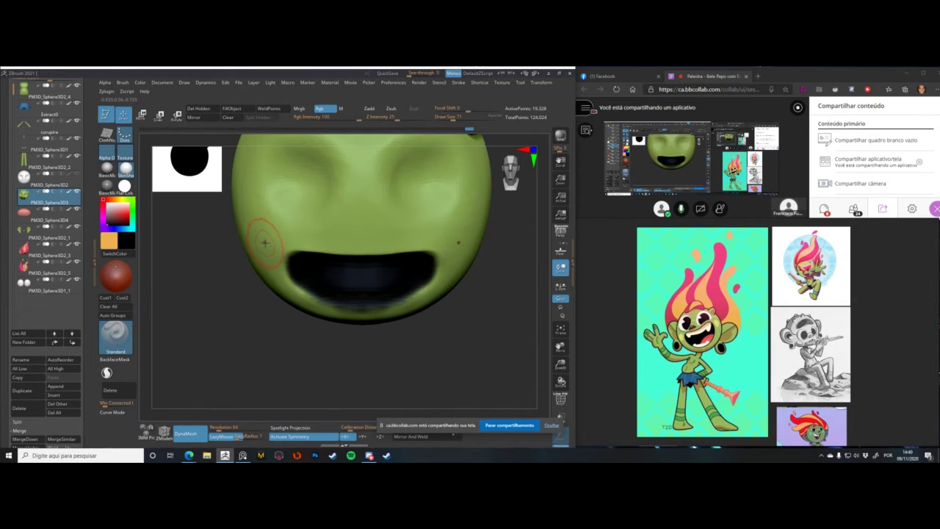
- Clean up the mouth's lower edge with the sampled skin green, using a draw size of 39
key("c")
left_click_drag(228, 266, 229, 227)
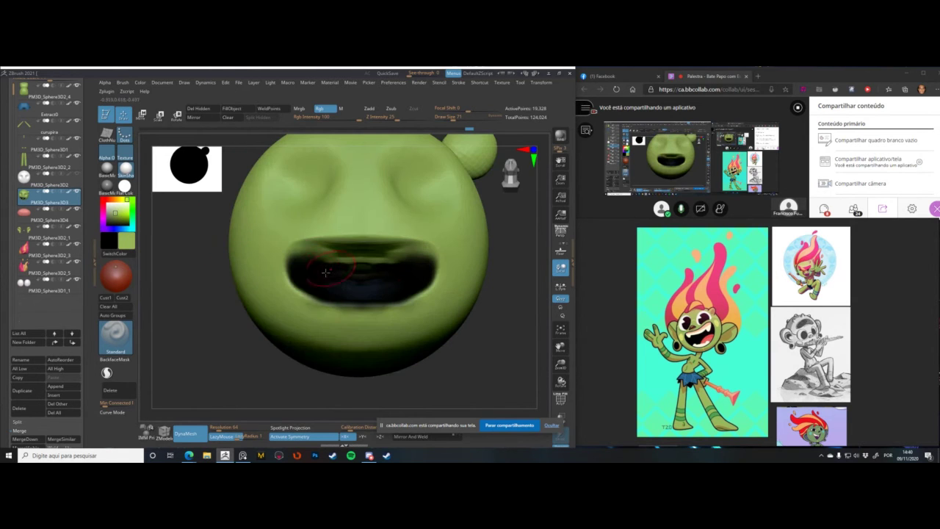
key("space")
left_click(282, 317)
mouse_move(326, 314)
left_mouse_down()
mouse_move(358, 315)
mouse_move(338, 314)
left_mouse_up()
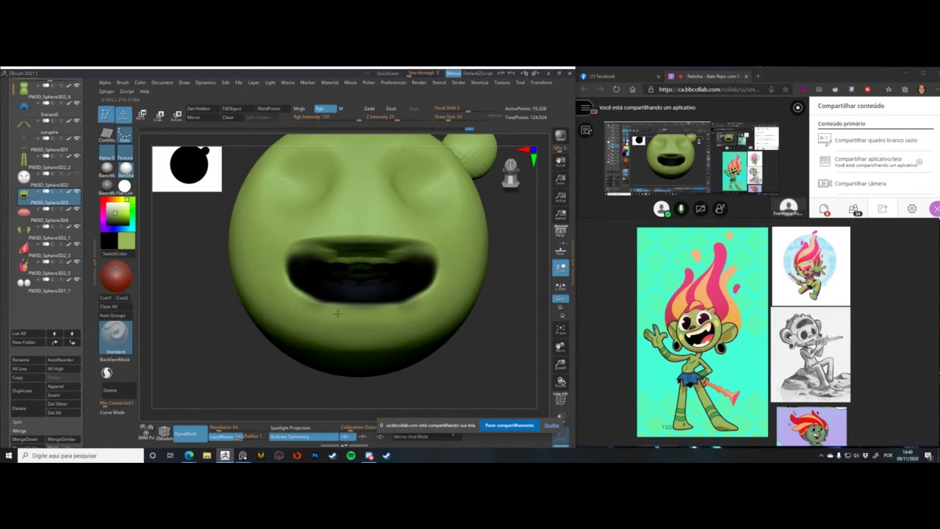
- Sample the mouth's black and touch up the black inside the mouth, ending with a larger brush of about 74
key("c")
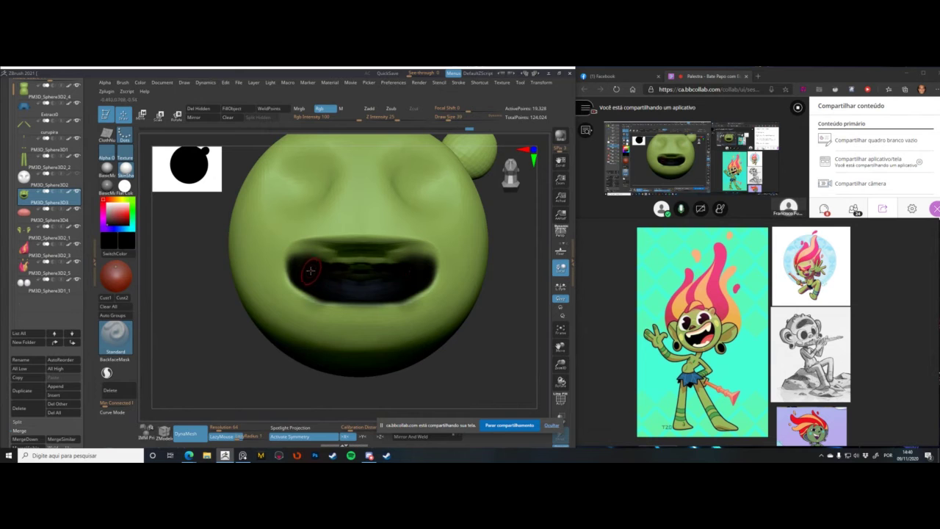
key("space")
left_click(307, 265)
mouse_move(321, 260)
left_mouse_down()
mouse_move(349, 265)
mouse_move(338, 250)
mouse_move(303, 246)
mouse_move(354, 245)
mouse_move(293, 237)
mouse_move(300, 252)
left_mouse_up()
key("space")
left_click(335, 270)
left_click_drag(184, 257, 189, 281)
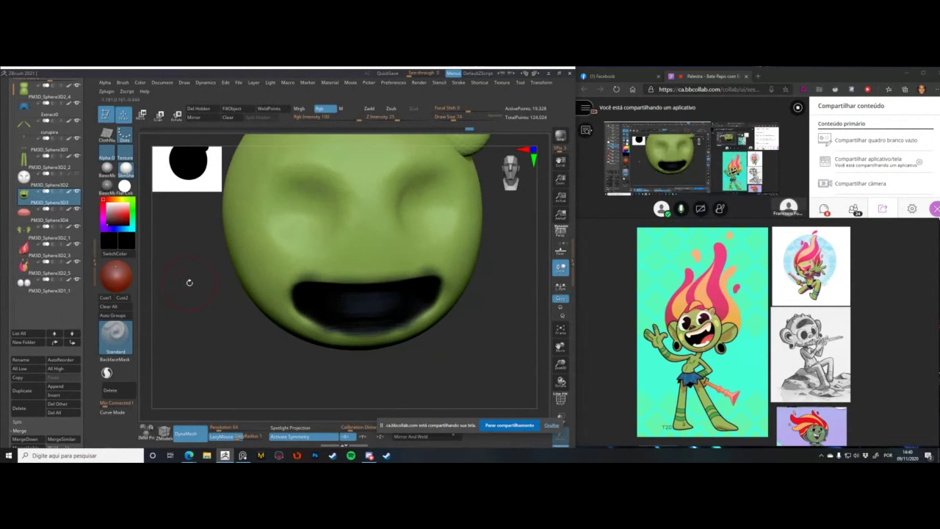
- Refine the lower lip with sampled green at a draw size of 39, reduce the brush to 29 and show the whole character
key("space")
left_click(290, 271)
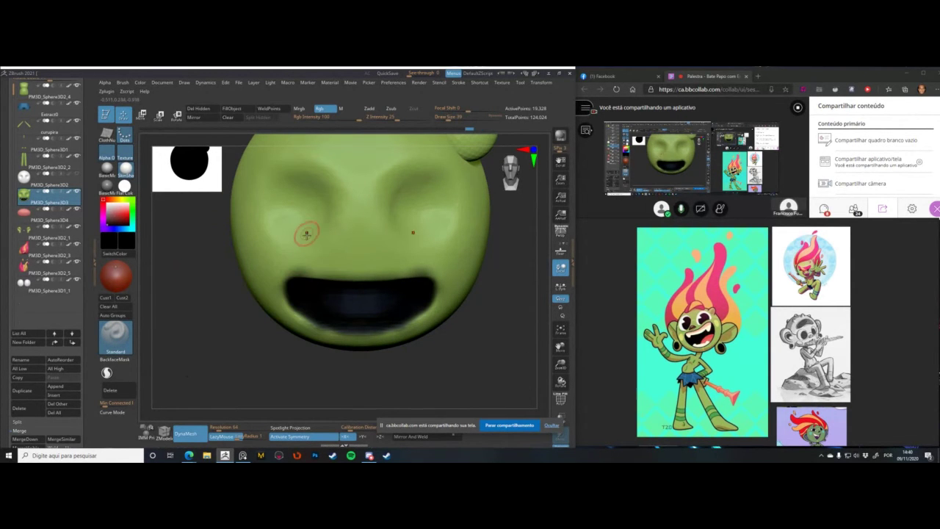
key("c")
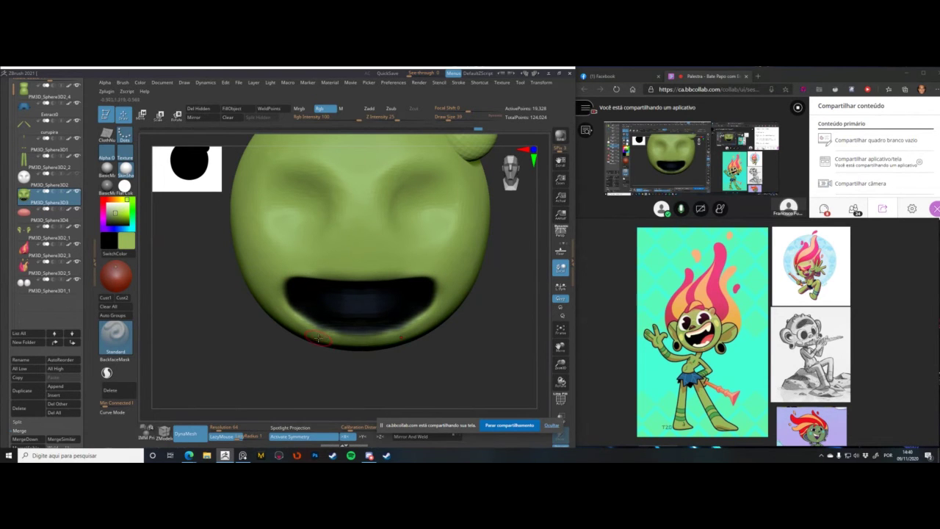
left_click_drag(224, 325, 252, 253, "alt")
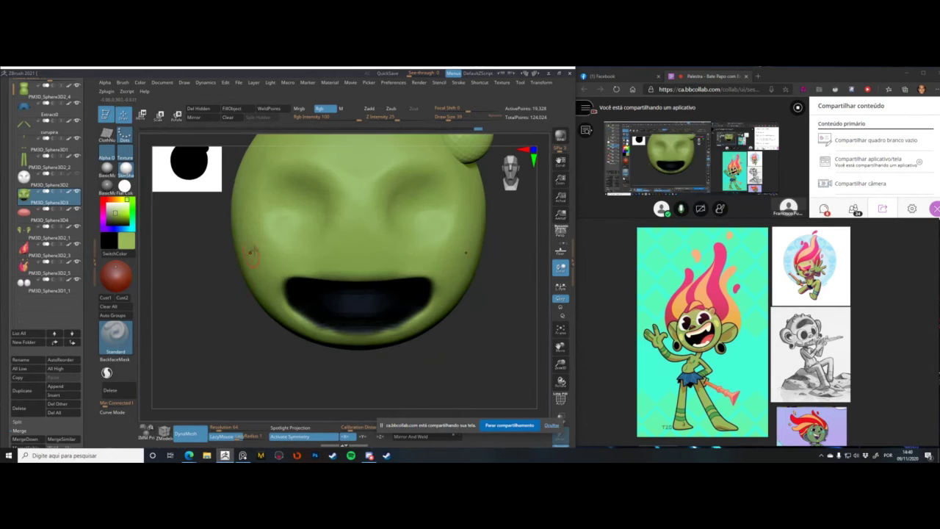
key("space")
left_click_drag(219, 303, 226, 268, "alt")
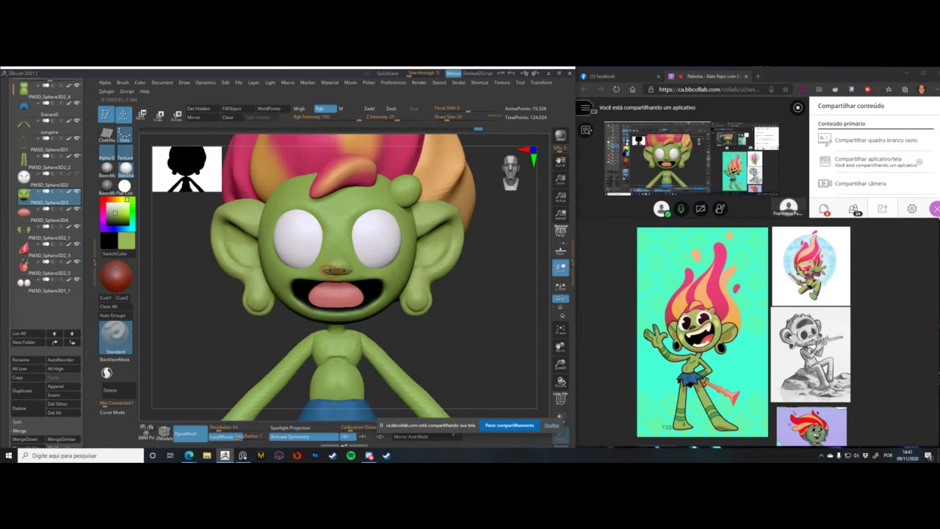
- Make the nose and ears the active subtool and sample dark brown from the reference image overlay
left_click(332, 269, "alt")
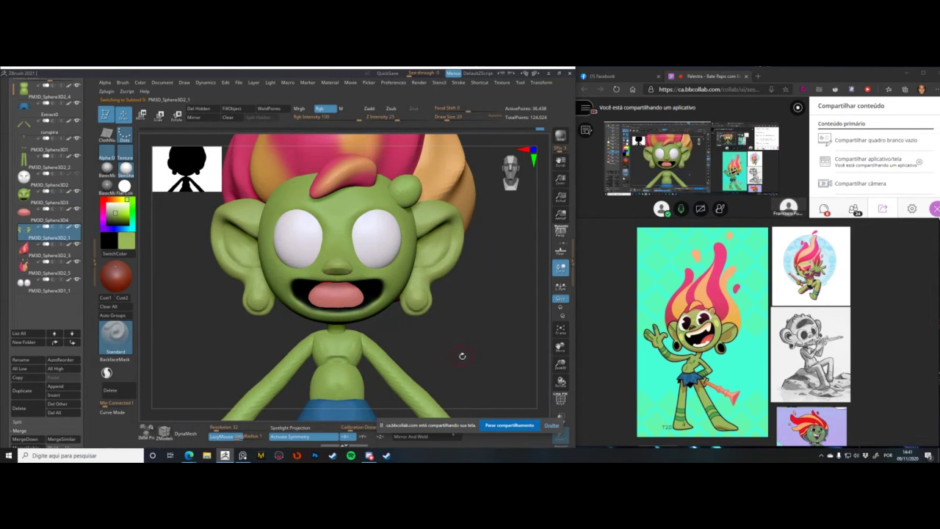
left_click_drag(462, 356, 450, 341)
key("shift+z")
key("z")
key("c")
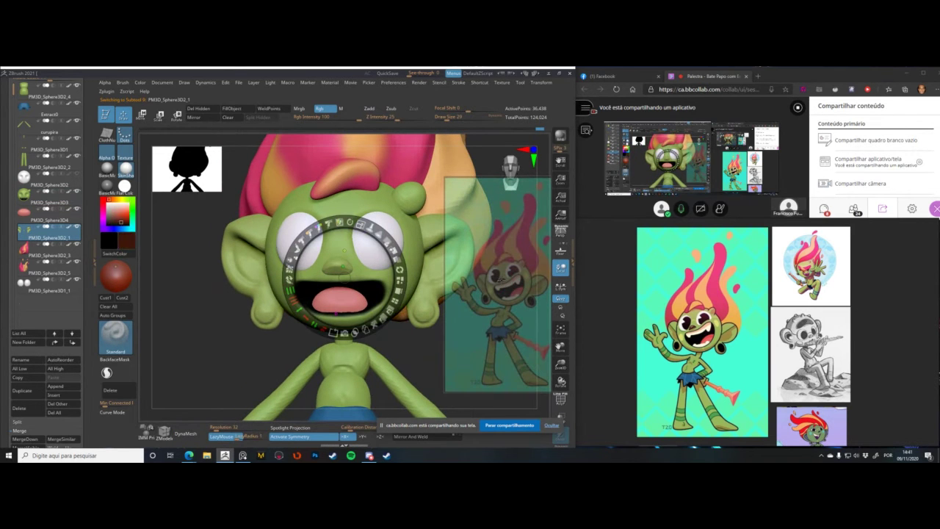
key("shift+z")
- Paint the underside of the nose dark brown with a small brush, finishing at a draw size of 20
left_click_drag(186, 344, 193, 293)
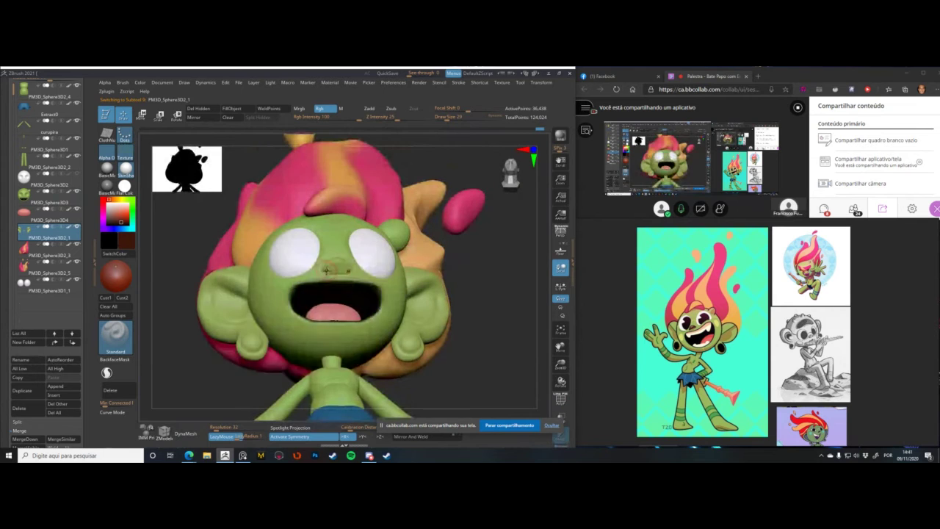
left_click_drag(327, 271, 333, 266)
key("space")
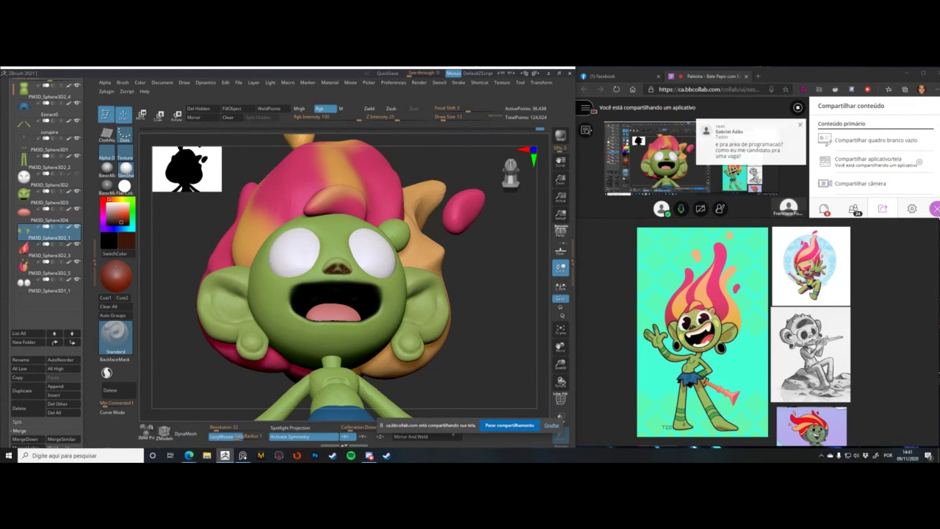
key("space")
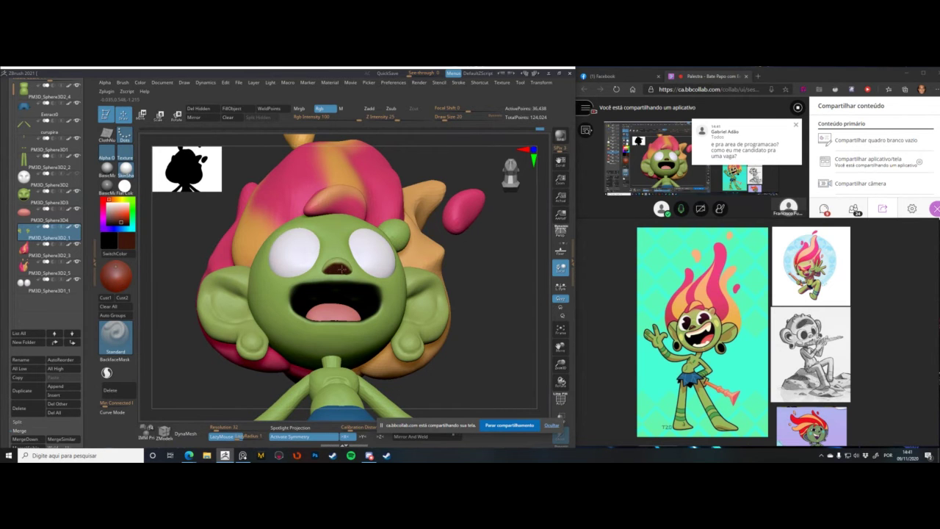
mouse_move(167, 262)
left_mouse_down()
mouse_move(169, 293)
mouse_move(176, 261)
left_mouse_up()
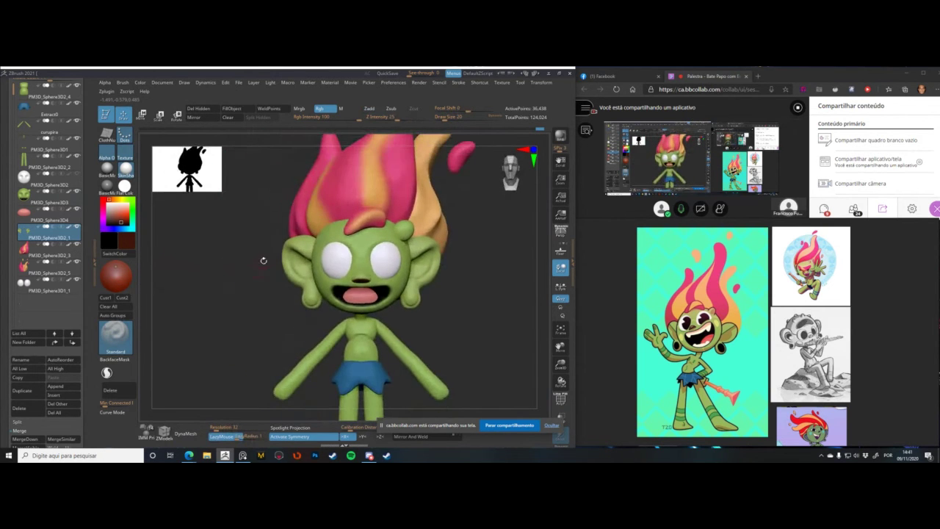
- Shade the inside of both ears softly with dark brown, using a draw size of 35 and an Rgb Intensity of 11
key("space")
left_click_drag(294, 272, 298, 272)
key("shift+s")
key("shift+s")
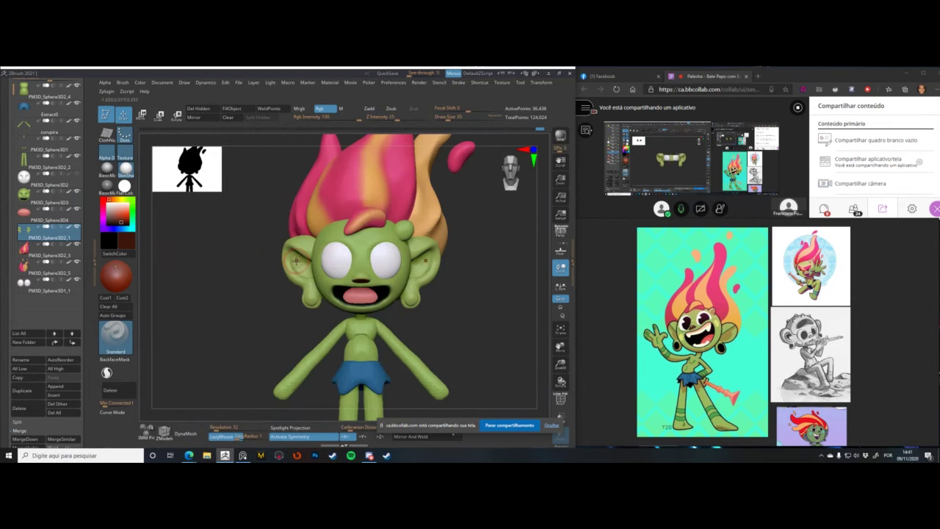
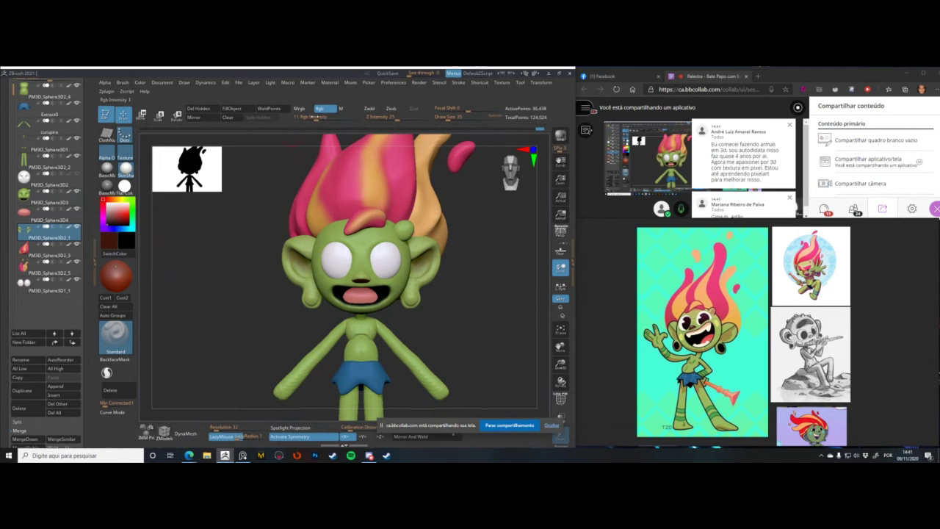
- Paint a round black spot on each earlobe with symmetry, using a draw size of 27 and an Rgb Intensity of 100
mouse_move(216, 310)
left_mouse_down("alt")
mouse_move(211, 330)
mouse_move(260, 284)
mouse_move(263, 265)
left_mouse_up("alt")
key("space")
left_click_drag(321, 257, 313, 246)
key("space")
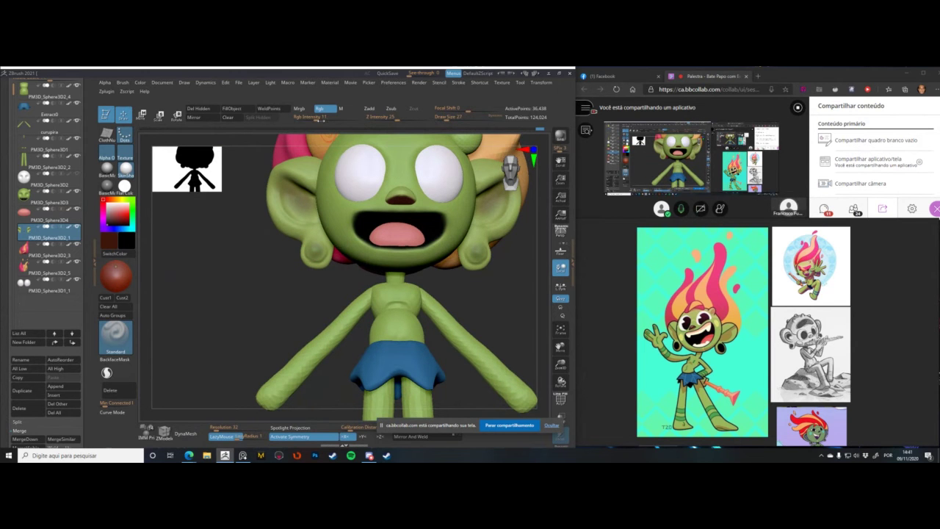
left_click_drag(316, 251, 321, 253)
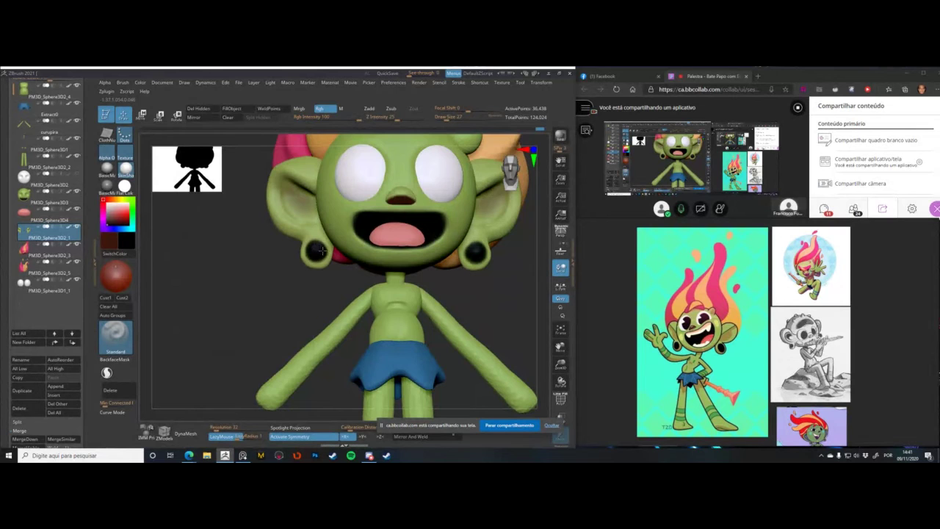
left_click_drag(236, 294, 245, 213, "alt")
left_click_drag(227, 252, 263, 291, "alt")
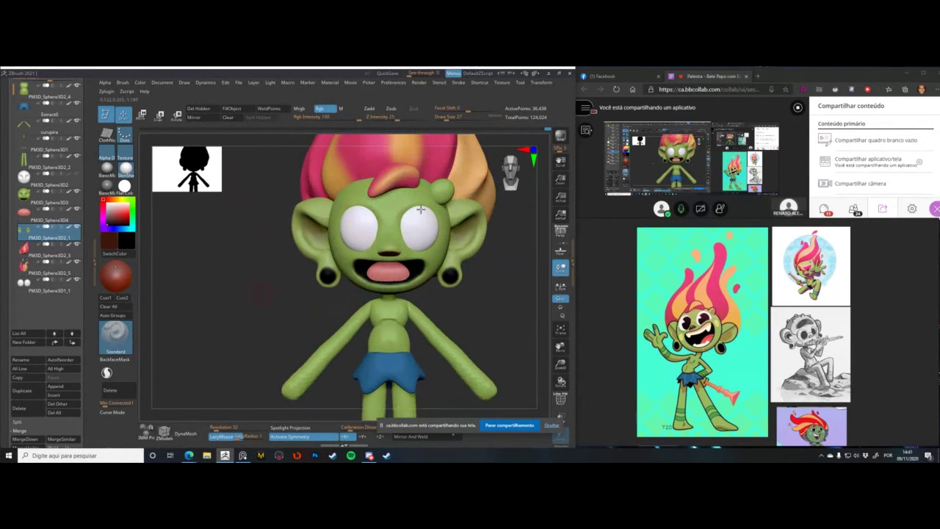
- Make the eyeballs the active subtool and set the brush for painting the pupils
left_click(353, 234, "alt")
key("space")
key("space")
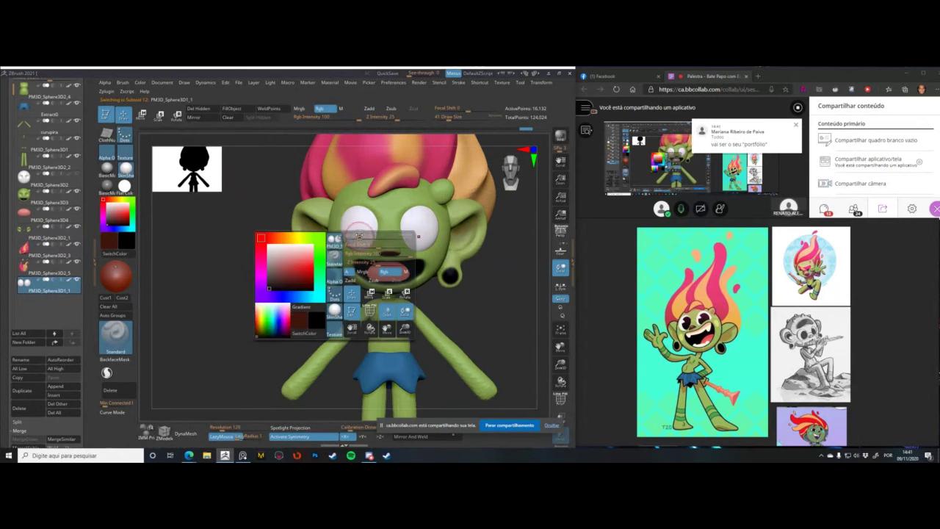
mouse_move(363, 240)
left_mouse_down()
mouse_move(361, 231)
mouse_move(362, 243)
mouse_move(325, 231)
mouse_move(356, 229)
left_mouse_up()
key("ctrl+z")
key("]")
key("ctrl+z")
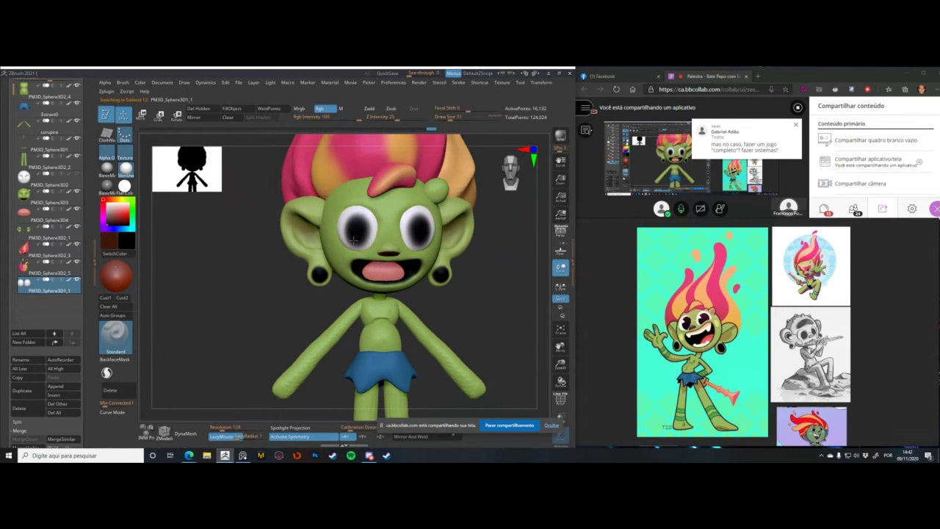
key("ctrl+z")
- Paint large black oval pupils on both eyes with a draw size of 37 and a Focal Shift of -83
key("space")
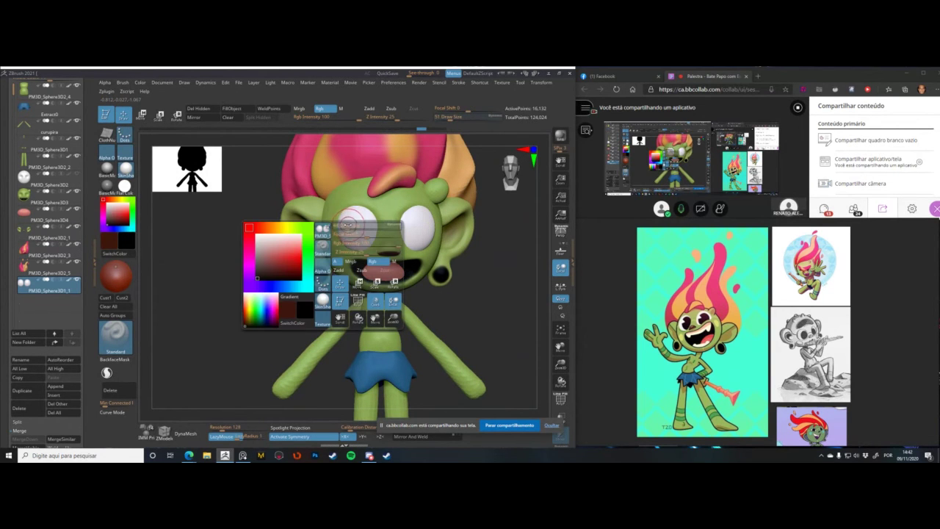
mouse_move(349, 234)
left_mouse_down()
mouse_move(339, 234)
mouse_move(359, 230)
left_mouse_up()
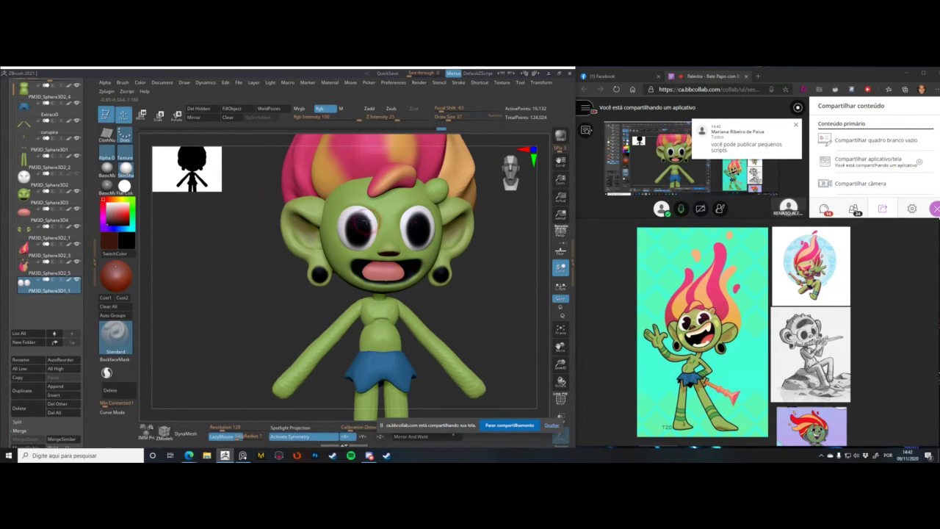
mouse_move(354, 237)
left_mouse_down()
mouse_move(361, 221)
mouse_move(354, 235)
left_mouse_up()
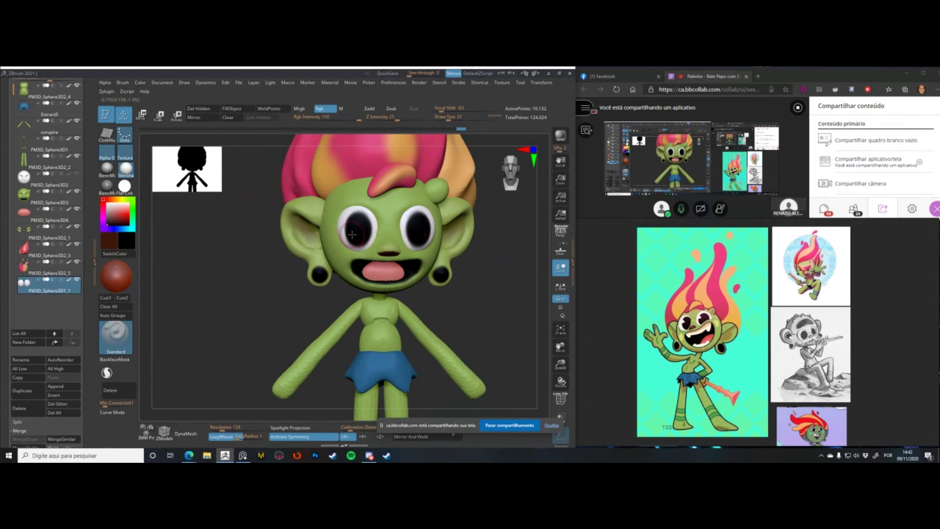
left_click_drag(195, 270, 180, 264)
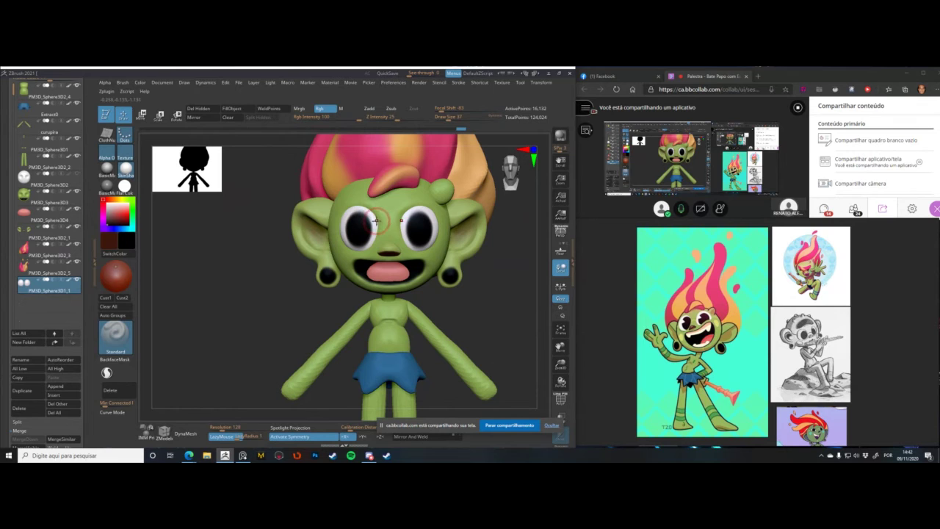
- Sample the eye white, paint a small notch into each pupil at a draw size of 12 and switch back to black
key("c")
key("space")
mouse_move(332, 226)
left_mouse_down()
mouse_move(326, 220)
mouse_move(348, 229)
left_mouse_up()
key("ctrl+z")
key("space")
left_click(350, 230)
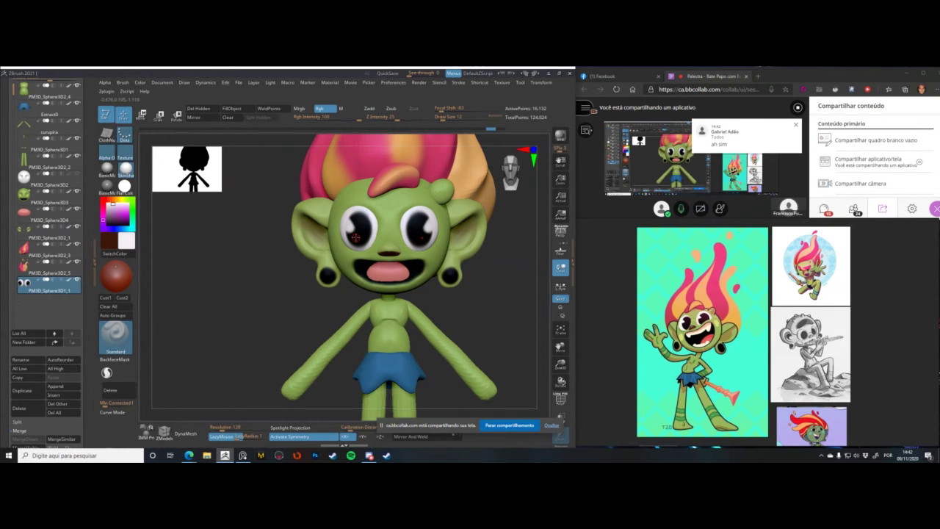
key("v")
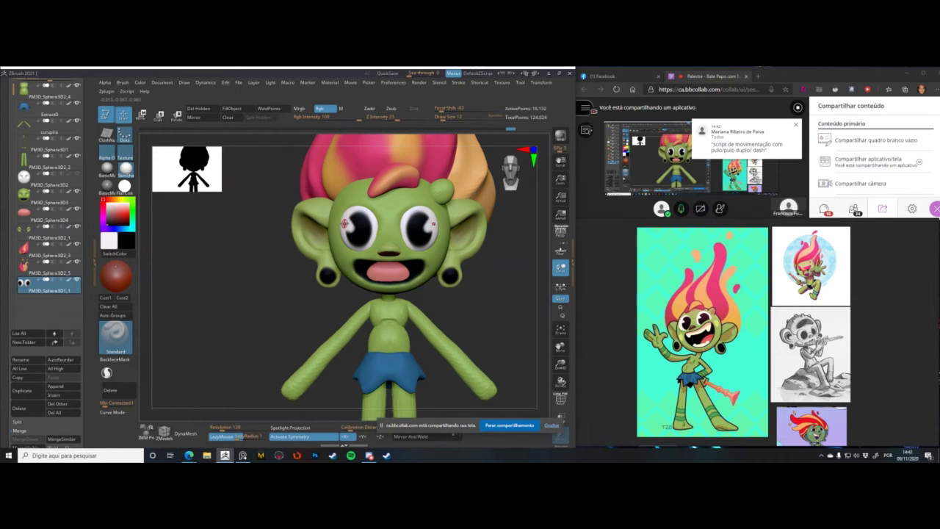
- Check the painted eyes on the whole figure and make the tongue the active subtool
left_click_drag(265, 286, 301, 275, "alt")
right_click(296, 295)
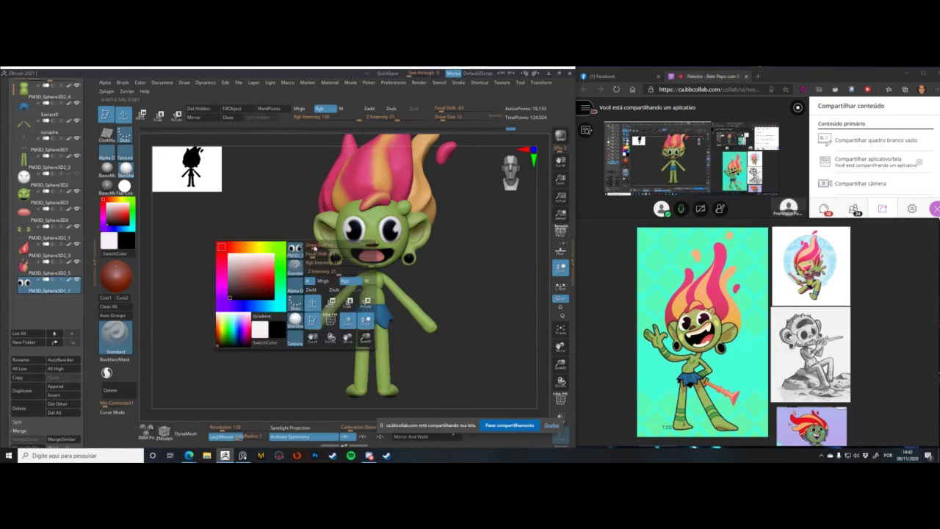
right_click_drag(296, 295, 298, 350, "ctrl")
left_click(317, 266, "alt")
left_click_drag(312, 263, 274, 311)
left_click(401, 288, "alt")
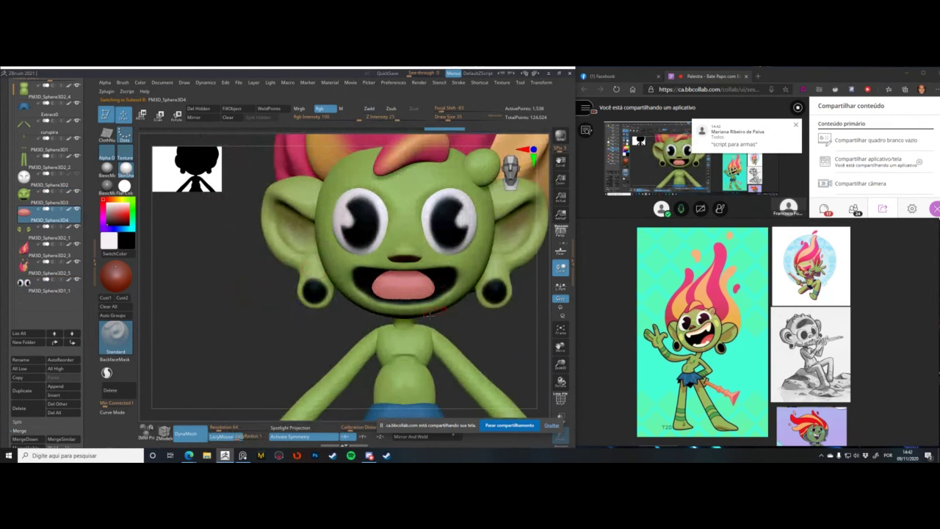
left_click_drag(431, 316, 516, 330)
- Reshape the tongue inside the mouth with the Move brush, reducing the draw size from 90 to 46
key("b")
key("m")
key("v")
right_click(361, 335)
mouse_move(391, 288)
left_mouse_down()
mouse_move(470, 291)
mouse_move(367, 307)
mouse_move(362, 317)
left_mouse_up()
key("space")
left_click_drag(380, 282, 371, 274)
left_click_drag(280, 295, 280, 256, "alt")
key("space")
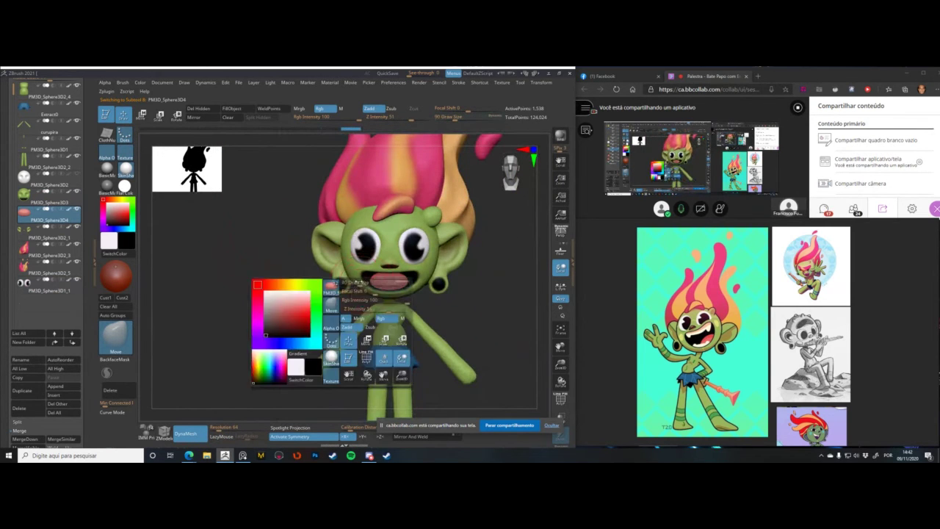
left_click_drag(335, 330, 327, 330)
mouse_move(299, 254)
left_mouse_down("alt")
mouse_move(277, 224)
mouse_move(263, 221)
left_mouse_up("alt")
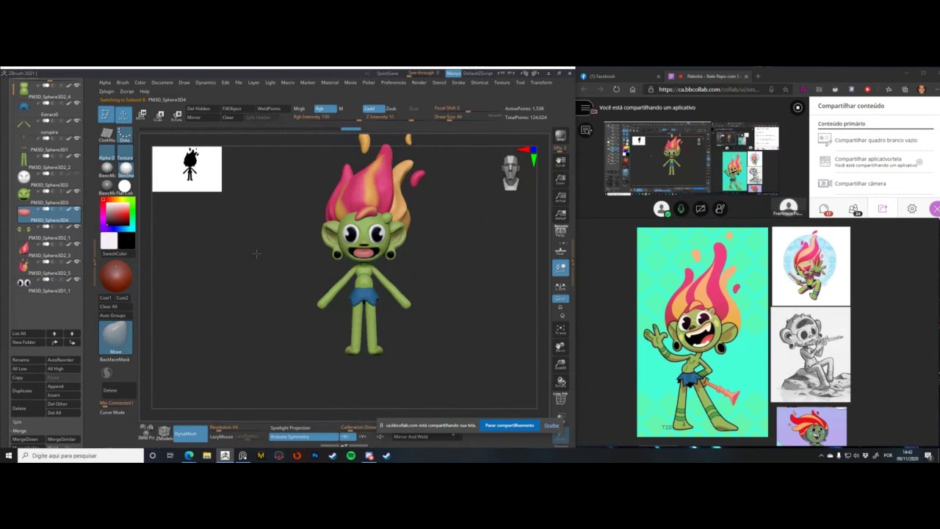
left_click_drag(256, 253, 281, 276, "alt")
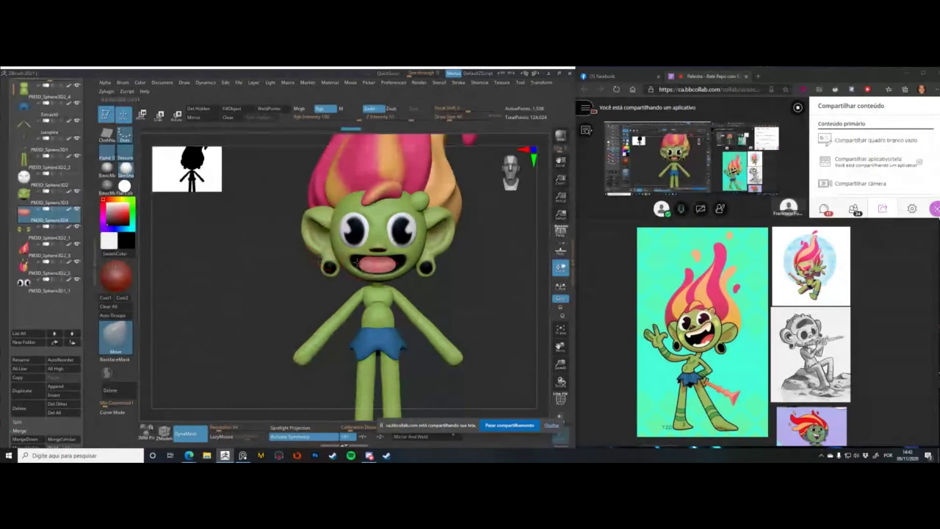
- Insert an IMM Primitives shape over the mouth with symmetry turned off and switch the paint color to white
key("space")
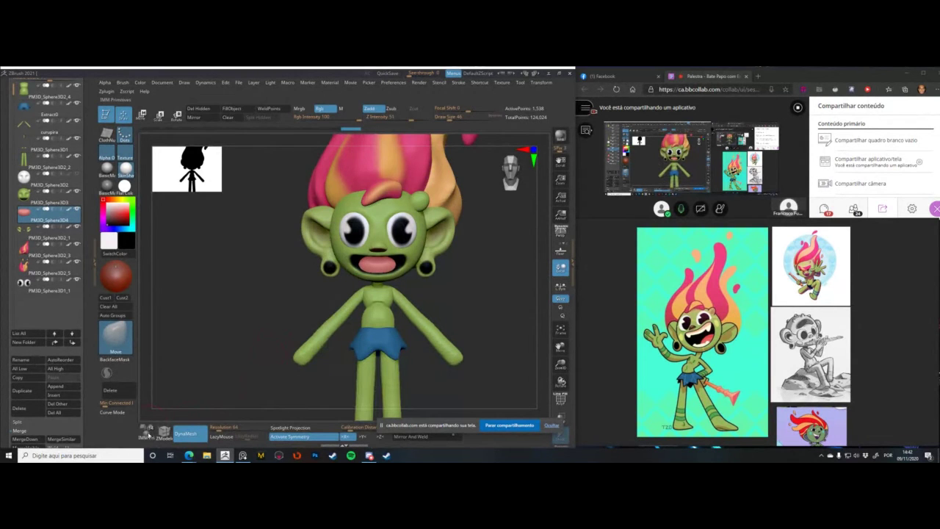
left_click(147, 432)
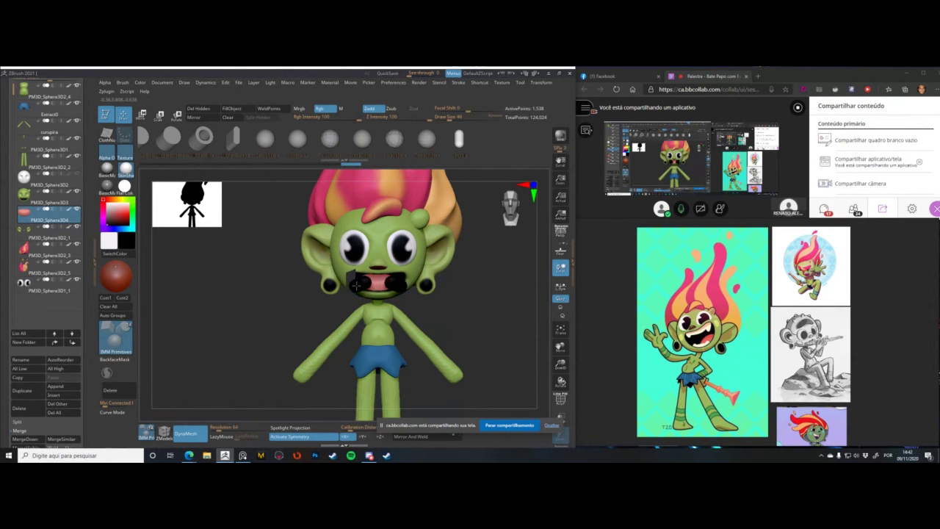
key("x")
left_click_drag(376, 277, 381, 296)
left_click(132, 255)
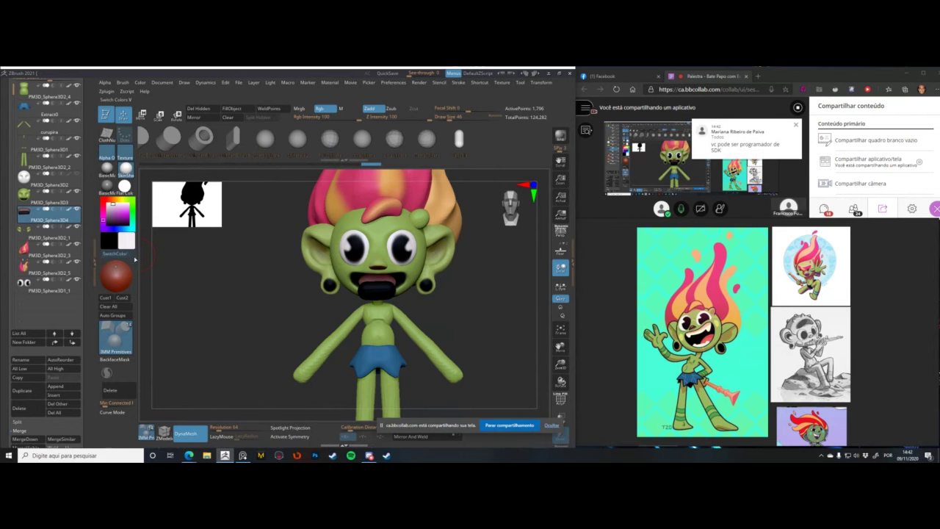
- Move the inserted shape back into the mouth cavity from a side view
left_click_drag(243, 288, 287, 290)
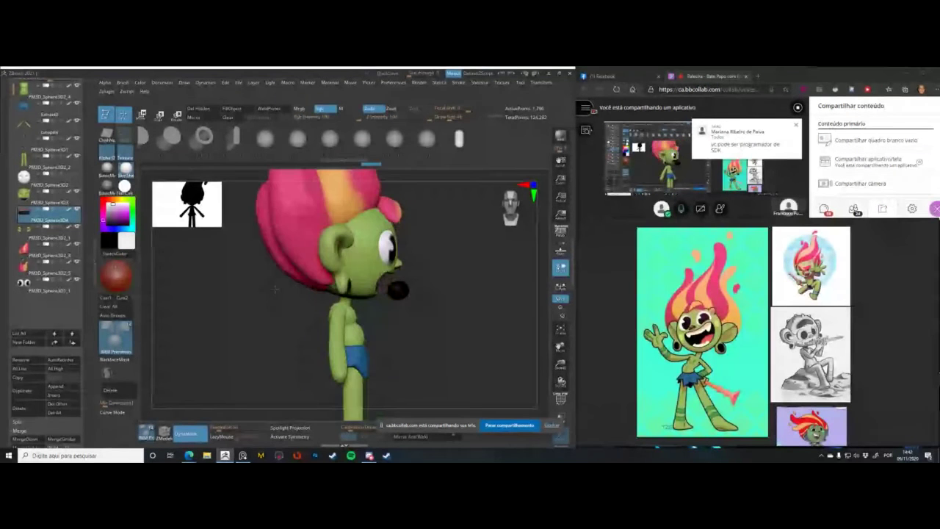
key("w")
left_click_drag(366, 302, 353, 291)
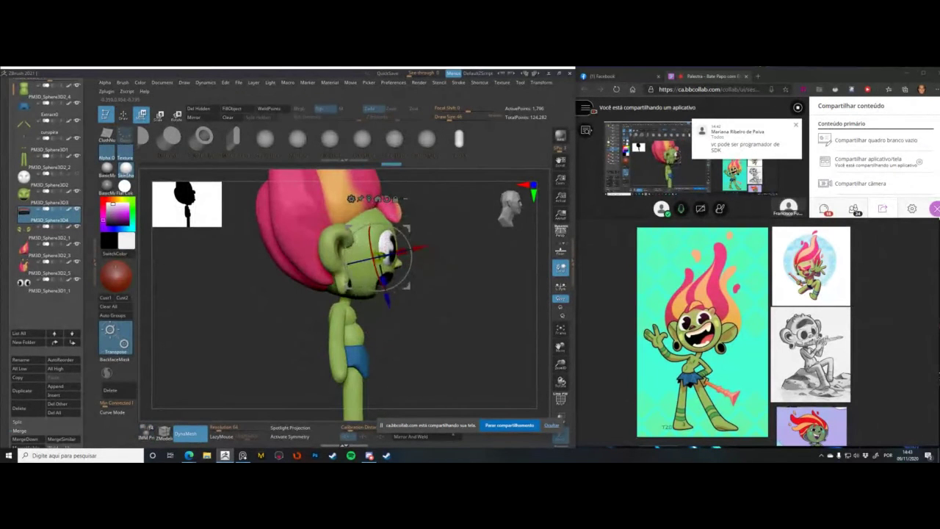
- Isolate the inserted mouth shape and split it from the tongue into its own subtool
mouse_move(283, 294)
left_mouse_down("shift")
mouse_move(250, 295)
mouse_move(239, 319)
mouse_move(227, 303)
mouse_move(262, 310)
mouse_move(288, 283)
left_mouse_up("shift")
key("q")
key("alt+s")
key("shift+f")
left_click(392, 286, "ctrl+shift")
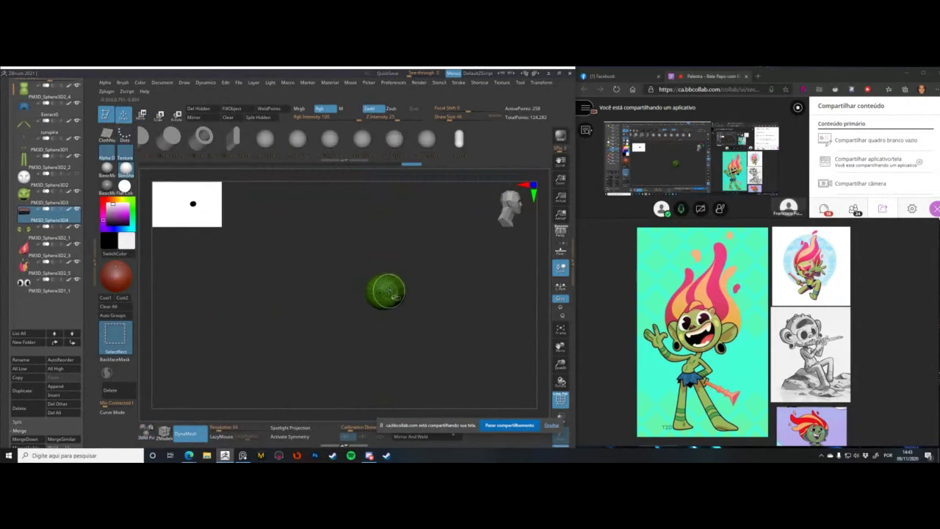
left_click(392, 288, "ctrl+shift")
left_click(263, 119)
key("alt+s")
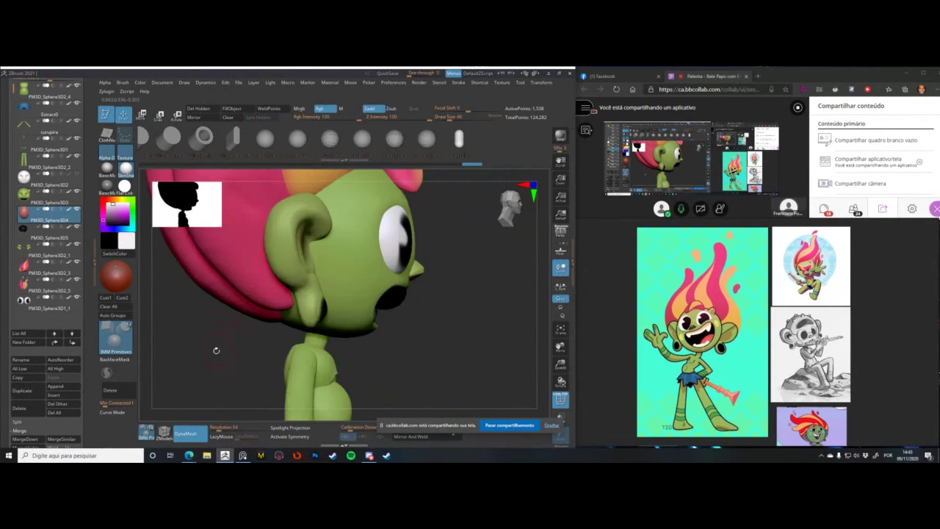
- Make the new teeth shape the active subtool, fill it with white and subdivide it twice
left_click_drag(216, 351, 194, 296, "shift")
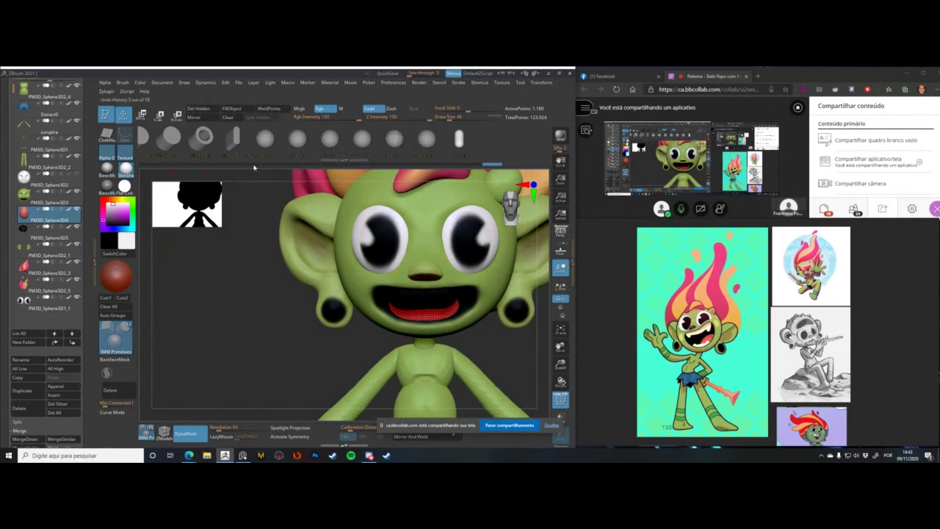
left_click(233, 108)
left_click(403, 303, "alt")
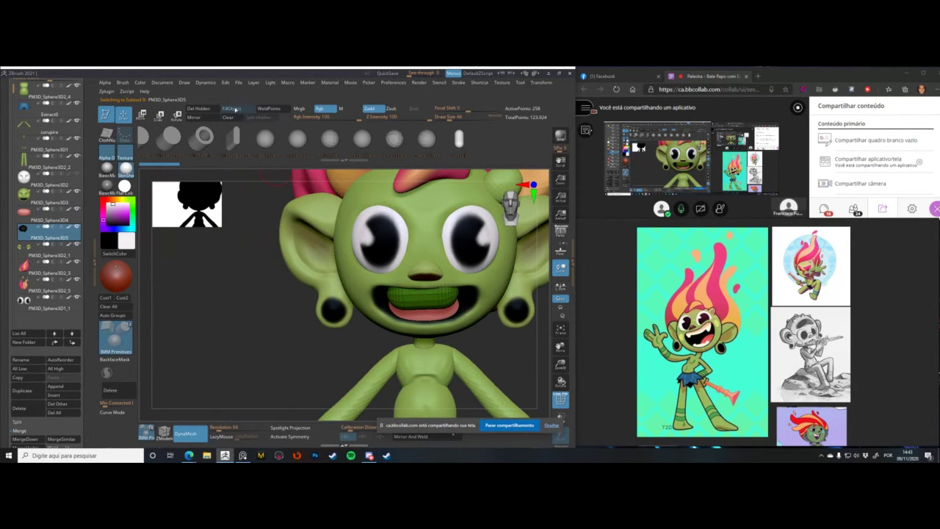
key("shift+f")
key("ctrl+d")
key("ctrl+d")
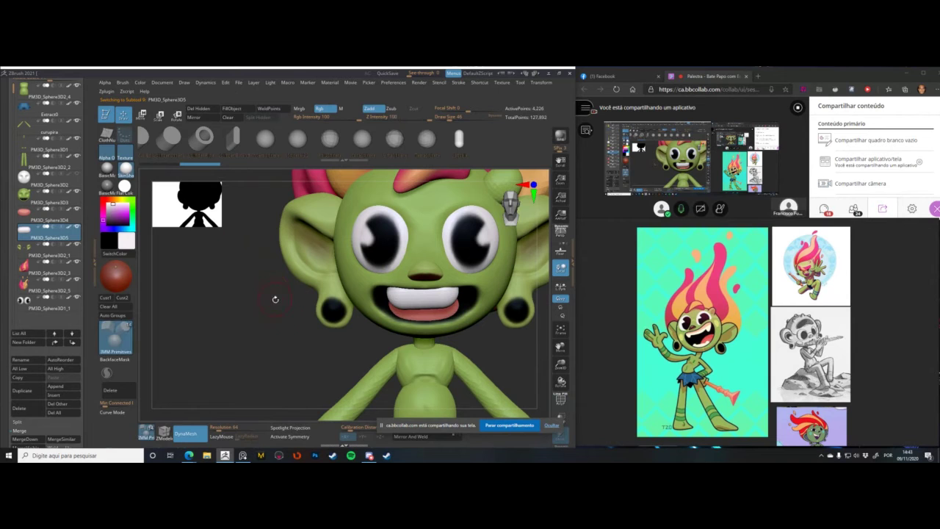
- Position the white teeth against the upper part of the mouth, adjusting them from front and side views
left_click_drag(279, 311, 256, 314, "alt")
key("w")
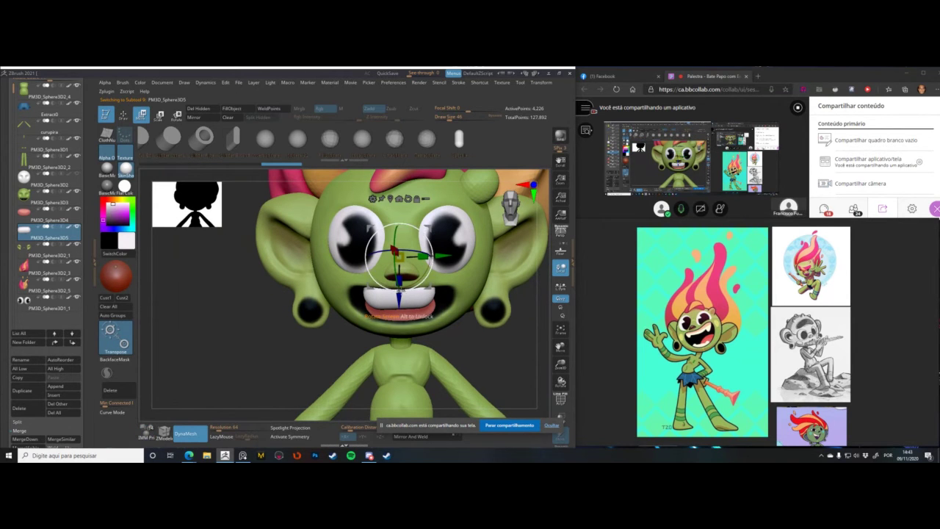
left_click_drag(384, 249, 387, 250)
left_click_drag(217, 301, 381, 279)
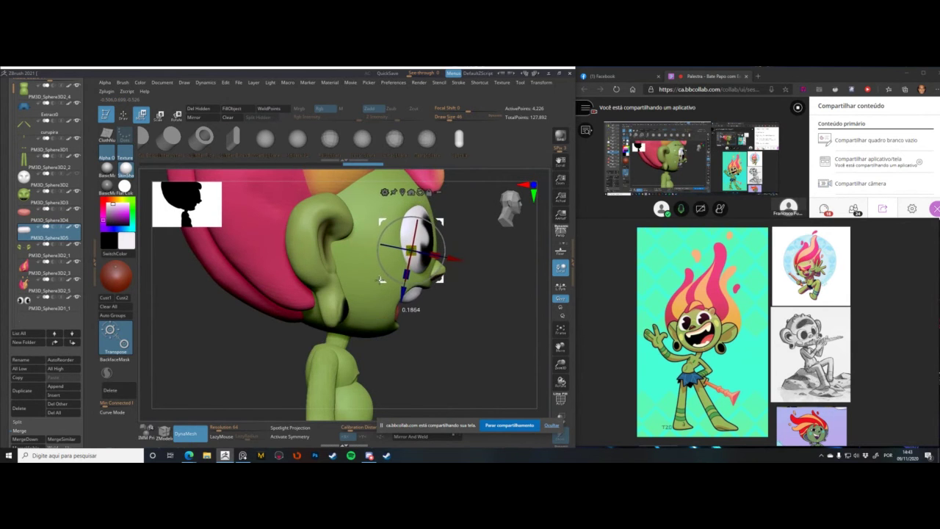
left_click_drag(452, 320, 345, 314)
key("q")
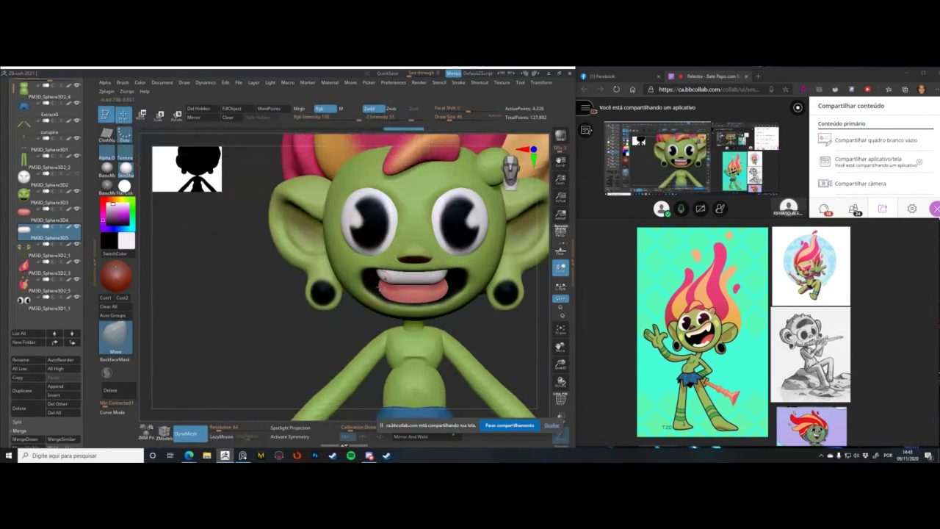
- Reshape the upper teeth to the mouth's curve with the Move brush, symmetry on and a draw size of 101
key("space")
mouse_move(377, 276)
left_mouse_down()
mouse_move(370, 271)
mouse_move(395, 277)
left_mouse_up()
key("x")
left_click_drag(452, 271, 450, 275)
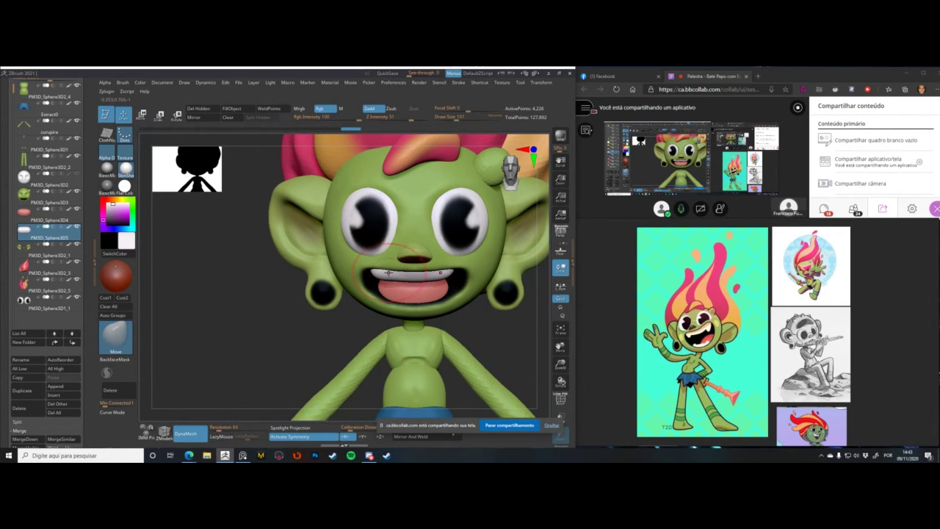
- Delete the teeth's lower subdivision levels and duplicate the teeth downward as a lower row
left_click_drag(250, 306, 214, 297, "alt")
key("w")
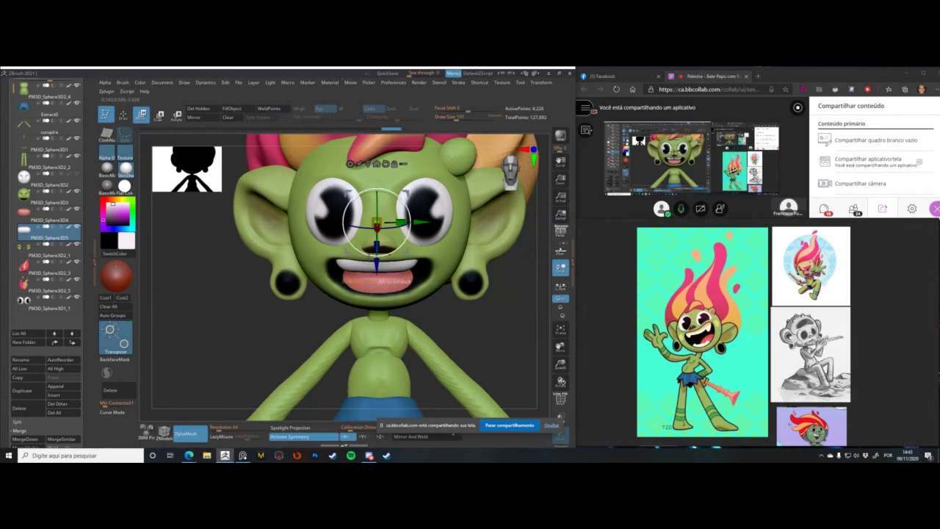
left_click_drag(377, 285, 376, 287, "ctrl")
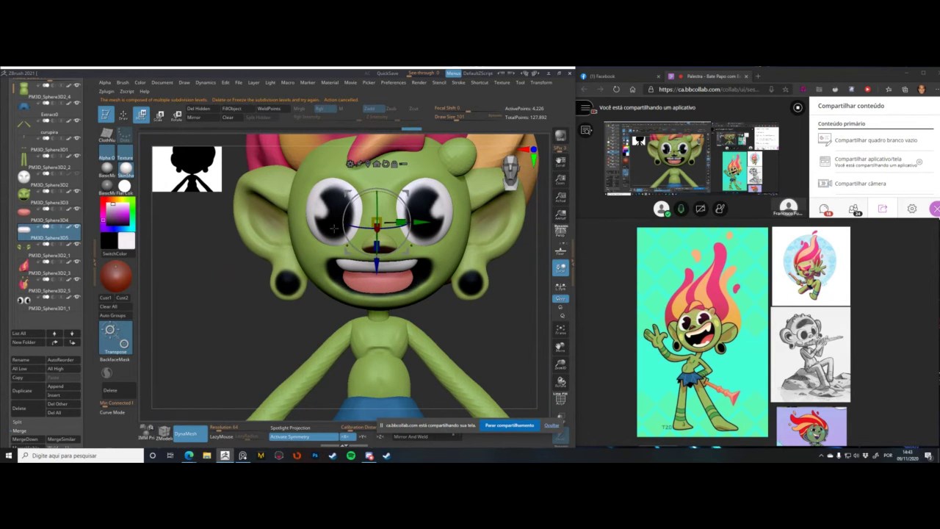
left_click_drag(4, 156, 8, 243)
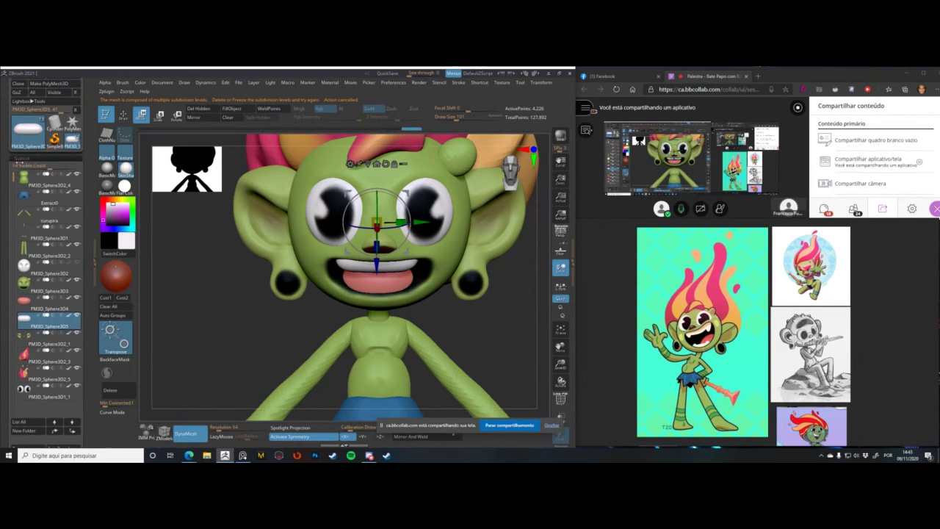
left_click(19, 159)
left_click(25, 167)
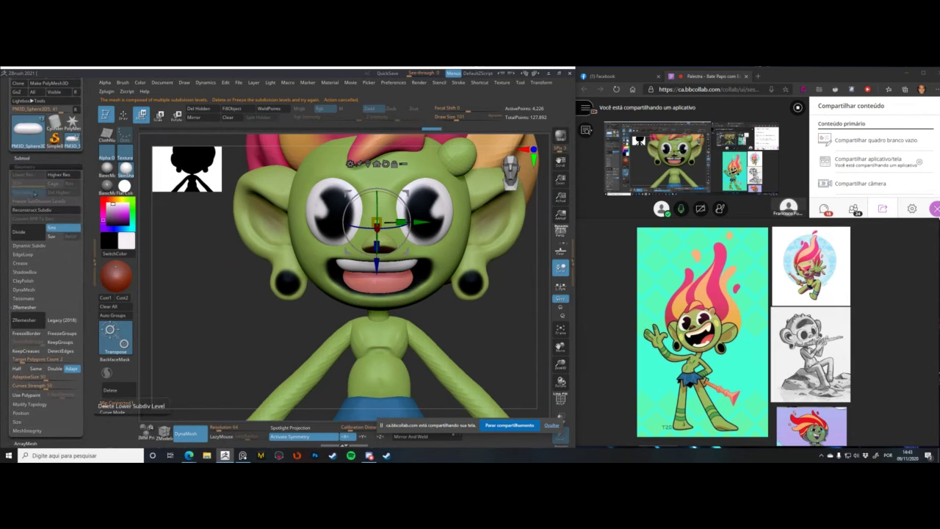
left_click_drag(378, 274, 378, 306, "ctrl")
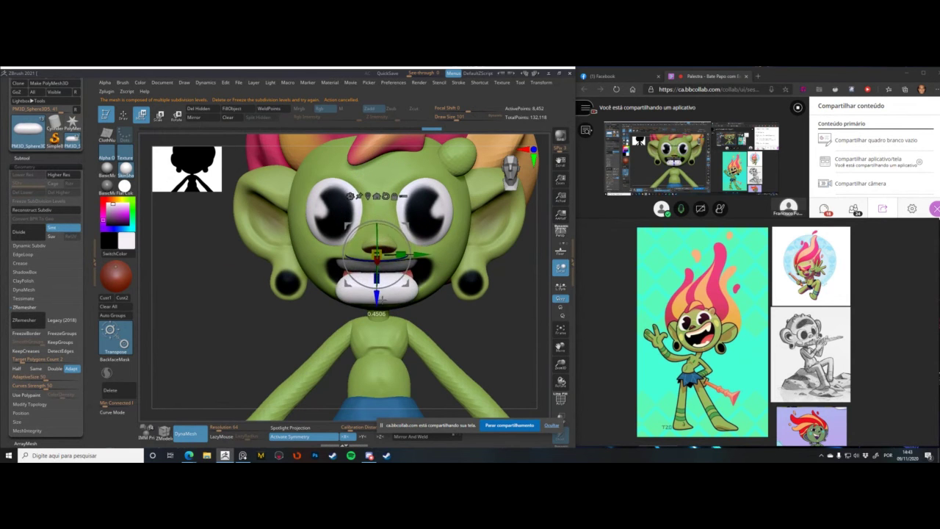
- Rotate the duplicated lower teeth and shift them along the jaw line from a side view
right_click_drag(379, 302, 449, 298)
left_click_drag(406, 283, 388, 283)
mouse_move(446, 307)
right_mouse_down()
mouse_move(382, 307)
mouse_move(435, 303)
right_mouse_up()
right_click_drag(435, 303, 427, 340, "ctrl")
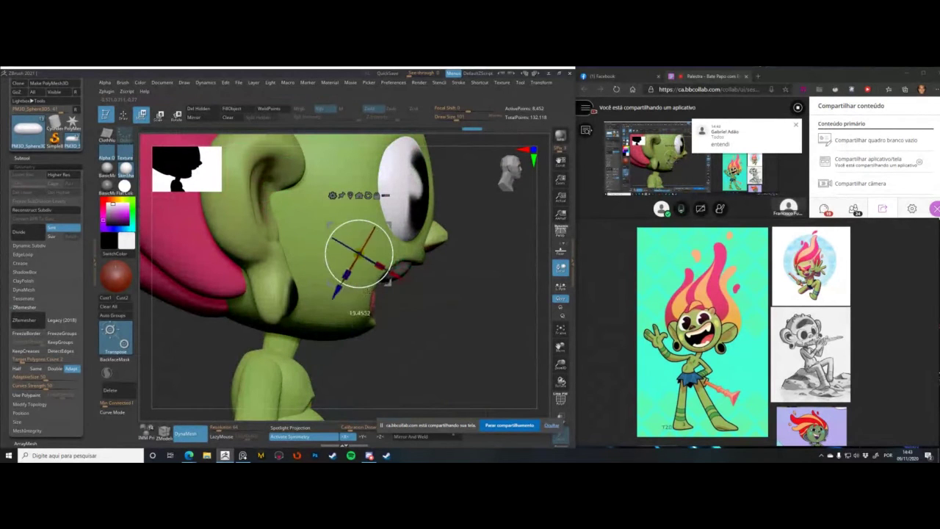
left_click_drag(368, 290, 413, 285)
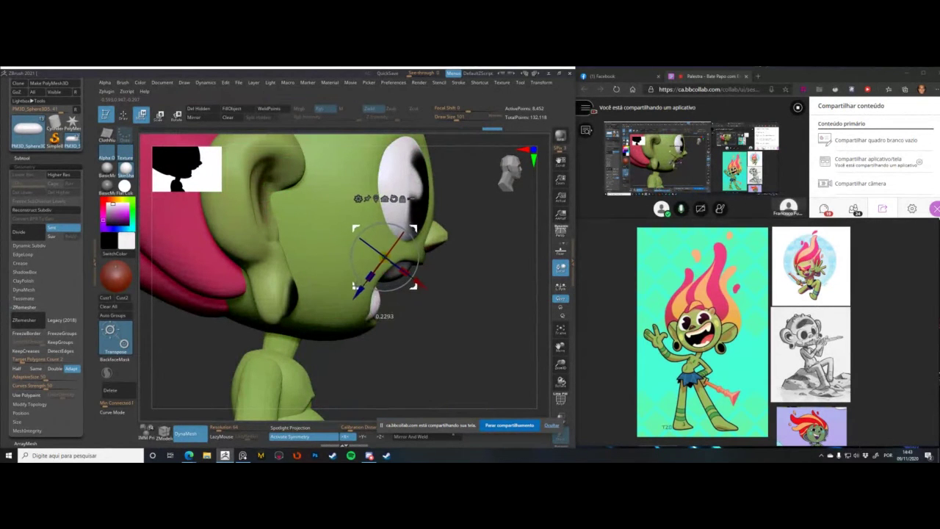
right_click_drag(433, 298, 367, 297, "shift")
- Make a DamStandard brush stroke along the lower edge of the lower teeth
key("q")
mouse_move(316, 270)
right_mouse_down()
mouse_move(285, 264)
mouse_move(287, 290)
right_mouse_up()
key("b")
key("d")
key("s")
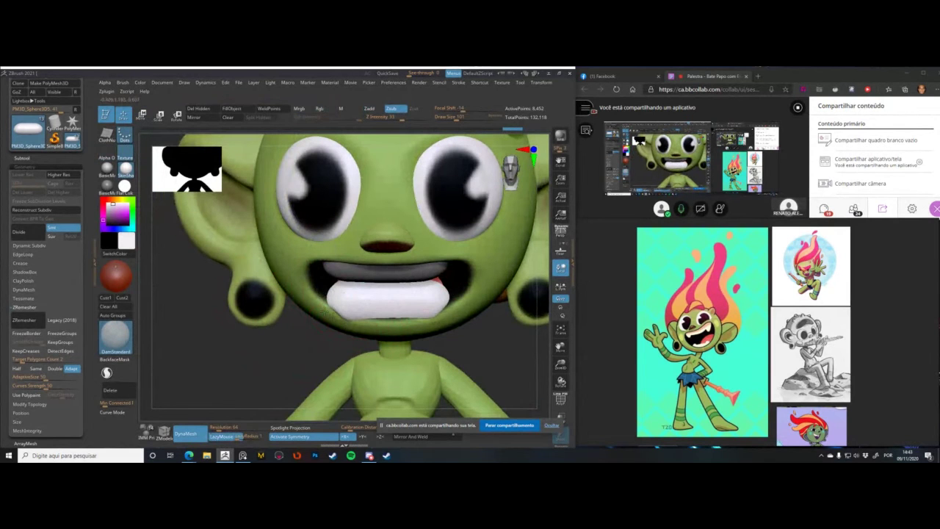
left_click_drag(352, 320, 332, 306)
- Adjust the position and tilt of the lower teeth from a side view
key("w")
right_click_drag(334, 307, 269, 301)
mouse_move(381, 291)
left_mouse_down()
mouse_move(401, 288)
mouse_move(330, 309)
left_mouse_up()
right_click_drag(292, 293, 323, 296, "shift")
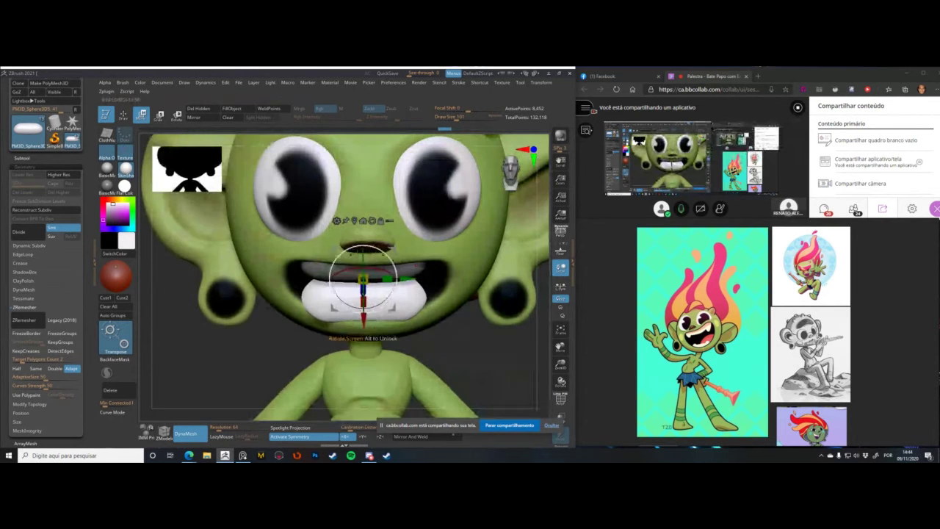
- Isolate the two rows of teeth and turn them to a side view for sculpting
key("q")
key("b")
key("d")
key("s")
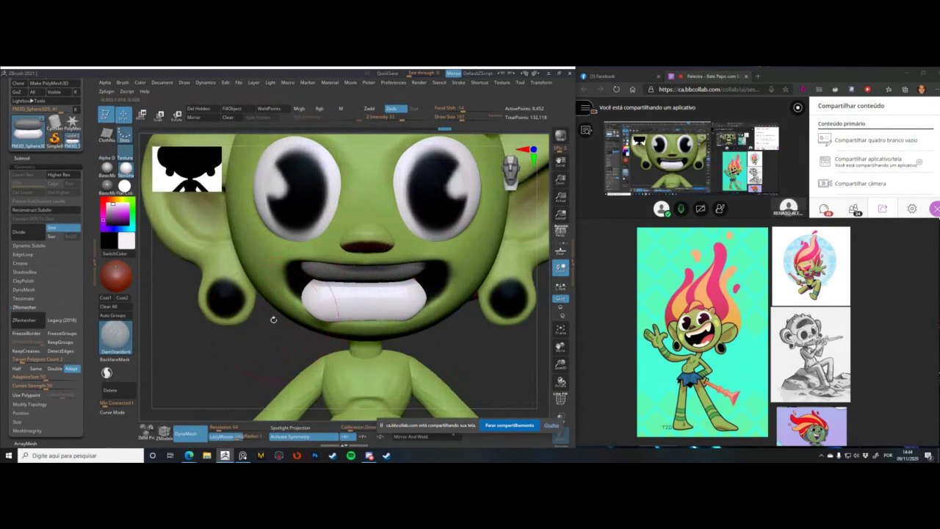
key("w")
left_click_drag(273, 320, 309, 310)
key("q")
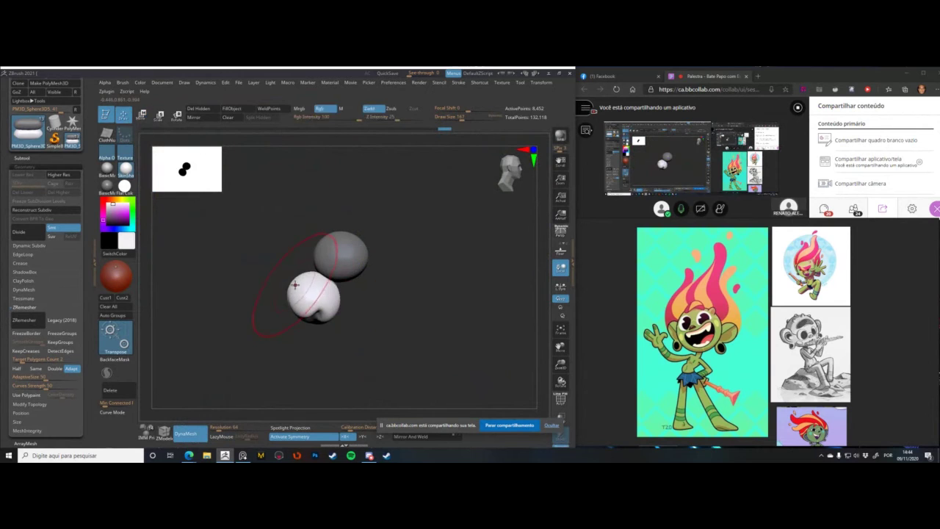
key("r")
key("q")
- Flatten the surface of the lower teeth with the hPolish brush at a draw size of 182
key("space")
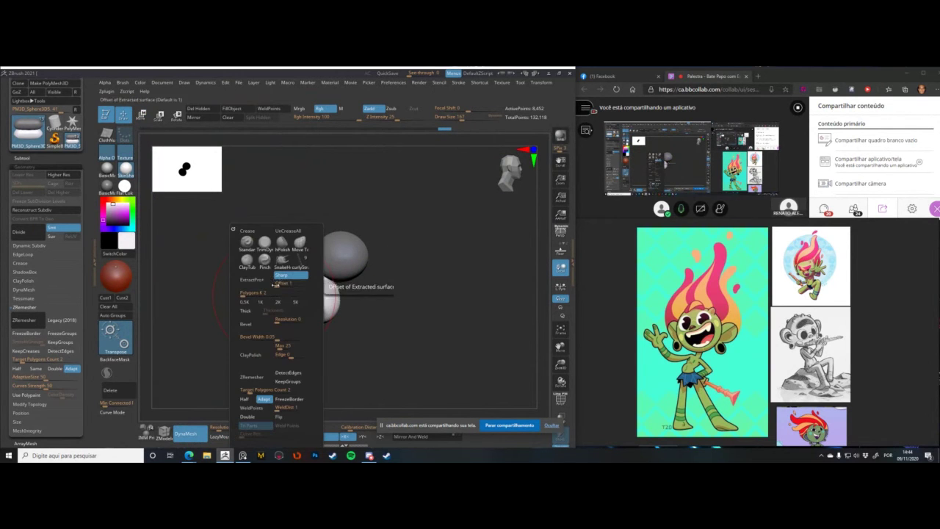
left_click(282, 243)
left_click_drag(224, 226, 241, 233)
key("space")
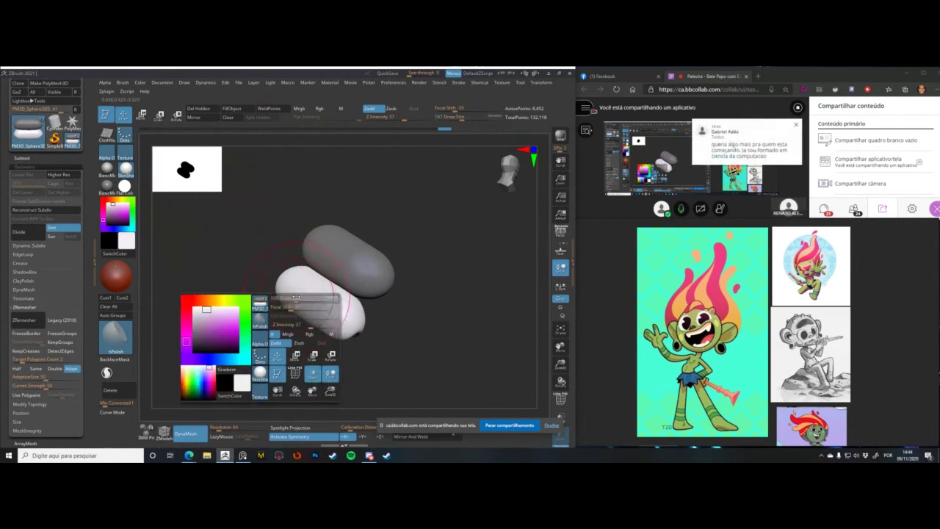
mouse_move(294, 314)
left_mouse_down()
mouse_move(298, 306)
mouse_move(329, 313)
mouse_move(307, 294)
mouse_move(329, 307)
mouse_move(330, 330)
mouse_move(321, 290)
mouse_move(345, 310)
mouse_move(333, 318)
mouse_move(322, 285)
left_mouse_up()
left_click_drag(270, 282, 237, 282)
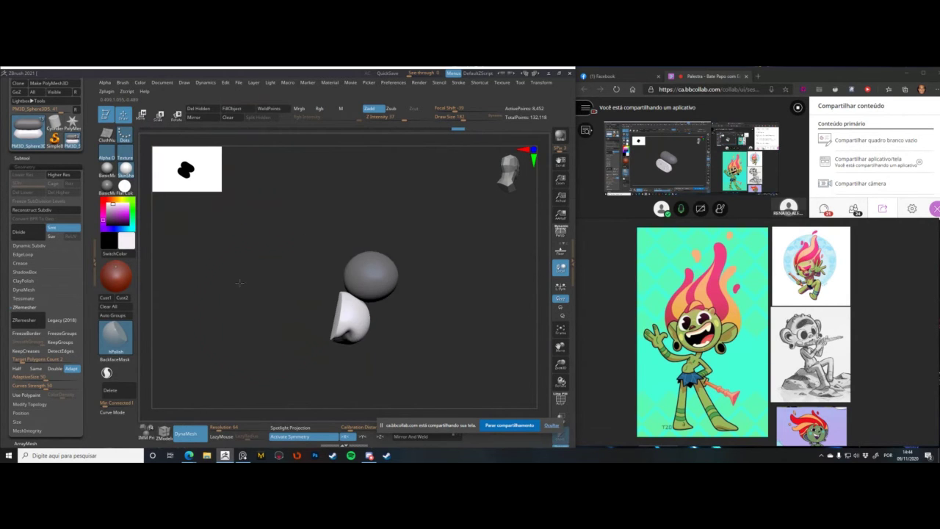
key("w")
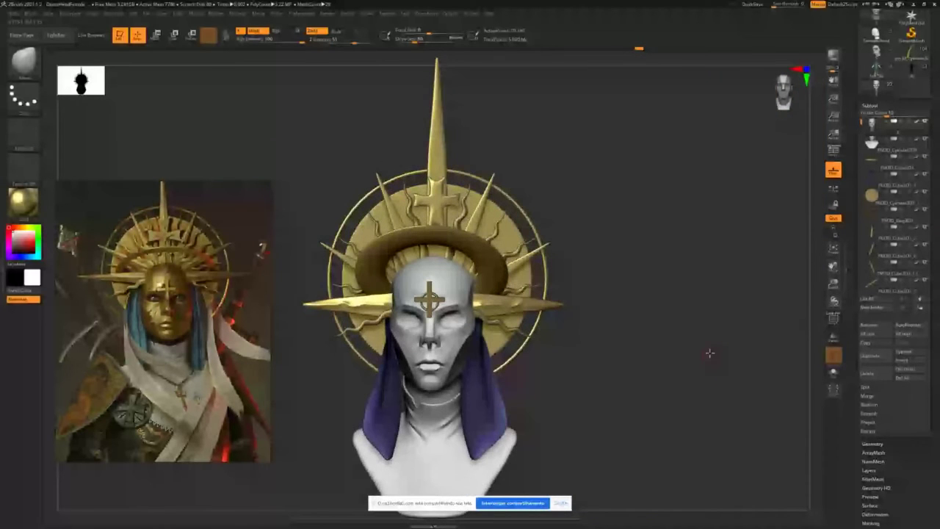
- Apply the Gold material to the head of the crowned bust
right_click_drag(709, 354, 676, 321)
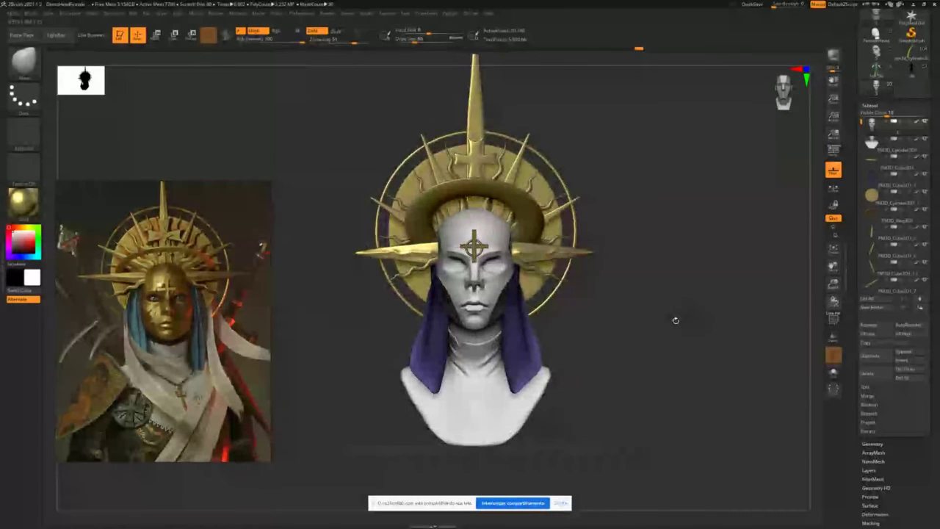
mouse_move(647, 281)
right_mouse_down("alt")
mouse_move(668, 274)
mouse_move(654, 286)
right_mouse_up("alt")
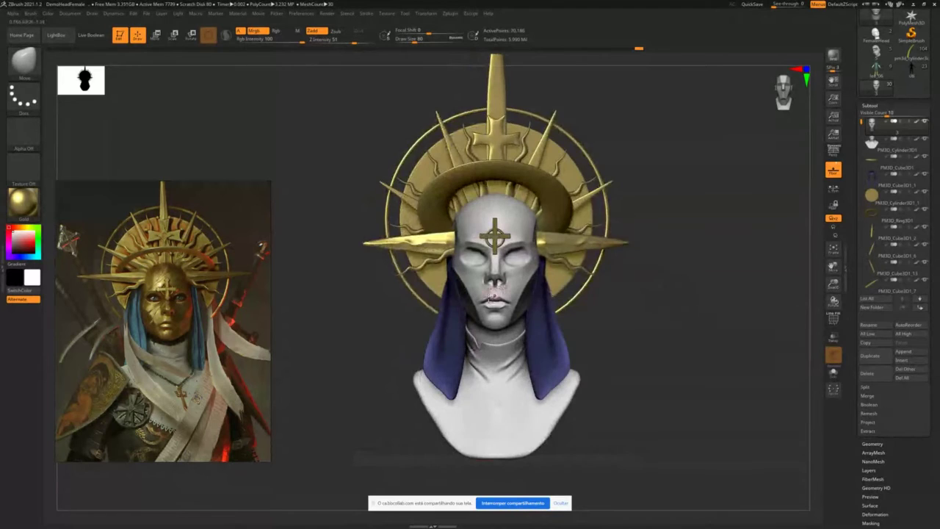
left_click(23, 202)
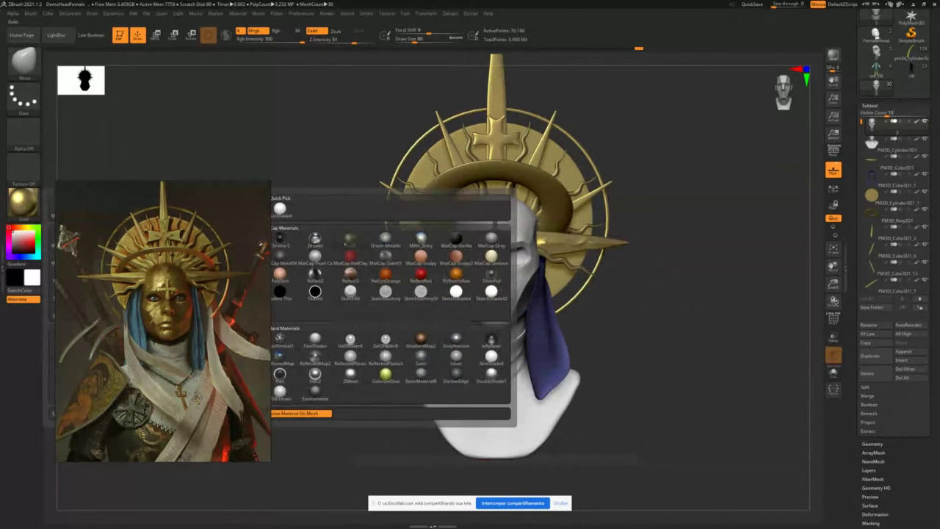
left_click(344, 240)
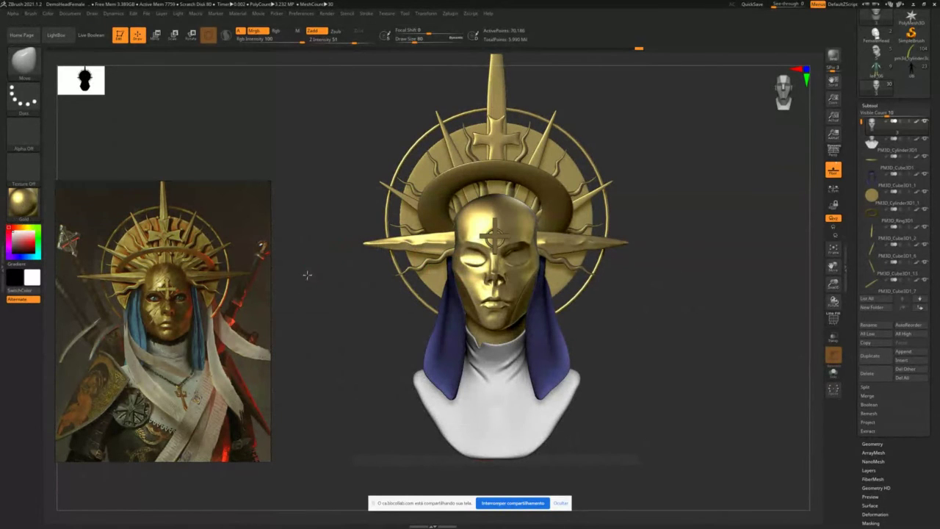
- Examine the gold mask and headdress of the bust from several views against the reference painting
left_click_drag(613, 280, 638, 246)
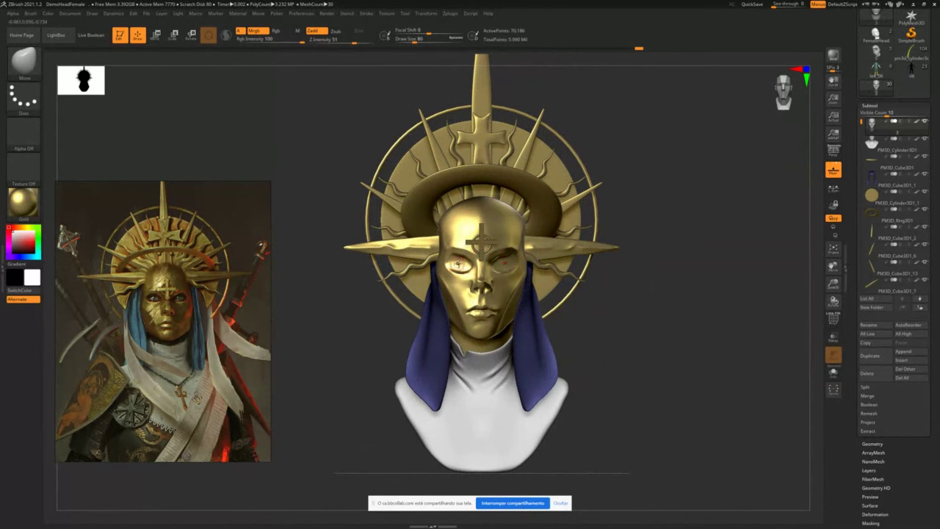
left_click_drag(651, 269, 648, 268)
left_click_drag(671, 269, 636, 271)
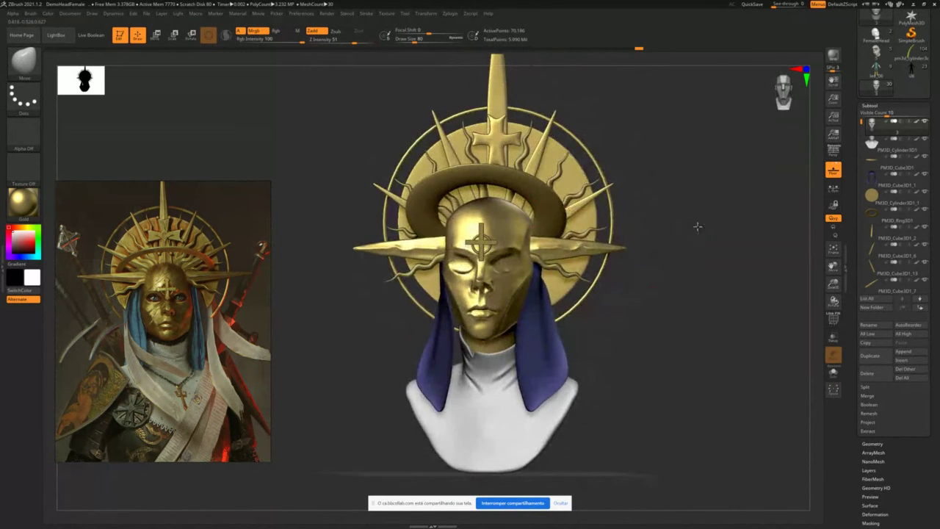
left_click_drag(698, 226, 638, 365)
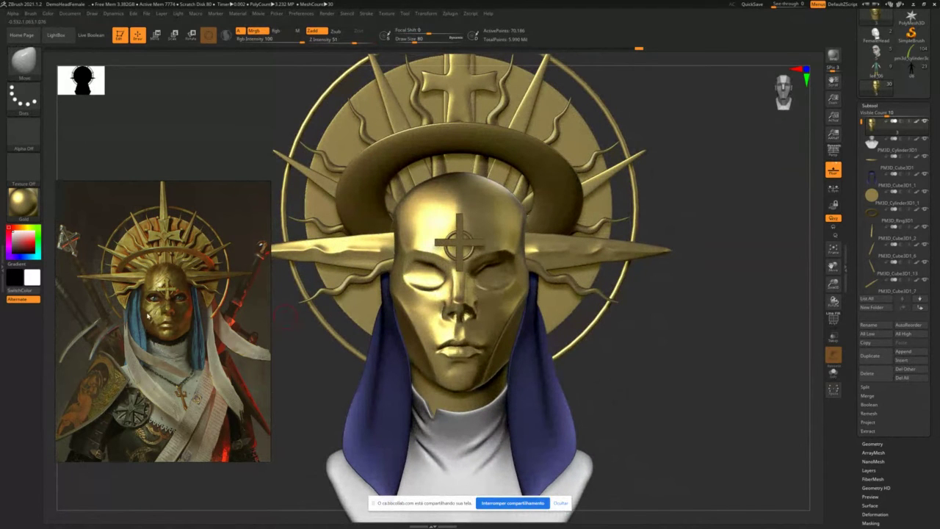
left_click_drag(631, 307, 518, 323)
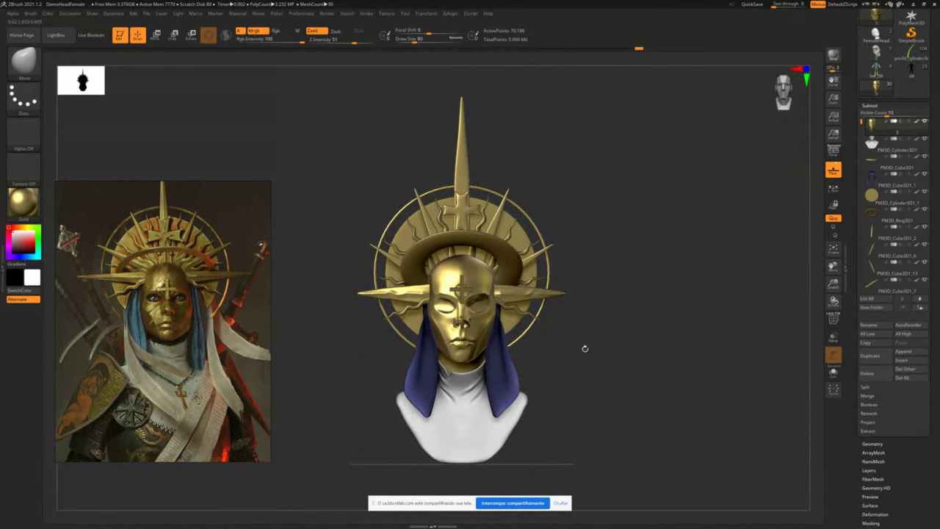
mouse_move(585, 348)
left_mouse_down()
mouse_move(593, 321)
mouse_move(598, 332)
mouse_move(644, 321)
mouse_move(552, 331)
left_mouse_up()
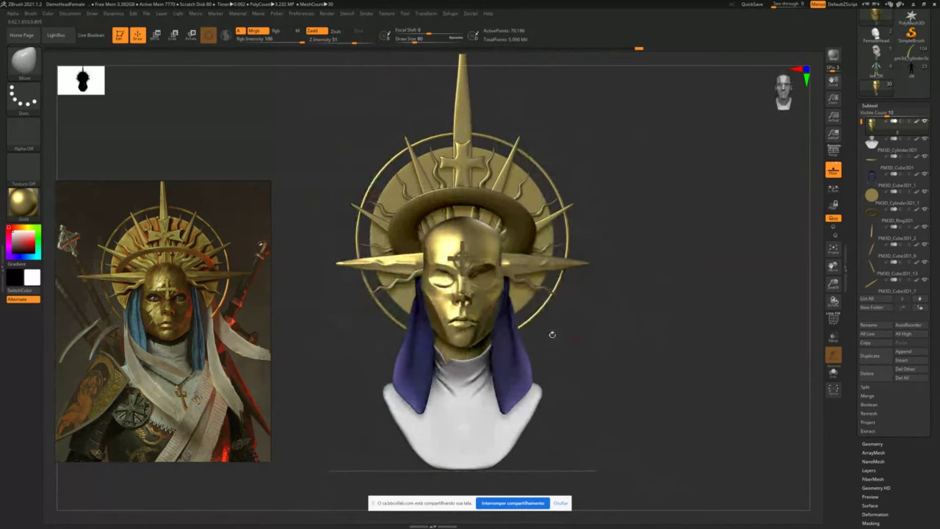
- Check the chat conversation in the browser, and return to the bust in ZBrush
left_click(433, 322, "alt")
mouse_move(617, 279)
left_mouse_down()
mouse_move(615, 292)
mouse_move(610, 280)
left_mouse_up()
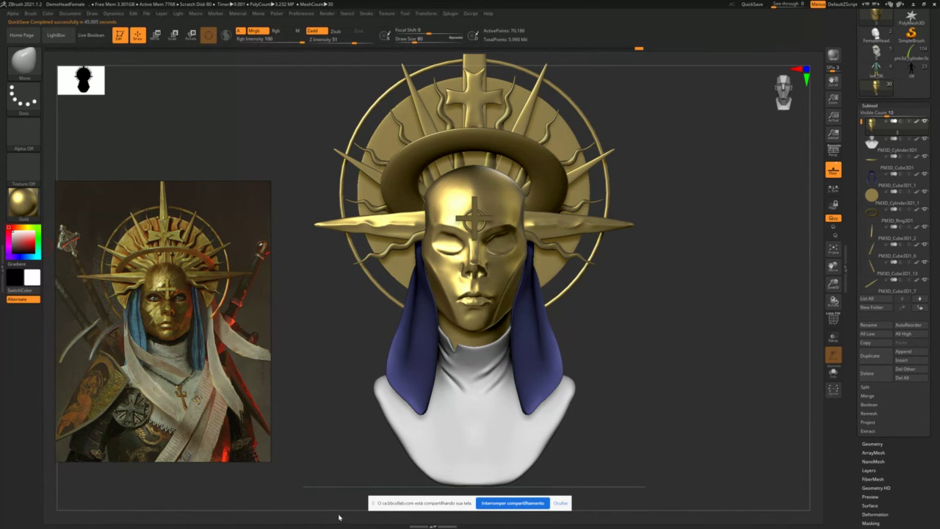
key("super")
mouse_move(371, 518)
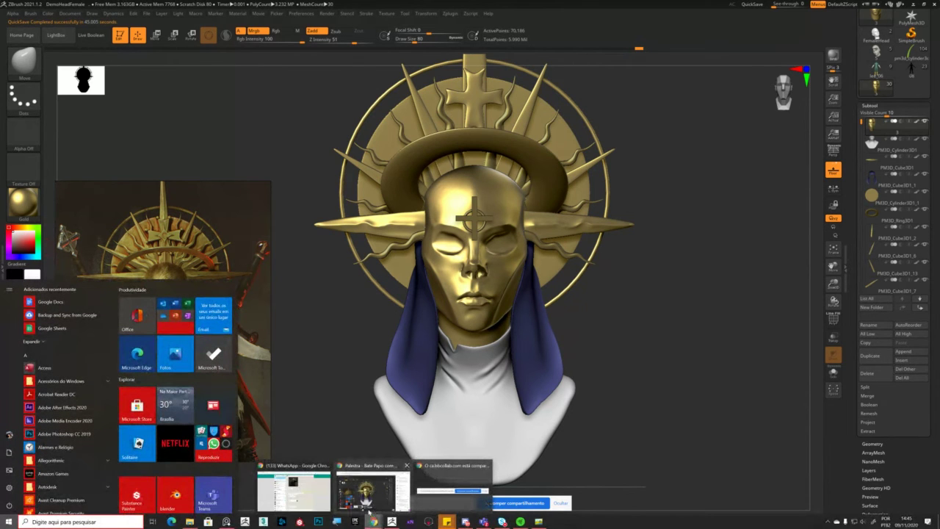
left_click(293, 491)
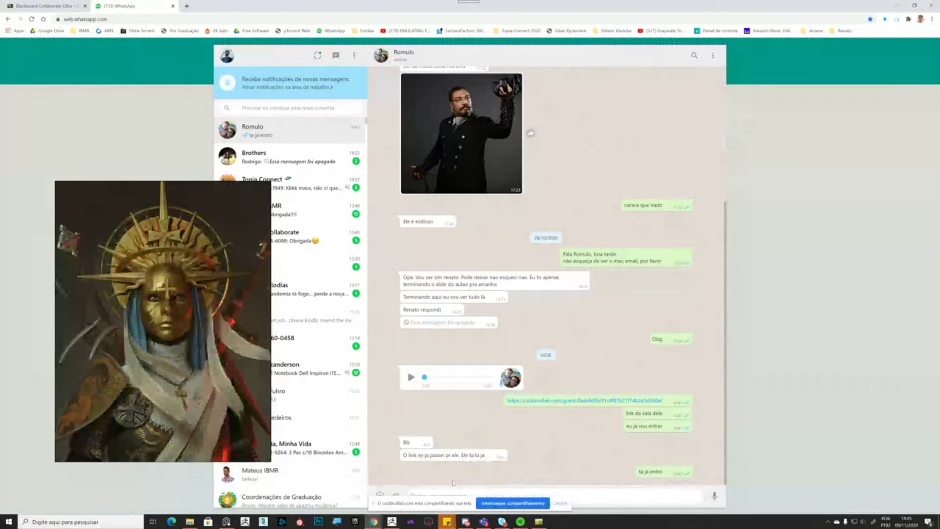
left_click(391, 522)
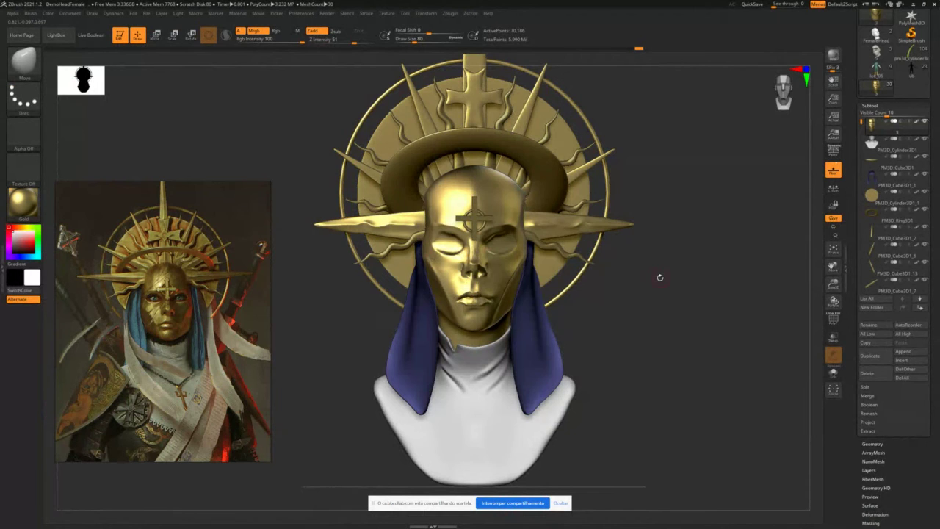
- Isolate the purple veil and pull its back portion downward with the Move brush, smoothing the lower edge
mouse_move(661, 273)
left_mouse_down()
mouse_move(692, 269)
mouse_move(678, 269)
mouse_move(678, 247)
mouse_move(671, 267)
mouse_move(668, 260)
left_mouse_up()
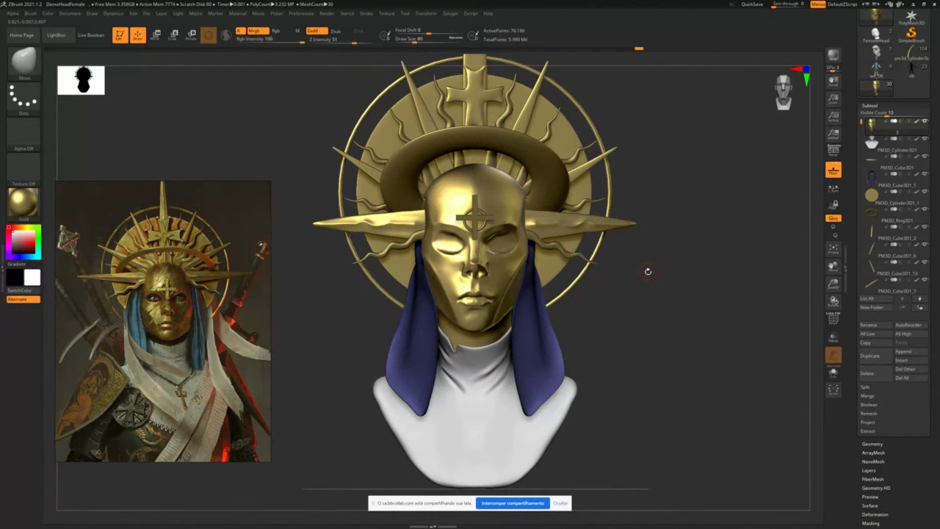
left_click_drag(682, 257, 612, 277)
key("alt+s")
key("s")
mouse_move(534, 252)
left_mouse_down()
mouse_move(551, 251)
mouse_move(556, 278)
mouse_move(546, 317)
left_mouse_up()
key("s")
mouse_move(526, 282)
left_mouse_down()
mouse_move(534, 397)
mouse_move(519, 382)
left_mouse_up()
left_click_drag(496, 304, 496, 342)
mouse_move(536, 297)
left_mouse_down()
mouse_move(539, 328)
mouse_move(558, 345)
left_mouse_up()
mouse_move(525, 342)
left_mouse_down("shift")
mouse_move(570, 340)
mouse_move(500, 346)
left_mouse_up("shift")
mouse_move(708, 279)
left_mouse_down()
mouse_move(718, 279)
mouse_move(706, 279)
mouse_move(700, 254)
left_mouse_up()
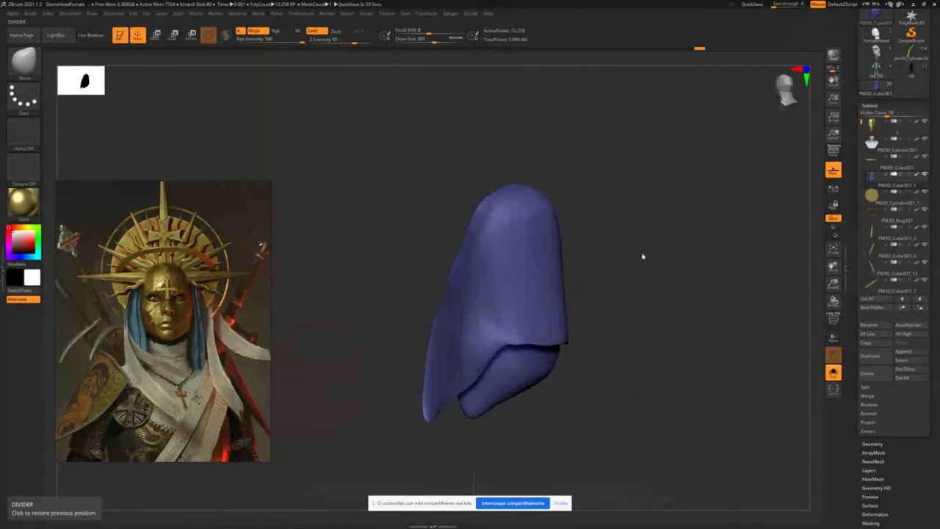
- Show the whole bust again and adjust the veil's back hem around the nape with the Move brush
left_click_drag(643, 256, 682, 243)
key("shift+s")
left_click_drag(720, 281, 658, 279)
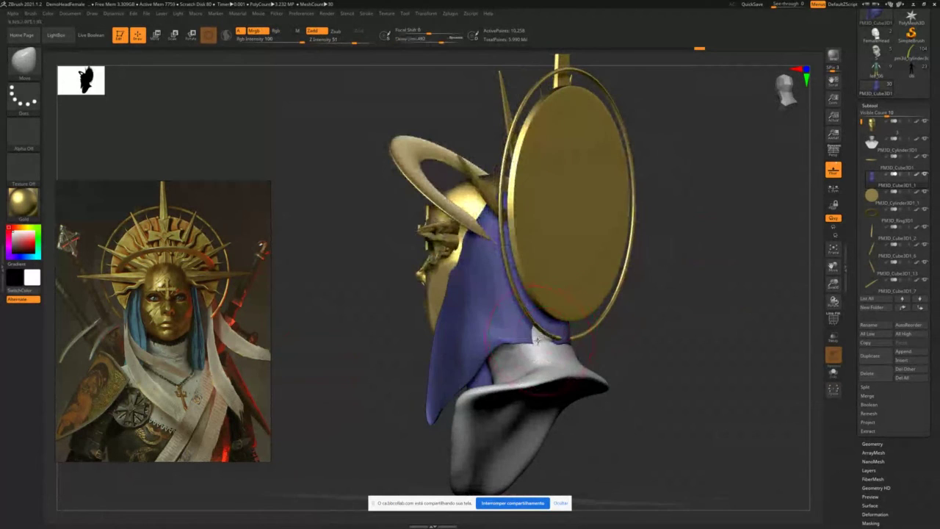
mouse_move(614, 330)
left_mouse_down()
mouse_move(477, 348)
mouse_move(510, 362)
mouse_move(571, 338)
mouse_move(529, 339)
mouse_move(574, 340)
left_mouse_up()
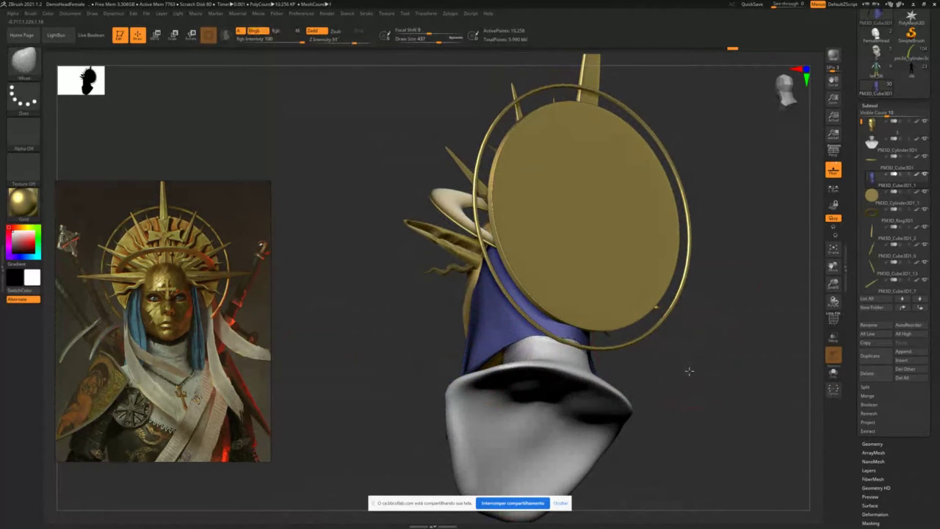
left_click_drag(689, 371, 573, 360, "shift")
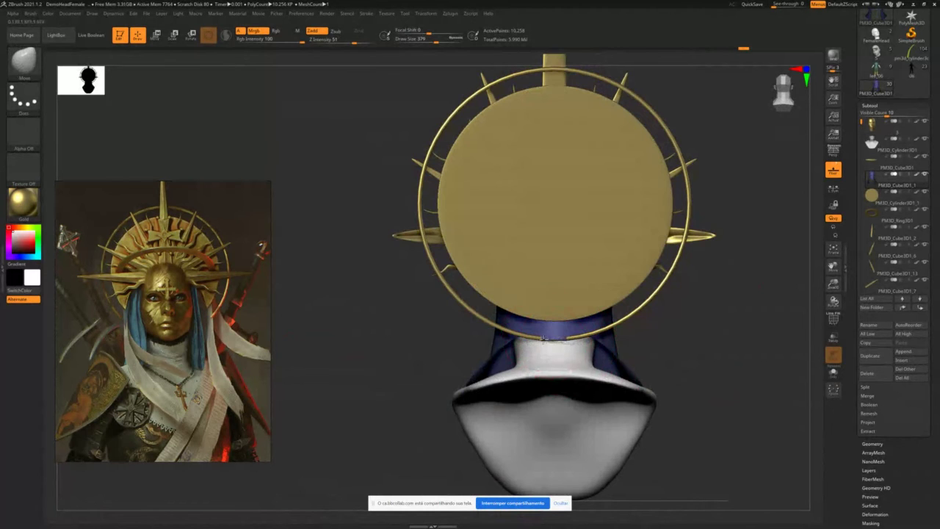
left_click_drag(428, 353, 542, 343)
left_click_drag(546, 339, 553, 335)
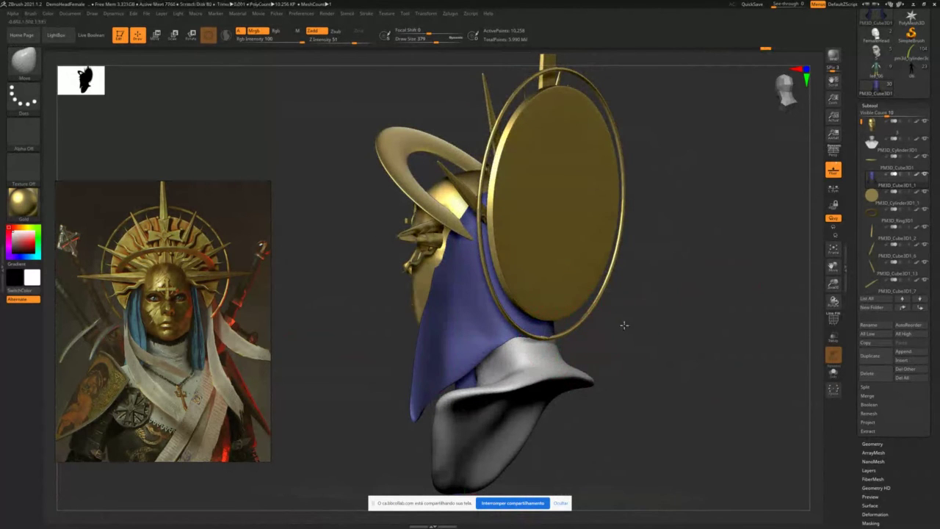
mouse_move(623, 325)
left_mouse_down("shift")
mouse_move(583, 320)
mouse_move(607, 330)
mouse_move(624, 319)
mouse_move(593, 315)
left_mouse_up("shift")
- Isolate the veil, reshape its back hem with the Move brush and smooth its side surface
key("alt+s")
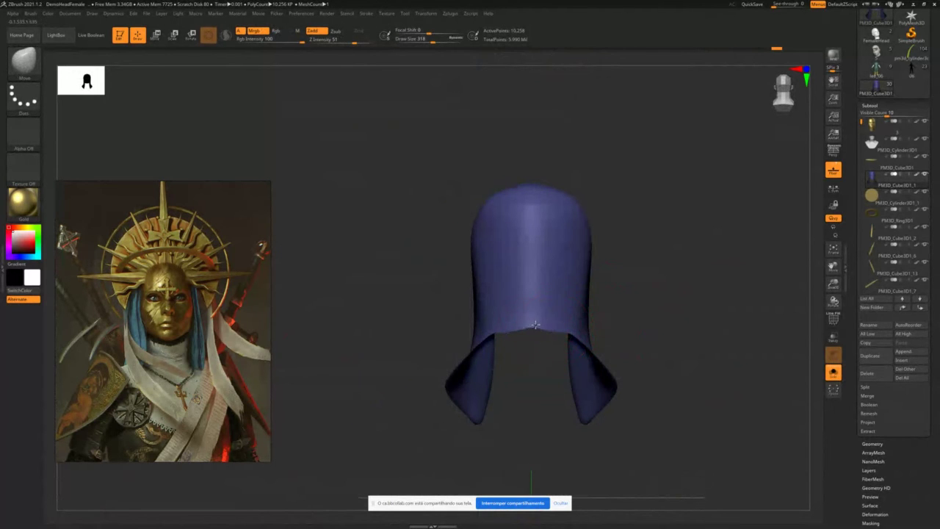
mouse_move(493, 331)
left_mouse_down()
mouse_move(492, 343)
mouse_move(521, 332)
left_mouse_up()
left_click_drag(621, 301, 658, 304)
left_click_drag(498, 340, 494, 342, "shift")
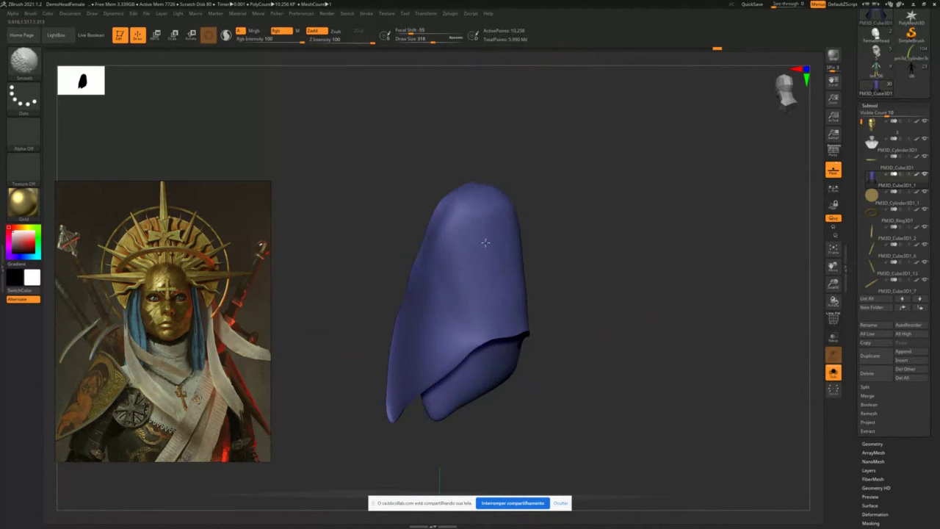
left_click_drag(486, 242, 474, 269, "shift")
left_click_drag(560, 272, 488, 249)
key("alt+s")
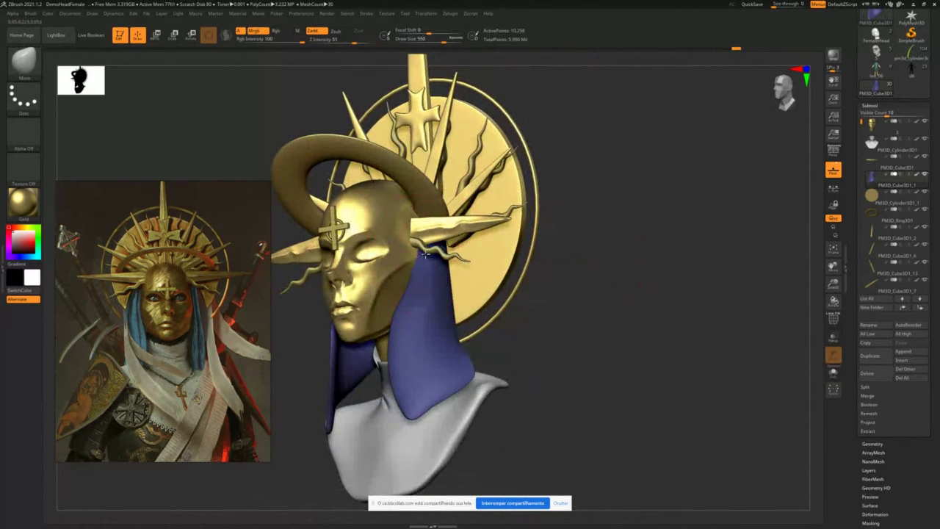
- Sculpt vertical cloth folds down the side of the veil with the Standard brush at a draw size of 202
mouse_move(661, 236)
left_mouse_down()
mouse_move(575, 246)
mouse_move(616, 248)
left_mouse_up()
key("s")
left_click_drag(340, 269, 332, 267)
key("s")
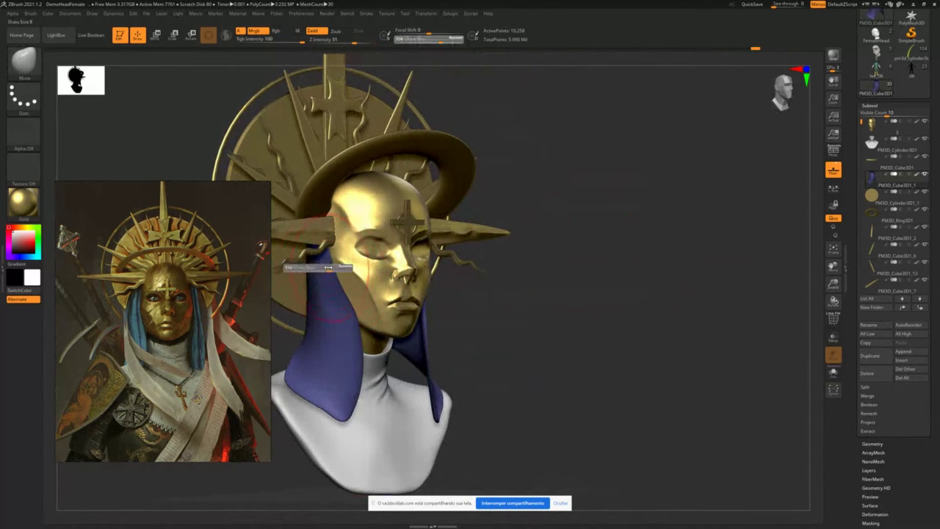
left_click_drag(575, 269, 621, 272)
key("b")
key("s")
key("t")
key("s")
left_click_drag(320, 295, 311, 294)
key("s")
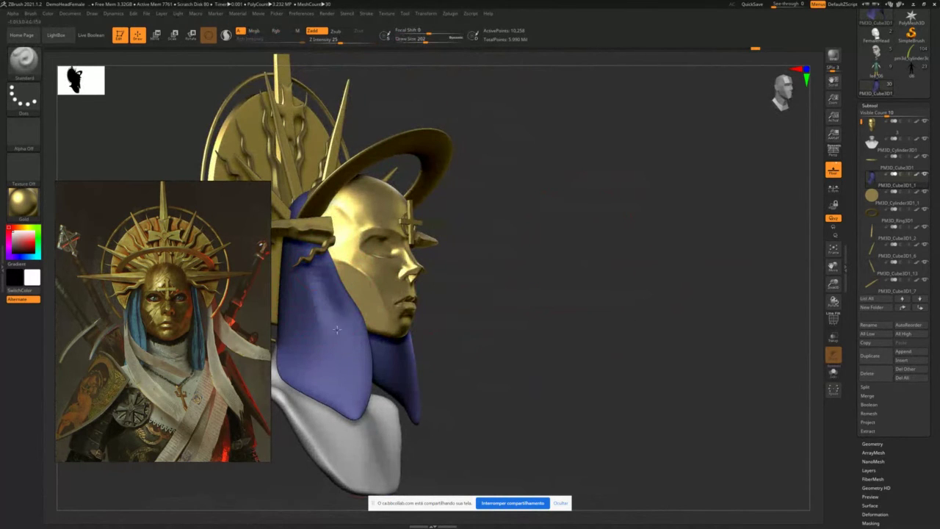
left_click_drag(337, 328, 348, 372)
mouse_move(322, 312)
left_mouse_down()
mouse_move(343, 397)
mouse_move(340, 378)
left_mouse_up()
left_click_drag(552, 301, 470, 295)
mouse_move(609, 266)
left_mouse_down()
mouse_move(559, 271)
mouse_move(464, 219)
left_mouse_up()
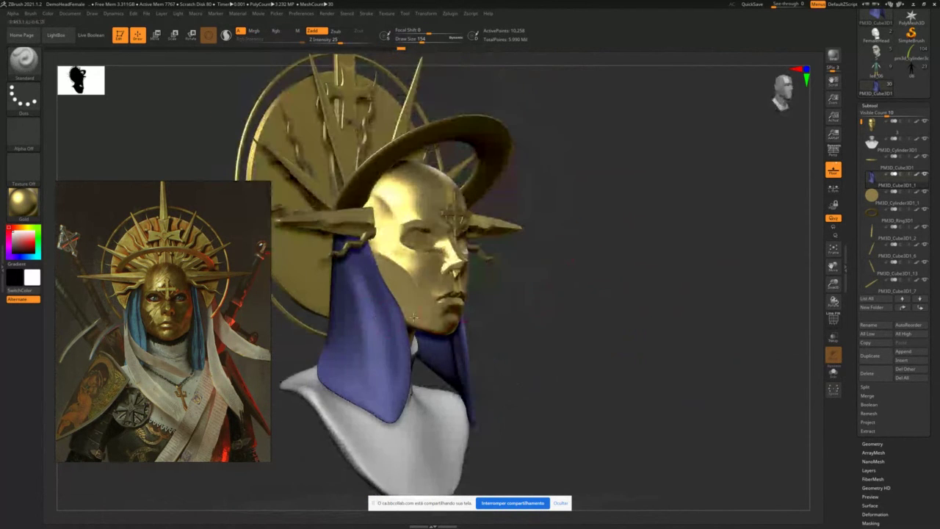
key("s")
left_click(358, 296)
left_click_drag(360, 270, 384, 381)
key("ctrl+z")
- Carve long fold creases down the side of the veil with the DamStandard brush at a draw size of 197 and smooth them
key("b")
key("d")
key("s")
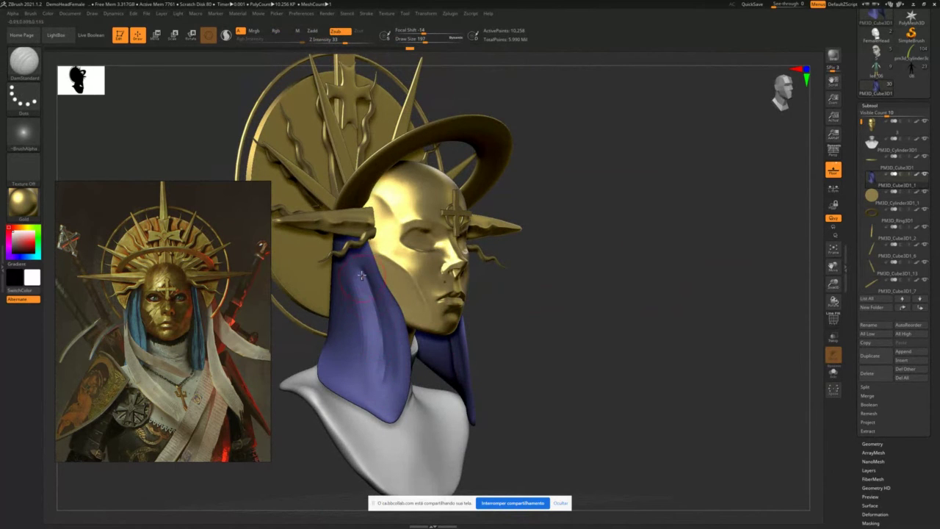
left_click_drag(361, 273, 386, 404)
mouse_move(365, 267)
left_mouse_down()
mouse_move(393, 413)
mouse_move(387, 339)
mouse_move(371, 297)
left_mouse_up()
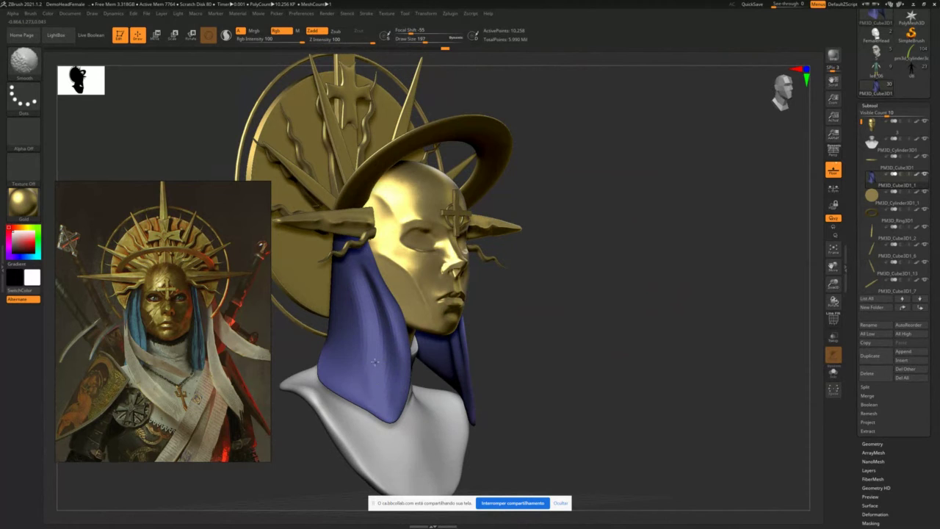
left_click_drag(346, 263, 369, 433)
left_click_drag(362, 380, 376, 283, "shift")
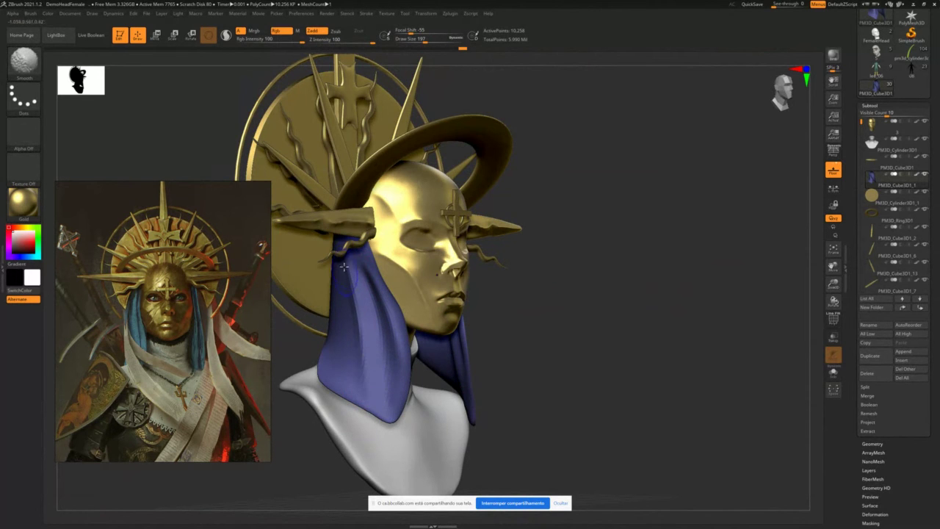
- Narrow the hanging sides of the veil beside the jaw and neck with a large Move brush to match the reference
mouse_move(601, 238)
left_mouse_down()
mouse_move(554, 242)
mouse_move(480, 291)
left_mouse_up()
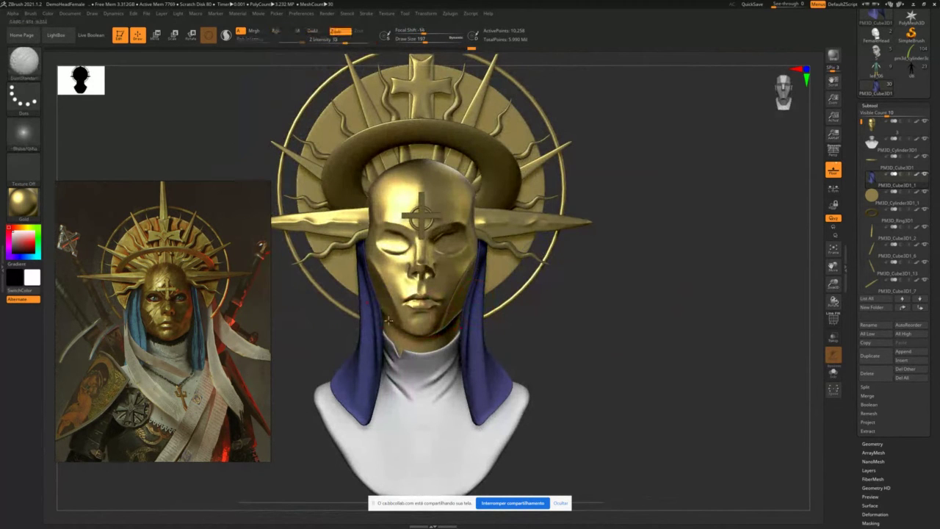
key("s")
key("b")
key("m")
key("v")
key("s")
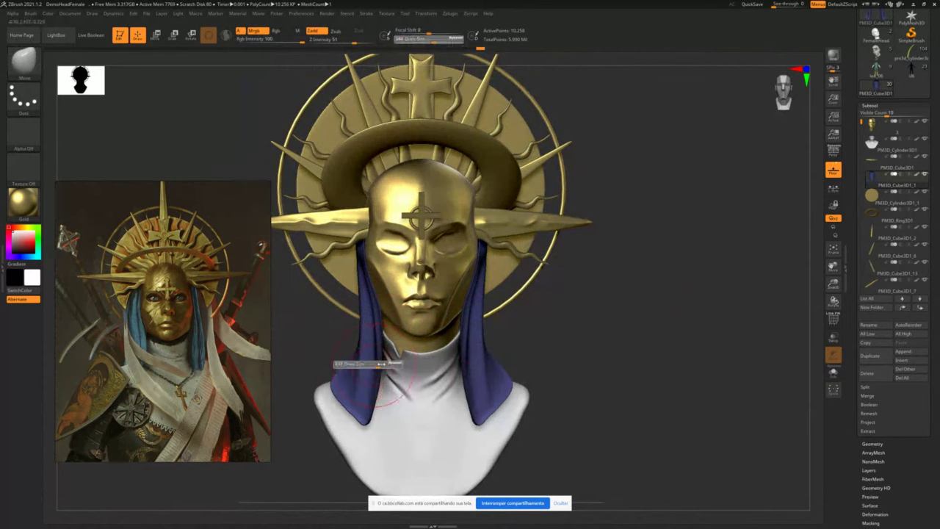
mouse_move(373, 369)
left_mouse_down()
mouse_move(384, 369)
mouse_move(360, 408)
mouse_move(388, 372)
left_mouse_up()
key("s")
key("s")
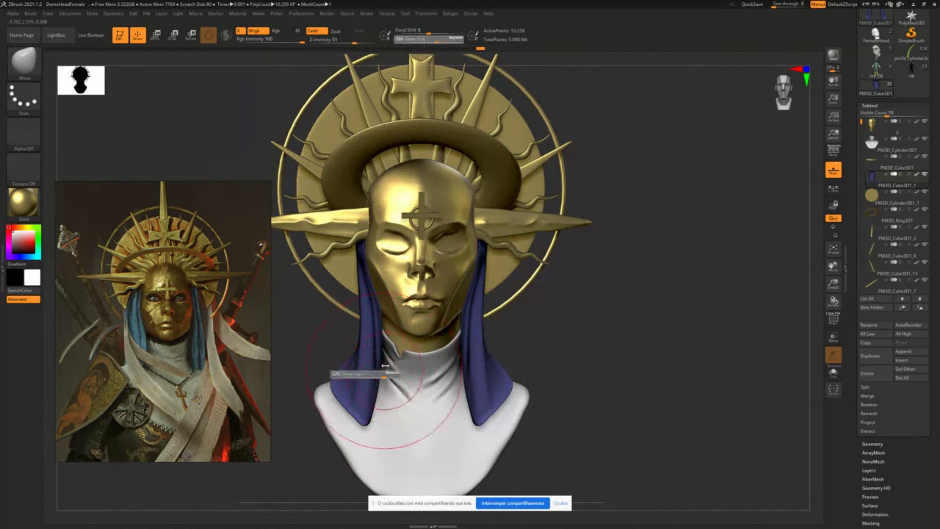
left_click_drag(379, 331, 372, 341)
key("s")
left_click_drag(355, 383, 371, 307)
key("s")
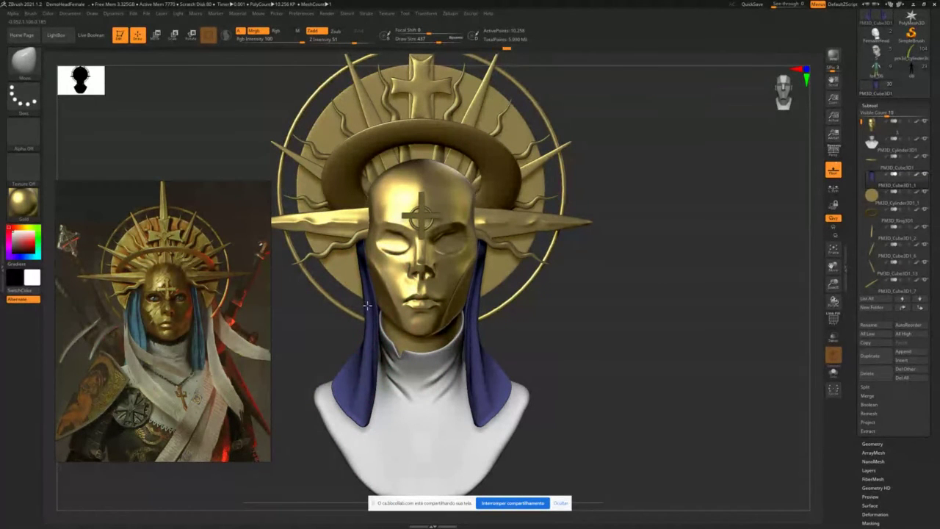
mouse_move(561, 321)
left_mouse_down()
mouse_move(546, 294)
mouse_move(508, 301)
mouse_move(520, 299)
left_mouse_up()
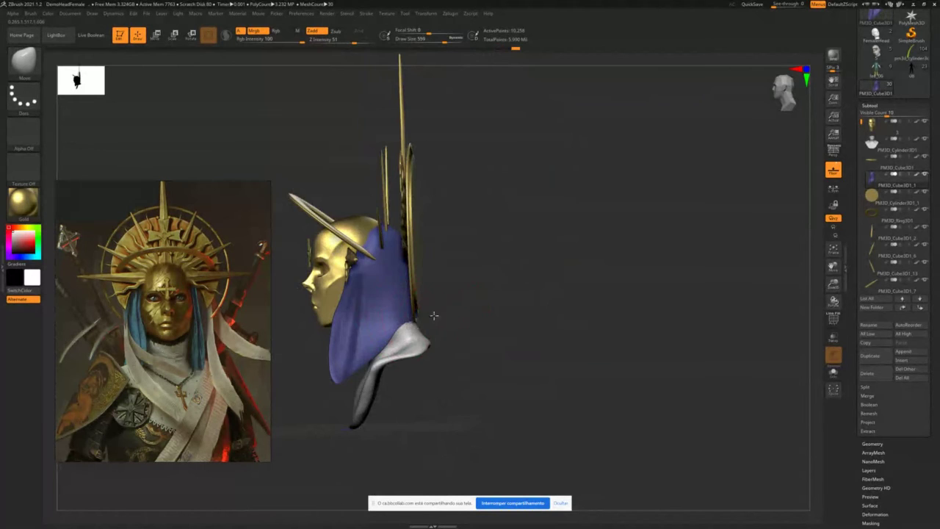
left_click_drag(441, 316, 618, 270)
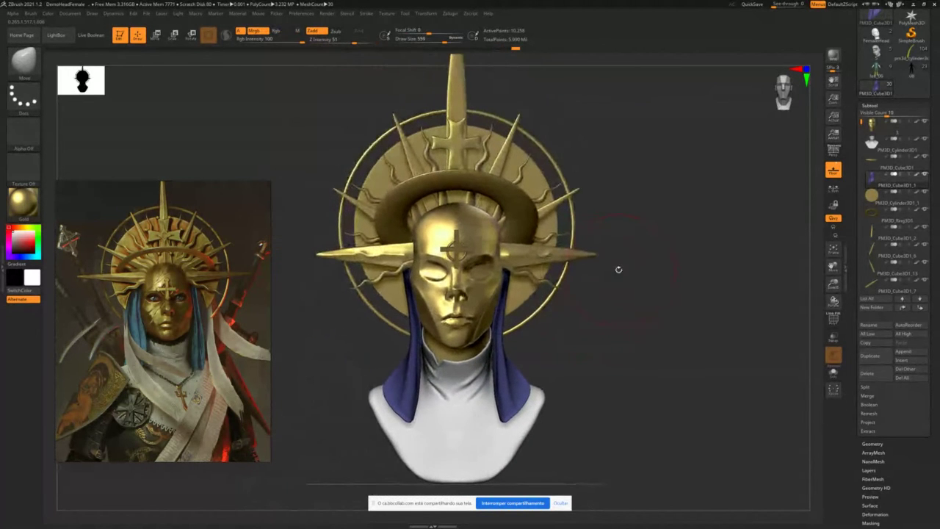
- Tilt and raise the ring above the forehead with the gizmo, and raise the horizontal side spikes
left_click(502, 205, "alt")
key("alt+s")
key("alt+s")
key("w")
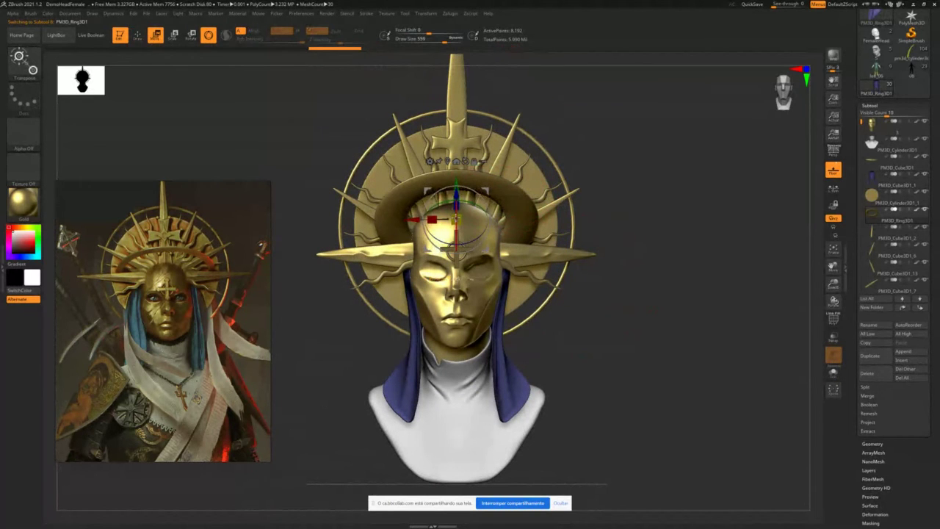
left_click_drag(457, 233, 456, 250)
left_click_drag(457, 183, 457, 171)
left_click_drag(457, 208, 474, 194)
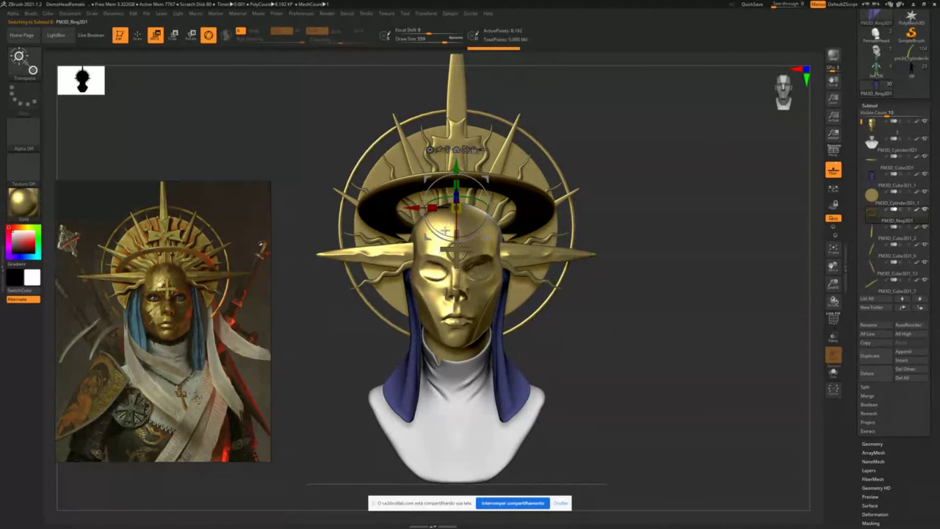
left_click(519, 252, "alt")
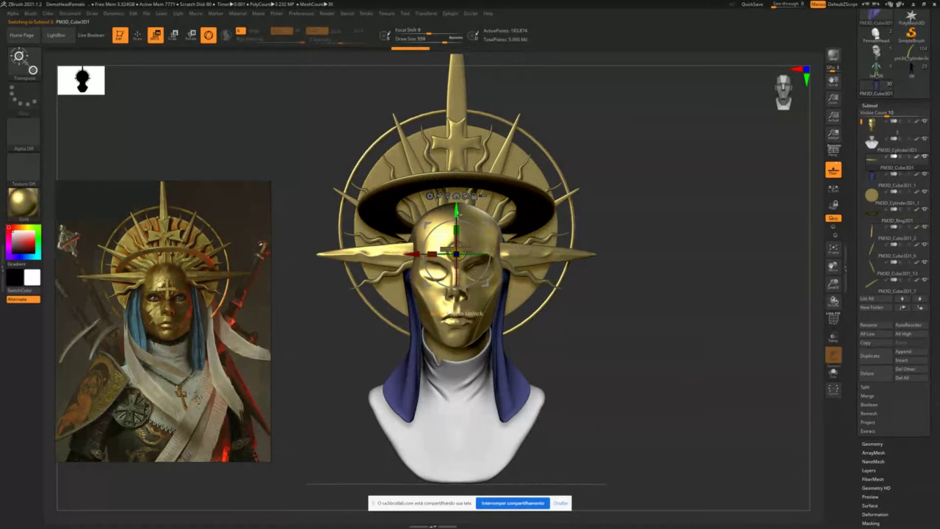
left_click_drag(454, 212, 460, 199)
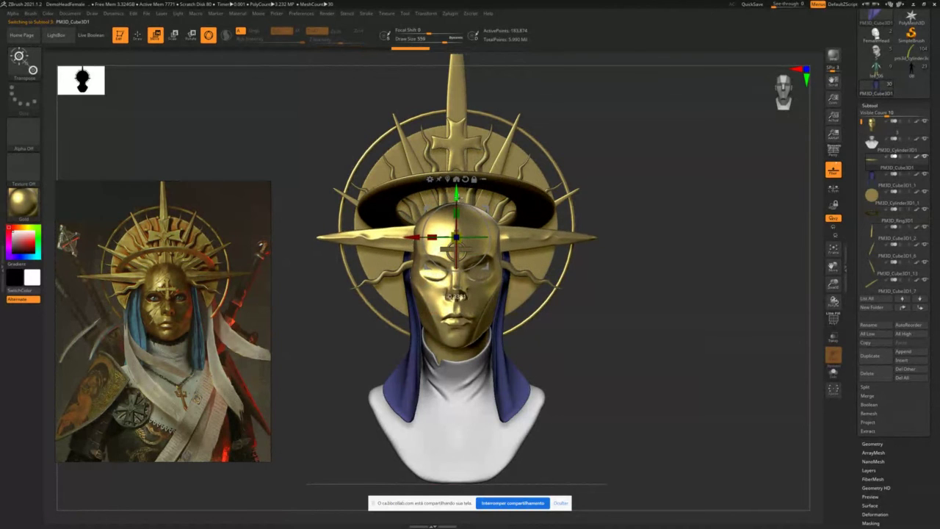
- Reset the gizmo orientation on each of the two lowest wavy rays and raise them vertically beneath the side spikes
left_click(507, 270, "alt")
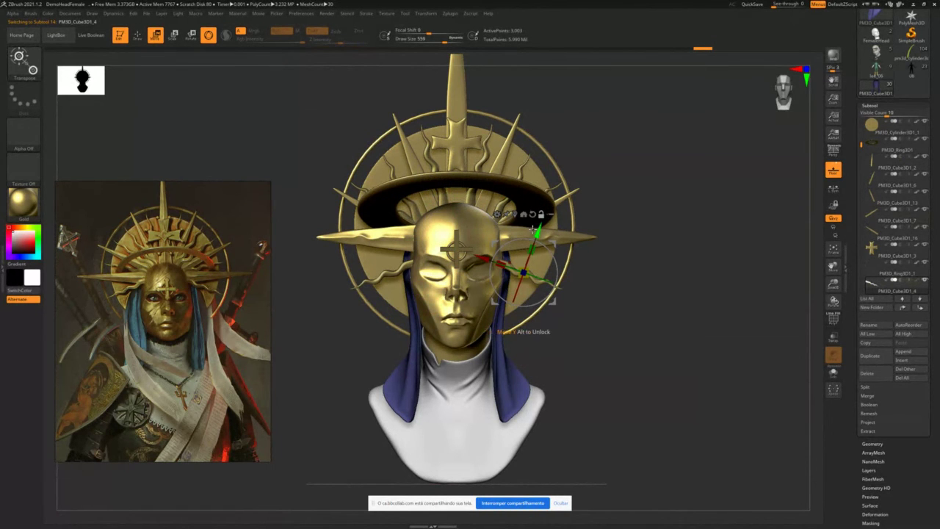
left_click_drag(632, 194, 629, 229, "alt")
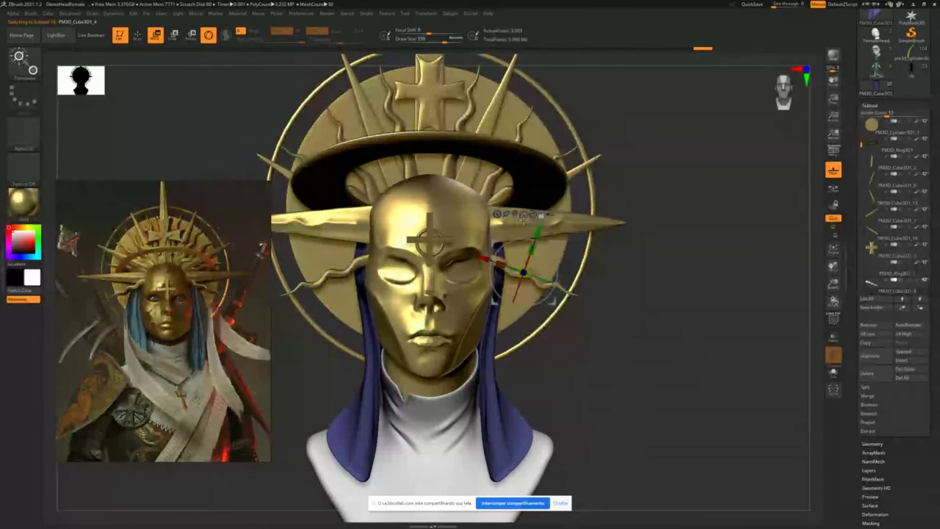
left_click_drag(651, 211, 673, 217, "alt")
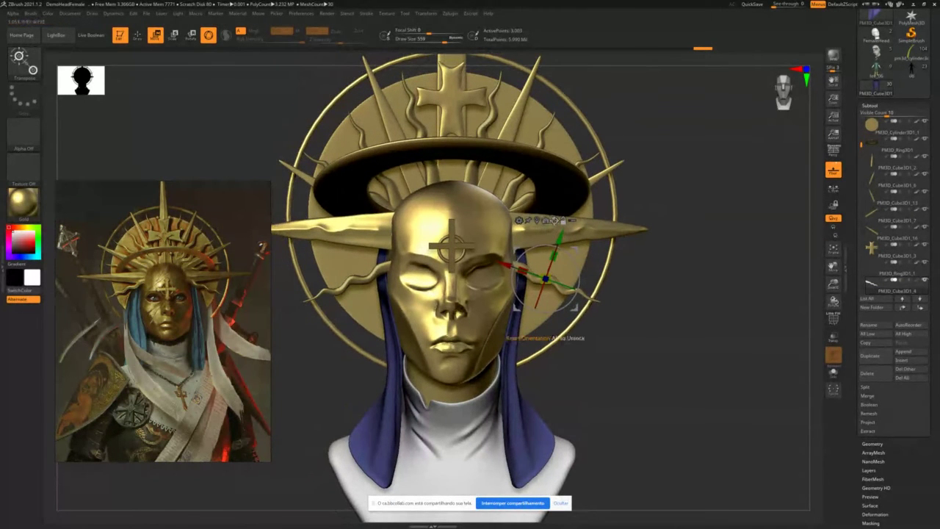
left_click(555, 221, "alt")
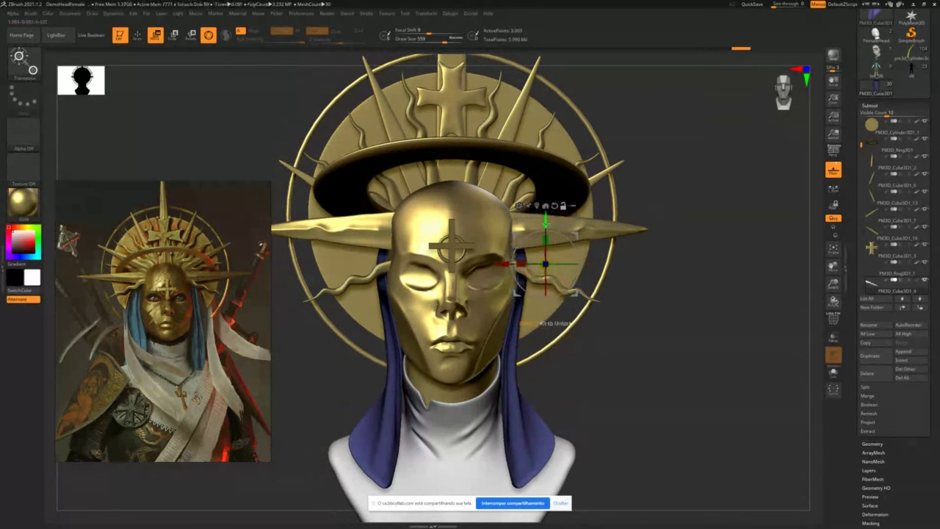
left_click_drag(545, 239, 545, 219)
left_click(386, 266, "alt")
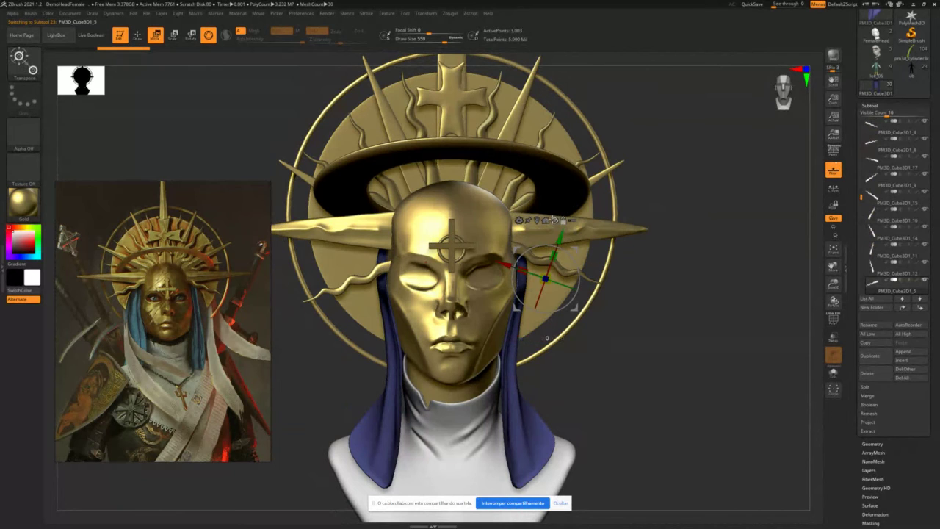
left_click(555, 221)
left_click_drag(545, 238, 546, 219)
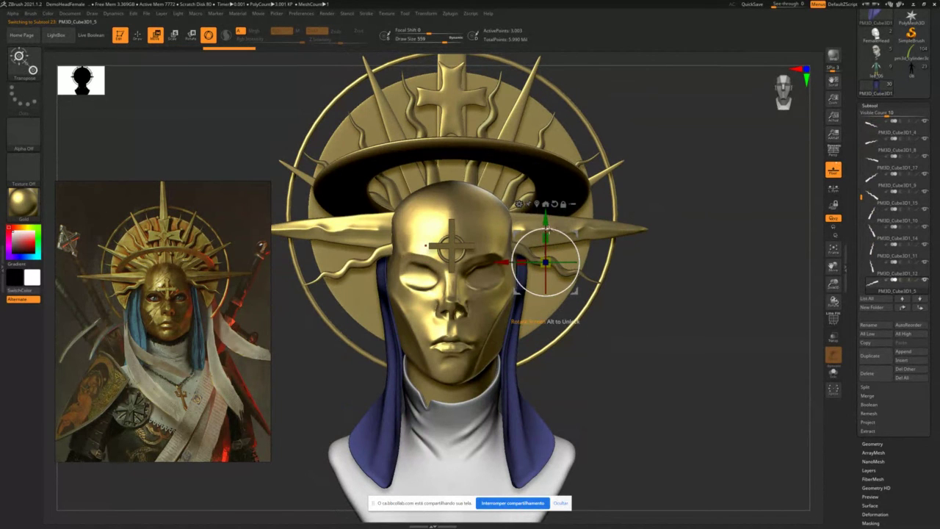
- Delete the lowest wavy ray subtool PM3D_Cube3D1_5, then select the remaining ray beneath the opposite side spike and inspect it in isolation
left_click(869, 373)
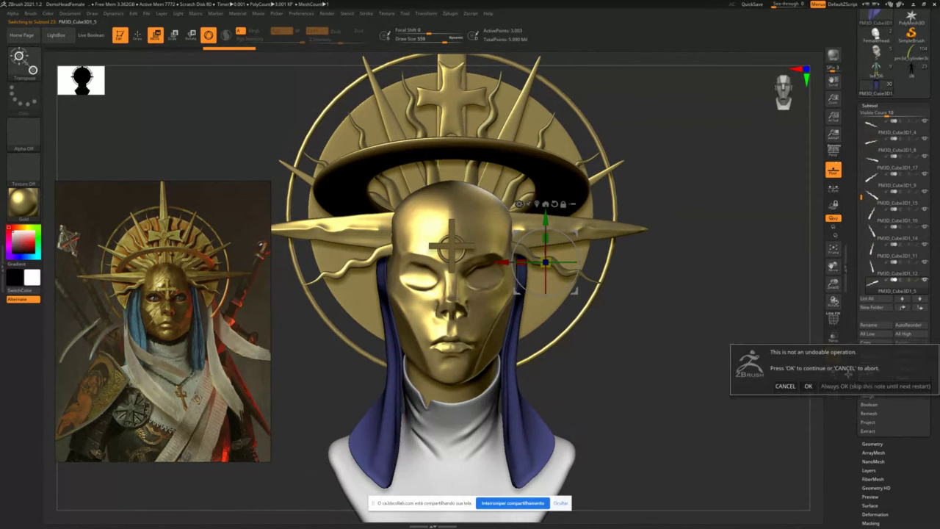
left_click(807, 386)
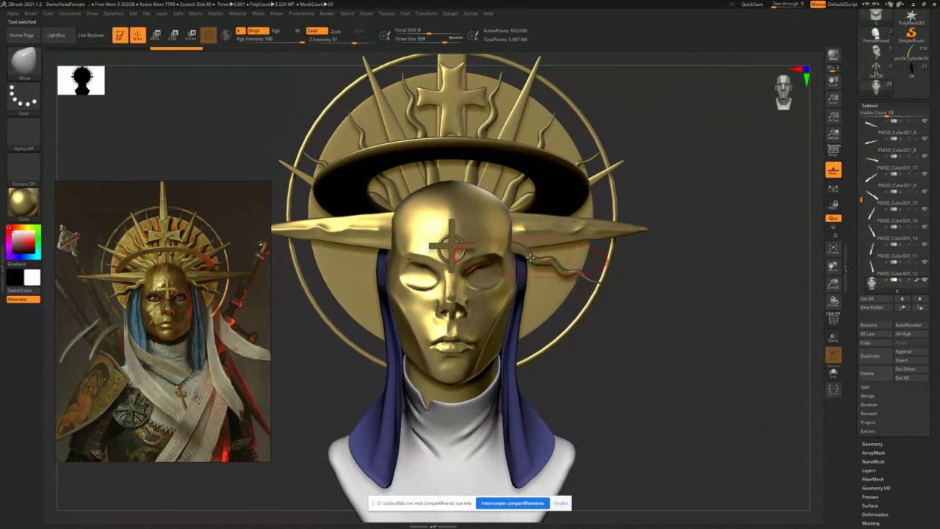
left_click(535, 260, "alt")
key("alt+s")
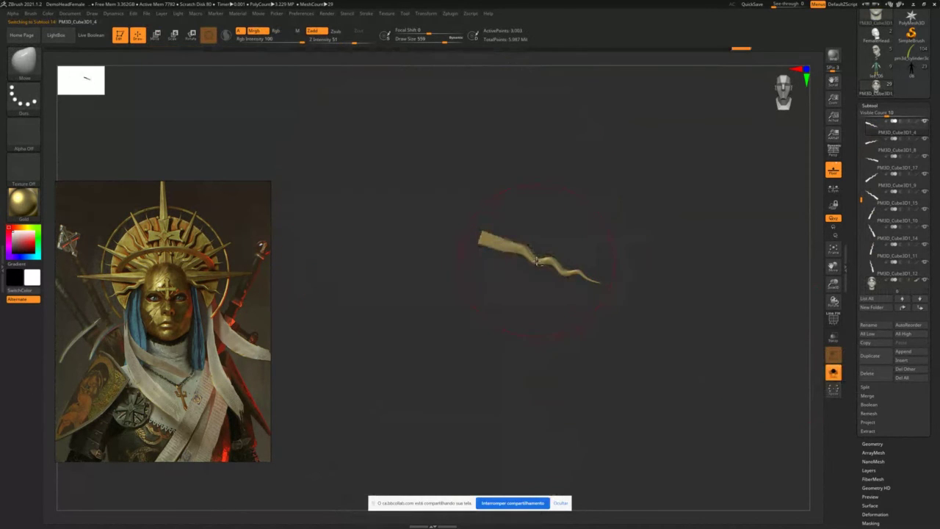
key("alt+s")
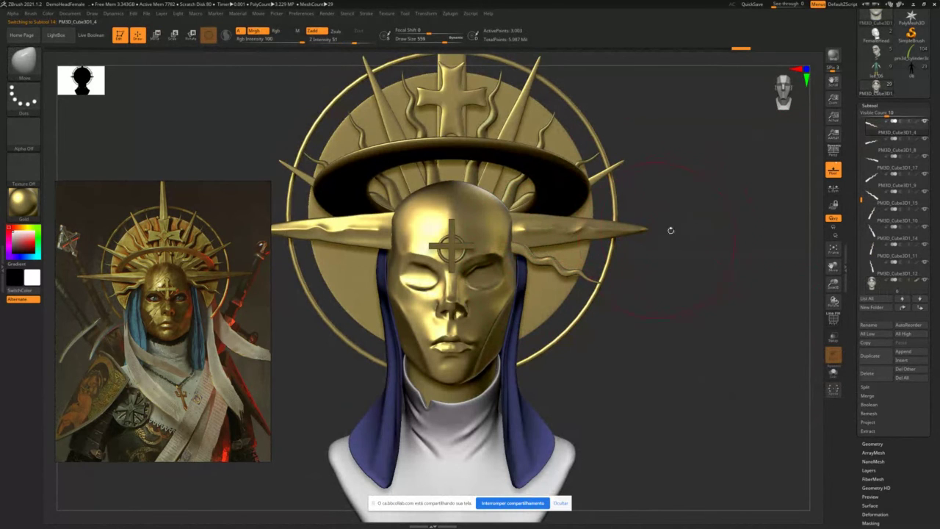
key("w")
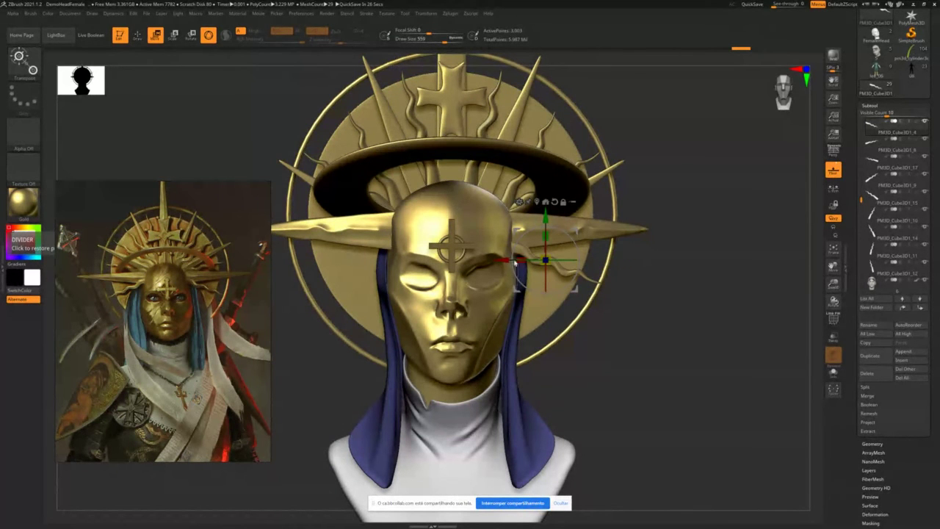
left_click_drag(670, 310, 667, 270)
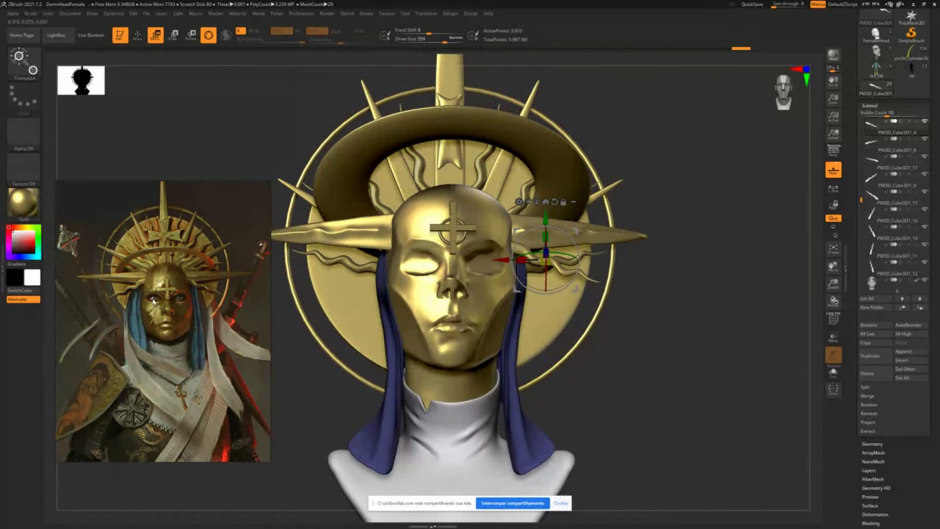
left_click_drag(682, 310, 623, 308)
- Reposition the inner head behind the gold mask with the gizmo, using transparency so its eyes line up with the mask's eye openings
left_click(885, 286)
left_click(619, 294)
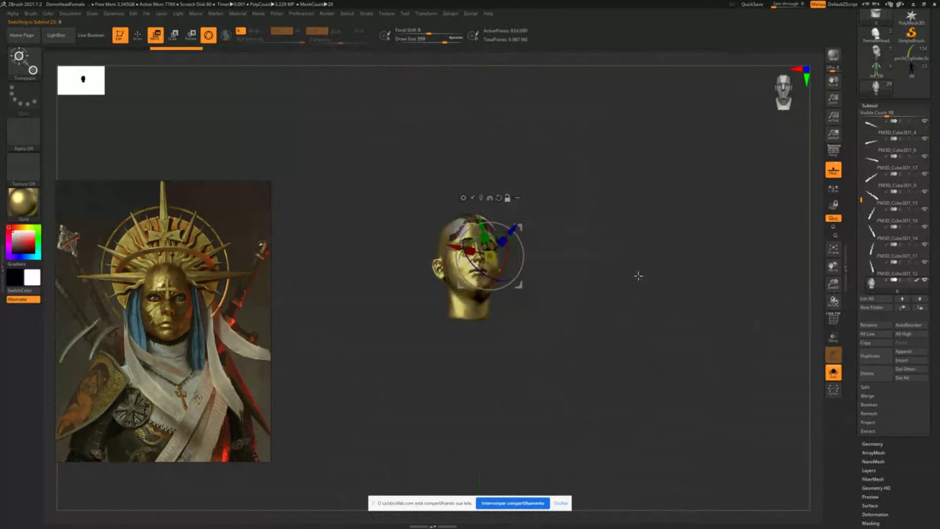
key("shift+alt+s")
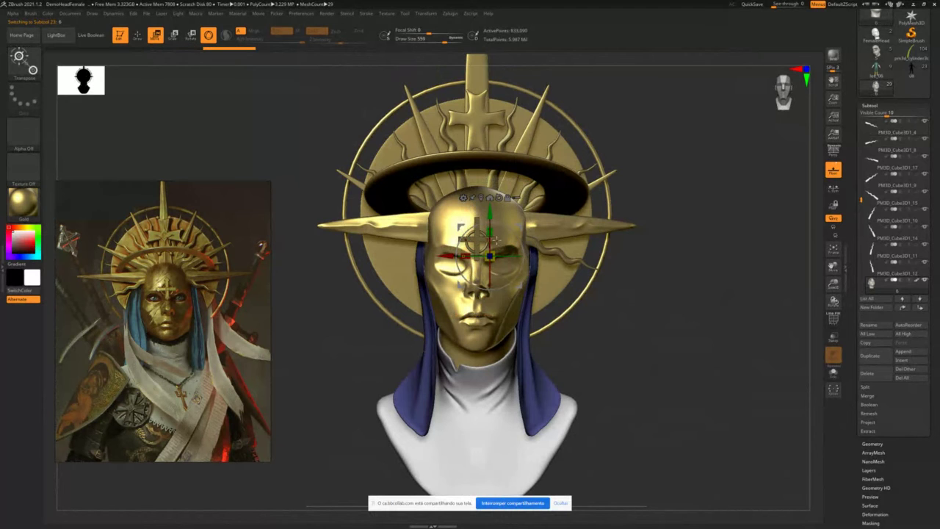
left_click_drag(506, 229, 496, 247)
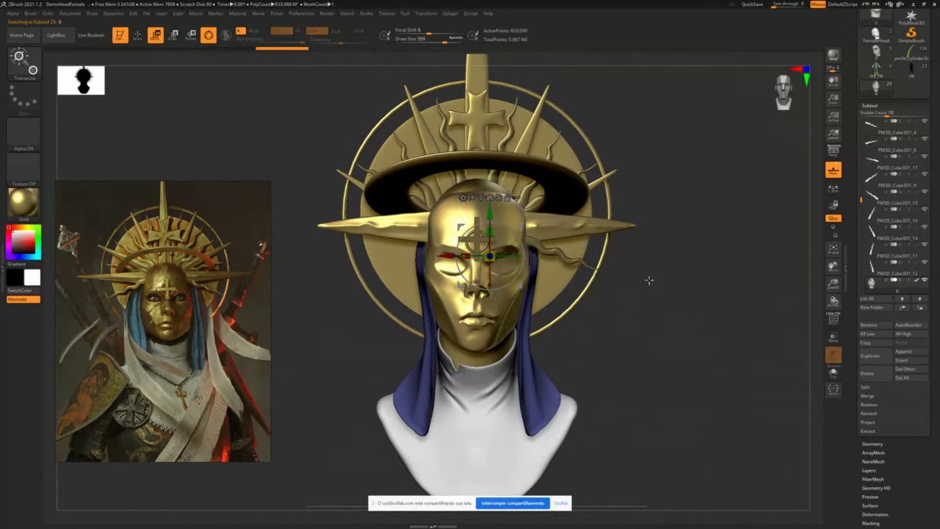
left_click_drag(648, 279, 720, 287)
left_click(834, 339)
left_click_drag(627, 268, 618, 331, "alt")
left_click_drag(508, 206, 551, 277)
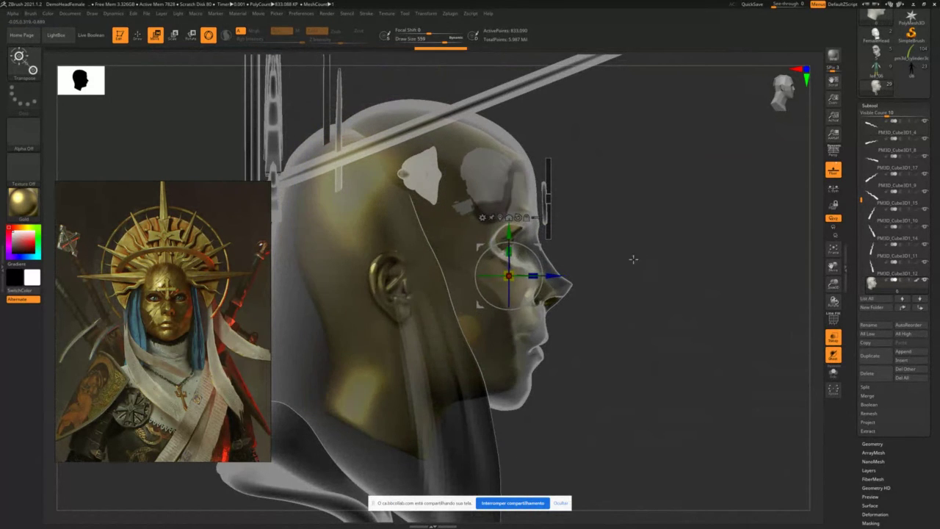
left_click_drag(632, 260, 509, 229)
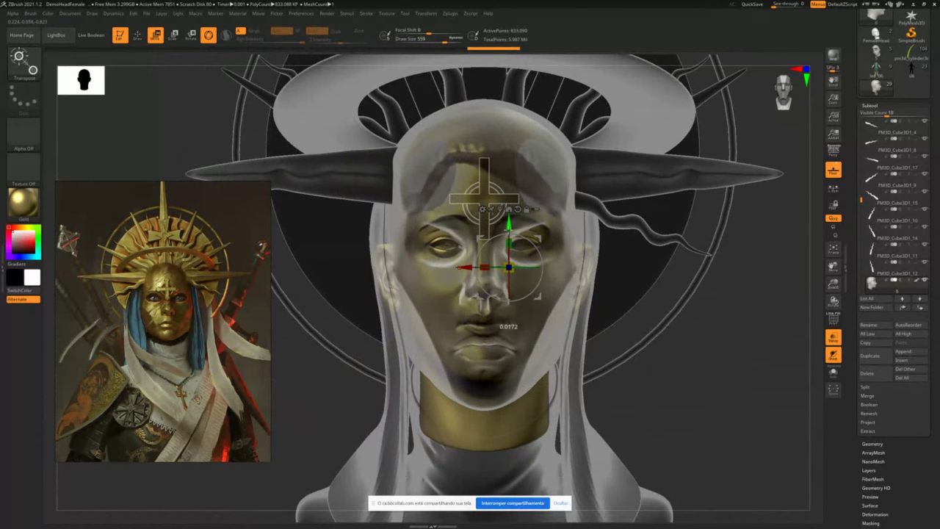
- Switch the head and other unfilled parts to BasicMaterial and turn off the transparent display
key("q")
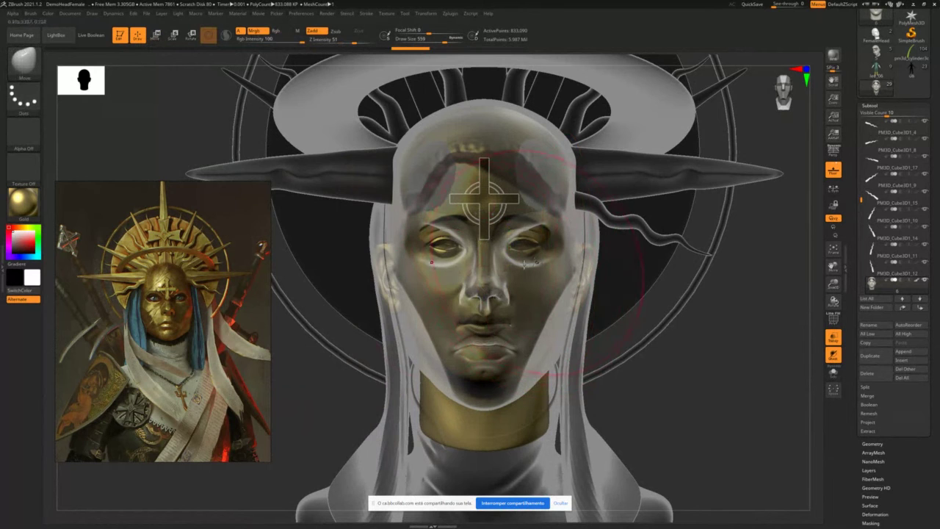
left_click(24, 203)
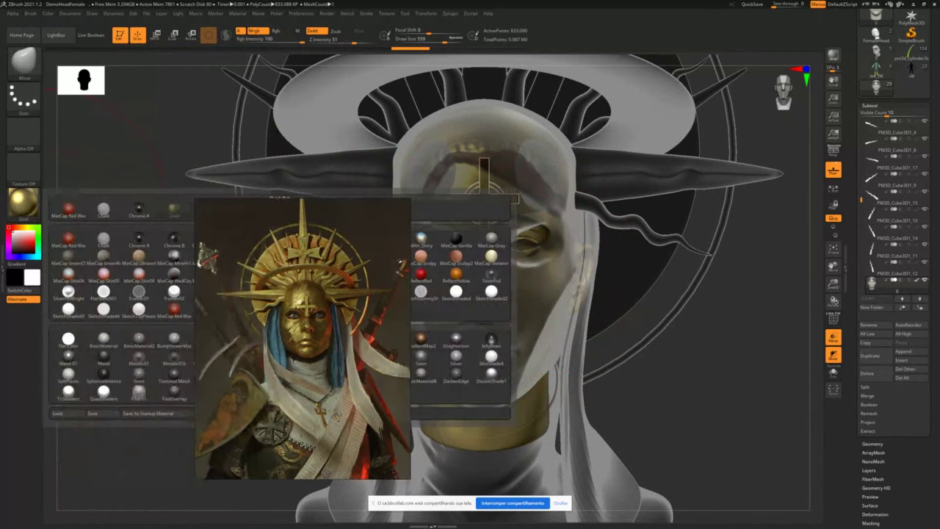
left_click(102, 339)
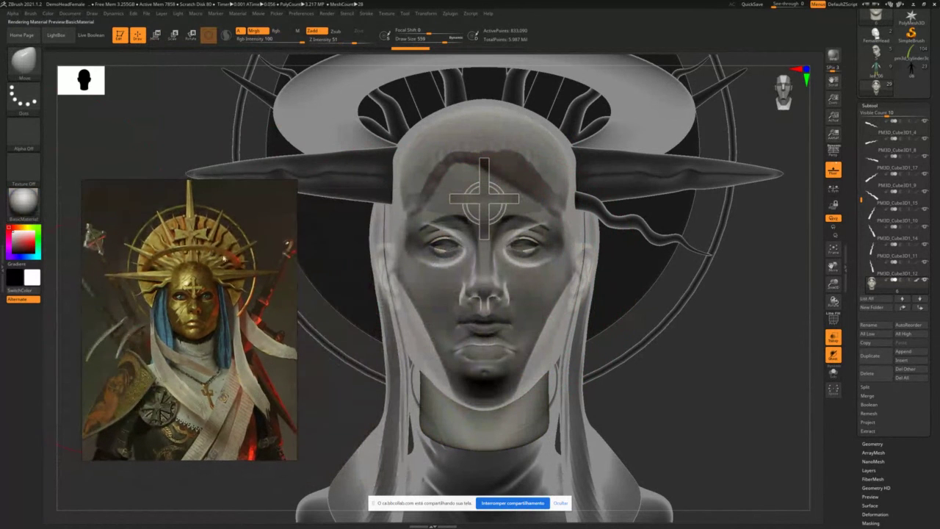
left_click(833, 337)
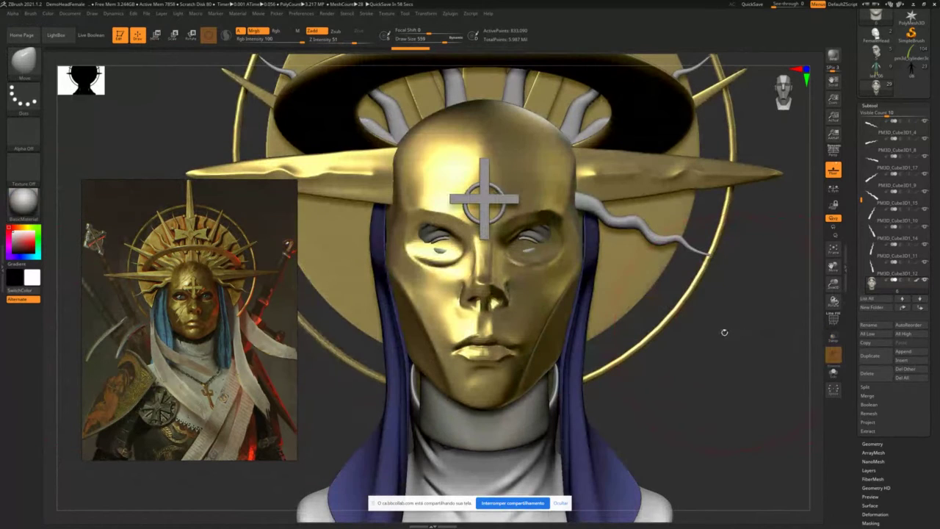
- Reshape the rims of the mask's eye openings with the Standard brush at a draw size of 97, and smooth them at 71
left_click(448, 292, "alt")
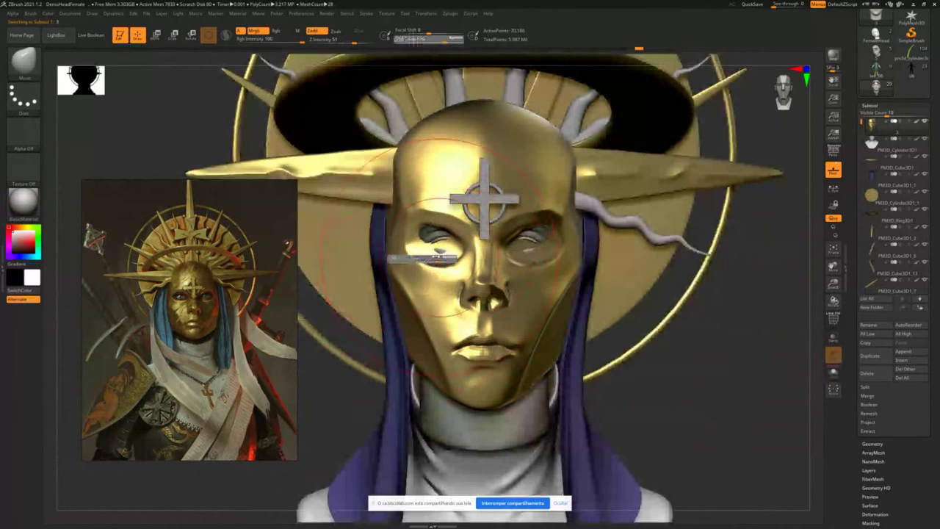
key("b")
key("s")
key("t")
key("s")
mouse_move(433, 252)
left_mouse_down()
mouse_move(419, 246)
mouse_move(432, 251)
left_mouse_up()
key("s")
mouse_move(419, 239)
left_mouse_down()
mouse_move(423, 255)
mouse_move(451, 247)
mouse_move(442, 251)
left_mouse_up()
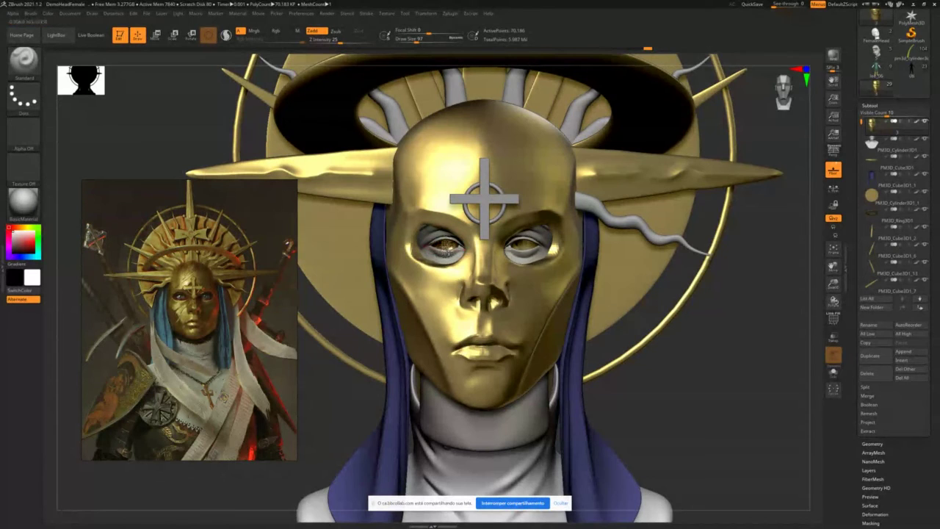
key("s")
mouse_move(540, 242)
left_mouse_down()
mouse_move(555, 252)
mouse_move(535, 261)
mouse_move(558, 254)
mouse_move(539, 230)
left_mouse_up()
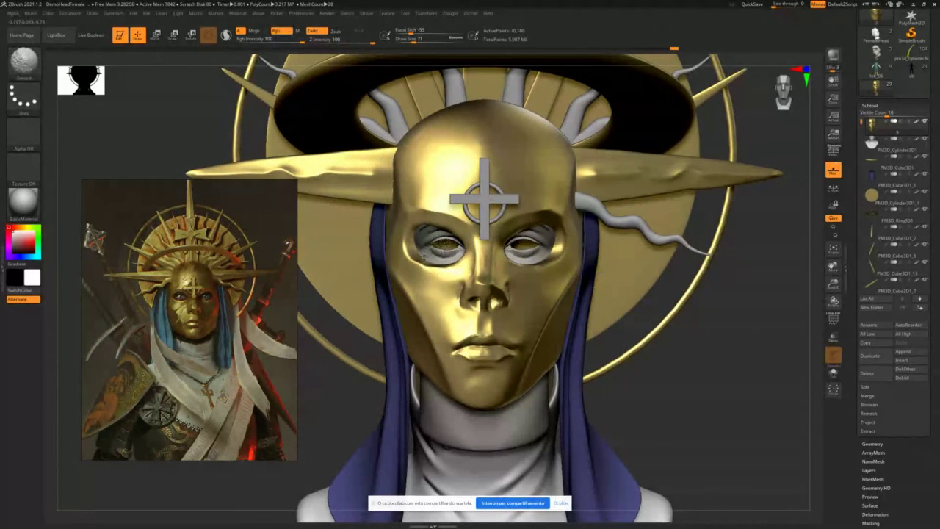
- Delete the unneeded head subtools 6_1, 6_2 and FemaleHead1, keeping the head positioned behind the mask
mouse_move(689, 328)
left_mouse_down()
mouse_move(720, 313)
mouse_move(628, 286)
mouse_move(705, 293)
left_mouse_up()
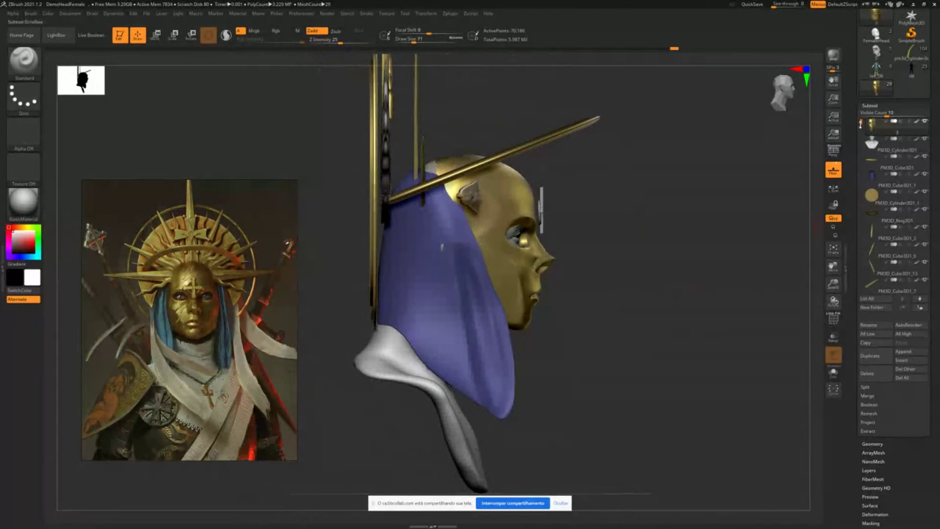
left_click_drag(860, 123, 849, 229)
left_click(873, 196)
left_click(774, 254)
left_click(758, 268)
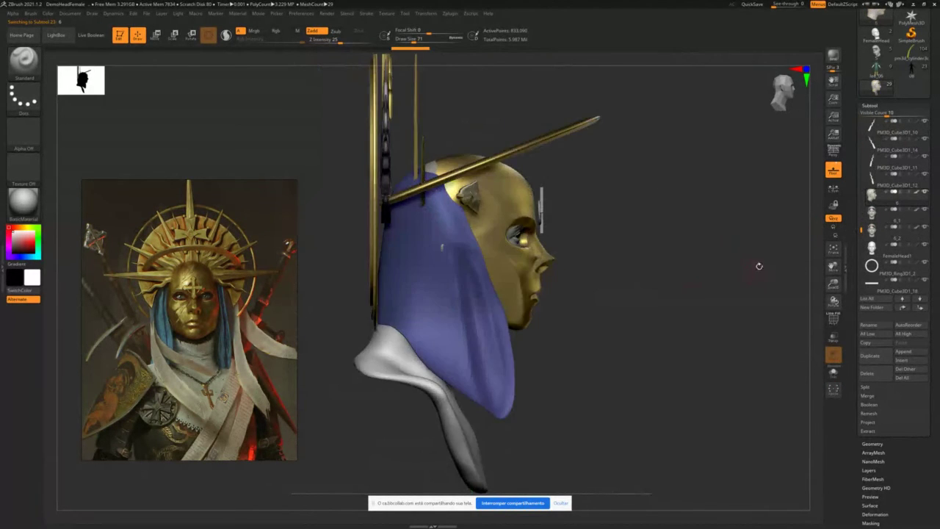
left_click_drag(759, 265, 744, 264)
left_click(874, 215)
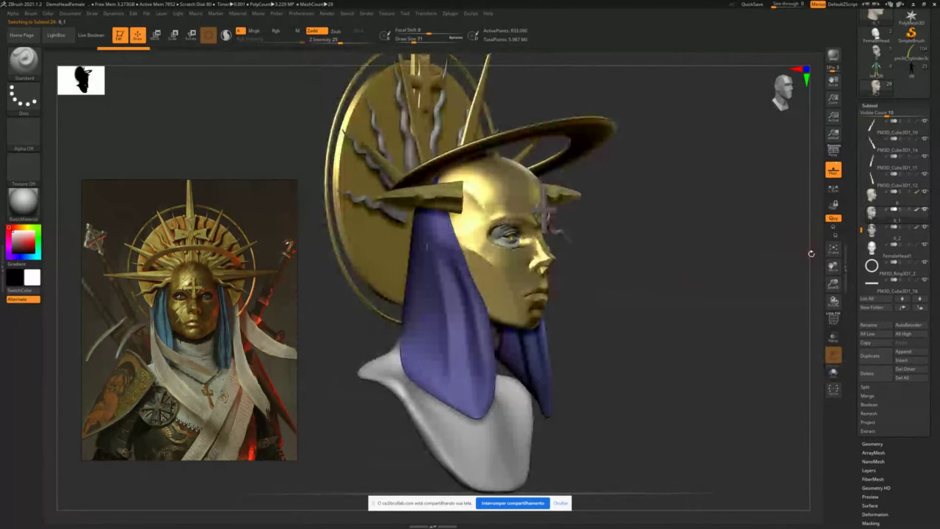
left_click(868, 372)
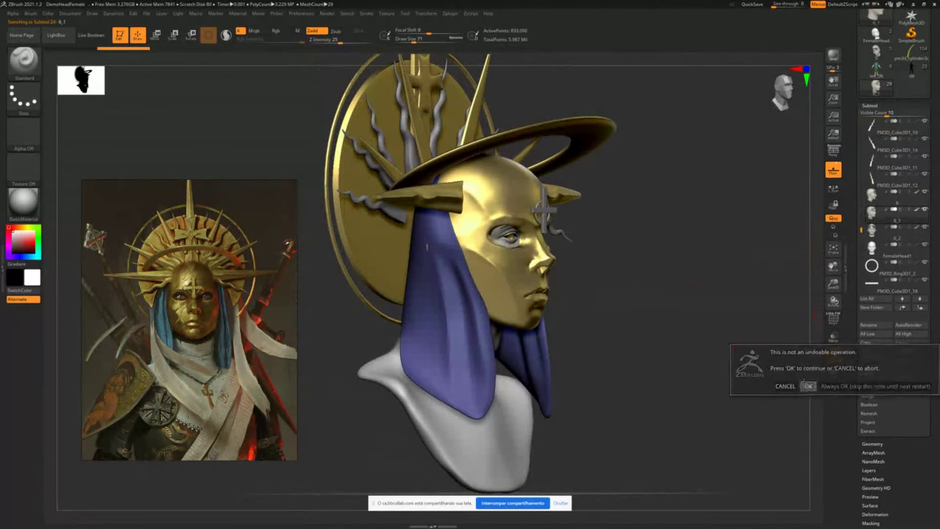
left_click(806, 386)
left_click(867, 373)
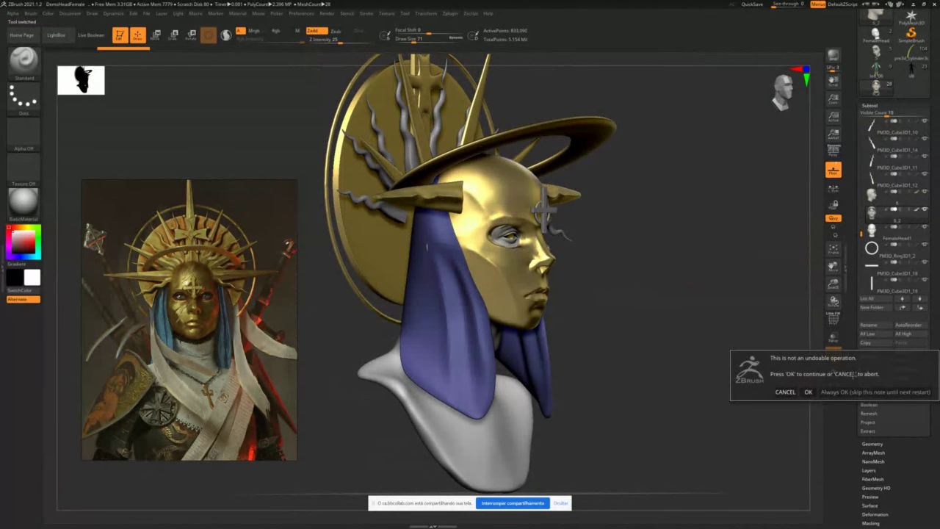
left_click(827, 393)
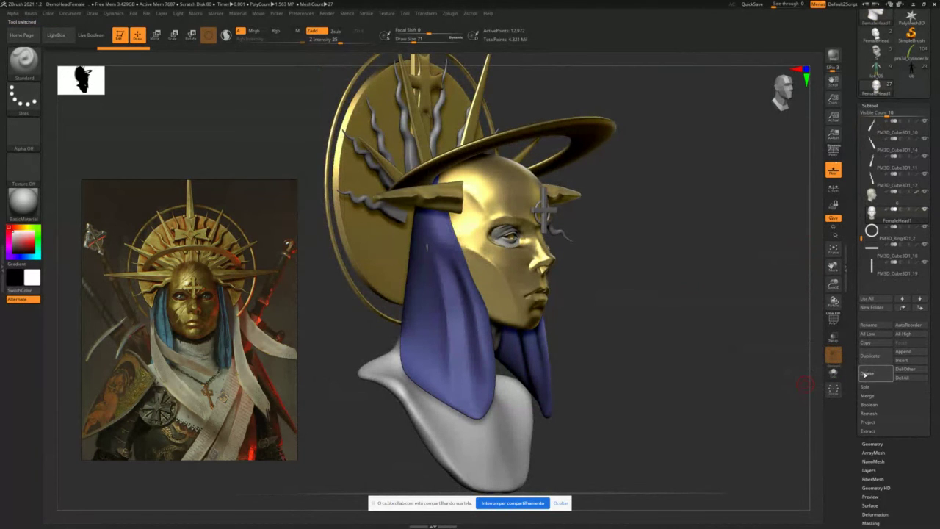
left_click_drag(718, 307, 672, 297)
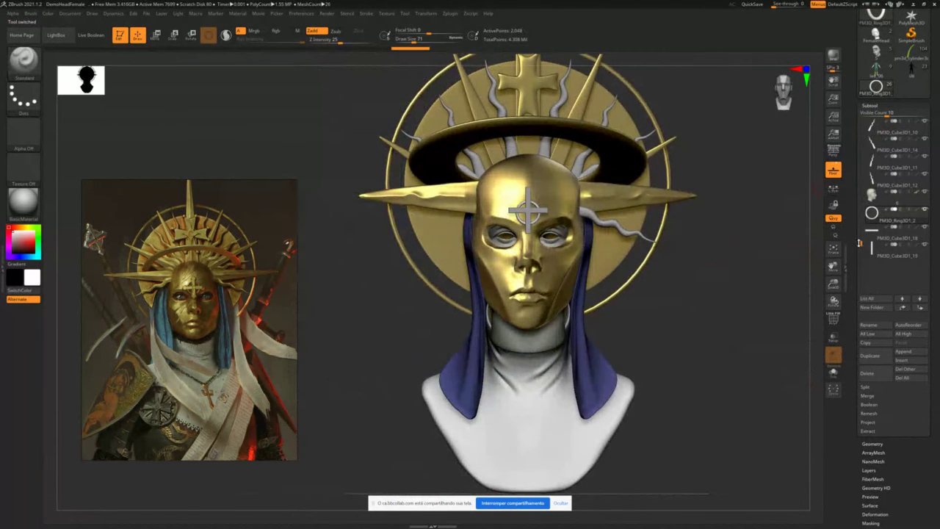
- Refine the mask's lower eye-opening rims with the Standard brush at a draw size of 74
left_click_drag(860, 244, 860, 117)
left_click_drag(752, 225, 723, 315, "alt")
left_click(453, 279, "alt")
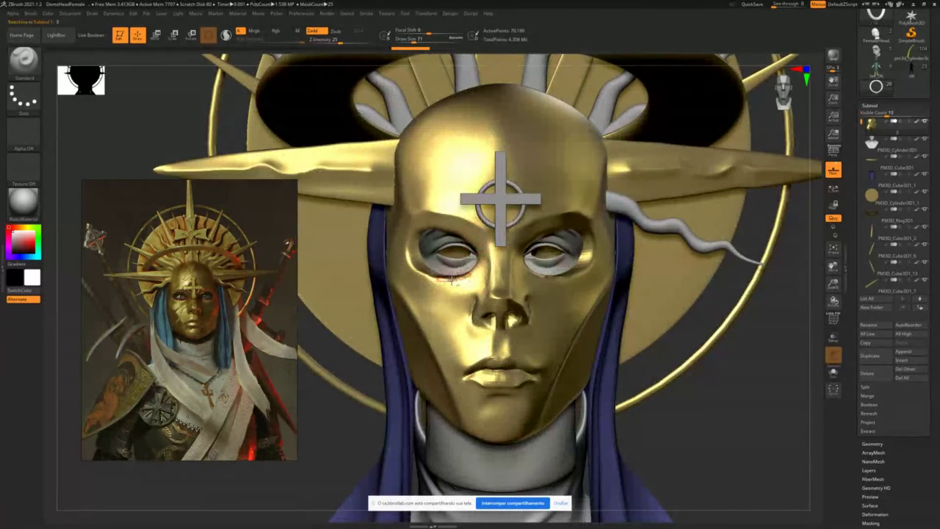
key("s")
left_click(453, 283)
key("shift")
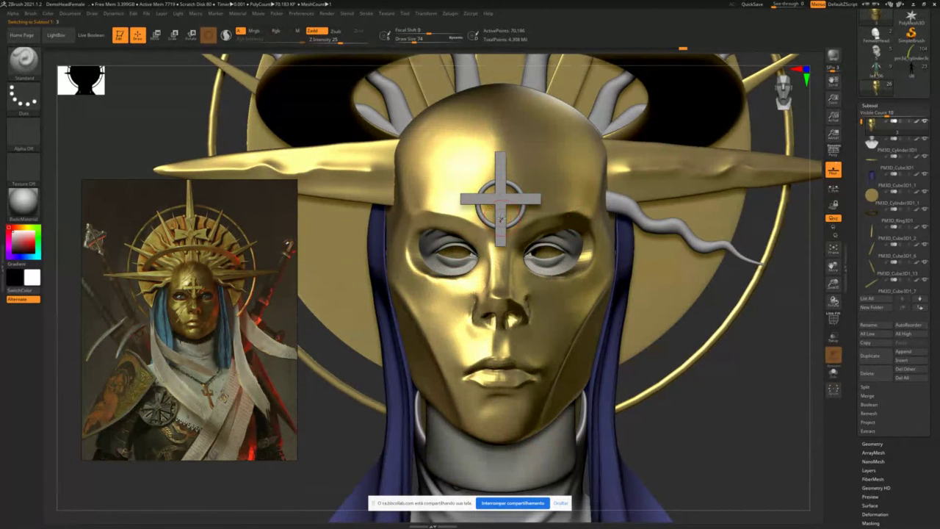
left_click_drag(347, 374, 349, 321, "alt")
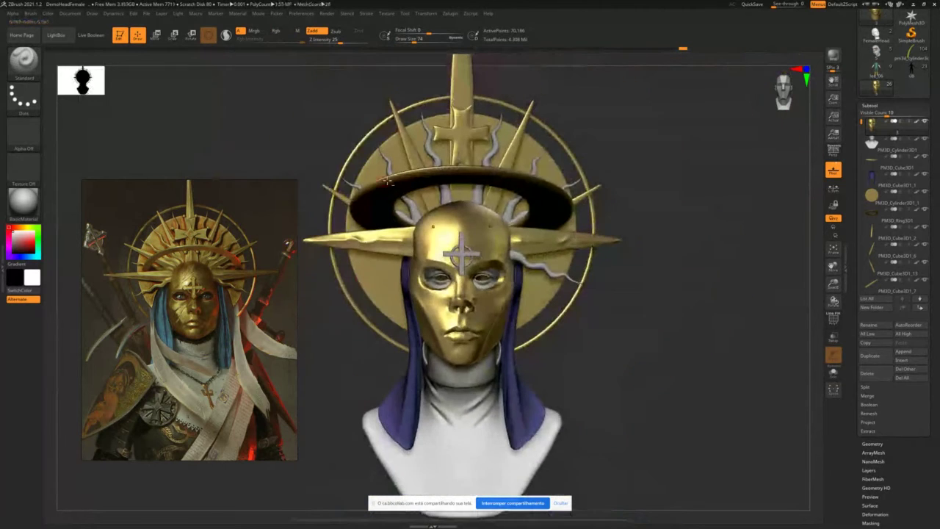
- Isolate the tilted ring above the forehead to check its shape, and adjust its thickness with the Inflate deformation
left_click(385, 194, "alt")
key("alt+s")
left_click_drag(683, 195, 734, 176, "alt")
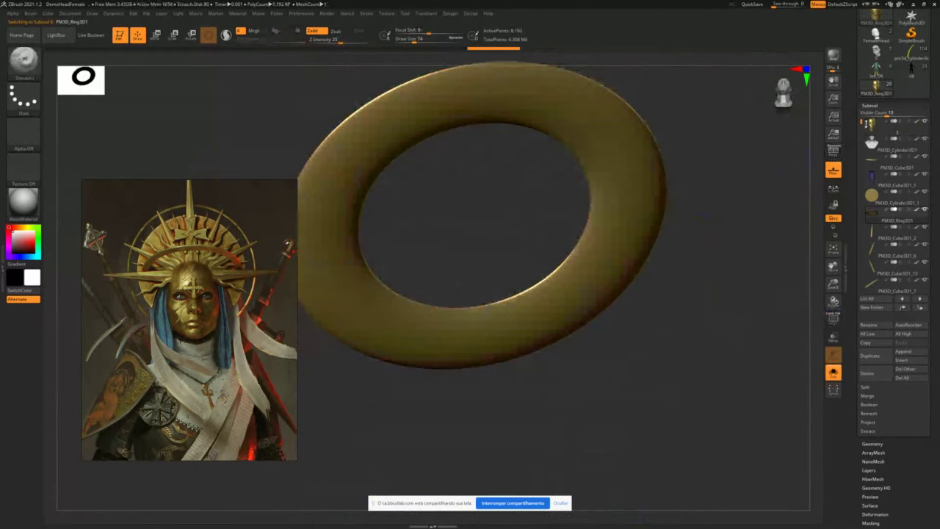
key("alt+s")
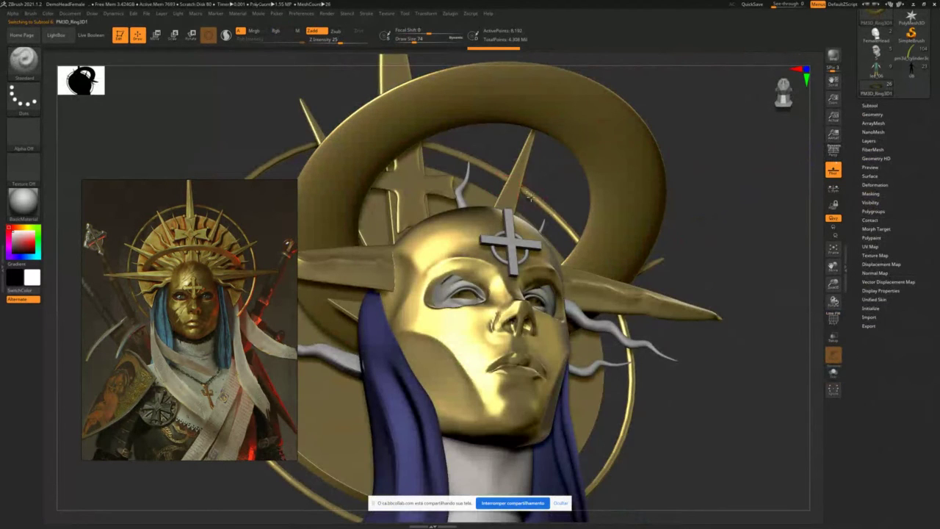
left_click(529, 194, "alt")
key("alt+s")
key("alt+s")
left_click(552, 115, "alt")
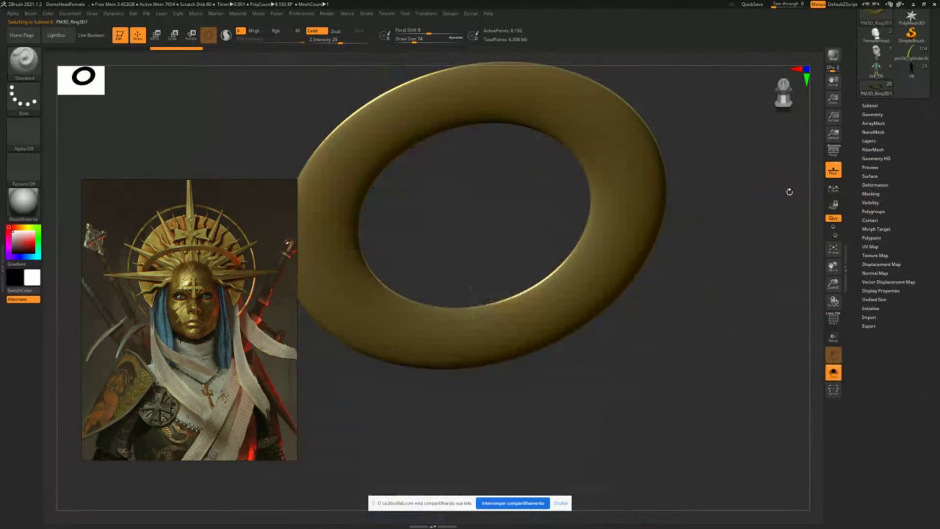
left_click(880, 185)
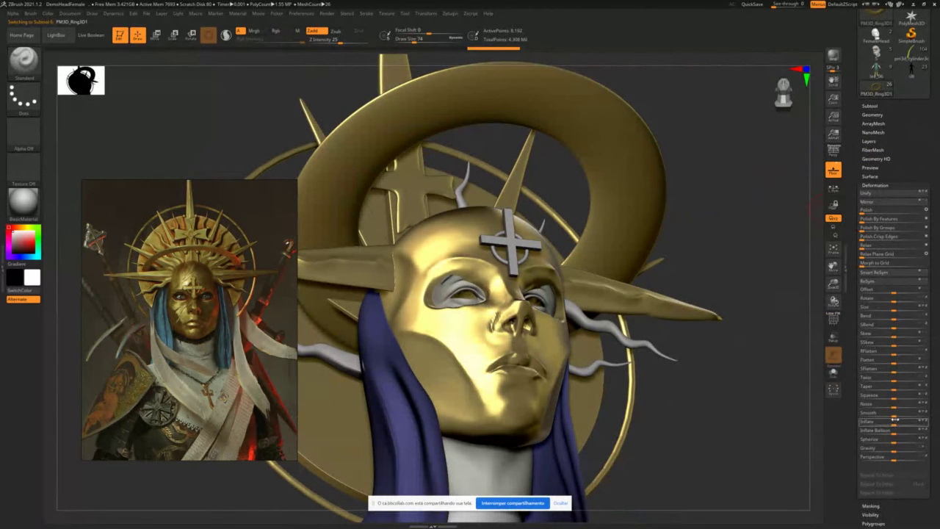
mouse_move(896, 419)
left_mouse_down()
mouse_move(836, 413)
mouse_move(892, 425)
left_mouse_up()
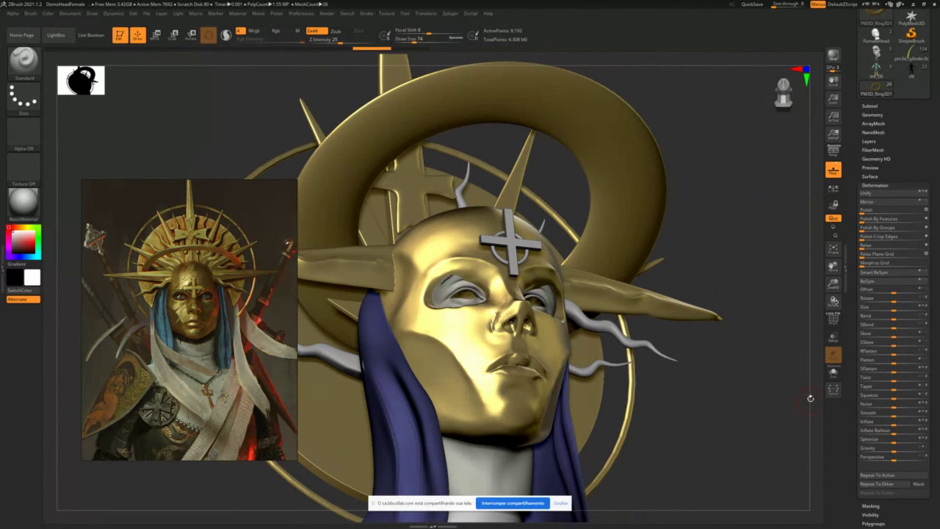
- Delete the tilted ring above the forehead from the subtools
mouse_move(811, 397)
left_mouse_down()
mouse_move(751, 394)
mouse_move(750, 338)
mouse_move(572, 259)
left_mouse_up()
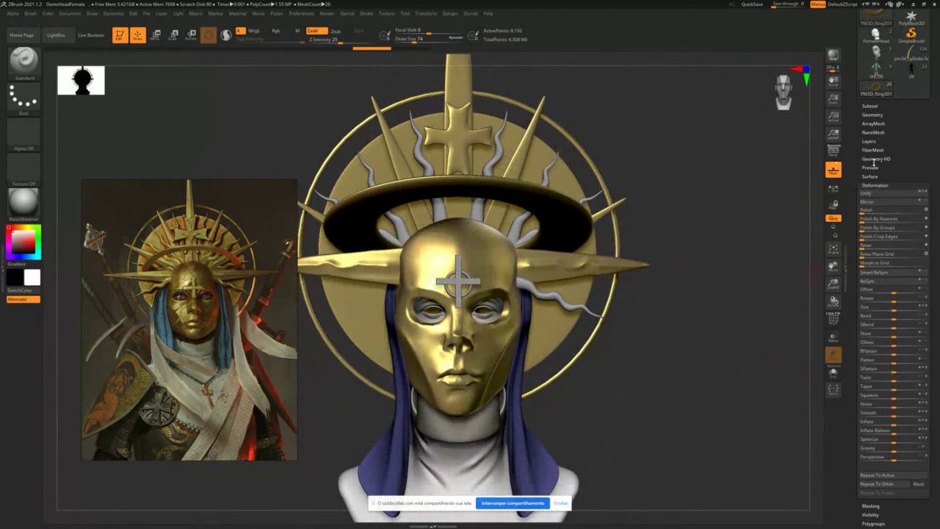
left_click(874, 106)
left_click(868, 373)
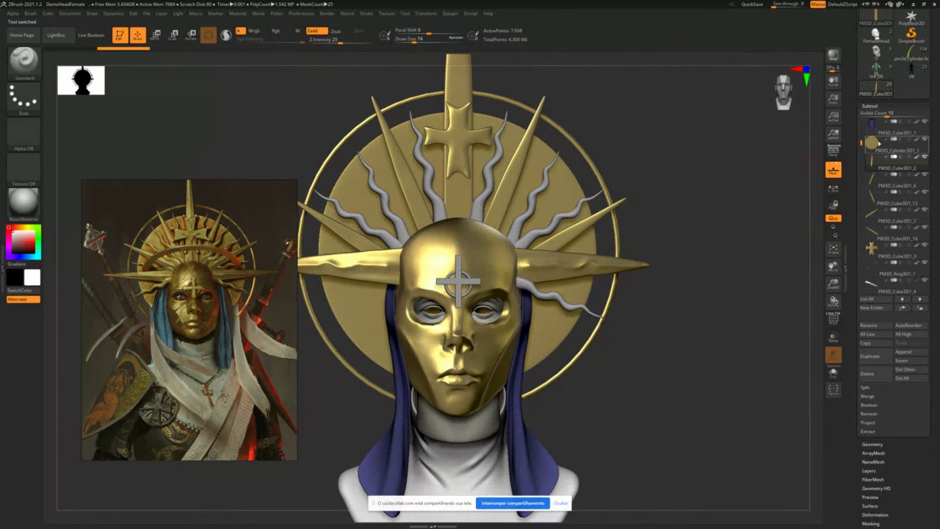
- Append a Ring3D primitive as a new subtool and switch to the Move gizmo
left_click(904, 352)
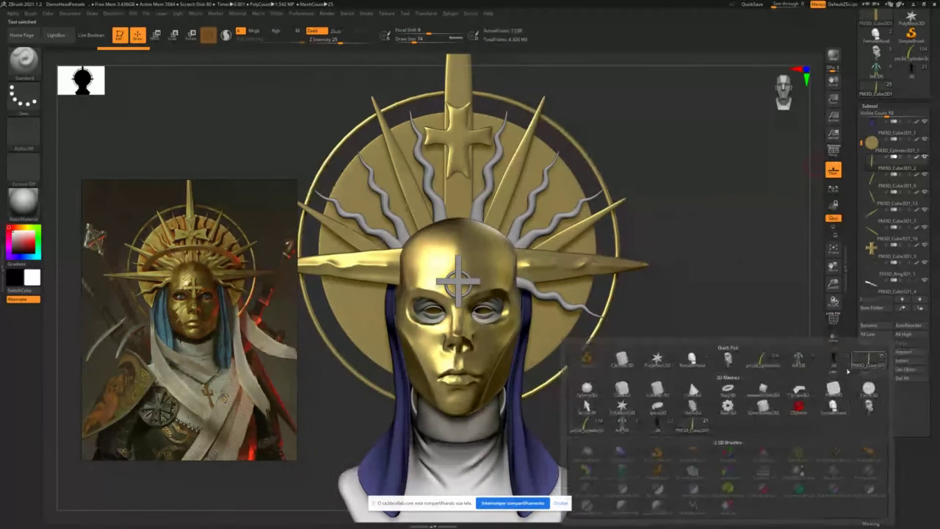
left_click(727, 388)
key("w")
left_click_drag(459, 261, 458, 159)
key("ctrl+z")
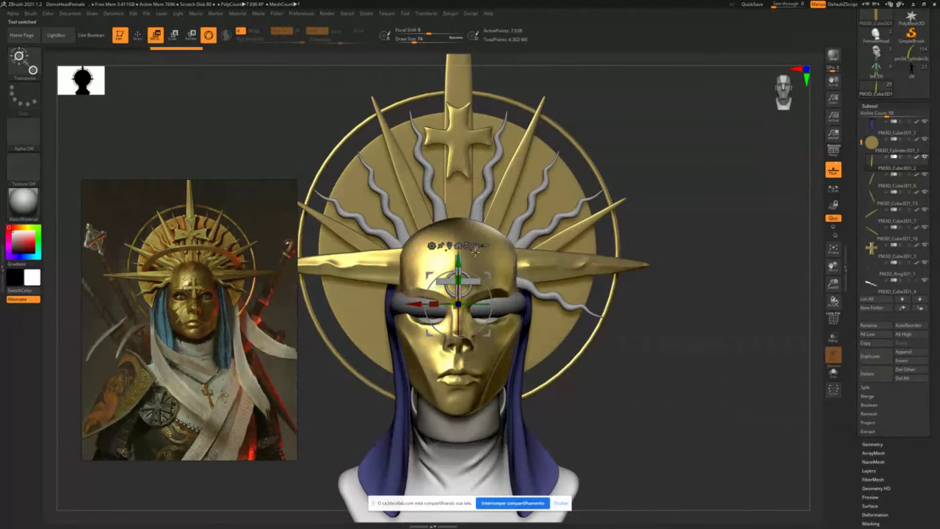
left_click_drag(459, 261, 458, 234)
key("ctrl+z")
left_click_drag(421, 303, 424, 301)
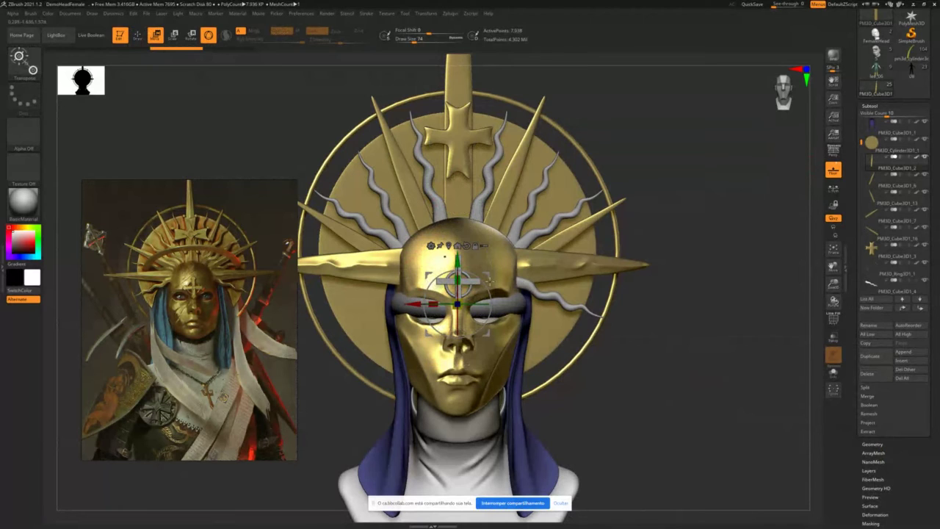
- Select the new ring, raise it above the mask's head and open its deformation settings
left_click(408, 310, "alt")
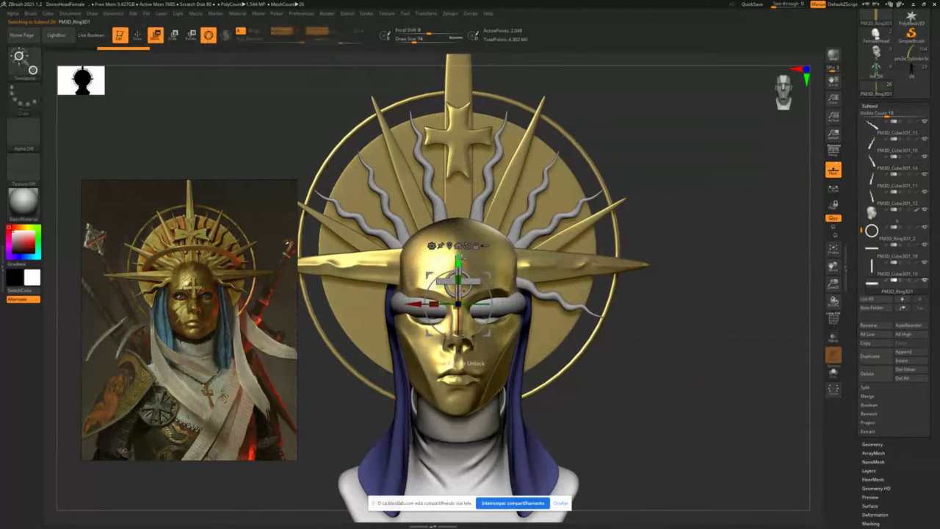
left_click_drag(458, 302, 459, 201)
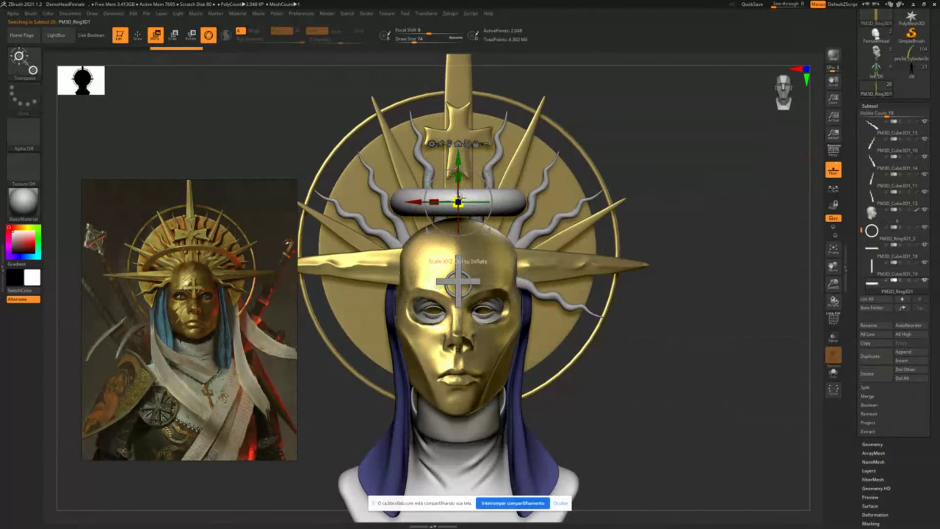
left_click_drag(692, 132, 700, 103)
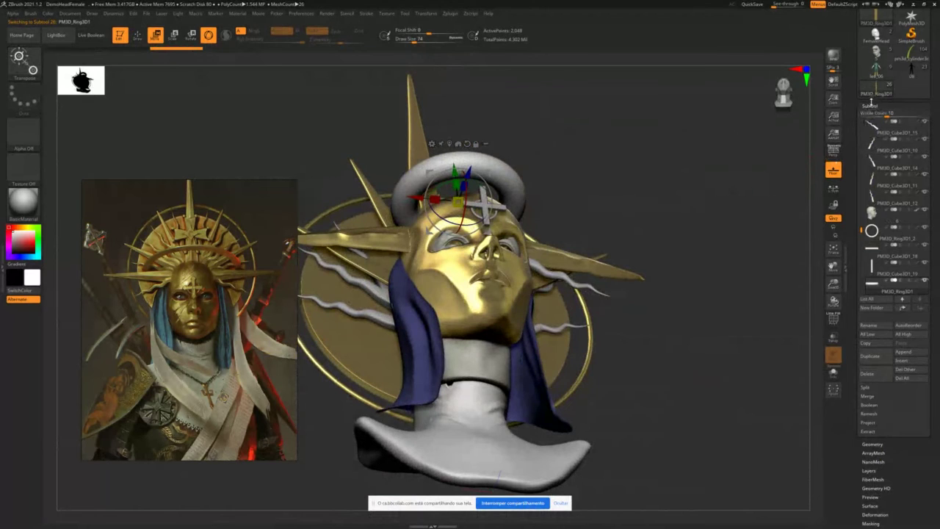
left_click(869, 105)
left_click(876, 185)
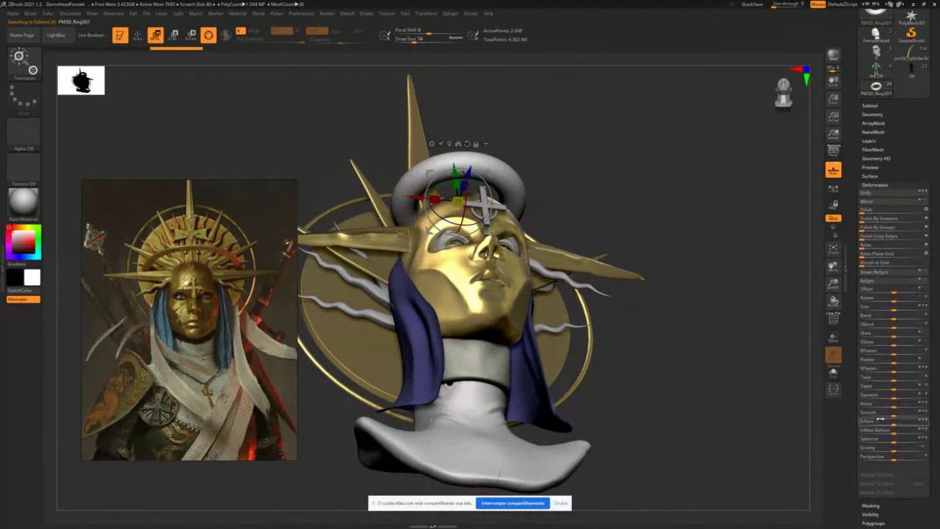
- Save the ZTool in the bate papo folder under the file name 4
key("ctrl+s")
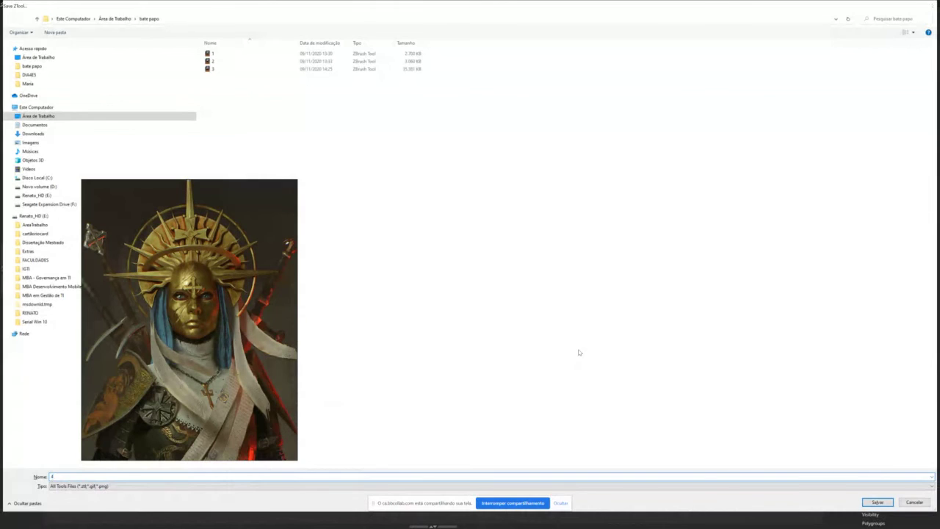
type("4")
key("Return")
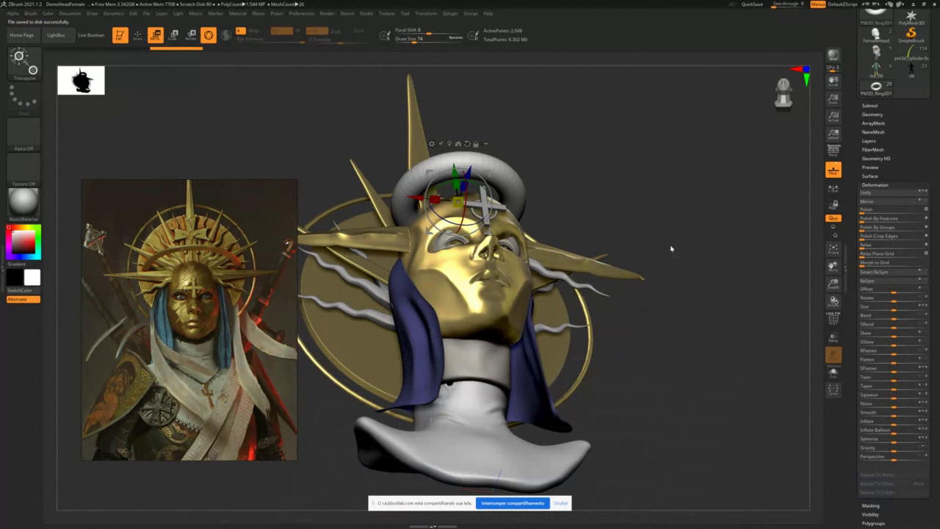
- Enlarge the ring with the Size deformation and thin its tube with a negative Inflate
left_click_drag(648, 266, 668, 261)
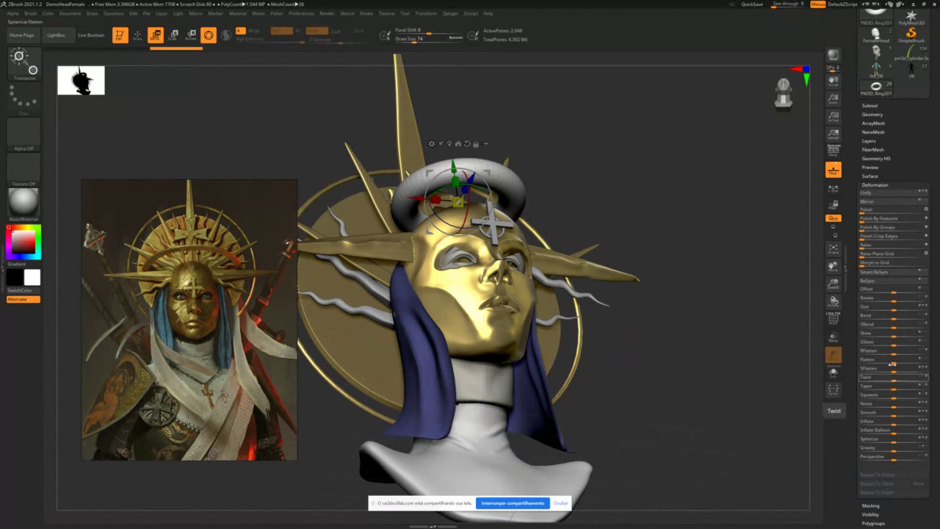
left_click_drag(893, 308, 920, 308)
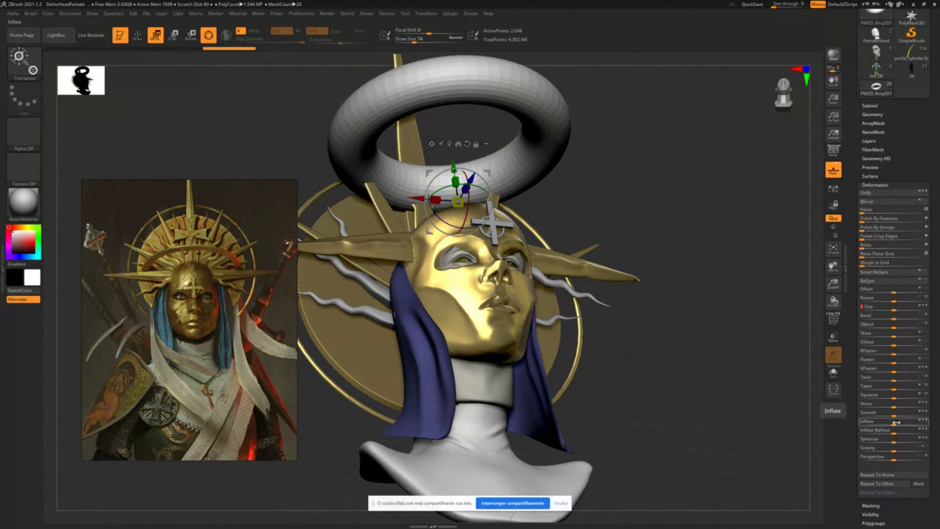
left_click_drag(894, 421, 859, 424)
left_click_drag(690, 279, 672, 276, "shift")
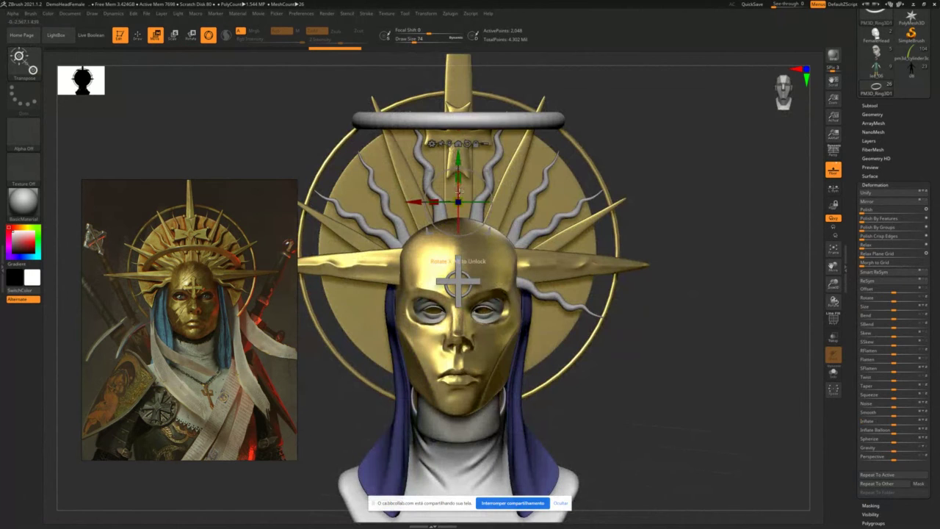
- Reset the gizmo, centre it on the ring and make the ring's tube thinner
left_click(468, 143)
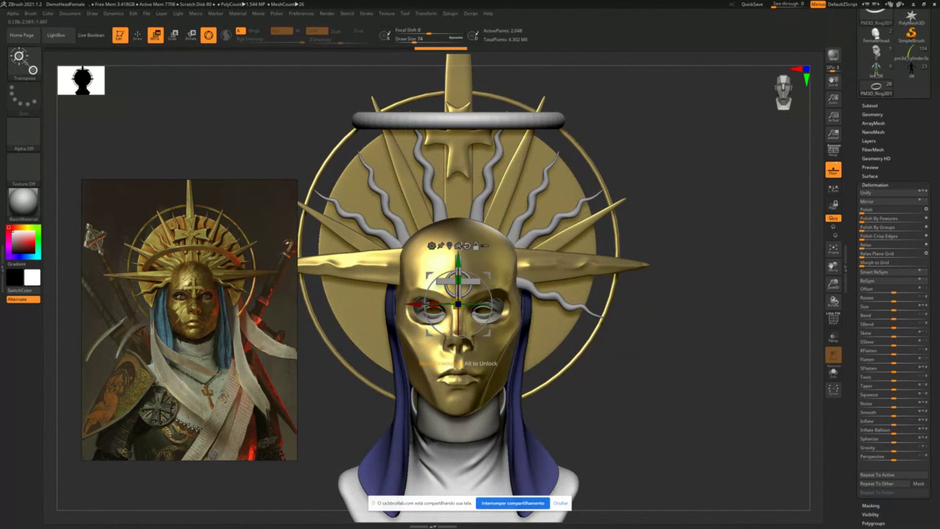
left_click(449, 246)
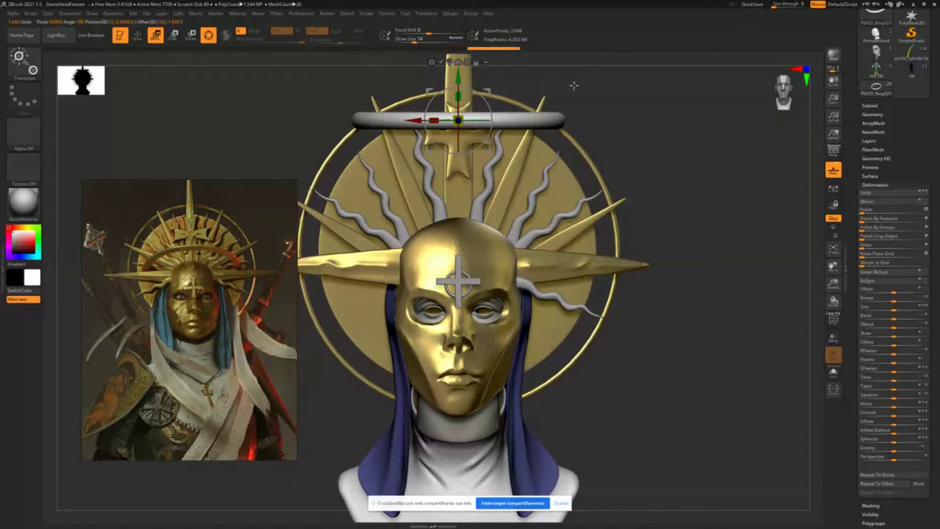
left_click_drag(574, 86, 583, 124, "alt")
left_click_drag(469, 135, 471, 177)
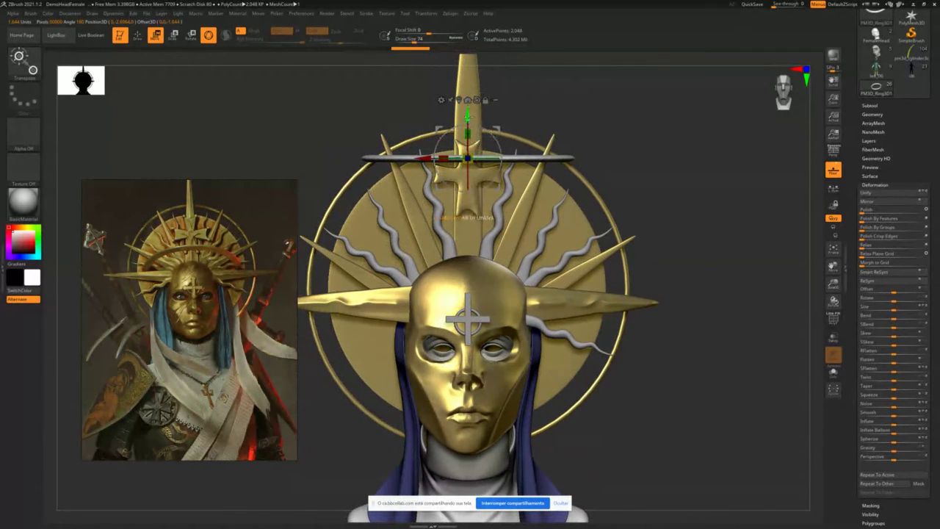
- Lower the ring to the top of the head and tilt it so it frames the crown like the reference
left_click_drag(467, 116, 468, 213, "alt")
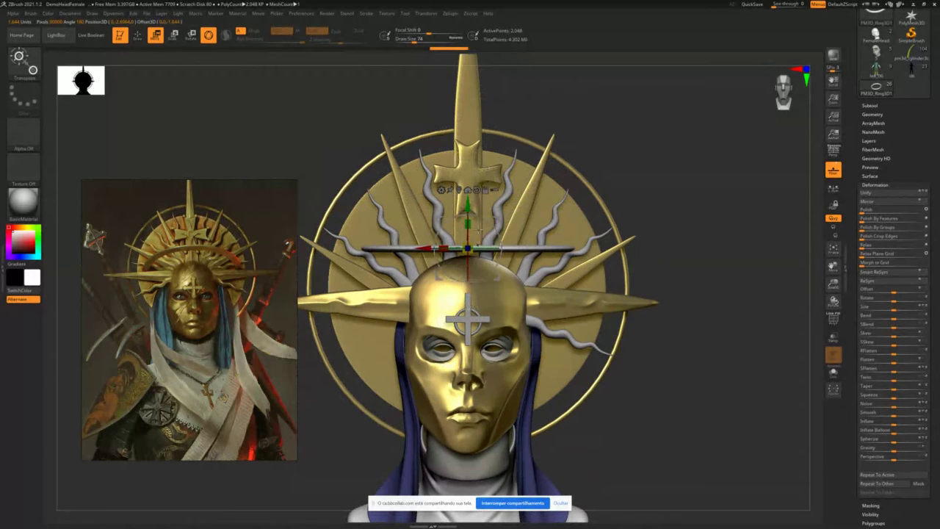
left_click_drag(468, 249, 468, 212)
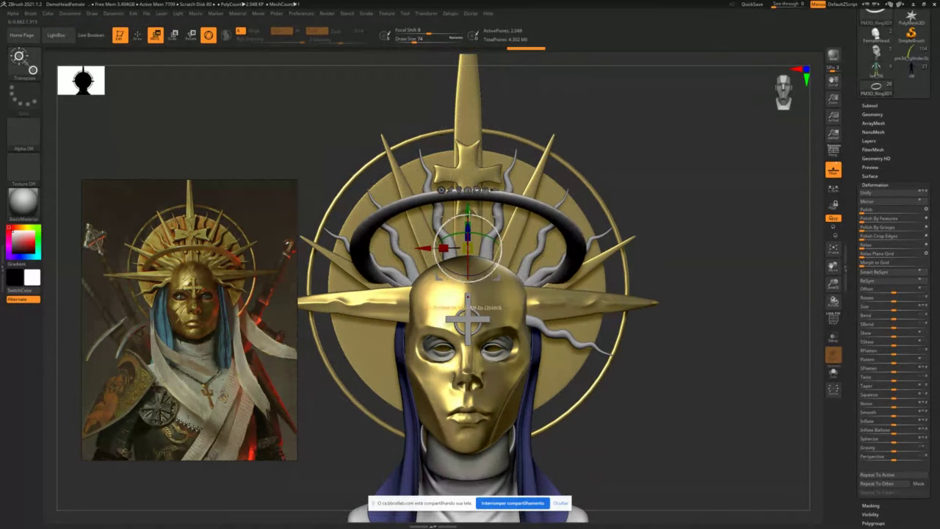
left_click_drag(467, 317, 467, 319)
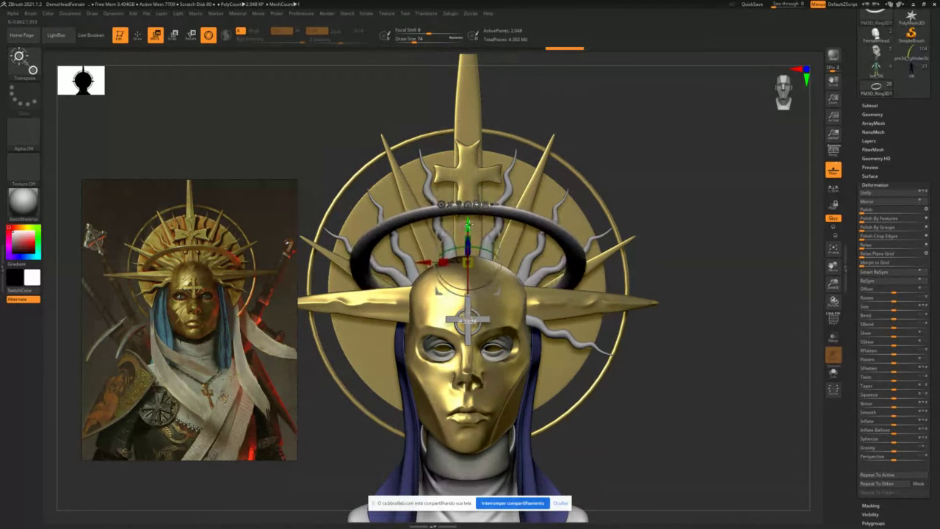
left_click_drag(468, 225, 468, 223)
- Subdivide the tilted ring twice and choose the Gold material
key("ctrl+d")
key("ctrl+d")
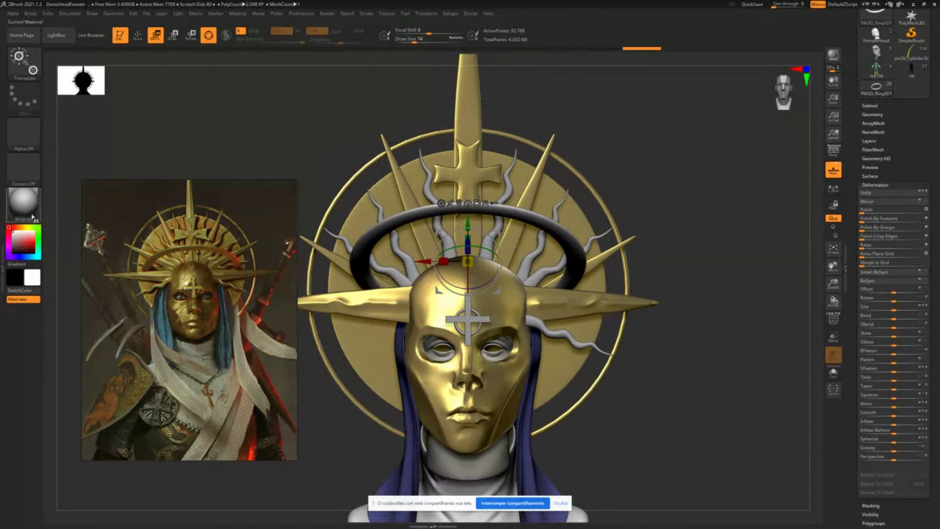
left_click(33, 216)
left_click(386, 243)
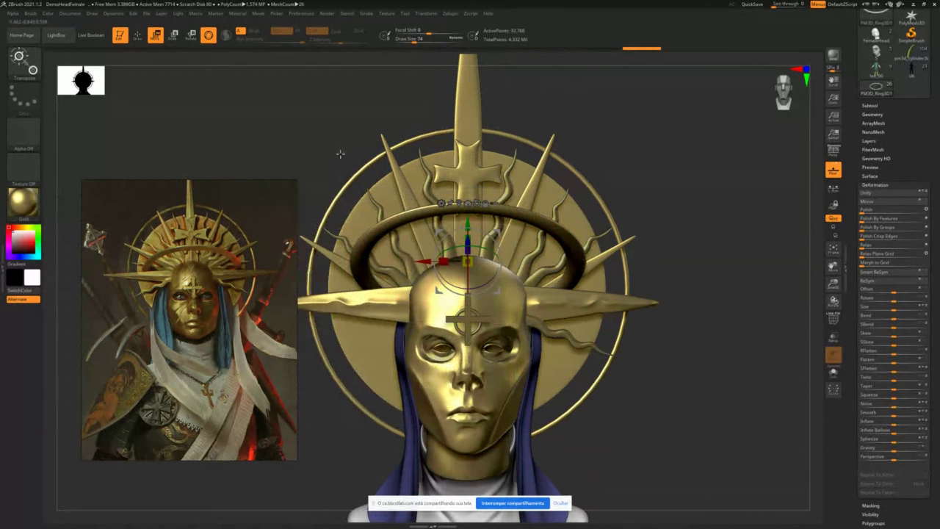
- Select the head behind the mask, choose the PolySkin material and enable Mrgb painting
key("q")
key("f")
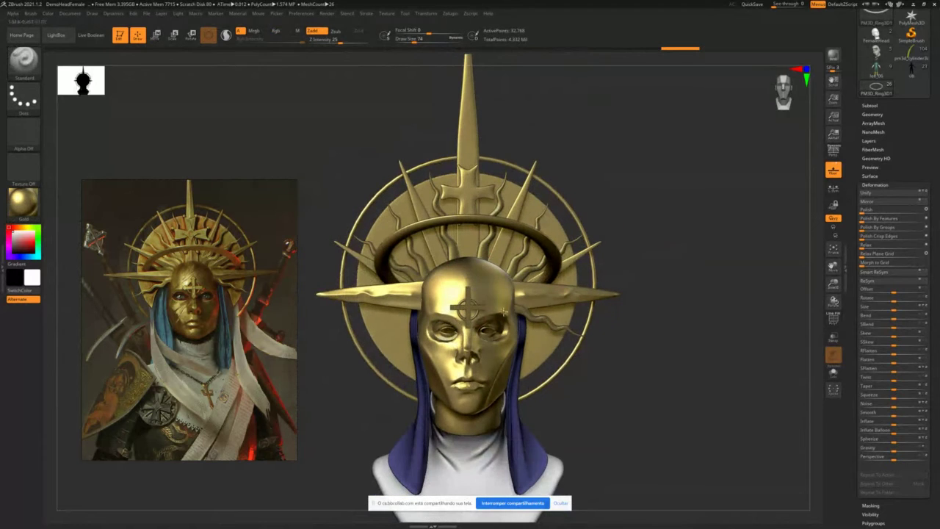
left_click(428, 337, "alt")
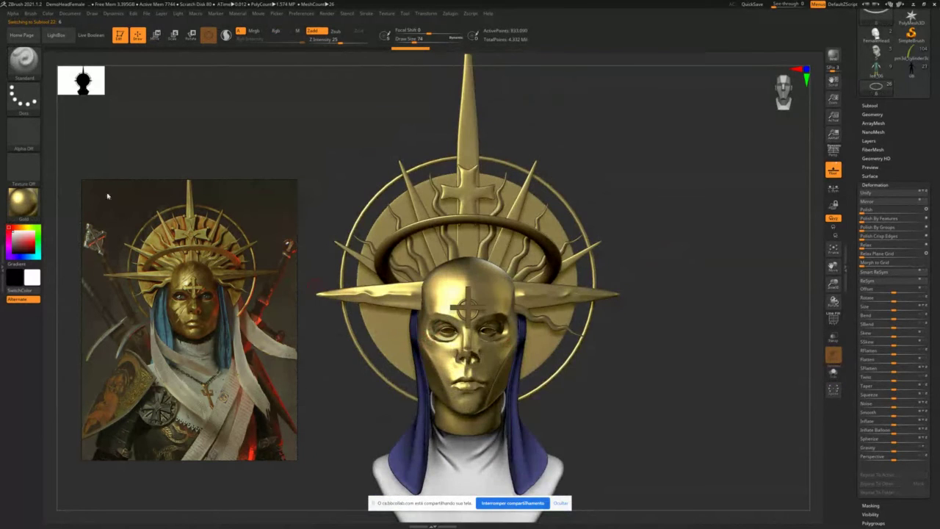
left_click(23, 202)
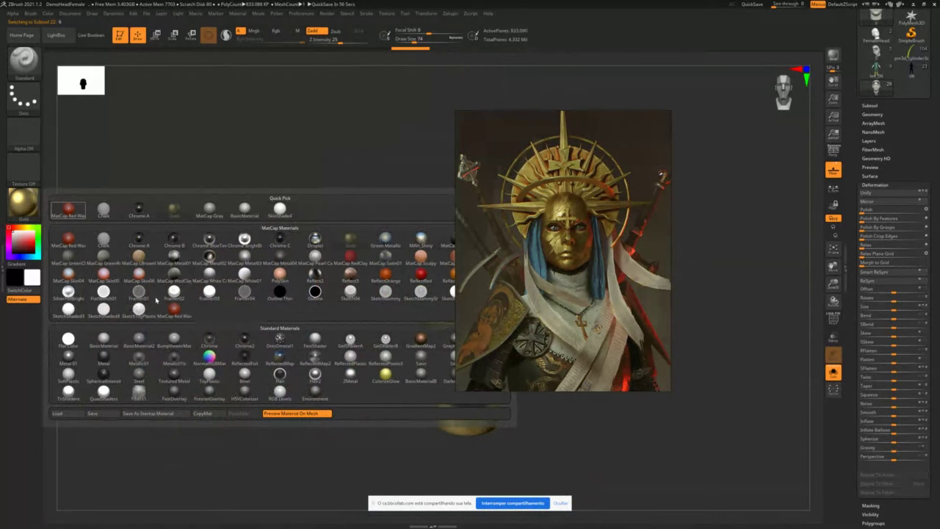
left_click(265, 279)
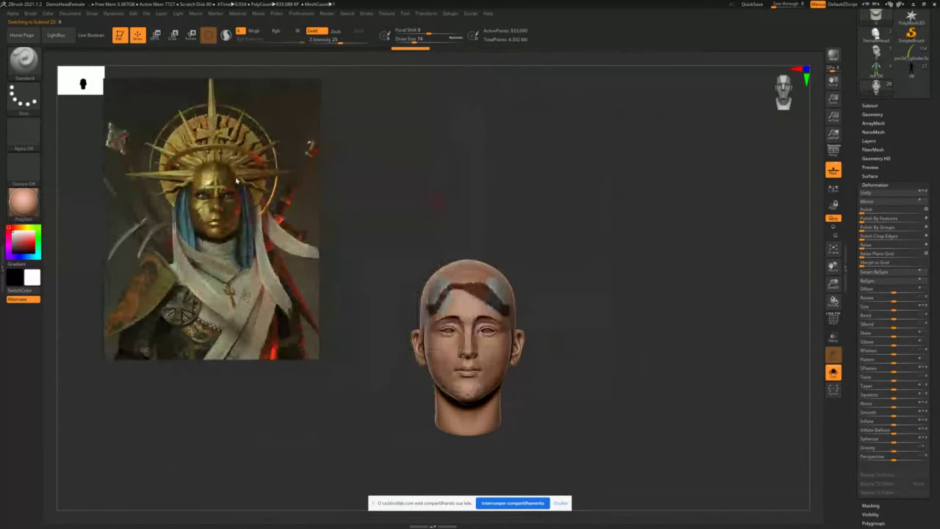
left_click(257, 31)
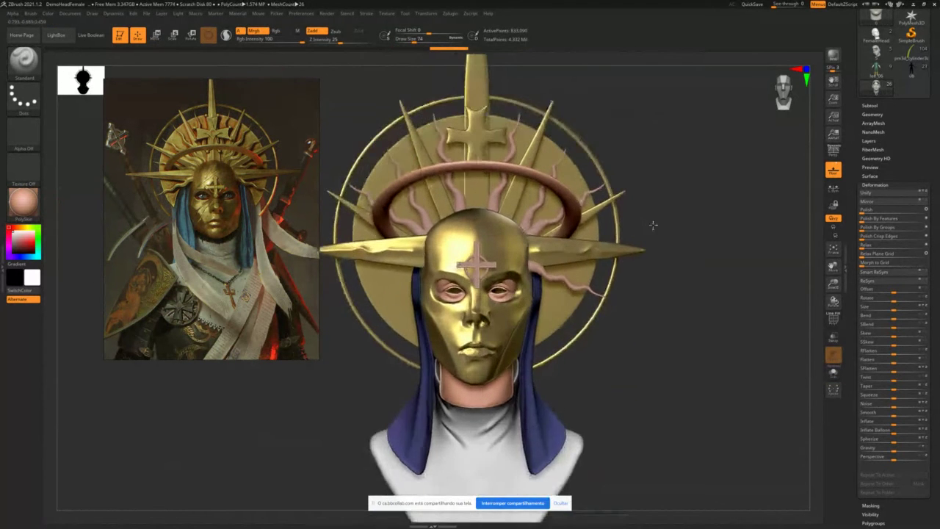
- Inspect the head's neck from below and isolate the white collar piece to check where they meet
left_click_drag(653, 225, 689, 236, "alt")
left_click_drag(653, 293, 652, 263)
left_click(518, 318, "alt")
key("alt+s")
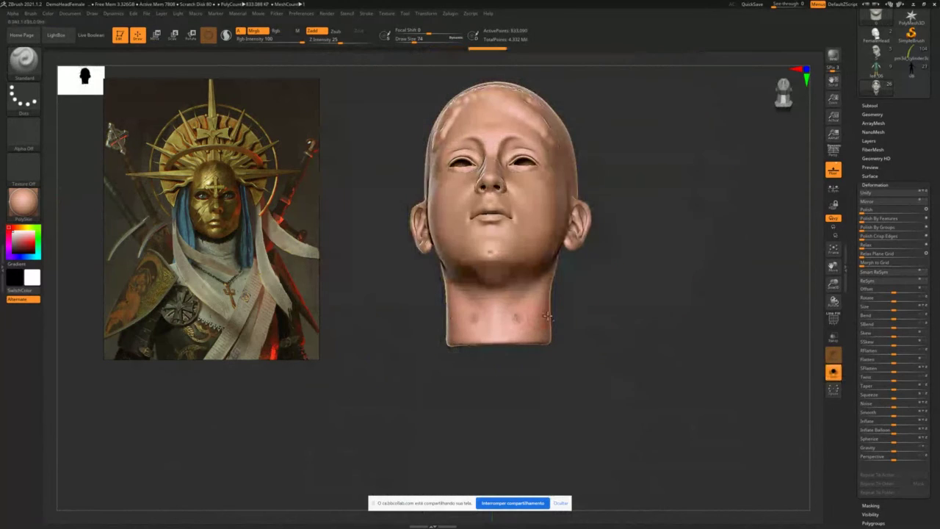
left_click_drag(546, 316, 616, 271)
left_click(640, 318, "ctrl+shift")
left_click(479, 355, "alt")
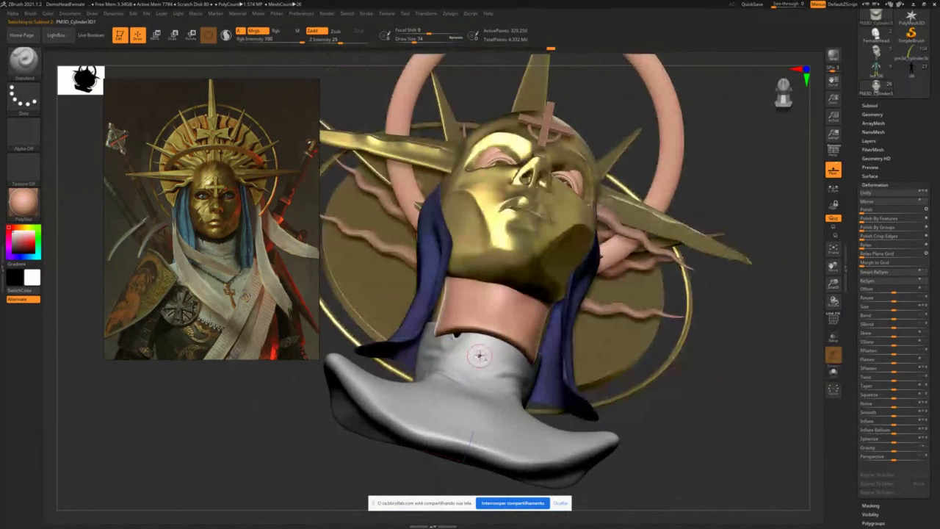
left_click(480, 356, "ctrl+shift")
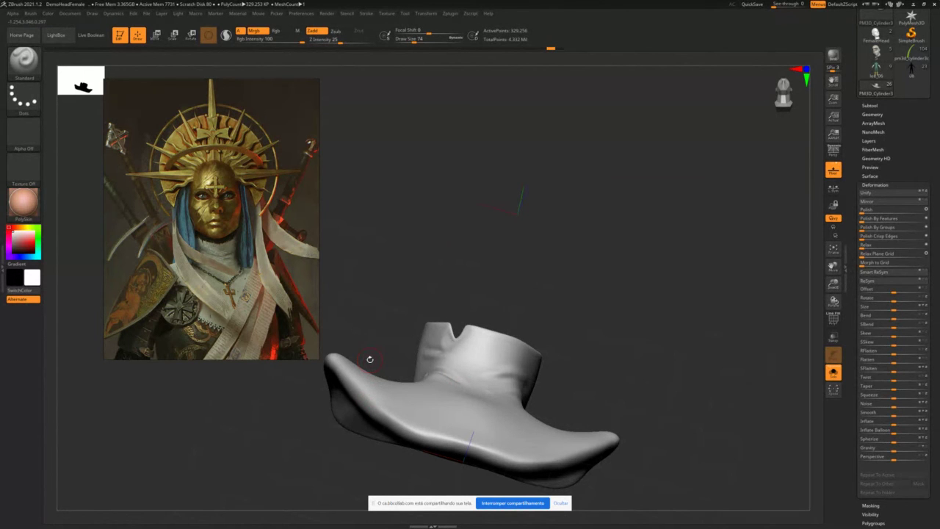
- Switch to the browser and check the WhatsApp Web conversation
key("super")
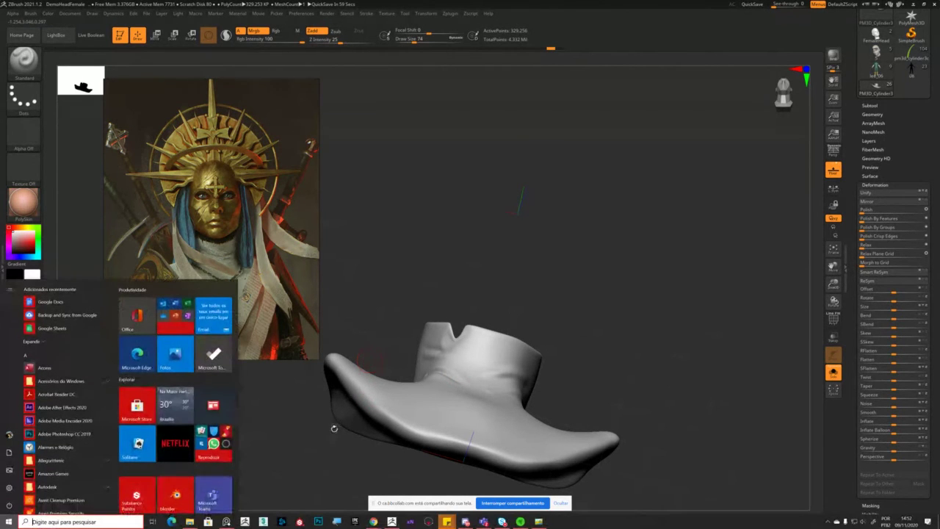
mouse_move(373, 521)
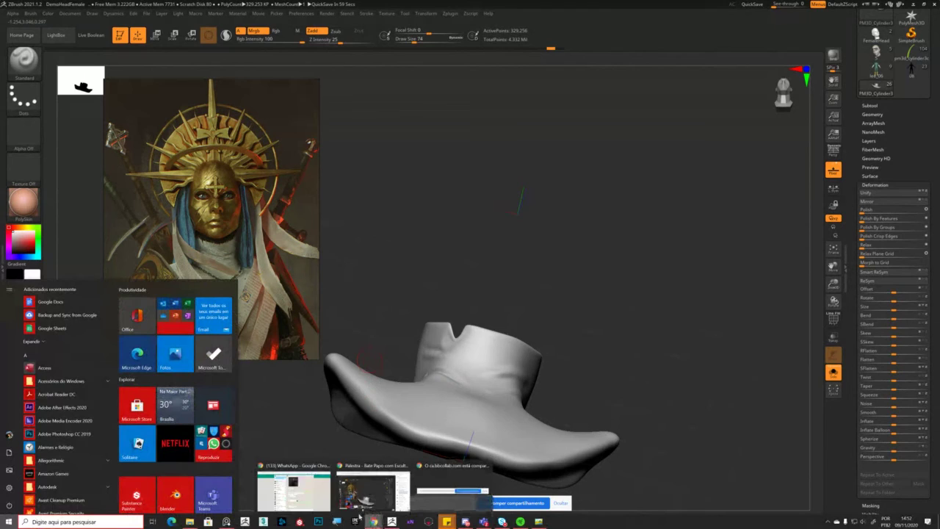
left_click(294, 489)
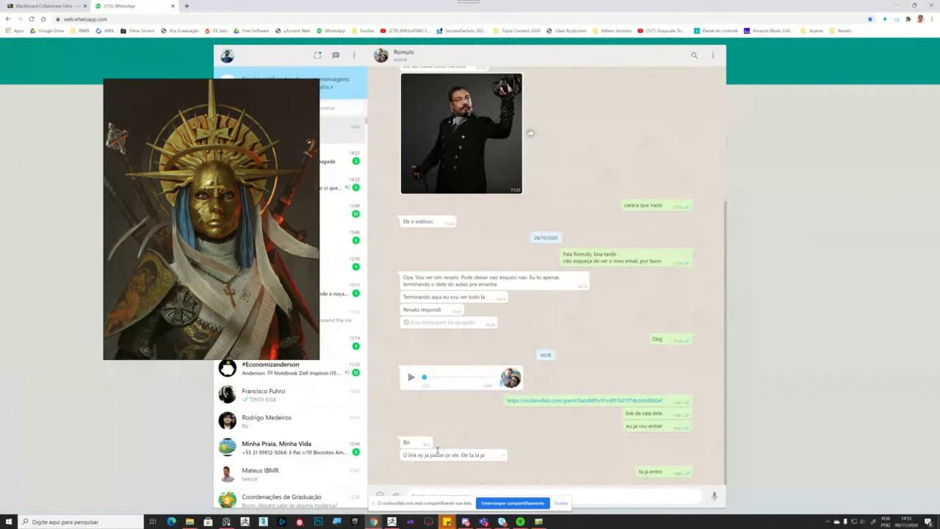
- Go to the Blackboard Collaborate Ultra session list and shift the reference image away from the lecture entries
left_click(45, 6)
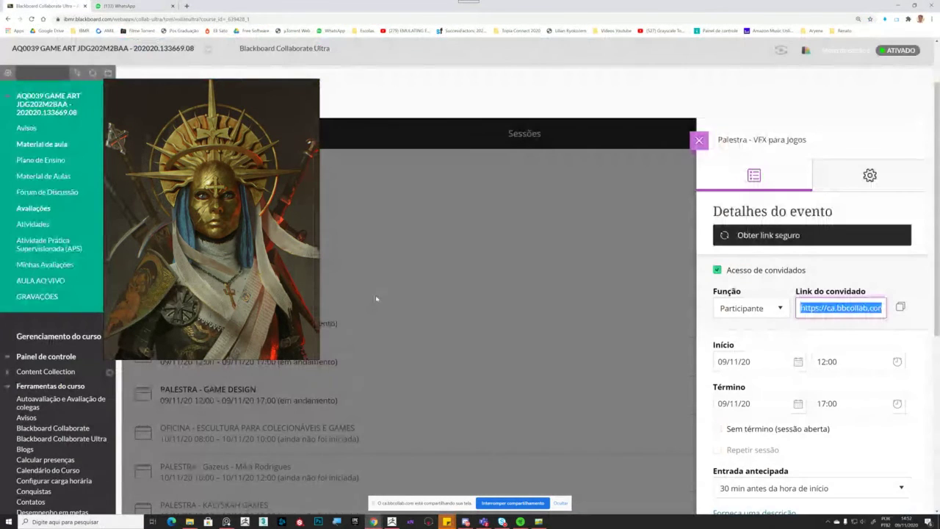
scroll(380, 292, "down", 5)
right_click_drag(235, 235, 407, 264)
left_click_drag(407, 264, 263, 438)
left_click(565, 449)
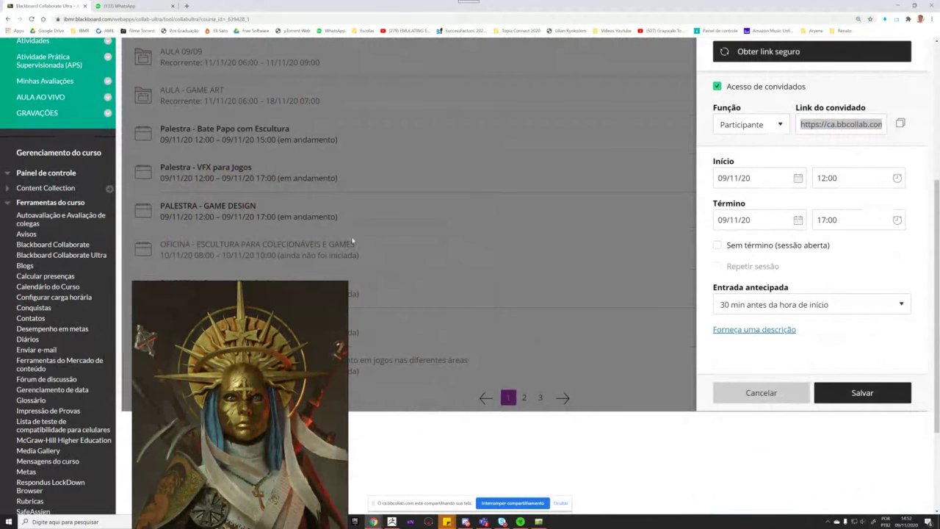
- Close the open event details and open the details of the session Palestra - VFX para Jogos
scroll(703, 59, "up", 3)
left_click(702, 63)
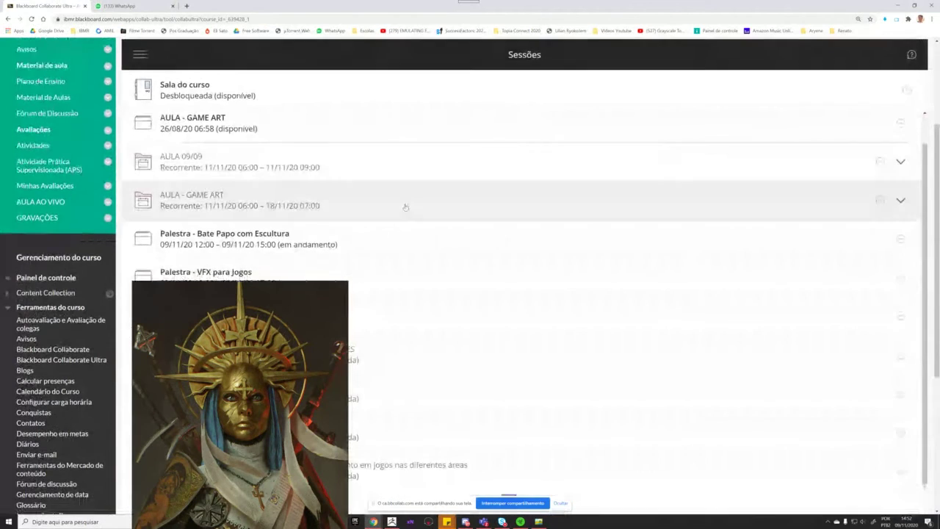
scroll(406, 207, "down", 3)
left_click(432, 179)
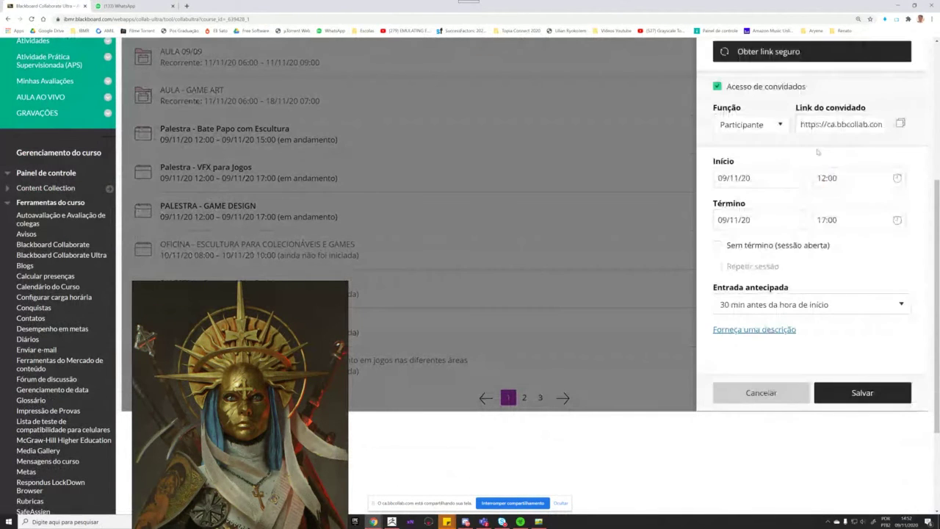
- Share the guest link of Palestra - VFX para Jogos in the live session's chat and close its event details
left_click(841, 124)
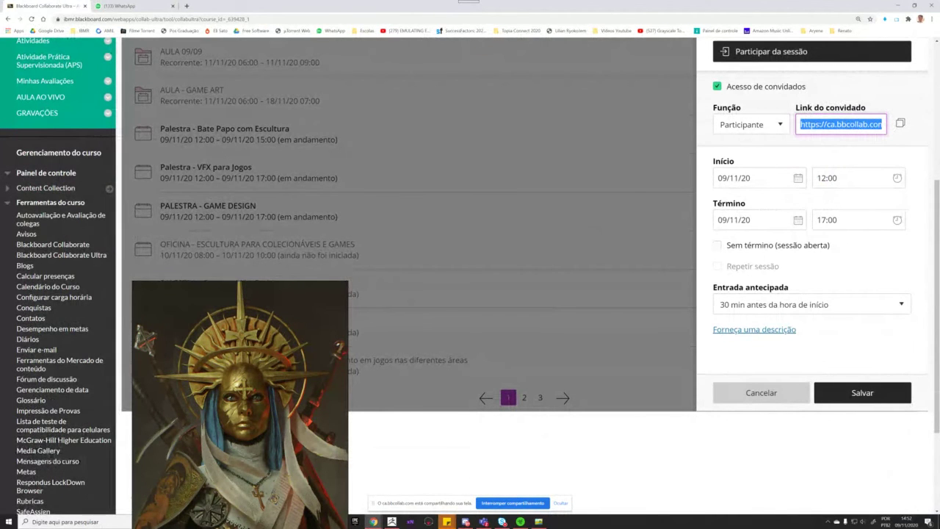
key("alt+Tab")
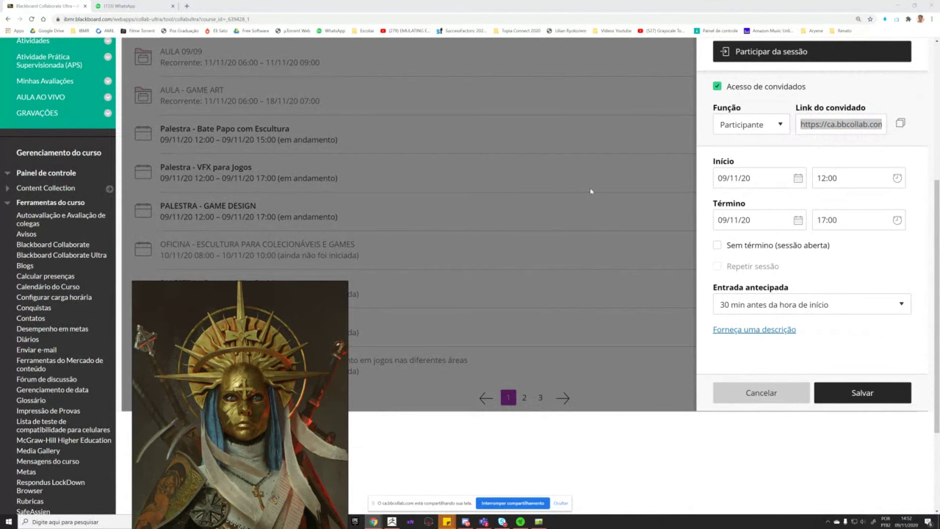
scroll(699, 58, "up", 3)
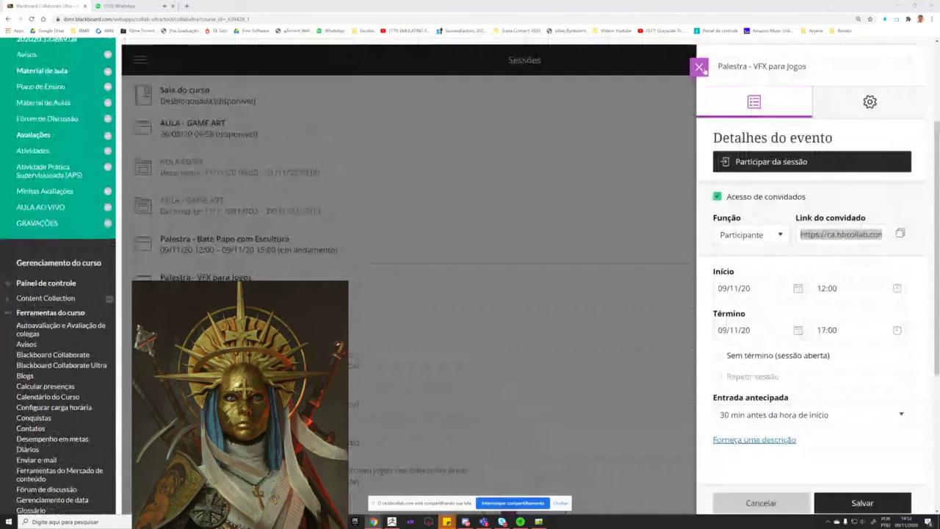
left_click(701, 66)
- Copy the guest link of the PALESTRA - GAME DESIGN session and share it in the live session's chat
scroll(338, 243, "down", 2)
scroll(336, 233, "down", 2)
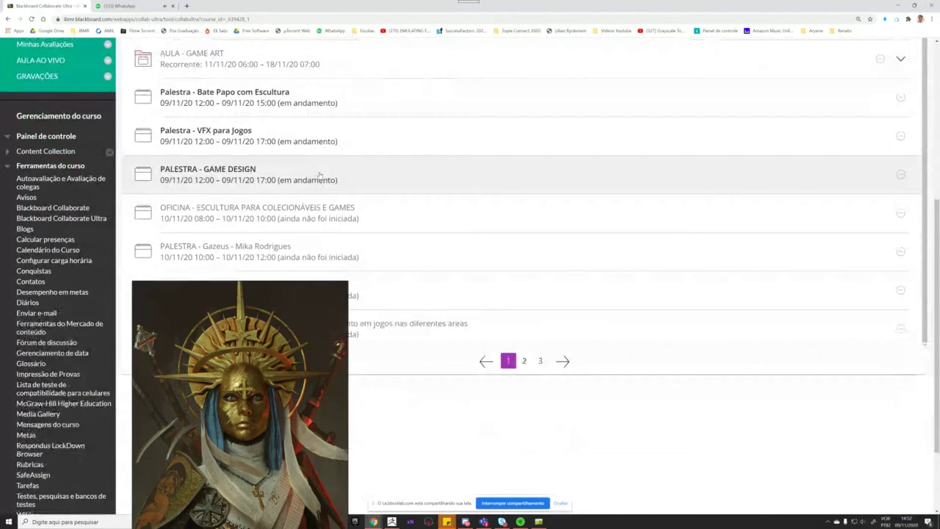
left_click(316, 181)
scroll(800, 147, "up", 4)
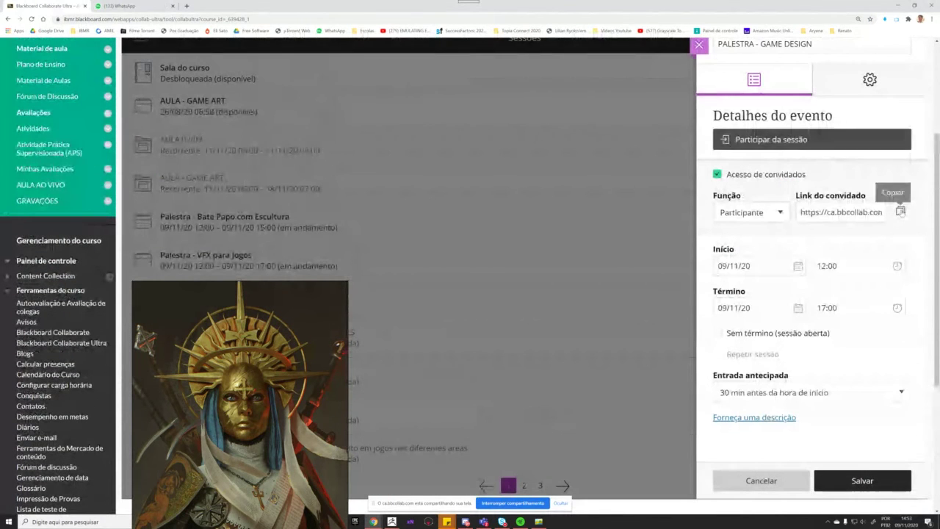
left_click(900, 211)
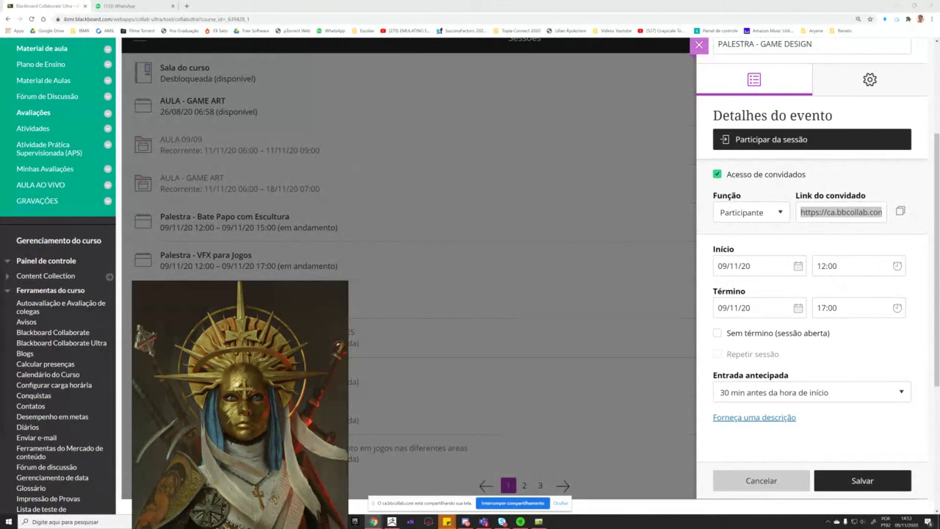
left_click_drag(609, 525, 654, 1)
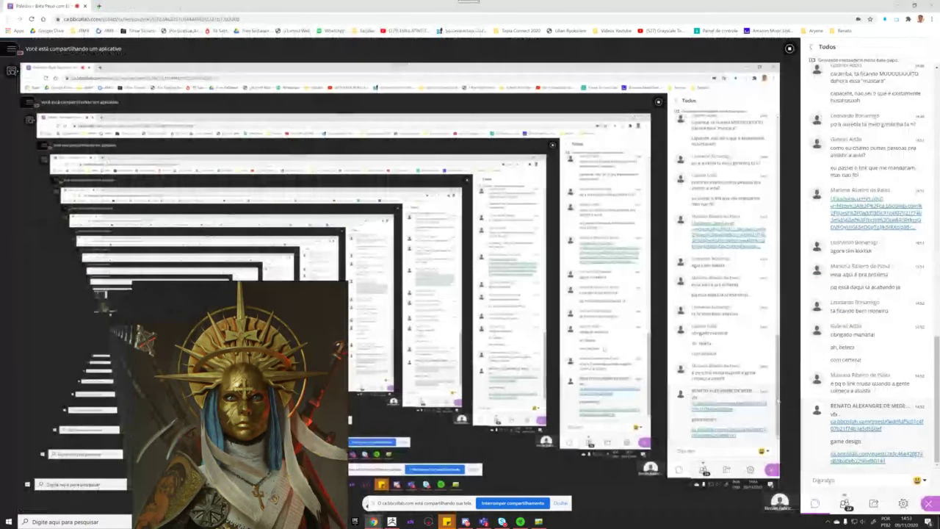
- Switch to ZBrush and hide the screen-sharing notice covering the crab creature model
key("alt+Tab")
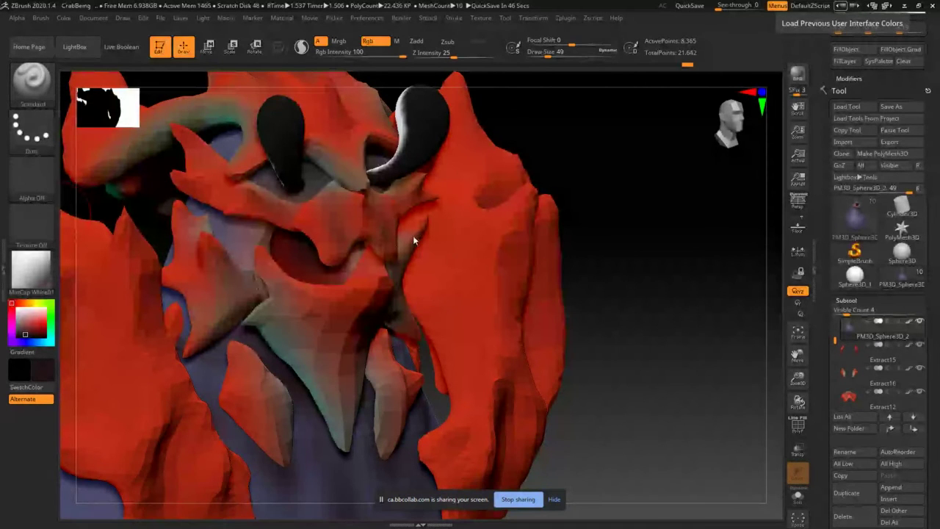
mouse_move(384, 274)
right_mouse_down()
mouse_move(441, 274)
mouse_move(385, 274)
mouse_move(504, 315)
right_mouse_up()
left_click(555, 499)
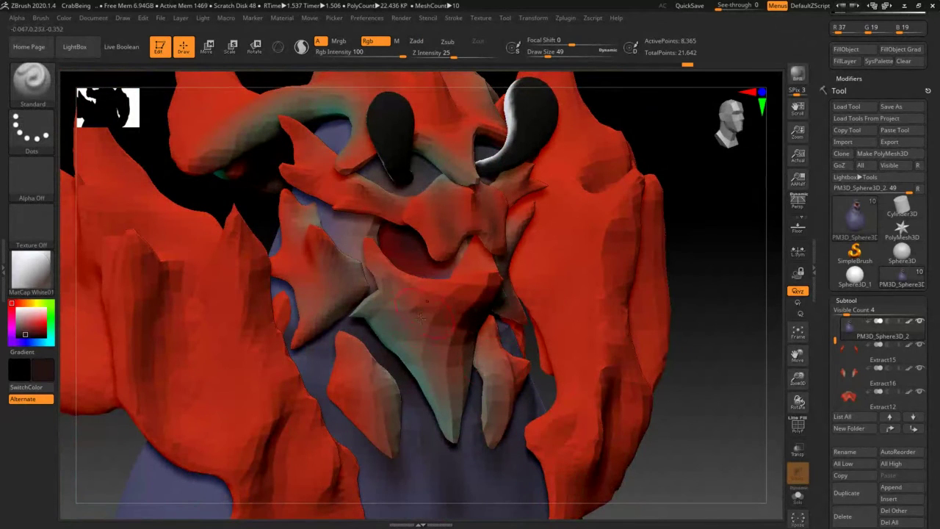
- Set the paint color to a cyan blue, RGB 0, 155, 186
right_click_drag(422, 316, 374, 316)
mouse_move(16, 343)
left_mouse_down()
mouse_move(50, 342)
mouse_move(45, 327)
left_mouse_up()
mouse_move(477, 281)
right_mouse_down()
mouse_move(579, 281)
mouse_move(557, 280)
right_mouse_up()
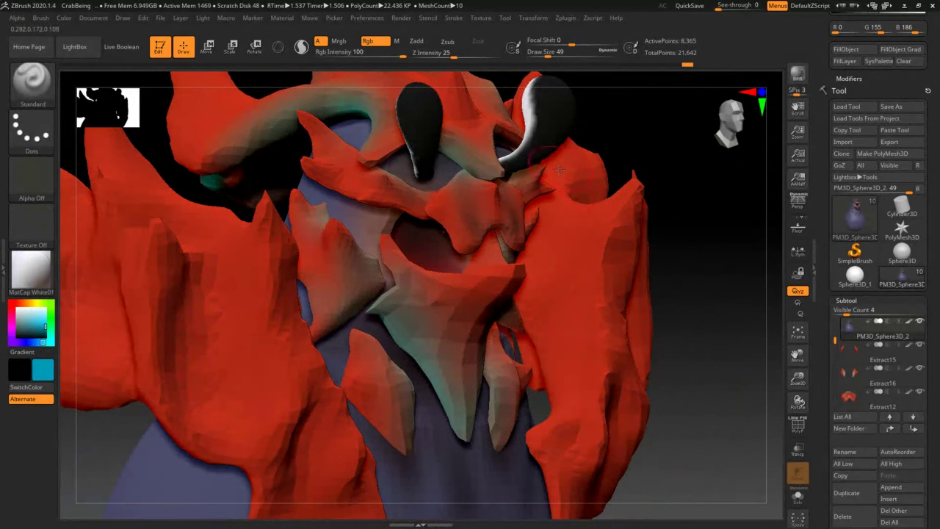
- Select the claws subtool and paint soft blue streaks along the claws, undoing unwanted strokes and blending the paint with the Smooth brush
left_click(583, 301, "alt")
mouse_move(582, 319)
left_mouse_down()
mouse_move(612, 230)
mouse_move(600, 353)
mouse_move(608, 253)
left_mouse_up()
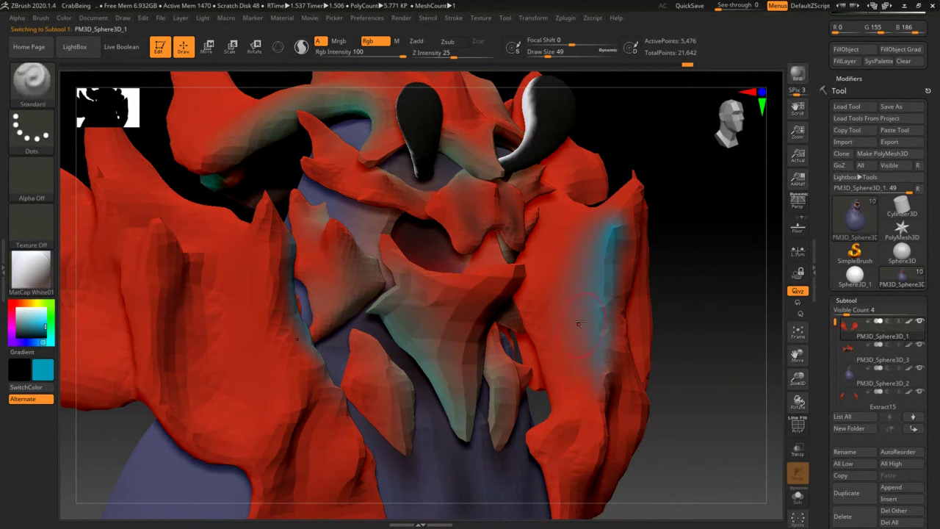
key("ctrl+z")
left_click(417, 41)
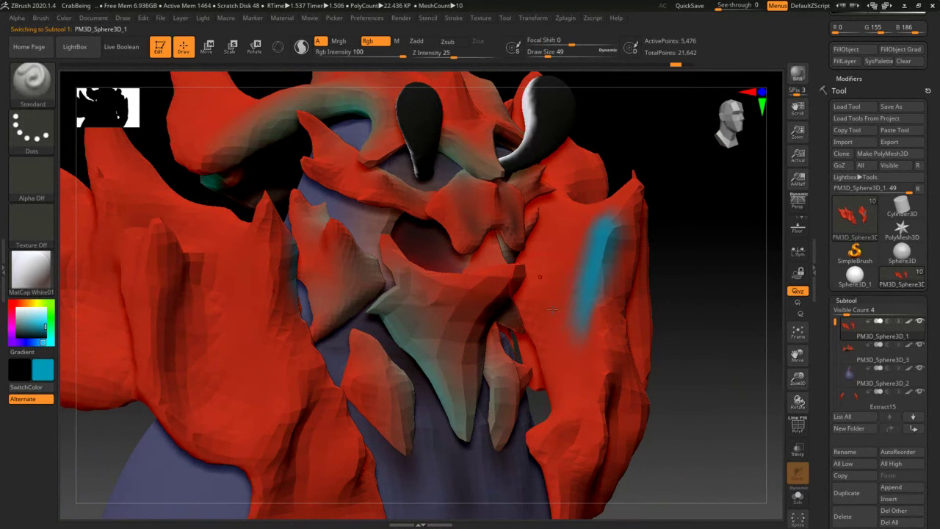
key("ctrl+z")
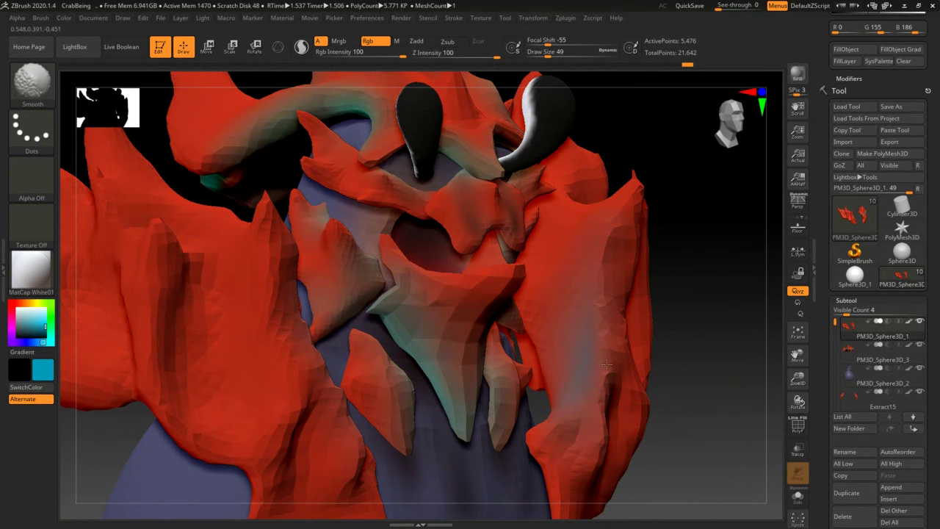
mouse_move(617, 338)
right_mouse_down()
mouse_move(571, 346)
mouse_move(619, 335)
right_mouse_up()
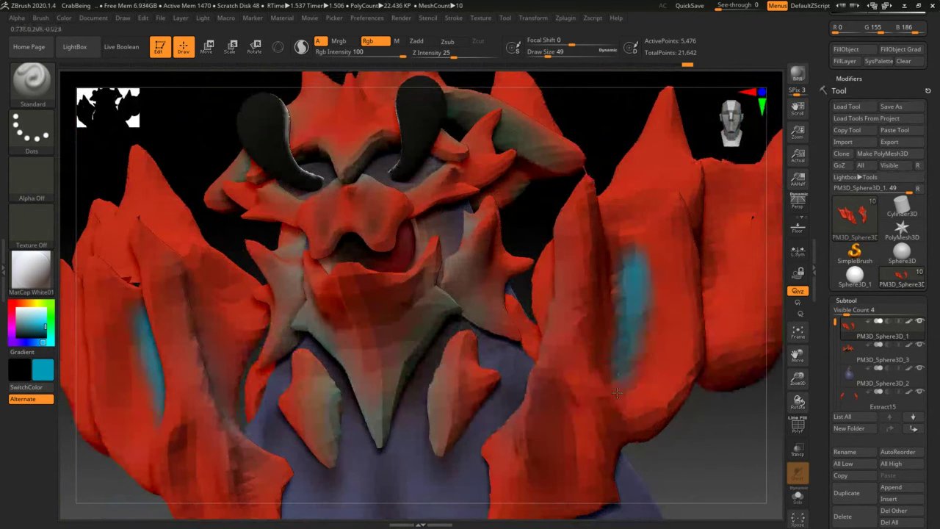
key("shift")
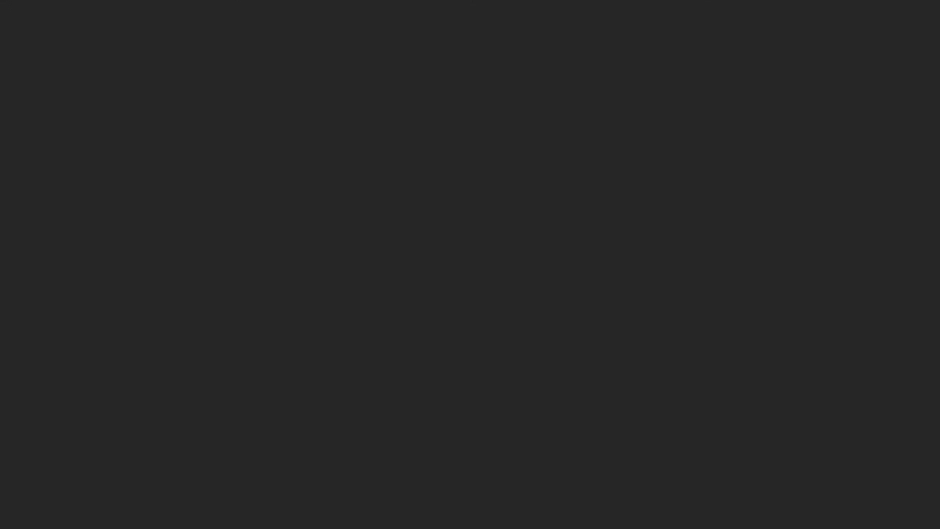